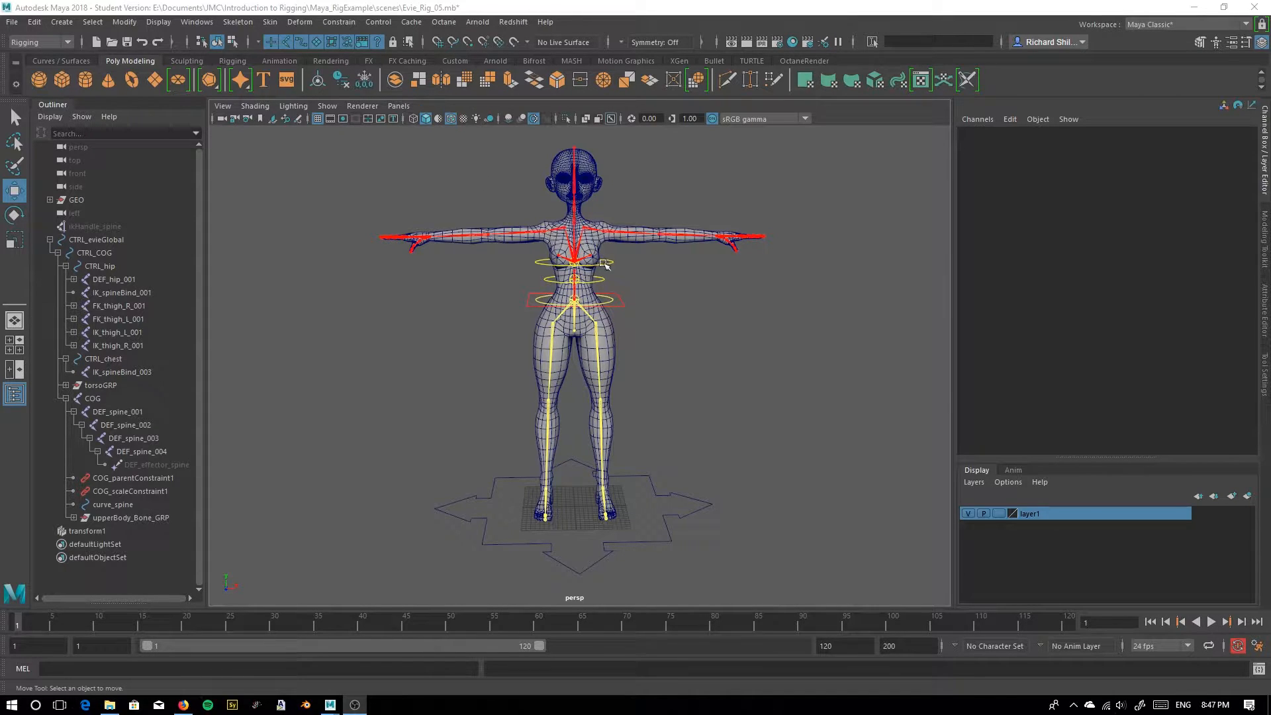
Examine the thigh, shin and foot joints of both legs by selecting them one after another
{"action": "scroll", "coordinate": [607, 264], "scroll_direction": "up", "scroll_amount": 3}
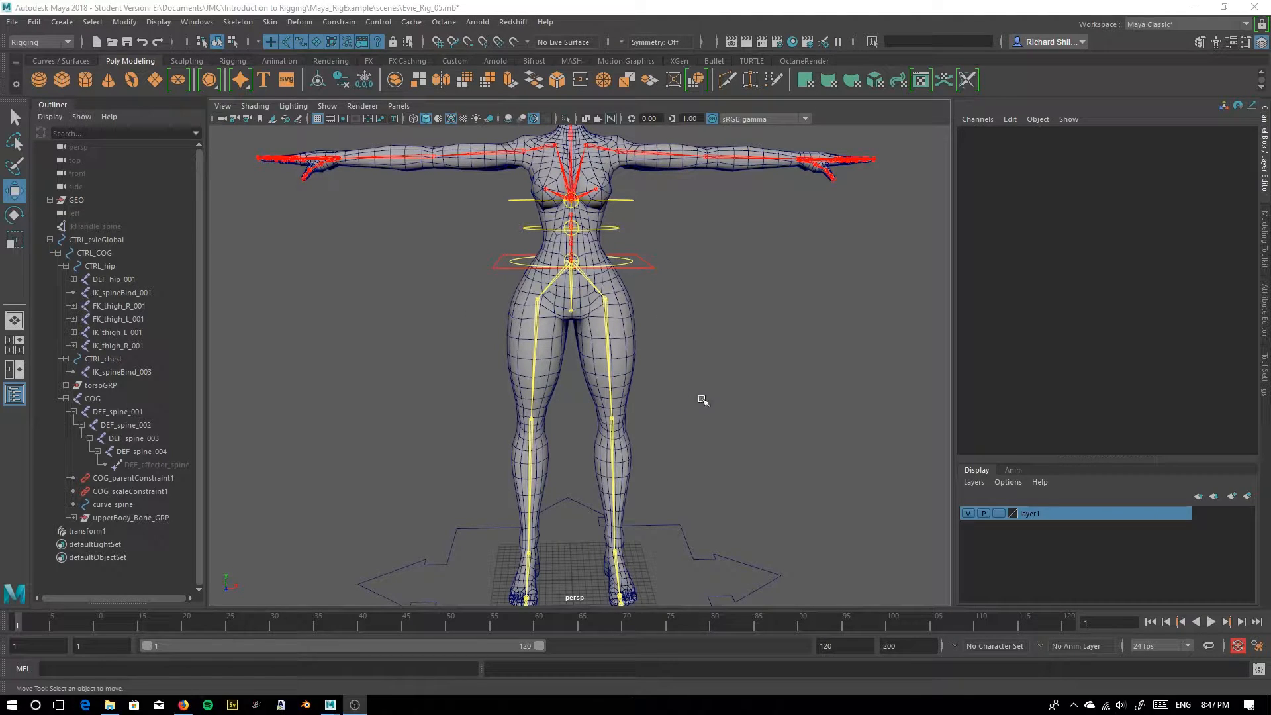
{"action": "left_click_drag", "start_coordinate": [687, 386], "coordinate": [655, 390]}
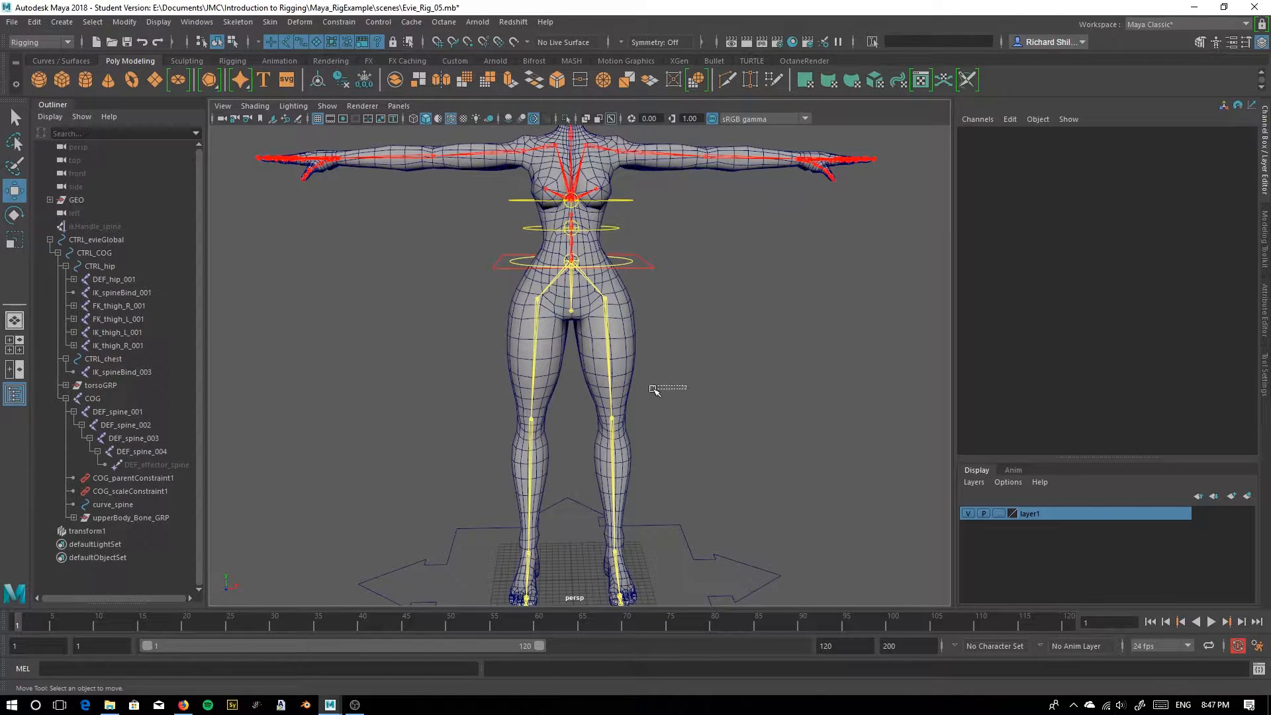
{"action": "left_click", "coordinate": [605, 349]}
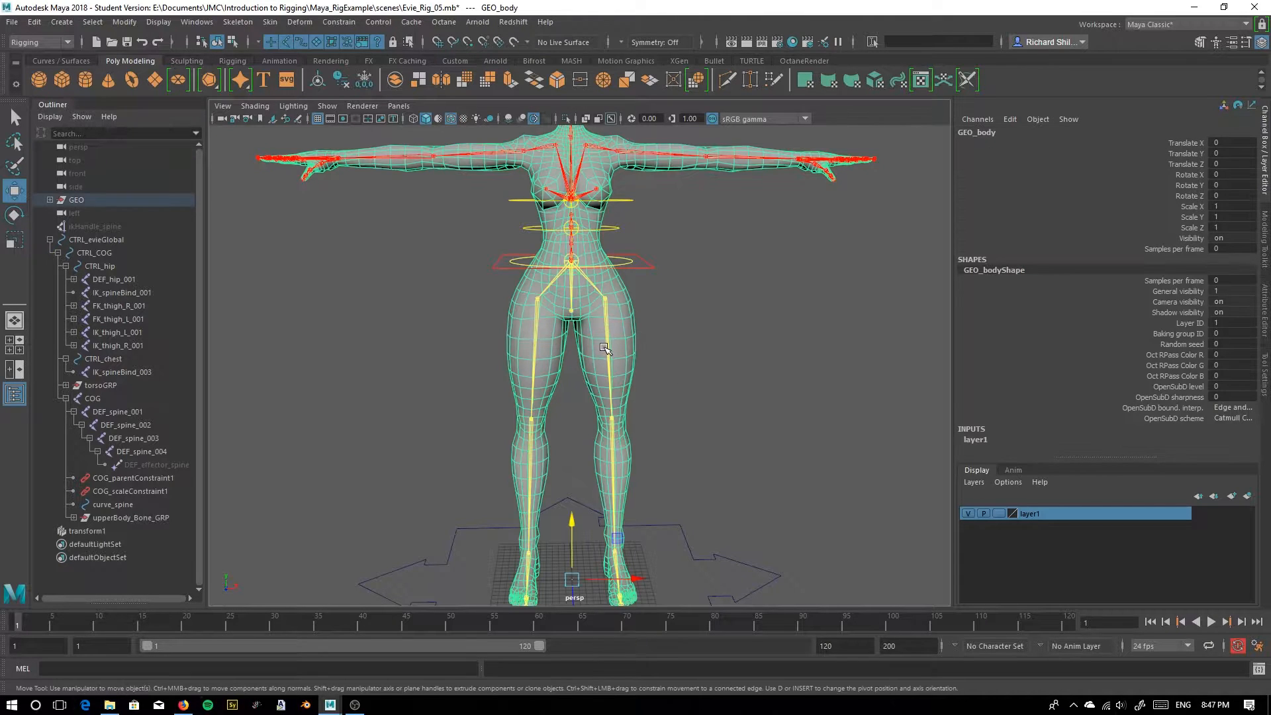
{"action": "left_click", "coordinate": [604, 349]}
{"action": "left_click", "coordinate": [612, 466]}
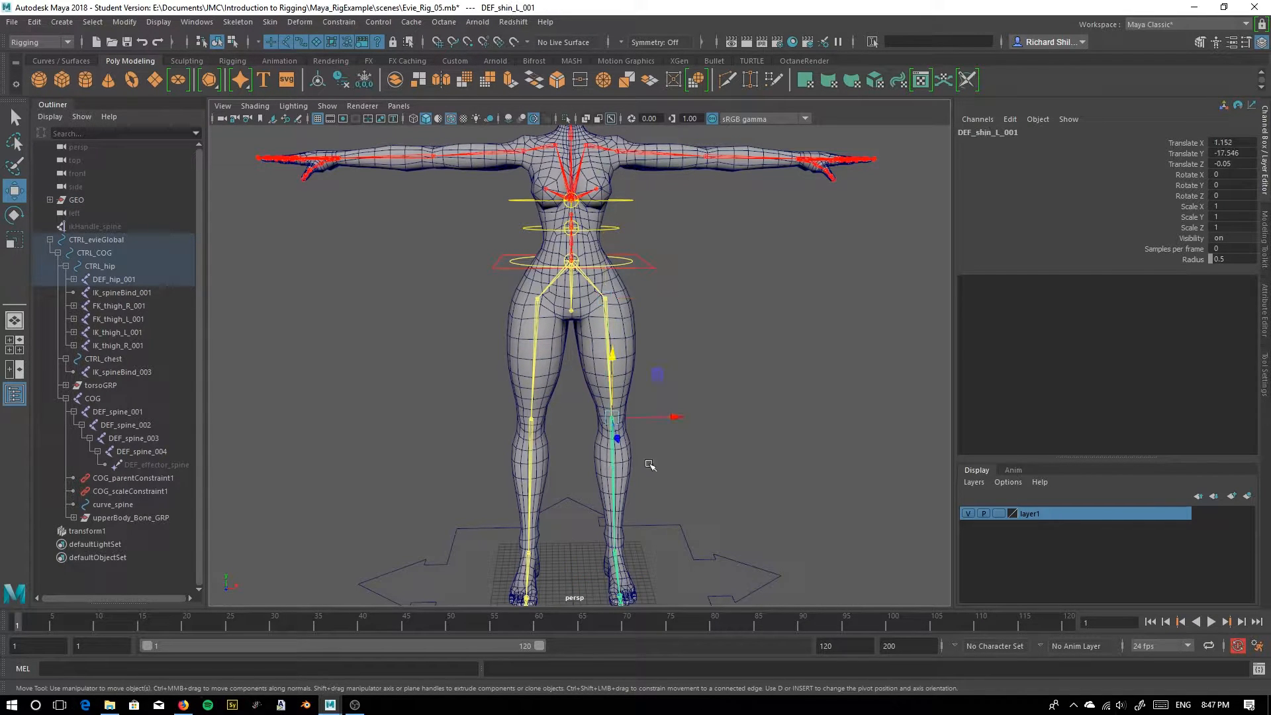
{"action": "left_click", "coordinate": [533, 330]}
{"action": "left_click", "coordinate": [534, 397]}
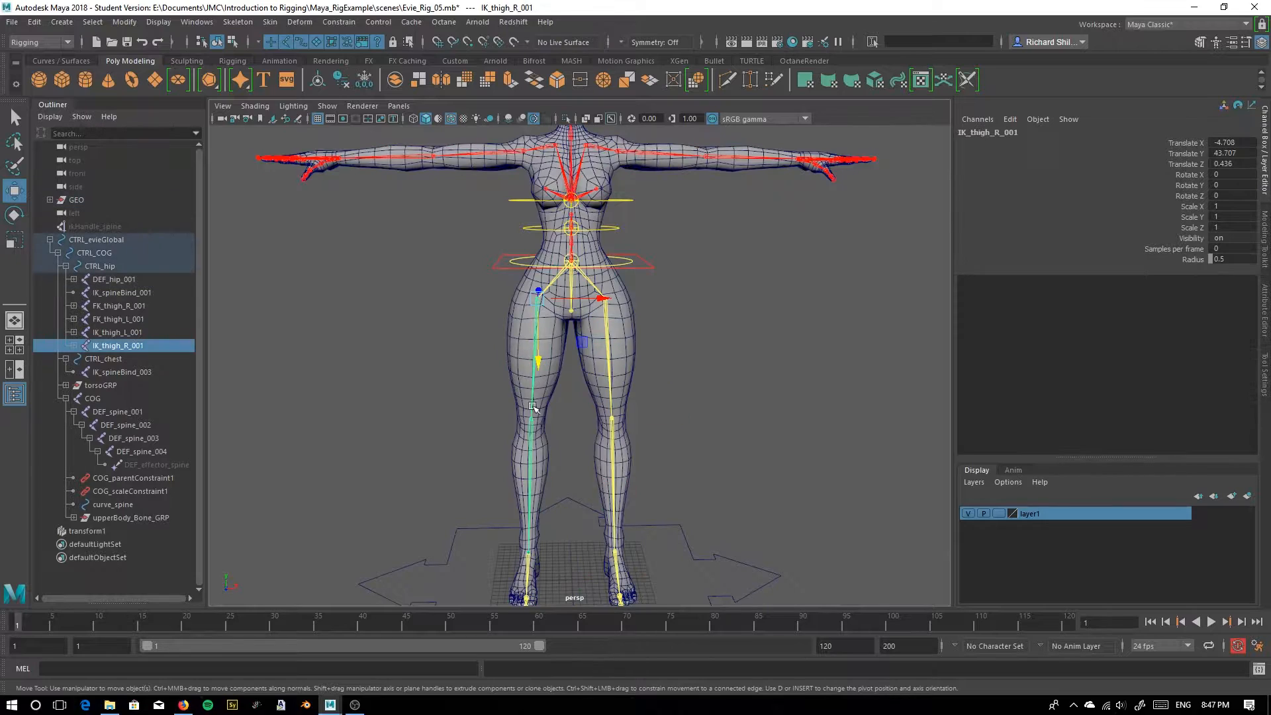
{"action": "left_click", "coordinate": [530, 467]}
{"action": "left_click", "coordinate": [528, 569]}
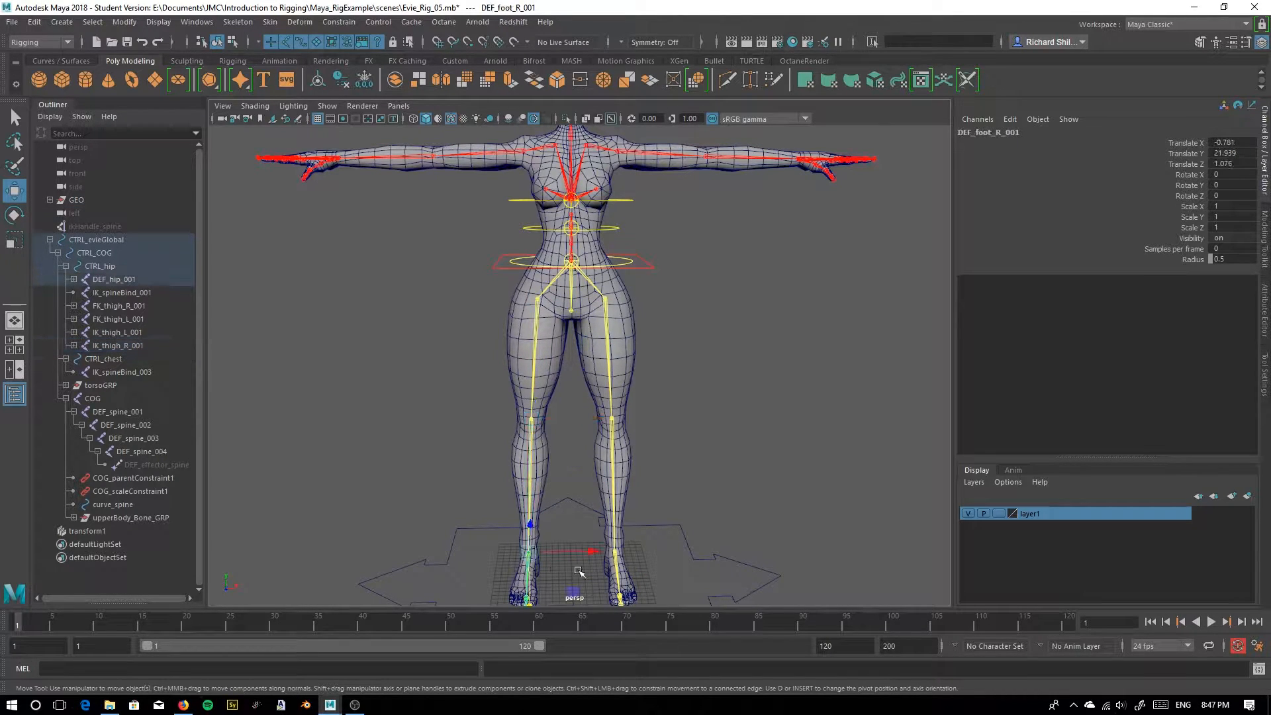
{"action": "left_click", "coordinate": [621, 570]}
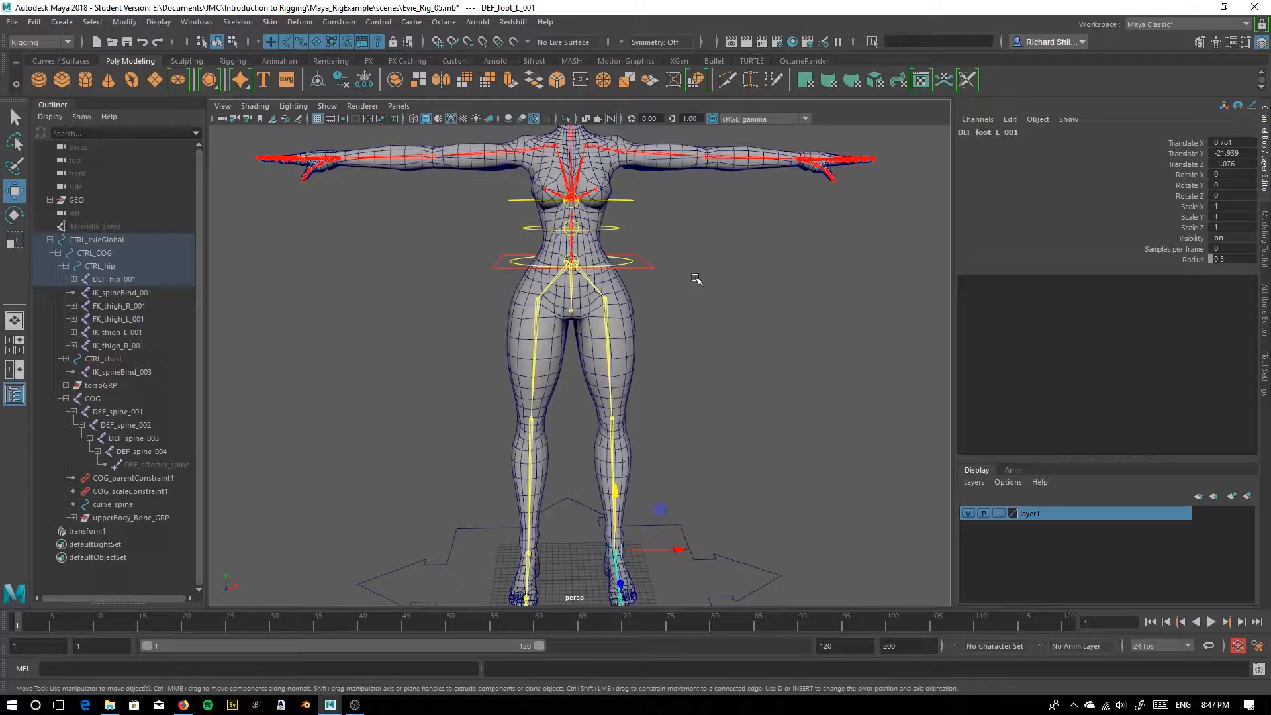
{"action": "mouse_move", "coordinate": [687, 279]}
{"action": "left_mouse_down", "text": "alt"}
{"action": "mouse_move", "coordinate": [724, 261]}
{"action": "mouse_move", "coordinate": [712, 281]}
{"action": "left_mouse_up", "text": "alt"}
{"action": "middle_click_drag", "start_coordinate": [688, 258], "coordinate": [710, 375], "text": "alt"}
{"action": "left_click_drag", "start_coordinate": [500, 379], "coordinate": [429, 388], "text": "alt"}
{"action": "mouse_move", "coordinate": [721, 442]}
{"action": "left_mouse_down", "text": "alt"}
{"action": "mouse_move", "coordinate": [720, 431]}
{"action": "mouse_move", "coordinate": [752, 428]}
{"action": "mouse_move", "coordinate": [737, 428]}
{"action": "left_mouse_up", "text": "alt"}
{"action": "middle_click_drag", "start_coordinate": [738, 421], "coordinate": [722, 374], "text": "alt"}
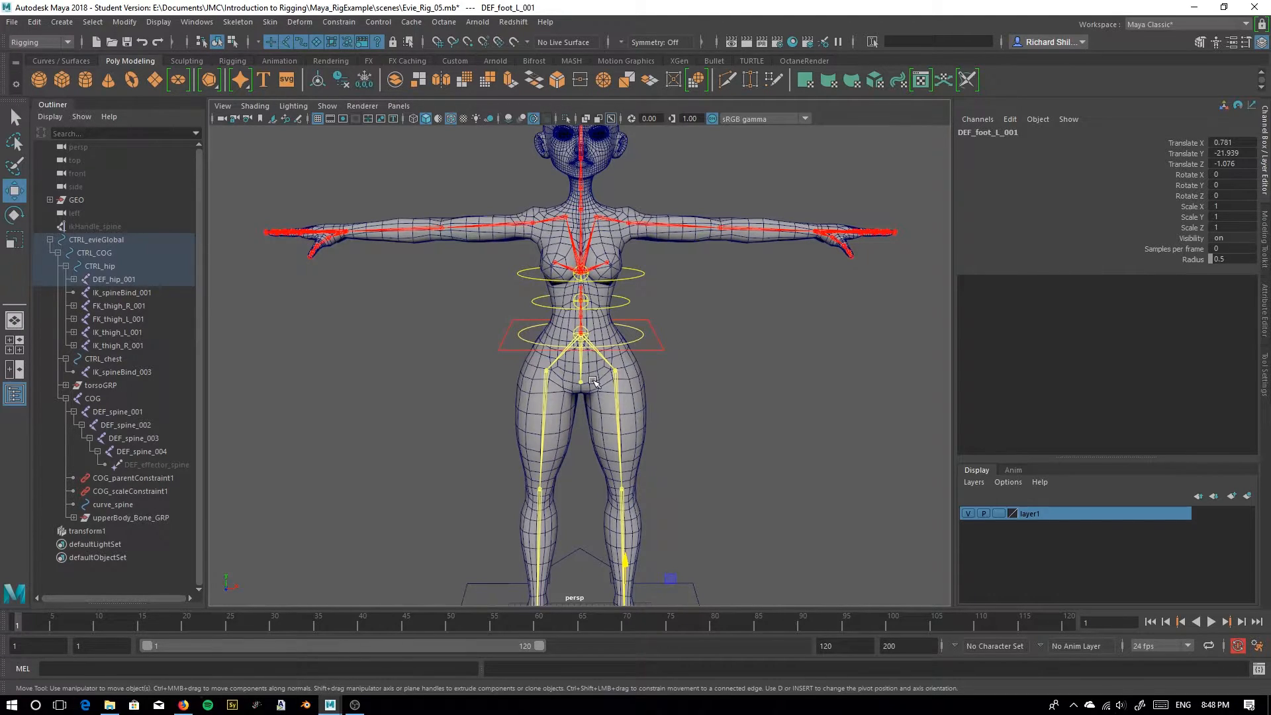
{"action": "mouse_move", "coordinate": [439, 355]}
{"action": "left_mouse_down", "text": "alt"}
{"action": "mouse_move", "coordinate": [270, 351]}
{"action": "mouse_move", "coordinate": [402, 358]}
{"action": "mouse_move", "coordinate": [431, 332]}
{"action": "mouse_move", "coordinate": [472, 352]}
{"action": "mouse_move", "coordinate": [416, 362]}
{"action": "mouse_move", "coordinate": [463, 349]}
{"action": "left_mouse_up", "text": "alt"}
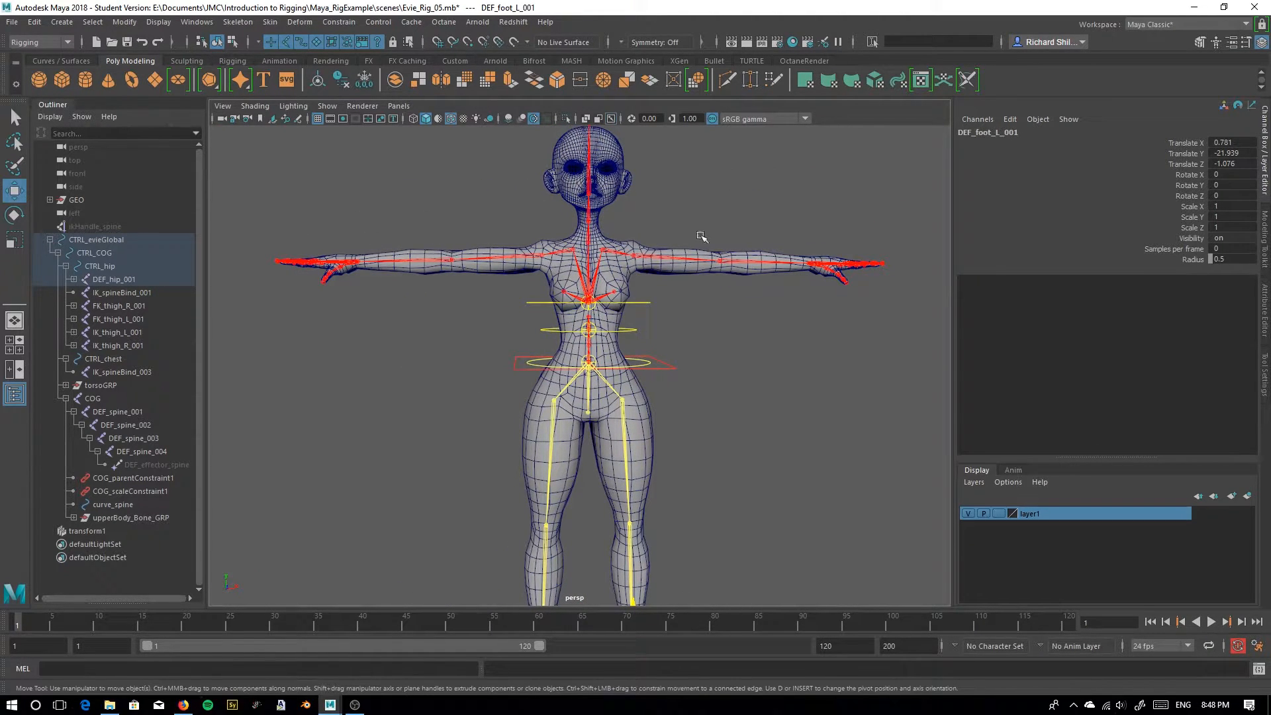
{"action": "middle_click_drag", "start_coordinate": [744, 420], "coordinate": [737, 347], "text": "alt"}
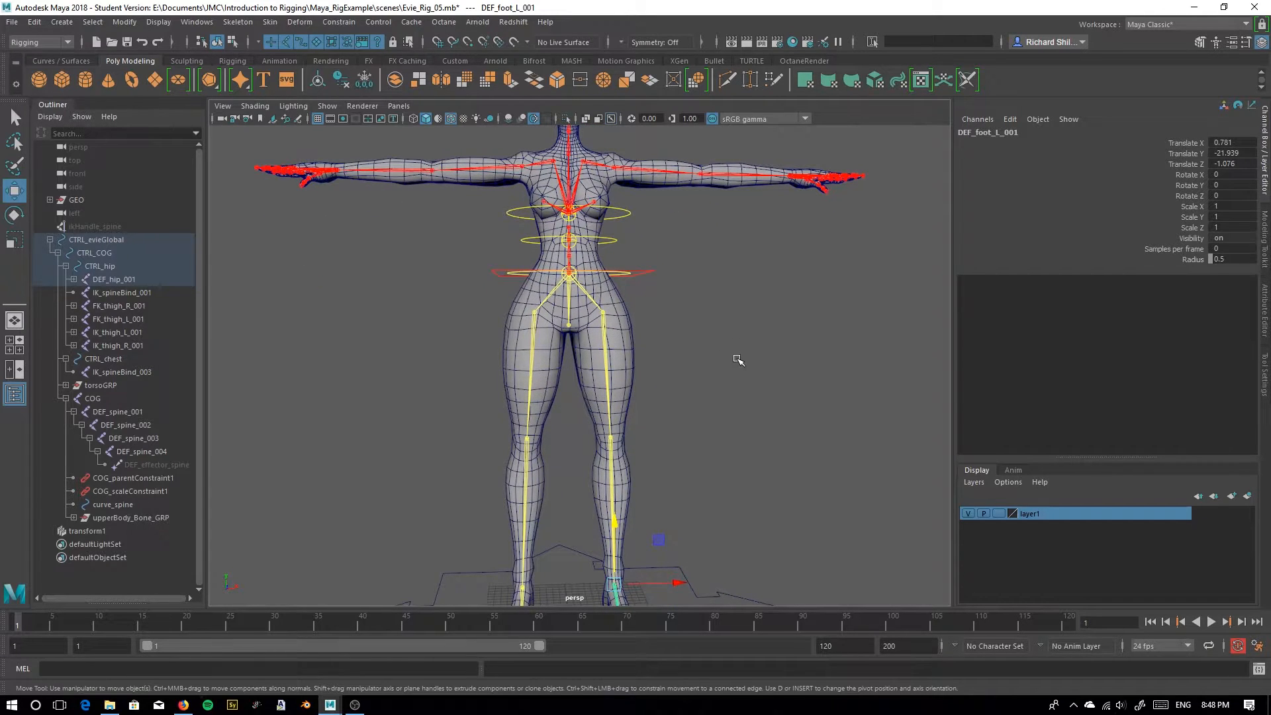
{"action": "right_click_drag", "start_coordinate": [738, 359], "coordinate": [727, 390], "text": "alt"}
{"action": "left_click_drag", "start_coordinate": [364, 400], "coordinate": [403, 369], "text": "alt"}
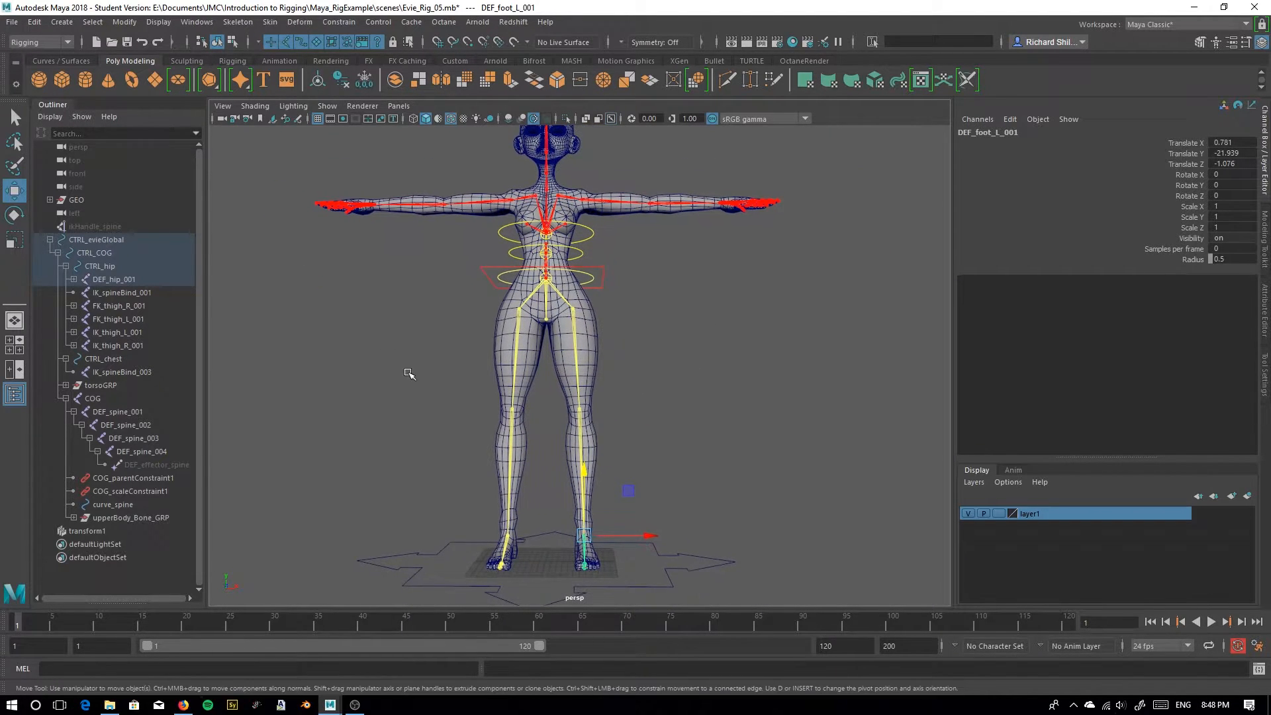
{"action": "left_click_drag", "start_coordinate": [437, 420], "coordinate": [440, 420], "text": "alt"}
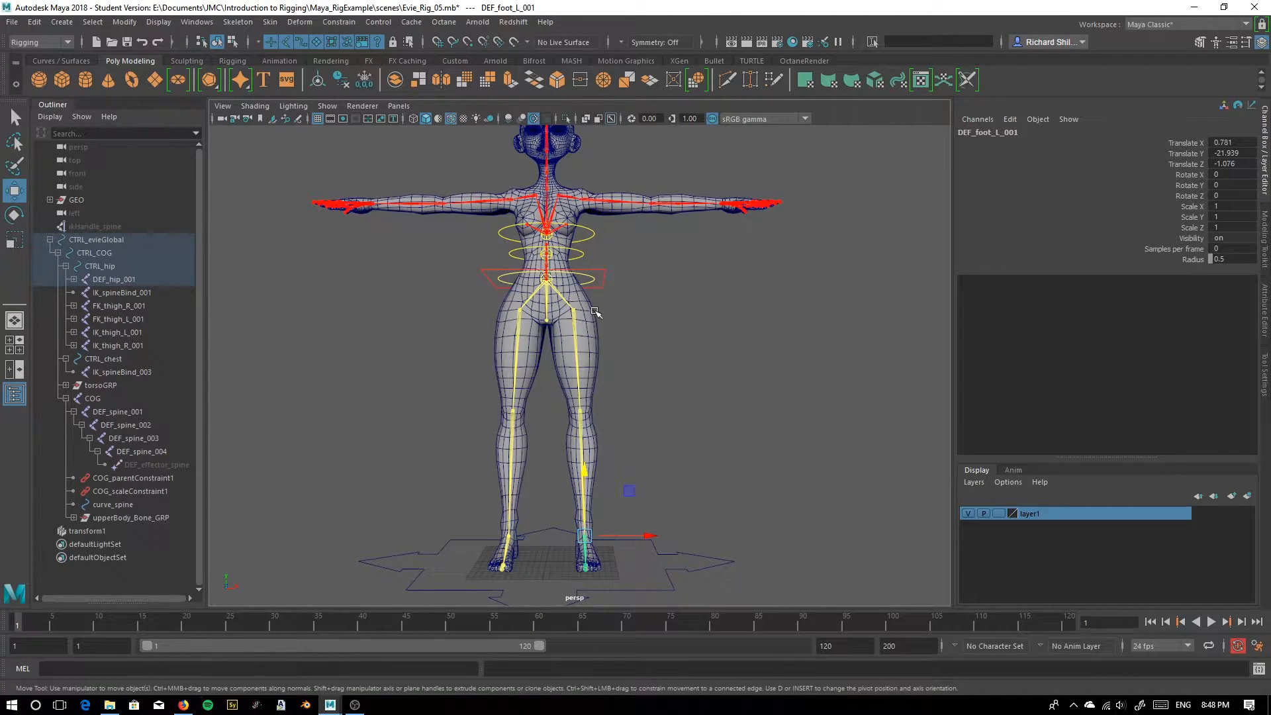
{"action": "left_click", "coordinate": [541, 352]}
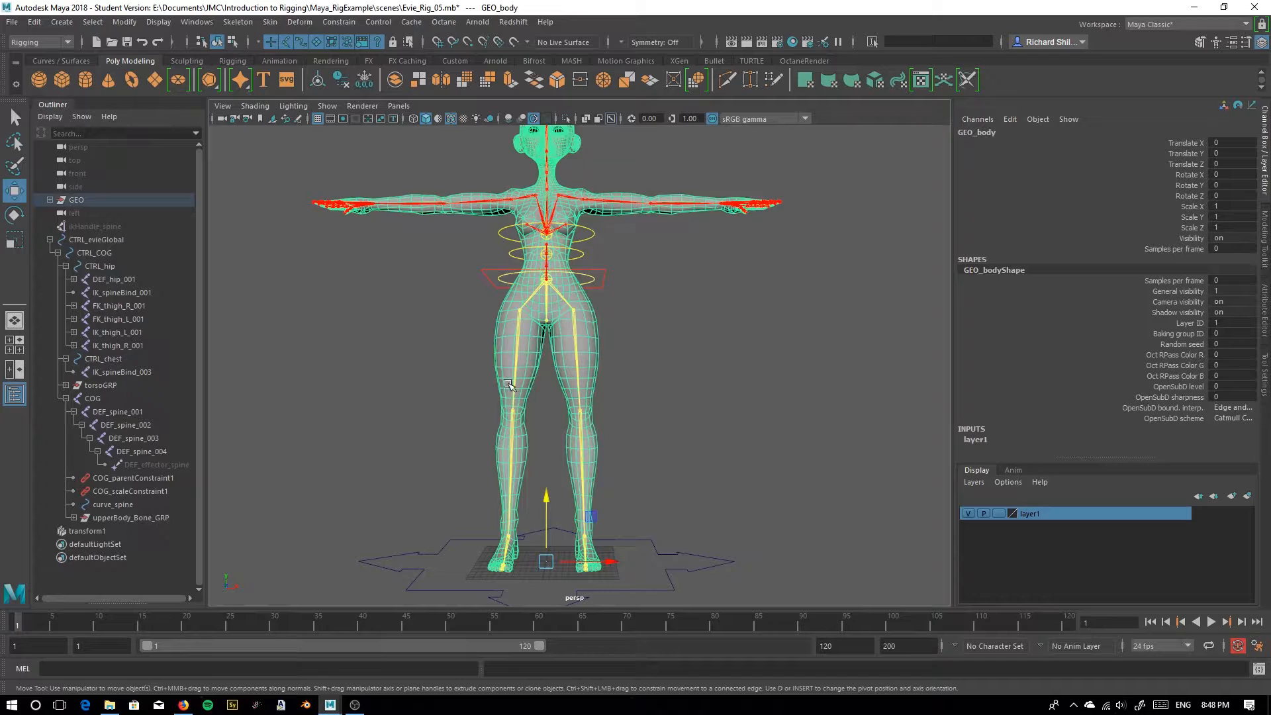
{"action": "left_click", "coordinate": [457, 358]}
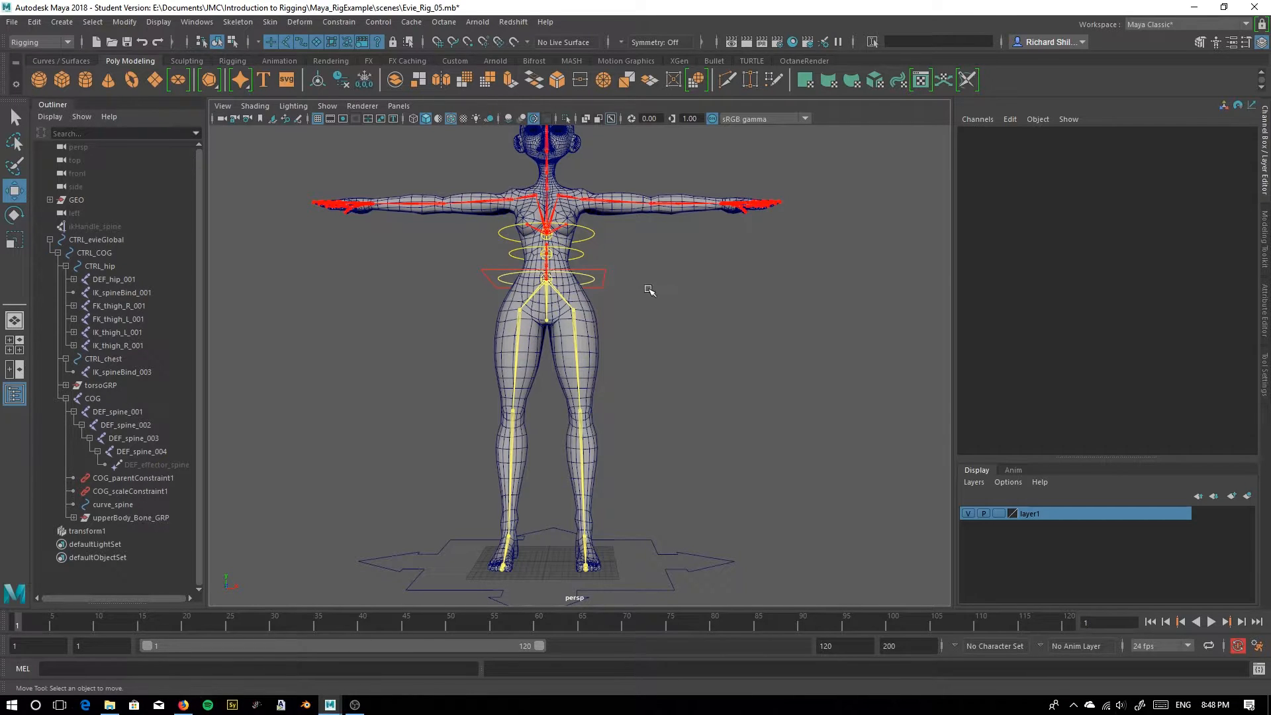
{"action": "mouse_move", "coordinate": [432, 383]}
{"action": "left_mouse_down", "text": "alt"}
{"action": "mouse_move", "coordinate": [440, 369]}
{"action": "mouse_move", "coordinate": [429, 363]}
{"action": "mouse_move", "coordinate": [428, 383]}
{"action": "left_mouse_up", "text": "alt"}
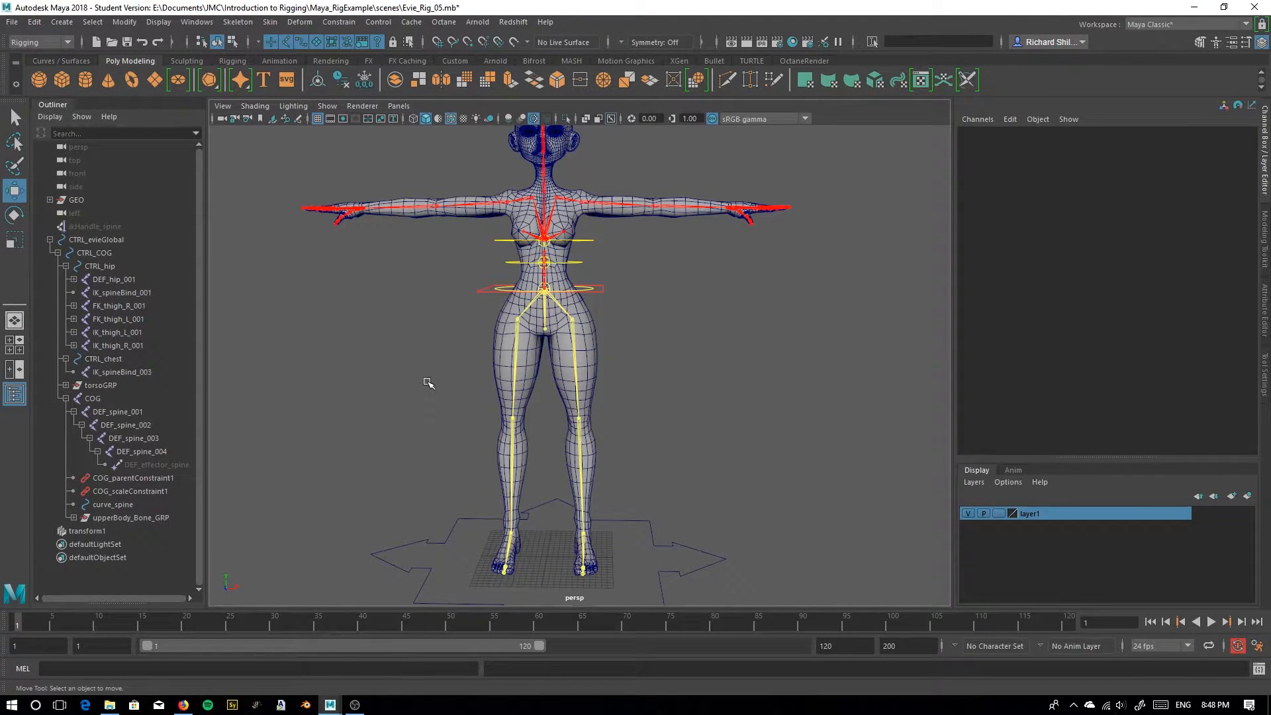
{"action": "left_click_drag", "start_coordinate": [428, 383], "coordinate": [463, 361], "text": "alt"}
Delete the DEF_hip_002 end joint at the crotch below the hip joint
{"action": "right_click_drag", "start_coordinate": [482, 302], "coordinate": [407, 373], "text": "alt"}
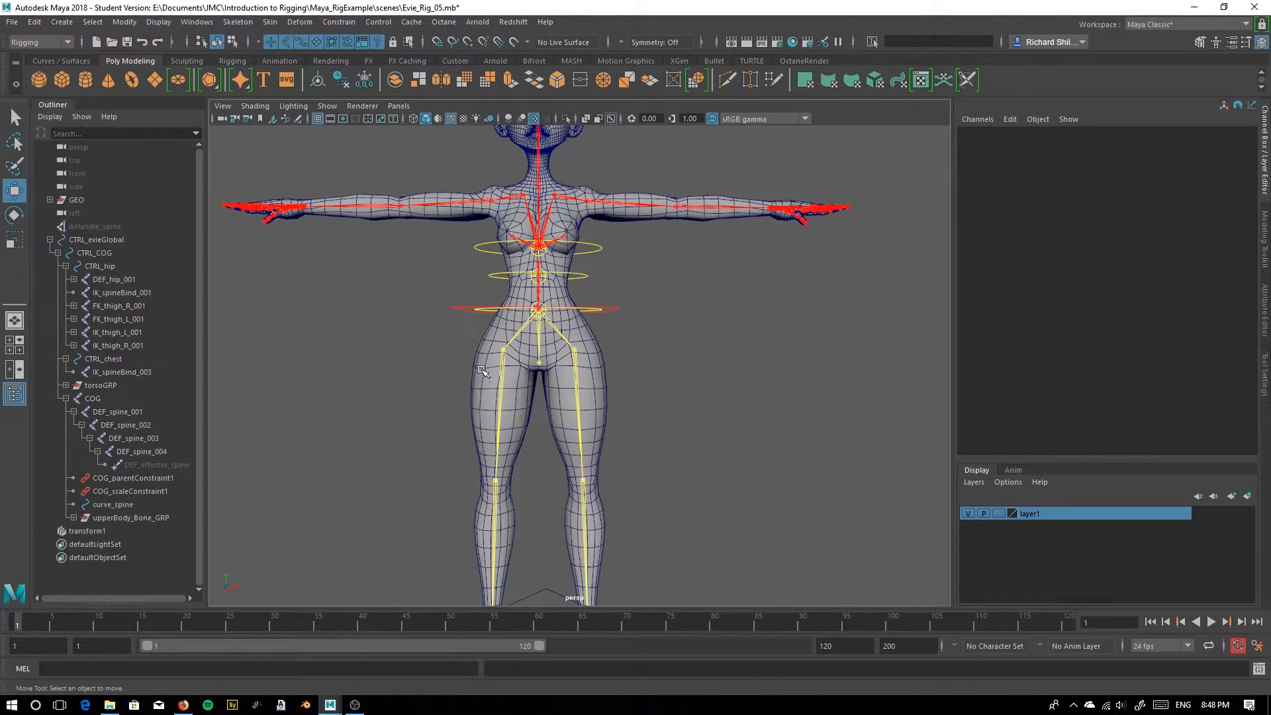
{"action": "left_click", "coordinate": [541, 349]}
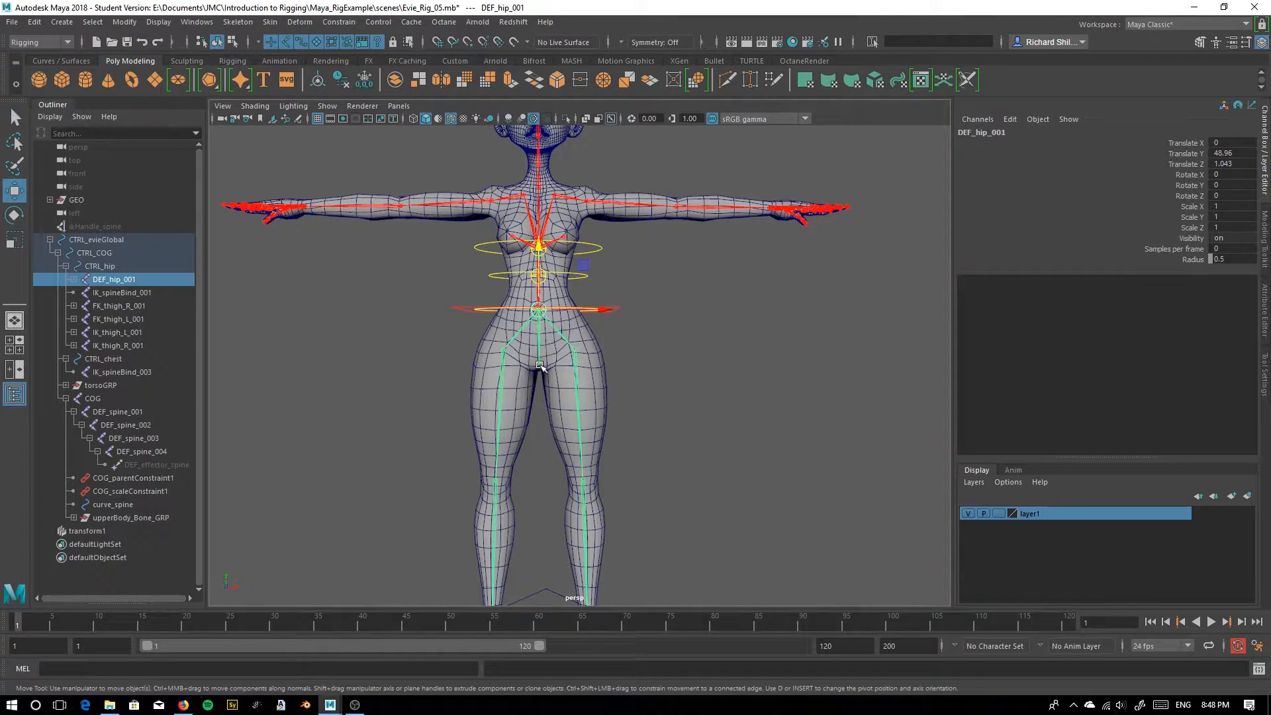
{"action": "left_click", "coordinate": [540, 364]}
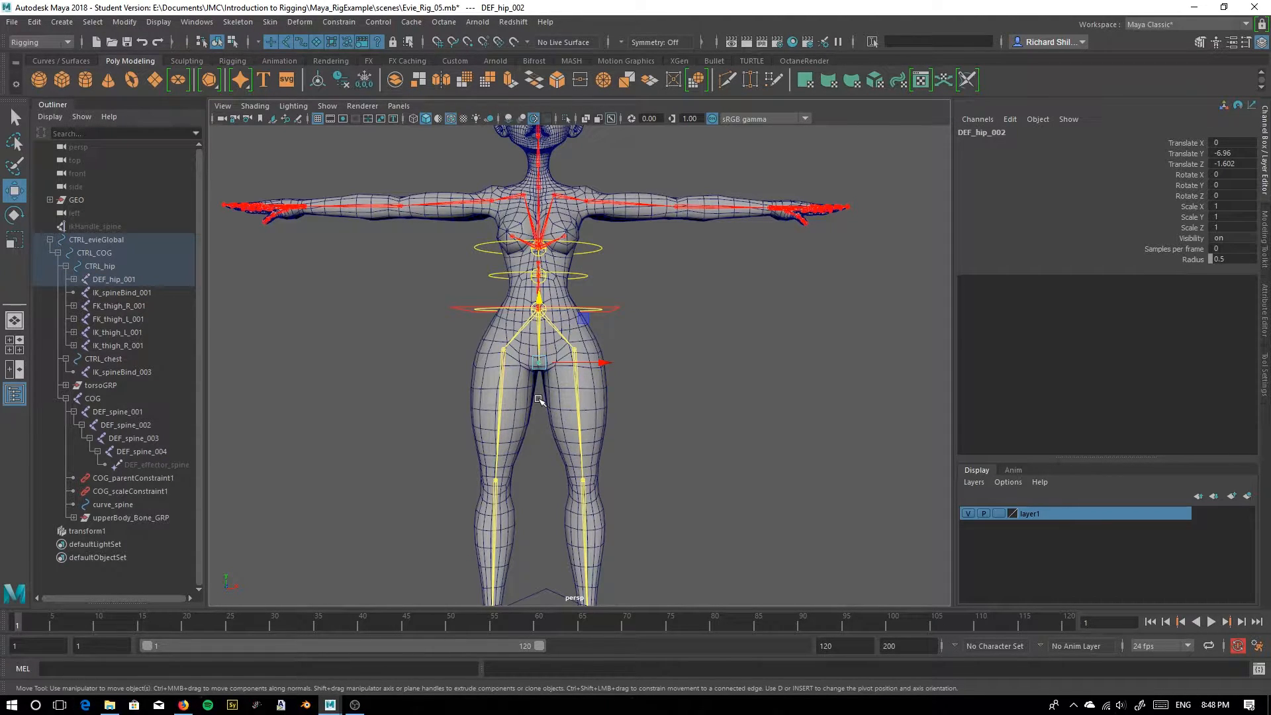
{"action": "left_click", "coordinate": [538, 400]}
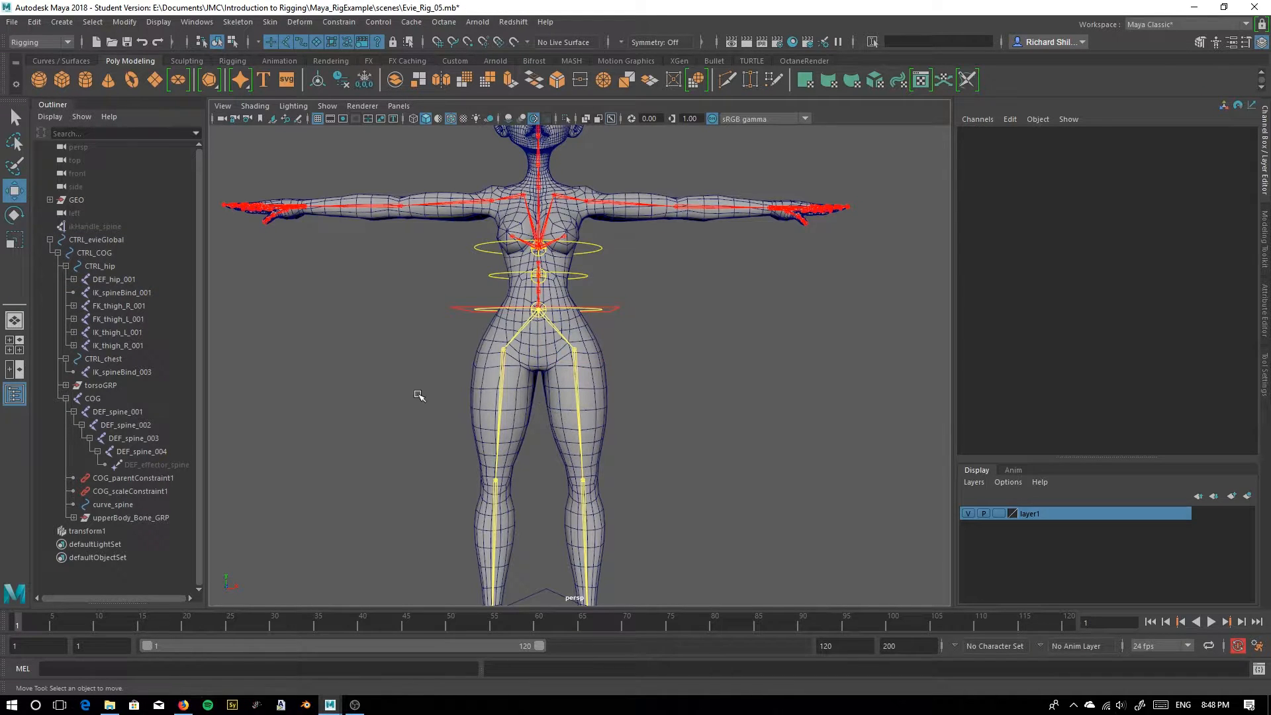
Create a polygon cube and raise it to the hips, at about Y 48.5 and Z 4.5
{"action": "left_click_drag", "start_coordinate": [422, 434], "coordinate": [412, 424], "text": "alt"}
{"action": "middle_click_drag", "start_coordinate": [437, 368], "coordinate": [425, 398], "text": "alt"}
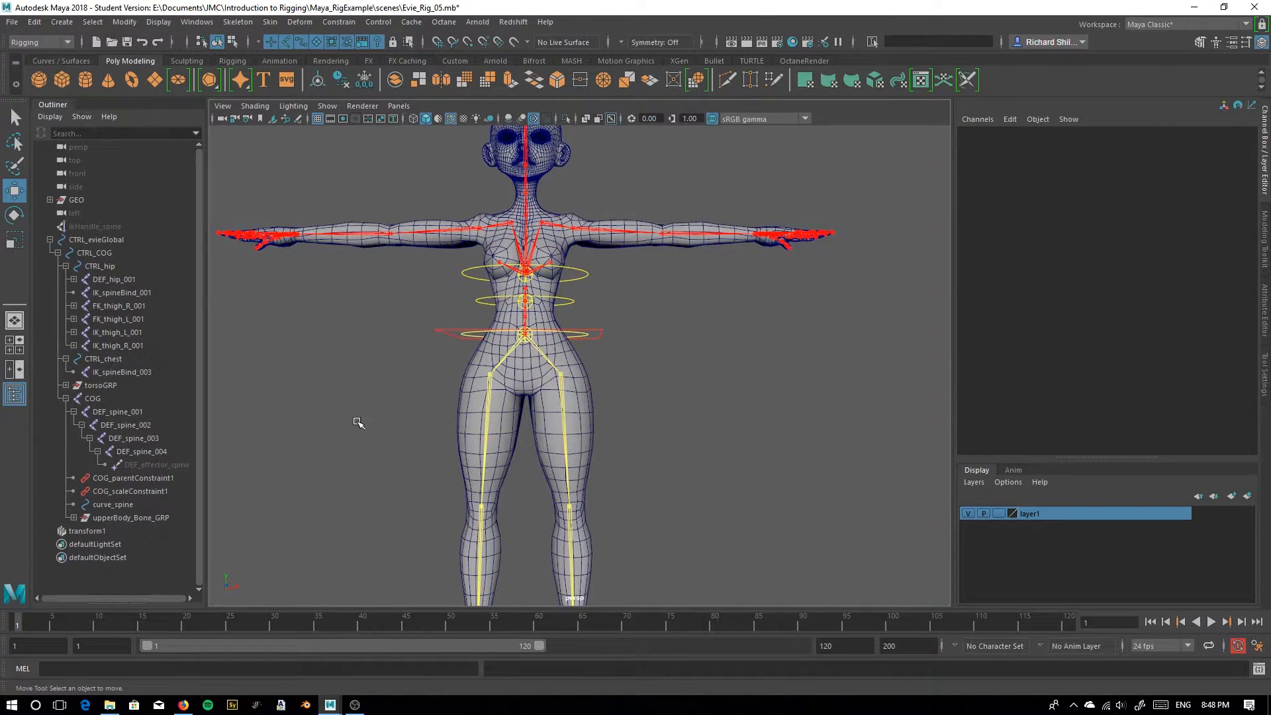
{"action": "left_click_drag", "start_coordinate": [356, 419], "coordinate": [361, 420], "text": "alt"}
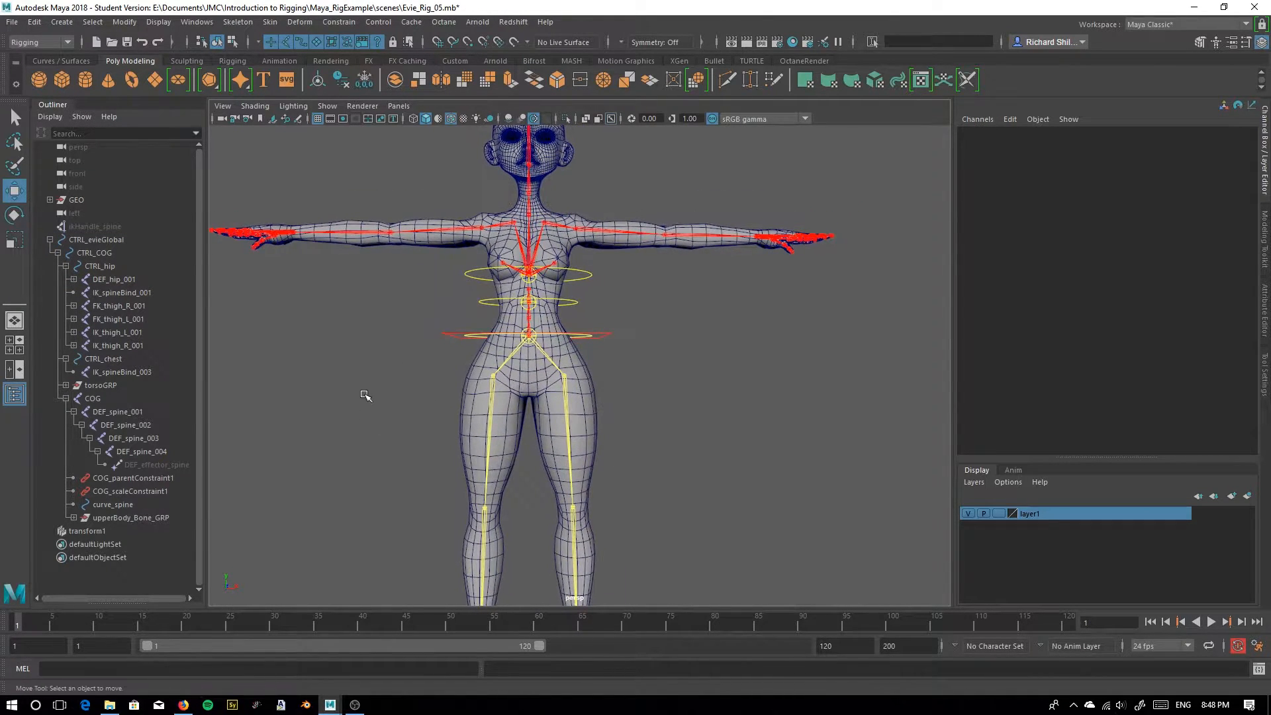
{"action": "left_click", "coordinate": [62, 79]}
{"action": "scroll", "coordinate": [536, 467], "scroll_direction": "down", "scroll_amount": 4}
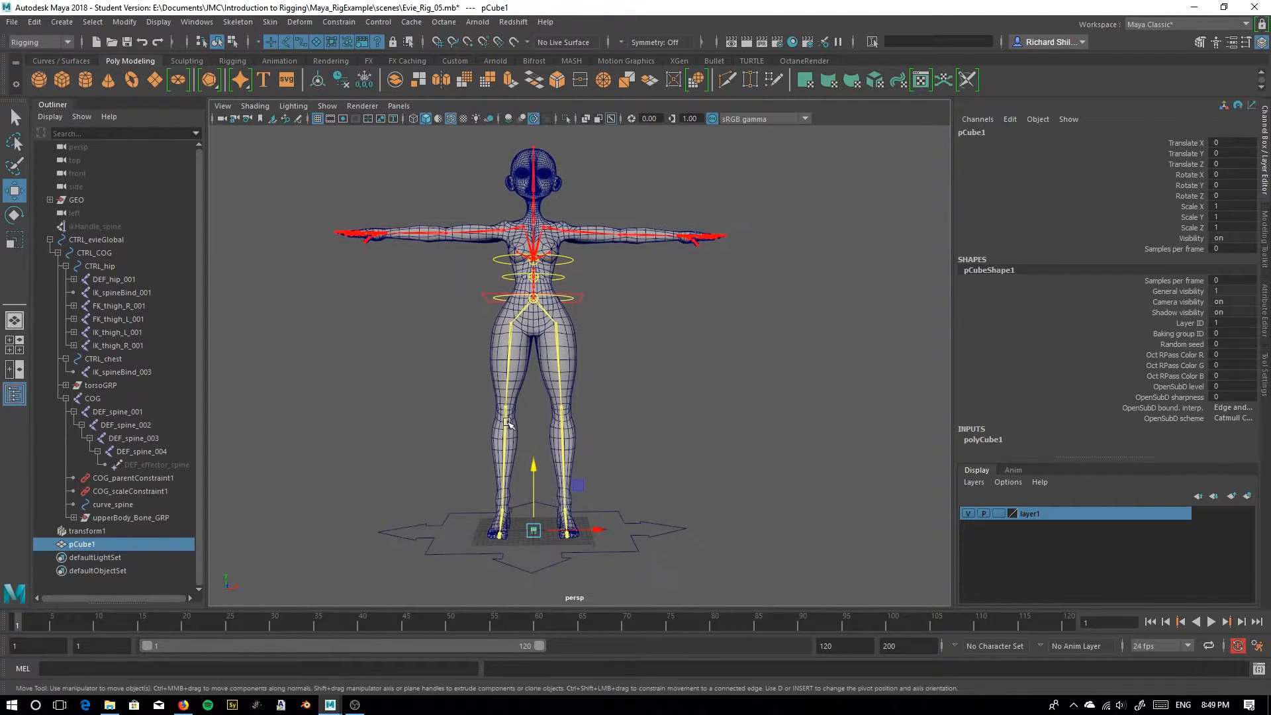
{"action": "left_click_drag", "start_coordinate": [536, 466], "coordinate": [508, 259]}
{"action": "scroll", "coordinate": [569, 281], "scroll_direction": "up", "scroll_amount": 4}
{"action": "key", "text": "v"}
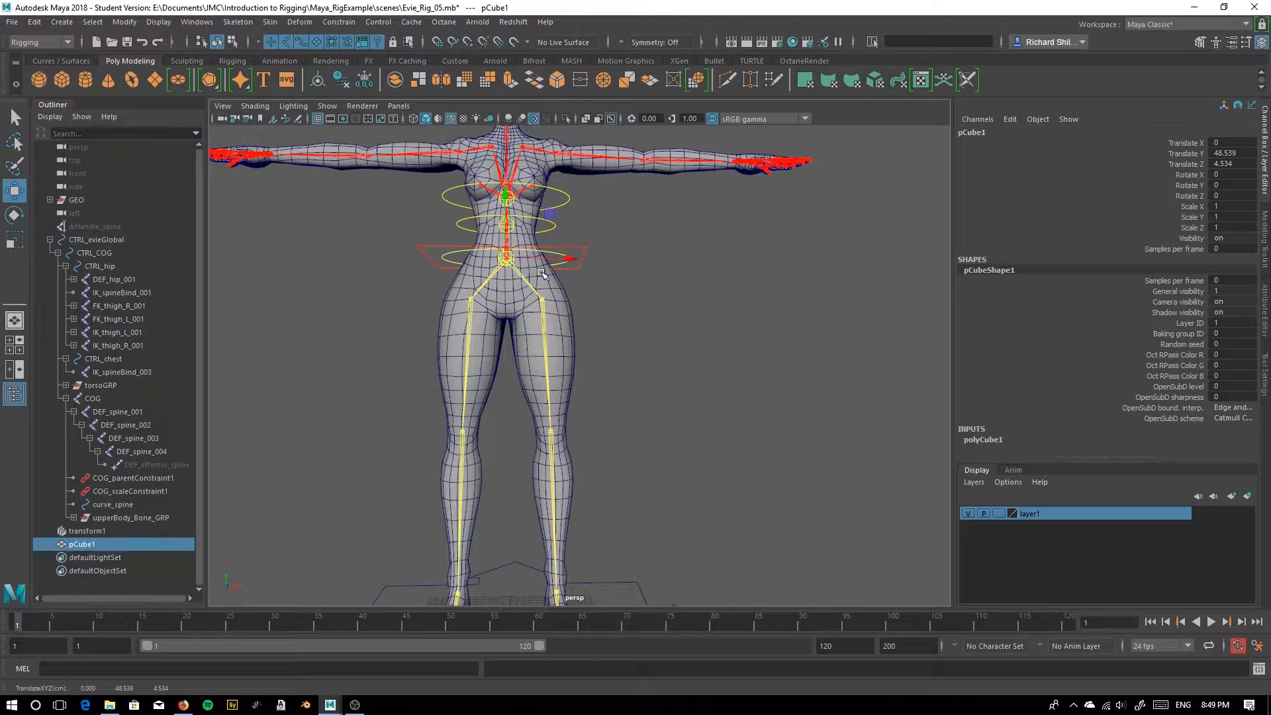
Hide polygons in the viewport and snap the cube onto the hip joint at Y 48.96, Z 1.043
{"action": "scroll", "coordinate": [535, 267], "scroll_direction": "up", "scroll_amount": 2}
{"action": "scroll", "coordinate": [717, 276], "scroll_direction": "up", "scroll_amount": 4}
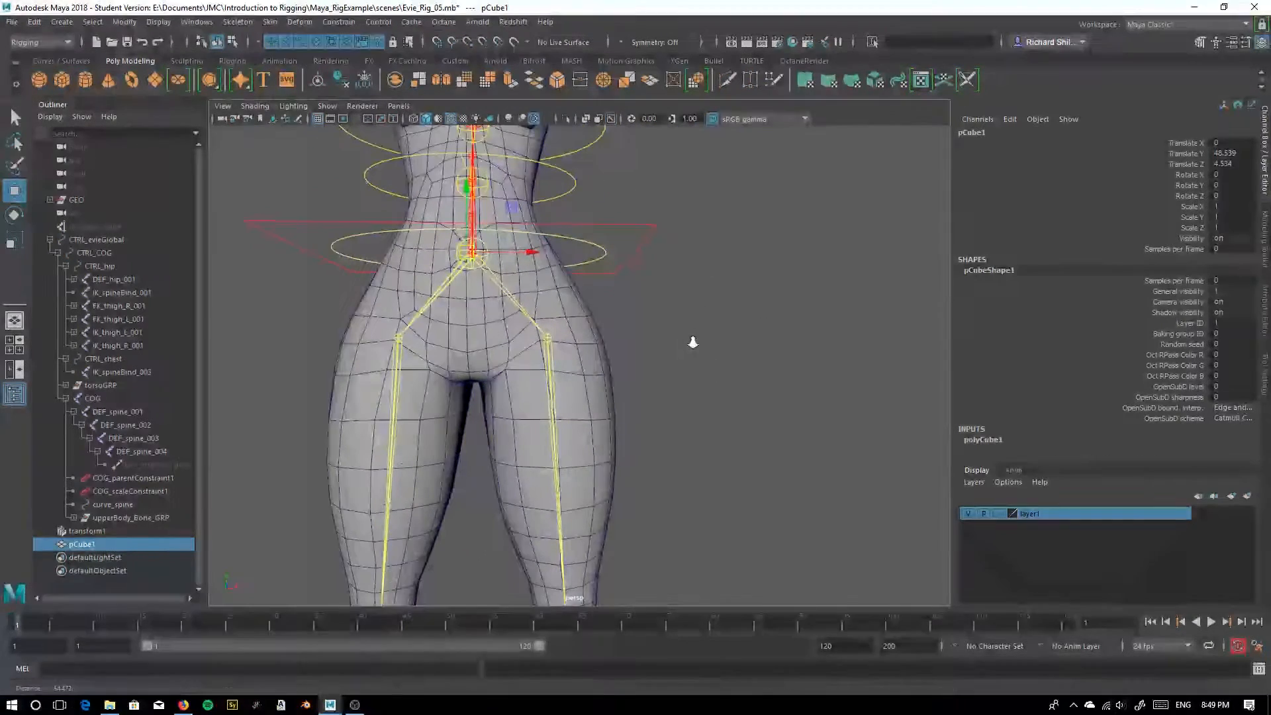
{"action": "left_click_drag", "start_coordinate": [393, 358], "coordinate": [400, 372], "text": "alt"}
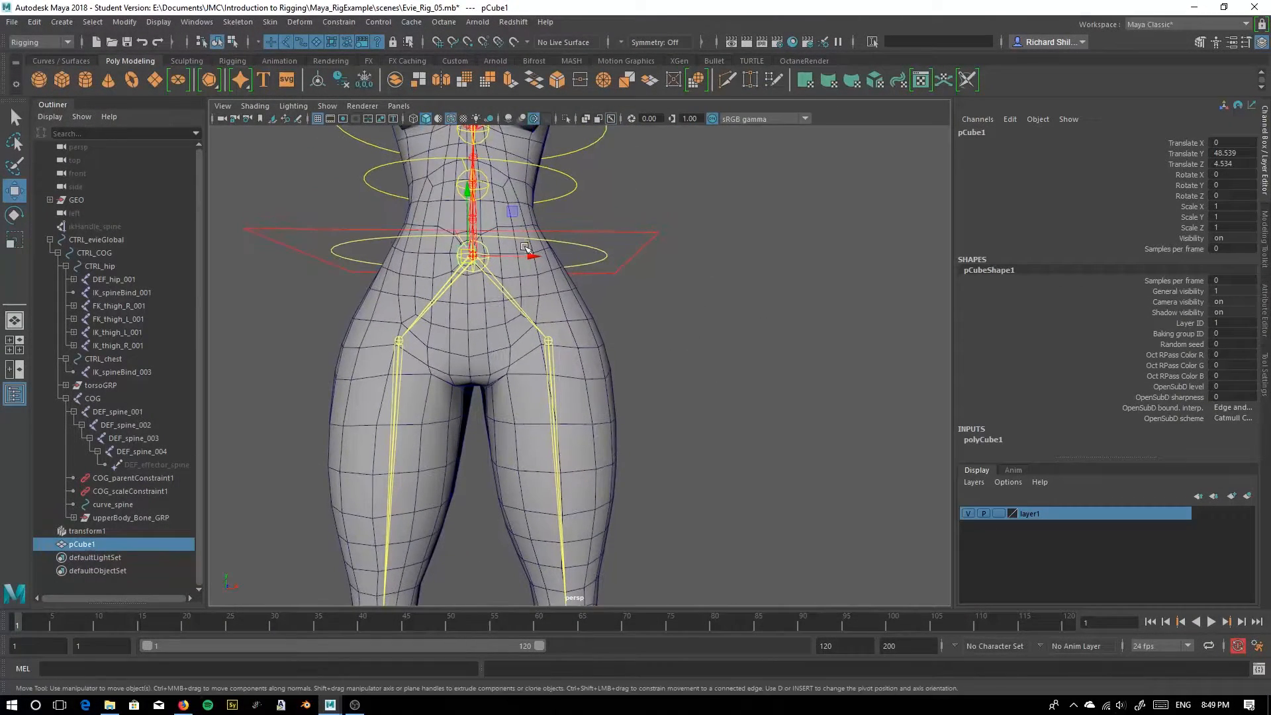
{"action": "left_click", "coordinate": [366, 105]}
{"action": "mouse_move", "coordinate": [327, 106]}
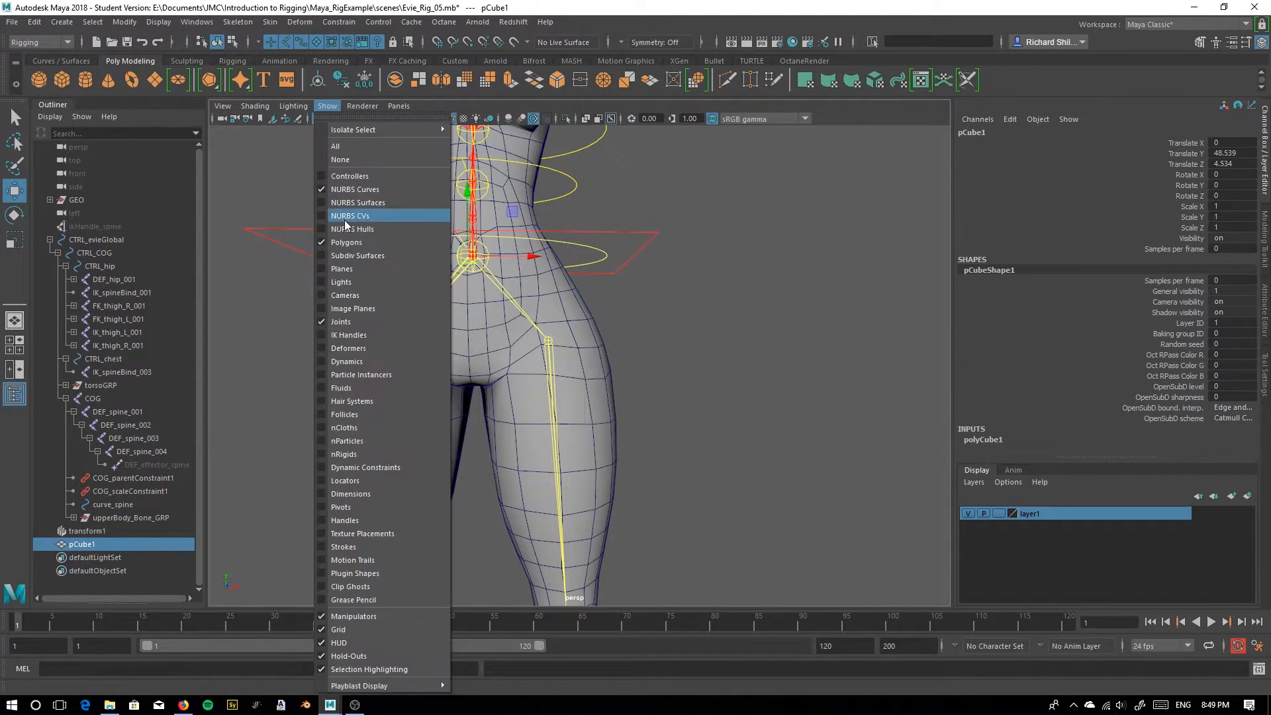
{"action": "left_click", "coordinate": [335, 243]}
{"action": "key", "text": "v"}
{"action": "left_click_drag", "start_coordinate": [471, 260], "coordinate": [471, 257]}
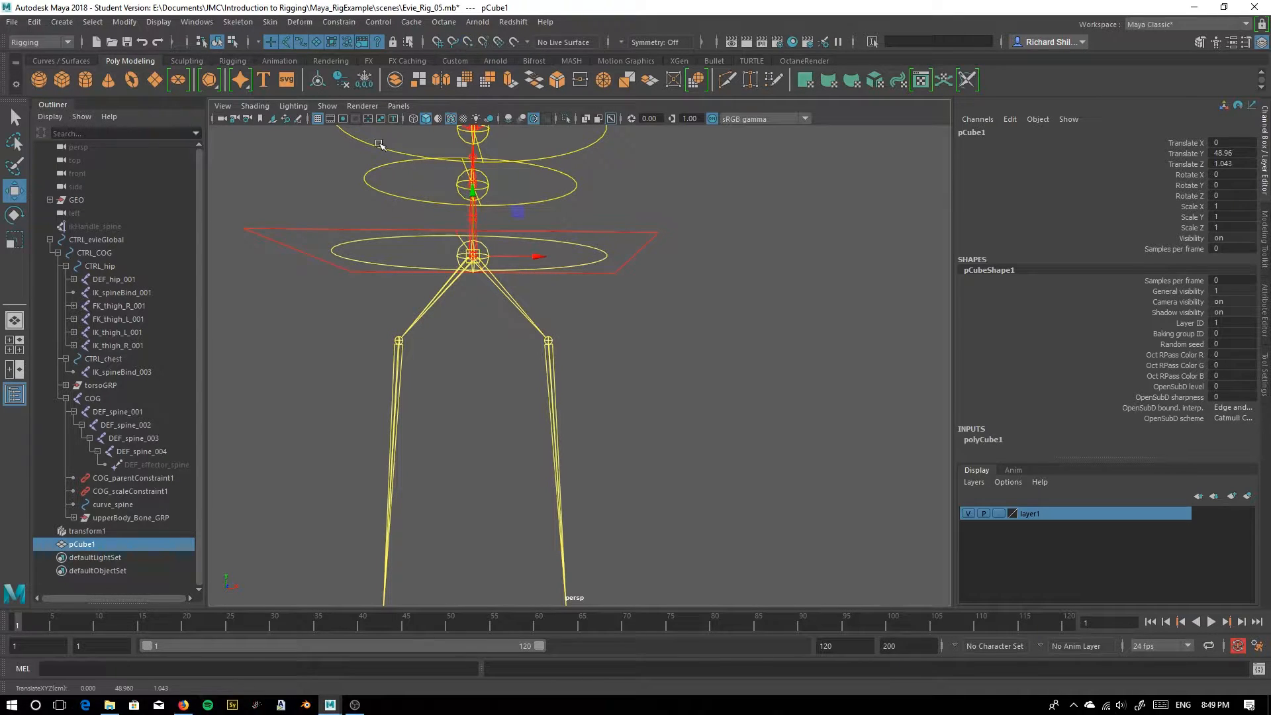
Show polygons in the viewport again, keeping joints displayed as well
{"action": "left_click", "coordinate": [327, 106]}
{"action": "left_click", "coordinate": [337, 321]}
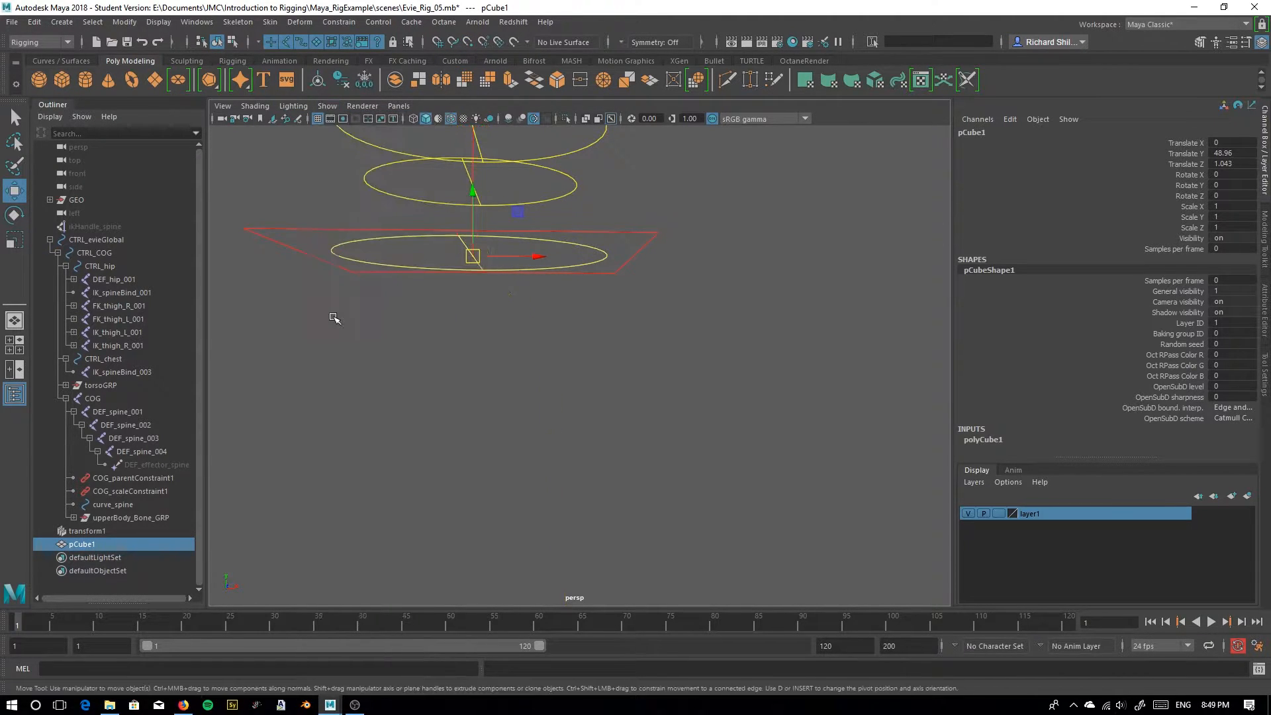
{"action": "left_click", "coordinate": [326, 106]}
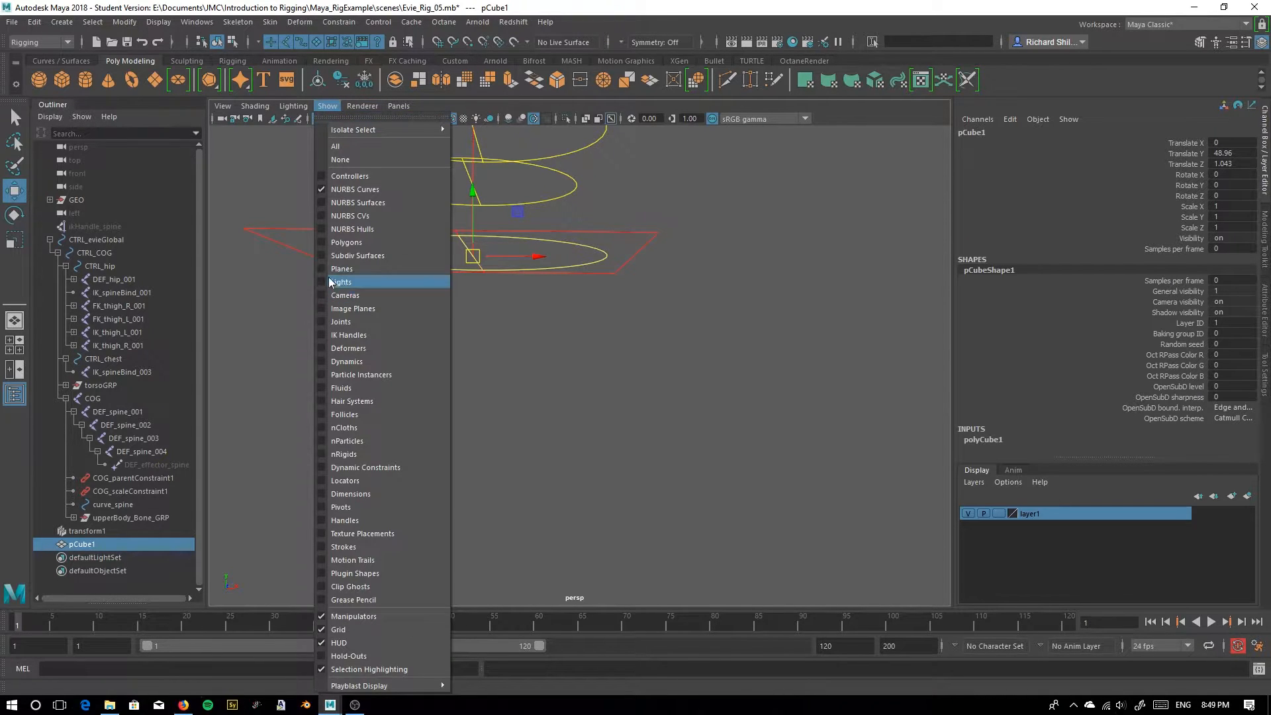
{"action": "left_click", "coordinate": [327, 243]}
{"action": "left_click", "coordinate": [327, 106]}
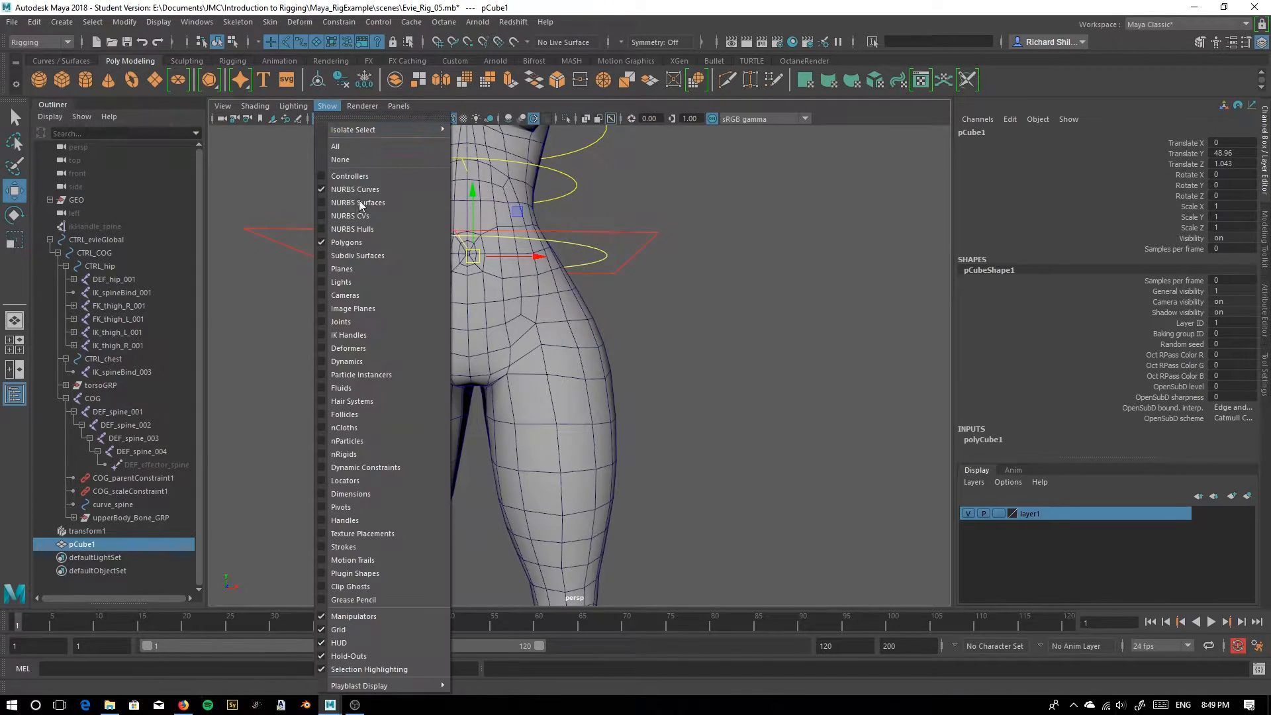
{"action": "left_click", "coordinate": [321, 319]}
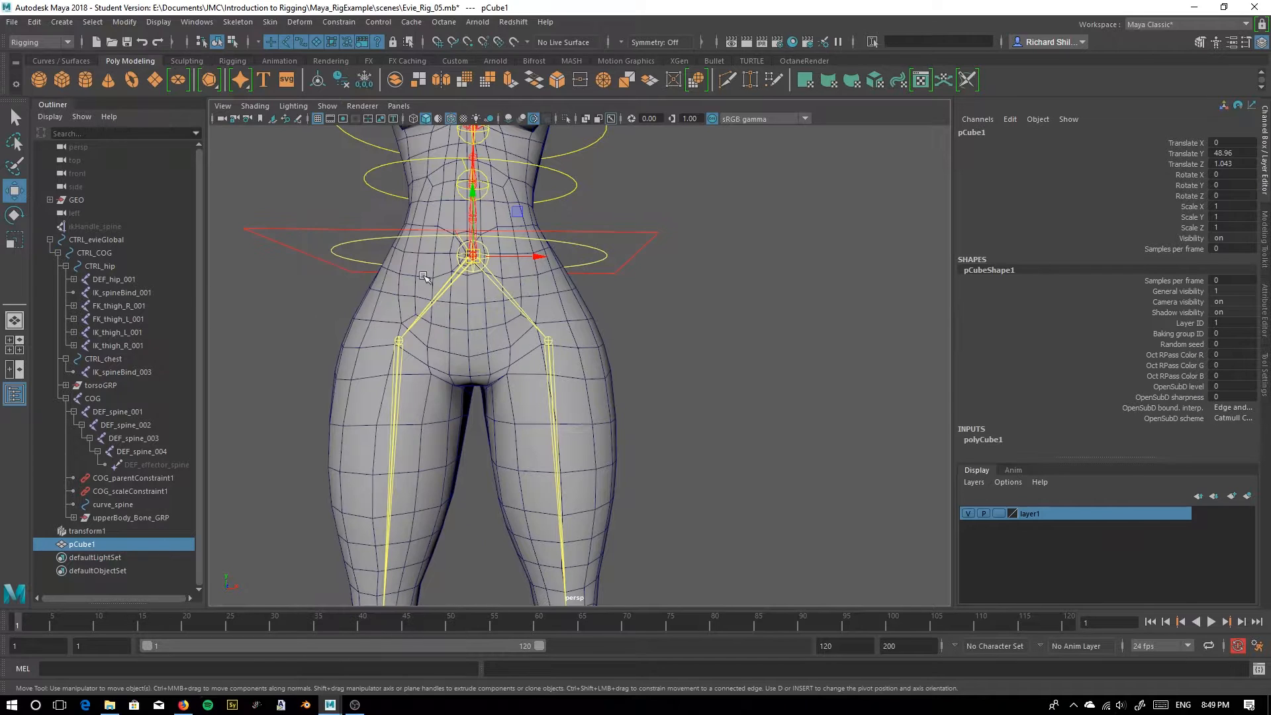
Scale the cube uniformly to about 8.4 so it spans the hip area
{"action": "left_click", "coordinate": [13, 244]}
{"action": "left_click_drag", "start_coordinate": [473, 257], "coordinate": [582, 242]}
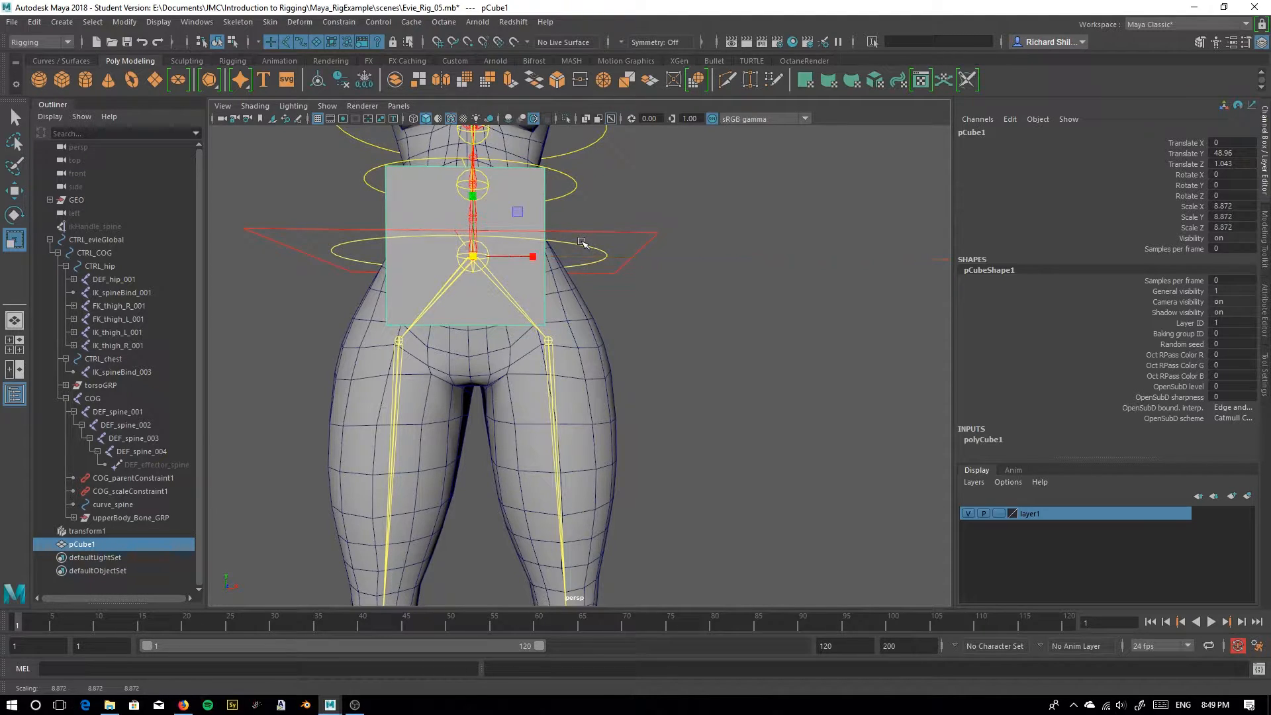
{"action": "left_click_drag", "start_coordinate": [322, 349], "coordinate": [277, 295], "text": "alt"}
{"action": "left_click_drag", "start_coordinate": [456, 289], "coordinate": [451, 293]}
{"action": "scroll", "coordinate": [586, 371], "scroll_direction": "down", "scroll_amount": 2}
{"action": "mouse_move", "coordinate": [591, 374]}
{"action": "left_mouse_down", "text": "alt"}
{"action": "mouse_move", "coordinate": [607, 358]}
{"action": "mouse_move", "coordinate": [602, 380]}
{"action": "mouse_move", "coordinate": [600, 365]}
{"action": "left_mouse_up", "text": "alt"}
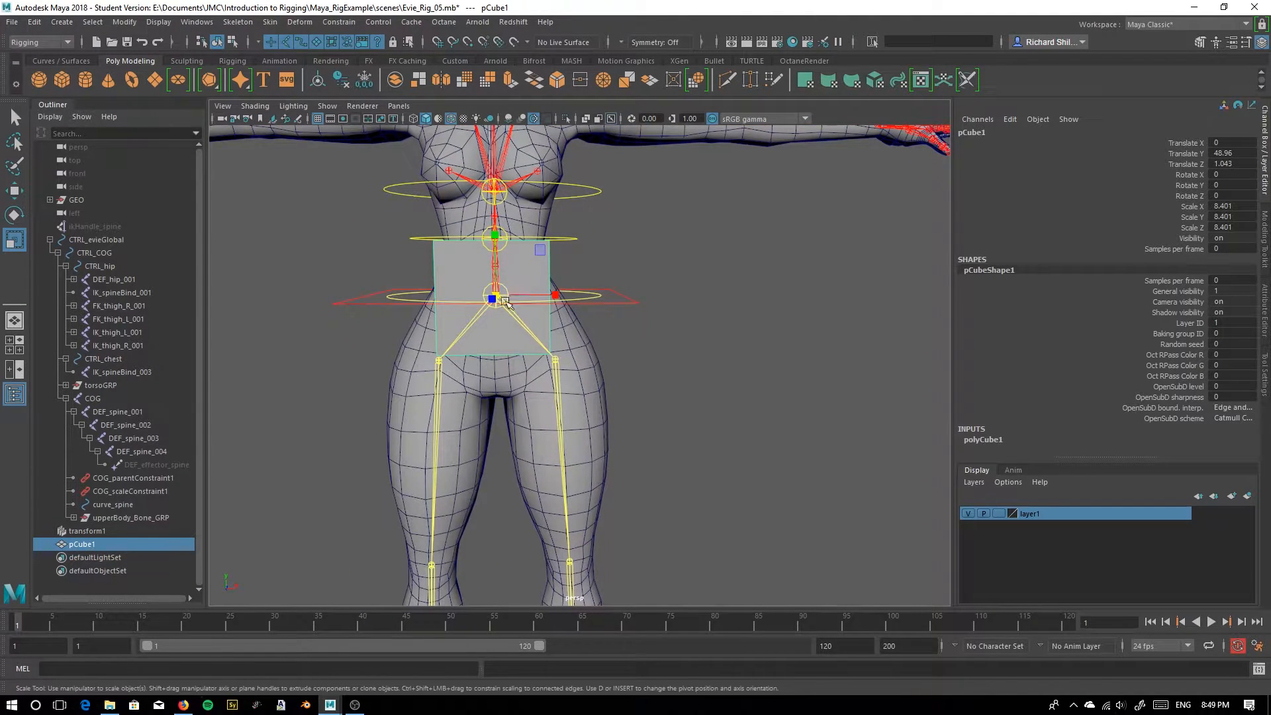
{"action": "middle_click_drag", "start_coordinate": [434, 538], "coordinate": [500, 360], "text": "alt"}
{"action": "scroll", "coordinate": [521, 228], "scroll_direction": "down", "scroll_amount": 5}
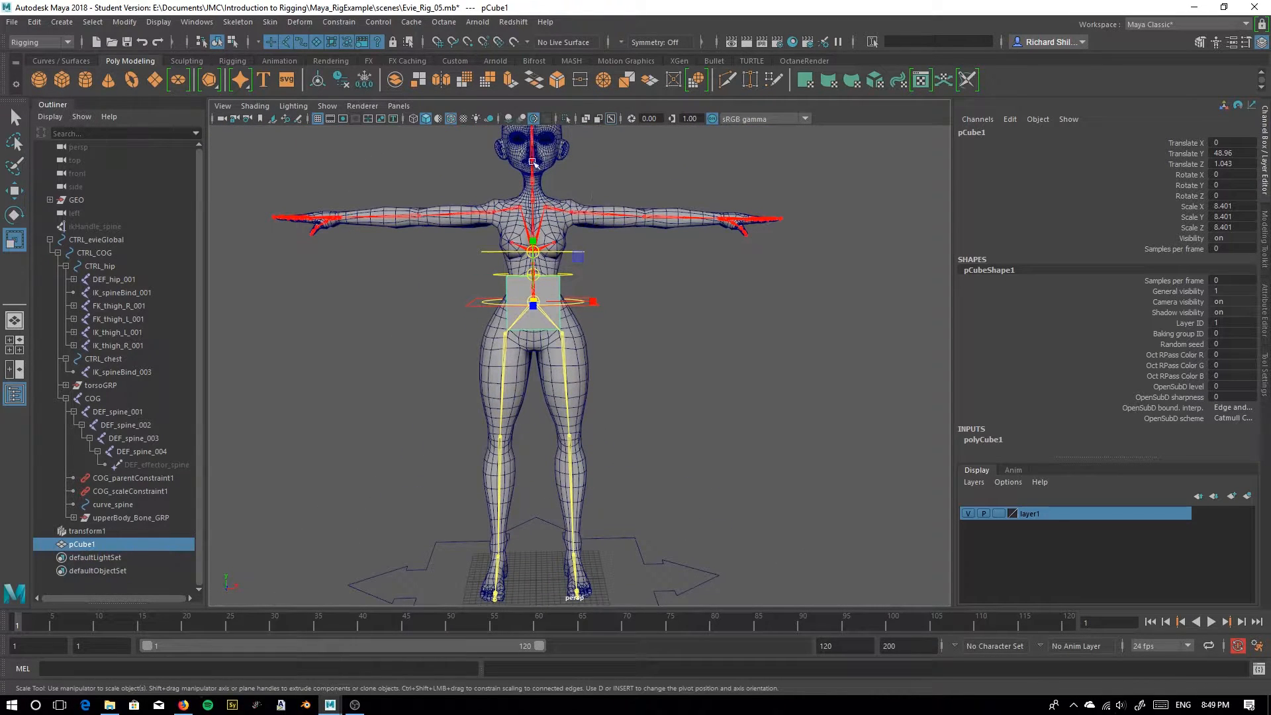
{"action": "scroll", "coordinate": [588, 325], "scroll_direction": "up", "scroll_amount": 3}
{"action": "scroll", "coordinate": [658, 307], "scroll_direction": "up", "scroll_amount": 3}
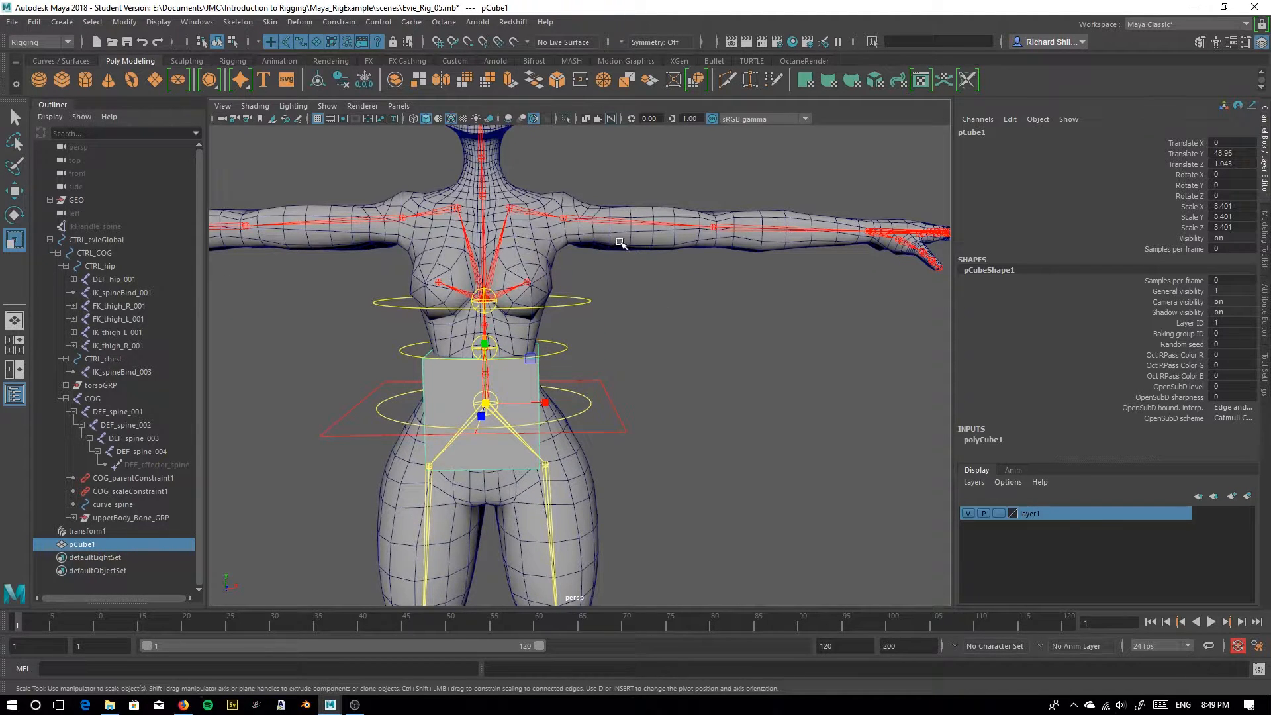
Freeze all transformations on the cube at the hips
{"action": "left_click", "coordinate": [609, 245]}
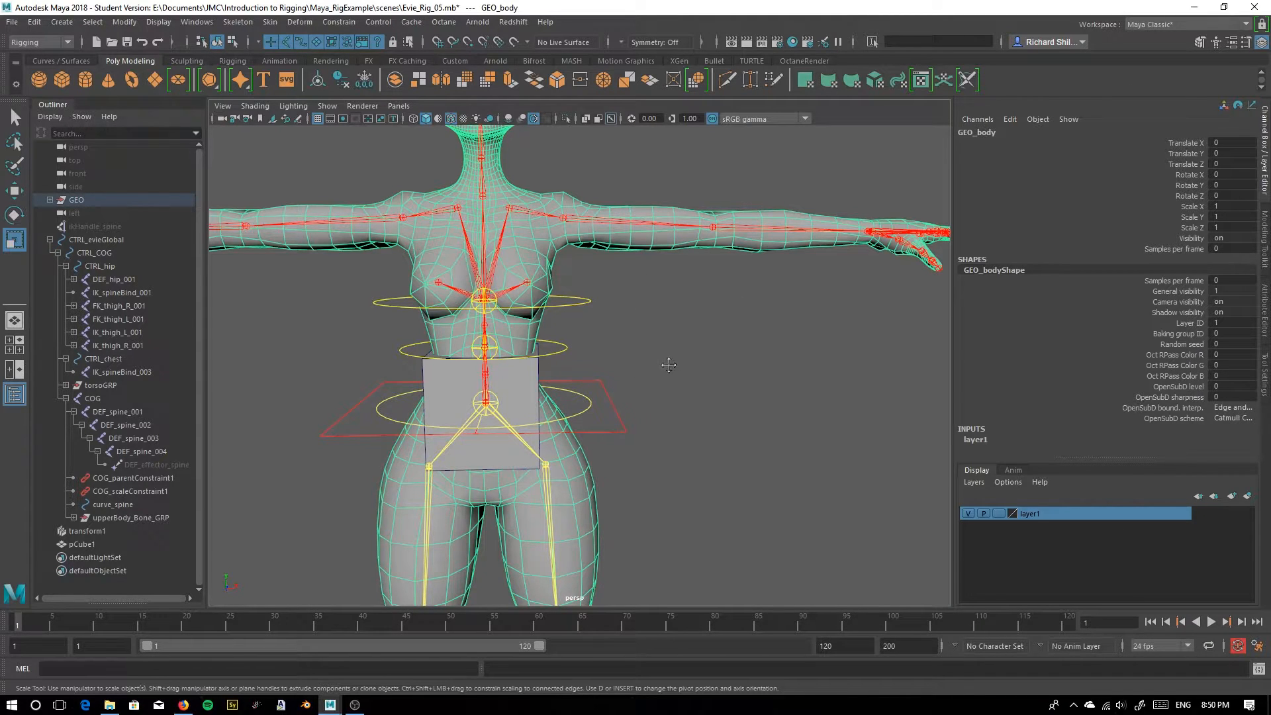
{"action": "middle_click_drag", "start_coordinate": [669, 364], "coordinate": [737, 272], "text": "alt"}
{"action": "scroll", "coordinate": [737, 271], "scroll_direction": "down", "scroll_amount": 2}
{"action": "left_click", "coordinate": [382, 341]}
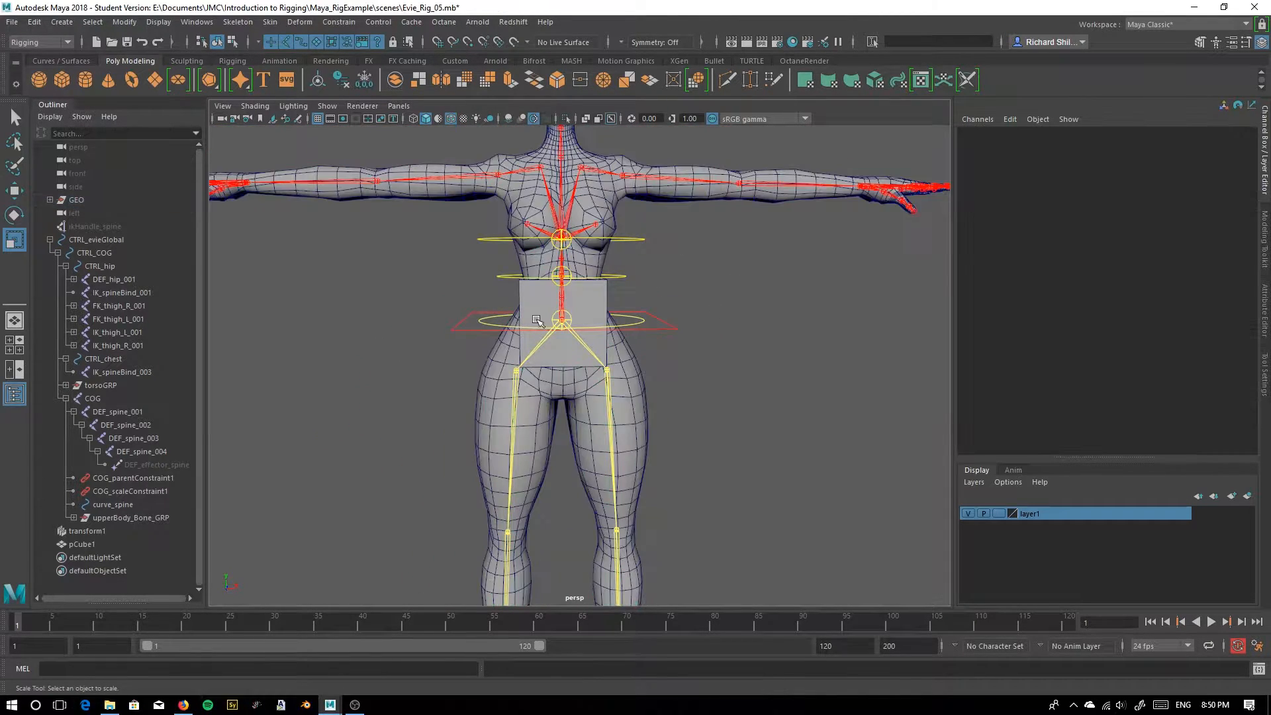
{"action": "mouse_move", "coordinate": [382, 355]}
{"action": "left_mouse_down", "text": "alt"}
{"action": "mouse_move", "coordinate": [335, 358]}
{"action": "mouse_move", "coordinate": [377, 353]}
{"action": "left_mouse_up", "text": "alt"}
{"action": "left_click_drag", "start_coordinate": [353, 369], "coordinate": [473, 363], "text": "alt"}
{"action": "left_click", "coordinate": [595, 311]}
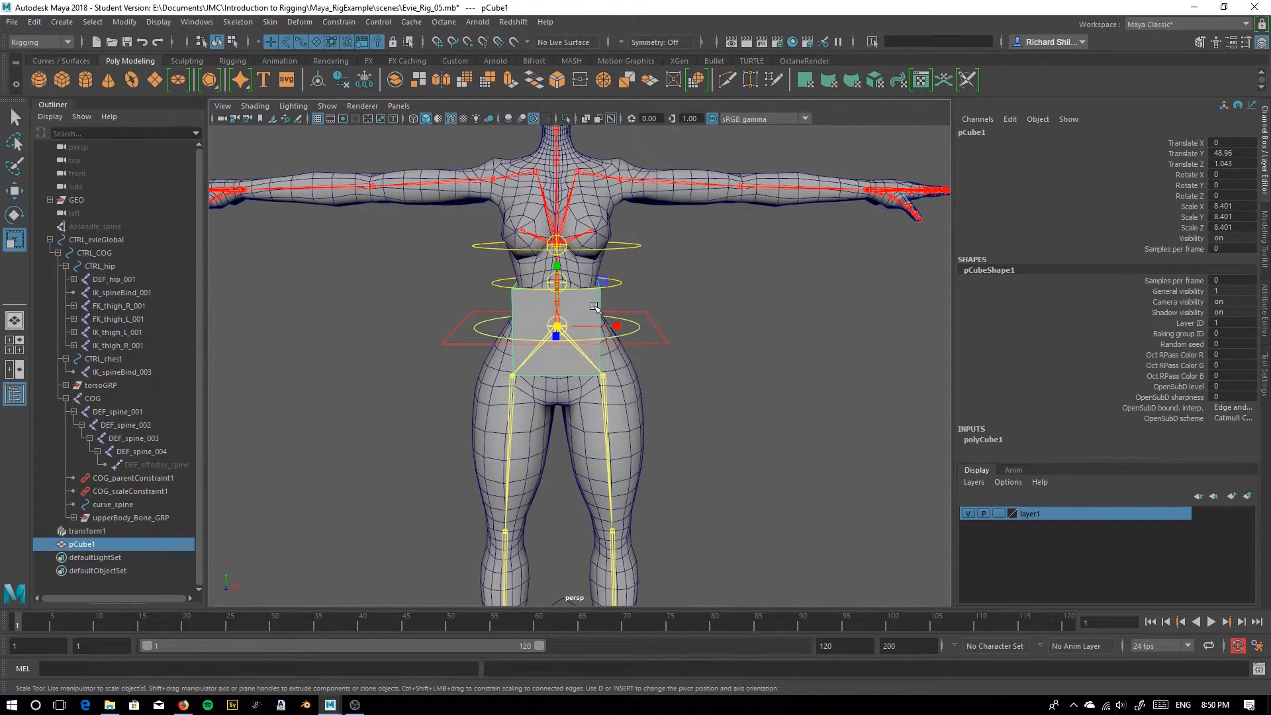
{"action": "right_click", "coordinate": [1114, 176]}
{"action": "mouse_move", "coordinate": [1126, 415]}
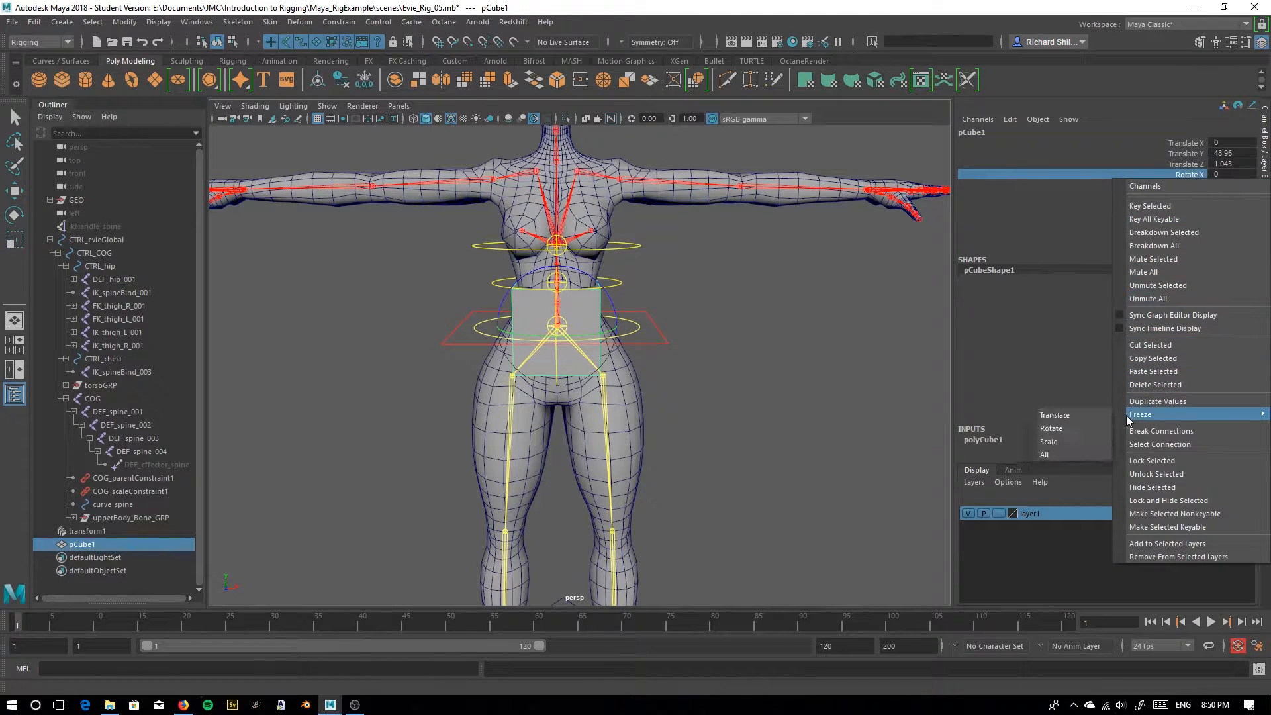
{"action": "left_click", "coordinate": [1064, 454]}
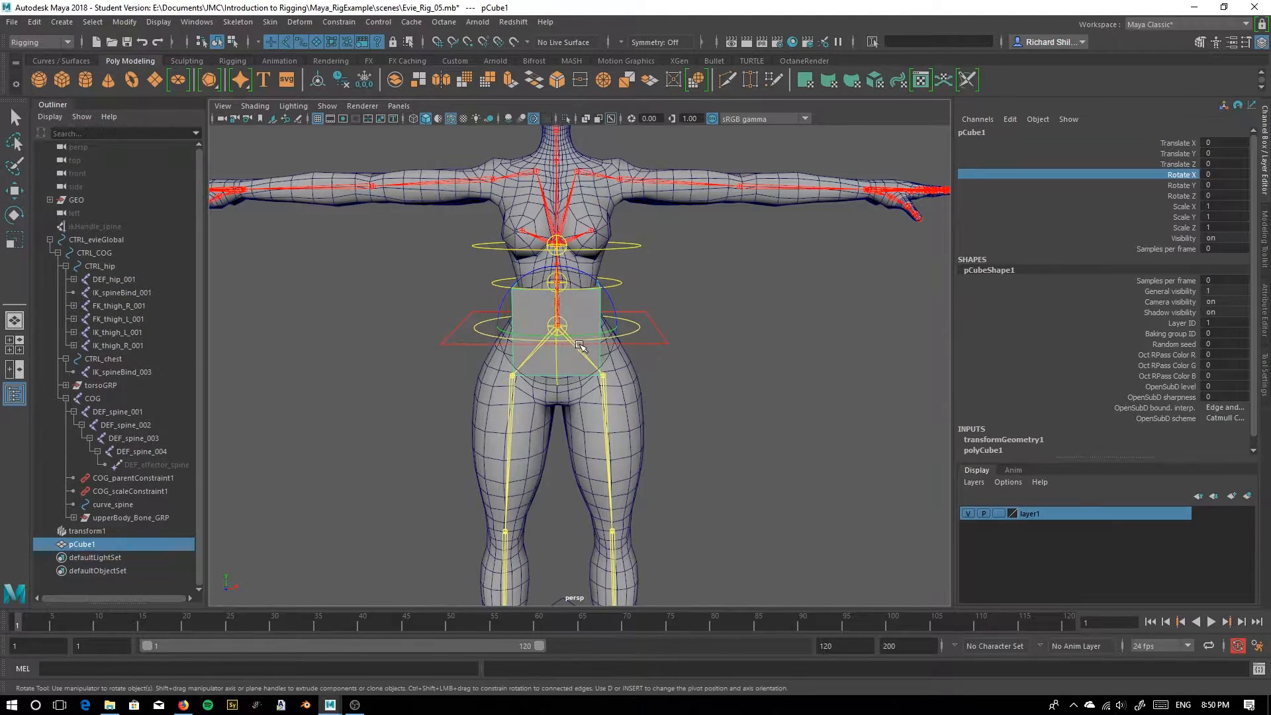
Select the body mesh and create a new display layer from it
{"action": "left_click_drag", "start_coordinate": [508, 346], "coordinate": [387, 336], "text": "alt"}
{"action": "scroll", "coordinate": [544, 350], "scroll_direction": "up", "scroll_amount": 3}
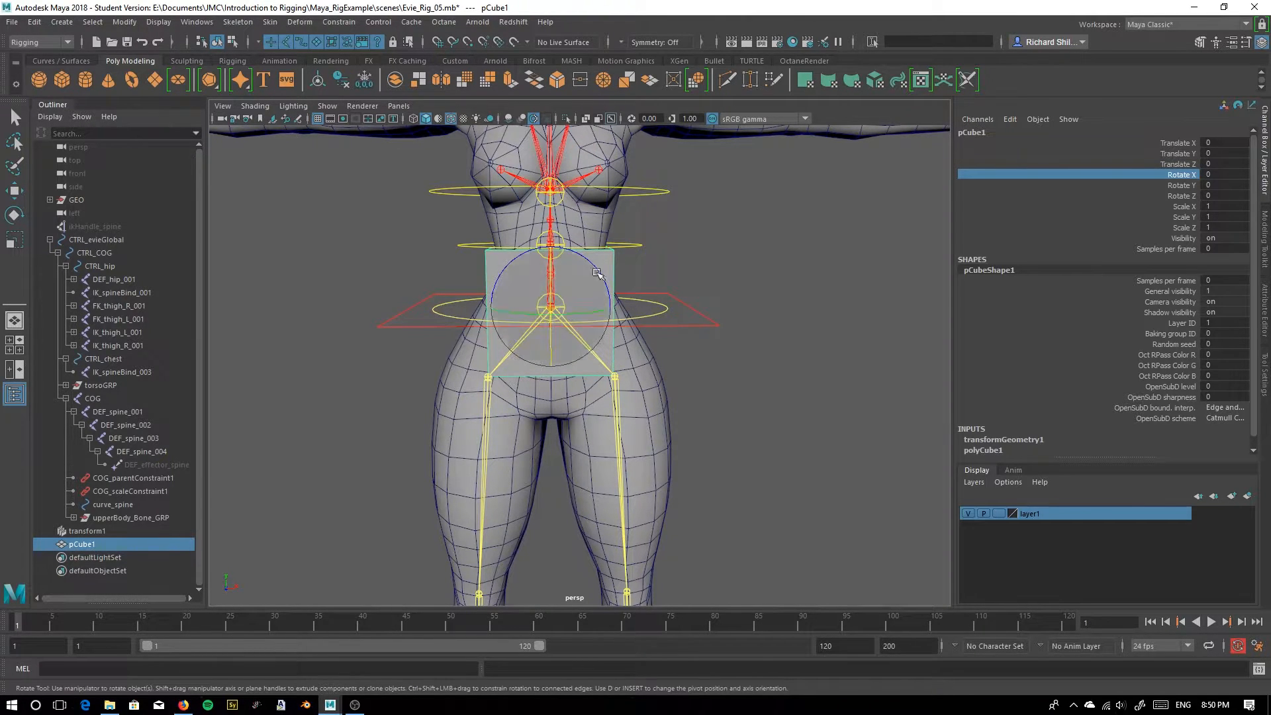
{"action": "key", "text": "r"}
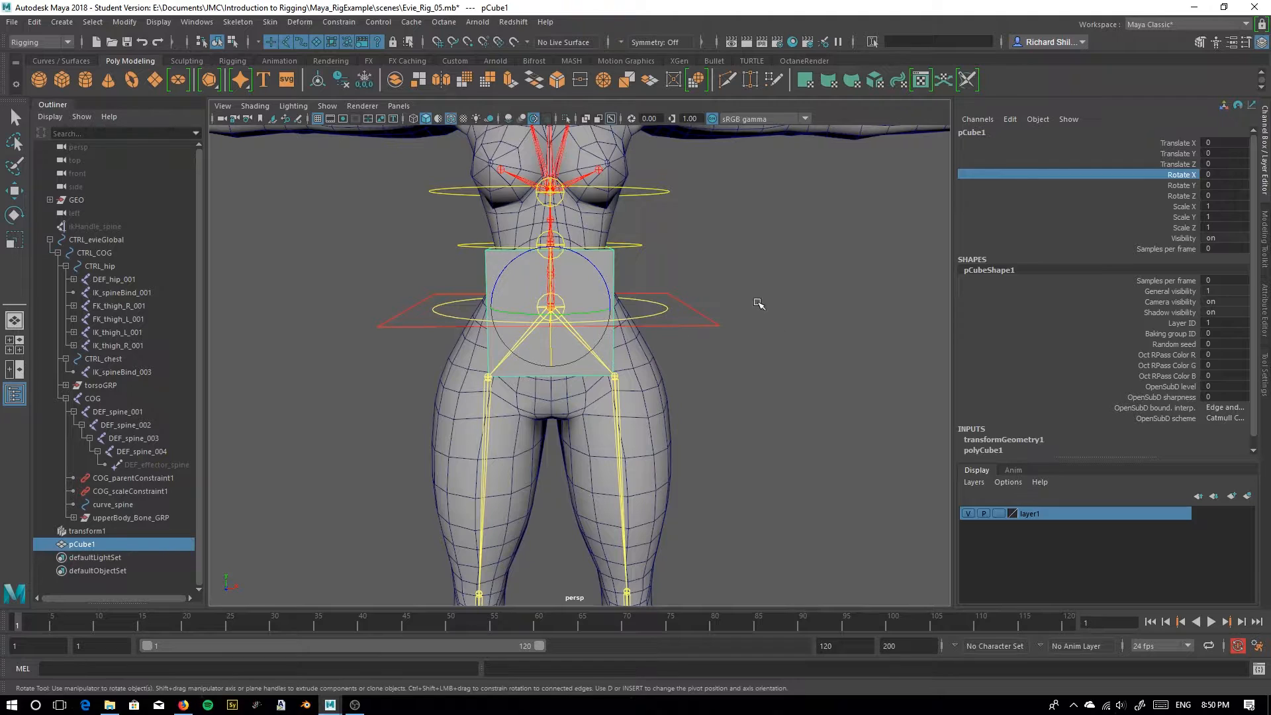
{"action": "left_click", "coordinate": [726, 277]}
{"action": "left_click", "coordinate": [657, 404]}
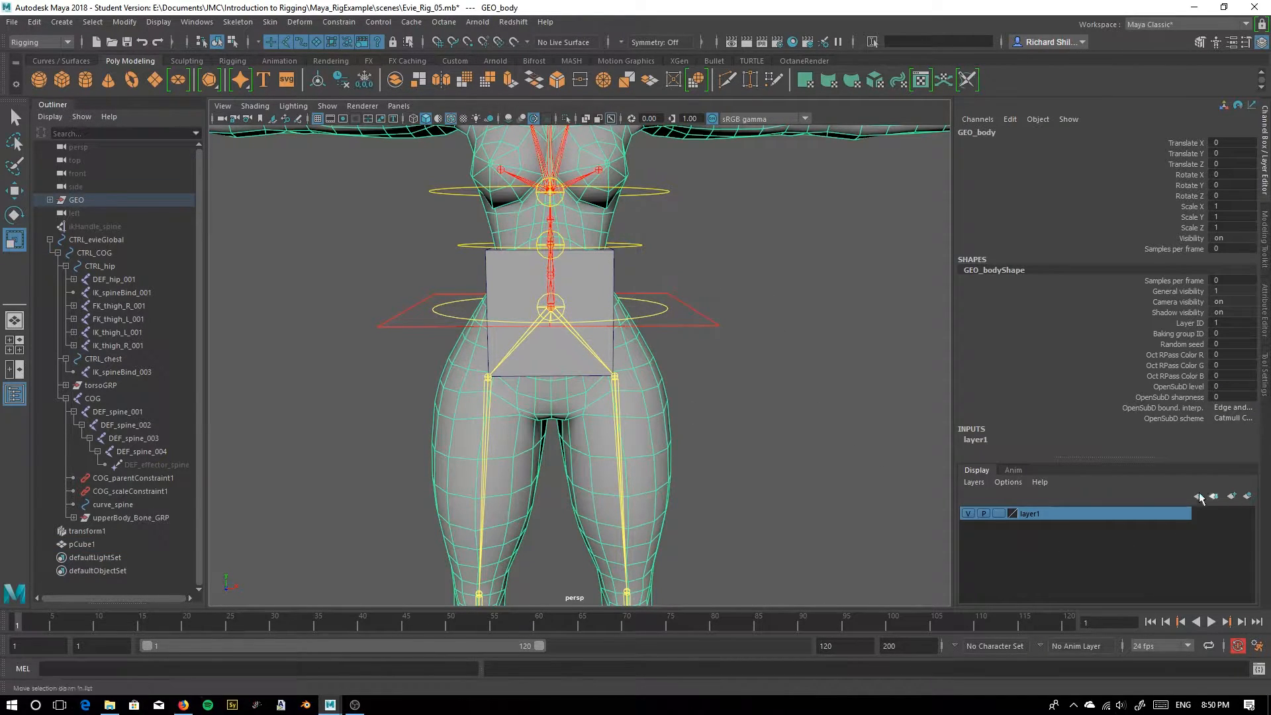
{"action": "left_click", "coordinate": [973, 482]}
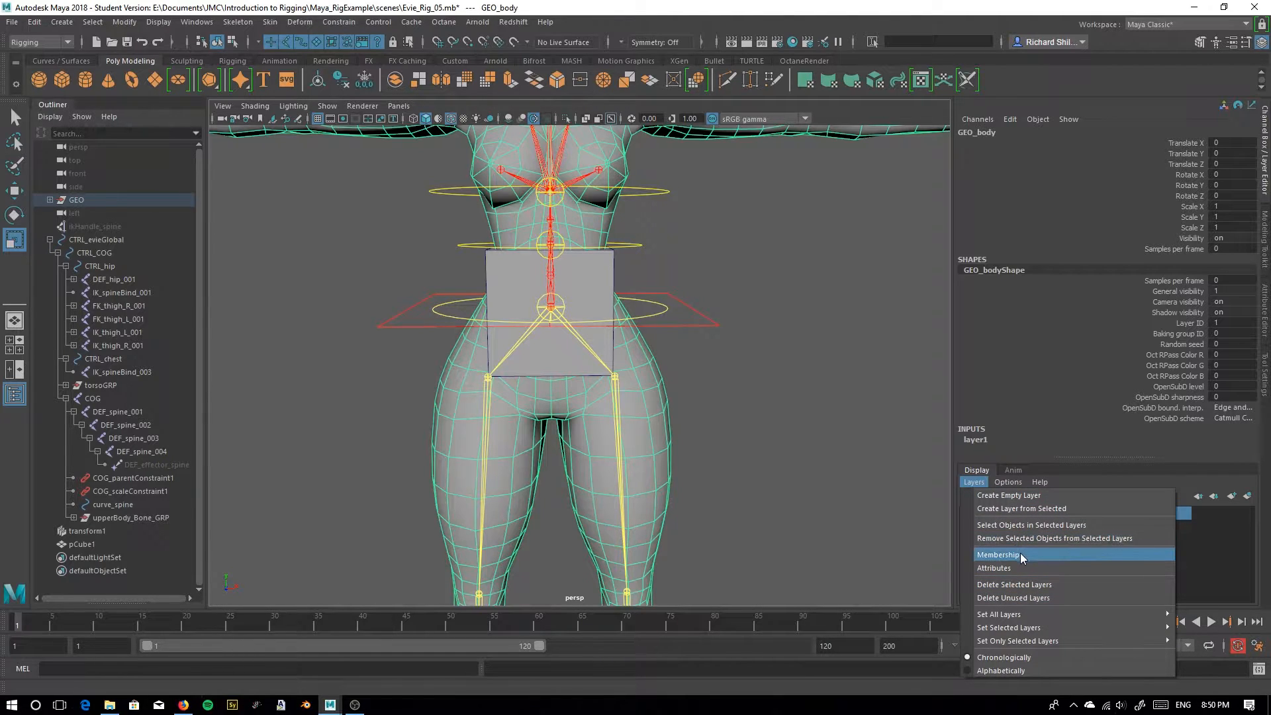
{"action": "left_click", "coordinate": [1013, 508]}
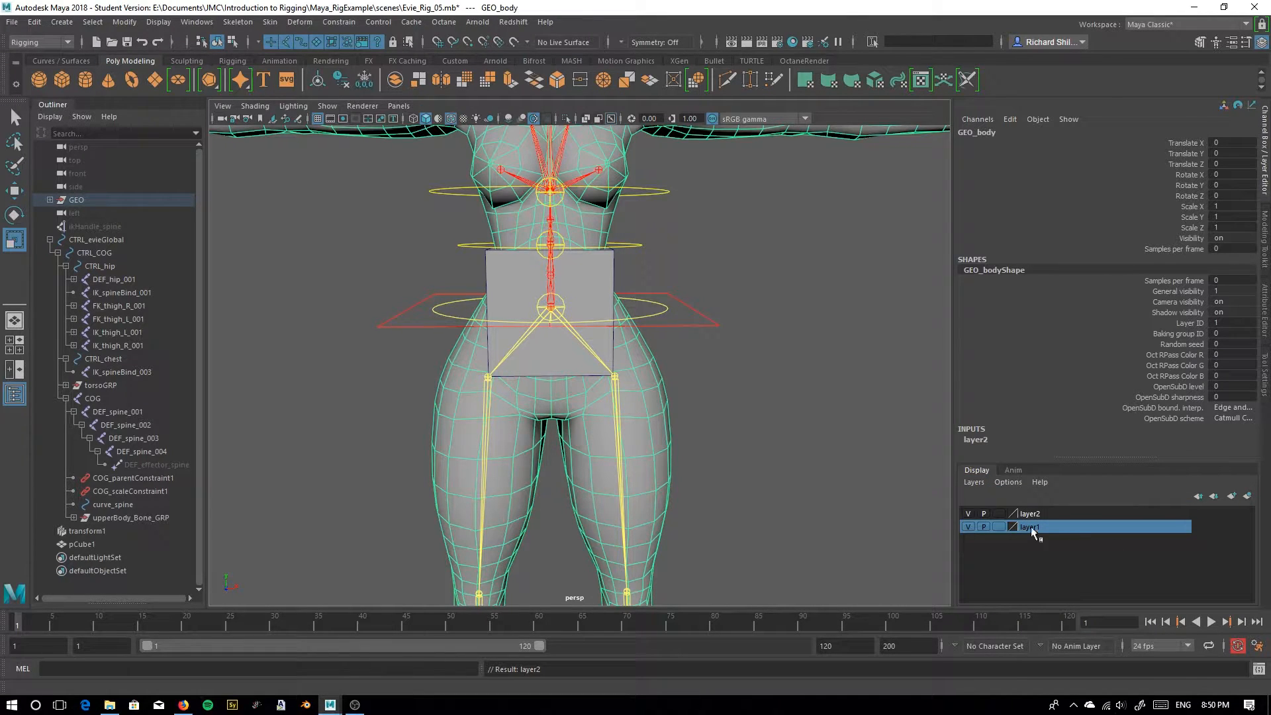
Rename the body mesh's display layer as HI_RESGEO and set its display type to Reference
{"action": "double_click", "coordinate": [1031, 527]}
{"action": "left_click", "coordinate": [606, 371]}
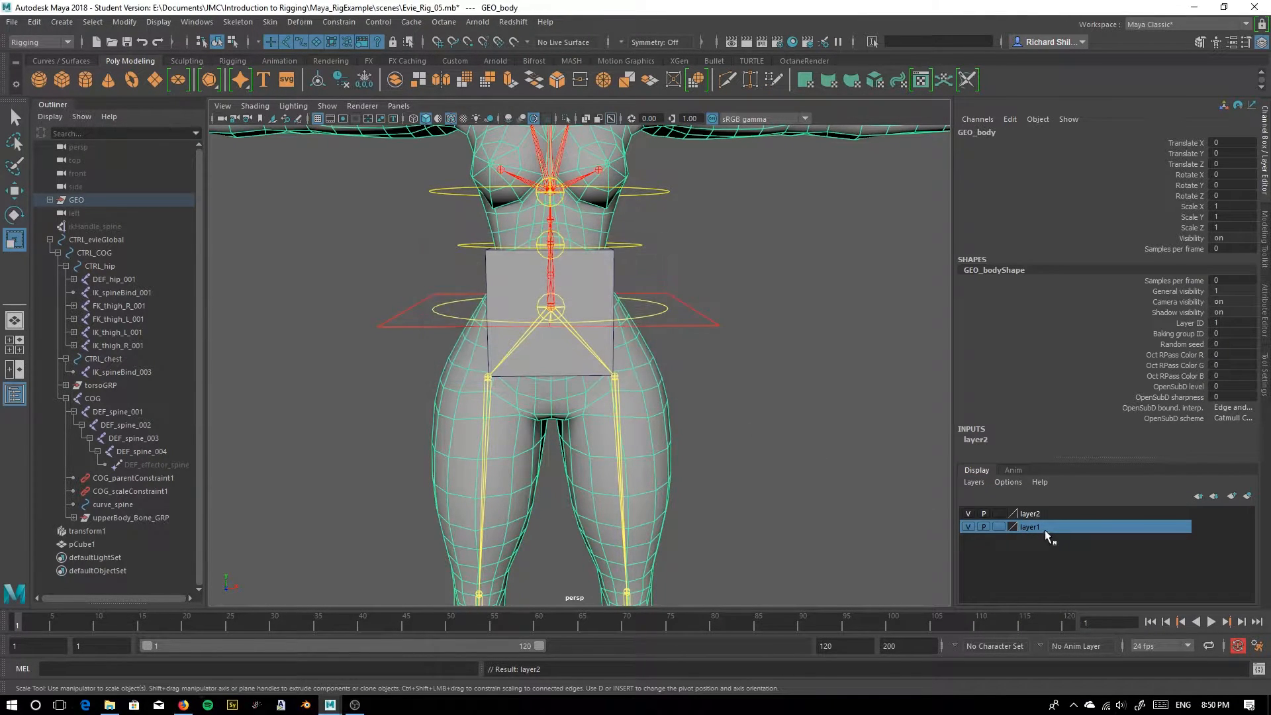
{"action": "double_click", "coordinate": [1043, 514]}
{"action": "left_click_drag", "start_coordinate": [530, 264], "coordinate": [308, 257]}
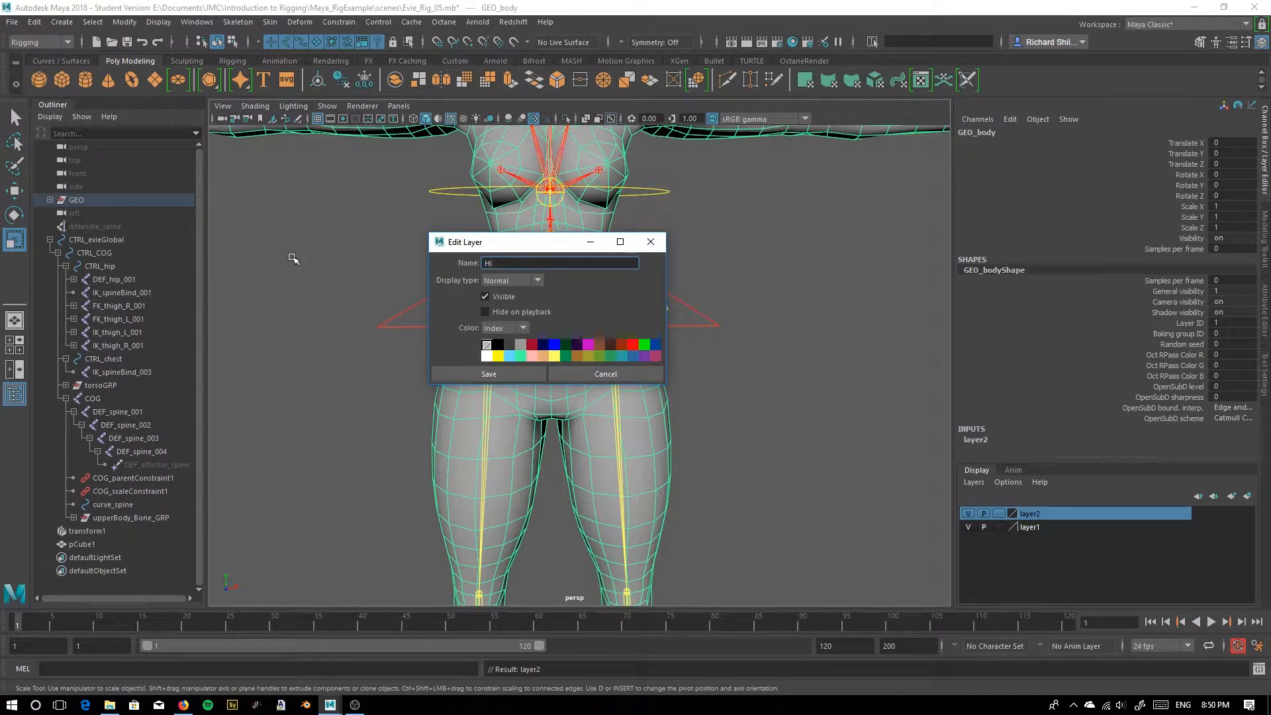
{"action": "type", "text": "HI_RE"}
{"action": "left_click", "coordinate": [505, 375]}
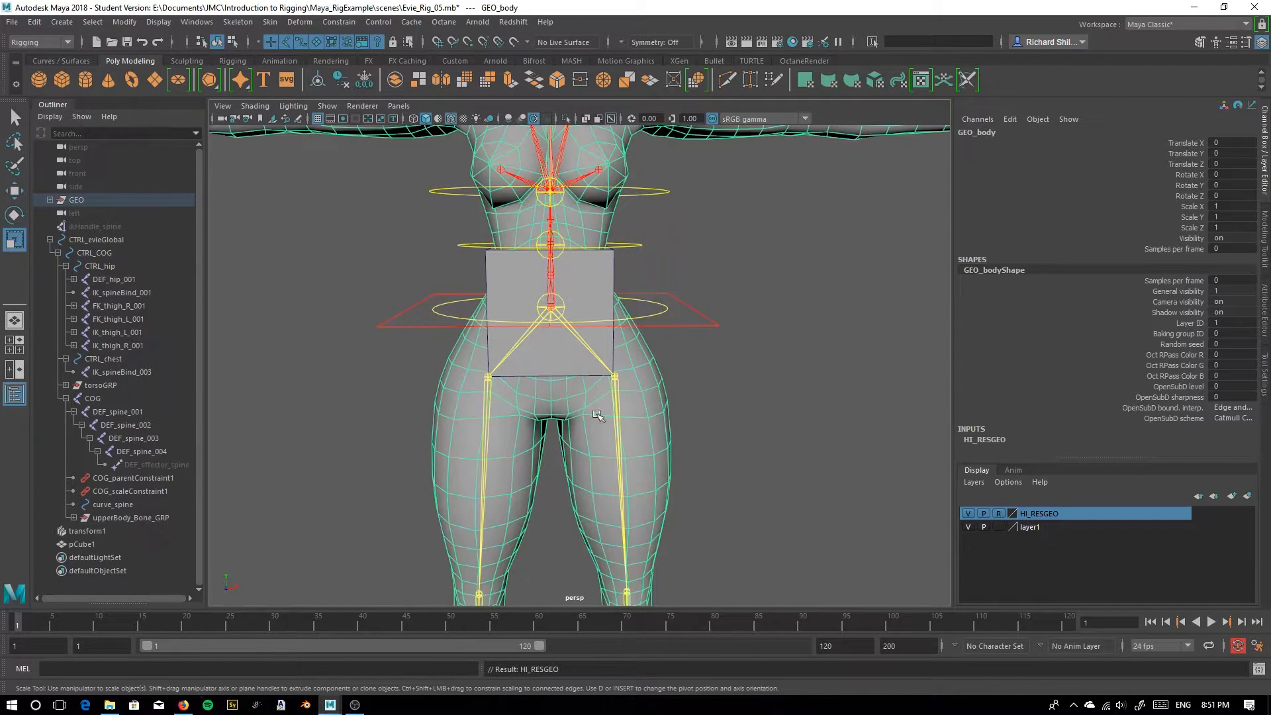
Select the cube at the hips and hide it
{"action": "left_click", "coordinate": [688, 355]}
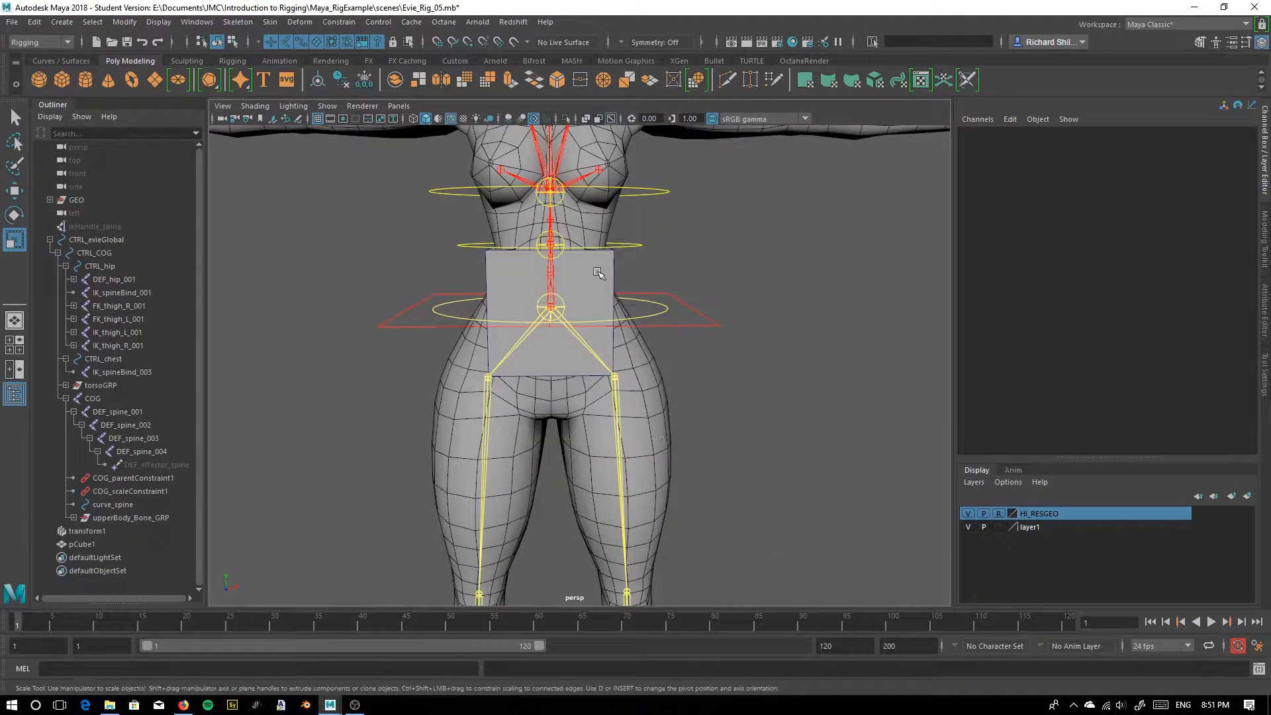
{"action": "left_click", "coordinate": [597, 272]}
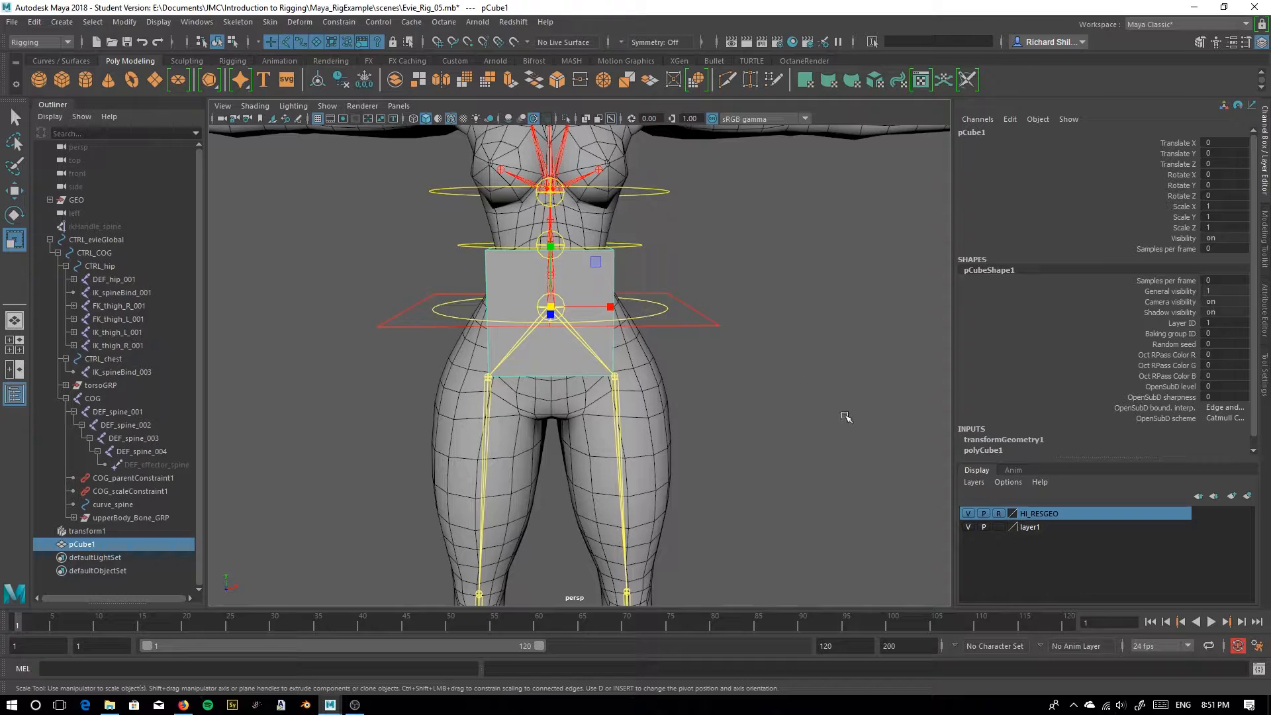
{"action": "double_click", "coordinate": [973, 529]}
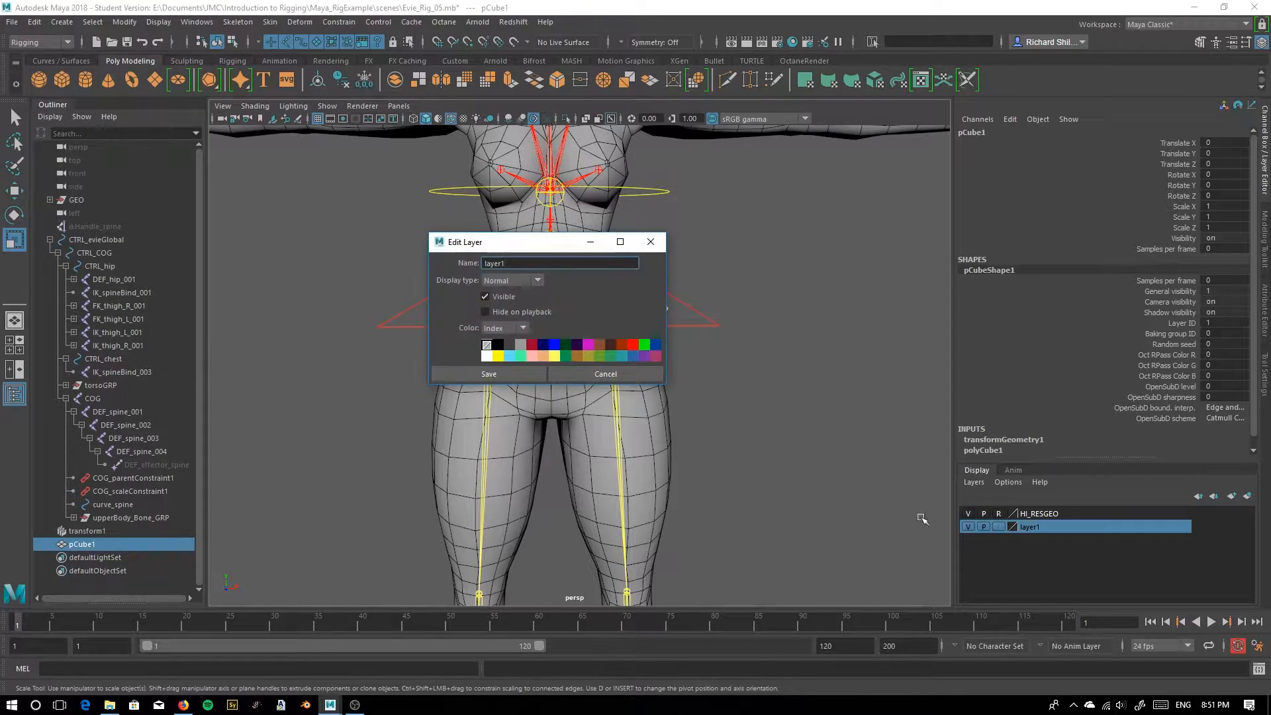
{"action": "left_click", "coordinate": [603, 369]}
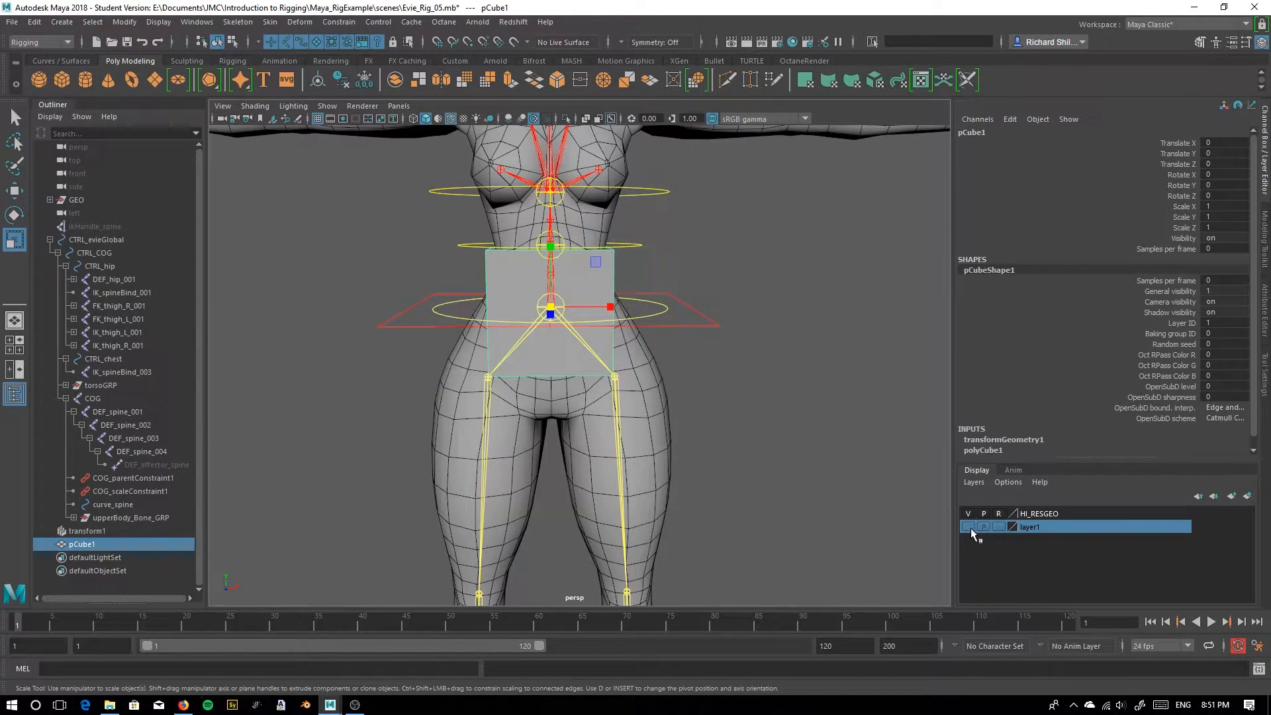
{"action": "scroll", "coordinate": [616, 371], "scroll_direction": "down", "scroll_amount": 5}
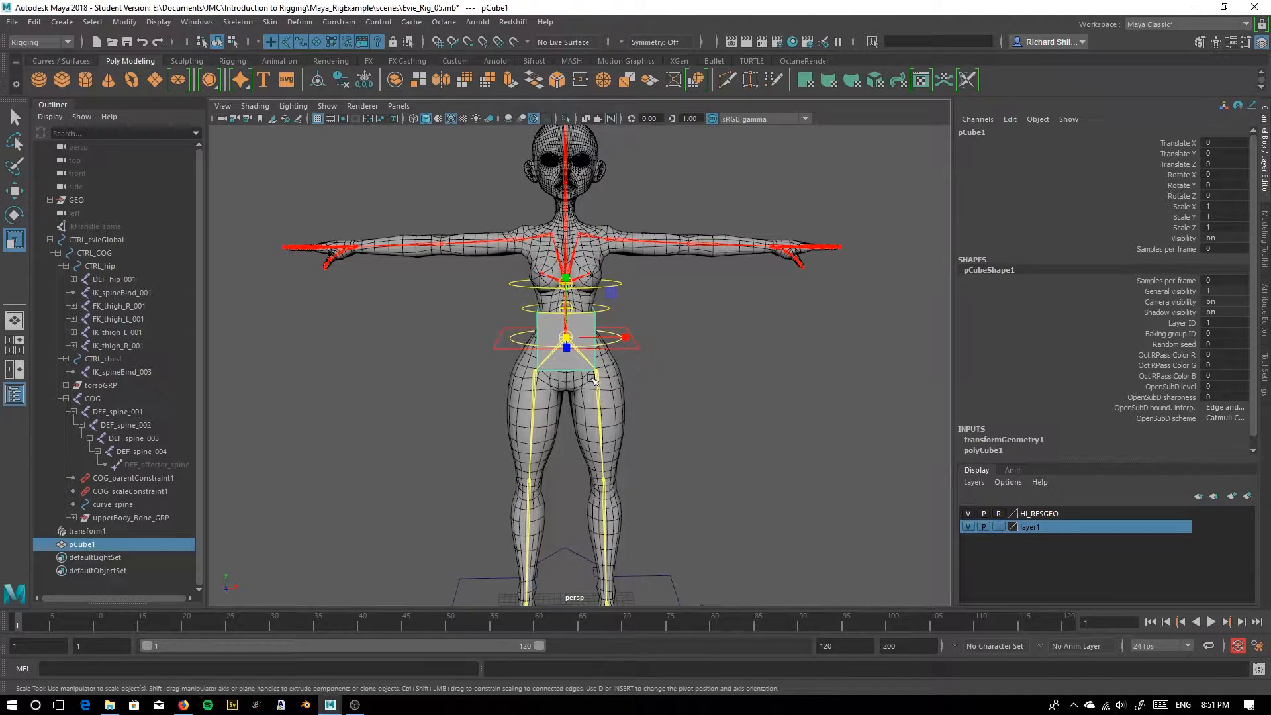
{"action": "key", "text": "ctrl+h"}
Select all the rig's joints around the character and add them to layer1
{"action": "scroll", "coordinate": [746, 386], "scroll_direction": "down", "scroll_amount": 4}
{"action": "left_click_drag", "start_coordinate": [318, 172], "coordinate": [780, 540]}
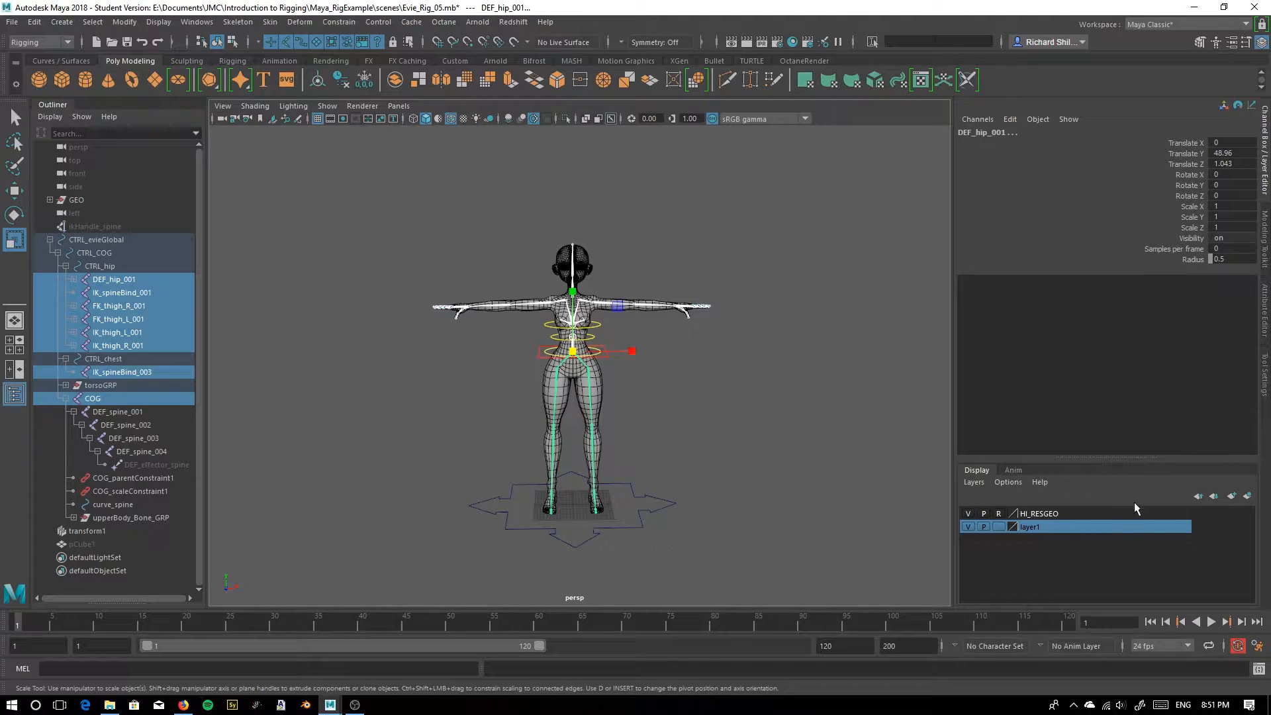
{"action": "right_click", "coordinate": [1043, 530]}
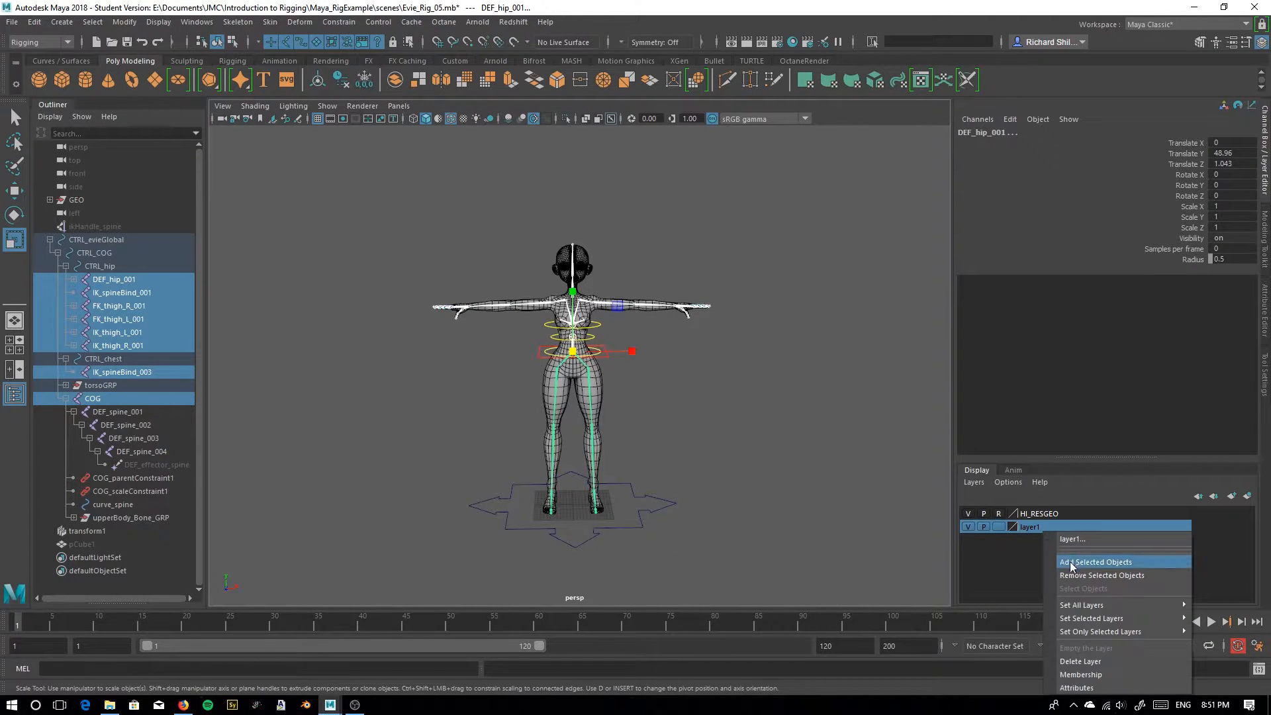
{"action": "left_click", "coordinate": [1073, 568]}
Rename layer1 as Joints
{"action": "double_click", "coordinate": [1031, 527]}
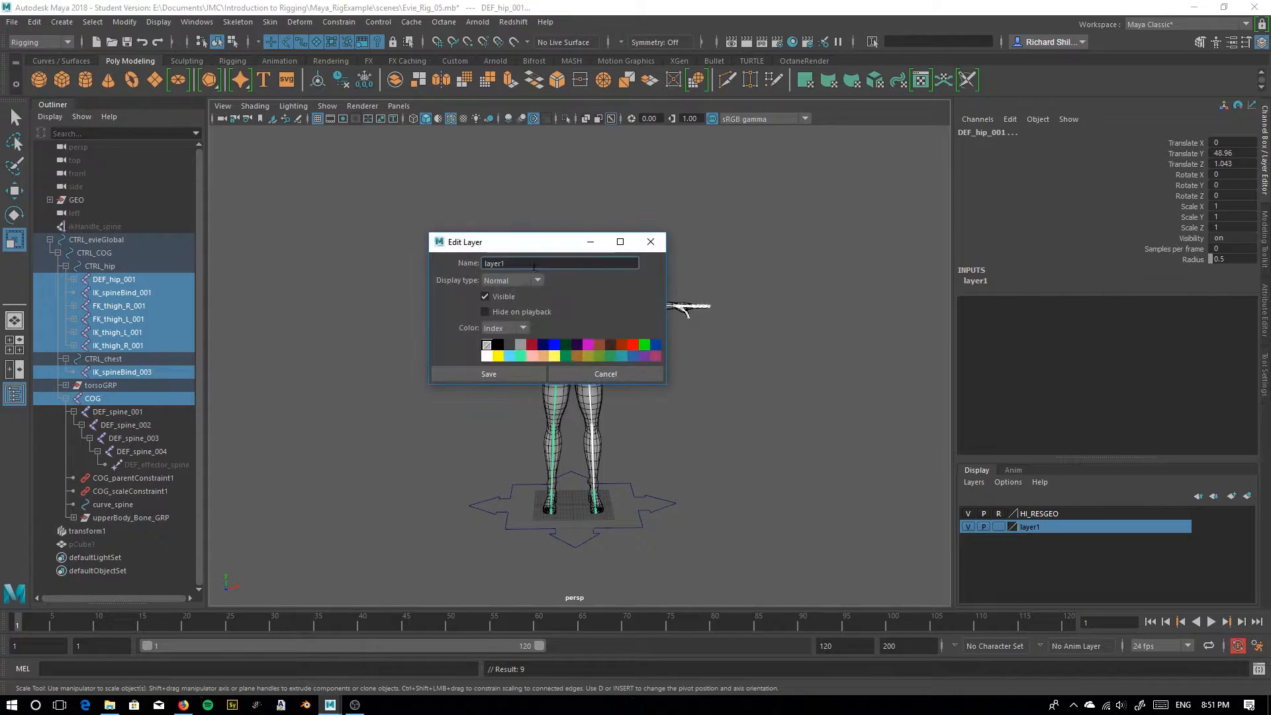
{"action": "type", "text": "G"}
{"action": "left_click", "coordinate": [489, 374]}
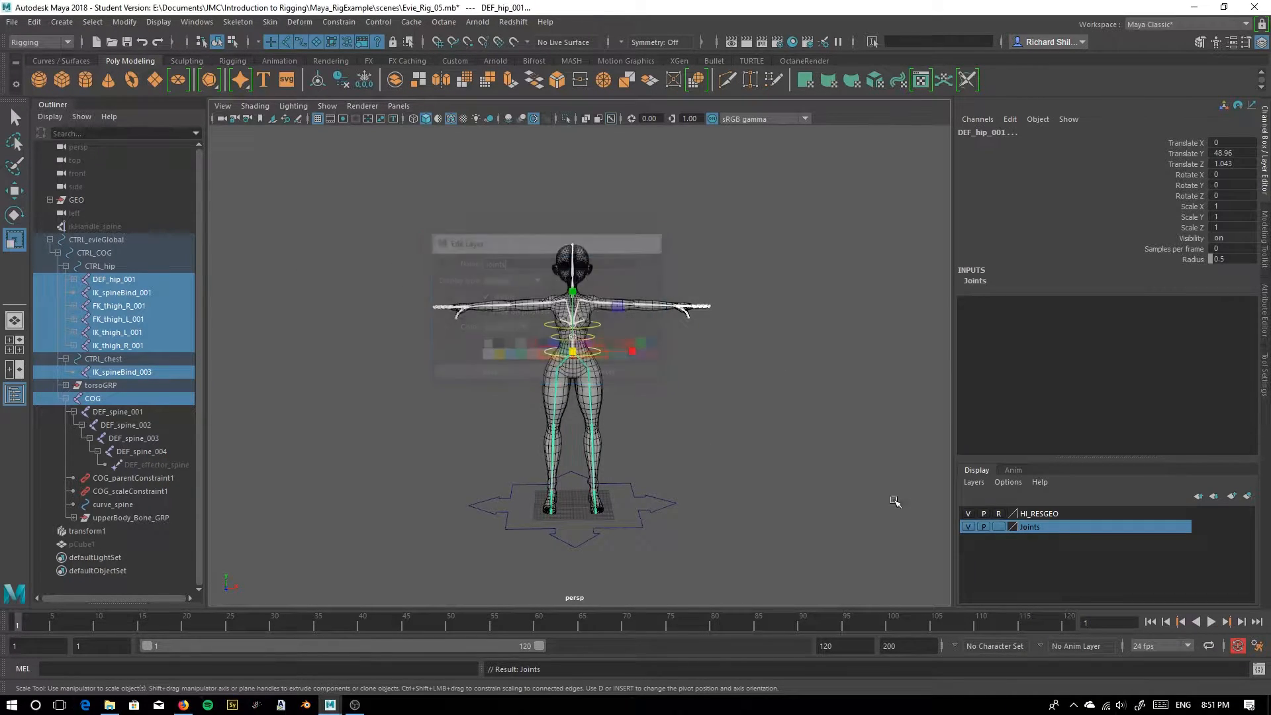
Toggle the Joints layer's visibility to check which joints it controls, leaving it visible
{"action": "left_click", "coordinate": [968, 527]}
{"action": "left_click", "coordinate": [969, 526]}
{"action": "left_click", "coordinate": [968, 527]}
{"action": "left_click", "coordinate": [969, 527]}
{"action": "left_click", "coordinate": [969, 526]}
Hide NURBS curves in the viewport and clear the joint selection
{"action": "scroll", "coordinate": [547, 249], "scroll_direction": "up", "scroll_amount": 5}
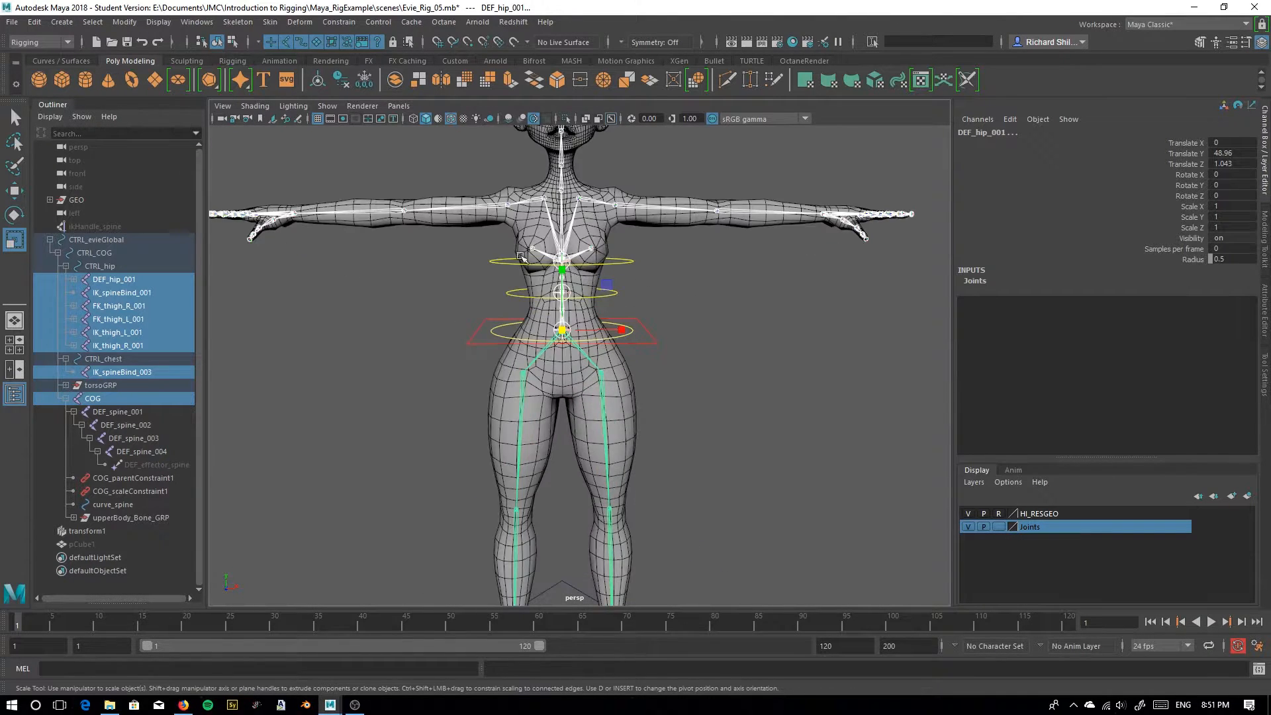
{"action": "left_click", "coordinate": [328, 106]}
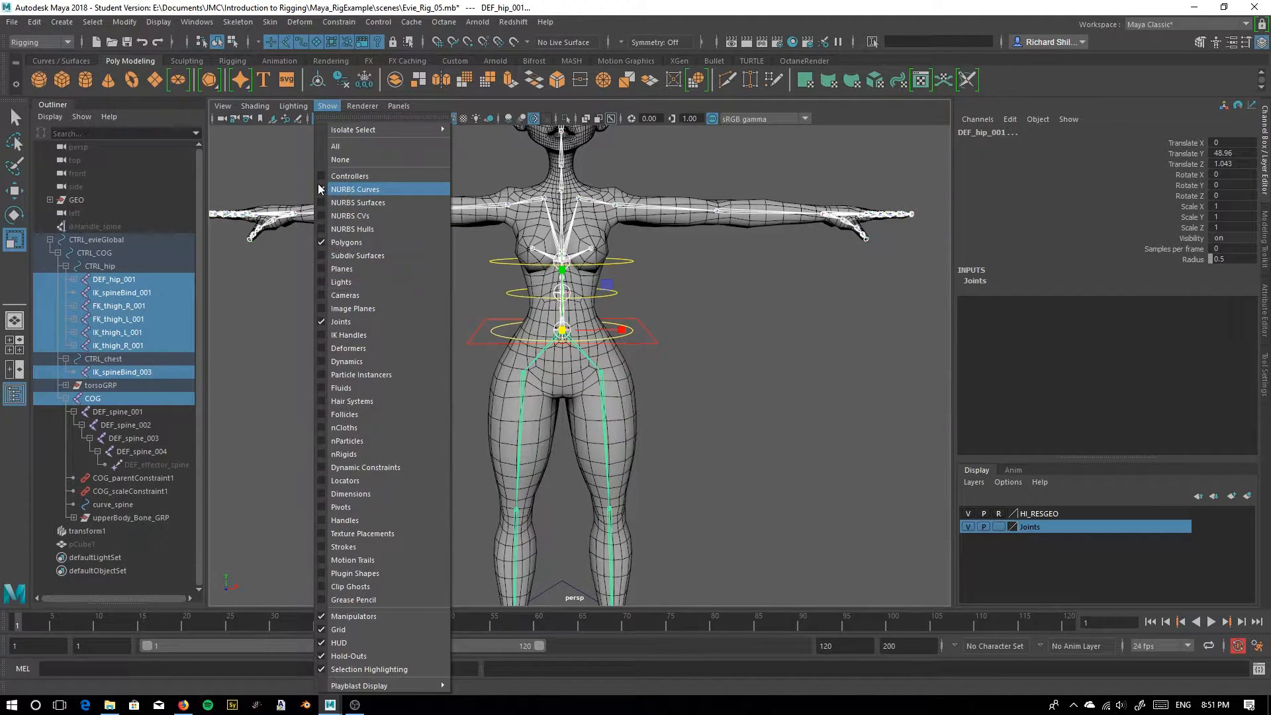
{"action": "left_click", "coordinate": [355, 189]}
{"action": "left_click", "coordinate": [726, 366]}
{"action": "scroll", "coordinate": [711, 359], "scroll_direction": "up", "scroll_amount": 3}
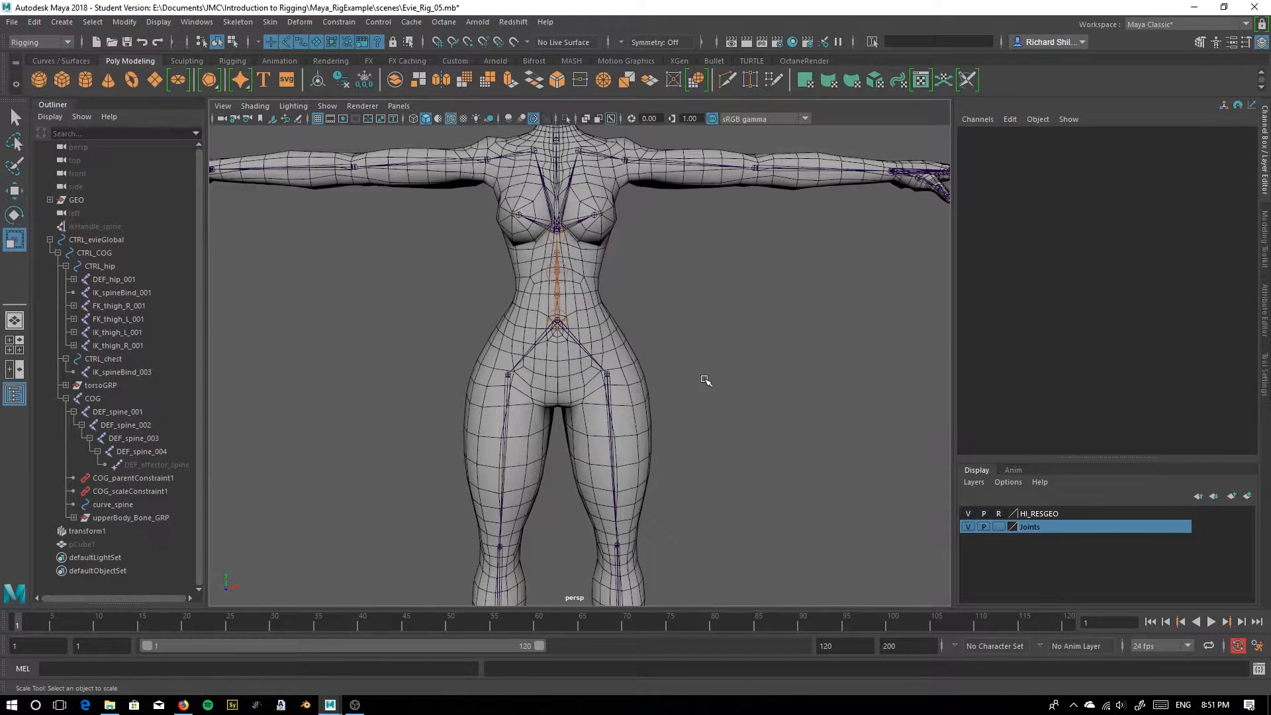
Bring back the hidden cube by showing the last hidden object
{"action": "left_click", "coordinate": [92, 22]}
{"action": "mouse_move", "coordinate": [158, 22]}
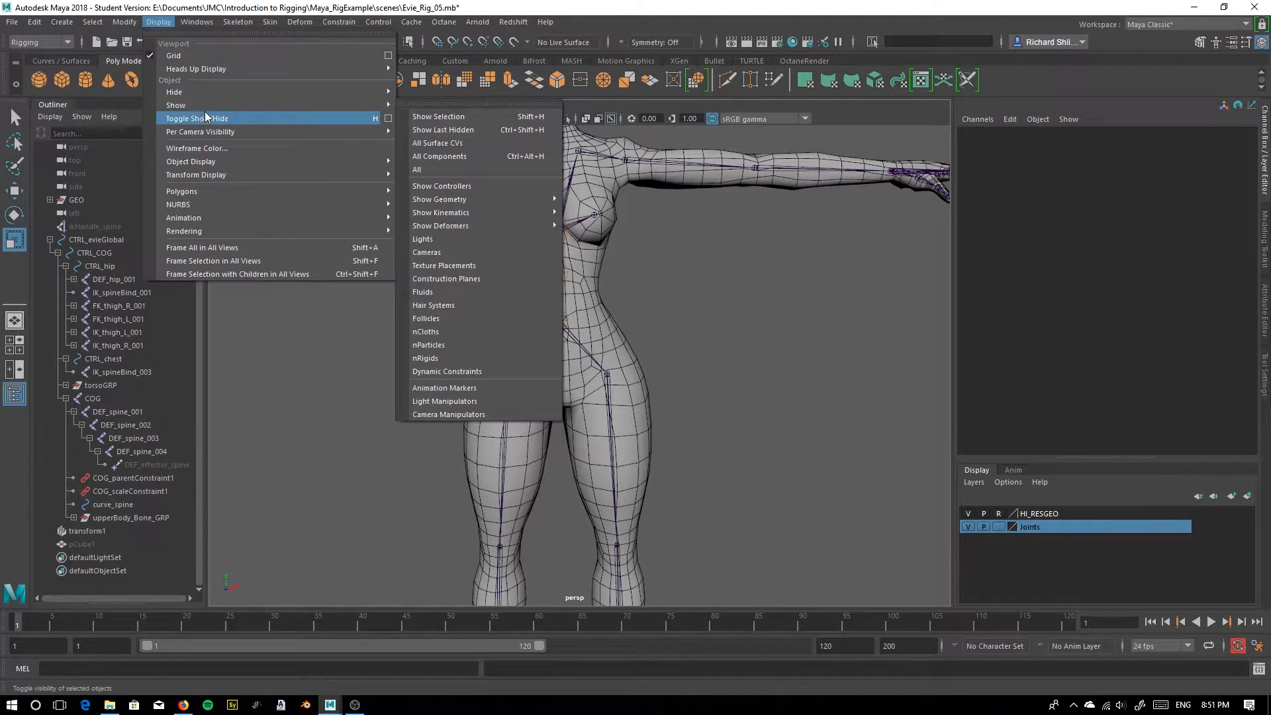
{"action": "left_click", "coordinate": [437, 129]}
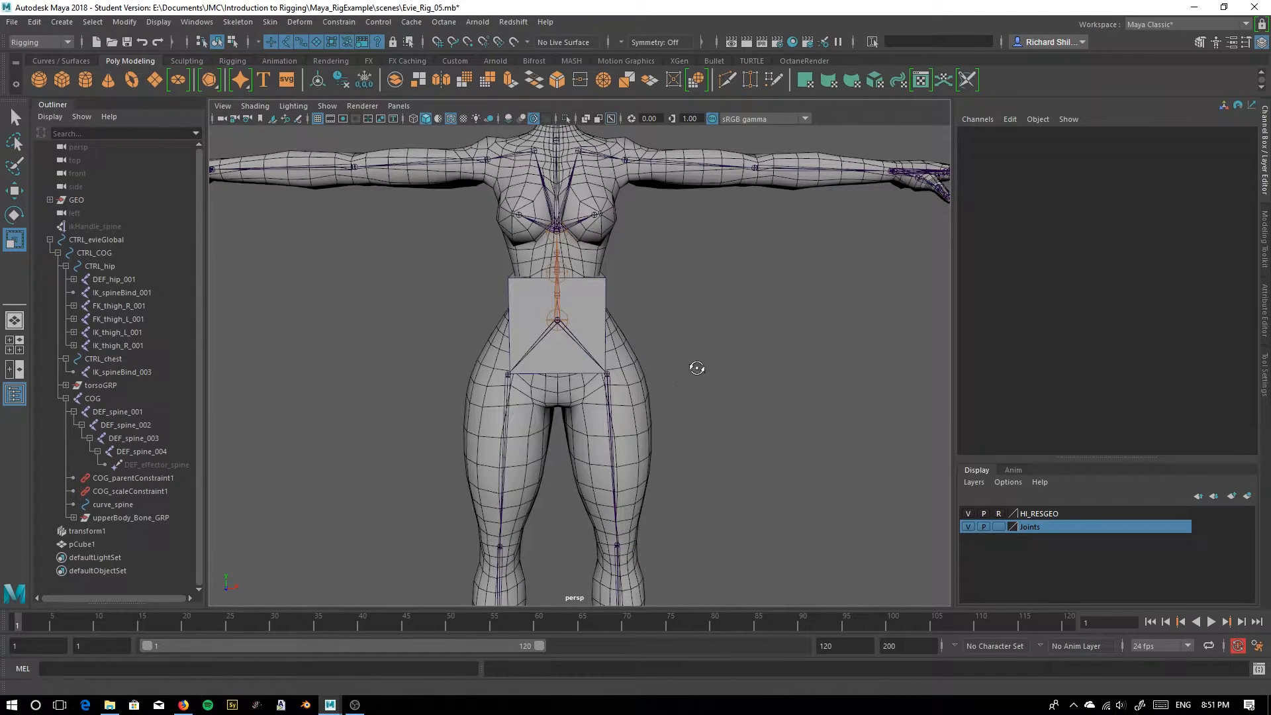
Insert 3 evenly spaced vertical edge loops across the cube's width with the Insert Edge Loop tool
{"action": "scroll", "coordinate": [695, 331], "scroll_direction": "up", "scroll_amount": 5}
{"action": "middle_click_drag", "start_coordinate": [710, 332], "coordinate": [717, 445], "text": "alt"}
{"action": "left_click", "coordinate": [598, 328]}
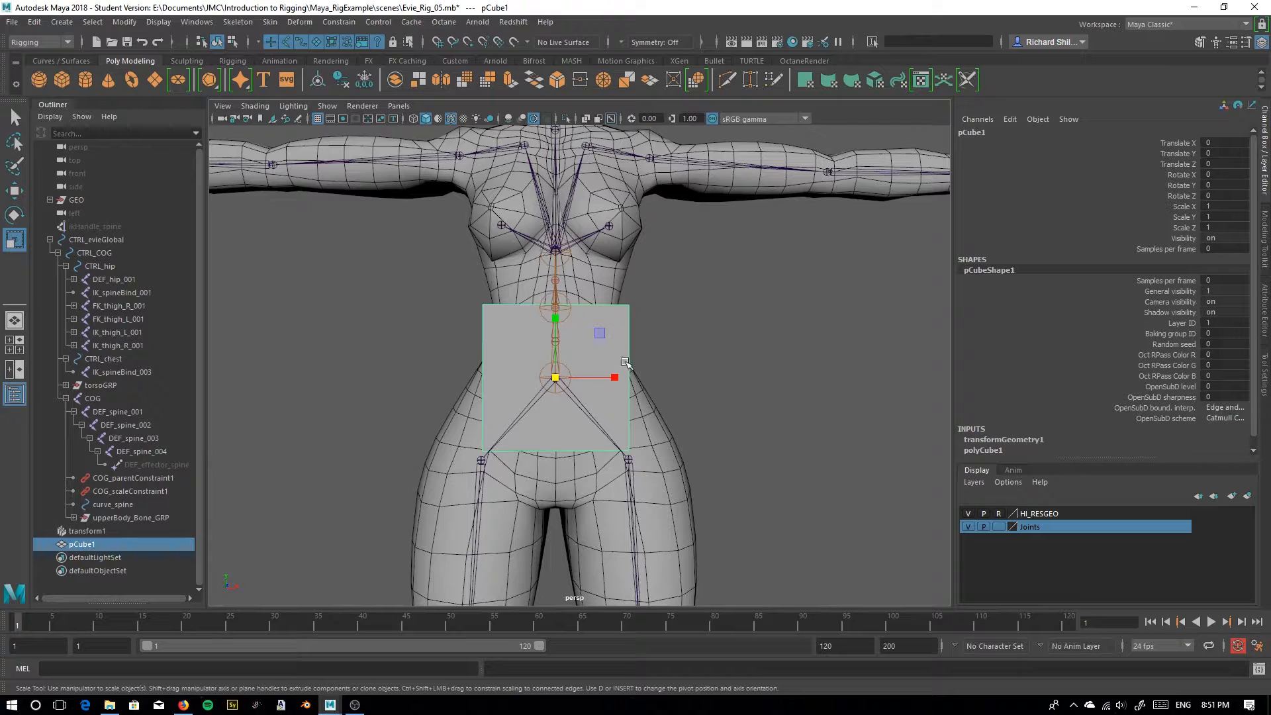
{"action": "right_click_drag", "start_coordinate": [608, 332], "coordinate": [608, 295]}
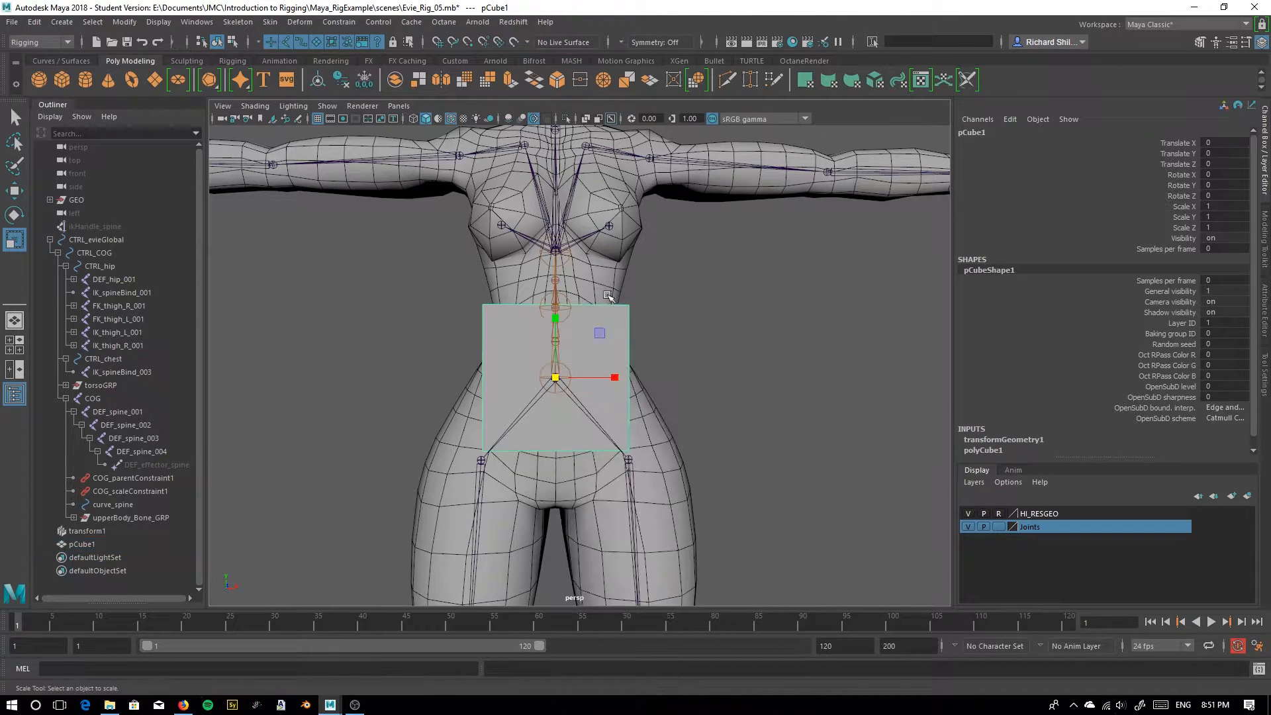
{"action": "right_click_drag", "start_coordinate": [602, 345], "coordinate": [653, 434], "text": "shift"}
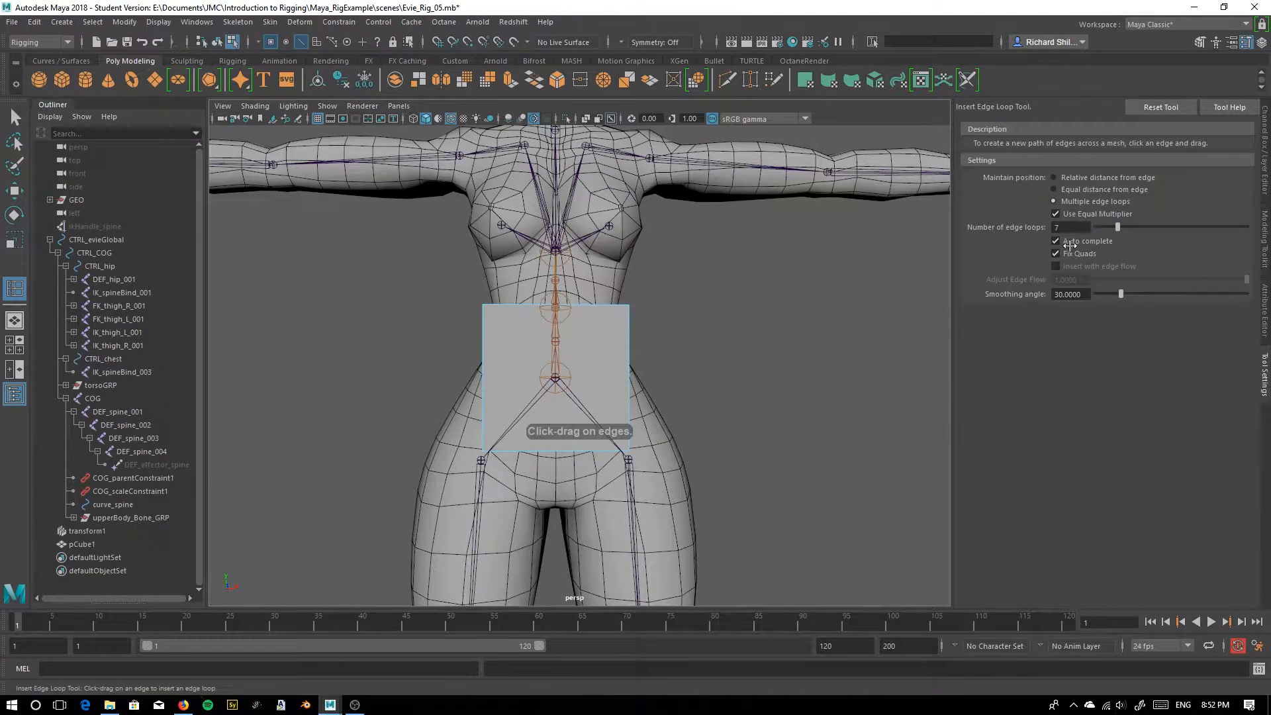
{"action": "double_click", "coordinate": [1077, 225]}
{"action": "type", "text": "3"}
{"action": "key", "text": "Return"}
{"action": "left_click", "coordinate": [589, 305]}
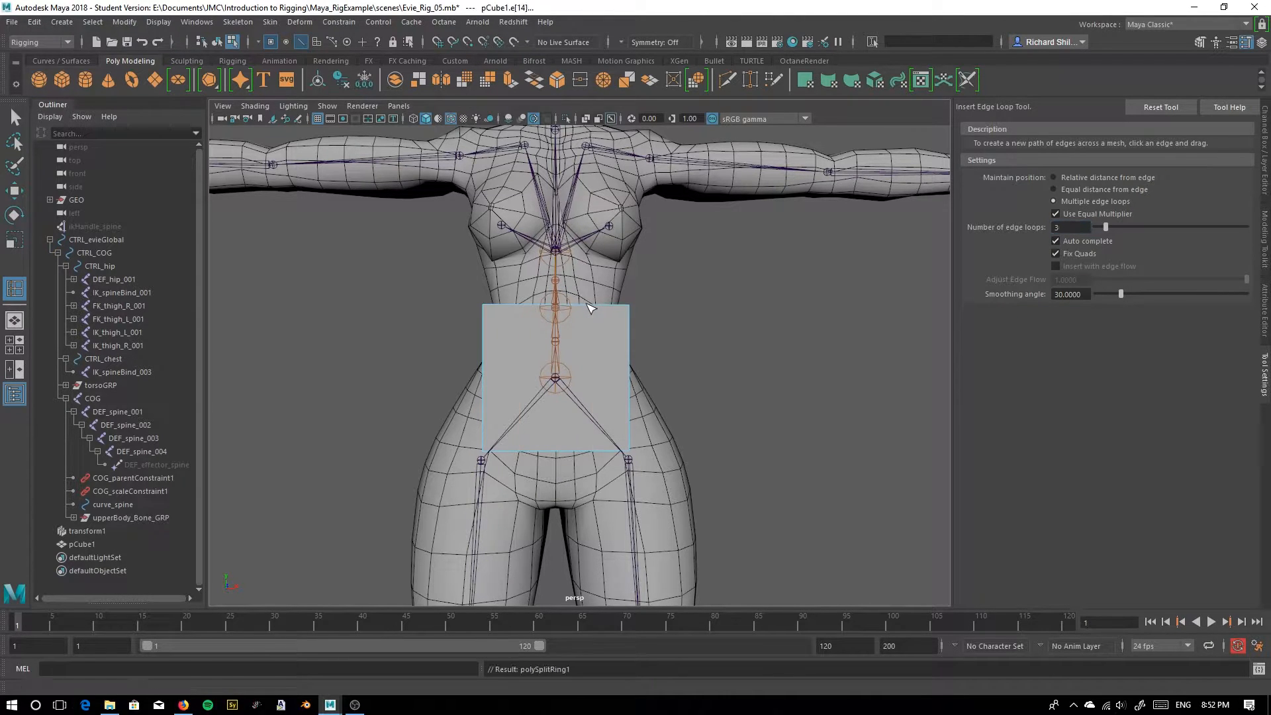
Turn on Object X symmetry and select the cube's front vertical edges on either side of its centre
{"action": "left_click", "coordinate": [633, 43]}
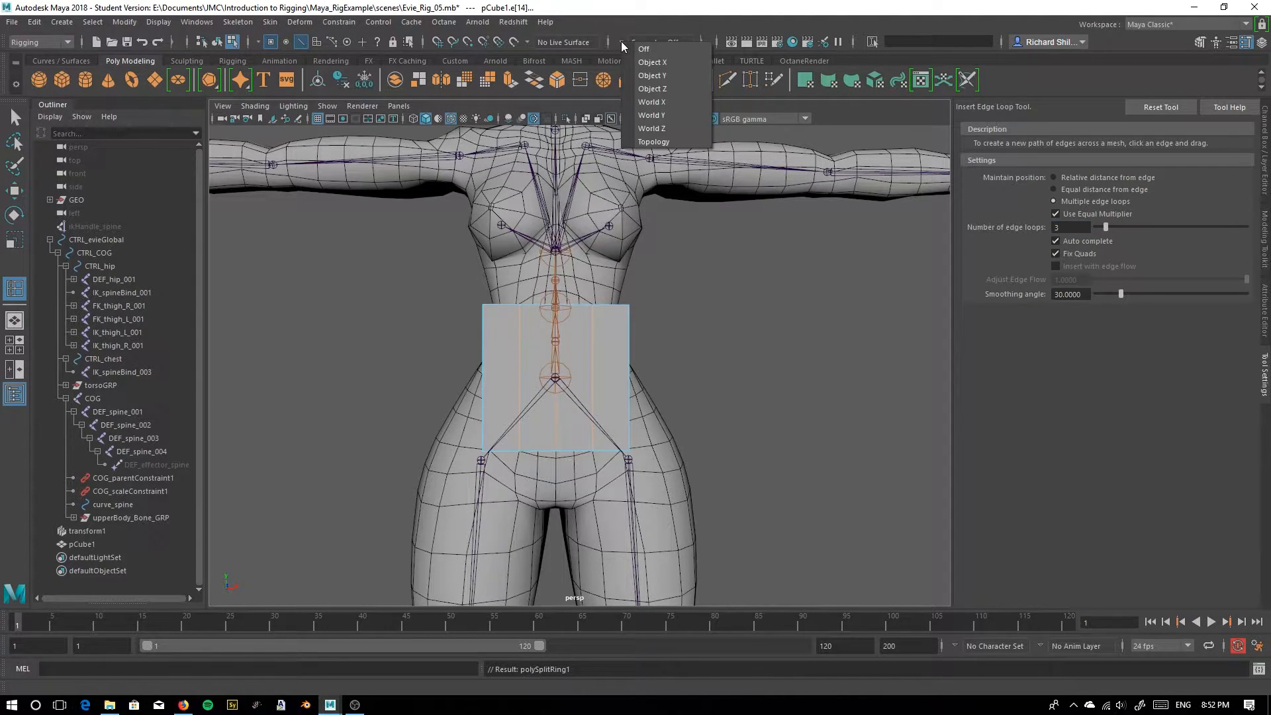
{"action": "left_click", "coordinate": [662, 62]}
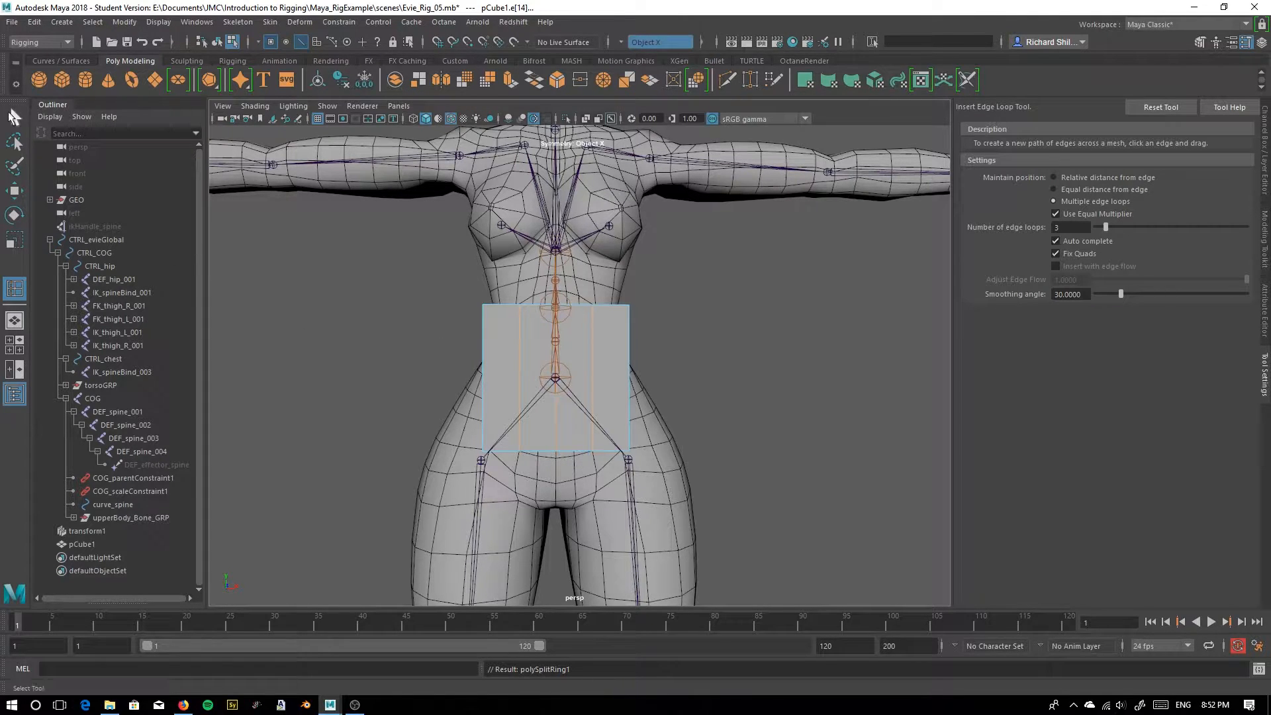
{"action": "left_click", "coordinate": [14, 116]}
{"action": "right_click_drag", "start_coordinate": [583, 344], "coordinate": [598, 320]}
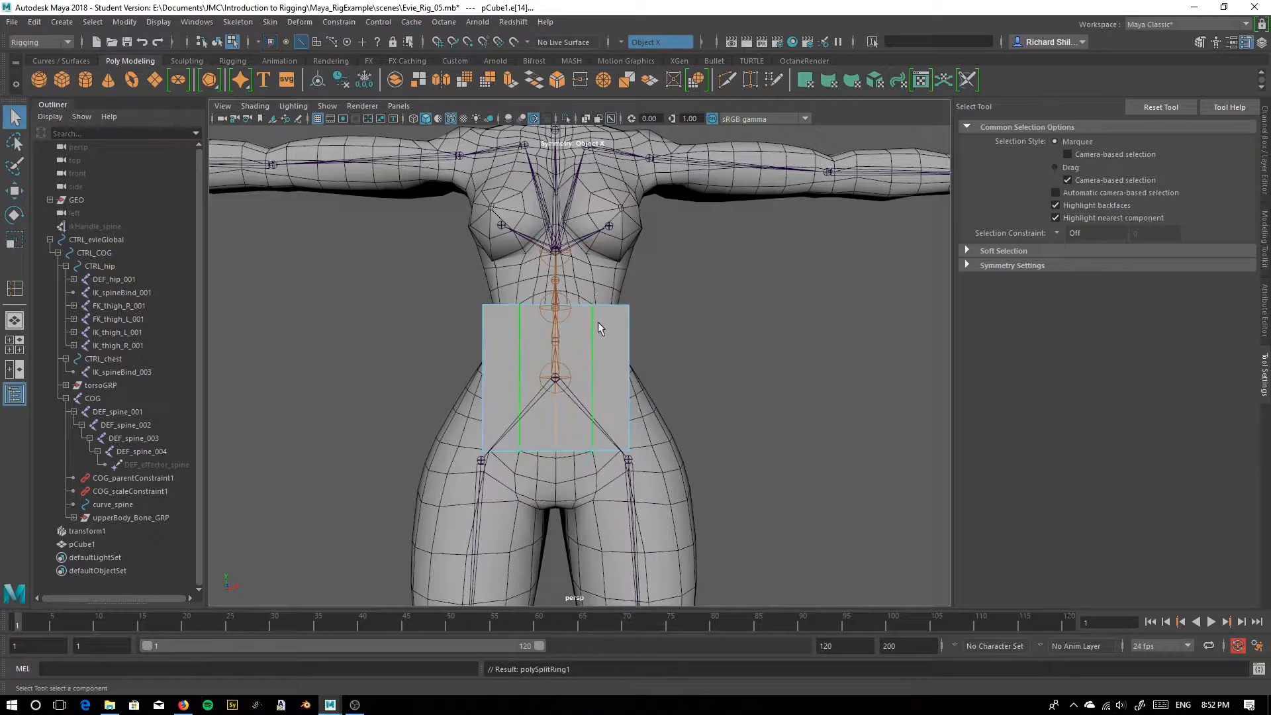
{"action": "left_click", "coordinate": [594, 339]}
{"action": "left_click_drag", "start_coordinate": [595, 339], "coordinate": [501, 455], "text": "alt"}
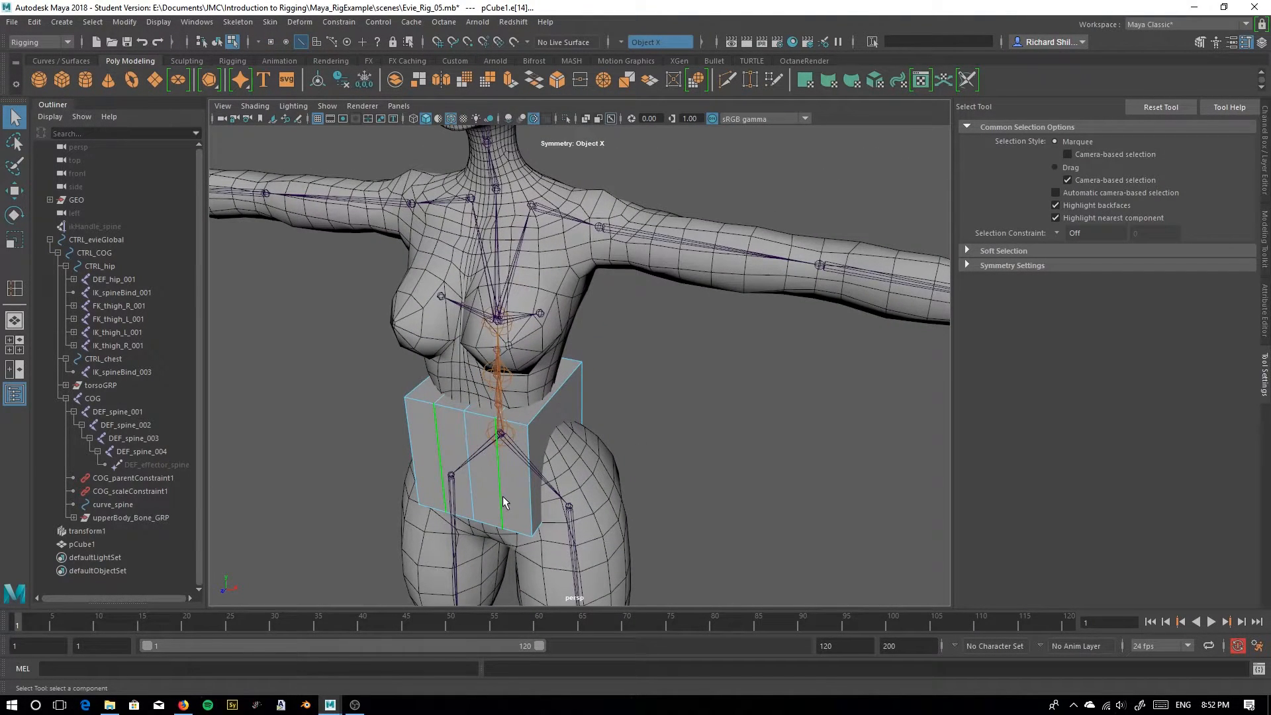
Move the selected edges on either side of the cube's centre symmetrically inward, close to the centre line
{"action": "left_click", "coordinate": [14, 192]}
{"action": "left_click_drag", "start_coordinate": [590, 450], "coordinate": [564, 451]}
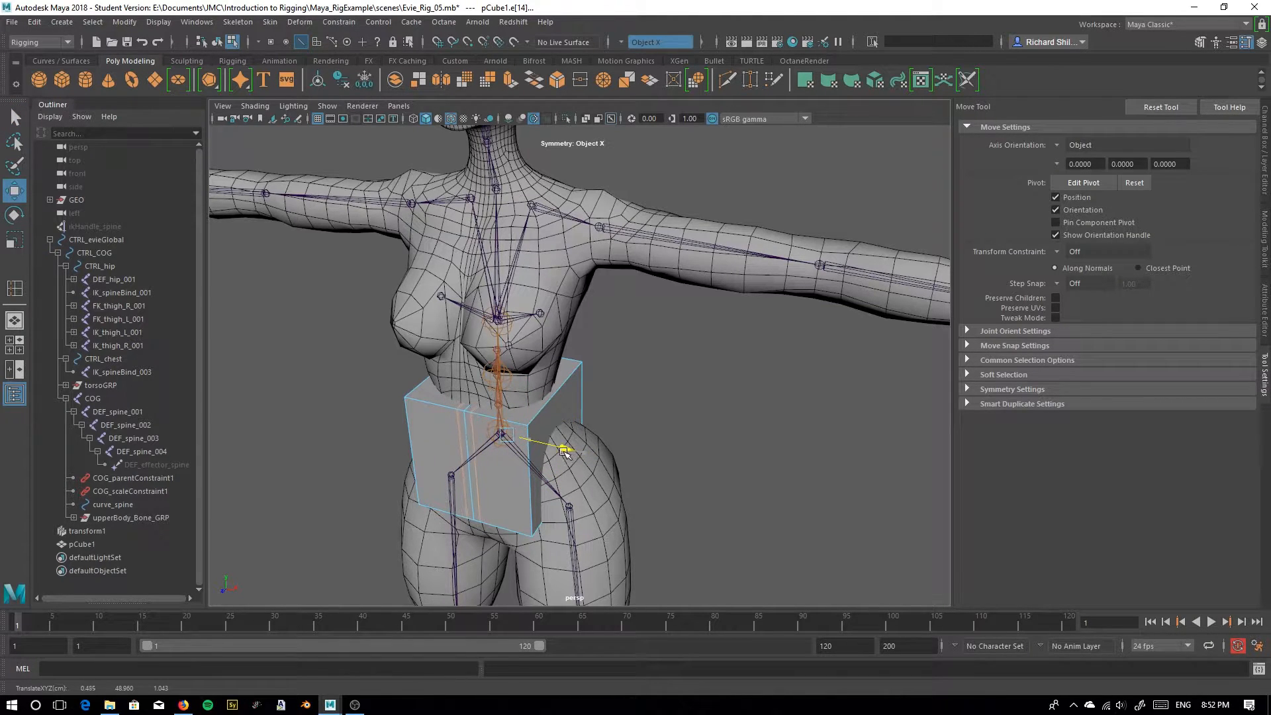
{"action": "left_click_drag", "start_coordinate": [692, 514], "coordinate": [756, 467], "text": "alt"}
{"action": "left_click_drag", "start_coordinate": [461, 478], "coordinate": [463, 488], "text": "alt"}
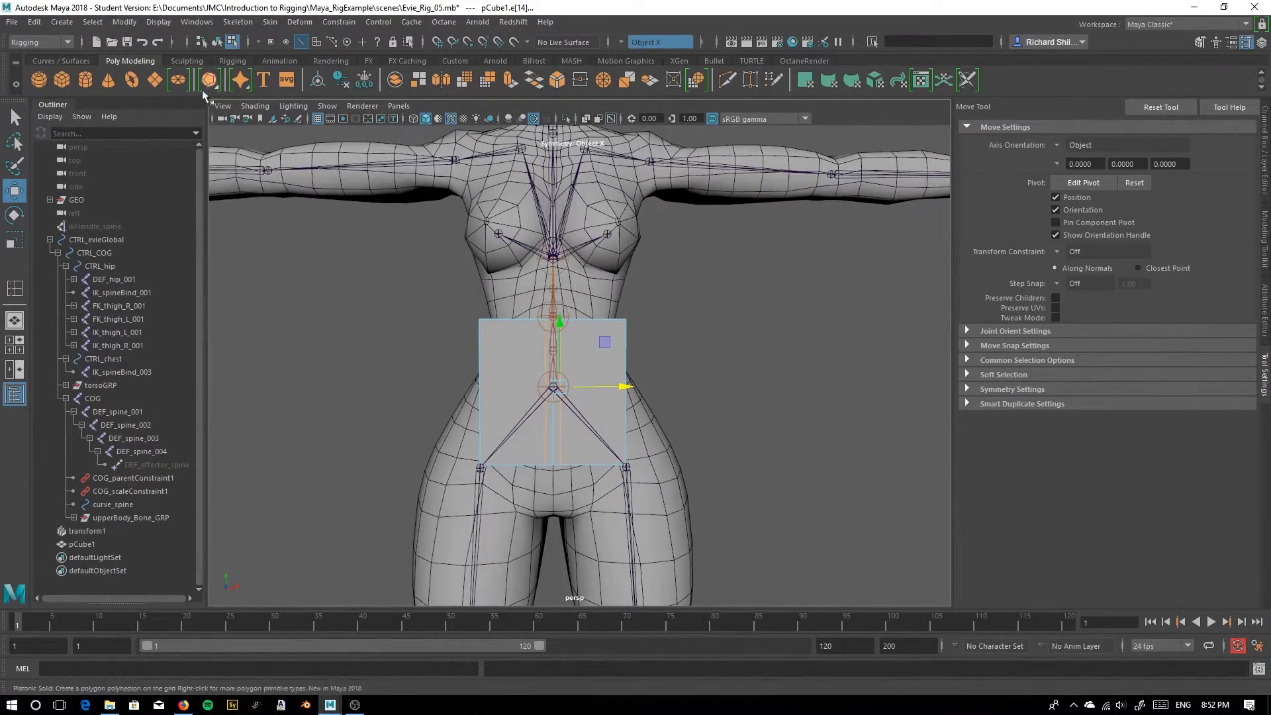
Turn on X-Ray shading in the perspective view
{"action": "left_click", "coordinate": [223, 106]}
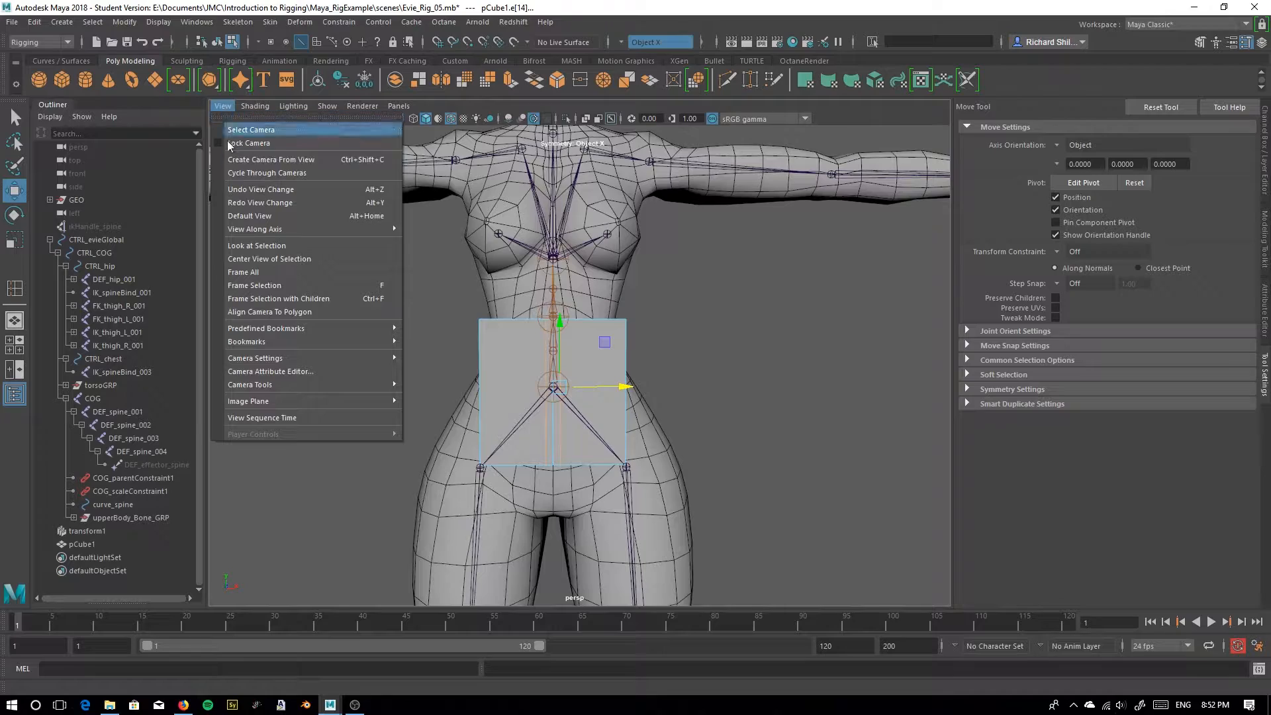
{"action": "mouse_move", "coordinate": [254, 106]}
{"action": "left_click", "coordinate": [243, 241]}
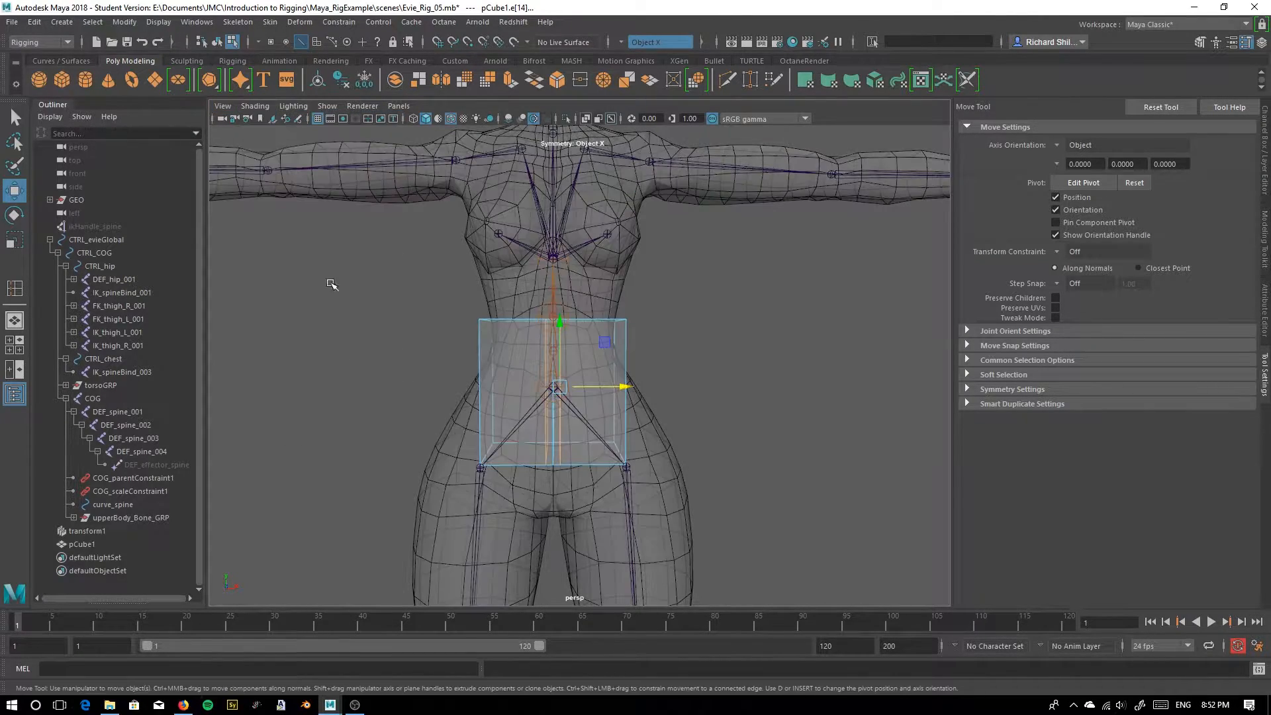
Switch the cube to face mode and select all of its top faces, including the narrow centre strips
{"action": "left_click_drag", "start_coordinate": [622, 390], "coordinate": [490, 358], "text": "alt"}
{"action": "right_click_drag", "start_coordinate": [499, 337], "coordinate": [490, 373]}
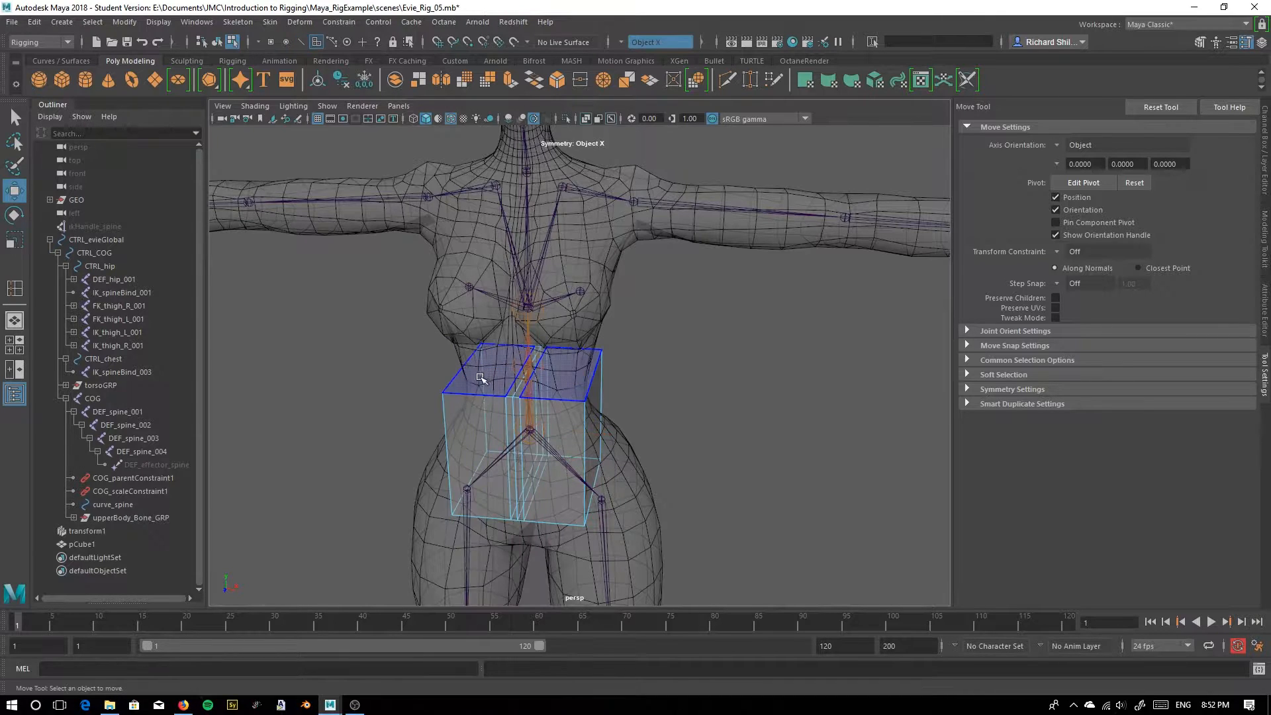
{"action": "left_click", "coordinate": [491, 369]}
{"action": "scroll", "coordinate": [467, 460], "scroll_direction": "up", "scroll_amount": 3}
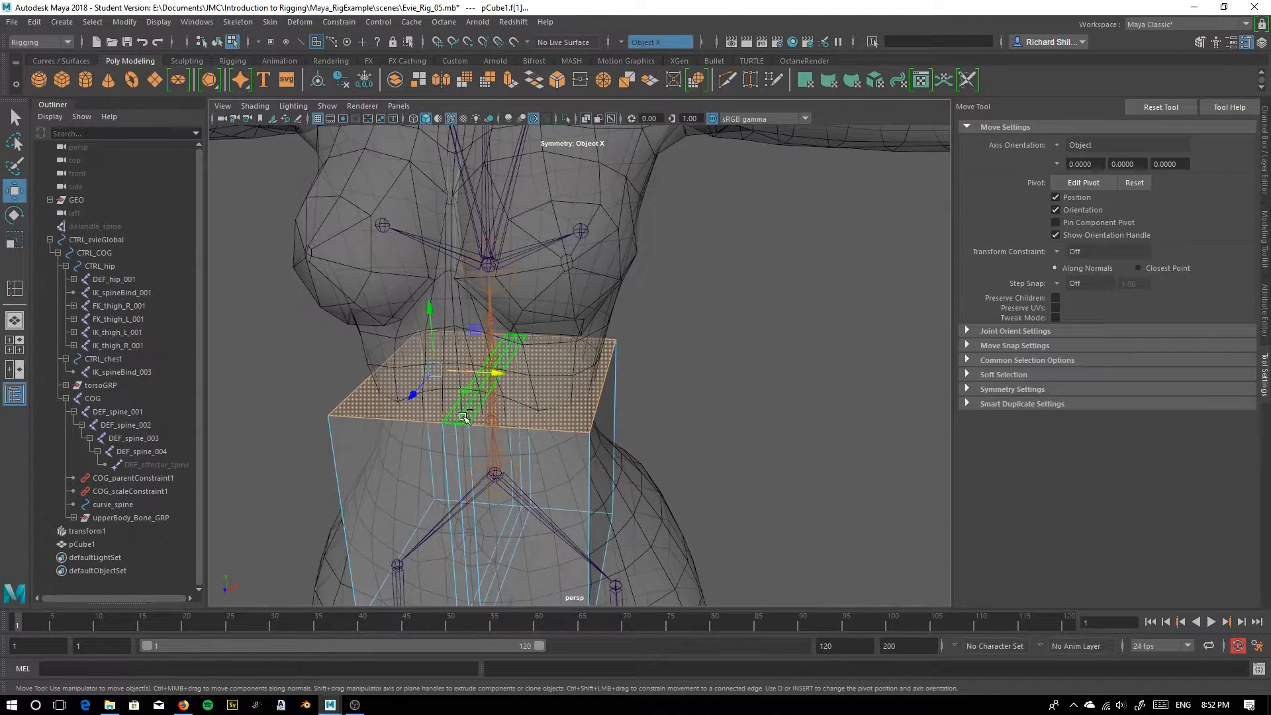
{"action": "mouse_move", "coordinate": [556, 425]}
{"action": "left_mouse_down", "text": "alt"}
{"action": "mouse_move", "coordinate": [557, 436]}
{"action": "mouse_move", "coordinate": [564, 424]}
{"action": "left_mouse_up", "text": "alt"}
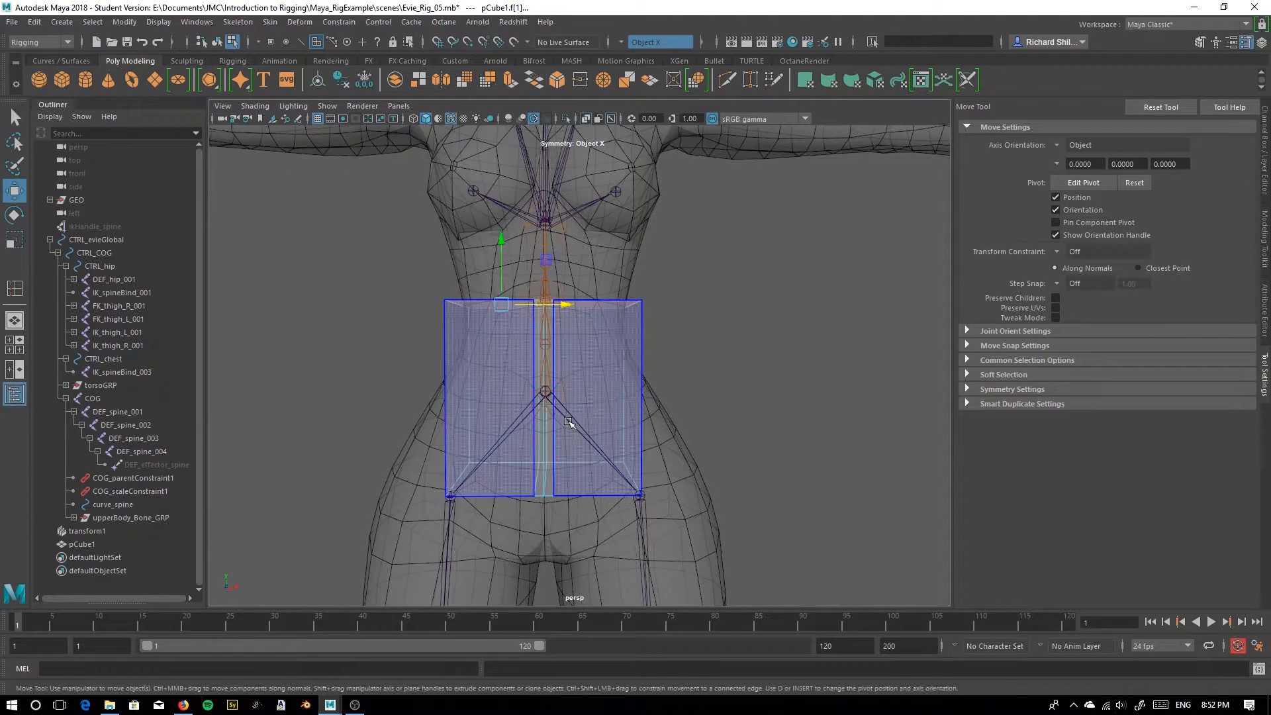
Lower the cube's top faces in the side view to the level of the first spine joint above the root joint
{"action": "key", "text": "space"}
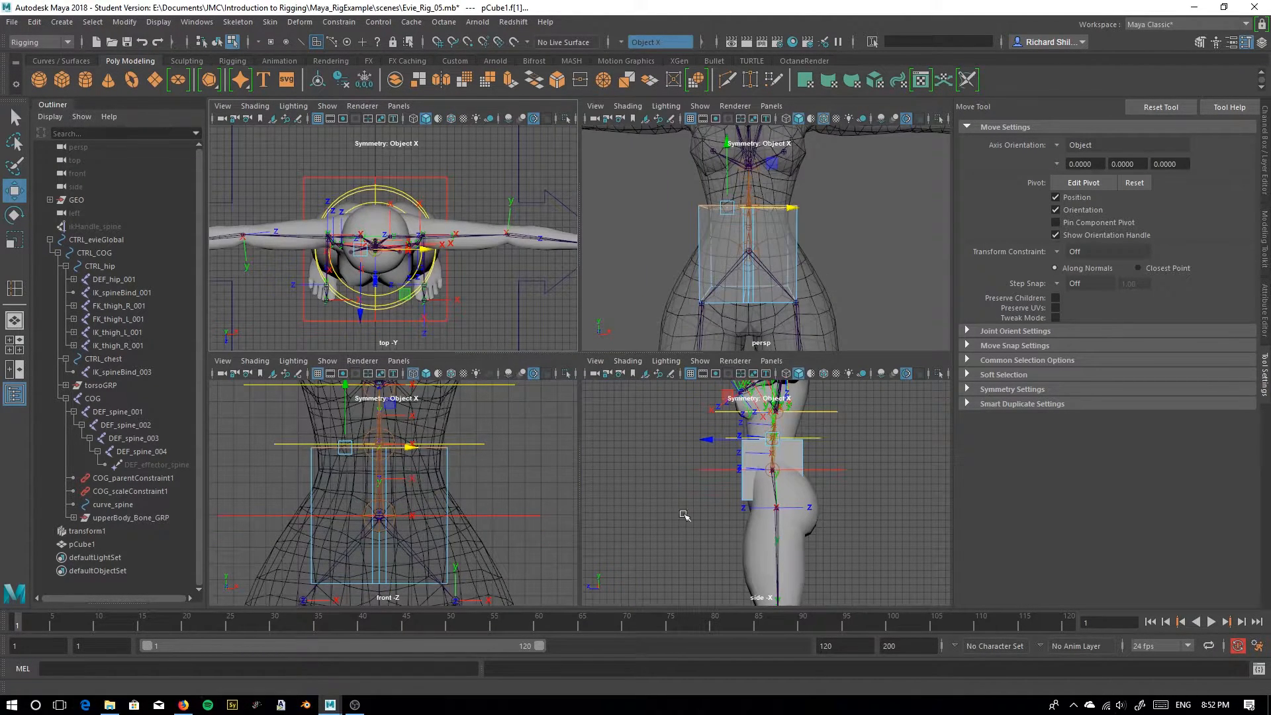
{"action": "scroll", "coordinate": [821, 467], "scroll_direction": "up", "scroll_amount": 5}
{"action": "middle_click_drag", "start_coordinate": [821, 467], "coordinate": [798, 517], "text": "alt"}
{"action": "scroll", "coordinate": [777, 585], "scroll_direction": "up", "scroll_amount": 2}
{"action": "scroll", "coordinate": [777, 584], "scroll_direction": "up", "scroll_amount": 1}
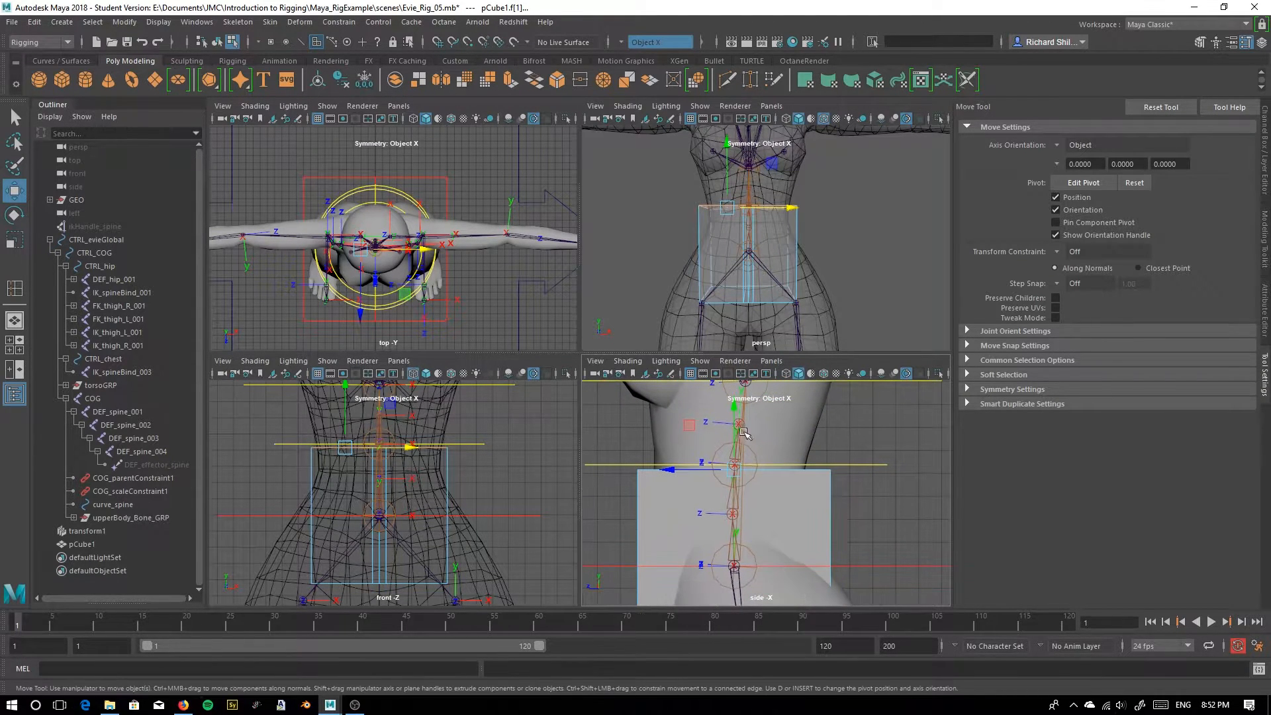
{"action": "left_click_drag", "start_coordinate": [731, 409], "coordinate": [727, 455]}
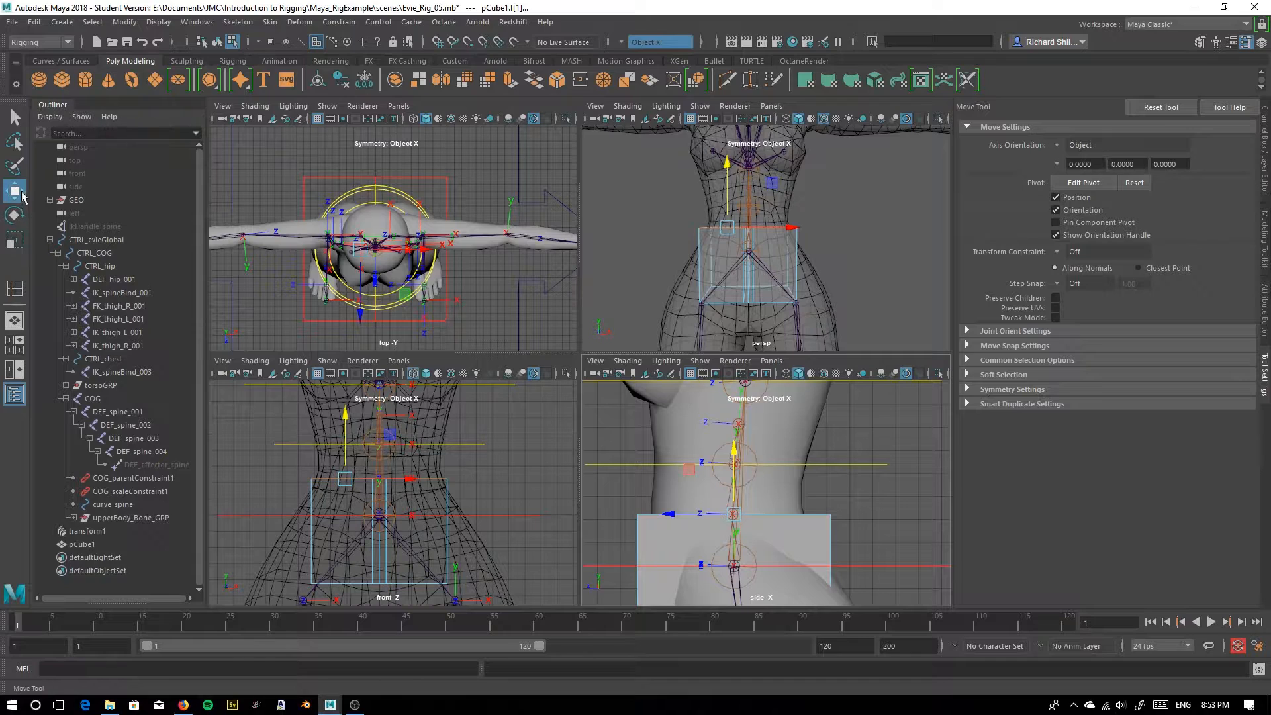
Enable component extrusion in the Move tool's Smart Duplicate settings, try extruding the top faces upward, and undo it
{"action": "left_click", "coordinate": [971, 405]}
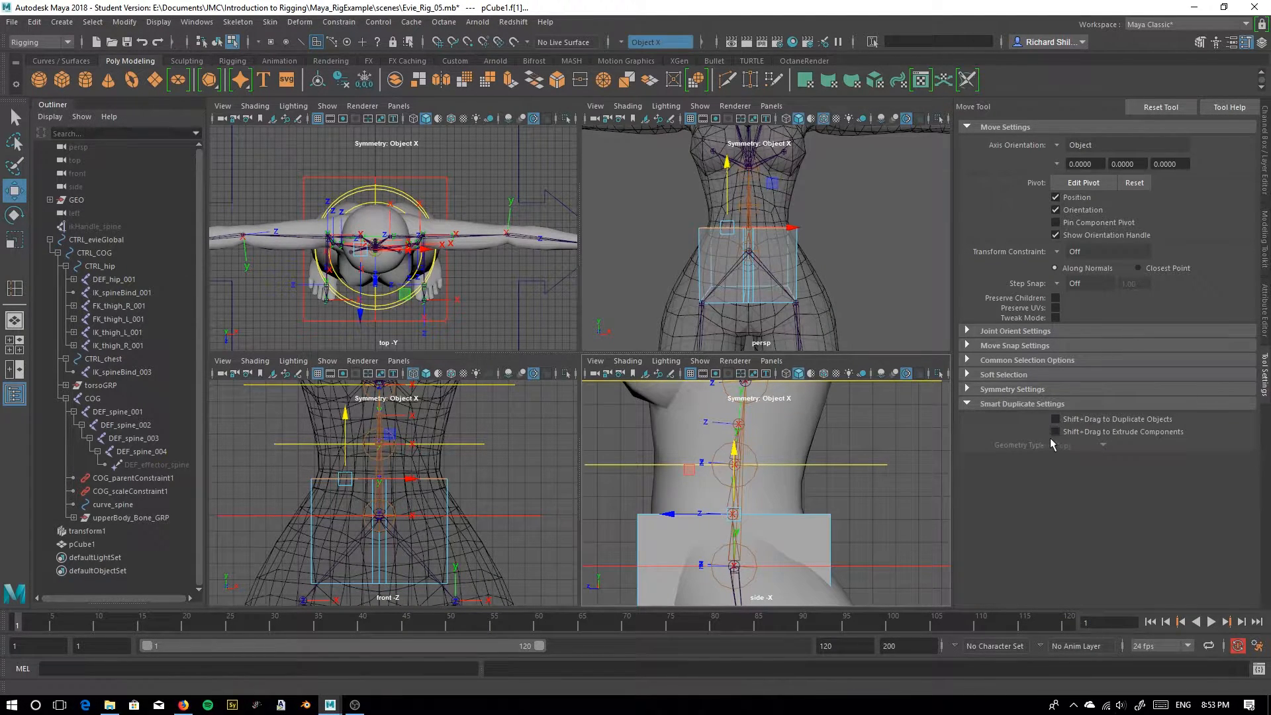
{"action": "middle_click_drag", "start_coordinate": [770, 472], "coordinate": [753, 486], "text": "alt"}
{"action": "left_click_drag", "start_coordinate": [719, 472], "coordinate": [722, 463], "text": "shift"}
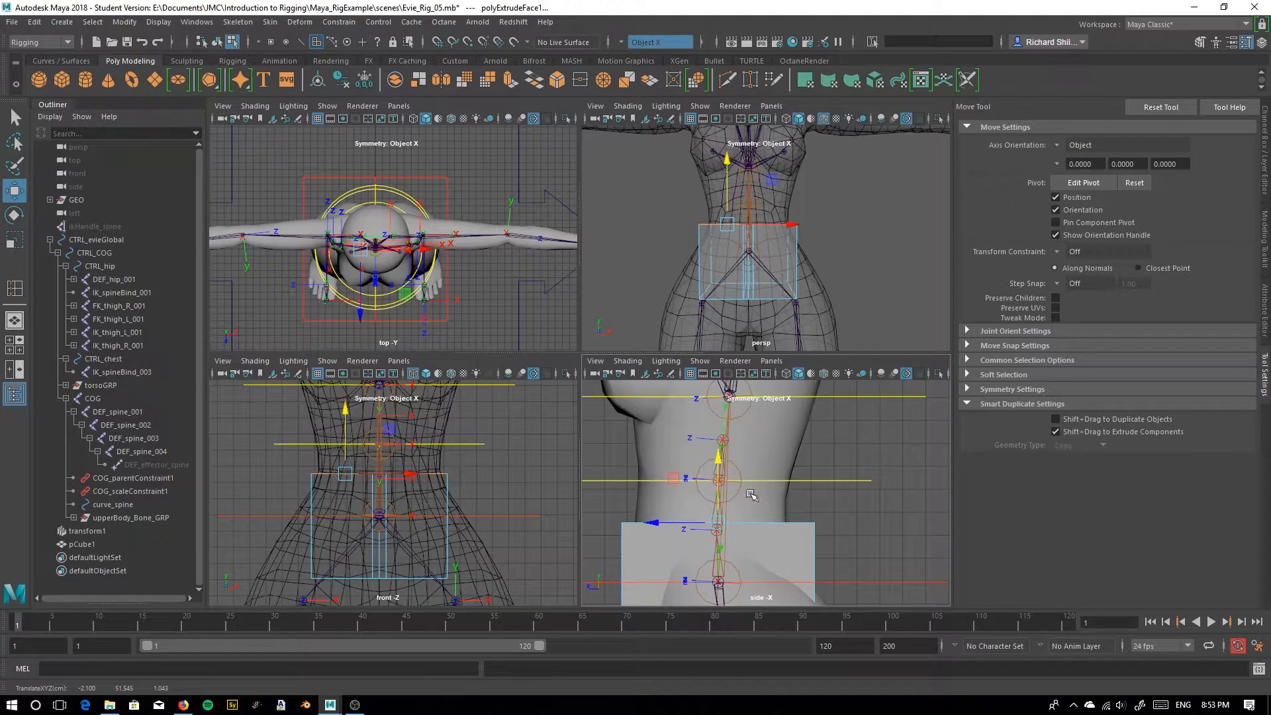
{"action": "key", "text": "ctrl+z"}
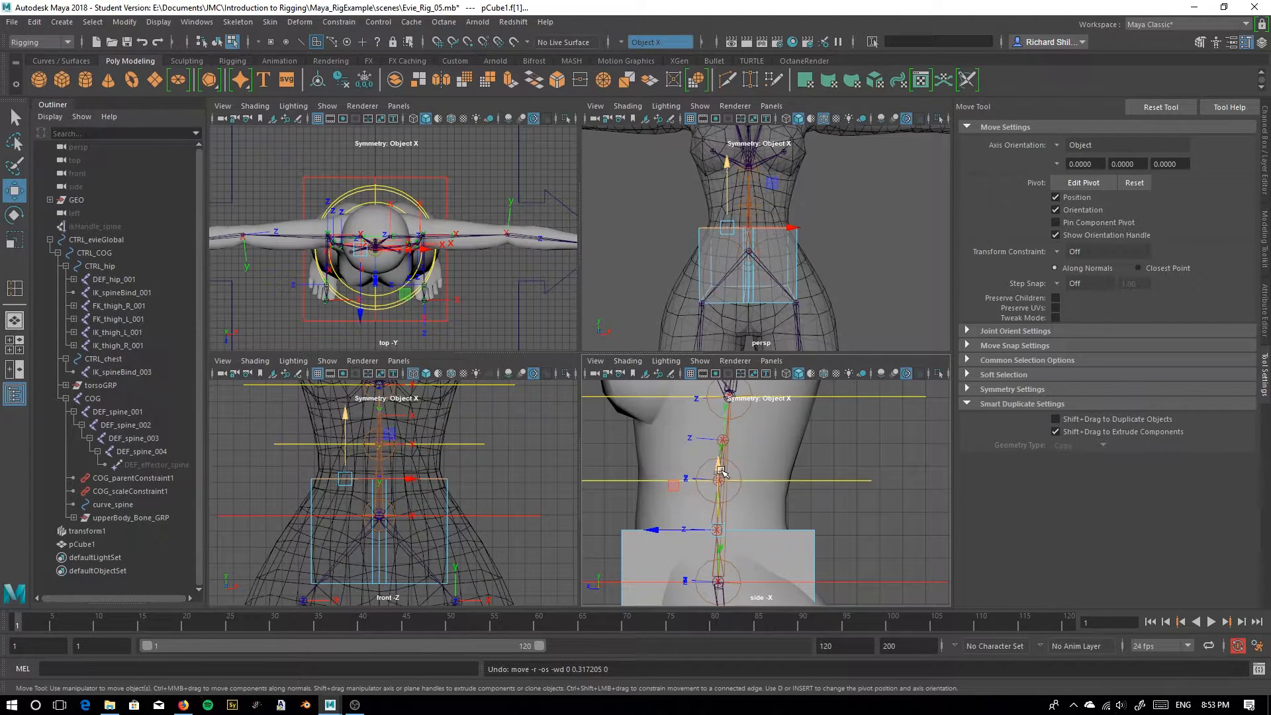
Reselect the top faces with the centre strips, try extruding them up to the next spine joint, and undo it
{"action": "left_click", "coordinate": [786, 560], "text": "alt"}
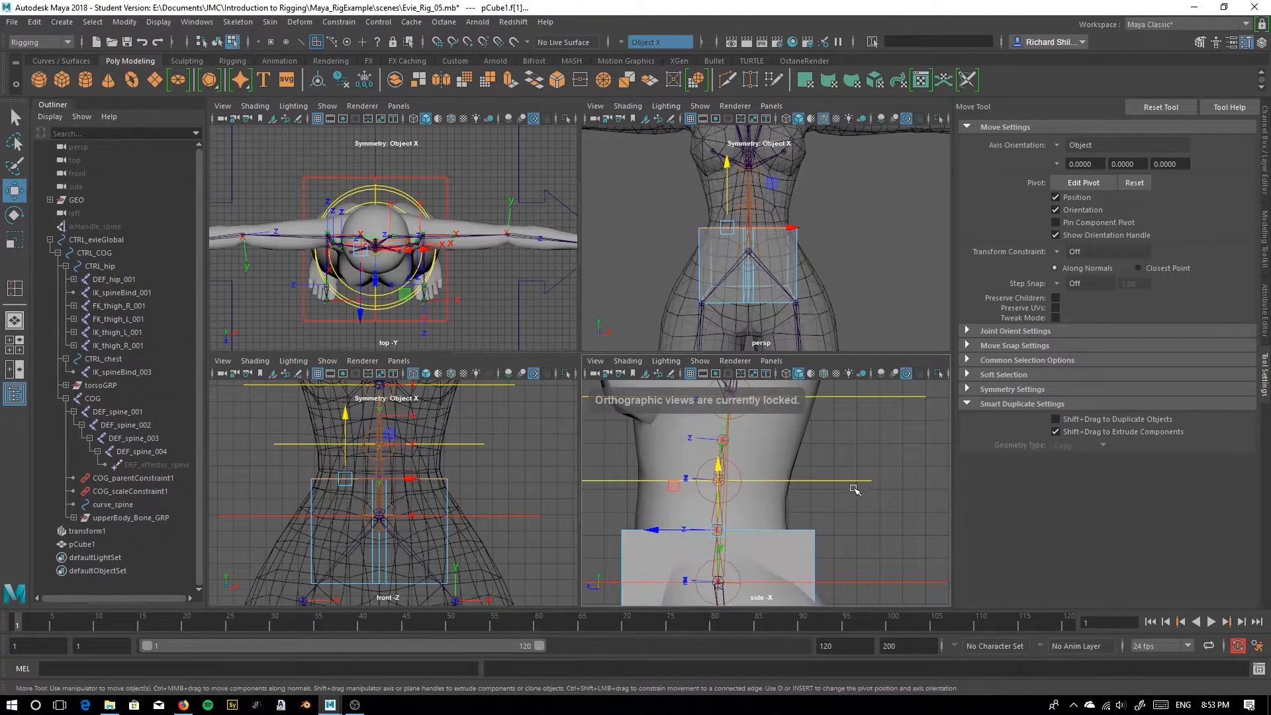
{"action": "left_click_drag", "start_coordinate": [773, 267], "coordinate": [767, 235], "text": "alt"}
{"action": "left_click", "coordinate": [877, 247]}
{"action": "left_click", "coordinate": [804, 249]}
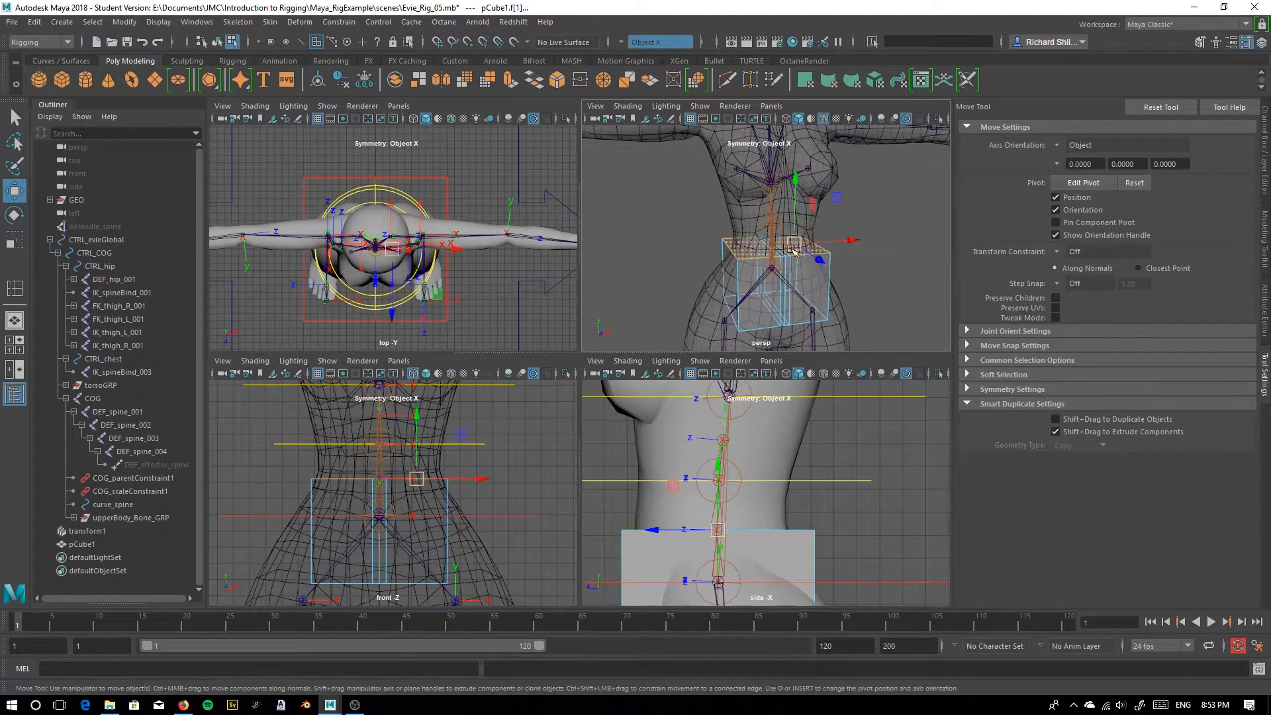
{"action": "right_click_drag", "start_coordinate": [745, 211], "coordinate": [748, 210], "text": "alt"}
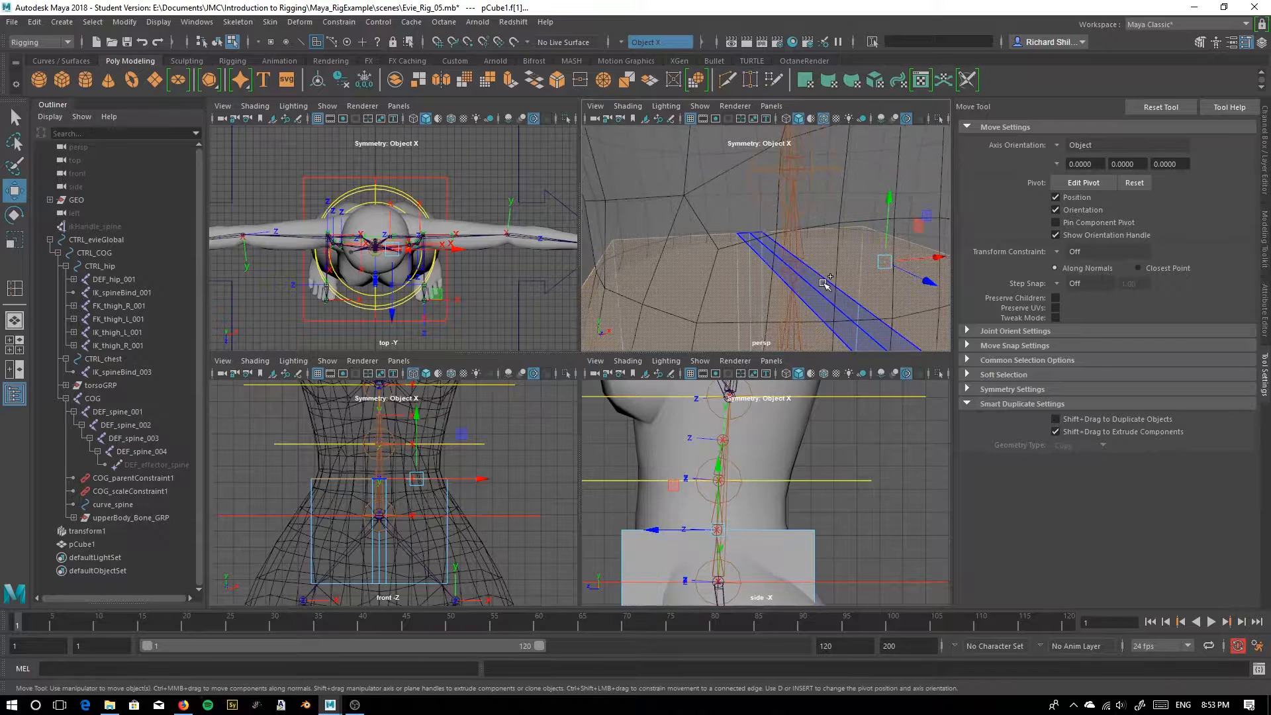
{"action": "left_click", "coordinate": [808, 302]}
{"action": "left_click_drag", "start_coordinate": [723, 471], "coordinate": [719, 421]}
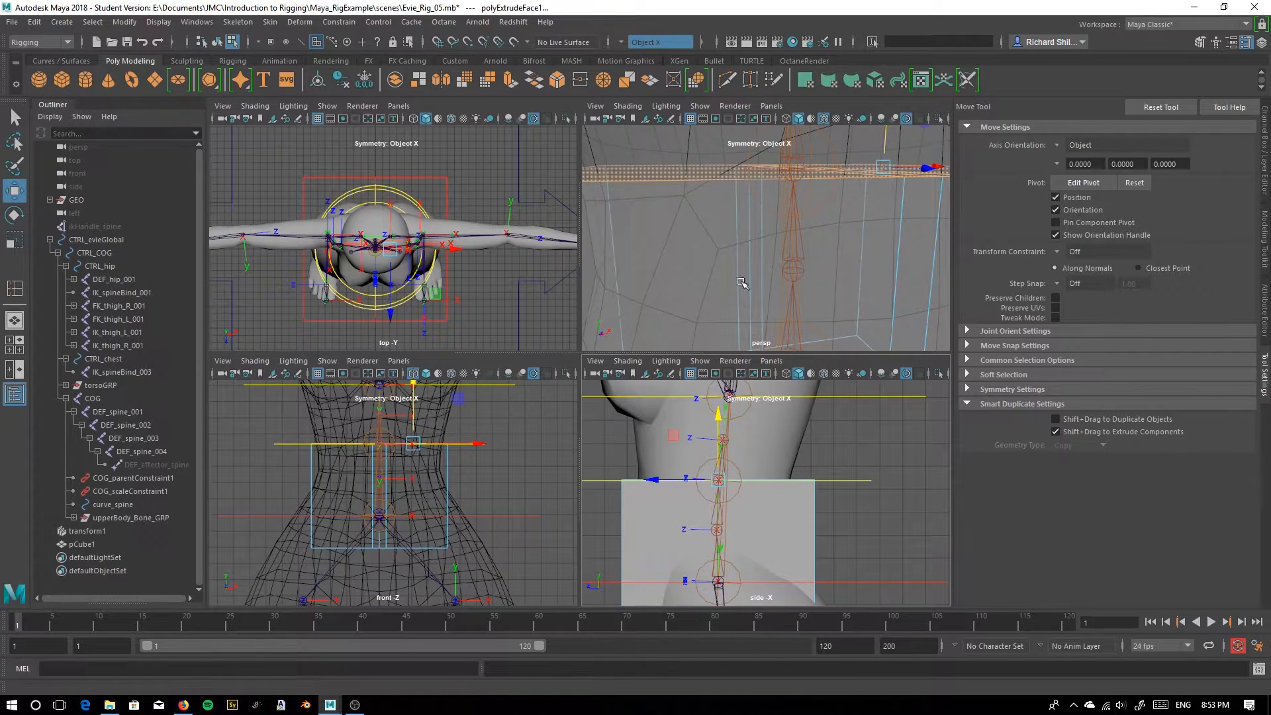
{"action": "scroll", "coordinate": [748, 297], "scroll_direction": "down", "scroll_amount": 8}
{"action": "key", "text": "ctrl+z"}
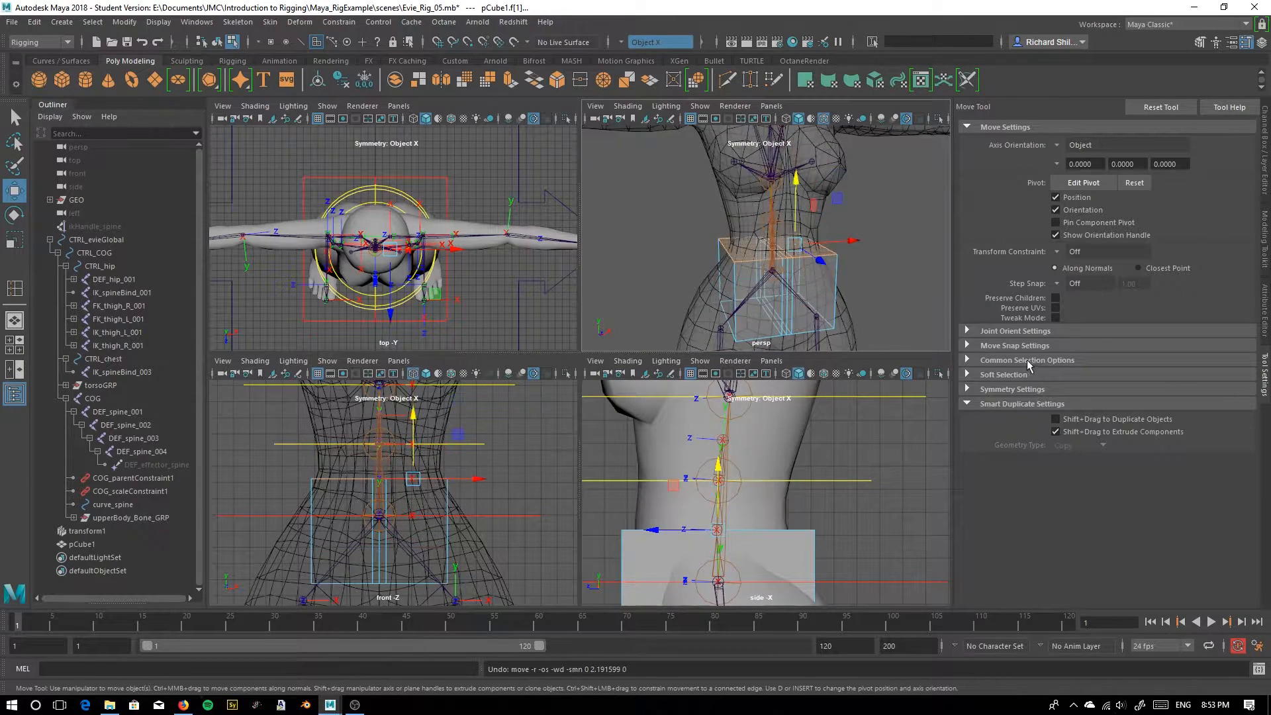
Check the Move tool's Soft Selection and Symmetry settings
{"action": "left_click", "coordinate": [967, 376]}
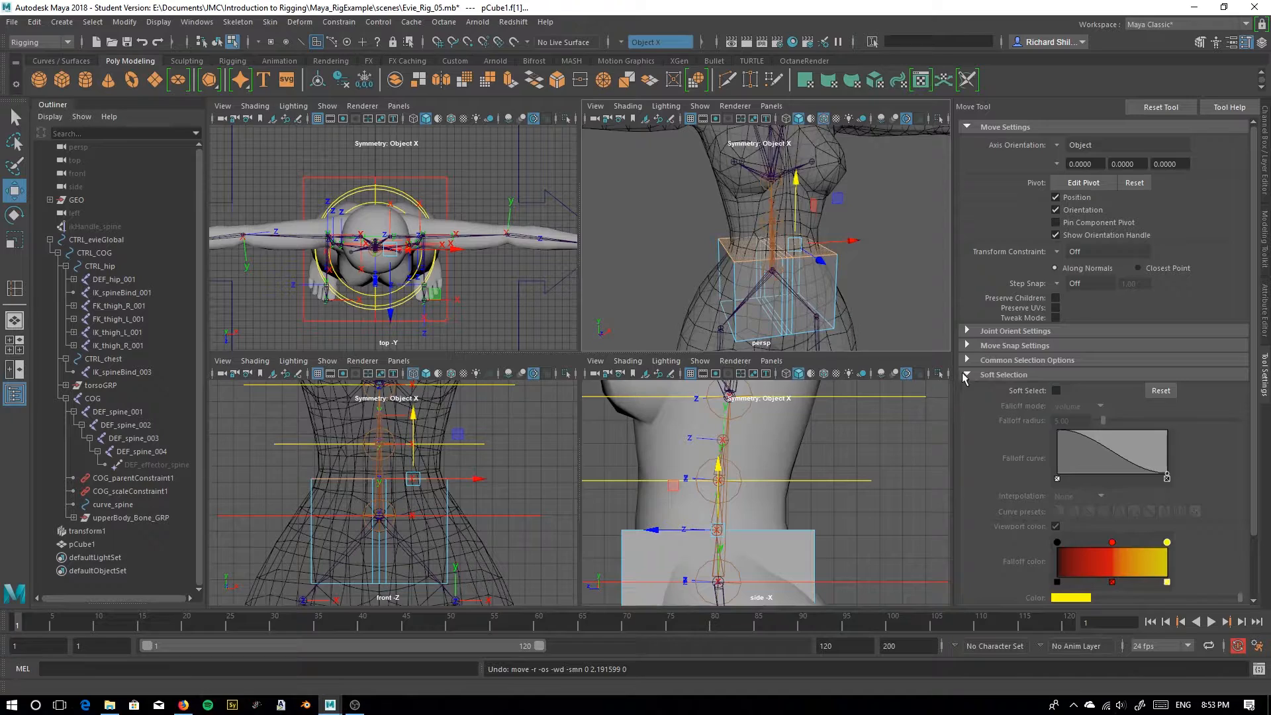
{"action": "left_click", "coordinate": [965, 376]}
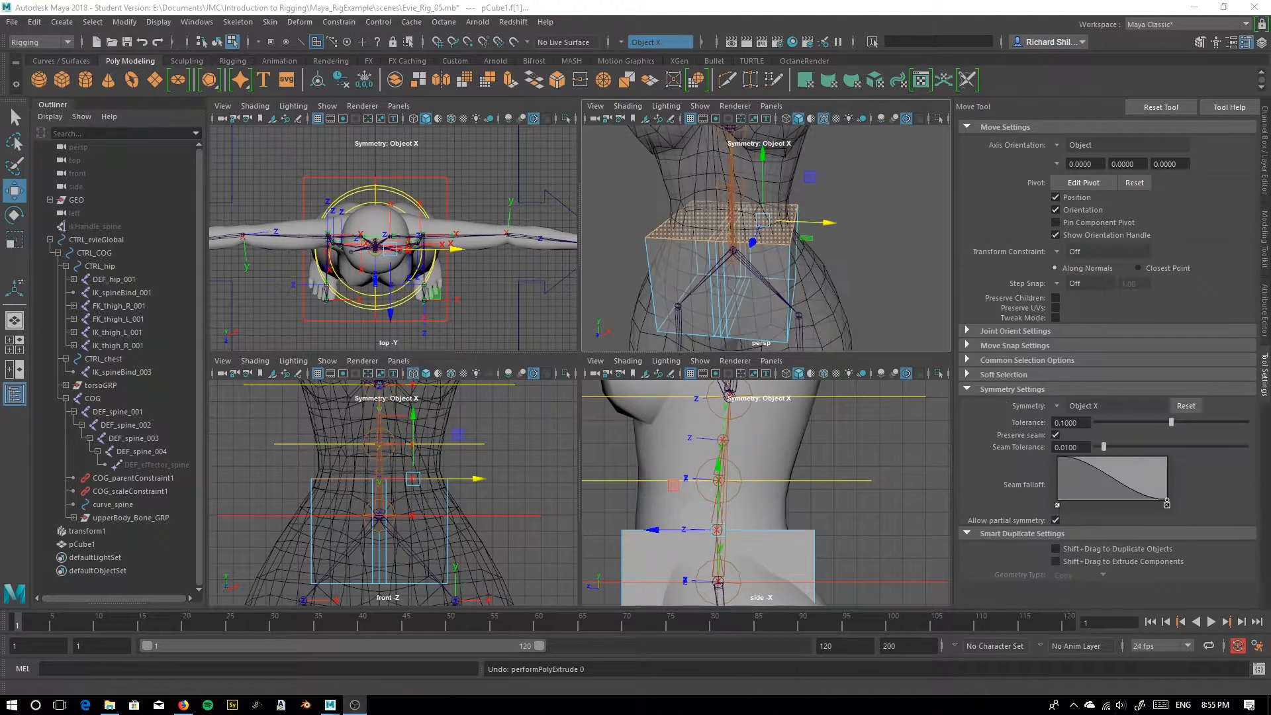
{"action": "left_click_drag", "start_coordinate": [741, 291], "coordinate": [631, 278], "text": "alt"}
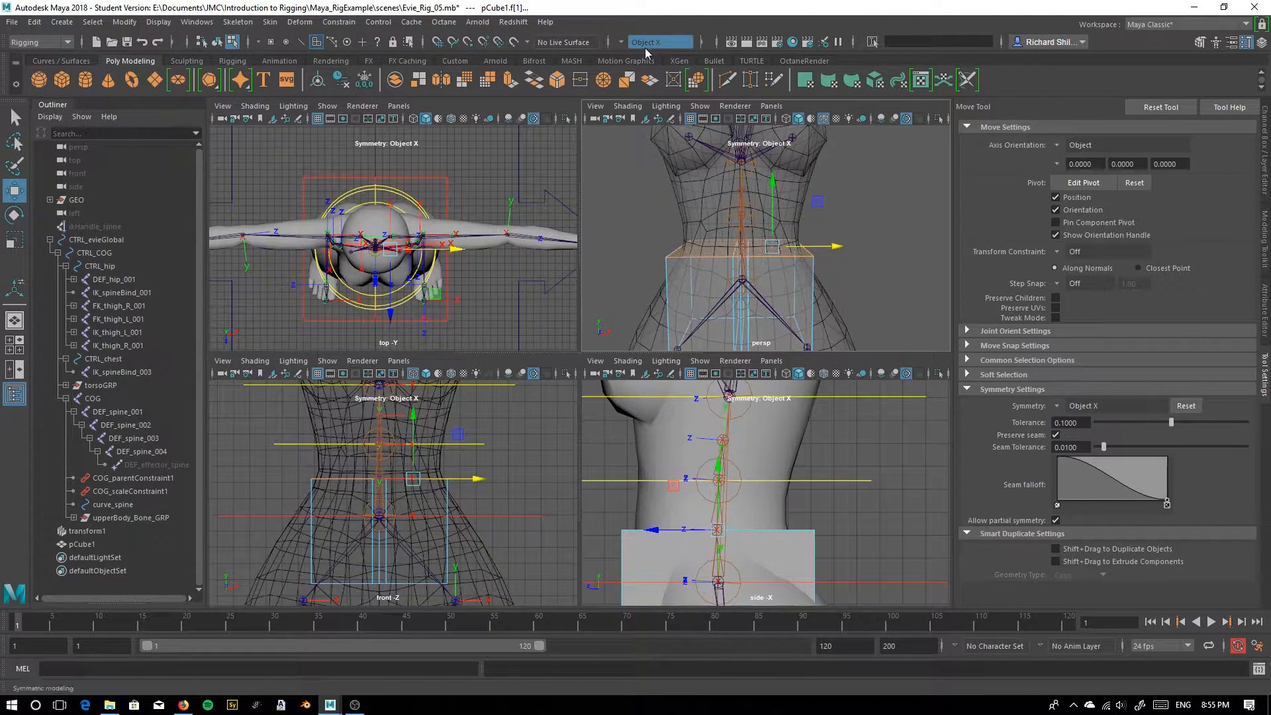
Try raising and extruding the top faces once more, undo both attempts, and turn the Move tool's component extrusion off
{"action": "left_click_drag", "start_coordinate": [741, 278], "coordinate": [792, 267], "text": "alt"}
{"action": "left_click_drag", "start_coordinate": [751, 198], "coordinate": [757, 160]}
{"action": "key", "text": "ctrl+z"}
{"action": "left_click", "coordinate": [1073, 563]}
{"action": "scroll", "coordinate": [768, 205], "scroll_direction": "down", "scroll_amount": 4}
{"action": "key", "text": "ctrl+z"}
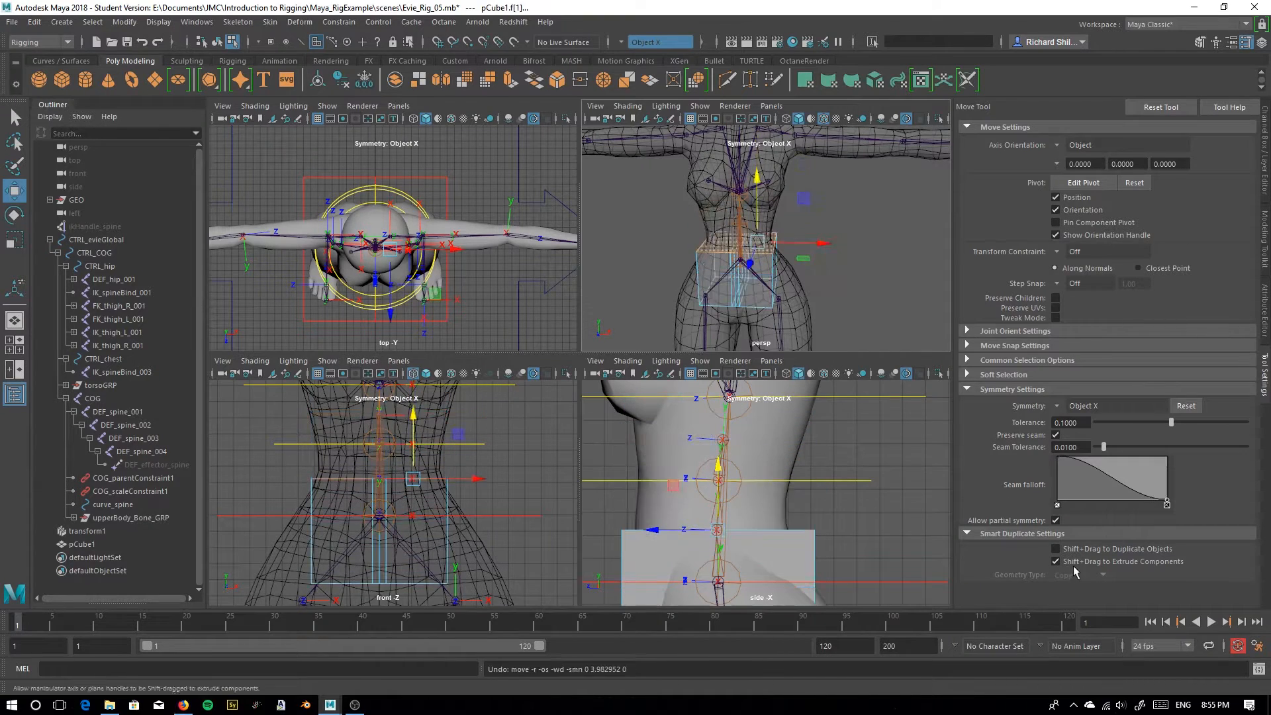
{"action": "left_click", "coordinate": [1055, 562]}
Apply Extrude Face to the cube's top faces, try raising them about 3.93 in local Z, and undo the raise
{"action": "scroll", "coordinate": [689, 243], "scroll_direction": "up", "scroll_amount": 3}
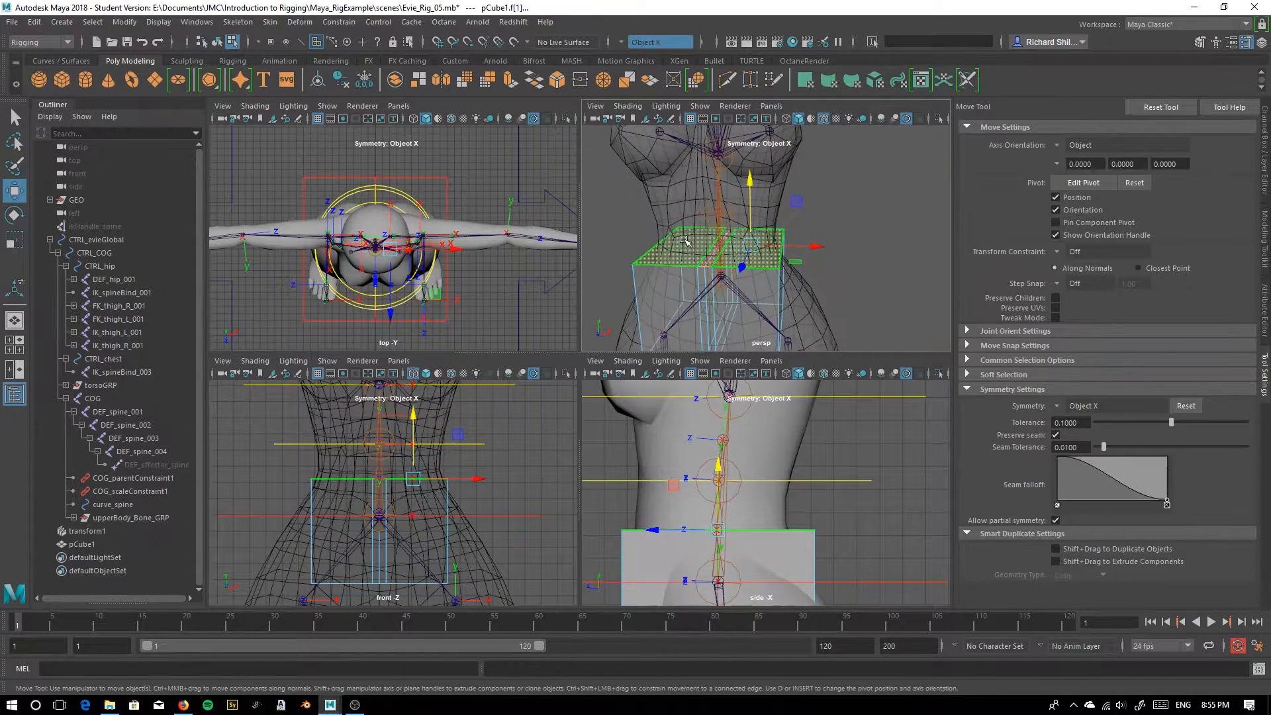
{"action": "right_click_drag", "start_coordinate": [711, 246], "coordinate": [702, 266], "text": "shift"}
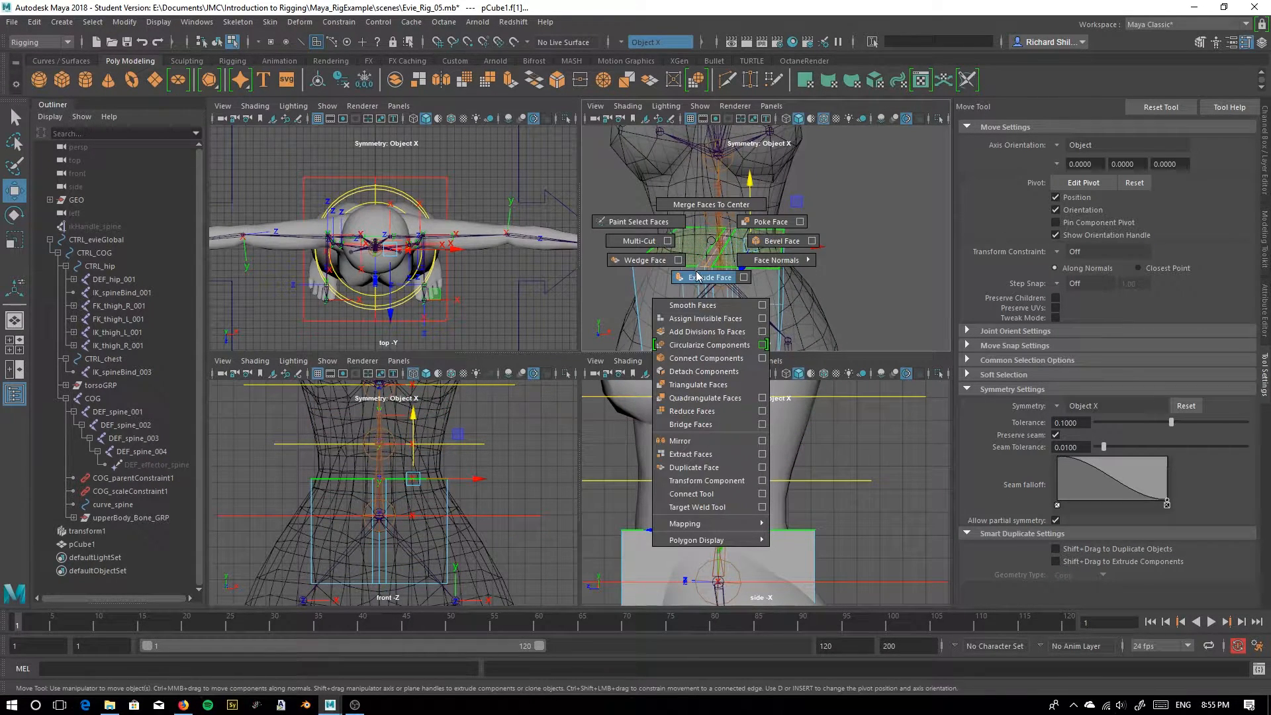
{"action": "right_click_drag", "start_coordinate": [707, 283], "coordinate": [708, 278], "text": "shift"}
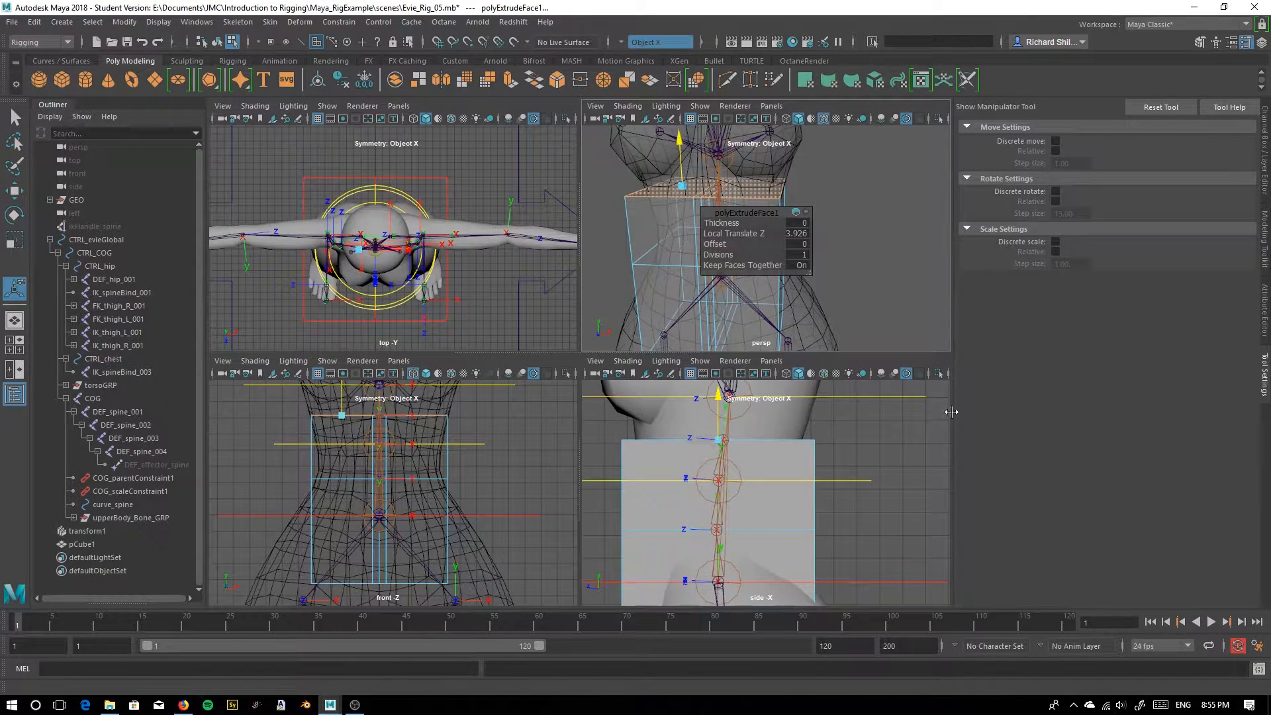
{"action": "left_click_drag", "start_coordinate": [675, 136], "coordinate": [582, 194]}
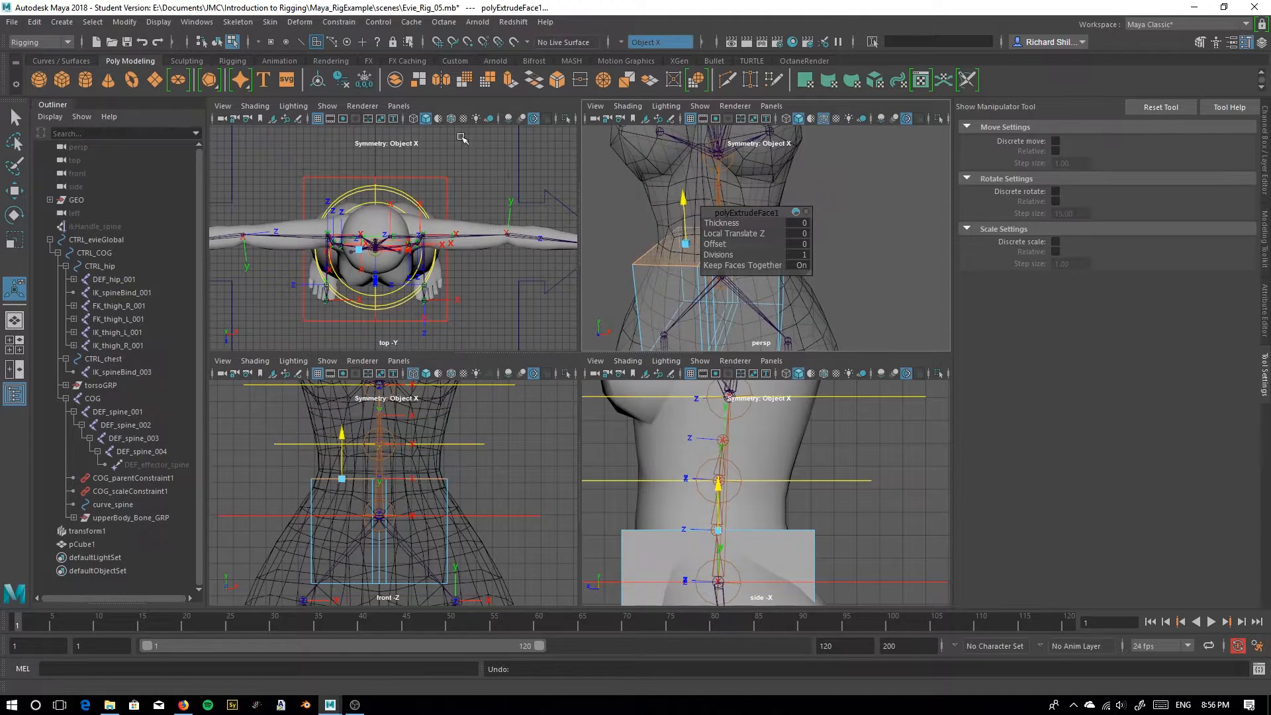
Switch to the Modeling command set and detach the Edit Mesh commands as a floating window
{"action": "left_click", "coordinate": [296, 20]}
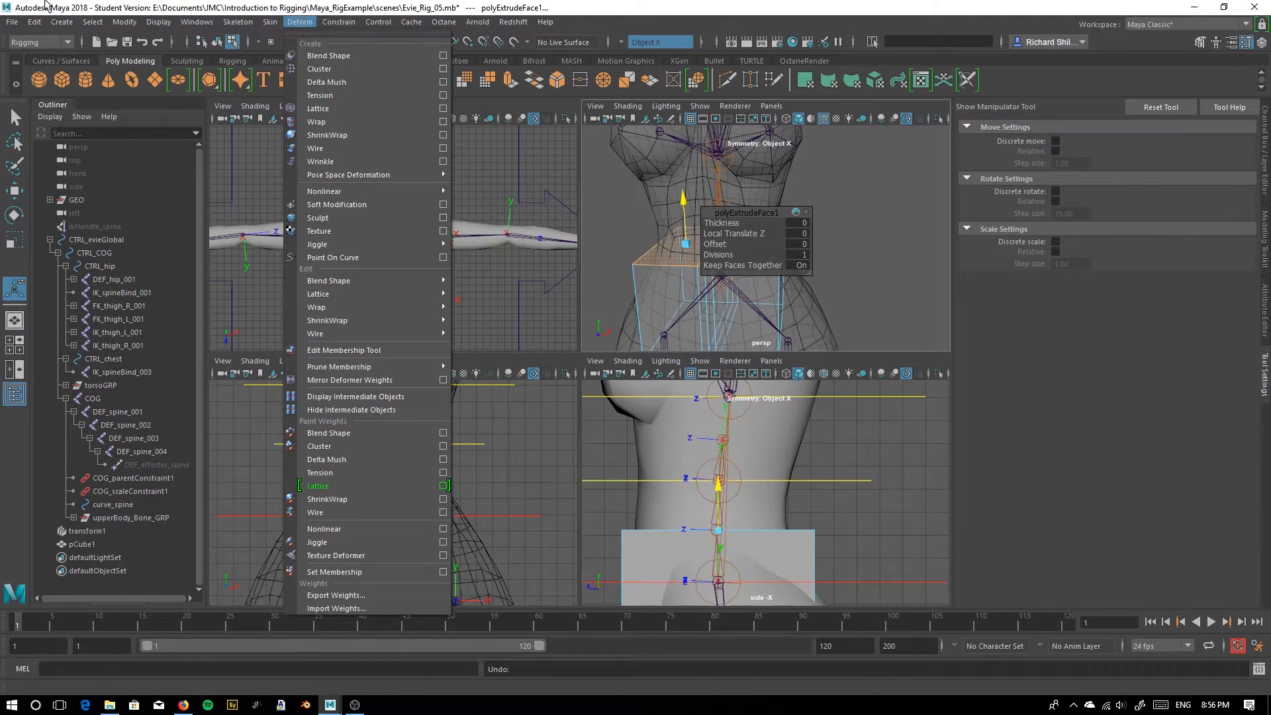
{"action": "left_click", "coordinate": [40, 42]}
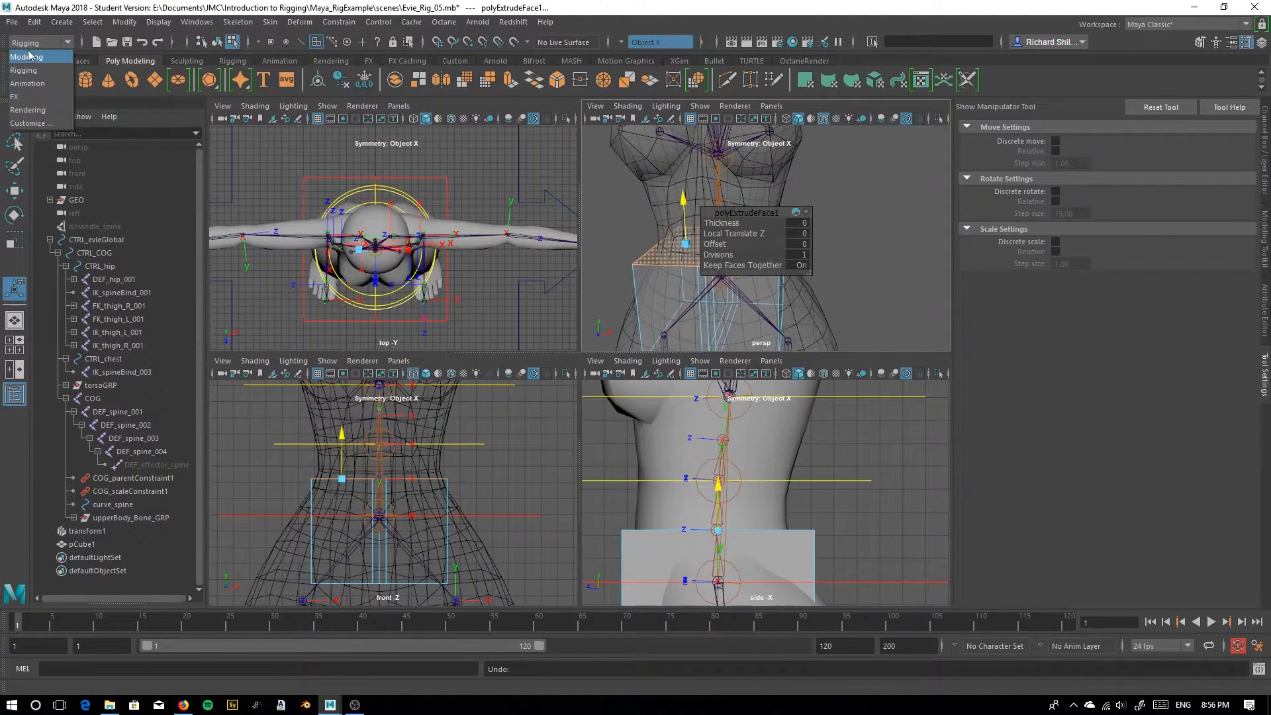
{"action": "left_click", "coordinate": [27, 58]}
{"action": "left_click", "coordinate": [279, 23]}
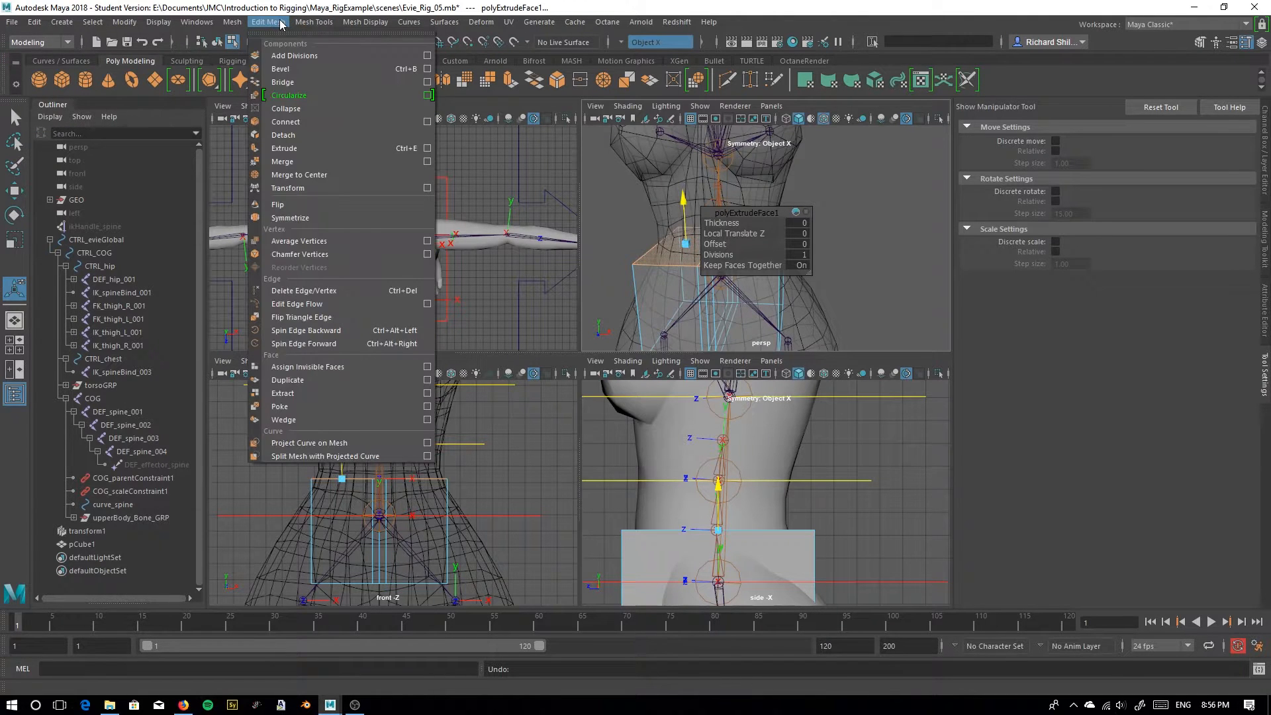
{"action": "left_click", "coordinate": [318, 32]}
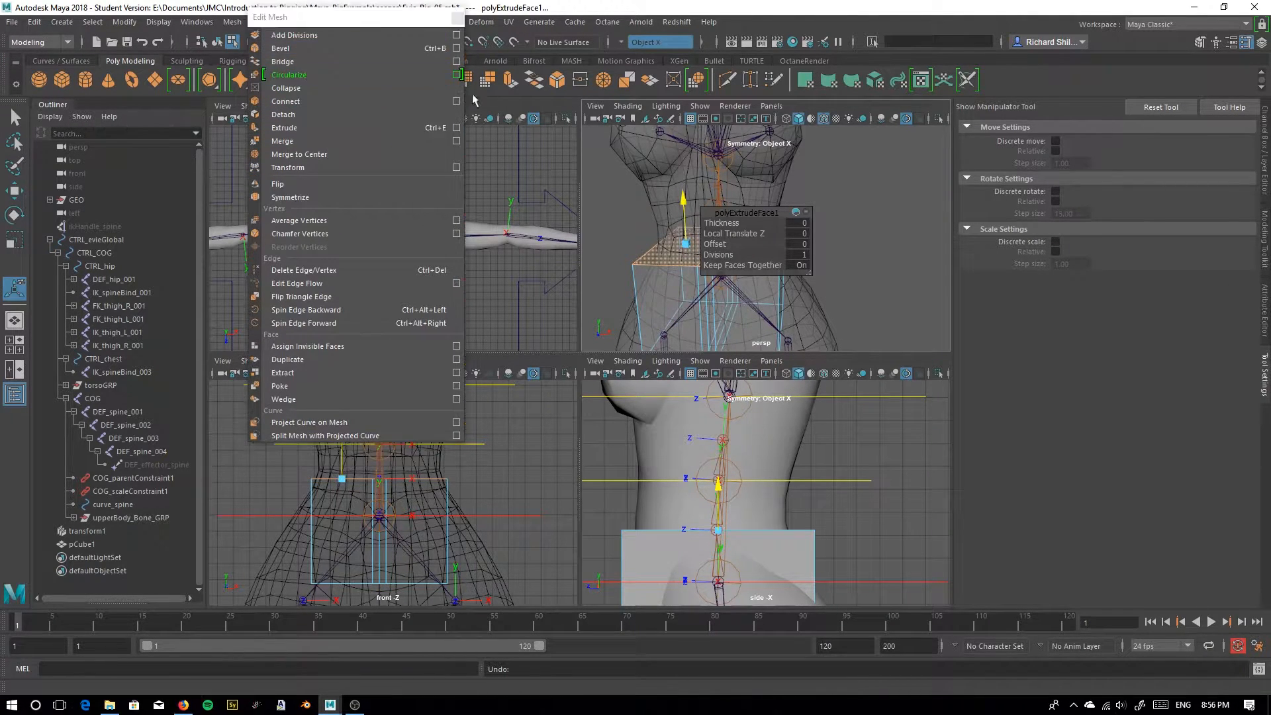
{"action": "left_click_drag", "start_coordinate": [351, 18], "coordinate": [495, 167]}
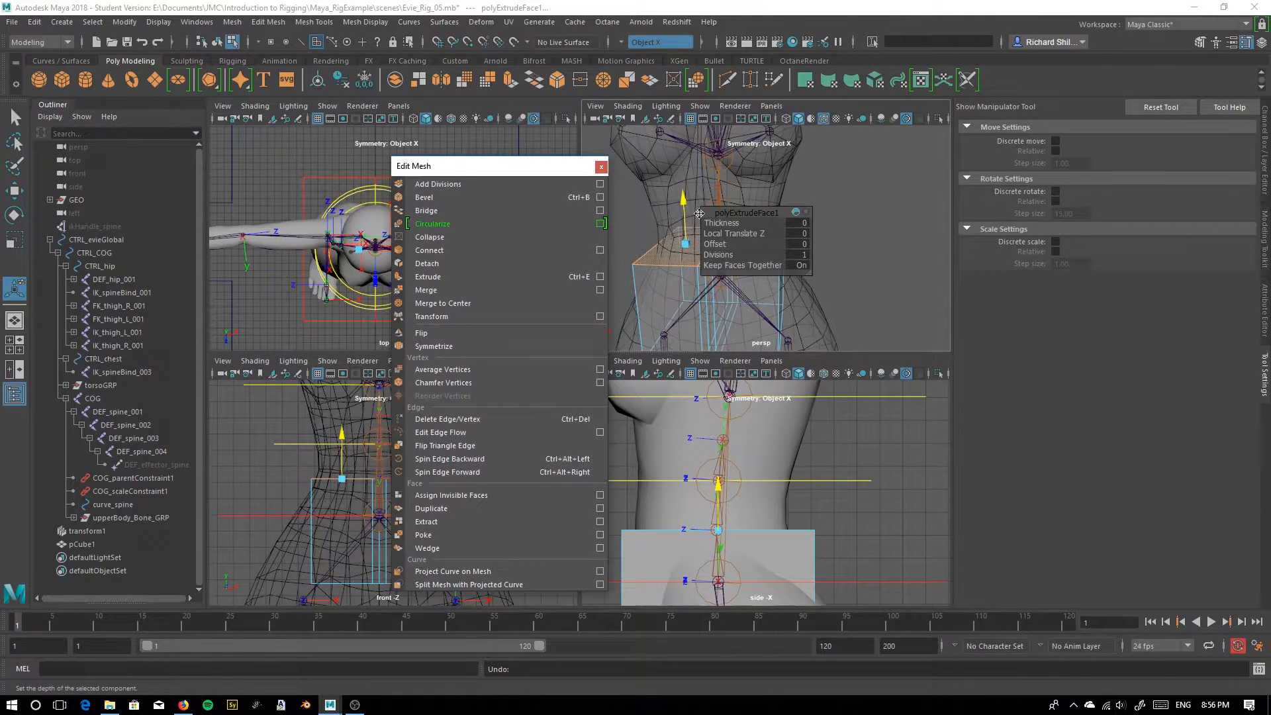
Move the extrude settings and the floating Edit Mesh window clear of the cube
{"action": "left_click_drag", "start_coordinate": [753, 215], "coordinate": [979, 199]}
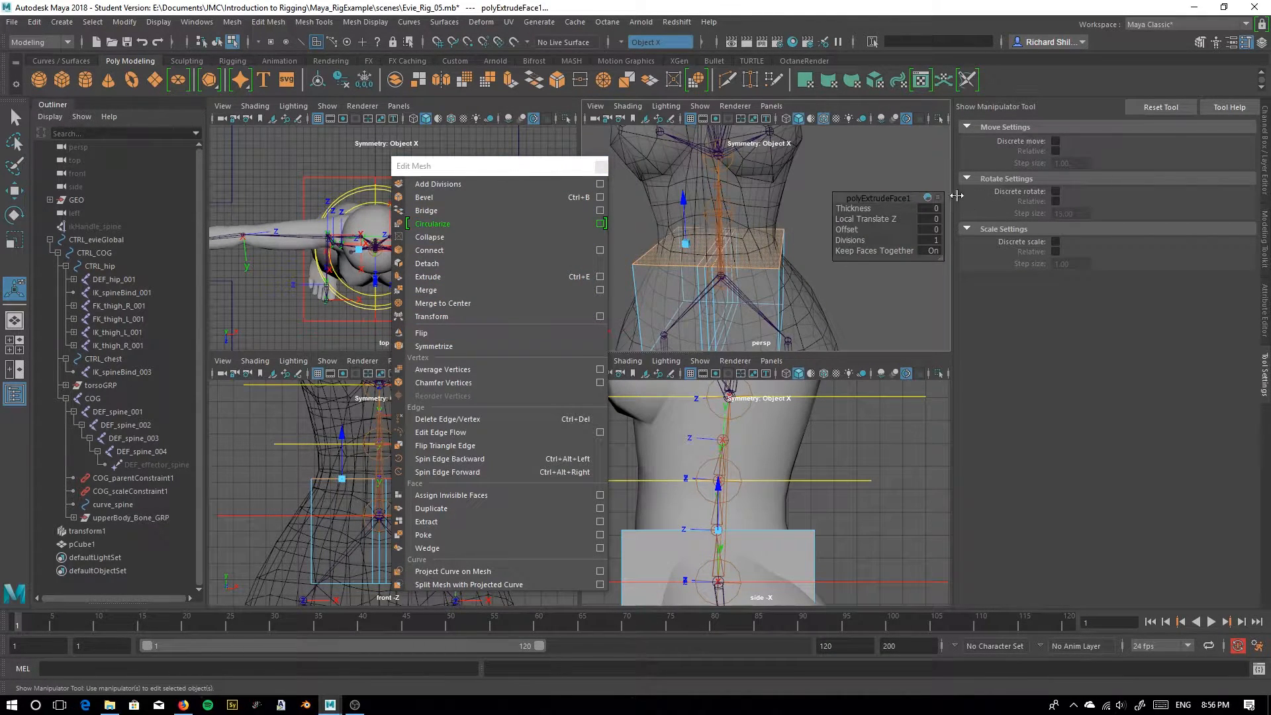
{"action": "left_click_drag", "start_coordinate": [742, 214], "coordinate": [742, 232], "text": "alt"}
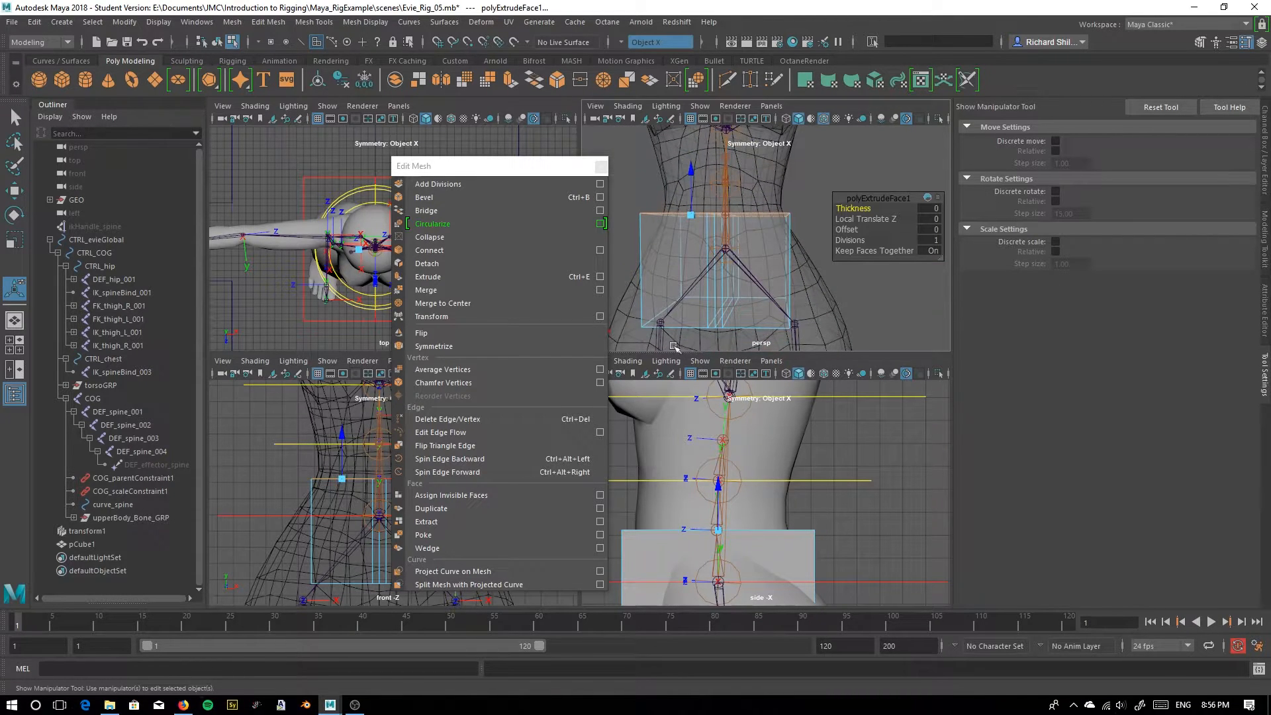
{"action": "left_click_drag", "start_coordinate": [543, 165], "coordinate": [443, 158]}
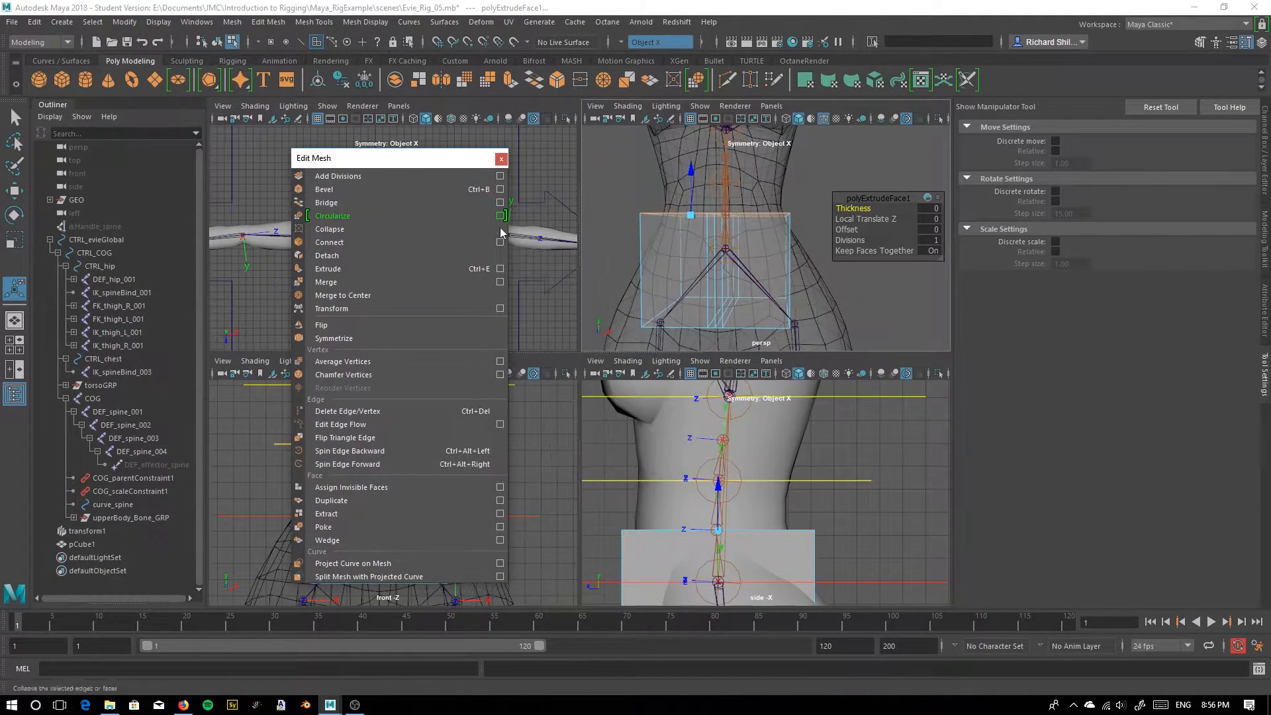
Turn on X-Ray shading in the side view
{"action": "left_click", "coordinate": [627, 361]}
{"action": "left_click", "coordinate": [629, 491]}
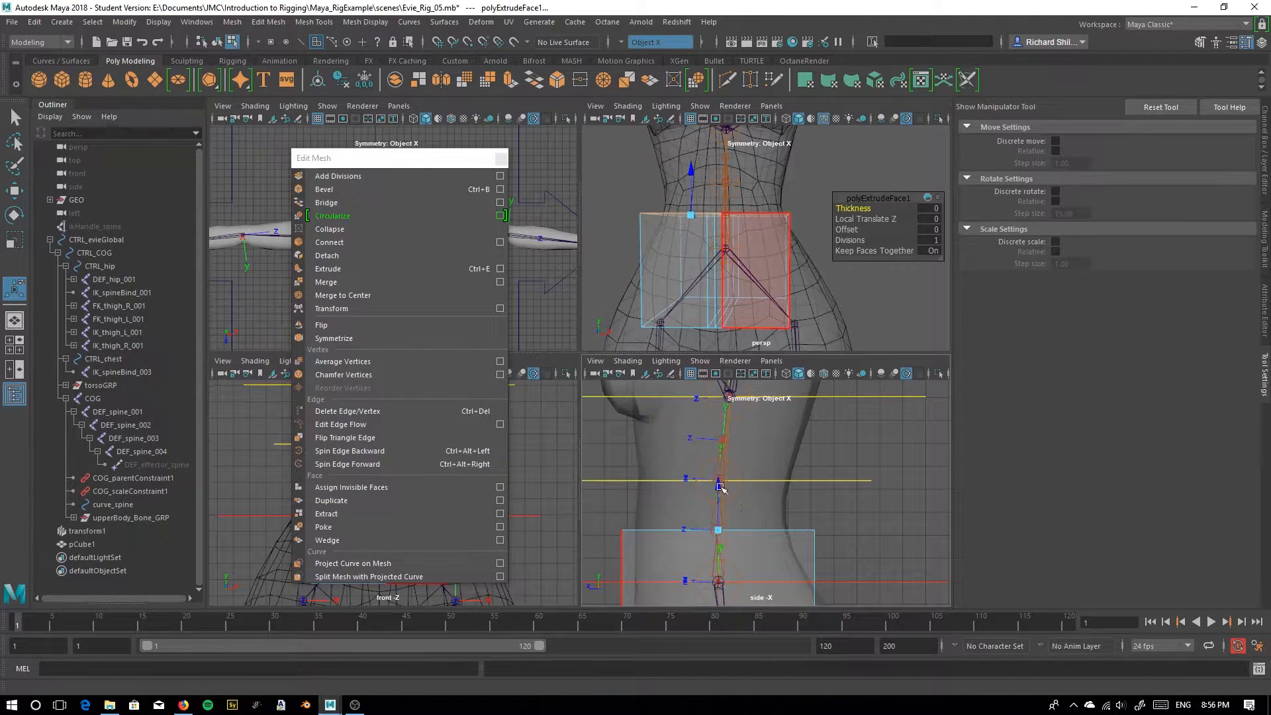
Extrude the cube's top faces upward three times along the spine joints, about 2.16, 1.73 and 1.87 in local Z
{"action": "left_click", "coordinate": [340, 268]}
{"action": "left_click_drag", "start_coordinate": [718, 484], "coordinate": [721, 437]}
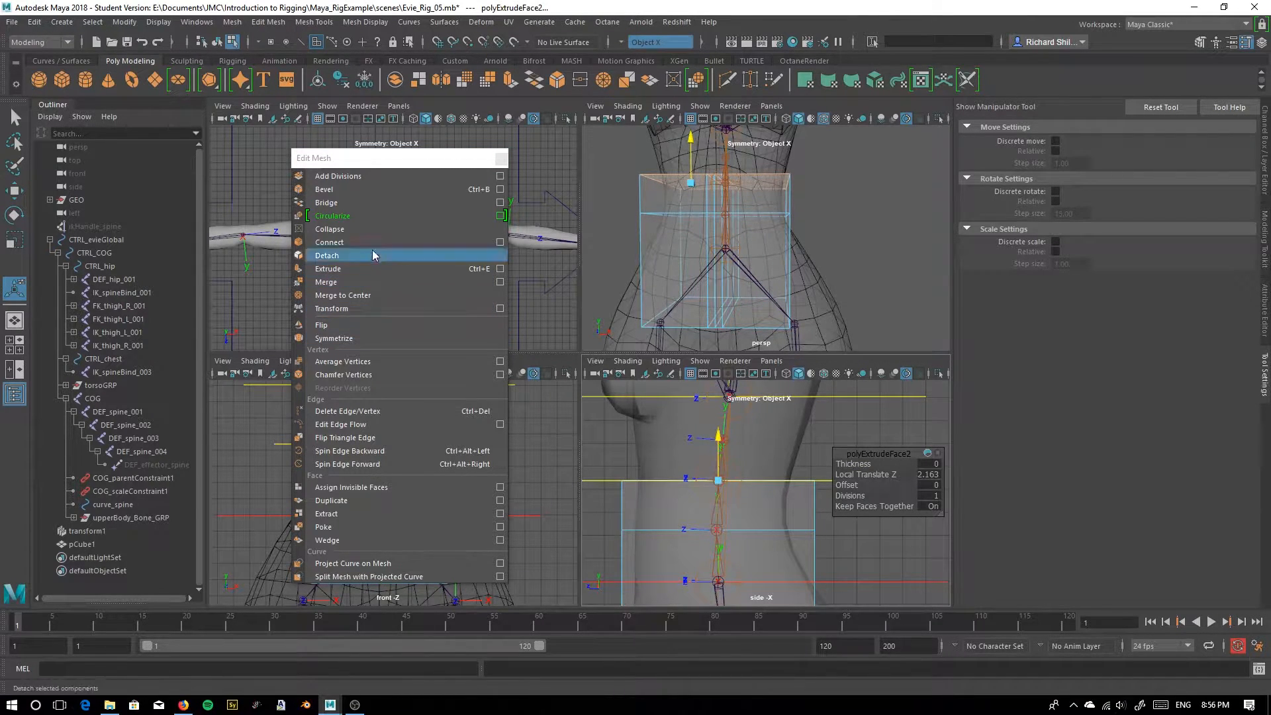
{"action": "left_click", "coordinate": [328, 268]}
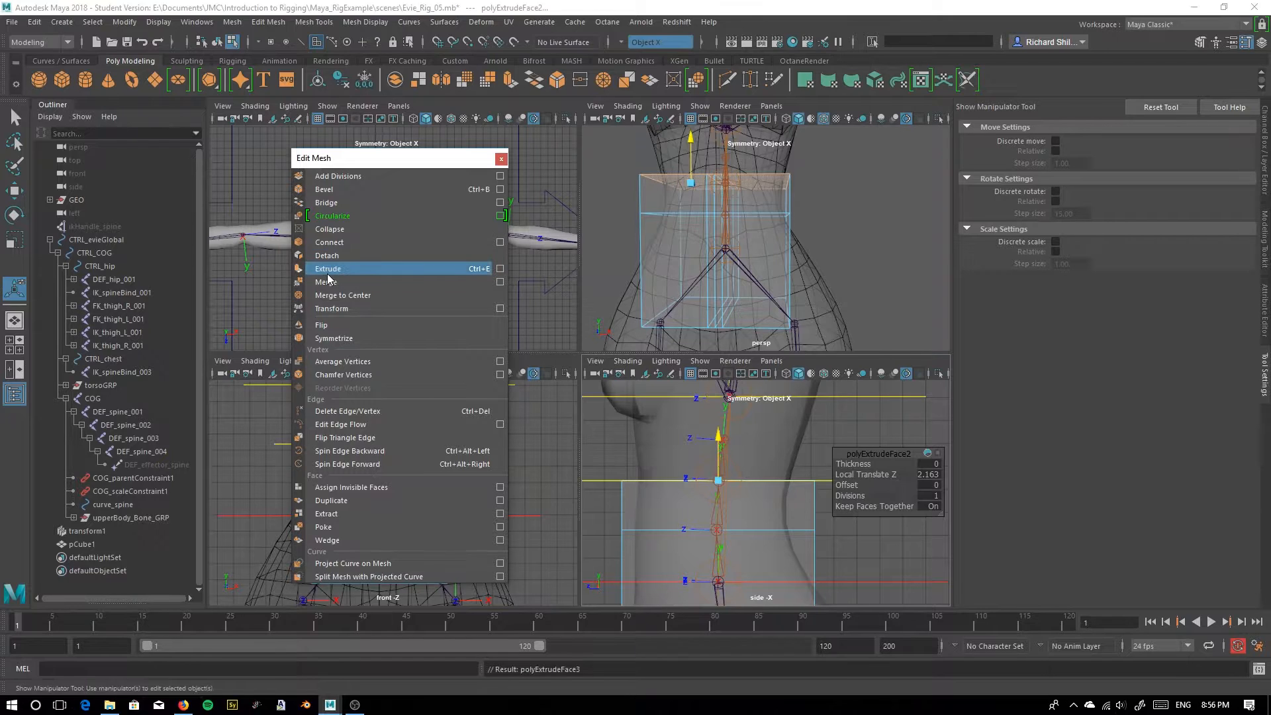
{"action": "left_click_drag", "start_coordinate": [718, 437], "coordinate": [715, 396]}
{"action": "left_click_drag", "start_coordinate": [784, 424], "coordinate": [770, 486], "text": "alt"}
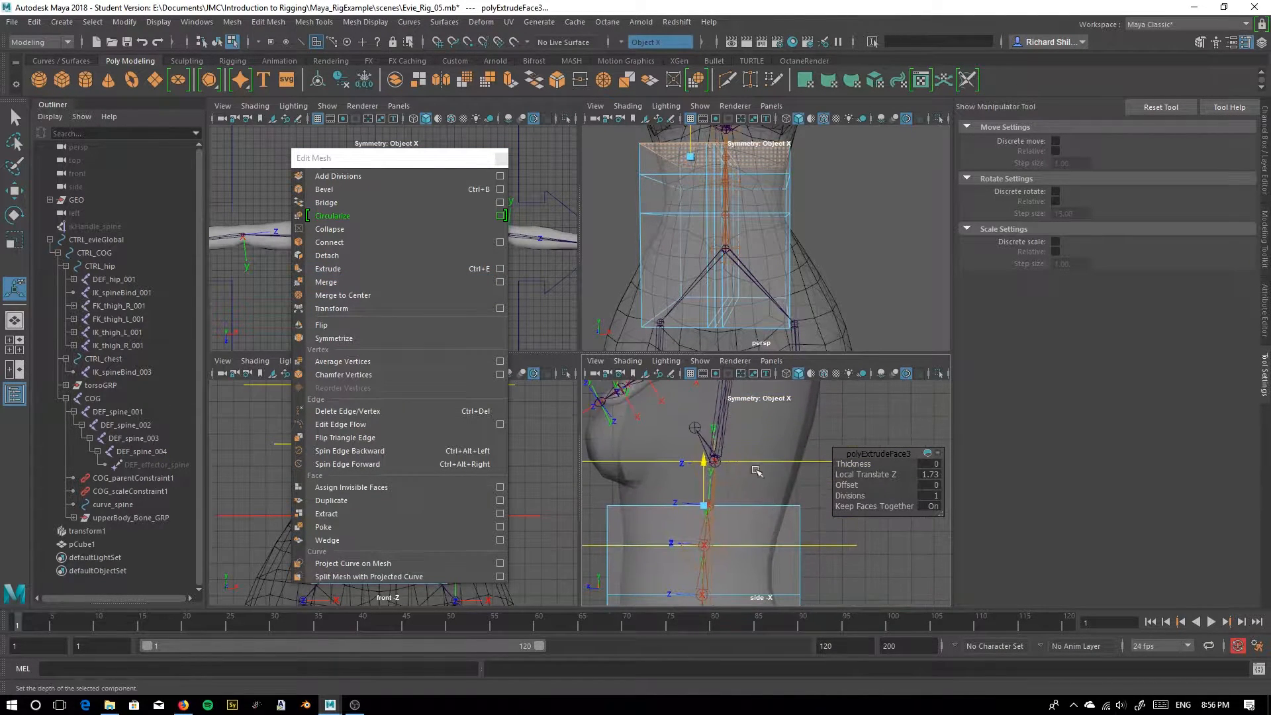
{"action": "left_click", "coordinate": [323, 271]}
{"action": "left_click_drag", "start_coordinate": [705, 469], "coordinate": [707, 424]}
{"action": "middle_click_drag", "start_coordinate": [742, 439], "coordinate": [736, 531], "text": "alt"}
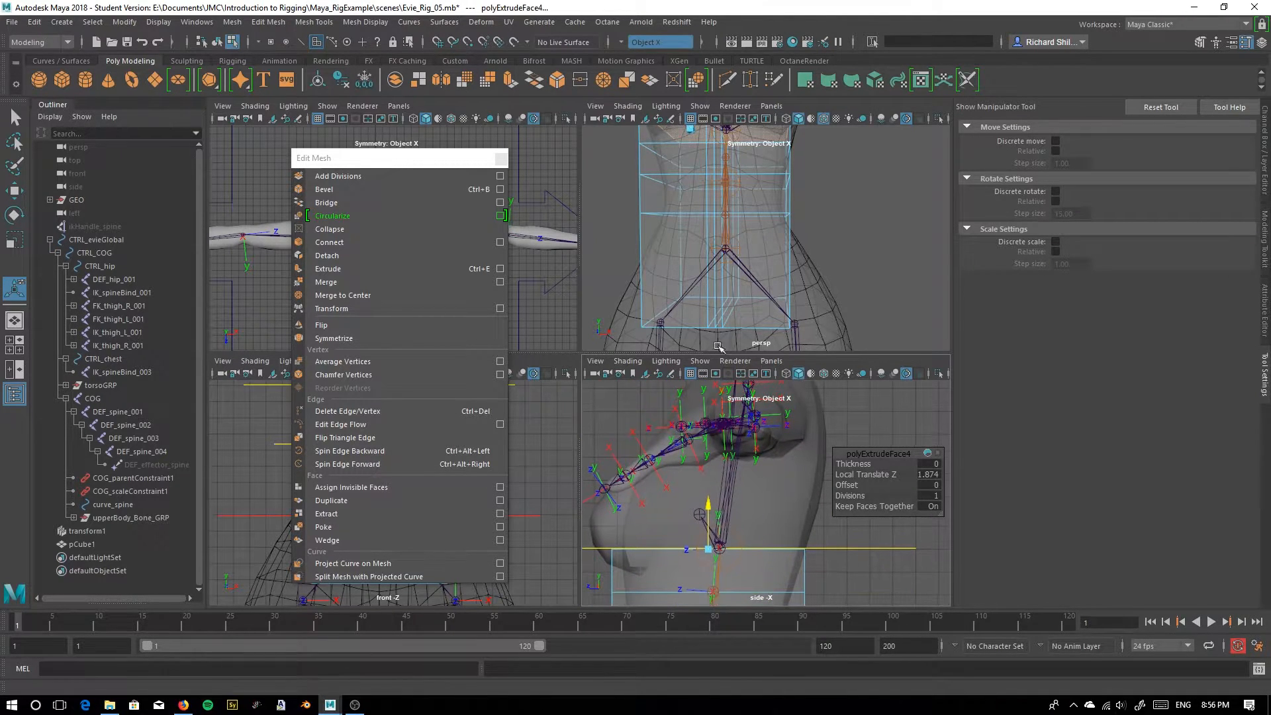
Move the Edit Mesh window off the front view and extrude the top faces up to the shoulders, about 8.75 in local Z
{"action": "left_click_drag", "start_coordinate": [357, 158], "coordinate": [788, 223]}
{"action": "middle_click_drag", "start_coordinate": [454, 442], "coordinate": [425, 588], "text": "alt"}
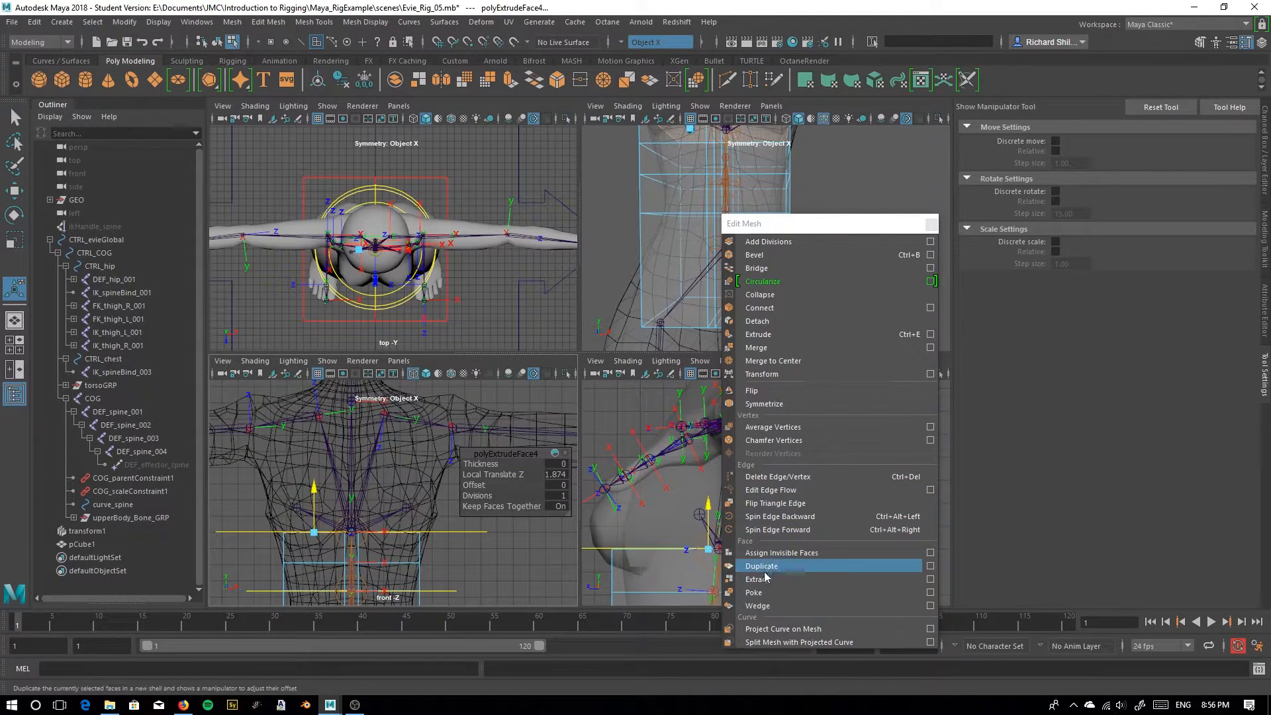
{"action": "left_click", "coordinate": [758, 335]}
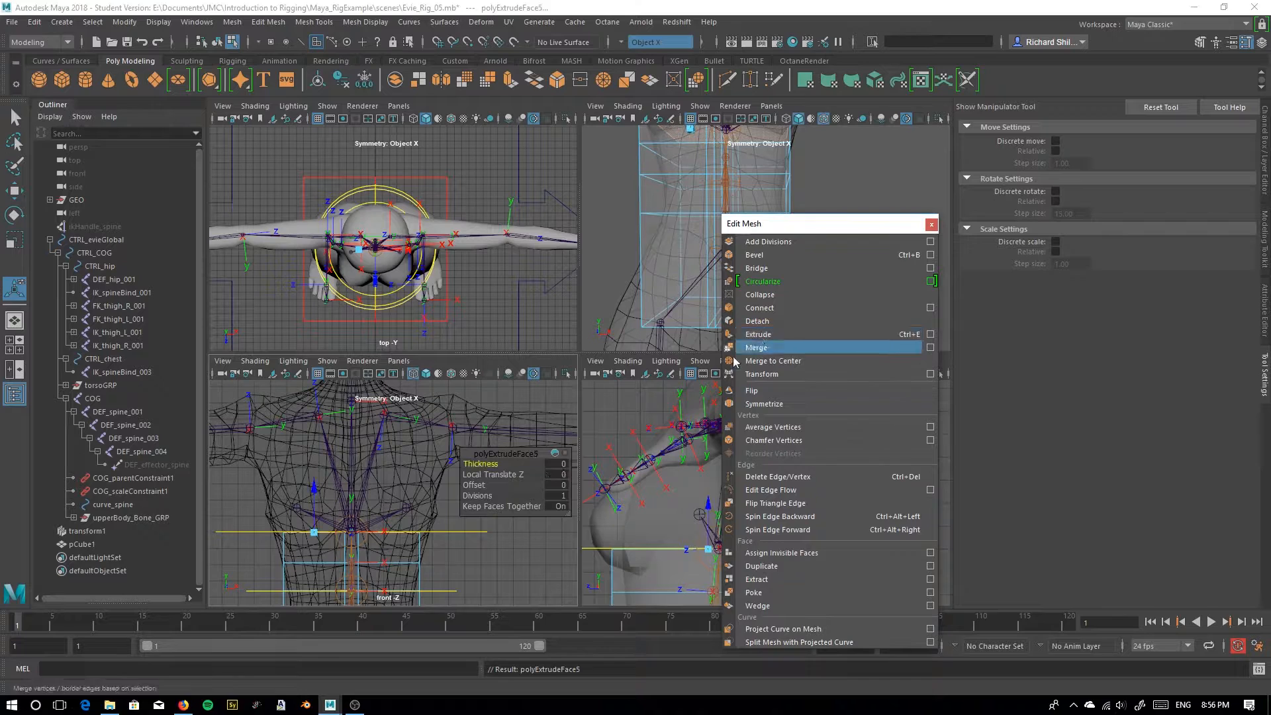
{"action": "left_click_drag", "start_coordinate": [313, 488], "coordinate": [311, 359]}
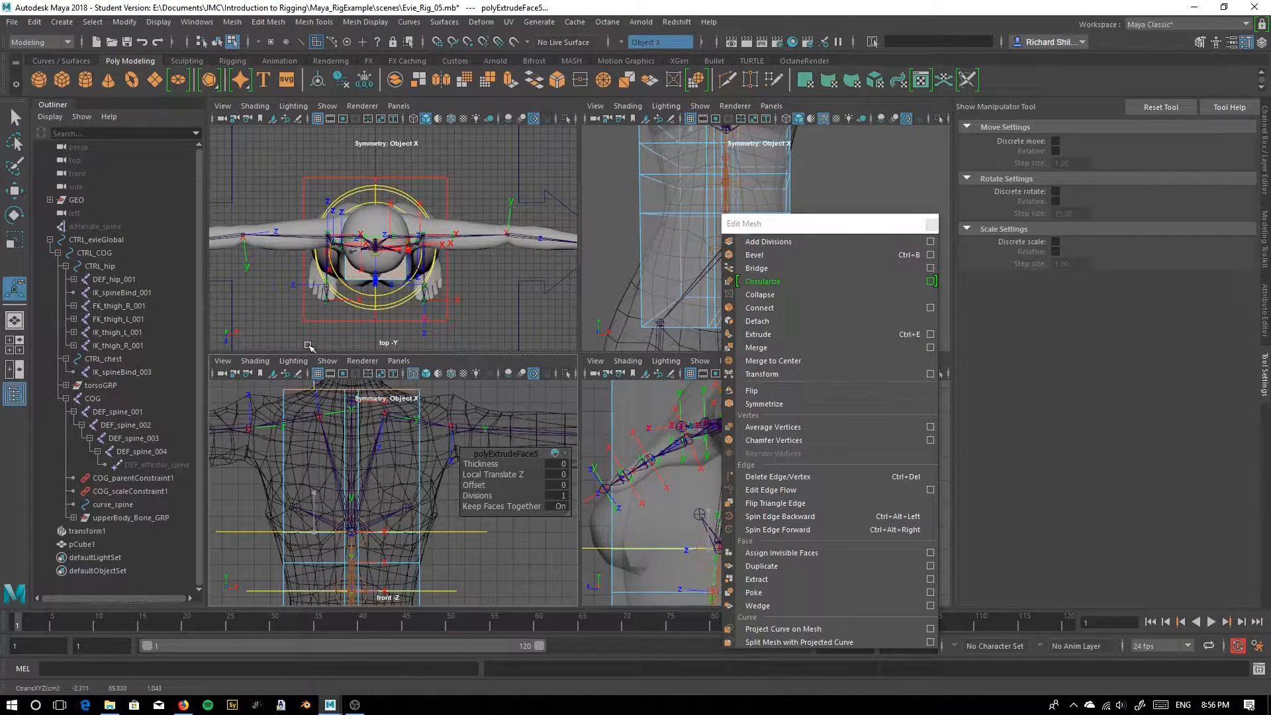
{"action": "left_click_drag", "start_coordinate": [307, 348], "coordinate": [307, 347]}
{"action": "mouse_move", "coordinate": [395, 473]}
{"action": "middle_mouse_down", "text": "alt"}
{"action": "mouse_move", "coordinate": [408, 577]}
{"action": "mouse_move", "coordinate": [384, 510]}
{"action": "middle_mouse_up", "text": "alt"}
{"action": "scroll", "coordinate": [326, 532], "scroll_direction": "up", "scroll_amount": 2}
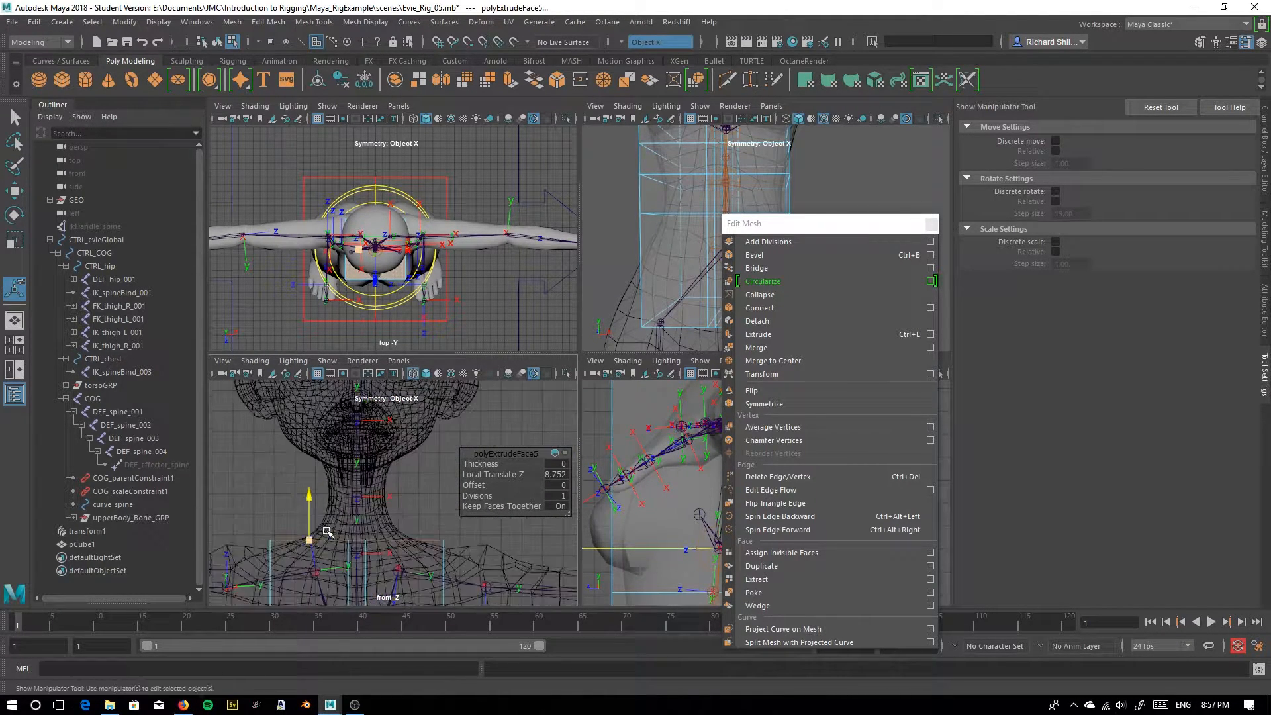
Extrude the top faces in further sections up through the neck and head of the character
{"action": "left_click_drag", "start_coordinate": [287, 515], "coordinate": [296, 360]}
{"action": "left_click", "coordinate": [760, 336]}
{"action": "left_click", "coordinate": [759, 335]}
{"action": "scroll", "coordinate": [457, 419], "scroll_direction": "down", "scroll_amount": 2}
{"action": "middle_click_drag", "start_coordinate": [459, 419], "coordinate": [454, 557], "text": "alt"}
{"action": "left_click", "coordinate": [754, 335]}
{"action": "left_click_drag", "start_coordinate": [312, 523], "coordinate": [308, 353]}
Select the proxy's bottom hip faces on both sides and extrude them downward about 4.35 in local Z
{"action": "middle_click_drag", "start_coordinate": [380, 545], "coordinate": [332, 381], "text": "alt"}
{"action": "middle_click_drag", "start_coordinate": [415, 585], "coordinate": [373, 514], "text": "alt"}
{"action": "middle_click_drag", "start_coordinate": [392, 566], "coordinate": [417, 300], "text": "alt"}
{"action": "middle_click_drag", "start_coordinate": [669, 305], "coordinate": [692, 239], "text": "alt"}
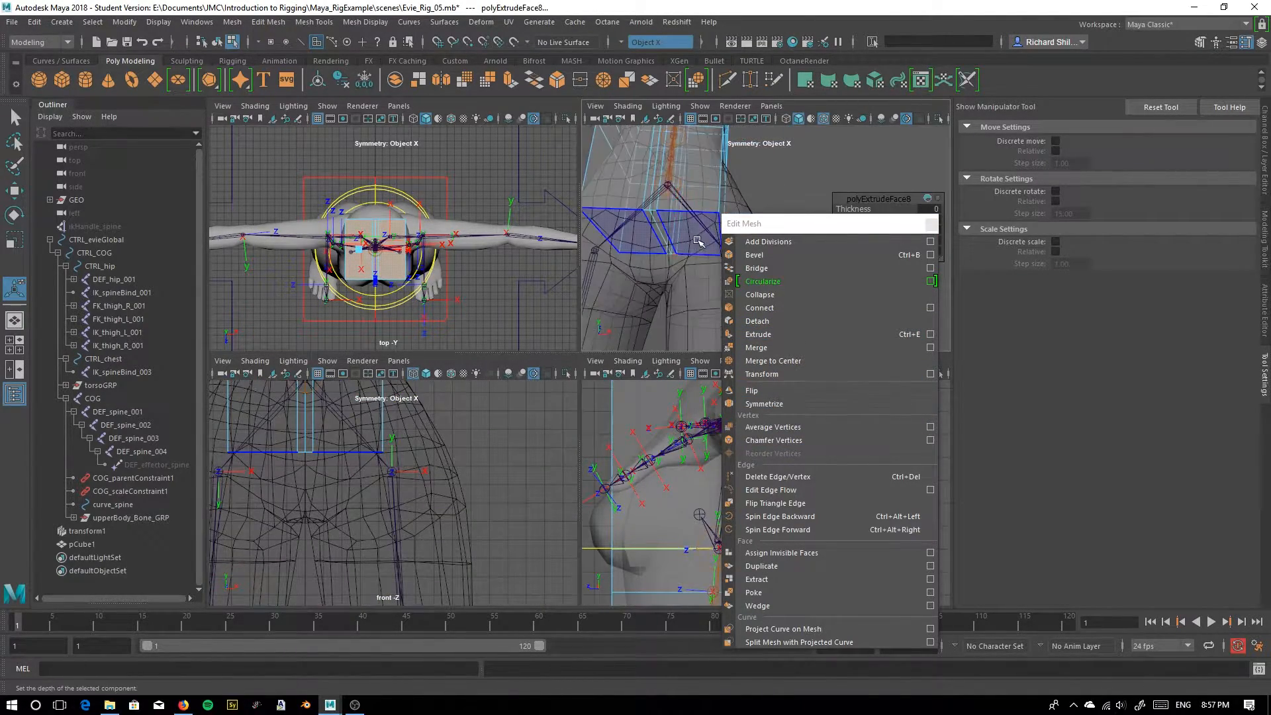
{"action": "left_click", "coordinate": [697, 241]}
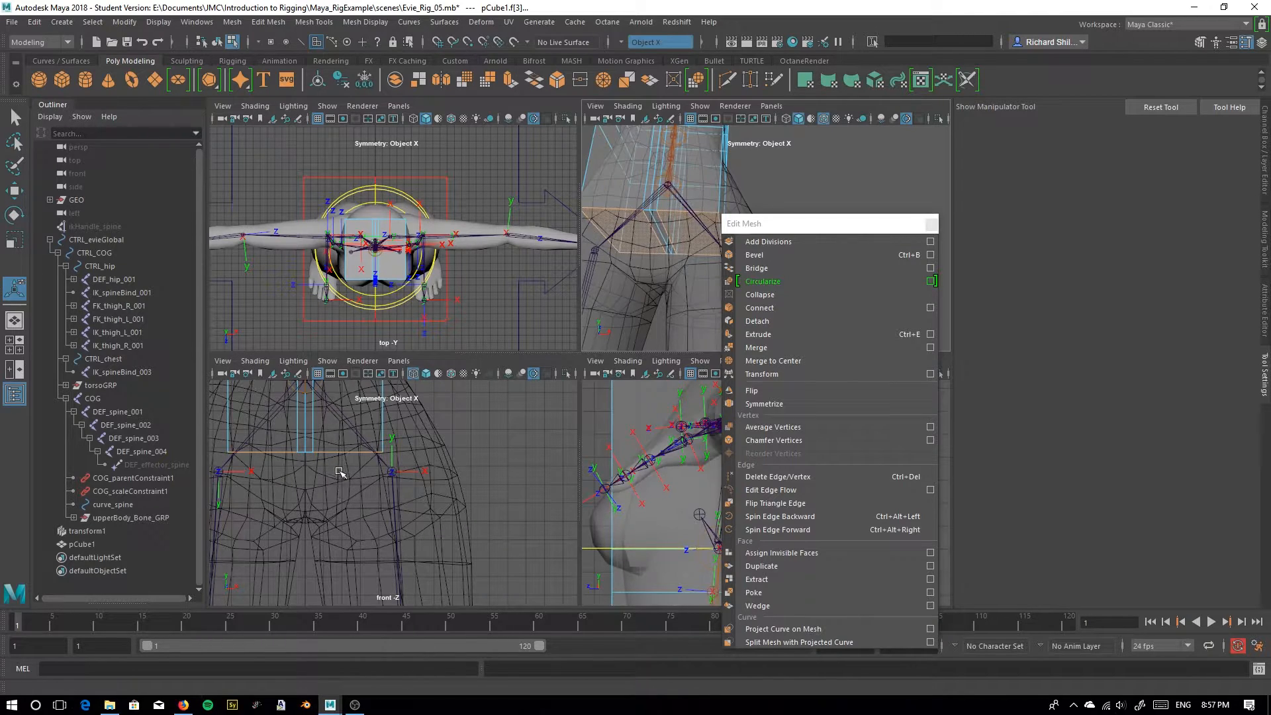
{"action": "middle_click_drag", "start_coordinate": [324, 530], "coordinate": [343, 490], "text": "alt"}
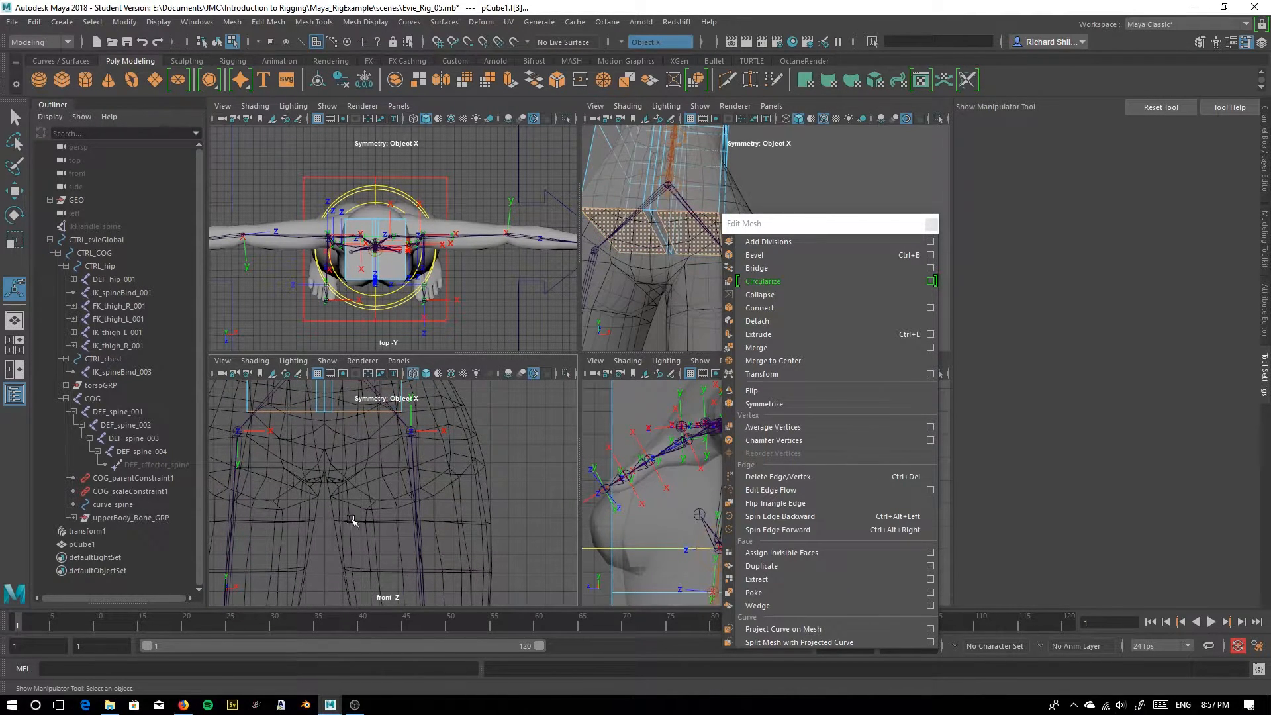
{"action": "scroll", "coordinate": [368, 479], "scroll_direction": "down", "scroll_amount": 2}
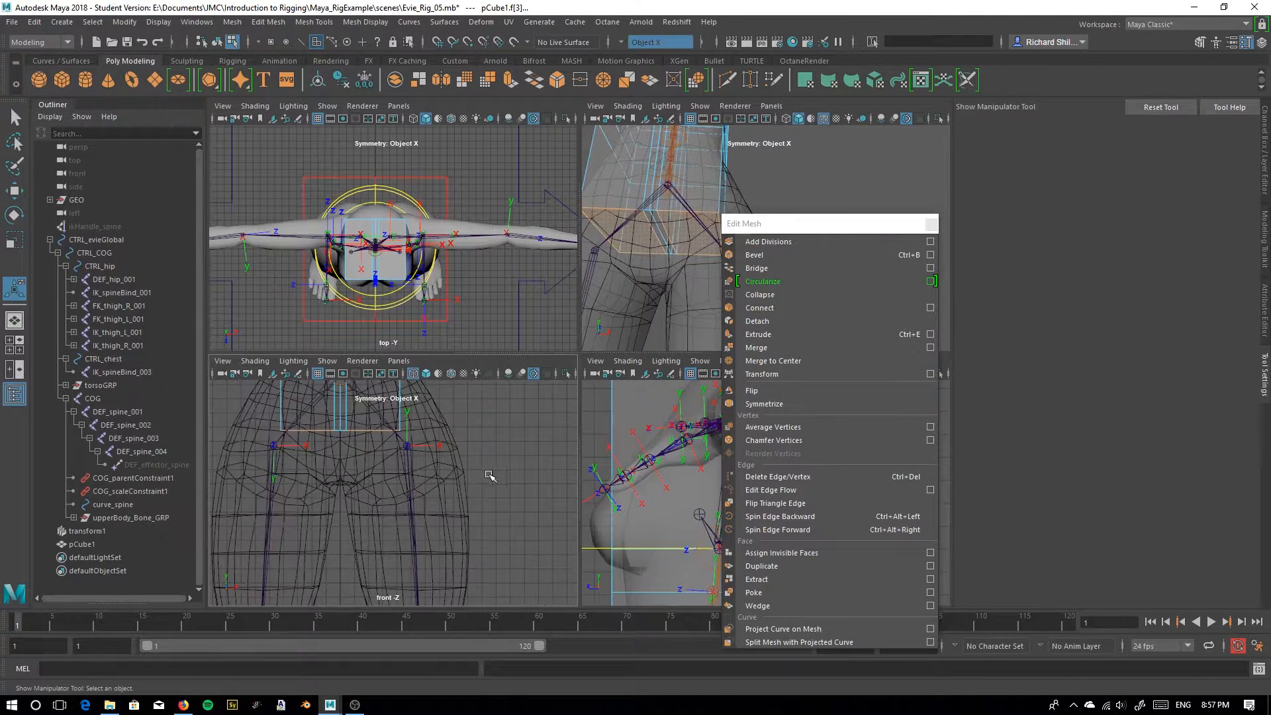
{"action": "left_click", "coordinate": [758, 334]}
{"action": "middle_click_drag", "start_coordinate": [327, 407], "coordinate": [327, 469]}
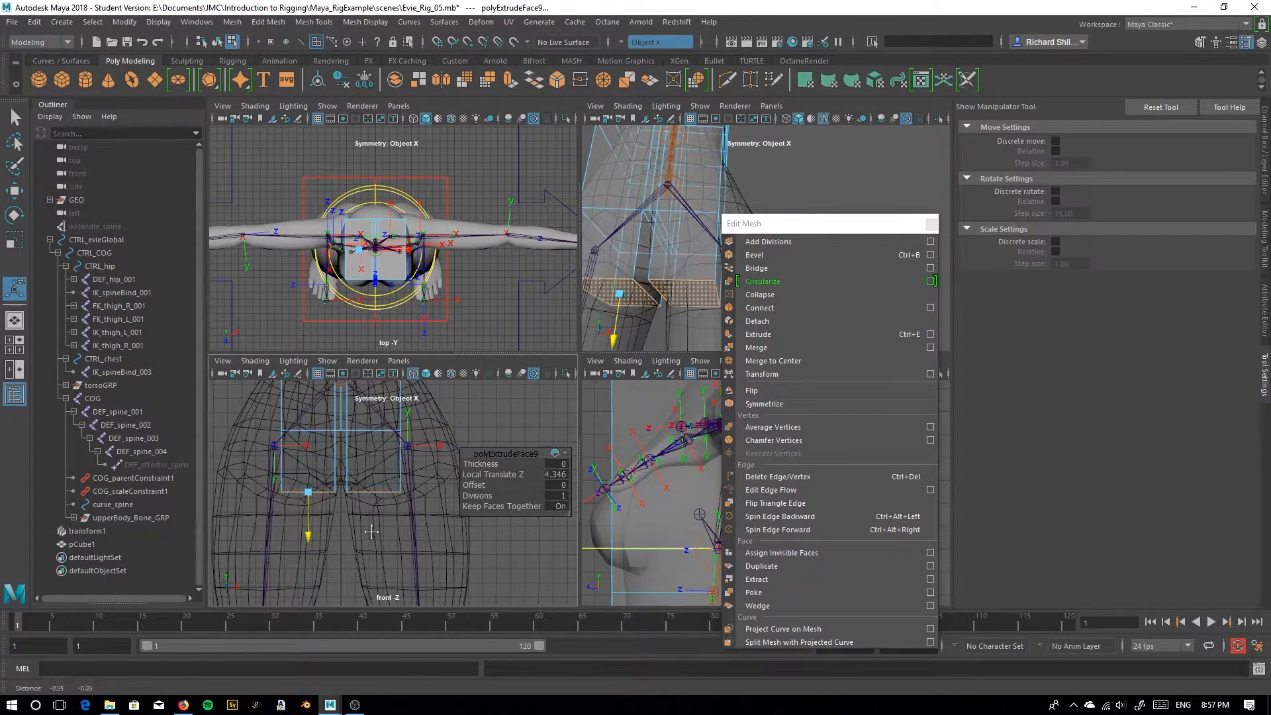
{"action": "middle_click_drag", "start_coordinate": [343, 520], "coordinate": [399, 472], "text": "alt"}
{"action": "middle_click_drag", "start_coordinate": [629, 322], "coordinate": [652, 305], "text": "alt"}
Move the extruded leg faces down to the knees and outward in line with the leg joints
{"action": "left_click", "coordinate": [15, 191]}
{"action": "left_click_drag", "start_coordinate": [465, 390], "coordinate": [465, 461]}
{"action": "middle_click_drag", "start_coordinate": [477, 516], "coordinate": [384, 375], "text": "alt"}
{"action": "left_click_drag", "start_coordinate": [374, 391], "coordinate": [373, 457]}
{"action": "left_click_drag", "start_coordinate": [439, 523], "coordinate": [453, 522]}
{"action": "scroll", "coordinate": [452, 522], "scroll_direction": "down", "scroll_amount": 3}
{"action": "middle_click_drag", "start_coordinate": [440, 596], "coordinate": [457, 511], "text": "alt"}
Extrude the knee faces down to the ankles and shift them sideways in line with the leg joints
{"action": "left_click", "coordinate": [759, 334]}
{"action": "left_click_drag", "start_coordinate": [306, 500], "coordinate": [307, 596]}
{"action": "scroll", "coordinate": [306, 583], "scroll_direction": "up", "scroll_amount": 1}
{"action": "middle_click_drag", "start_coordinate": [306, 592], "coordinate": [361, 480], "text": "alt"}
{"action": "left_click_drag", "start_coordinate": [344, 530], "coordinate": [345, 595]}
{"action": "key", "text": "w"}
{"action": "left_click_drag", "start_coordinate": [531, 548], "coordinate": [536, 546]}
Move the Edit Mesh window clear and extrude the ankle faces down to the soles, about 4.76 in local Z
{"action": "left_click_drag", "start_coordinate": [795, 224], "coordinate": [247, 209]}
{"action": "middle_click_drag", "start_coordinate": [728, 563], "coordinate": [739, 440], "text": "alt"}
{"action": "middle_click_drag", "start_coordinate": [758, 592], "coordinate": [766, 465], "text": "alt"}
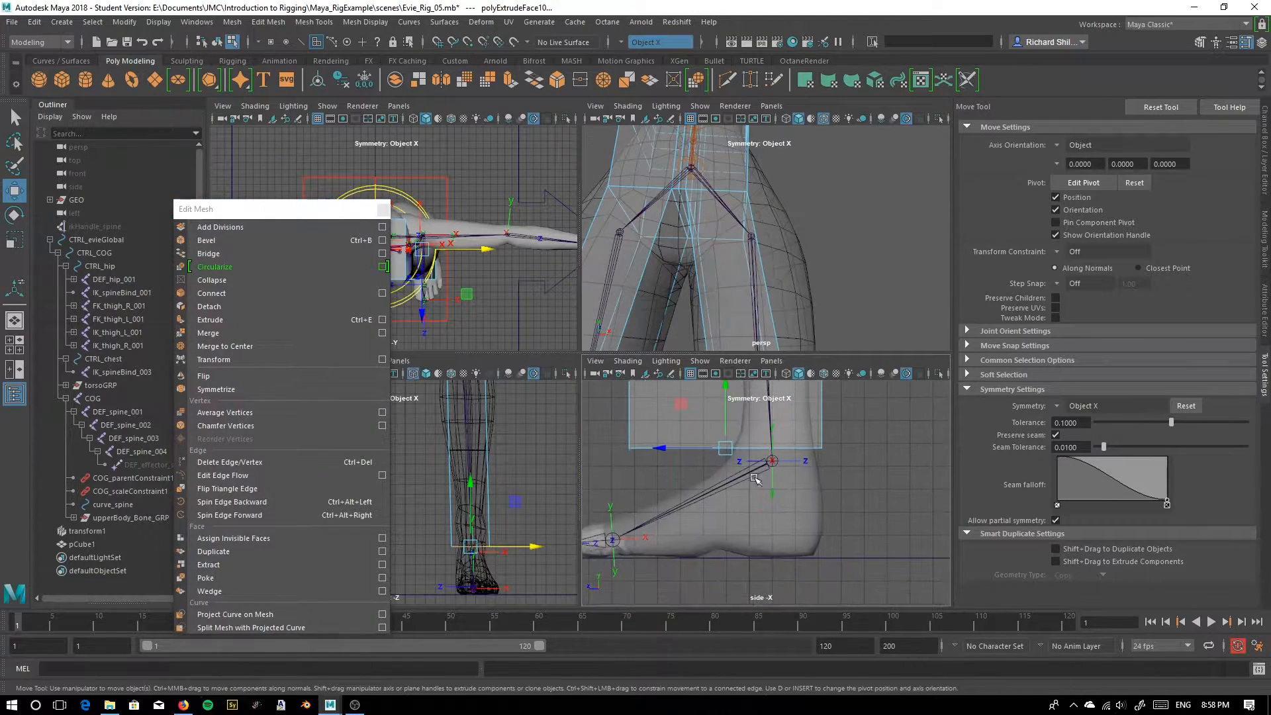
{"action": "left_click", "coordinate": [220, 321]}
{"action": "left_click_drag", "start_coordinate": [726, 489], "coordinate": [740, 597]}
{"action": "middle_click_drag", "start_coordinate": [742, 596], "coordinate": [800, 564], "text": "alt"}
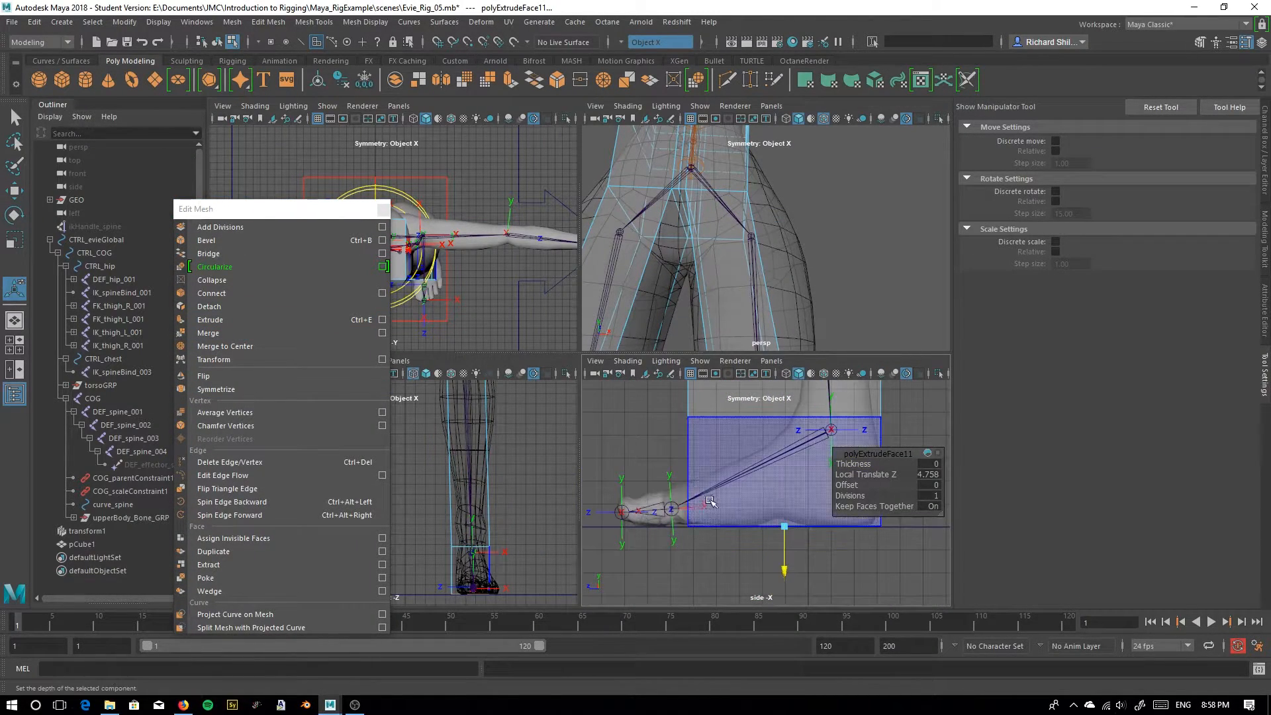
Extrude the front faces of both foot blocks forward twice, to the ball and toe joints, the second about 2.51 in local Z
{"action": "middle_click_drag", "start_coordinate": [710, 505], "coordinate": [665, 603], "text": "alt"}
{"action": "key", "text": "w"}
{"action": "key", "text": "f"}
{"action": "left_click_drag", "start_coordinate": [702, 232], "coordinate": [604, 241], "text": "alt"}
{"action": "right_click_drag", "start_coordinate": [604, 241], "coordinate": [709, 261], "text": "alt"}
{"action": "left_click", "coordinate": [685, 250]}
{"action": "left_click_drag", "start_coordinate": [635, 244], "coordinate": [680, 241]}
{"action": "right_click_drag", "start_coordinate": [774, 196], "coordinate": [718, 205]}
{"action": "middle_click_drag", "start_coordinate": [705, 215], "coordinate": [741, 205], "text": "alt"}
{"action": "left_click", "coordinate": [233, 322]}
{"action": "left_click_drag", "start_coordinate": [663, 208], "coordinate": [632, 229]}
{"action": "middle_click_drag", "start_coordinate": [675, 574], "coordinate": [724, 492], "text": "alt"}
{"action": "left_click_drag", "start_coordinate": [650, 490], "coordinate": [576, 513]}
{"action": "left_click", "coordinate": [235, 321]}
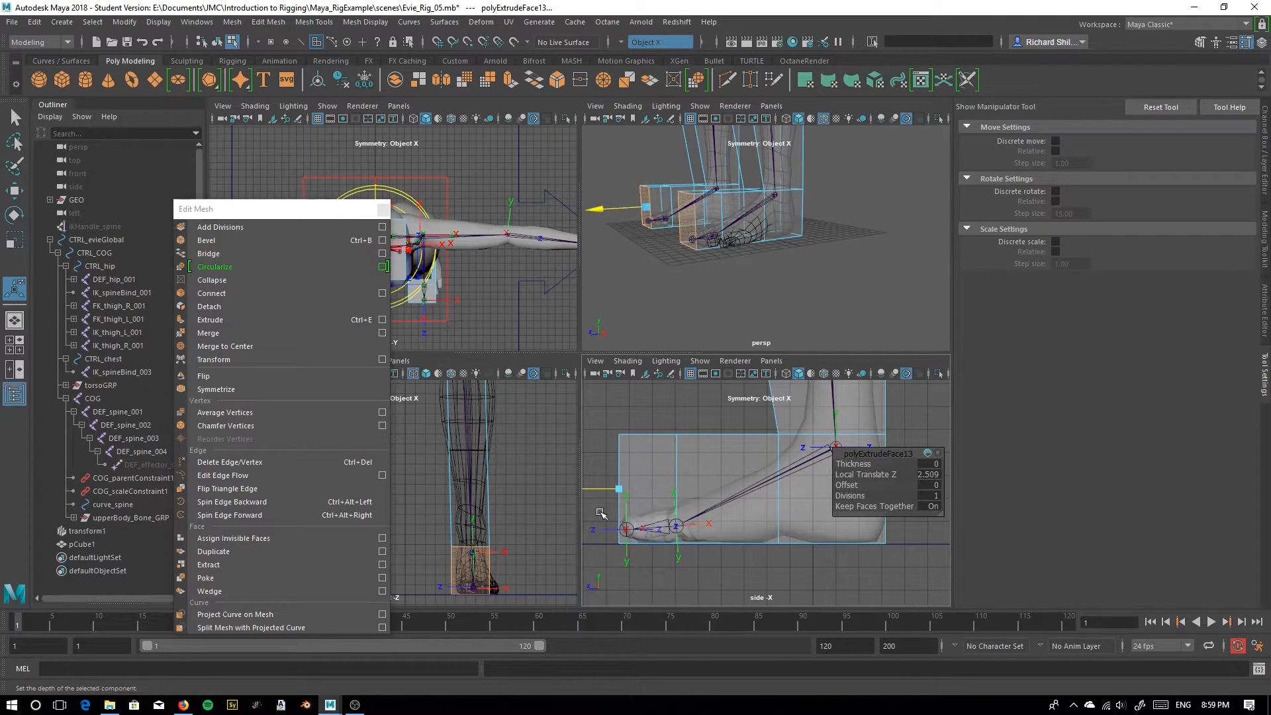
Switch the proxy mesh to edge selection around the chest block
{"action": "key", "text": "a"}
{"action": "left_click_drag", "start_coordinate": [692, 232], "coordinate": [757, 224], "text": "alt"}
{"action": "right_click_drag", "start_coordinate": [632, 239], "coordinate": [682, 251], "text": "alt"}
{"action": "left_click_drag", "start_coordinate": [682, 251], "coordinate": [711, 255], "text": "alt"}
{"action": "middle_click_drag", "start_coordinate": [710, 255], "coordinate": [738, 237], "text": "alt"}
{"action": "right_click_drag", "start_coordinate": [735, 276], "coordinate": [735, 273]}
{"action": "right_click_drag", "start_coordinate": [740, 240], "coordinate": [768, 224]}
{"action": "key", "text": "q"}
{"action": "left_click", "coordinate": [757, 255]}
{"action": "left_click_drag", "start_coordinate": [788, 227], "coordinate": [793, 289], "text": "alt"}
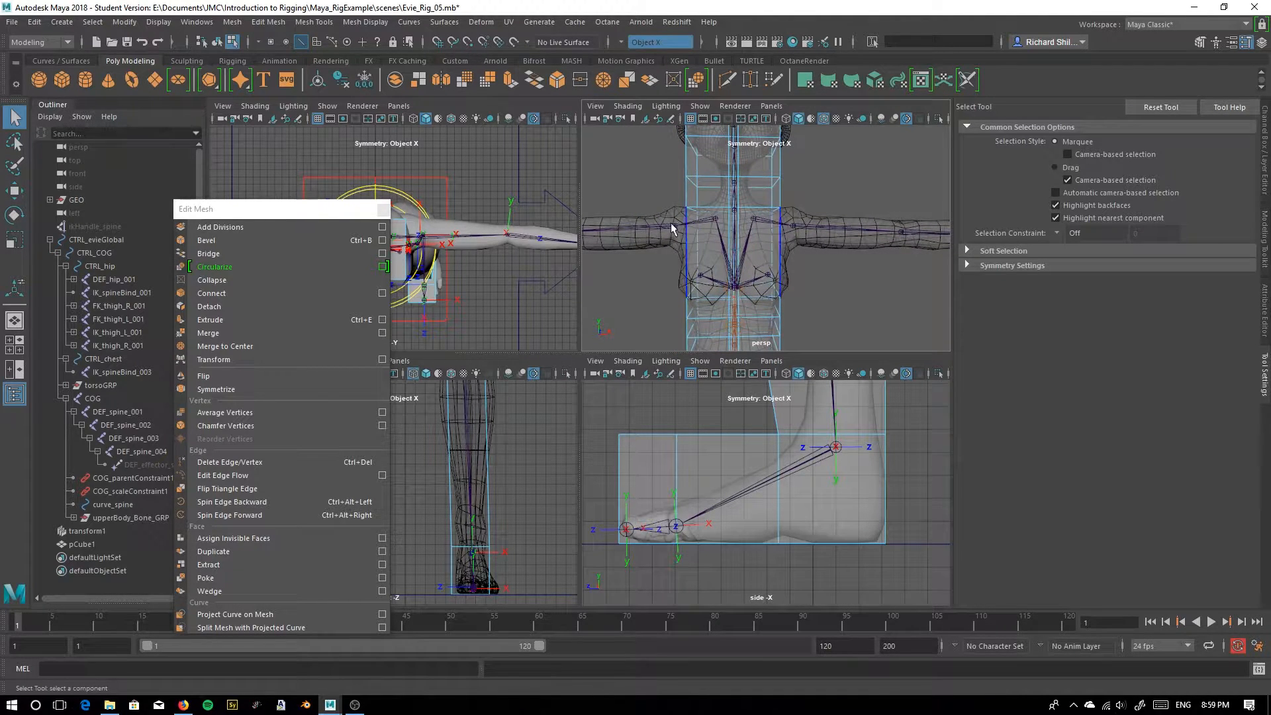
{"action": "mouse_move", "coordinate": [666, 278]}
{"action": "left_mouse_down", "text": "alt"}
{"action": "mouse_move", "coordinate": [688, 278]}
{"action": "mouse_move", "coordinate": [656, 279]}
{"action": "left_mouse_up", "text": "alt"}
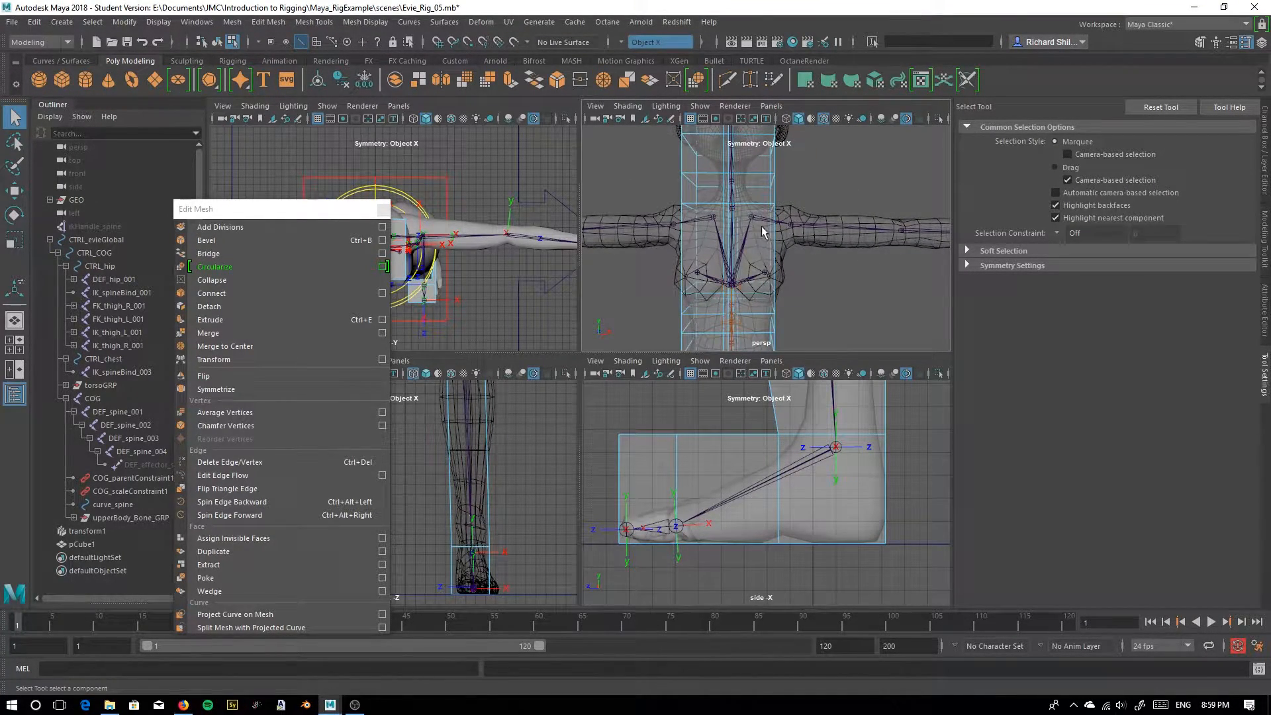
{"action": "left_click_drag", "start_coordinate": [760, 233], "coordinate": [770, 246], "text": "alt"}
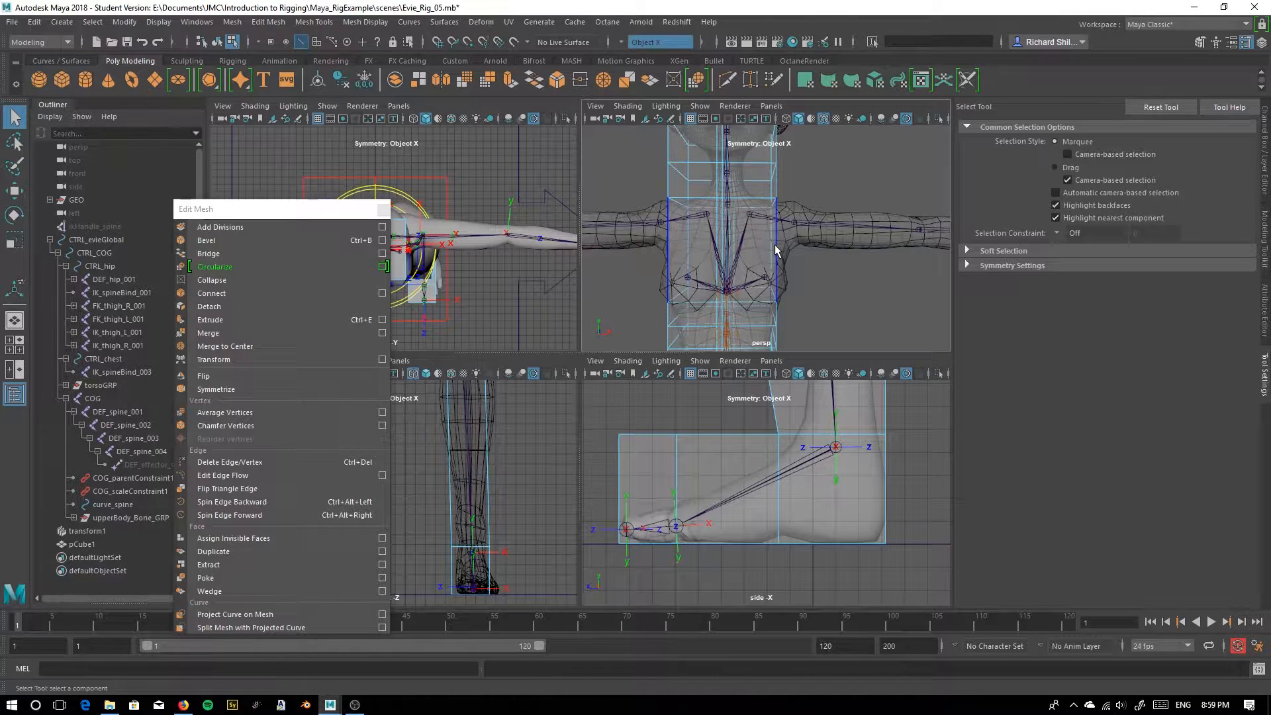
Insert an edge loop across the chest block below the shoulders, maintaining equal distance from edge
{"action": "right_click", "coordinate": [778, 247], "text": "shift"}
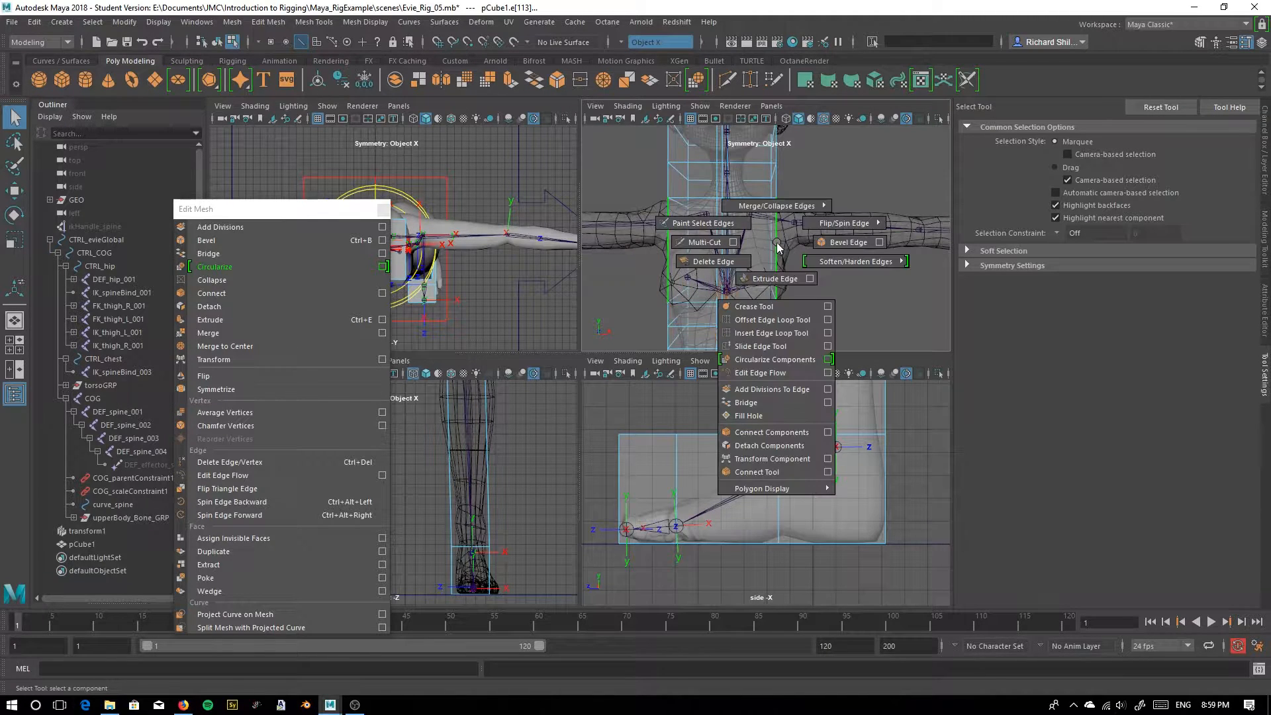
{"action": "left_click", "coordinate": [762, 337]}
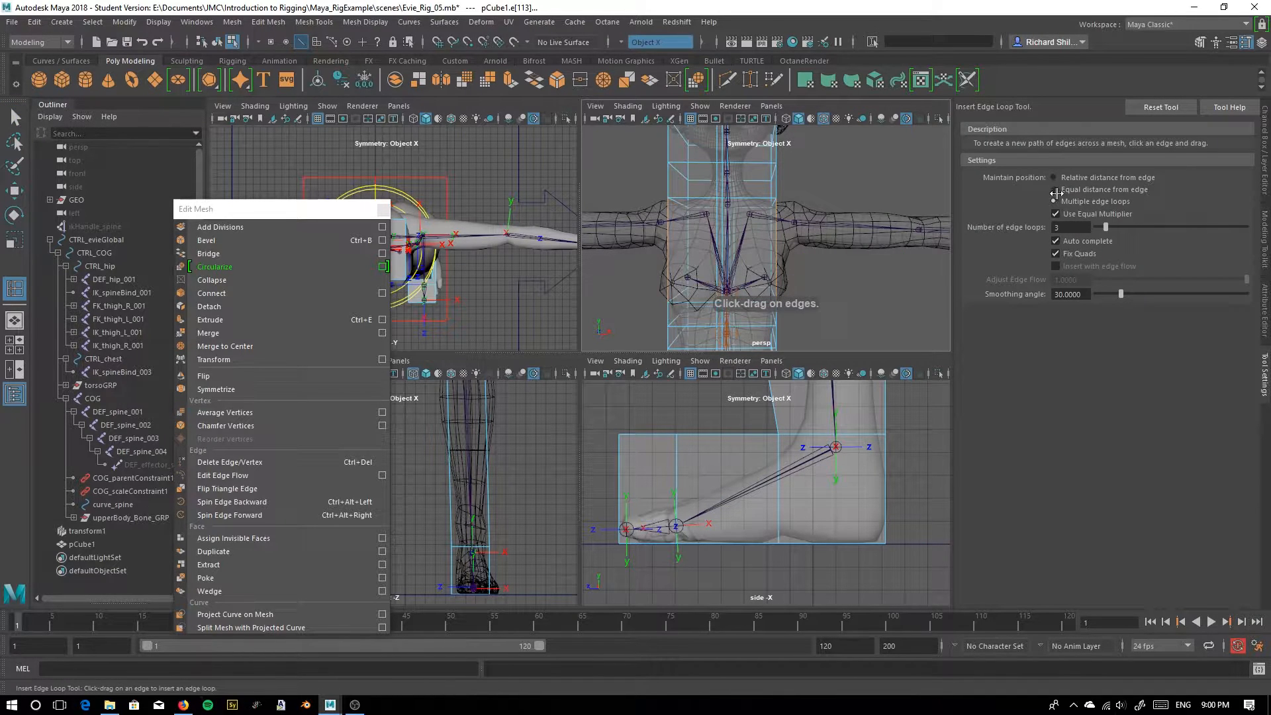
{"action": "left_click", "coordinate": [1054, 190]}
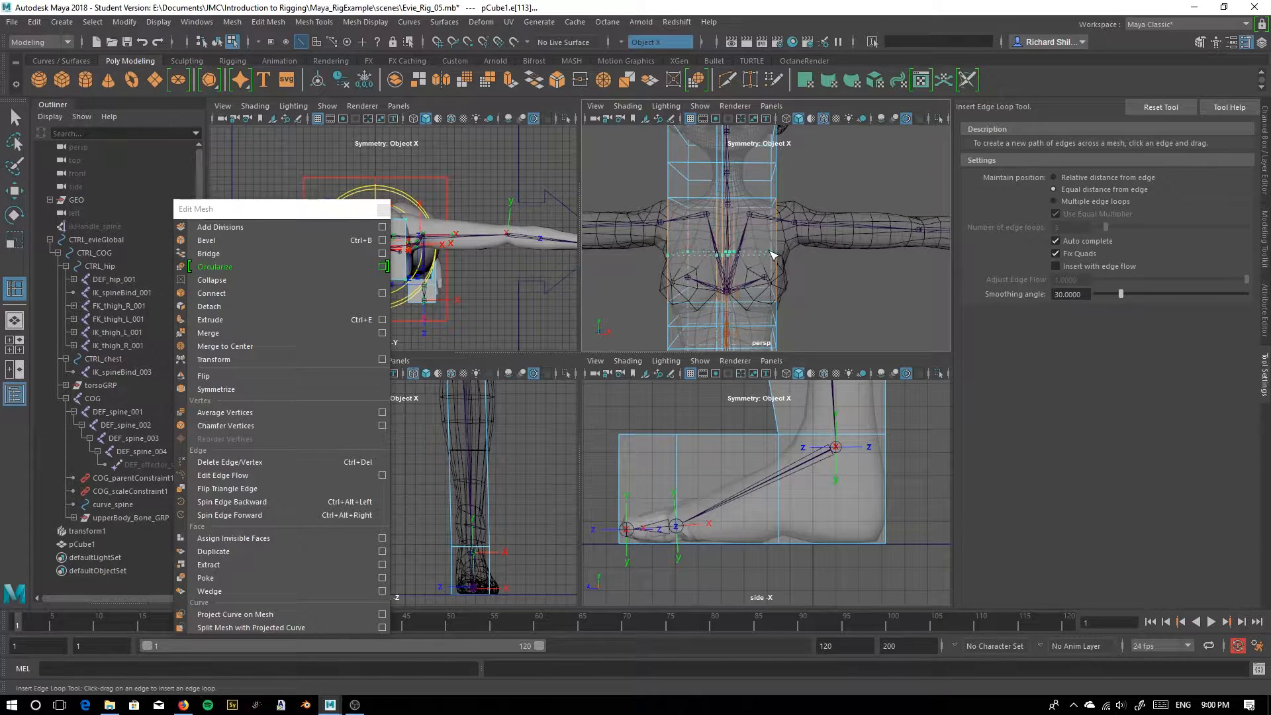
{"action": "left_click", "coordinate": [774, 249]}
{"action": "left_click_drag", "start_coordinate": [788, 270], "coordinate": [755, 249], "text": "alt"}
Select the upper side faces of the chest block and extrude them outward toward the upper arms
{"action": "key", "text": "q"}
{"action": "right_click_drag", "start_coordinate": [766, 239], "coordinate": [763, 273]}
{"action": "left_click", "coordinate": [743, 233]}
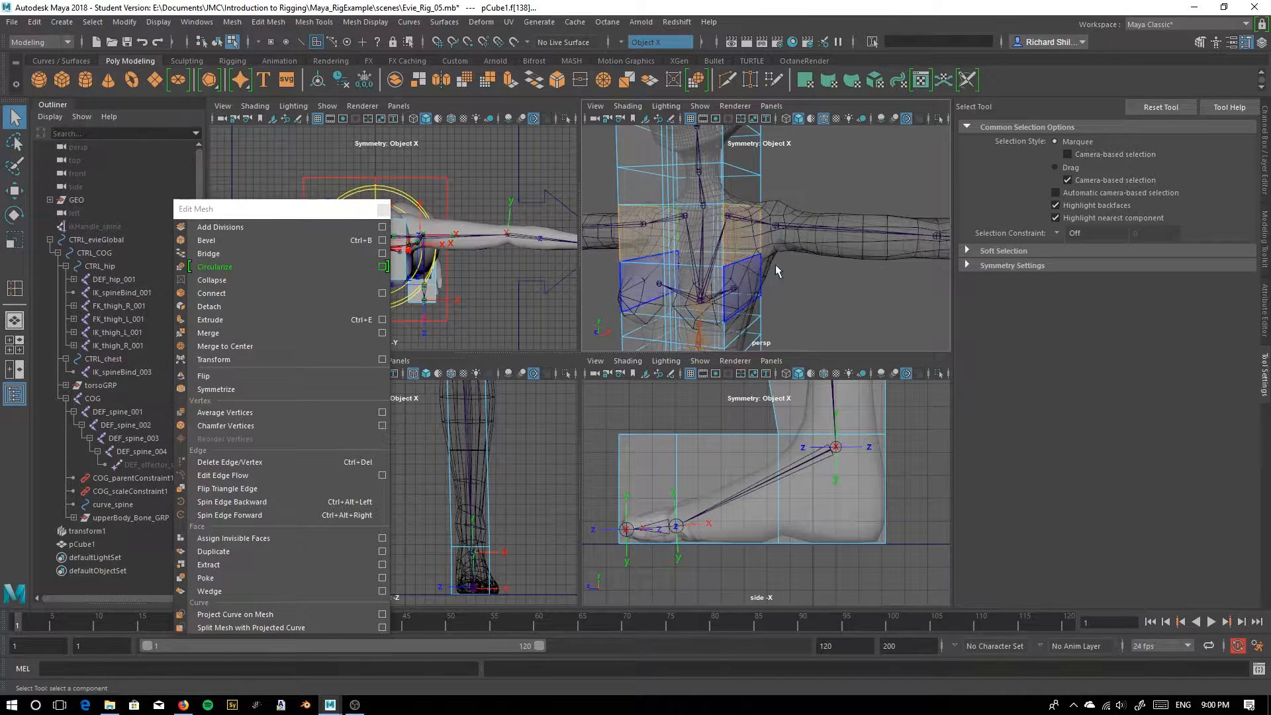
{"action": "left_click_drag", "start_coordinate": [740, 266], "coordinate": [783, 255], "text": "alt"}
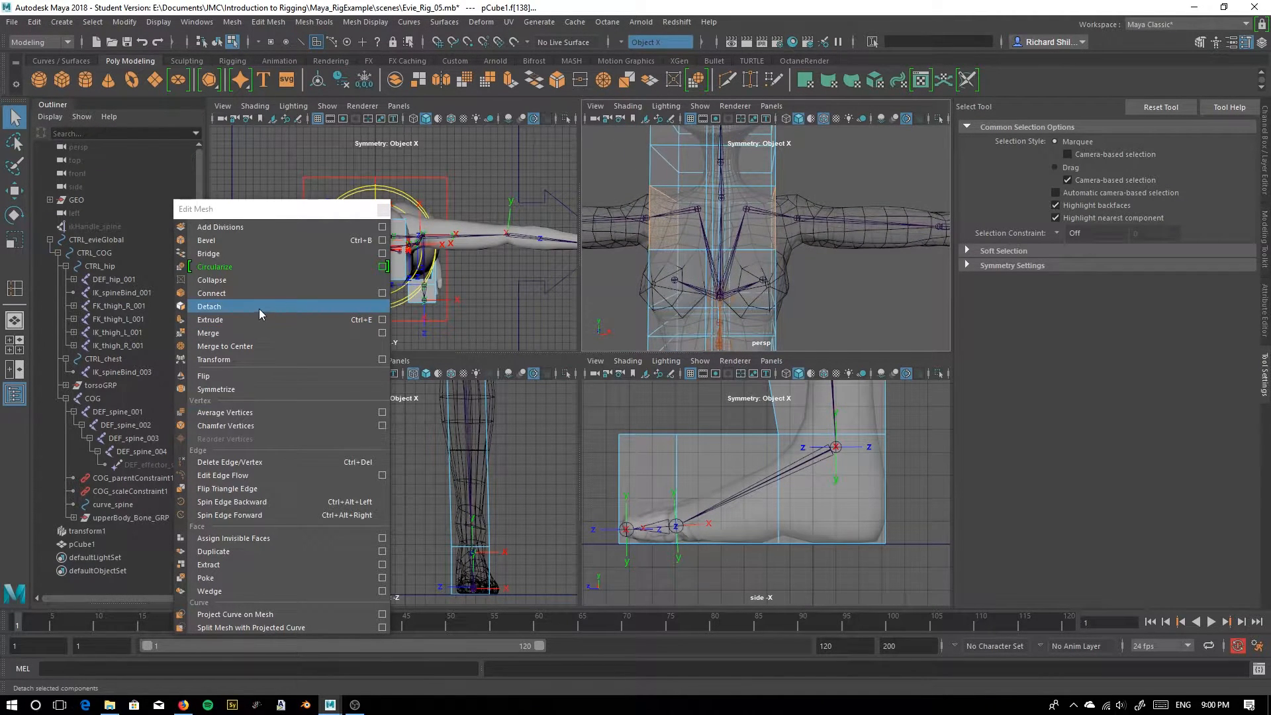
{"action": "left_click", "coordinate": [233, 321]}
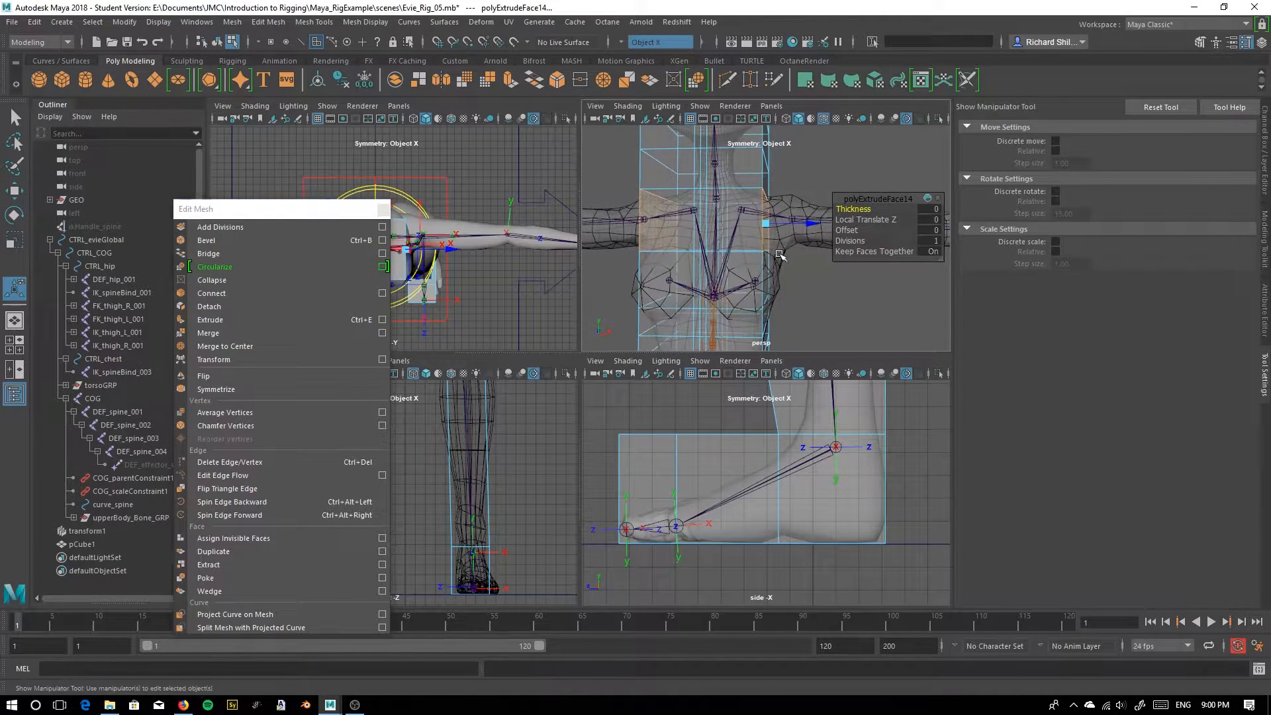
{"action": "left_click_drag", "start_coordinate": [810, 224], "coordinate": [849, 224]}
{"action": "left_click_drag", "start_coordinate": [735, 240], "coordinate": [758, 221], "text": "alt"}
Move the lower outer edges of both shoulder extrusions upward toward the arm joints
{"action": "right_click_drag", "start_coordinate": [759, 219], "coordinate": [753, 254]}
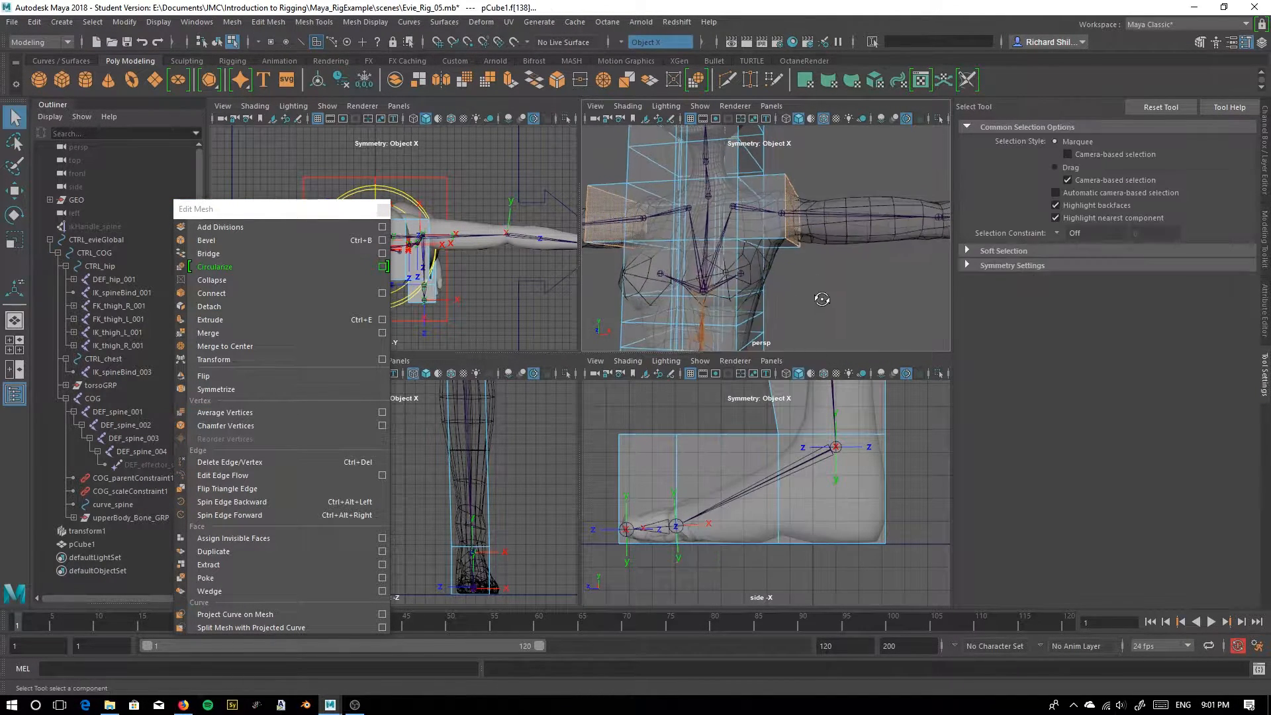
{"action": "left_click_drag", "start_coordinate": [820, 297], "coordinate": [812, 235], "text": "alt"}
{"action": "left_click", "coordinate": [781, 208]}
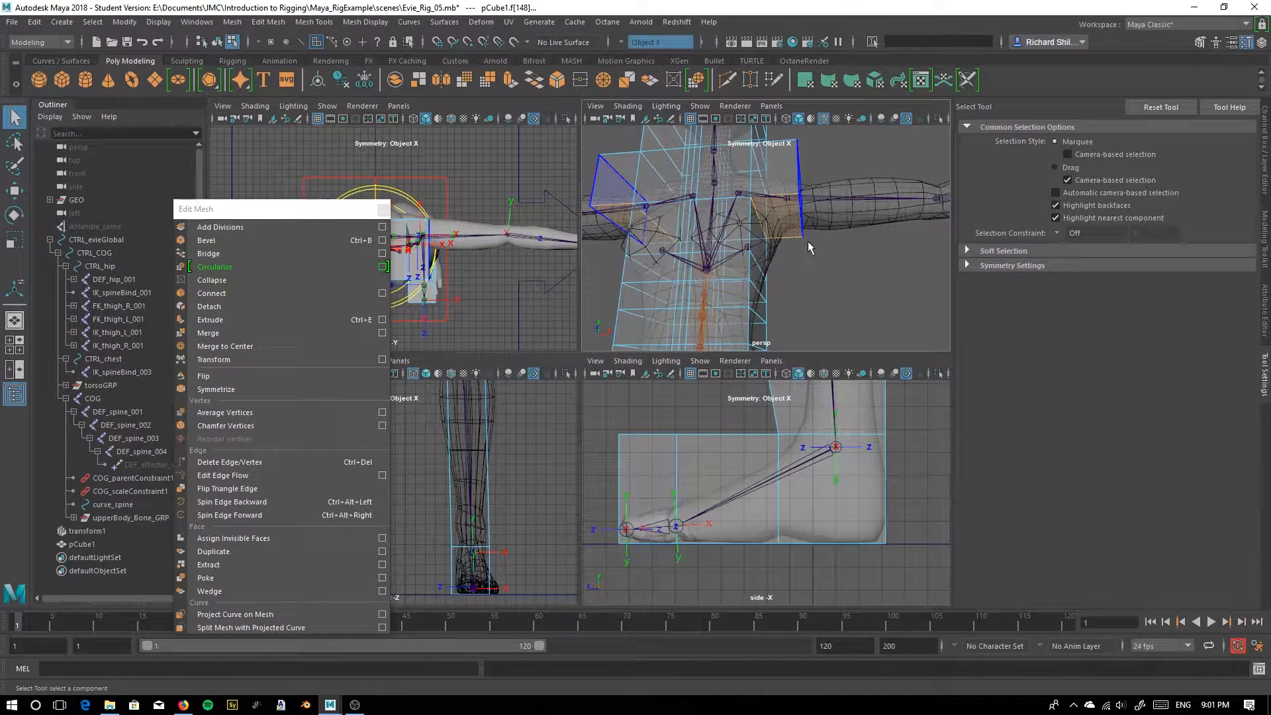
{"action": "left_click", "coordinate": [768, 294]}
{"action": "right_click_drag", "start_coordinate": [807, 211], "coordinate": [806, 175]}
{"action": "left_click_drag", "start_coordinate": [739, 260], "coordinate": [750, 282], "text": "alt"}
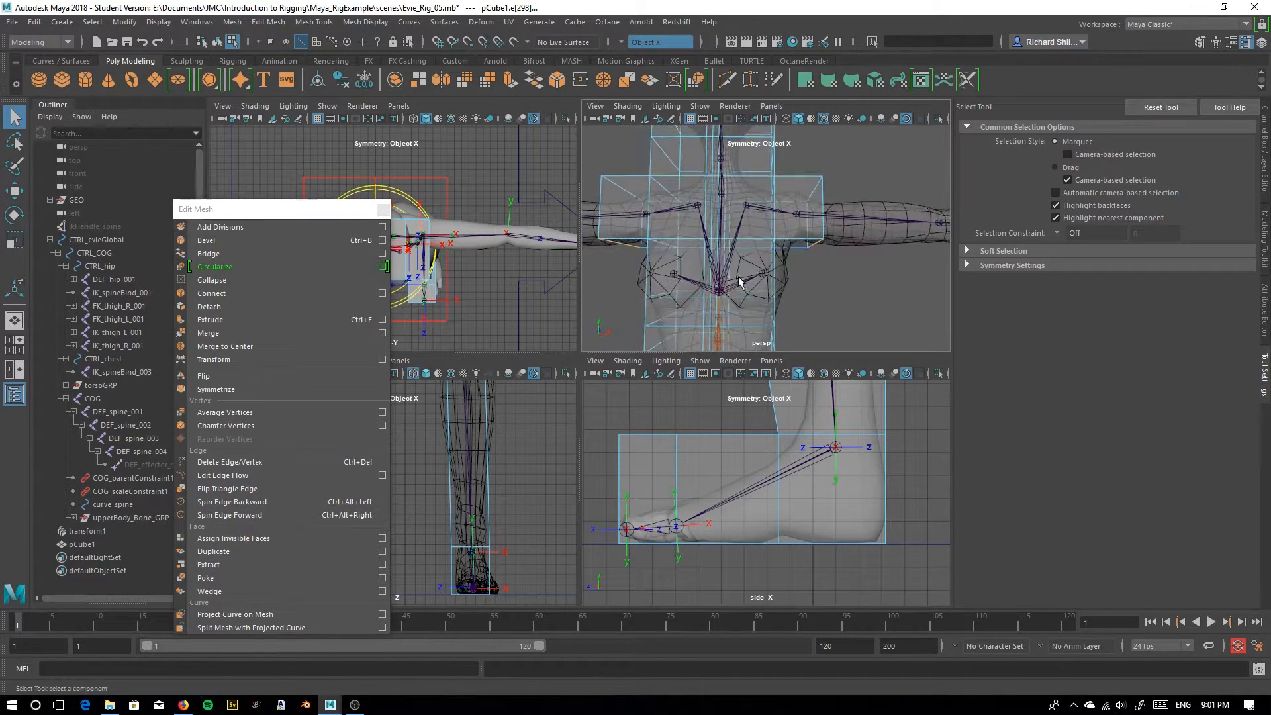
{"action": "left_click", "coordinate": [14, 190]}
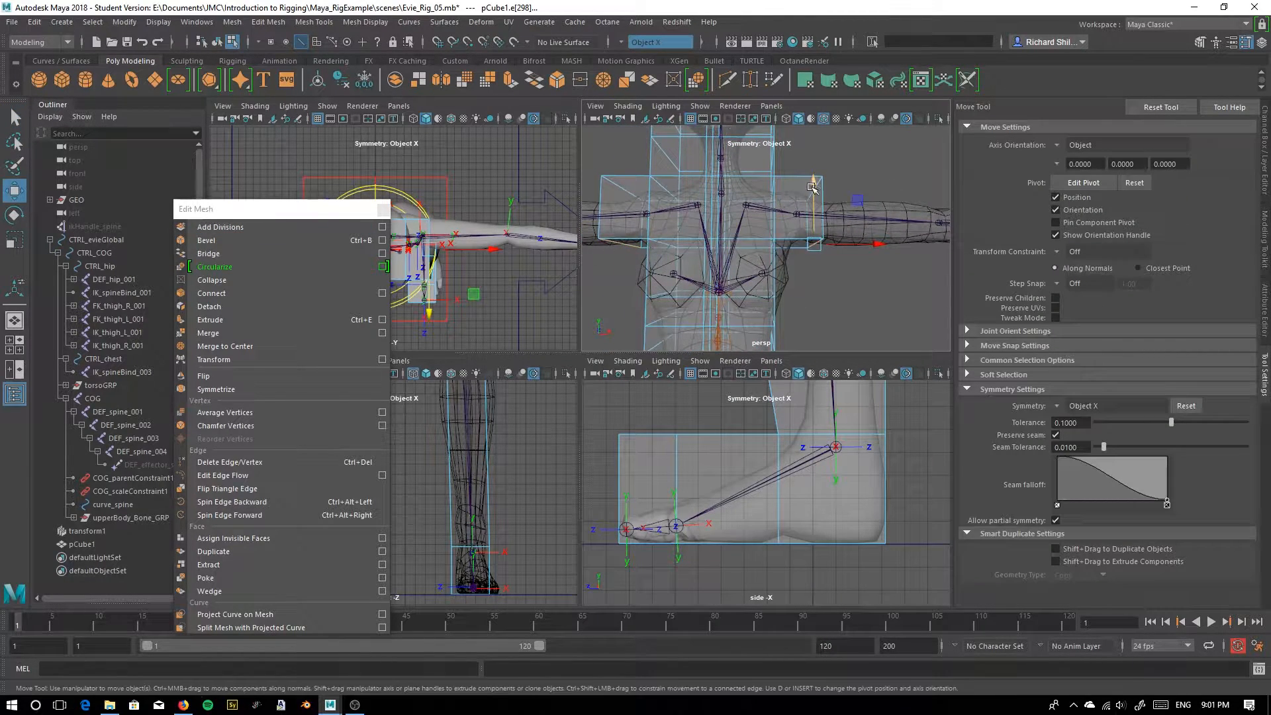
{"action": "left_click_drag", "start_coordinate": [813, 188], "coordinate": [861, 226], "text": "alt"}
{"action": "left_click_drag", "start_coordinate": [796, 163], "coordinate": [799, 150]}
{"action": "left_click_drag", "start_coordinate": [861, 213], "coordinate": [871, 210]}
Select and adjust the upper edges of both shoulder extrusions to taper them over the shoulder joints
{"action": "left_click_drag", "start_coordinate": [761, 219], "coordinate": [717, 234], "text": "alt"}
{"action": "right_click_drag", "start_coordinate": [749, 202], "coordinate": [752, 165]}
{"action": "left_click", "coordinate": [770, 215]}
{"action": "left_click_drag", "start_coordinate": [828, 216], "coordinate": [798, 243], "text": "alt"}
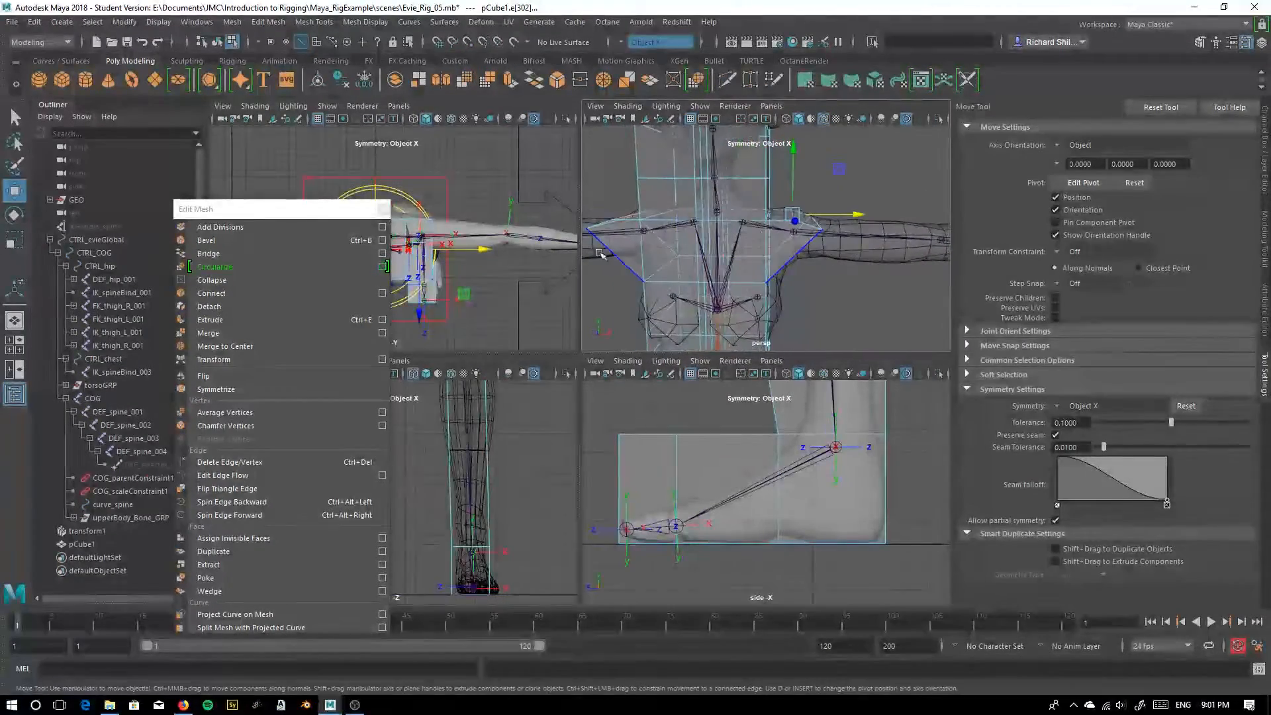
{"action": "left_click_drag", "start_coordinate": [821, 212], "coordinate": [781, 233], "text": "alt"}
{"action": "scroll", "coordinate": [748, 223], "scroll_direction": "down", "scroll_amount": 4}
{"action": "mouse_move", "coordinate": [781, 230]}
{"action": "right_mouse_down"}
{"action": "mouse_move", "coordinate": [779, 260]}
{"action": "mouse_move", "coordinate": [792, 226]}
{"action": "mouse_move", "coordinate": [768, 242]}
{"action": "right_mouse_up"}
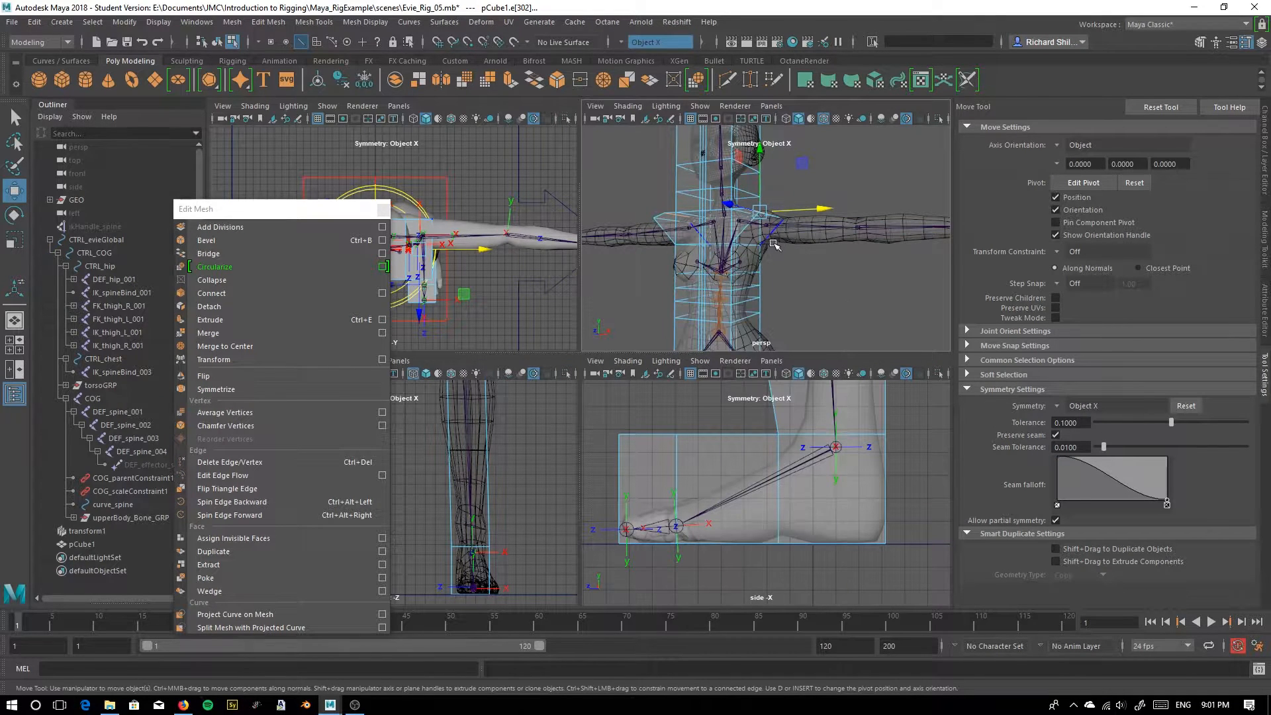
{"action": "right_click", "coordinate": [763, 241]}
{"action": "left_click", "coordinate": [763, 203]}
{"action": "scroll", "coordinate": [728, 231], "scroll_direction": "up", "scroll_amount": 4}
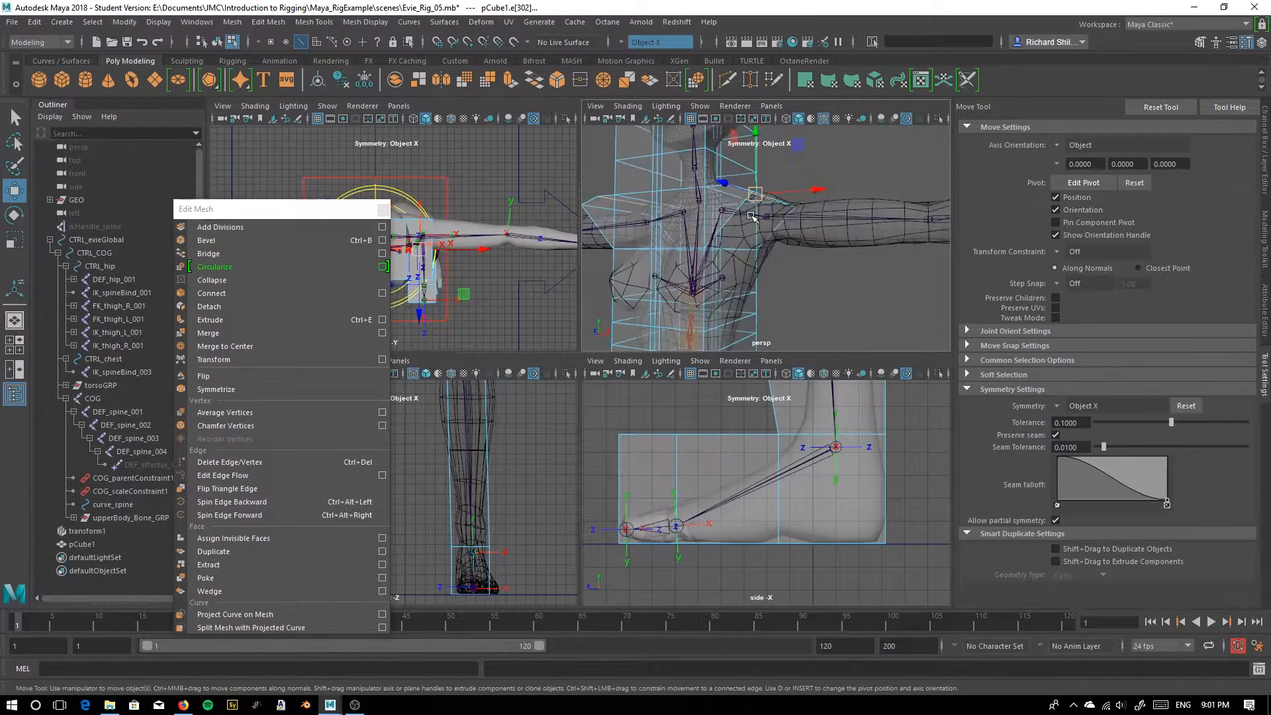
{"action": "left_click", "coordinate": [695, 258]}
{"action": "left_click_drag", "start_coordinate": [695, 258], "coordinate": [688, 251], "text": "alt"}
{"action": "mouse_move", "coordinate": [754, 257]}
{"action": "right_mouse_down"}
{"action": "mouse_move", "coordinate": [756, 220]}
{"action": "mouse_move", "coordinate": [760, 237]}
{"action": "right_mouse_up"}
{"action": "left_click", "coordinate": [787, 210]}
{"action": "left_click_drag", "start_coordinate": [760, 209], "coordinate": [710, 190], "text": "alt"}
{"action": "right_click_drag", "start_coordinate": [710, 190], "coordinate": [679, 347], "text": "shift"}
Select the outer end faces of both shoulder extrusions and extrude them outward along the upper arms toward the elbows
{"action": "right_click_drag", "start_coordinate": [719, 217], "coordinate": [715, 252]}
{"action": "left_click", "coordinate": [710, 224]}
{"action": "scroll", "coordinate": [724, 267], "scroll_direction": "down", "scroll_amount": 3}
{"action": "left_click_drag", "start_coordinate": [725, 267], "coordinate": [812, 281], "text": "alt"}
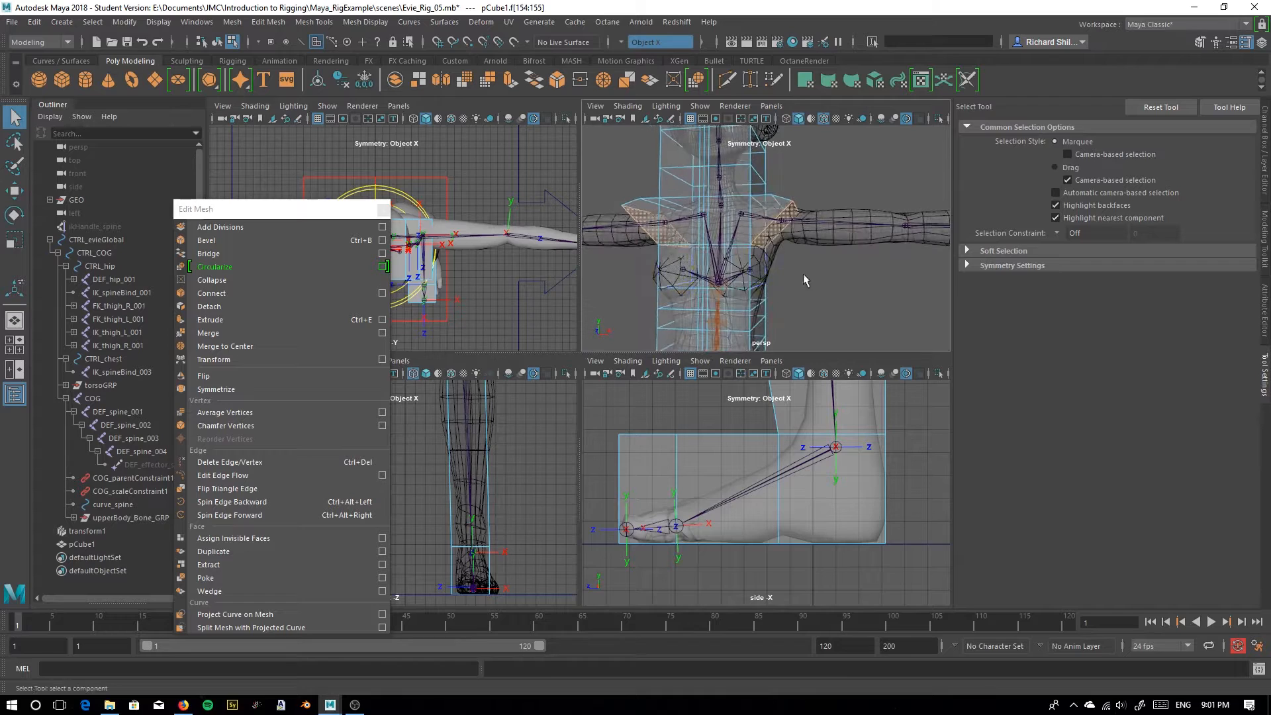
{"action": "middle_click_drag", "start_coordinate": [812, 281], "coordinate": [701, 281], "text": "alt"}
{"action": "left_click_drag", "start_coordinate": [701, 281], "coordinate": [551, 256], "text": "alt"}
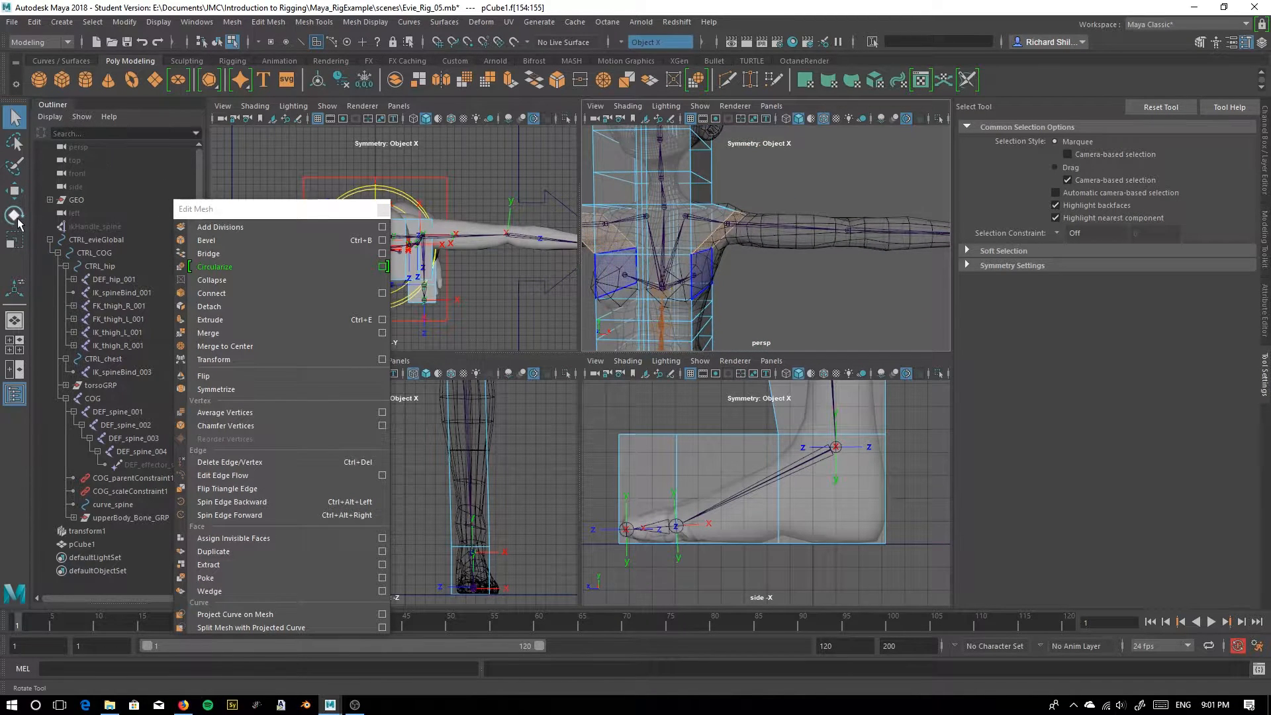
{"action": "left_click", "coordinate": [225, 319]}
{"action": "left_click", "coordinate": [13, 191]}
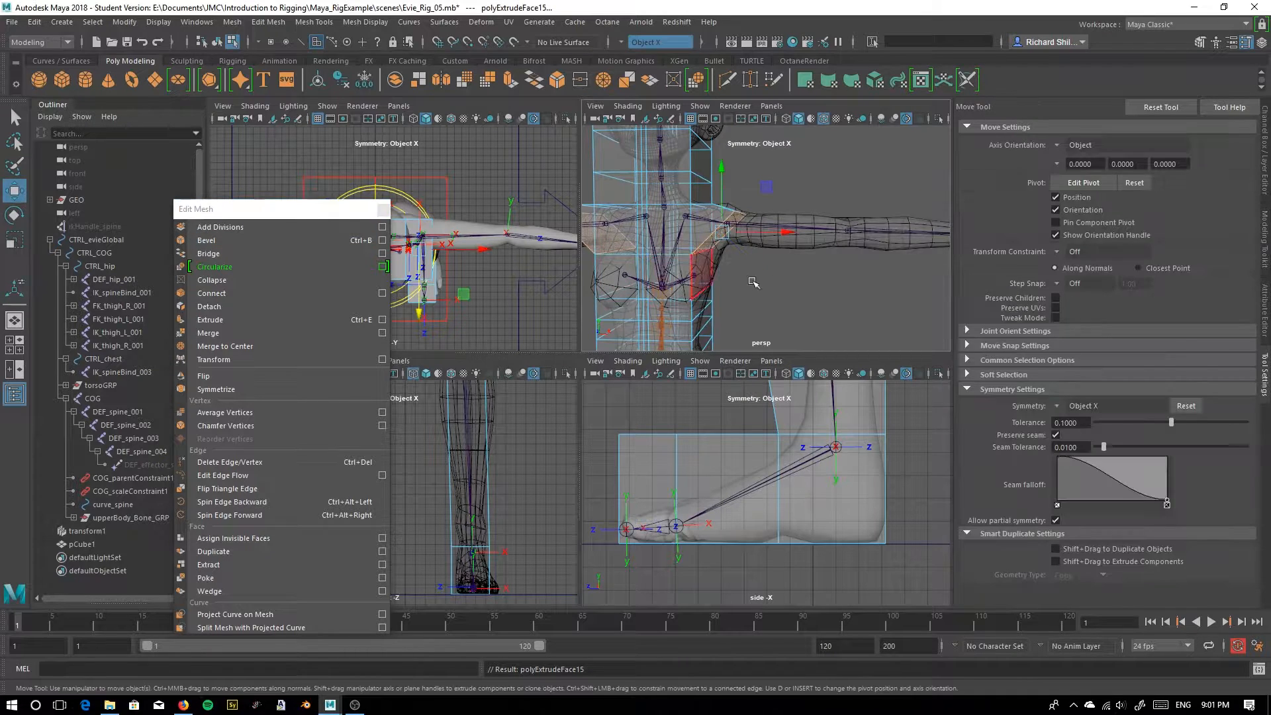
{"action": "left_click_drag", "start_coordinate": [789, 232], "coordinate": [922, 264]}
Flatten the slanted end faces of the upper arms to vertical and align them with the elbow joints
{"action": "middle_click_drag", "start_coordinate": [492, 276], "coordinate": [444, 289], "text": "alt"}
{"action": "left_click", "coordinate": [442, 289], "text": "alt"}
{"action": "left_click_drag", "start_coordinate": [329, 207], "coordinate": [1270, 480]}
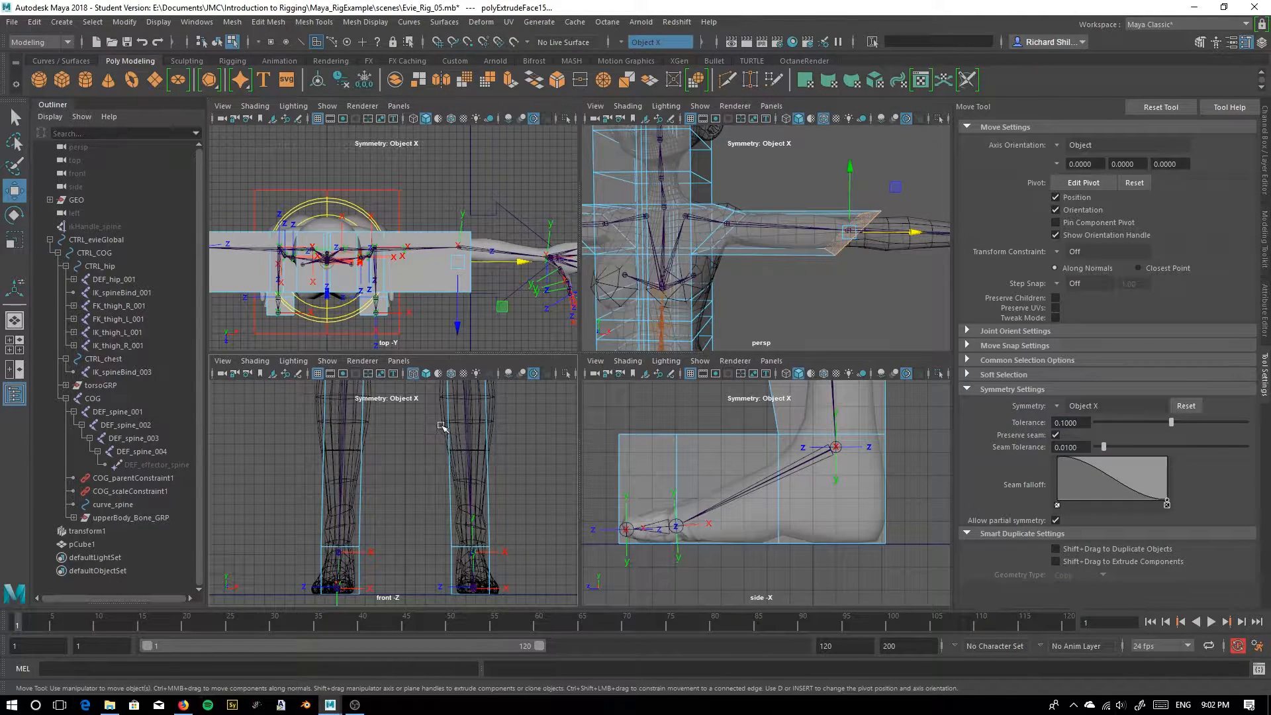
{"action": "middle_click_drag", "start_coordinate": [423, 426], "coordinate": [356, 562], "text": "alt"}
{"action": "middle_click_drag", "start_coordinate": [497, 449], "coordinate": [385, 474], "text": "alt"}
{"action": "right_click_drag", "start_coordinate": [366, 434], "coordinate": [369, 544], "text": "alt"}
{"action": "middle_click_drag", "start_coordinate": [368, 545], "coordinate": [436, 517], "text": "alt"}
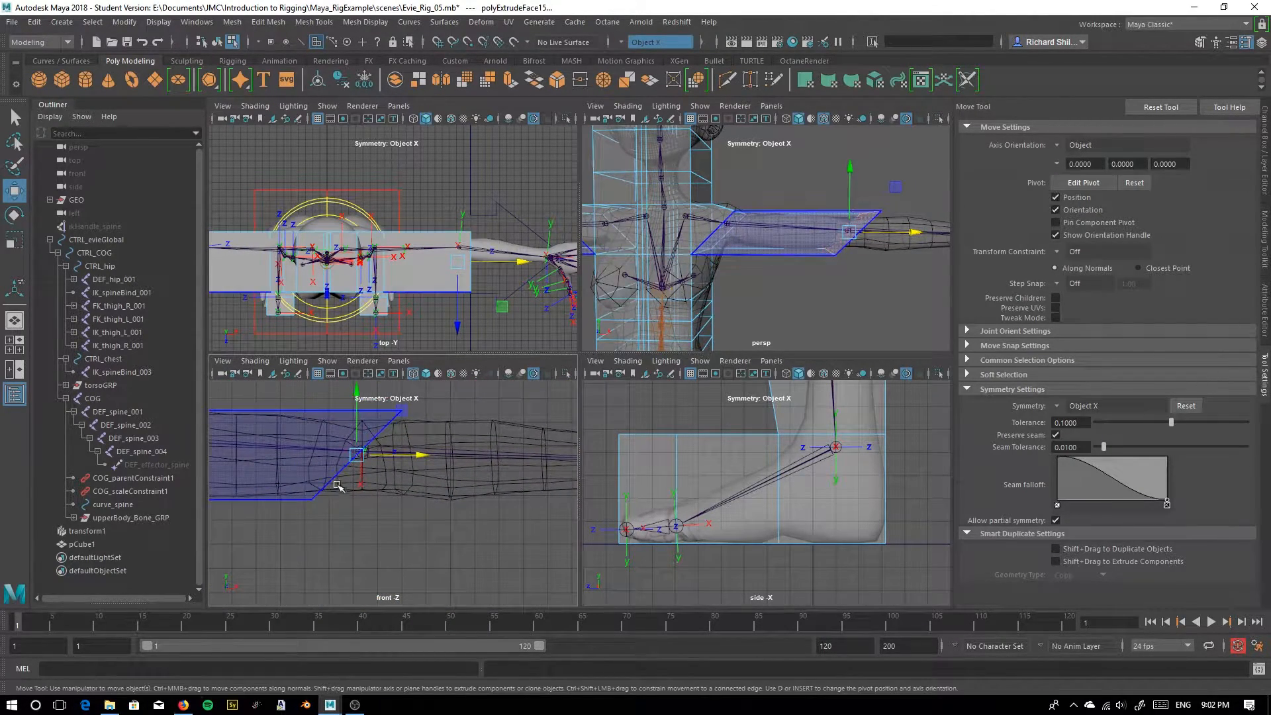
{"action": "right_click", "coordinate": [367, 428]}
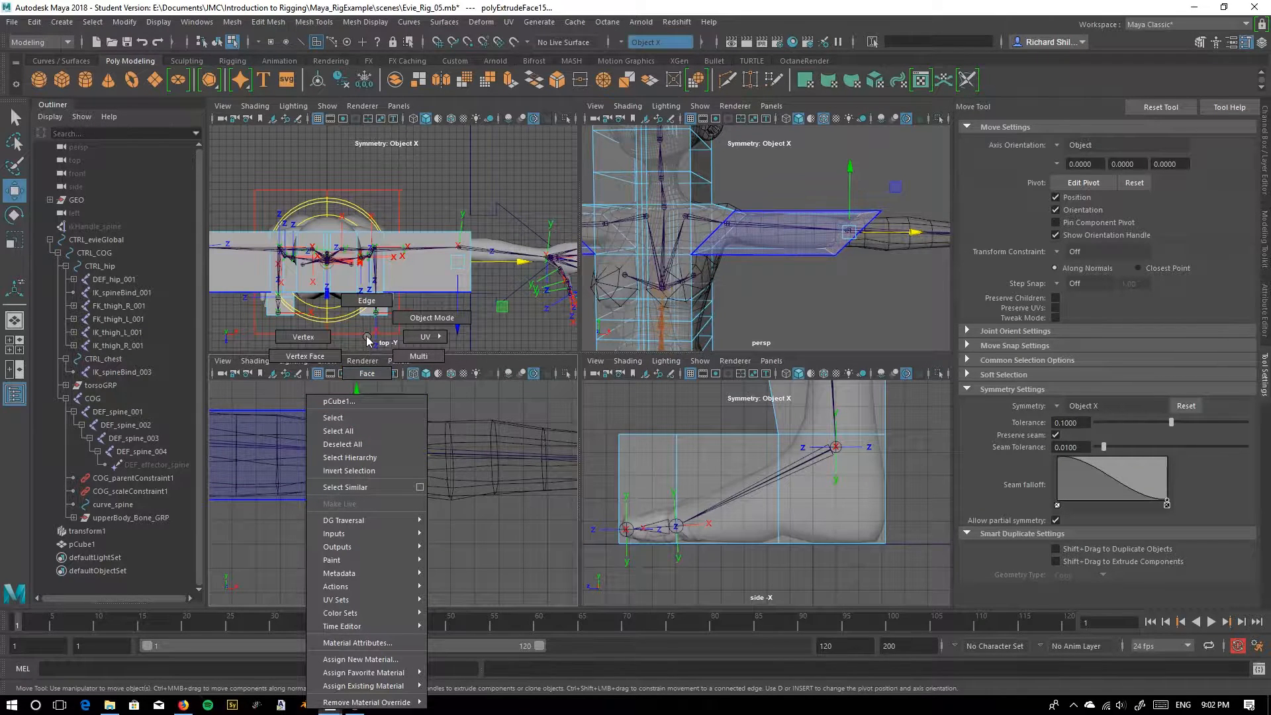
{"action": "left_click", "coordinate": [367, 373]}
{"action": "key", "text": "r"}
{"action": "left_click_drag", "start_coordinate": [424, 455], "coordinate": [356, 447]}
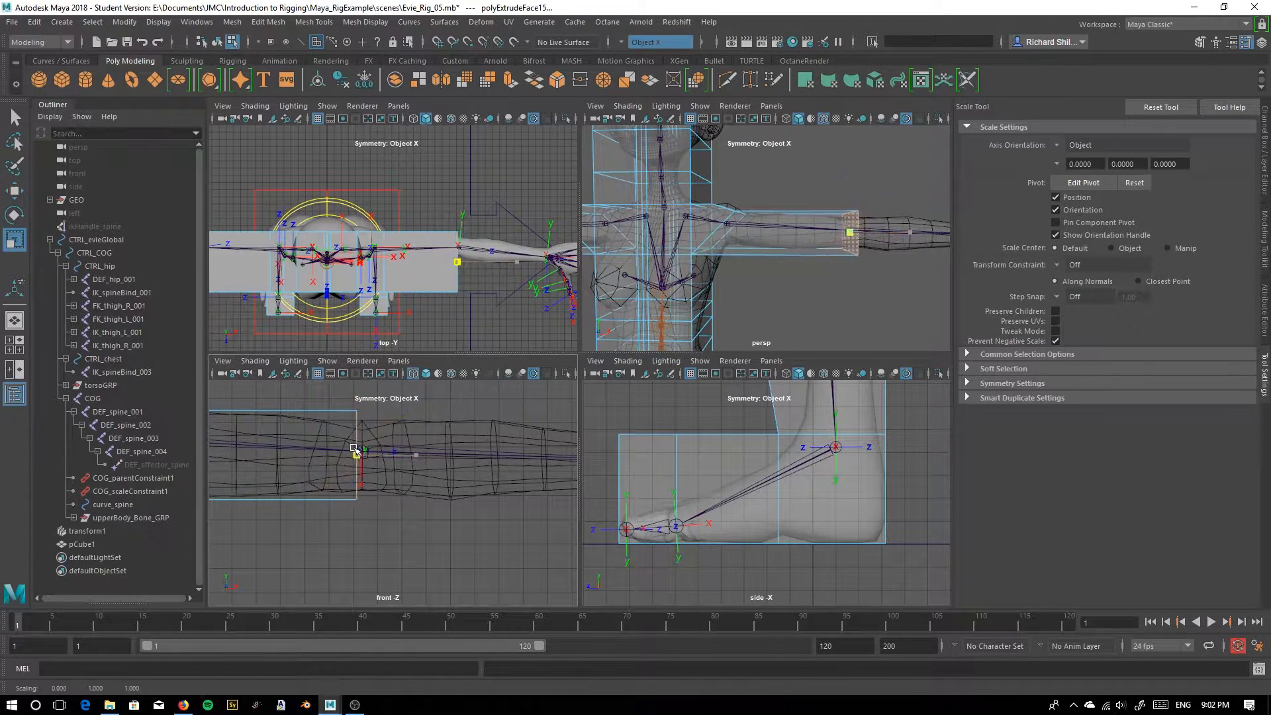
{"action": "left_click", "coordinate": [15, 191]}
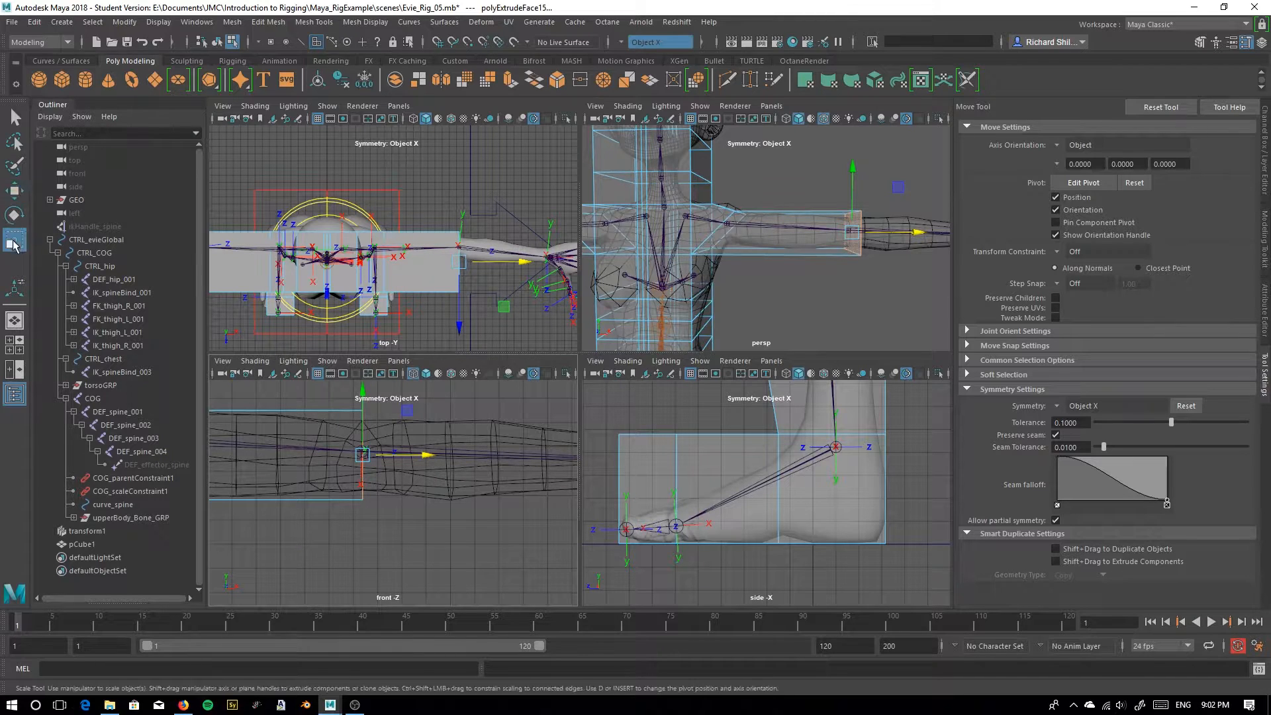
Scale the elbow end faces narrower front to back and move them back onto the arm joints
{"action": "left_click", "coordinate": [15, 238]}
{"action": "left_click_drag", "start_coordinate": [457, 321], "coordinate": [465, 284]}
{"action": "left_click", "coordinate": [14, 190]}
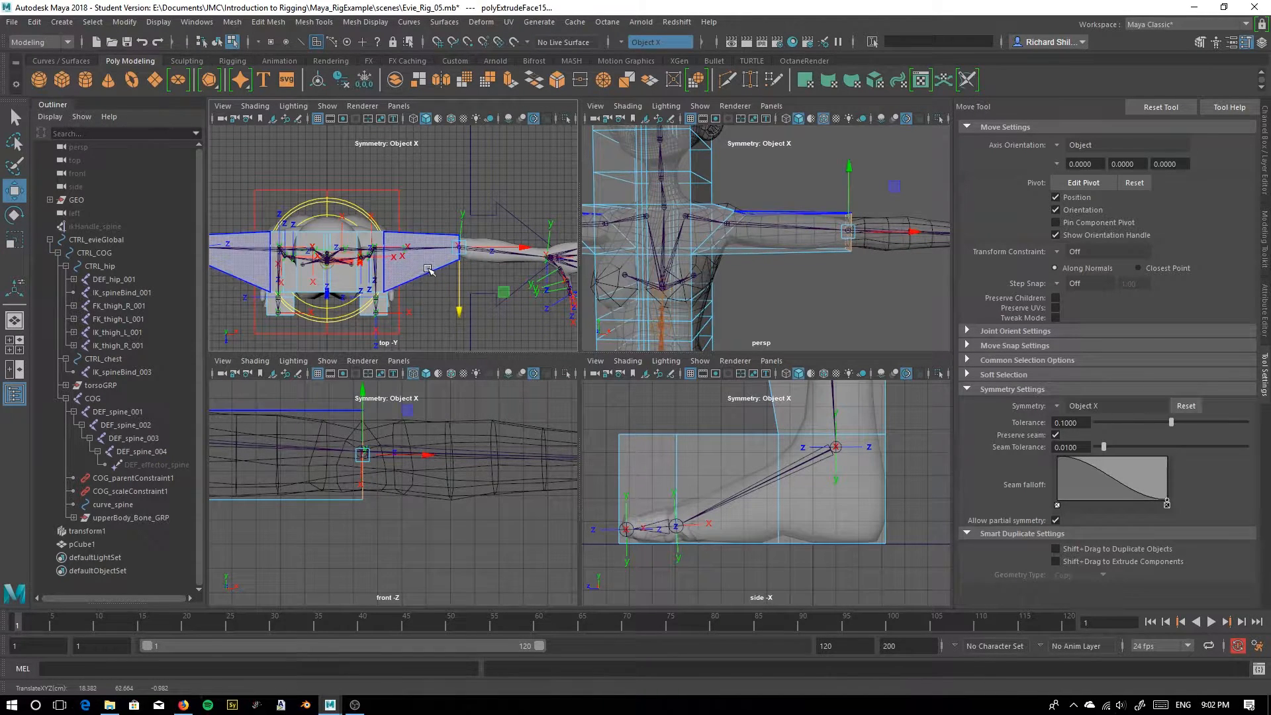
{"action": "right_click", "coordinate": [428, 268]}
{"action": "left_click", "coordinate": [427, 308]}
Extrude the elbow end faces along the forearms to the wrist joints
{"action": "middle_click_drag", "start_coordinate": [472, 453], "coordinate": [433, 472], "text": "alt"}
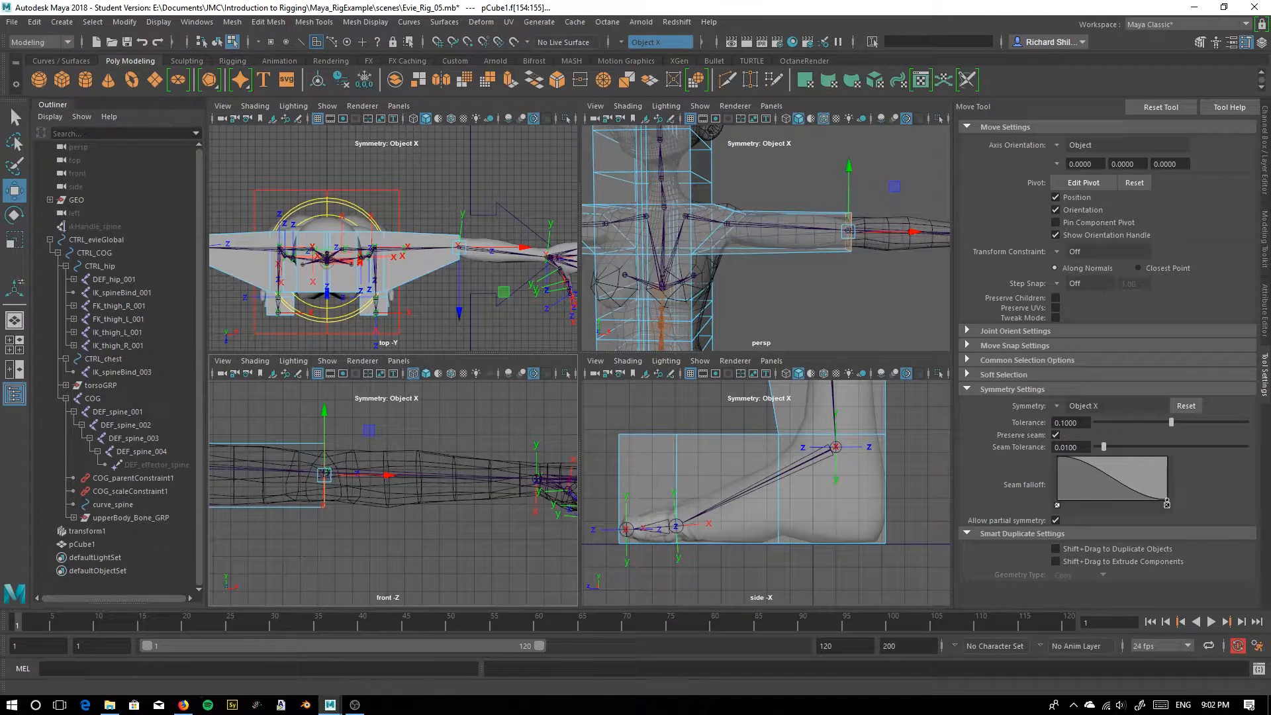
{"action": "key", "text": "ctrl+e"}
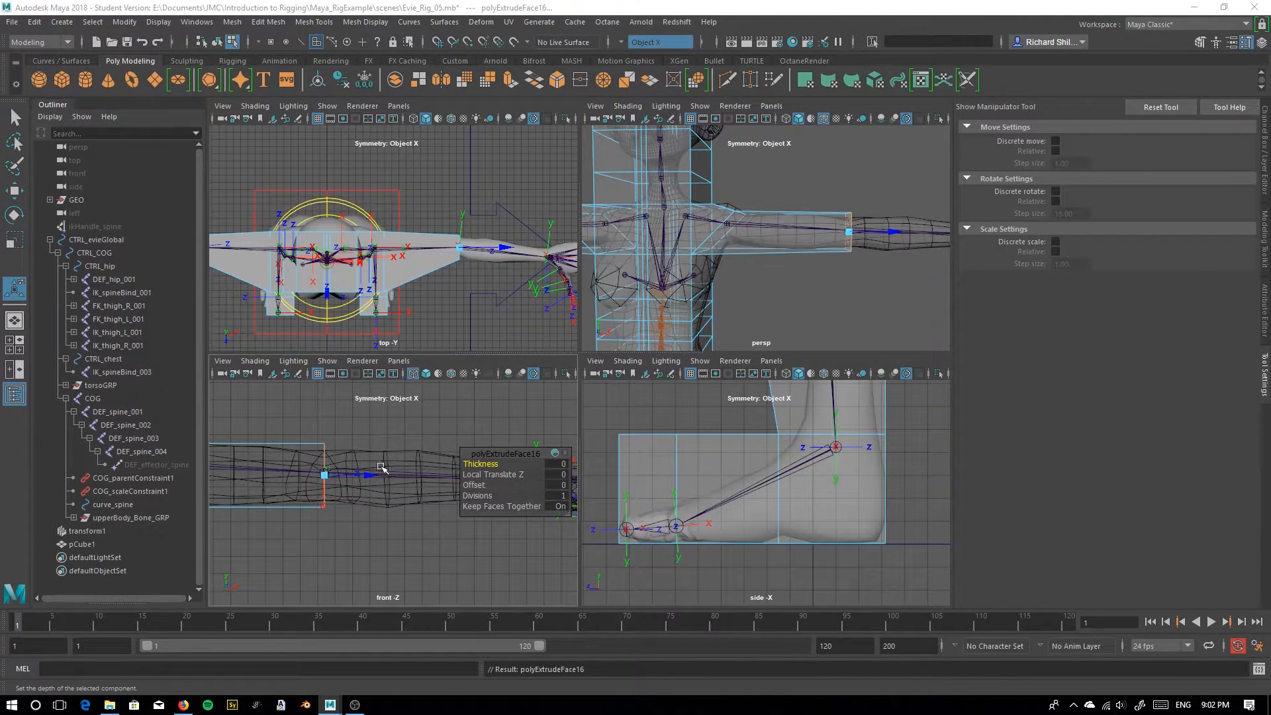
{"action": "left_click_drag", "start_coordinate": [366, 475], "coordinate": [529, 487]}
{"action": "middle_click_drag", "start_coordinate": [387, 467], "coordinate": [222, 422], "text": "alt"}
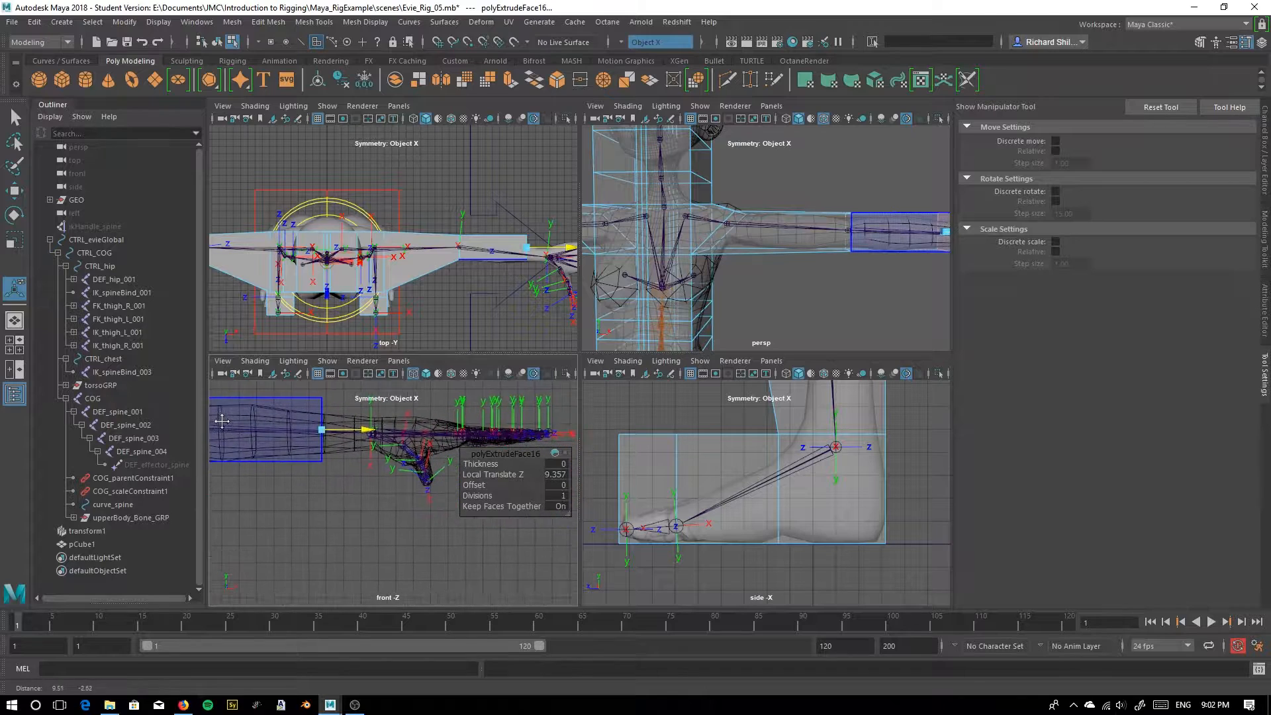
{"action": "left_click_drag", "start_coordinate": [356, 438], "coordinate": [369, 431]}
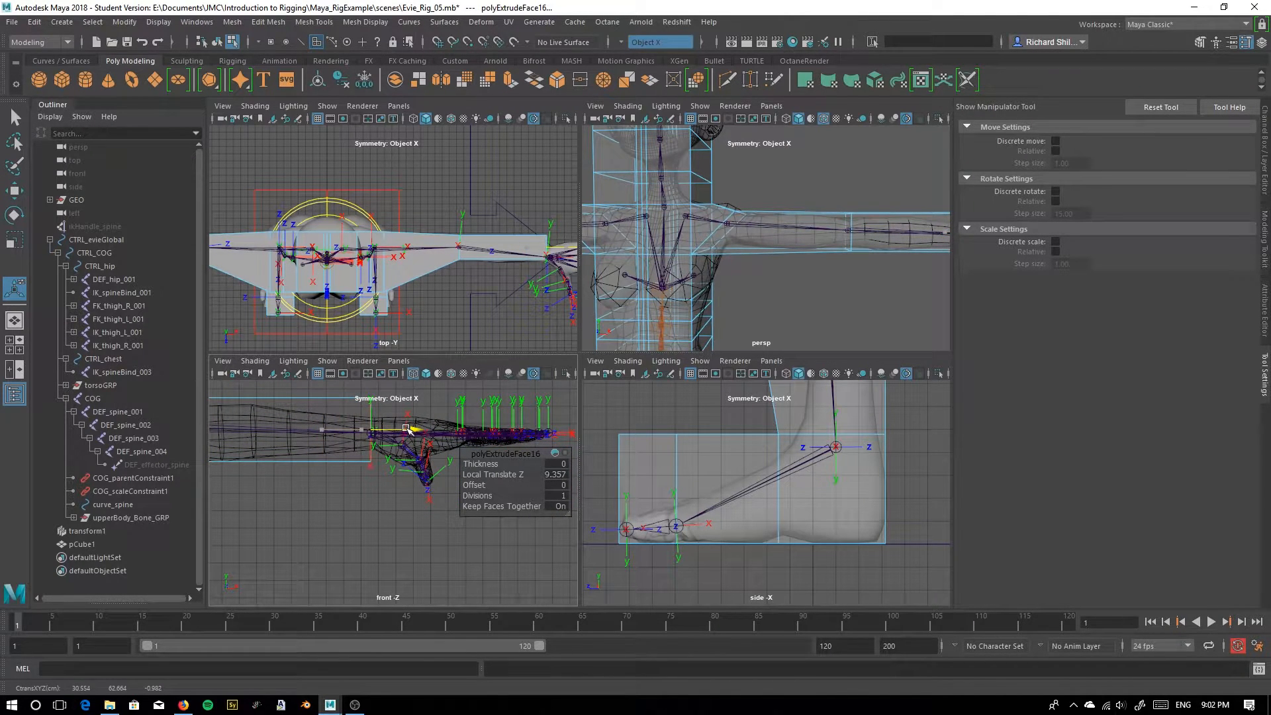
Select the hip edges of the pelvis block and reposition them to fit the upper legs in the front view
{"action": "middle_click_drag", "start_coordinate": [407, 430], "coordinate": [408, 443], "text": "alt"}
{"action": "mouse_move", "coordinate": [333, 464]}
{"action": "middle_mouse_down", "text": "alt"}
{"action": "mouse_move", "coordinate": [511, 595]}
{"action": "mouse_move", "coordinate": [524, 536]}
{"action": "mouse_move", "coordinate": [513, 467]}
{"action": "middle_mouse_up", "text": "alt"}
{"action": "middle_click_drag", "start_coordinate": [411, 523], "coordinate": [397, 397], "text": "alt"}
{"action": "scroll", "coordinate": [390, 463], "scroll_direction": "down", "scroll_amount": 5}
{"action": "middle_click_drag", "start_coordinate": [375, 511], "coordinate": [377, 425], "text": "alt"}
{"action": "scroll", "coordinate": [407, 458], "scroll_direction": "down", "scroll_amount": 4}
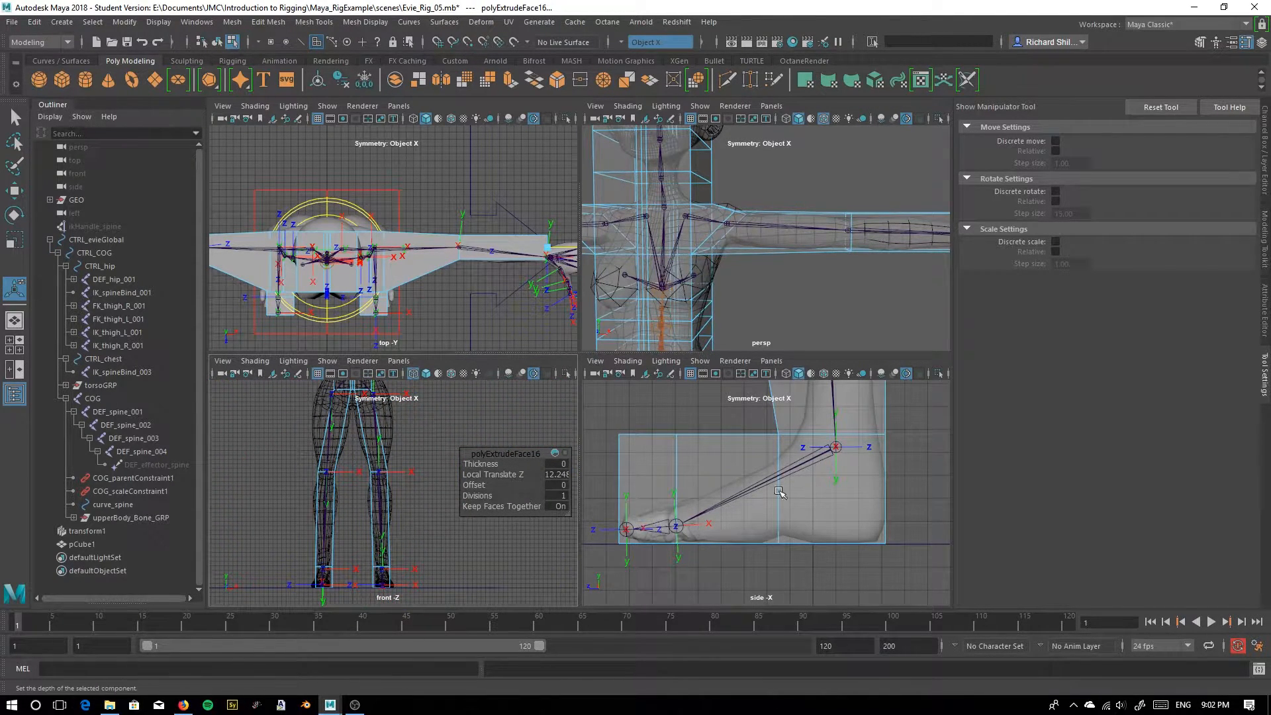
{"action": "middle_click_drag", "start_coordinate": [368, 416], "coordinate": [379, 508], "text": "alt"}
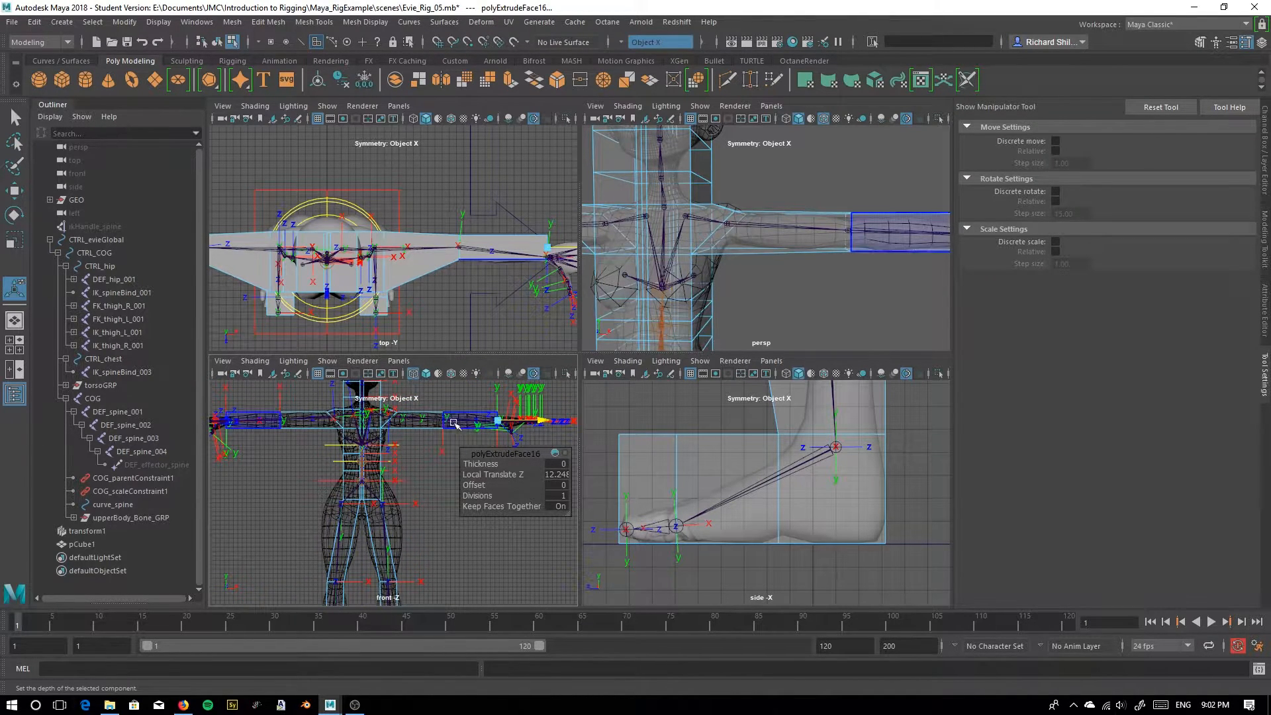
{"action": "middle_click_drag", "start_coordinate": [691, 242], "coordinate": [717, 306], "text": "alt"}
{"action": "left_click_drag", "start_coordinate": [718, 306], "coordinate": [714, 280], "text": "alt"}
{"action": "middle_click_drag", "start_coordinate": [714, 280], "coordinate": [690, 217], "text": "alt"}
{"action": "scroll", "coordinate": [698, 213], "scroll_direction": "down", "scroll_amount": 6}
{"action": "scroll", "coordinate": [690, 222], "scroll_direction": "up", "scroll_amount": 6}
{"action": "key", "text": "q"}
{"action": "left_click", "coordinate": [695, 224]}
{"action": "key", "text": "w"}
{"action": "scroll", "coordinate": [410, 500], "scroll_direction": "up", "scroll_amount": 4}
{"action": "left_click_drag", "start_coordinate": [434, 503], "coordinate": [445, 466]}
{"action": "middle_click_drag", "start_coordinate": [450, 473], "coordinate": [493, 467], "text": "alt"}
{"action": "scroll", "coordinate": [494, 470], "scroll_direction": "up", "scroll_amount": 3}
{"action": "left_click_drag", "start_coordinate": [504, 485], "coordinate": [519, 498]}
Select the crotch edges between the legs and move them downward
{"action": "middle_click_drag", "start_coordinate": [668, 245], "coordinate": [738, 282], "text": "alt"}
{"action": "scroll", "coordinate": [738, 284], "scroll_direction": "up", "scroll_amount": 8}
{"action": "left_click_drag", "start_coordinate": [735, 293], "coordinate": [743, 278], "text": "alt"}
{"action": "left_click", "coordinate": [724, 247]}
{"action": "left_click_drag", "start_coordinate": [726, 182], "coordinate": [724, 284]}
Select the edge loop around the ankles and scale it front to back to fit the lower legs
{"action": "middle_click_drag", "start_coordinate": [449, 502], "coordinate": [402, 264], "text": "alt"}
{"action": "left_click", "coordinate": [378, 515]}
{"action": "key", "text": "r"}
{"action": "left_click_drag", "start_coordinate": [443, 516], "coordinate": [440, 516]}
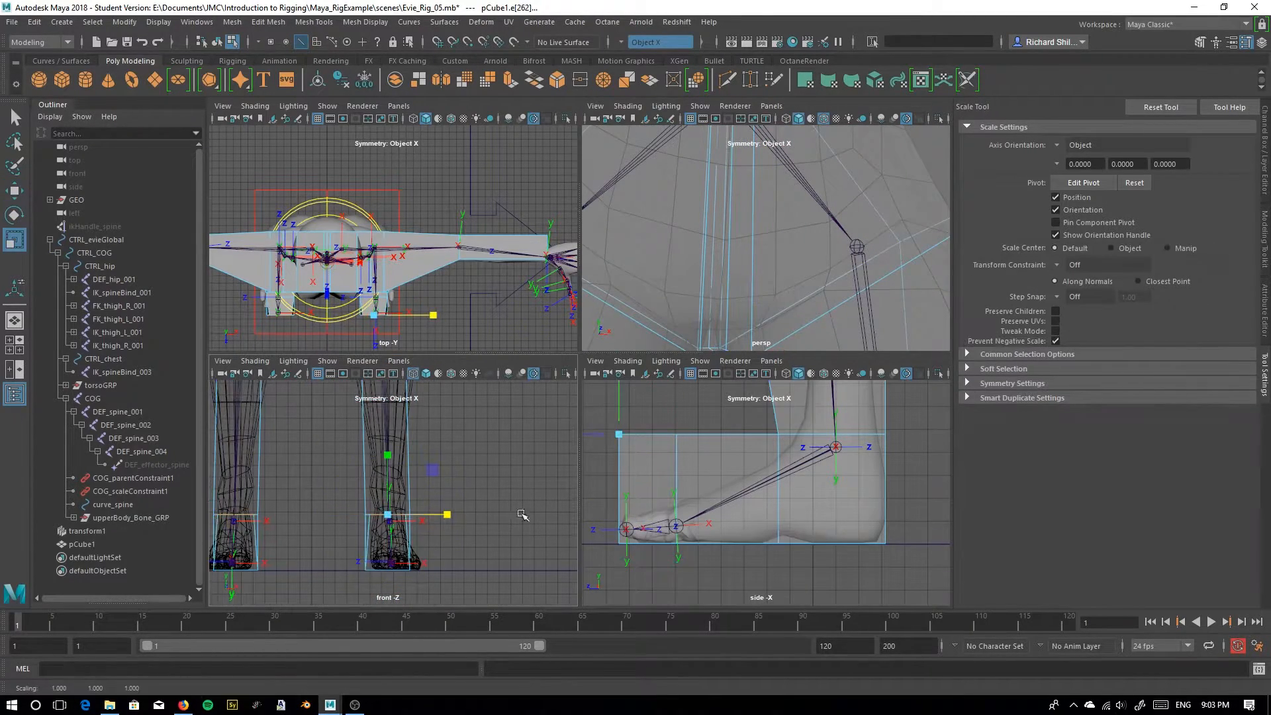
{"action": "middle_click_drag", "start_coordinate": [719, 298], "coordinate": [700, 200], "text": "alt"}
{"action": "scroll", "coordinate": [702, 205], "scroll_direction": "down", "scroll_amount": 6}
{"action": "double_click", "coordinate": [843, 269]}
{"action": "key", "text": "w"}
{"action": "left_click_drag", "start_coordinate": [843, 268], "coordinate": [890, 265], "text": "alt"}
{"action": "middle_click_drag", "start_coordinate": [804, 410], "coordinate": [762, 599], "text": "alt"}
{"action": "left_click", "coordinate": [15, 240]}
{"action": "left_click_drag", "start_coordinate": [699, 497], "coordinate": [718, 500]}
{"action": "left_click", "coordinate": [14, 191]}
Select the upper front edges of the foot blocks and lower them so the feet slope down to the toes
{"action": "middle_click_drag", "start_coordinate": [860, 589], "coordinate": [818, 477], "text": "alt"}
{"action": "scroll", "coordinate": [794, 291], "scroll_direction": "down", "scroll_amount": 3}
{"action": "middle_click_drag", "start_coordinate": [818, 337], "coordinate": [768, 225], "text": "alt"}
{"action": "left_click_drag", "start_coordinate": [766, 318], "coordinate": [787, 306], "text": "alt"}
{"action": "left_click", "coordinate": [788, 311]}
{"action": "left_click_drag", "start_coordinate": [616, 442], "coordinate": [588, 478]}
{"action": "left_click", "coordinate": [809, 324]}
Select the outer side faces of the foot blocks and move them outward to cover the toes
{"action": "left_click_drag", "start_coordinate": [768, 265], "coordinate": [818, 285], "text": "alt"}
{"action": "scroll", "coordinate": [834, 252], "scroll_direction": "up", "scroll_amount": 6}
{"action": "right_click_drag", "start_coordinate": [838, 245], "coordinate": [830, 278]}
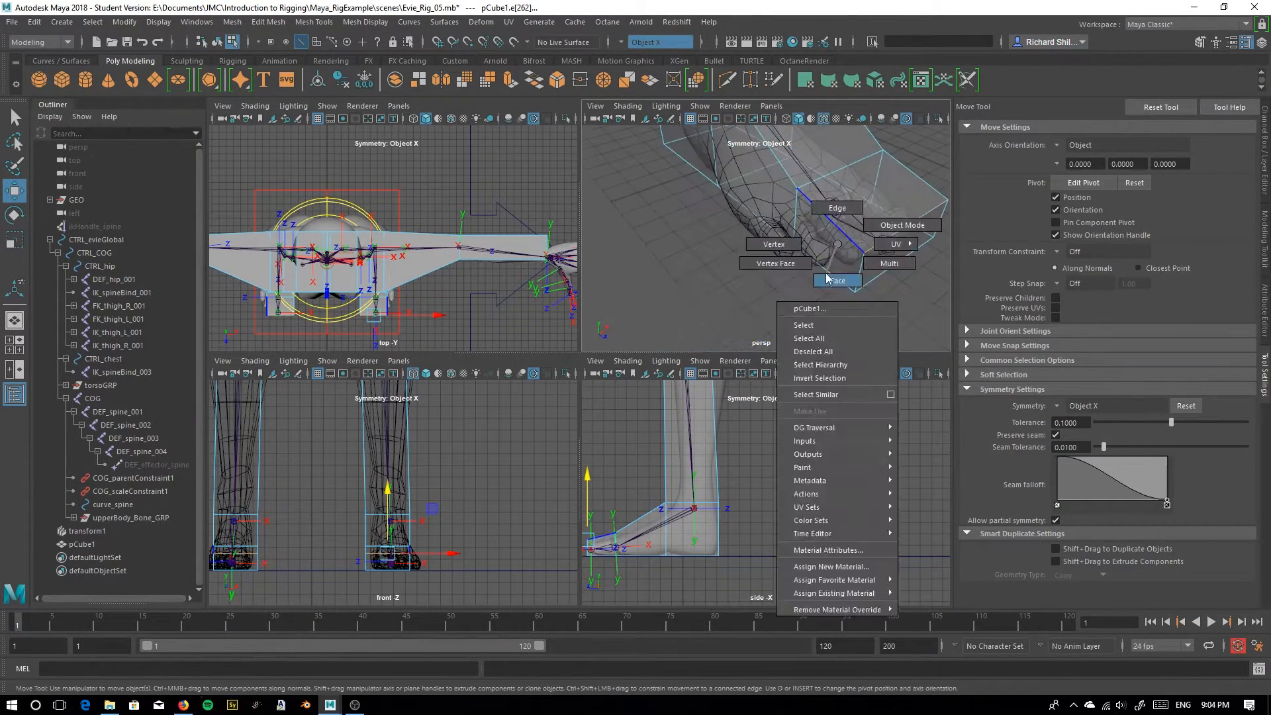
{"action": "left_click", "coordinate": [880, 246]}
{"action": "left_click_drag", "start_coordinate": [781, 278], "coordinate": [754, 284]}
Select the lower torso edge loop and scale it front to back to fit the body's profile
{"action": "scroll", "coordinate": [761, 265], "scroll_direction": "down", "scroll_amount": 6}
{"action": "middle_click_drag", "start_coordinate": [702, 424], "coordinate": [690, 562], "text": "alt"}
{"action": "right_click_drag", "start_coordinate": [726, 460], "coordinate": [724, 424]}
{"action": "double_click", "coordinate": [721, 519]}
{"action": "key", "text": "r"}
{"action": "left_click_drag", "start_coordinate": [627, 519], "coordinate": [638, 519]}
{"action": "key", "text": "w"}
{"action": "scroll", "coordinate": [709, 502], "scroll_direction": "up", "scroll_amount": 3}
Select the waist edge loop above it, raise it to the spine joint and fit it to the body
{"action": "middle_click_drag", "start_coordinate": [709, 502], "coordinate": [795, 485], "text": "alt"}
{"action": "double_click", "coordinate": [762, 477]}
{"action": "key", "text": "r"}
{"action": "left_click_drag", "start_coordinate": [669, 478], "coordinate": [677, 447]}
{"action": "key", "text": "w"}
{"action": "double_click", "coordinate": [762, 447]}
{"action": "key", "text": "r"}
{"action": "middle_click_drag", "start_coordinate": [677, 448], "coordinate": [691, 528], "text": "alt"}
Select the front chest edges and move them forward and slightly up to enclose the bust
{"action": "right_click_drag", "start_coordinate": [731, 497], "coordinate": [732, 341]}
{"action": "right_click_drag", "start_coordinate": [849, 465], "coordinate": [880, 319]}
{"action": "left_click", "coordinate": [819, 467]}
{"action": "right_click_drag", "start_coordinate": [812, 467], "coordinate": [803, 302]}
{"action": "middle_click_drag", "start_coordinate": [762, 172], "coordinate": [765, 318], "text": "alt"}
{"action": "left_click_drag", "start_coordinate": [761, 265], "coordinate": [652, 284], "text": "alt"}
{"action": "left_click", "coordinate": [817, 232]}
{"action": "double_click", "coordinate": [821, 273]}
{"action": "key", "text": "w"}
{"action": "mouse_move", "coordinate": [652, 284]}
{"action": "right_mouse_down", "text": "alt"}
{"action": "mouse_move", "coordinate": [707, 297]}
{"action": "mouse_move", "coordinate": [669, 298]}
{"action": "right_mouse_up", "text": "alt"}
{"action": "left_click_drag", "start_coordinate": [612, 495], "coordinate": [585, 495]}
{"action": "left_click_drag", "start_coordinate": [647, 432], "coordinate": [646, 417]}
Select individual edges around the upper torso and shoulders and move them to follow the character's body more closely
{"action": "left_click_drag", "start_coordinate": [754, 265], "coordinate": [827, 279], "text": "alt"}
{"action": "right_click_drag", "start_coordinate": [828, 278], "coordinate": [814, 259], "text": "alt"}
{"action": "left_click_drag", "start_coordinate": [813, 260], "coordinate": [761, 272], "text": "alt"}
{"action": "left_click", "coordinate": [758, 281]}
{"action": "left_click_drag", "start_coordinate": [695, 321], "coordinate": [684, 278]}
{"action": "right_click_drag", "start_coordinate": [687, 277], "coordinate": [635, 277]}
{"action": "right_click_drag", "start_coordinate": [722, 306], "coordinate": [670, 309]}
{"action": "left_click_drag", "start_coordinate": [669, 309], "coordinate": [817, 331], "text": "alt"}
{"action": "left_click", "coordinate": [820, 283]}
{"action": "right_click_drag", "start_coordinate": [817, 338], "coordinate": [817, 300]}
{"action": "left_click_drag", "start_coordinate": [761, 251], "coordinate": [834, 232], "text": "alt"}
{"action": "left_click", "coordinate": [781, 215]}
{"action": "left_click_drag", "start_coordinate": [740, 203], "coordinate": [754, 207]}
Select the wrist end faces, align them with the wrists and scale them narrower front to back
{"action": "left_click_drag", "start_coordinate": [781, 265], "coordinate": [842, 297], "text": "alt"}
{"action": "left_click", "coordinate": [755, 282]}
{"action": "left_click_drag", "start_coordinate": [754, 282], "coordinate": [794, 278], "text": "alt"}
{"action": "right_click_drag", "start_coordinate": [795, 278], "coordinate": [701, 278], "text": "alt"}
{"action": "left_click_drag", "start_coordinate": [702, 278], "coordinate": [781, 291], "text": "alt"}
{"action": "right_click", "coordinate": [840, 265]}
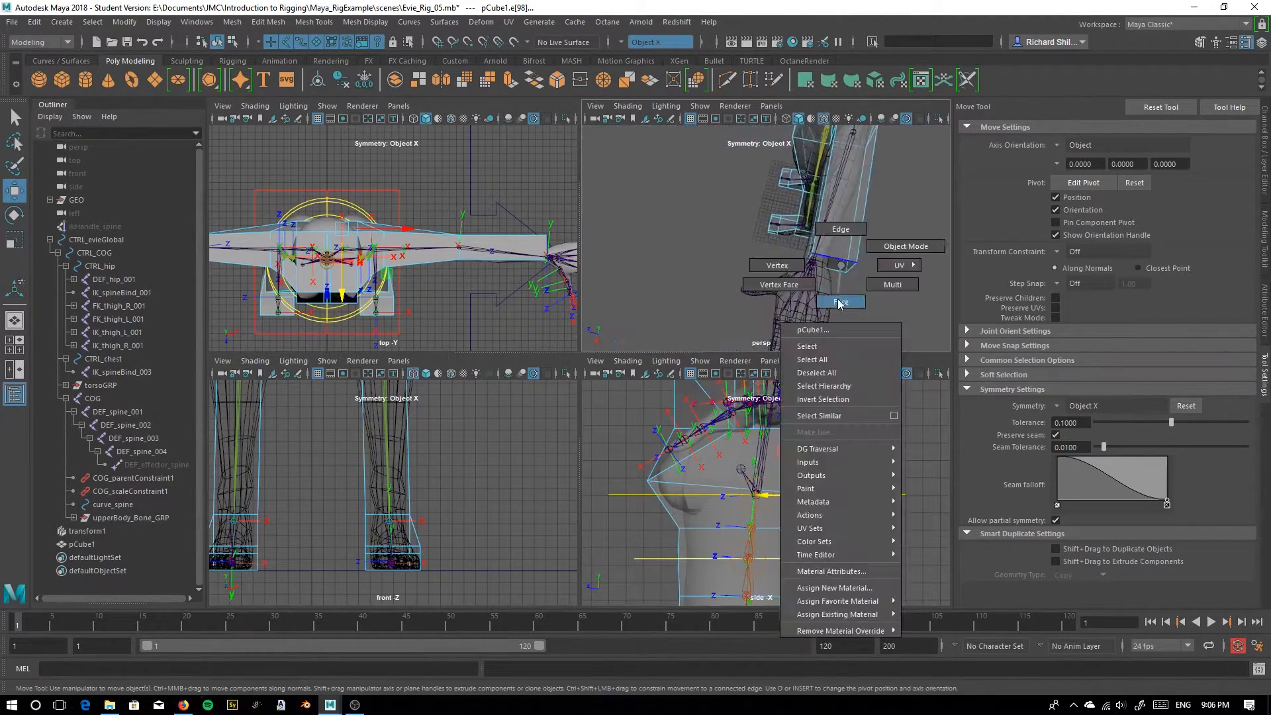
{"action": "right_click_drag", "start_coordinate": [840, 265], "coordinate": [840, 302]}
{"action": "left_click", "coordinate": [836, 263]}
{"action": "left_click_drag", "start_coordinate": [547, 313], "coordinate": [548, 322]}
{"action": "key", "text": "r"}
{"action": "middle_click_drag", "start_coordinate": [543, 265], "coordinate": [461, 257], "text": "alt"}
{"action": "left_click_drag", "start_coordinate": [465, 308], "coordinate": [466, 298]}
Select the side faces of the neck blocks and move them inward toward the neck
{"action": "left_click_drag", "start_coordinate": [689, 250], "coordinate": [786, 206], "text": "alt"}
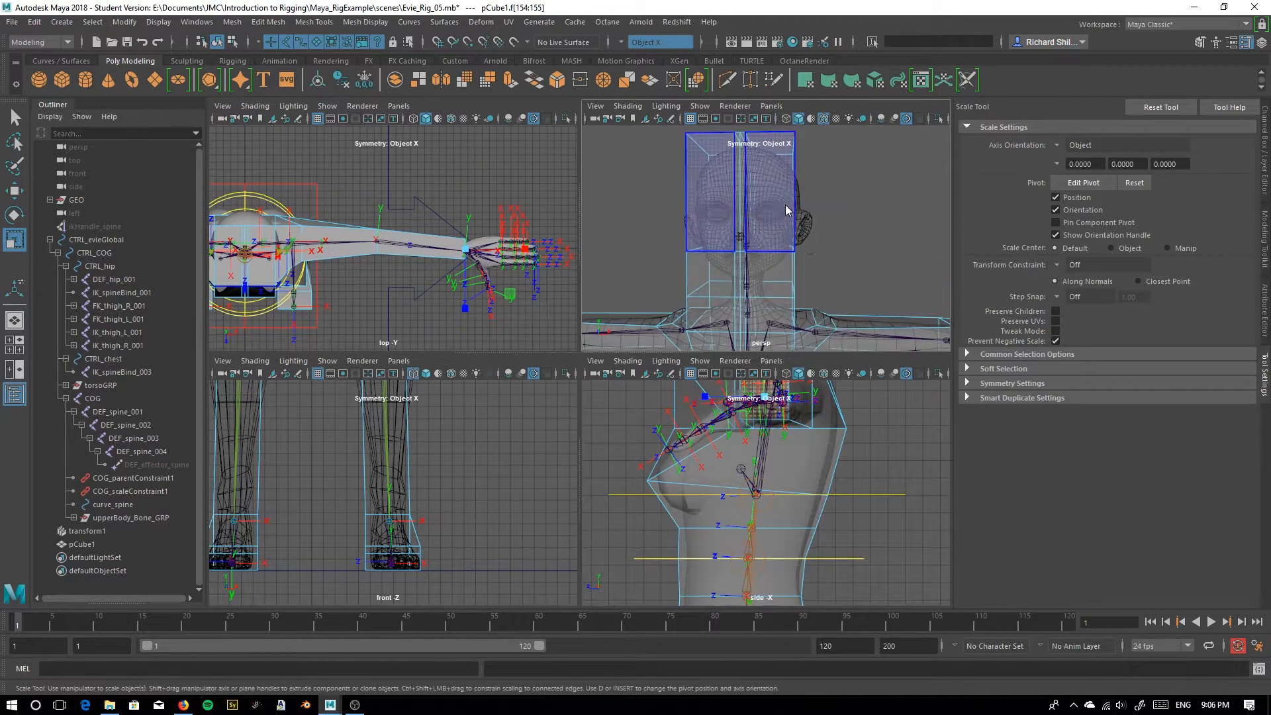
{"action": "right_click_drag", "start_coordinate": [786, 206], "coordinate": [789, 224]}
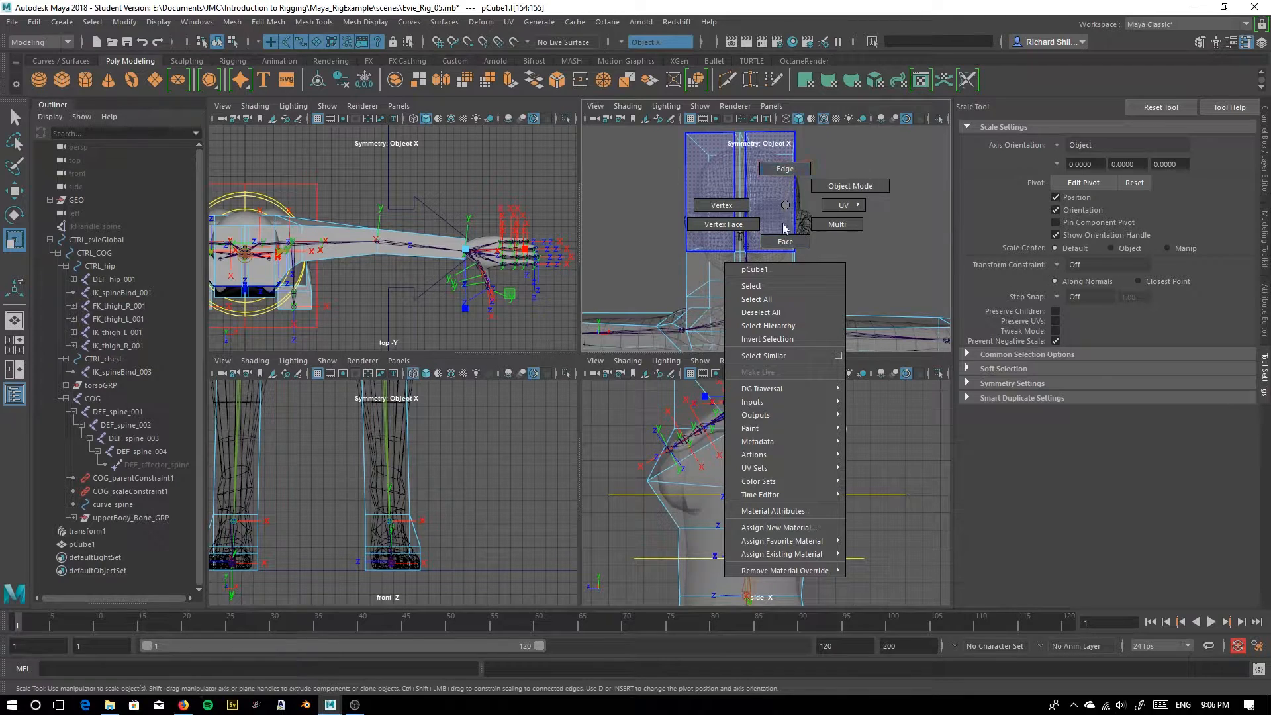
{"action": "right_click_drag", "start_coordinate": [780, 240], "coordinate": [780, 241]}
{"action": "left_click_drag", "start_coordinate": [780, 240], "coordinate": [786, 309], "text": "alt"}
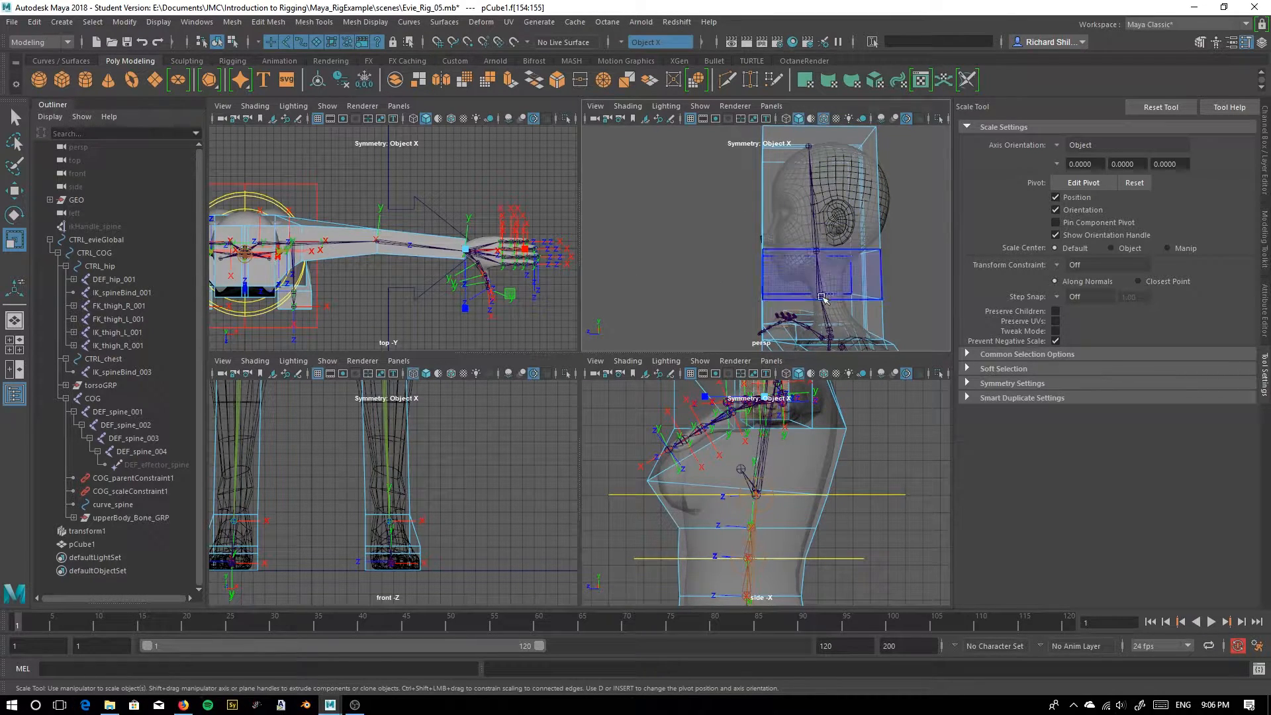
{"action": "left_click", "coordinate": [821, 276]}
{"action": "left_click_drag", "start_coordinate": [656, 267], "coordinate": [776, 256], "text": "alt"}
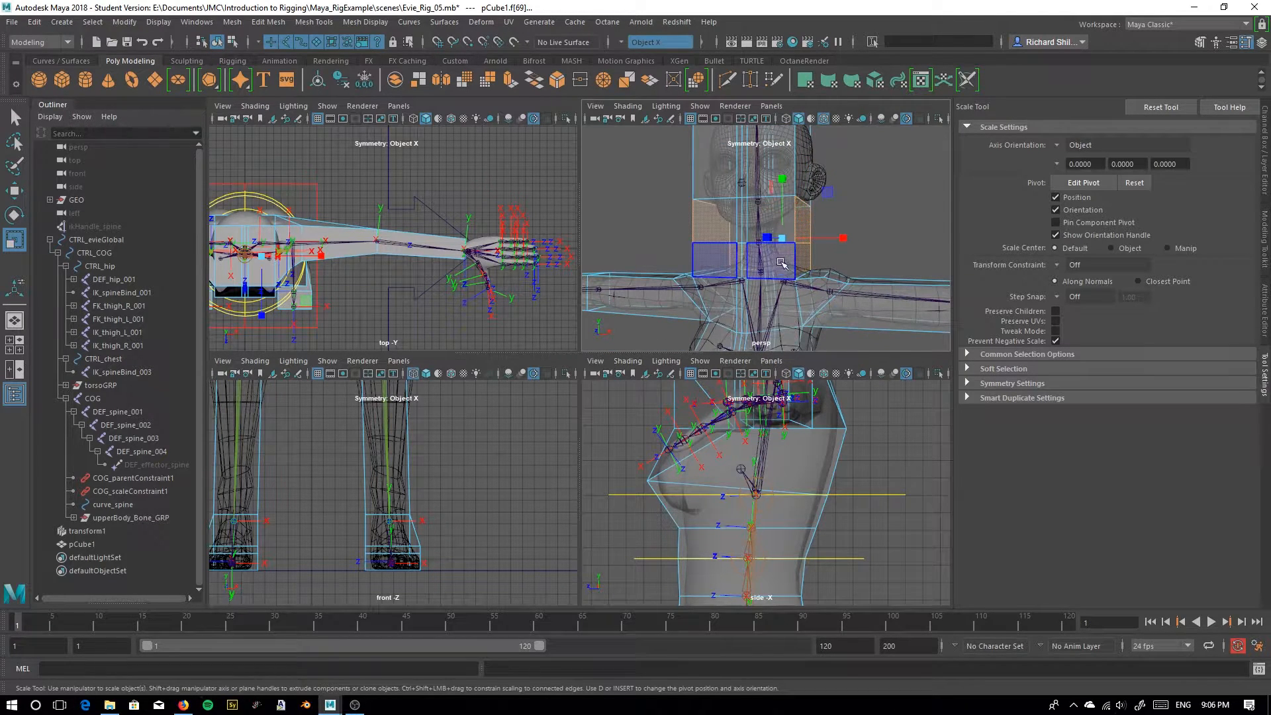
{"action": "left_click_drag", "start_coordinate": [815, 227], "coordinate": [659, 264], "text": "alt"}
{"action": "left_click", "coordinate": [15, 191]}
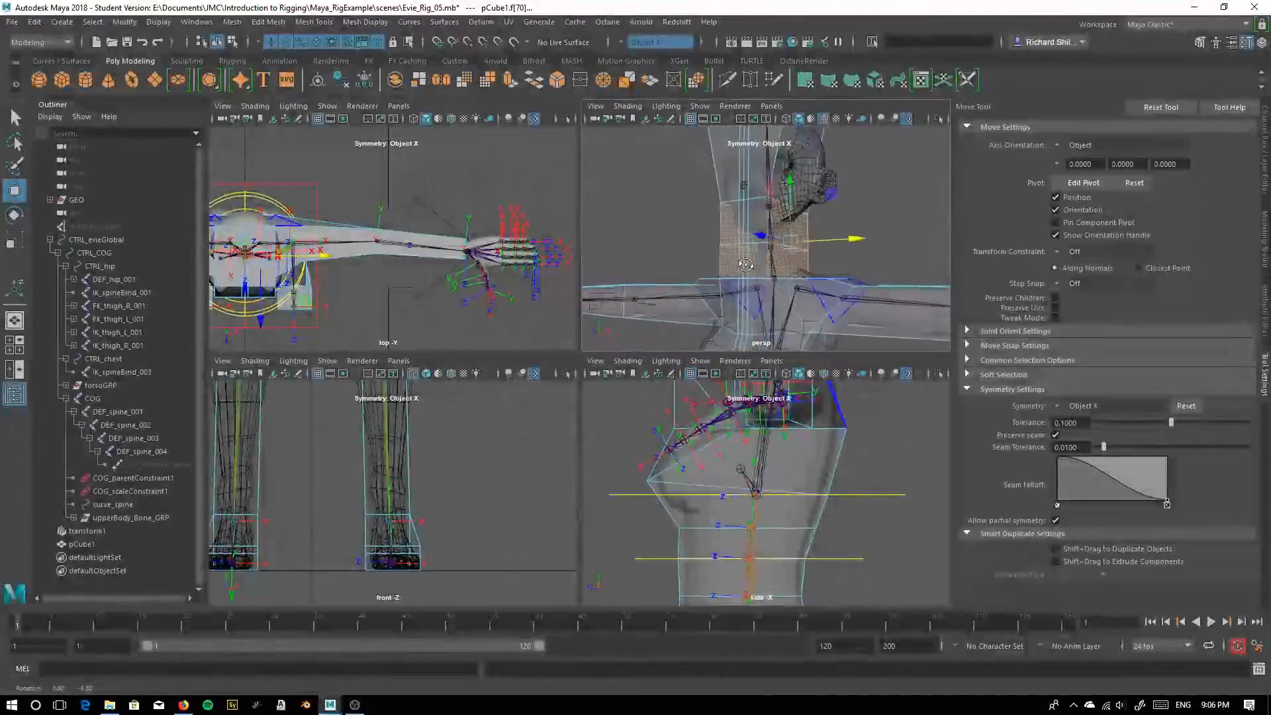
Select the faces all the way around both neck blocks, including front, back and sides
{"action": "left_click", "coordinate": [15, 240]}
{"action": "left_click_drag", "start_coordinate": [754, 260], "coordinate": [801, 243], "text": "alt"}
{"action": "left_click_drag", "start_coordinate": [664, 261], "coordinate": [788, 263], "text": "alt"}
{"action": "right_click_drag", "start_coordinate": [788, 263], "coordinate": [836, 270], "text": "alt"}
{"action": "left_click", "coordinate": [737, 291], "text": "shift"}
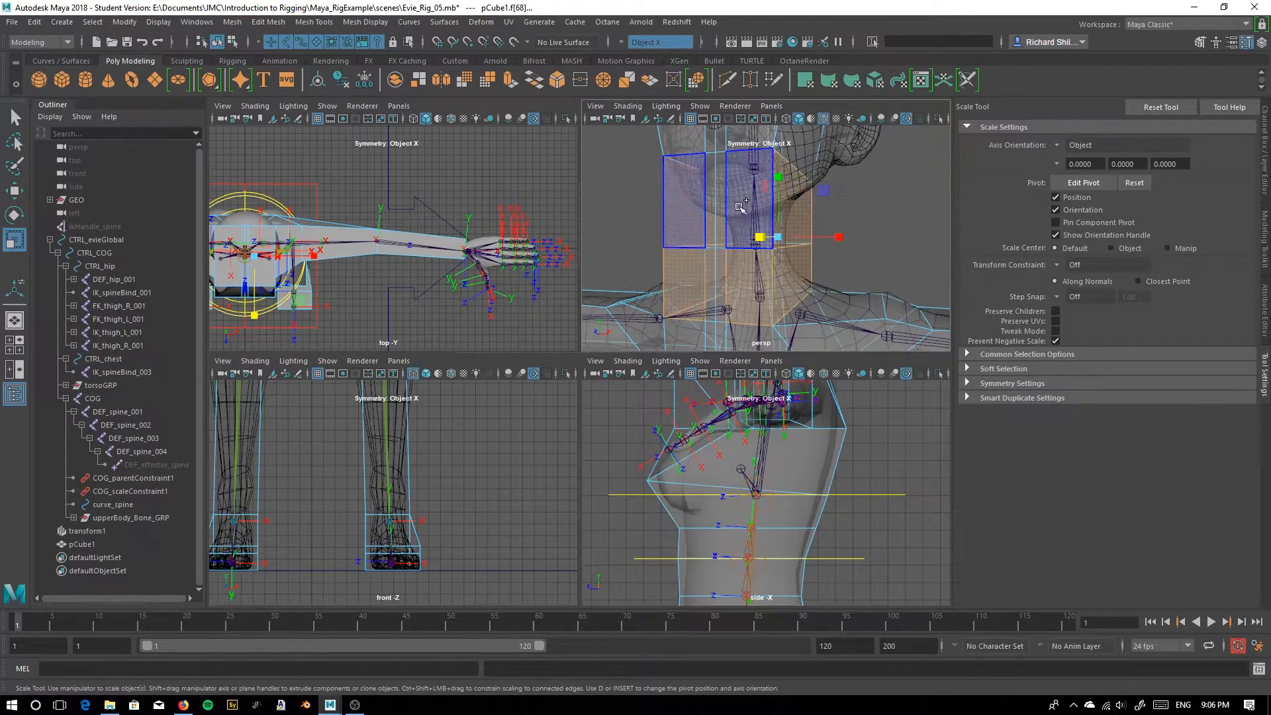
{"action": "left_click", "coordinate": [743, 212], "text": "shift"}
{"action": "left_click_drag", "start_coordinate": [856, 244], "coordinate": [682, 221], "text": "alt"}
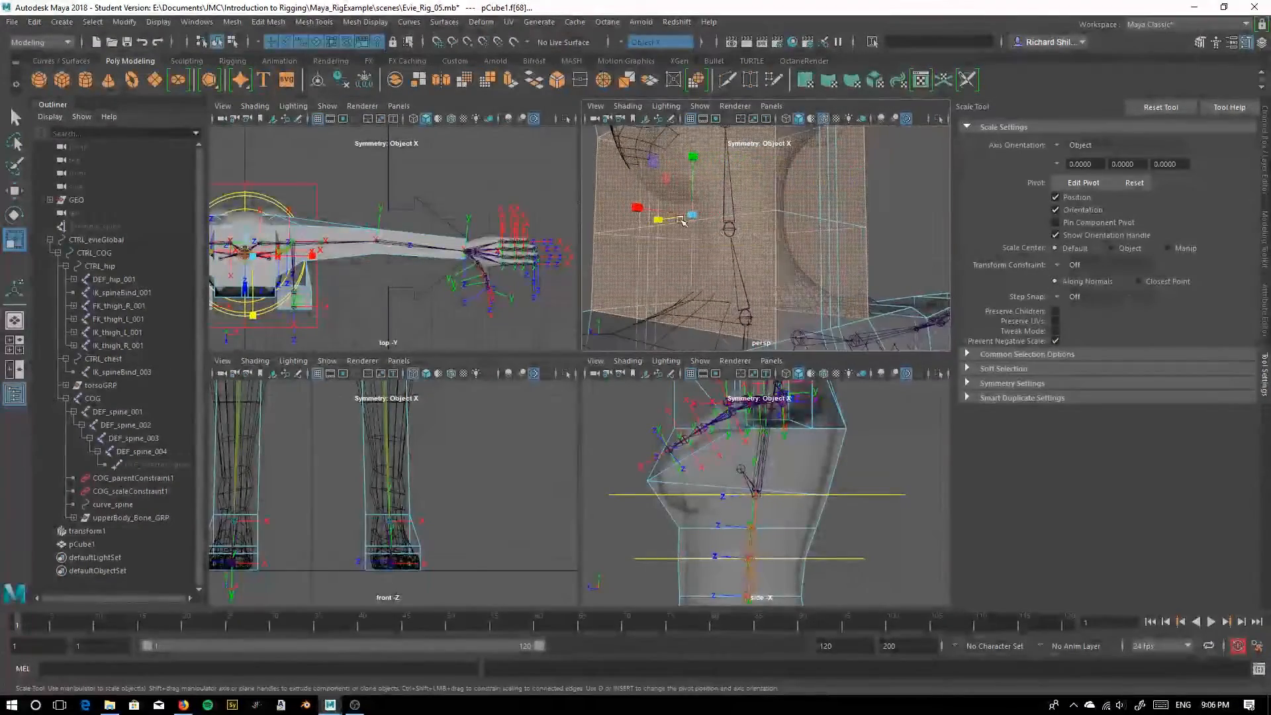
{"action": "left_click", "coordinate": [803, 297], "text": "shift"}
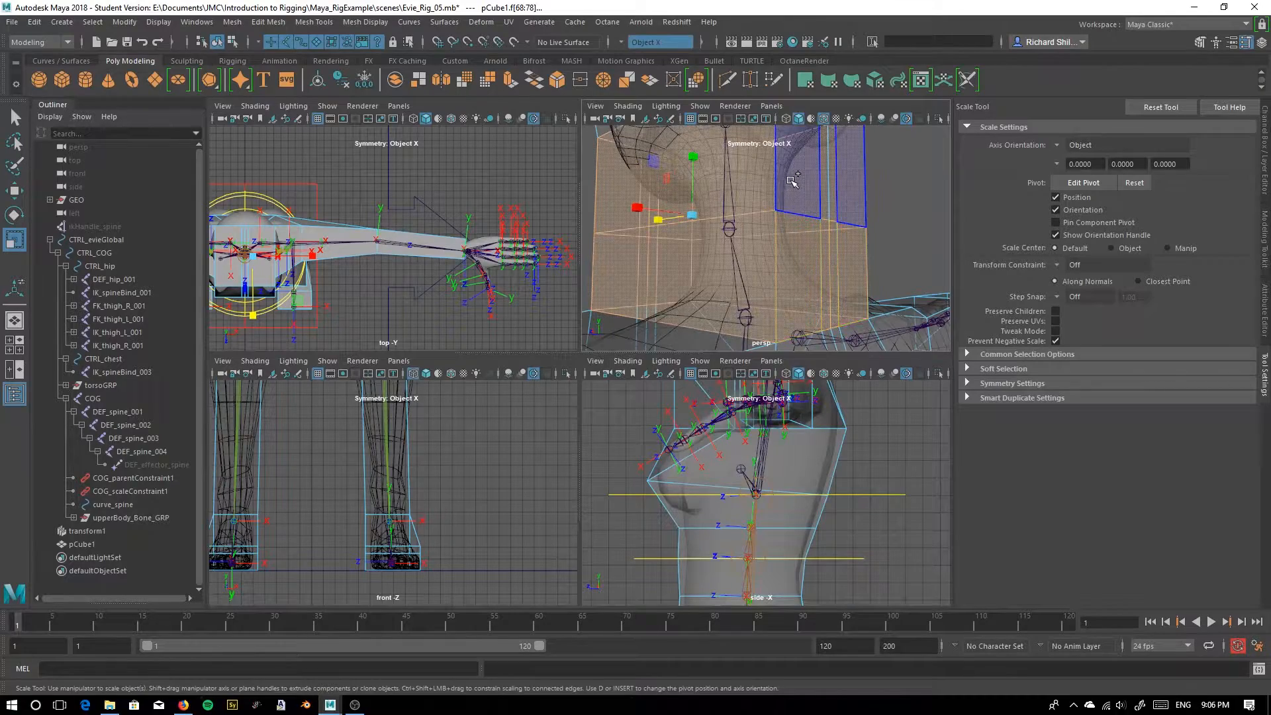
{"action": "left_click", "coordinate": [821, 208], "text": "shift"}
Reposition the selected neck faces front to back and rotate them to follow the forward tilt of the neck
{"action": "scroll", "coordinate": [755, 225], "scroll_direction": "down", "scroll_amount": 5}
{"action": "left_click_drag", "start_coordinate": [680, 240], "coordinate": [714, 229], "text": "alt"}
{"action": "left_click", "coordinate": [20, 192]}
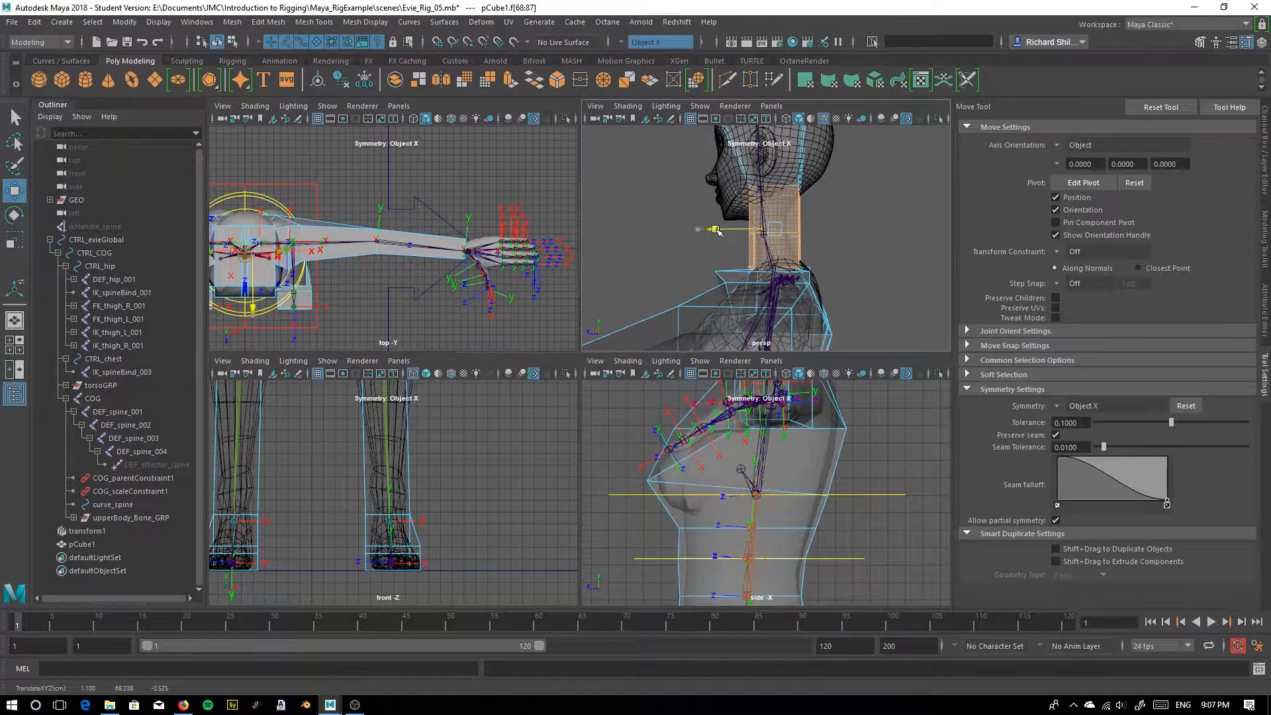
{"action": "left_click", "coordinate": [20, 235]}
{"action": "left_click", "coordinate": [22, 217]}
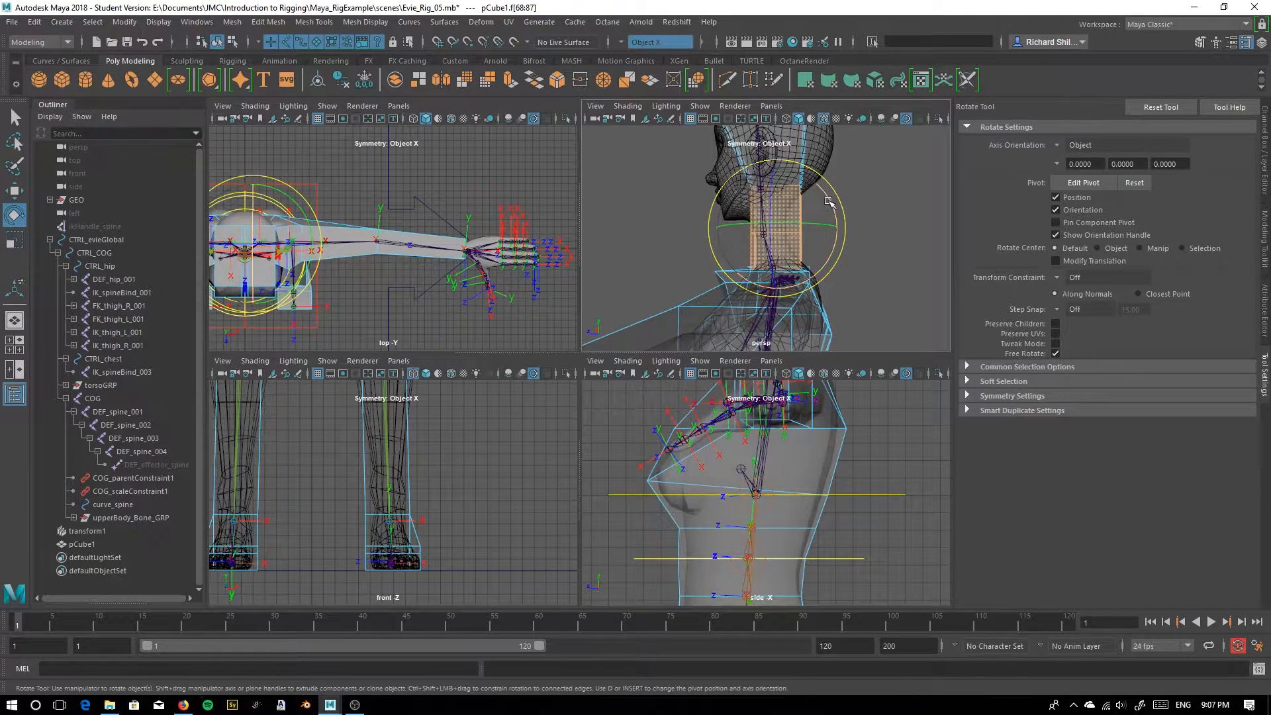
{"action": "left_click_drag", "start_coordinate": [829, 193], "coordinate": [828, 192]}
Select the front face of the head block and extrude it forward to enclose the face
{"action": "left_click_drag", "start_coordinate": [768, 258], "coordinate": [809, 261], "text": "alt"}
{"action": "middle_click_drag", "start_coordinate": [756, 395], "coordinate": [703, 558], "text": "alt"}
{"action": "middle_click_drag", "start_coordinate": [722, 178], "coordinate": [725, 247], "text": "alt"}
{"action": "mouse_move", "coordinate": [726, 247]}
{"action": "left_mouse_down", "text": "alt"}
{"action": "mouse_move", "coordinate": [692, 247]}
{"action": "mouse_move", "coordinate": [815, 249]}
{"action": "mouse_move", "coordinate": [676, 243]}
{"action": "mouse_move", "coordinate": [740, 247]}
{"action": "left_mouse_up", "text": "alt"}
{"action": "right_click_drag", "start_coordinate": [750, 183], "coordinate": [761, 231]}
{"action": "left_click", "coordinate": [735, 203]}
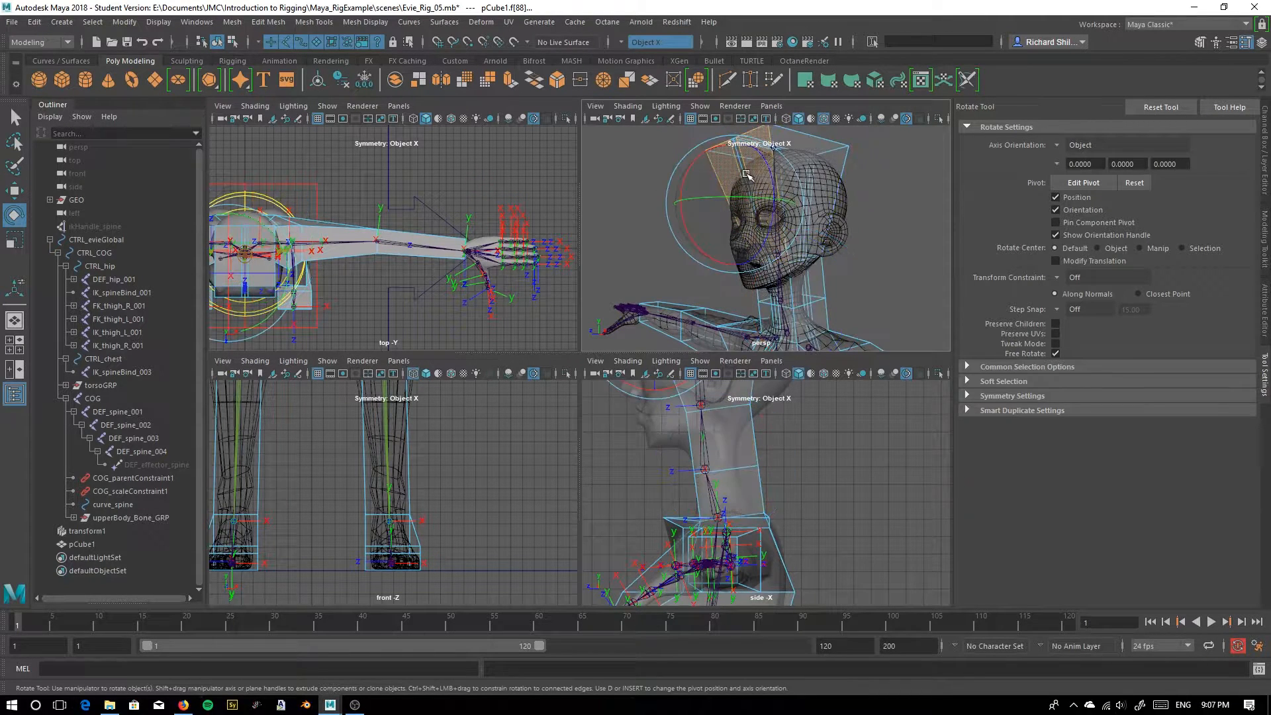
{"action": "left_click", "coordinate": [14, 117]}
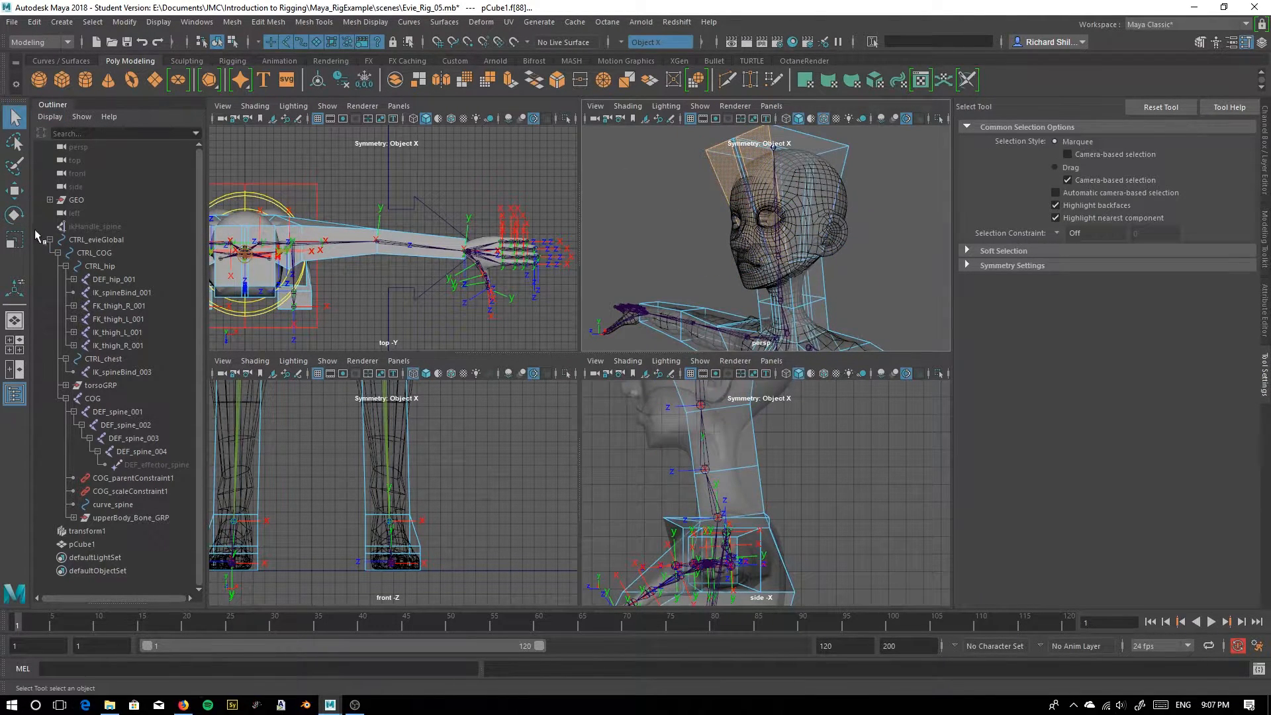
{"action": "scroll", "coordinate": [735, 177], "scroll_direction": "up", "scroll_amount": 4}
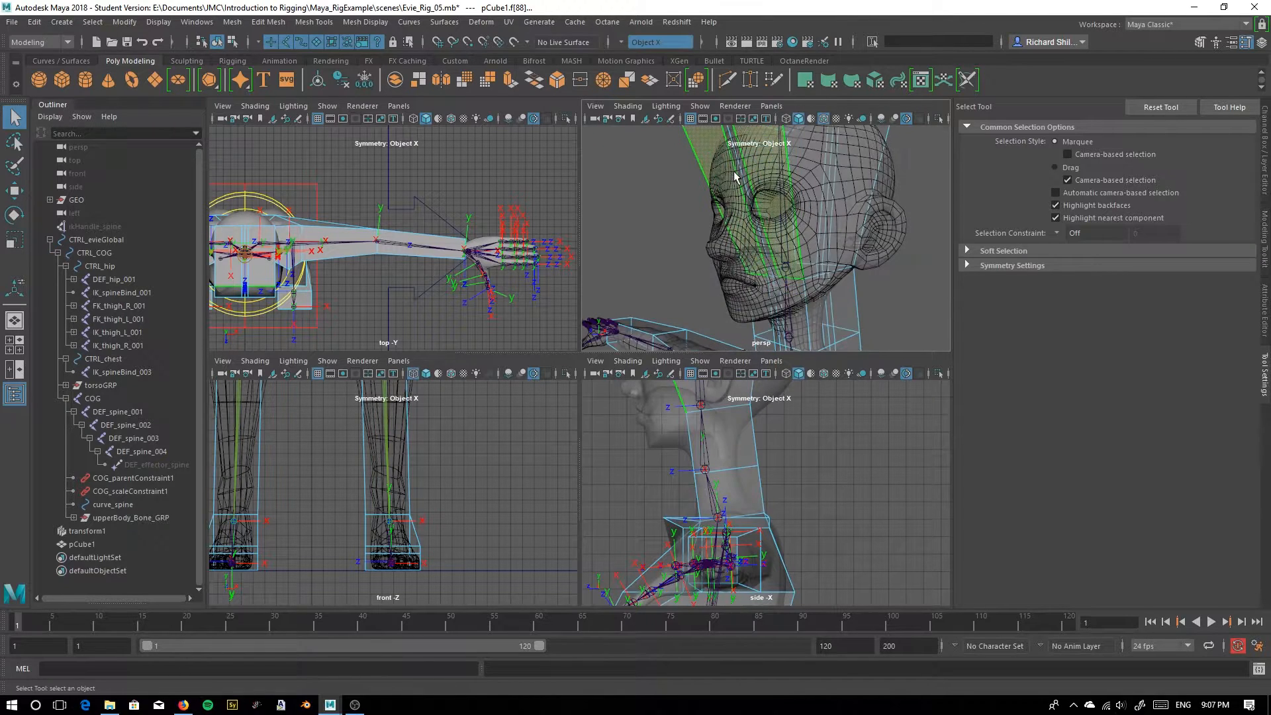
{"action": "right_click_drag", "start_coordinate": [774, 216], "coordinate": [773, 230], "text": "shift"}
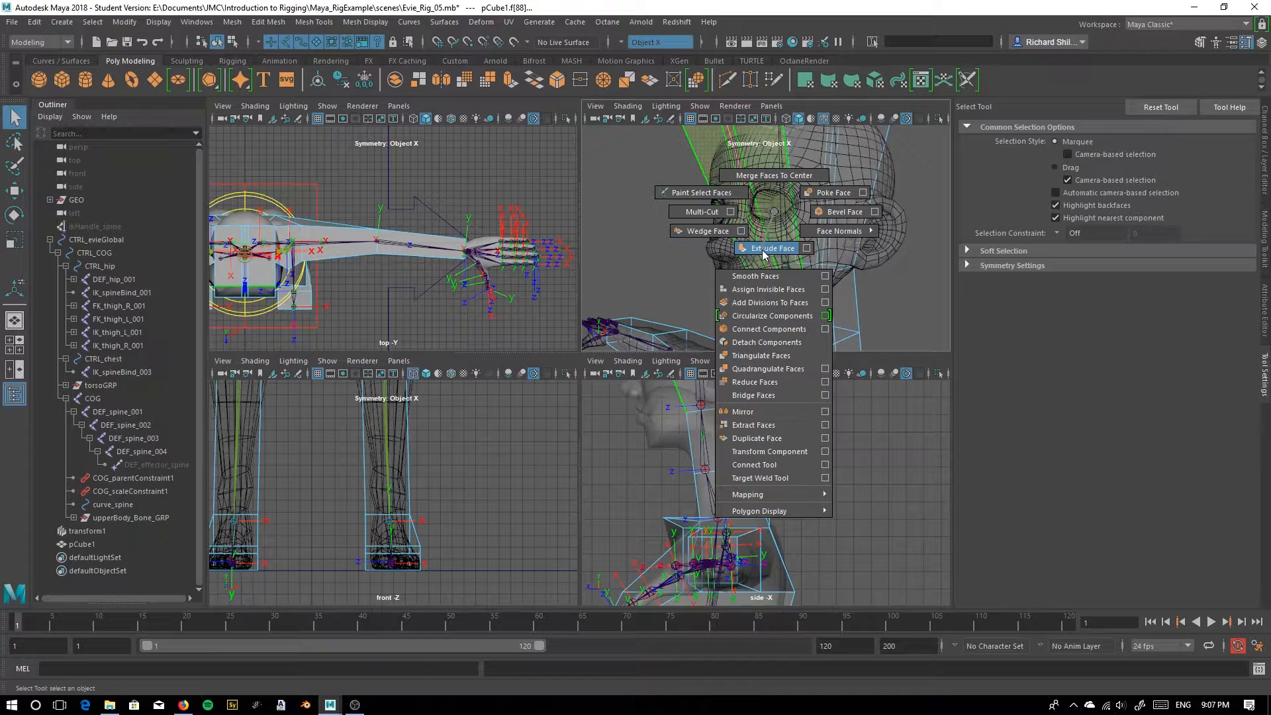
{"action": "left_click", "coordinate": [762, 251]}
{"action": "left_click_drag", "start_coordinate": [680, 193], "coordinate": [655, 215]}
Select the lower front edges of the head block and move them down to enclose the jaw and chin
{"action": "right_click_drag", "start_coordinate": [766, 212], "coordinate": [765, 175]}
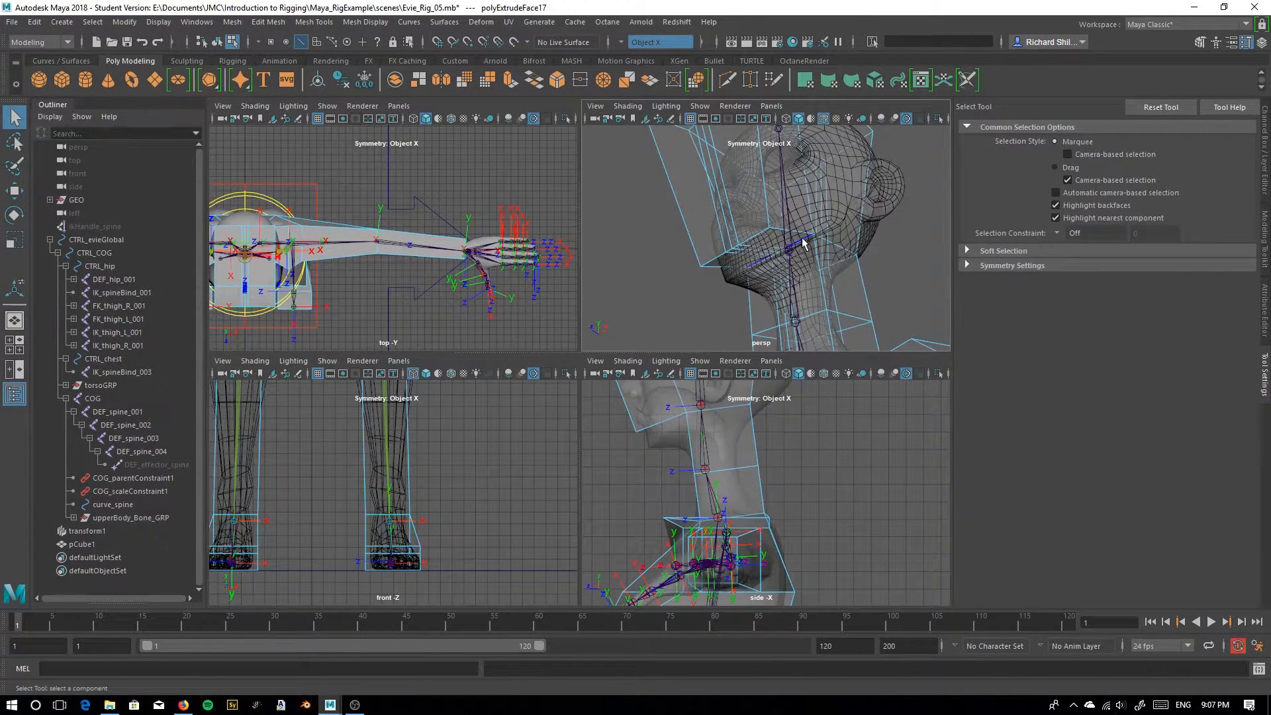
{"action": "left_click", "coordinate": [15, 191]}
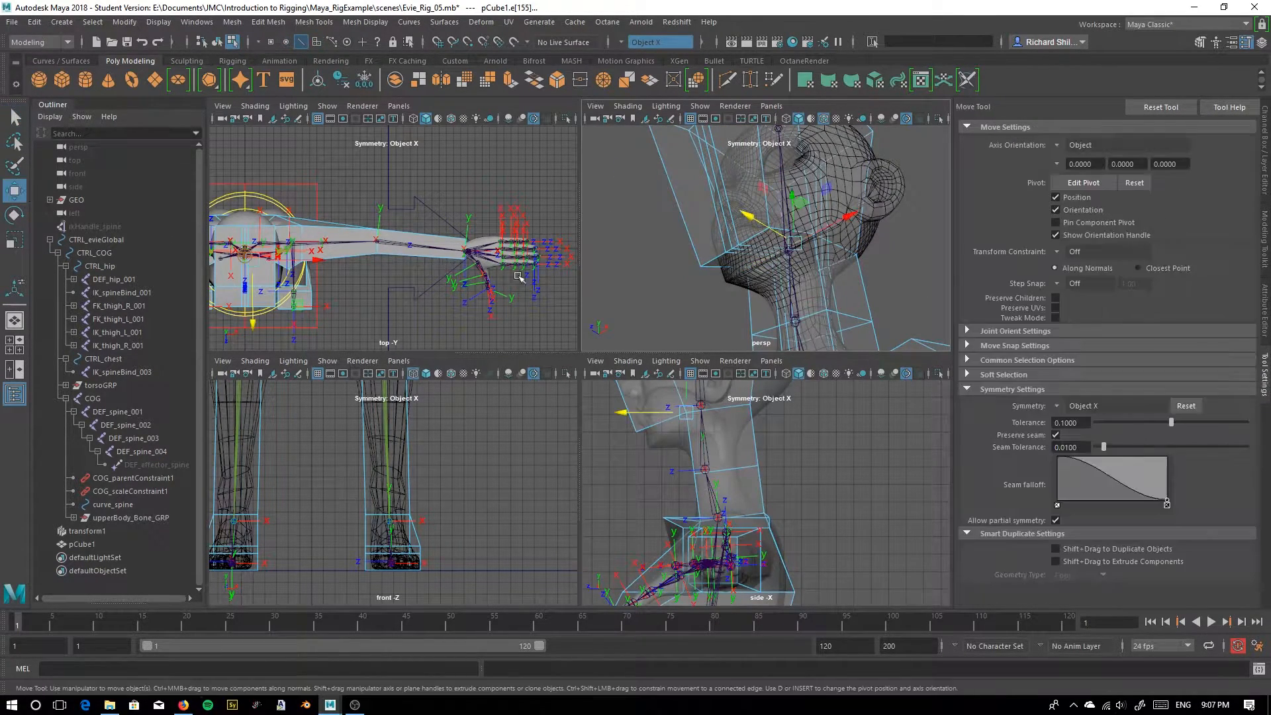
{"action": "double_click", "coordinate": [678, 434]}
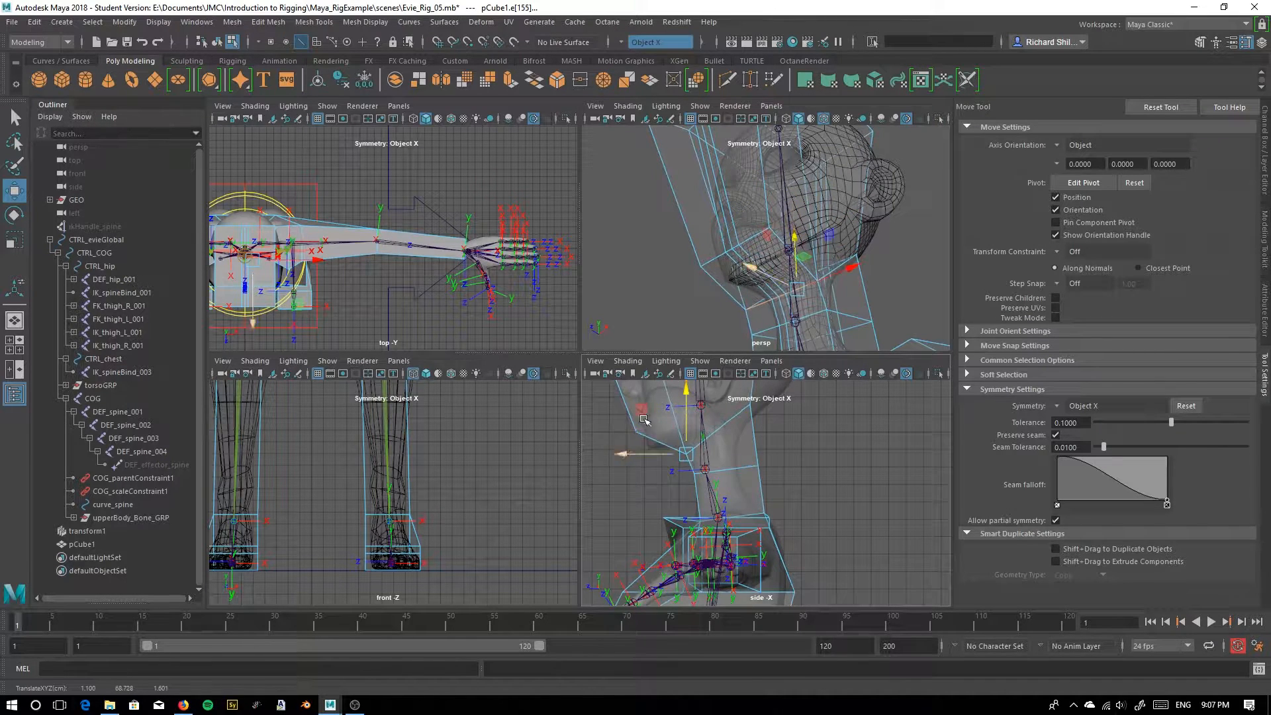
{"action": "left_click", "coordinate": [747, 240]}
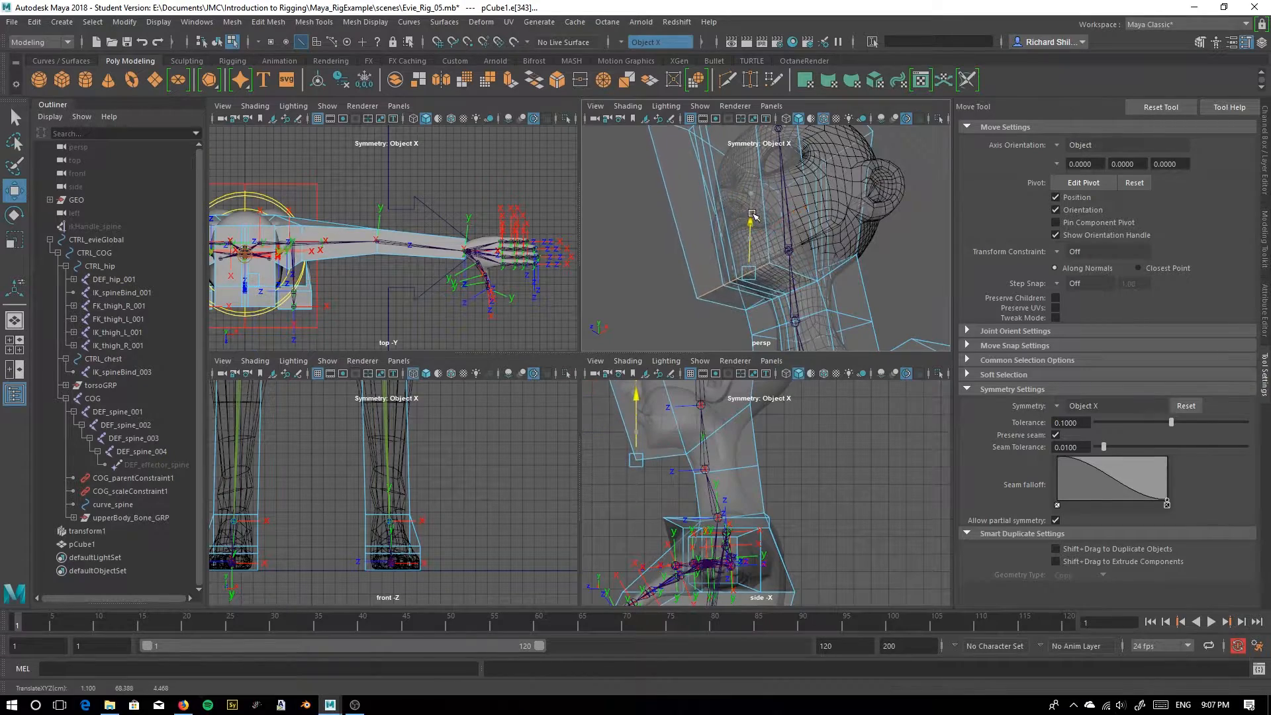
Select the back faces of the head block and extrude them backward to enclose the back of the skull
{"action": "left_click_drag", "start_coordinate": [753, 187], "coordinate": [835, 208], "text": "alt"}
{"action": "right_click_drag", "start_coordinate": [835, 208], "coordinate": [834, 240]}
{"action": "left_click", "coordinate": [813, 249]}
{"action": "left_click", "coordinate": [812, 249], "text": "ctrl"}
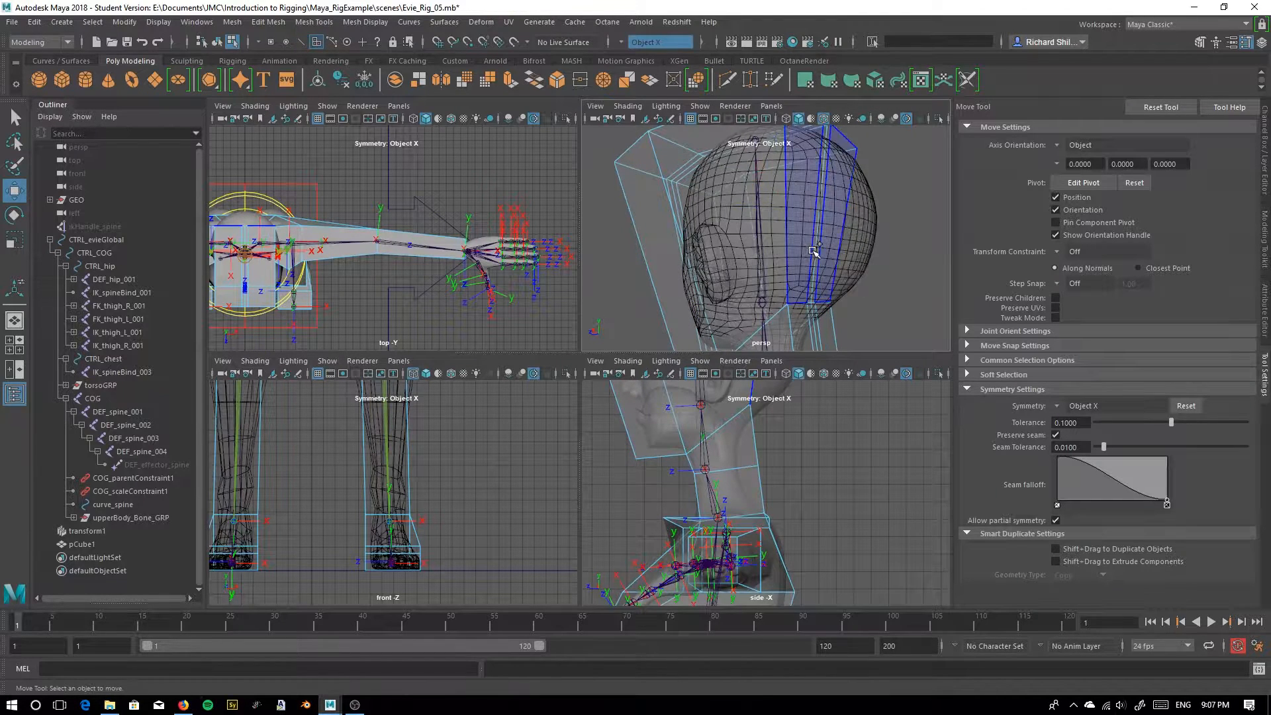
{"action": "left_click", "coordinate": [813, 250]}
{"action": "right_click_drag", "start_coordinate": [795, 246], "coordinate": [783, 289], "text": "shift"}
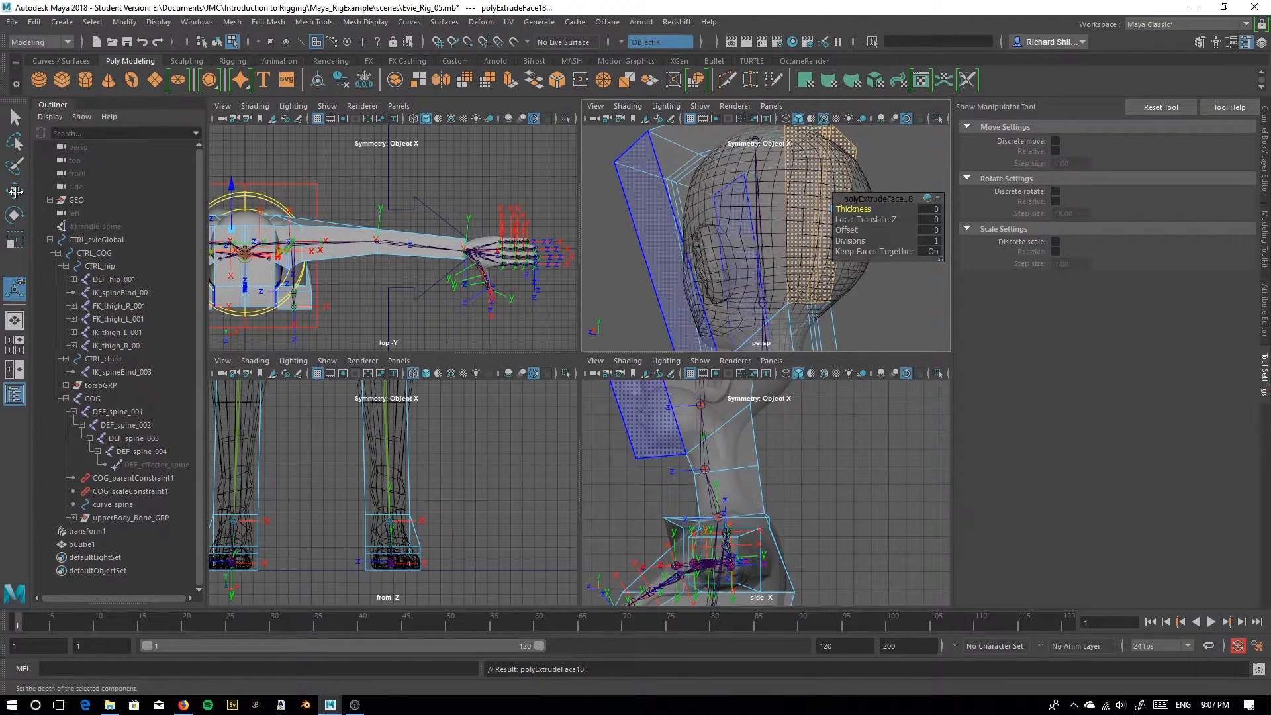
{"action": "left_click_drag", "start_coordinate": [801, 257], "coordinate": [746, 221], "text": "alt"}
{"action": "scroll", "coordinate": [722, 228], "scroll_direction": "down", "scroll_amount": 8}
{"action": "left_click_drag", "start_coordinate": [636, 238], "coordinate": [901, 267], "text": "alt"}
{"action": "middle_click_drag", "start_coordinate": [644, 429], "coordinate": [653, 545], "text": "alt"}
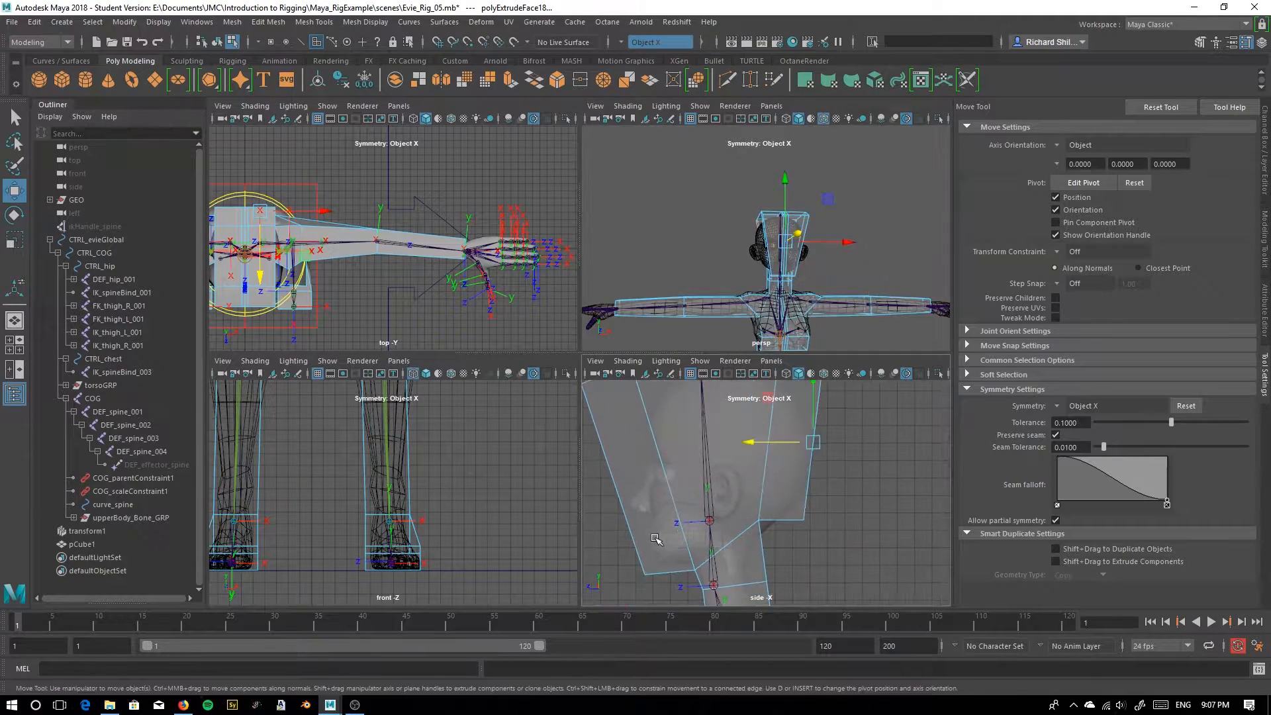
Select the side faces of the head block and extrude them outward toward the ears
{"action": "left_click_drag", "start_coordinate": [792, 252], "coordinate": [703, 240], "text": "alt"}
{"action": "scroll", "coordinate": [787, 260], "scroll_direction": "up", "scroll_amount": 7}
{"action": "right_click_drag", "start_coordinate": [707, 240], "coordinate": [710, 279]}
{"action": "left_click", "coordinate": [688, 273]}
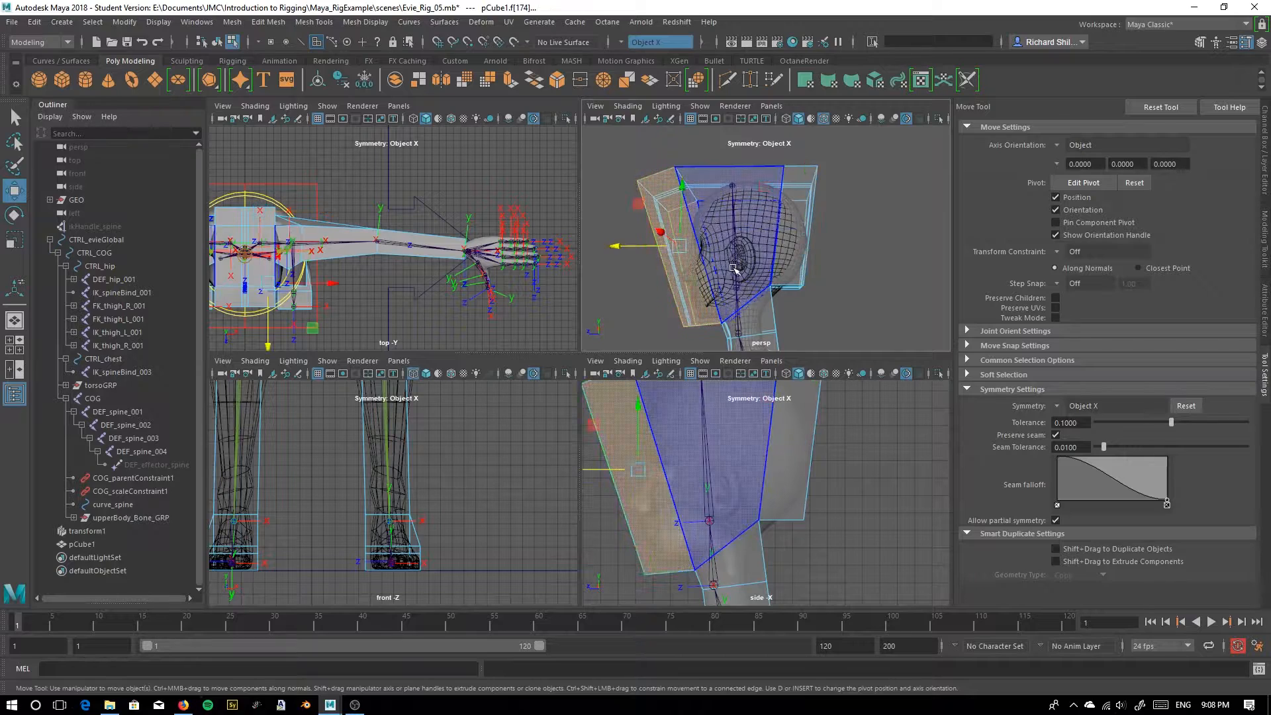
{"action": "left_click", "coordinate": [739, 270], "text": "shift"}
{"action": "left_click_drag", "start_coordinate": [787, 255], "coordinate": [833, 297], "text": "alt"}
{"action": "right_click_drag", "start_coordinate": [838, 291], "coordinate": [818, 329], "text": "shift"}
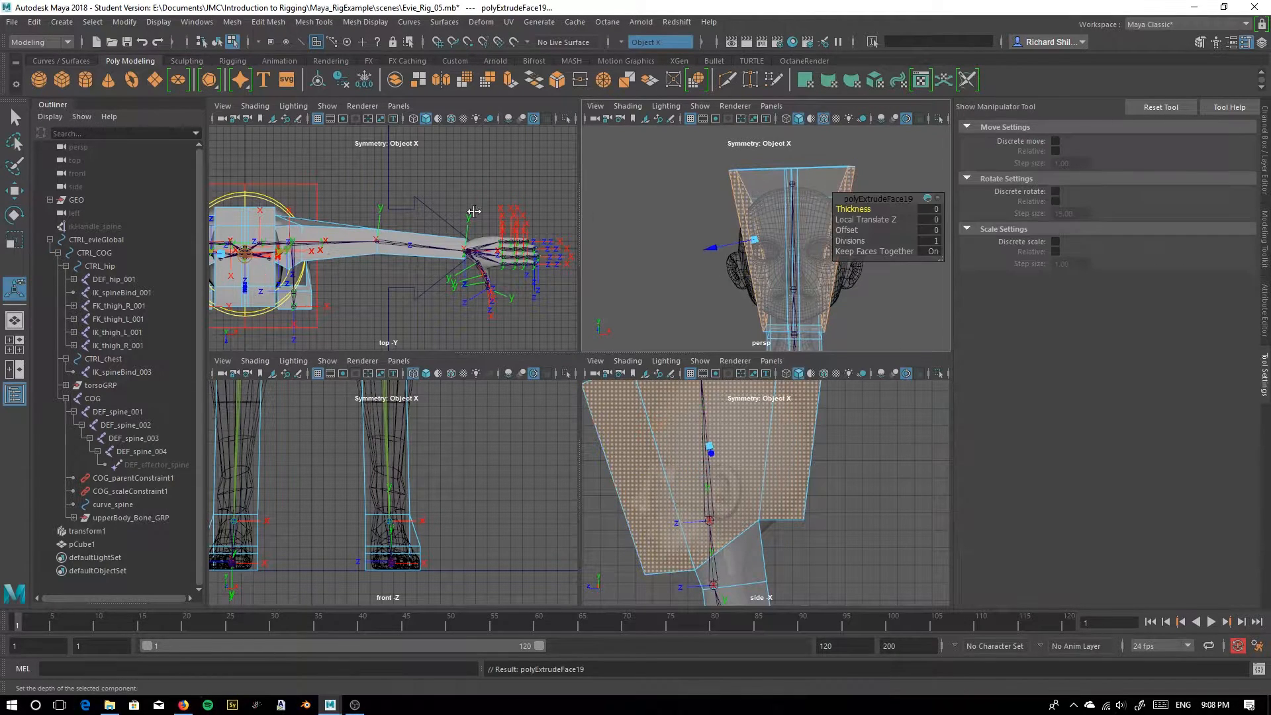
{"action": "key", "text": "w"}
{"action": "left_click_drag", "start_coordinate": [887, 255], "coordinate": [922, 257]}
Select the side edges at the chest and armpit and move them sideways to fit the torso
{"action": "scroll", "coordinate": [913, 256], "scroll_direction": "down", "scroll_amount": 5}
{"action": "mouse_move", "coordinate": [795, 238]}
{"action": "left_mouse_down", "text": "alt"}
{"action": "mouse_move", "coordinate": [548, 279]}
{"action": "mouse_move", "coordinate": [754, 288]}
{"action": "mouse_move", "coordinate": [783, 260]}
{"action": "left_mouse_up", "text": "alt"}
{"action": "mouse_move", "coordinate": [788, 263]}
{"action": "middle_mouse_down", "text": "alt"}
{"action": "mouse_move", "coordinate": [807, 193]}
{"action": "mouse_move", "coordinate": [780, 196]}
{"action": "mouse_move", "coordinate": [773, 245]}
{"action": "middle_mouse_up", "text": "alt"}
{"action": "left_click_drag", "start_coordinate": [773, 245], "coordinate": [707, 191], "text": "alt"}
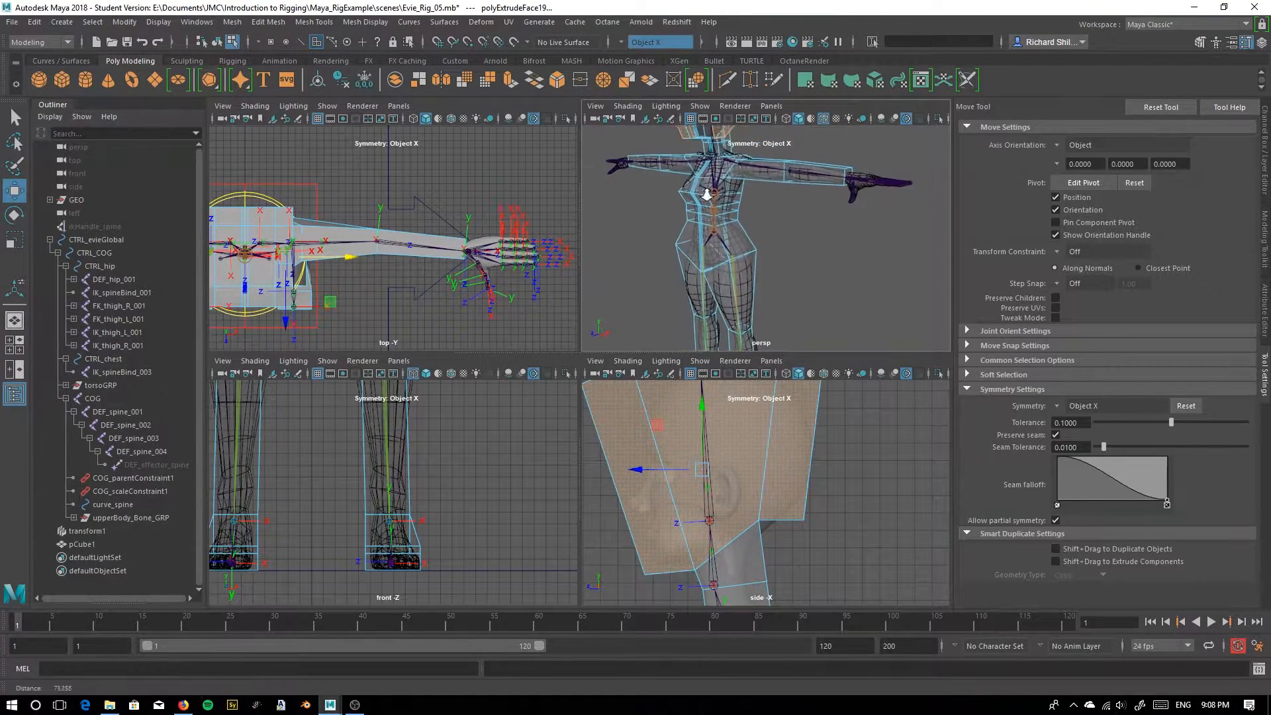
{"action": "scroll", "coordinate": [707, 191], "scroll_direction": "up", "scroll_amount": 5}
{"action": "middle_click_drag", "start_coordinate": [752, 227], "coordinate": [794, 290], "text": "alt"}
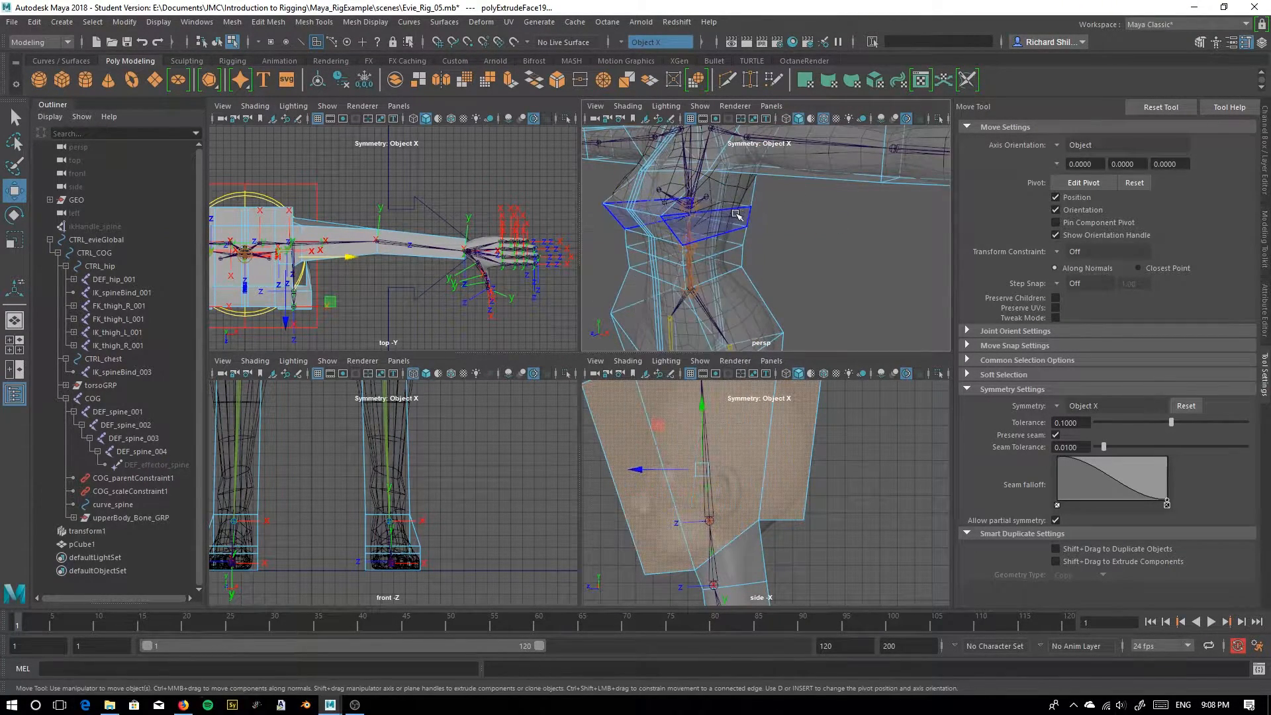
{"action": "key", "text": "F10"}
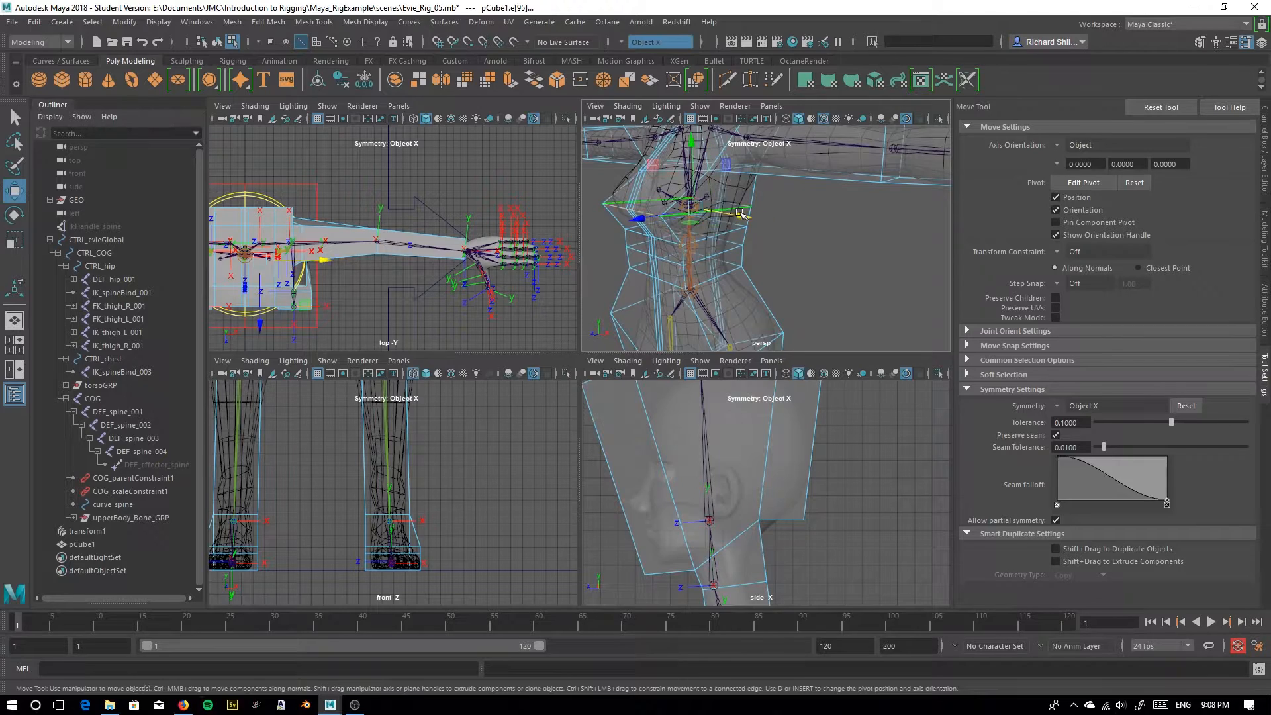
{"action": "left_click", "coordinate": [746, 217]}
{"action": "left_click_drag", "start_coordinate": [746, 219], "coordinate": [875, 234], "text": "alt"}
{"action": "left_click", "coordinate": [759, 217]}
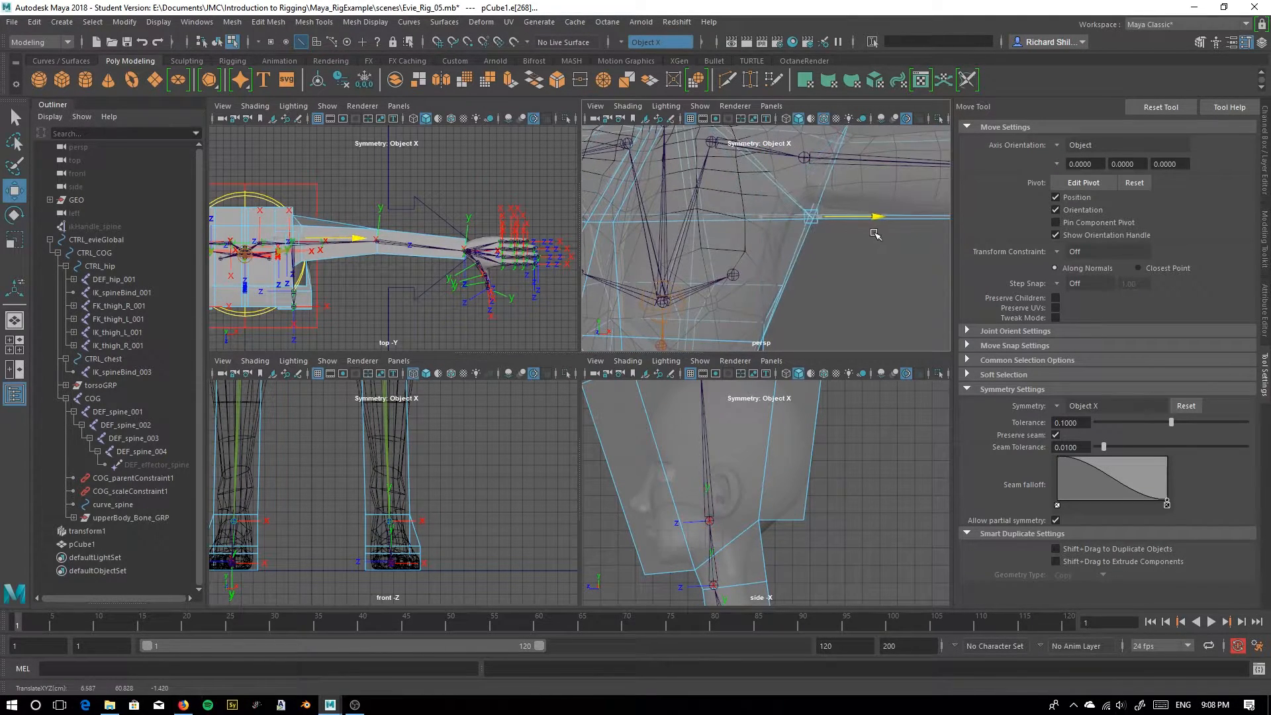
Examine the left hand mesh and its finger joints beyond the wrist end of the proxy body
{"action": "scroll", "coordinate": [875, 233], "scroll_direction": "down", "scroll_amount": 7}
{"action": "middle_click_drag", "start_coordinate": [875, 233], "coordinate": [717, 241], "text": "alt"}
{"action": "scroll", "coordinate": [741, 248], "scroll_direction": "up", "scroll_amount": 5}
{"action": "left_click_drag", "start_coordinate": [788, 260], "coordinate": [784, 315], "text": "alt"}
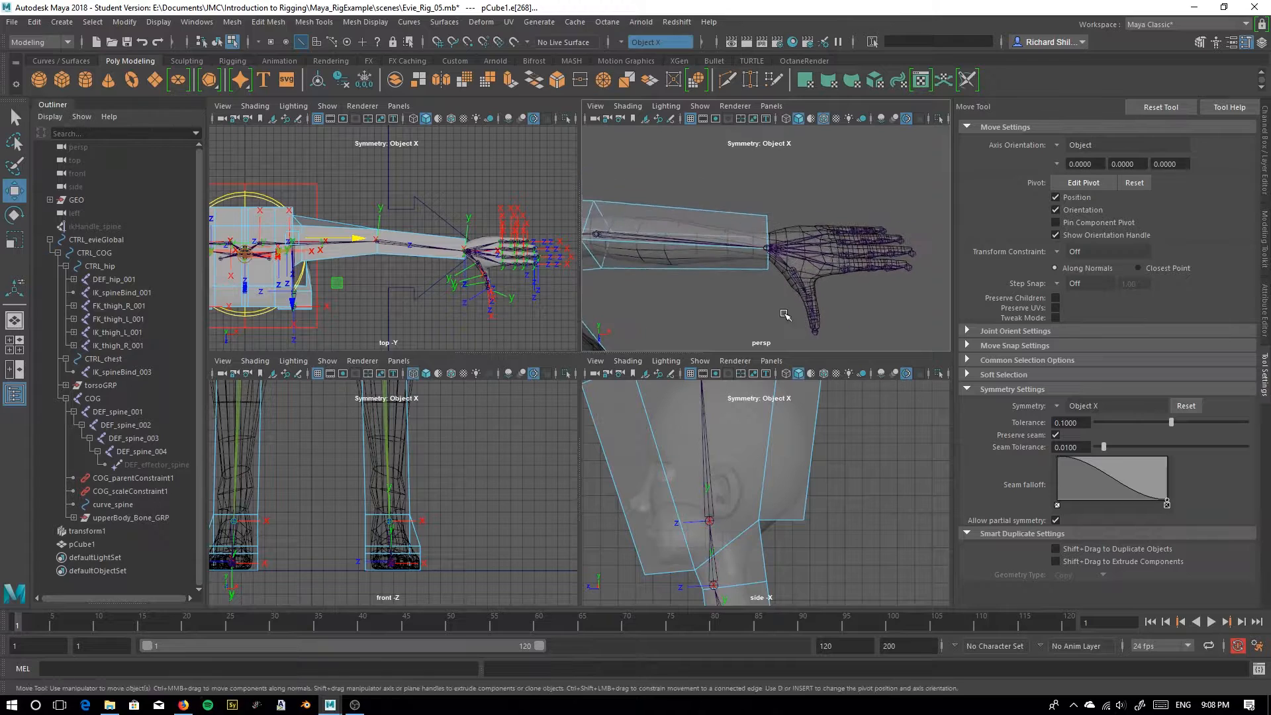
{"action": "middle_click_drag", "start_coordinate": [784, 315], "coordinate": [786, 225], "text": "alt"}
{"action": "right_click_drag", "start_coordinate": [785, 225], "coordinate": [858, 244], "text": "alt"}
{"action": "left_click", "coordinate": [858, 235]}
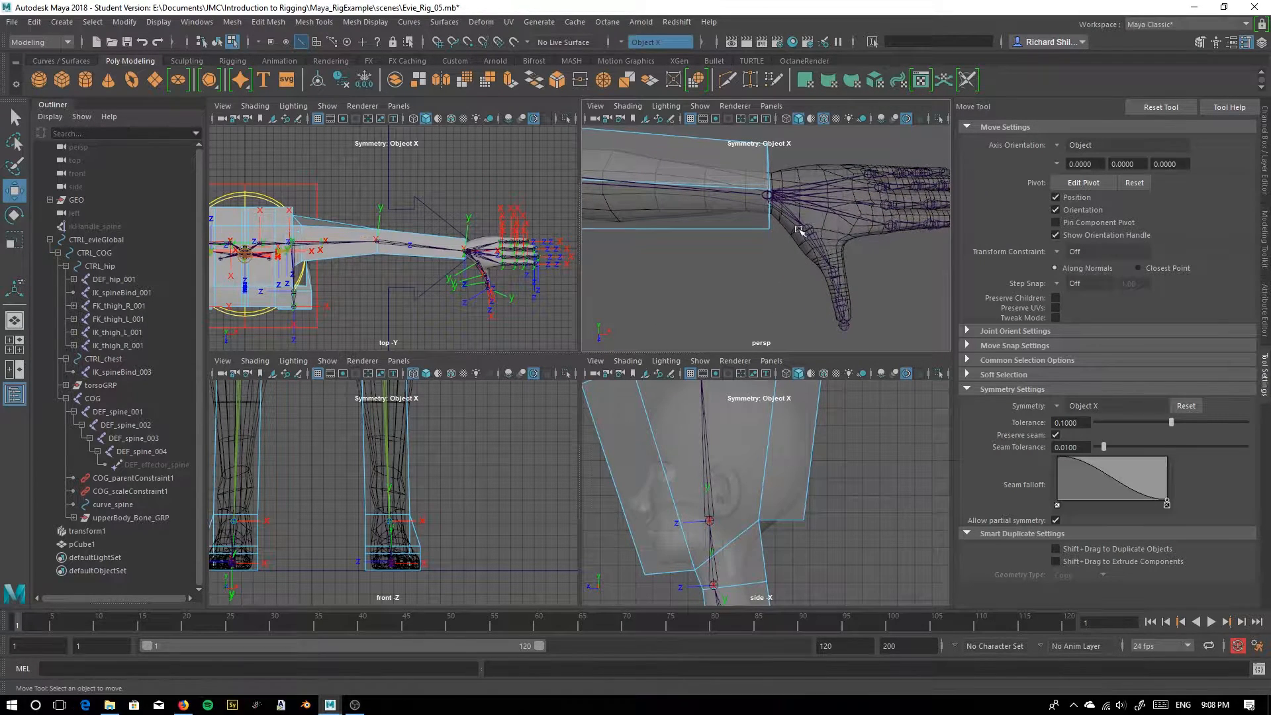
{"action": "key", "text": "q"}
{"action": "right_click_drag", "start_coordinate": [848, 231], "coordinate": [894, 195]}
{"action": "left_click", "coordinate": [855, 218]}
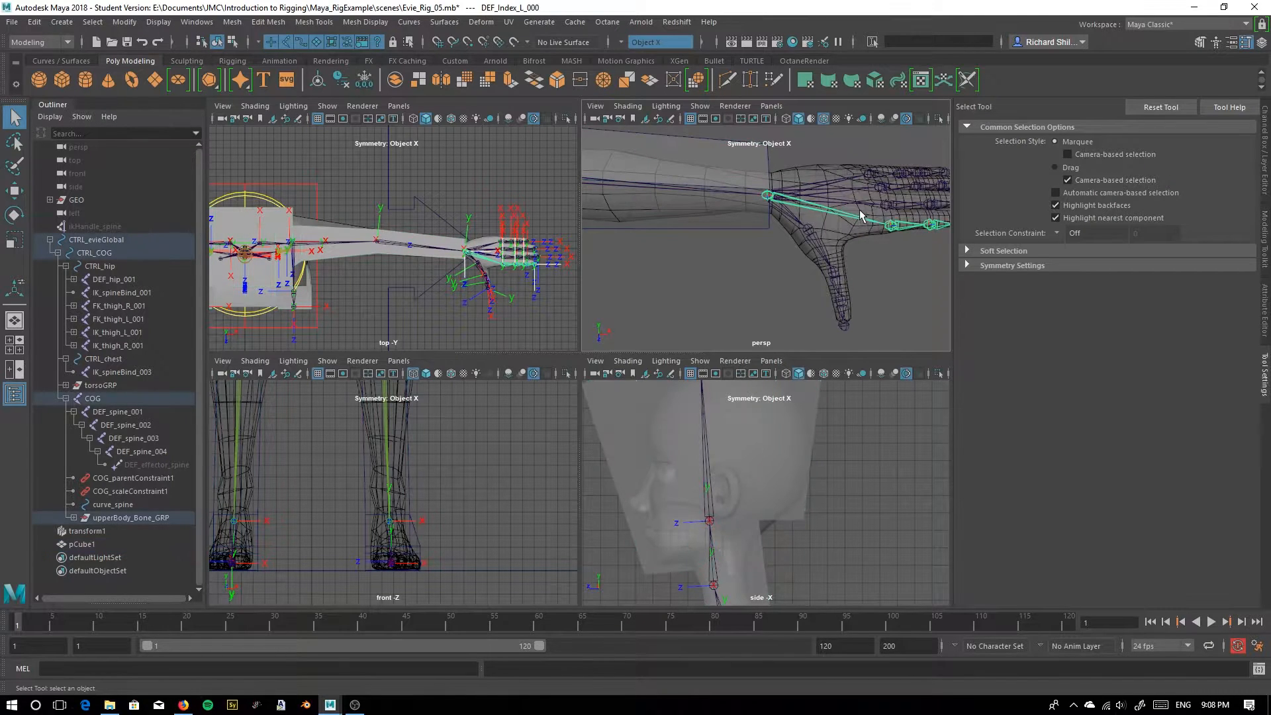
{"action": "left_click", "coordinate": [846, 236]}
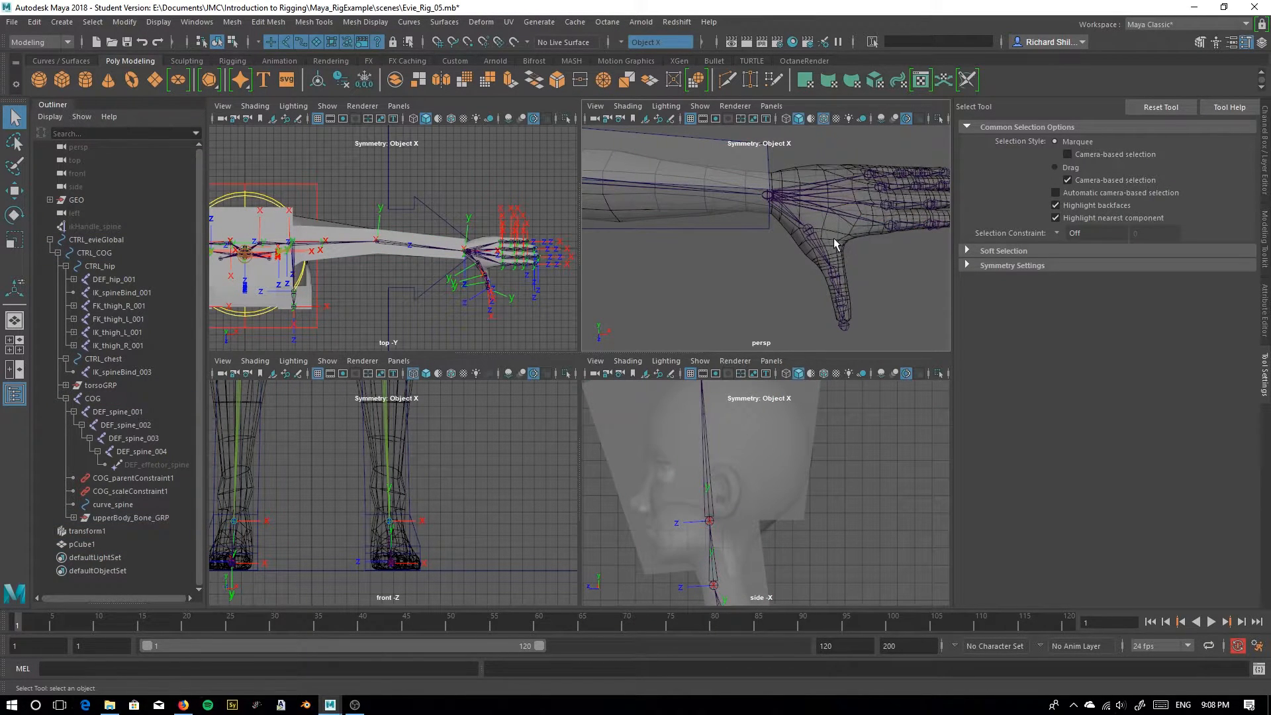
{"action": "left_click_drag", "start_coordinate": [856, 233], "coordinate": [786, 238], "text": "alt"}
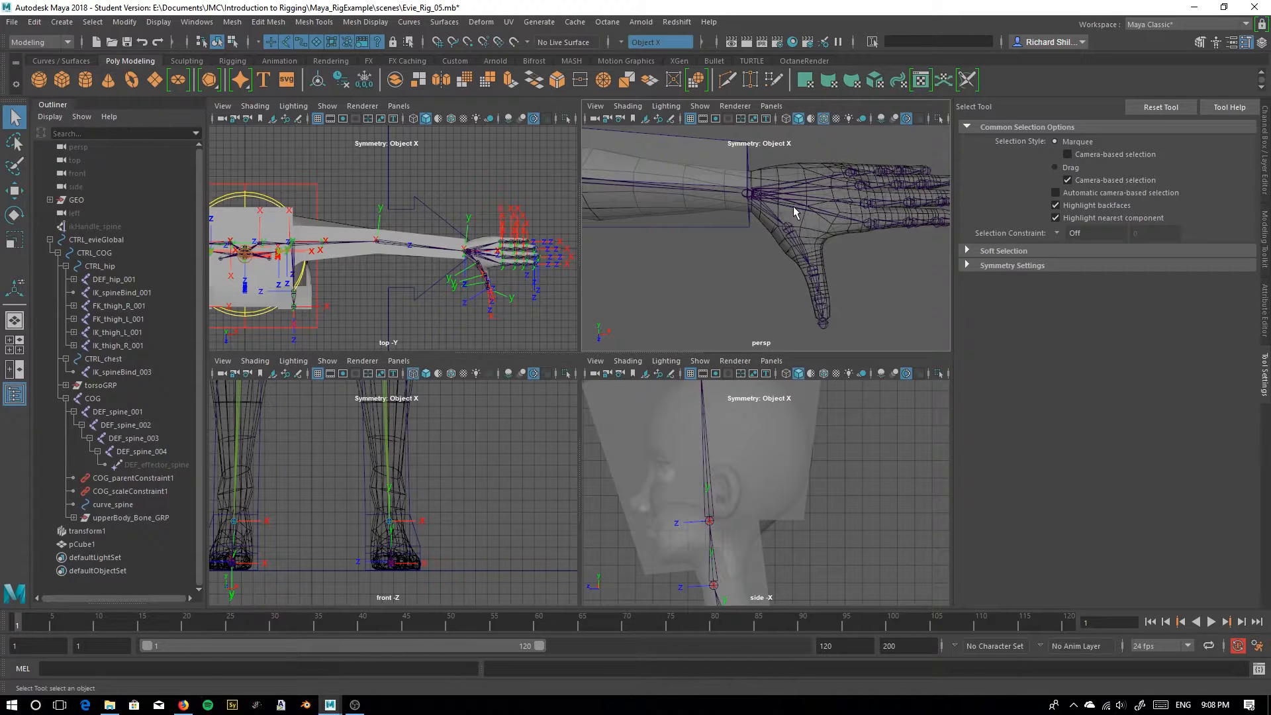
{"action": "scroll", "coordinate": [794, 211], "scroll_direction": "down", "scroll_amount": 3}
{"action": "left_click_drag", "start_coordinate": [672, 272], "coordinate": [698, 277], "text": "alt"}
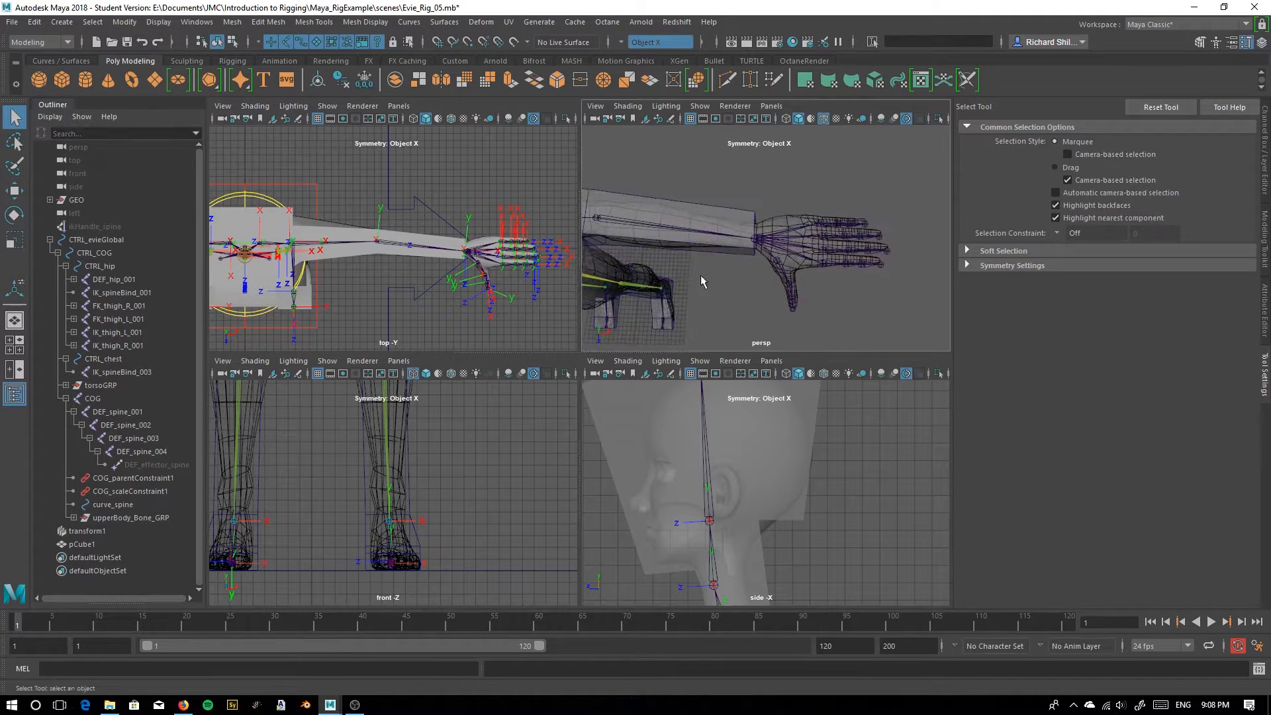
{"action": "middle_click_drag", "start_coordinate": [772, 231], "coordinate": [762, 221], "text": "alt"}
{"action": "right_click_drag", "start_coordinate": [797, 222], "coordinate": [816, 257], "text": "alt"}
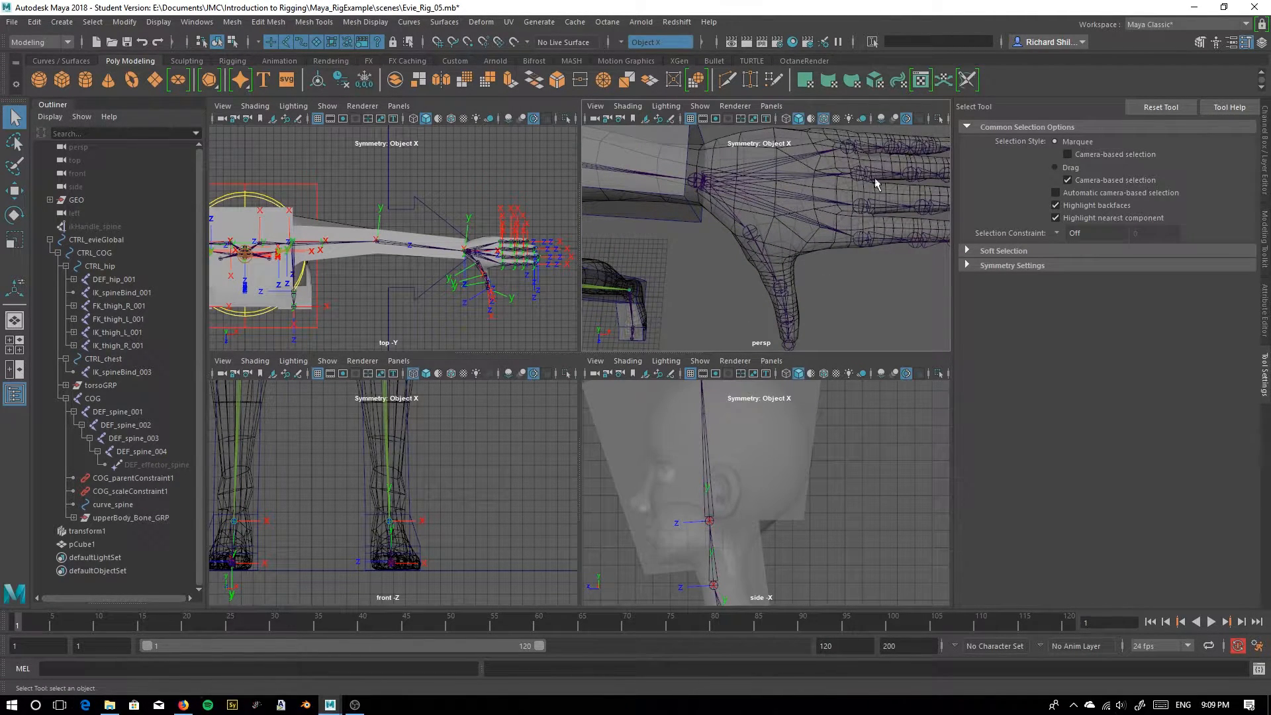
Select the proxy body mesh, enlarge the perspective view and inspect its fit around the whole character
{"action": "scroll", "coordinate": [809, 190], "scroll_direction": "down", "scroll_amount": 5}
{"action": "middle_click_drag", "start_coordinate": [641, 259], "coordinate": [720, 247], "text": "alt"}
{"action": "left_click_drag", "start_coordinate": [721, 247], "coordinate": [712, 217], "text": "alt"}
{"action": "left_click", "coordinate": [686, 224]}
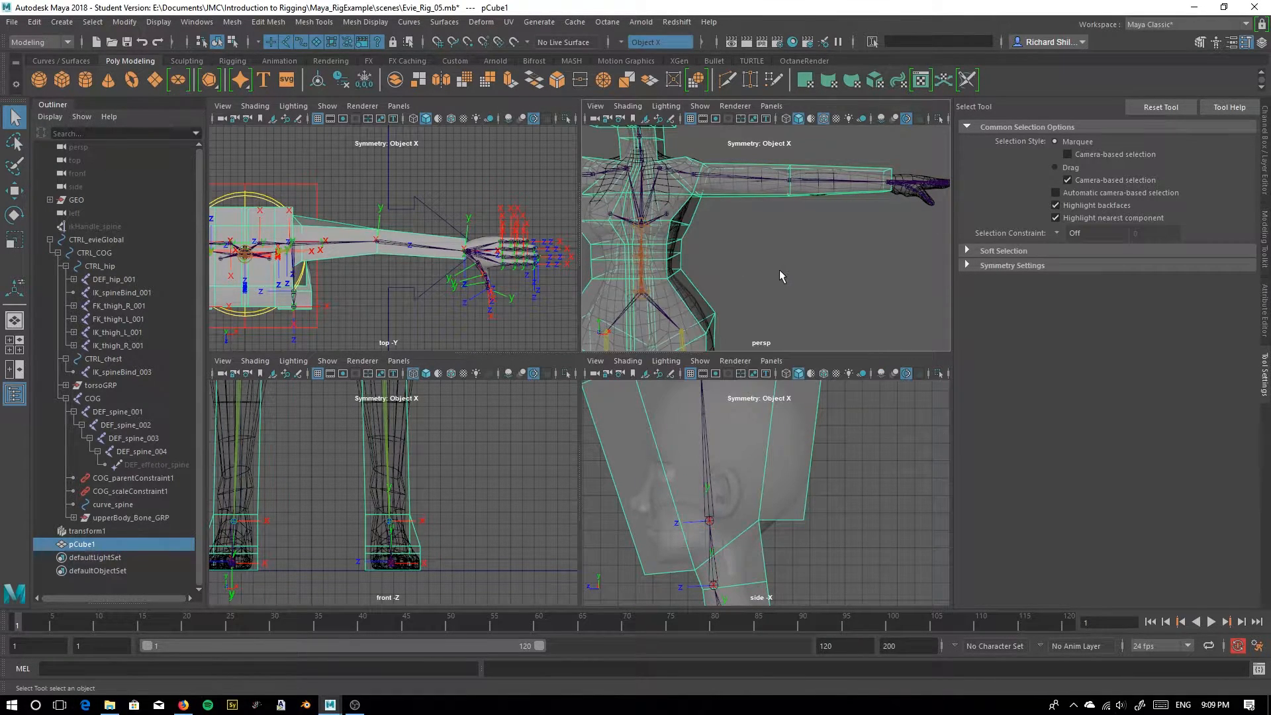
{"action": "key", "text": "space"}
{"action": "scroll", "coordinate": [662, 301], "scroll_direction": "down", "scroll_amount": 3}
{"action": "middle_click_drag", "start_coordinate": [514, 351], "coordinate": [643, 309], "text": "alt"}
{"action": "scroll", "coordinate": [655, 315], "scroll_direction": "down", "scroll_amount": 4}
{"action": "scroll", "coordinate": [659, 322], "scroll_direction": "down", "scroll_amount": 3}
{"action": "left_click_drag", "start_coordinate": [417, 427], "coordinate": [575, 431], "text": "alt"}
{"action": "scroll", "coordinate": [576, 434], "scroll_direction": "up", "scroll_amount": 5}
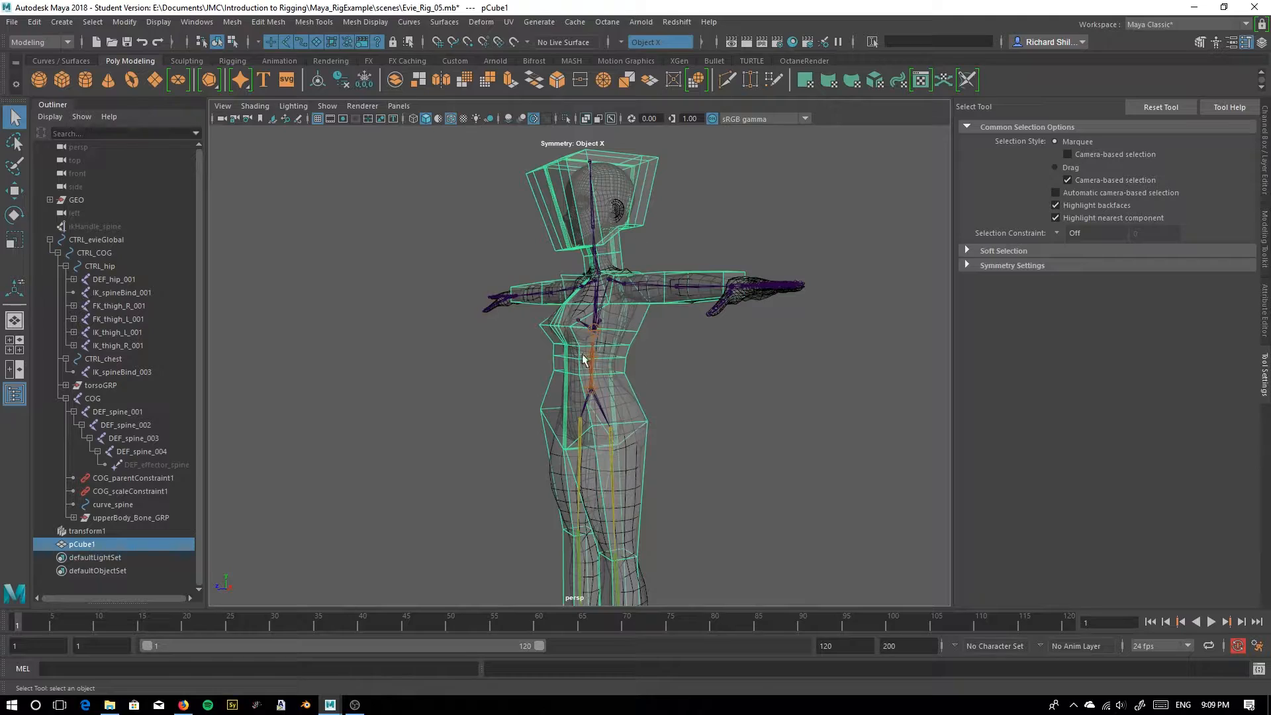
{"action": "left_click_drag", "start_coordinate": [454, 449], "coordinate": [492, 436], "text": "alt"}
{"action": "middle_click_drag", "start_coordinate": [493, 436], "coordinate": [486, 384], "text": "alt"}
{"action": "left_click_drag", "start_coordinate": [486, 384], "coordinate": [426, 409], "text": "alt"}
{"action": "middle_click_drag", "start_coordinate": [471, 315], "coordinate": [455, 386], "text": "alt"}
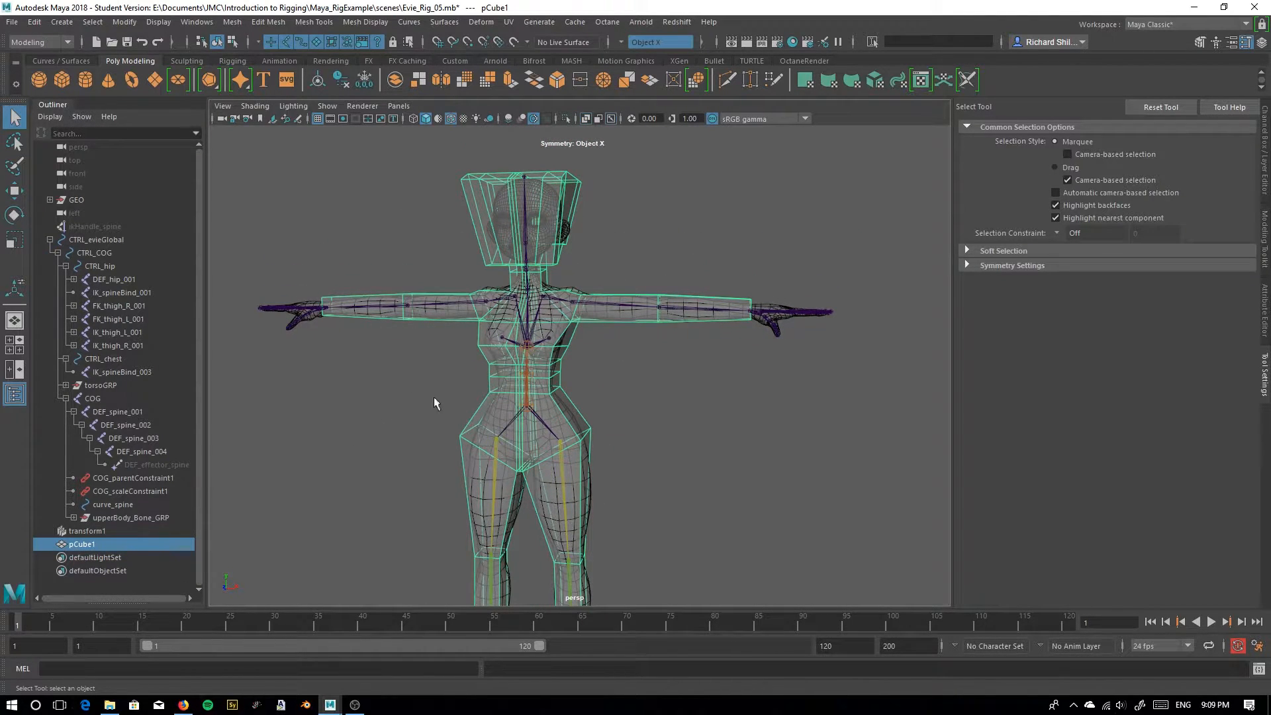
Select the outer joint of the left index finger and bring up the rigging tools
{"action": "left_click", "coordinate": [803, 312]}
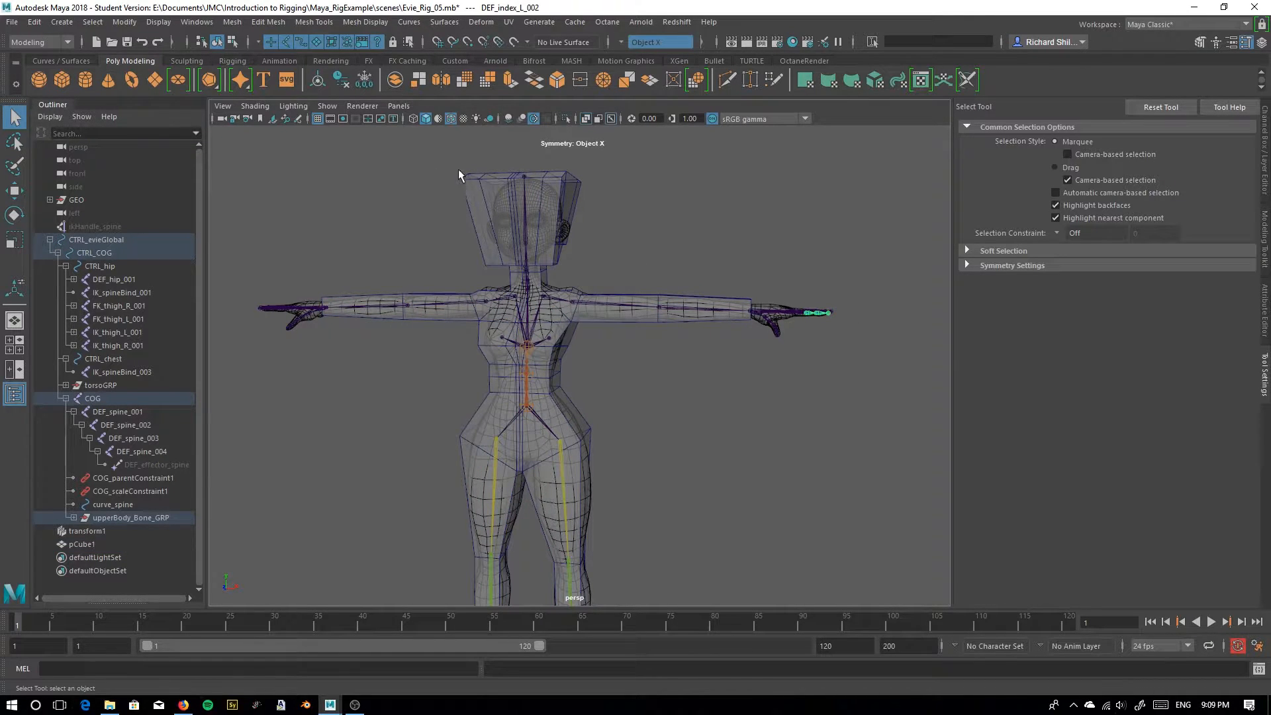
{"action": "middle_click_drag", "start_coordinate": [461, 434], "coordinate": [460, 364], "text": "alt"}
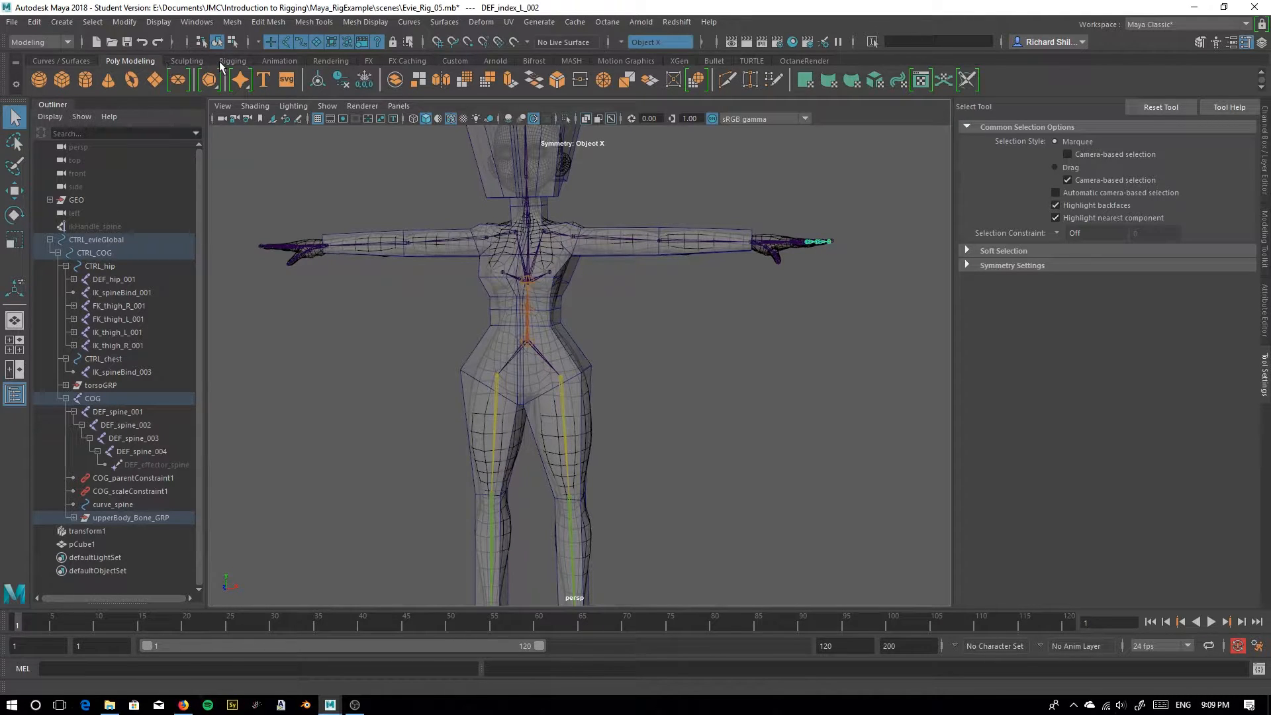
{"action": "left_click", "coordinate": [231, 61]}
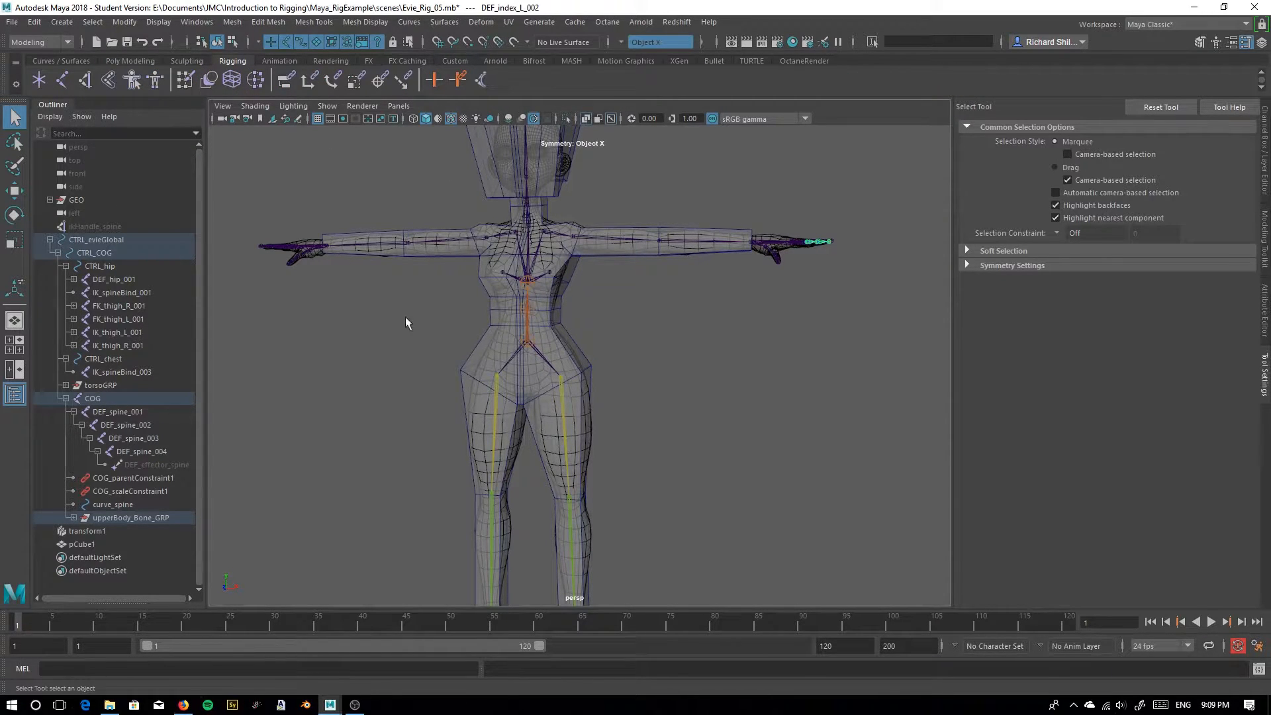
Select the proxy body mesh and create a new display layer containing it
{"action": "left_click_drag", "start_coordinate": [398, 422], "coordinate": [415, 418], "text": "alt"}
{"action": "middle_click_drag", "start_coordinate": [448, 355], "coordinate": [452, 457], "text": "alt"}
{"action": "right_click_drag", "start_coordinate": [487, 306], "coordinate": [511, 362], "text": "alt"}
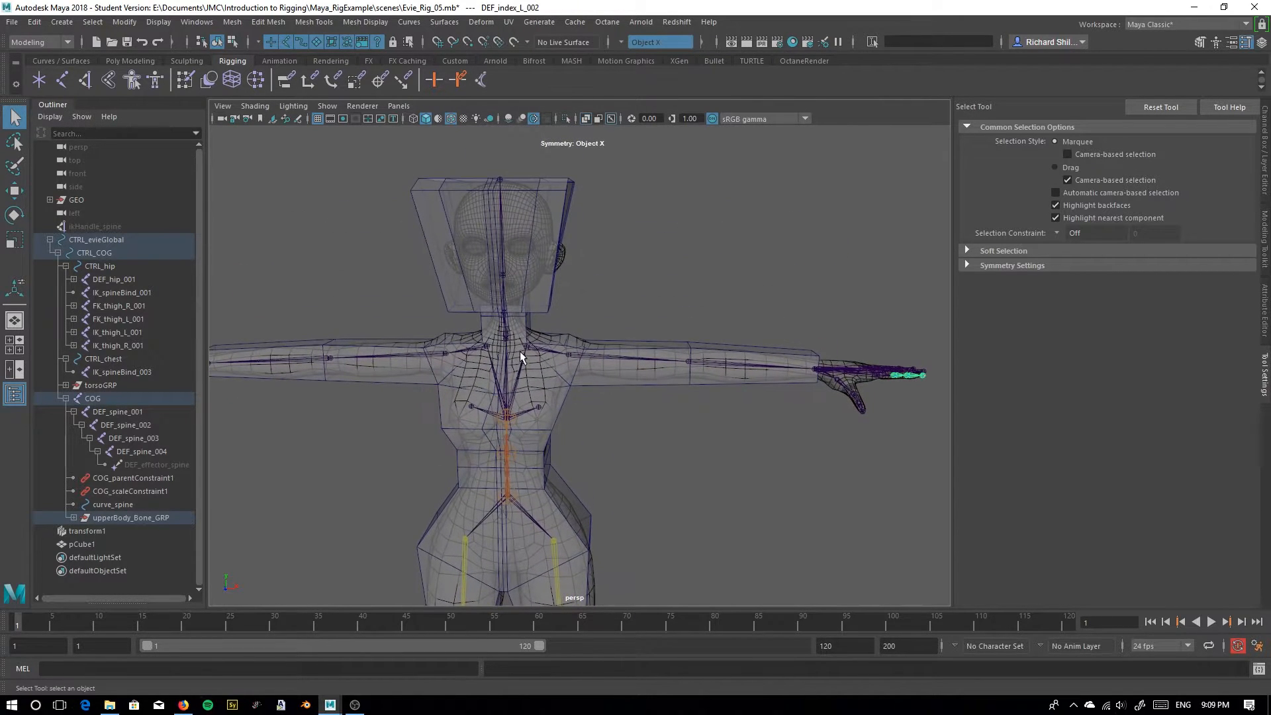
{"action": "left_click", "coordinate": [419, 376]}
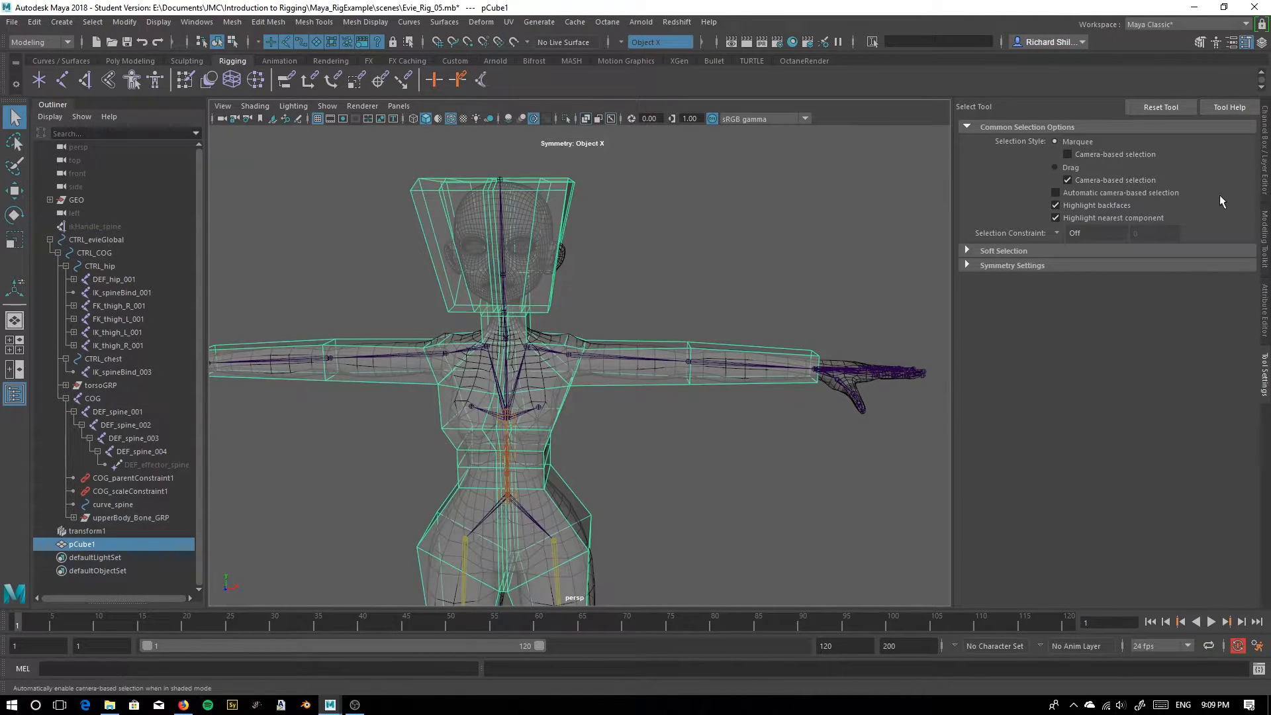
{"action": "left_click", "coordinate": [1264, 173]}
{"action": "left_click", "coordinate": [976, 482]}
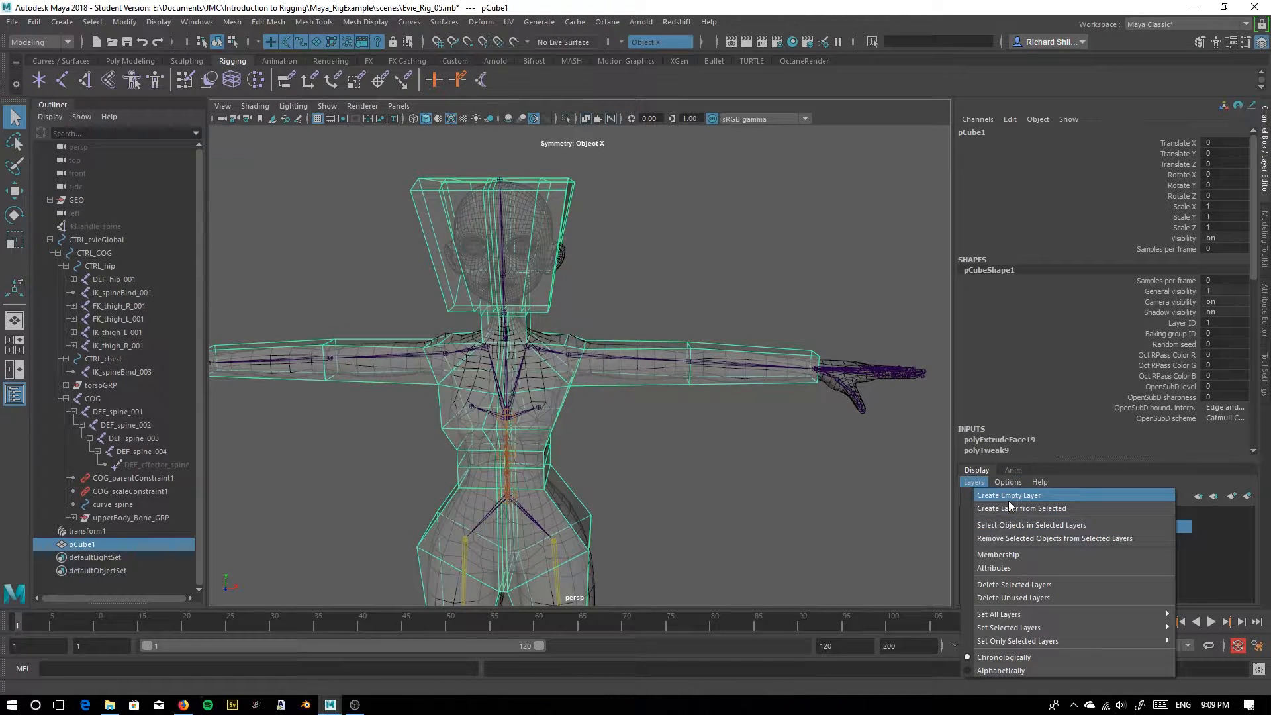
{"action": "left_click", "coordinate": [1007, 510]}
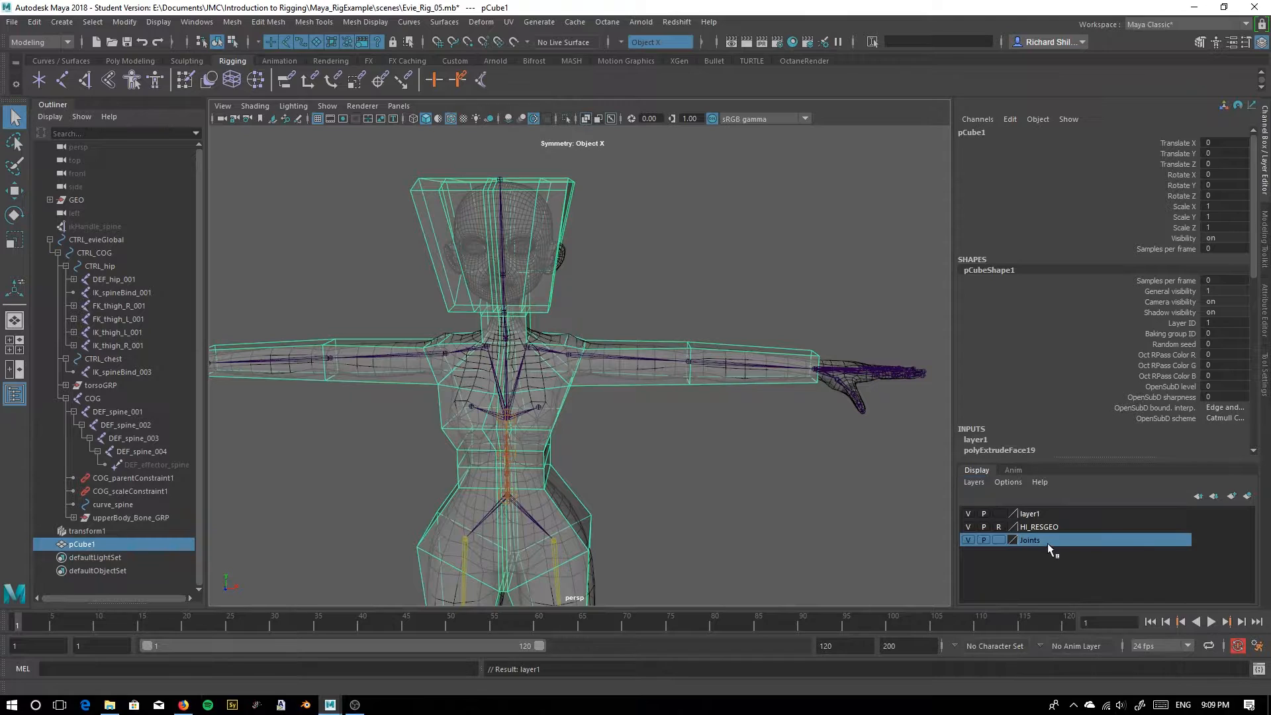
Rename the new display layer as SkinCage, keeping its display type Normal
{"action": "double_click", "coordinate": [1030, 513]}
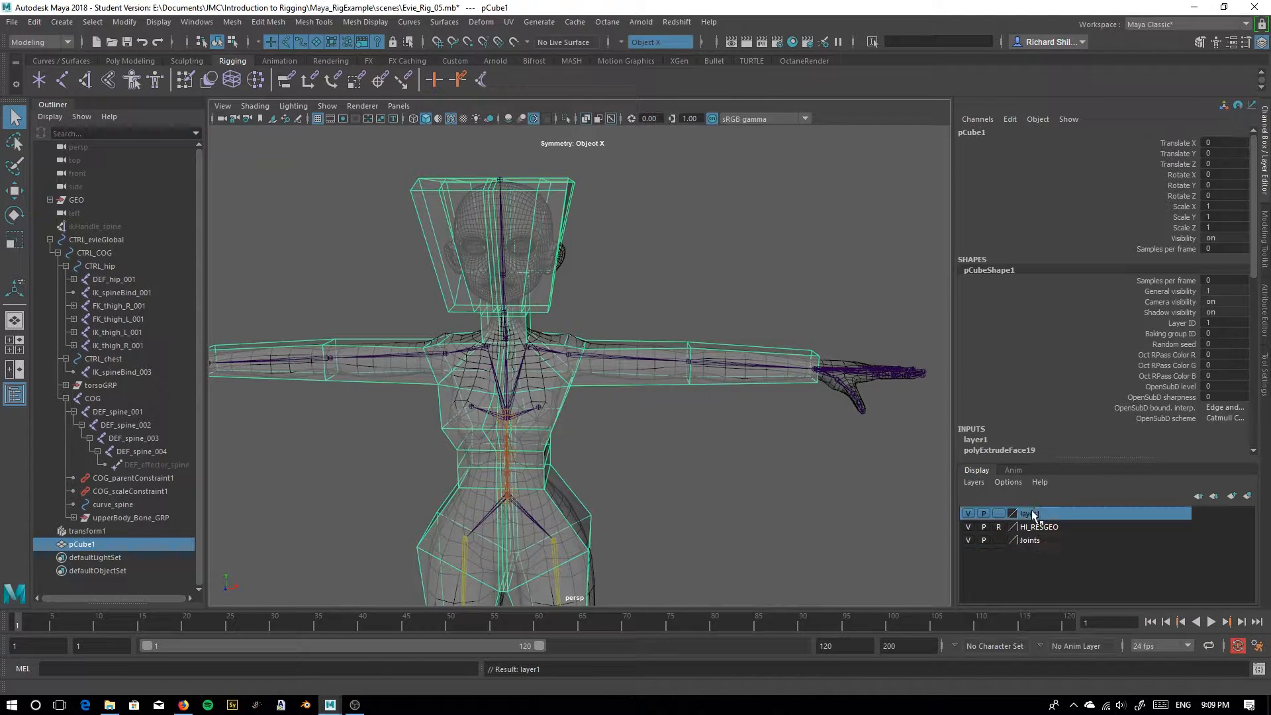
{"action": "left_click", "coordinate": [508, 280]}
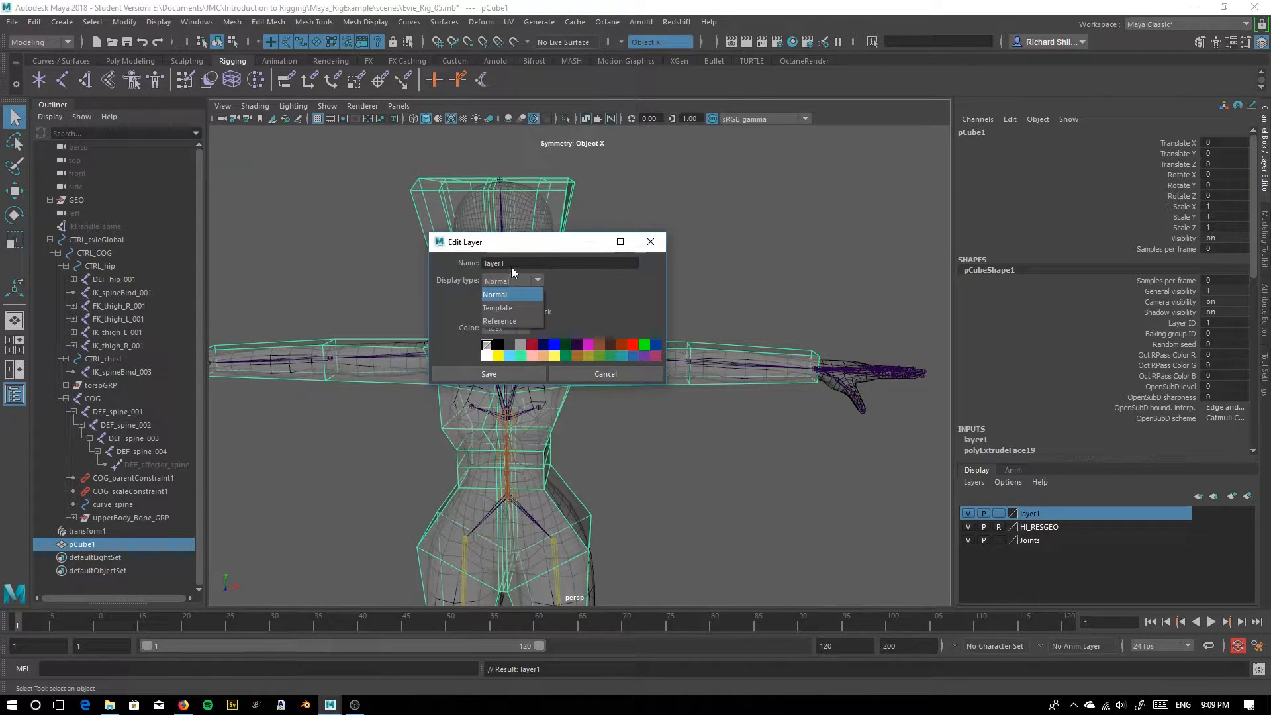
{"action": "left_click", "coordinate": [512, 266]}
{"action": "left_click_drag", "start_coordinate": [513, 264], "coordinate": [363, 247]}
{"action": "type", "text": "SkinCage"}
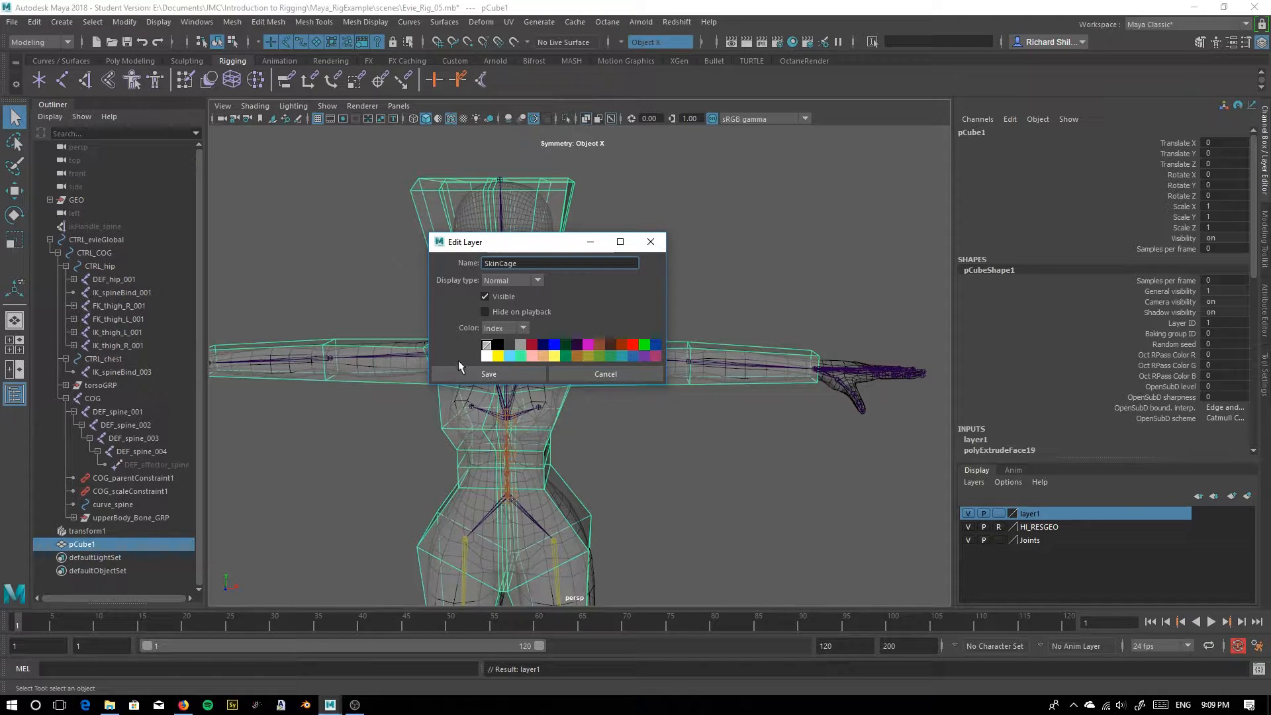
{"action": "left_click", "coordinate": [490, 374]}
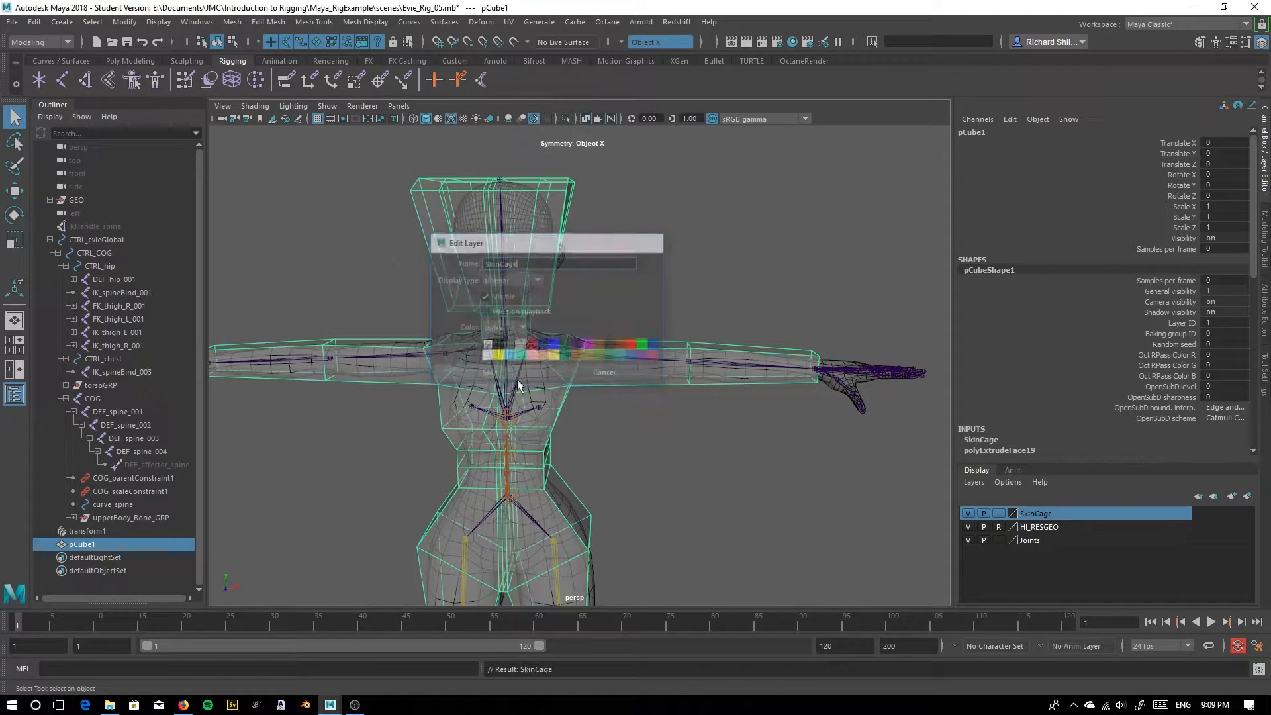
Hide the SkinCage and HI_RESGEO layers so that only the joints are displayed
{"action": "left_click", "coordinate": [968, 514]}
{"action": "left_click_drag", "start_coordinate": [595, 427], "coordinate": [574, 389], "text": "alt"}
{"action": "middle_click_drag", "start_coordinate": [574, 388], "coordinate": [526, 238], "text": "alt"}
{"action": "scroll", "coordinate": [523, 272], "scroll_direction": "down", "scroll_amount": 3}
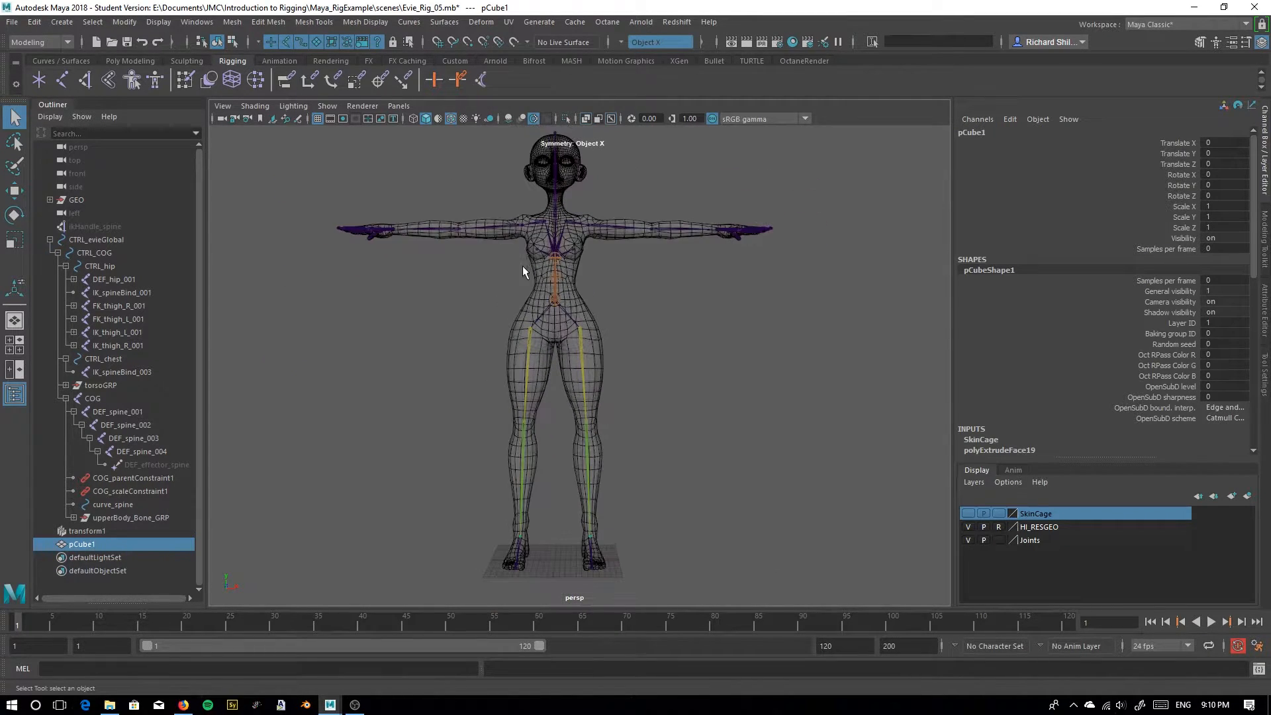
{"action": "left_click", "coordinate": [967, 526]}
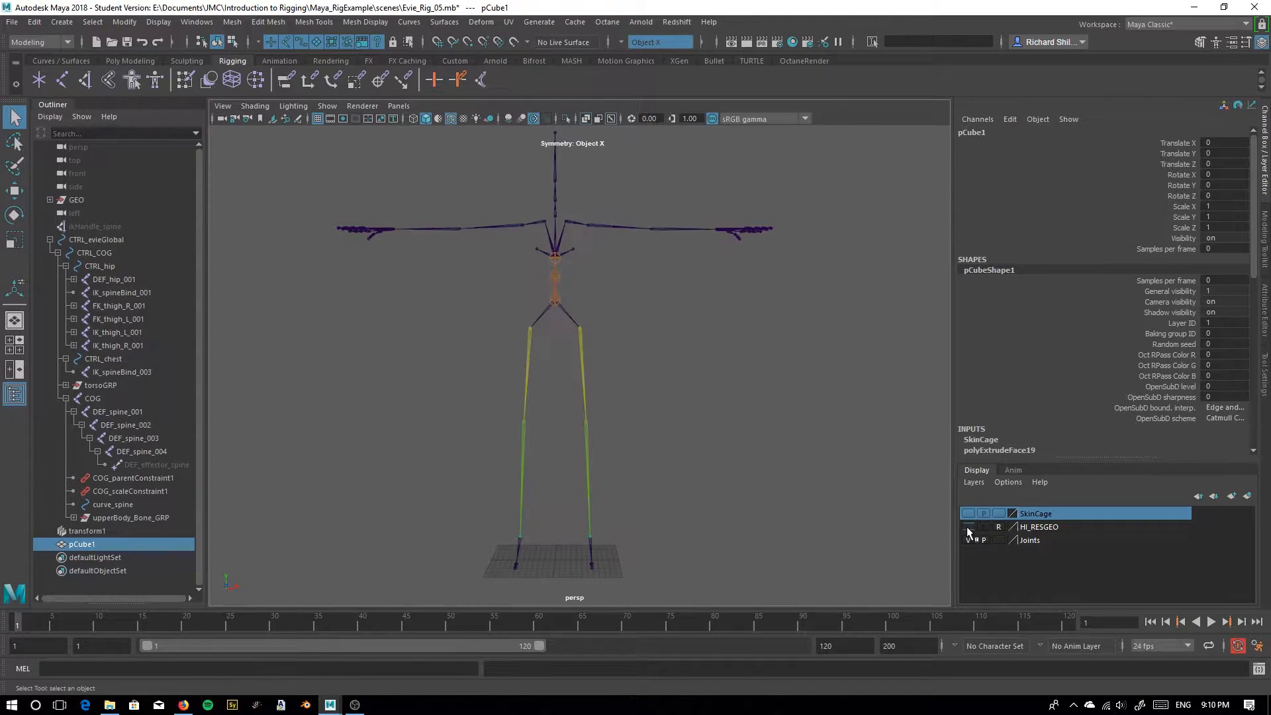
{"action": "middle_click_drag", "start_coordinate": [507, 229], "coordinate": [505, 322], "text": "alt"}
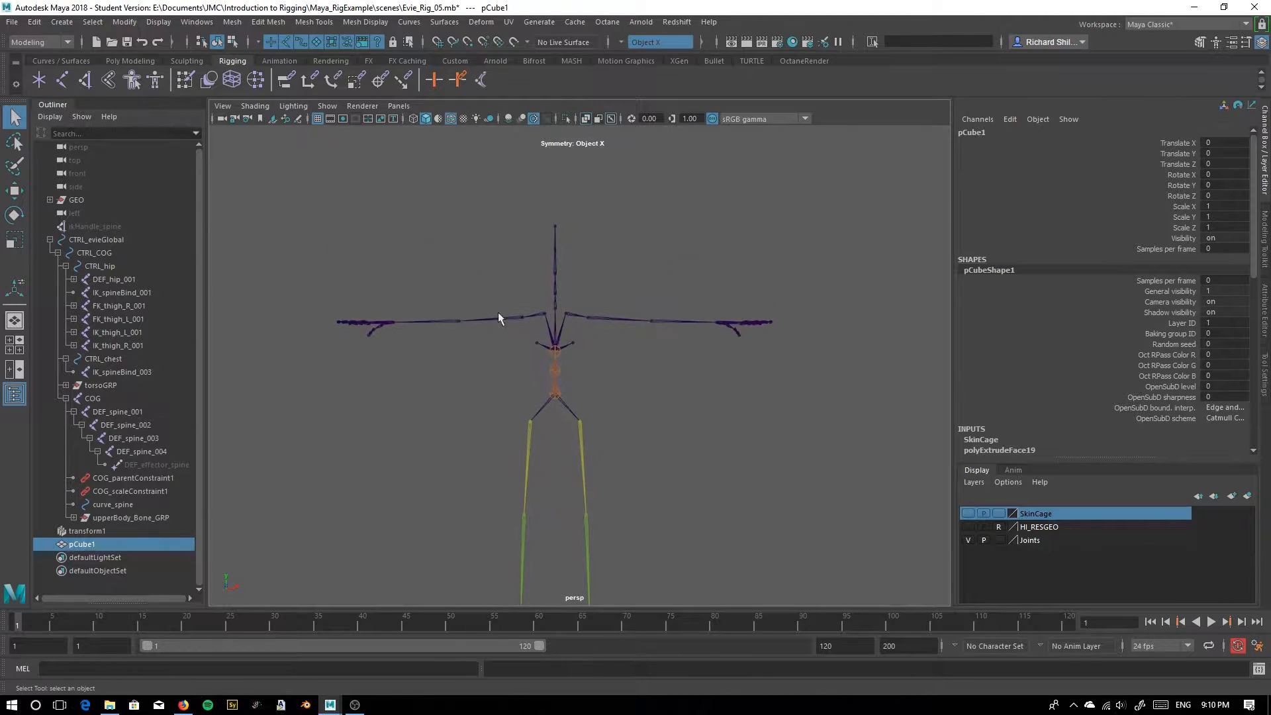
{"action": "right_click_drag", "start_coordinate": [505, 323], "coordinate": [530, 426], "text": "alt"}
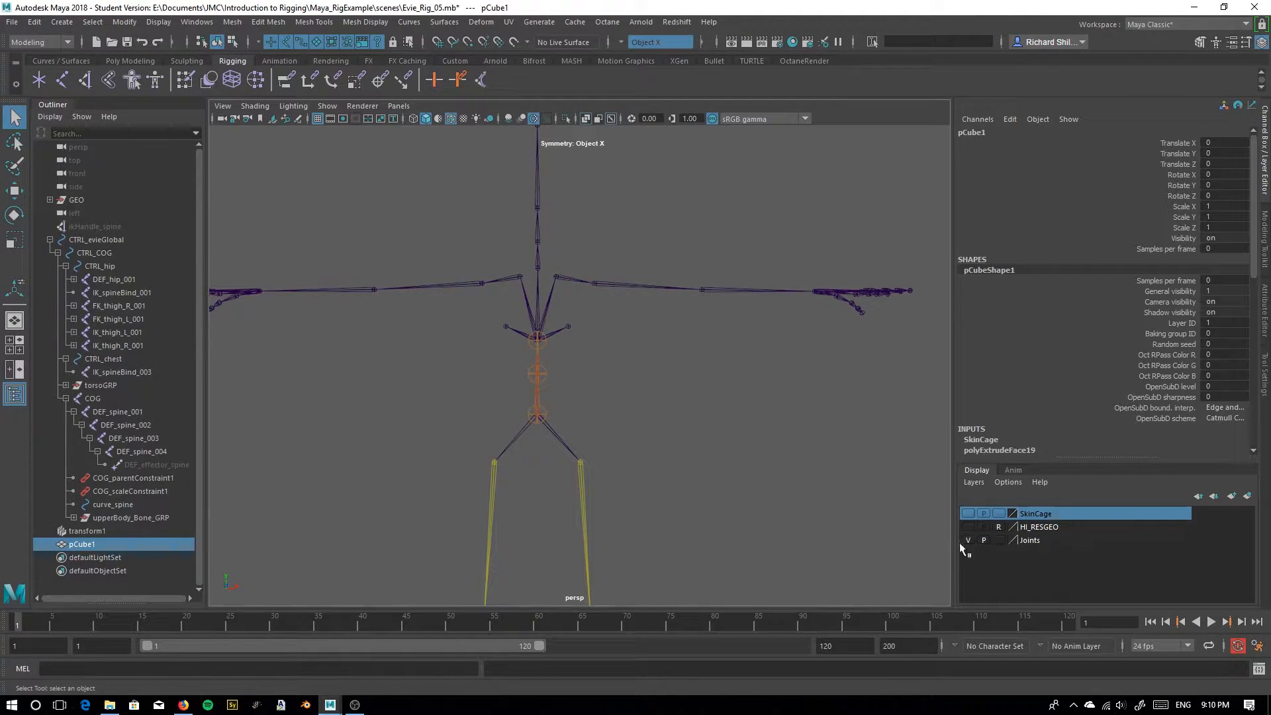
{"action": "scroll", "coordinate": [563, 356], "scroll_direction": "down", "scroll_amount": 3}
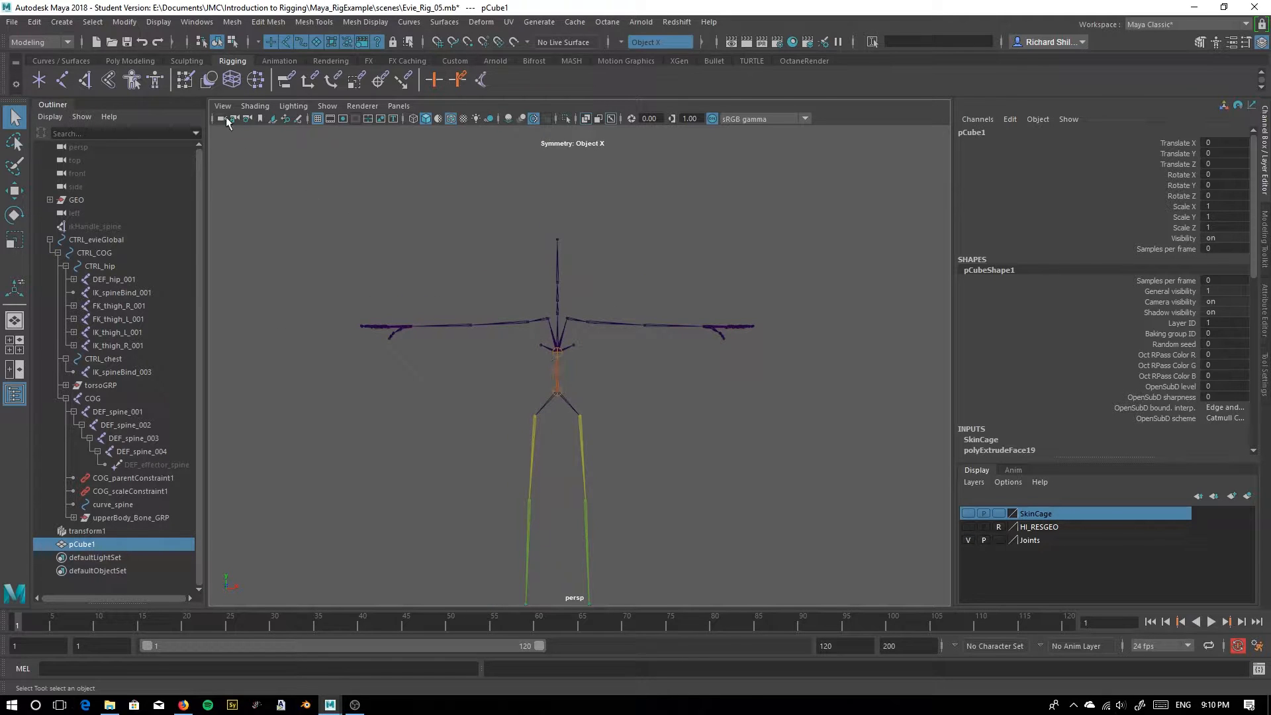
Select all joints in the scene by type
{"action": "left_click", "coordinate": [93, 22]}
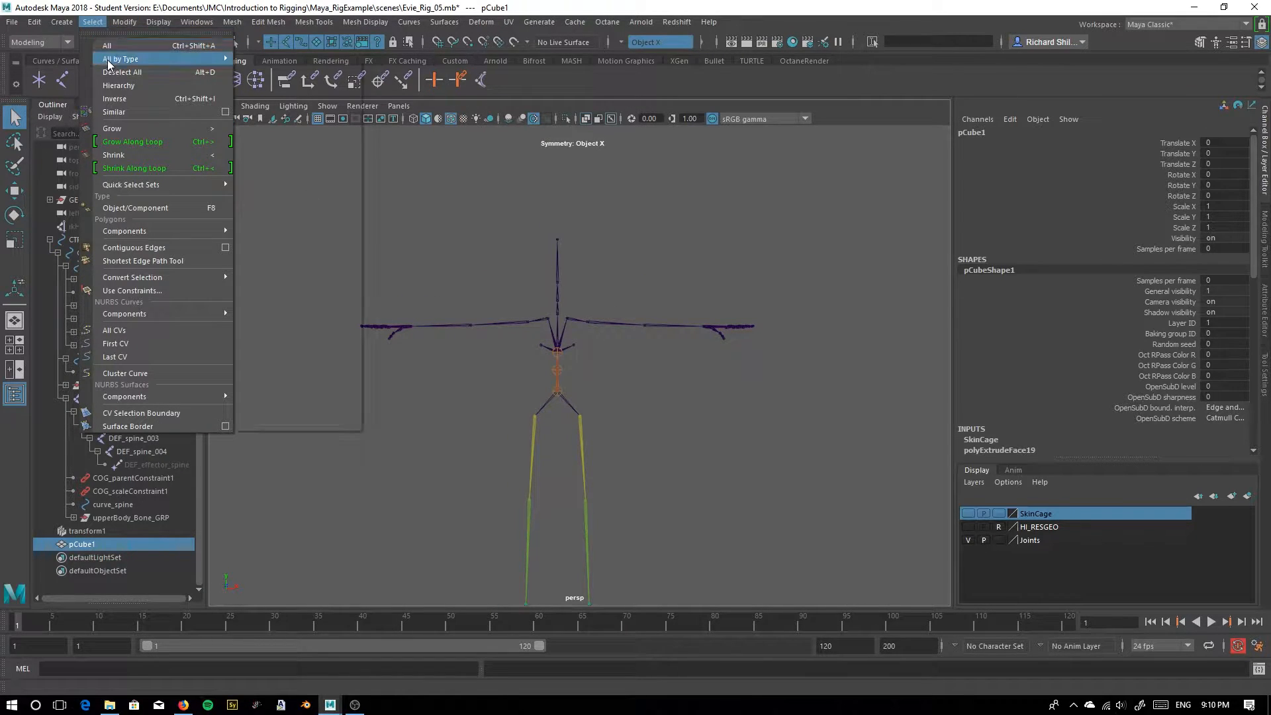
{"action": "mouse_move", "coordinate": [110, 65]}
{"action": "left_click", "coordinate": [280, 78]}
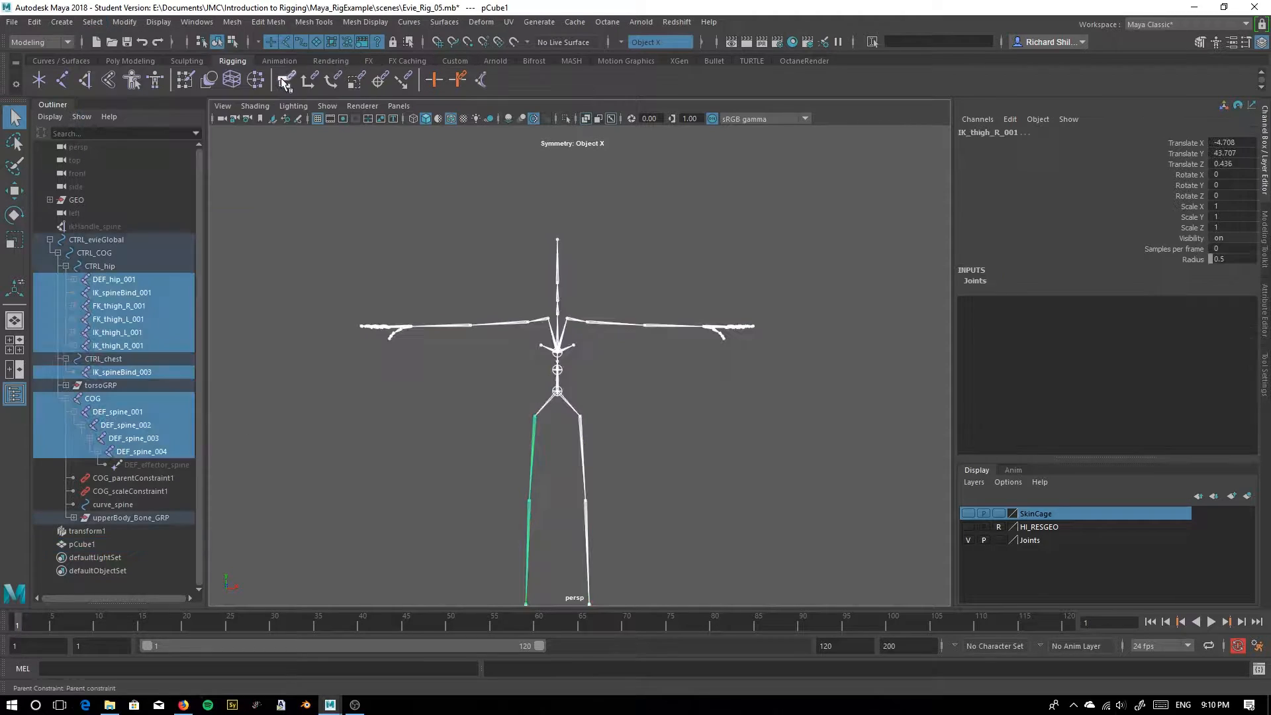
Examine the selected pelvis, spine, chest and shoulder joints up close
{"action": "right_click_drag", "start_coordinate": [478, 264], "coordinate": [786, 539], "text": "alt"}
{"action": "middle_click_drag", "start_coordinate": [637, 436], "coordinate": [694, 462], "text": "alt"}
{"action": "right_click_drag", "start_coordinate": [578, 396], "coordinate": [644, 495], "text": "alt"}
{"action": "middle_click_drag", "start_coordinate": [644, 495], "coordinate": [666, 343], "text": "alt"}
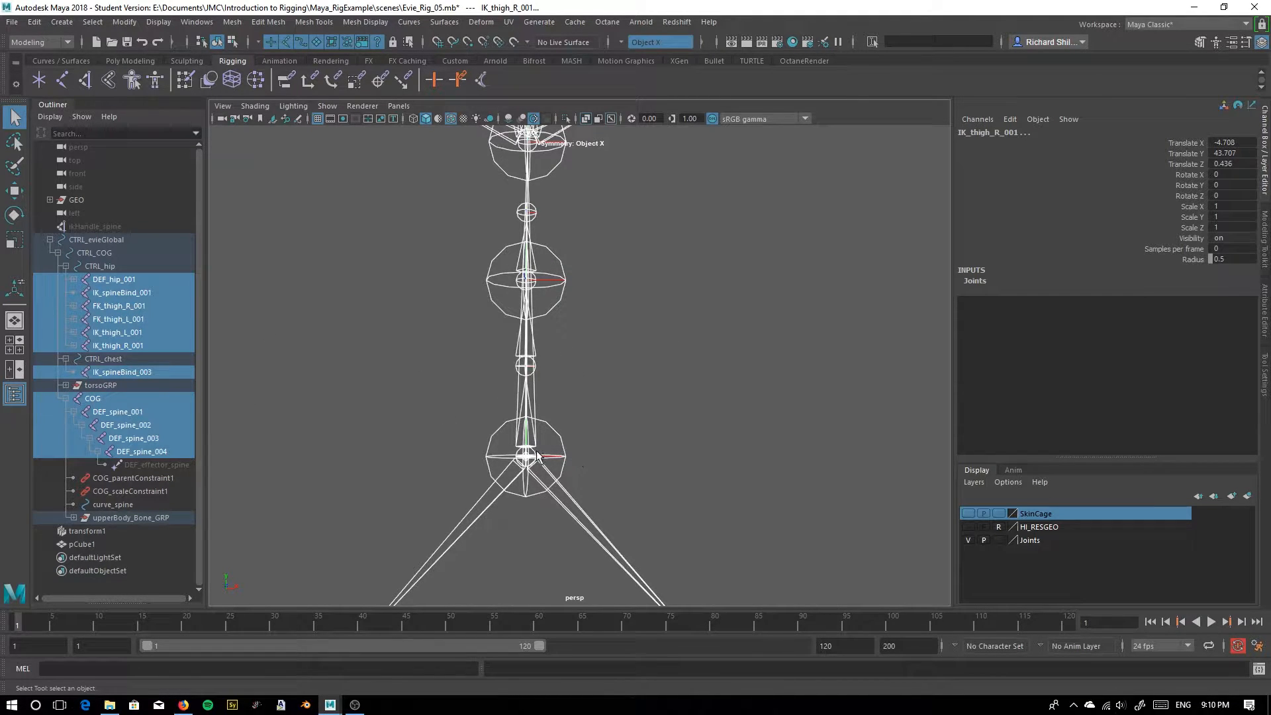
{"action": "middle_click_drag", "start_coordinate": [620, 275], "coordinate": [630, 493], "text": "alt"}
{"action": "right_click_drag", "start_coordinate": [670, 426], "coordinate": [645, 321], "text": "alt"}
{"action": "middle_click_drag", "start_coordinate": [611, 278], "coordinate": [615, 391], "text": "alt"}
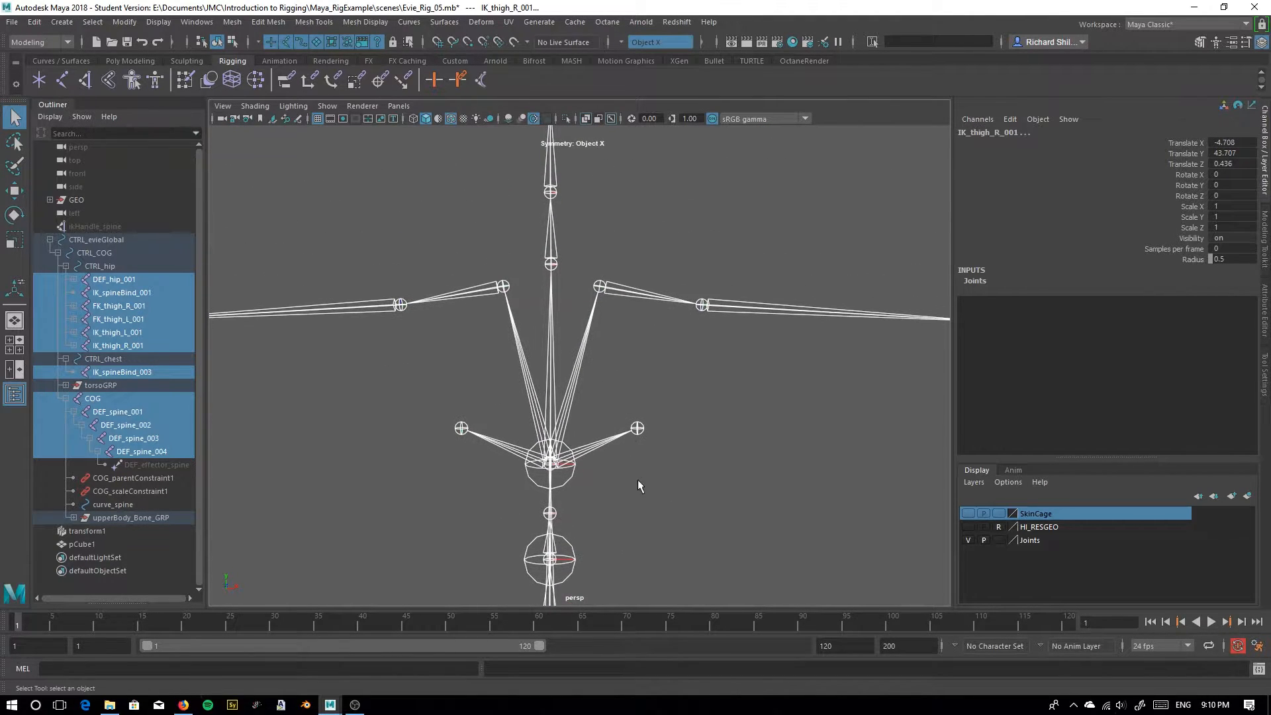
{"action": "right_click_drag", "start_coordinate": [640, 478], "coordinate": [652, 320], "text": "alt"}
{"action": "middle_click_drag", "start_coordinate": [651, 428], "coordinate": [650, 349], "text": "alt"}
{"action": "right_click_drag", "start_coordinate": [650, 352], "coordinate": [715, 519], "text": "alt"}
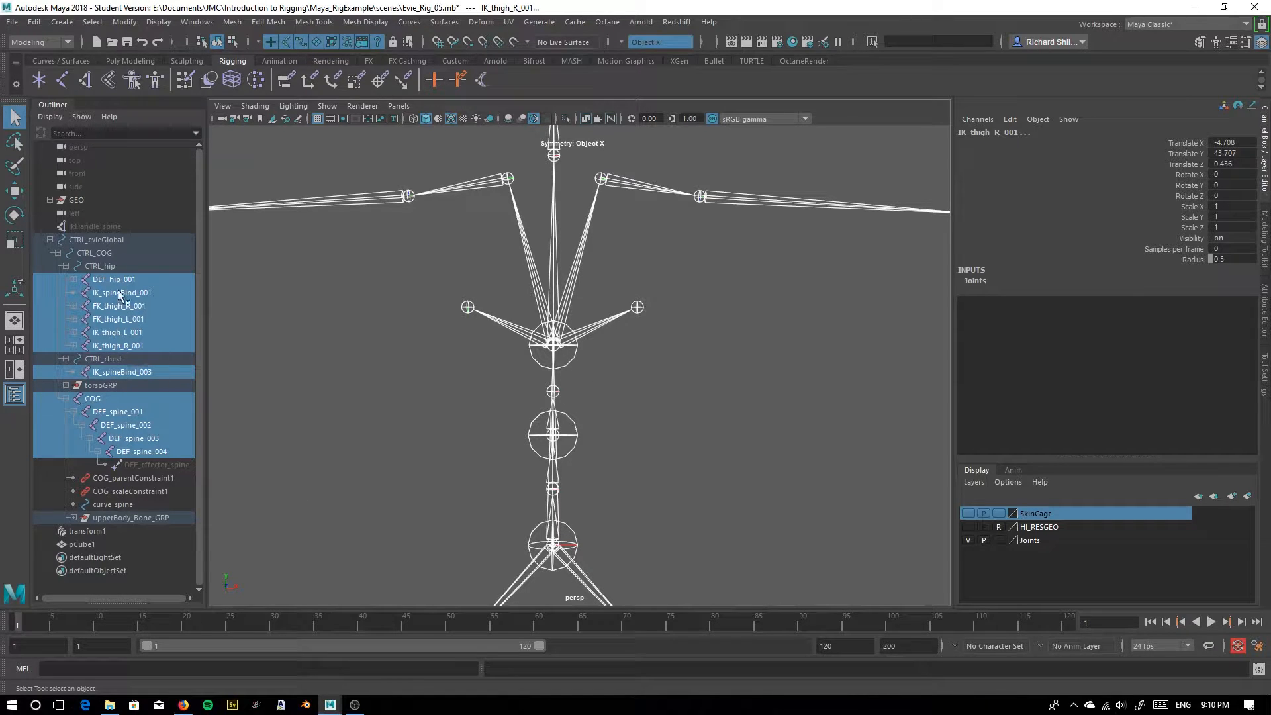
Remove DEF_hip_001 from the joint selection, keep the spine joints selected, and expand upperBody_Bone_GRP to reselect DEF_spine_005
{"action": "left_click", "coordinate": [110, 281], "text": "ctrl"}
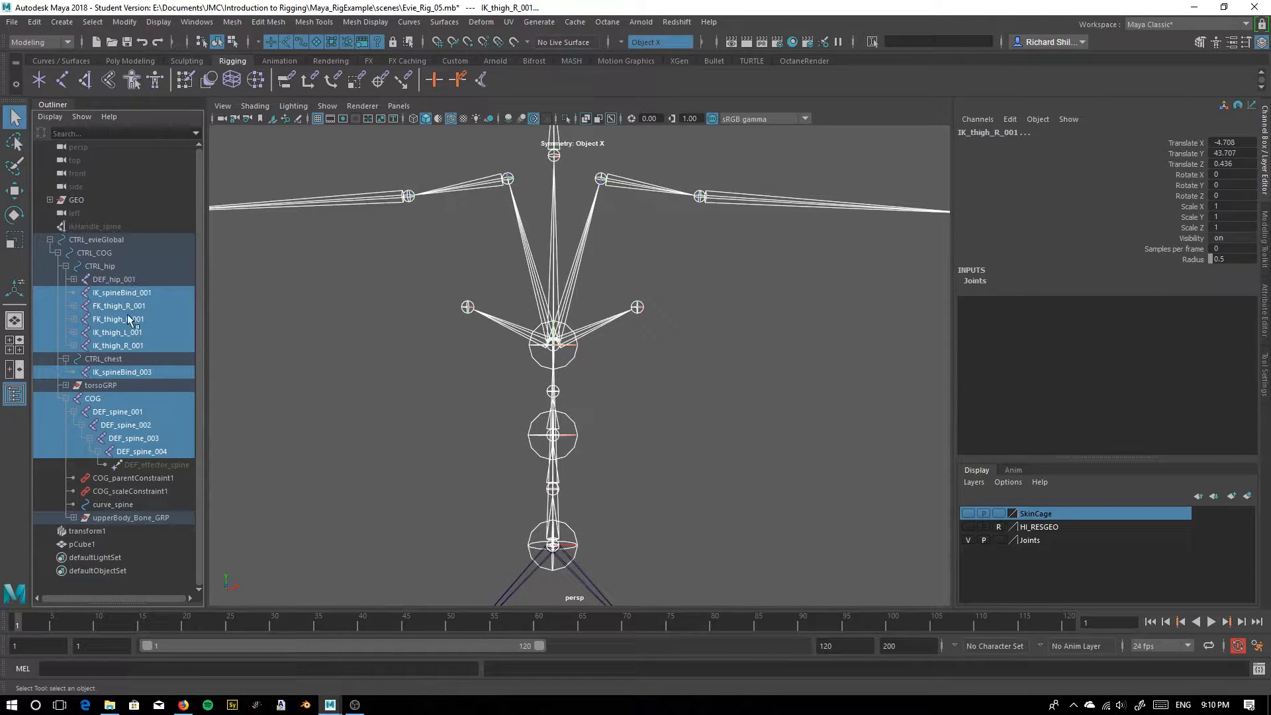
{"action": "left_click", "coordinate": [133, 372], "text": "ctrl"}
{"action": "left_click", "coordinate": [134, 372], "text": "ctrl"}
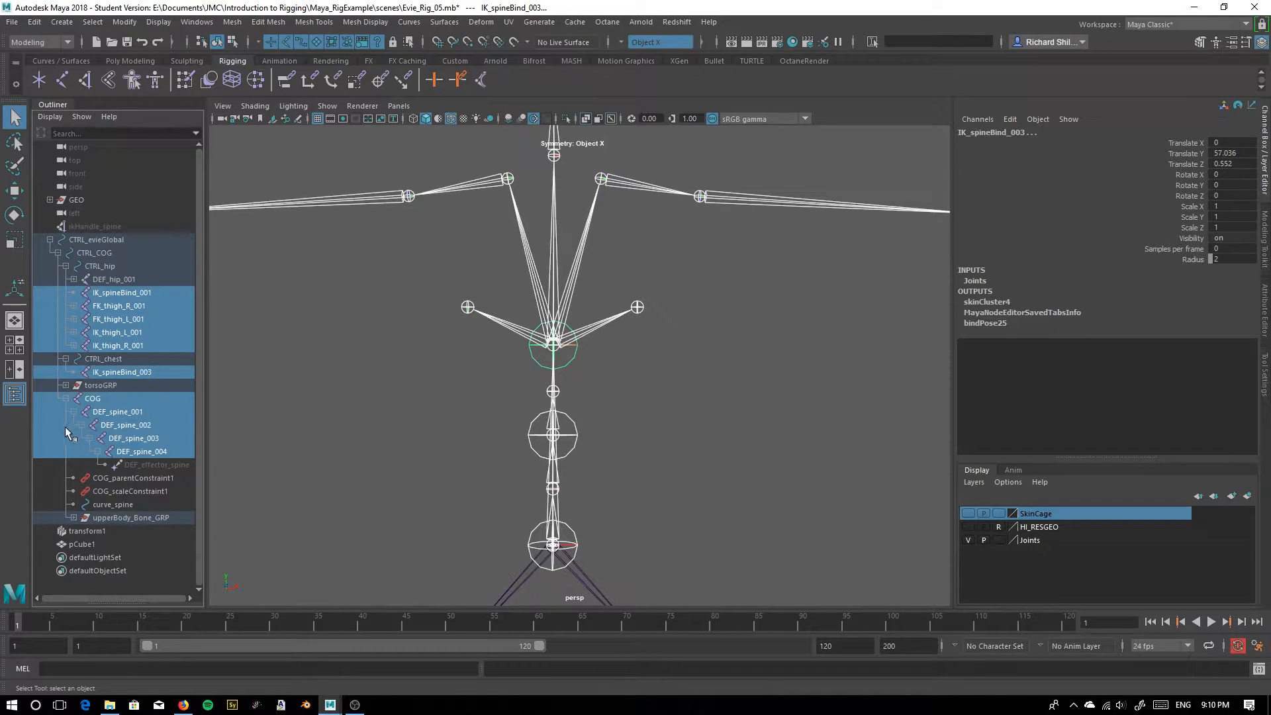
{"action": "left_click", "coordinate": [140, 453], "text": "ctrl"}
{"action": "left_click", "coordinate": [140, 453], "text": "ctrl"}
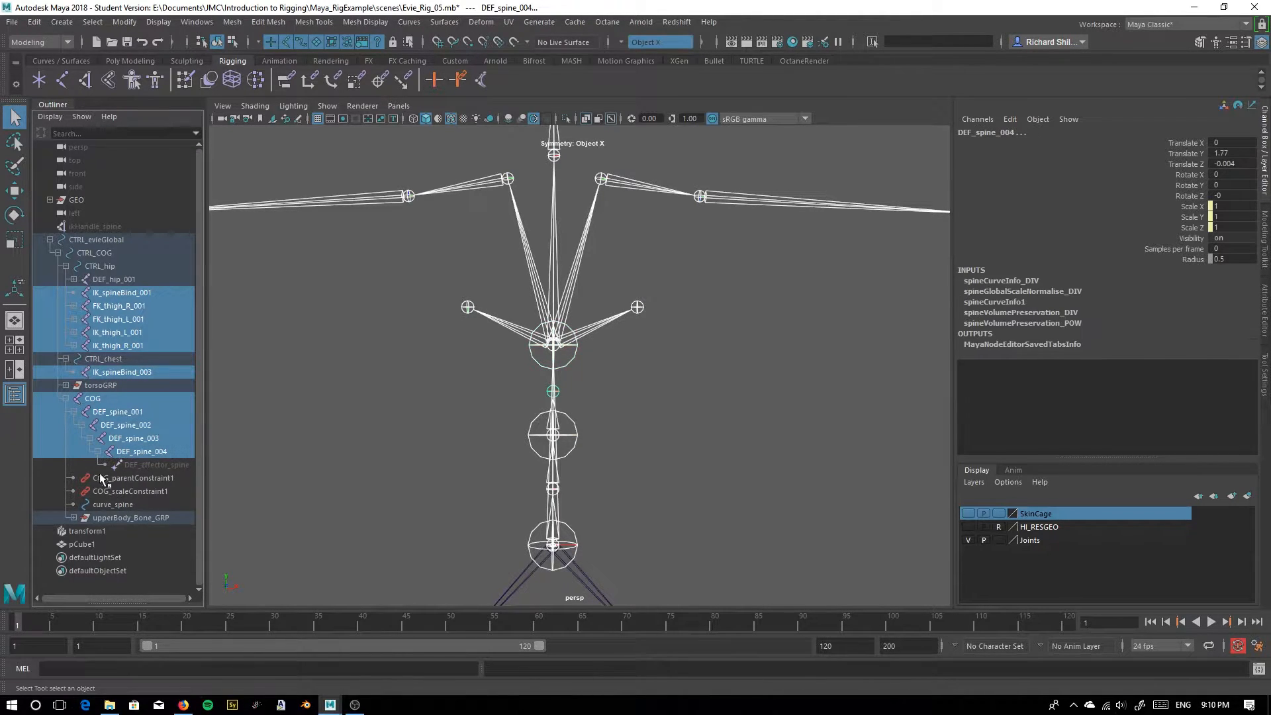
{"action": "left_click", "coordinate": [74, 517]}
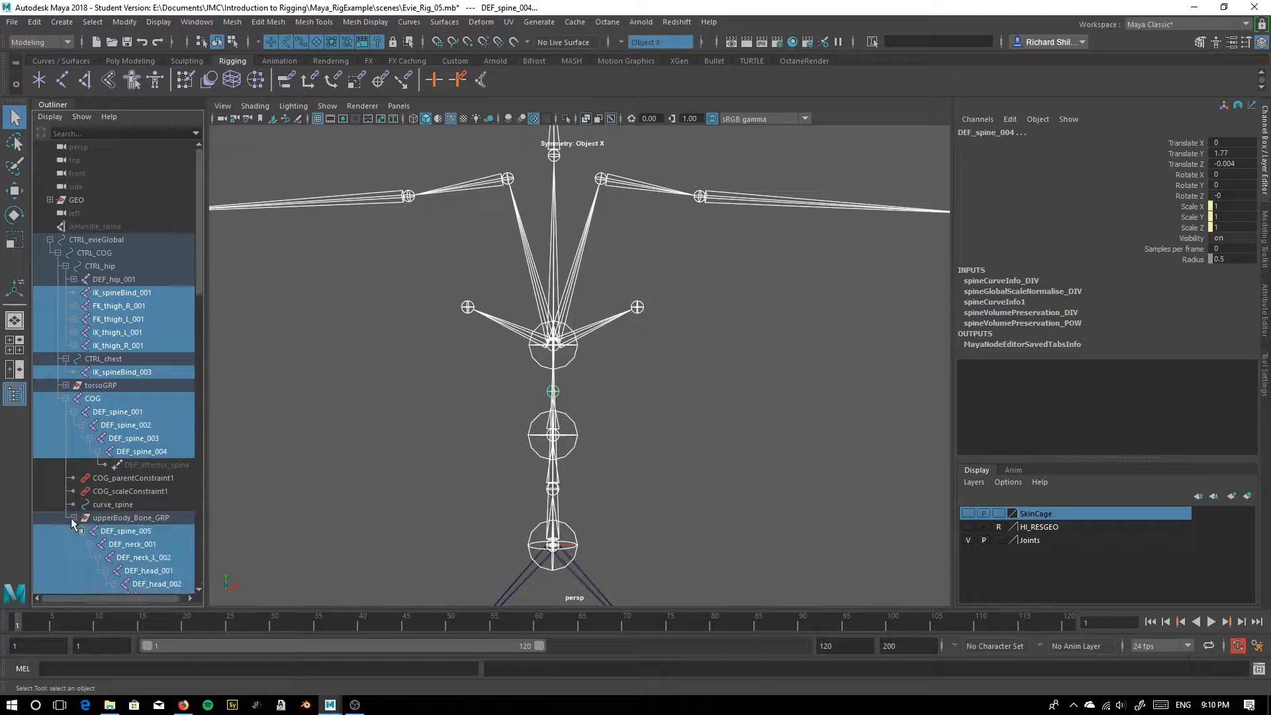
{"action": "left_click", "coordinate": [130, 533], "text": "ctrl"}
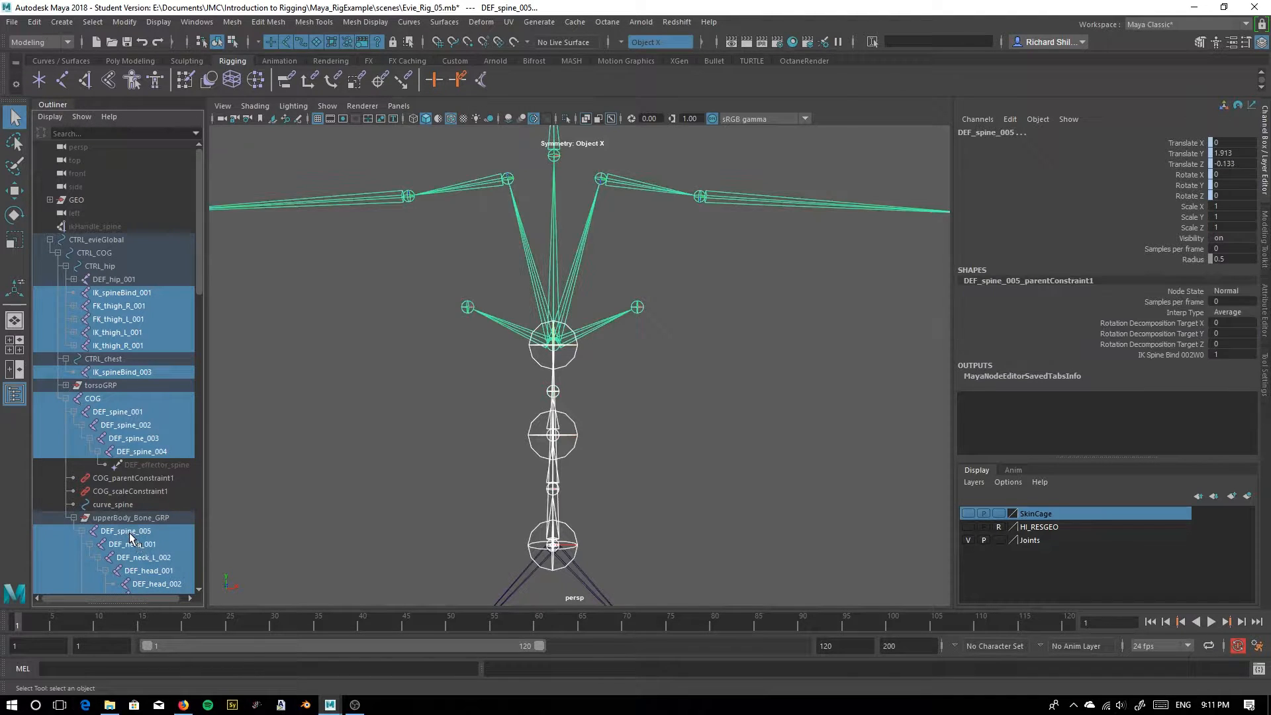
{"action": "double_click", "coordinate": [129, 537]}
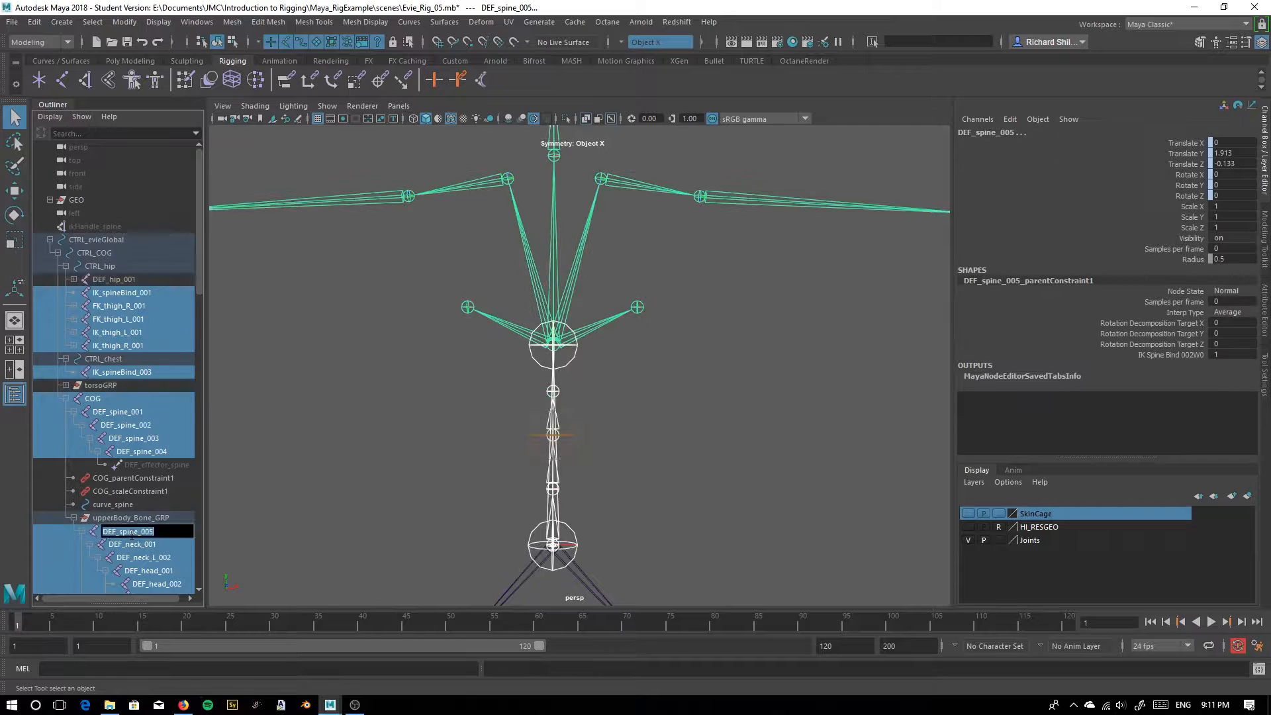
{"action": "key", "text": "Return"}
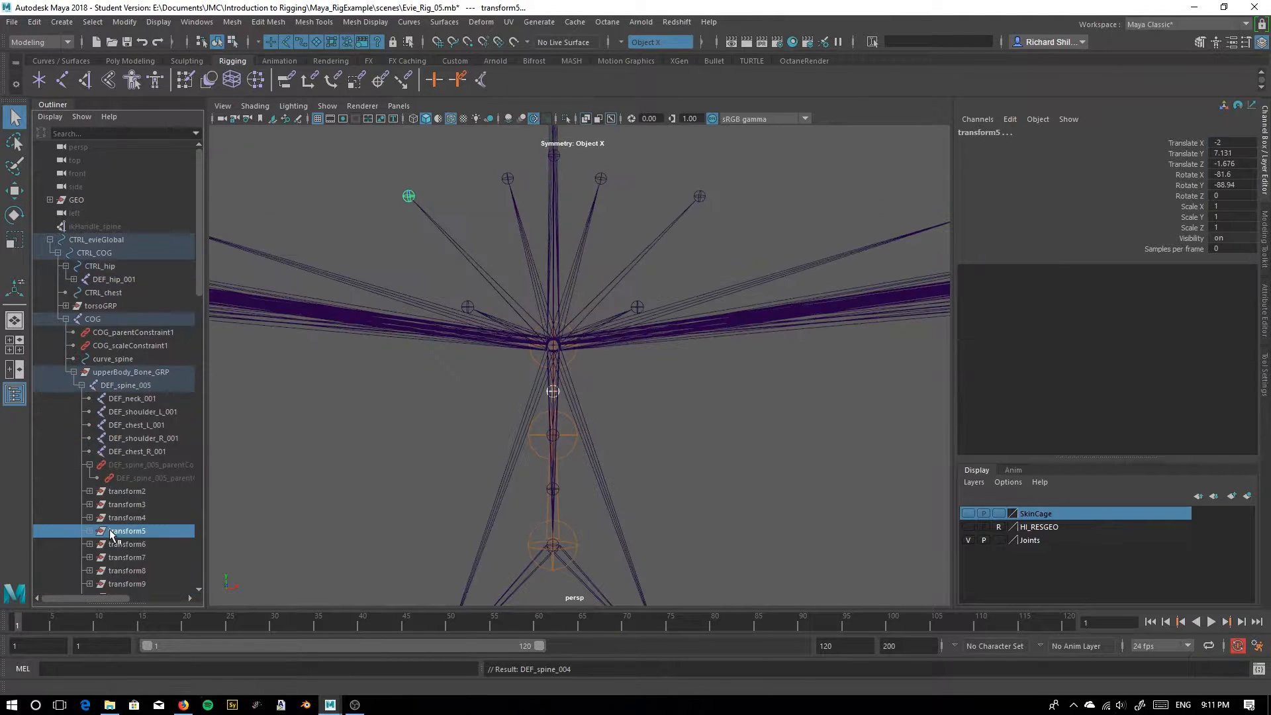
{"action": "key", "text": "ctrl+z"}
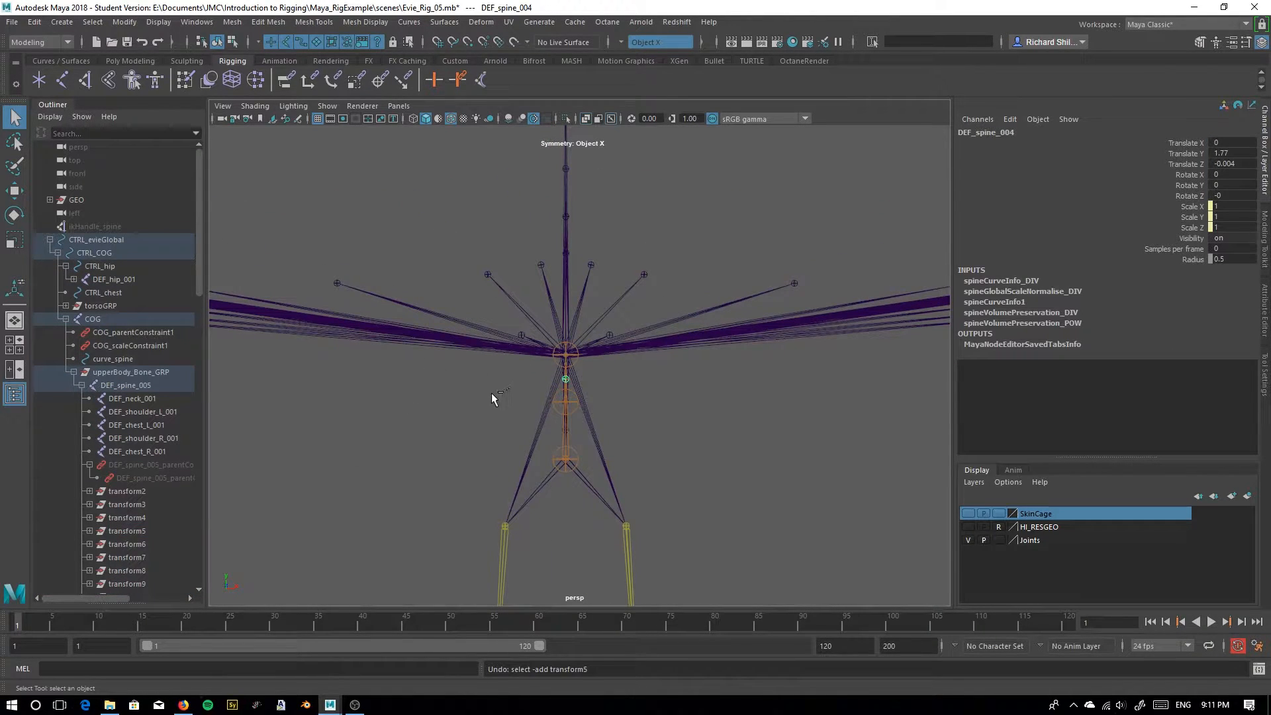
{"action": "key", "text": "ctrl+z"}
{"action": "left_click", "coordinate": [566, 379]}
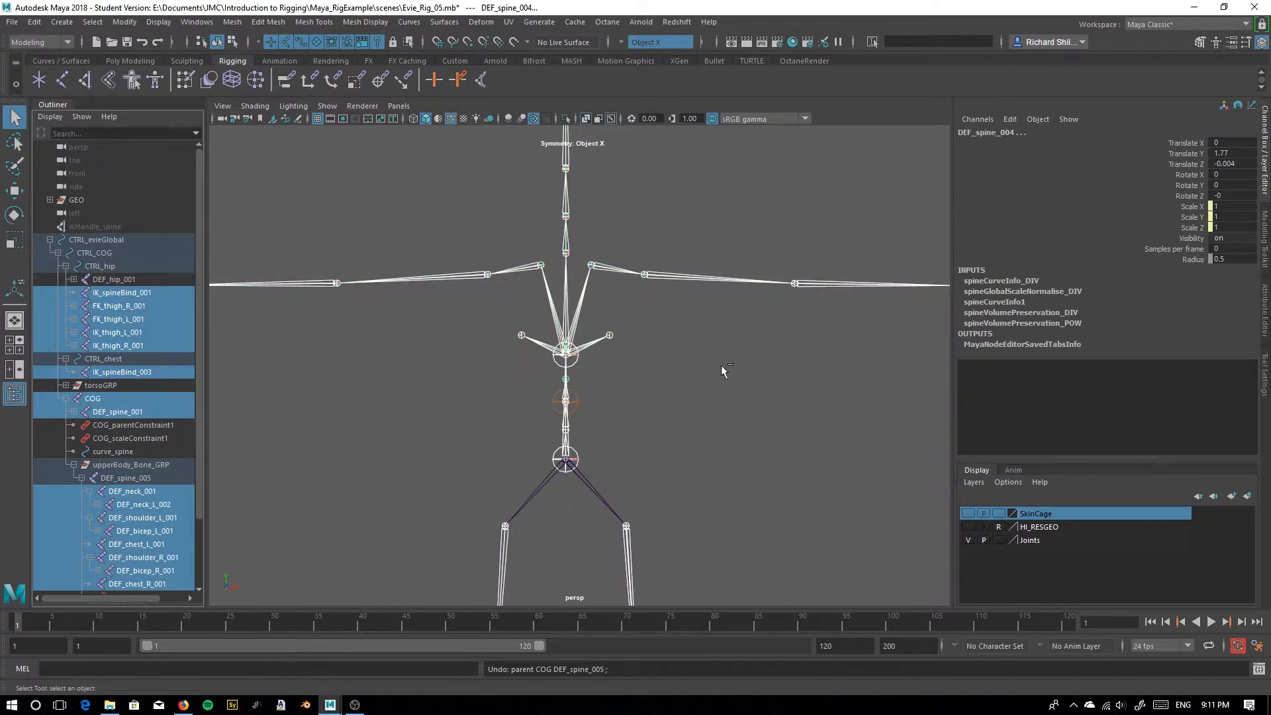
Add the foot and toe joints of both feet to the current joint selection
{"action": "scroll", "coordinate": [629, 341], "scroll_direction": "down", "scroll_amount": 3}
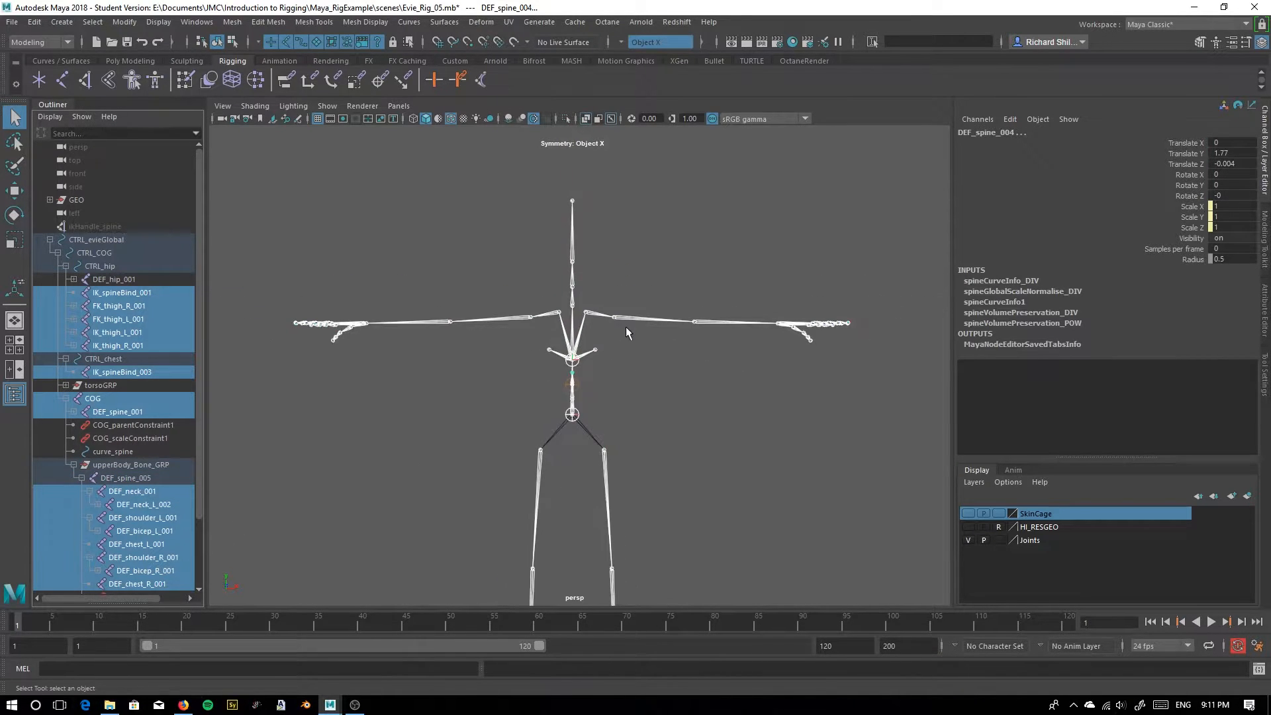
{"action": "scroll", "coordinate": [641, 397], "scroll_direction": "down", "scroll_amount": 2}
{"action": "mouse_move", "coordinate": [559, 402]}
{"action": "left_mouse_down", "text": "alt"}
{"action": "mouse_move", "coordinate": [434, 505]}
{"action": "mouse_move", "coordinate": [260, 514]}
{"action": "mouse_move", "coordinate": [417, 525]}
{"action": "mouse_move", "coordinate": [557, 385]}
{"action": "left_mouse_up", "text": "alt"}
{"action": "scroll", "coordinate": [558, 385], "scroll_direction": "up", "scroll_amount": 5}
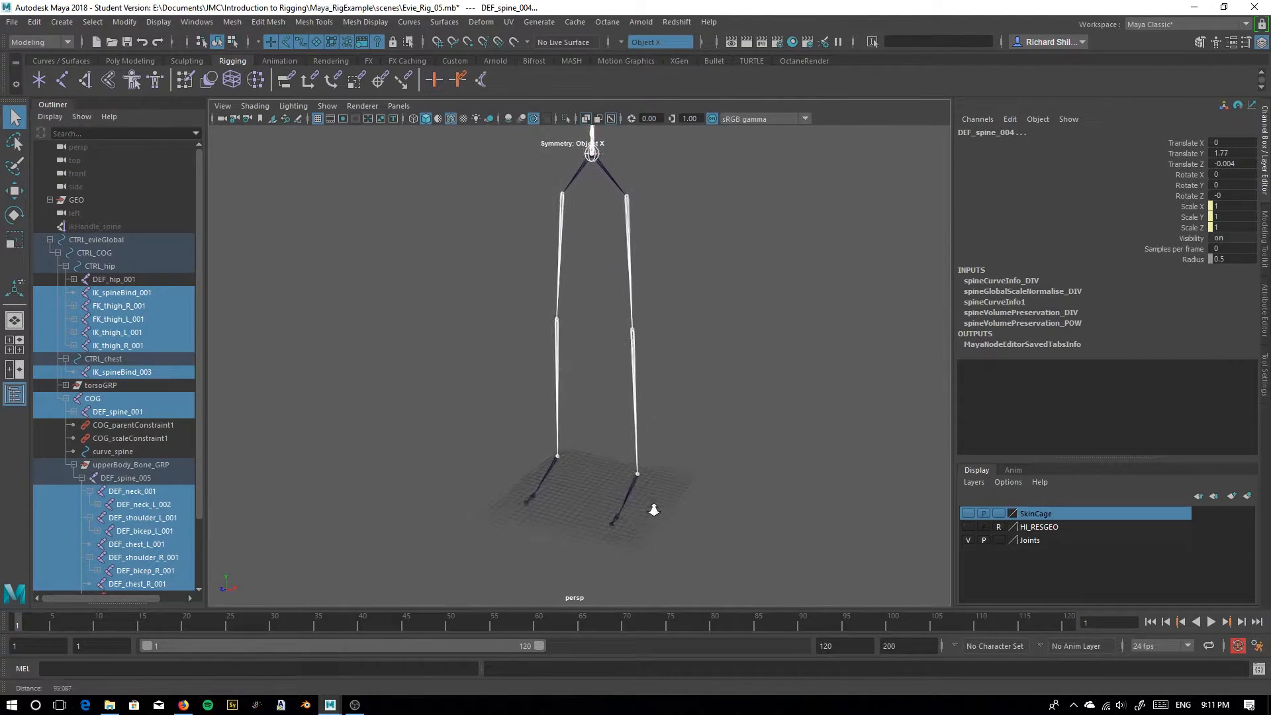
{"action": "right_click_drag", "start_coordinate": [594, 388], "coordinate": [713, 407], "text": "alt"}
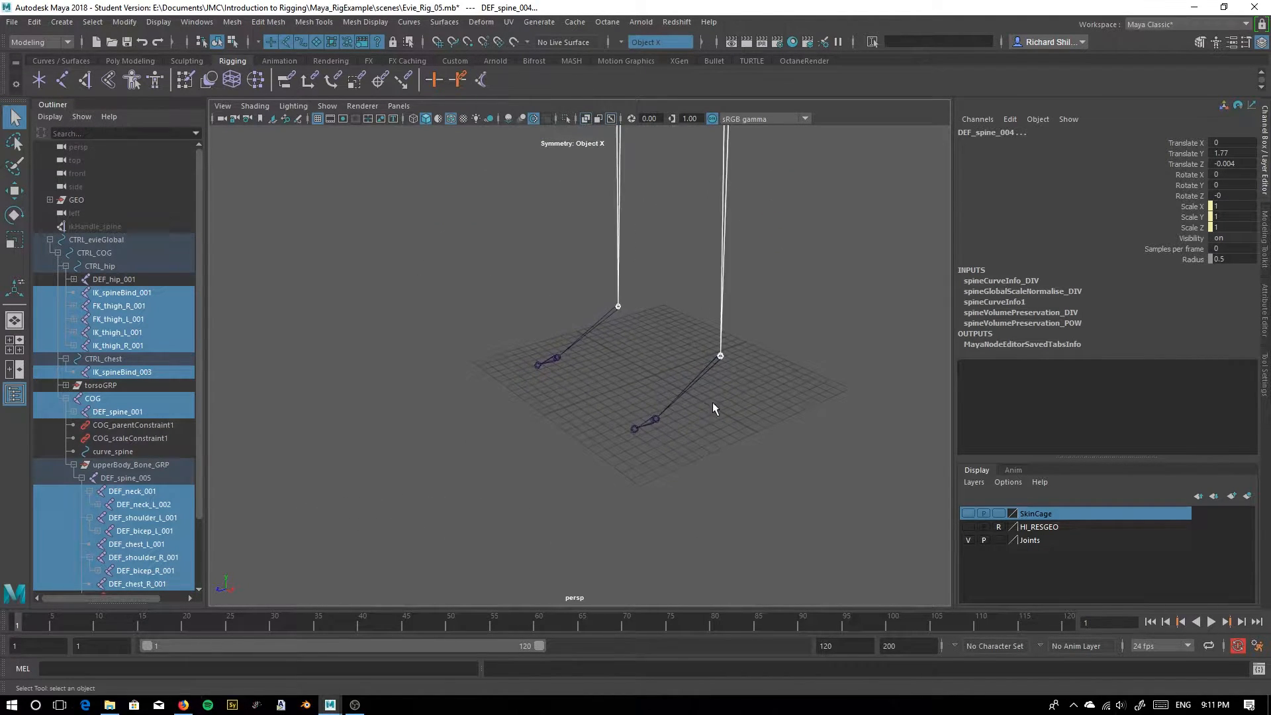
{"action": "left_click", "coordinate": [694, 381]}
{"action": "left_click", "coordinate": [584, 335]}
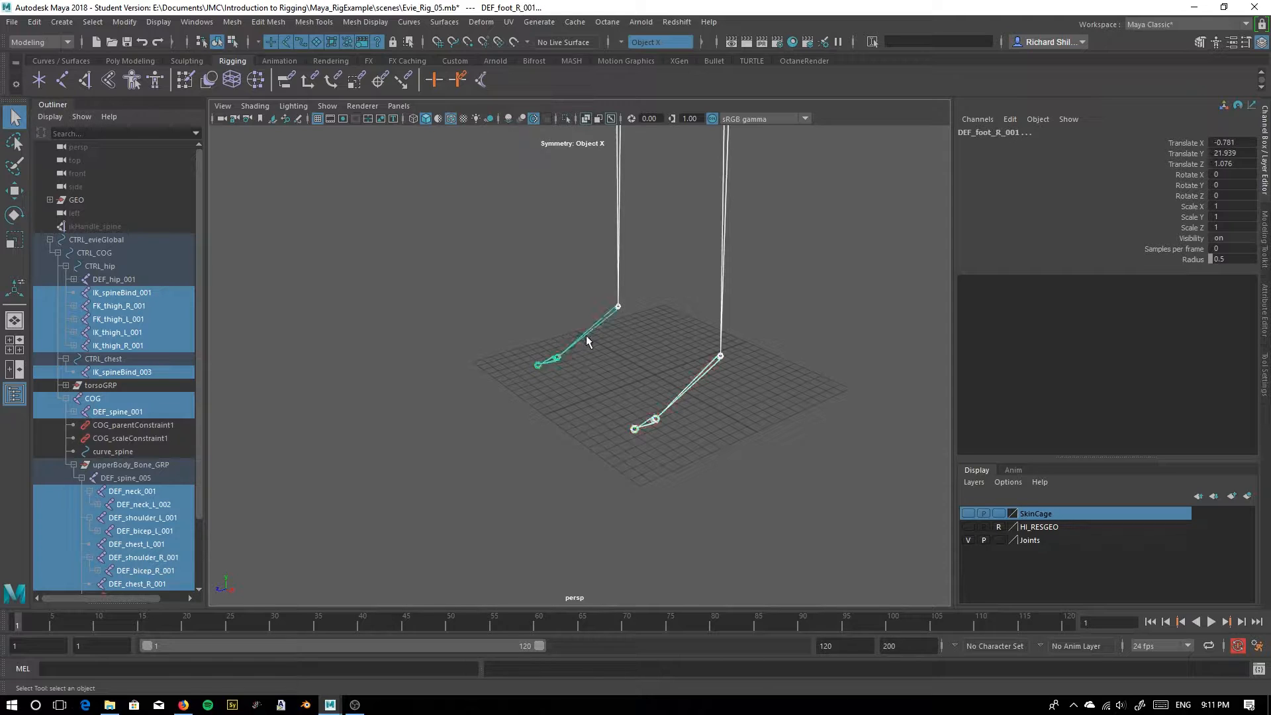
{"action": "left_click", "coordinate": [647, 427]}
{"action": "left_click", "coordinate": [635, 430]}
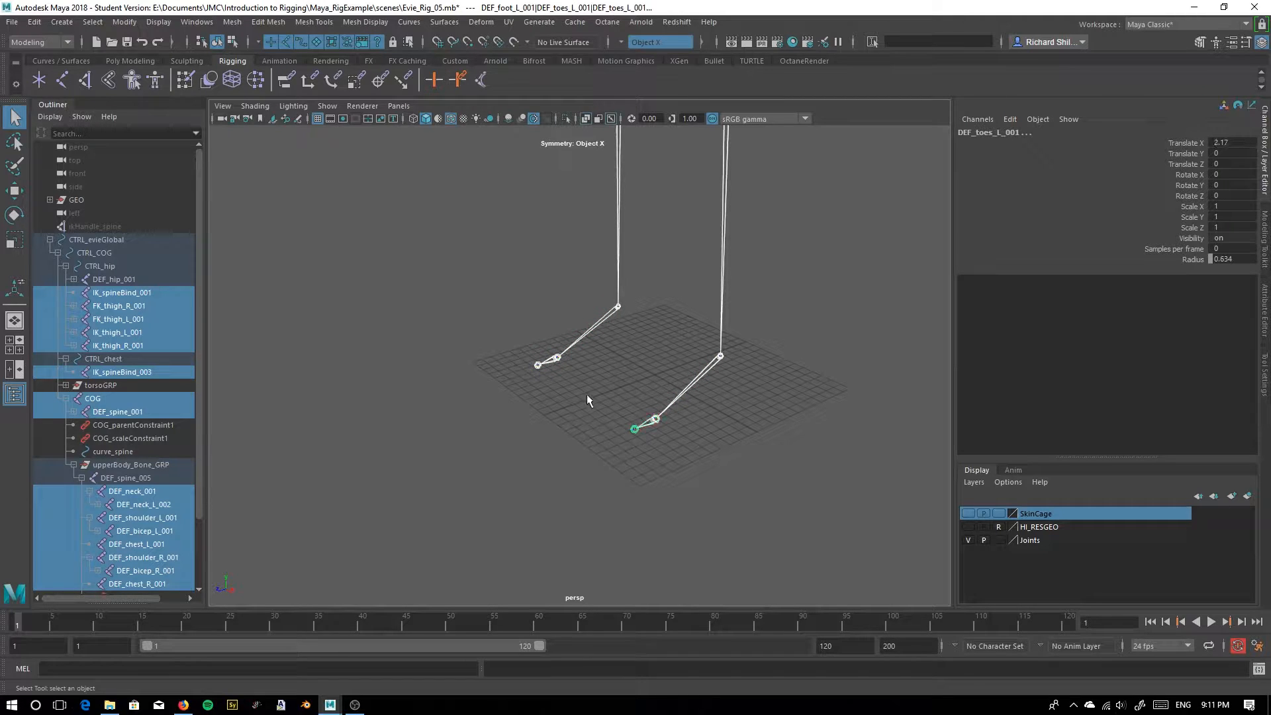
{"action": "left_click", "coordinate": [554, 362]}
{"action": "left_click", "coordinate": [539, 367]}
Create a quick select set named Skin from the selected joints and add it to the shelf
{"action": "scroll", "coordinate": [506, 317], "scroll_direction": "down", "scroll_amount": 5}
{"action": "left_click_drag", "start_coordinate": [507, 316], "coordinate": [554, 258], "text": "alt"}
{"action": "middle_click_drag", "start_coordinate": [553, 259], "coordinate": [562, 475], "text": "alt"}
{"action": "middle_click_drag", "start_coordinate": [636, 262], "coordinate": [638, 457], "text": "alt"}
{"action": "left_click_drag", "start_coordinate": [475, 461], "coordinate": [488, 448], "text": "alt"}
{"action": "middle_click_drag", "start_coordinate": [488, 454], "coordinate": [487, 392], "text": "alt"}
{"action": "left_click", "coordinate": [52, 22]}
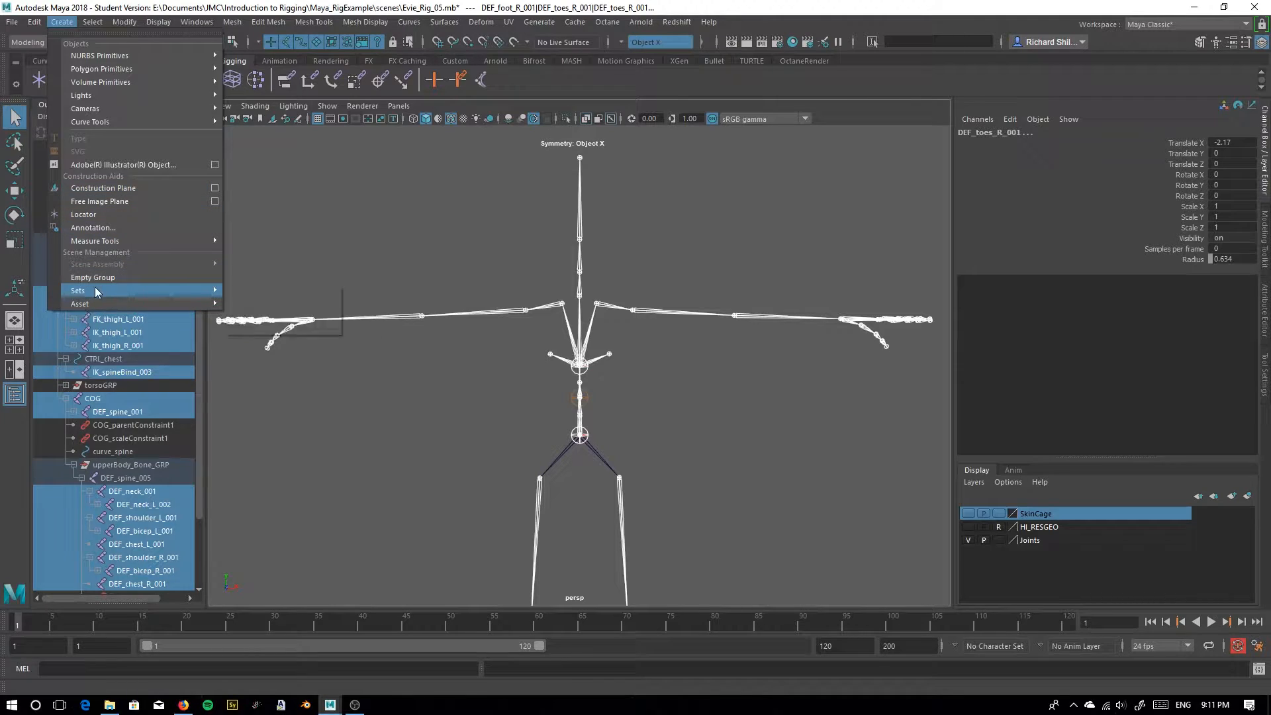
{"action": "mouse_move", "coordinate": [153, 291]}
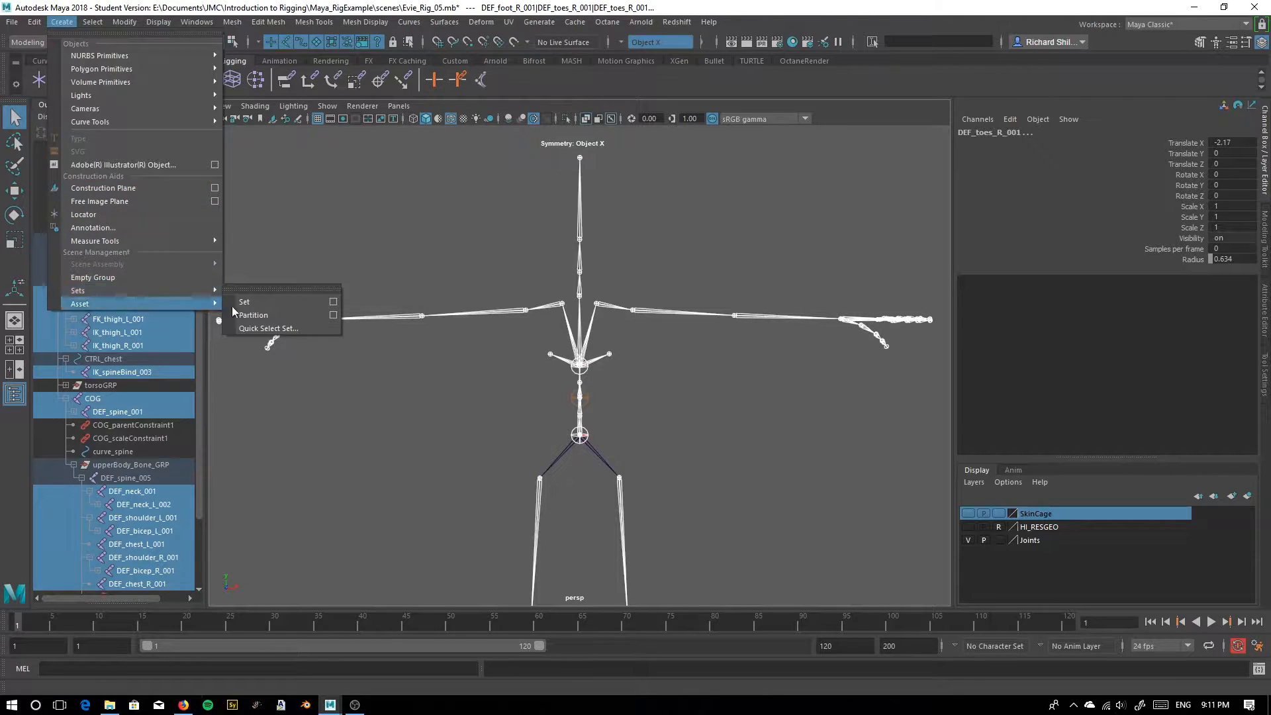
{"action": "left_click", "coordinate": [295, 330]}
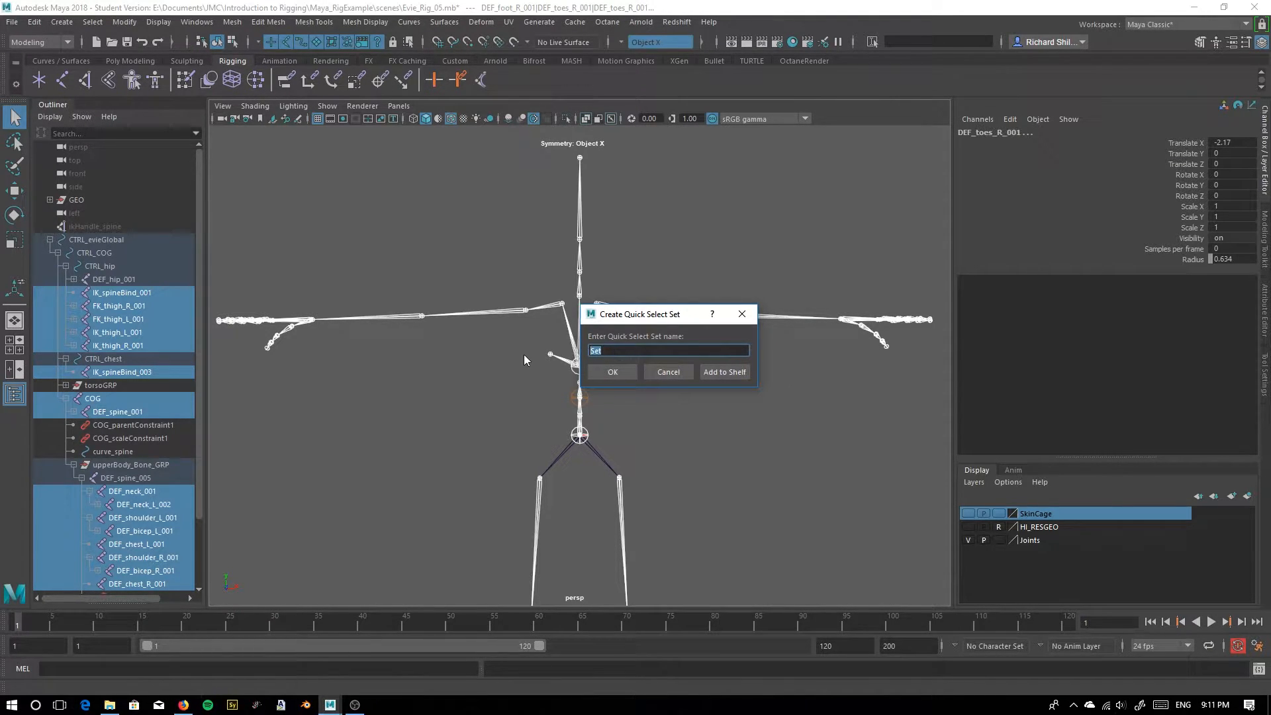
{"action": "type", "text": "Skin"}
{"action": "left_click", "coordinate": [729, 372]}
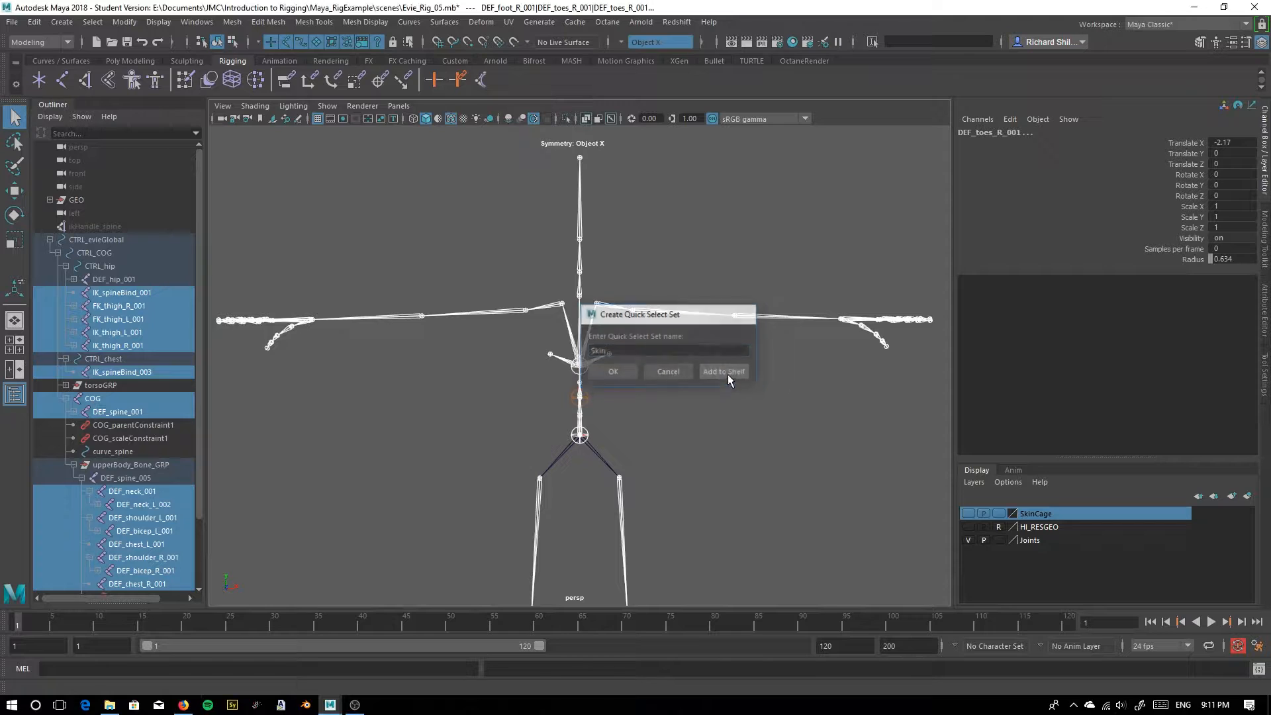
{"action": "scroll", "coordinate": [575, 369], "scroll_direction": "down", "scroll_amount": 3}
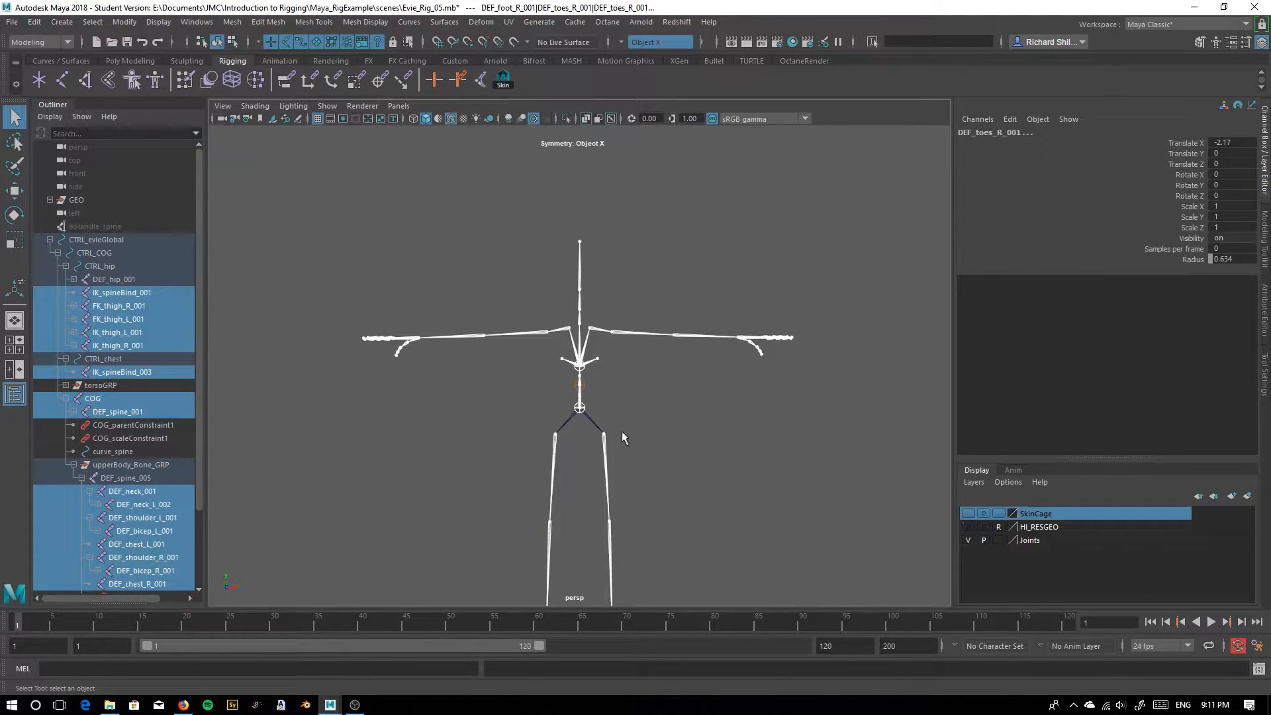
{"action": "left_click", "coordinate": [968, 513]}
{"action": "scroll", "coordinate": [717, 411], "scroll_direction": "down", "scroll_amount": 1}
{"action": "scroll", "coordinate": [728, 376], "scroll_direction": "up", "scroll_amount": 5}
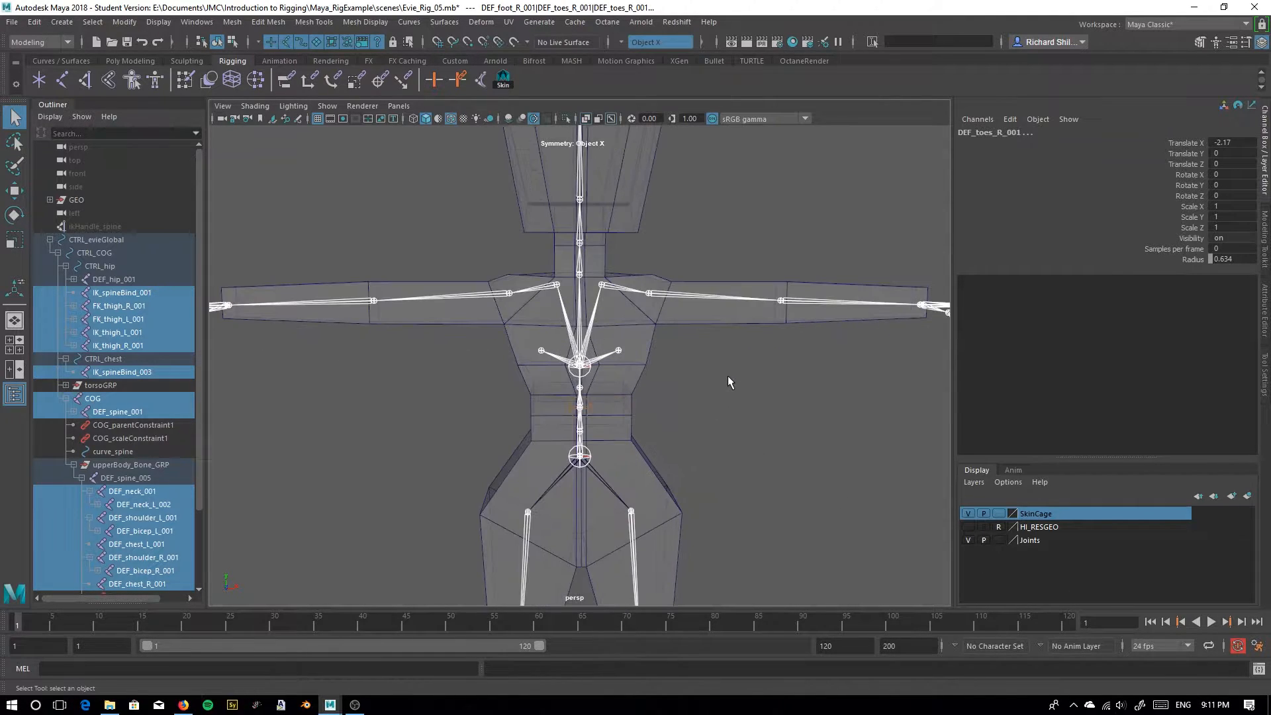
{"action": "left_click", "coordinate": [968, 513]}
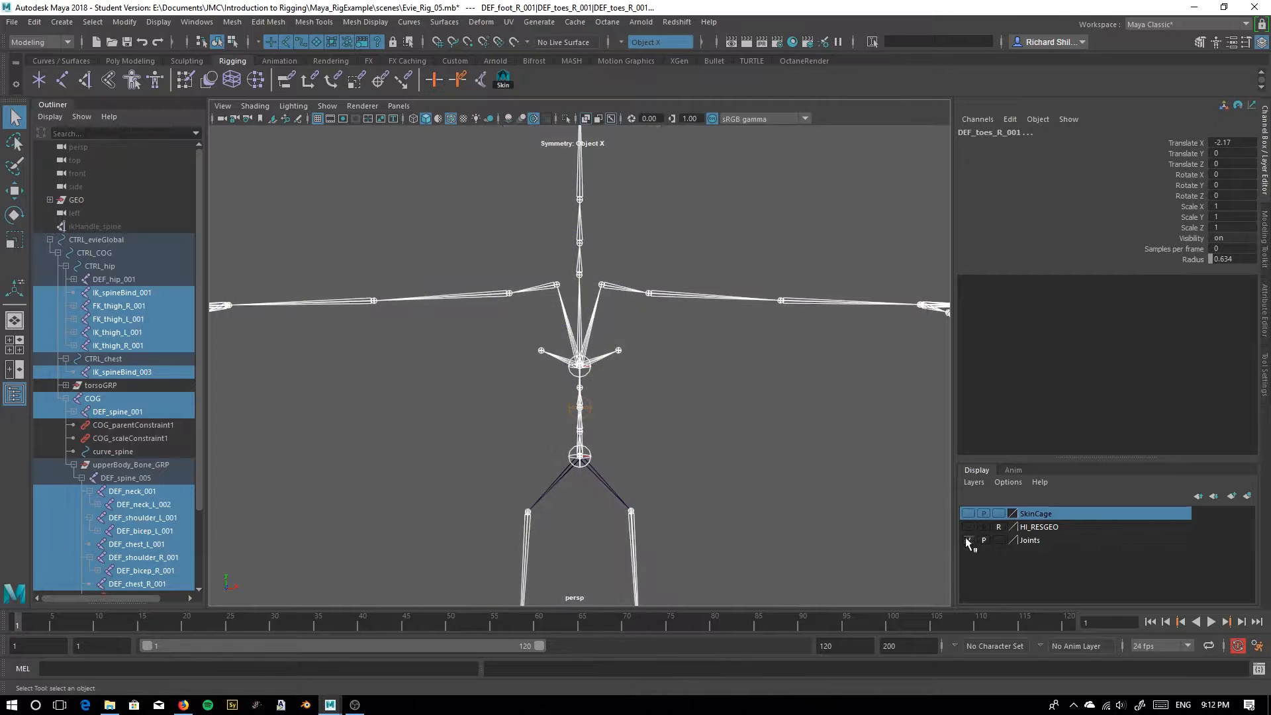
Show the HI_RESGEO layer and switch it from reference to normal display so its geometry is selectable
{"action": "left_click", "coordinate": [968, 527]}
{"action": "scroll", "coordinate": [942, 520], "scroll_direction": "down", "scroll_amount": 3}
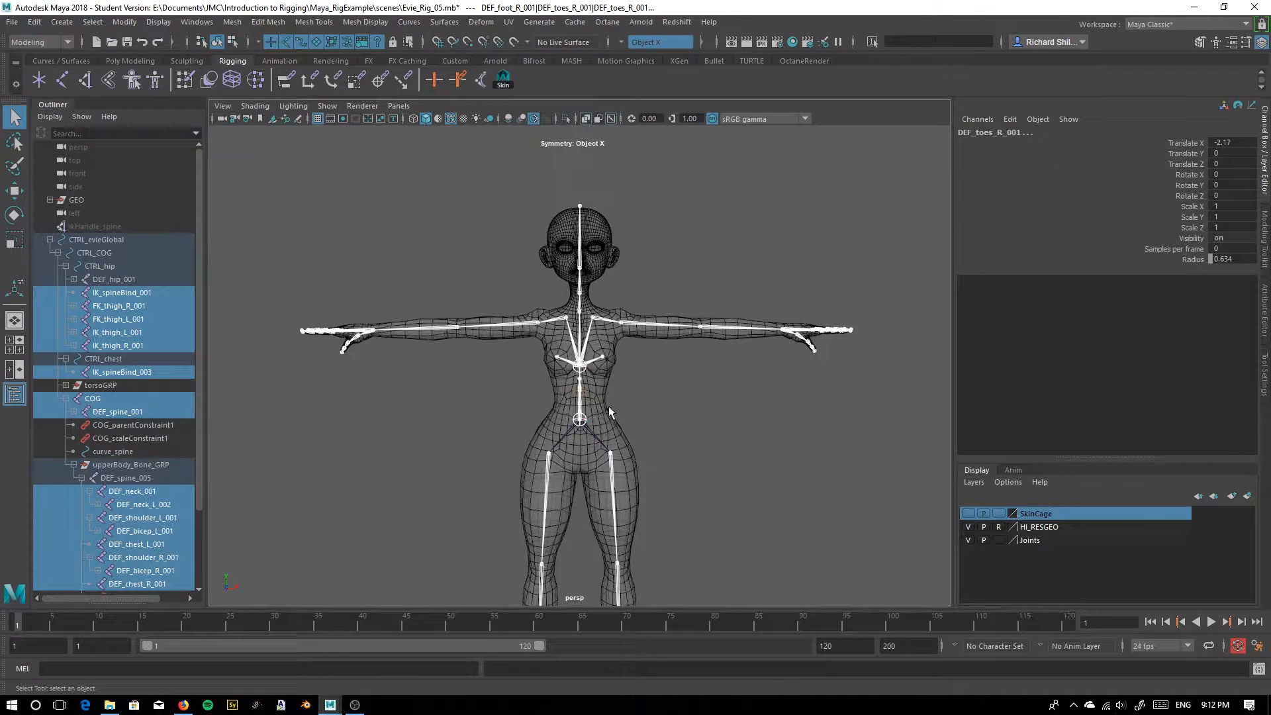
{"action": "left_click", "coordinate": [999, 527]}
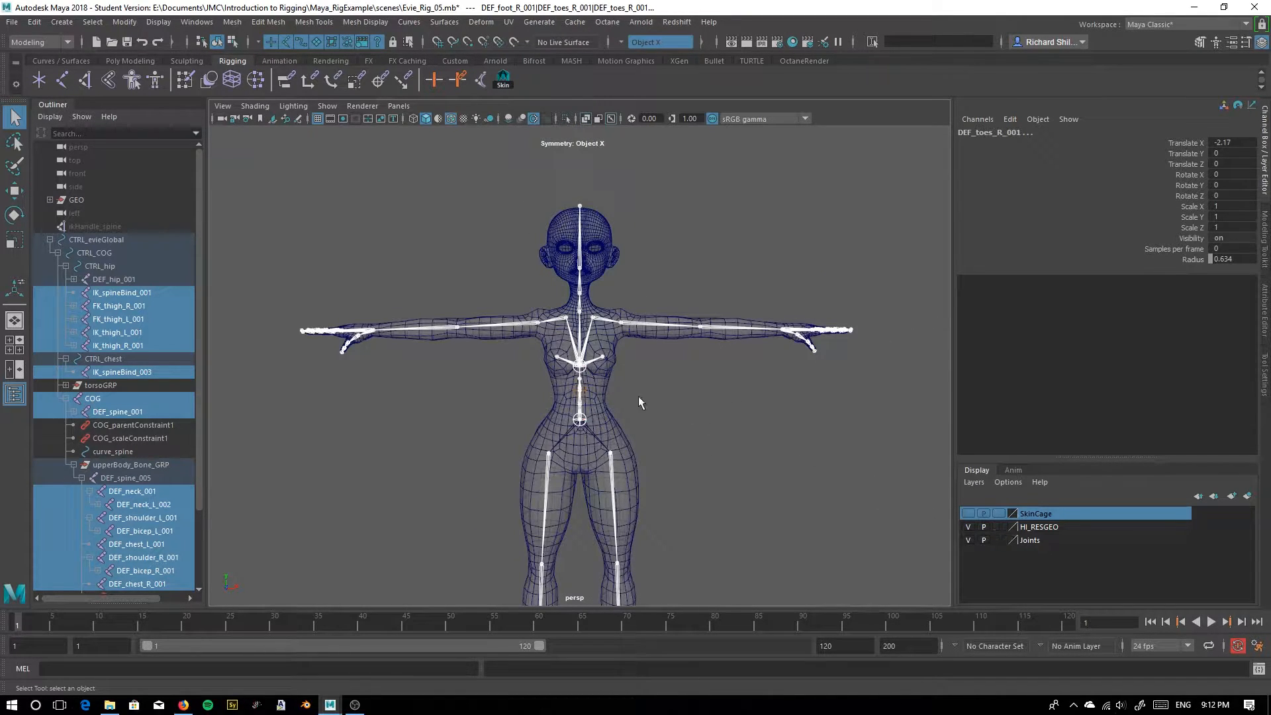
Select the joints with the Skin quick select set and add the GEO_body mesh to the selection
{"action": "left_click", "coordinate": [613, 387]}
{"action": "left_click", "coordinate": [605, 400]}
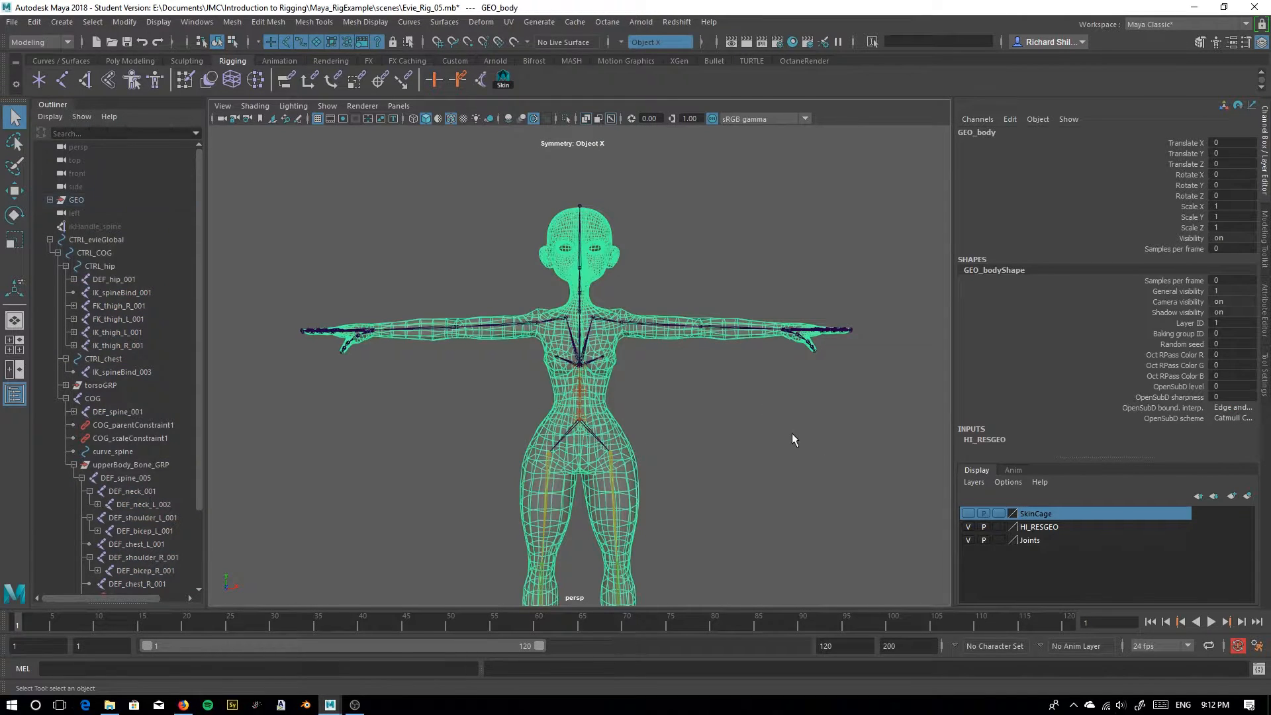
{"action": "left_click", "coordinate": [792, 434]}
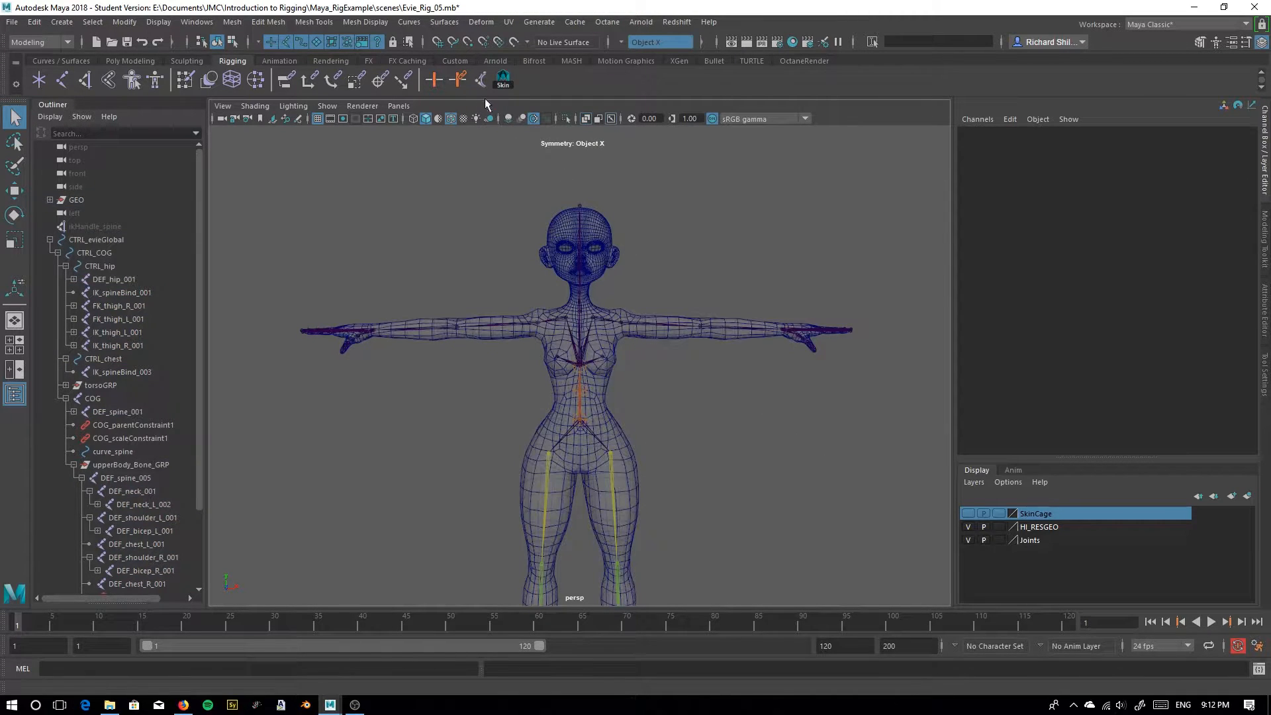
{"action": "left_click", "coordinate": [610, 341]}
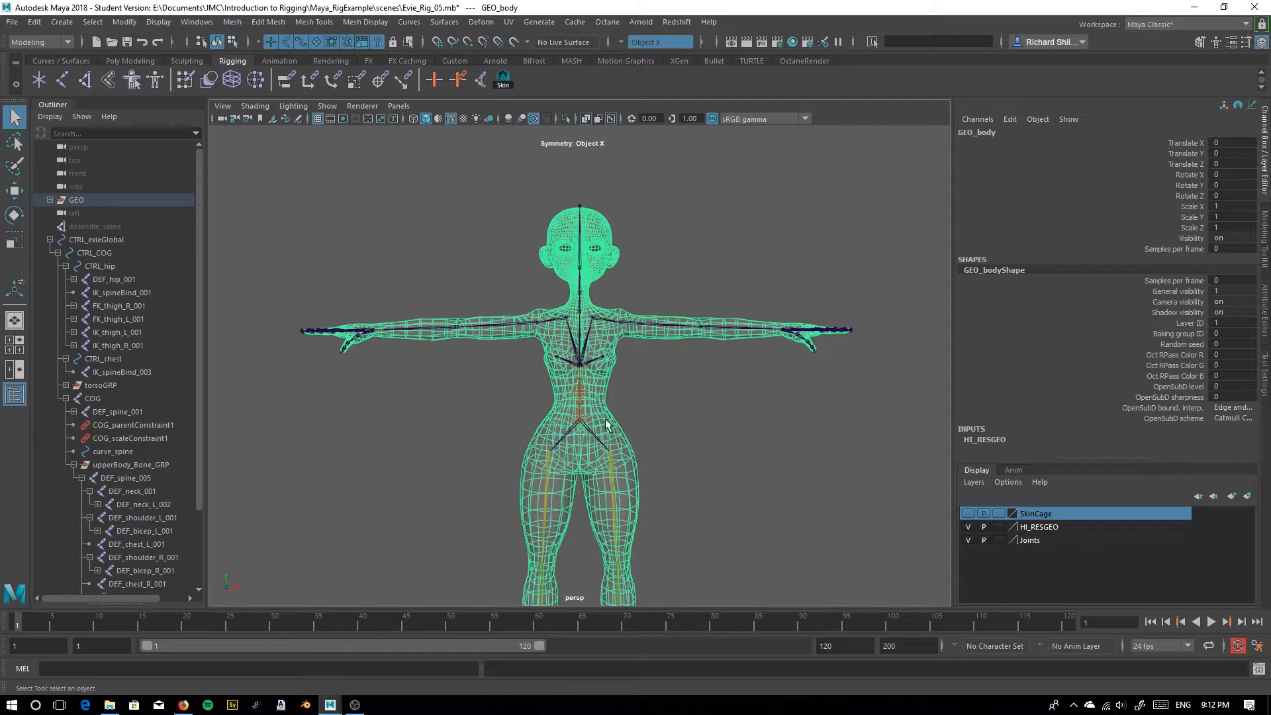
{"action": "left_click", "coordinate": [504, 81]}
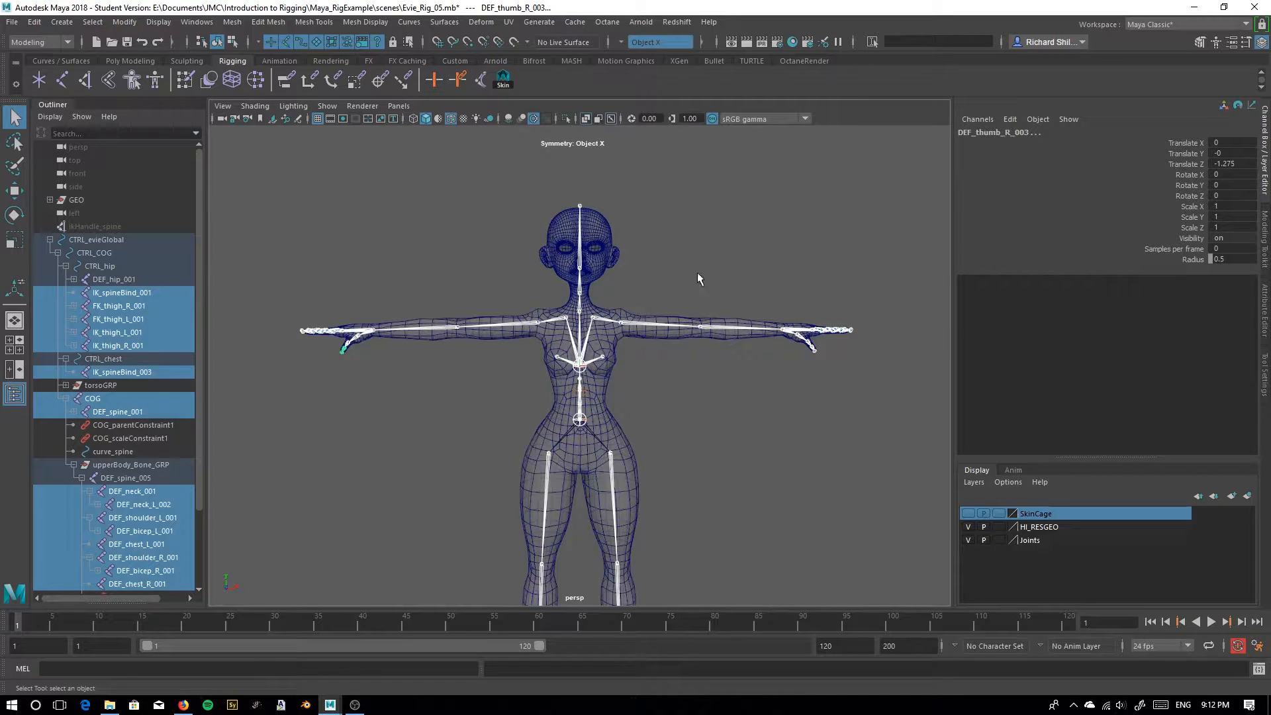
{"action": "left_click", "coordinate": [608, 396], "text": "shift"}
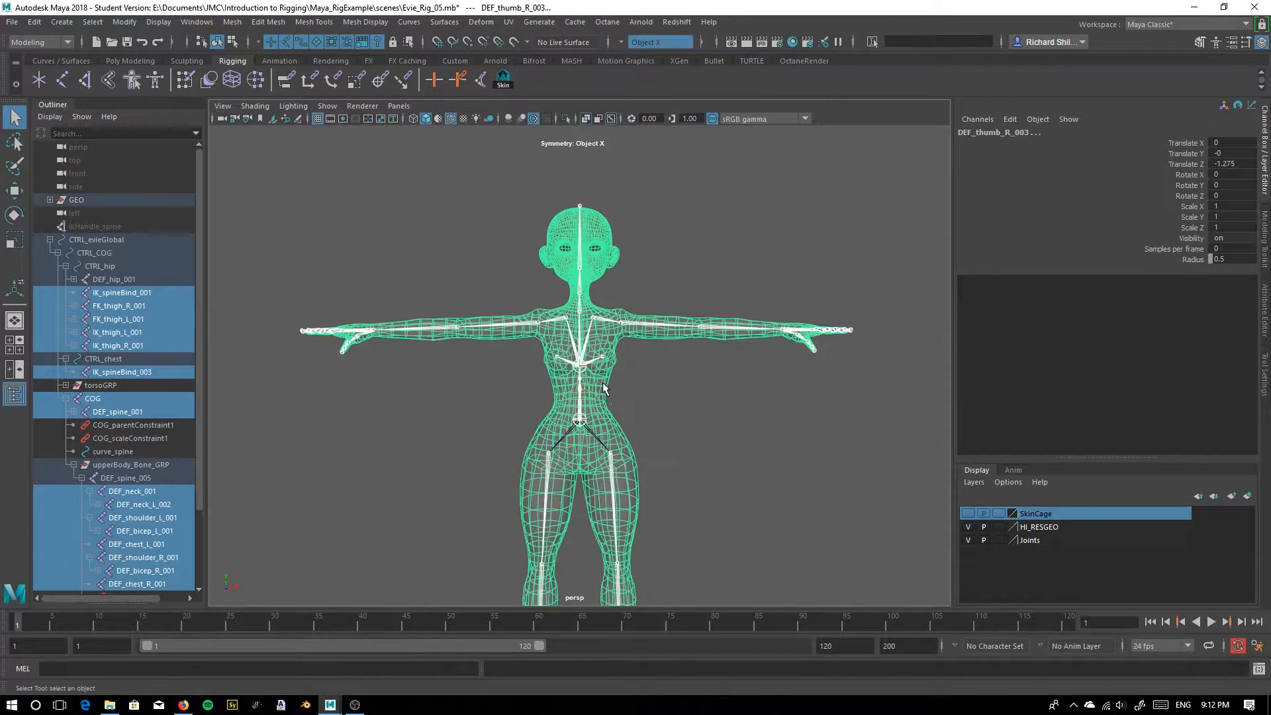
Switch to the Rigging menu set and set the Bind Skin options to bind to selected joints
{"action": "left_click", "coordinate": [29, 44]}
{"action": "left_click", "coordinate": [23, 70]}
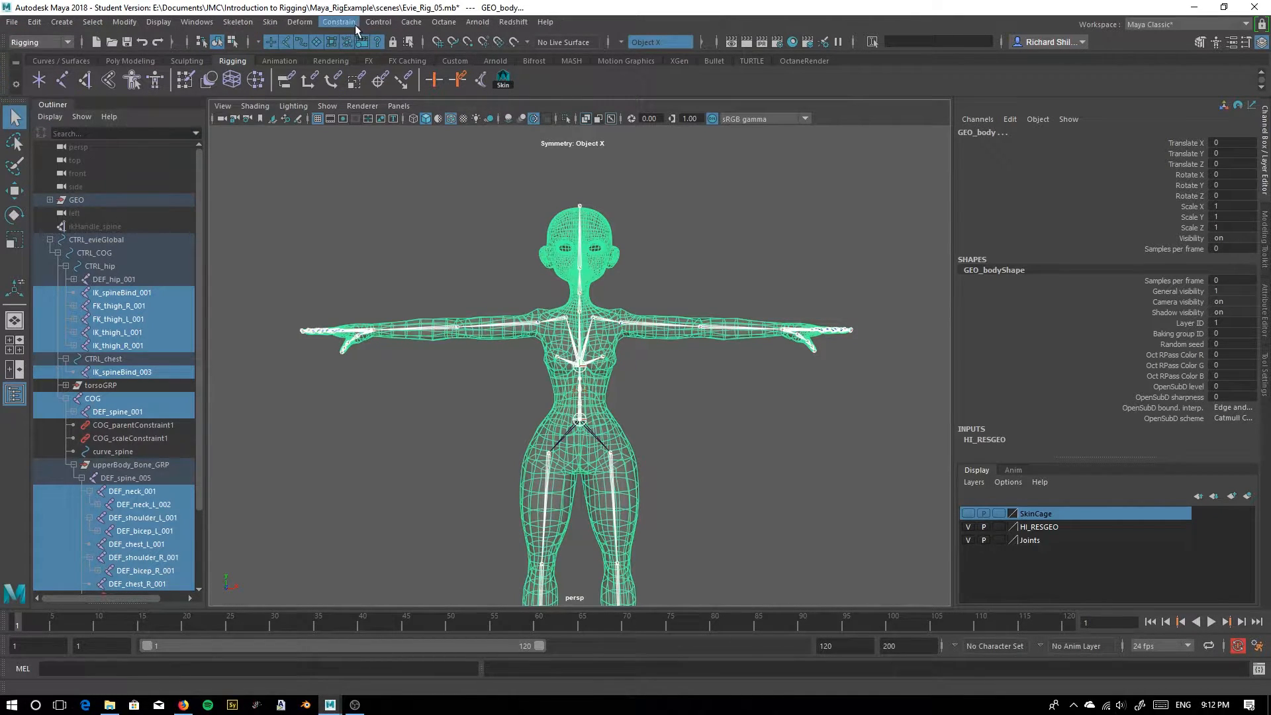
{"action": "left_click", "coordinate": [271, 22]}
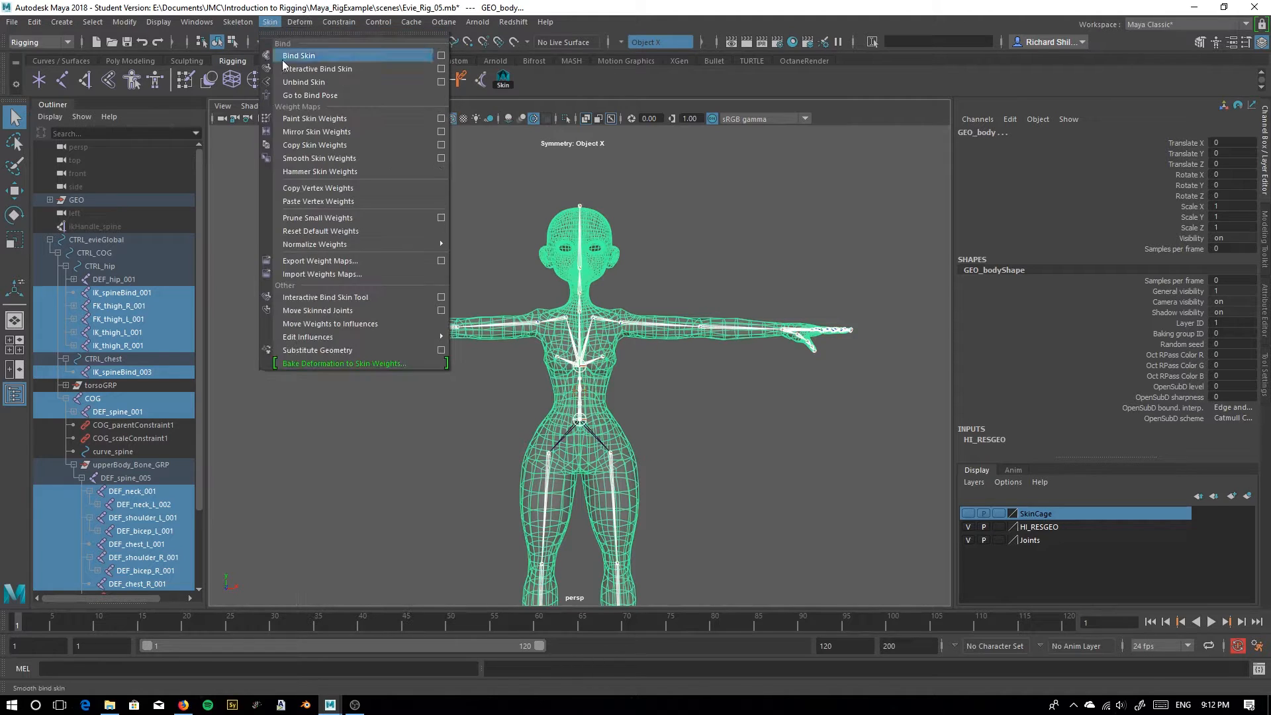
{"action": "left_click", "coordinate": [441, 56]}
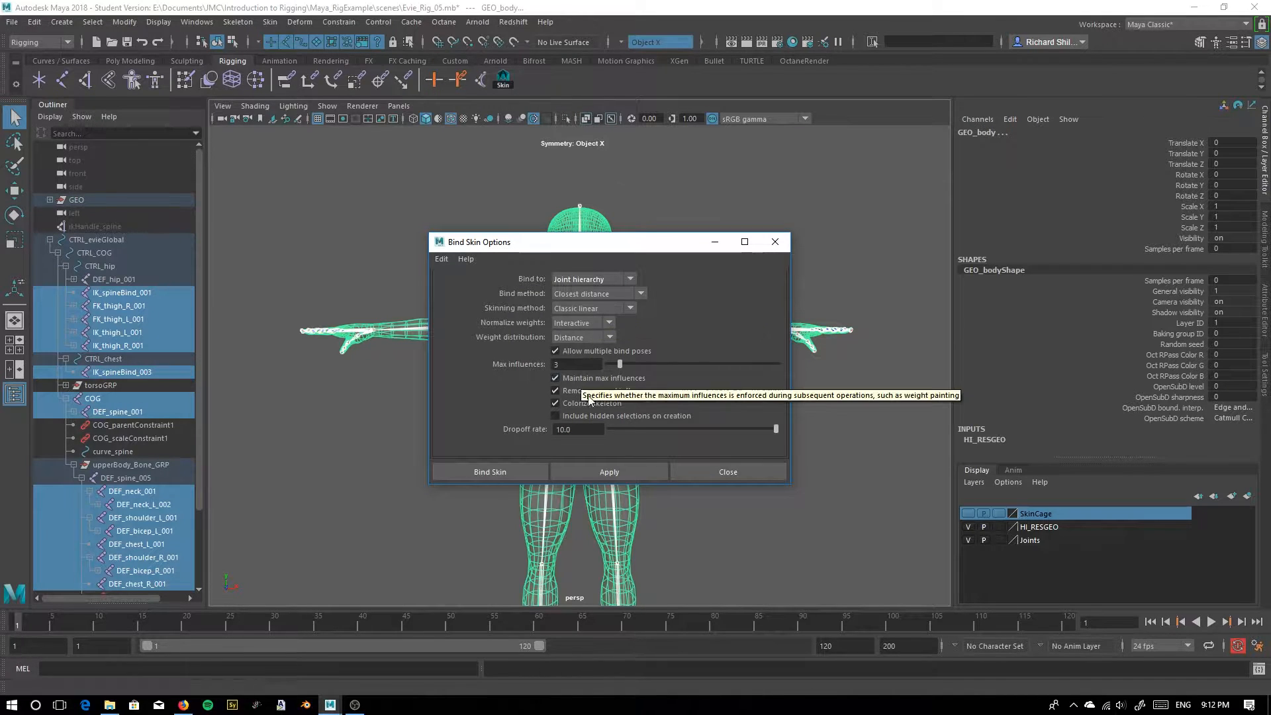
{"action": "left_click", "coordinate": [600, 280]}
{"action": "left_click", "coordinate": [594, 304]}
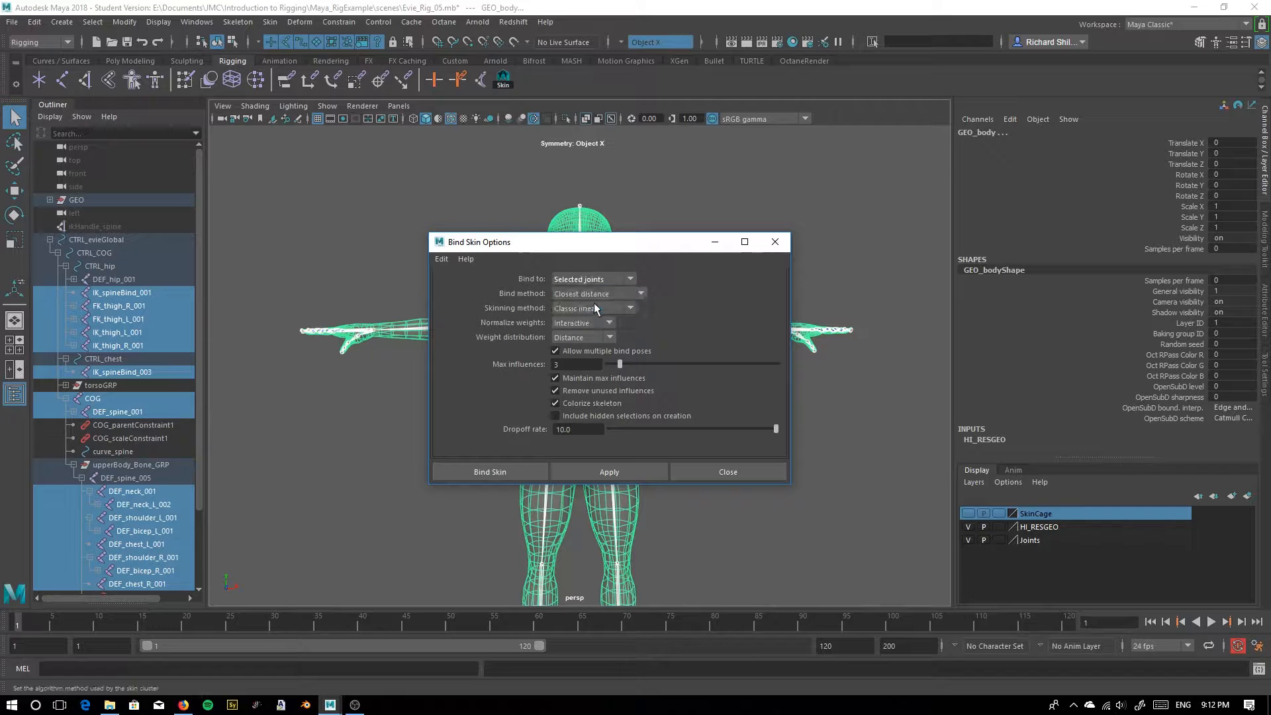
Set the bind method to Geodesic Voxel and the skinning method to Weight blended
{"action": "left_click_drag", "start_coordinate": [594, 258], "coordinate": [488, 244]}
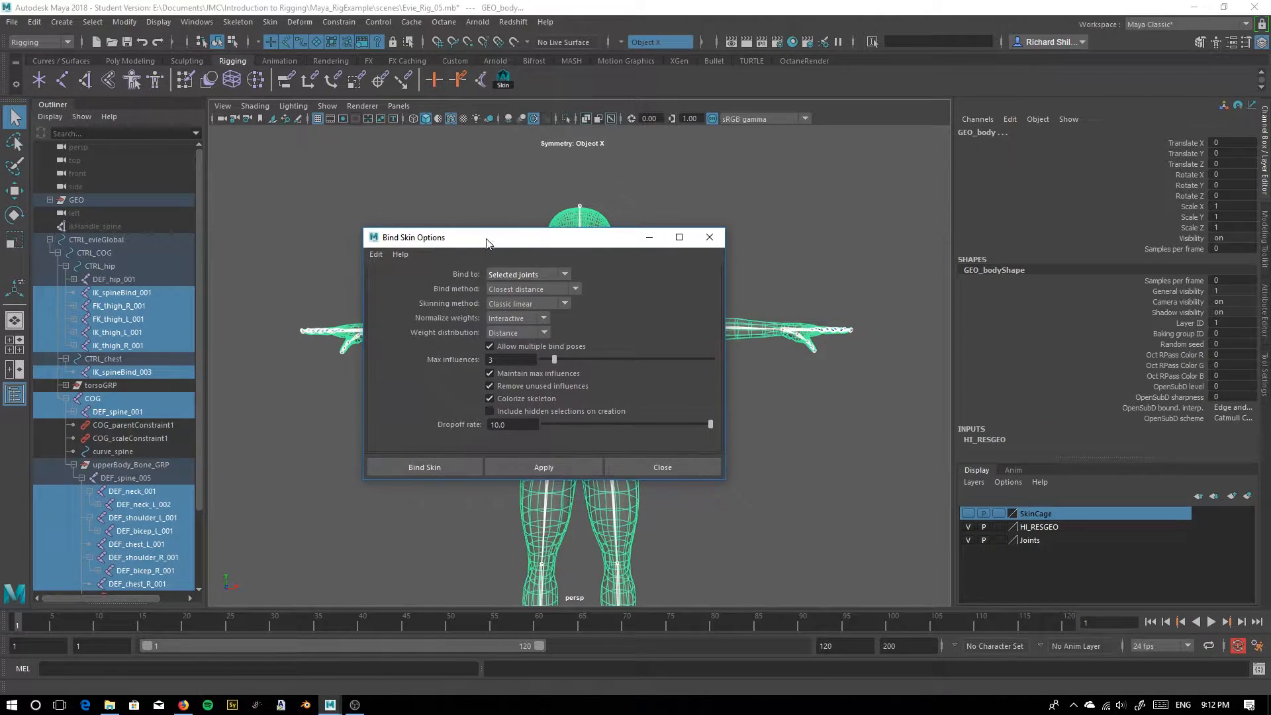
{"action": "left_click", "coordinate": [543, 289]}
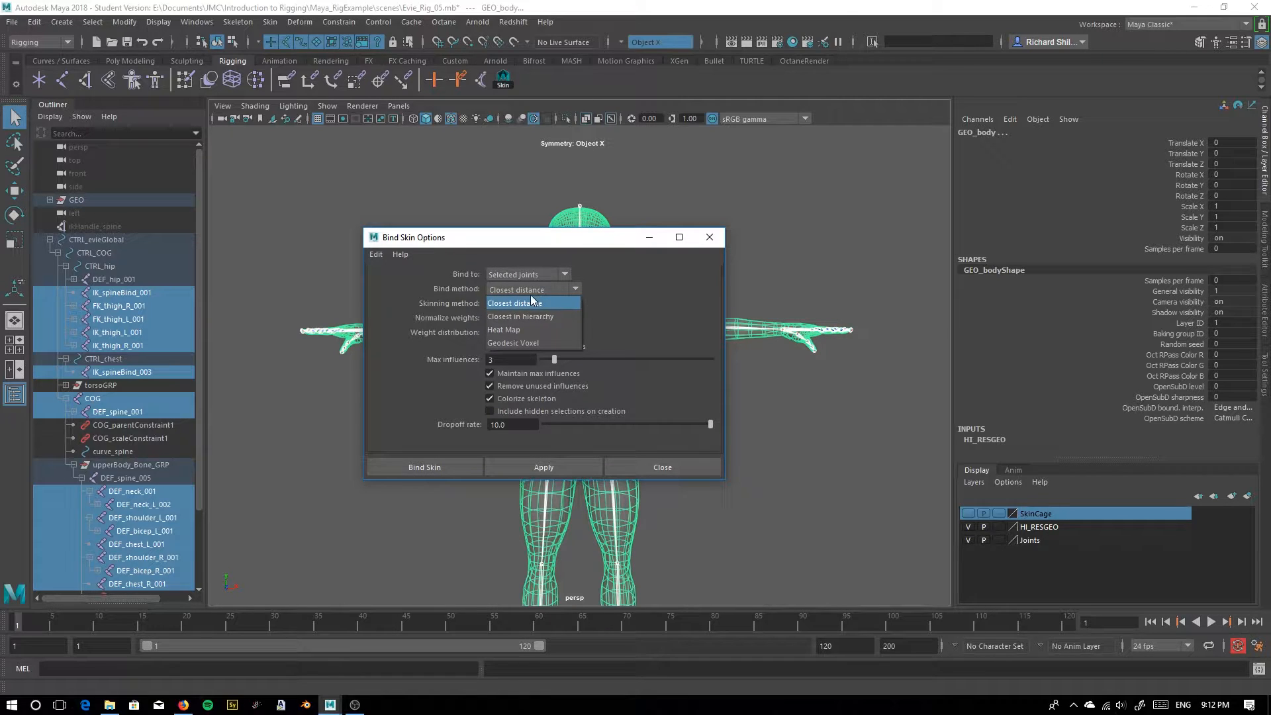
{"action": "left_click", "coordinate": [518, 343]}
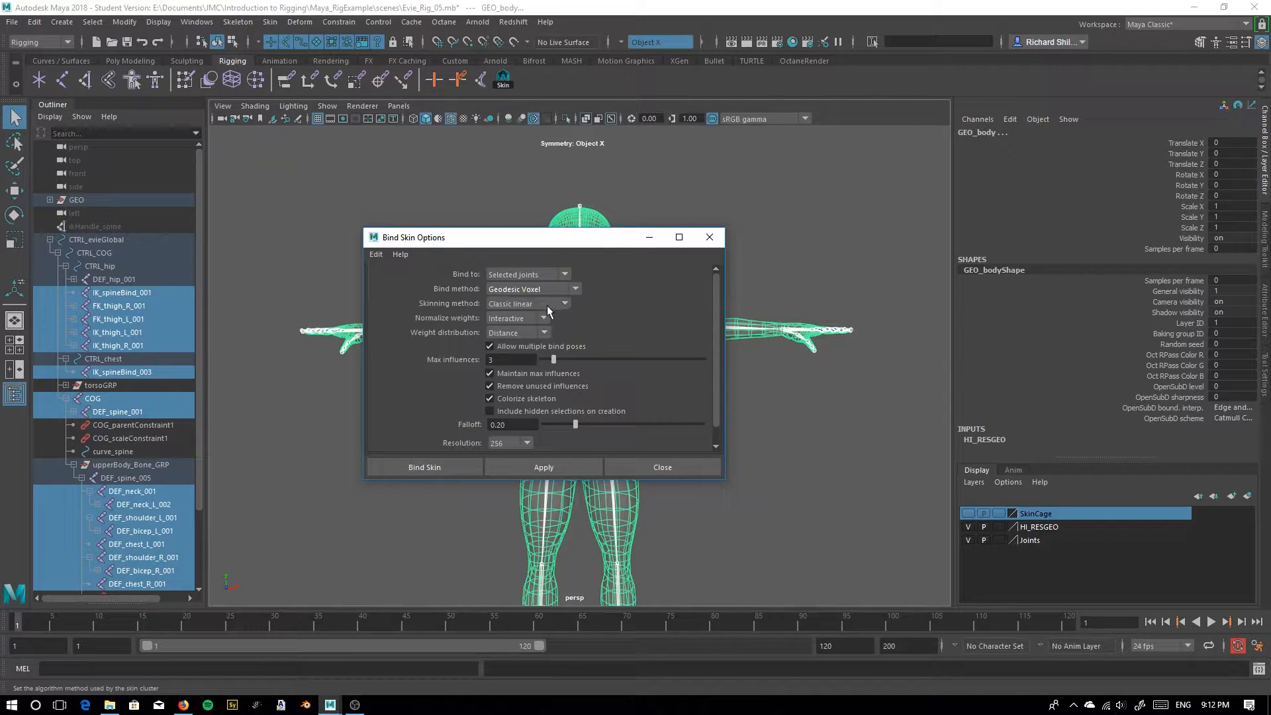
{"action": "left_click", "coordinate": [549, 305]}
{"action": "left_click", "coordinate": [526, 343]}
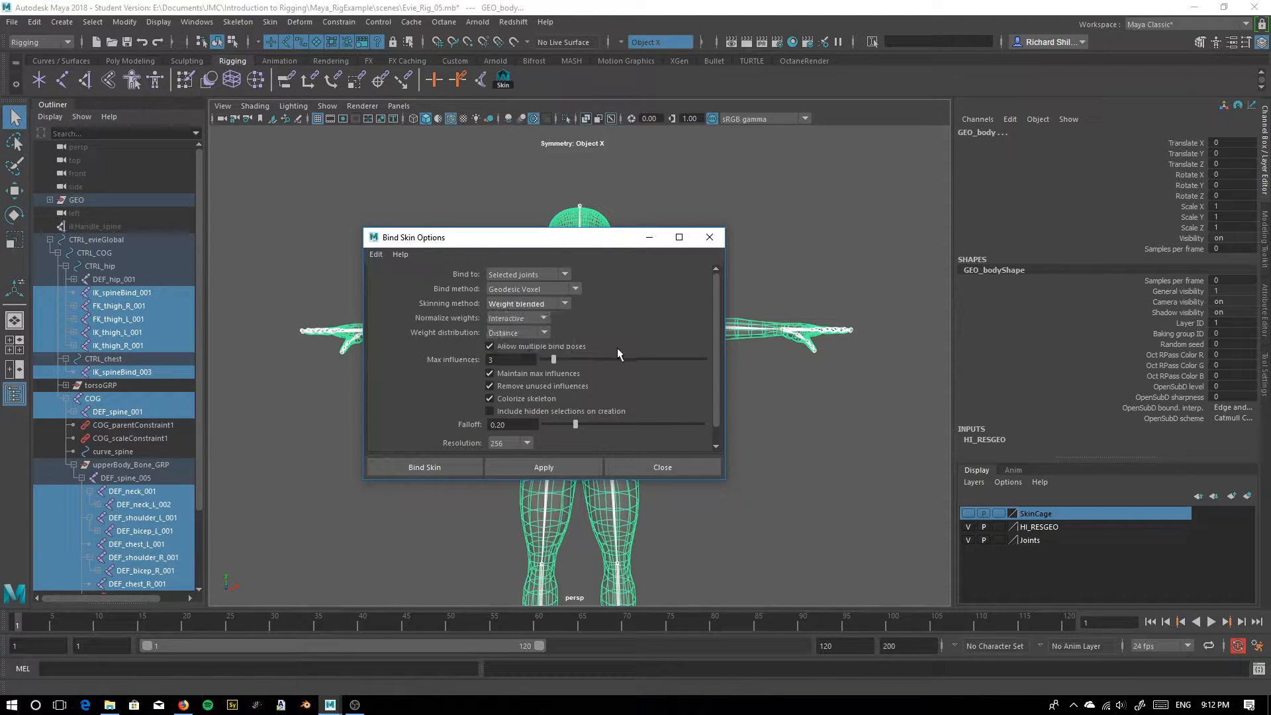
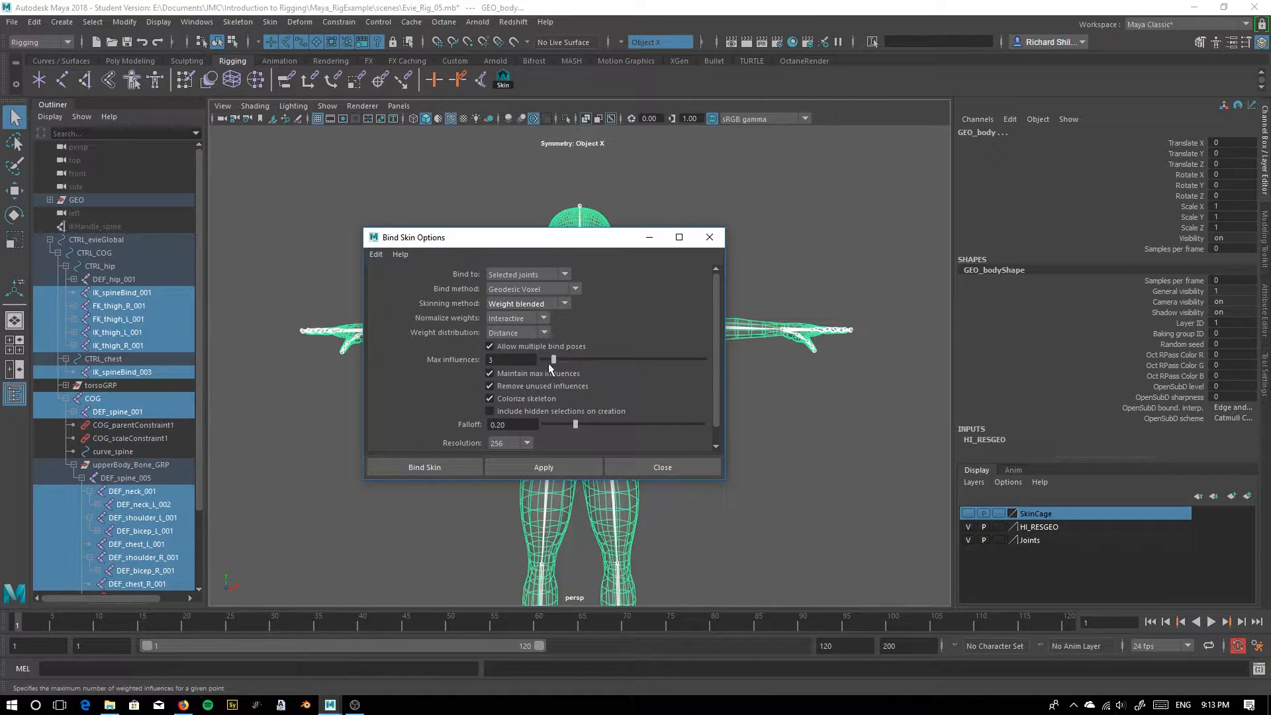
Set the bind falloff to 1 and move the options window clear of the character's torso
{"action": "left_click_drag", "start_coordinate": [531, 427], "coordinate": [388, 402]}
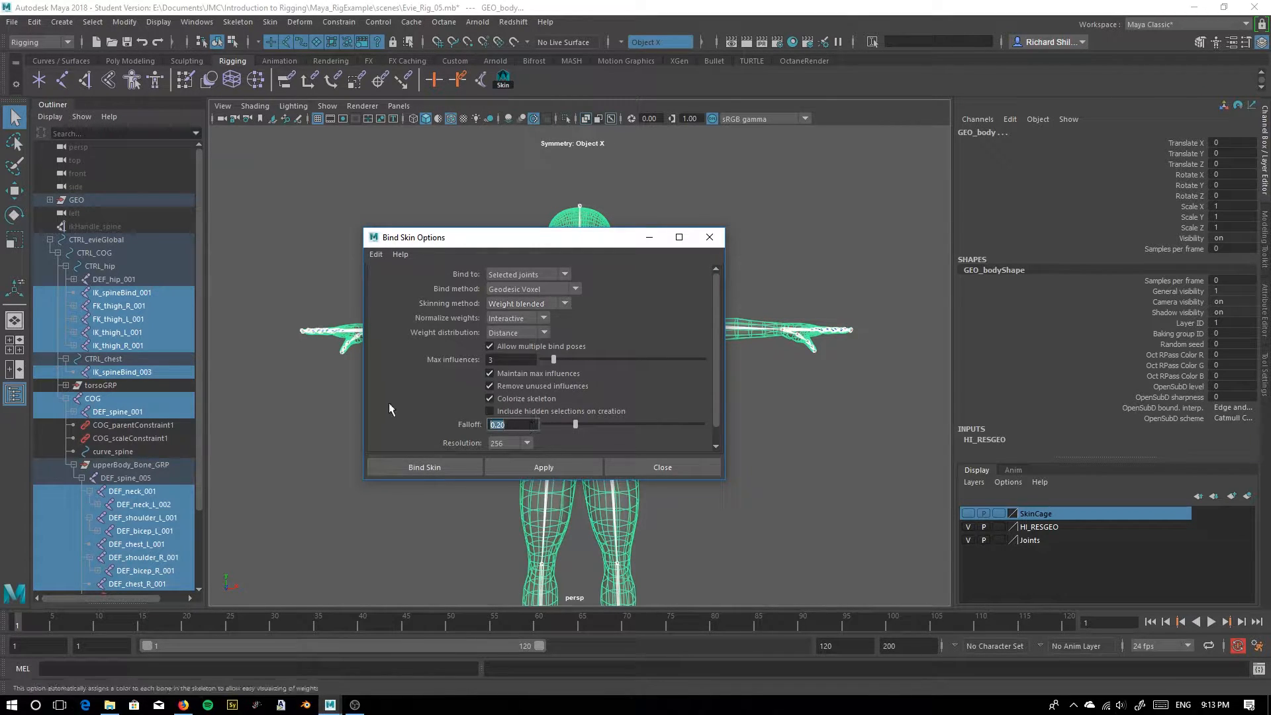
{"action": "type", "text": "1"}
{"action": "key", "text": "Return"}
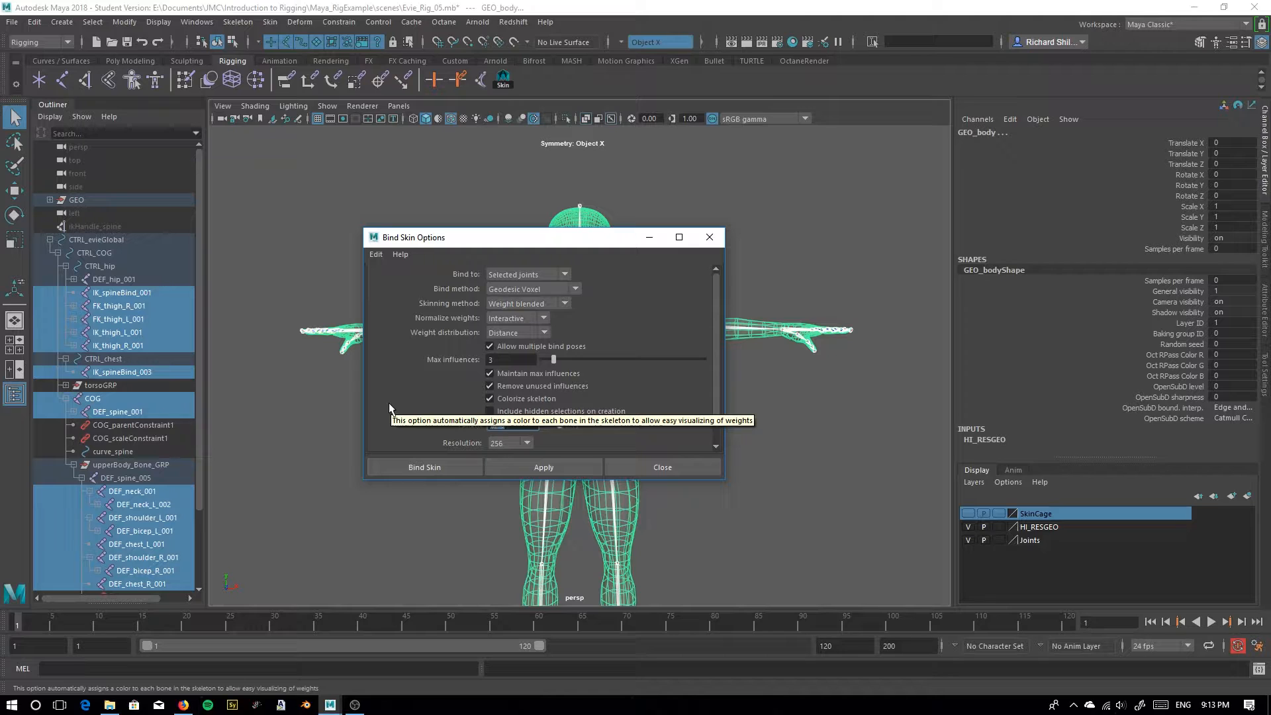
{"action": "type", "text": "1"}
{"action": "left_click_drag", "start_coordinate": [492, 239], "coordinate": [811, 218]}
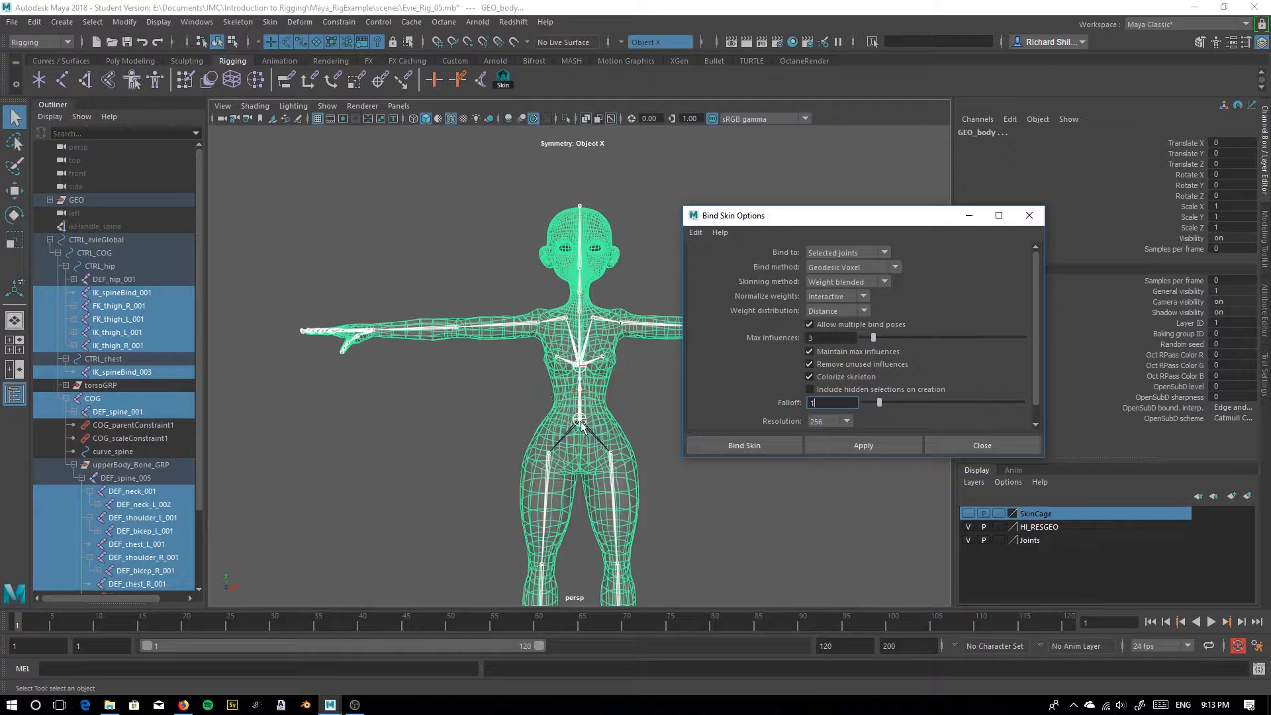
Set the voxel resolution to 512 and the falloff to 0.9 for the skin bind
{"action": "left_click", "coordinate": [839, 420]}
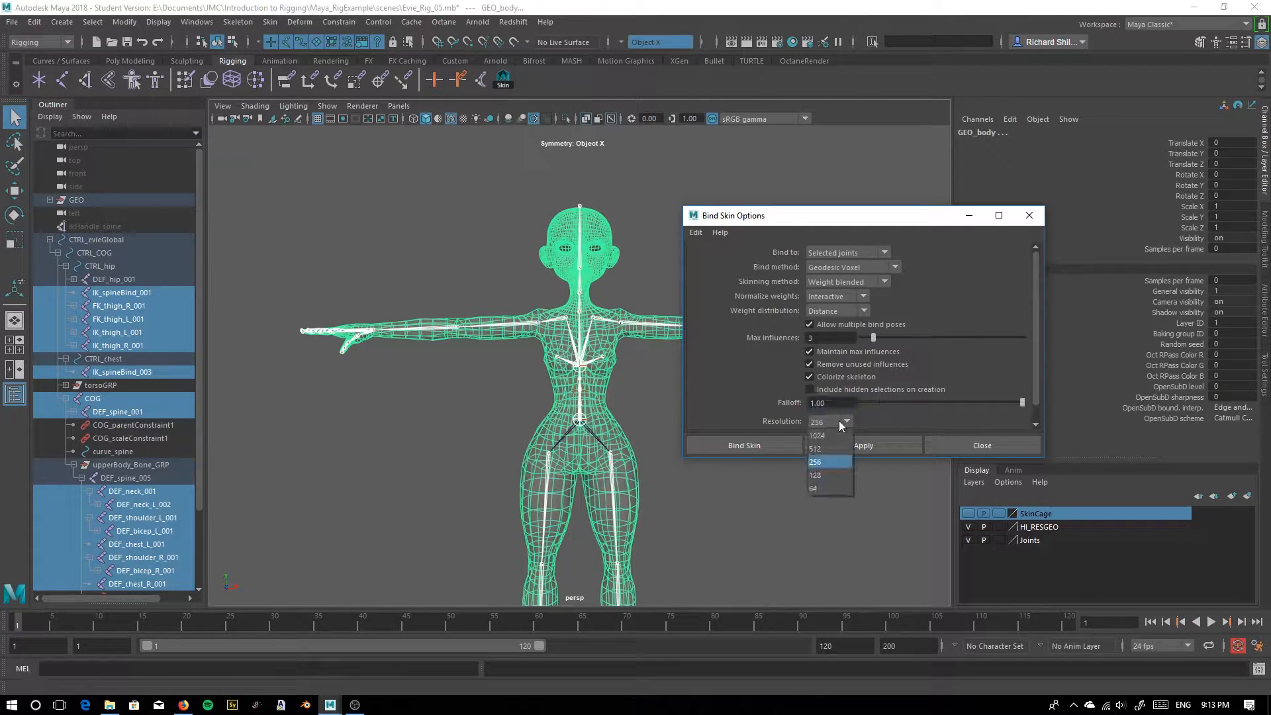
{"action": "left_click", "coordinate": [828, 463]}
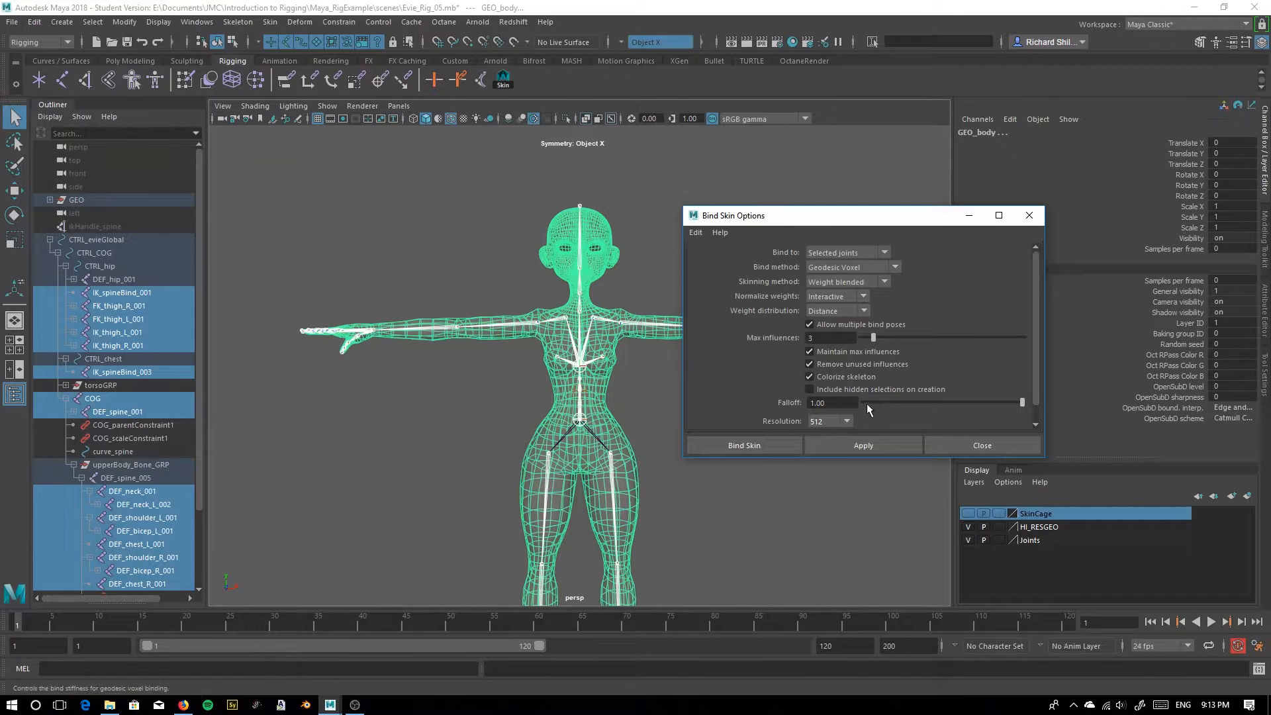
{"action": "left_click", "coordinate": [832, 403]}
{"action": "key", "text": "BackSpace"}
{"action": "type", "text": "0.9"}
{"action": "key", "text": "Return"}
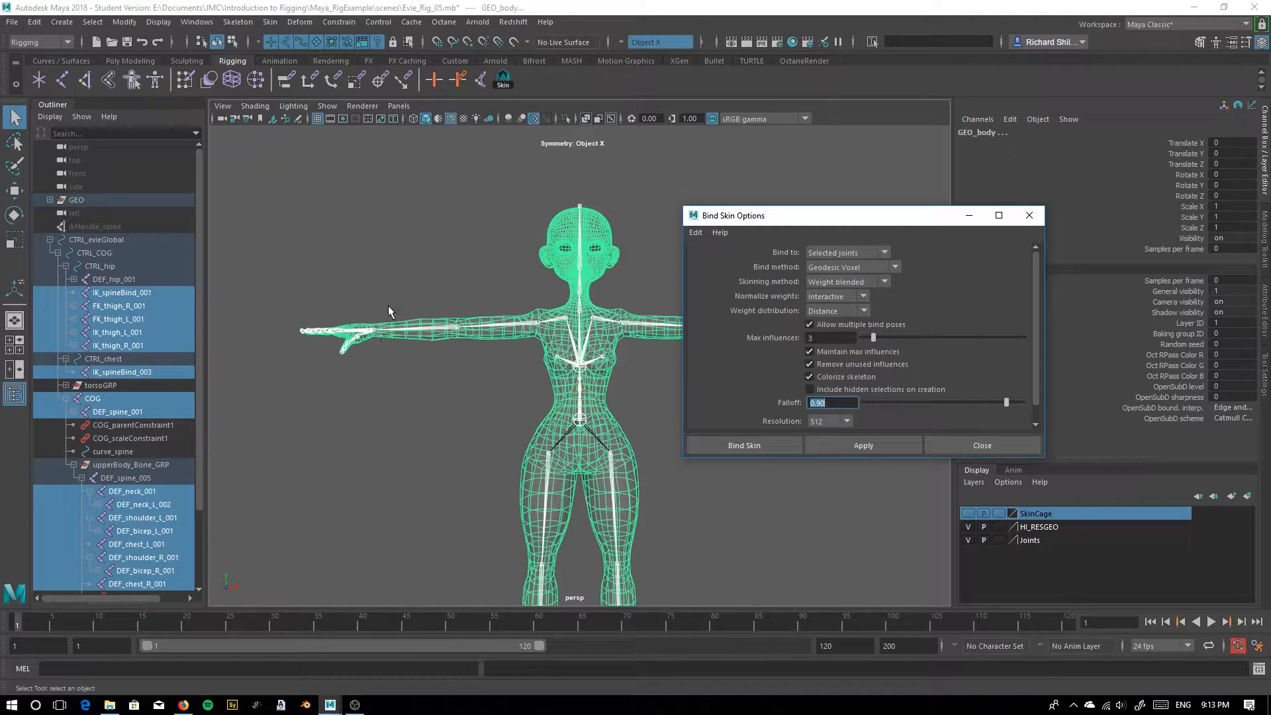
Disable removal of unused influences and apply the skin bind between the GEO_body mesh and the selected joints
{"action": "scroll", "coordinate": [391, 324], "scroll_direction": "up", "scroll_amount": 5}
{"action": "middle_click_drag", "start_coordinate": [324, 313], "coordinate": [538, 408], "text": "alt"}
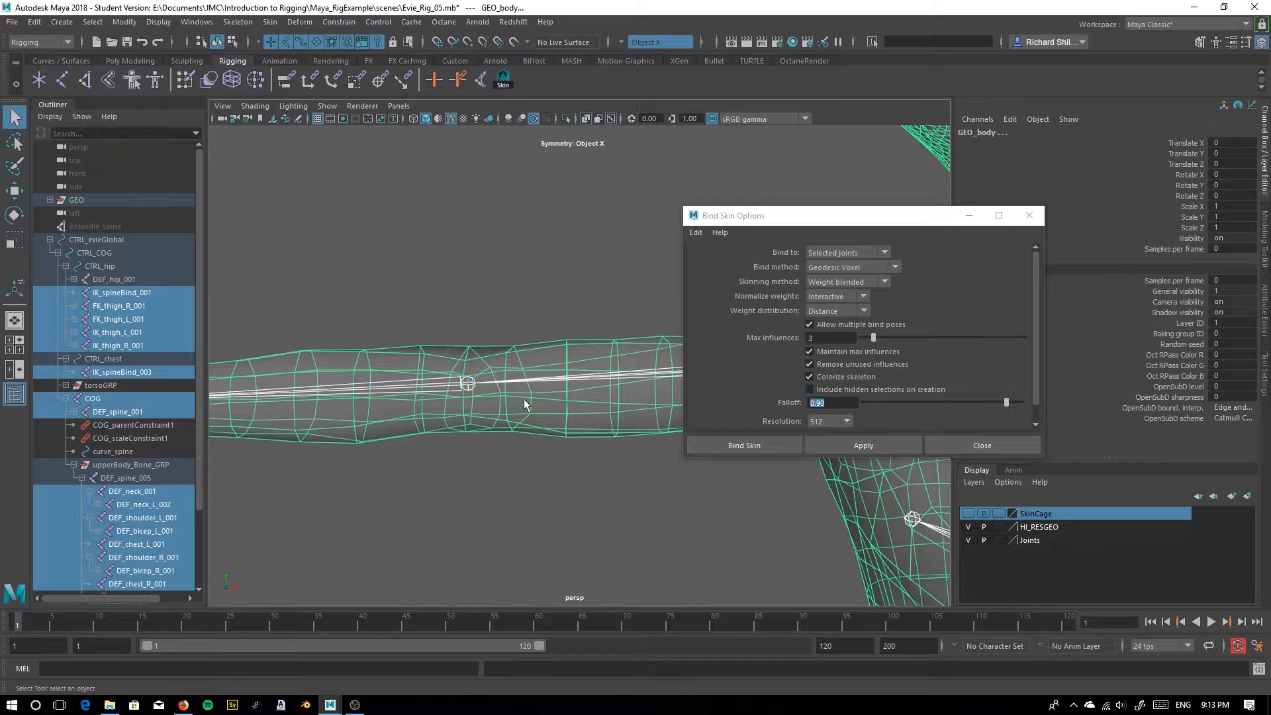
{"action": "middle_click_drag", "start_coordinate": [515, 382], "coordinate": [468, 382], "text": "alt"}
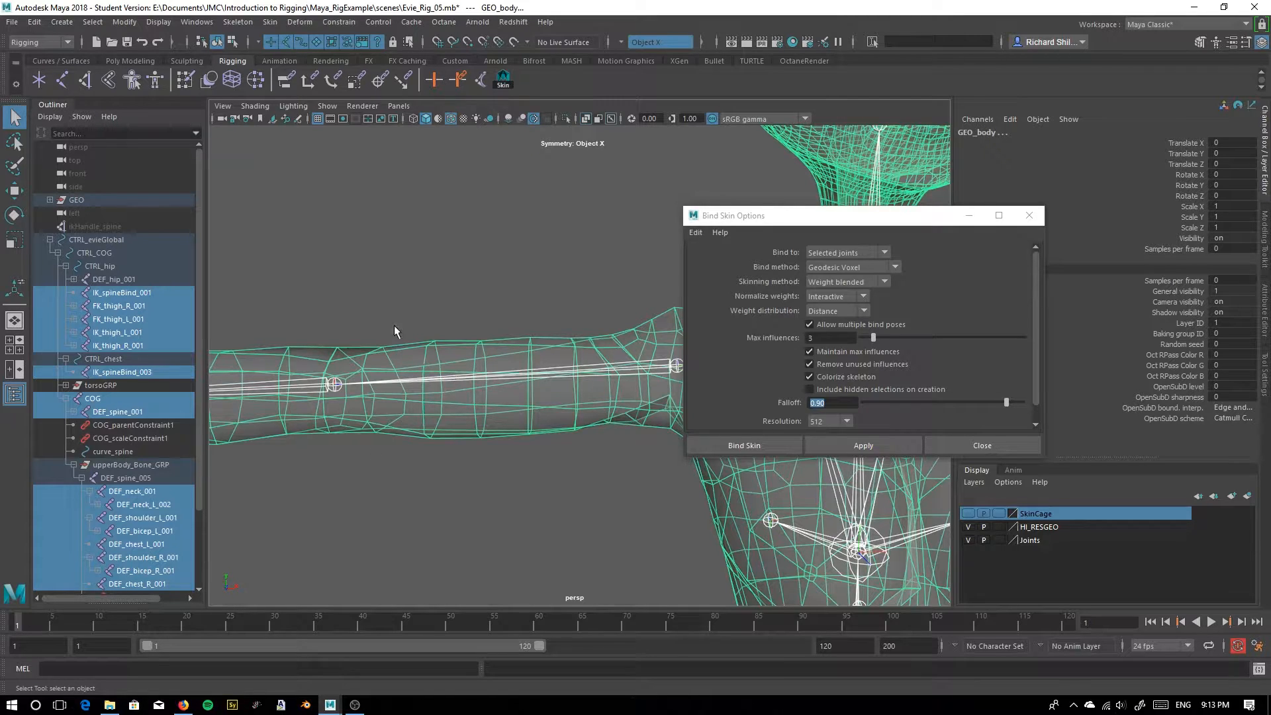
{"action": "scroll", "coordinate": [371, 405], "scroll_direction": "down", "scroll_amount": 6}
{"action": "left_click_drag", "start_coordinate": [393, 404], "coordinate": [418, 443], "text": "alt"}
{"action": "middle_click_drag", "start_coordinate": [440, 430], "coordinate": [405, 345], "text": "alt"}
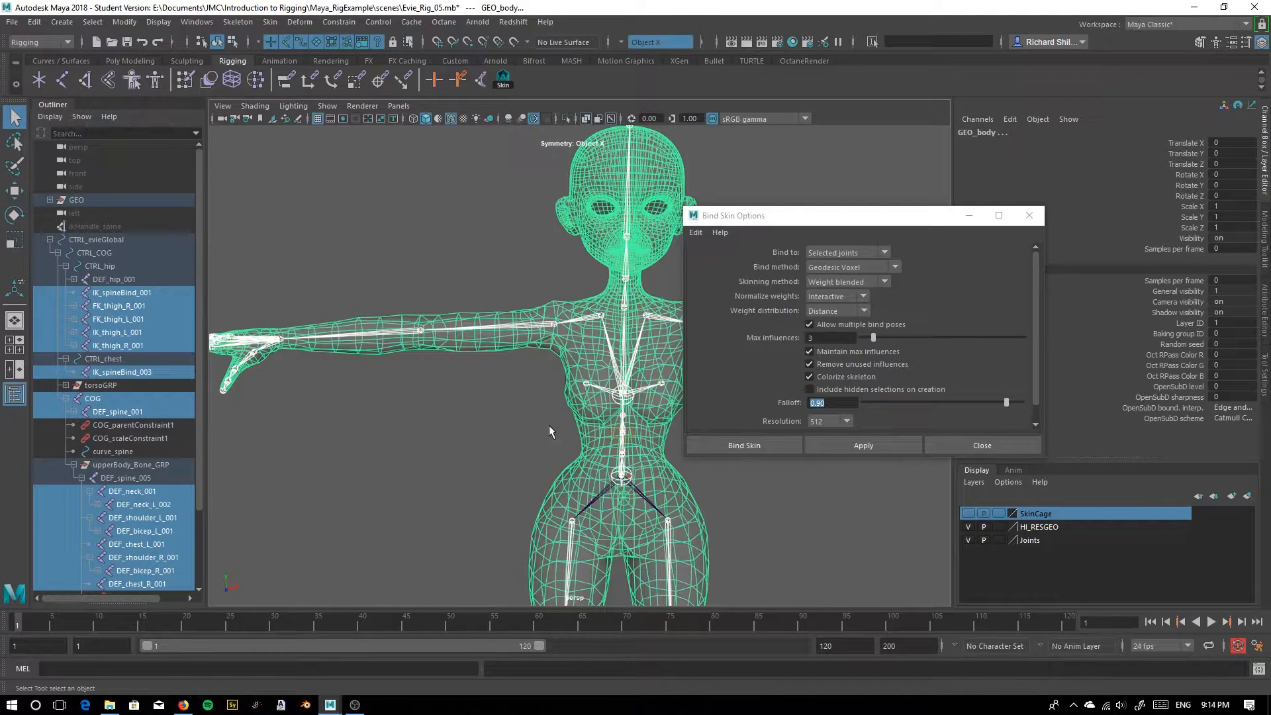
{"action": "middle_click_drag", "start_coordinate": [404, 408], "coordinate": [380, 405], "text": "alt"}
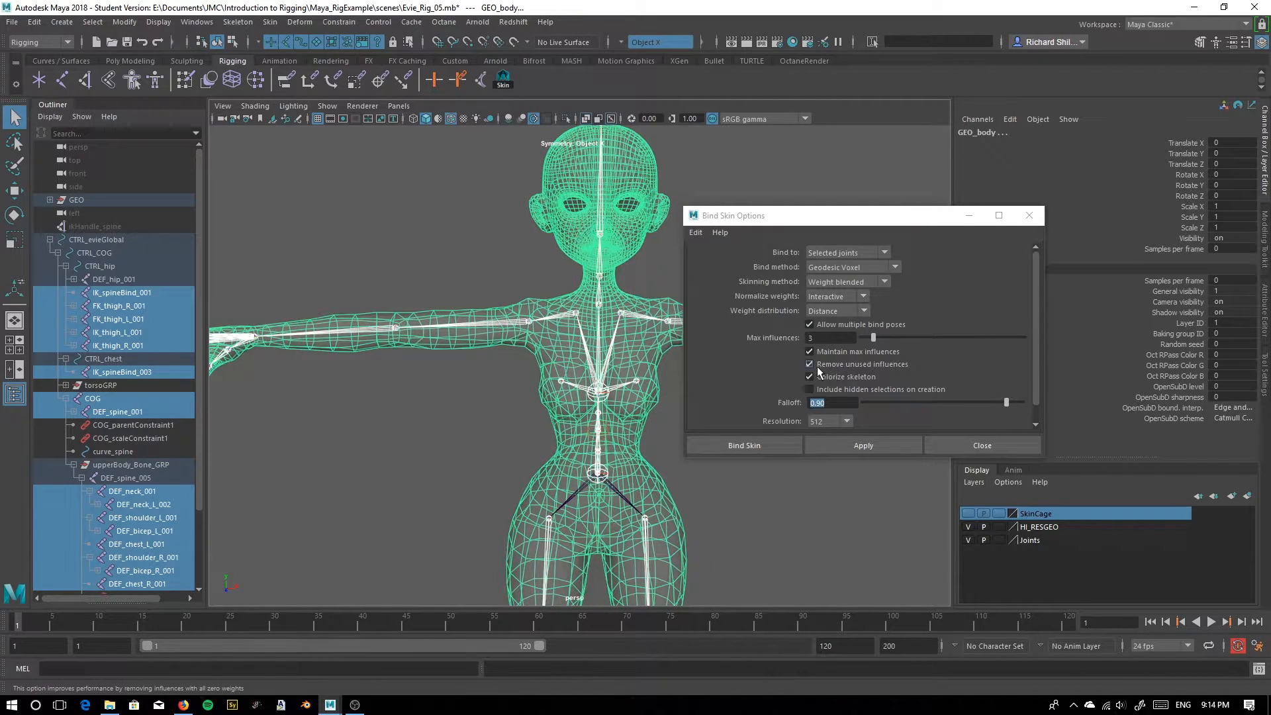
{"action": "left_click", "coordinate": [845, 364]}
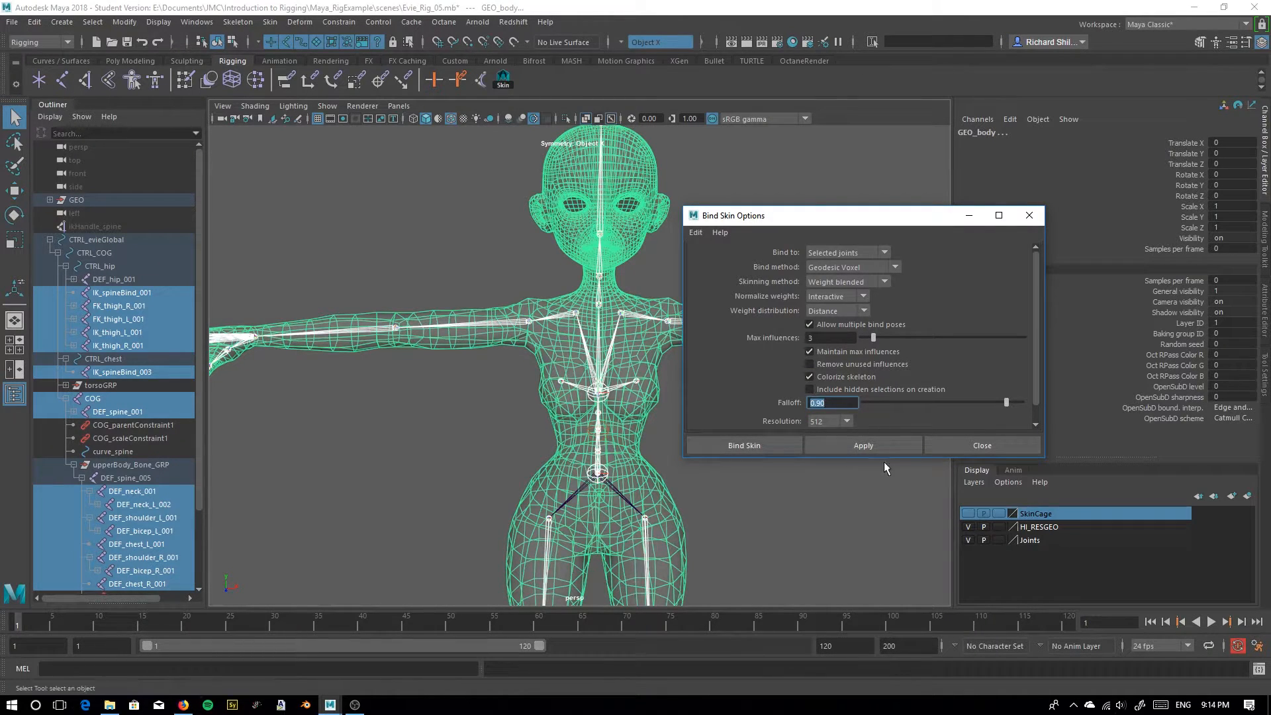
{"action": "left_click", "coordinate": [849, 446]}
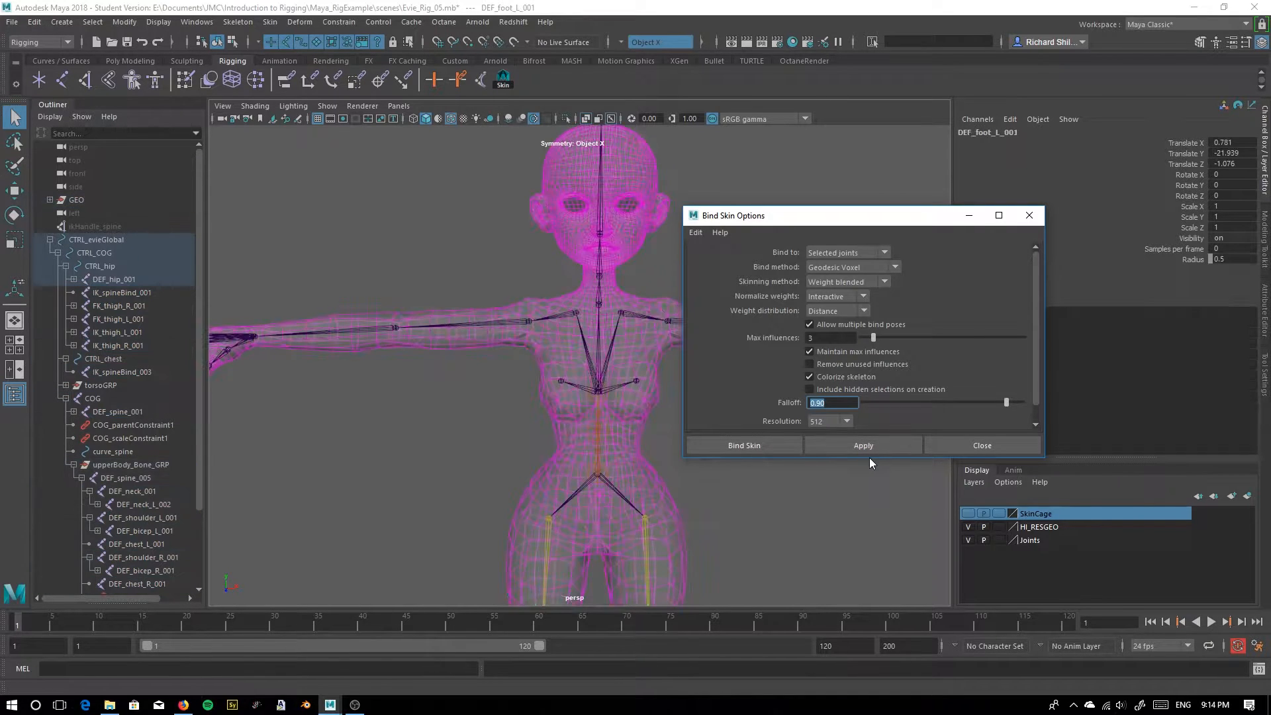
Minimise the bind options window and test-rotate the left forearm joint to check the skinning, undoing the rotation
{"action": "left_click", "coordinate": [969, 216]}
{"action": "left_click_drag", "start_coordinate": [722, 411], "coordinate": [728, 460], "text": "alt"}
{"action": "middle_click_drag", "start_coordinate": [773, 418], "coordinate": [682, 411], "text": "alt"}
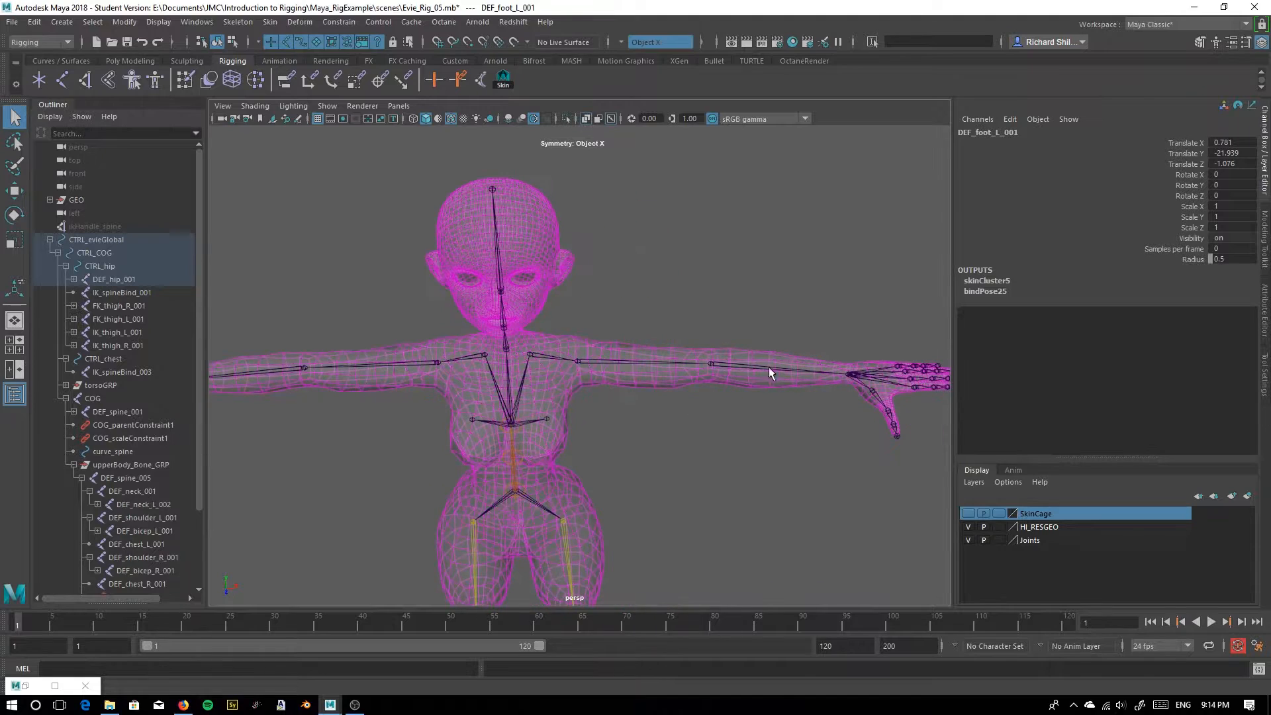
{"action": "left_click", "coordinate": [769, 367]}
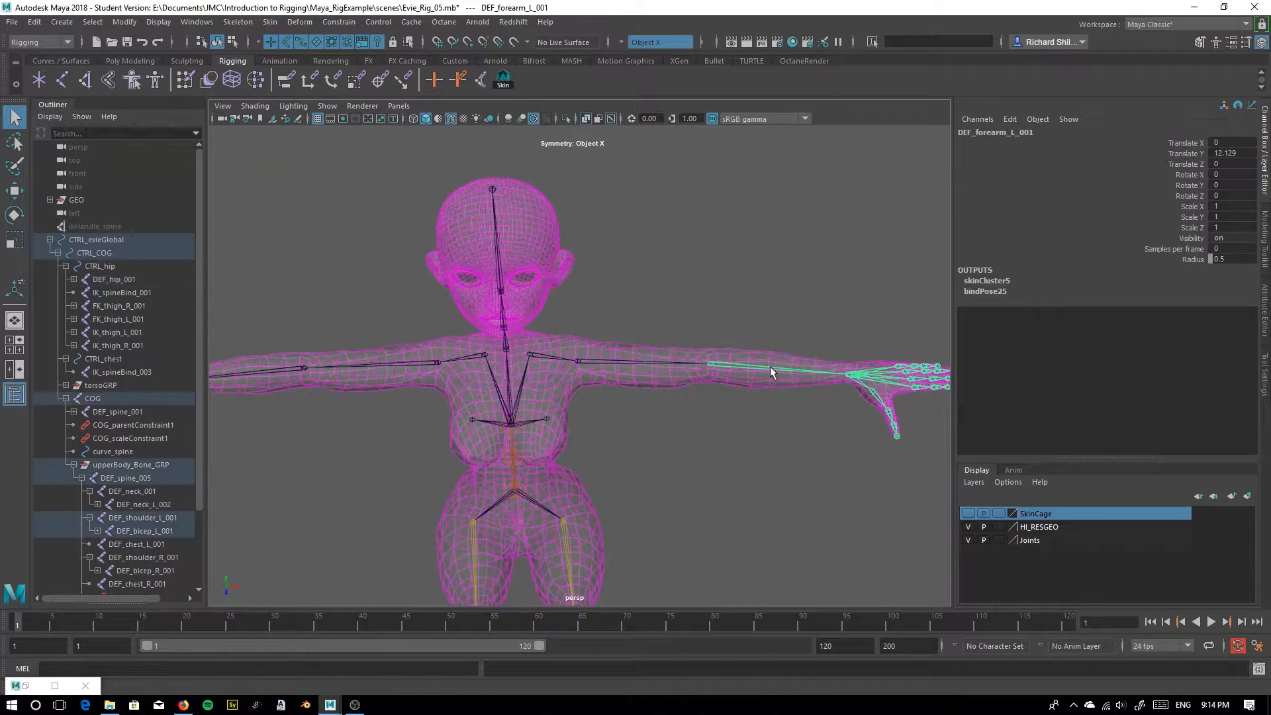
{"action": "left_click", "coordinate": [14, 214]}
{"action": "left_click_drag", "start_coordinate": [729, 401], "coordinate": [615, 427]}
{"action": "key", "text": "ctrl+z"}
Test-rotate the left shoulder joint downward about its X axis to check the deformation, and undo it
{"action": "left_click_drag", "start_coordinate": [388, 318], "coordinate": [346, 241], "text": "alt"}
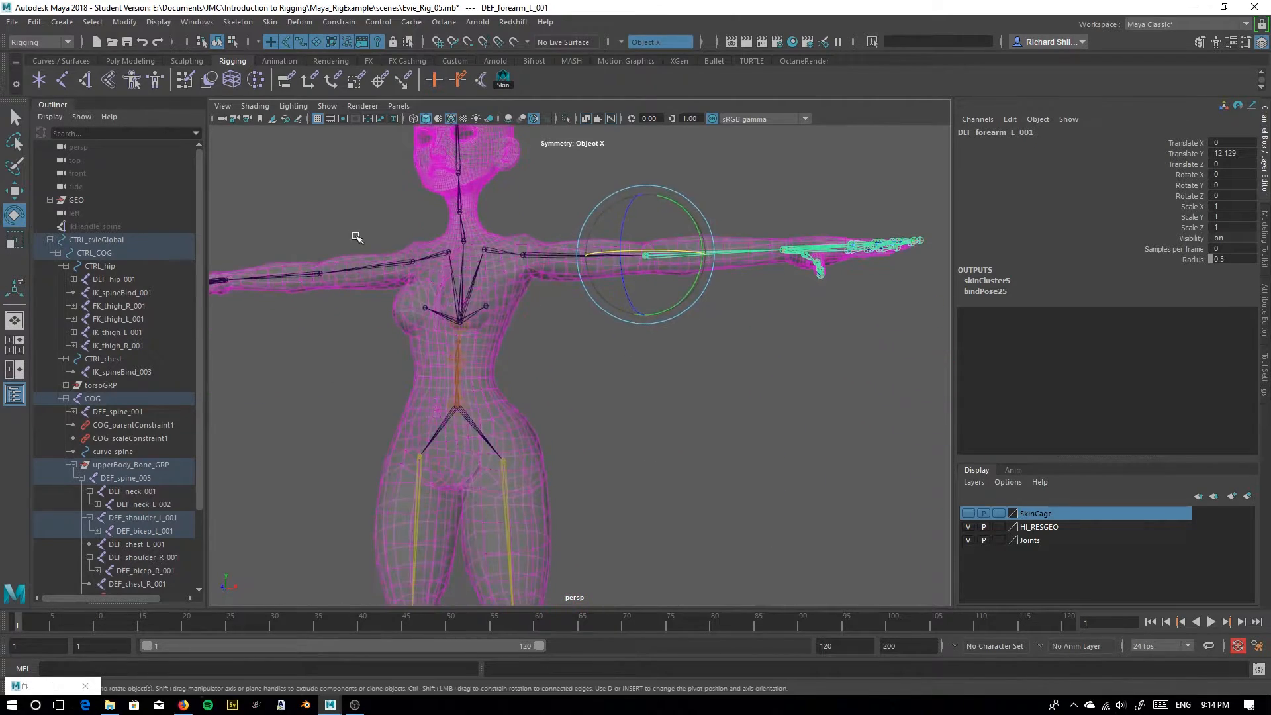
{"action": "middle_click_drag", "start_coordinate": [487, 189], "coordinate": [528, 289], "text": "alt"}
{"action": "right_click_drag", "start_coordinate": [527, 289], "coordinate": [553, 342], "text": "alt"}
{"action": "left_click", "coordinate": [552, 341]}
{"action": "left_click_drag", "start_coordinate": [535, 302], "coordinate": [577, 331]}
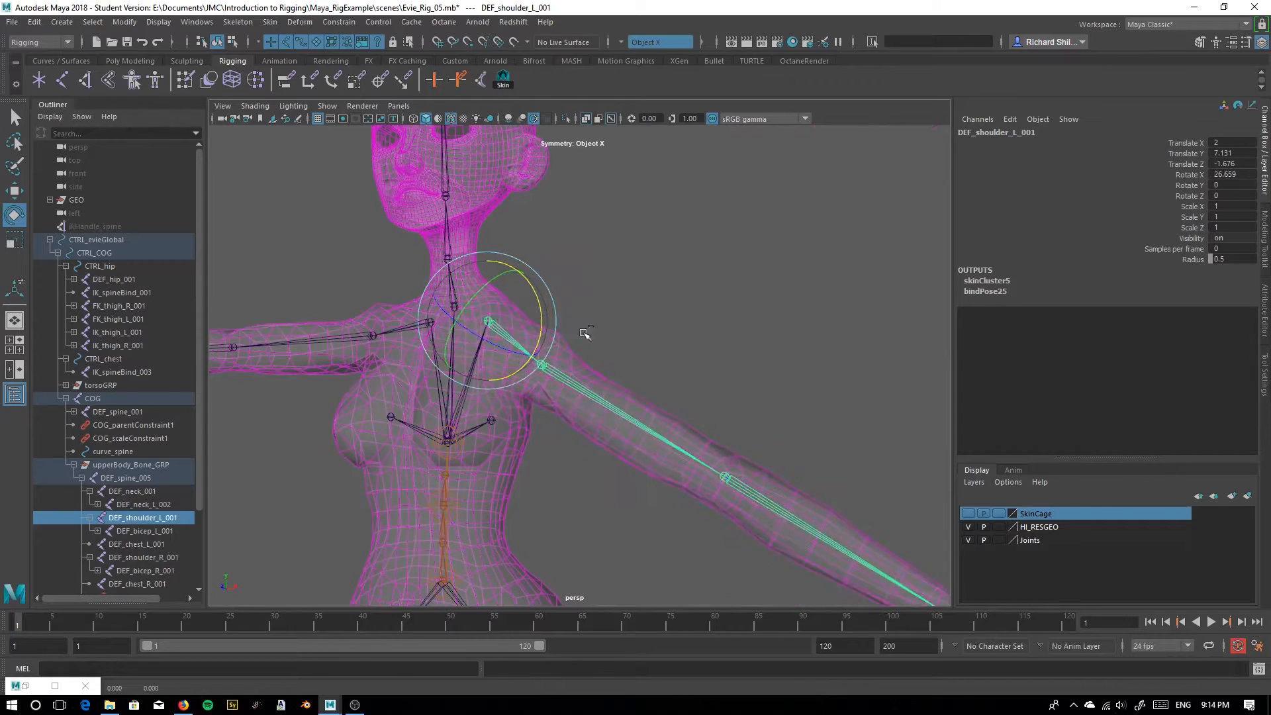
{"action": "key", "text": "ctrl+z"}
Test-rotate the head joint DEF_head_001 to check how the head and neck deform, and undo it
{"action": "left_click_drag", "start_coordinate": [562, 471], "coordinate": [587, 434], "text": "alt"}
{"action": "middle_click_drag", "start_coordinate": [573, 337], "coordinate": [641, 418], "text": "alt"}
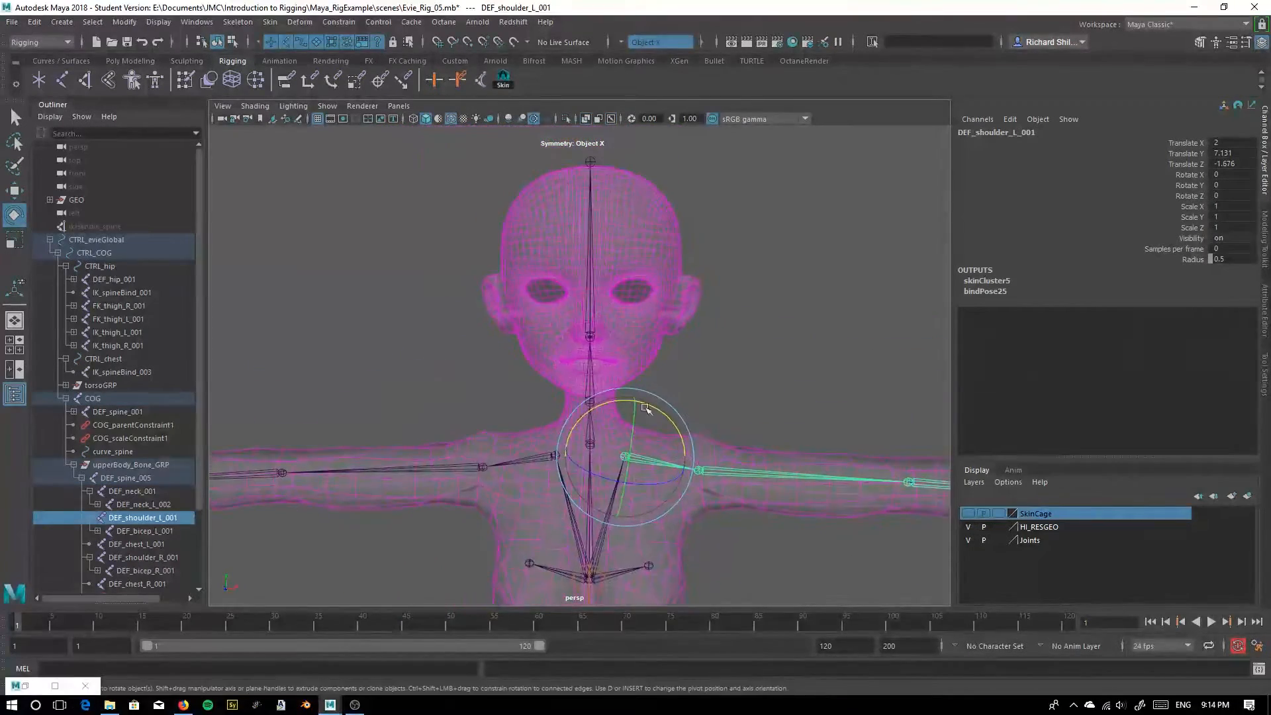
{"action": "left_click", "coordinate": [589, 269]}
{"action": "mouse_move", "coordinate": [643, 293]}
{"action": "left_mouse_down"}
{"action": "mouse_move", "coordinate": [626, 281]}
{"action": "mouse_move", "coordinate": [658, 308]}
{"action": "left_mouse_up"}
{"action": "key", "text": "ctrl+z"}
{"action": "key", "text": "ctrl+z"}
{"action": "key", "text": "ctrl+z"}
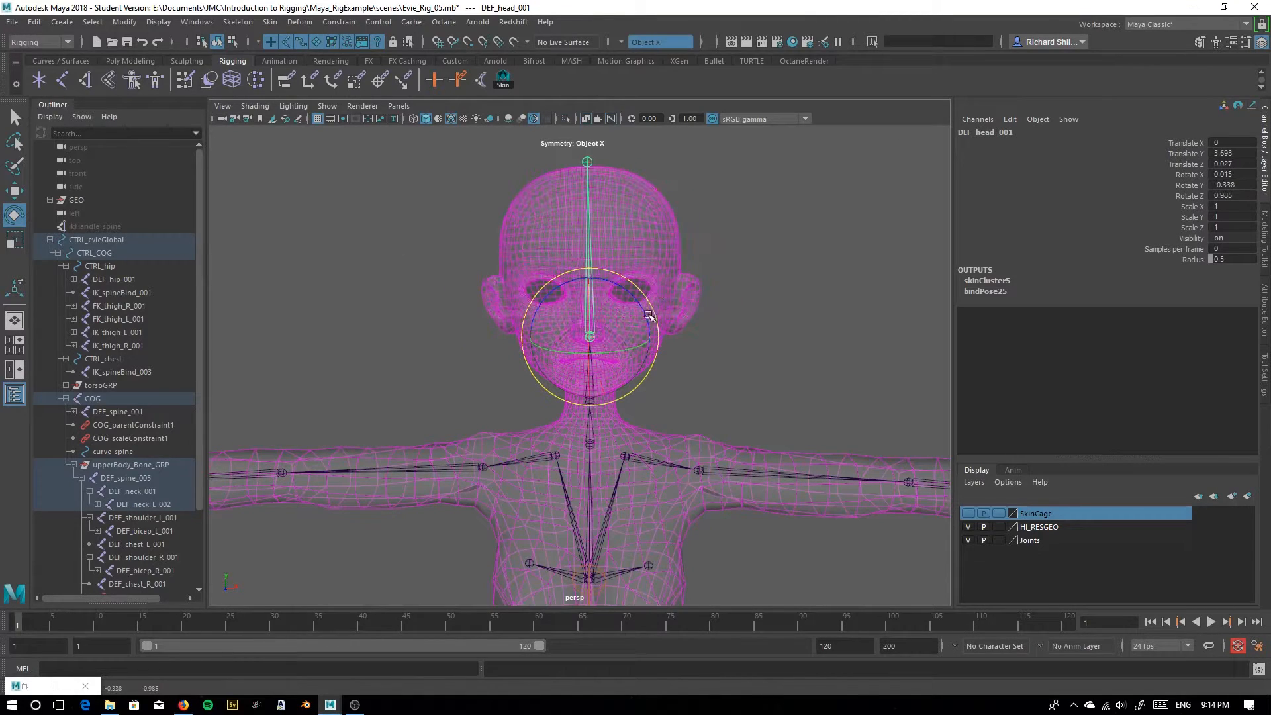
Try rotating the IK thigh joints to check the hip deformation, and undo the rotation
{"action": "middle_click_drag", "start_coordinate": [608, 504], "coordinate": [606, 311], "text": "alt"}
{"action": "scroll", "coordinate": [662, 423], "scroll_direction": "down", "scroll_amount": 4}
{"action": "middle_click_drag", "start_coordinate": [683, 520], "coordinate": [692, 336], "text": "alt"}
{"action": "left_click", "coordinate": [634, 391]}
{"action": "left_click_drag", "start_coordinate": [689, 301], "coordinate": [779, 346]}
{"action": "key", "text": "ctrl+z"}
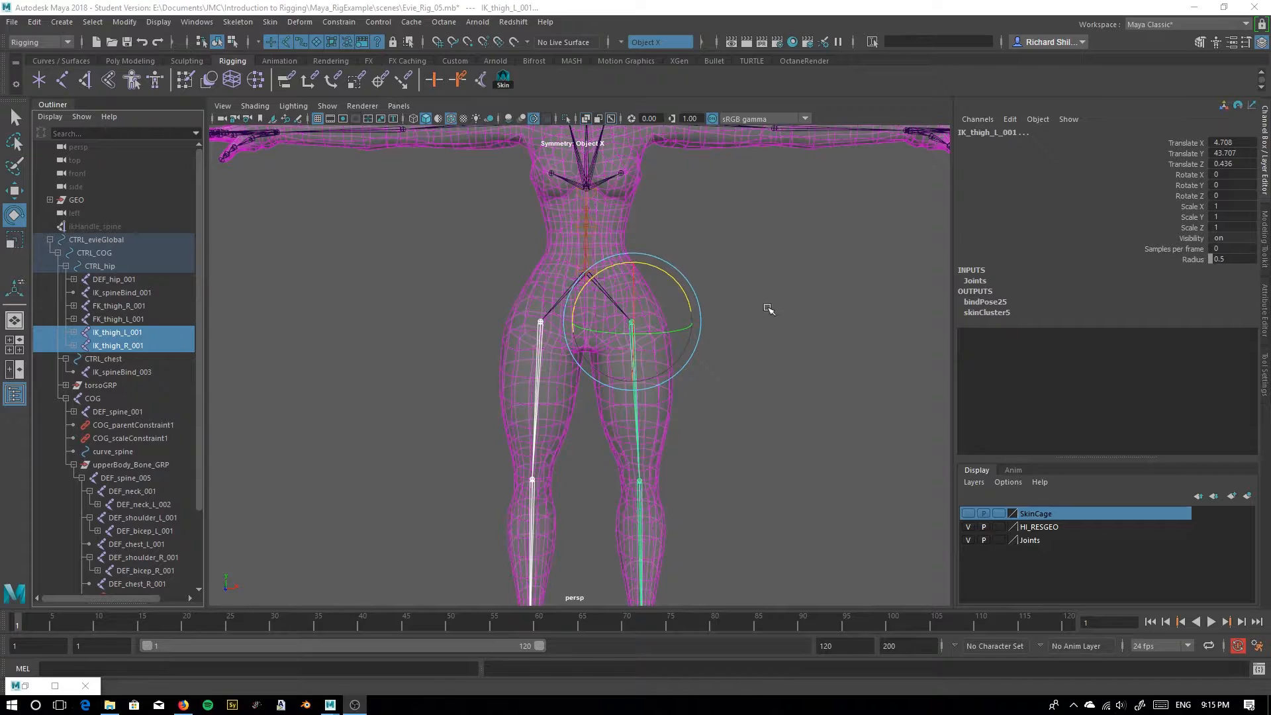
Test-rotate DEF_thigh_L_001 outward about its Z axis to check the leg binding, and undo it
{"action": "left_click", "coordinate": [748, 304]}
{"action": "left_click", "coordinate": [635, 348]}
{"action": "left_click_drag", "start_coordinate": [677, 295], "coordinate": [648, 235]}
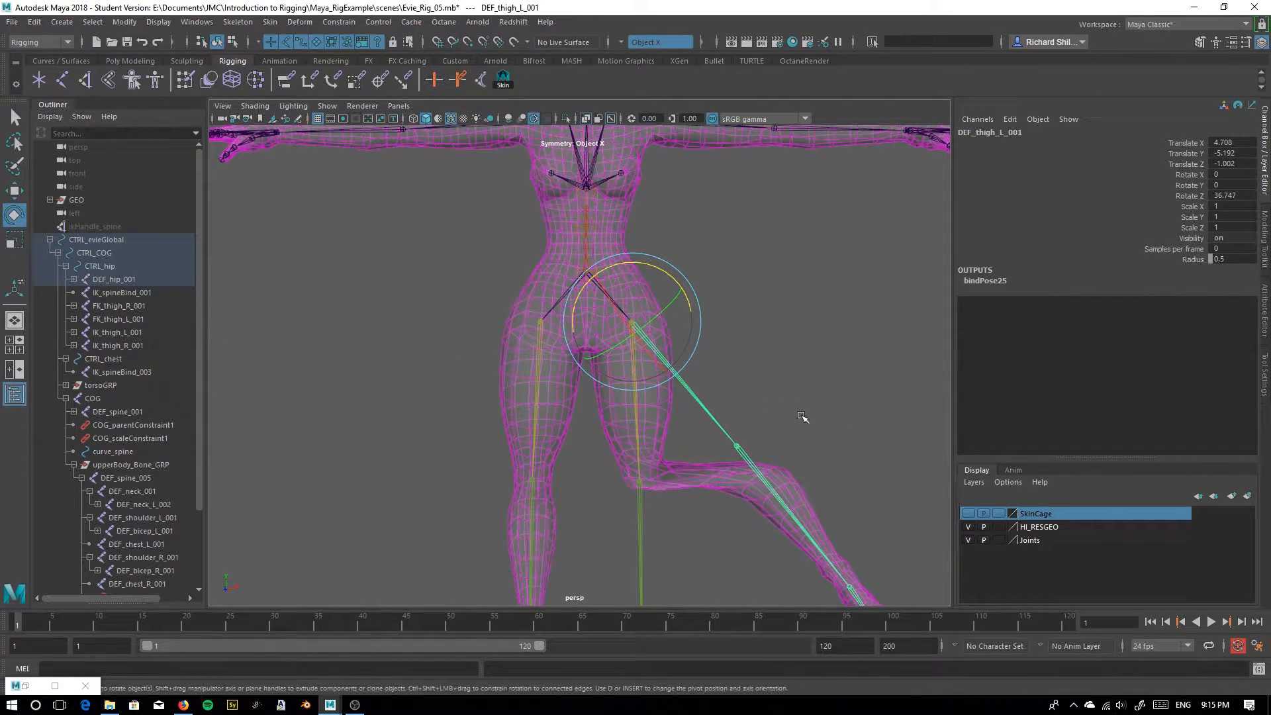
{"action": "key", "text": "ctrl+z"}
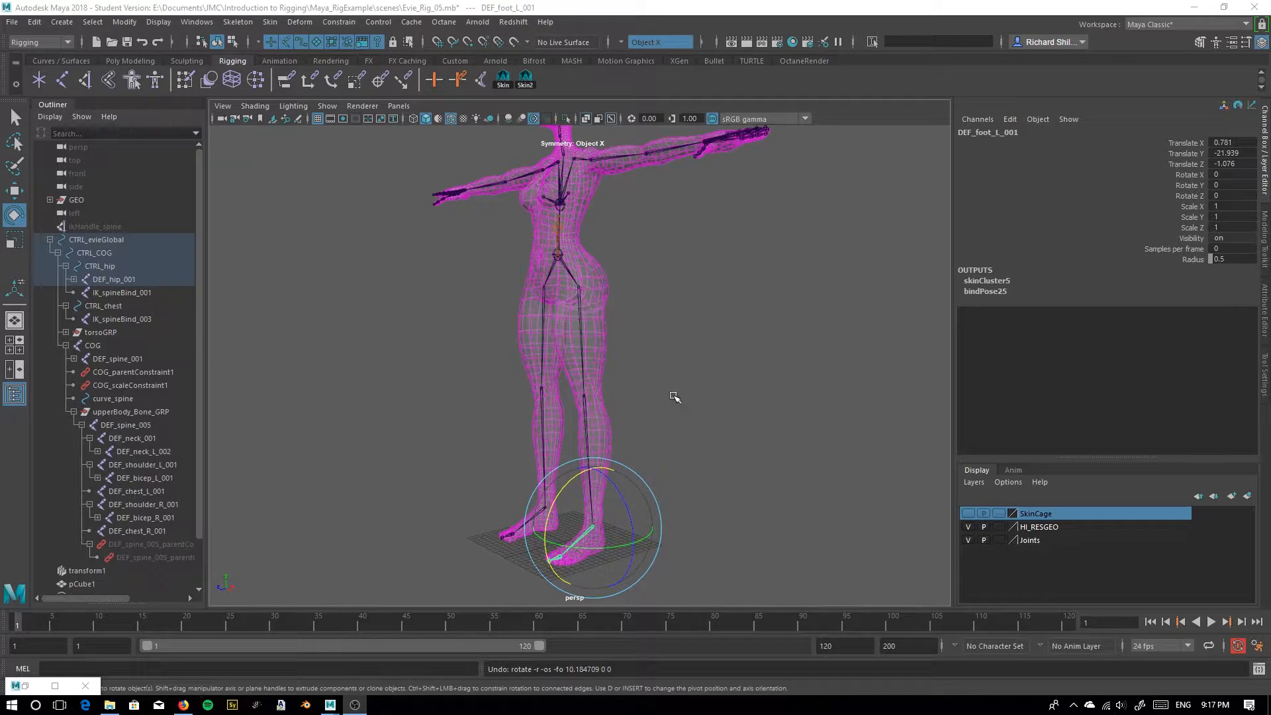
Test-bend the left knee by rotating DEF_shin_L_001, undo it, and clear the selection
{"action": "left_click", "coordinate": [657, 212]}
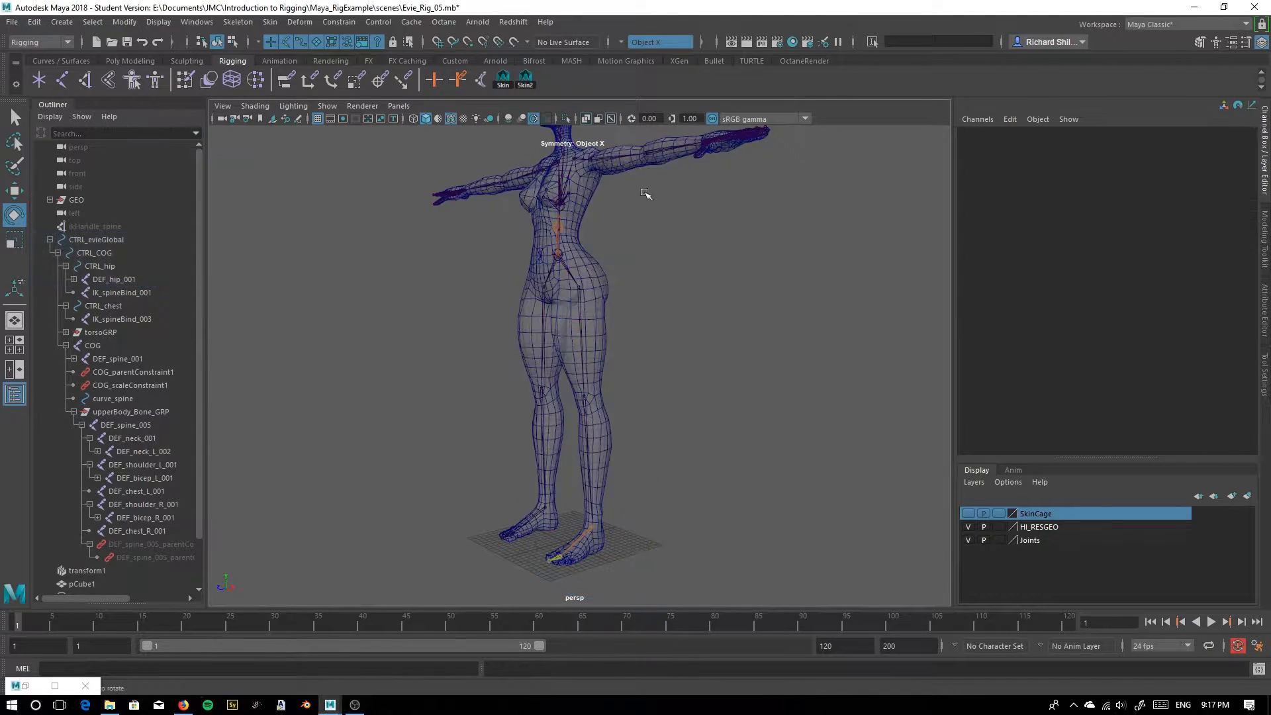
{"action": "left_click", "coordinate": [585, 341]}
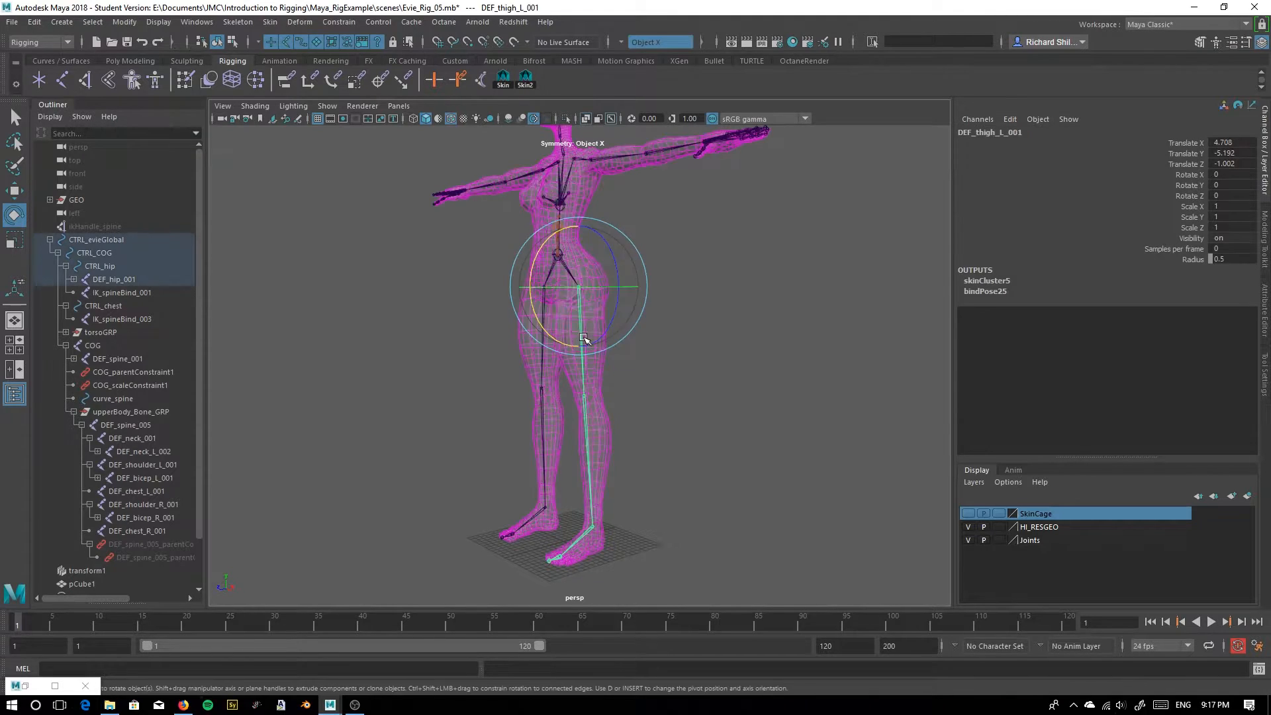
{"action": "left_click", "coordinate": [588, 479]}
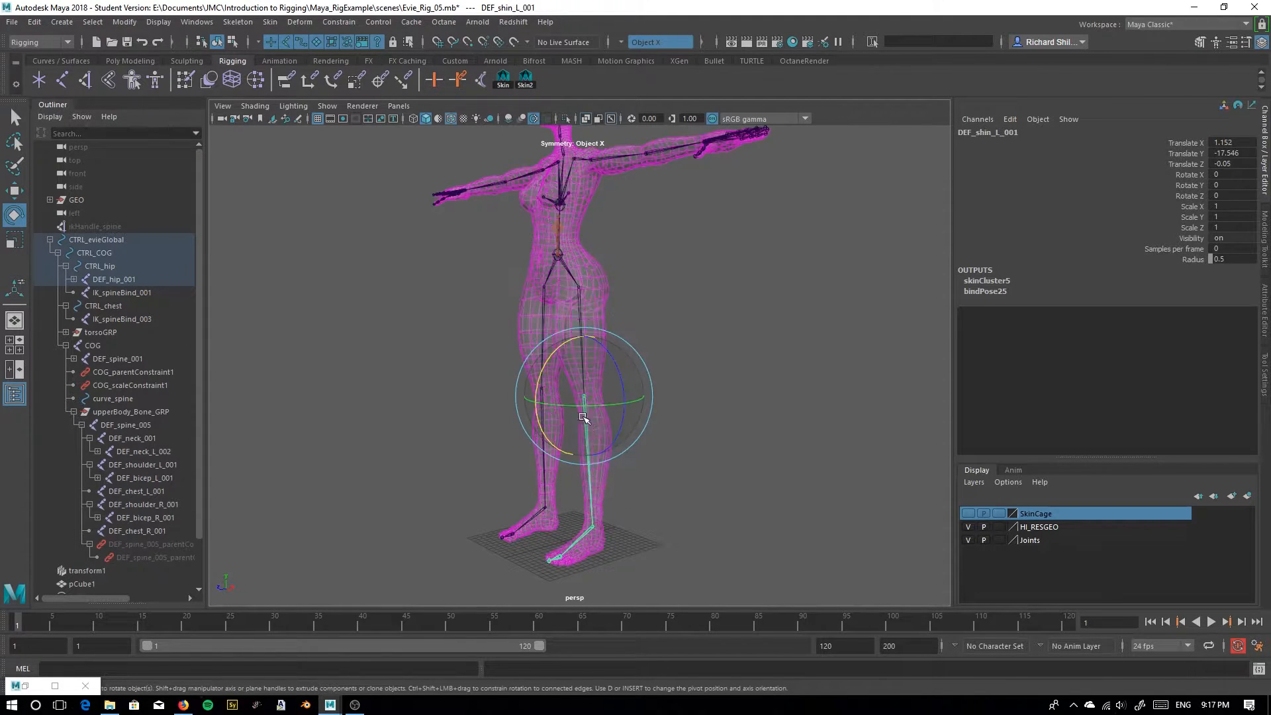
{"action": "left_click_drag", "start_coordinate": [548, 358], "coordinate": [593, 427]}
{"action": "key", "text": "ctrl+z"}
{"action": "left_click", "coordinate": [689, 358]}
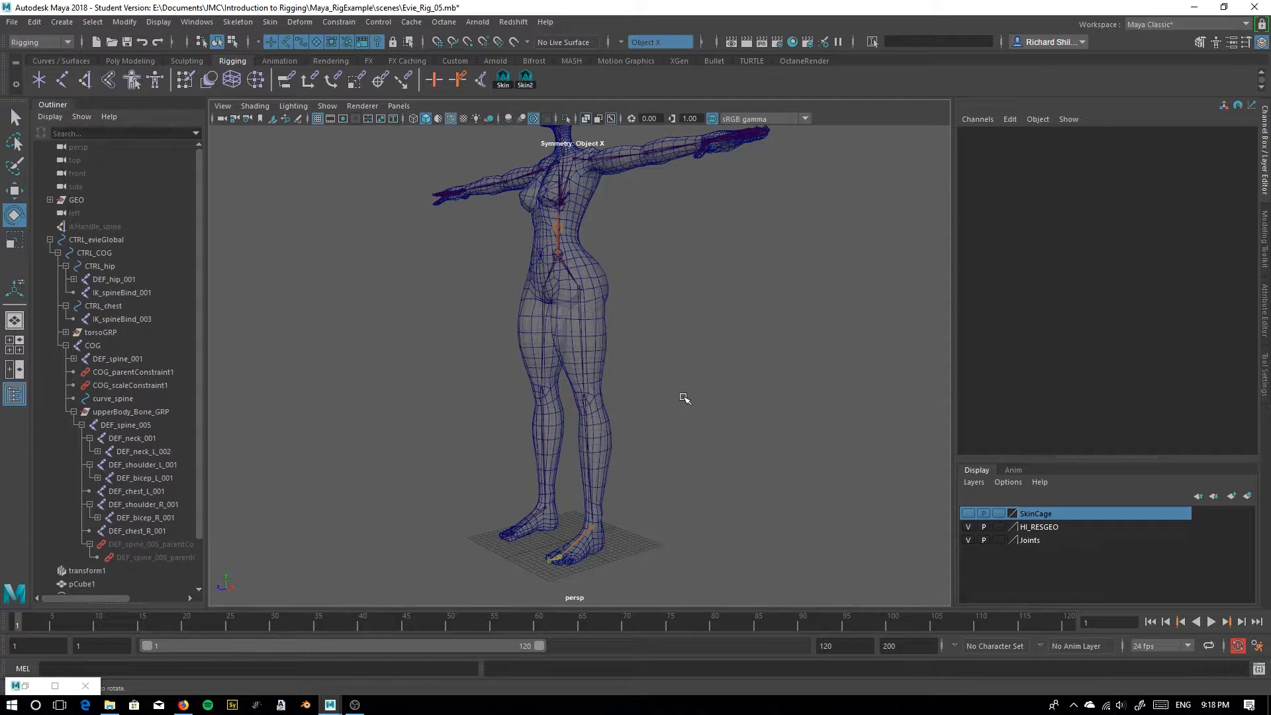
Check the left knee's deformation from the side with a test rotation of the shin joint, and undo it
{"action": "left_click_drag", "start_coordinate": [664, 376], "coordinate": [698, 284], "text": "alt"}
{"action": "middle_click_drag", "start_coordinate": [697, 284], "coordinate": [674, 390], "text": "alt"}
{"action": "right_click_drag", "start_coordinate": [641, 346], "coordinate": [684, 434], "text": "alt"}
{"action": "middle_click_drag", "start_coordinate": [720, 326], "coordinate": [675, 447], "text": "alt"}
{"action": "left_click_drag", "start_coordinate": [675, 446], "coordinate": [702, 420], "text": "alt"}
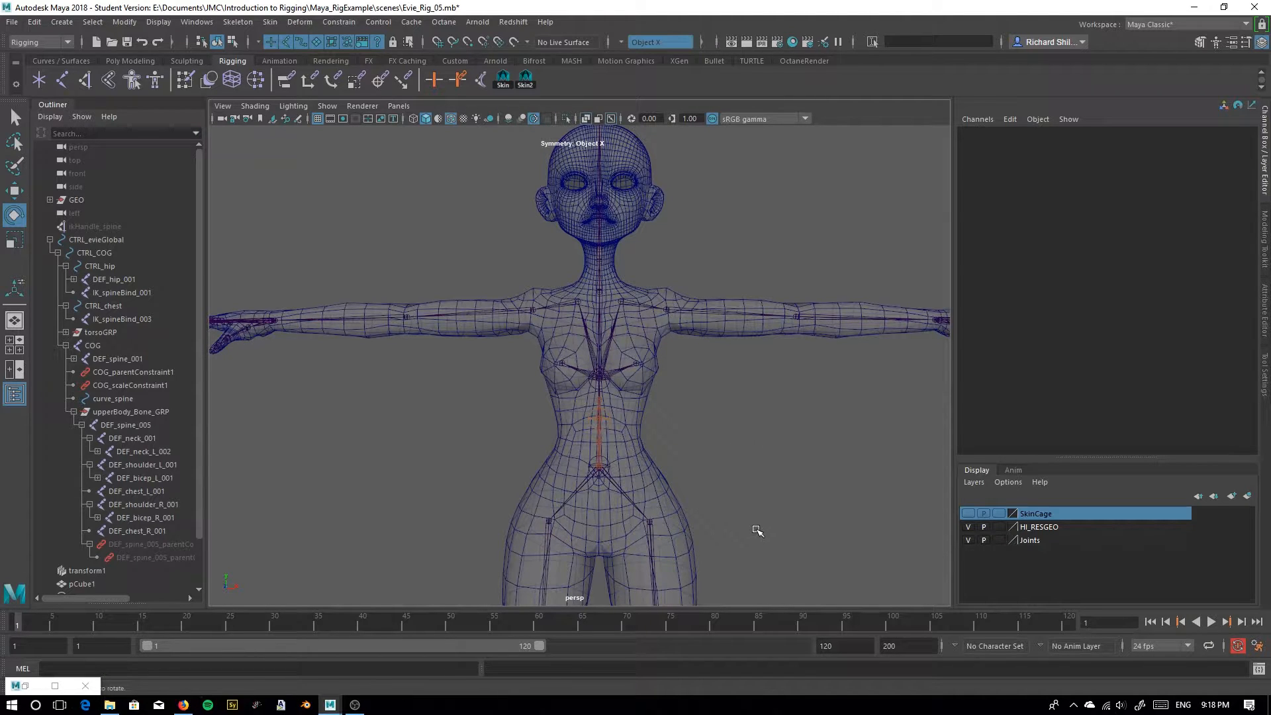
{"action": "middle_click_drag", "start_coordinate": [717, 507], "coordinate": [654, 249], "text": "alt"}
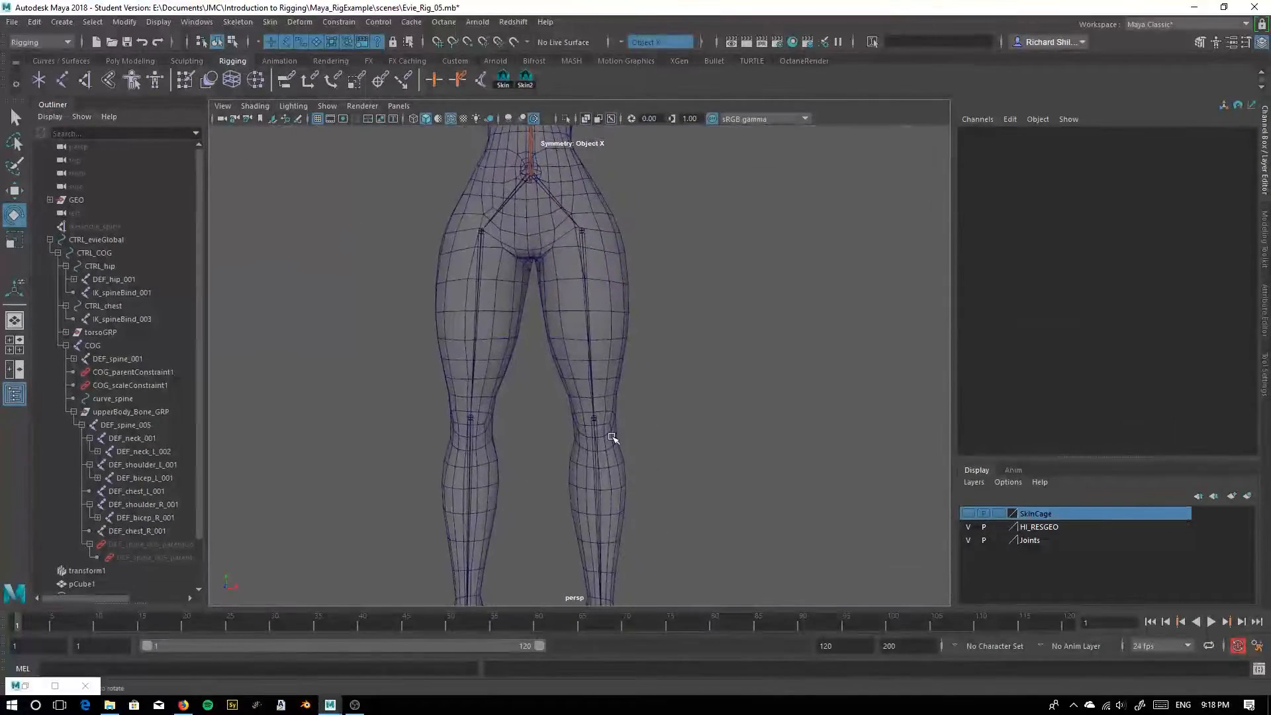
{"action": "left_click", "coordinate": [596, 474]}
{"action": "left_click_drag", "start_coordinate": [712, 465], "coordinate": [525, 548], "text": "alt"}
{"action": "middle_click_drag", "start_coordinate": [525, 547], "coordinate": [529, 354], "text": "alt"}
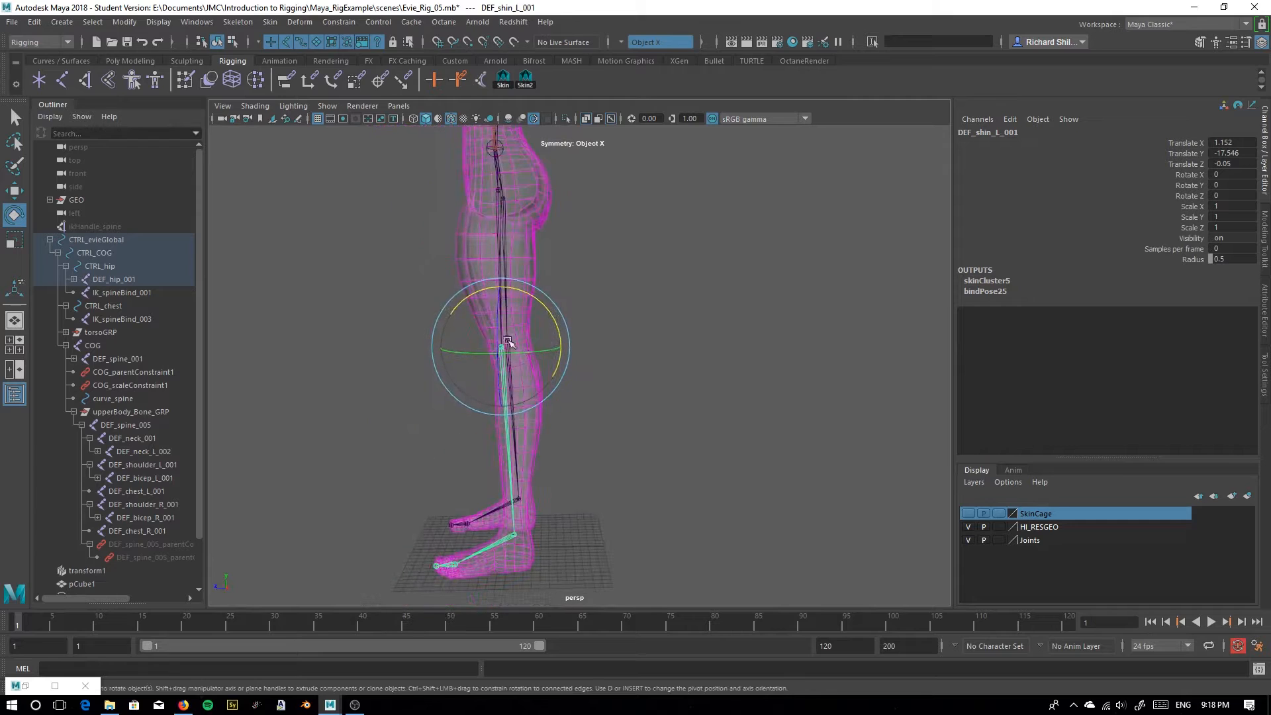
{"action": "left_click_drag", "start_coordinate": [459, 309], "coordinate": [445, 414]}
{"action": "key", "text": "ctrl+z"}
Test-rotate the left foot joint DEF_foot_L_001 to check the ankle deformation, and undo it
{"action": "left_click", "coordinate": [480, 555]}
{"action": "mouse_move", "coordinate": [470, 497]}
{"action": "left_mouse_down"}
{"action": "mouse_move", "coordinate": [448, 549]}
{"action": "mouse_move", "coordinate": [467, 505]}
{"action": "mouse_move", "coordinate": [461, 514]}
{"action": "left_mouse_up"}
{"action": "key", "text": "ctrl+z"}
Test-rotate the left thigh joint from the front to check the hip deformation, undo it, and clear the selection
{"action": "left_click_drag", "start_coordinate": [648, 374], "coordinate": [595, 481], "text": "alt"}
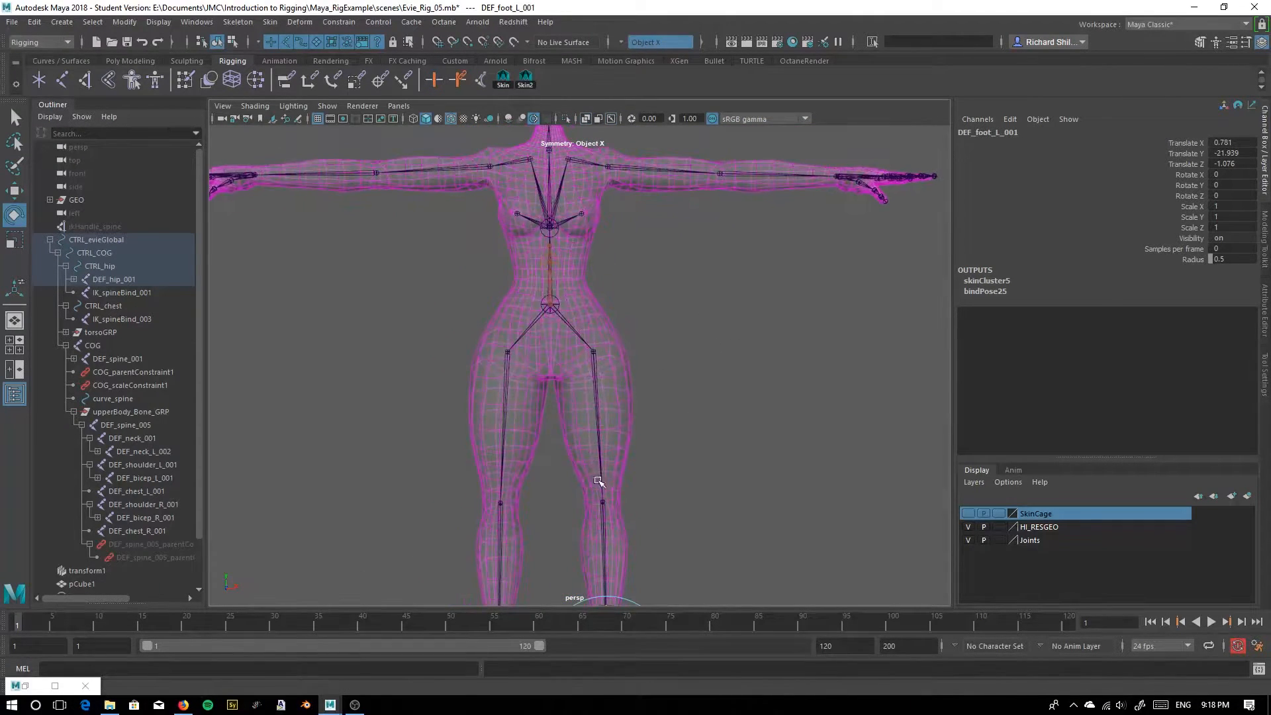
{"action": "left_click", "coordinate": [595, 398]}
{"action": "left_click_drag", "start_coordinate": [646, 308], "coordinate": [652, 357]}
{"action": "key", "text": "ctrl+z"}
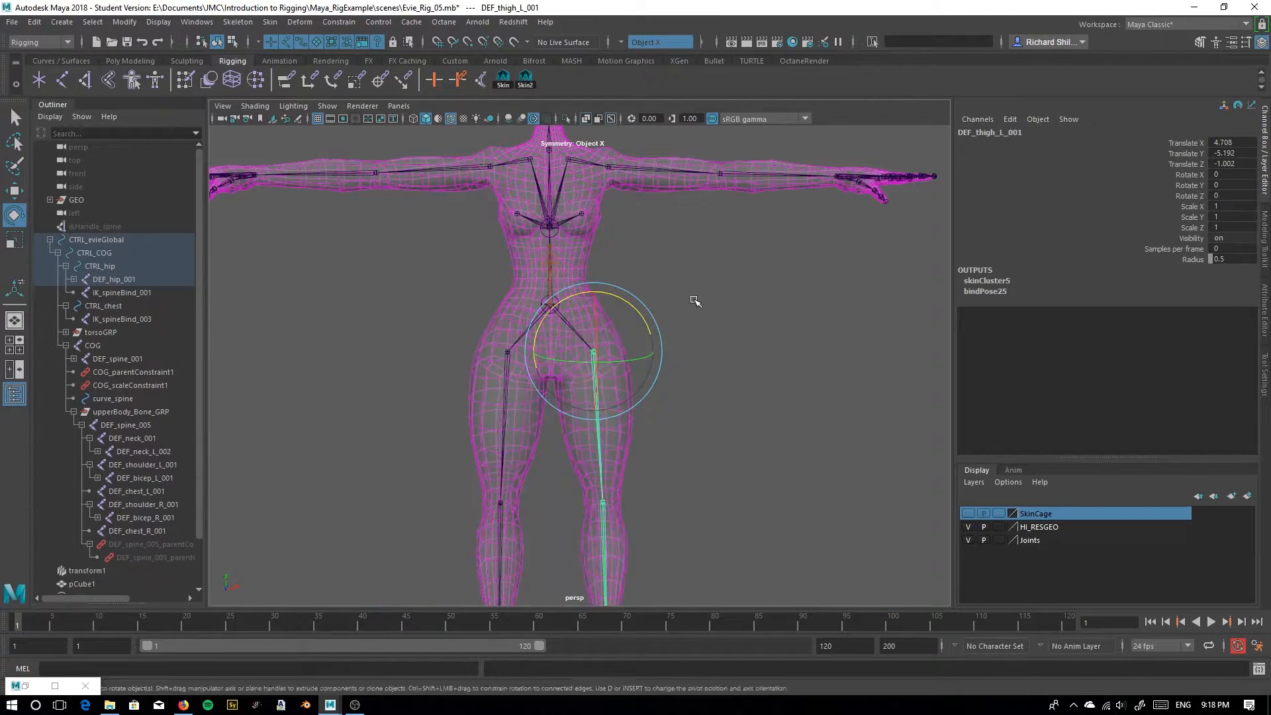
{"action": "left_click", "coordinate": [696, 300]}
{"action": "scroll", "coordinate": [562, 303], "scroll_direction": "up", "scroll_amount": 2}
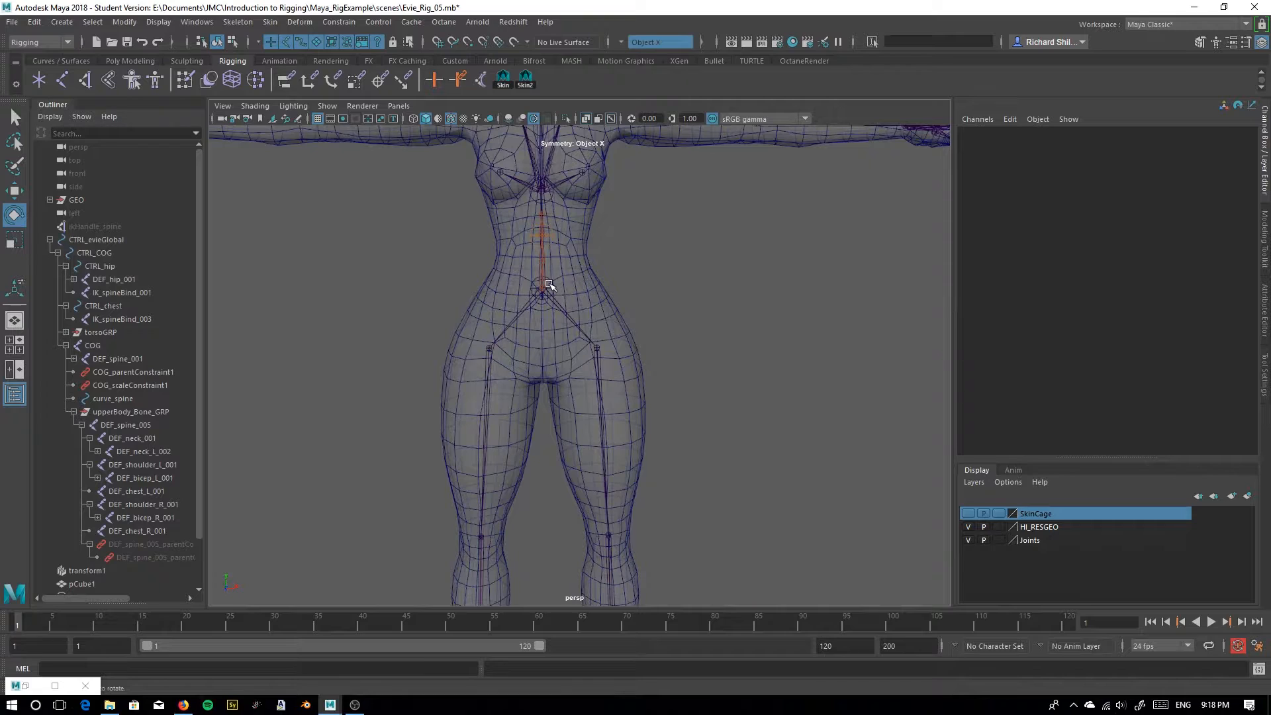
{"action": "left_click", "coordinate": [551, 282]}
{"action": "left_click", "coordinate": [729, 311]}
Test-rotate DEF_bicep_L_001 to check the upper arm deformation, undo it, and examine the shoulder area from several angles
{"action": "left_click_drag", "start_coordinate": [412, 342], "coordinate": [380, 355], "text": "alt"}
{"action": "middle_click_drag", "start_coordinate": [452, 289], "coordinate": [455, 416], "text": "alt"}
{"action": "left_click_drag", "start_coordinate": [455, 415], "coordinate": [488, 409], "text": "alt"}
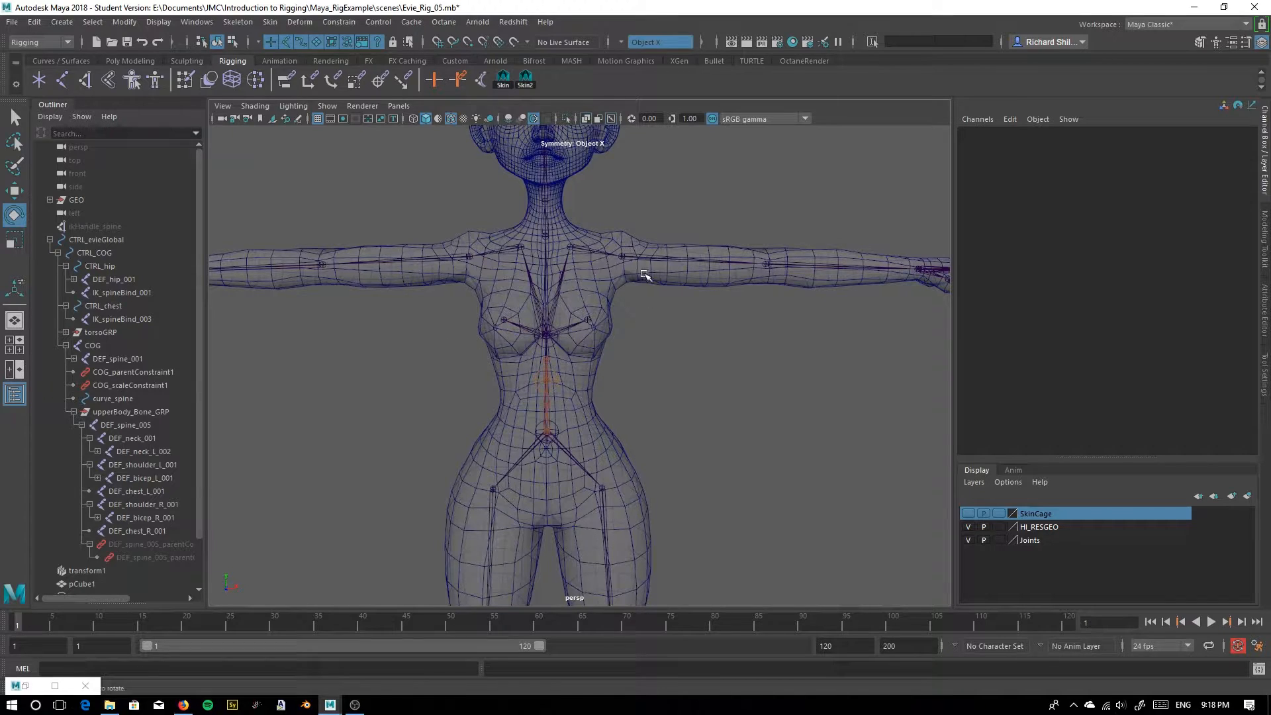
{"action": "left_click", "coordinate": [657, 256]}
{"action": "left_click_drag", "start_coordinate": [650, 198], "coordinate": [665, 264]}
{"action": "key", "text": "ctrl+z"}
{"action": "middle_click_drag", "start_coordinate": [708, 206], "coordinate": [705, 358], "text": "alt"}
{"action": "left_click_drag", "start_coordinate": [415, 325], "coordinate": [448, 355], "text": "alt"}
{"action": "middle_click_drag", "start_coordinate": [477, 342], "coordinate": [480, 264], "text": "alt"}
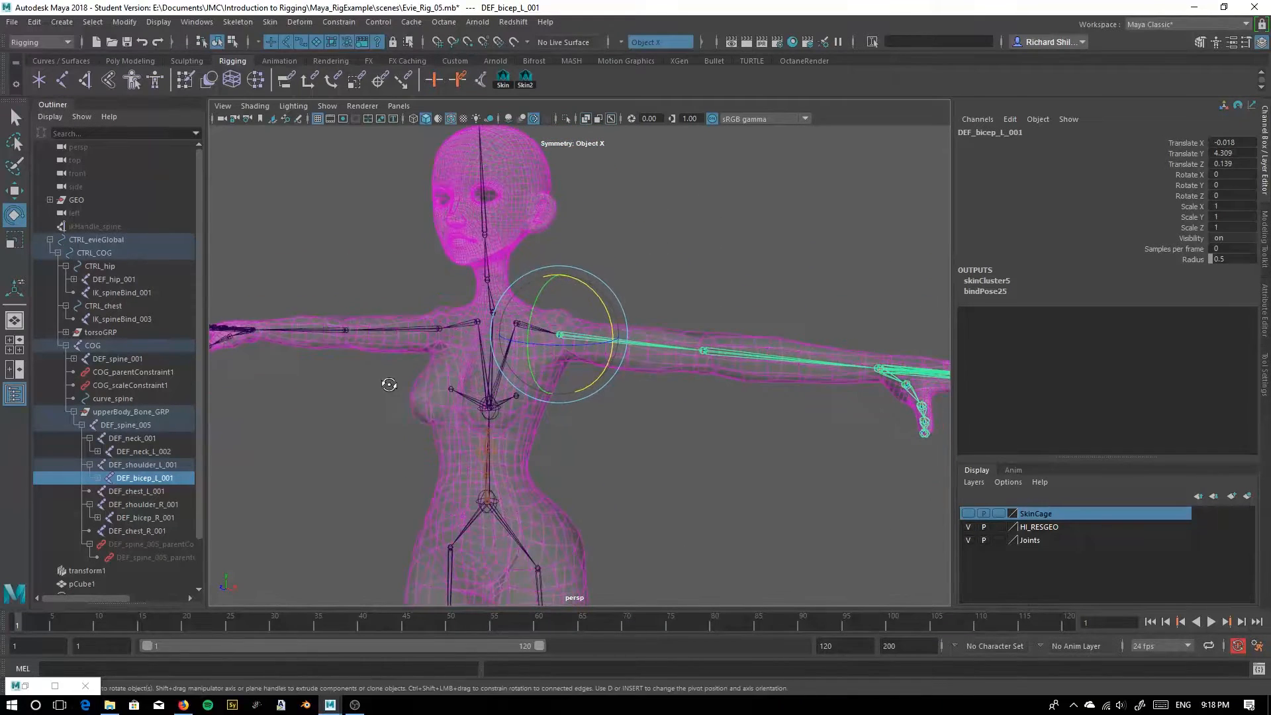
{"action": "left_click_drag", "start_coordinate": [386, 388], "coordinate": [488, 371], "text": "alt"}
{"action": "middle_click_drag", "start_coordinate": [487, 371], "coordinate": [484, 282], "text": "alt"}
{"action": "left_click_drag", "start_coordinate": [437, 373], "coordinate": [464, 375], "text": "alt"}
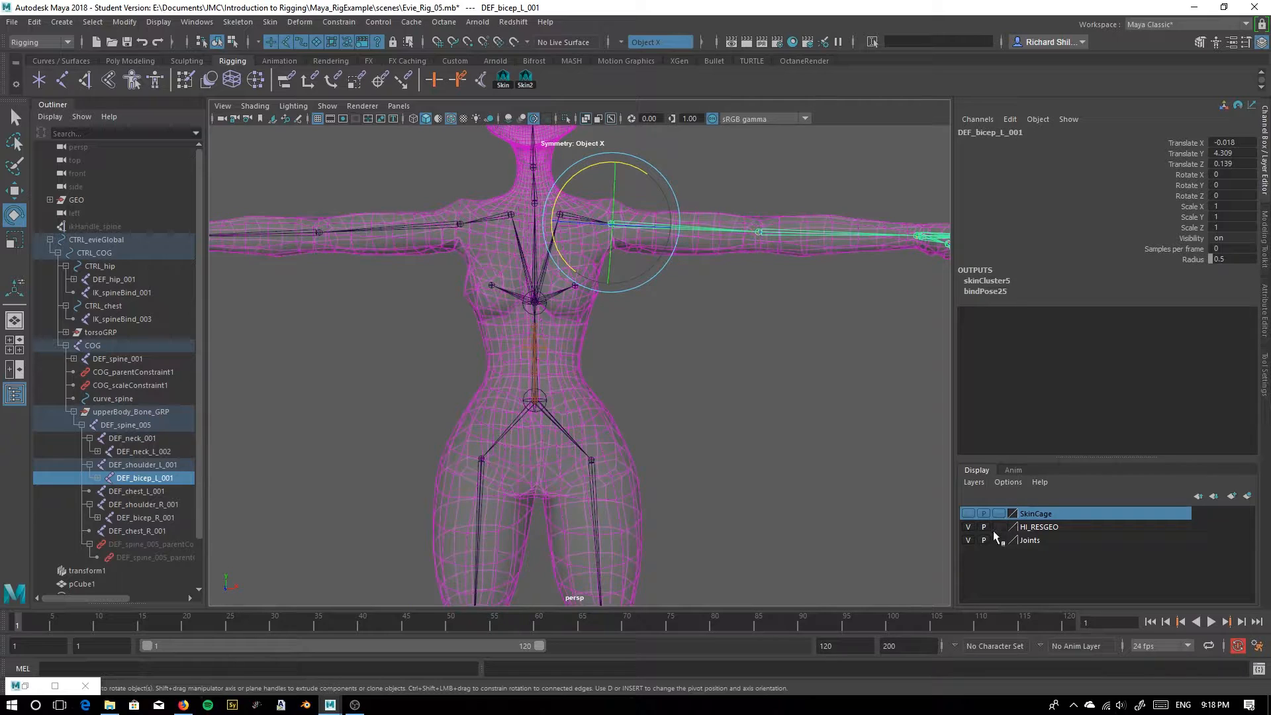
Show the SkinCage layer, hide the HI_RESGEO layer, and clear the selection
{"action": "scroll", "coordinate": [572, 319], "scroll_direction": "down", "scroll_amount": 2}
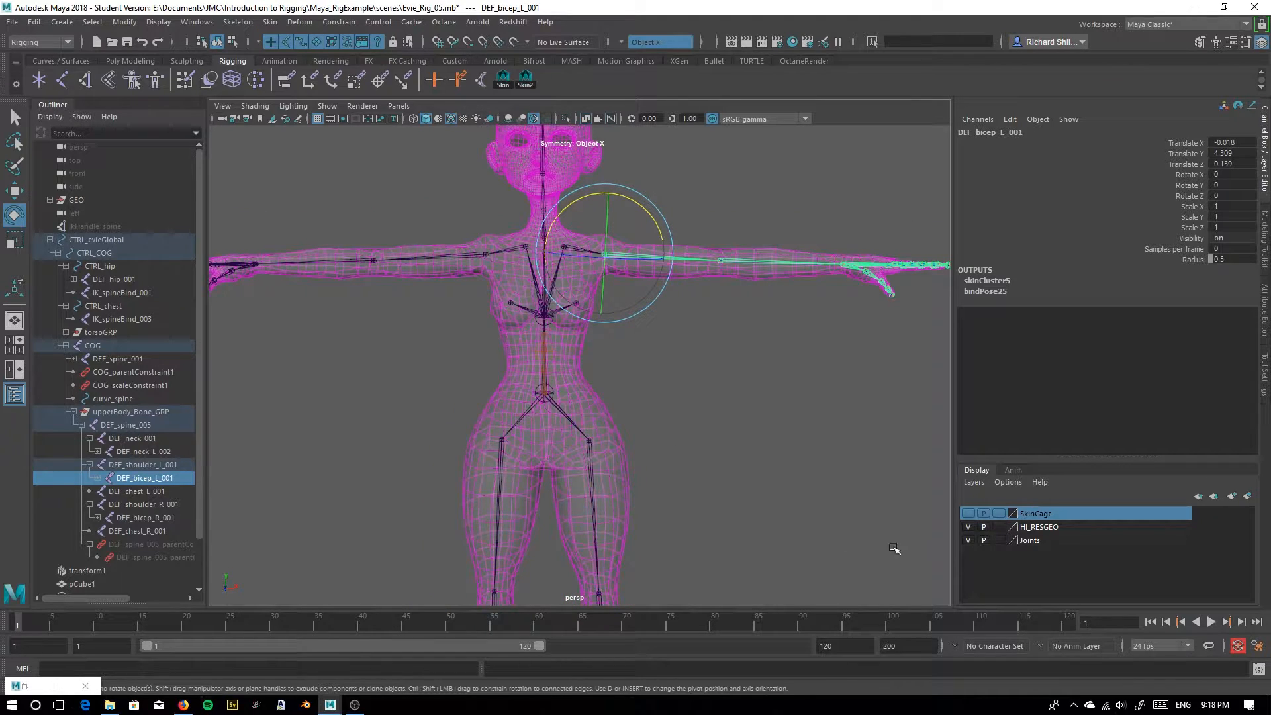
{"action": "left_click", "coordinate": [968, 514]}
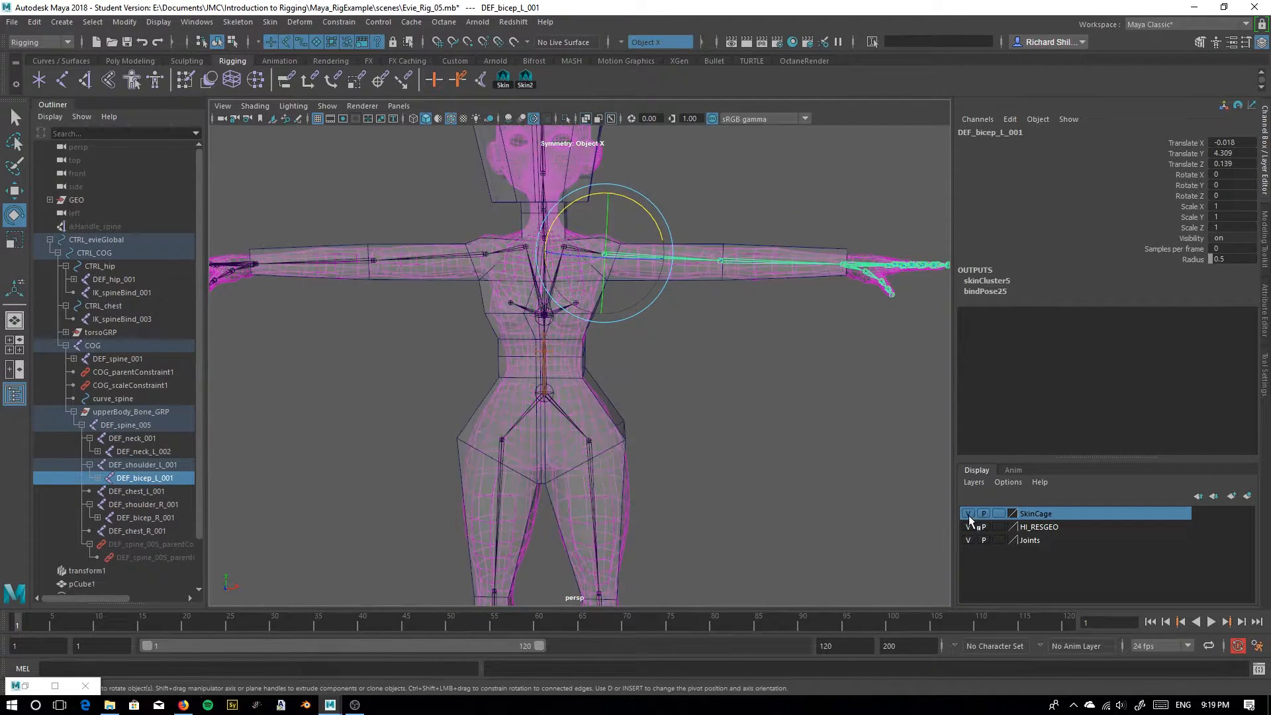
{"action": "left_click", "coordinate": [967, 528]}
{"action": "left_click", "coordinate": [968, 528]}
{"action": "left_click", "coordinate": [967, 527]}
{"action": "left_click", "coordinate": [779, 421]}
Select the skin cage mesh pCube1 in object mode and unbind its skin
{"action": "left_click_drag", "start_coordinate": [420, 289], "coordinate": [381, 319], "text": "alt"}
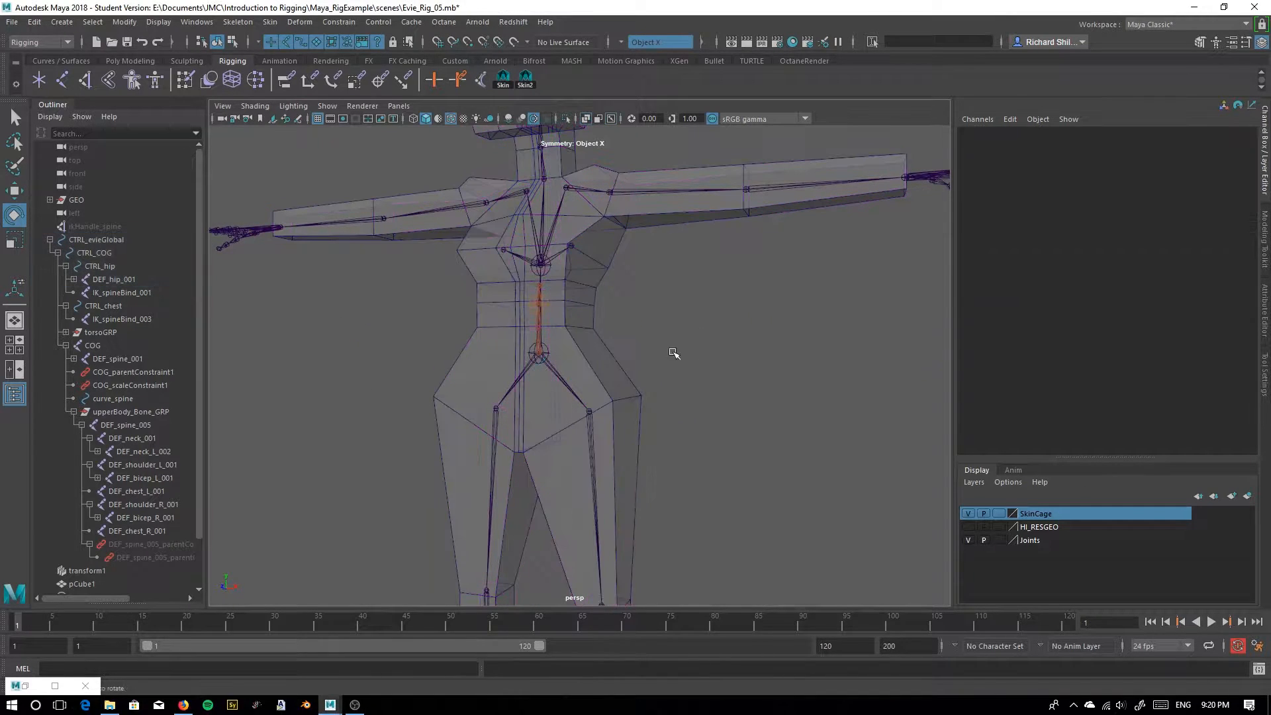
{"action": "right_click", "coordinate": [582, 337]}
{"action": "right_click_drag", "start_coordinate": [597, 340], "coordinate": [633, 323]}
{"action": "left_click", "coordinate": [597, 358]}
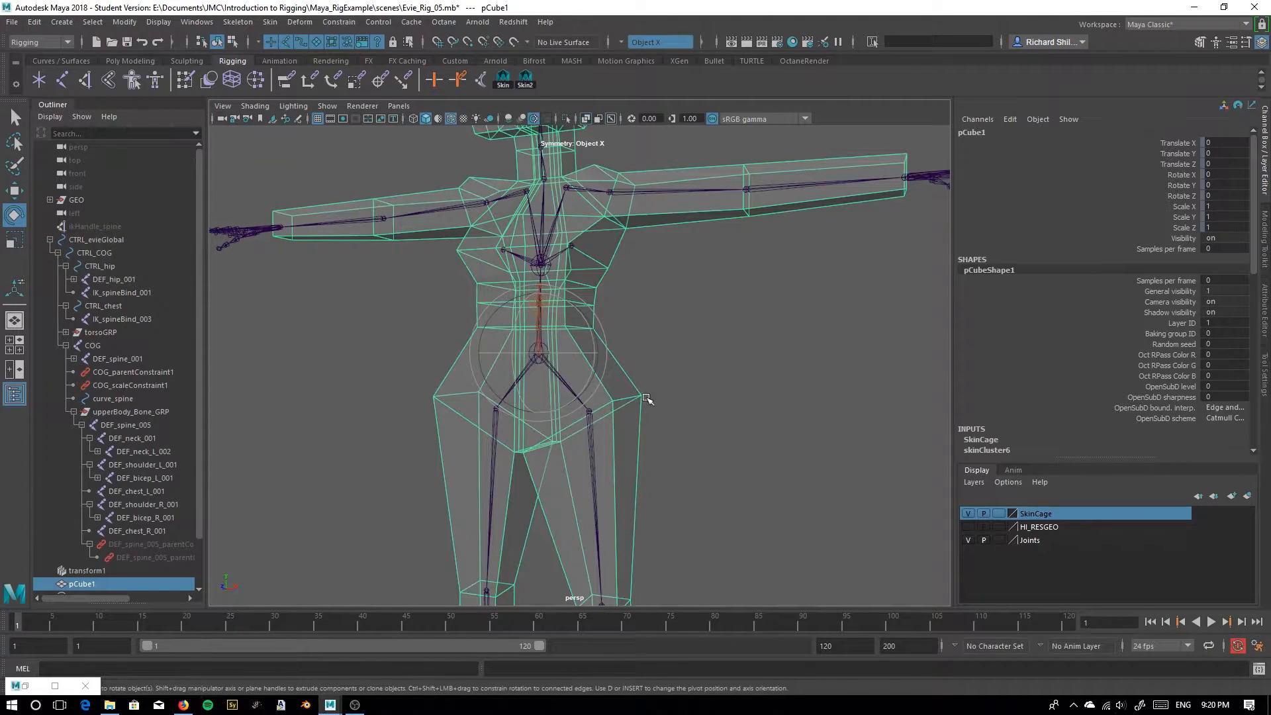
{"action": "left_click", "coordinate": [270, 22]}
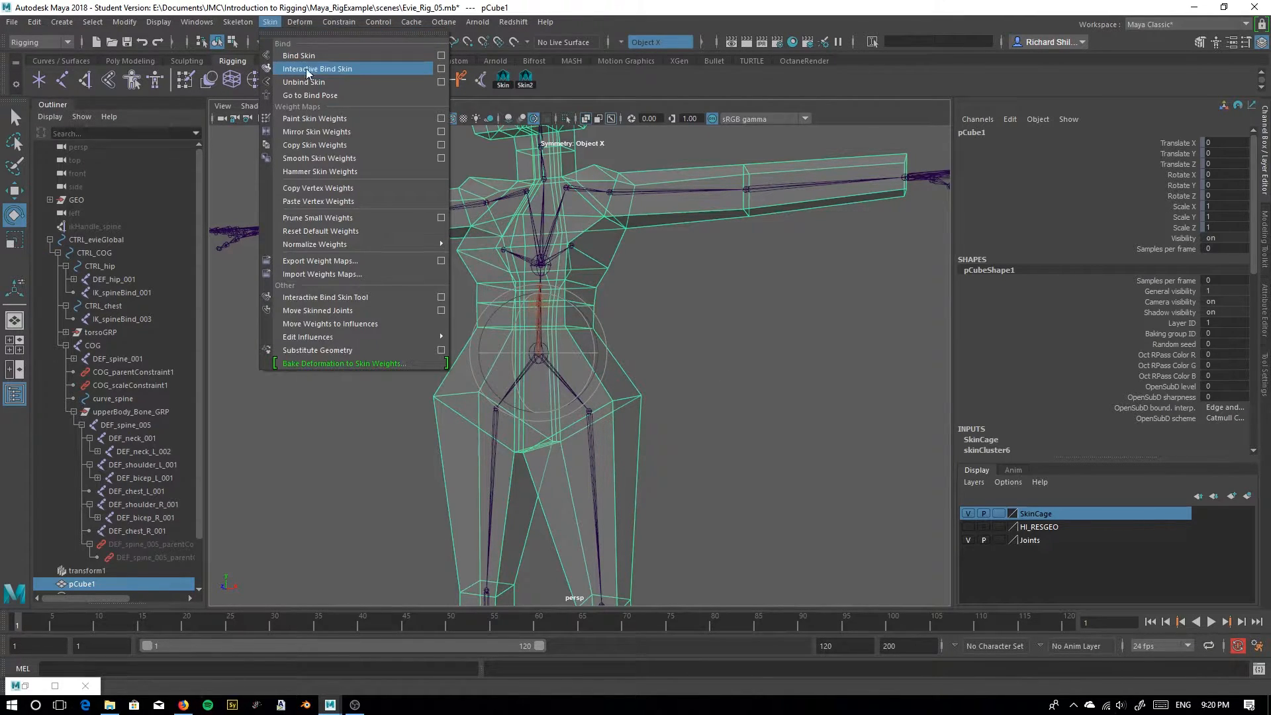
{"action": "left_click", "coordinate": [308, 82]}
{"action": "left_click", "coordinate": [365, 427]}
{"action": "left_click", "coordinate": [476, 411]}
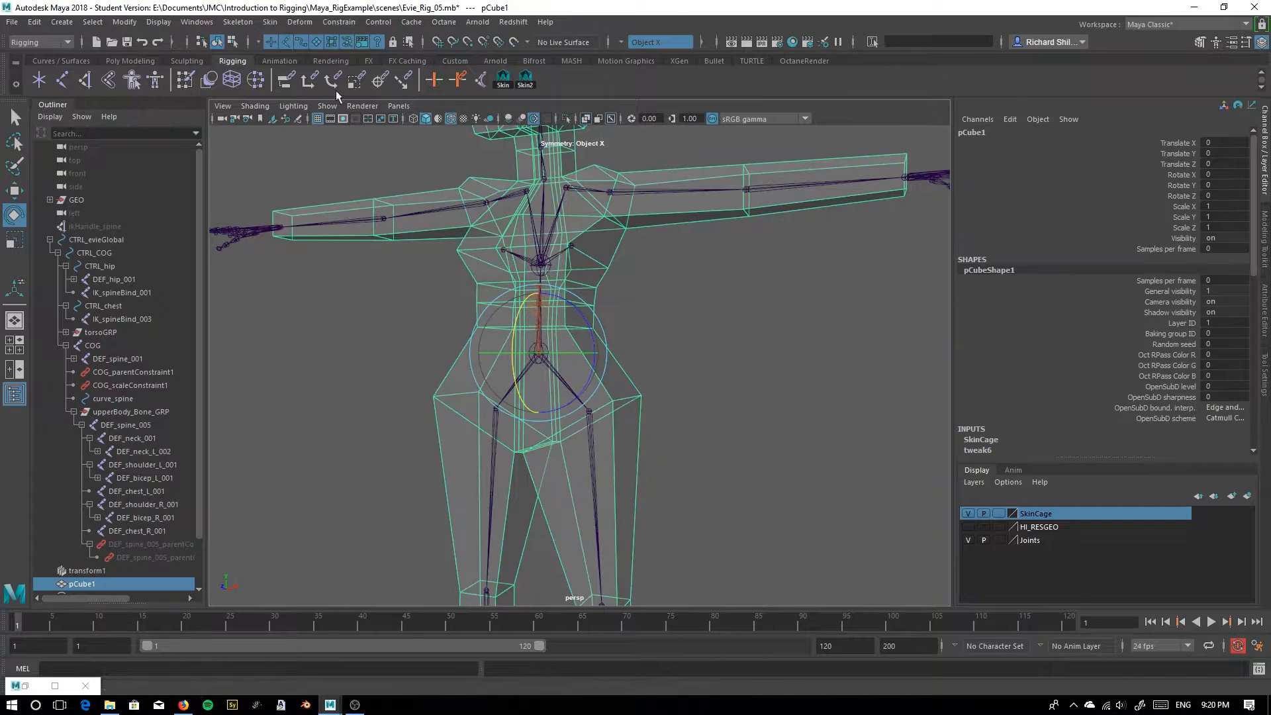
Delete the construction history of the skin cage mesh pCube1
{"action": "left_click", "coordinate": [270, 23]}
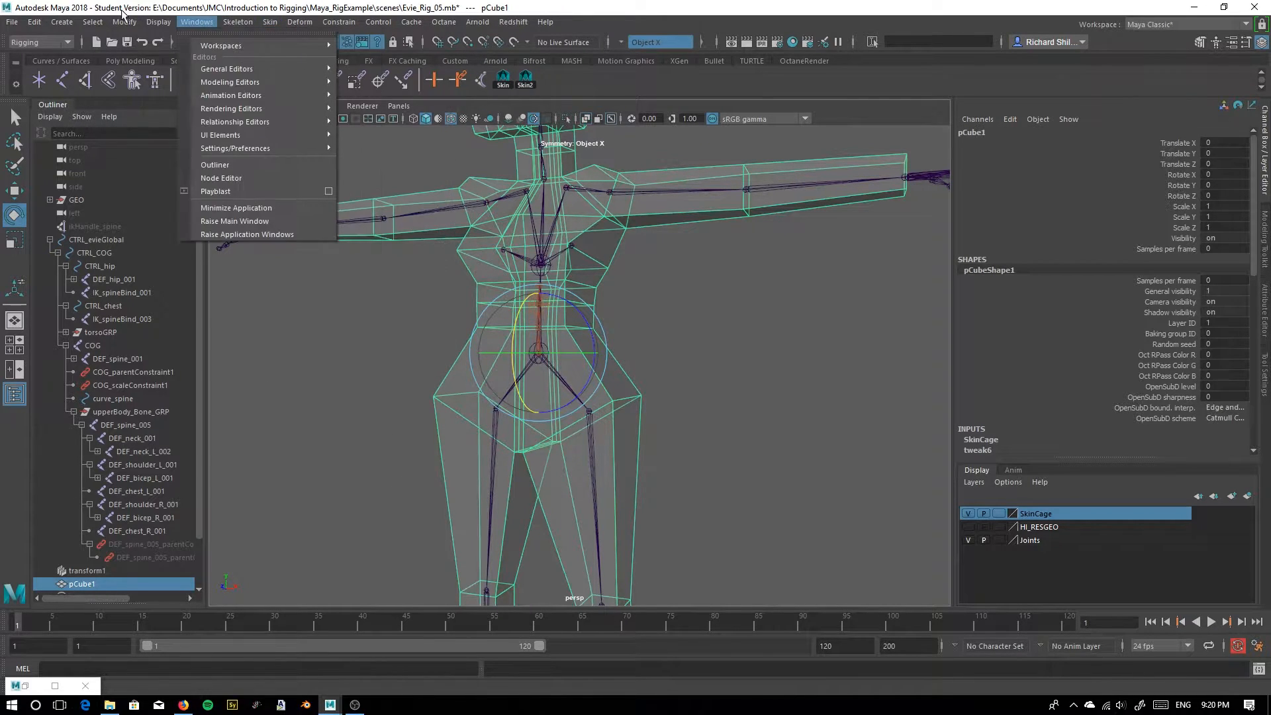
{"action": "mouse_move", "coordinate": [33, 22]}
{"action": "mouse_move", "coordinate": [78, 179]}
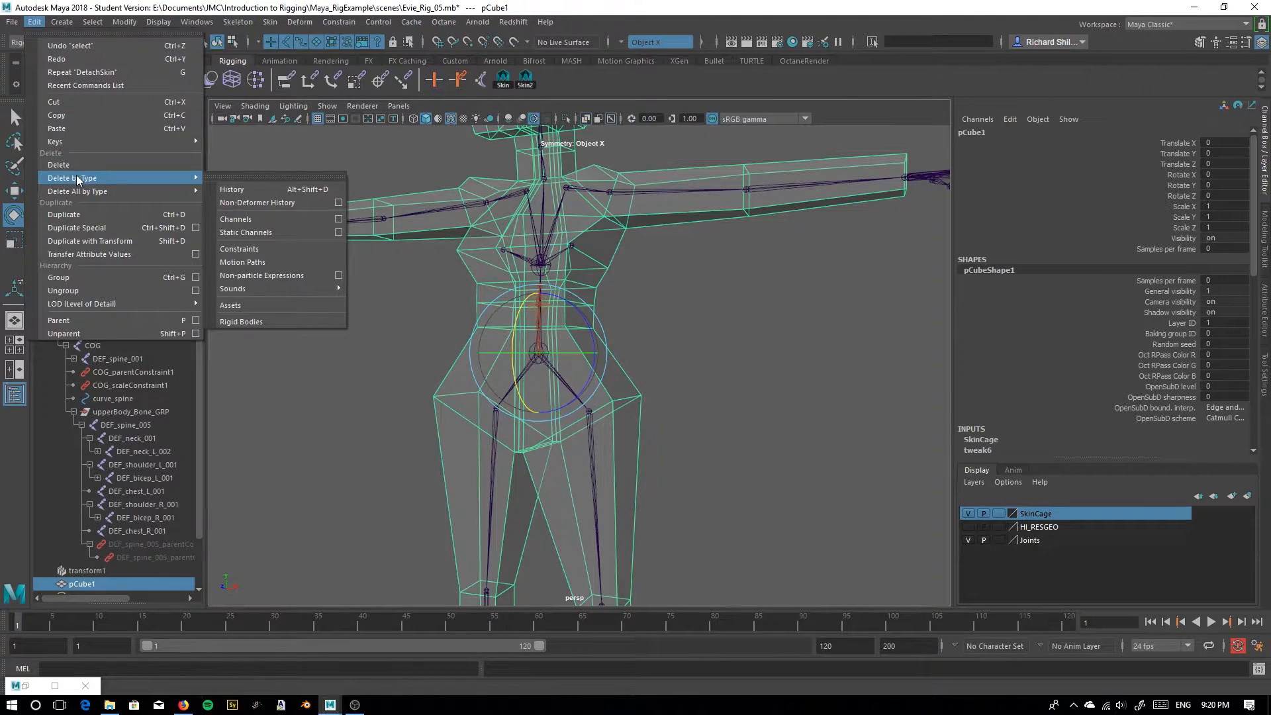
{"action": "left_click", "coordinate": [268, 189]}
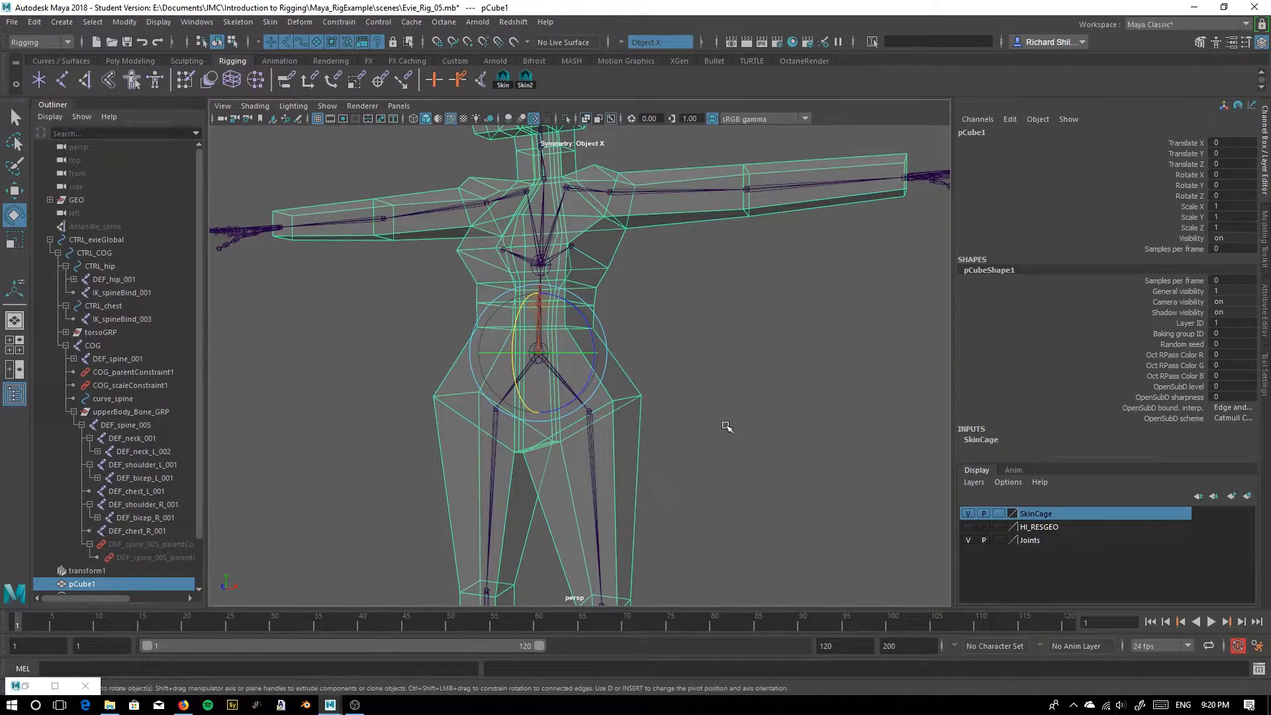
Select the joints of the Skin2 quick select set together with the pCube1 skin cage and bind the skin
{"action": "left_click", "coordinate": [723, 424]}
{"action": "left_click", "coordinate": [528, 79]}
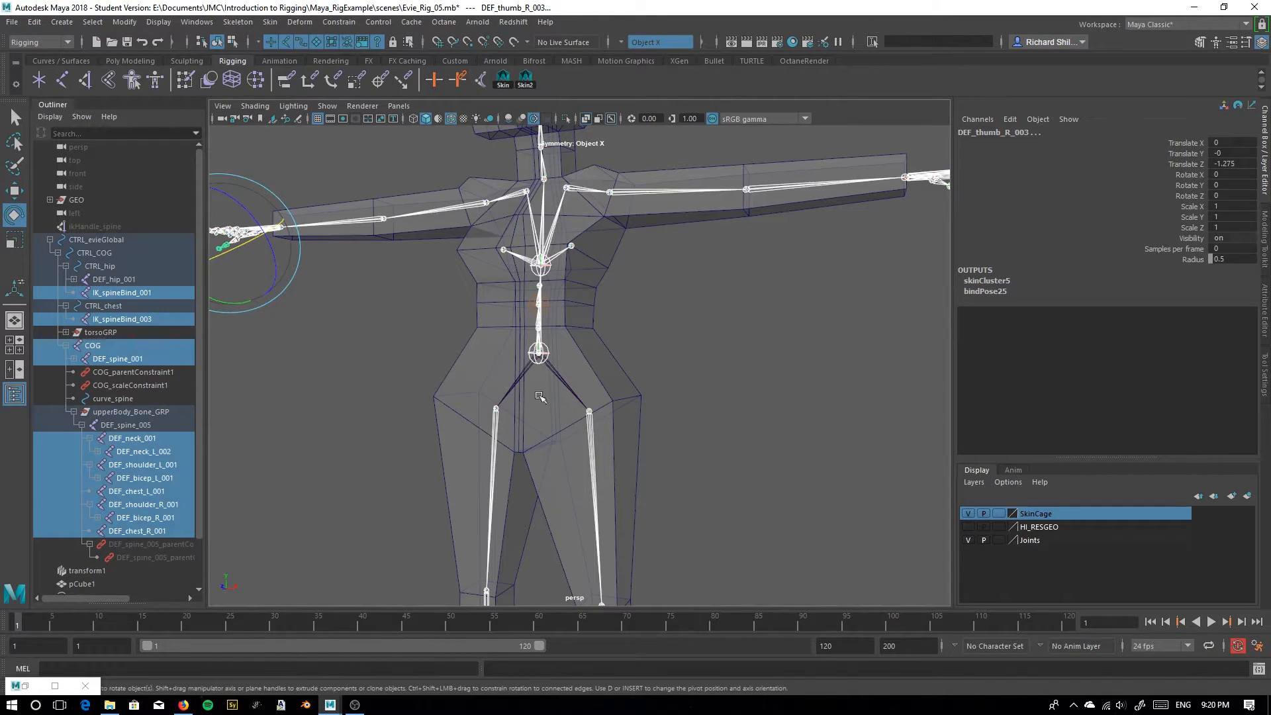
{"action": "left_click", "coordinate": [604, 364], "text": "shift"}
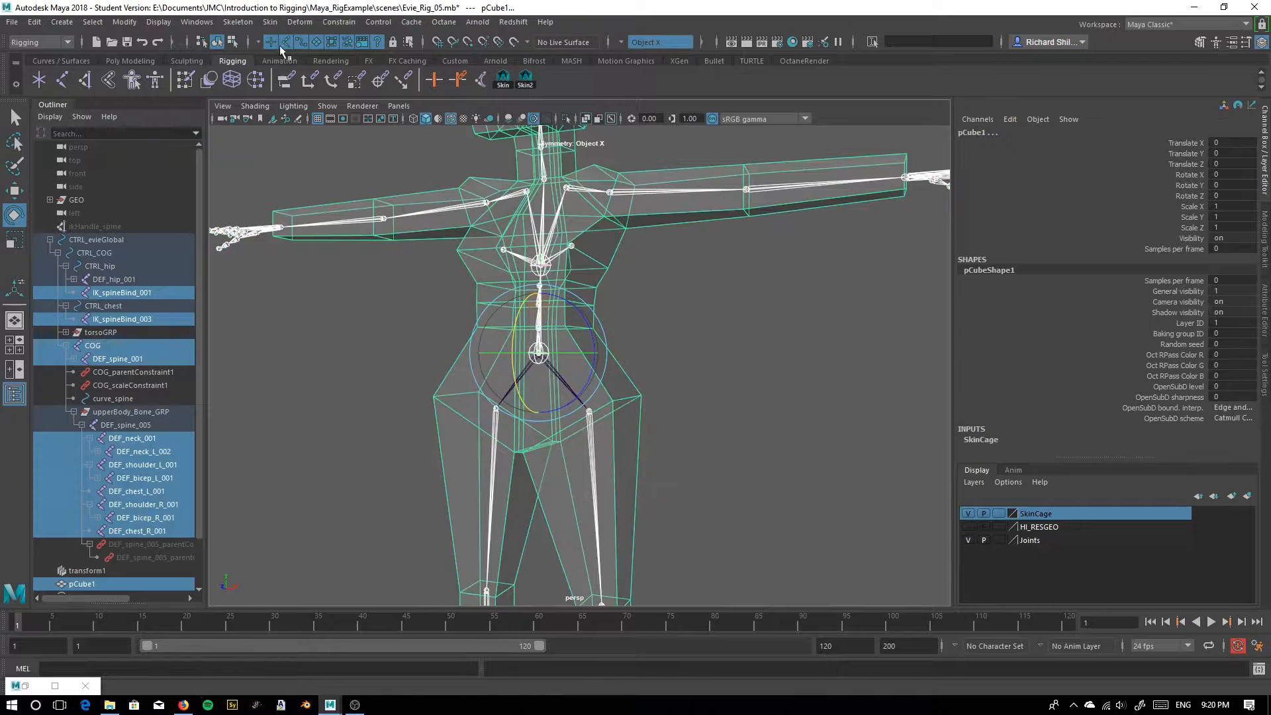
{"action": "left_click", "coordinate": [271, 22]}
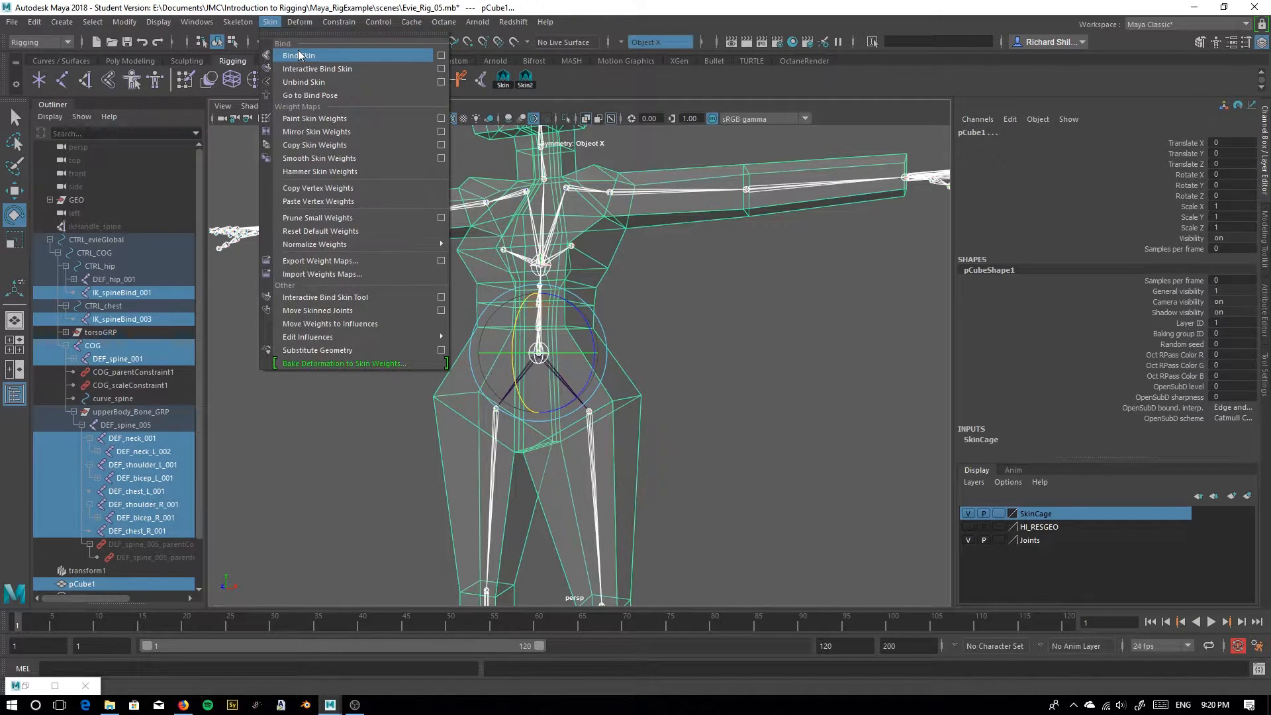
{"action": "left_click", "coordinate": [299, 56]}
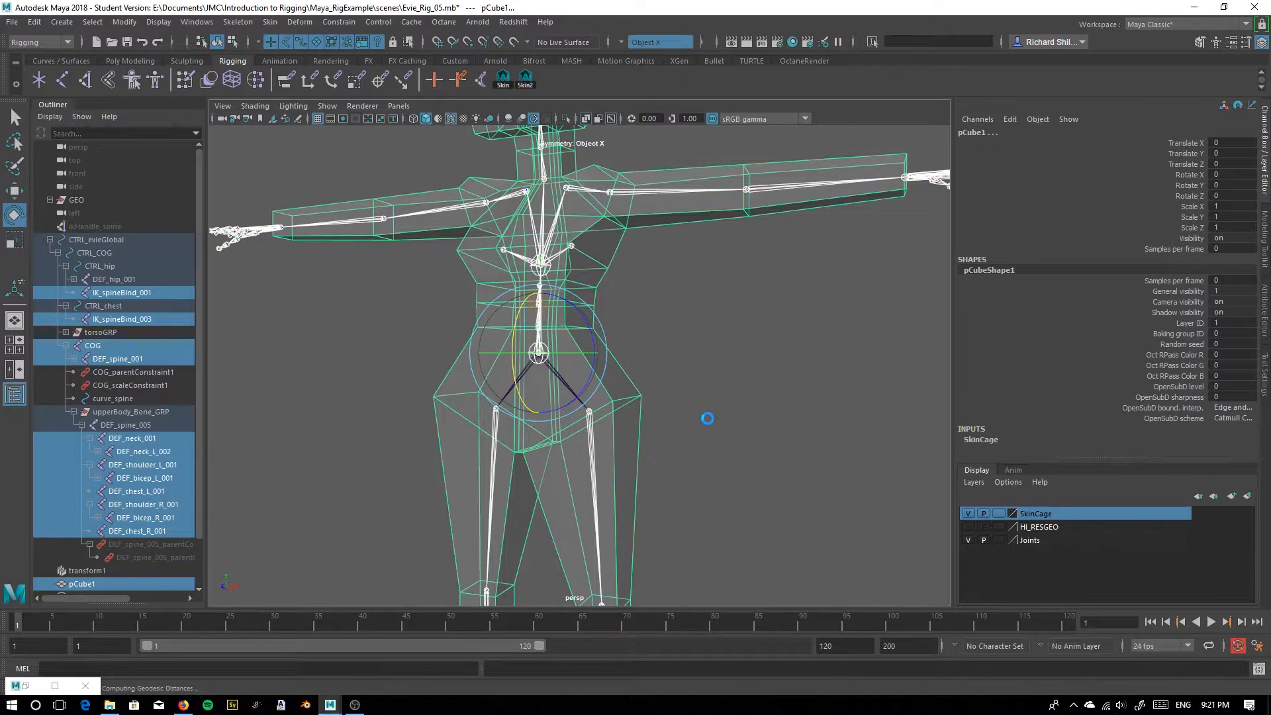
Test the skin cage's leg deformation by rotating the left thigh joint, and undo the rotation
{"action": "mouse_move", "coordinate": [343, 481]}
{"action": "left_mouse_down", "text": "alt"}
{"action": "mouse_move", "coordinate": [431, 491]}
{"action": "mouse_move", "coordinate": [338, 480]}
{"action": "left_mouse_up", "text": "alt"}
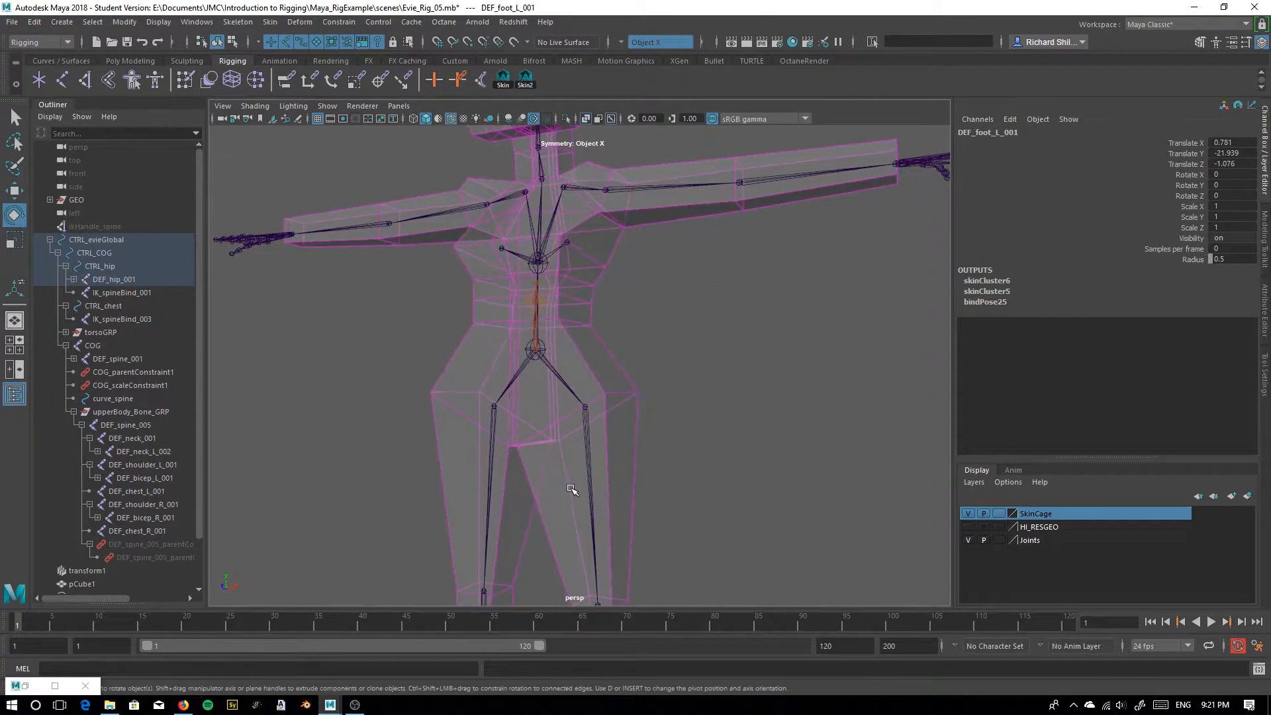
{"action": "left_click", "coordinate": [590, 475]}
{"action": "left_click_drag", "start_coordinate": [589, 475], "coordinate": [550, 441]}
{"action": "key", "text": "ctrl+z"}
Test the elbow deformation by rotating the left forearm joint DEF_forearm_L_001, and undo the rotation
{"action": "middle_click_drag", "start_coordinate": [734, 268], "coordinate": [618, 318], "text": "alt"}
{"action": "left_click_drag", "start_coordinate": [618, 318], "coordinate": [601, 446], "text": "alt"}
{"action": "left_click", "coordinate": [718, 377]}
{"action": "key", "text": "ctrl+z"}
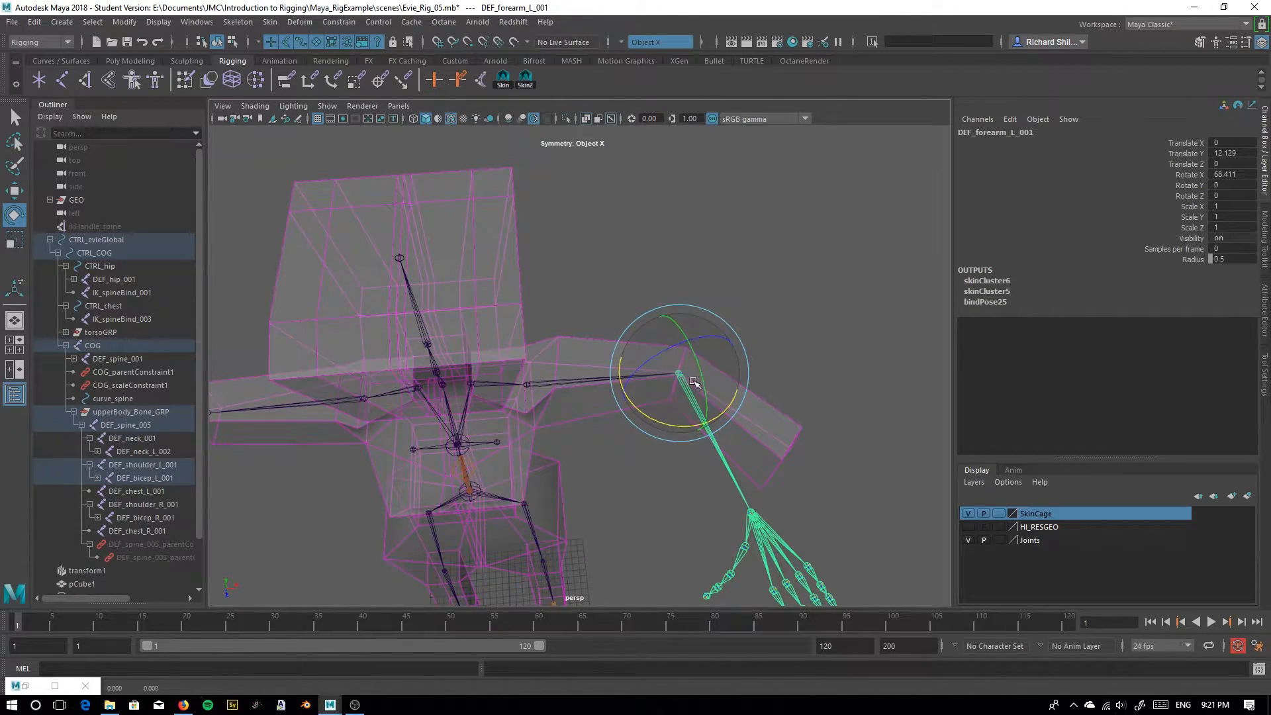
{"action": "mouse_move", "coordinate": [656, 431]}
{"action": "left_mouse_down"}
{"action": "mouse_move", "coordinate": [666, 419]}
{"action": "mouse_move", "coordinate": [655, 440]}
{"action": "left_mouse_up"}
{"action": "key", "text": "ctrl+z"}
{"action": "key", "text": "ctrl+z"}
Test the shoulder deformation by rotating the left upper arm joint, and undo the rotation
{"action": "left_click_drag", "start_coordinate": [581, 454], "coordinate": [582, 318], "text": "alt"}
{"action": "left_click", "coordinate": [582, 318]}
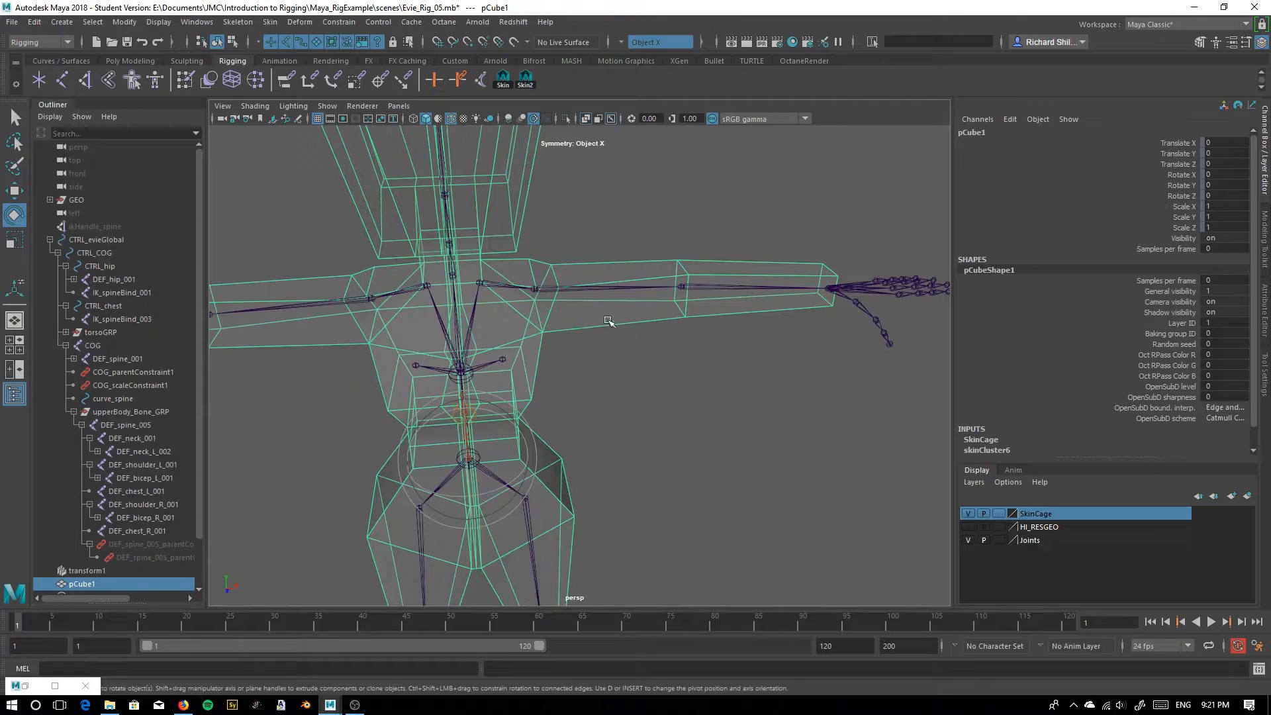
{"action": "left_click", "coordinate": [623, 290]}
{"action": "left_click_drag", "start_coordinate": [583, 259], "coordinate": [603, 288]}
{"action": "key", "text": "ctrl+z"}
Test the neck deformation by rotating the head joint DEF_head_001, and undo the rotation
{"action": "left_click_drag", "start_coordinate": [406, 344], "coordinate": [477, 301], "text": "alt"}
{"action": "left_click", "coordinate": [521, 288]}
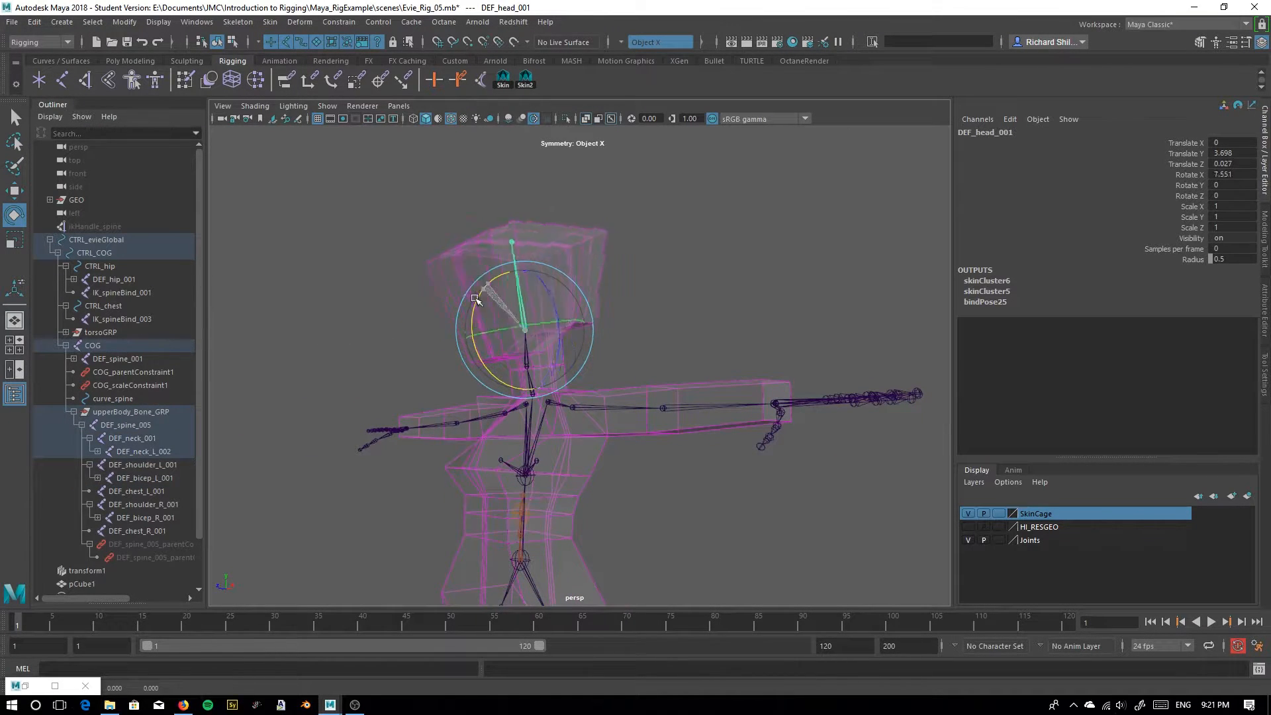
{"action": "key", "text": "ctrl+z"}
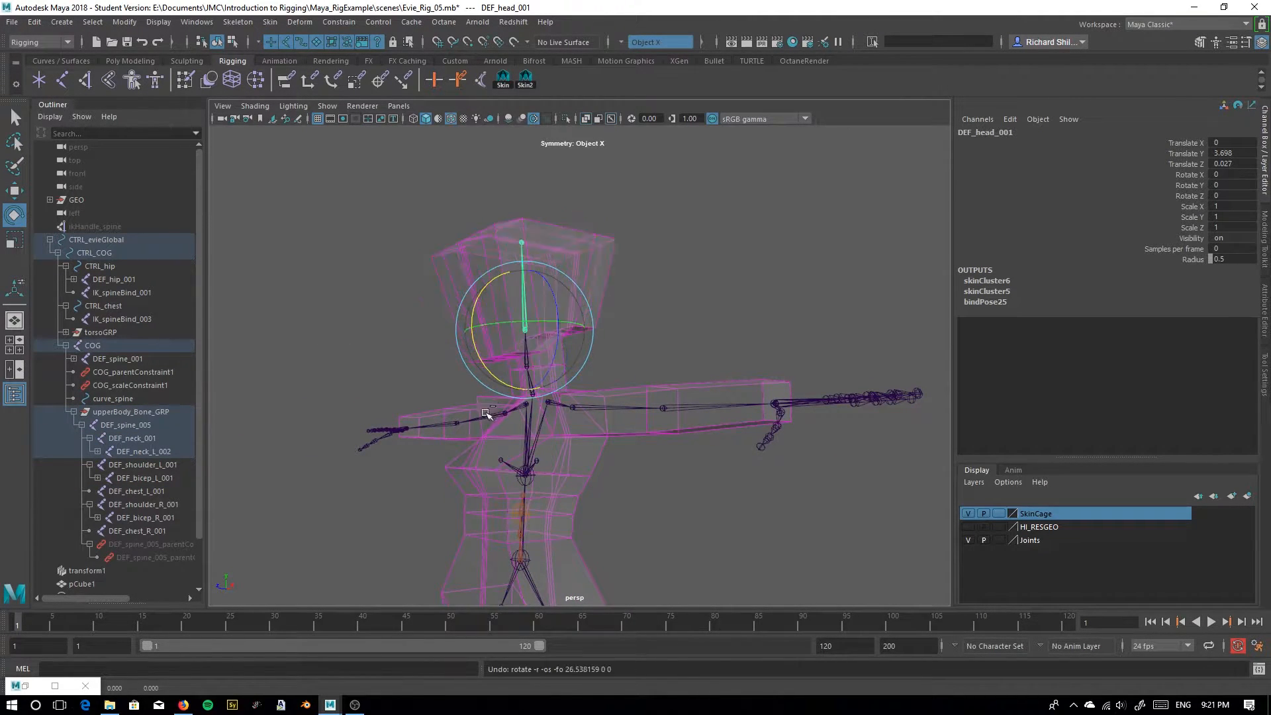
Examine how the skin cage's edges line up with the joints around the waist, hips and knees
{"action": "left_click_drag", "start_coordinate": [327, 517], "coordinate": [488, 343], "text": "alt"}
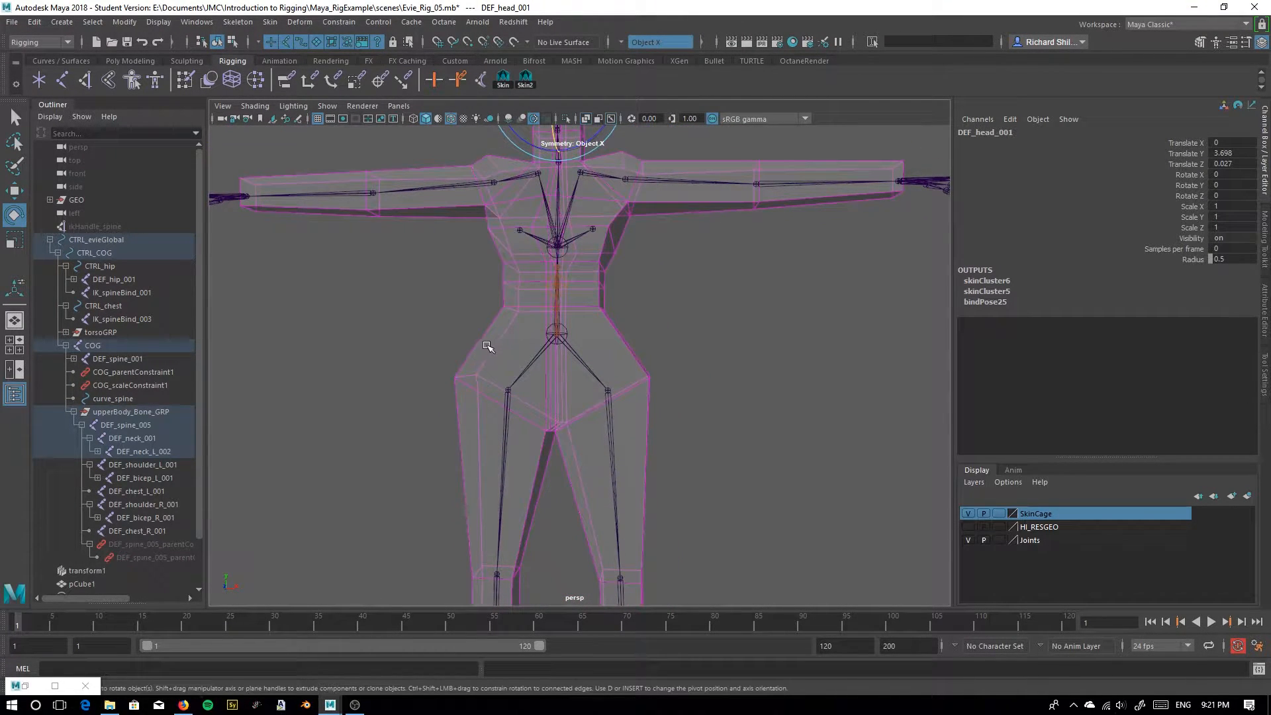
{"action": "left_click_drag", "start_coordinate": [397, 443], "coordinate": [530, 347], "text": "alt"}
{"action": "scroll", "coordinate": [547, 312], "scroll_direction": "up", "scroll_amount": 3}
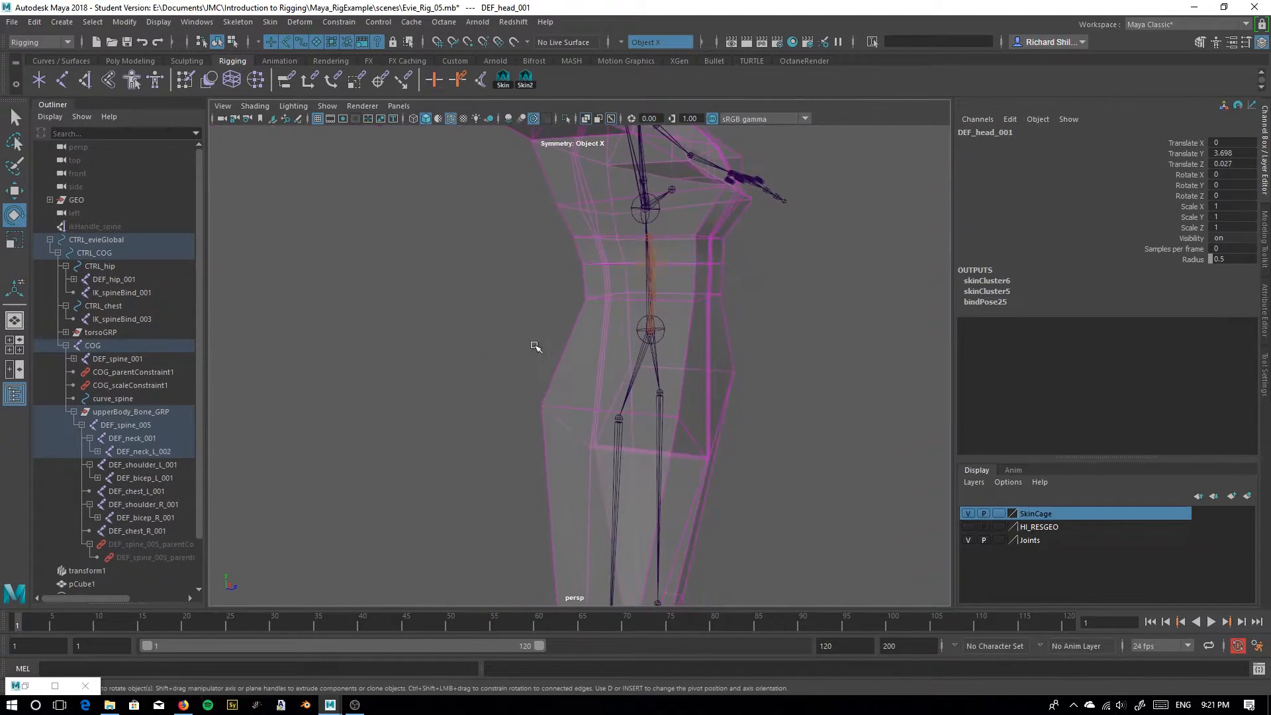
{"action": "left_click_drag", "start_coordinate": [688, 304], "coordinate": [507, 298], "text": "alt"}
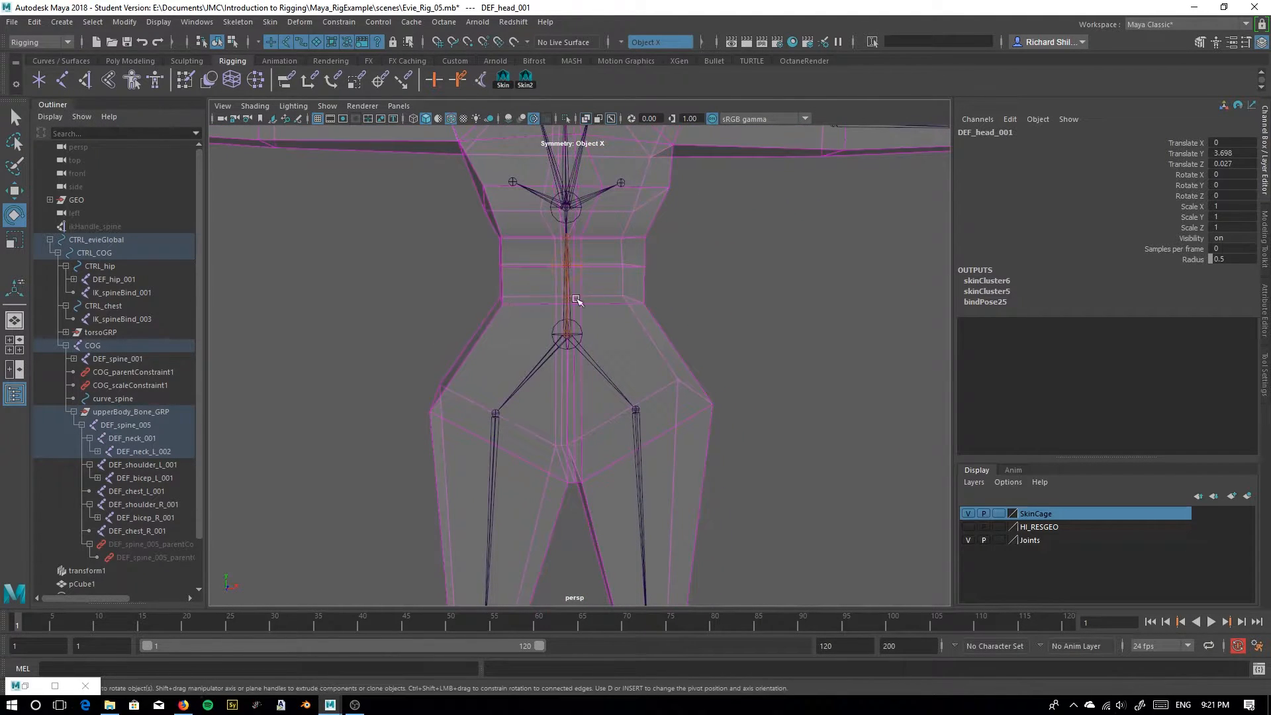
{"action": "left_click_drag", "start_coordinate": [543, 395], "coordinate": [482, 517], "text": "alt"}
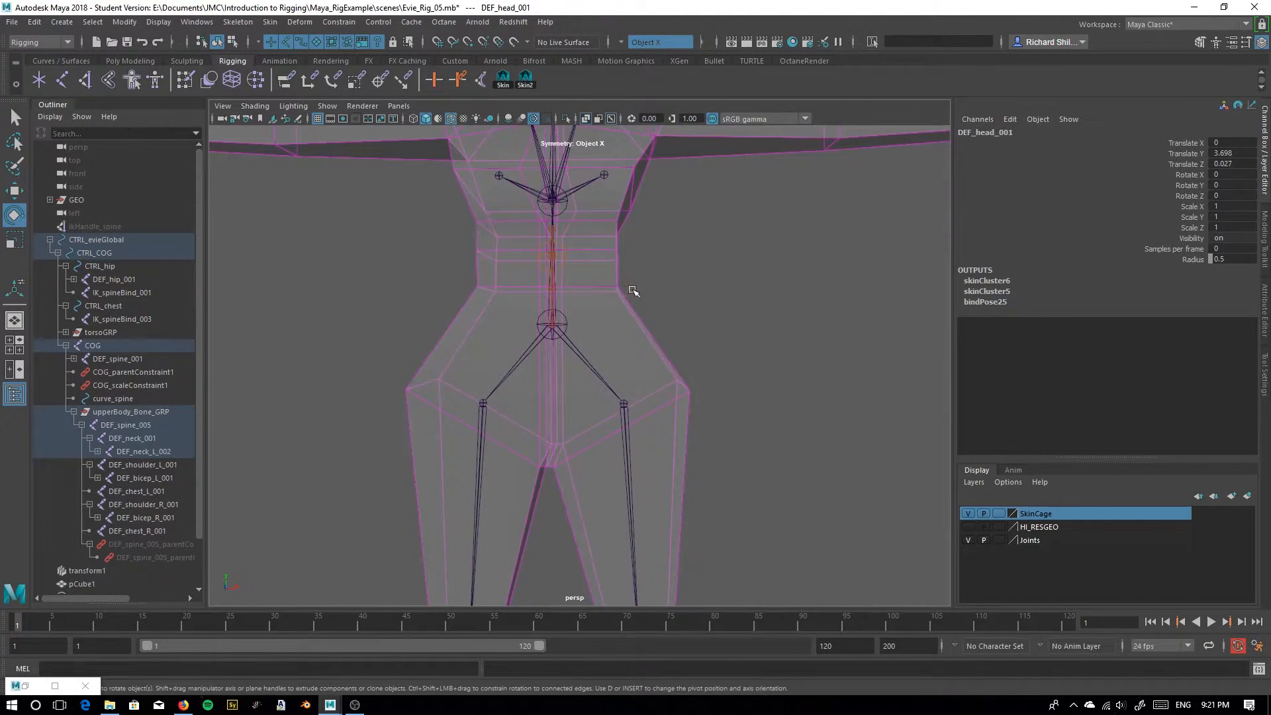
{"action": "middle_click_drag", "start_coordinate": [523, 490], "coordinate": [483, 307], "text": "alt"}
{"action": "left_click_drag", "start_coordinate": [559, 440], "coordinate": [592, 400], "text": "alt"}
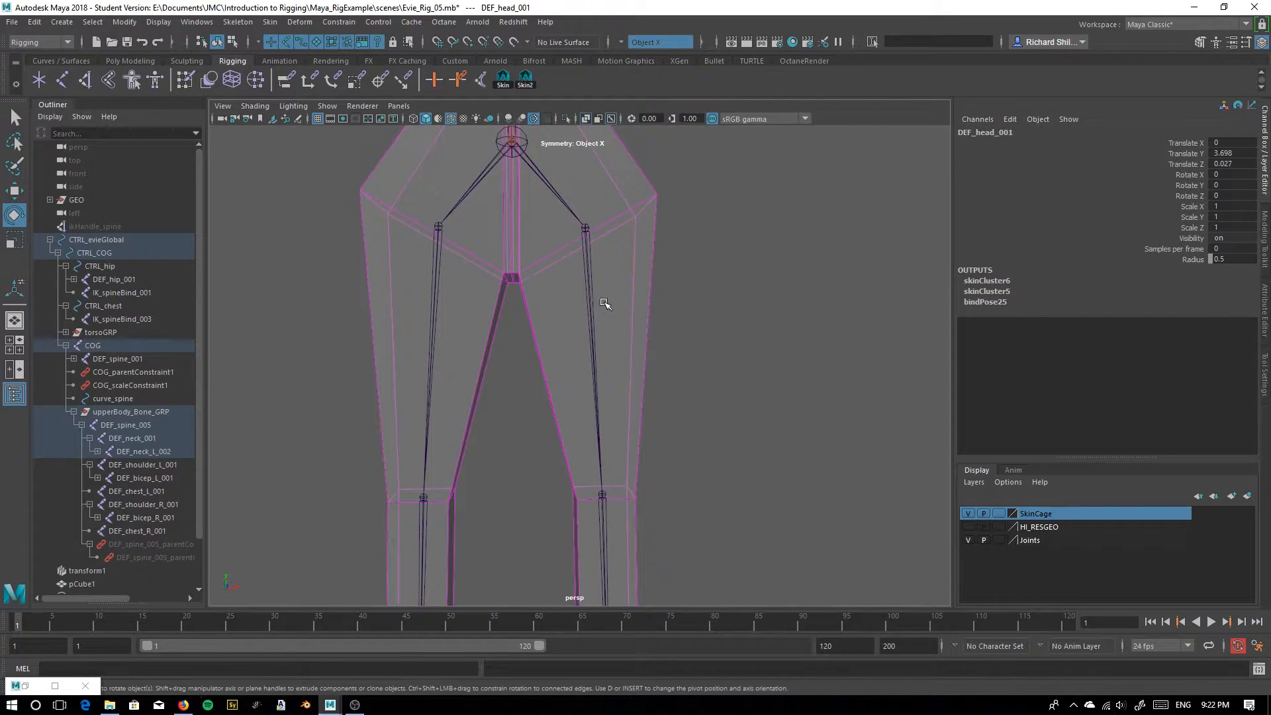
{"action": "scroll", "coordinate": [636, 517], "scroll_direction": "down", "scroll_amount": 2}
{"action": "middle_click_drag", "start_coordinate": [591, 138], "coordinate": [599, 411], "text": "alt"}
{"action": "left_click_drag", "start_coordinate": [464, 463], "coordinate": [439, 377], "text": "alt"}
{"action": "scroll", "coordinate": [510, 407], "scroll_direction": "up", "scroll_amount": 5}
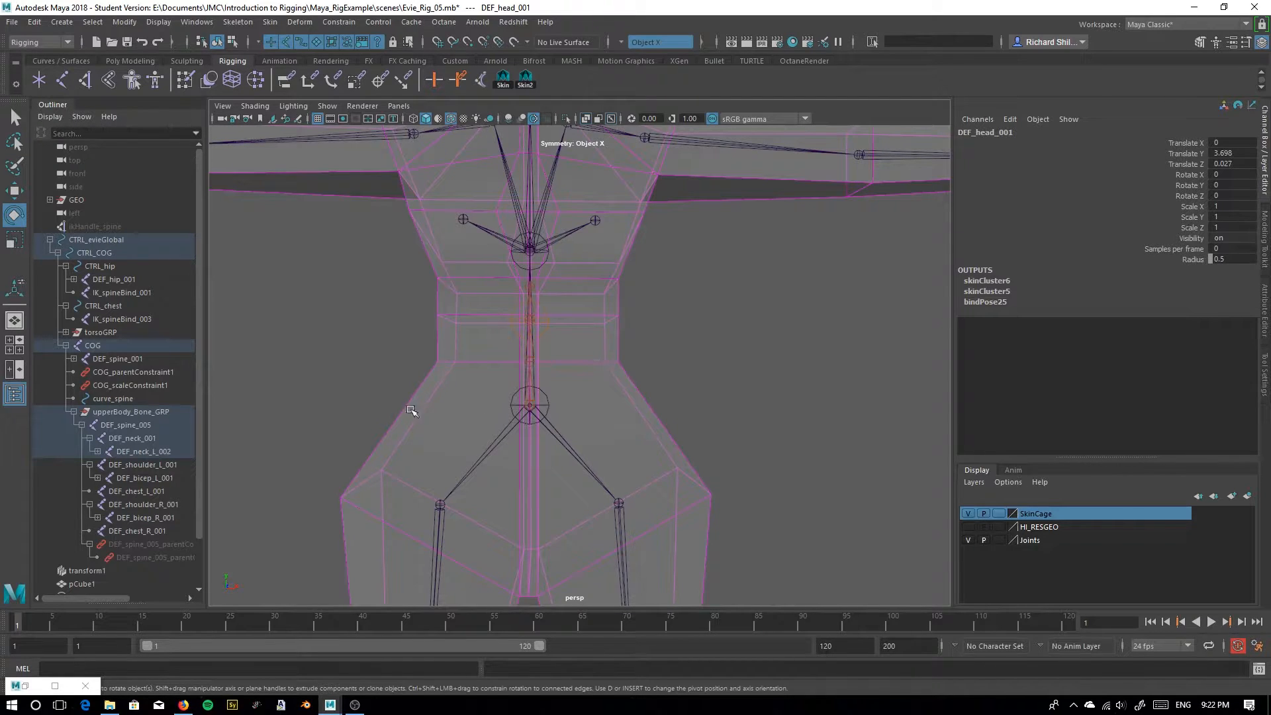
Examine the skin cage's edges against the joints around the chest, shoulders and upper arms
{"action": "middle_click_drag", "start_coordinate": [726, 214], "coordinate": [545, 333], "text": "alt"}
{"action": "left_click_drag", "start_coordinate": [544, 333], "coordinate": [516, 315], "text": "alt"}
{"action": "middle_click_drag", "start_coordinate": [507, 245], "coordinate": [610, 329], "text": "alt"}
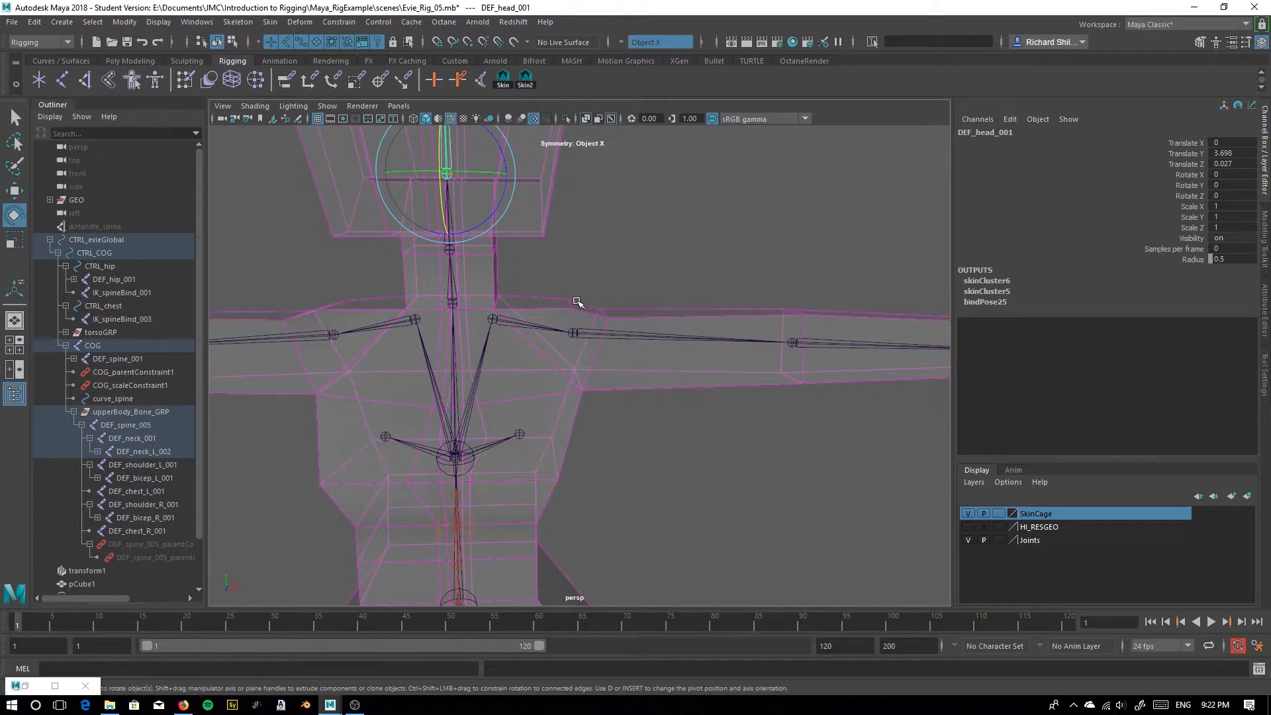
{"action": "middle_click_drag", "start_coordinate": [527, 452], "coordinate": [544, 291], "text": "alt"}
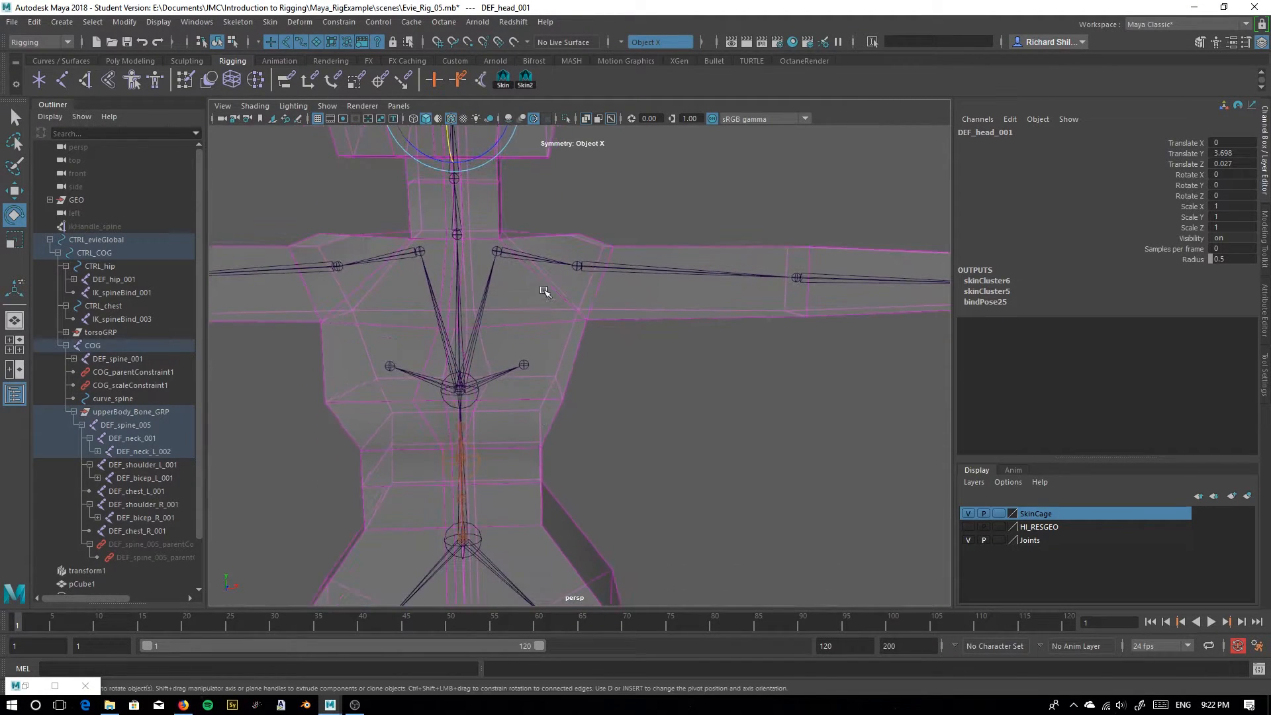
{"action": "left_click_drag", "start_coordinate": [422, 511], "coordinate": [398, 471], "text": "alt"}
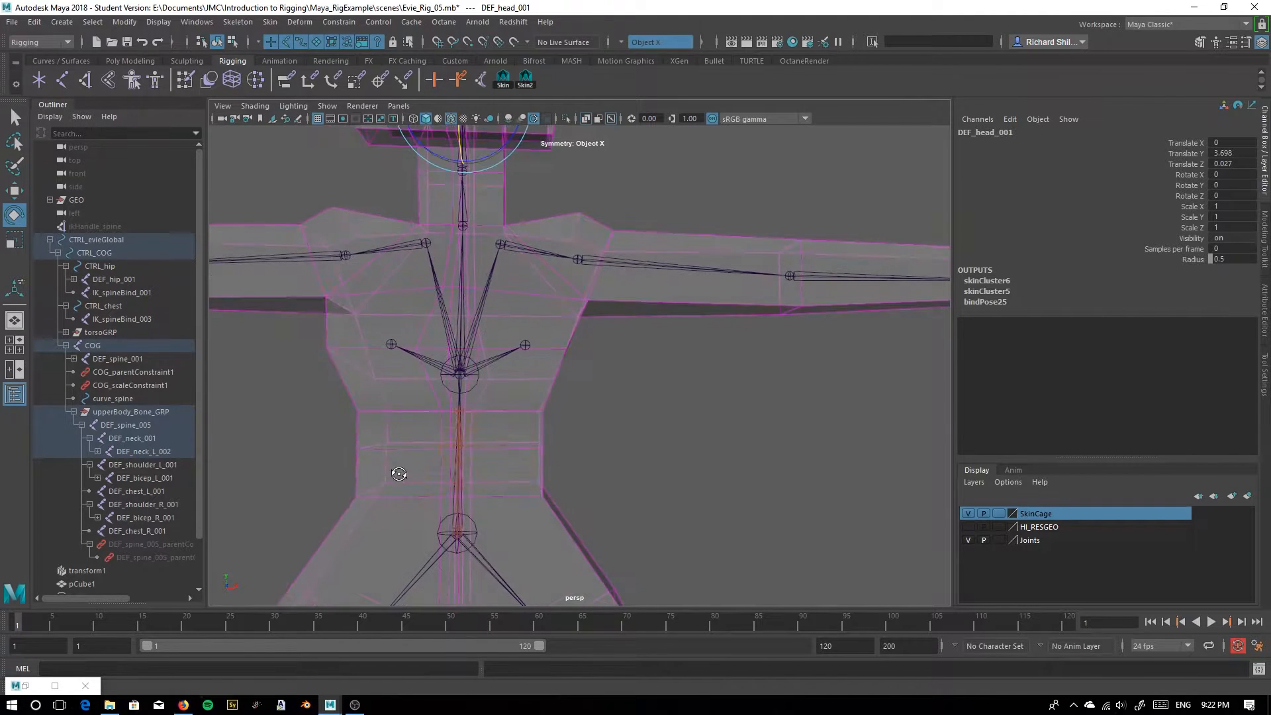
{"action": "left_click_drag", "start_coordinate": [594, 460], "coordinate": [593, 482], "text": "alt"}
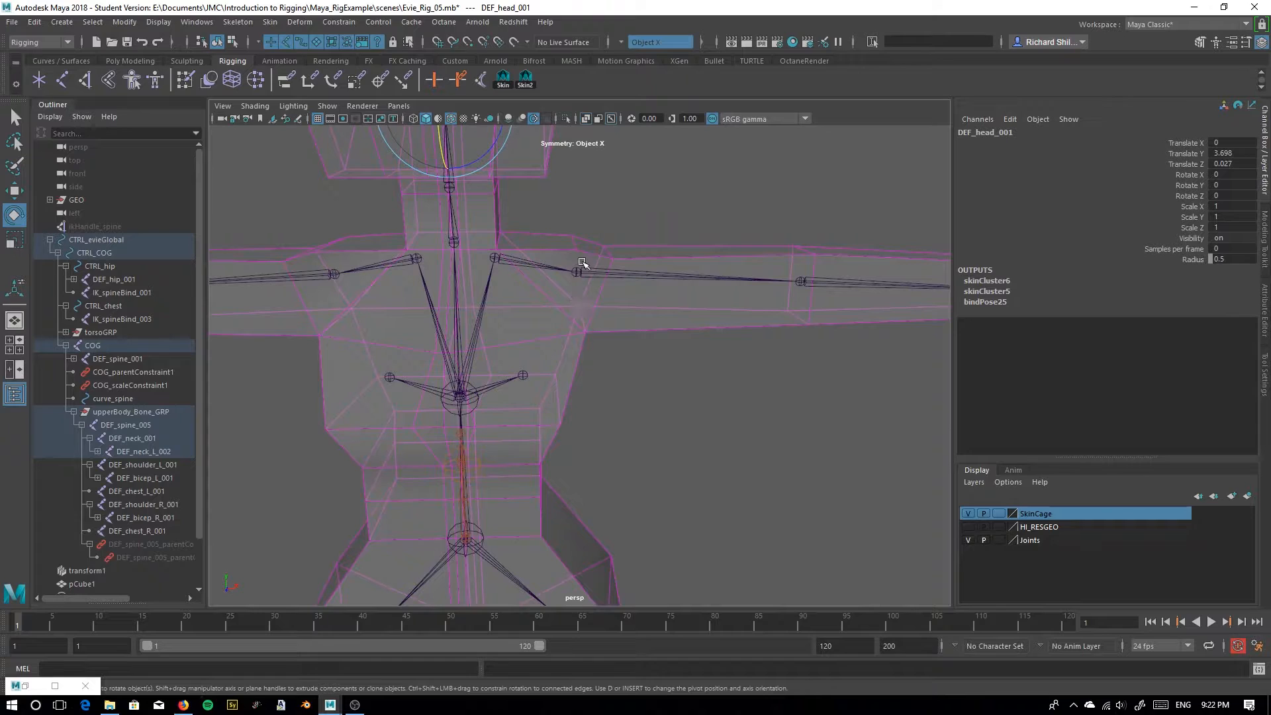
{"action": "left_click_drag", "start_coordinate": [585, 279], "coordinate": [523, 417], "text": "alt"}
Select the skin cage mesh pCube1 and examine its shape around the head, neck and torso
{"action": "left_click", "coordinate": [456, 369]}
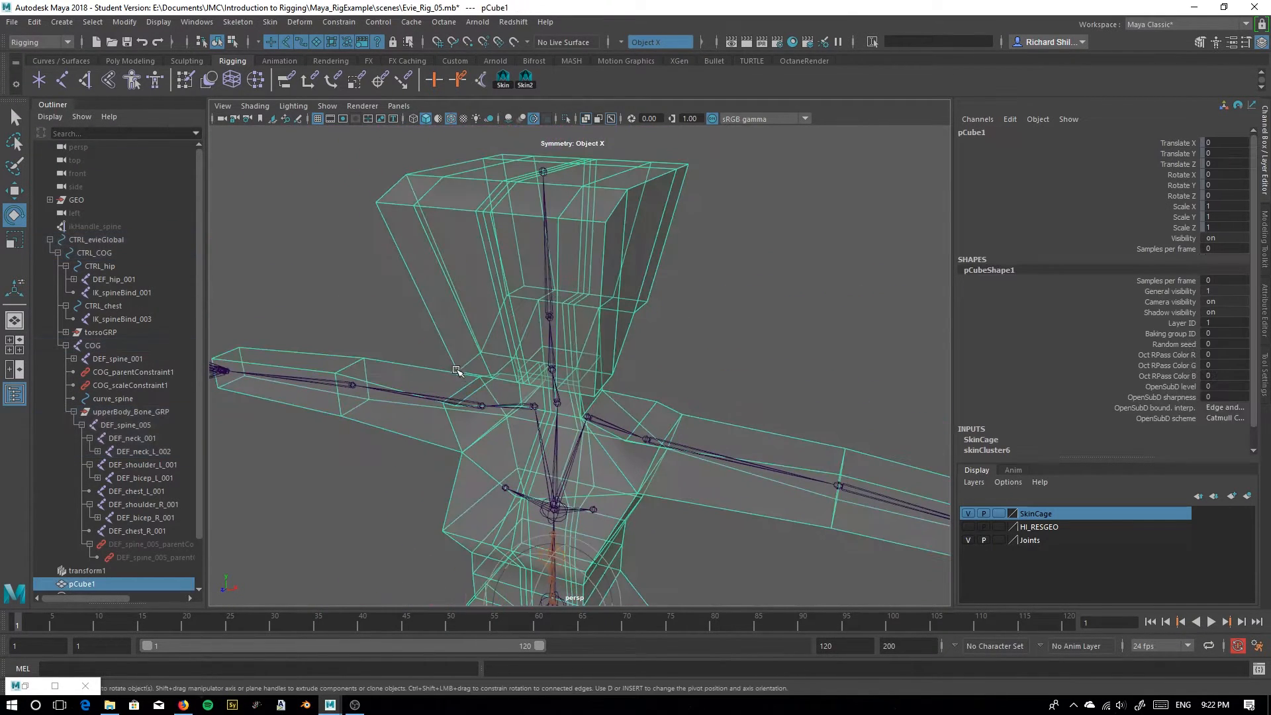
{"action": "mouse_move", "coordinate": [596, 396]}
{"action": "left_mouse_down", "text": "alt"}
{"action": "mouse_move", "coordinate": [562, 424]}
{"action": "mouse_move", "coordinate": [583, 412]}
{"action": "left_mouse_up", "text": "alt"}
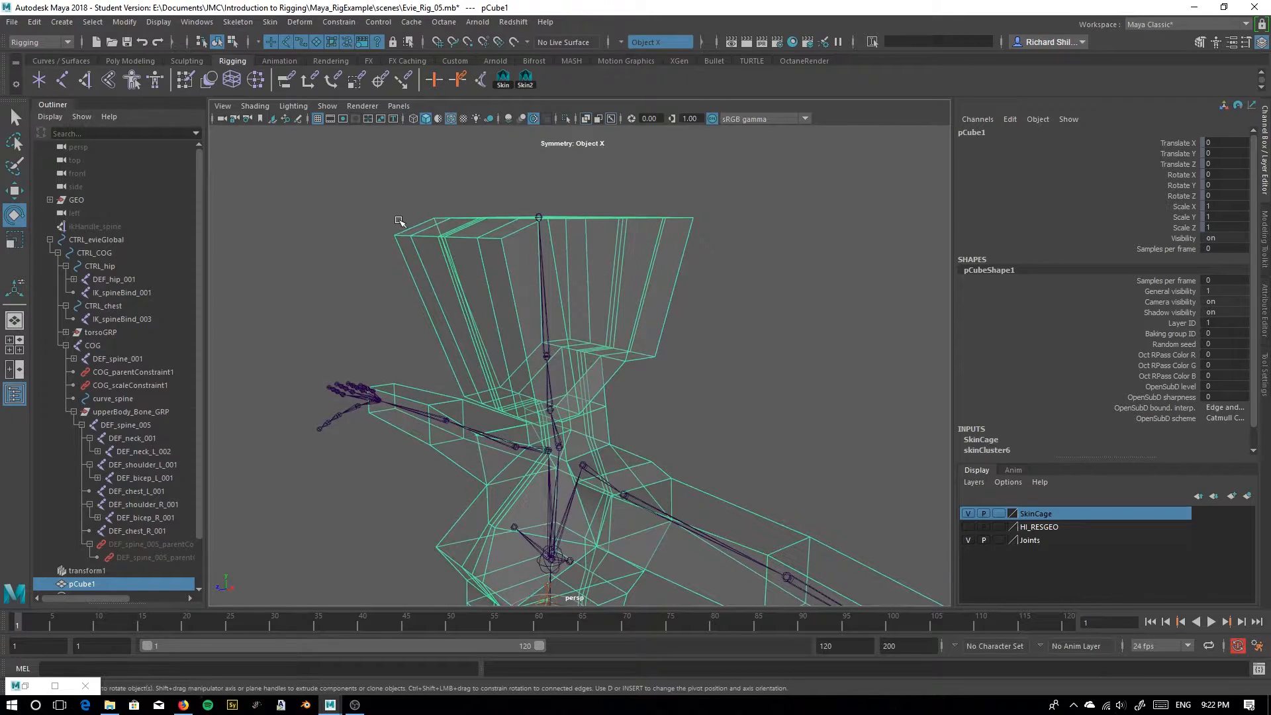
{"action": "left_click_drag", "start_coordinate": [715, 260], "coordinate": [477, 384], "text": "alt"}
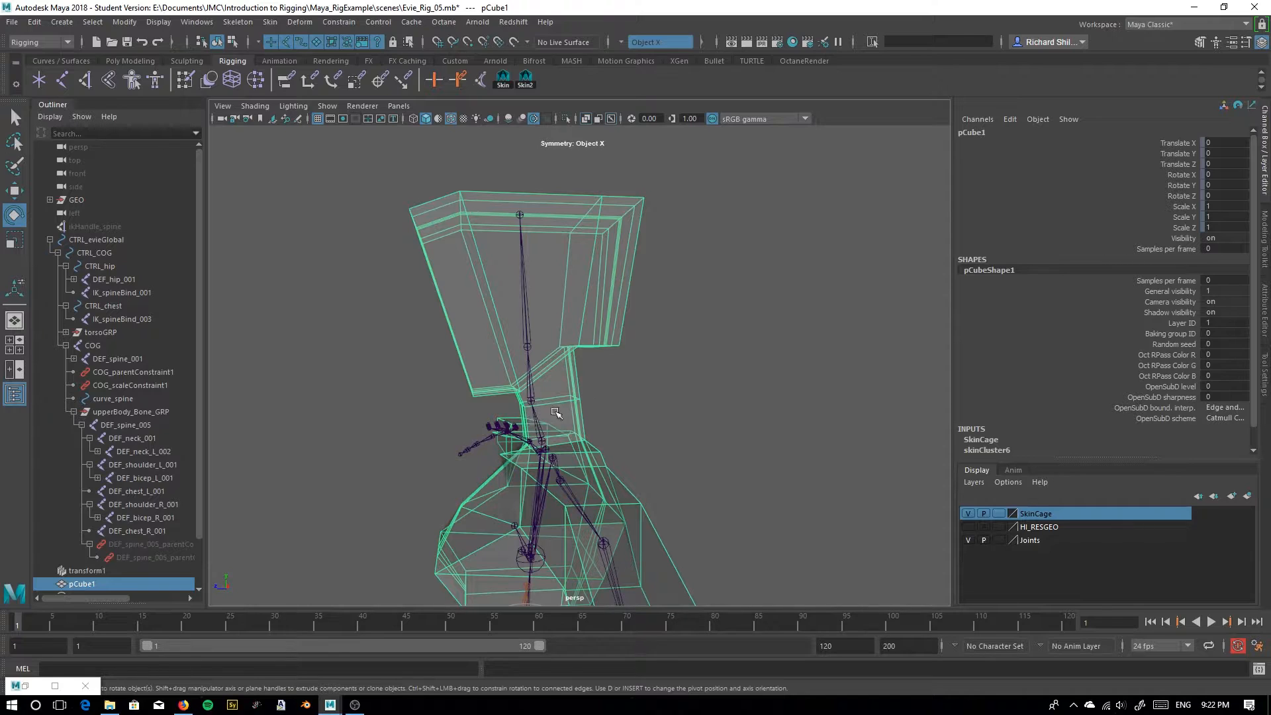
{"action": "left_click_drag", "start_coordinate": [542, 425], "coordinate": [604, 339], "text": "alt"}
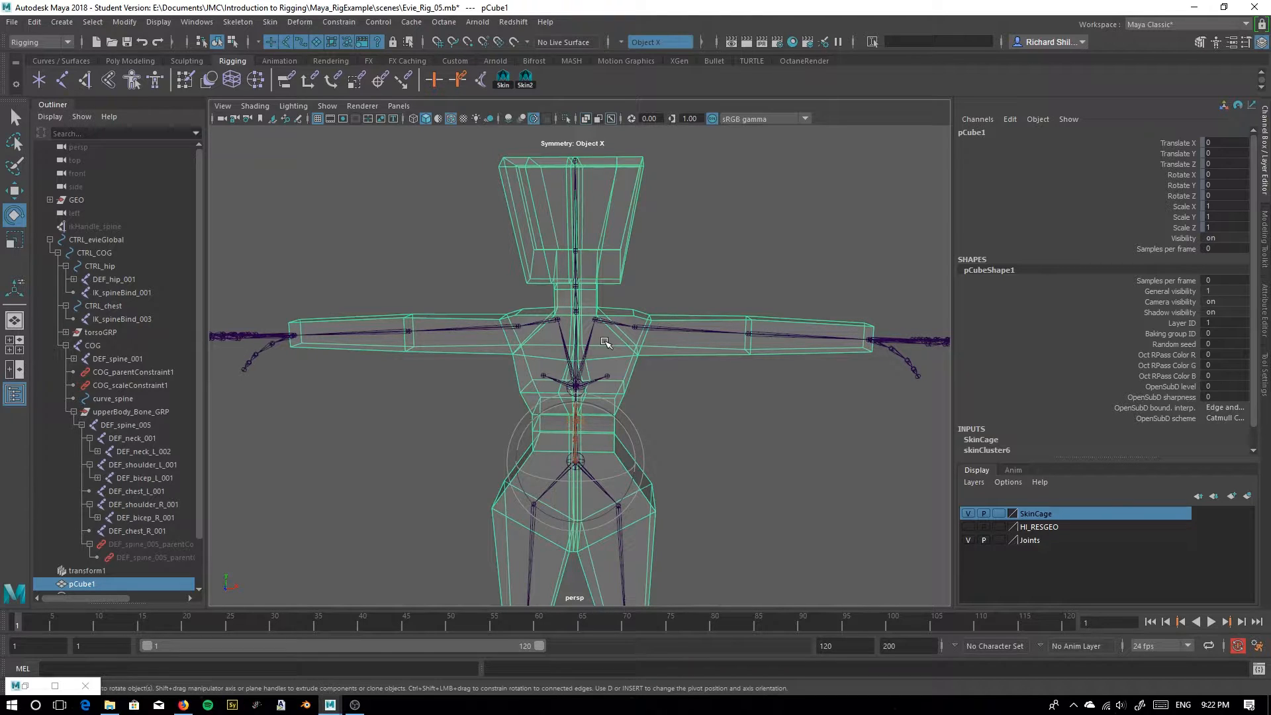
{"action": "right_click_drag", "start_coordinate": [605, 342], "coordinate": [521, 386], "text": "alt"}
{"action": "middle_click_drag", "start_coordinate": [570, 386], "coordinate": [559, 335], "text": "alt"}
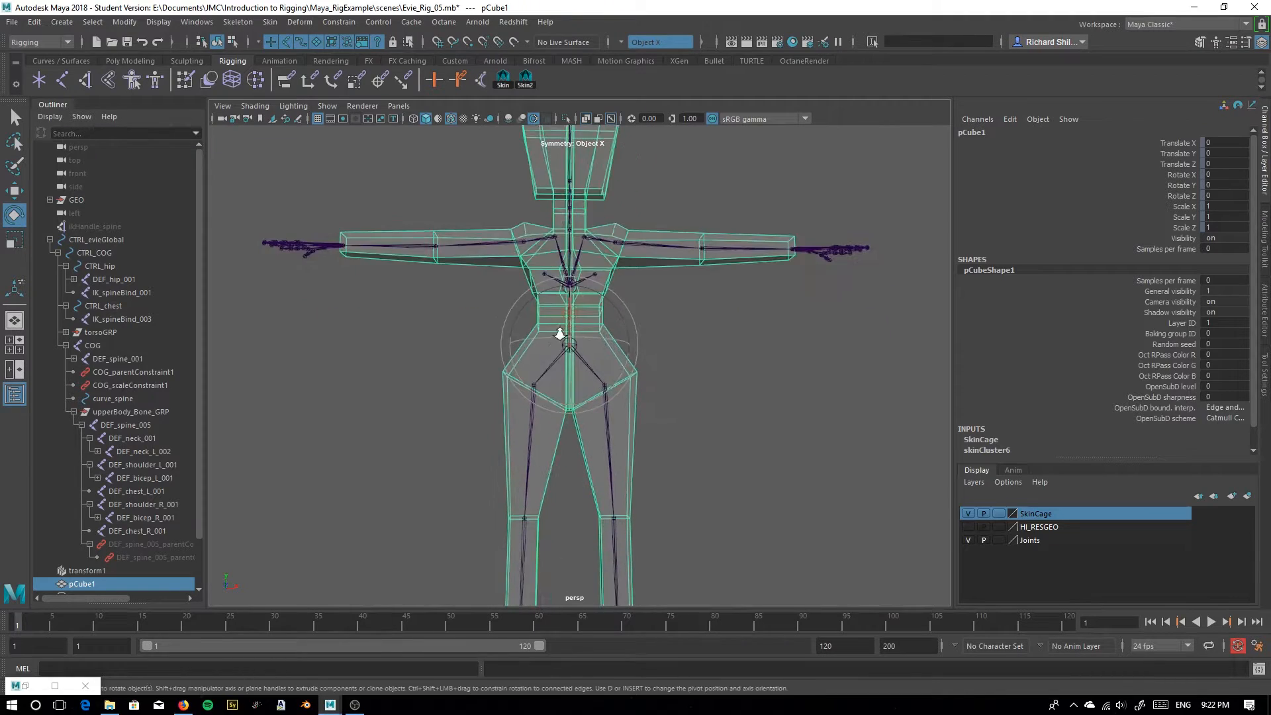
{"action": "right_click_drag", "start_coordinate": [559, 335], "coordinate": [664, 493], "text": "alt"}
Unbind the skin of the selected pCube1 cage
{"action": "left_click_drag", "start_coordinate": [572, 342], "coordinate": [573, 360], "text": "alt"}
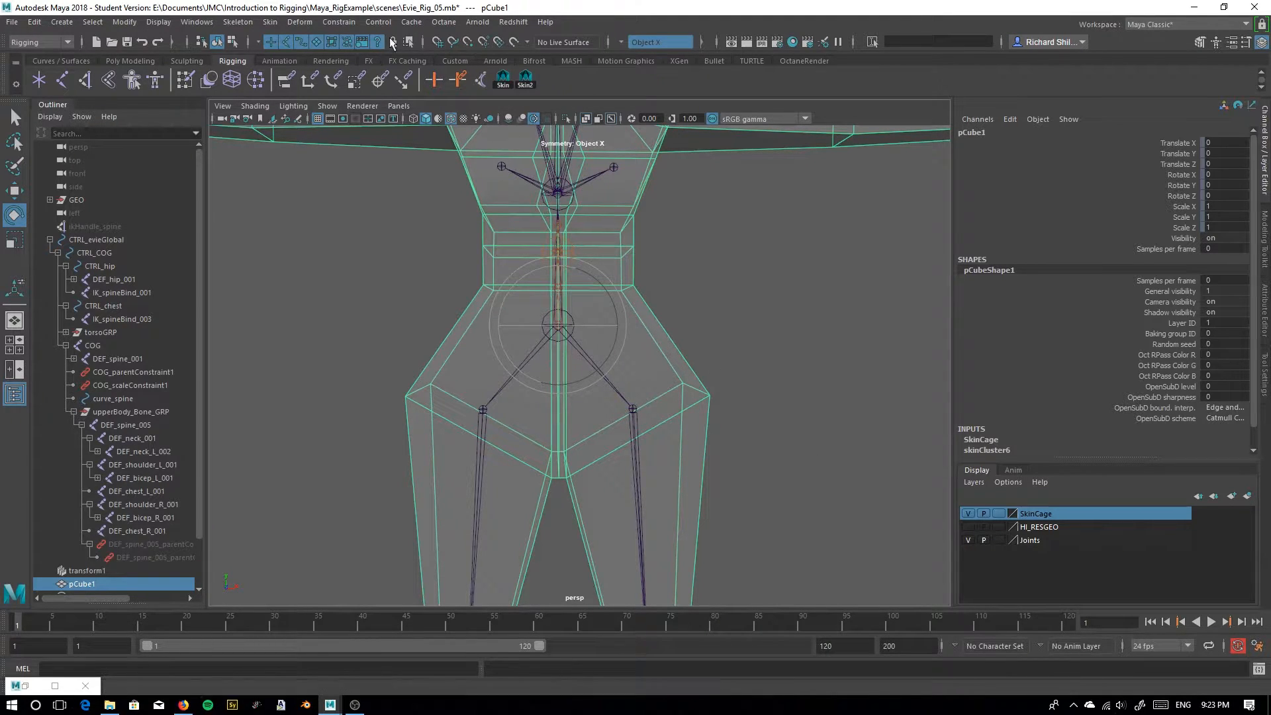
{"action": "left_click", "coordinate": [272, 23]}
{"action": "left_click", "coordinate": [301, 81]}
Insert an edge loop around the skin cage's pelvis, between the waist and the widest part of the hips
{"action": "right_click_drag", "start_coordinate": [673, 337], "coordinate": [674, 352]}
{"action": "left_click", "coordinate": [674, 301]}
{"action": "left_click", "coordinate": [662, 336]}
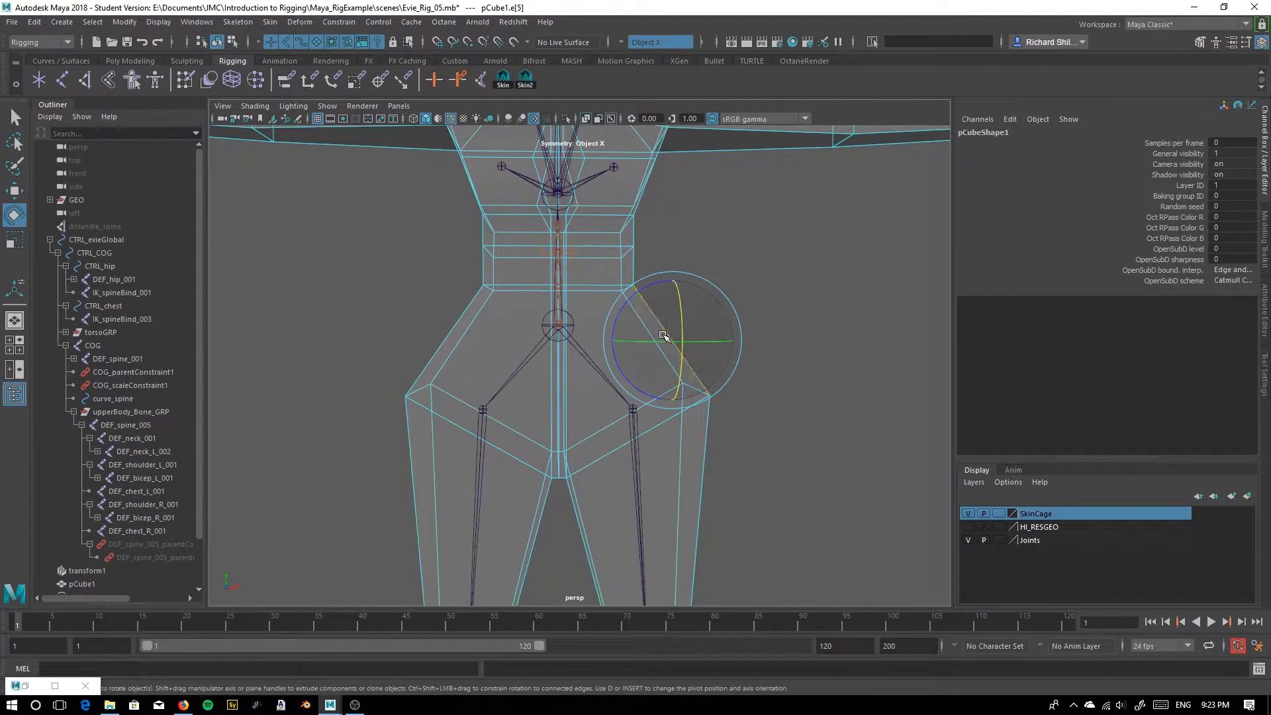
{"action": "right_click", "coordinate": [664, 339], "text": "shift"}
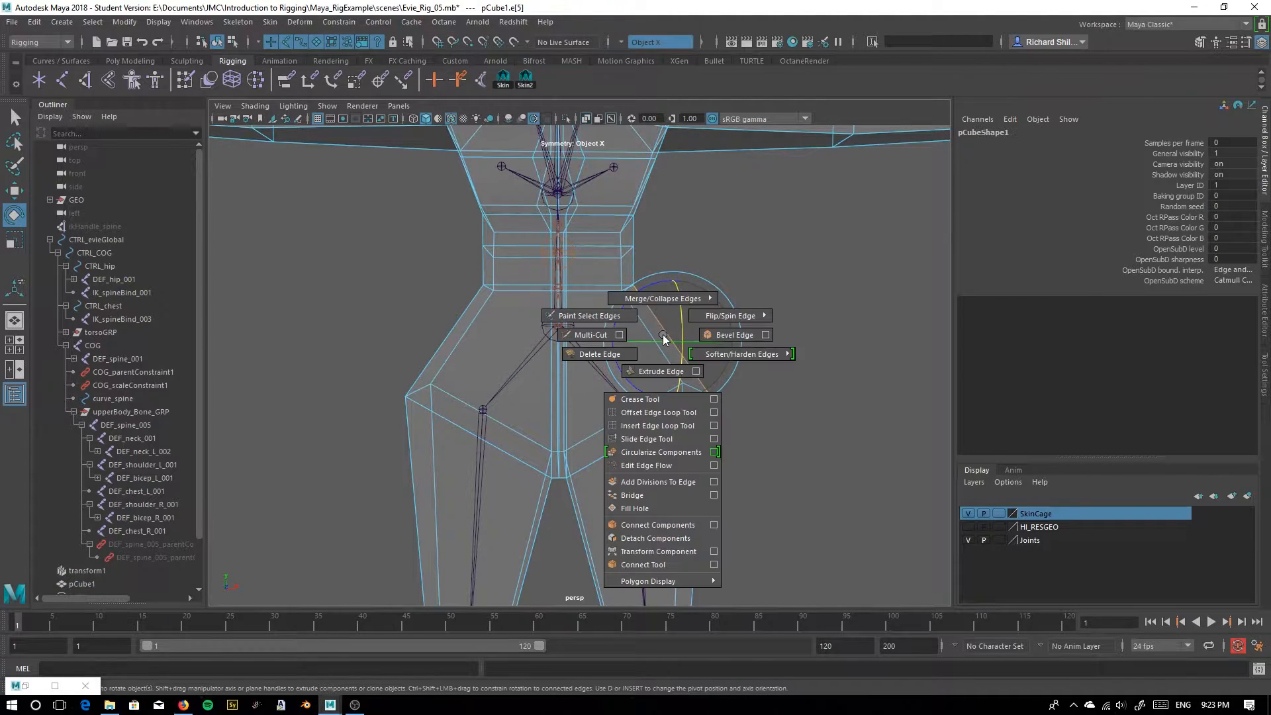
{"action": "left_click", "coordinate": [647, 425]}
{"action": "left_click_drag", "start_coordinate": [670, 311], "coordinate": [668, 255]}
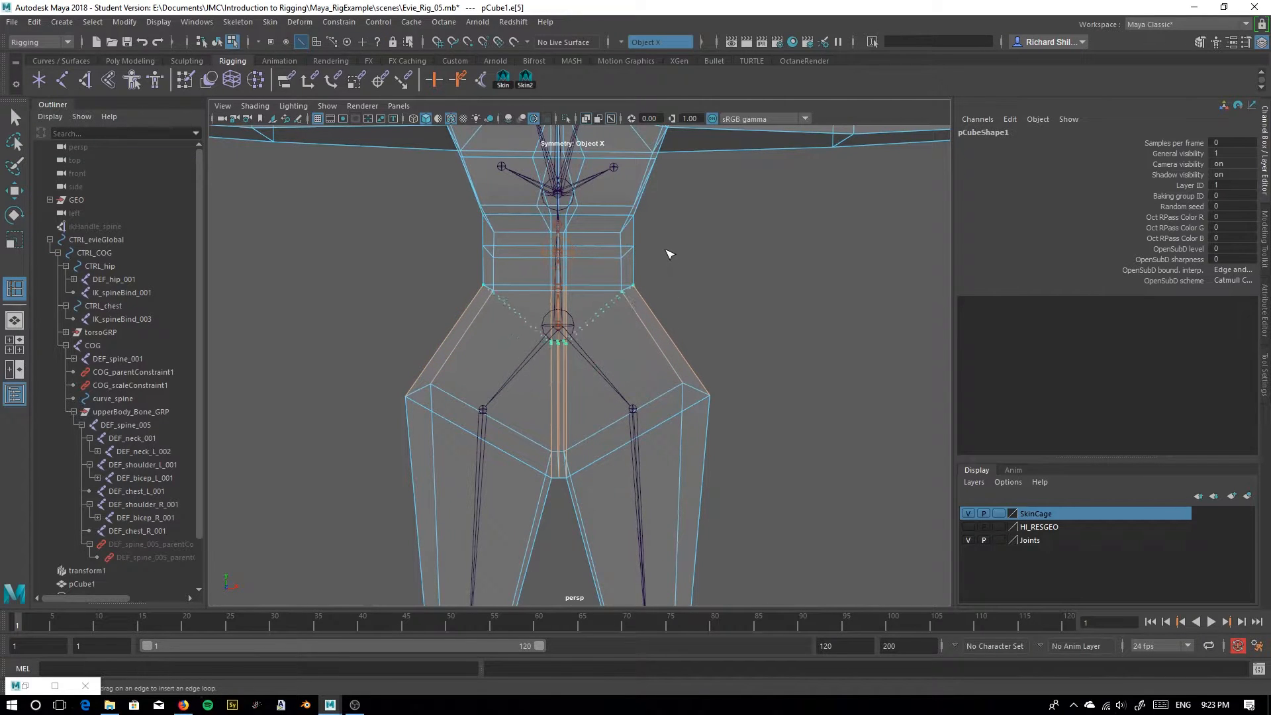
Flatten the new pelvis edge loop vertically by scaling it, and move it up to the level of the COG joint
{"action": "key", "text": "r"}
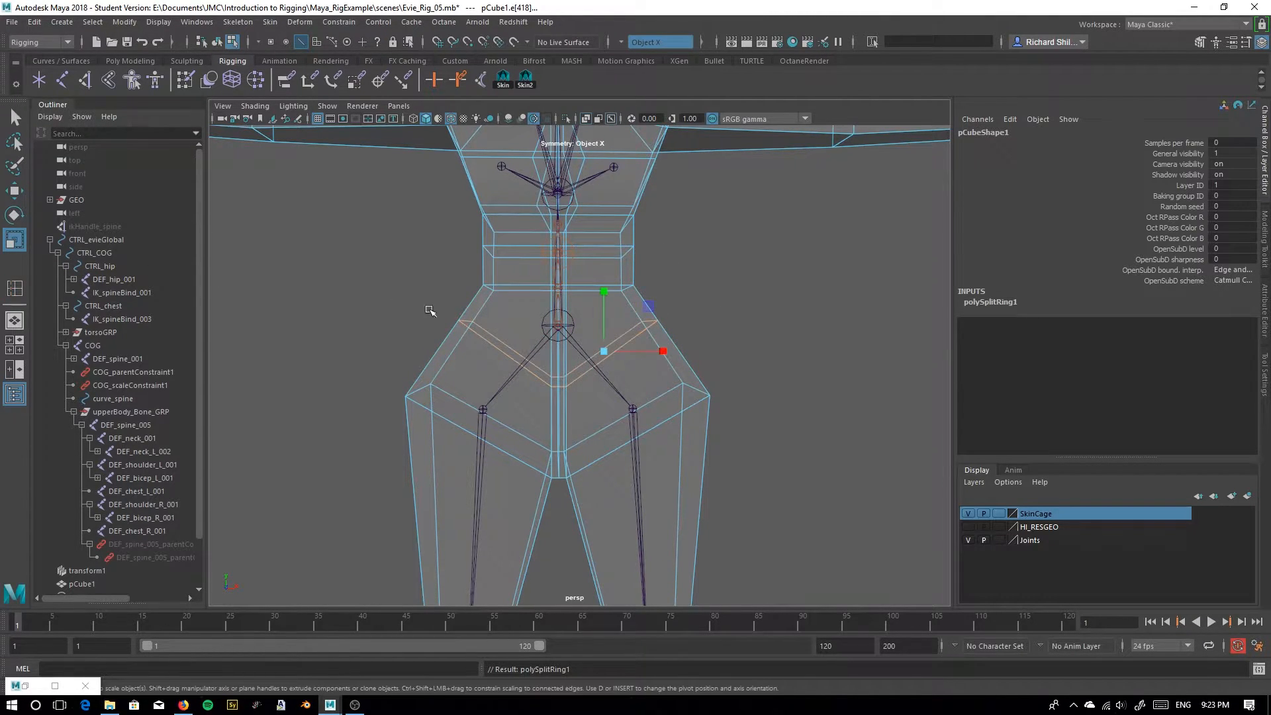
{"action": "left_click_drag", "start_coordinate": [602, 300], "coordinate": [604, 354]}
{"action": "key", "text": "w"}
{"action": "left_click_drag", "start_coordinate": [603, 287], "coordinate": [604, 262]}
Return the skin cage to object mode, select pCube1, and delete its construction history
{"action": "scroll", "coordinate": [638, 316], "scroll_direction": "down", "scroll_amount": 2}
{"action": "mouse_move", "coordinate": [547, 350]}
{"action": "right_mouse_down"}
{"action": "mouse_move", "coordinate": [655, 305]}
{"action": "mouse_move", "coordinate": [550, 348]}
{"action": "right_mouse_up"}
{"action": "right_click_drag", "start_coordinate": [617, 374], "coordinate": [680, 319]}
{"action": "left_click", "coordinate": [708, 322]}
{"action": "left_click", "coordinate": [626, 365]}
{"action": "left_click", "coordinate": [62, 22]}
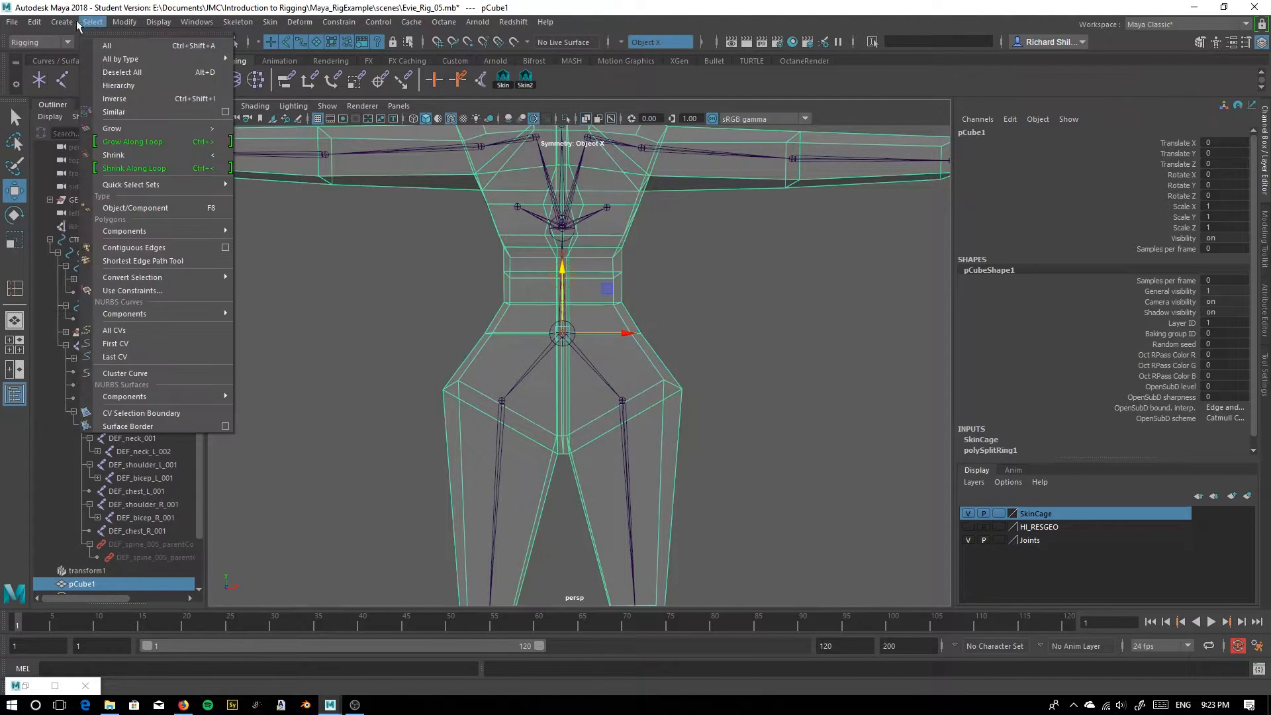
{"action": "mouse_move", "coordinate": [34, 21]}
{"action": "mouse_move", "coordinate": [86, 178]}
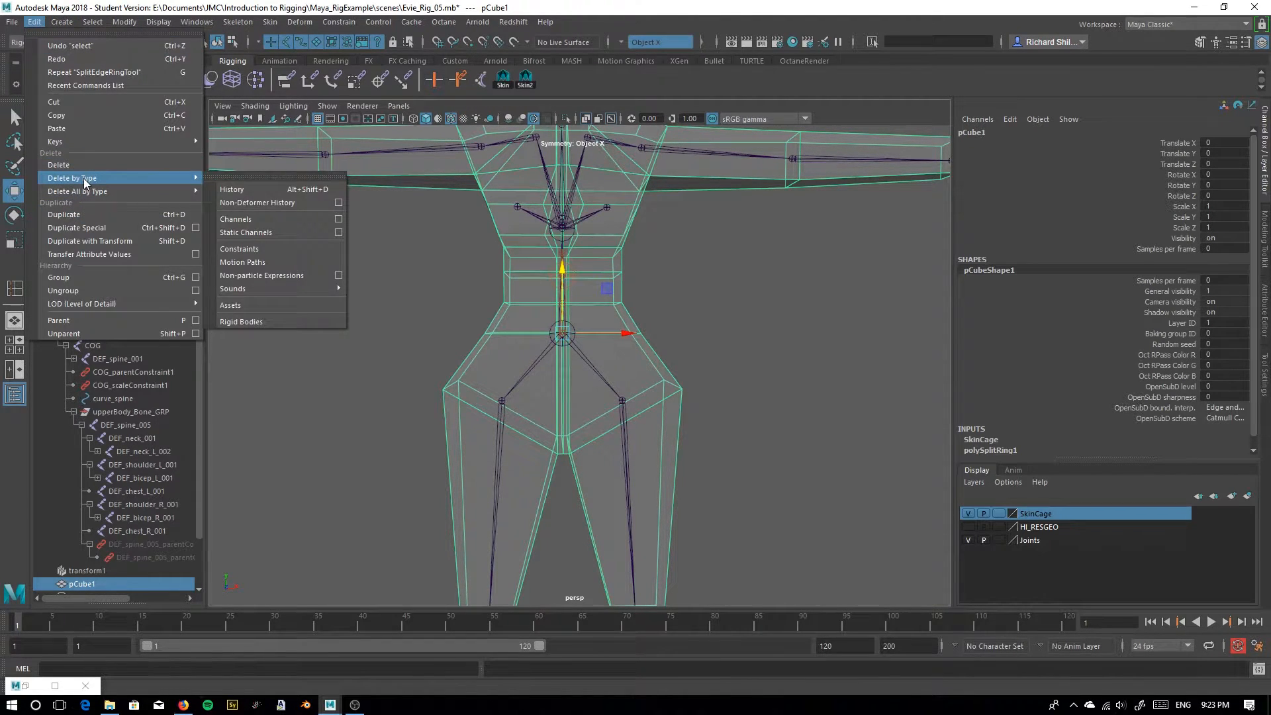
{"action": "left_click", "coordinate": [255, 185]}
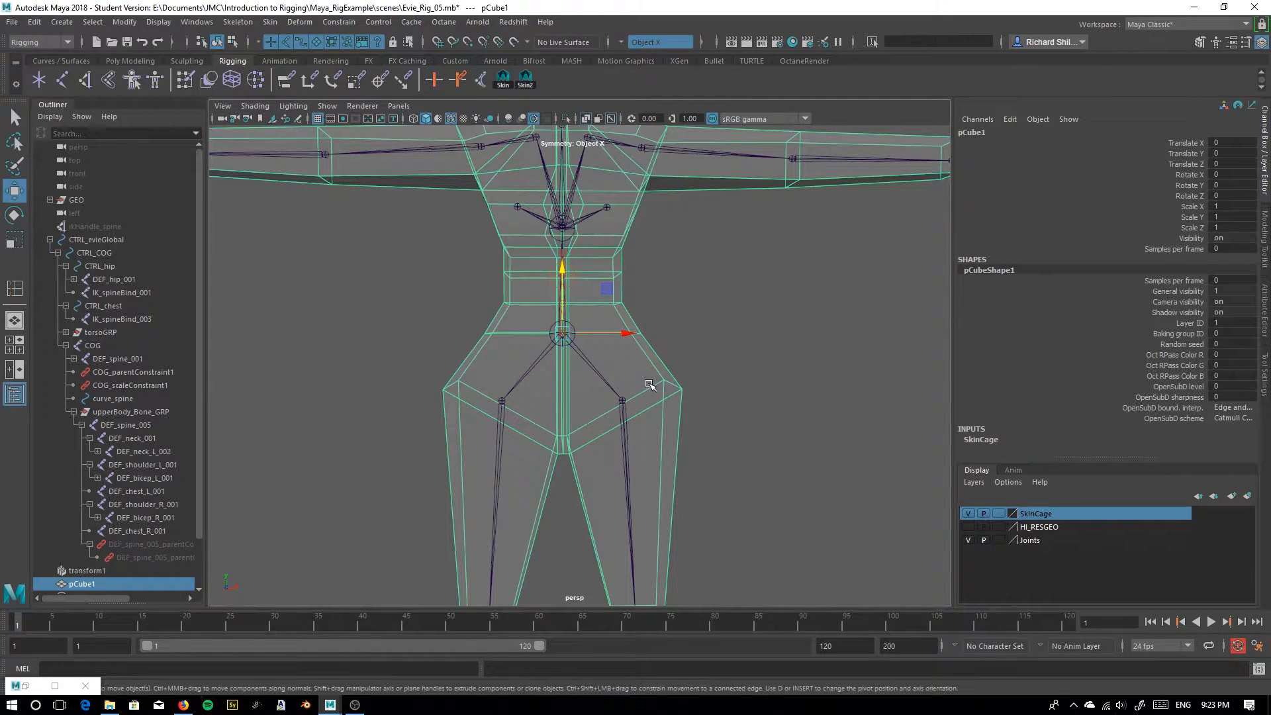
Select the Skin2 set's joints plus the edited pCube1 cage and bind the skin again
{"action": "left_click", "coordinate": [528, 78]}
{"action": "left_click", "coordinate": [629, 328], "text": "shift"}
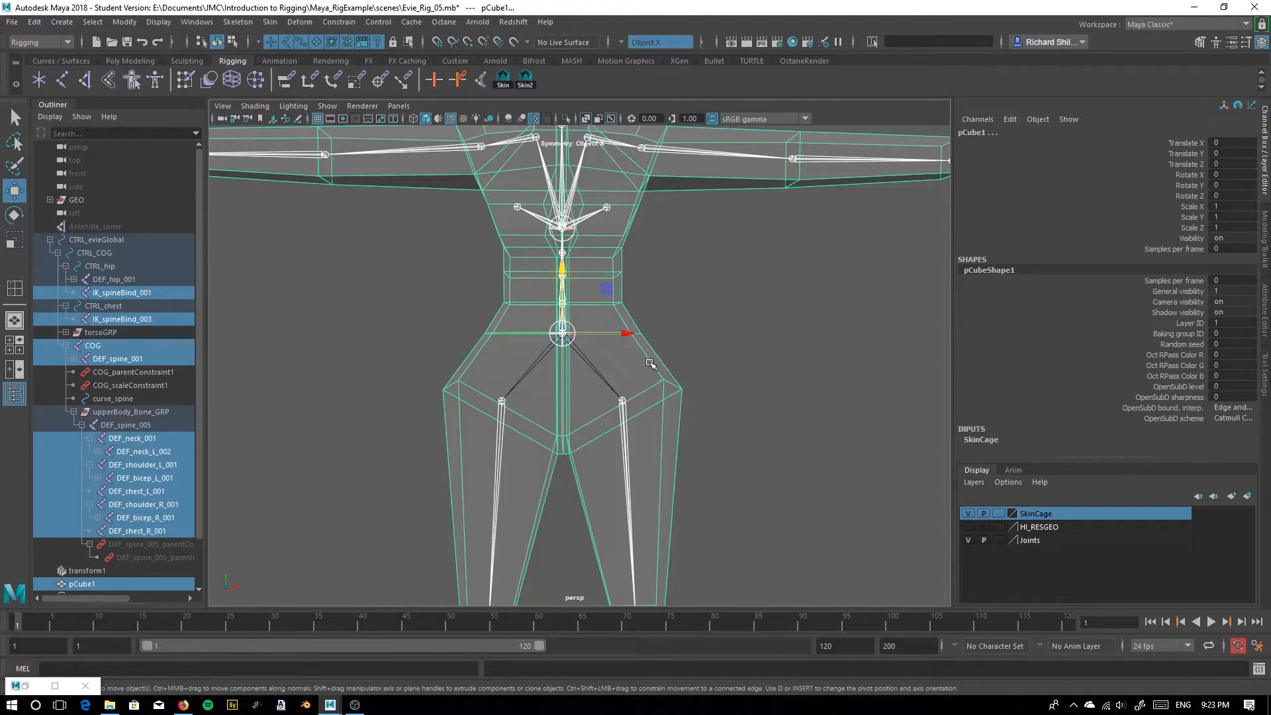
{"action": "left_click", "coordinate": [270, 22]}
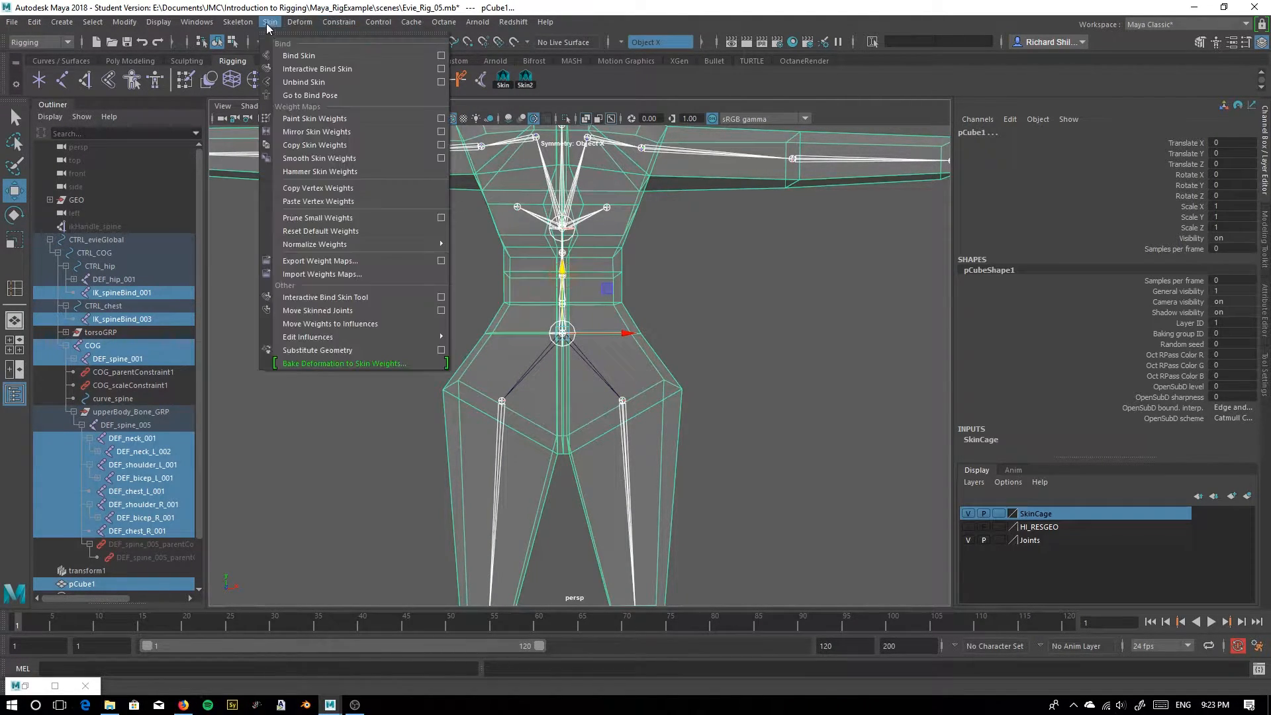
{"action": "left_click", "coordinate": [286, 53]}
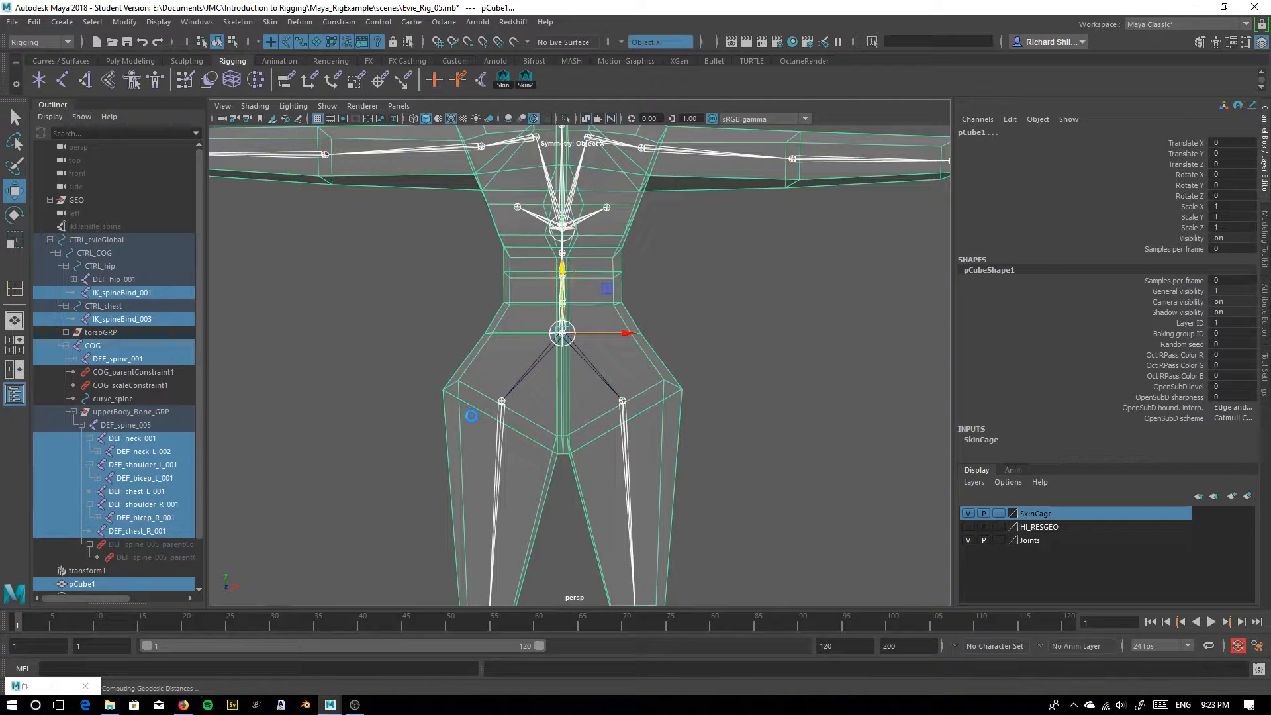
Select the rebound skin cage pCube1 and inspect its torso, arms and head from several angles
{"action": "scroll", "coordinate": [471, 395], "scroll_direction": "down", "scroll_amount": 2}
{"action": "middle_click_drag", "start_coordinate": [463, 291], "coordinate": [448, 361], "text": "alt"}
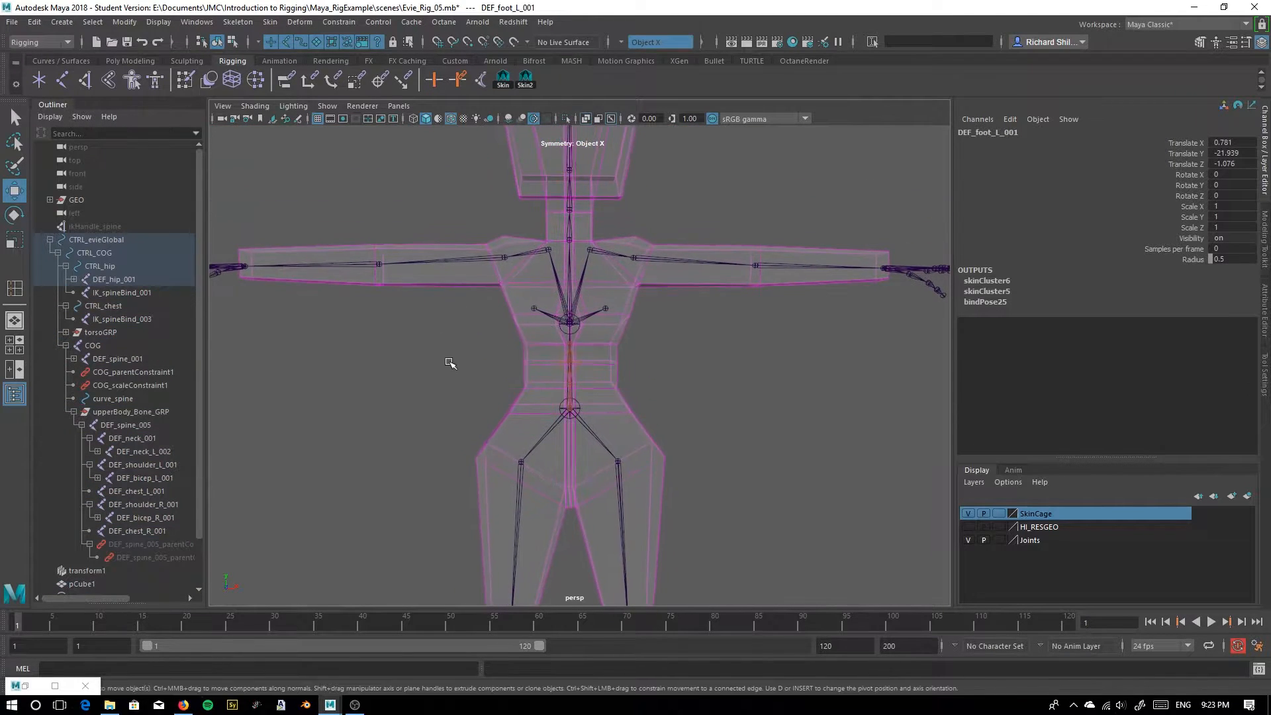
{"action": "left_click", "coordinate": [535, 397]}
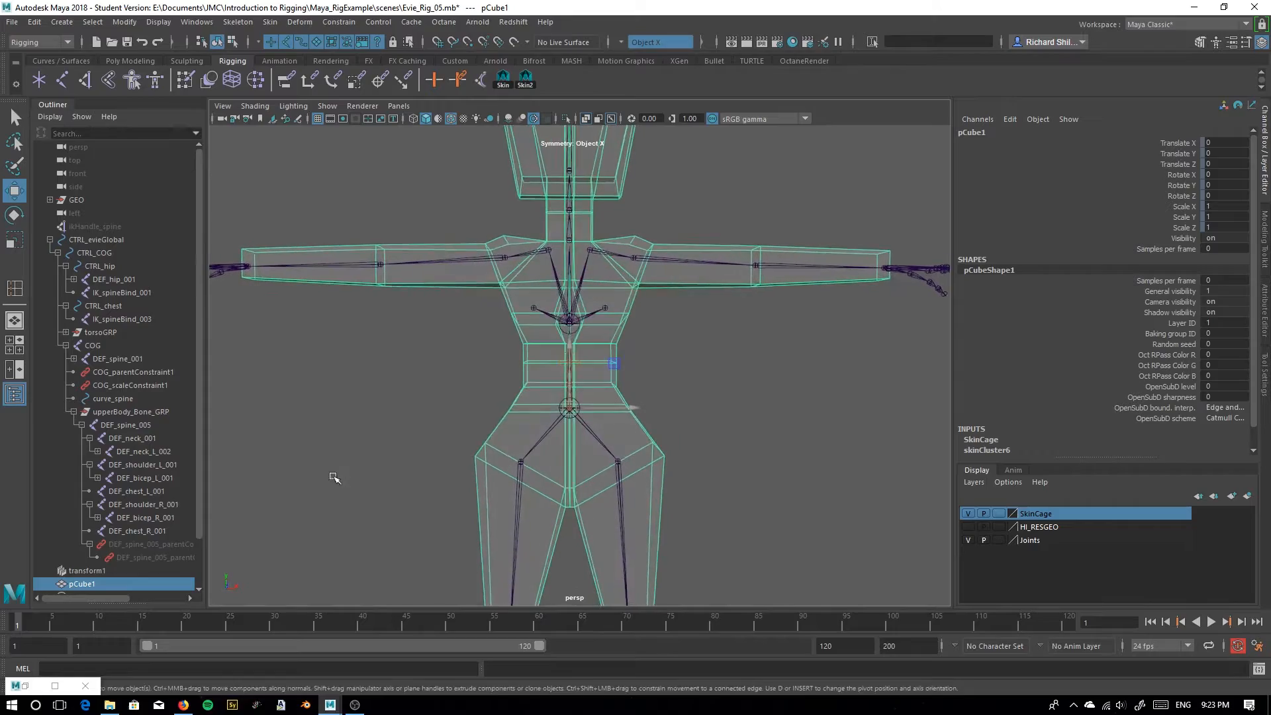
{"action": "mouse_move", "coordinate": [771, 389]}
{"action": "left_mouse_down", "text": "alt"}
{"action": "mouse_move", "coordinate": [687, 429]}
{"action": "mouse_move", "coordinate": [766, 397]}
{"action": "left_mouse_up", "text": "alt"}
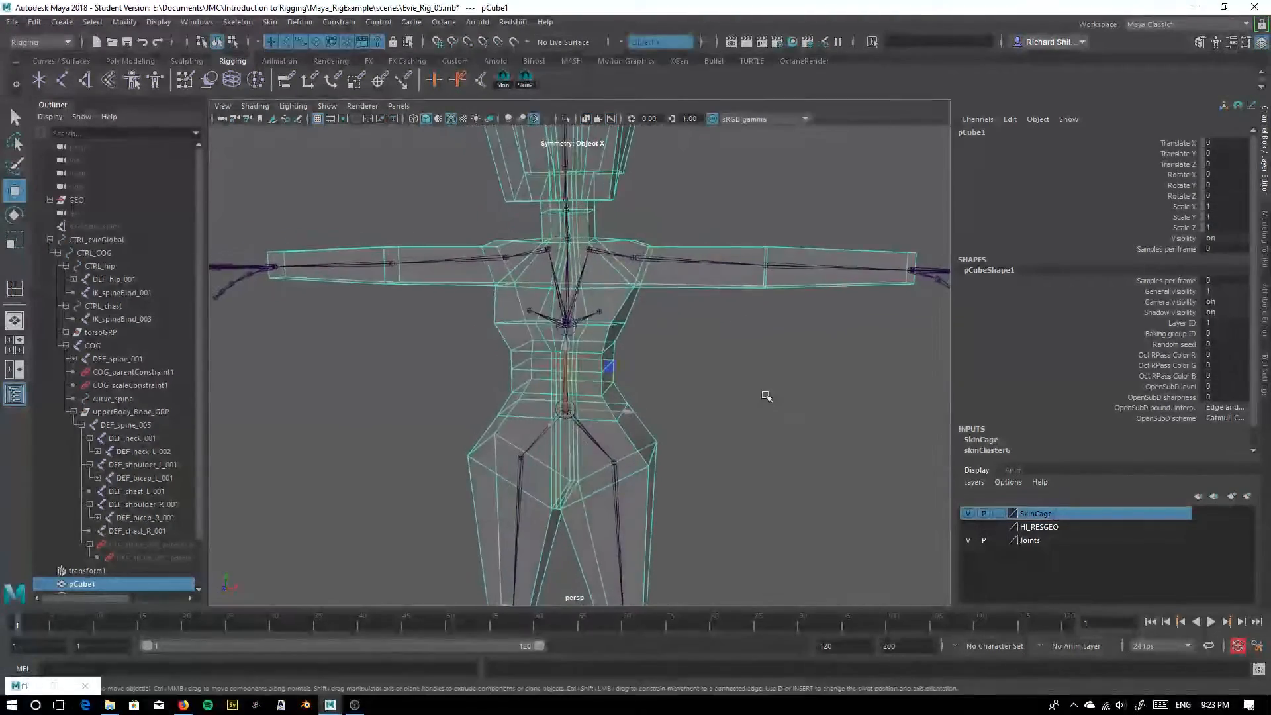
{"action": "middle_click_drag", "start_coordinate": [727, 364], "coordinate": [756, 466], "text": "alt"}
{"action": "left_click_drag", "start_coordinate": [756, 465], "coordinate": [368, 356], "text": "alt"}
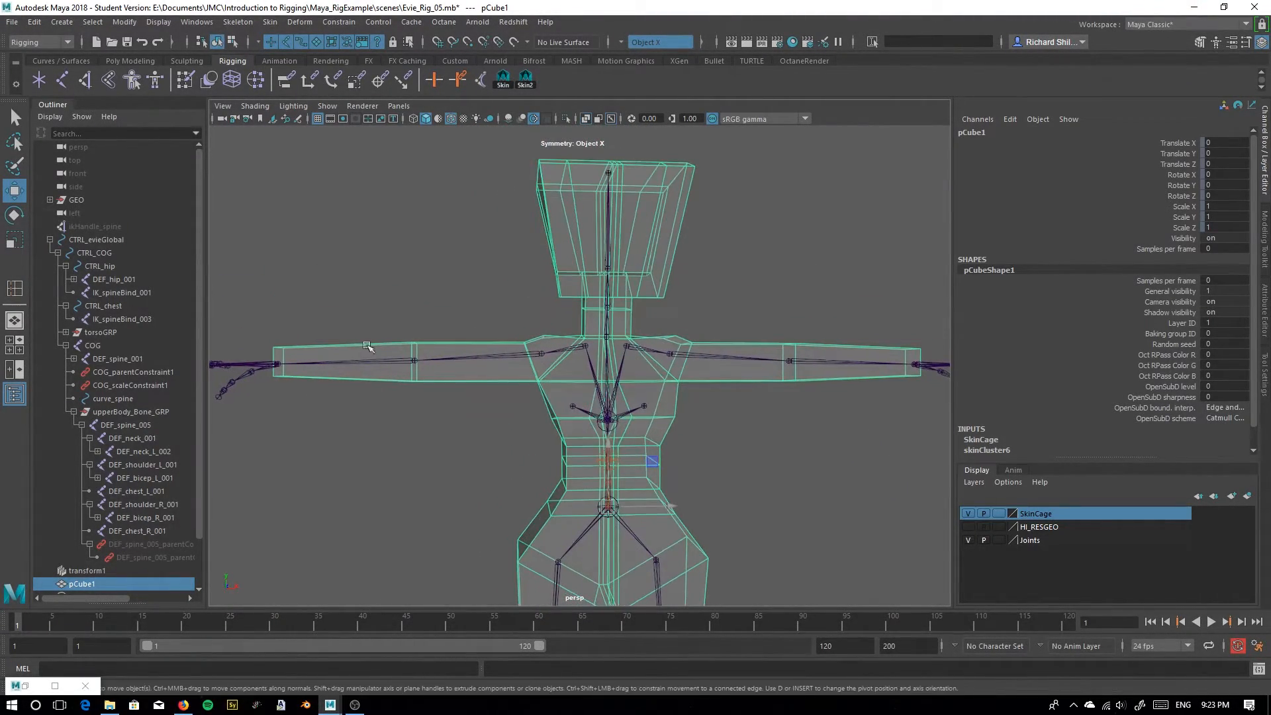
Open the Paint Skin Weights tool on the pCube1 cage and review its brush and gradient settings
{"action": "left_click_drag", "start_coordinate": [443, 419], "coordinate": [431, 369], "text": "alt"}
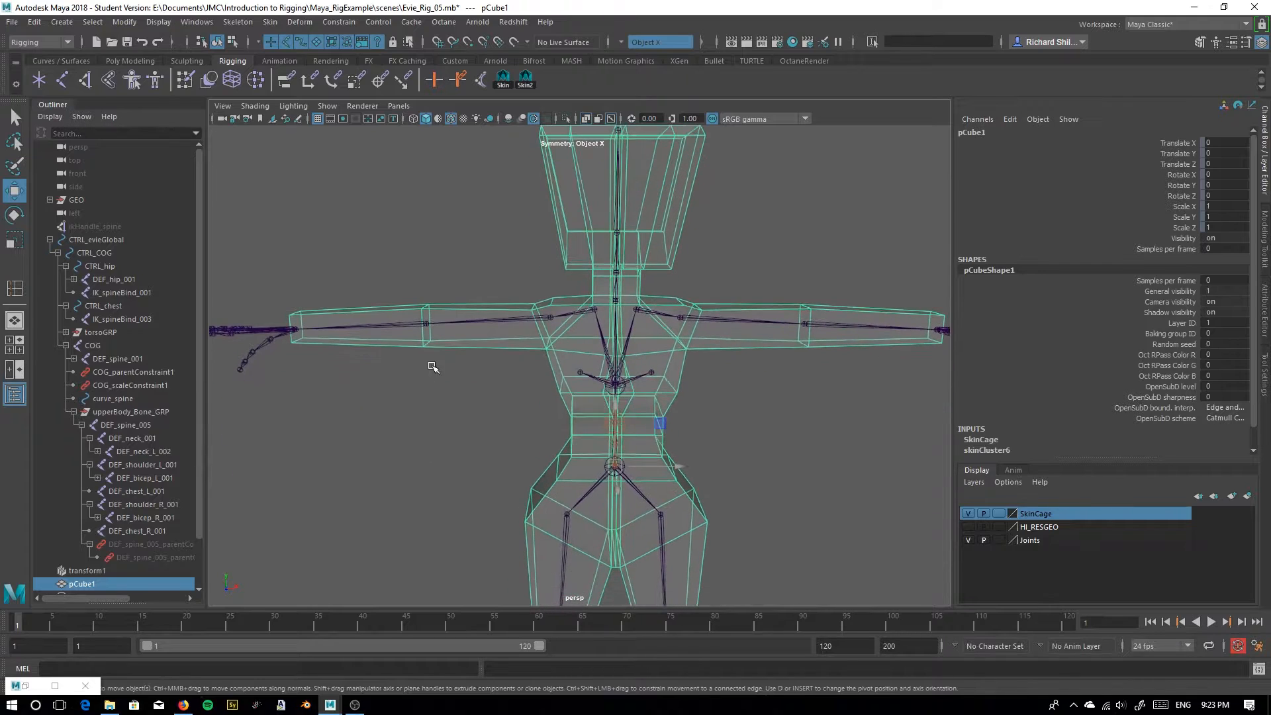
{"action": "left_click", "coordinate": [208, 80]}
{"action": "scroll", "coordinate": [796, 411], "scroll_direction": "down", "scroll_amount": 2}
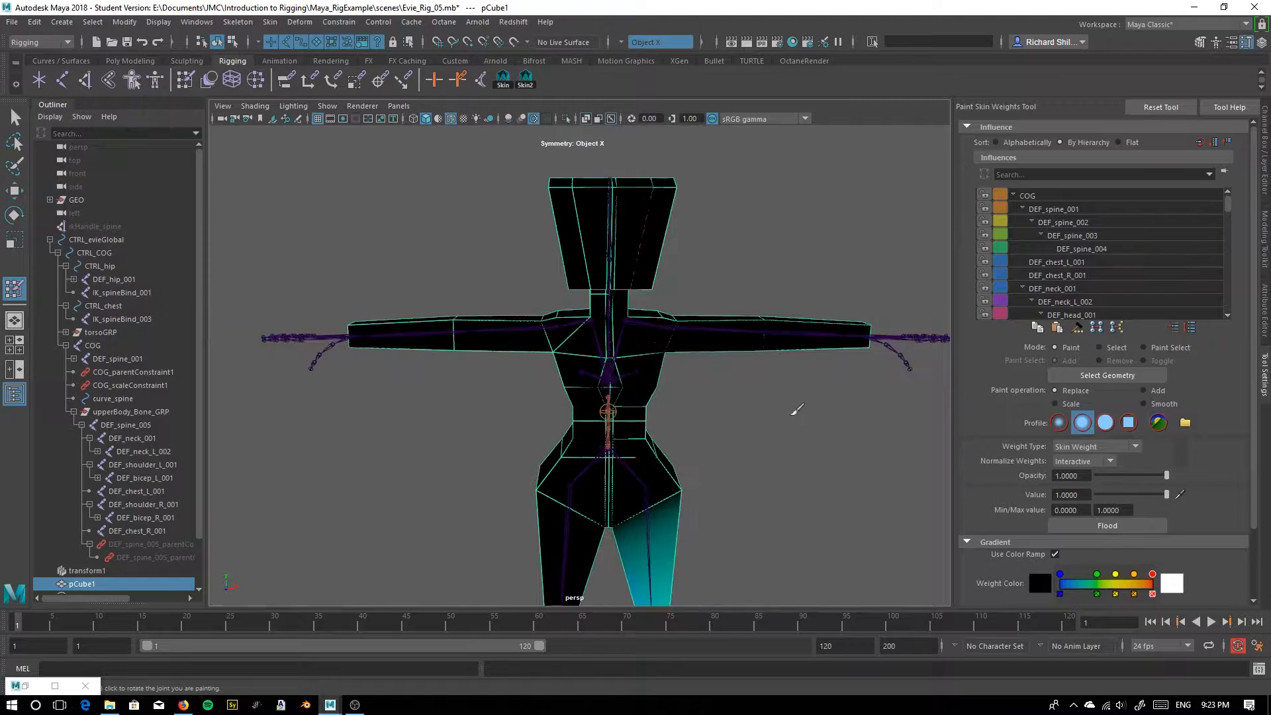
{"action": "scroll", "coordinate": [1095, 504], "scroll_direction": "down", "scroll_amount": 3}
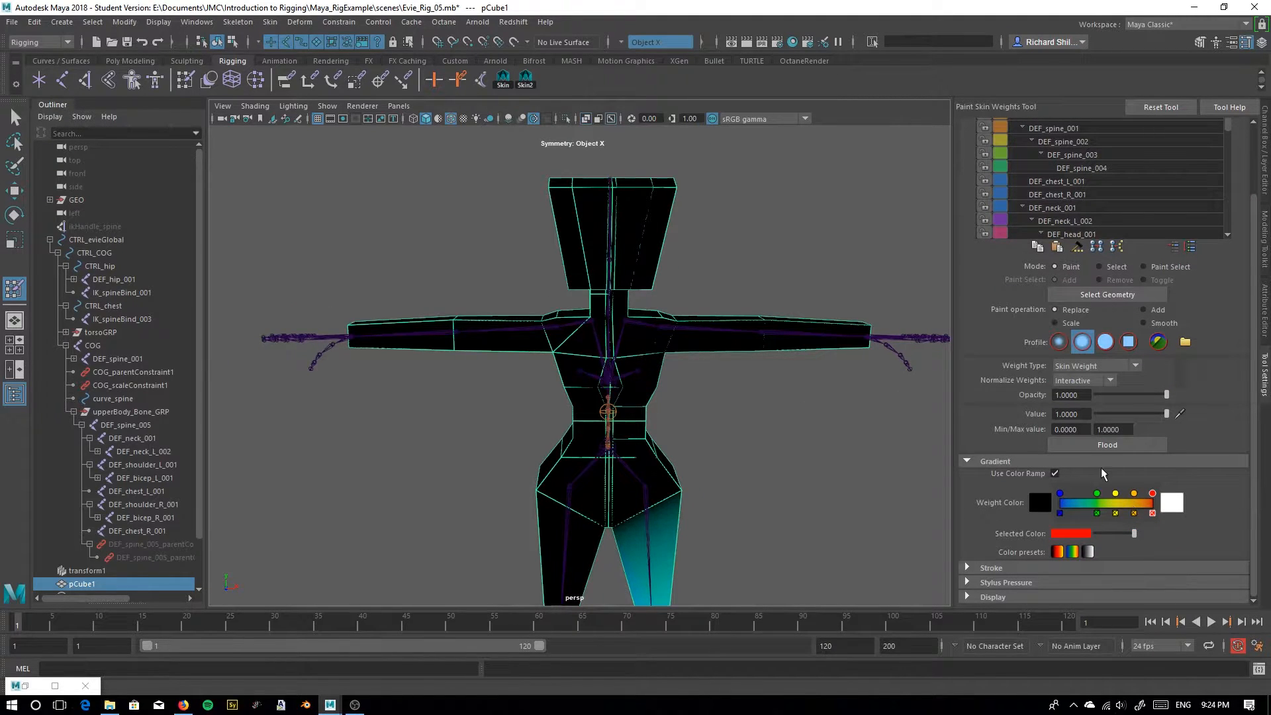
Examine the skin weights of DEF_spine_001 and COG around the cage's waist, pelvis and upper legs
{"action": "middle_click_drag", "start_coordinate": [620, 450], "coordinate": [613, 321], "text": "alt"}
{"action": "left_click_drag", "start_coordinate": [685, 374], "coordinate": [609, 466], "text": "alt"}
{"action": "middle_click_drag", "start_coordinate": [622, 467], "coordinate": [619, 250], "text": "alt"}
{"action": "left_click_drag", "start_coordinate": [619, 250], "coordinate": [695, 304], "text": "alt"}
{"action": "middle_click_drag", "start_coordinate": [695, 304], "coordinate": [689, 505], "text": "alt"}
{"action": "left_click_drag", "start_coordinate": [508, 440], "coordinate": [545, 423], "text": "alt"}
{"action": "right_click_drag", "start_coordinate": [566, 288], "coordinate": [741, 540], "text": "alt"}
{"action": "mouse_move", "coordinate": [539, 416]}
{"action": "left_mouse_down", "text": "alt"}
{"action": "mouse_move", "coordinate": [522, 415]}
{"action": "mouse_move", "coordinate": [533, 393]}
{"action": "left_mouse_up", "text": "alt"}
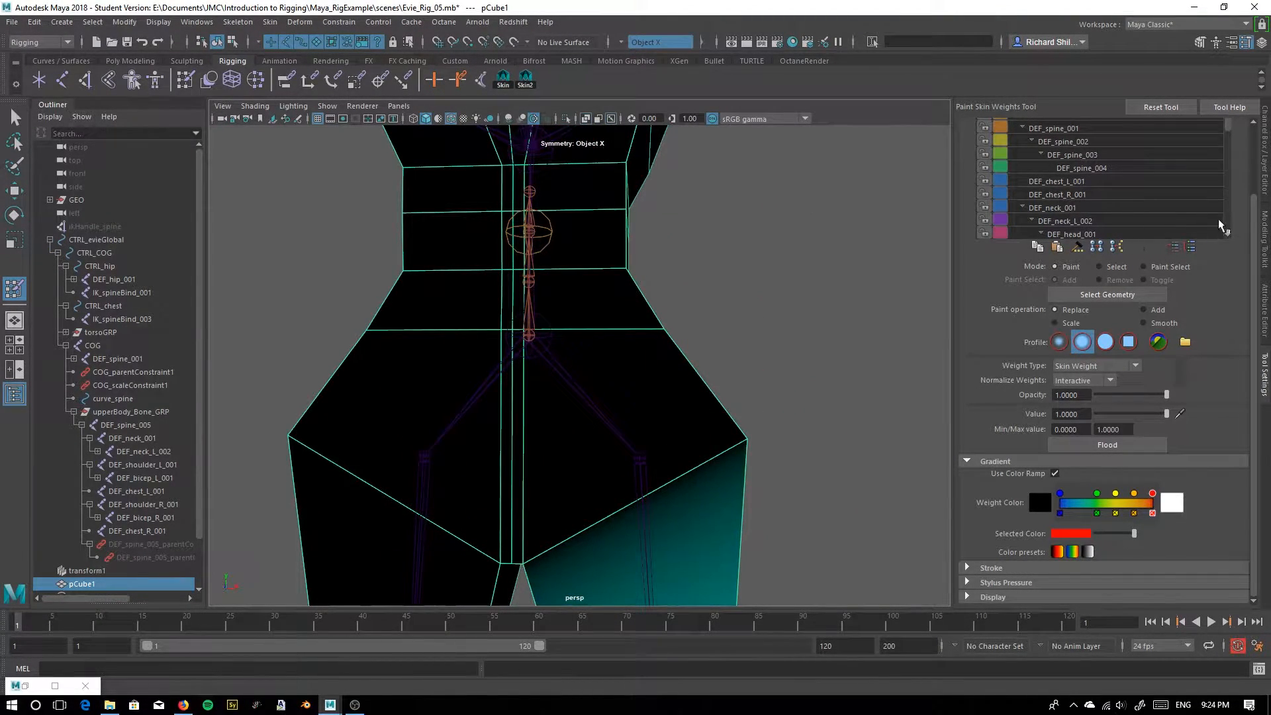
{"action": "scroll", "coordinate": [1258, 246], "scroll_direction": "up", "scroll_amount": 2}
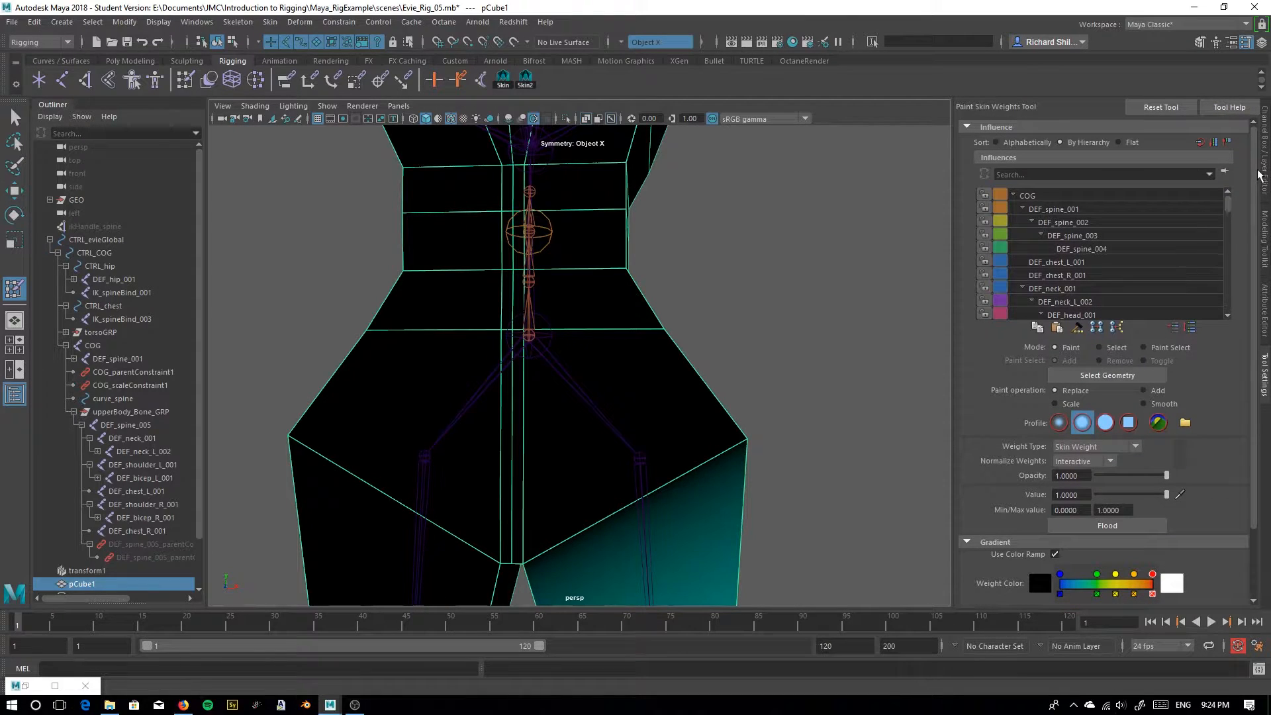
{"action": "left_click", "coordinate": [1053, 209]}
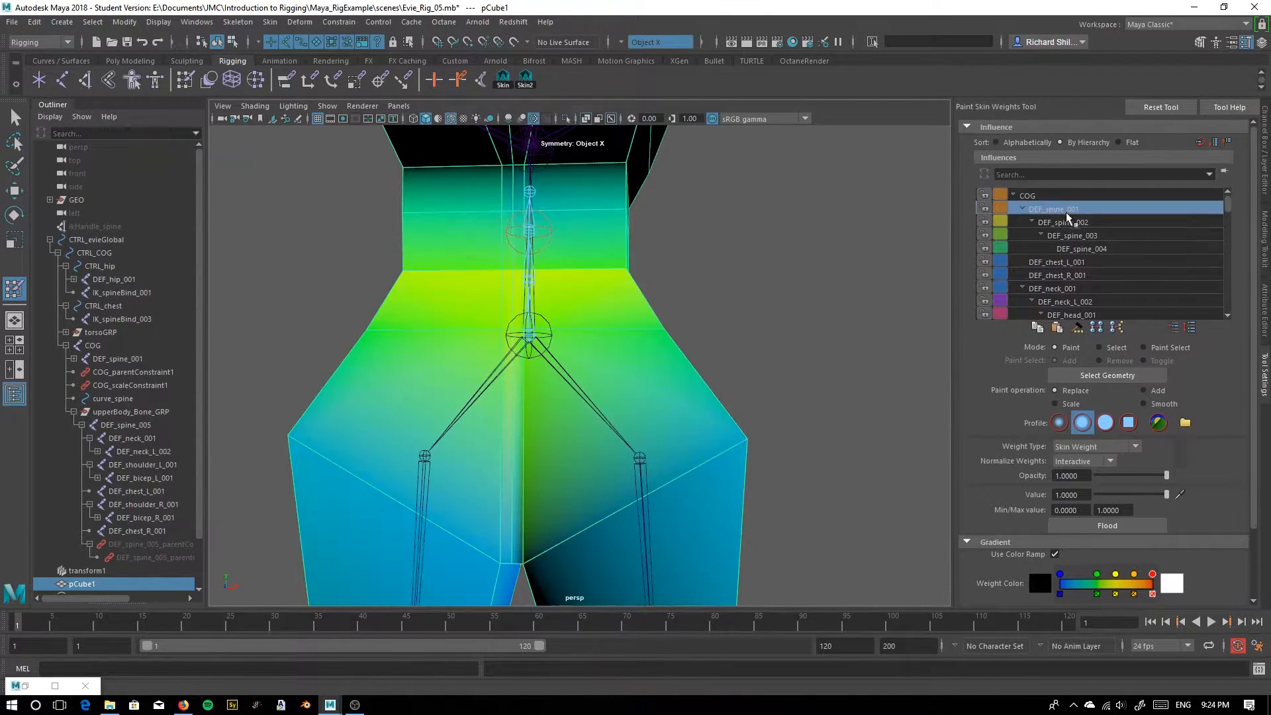
{"action": "left_click_drag", "start_coordinate": [540, 316], "coordinate": [564, 328], "text": "alt"}
{"action": "left_click", "coordinate": [1041, 198]}
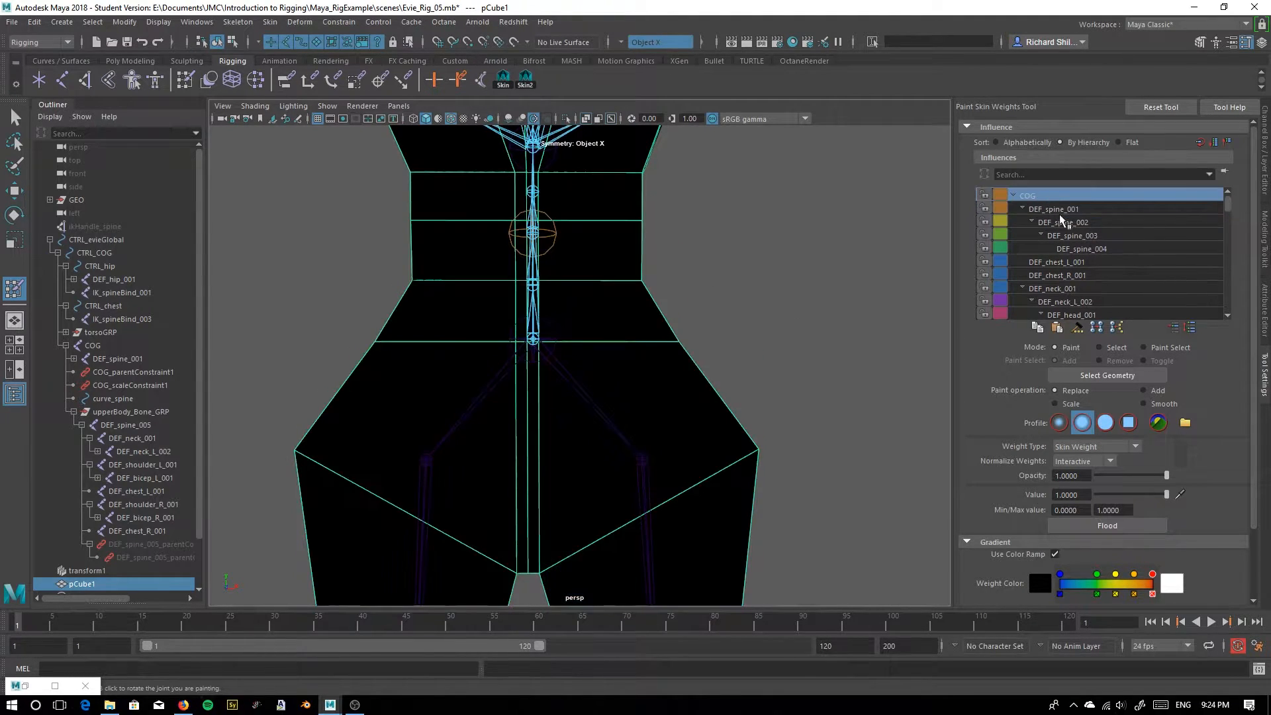
{"action": "left_click", "coordinate": [1060, 211]}
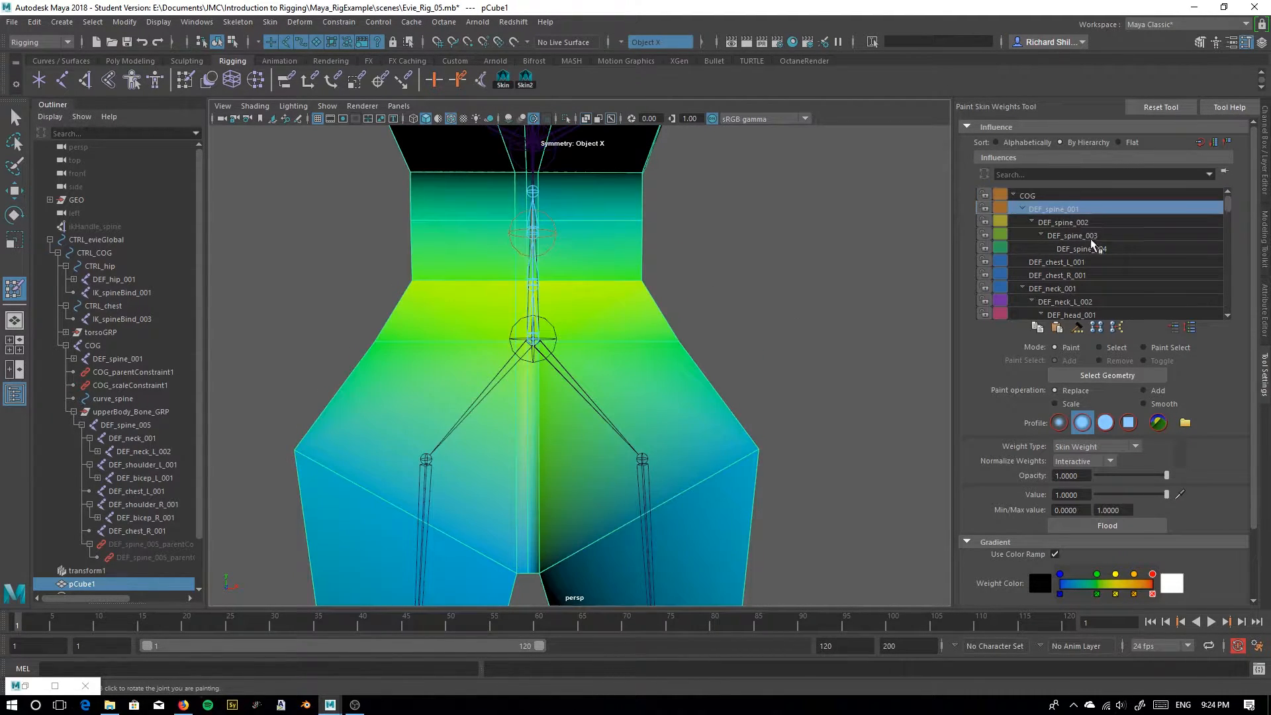
Leave weight painting and show the NURBS control curves in the viewport
{"action": "left_click", "coordinate": [14, 117]}
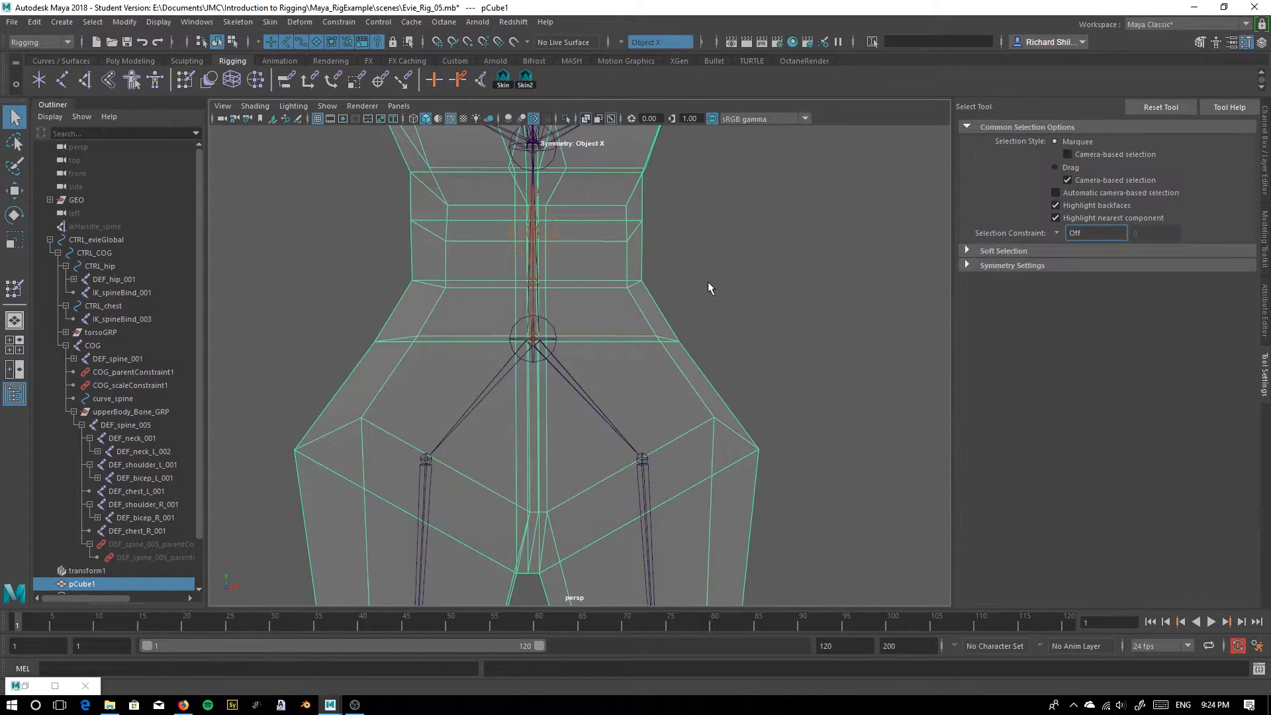
{"action": "scroll", "coordinate": [709, 286], "scroll_direction": "down", "scroll_amount": 4}
{"action": "left_click", "coordinate": [325, 106]}
{"action": "left_click", "coordinate": [327, 106]}
{"action": "left_click", "coordinate": [327, 106]}
{"action": "left_click", "coordinate": [339, 189]}
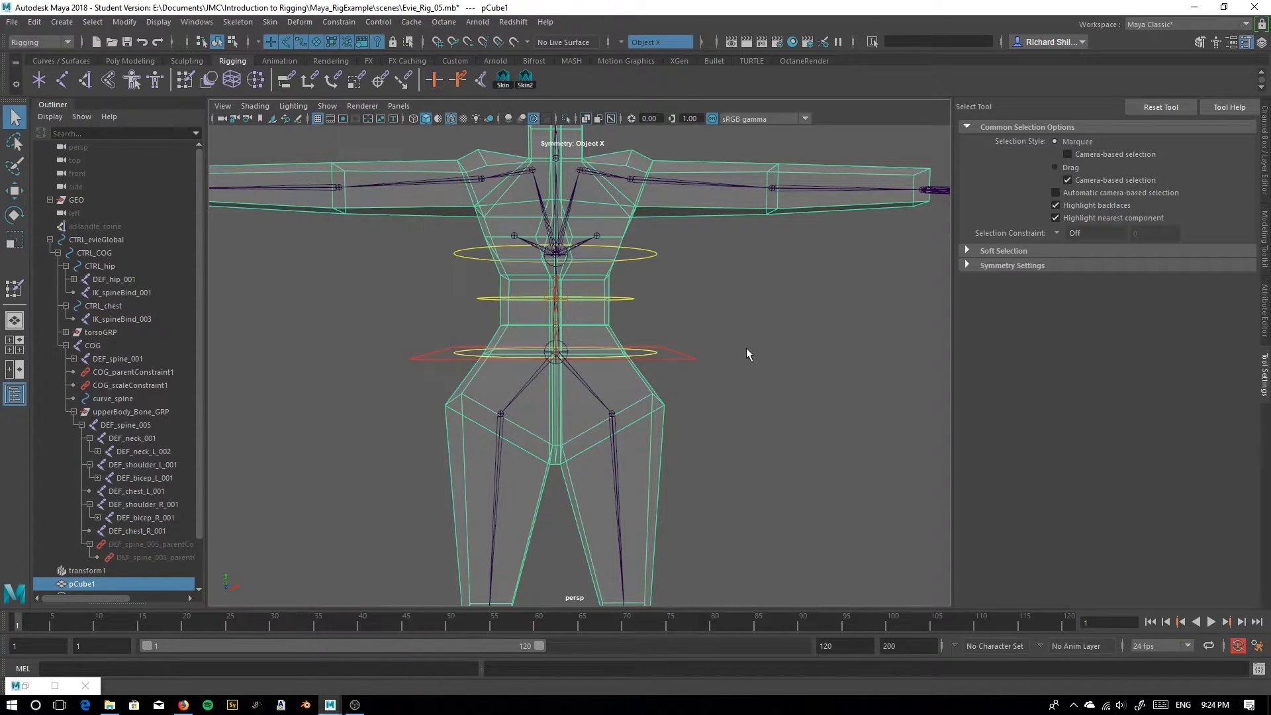
Try rotating the hip control to test the pelvis deformation, undo the rotation and reselect the pCube1 cage
{"action": "left_click", "coordinate": [660, 351]}
{"action": "left_click_drag", "start_coordinate": [650, 355], "coordinate": [656, 386], "text": "alt"}
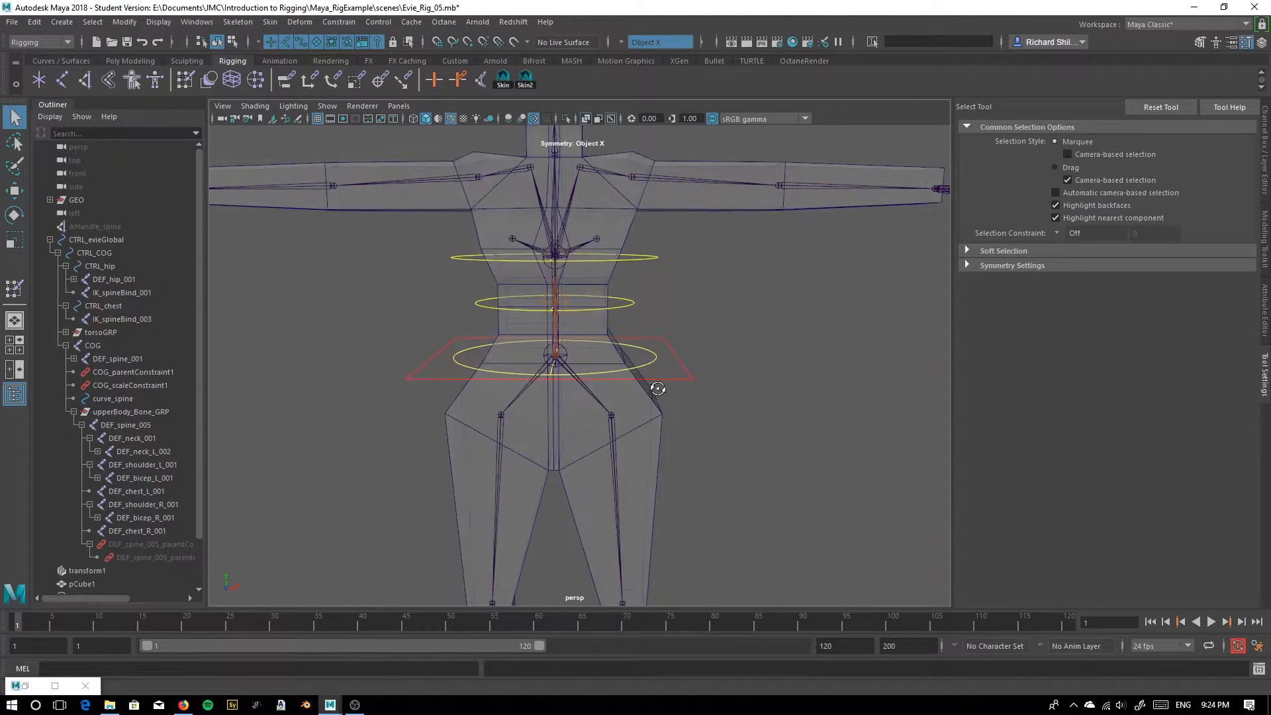
{"action": "left_click", "coordinate": [650, 360]}
{"action": "left_click", "coordinate": [14, 214]}
{"action": "left_click_drag", "start_coordinate": [618, 332], "coordinate": [708, 371]}
{"action": "key", "text": "ctrl+z"}
{"action": "left_click", "coordinate": [746, 462]}
{"action": "left_click", "coordinate": [648, 414]}
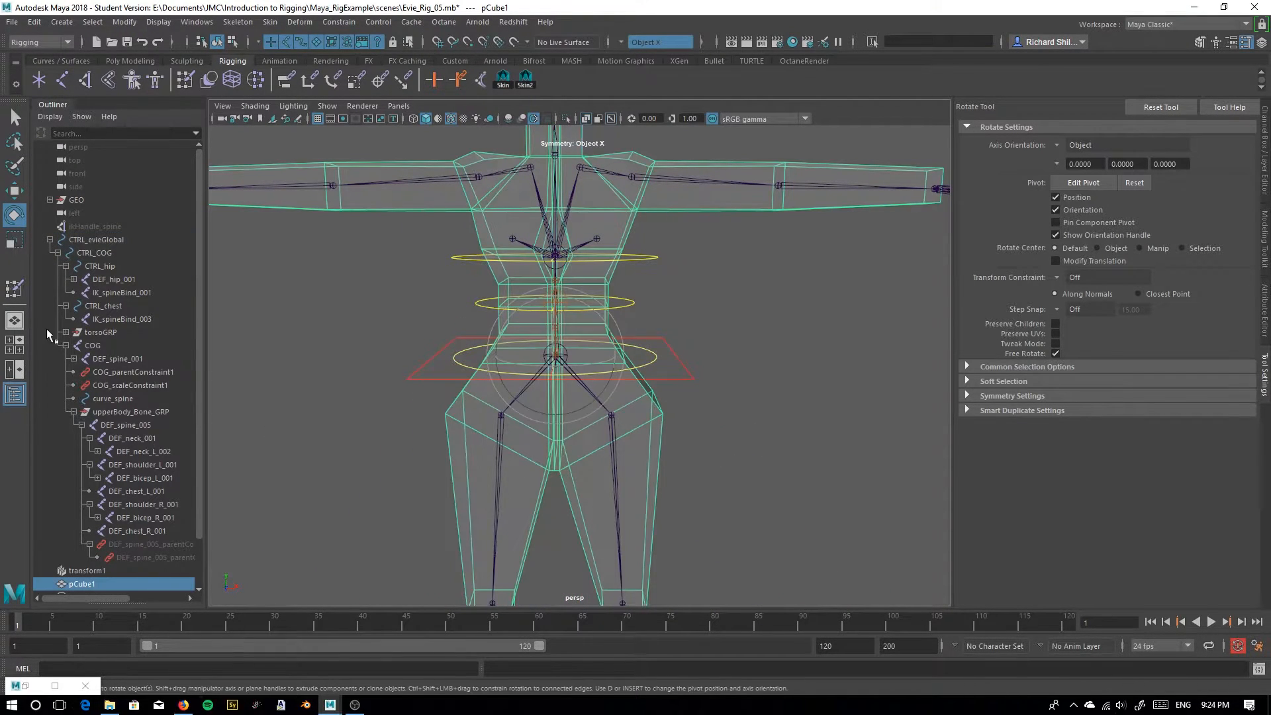
Return to painting skin weights on pCube1 and expand the brush's stroke settings
{"action": "left_click", "coordinate": [14, 289]}
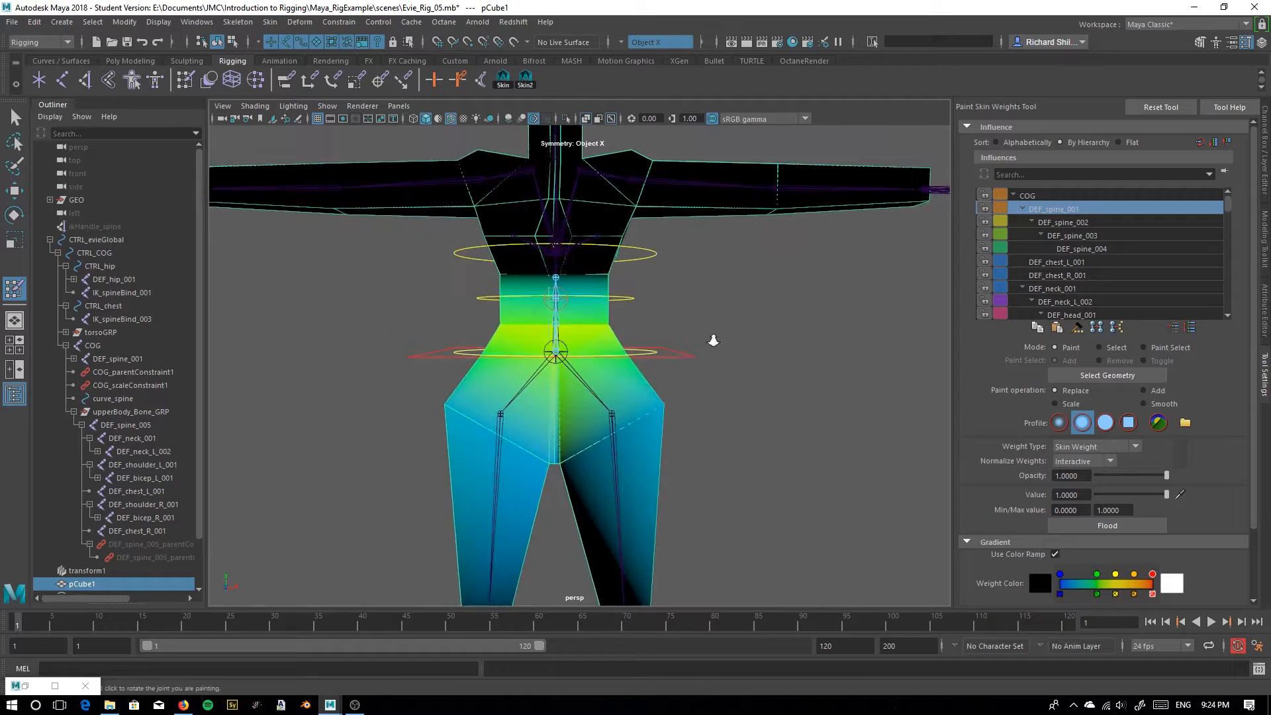
{"action": "scroll", "coordinate": [529, 358], "scroll_direction": "up", "scroll_amount": 8}
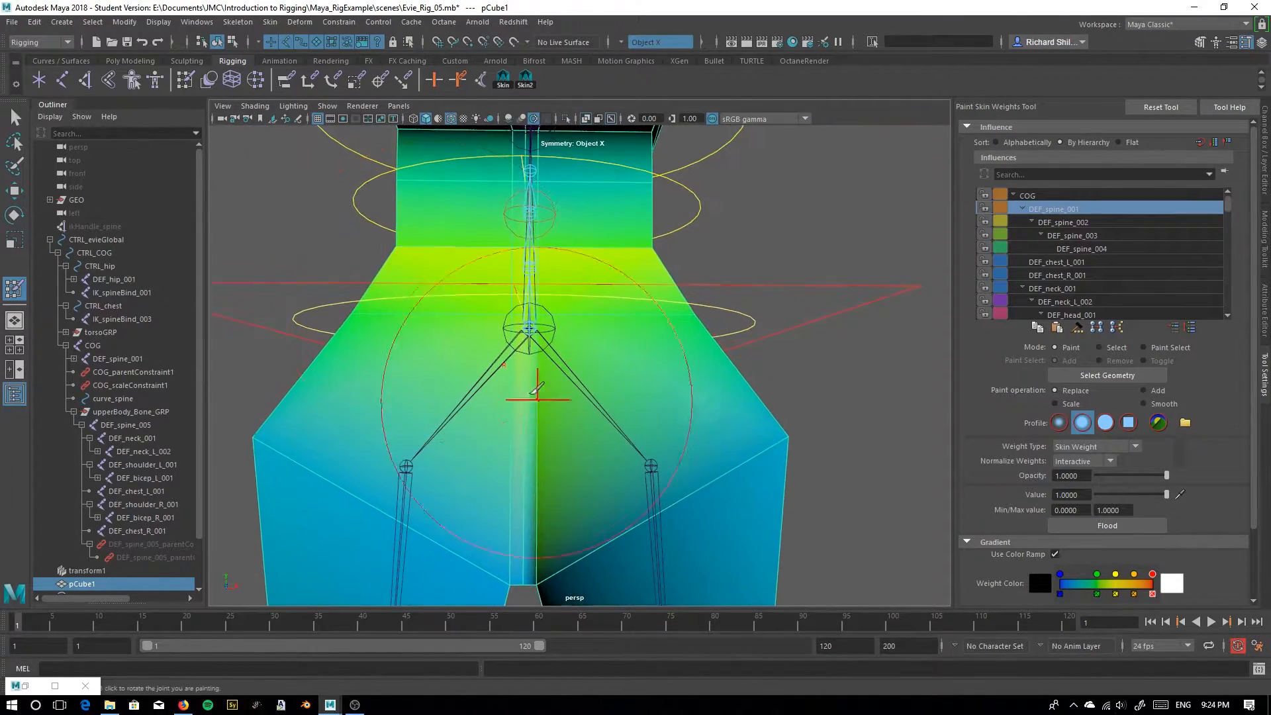
{"action": "left_click_drag", "start_coordinate": [543, 397], "coordinate": [554, 429], "text": "alt"}
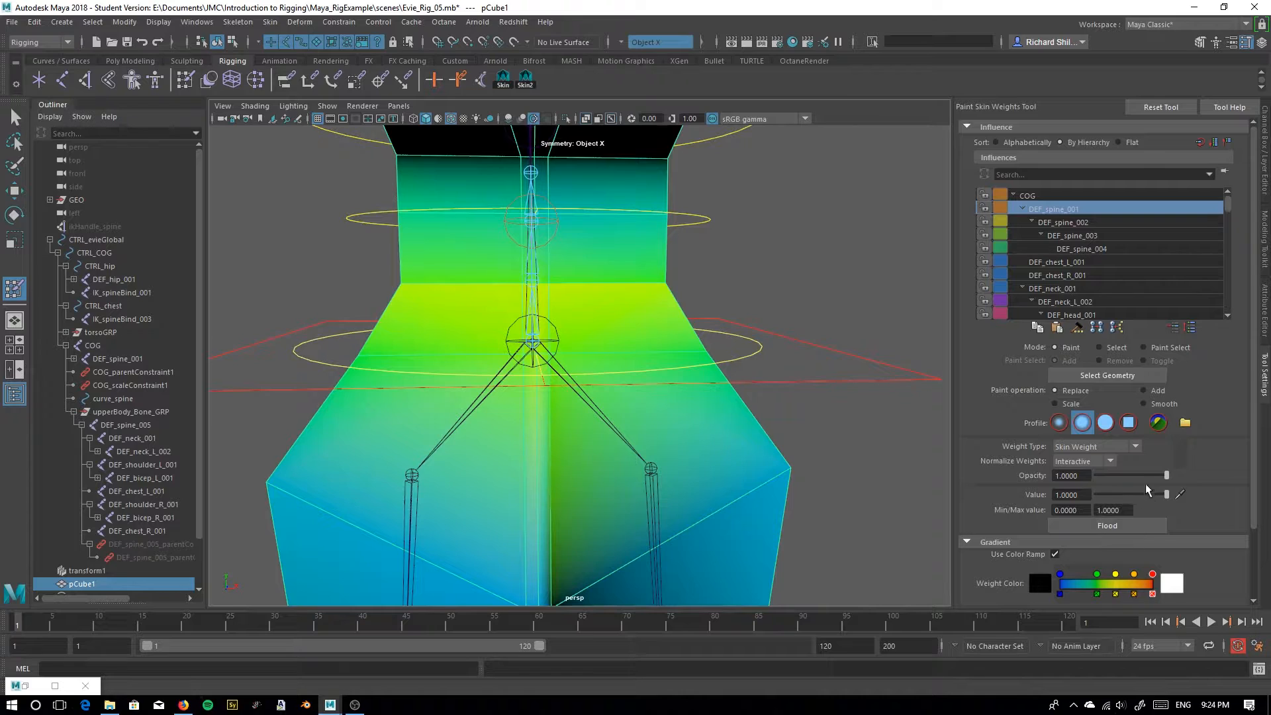
{"action": "left_click", "coordinate": [1074, 525]}
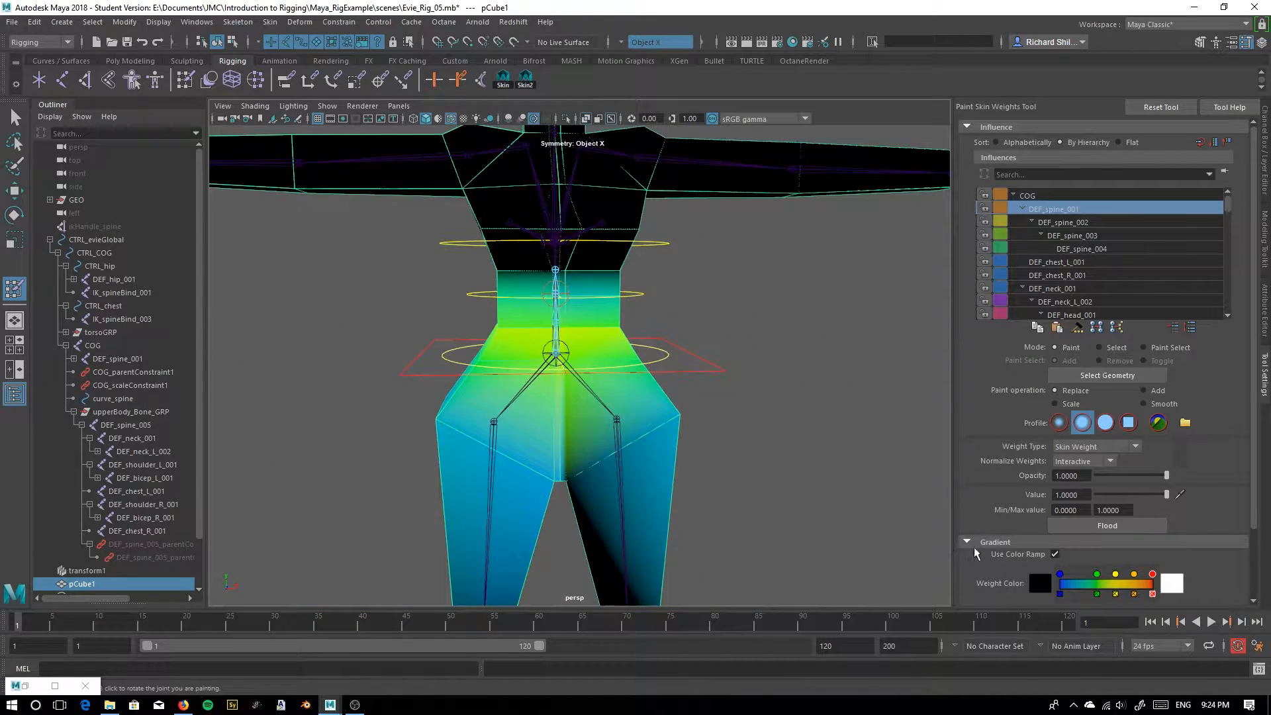
{"action": "scroll", "coordinate": [1035, 554], "scroll_direction": "down", "scroll_amount": 2}
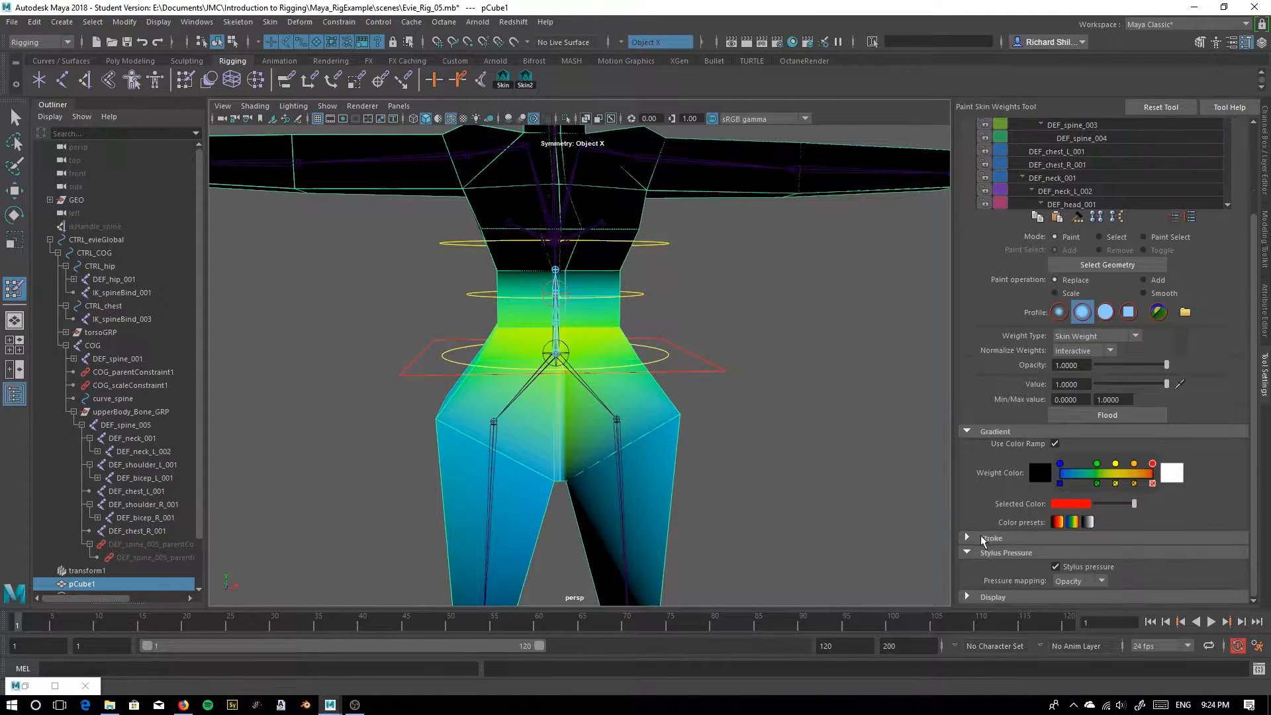
{"action": "left_click", "coordinate": [967, 538]}
{"action": "scroll", "coordinate": [985, 530], "scroll_direction": "down", "scroll_amount": 2}
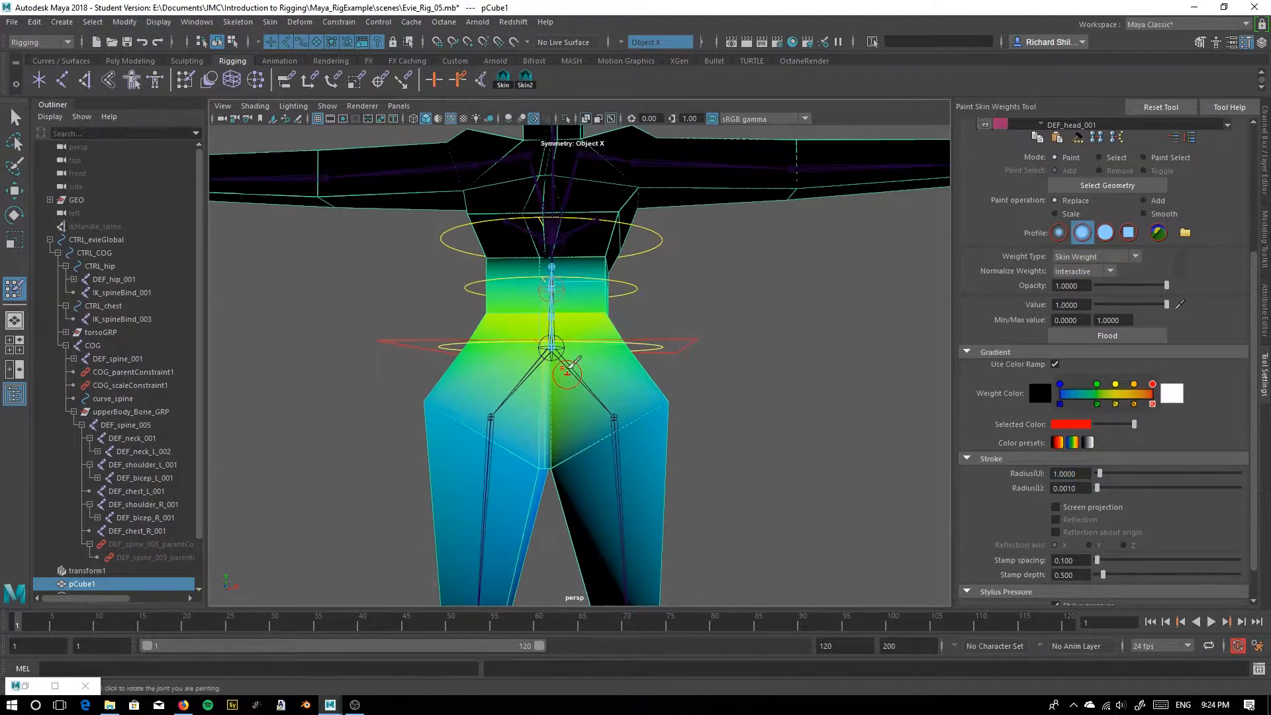
Paint DEF_spine_001 weights at value 1 with Replace across the pelvis loop around the base of the spine
{"action": "scroll", "coordinate": [520, 355], "scroll_direction": "up", "scroll_amount": 5}
{"action": "scroll", "coordinate": [1000, 345], "scroll_direction": "up", "scroll_amount": 2}
{"action": "scroll", "coordinate": [987, 351], "scroll_direction": "up", "scroll_amount": 1}
{"action": "mouse_move", "coordinate": [543, 371]}
{"action": "left_mouse_down", "text": "alt"}
{"action": "mouse_move", "coordinate": [397, 411]}
{"action": "mouse_move", "coordinate": [390, 437]}
{"action": "mouse_move", "coordinate": [712, 421]}
{"action": "mouse_move", "coordinate": [602, 397]}
{"action": "mouse_move", "coordinate": [639, 424]}
{"action": "left_mouse_up", "text": "alt"}
{"action": "mouse_move", "coordinate": [682, 328]}
{"action": "left_mouse_down", "text": "alt"}
{"action": "mouse_move", "coordinate": [475, 339]}
{"action": "mouse_move", "coordinate": [467, 362]}
{"action": "left_mouse_up", "text": "alt"}
{"action": "mouse_move", "coordinate": [479, 338]}
{"action": "left_mouse_down"}
{"action": "mouse_move", "coordinate": [667, 334]}
{"action": "mouse_move", "coordinate": [740, 345]}
{"action": "mouse_move", "coordinate": [650, 335]}
{"action": "mouse_move", "coordinate": [792, 361]}
{"action": "mouse_move", "coordinate": [477, 326]}
{"action": "mouse_move", "coordinate": [562, 323]}
{"action": "mouse_move", "coordinate": [527, 338]}
{"action": "mouse_move", "coordinate": [558, 348]}
{"action": "mouse_move", "coordinate": [583, 324]}
{"action": "left_mouse_up"}
{"action": "mouse_move", "coordinate": [809, 322]}
{"action": "left_mouse_down", "text": "alt"}
{"action": "mouse_move", "coordinate": [624, 369]}
{"action": "mouse_move", "coordinate": [720, 344]}
{"action": "mouse_move", "coordinate": [528, 337]}
{"action": "mouse_move", "coordinate": [665, 325]}
{"action": "mouse_move", "coordinate": [666, 349]}
{"action": "mouse_move", "coordinate": [584, 355]}
{"action": "mouse_move", "coordinate": [734, 360]}
{"action": "left_mouse_up", "text": "alt"}
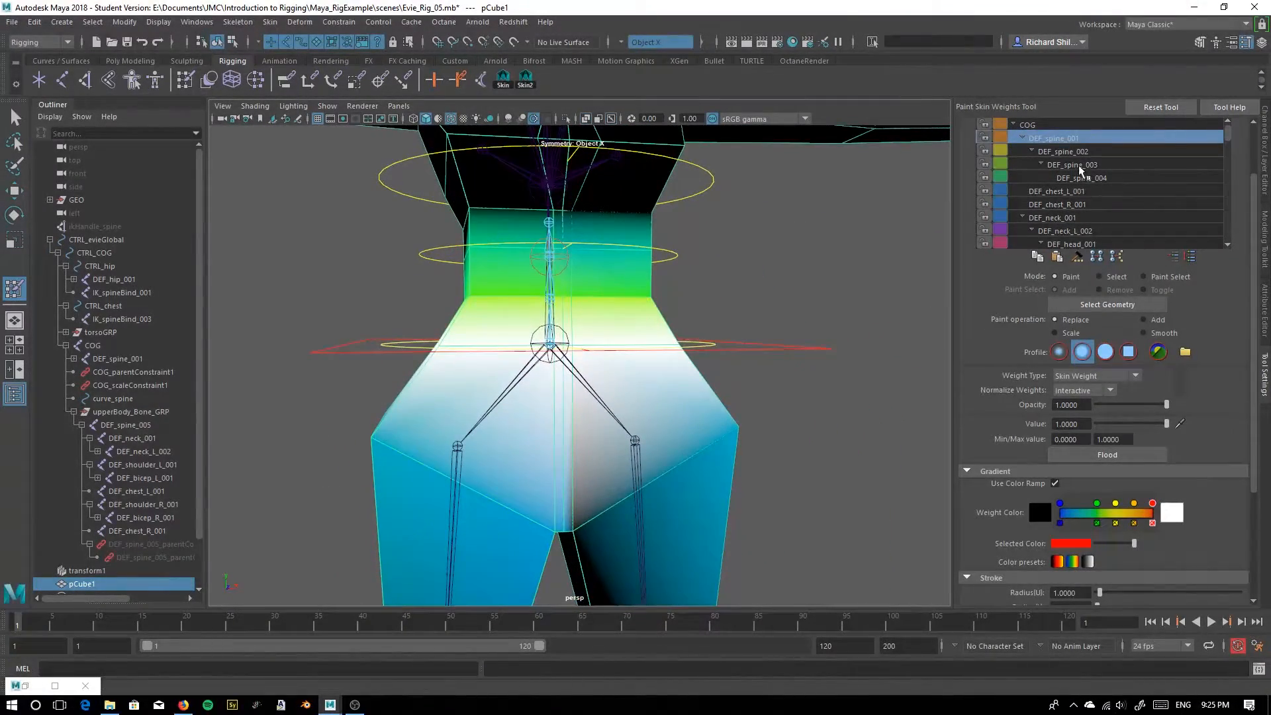
Paint DEF_spine_002 weights at value 1 all the way around the lower waist edge loop
{"action": "left_click", "coordinate": [1063, 152]}
{"action": "mouse_move", "coordinate": [467, 328]}
{"action": "left_mouse_down"}
{"action": "mouse_move", "coordinate": [478, 291]}
{"action": "mouse_move", "coordinate": [556, 311]}
{"action": "left_mouse_up"}
{"action": "right_click_drag", "start_coordinate": [514, 282], "coordinate": [555, 313], "text": "alt"}
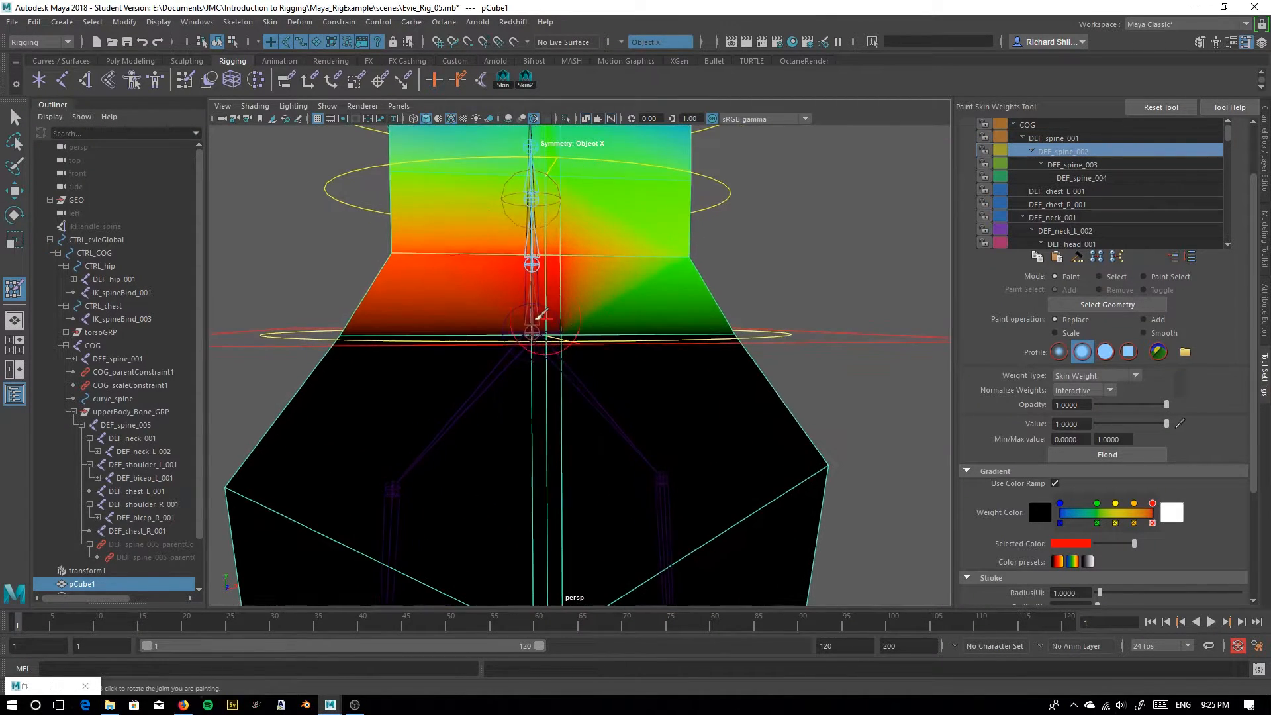
{"action": "left_click_drag", "start_coordinate": [555, 314], "coordinate": [530, 327], "text": "alt"}
{"action": "mouse_move", "coordinate": [625, 271]}
{"action": "left_mouse_down"}
{"action": "mouse_move", "coordinate": [668, 272]}
{"action": "mouse_move", "coordinate": [522, 268]}
{"action": "left_mouse_up"}
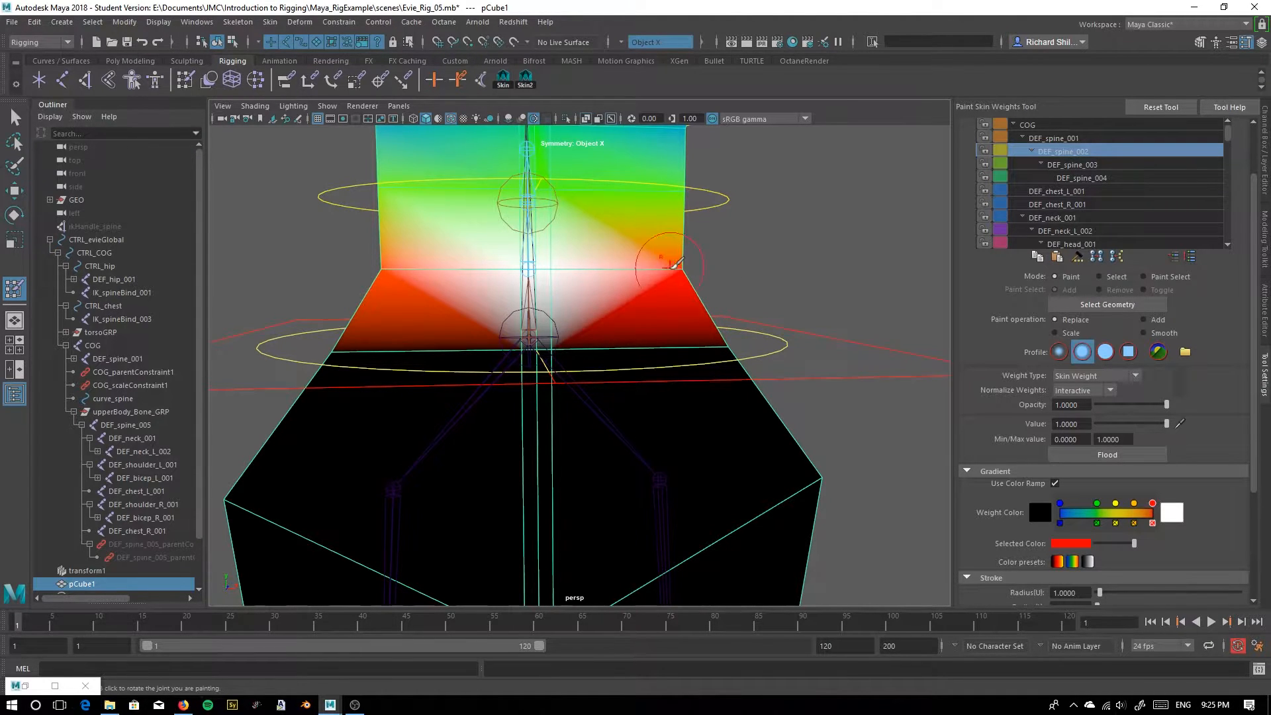
{"action": "left_click_drag", "start_coordinate": [673, 264], "coordinate": [678, 268]}
{"action": "mouse_move", "coordinate": [422, 269]}
{"action": "left_mouse_down"}
{"action": "mouse_move", "coordinate": [376, 271]}
{"action": "mouse_move", "coordinate": [567, 270]}
{"action": "mouse_move", "coordinate": [494, 276]}
{"action": "mouse_move", "coordinate": [567, 286]}
{"action": "mouse_move", "coordinate": [661, 270]}
{"action": "left_mouse_up"}
{"action": "mouse_move", "coordinate": [450, 275]}
{"action": "left_mouse_down", "text": "alt"}
{"action": "mouse_move", "coordinate": [566, 277]}
{"action": "mouse_move", "coordinate": [533, 284]}
{"action": "mouse_move", "coordinate": [570, 278]}
{"action": "mouse_move", "coordinate": [519, 279]}
{"action": "mouse_move", "coordinate": [755, 264]}
{"action": "left_mouse_up", "text": "alt"}
Paint weights for DEF_spine_003 and DEF_spine_004 at value 1 around the waist loops above
{"action": "left_click", "coordinate": [1074, 166]}
{"action": "mouse_move", "coordinate": [503, 278]}
{"action": "left_mouse_down", "text": "alt"}
{"action": "mouse_move", "coordinate": [539, 233]}
{"action": "mouse_move", "coordinate": [465, 262]}
{"action": "mouse_move", "coordinate": [837, 253]}
{"action": "mouse_move", "coordinate": [476, 258]}
{"action": "left_mouse_up", "text": "alt"}
{"action": "left_click", "coordinate": [1081, 178]}
{"action": "mouse_move", "coordinate": [477, 258]}
{"action": "left_mouse_down"}
{"action": "mouse_move", "coordinate": [735, 233]}
{"action": "mouse_move", "coordinate": [784, 241]}
{"action": "left_mouse_up"}
{"action": "left_click_drag", "start_coordinate": [785, 242], "coordinate": [424, 259], "text": "alt"}
{"action": "left_click_drag", "start_coordinate": [723, 276], "coordinate": [682, 255], "text": "alt"}
{"action": "mouse_move", "coordinate": [682, 255]}
{"action": "left_mouse_down"}
{"action": "mouse_move", "coordinate": [568, 257]}
{"action": "mouse_move", "coordinate": [577, 265]}
{"action": "left_mouse_up"}
{"action": "left_click_drag", "start_coordinate": [577, 265], "coordinate": [531, 346], "text": "alt"}
{"action": "left_click_drag", "start_coordinate": [437, 255], "coordinate": [662, 258], "text": "alt"}
Check the upper spine influences, and paint full weight for the hip bind joint IK_spineBind_001 around the pelvis loop
{"action": "scroll", "coordinate": [1066, 196], "scroll_direction": "down", "scroll_amount": 1}
{"action": "left_click", "coordinate": [1069, 166]}
{"action": "left_click", "coordinate": [1070, 176]}
{"action": "left_click", "coordinate": [1069, 167]}
{"action": "scroll", "coordinate": [1078, 219], "scroll_direction": "down", "scroll_amount": 20}
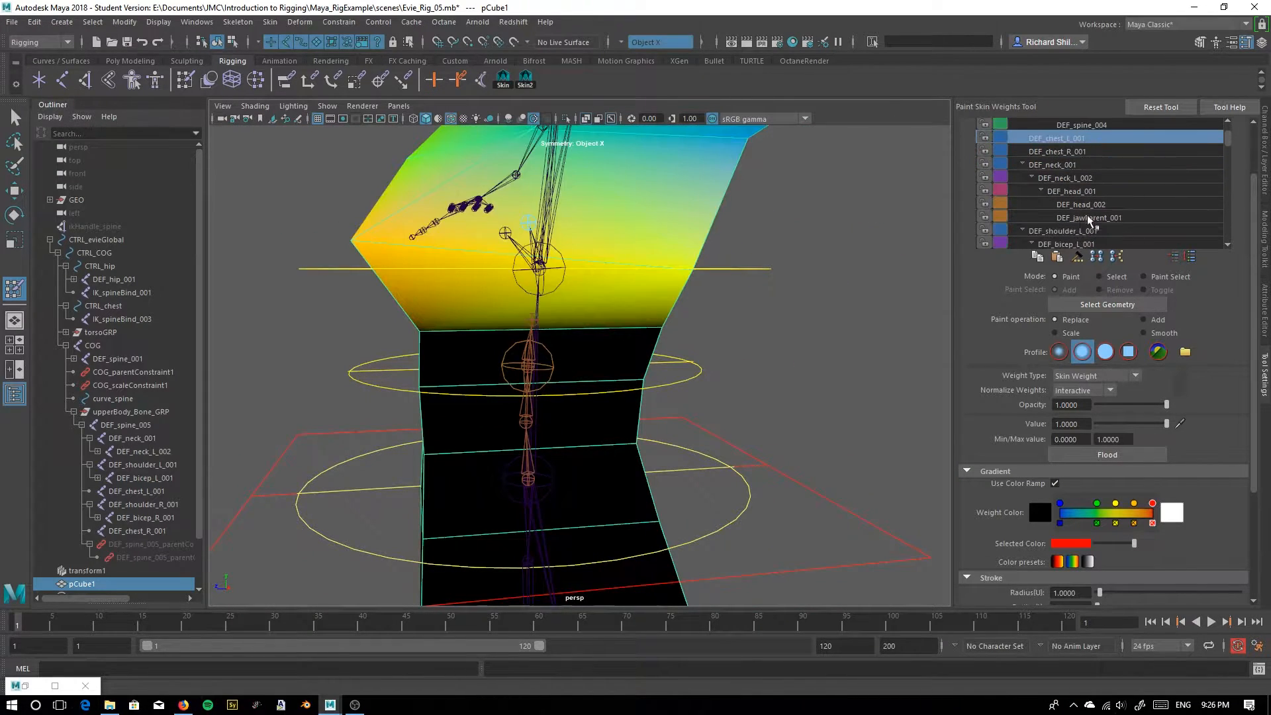
{"action": "left_click", "coordinate": [1074, 205]}
{"action": "left_click_drag", "start_coordinate": [668, 321], "coordinate": [848, 318], "text": "alt"}
{"action": "middle_click_drag", "start_coordinate": [754, 410], "coordinate": [748, 307], "text": "alt"}
{"action": "mouse_move", "coordinate": [562, 421]}
{"action": "left_mouse_down"}
{"action": "mouse_move", "coordinate": [704, 375]}
{"action": "mouse_move", "coordinate": [805, 380]}
{"action": "left_mouse_up"}
{"action": "mouse_move", "coordinate": [805, 379]}
{"action": "left_mouse_down", "text": "alt"}
{"action": "mouse_move", "coordinate": [729, 410]}
{"action": "mouse_move", "coordinate": [775, 390]}
{"action": "left_mouse_up", "text": "alt"}
{"action": "mouse_move", "coordinate": [775, 390]}
{"action": "left_mouse_down", "text": "alt"}
{"action": "mouse_move", "coordinate": [577, 422]}
{"action": "mouse_move", "coordinate": [681, 397]}
{"action": "left_mouse_up", "text": "alt"}
{"action": "mouse_move", "coordinate": [636, 371]}
{"action": "left_mouse_down"}
{"action": "mouse_move", "coordinate": [662, 331]}
{"action": "mouse_move", "coordinate": [622, 410]}
{"action": "left_mouse_up"}
{"action": "mouse_move", "coordinate": [722, 371]}
{"action": "left_mouse_down"}
{"action": "mouse_move", "coordinate": [629, 413]}
{"action": "mouse_move", "coordinate": [669, 424]}
{"action": "left_mouse_up"}
{"action": "scroll", "coordinate": [630, 471], "scroll_direction": "down", "scroll_amount": 3}
{"action": "scroll", "coordinate": [1062, 177], "scroll_direction": "up", "scroll_amount": 10}
{"action": "scroll", "coordinate": [1063, 177], "scroll_direction": "up", "scroll_amount": 13}
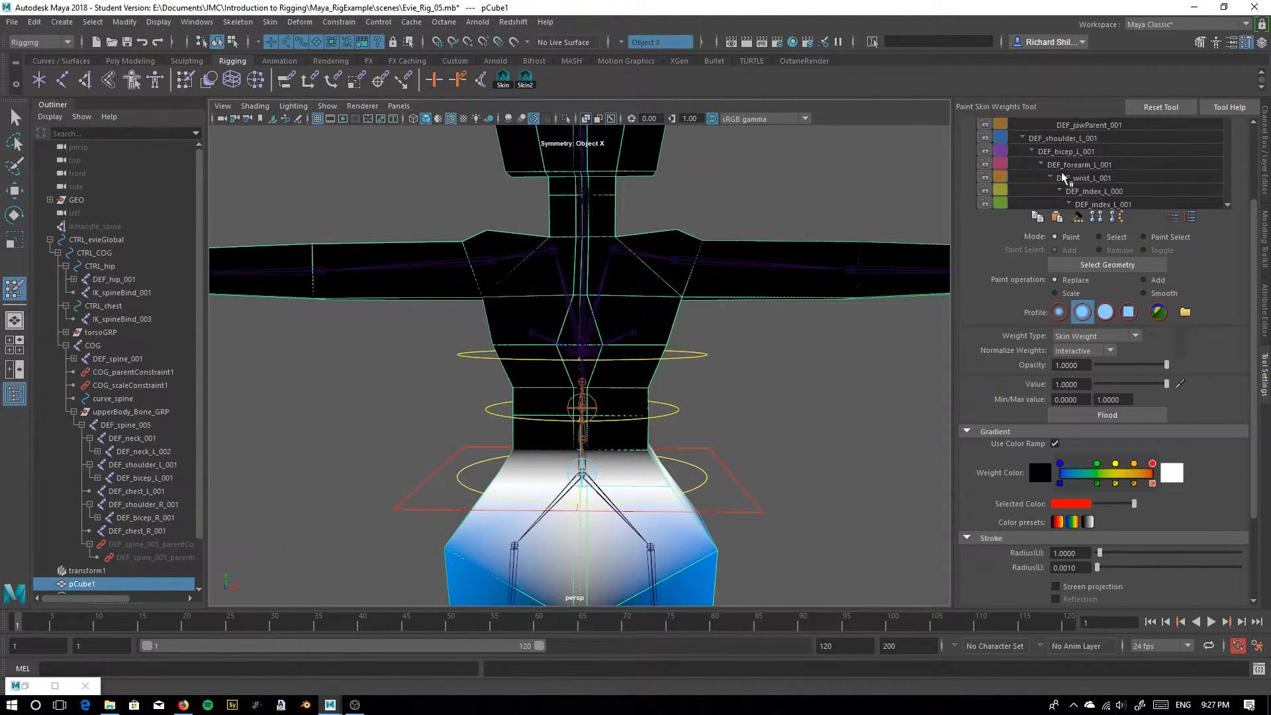
{"action": "left_click", "coordinate": [1073, 152]}
{"action": "left_click", "coordinate": [1085, 139]}
{"action": "scroll", "coordinate": [1093, 157], "scroll_direction": "down", "scroll_amount": 2}
{"action": "left_click_drag", "start_coordinate": [1253, 219], "coordinate": [1263, 144]}
{"action": "left_click", "coordinate": [1097, 173]}
{"action": "type", "text": "spine"}
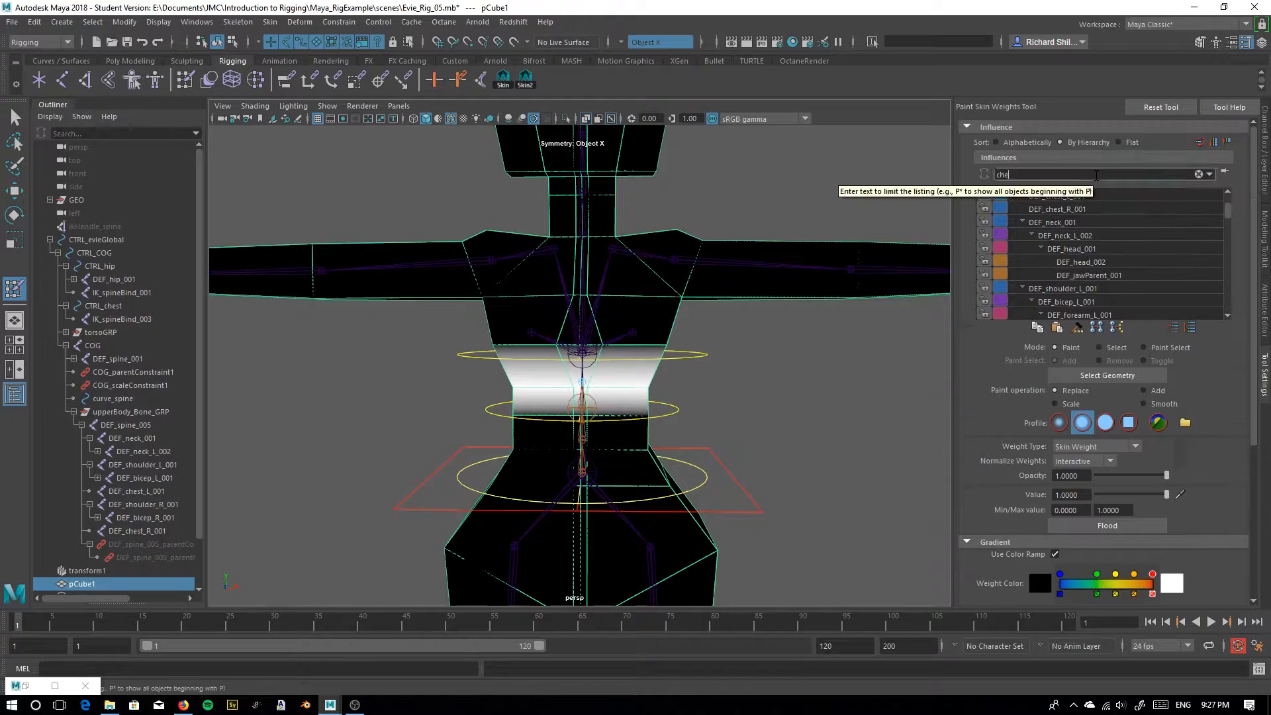
{"action": "key", "text": "Return"}
{"action": "key", "text": "BackSpace"}
{"action": "key", "text": "ctrl+z"}
{"action": "left_click", "coordinate": [1046, 175]}
{"action": "key", "text": "BackSpace"}
{"action": "key", "text": "BackSpace"}
{"action": "key", "text": "BackSpace"}
{"action": "key", "text": "BackSpace"}
{"action": "key", "text": "BackSpace"}
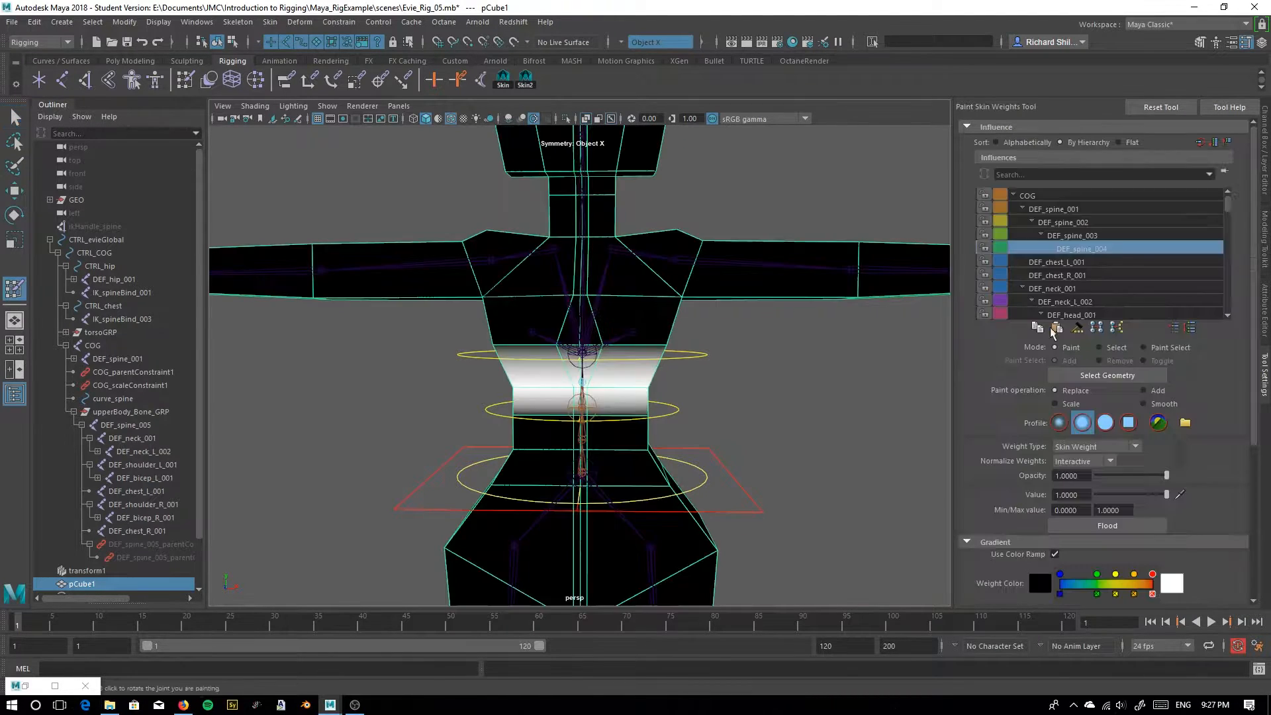
Review the upper spine and chest joint influences, and make the chest bind joint IK_spineBind_003 the influence for painting
{"action": "left_click", "coordinate": [1071, 235]}
{"action": "left_click", "coordinate": [1083, 250]}
{"action": "left_click", "coordinate": [1085, 263]}
{"action": "left_click", "coordinate": [1067, 276]}
{"action": "left_click", "coordinate": [1089, 289]}
{"action": "left_click", "coordinate": [1096, 263]}
{"action": "scroll", "coordinate": [1098, 281], "scroll_direction": "down", "scroll_amount": 12}
{"action": "scroll", "coordinate": [1099, 291], "scroll_direction": "down", "scroll_amount": 9}
{"action": "left_click", "coordinate": [1079, 209]}
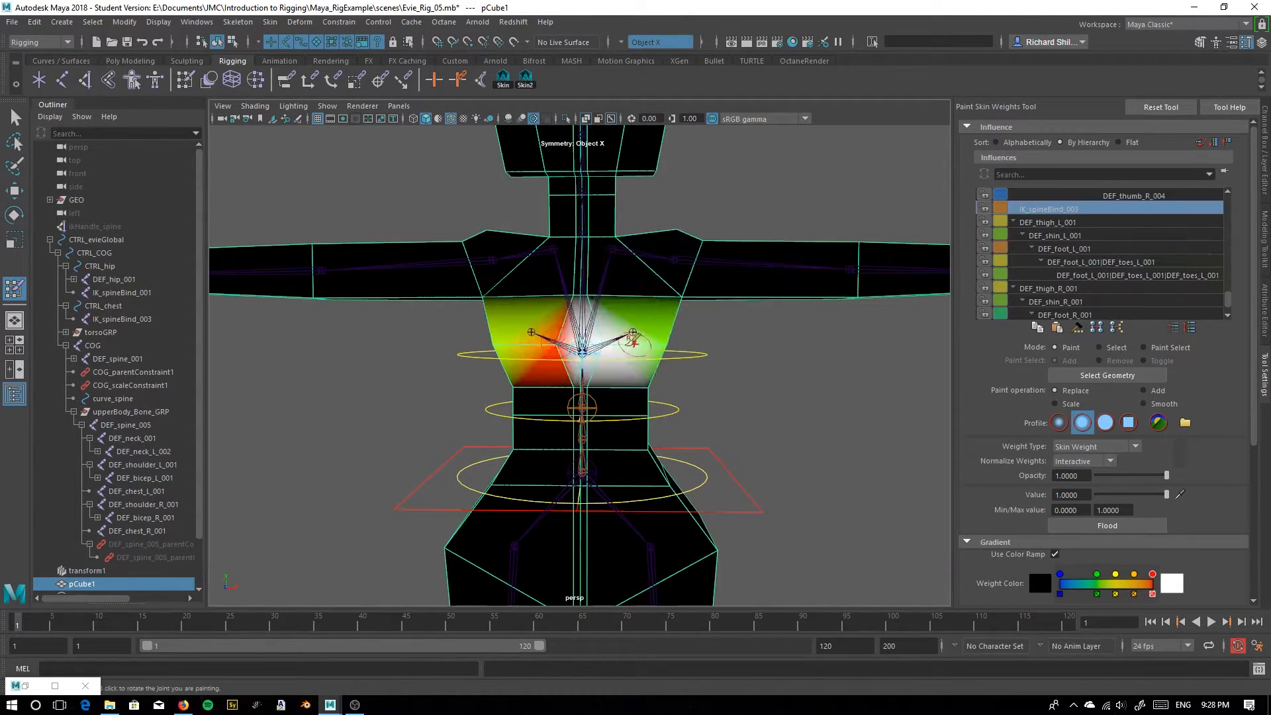
Check the leg joint influences around the hips and select the hip bind joint IK_spineBind_001 for painting
{"action": "scroll", "coordinate": [596, 357], "scroll_direction": "up", "scroll_amount": 4}
{"action": "left_click_drag", "start_coordinate": [609, 358], "coordinate": [735, 377], "text": "alt"}
{"action": "middle_click_drag", "start_coordinate": [635, 503], "coordinate": [624, 326], "text": "alt"}
{"action": "left_click_drag", "start_coordinate": [624, 326], "coordinate": [517, 338], "text": "alt"}
{"action": "left_click", "coordinate": [1059, 236]}
{"action": "left_click", "coordinate": [1049, 223]}
{"action": "scroll", "coordinate": [1056, 245], "scroll_direction": "down", "scroll_amount": 3}
{"action": "left_click", "coordinate": [1062, 250]}
{"action": "left_click", "coordinate": [1064, 262]}
{"action": "left_click", "coordinate": [1072, 315]}
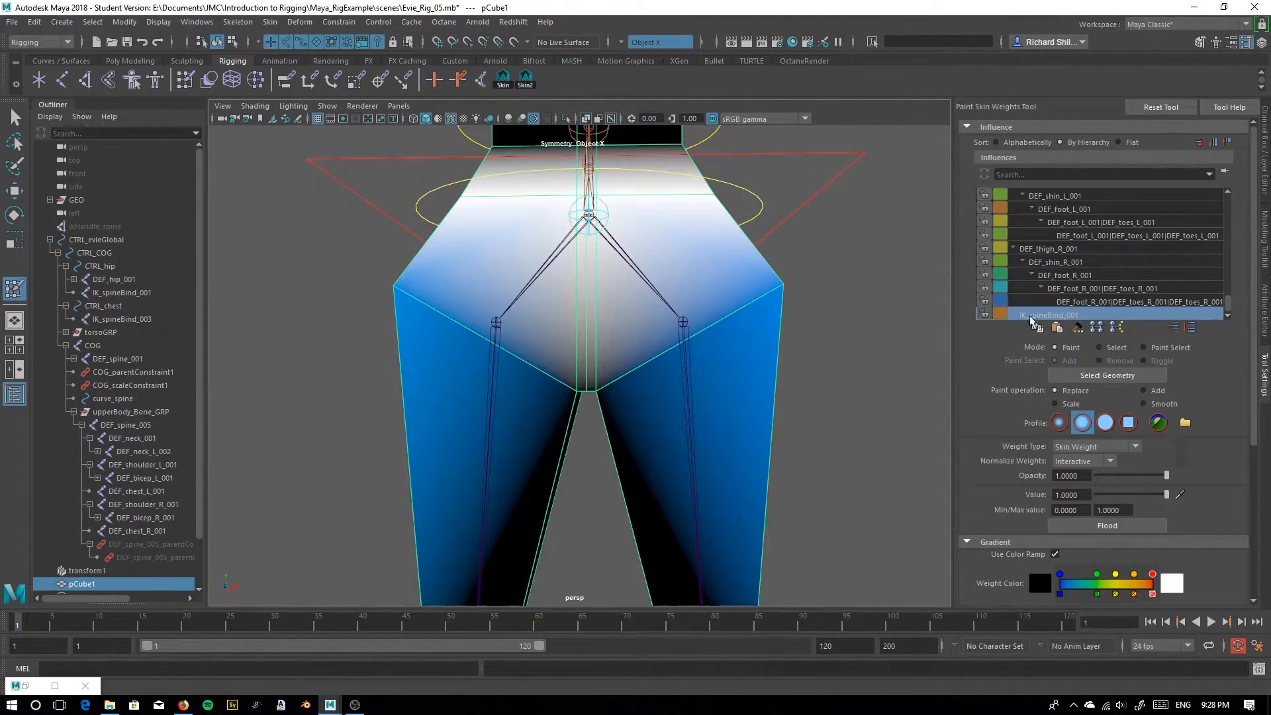
Paint IK_spineBind_001 weights at value 1 from the crotch to the outer hip along one leg's top edge
{"action": "scroll", "coordinate": [676, 290], "scroll_direction": "down", "scroll_amount": 4}
{"action": "mouse_move", "coordinate": [559, 351]}
{"action": "left_mouse_down", "text": "alt"}
{"action": "mouse_move", "coordinate": [522, 366]}
{"action": "mouse_move", "coordinate": [577, 360]}
{"action": "mouse_move", "coordinate": [556, 343]}
{"action": "mouse_move", "coordinate": [582, 304]}
{"action": "left_mouse_up", "text": "alt"}
{"action": "right_click_drag", "start_coordinate": [582, 304], "coordinate": [633, 417], "text": "alt"}
{"action": "left_click", "coordinate": [593, 354]}
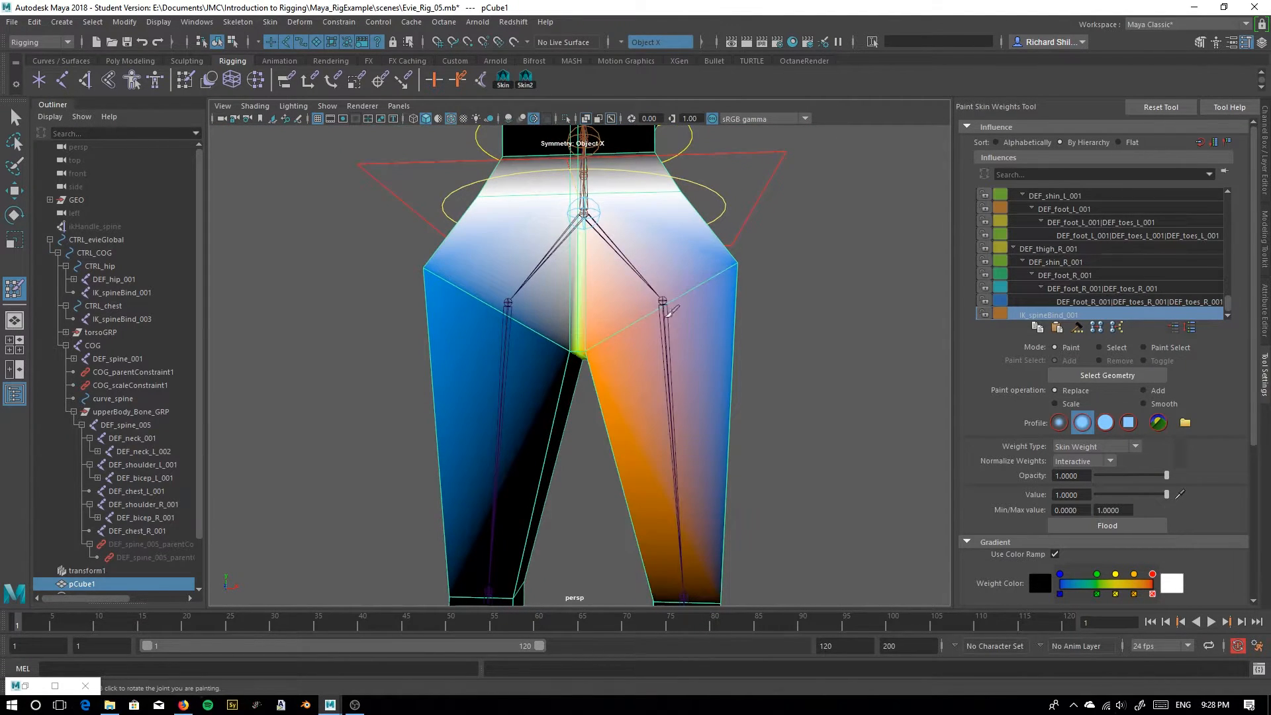
{"action": "left_click_drag", "start_coordinate": [593, 355], "coordinate": [714, 278]}
{"action": "scroll", "coordinate": [637, 343], "scroll_direction": "up", "scroll_amount": 2}
{"action": "mouse_move", "coordinate": [641, 329]}
{"action": "left_mouse_down"}
{"action": "mouse_move", "coordinate": [700, 281]}
{"action": "mouse_move", "coordinate": [782, 244]}
{"action": "left_mouse_up"}
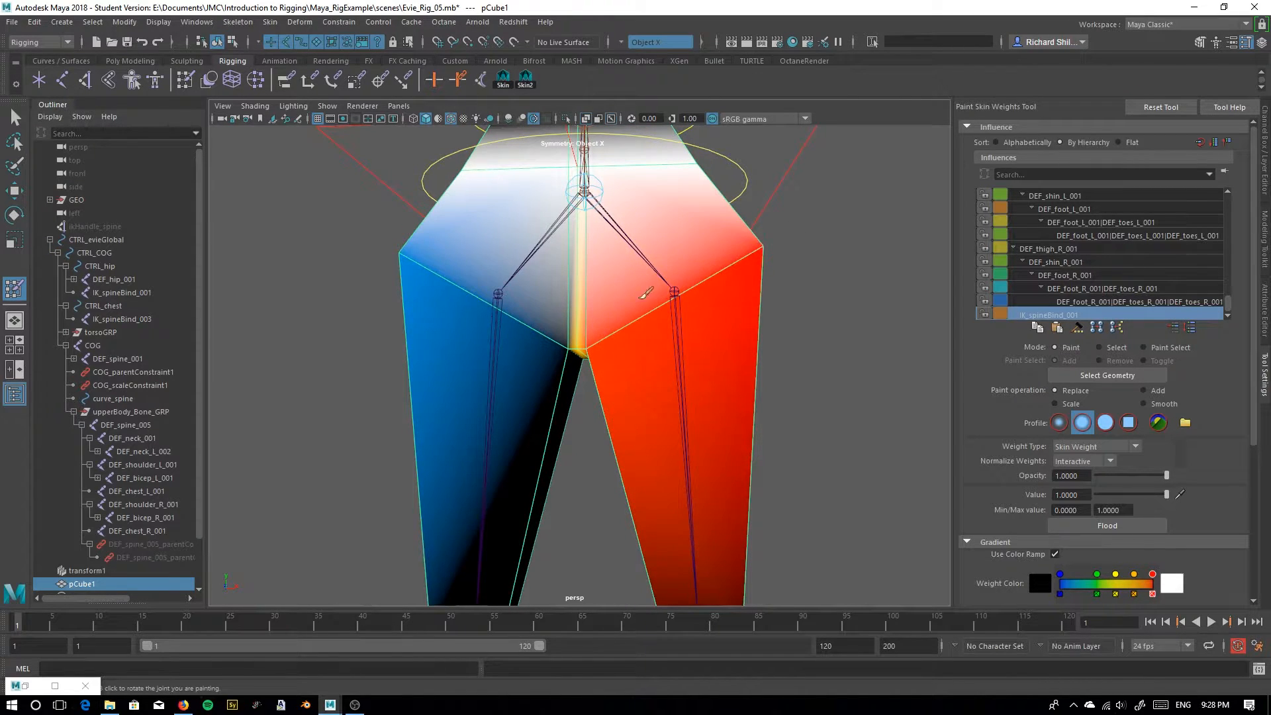
Extend the full IK_spineBind_001 weight along the top edges of both legs on the opposite side of the pelvis
{"action": "mouse_move", "coordinate": [400, 257]}
{"action": "left_mouse_down"}
{"action": "mouse_move", "coordinate": [495, 292]}
{"action": "mouse_move", "coordinate": [590, 366]}
{"action": "mouse_move", "coordinate": [754, 377]}
{"action": "mouse_move", "coordinate": [761, 364]}
{"action": "left_mouse_up"}
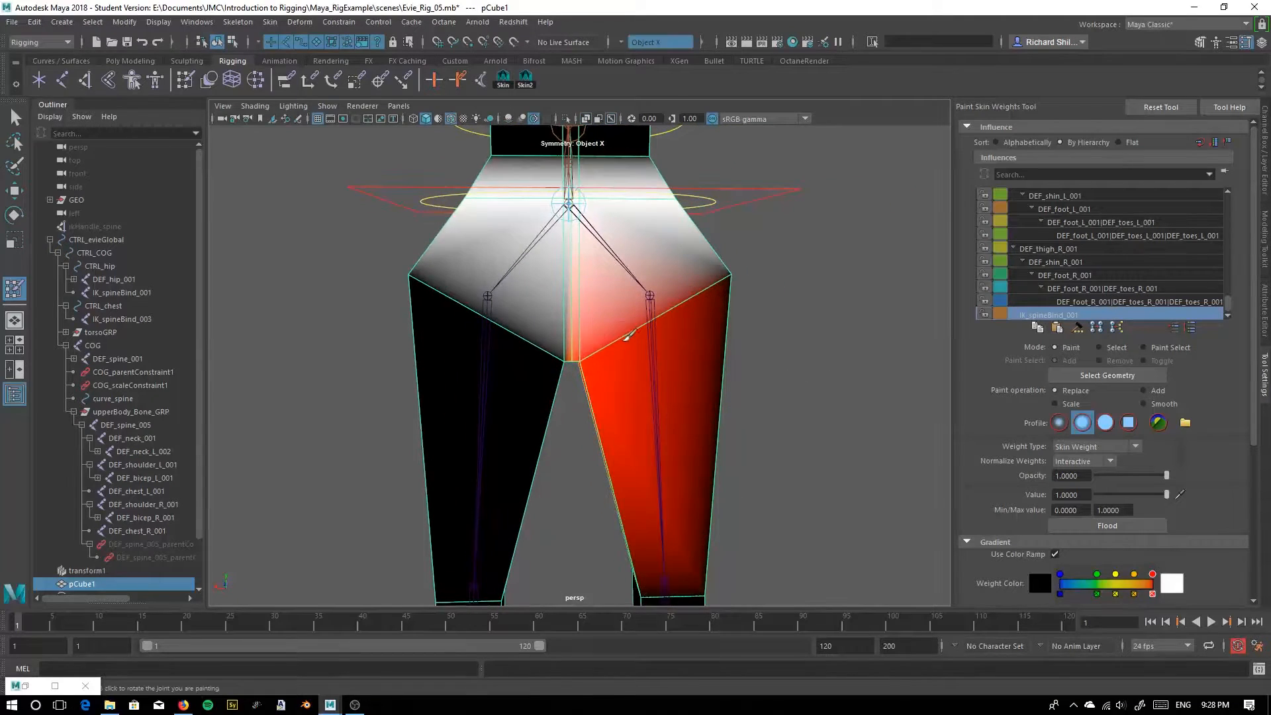
{"action": "mouse_move", "coordinate": [692, 308]}
{"action": "left_mouse_down"}
{"action": "mouse_move", "coordinate": [767, 270]}
{"action": "mouse_move", "coordinate": [574, 360]}
{"action": "mouse_move", "coordinate": [586, 362]}
{"action": "left_mouse_up"}
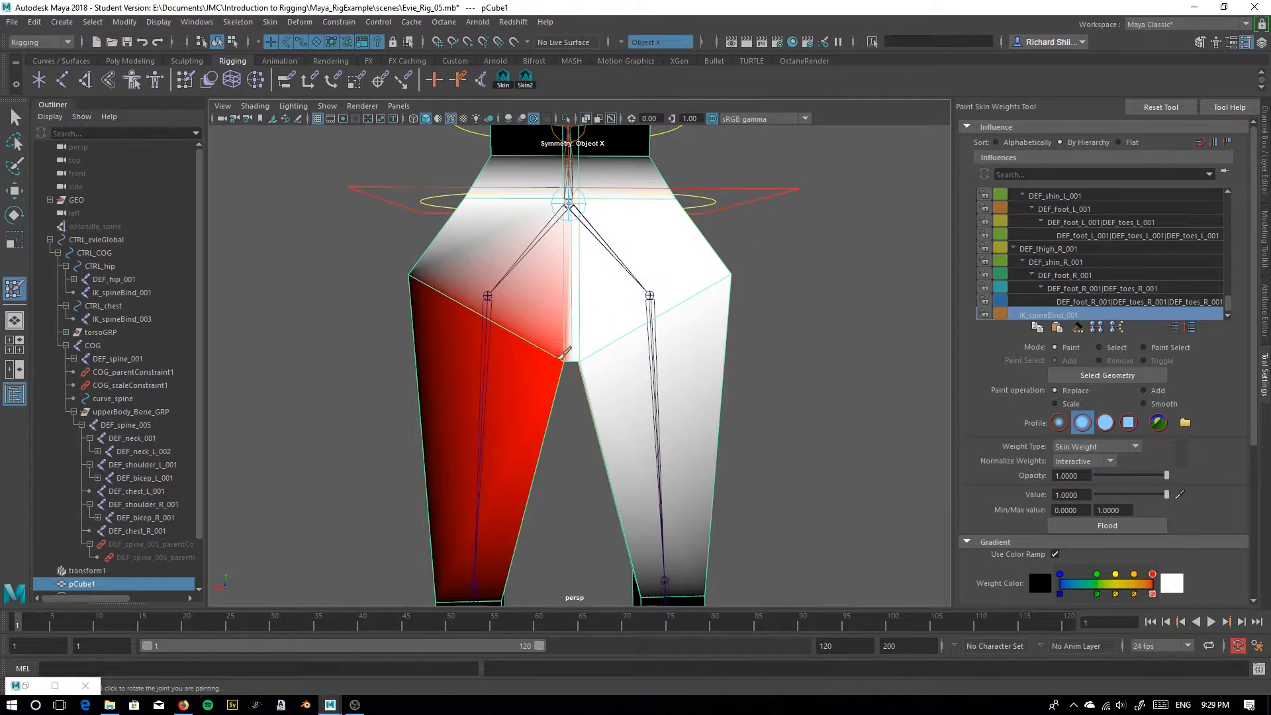
{"action": "mouse_move", "coordinate": [447, 294]}
{"action": "left_mouse_down"}
{"action": "mouse_move", "coordinate": [422, 278]}
{"action": "mouse_move", "coordinate": [586, 364]}
{"action": "left_mouse_up"}
Touch up the remaining crotch and outer hip vertices with full IK_spineBind_001 weight on both legs
{"action": "mouse_move", "coordinate": [427, 352]}
{"action": "left_mouse_down", "text": "alt"}
{"action": "mouse_move", "coordinate": [605, 326]}
{"action": "mouse_move", "coordinate": [574, 354]}
{"action": "left_mouse_up", "text": "alt"}
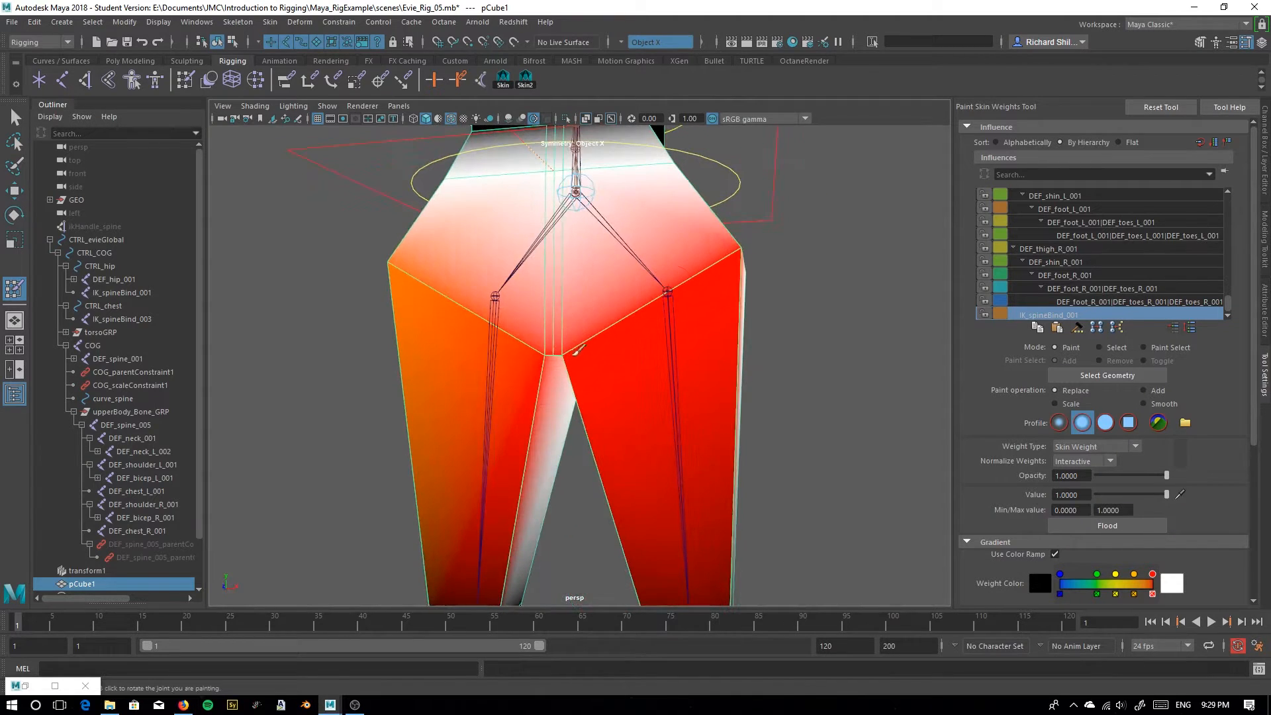
{"action": "left_click", "coordinate": [564, 360]}
{"action": "left_click", "coordinate": [741, 250]}
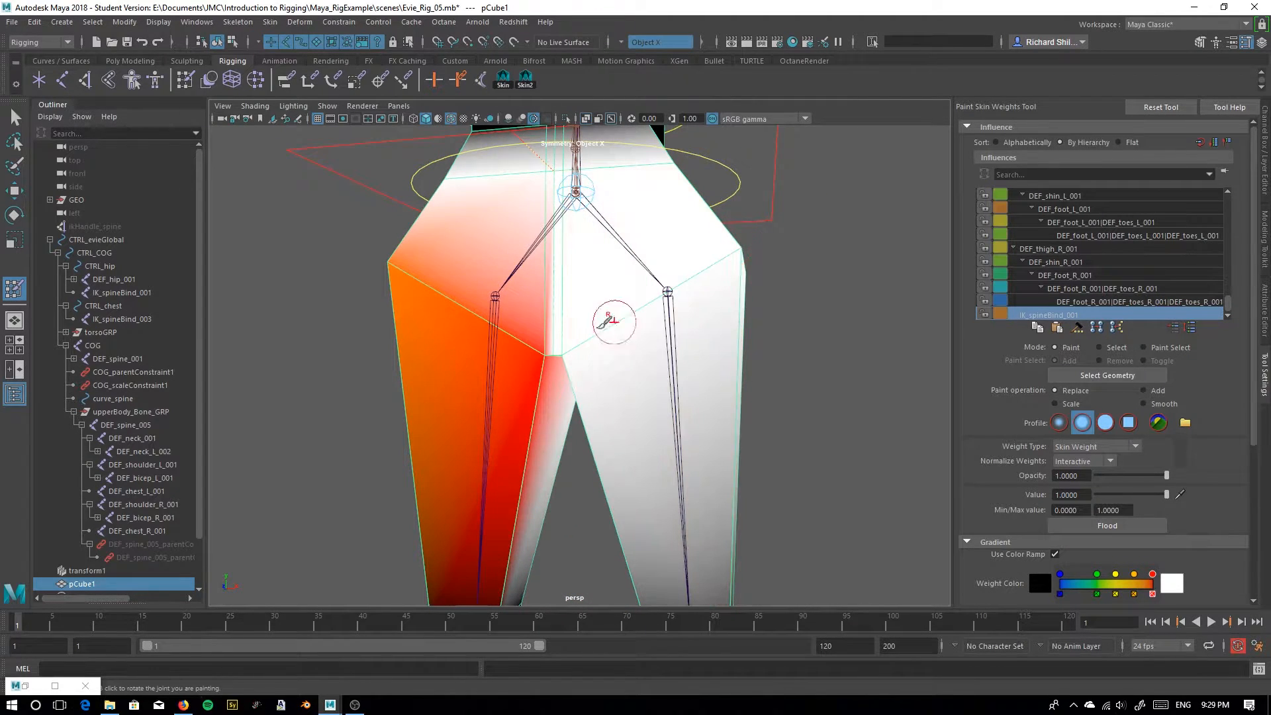
{"action": "left_click", "coordinate": [556, 350]}
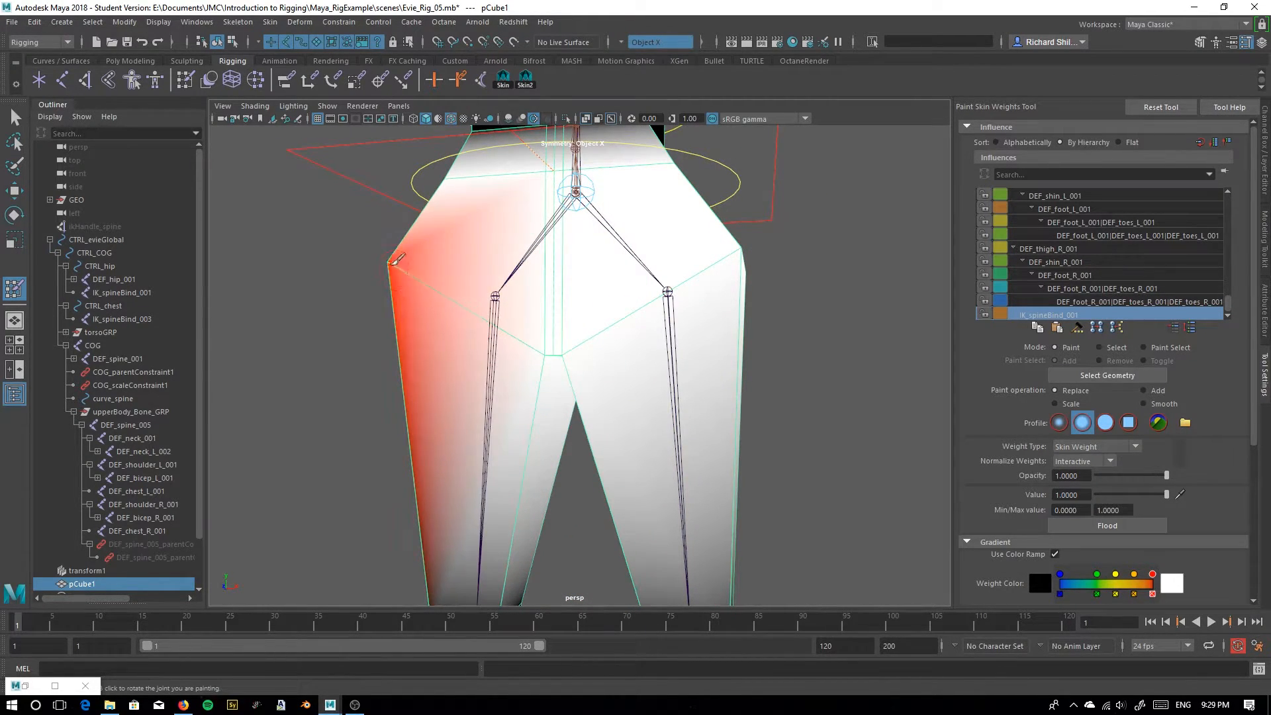
{"action": "left_click", "coordinate": [395, 274]}
{"action": "mouse_move", "coordinate": [447, 336]}
{"action": "left_mouse_down", "text": "alt"}
{"action": "mouse_move", "coordinate": [516, 397]}
{"action": "mouse_move", "coordinate": [621, 375]}
{"action": "left_mouse_up", "text": "alt"}
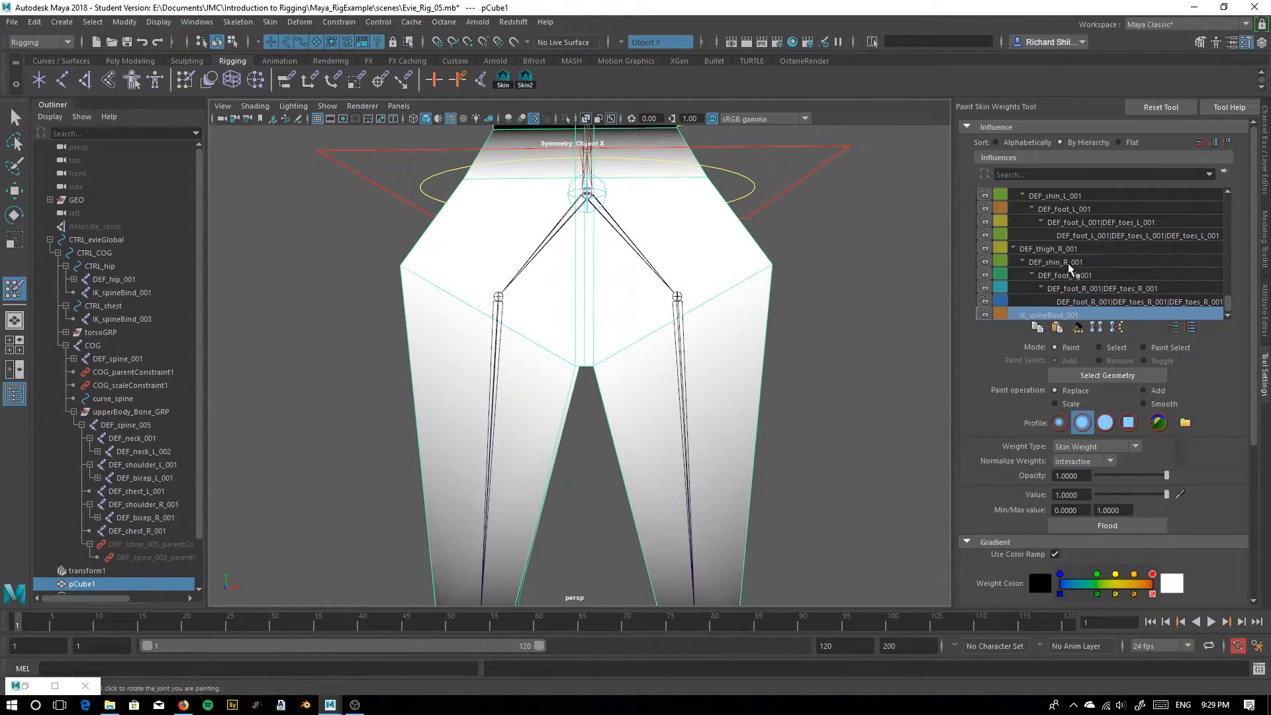
Select the DEF_thigh_R_001 influence, set the paint value to 0.5, and paint the hip and crotch vertices around that leg's top
{"action": "left_click", "coordinate": [1057, 250]}
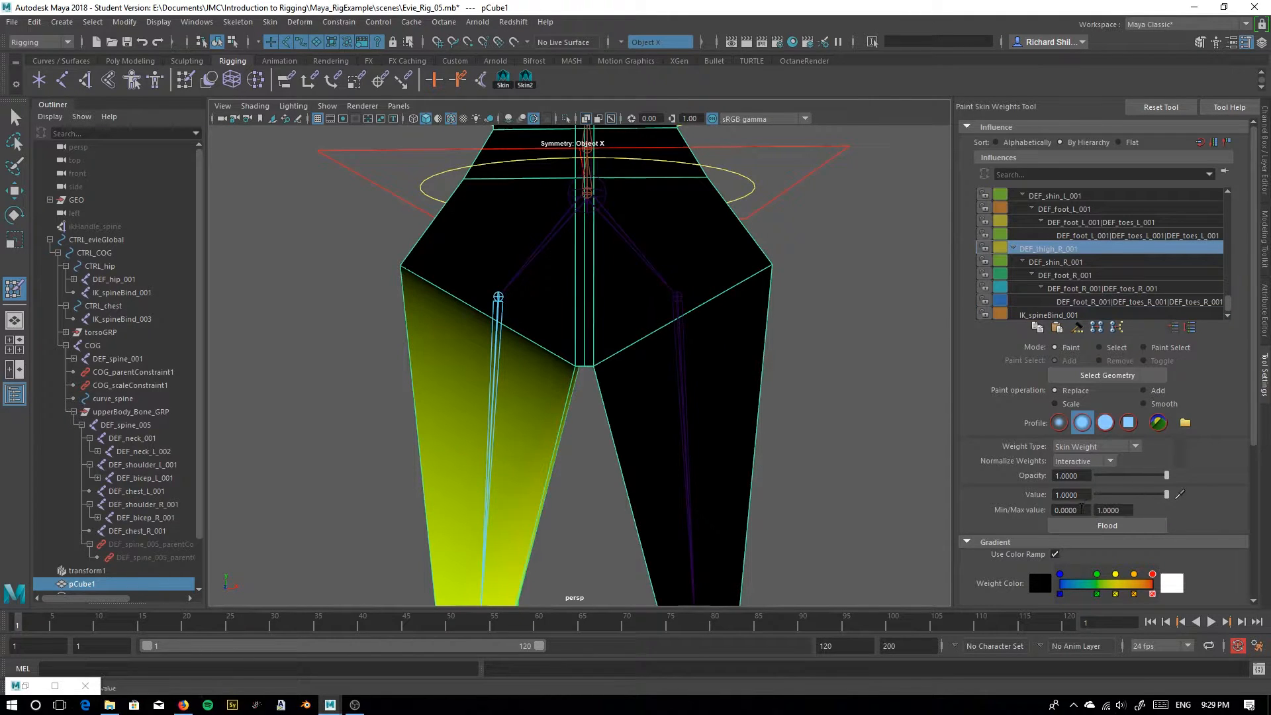
{"action": "key", "text": "Return"}
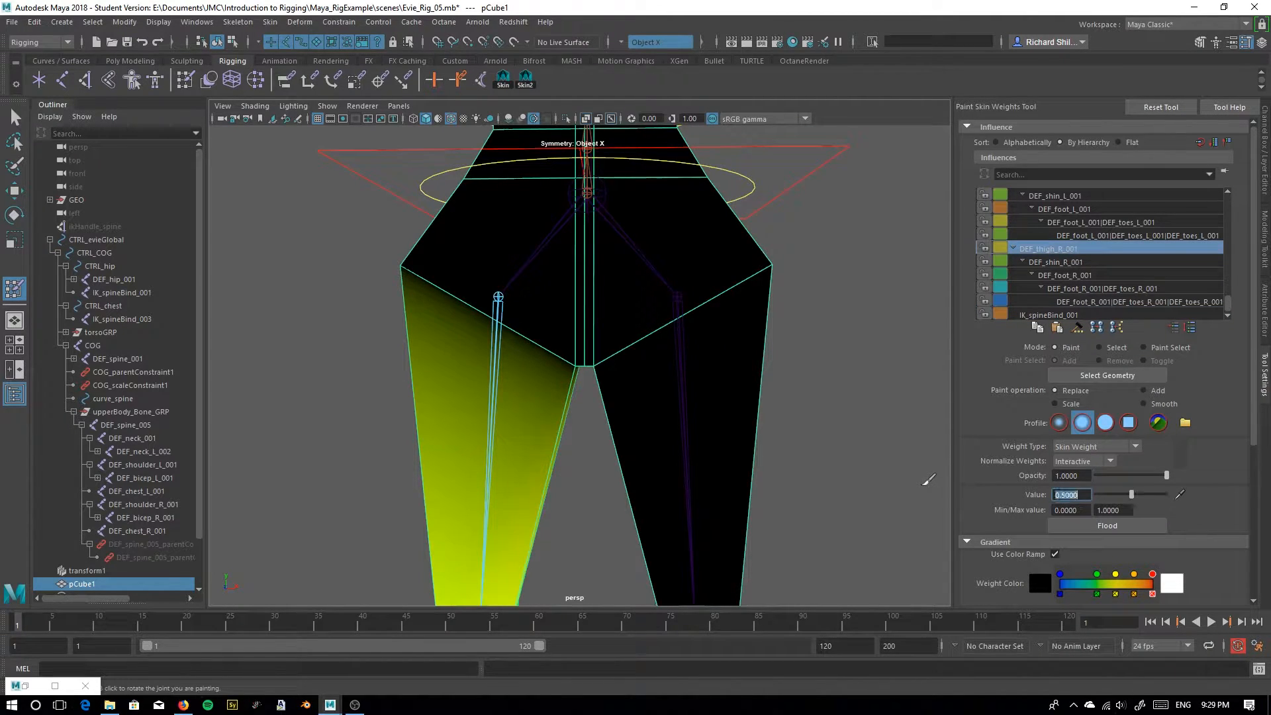
{"action": "left_click_drag", "start_coordinate": [692, 414], "coordinate": [390, 317], "text": "alt"}
{"action": "left_click", "coordinate": [440, 277]}
{"action": "mouse_move", "coordinate": [586, 368]}
{"action": "left_mouse_down", "text": "alt"}
{"action": "mouse_move", "coordinate": [559, 363]}
{"action": "mouse_move", "coordinate": [533, 383]}
{"action": "left_mouse_up", "text": "alt"}
{"action": "left_click", "coordinate": [556, 345]}
{"action": "mouse_move", "coordinate": [558, 343]}
{"action": "left_mouse_down"}
{"action": "mouse_move", "coordinate": [591, 377]}
{"action": "mouse_move", "coordinate": [586, 360]}
{"action": "mouse_move", "coordinate": [630, 345]}
{"action": "left_mouse_up"}
{"action": "left_click", "coordinate": [569, 345]}
Raise the paint value to 1 and paint full DEF_thigh_R_001 weight on the vertices around the knee
{"action": "mouse_move", "coordinate": [688, 305]}
{"action": "left_mouse_down", "text": "alt"}
{"action": "mouse_move", "coordinate": [721, 326]}
{"action": "mouse_move", "coordinate": [610, 334]}
{"action": "mouse_move", "coordinate": [614, 347]}
{"action": "mouse_move", "coordinate": [460, 400]}
{"action": "mouse_move", "coordinate": [602, 396]}
{"action": "mouse_move", "coordinate": [594, 369]}
{"action": "mouse_move", "coordinate": [754, 394]}
{"action": "mouse_move", "coordinate": [553, 426]}
{"action": "mouse_move", "coordinate": [614, 420]}
{"action": "left_mouse_up", "text": "alt"}
{"action": "middle_click_drag", "start_coordinate": [632, 284], "coordinate": [628, 419], "text": "alt"}
{"action": "mouse_move", "coordinate": [559, 466]}
{"action": "left_mouse_down", "text": "alt"}
{"action": "mouse_move", "coordinate": [525, 440]}
{"action": "mouse_move", "coordinate": [549, 443]}
{"action": "left_mouse_up", "text": "alt"}
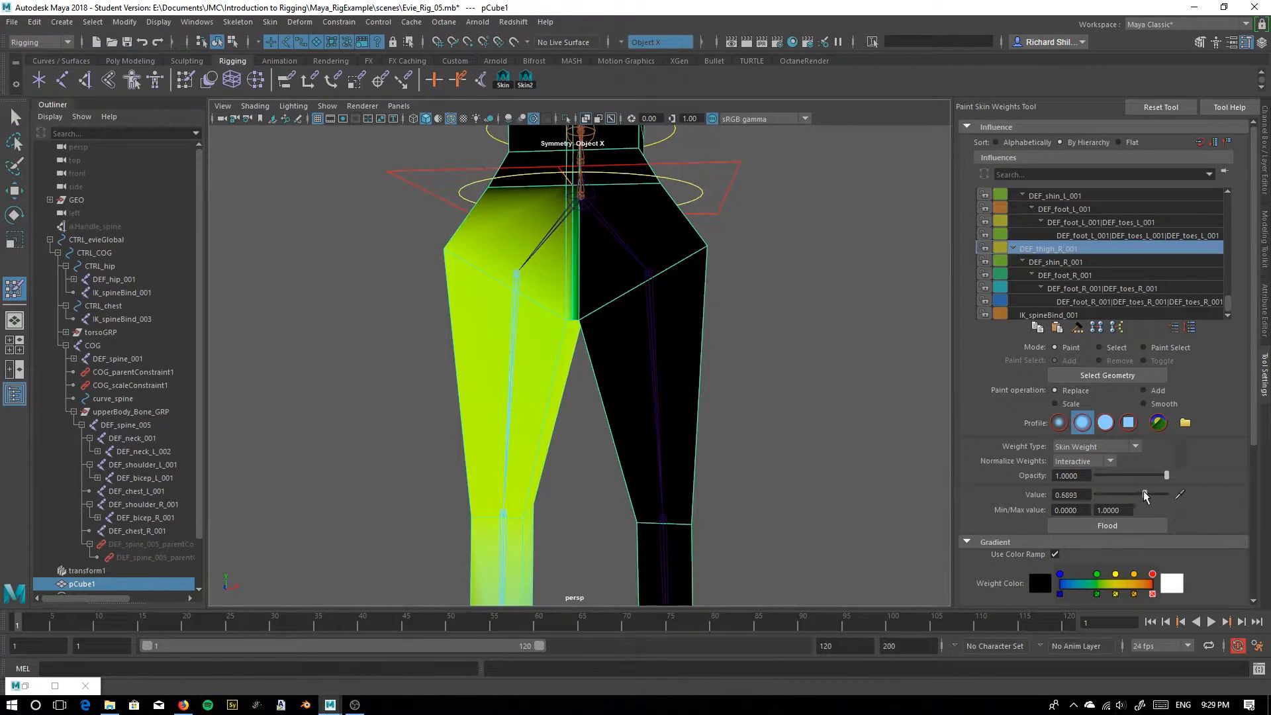
{"action": "middle_click_drag", "start_coordinate": [541, 392], "coordinate": [593, 316], "text": "alt"}
{"action": "scroll", "coordinate": [590, 331], "scroll_direction": "up", "scroll_amount": 4}
{"action": "mouse_move", "coordinate": [515, 481]}
{"action": "left_mouse_down"}
{"action": "mouse_move", "coordinate": [598, 477]}
{"action": "mouse_move", "coordinate": [555, 488]}
{"action": "mouse_move", "coordinate": [584, 482]}
{"action": "mouse_move", "coordinate": [463, 477]}
{"action": "mouse_move", "coordinate": [604, 494]}
{"action": "mouse_move", "coordinate": [669, 421]}
{"action": "left_mouse_up"}
{"action": "mouse_move", "coordinate": [595, 434]}
{"action": "left_mouse_down", "text": "alt"}
{"action": "mouse_move", "coordinate": [563, 430]}
{"action": "mouse_move", "coordinate": [582, 423]}
{"action": "left_mouse_up", "text": "alt"}
{"action": "right_click_drag", "start_coordinate": [582, 423], "coordinate": [639, 510], "text": "alt"}
{"action": "middle_click_drag", "start_coordinate": [638, 510], "coordinate": [695, 420], "text": "alt"}
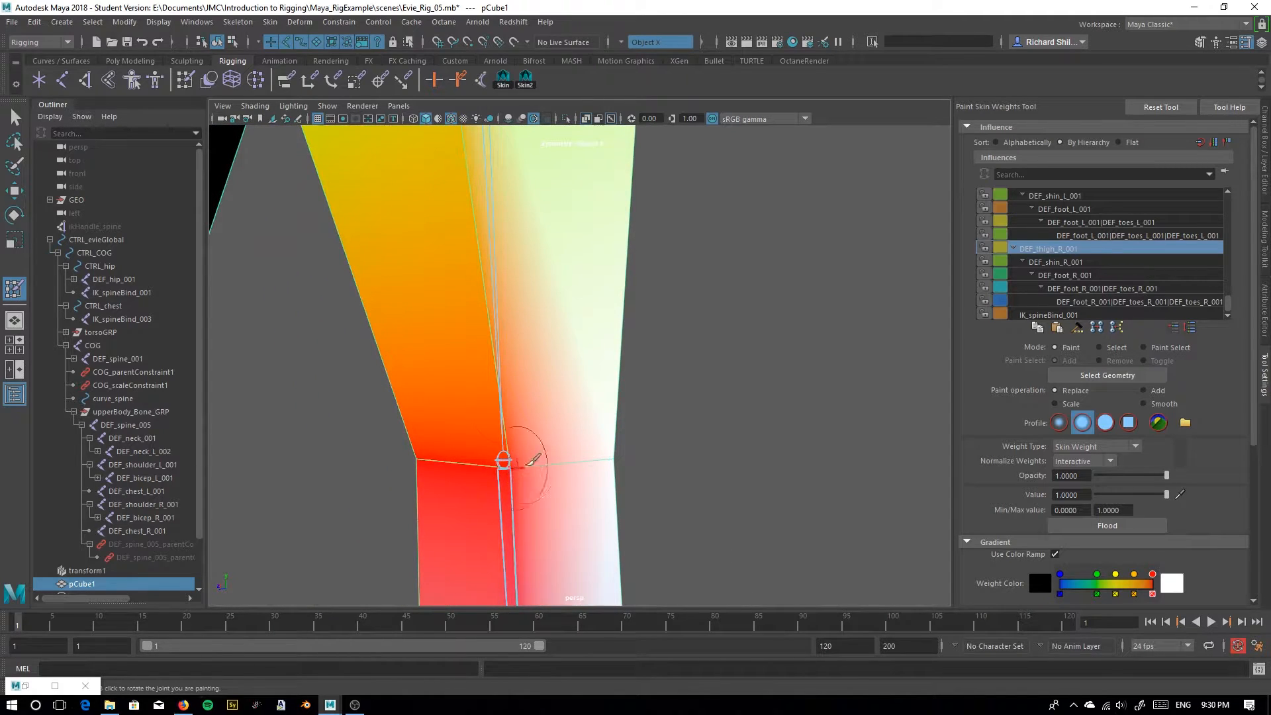
{"action": "left_click_drag", "start_coordinate": [519, 463], "coordinate": [497, 463]}
Switch to the DEF_thigh_L_001 influence and paint full weight on the vertices around that knee
{"action": "mouse_move", "coordinate": [395, 458]}
{"action": "left_mouse_down", "text": "alt"}
{"action": "mouse_move", "coordinate": [743, 386]}
{"action": "mouse_move", "coordinate": [610, 405]}
{"action": "mouse_move", "coordinate": [594, 423]}
{"action": "mouse_move", "coordinate": [702, 397]}
{"action": "left_mouse_up", "text": "alt"}
{"action": "right_click_drag", "start_coordinate": [716, 361], "coordinate": [715, 325]}
{"action": "mouse_move", "coordinate": [689, 378]}
{"action": "left_mouse_down"}
{"action": "mouse_move", "coordinate": [776, 390]}
{"action": "mouse_move", "coordinate": [780, 403]}
{"action": "mouse_move", "coordinate": [689, 428]}
{"action": "mouse_move", "coordinate": [513, 414]}
{"action": "left_mouse_up"}
{"action": "left_click", "coordinate": [396, 399]}
{"action": "mouse_move", "coordinate": [397, 399]}
{"action": "left_mouse_down", "text": "alt"}
{"action": "mouse_move", "coordinate": [451, 398]}
{"action": "mouse_move", "coordinate": [476, 431]}
{"action": "mouse_move", "coordinate": [477, 407]}
{"action": "mouse_move", "coordinate": [417, 412]}
{"action": "left_mouse_up", "text": "alt"}
{"action": "left_click", "coordinate": [437, 382]}
{"action": "left_click", "coordinate": [436, 381]}
Set the paint value to 0.5, select the DEF_shin_L_001 influence, and paint the vertices around its knee
{"action": "left_click", "coordinate": [1086, 495]}
{"action": "left_click_drag", "start_coordinate": [756, 431], "coordinate": [847, 394], "text": "alt"}
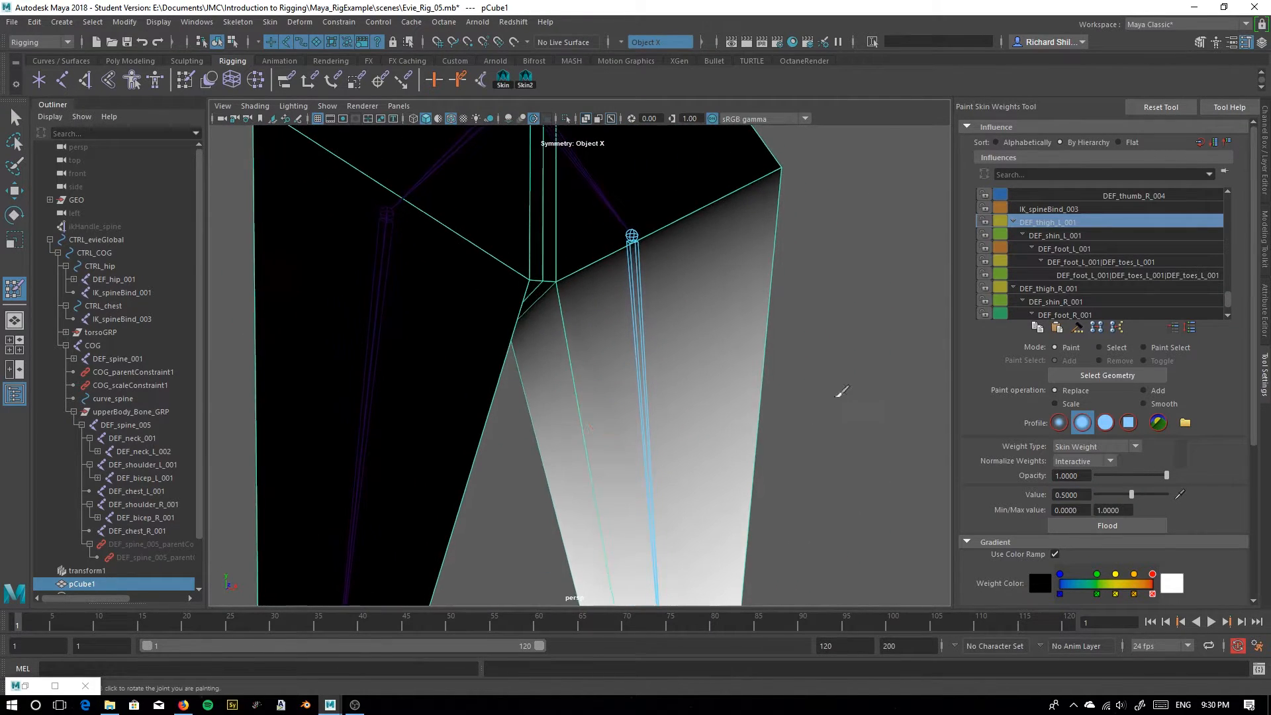
{"action": "mouse_move", "coordinate": [567, 274]}
{"action": "left_mouse_down", "text": "alt"}
{"action": "mouse_move", "coordinate": [752, 198]}
{"action": "mouse_move", "coordinate": [739, 264]}
{"action": "mouse_move", "coordinate": [530, 378]}
{"action": "mouse_move", "coordinate": [553, 477]}
{"action": "left_mouse_up", "text": "alt"}
{"action": "scroll", "coordinate": [531, 377], "scroll_direction": "down", "scroll_amount": 5}
{"action": "middle_click_drag", "start_coordinate": [554, 477], "coordinate": [589, 306], "text": "alt"}
{"action": "middle_click_drag", "start_coordinate": [652, 449], "coordinate": [645, 248], "text": "alt"}
{"action": "left_click", "coordinate": [1071, 248]}
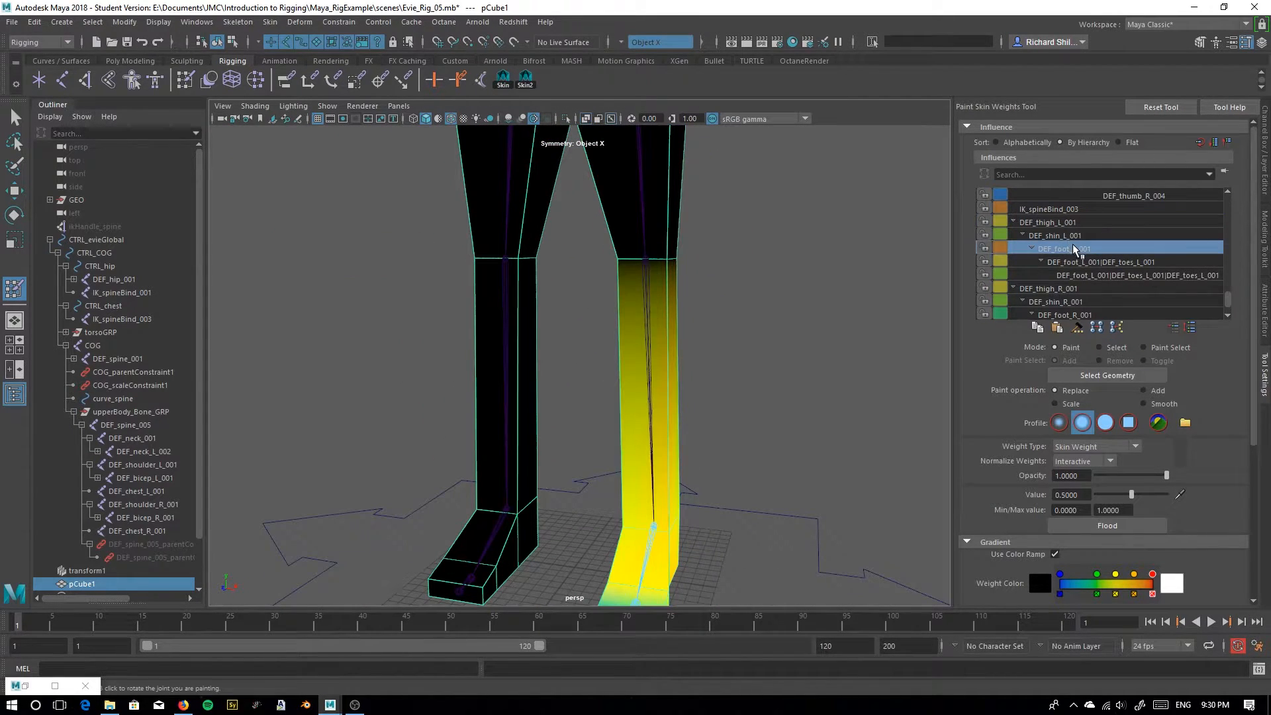
{"action": "left_click", "coordinate": [1077, 235]}
{"action": "left_click_drag", "start_coordinate": [587, 431], "coordinate": [634, 395], "text": "alt"}
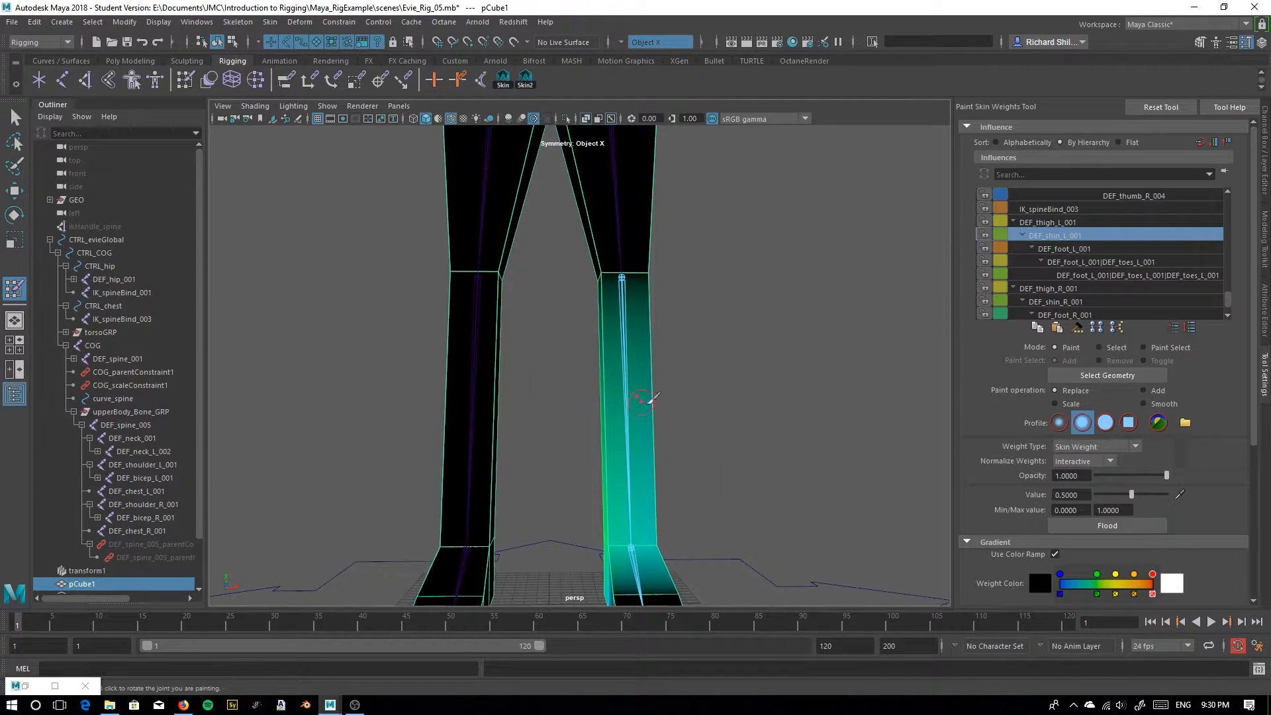
{"action": "mouse_move", "coordinate": [607, 270]}
{"action": "left_mouse_down"}
{"action": "mouse_move", "coordinate": [675, 271]}
{"action": "mouse_move", "coordinate": [516, 303]}
{"action": "left_mouse_up"}
{"action": "right_click_drag", "start_coordinate": [517, 303], "coordinate": [626, 292], "text": "alt"}
{"action": "mouse_move", "coordinate": [627, 291]}
{"action": "left_mouse_down", "text": "alt"}
{"action": "mouse_move", "coordinate": [487, 247]}
{"action": "mouse_move", "coordinate": [559, 266]}
{"action": "left_mouse_up", "text": "alt"}
{"action": "mouse_move", "coordinate": [407, 286]}
{"action": "left_mouse_down", "text": "alt"}
{"action": "mouse_move", "coordinate": [696, 278]}
{"action": "mouse_move", "coordinate": [545, 249]}
{"action": "mouse_move", "coordinate": [442, 266]}
{"action": "mouse_move", "coordinate": [457, 268]}
{"action": "left_mouse_up", "text": "alt"}
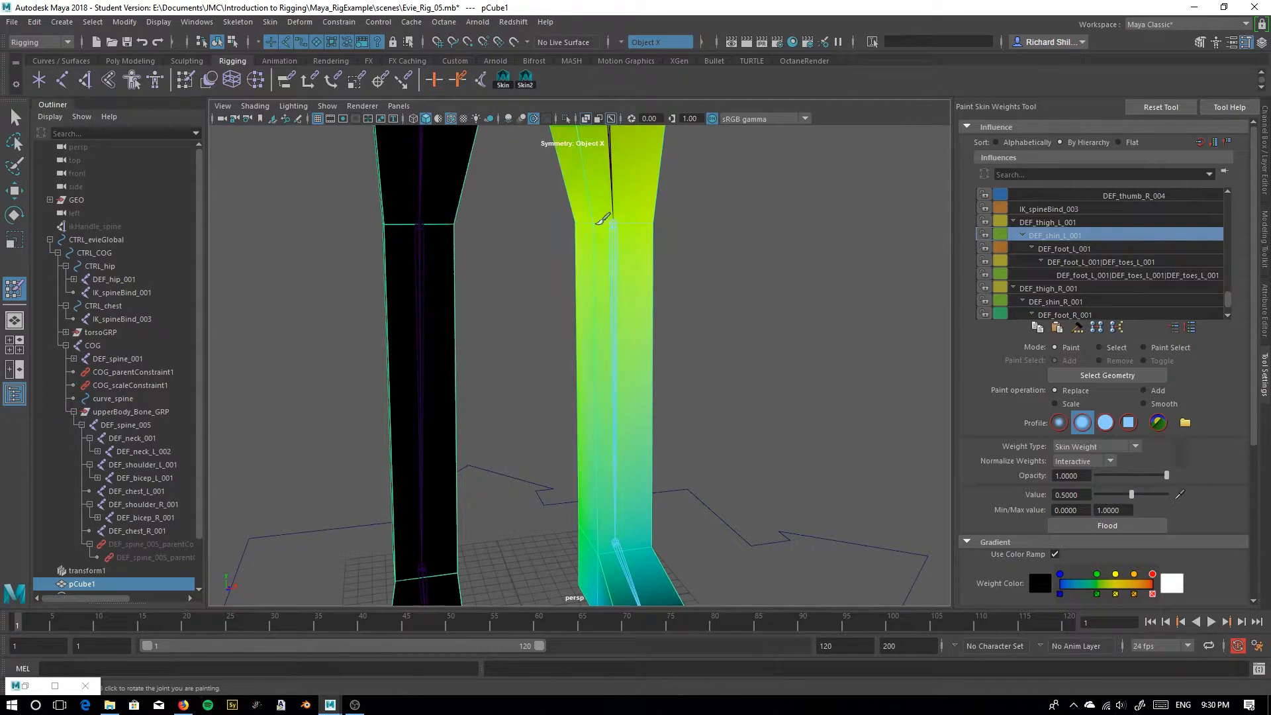
Raise the paint value to 1 and paint full DEF_shin_L_001 weight on the vertices around the ankle and heel
{"action": "mouse_move", "coordinate": [646, 227]}
{"action": "left_mouse_down", "text": "alt"}
{"action": "mouse_move", "coordinate": [686, 284]}
{"action": "mouse_move", "coordinate": [446, 221]}
{"action": "mouse_move", "coordinate": [662, 298]}
{"action": "left_mouse_up", "text": "alt"}
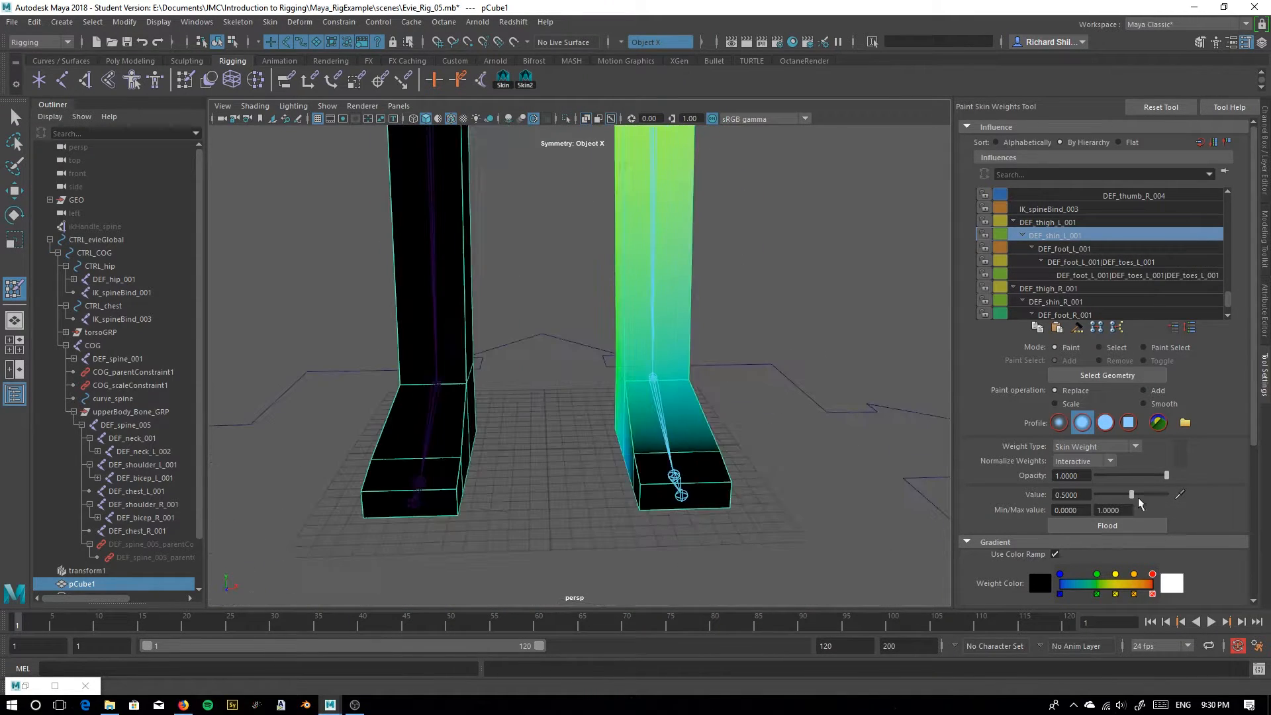
{"action": "left_click_drag", "start_coordinate": [1131, 495], "coordinate": [1167, 495]}
{"action": "left_click_drag", "start_coordinate": [702, 371], "coordinate": [596, 345], "text": "alt"}
{"action": "left_click", "coordinate": [599, 351]}
{"action": "mouse_move", "coordinate": [484, 340]}
{"action": "left_mouse_down", "text": "alt"}
{"action": "mouse_move", "coordinate": [649, 384]}
{"action": "mouse_move", "coordinate": [666, 430]}
{"action": "mouse_move", "coordinate": [459, 426]}
{"action": "left_mouse_up", "text": "alt"}
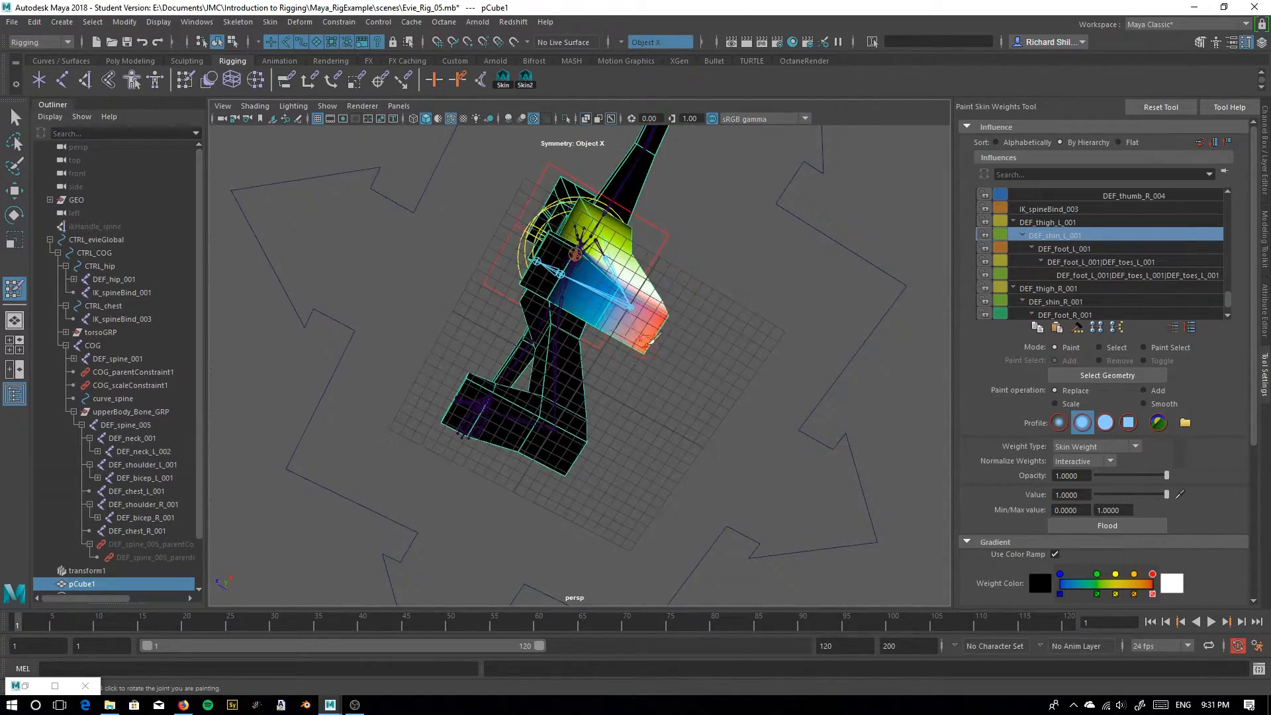
{"action": "mouse_move", "coordinate": [670, 515]}
{"action": "left_mouse_down", "text": "alt"}
{"action": "mouse_move", "coordinate": [563, 503]}
{"action": "mouse_move", "coordinate": [702, 371]}
{"action": "mouse_move", "coordinate": [689, 424]}
{"action": "mouse_move", "coordinate": [546, 449]}
{"action": "mouse_move", "coordinate": [675, 420]}
{"action": "mouse_move", "coordinate": [633, 415]}
{"action": "mouse_move", "coordinate": [567, 439]}
{"action": "mouse_move", "coordinate": [636, 434]}
{"action": "left_mouse_up", "text": "alt"}
{"action": "left_click", "coordinate": [757, 397]}
{"action": "left_click", "coordinate": [732, 456]}
{"action": "scroll", "coordinate": [633, 415], "scroll_direction": "down", "scroll_amount": 3}
Select the DEF_shin_R_001 influence, set the paint value to 0.5, and paint the vertices around its knee
{"action": "left_click", "coordinate": [1051, 306]}
{"action": "left_click_drag", "start_coordinate": [1084, 495], "coordinate": [1046, 495]}
{"action": "type", "text": ".5"}
{"action": "key", "text": "Return"}
{"action": "left_click", "coordinate": [709, 287]}
{"action": "mouse_move", "coordinate": [709, 287]}
{"action": "left_mouse_down", "text": "alt"}
{"action": "mouse_move", "coordinate": [518, 289]}
{"action": "mouse_move", "coordinate": [658, 363]}
{"action": "left_mouse_up", "text": "alt"}
Raise the paint value to 1 and paint full DEF_shin_R_001 weight on the ankle vertices from all sides
{"action": "left_click_drag", "start_coordinate": [1132, 494], "coordinate": [1168, 494]}
{"action": "left_click", "coordinate": [599, 364]}
{"action": "left_click", "coordinate": [560, 371]}
{"action": "scroll", "coordinate": [559, 375], "scroll_direction": "up", "scroll_amount": 5}
{"action": "mouse_move", "coordinate": [559, 375]}
{"action": "left_mouse_down", "text": "alt"}
{"action": "mouse_move", "coordinate": [637, 396]}
{"action": "mouse_move", "coordinate": [693, 358]}
{"action": "mouse_move", "coordinate": [567, 380]}
{"action": "mouse_move", "coordinate": [647, 457]}
{"action": "mouse_move", "coordinate": [536, 549]}
{"action": "mouse_move", "coordinate": [562, 539]}
{"action": "mouse_move", "coordinate": [511, 391]}
{"action": "left_mouse_up", "text": "alt"}
{"action": "left_click", "coordinate": [647, 457]}
{"action": "left_click", "coordinate": [510, 381]}
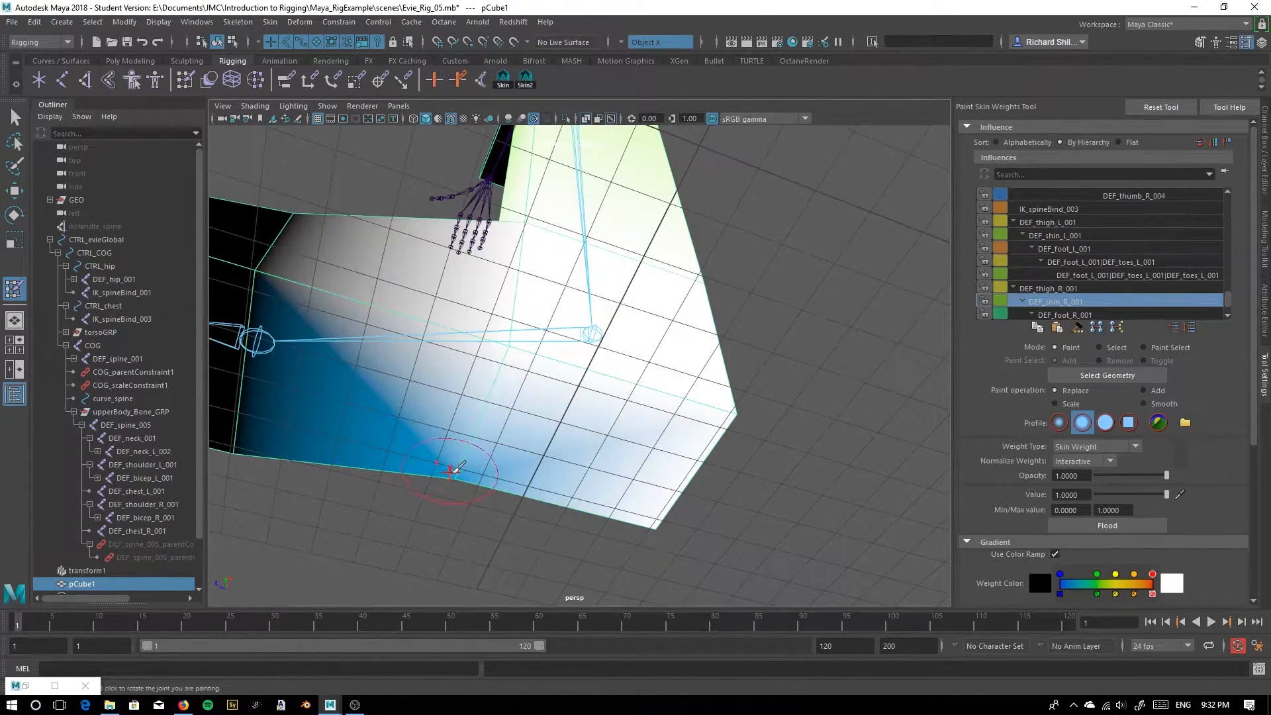
{"action": "left_click", "coordinate": [457, 480]}
{"action": "left_click_drag", "start_coordinate": [463, 485], "coordinate": [655, 458], "text": "alt"}
Select the DEF_shin_L_001 joint and test the leg deformation with trial rotations, undoing each one
{"action": "left_click", "coordinate": [14, 118]}
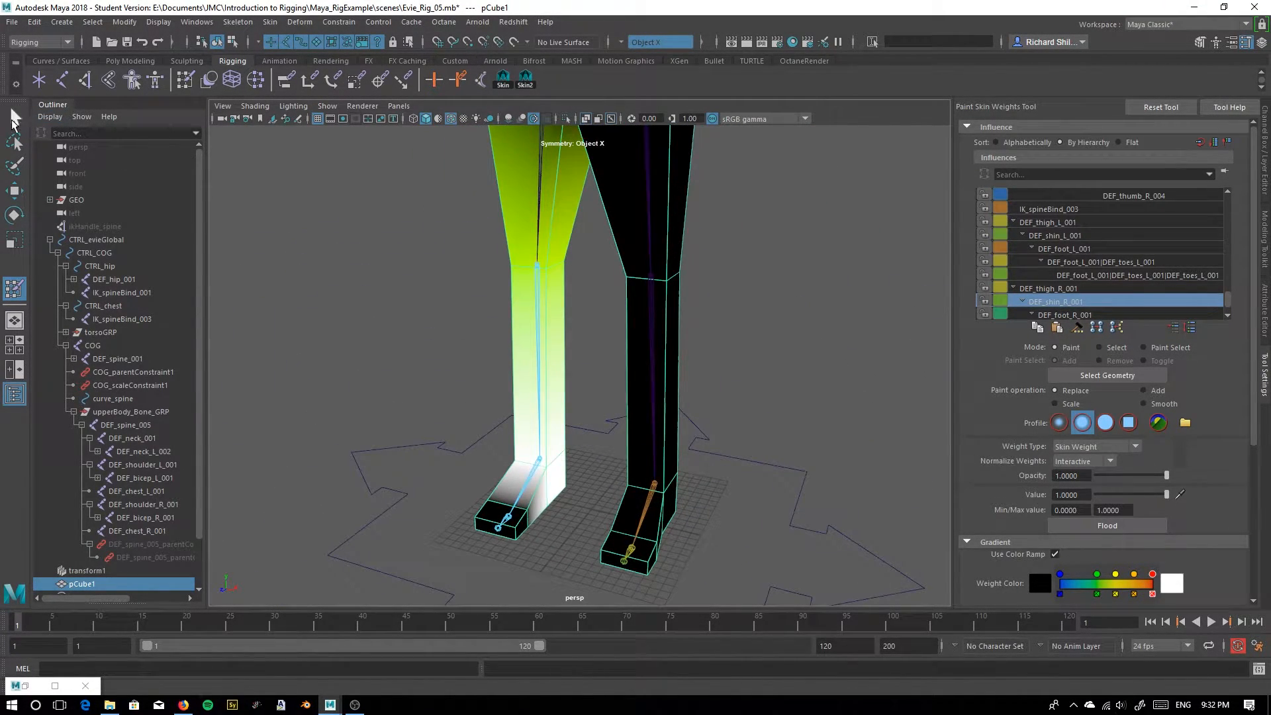
{"action": "left_click_drag", "start_coordinate": [504, 331], "coordinate": [566, 370], "text": "alt"}
{"action": "left_click", "coordinate": [656, 358]}
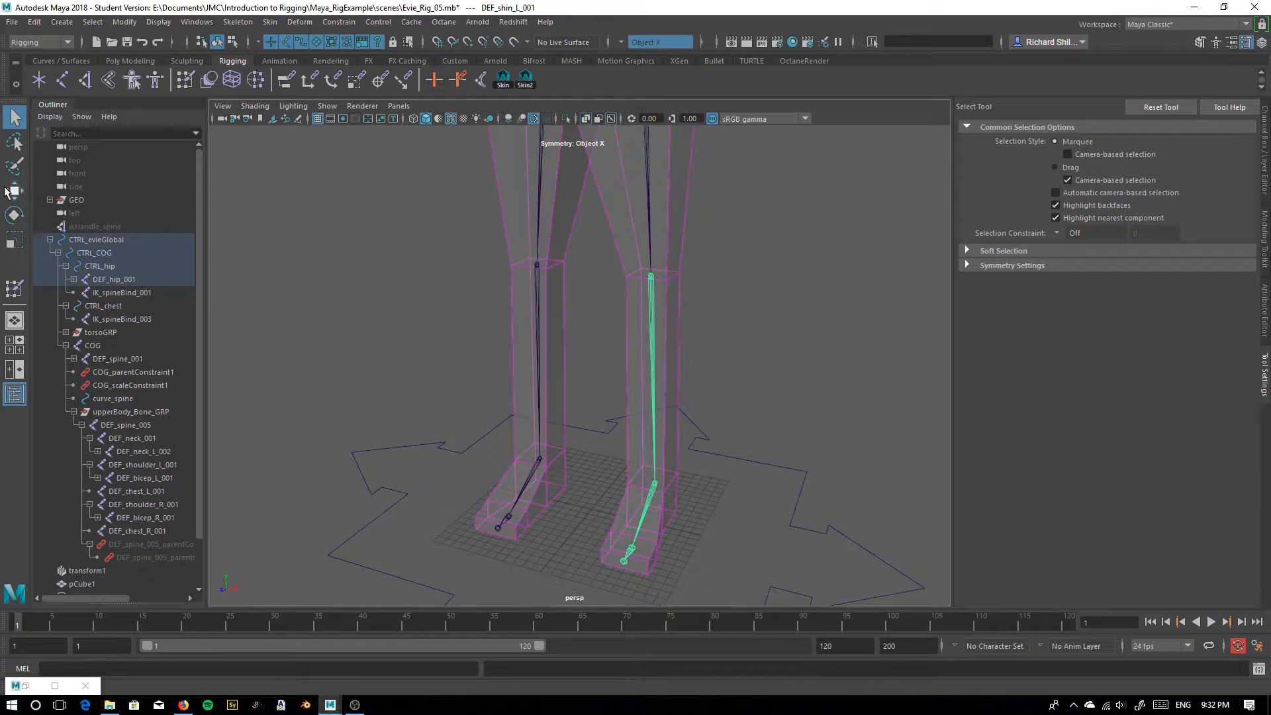
{"action": "left_click", "coordinate": [14, 215]}
{"action": "mouse_move", "coordinate": [576, 361]}
{"action": "left_mouse_down", "text": "alt"}
{"action": "mouse_move", "coordinate": [558, 309]}
{"action": "mouse_move", "coordinate": [541, 361]}
{"action": "mouse_move", "coordinate": [559, 320]}
{"action": "mouse_move", "coordinate": [556, 385]}
{"action": "mouse_move", "coordinate": [559, 372]}
{"action": "left_mouse_up", "text": "alt"}
{"action": "left_click_drag", "start_coordinate": [500, 365], "coordinate": [528, 326], "text": "alt"}
{"action": "key", "text": "ctrl+z"}
{"action": "left_click_drag", "start_coordinate": [588, 245], "coordinate": [521, 270]}
{"action": "key", "text": "ctrl+z"}
{"action": "scroll", "coordinate": [596, 310], "scroll_direction": "down", "scroll_amount": 5}
{"action": "middle_click_drag", "start_coordinate": [556, 273], "coordinate": [524, 421], "text": "alt"}
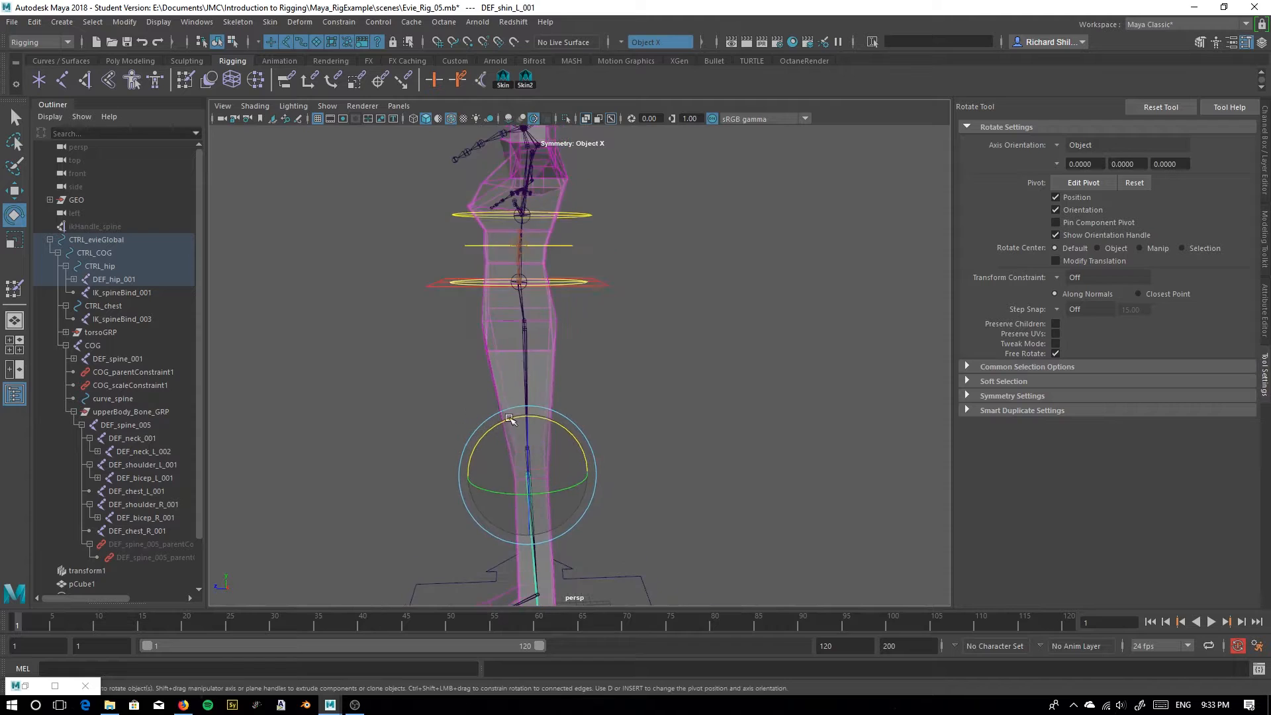
{"action": "left_click_drag", "start_coordinate": [524, 421], "coordinate": [567, 403], "text": "alt"}
{"action": "right_click_drag", "start_coordinate": [567, 403], "coordinate": [699, 384], "text": "alt"}
{"action": "left_click_drag", "start_coordinate": [760, 296], "coordinate": [757, 262]}
{"action": "key", "text": "ctrl+z"}
Move the CTRL_chest control upward to test the torso stretch, and undo the move
{"action": "middle_click_drag", "start_coordinate": [750, 259], "coordinate": [687, 394], "text": "alt"}
{"action": "left_click", "coordinate": [671, 303]}
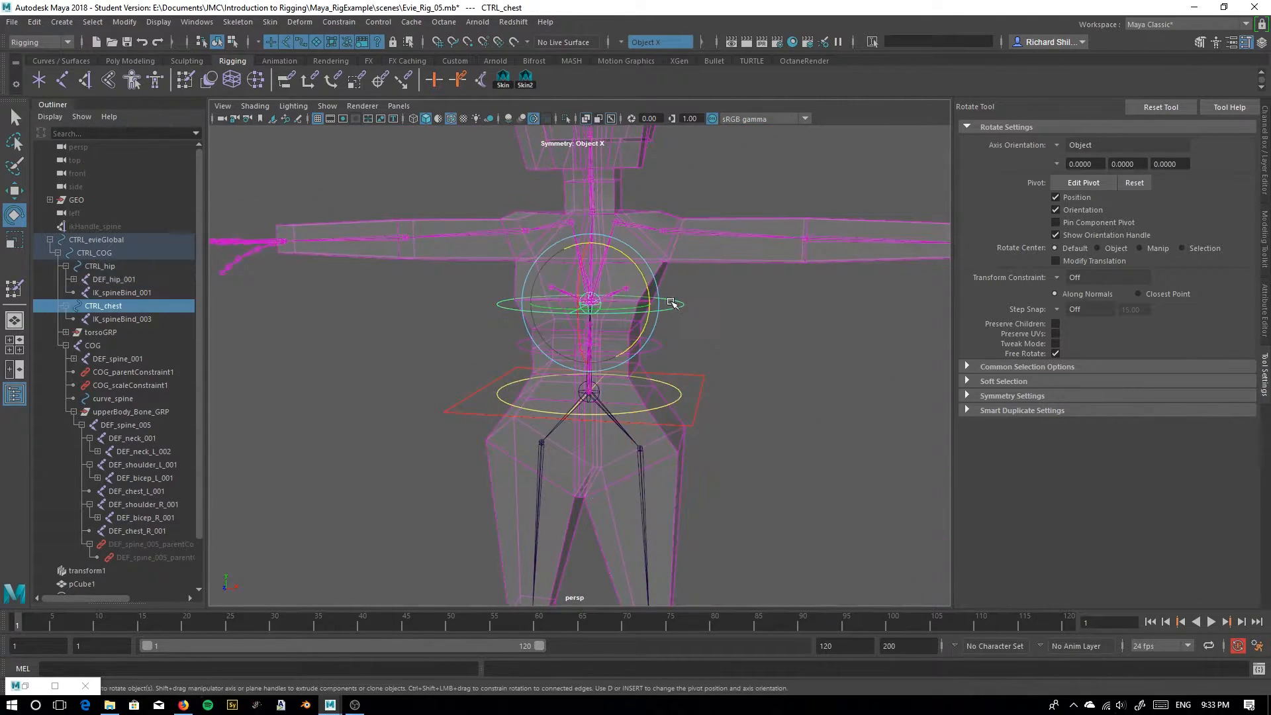
{"action": "left_click", "coordinate": [15, 190]}
{"action": "left_click_drag", "start_coordinate": [599, 262], "coordinate": [614, 131]}
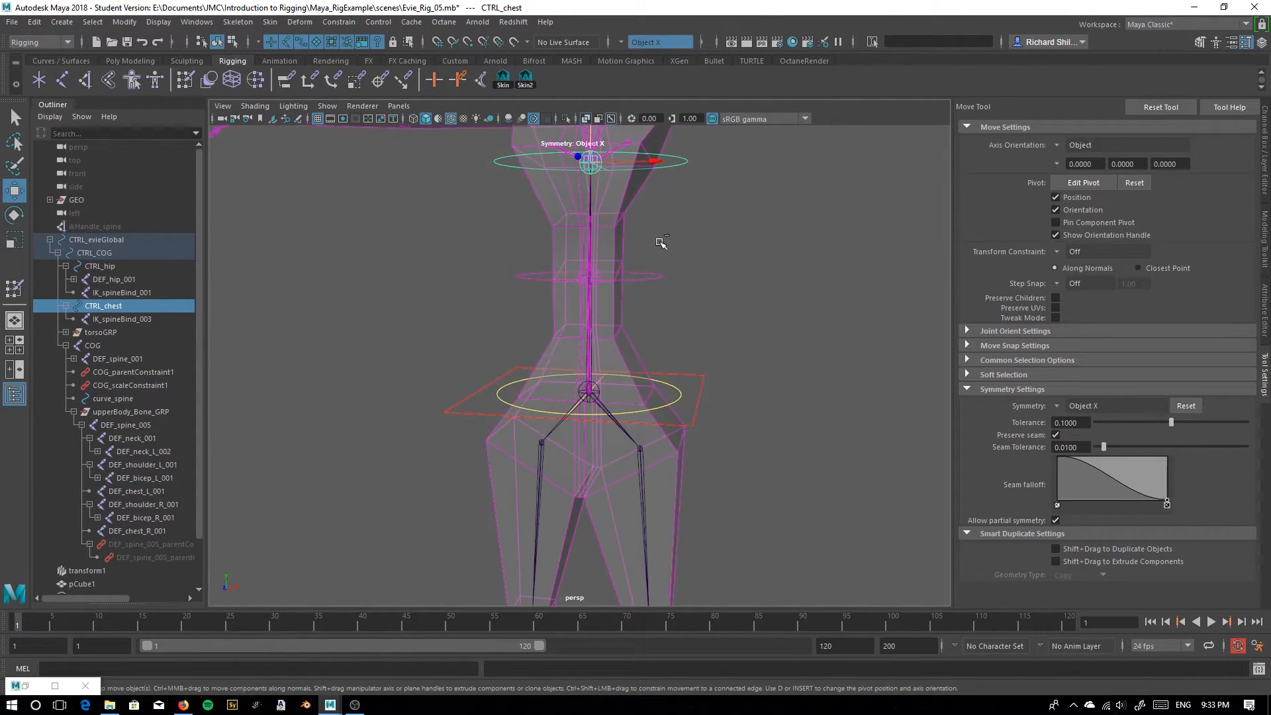
{"action": "key", "text": "ctrl+z"}
Select the skin cage mesh pCube1 at the lower legs and feet
{"action": "scroll", "coordinate": [686, 344], "scroll_direction": "down", "scroll_amount": 2}
{"action": "left_click_drag", "start_coordinate": [498, 443], "coordinate": [554, 415], "text": "alt"}
{"action": "middle_click_drag", "start_coordinate": [580, 433], "coordinate": [585, 319], "text": "alt"}
{"action": "middle_click_drag", "start_coordinate": [518, 451], "coordinate": [534, 292], "text": "alt"}
{"action": "left_click_drag", "start_coordinate": [571, 445], "coordinate": [459, 503], "text": "alt"}
{"action": "middle_click_drag", "start_coordinate": [516, 527], "coordinate": [549, 461], "text": "alt"}
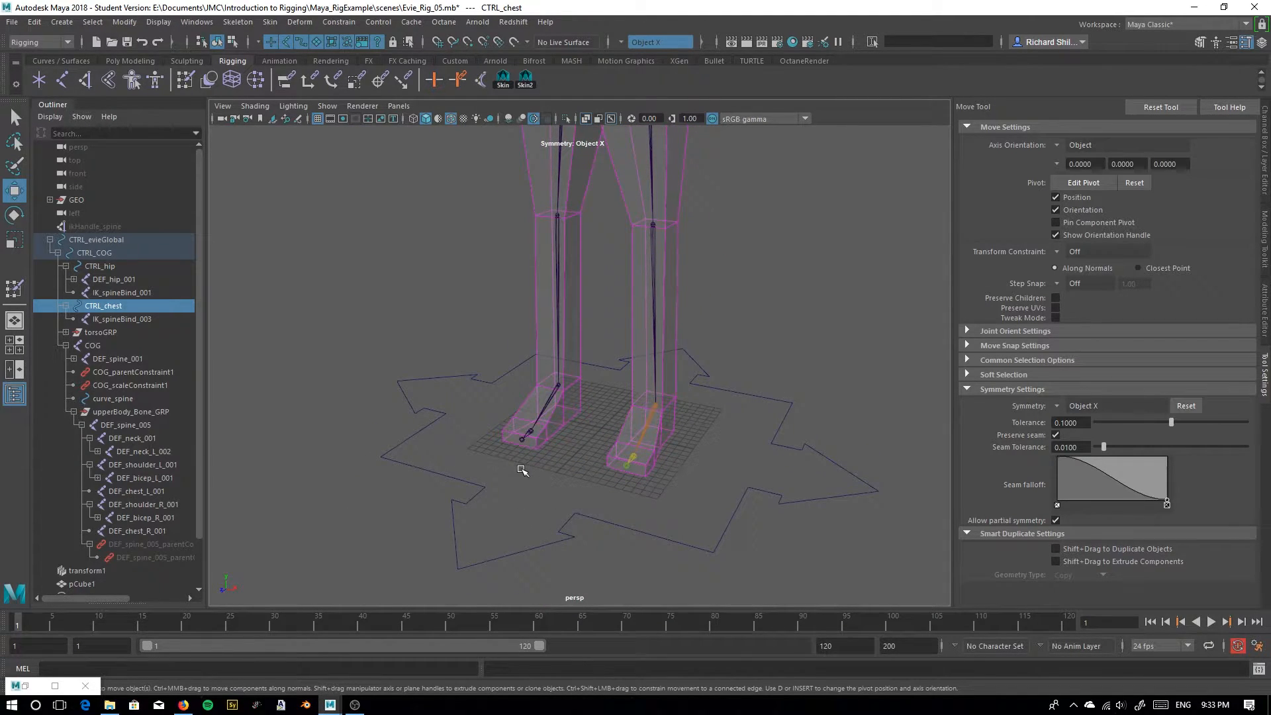
{"action": "left_click_drag", "start_coordinate": [533, 494], "coordinate": [601, 449], "text": "alt"}
{"action": "scroll", "coordinate": [701, 454], "scroll_direction": "up", "scroll_amount": 2}
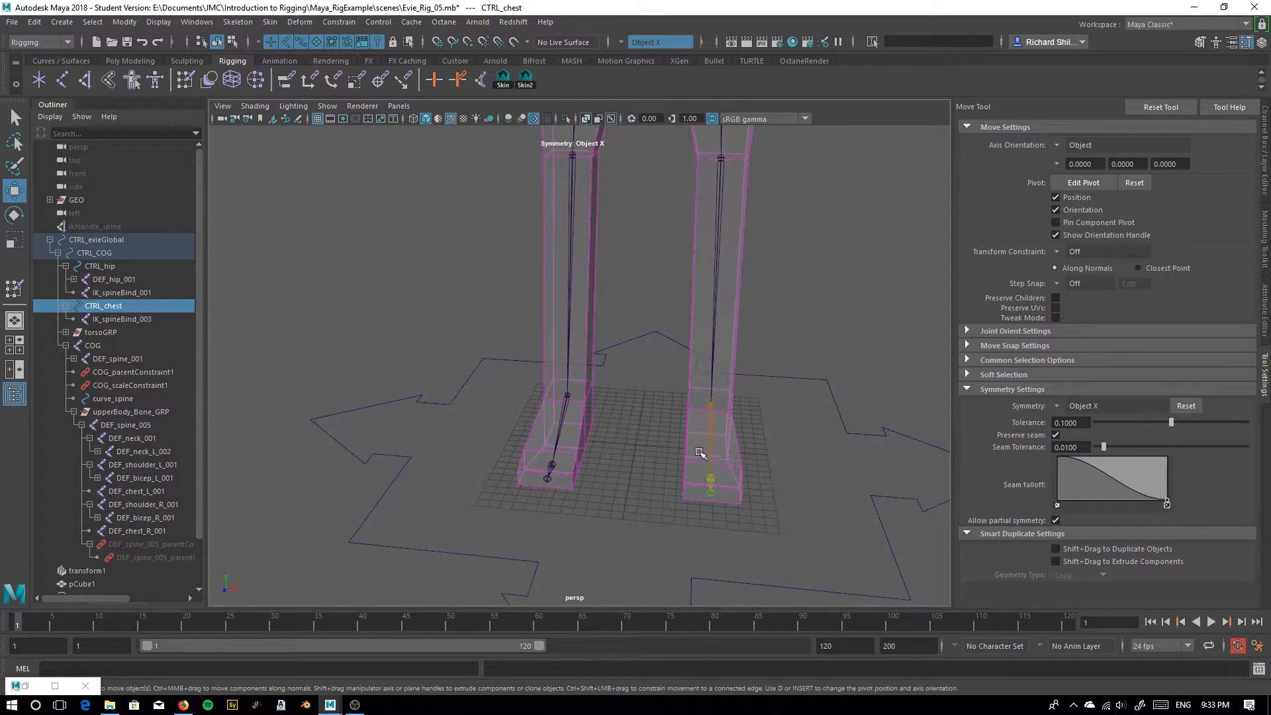
{"action": "left_click", "coordinate": [691, 446]}
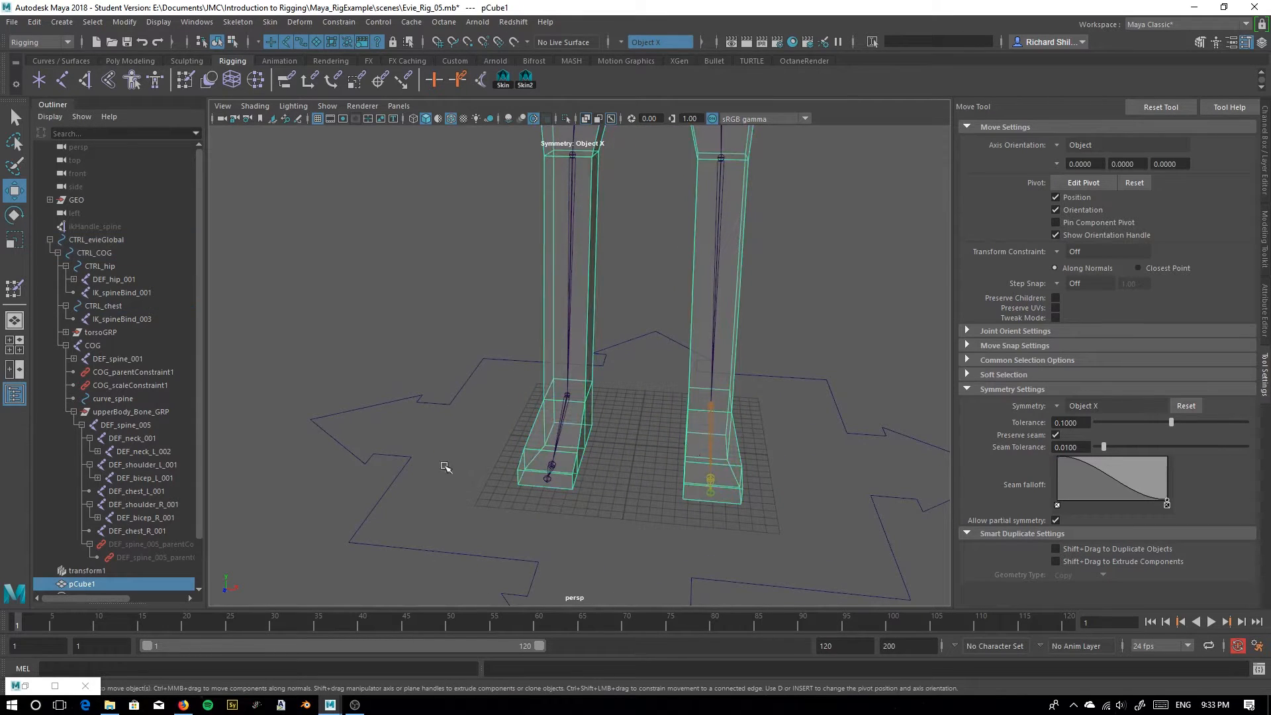
Paint skin weights for DEF_foot_R_001 on the right foot of the body mesh, using replace values of 0.5 and 1
{"action": "left_click", "coordinate": [15, 290]}
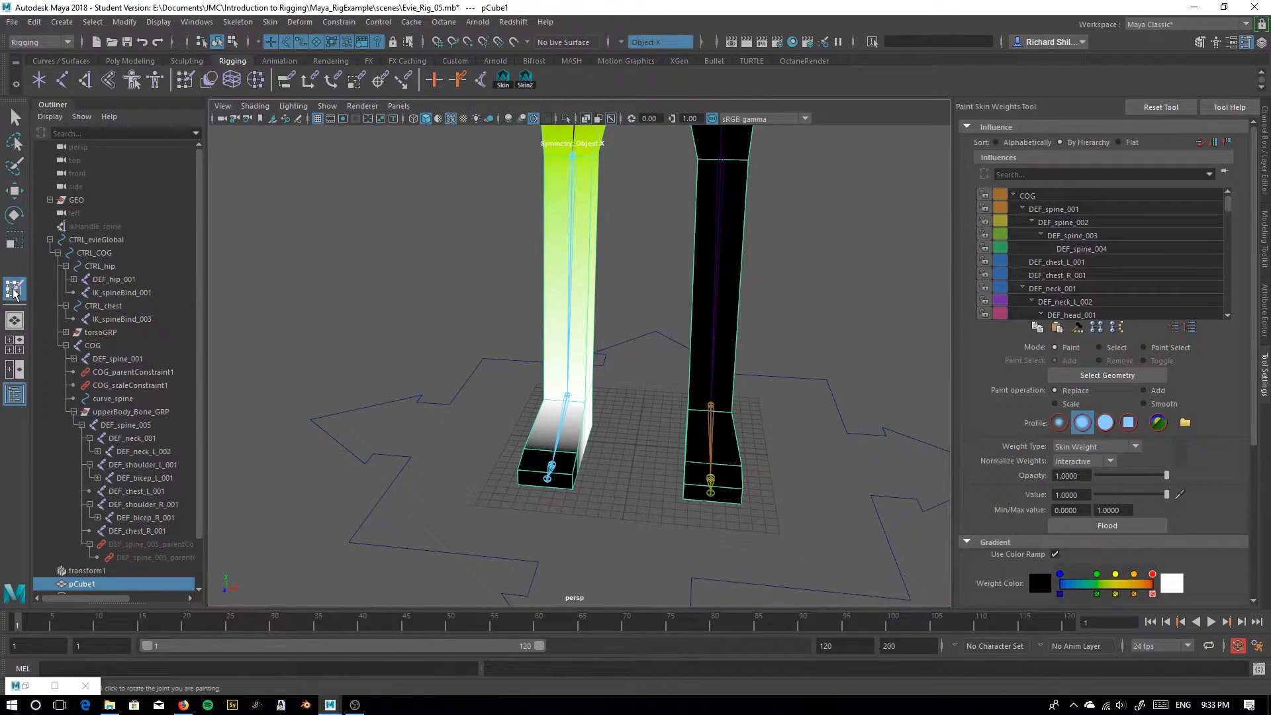
{"action": "scroll", "coordinate": [1084, 283], "scroll_direction": "down", "scroll_amount": 1}
{"action": "scroll", "coordinate": [1115, 283], "scroll_direction": "down", "scroll_amount": 10}
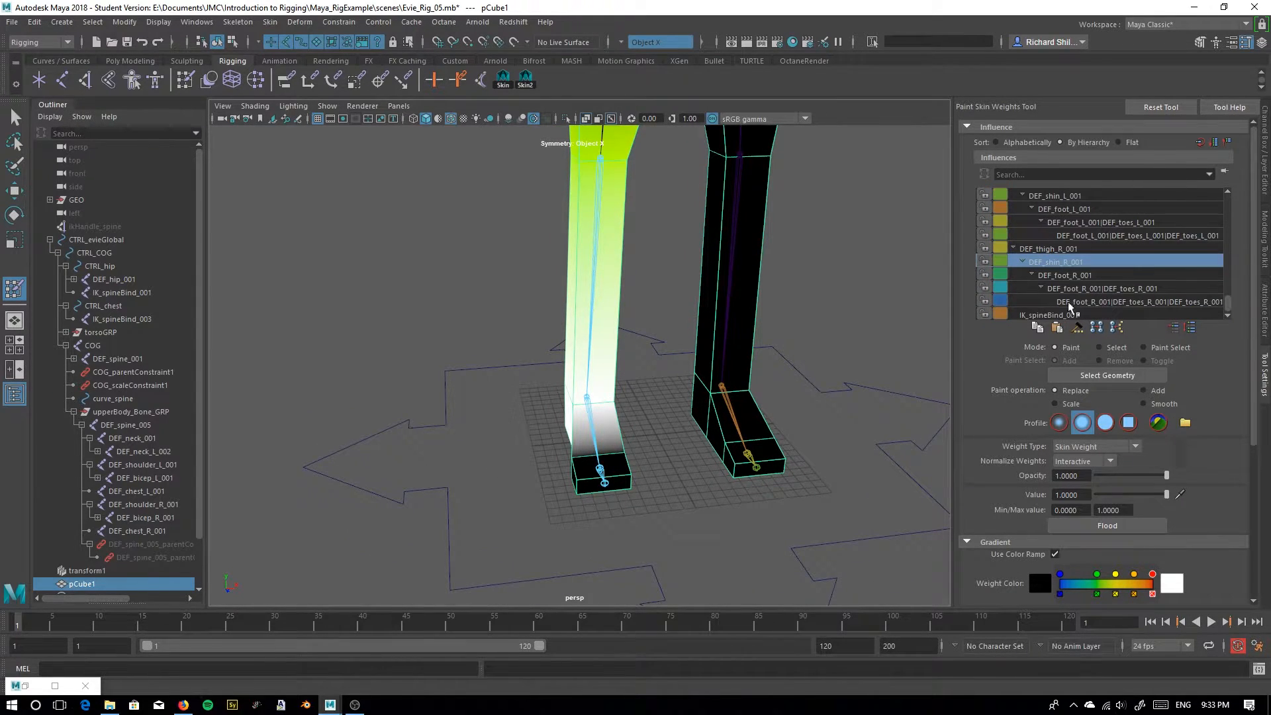
{"action": "left_click", "coordinate": [1057, 276]}
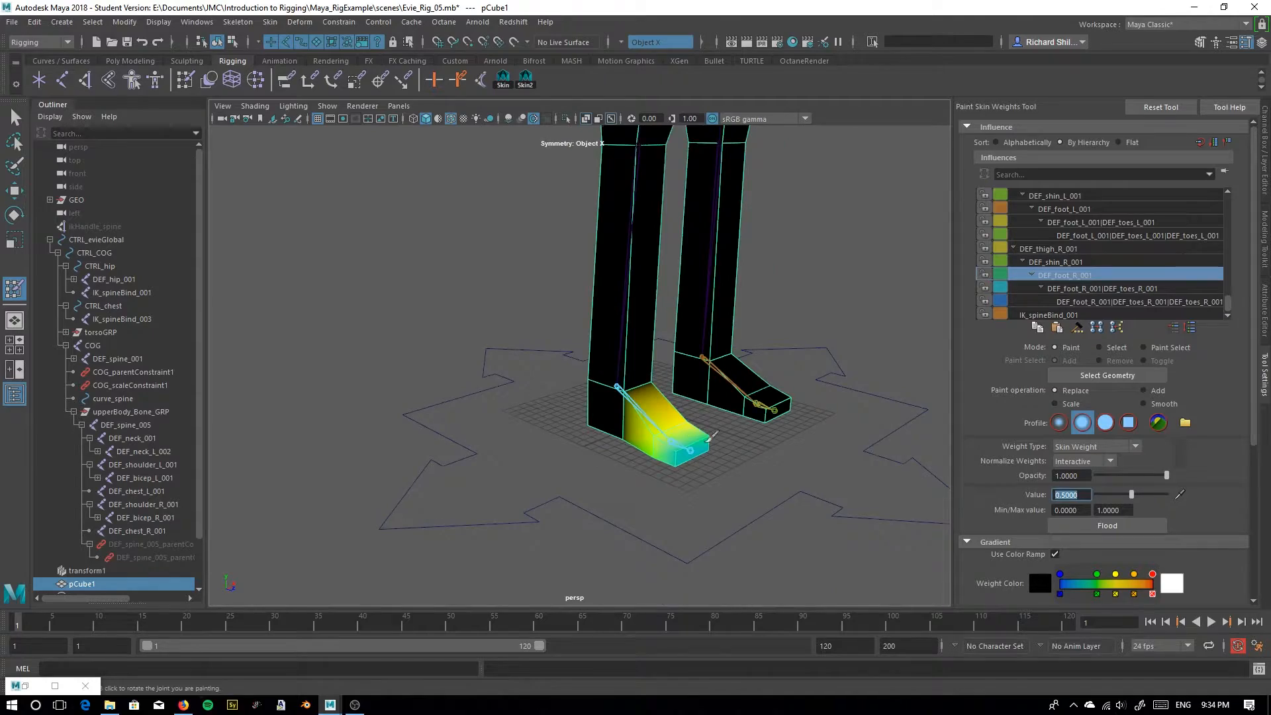
{"action": "scroll", "coordinate": [712, 437], "scroll_direction": "up", "scroll_amount": 5}
{"action": "mouse_move", "coordinate": [702, 370]}
{"action": "left_mouse_down"}
{"action": "mouse_move", "coordinate": [752, 420]}
{"action": "mouse_move", "coordinate": [682, 545]}
{"action": "mouse_move", "coordinate": [488, 397]}
{"action": "mouse_move", "coordinate": [371, 331]}
{"action": "left_mouse_up"}
{"action": "left_click_drag", "start_coordinate": [1133, 495], "coordinate": [1169, 495]}
{"action": "mouse_move", "coordinate": [536, 371]}
{"action": "left_mouse_down"}
{"action": "mouse_move", "coordinate": [431, 386]}
{"action": "mouse_move", "coordinate": [828, 371]}
{"action": "left_mouse_up"}
{"action": "mouse_move", "coordinate": [605, 394]}
{"action": "left_mouse_down"}
{"action": "mouse_move", "coordinate": [741, 417]}
{"action": "mouse_move", "coordinate": [598, 423]}
{"action": "mouse_move", "coordinate": [464, 387]}
{"action": "left_mouse_up"}
Paint skin weights for DEF_foot_L_001 on the left foot at value 1, and blend the ankle edge at 0.5
{"action": "scroll", "coordinate": [615, 405], "scroll_direction": "down", "scroll_amount": 5}
{"action": "scroll", "coordinate": [1066, 254], "scroll_direction": "up", "scroll_amount": 1}
{"action": "left_click", "coordinate": [1067, 237]}
{"action": "left_click", "coordinate": [1067, 226]}
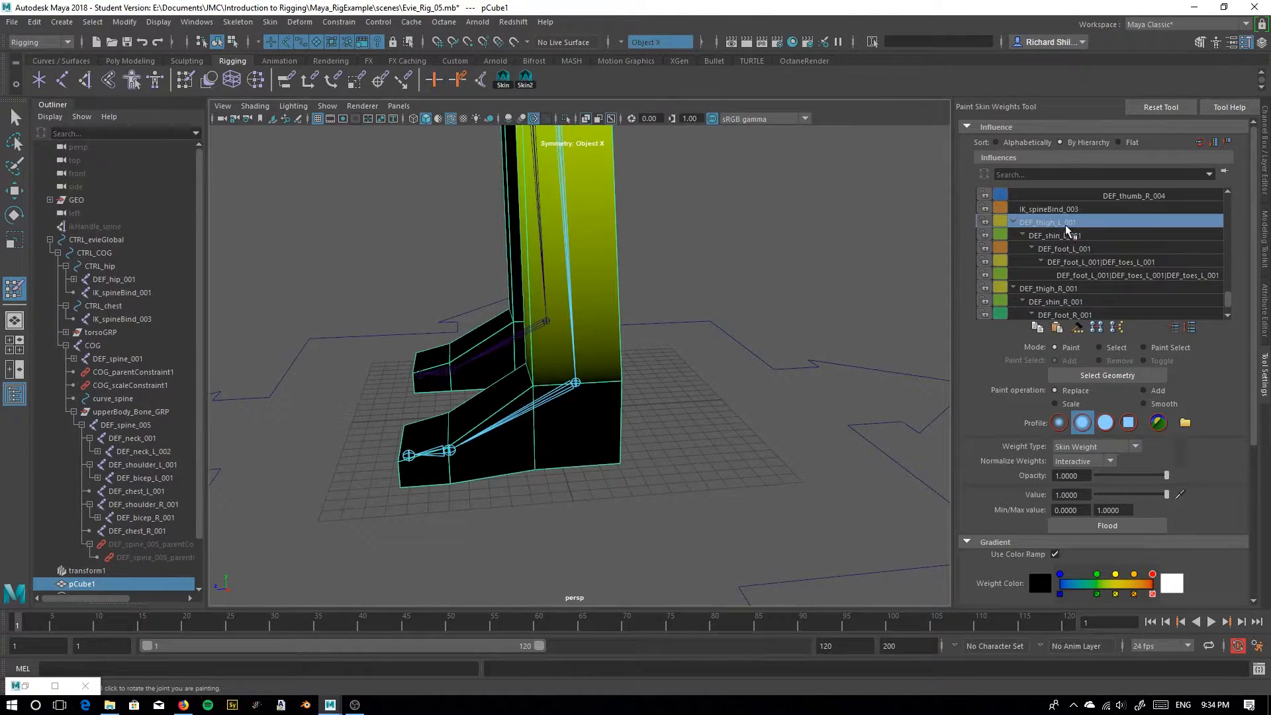
{"action": "key", "text": "ctrl+z"}
{"action": "scroll", "coordinate": [655, 477], "scroll_direction": "up", "scroll_amount": 4}
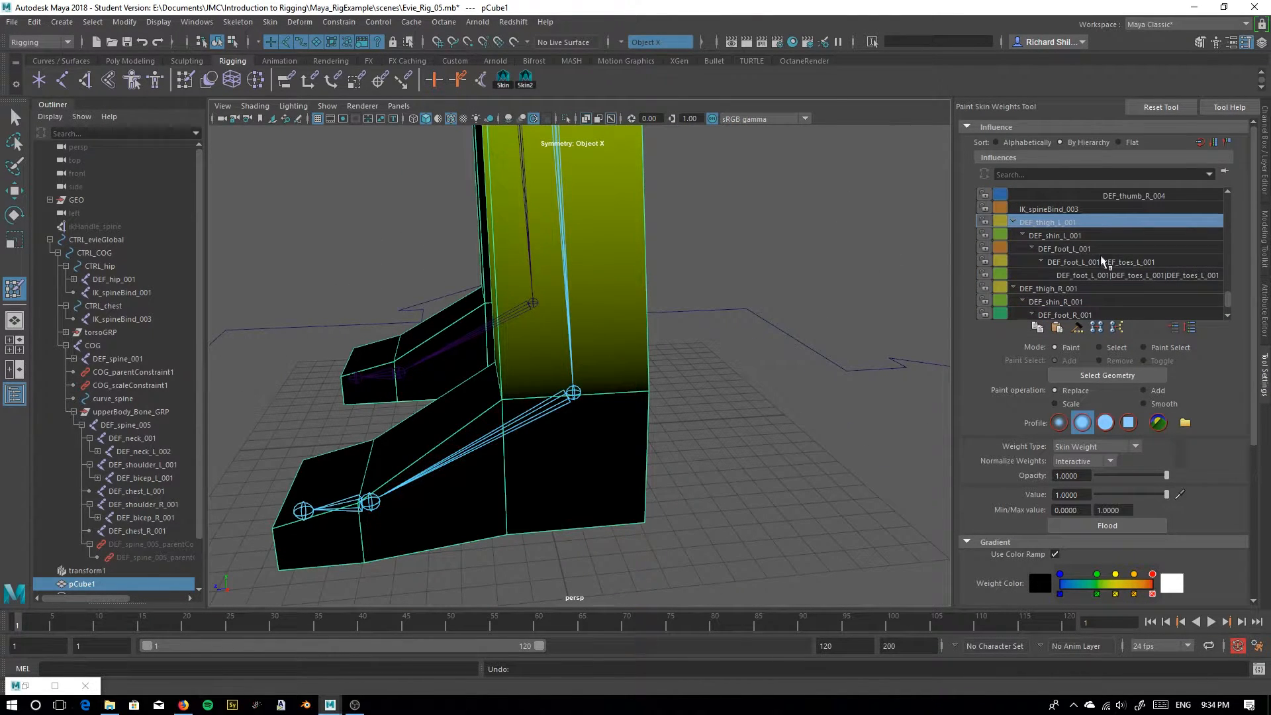
{"action": "left_click", "coordinate": [1063, 249]}
{"action": "left_click_drag", "start_coordinate": [673, 523], "coordinate": [491, 541], "text": "alt"}
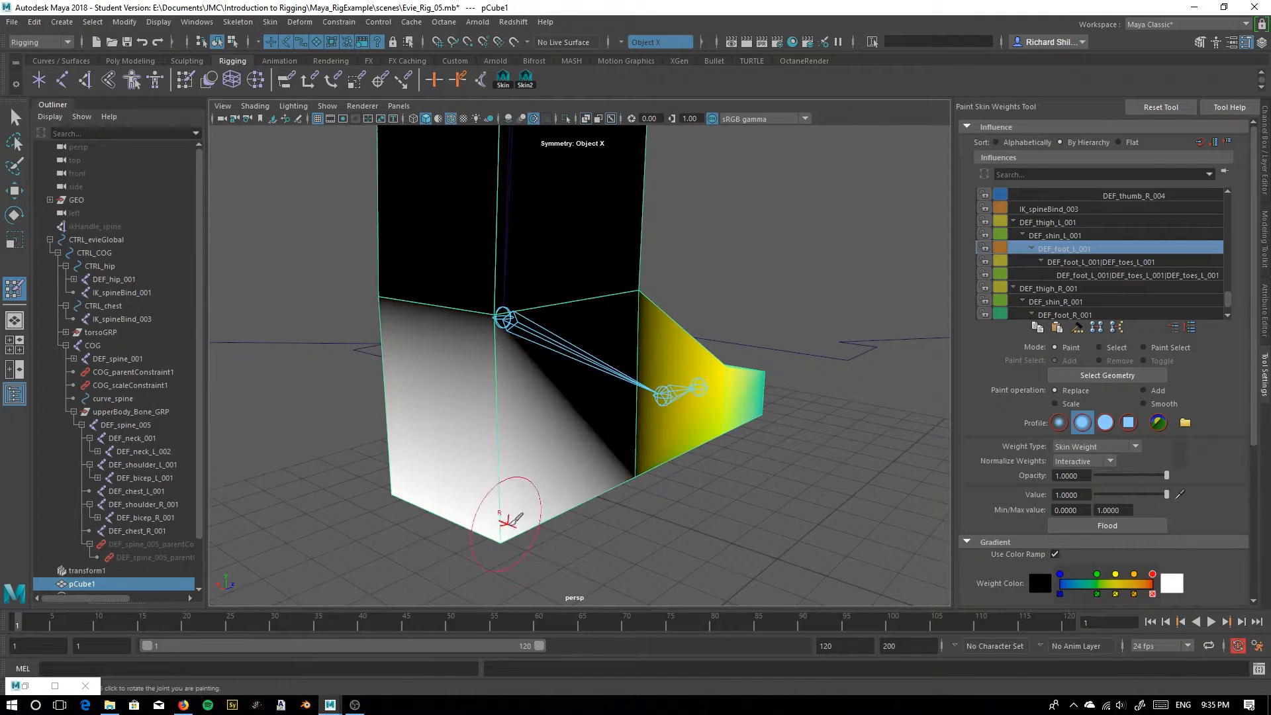
{"action": "left_click_drag", "start_coordinate": [1166, 494], "coordinate": [1156, 494]}
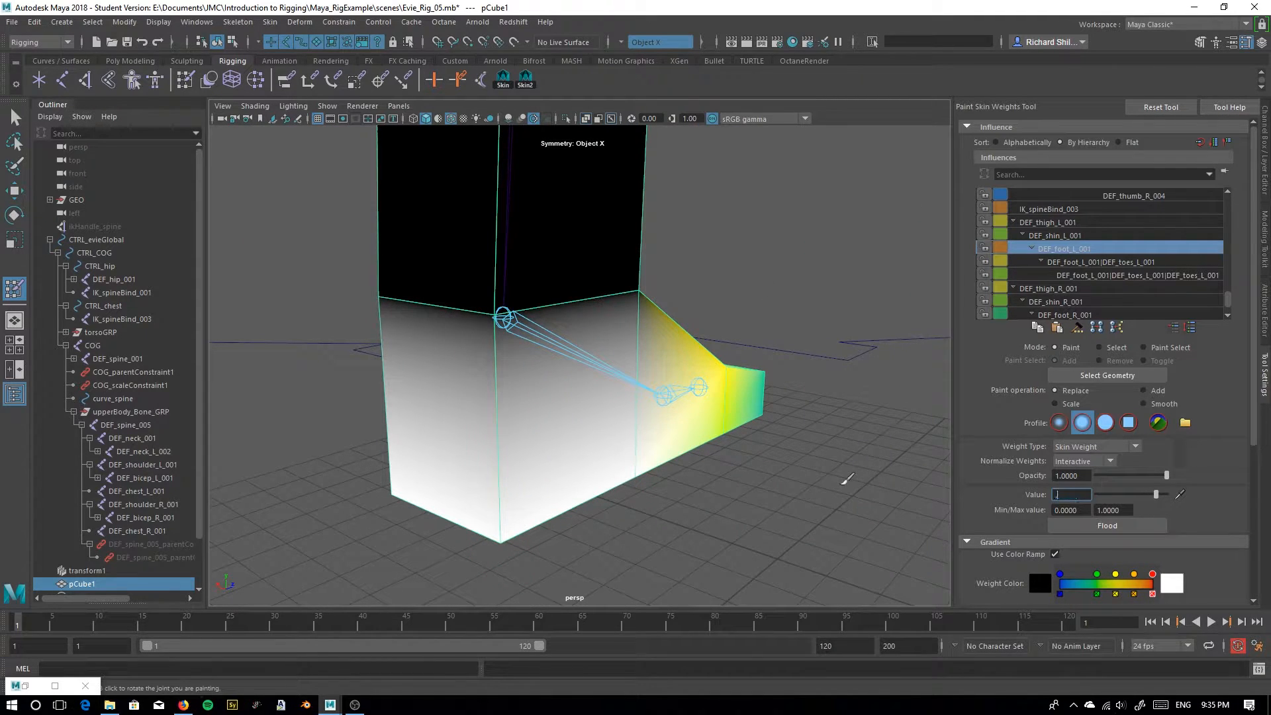
{"action": "mouse_move", "coordinate": [468, 269]}
{"action": "left_mouse_down"}
{"action": "mouse_move", "coordinate": [542, 290]}
{"action": "mouse_move", "coordinate": [641, 277]}
{"action": "left_mouse_up"}
Examine the skin weights of the DEF_shoulder_R_001 influence across the upper body
{"action": "mouse_move", "coordinate": [341, 318]}
{"action": "left_mouse_down", "text": "alt"}
{"action": "mouse_move", "coordinate": [318, 335]}
{"action": "mouse_move", "coordinate": [512, 364]}
{"action": "mouse_move", "coordinate": [331, 439]}
{"action": "mouse_move", "coordinate": [648, 424]}
{"action": "mouse_move", "coordinate": [516, 400]}
{"action": "mouse_move", "coordinate": [578, 454]}
{"action": "mouse_move", "coordinate": [761, 450]}
{"action": "left_mouse_up", "text": "alt"}
{"action": "right_click_drag", "start_coordinate": [761, 450], "coordinate": [604, 366], "text": "alt"}
{"action": "left_click_drag", "start_coordinate": [604, 365], "coordinate": [468, 457], "text": "alt"}
{"action": "middle_click_drag", "start_coordinate": [468, 457], "coordinate": [539, 589], "text": "alt"}
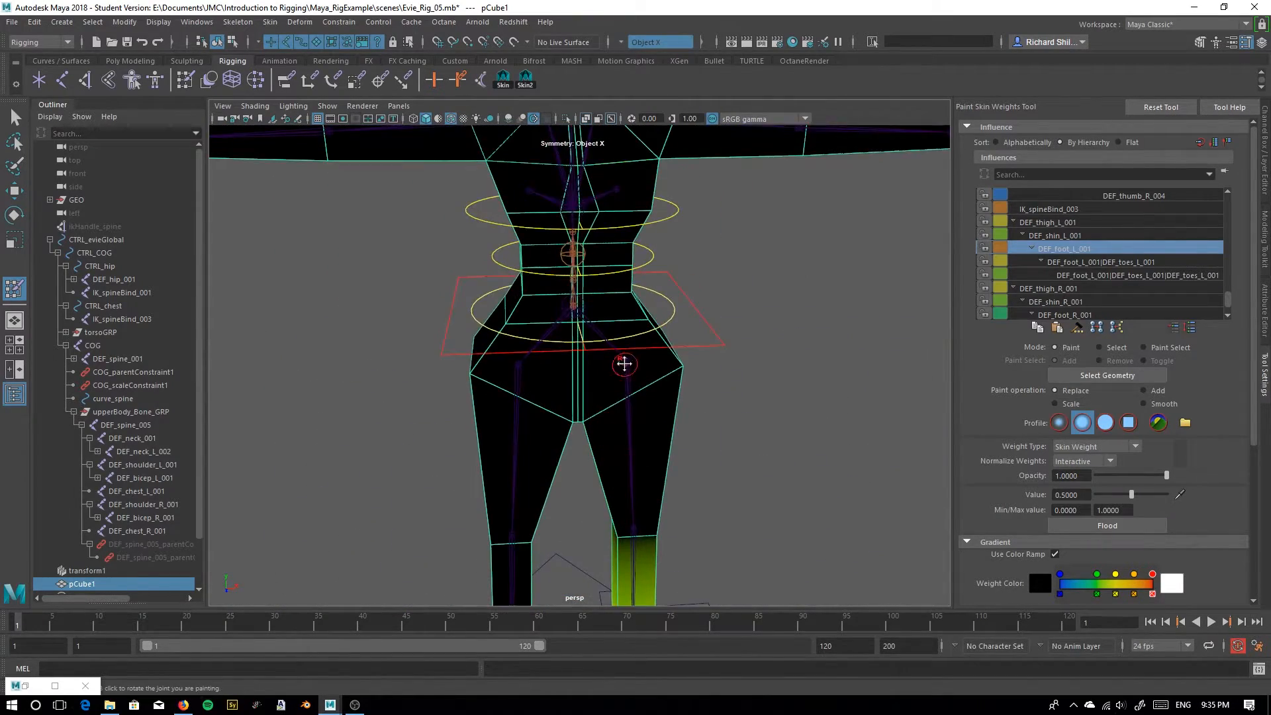
{"action": "middle_click_drag", "start_coordinate": [630, 358], "coordinate": [561, 477], "text": "alt"}
{"action": "left_click_drag", "start_coordinate": [514, 355], "coordinate": [528, 425], "text": "alt"}
{"action": "right_click_drag", "start_coordinate": [528, 426], "coordinate": [578, 430], "text": "alt"}
{"action": "middle_click_drag", "start_coordinate": [735, 413], "coordinate": [660, 417], "text": "alt"}
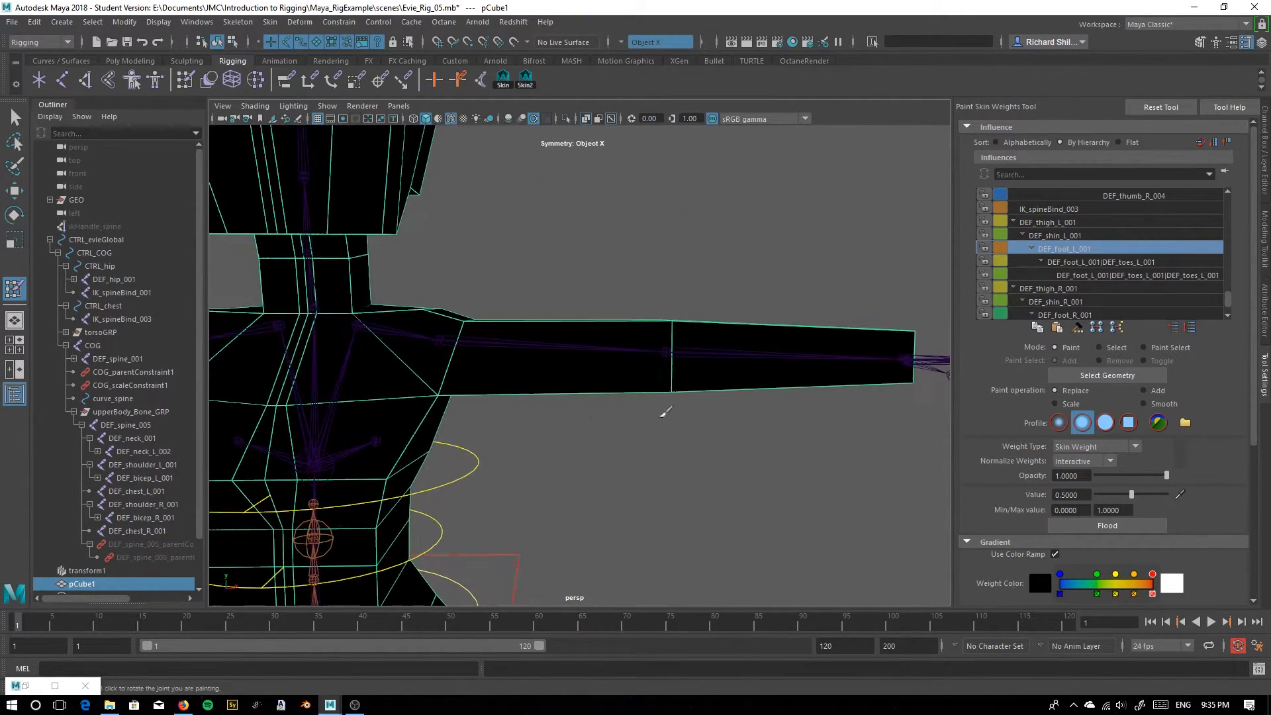
{"action": "scroll", "coordinate": [1068, 252], "scroll_direction": "up", "scroll_amount": 2}
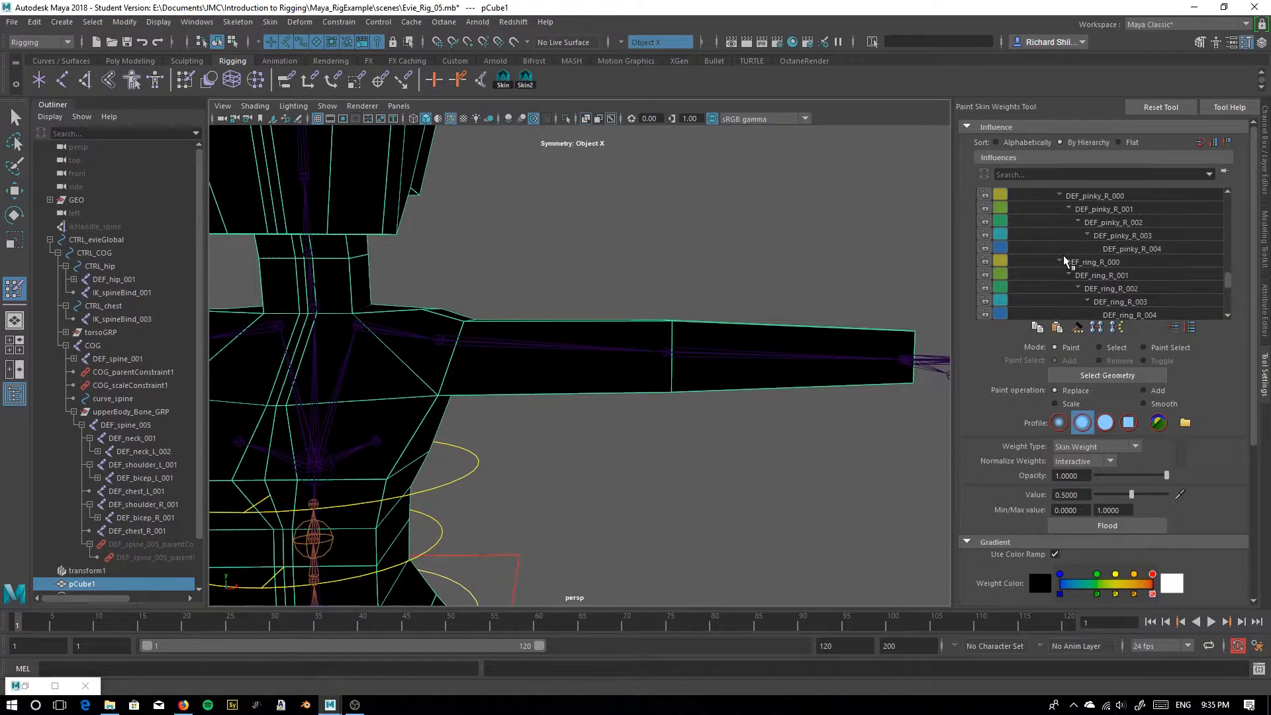
{"action": "scroll", "coordinate": [1064, 260], "scroll_direction": "up", "scroll_amount": 2}
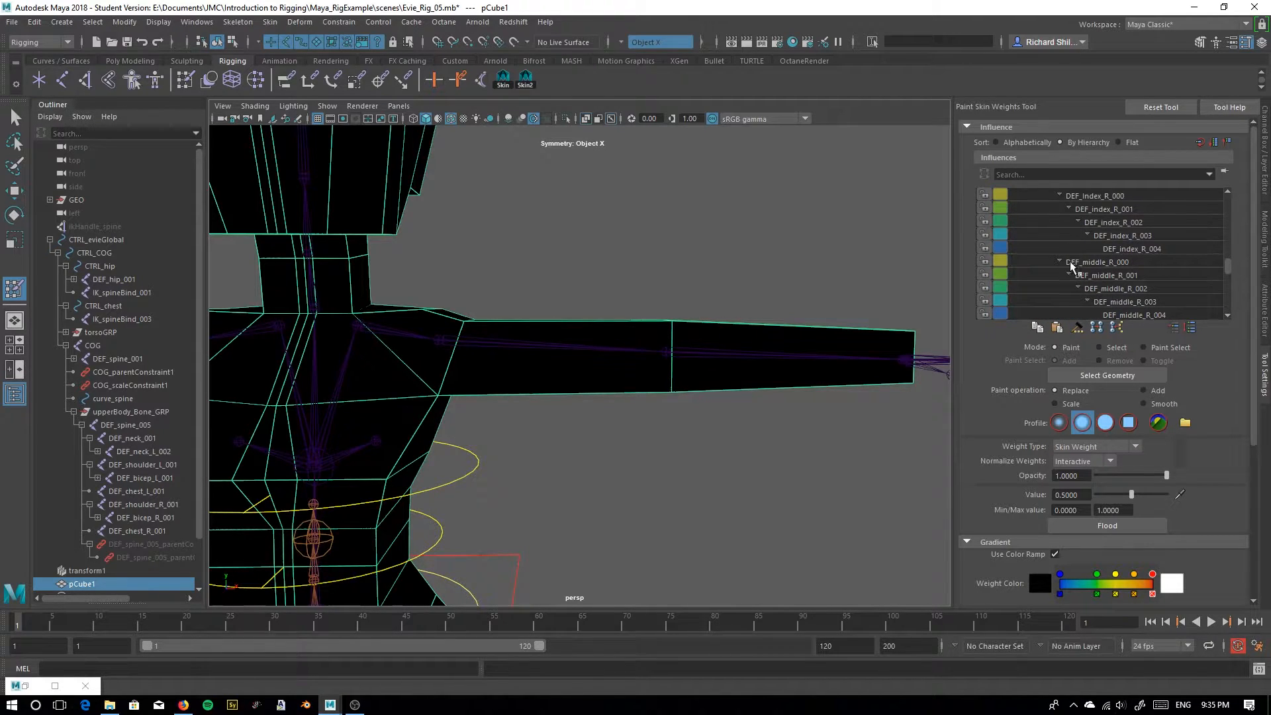
{"action": "scroll", "coordinate": [1090, 248], "scroll_direction": "up", "scroll_amount": 3}
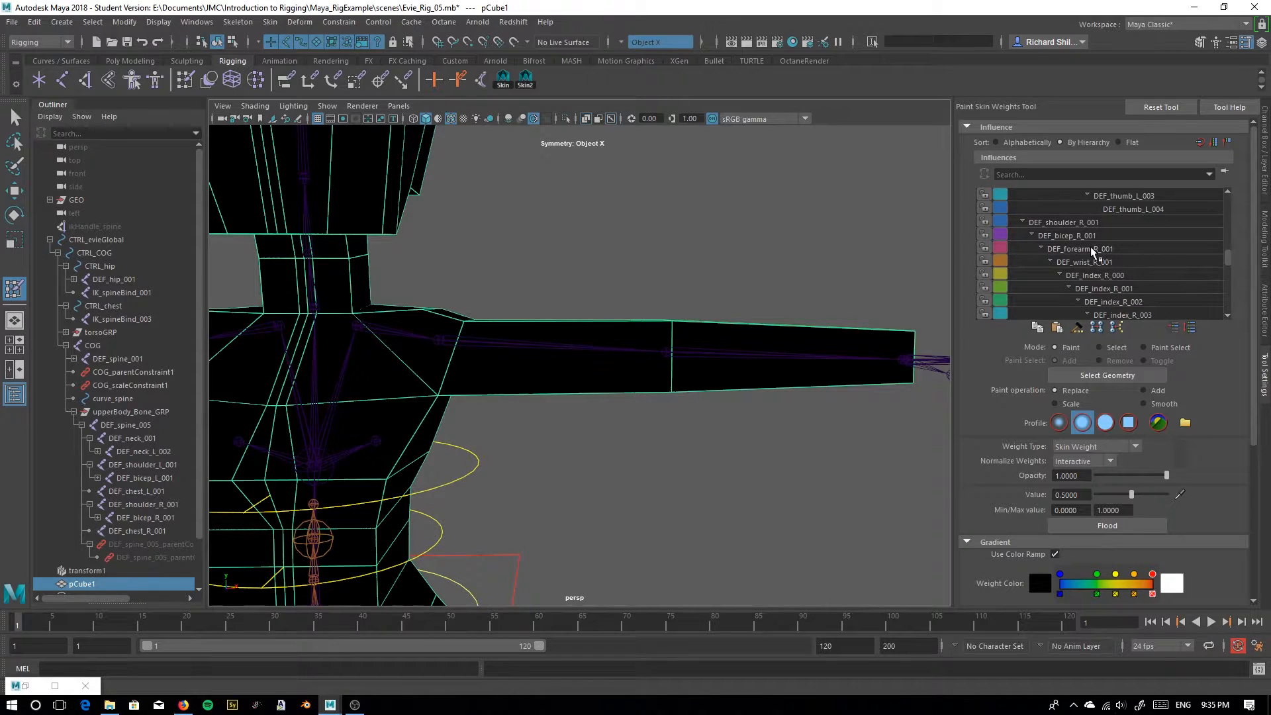
{"action": "left_click", "coordinate": [1061, 223]}
{"action": "left_click_drag", "start_coordinate": [758, 306], "coordinate": [538, 374], "text": "alt"}
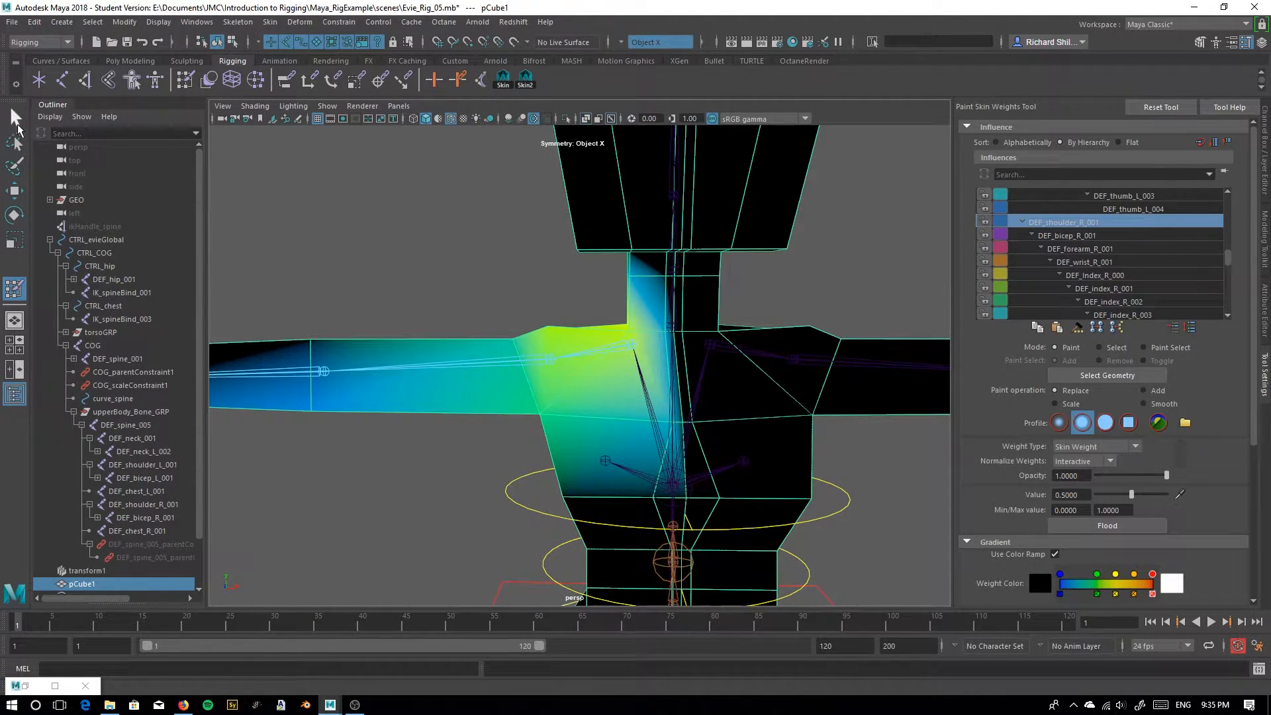
Rotate the DEF_shoulder_L_001 joint to test how the shoulder mesh deforms, and undo the rotation
{"action": "left_click", "coordinate": [15, 118]}
{"action": "left_click", "coordinate": [616, 320]}
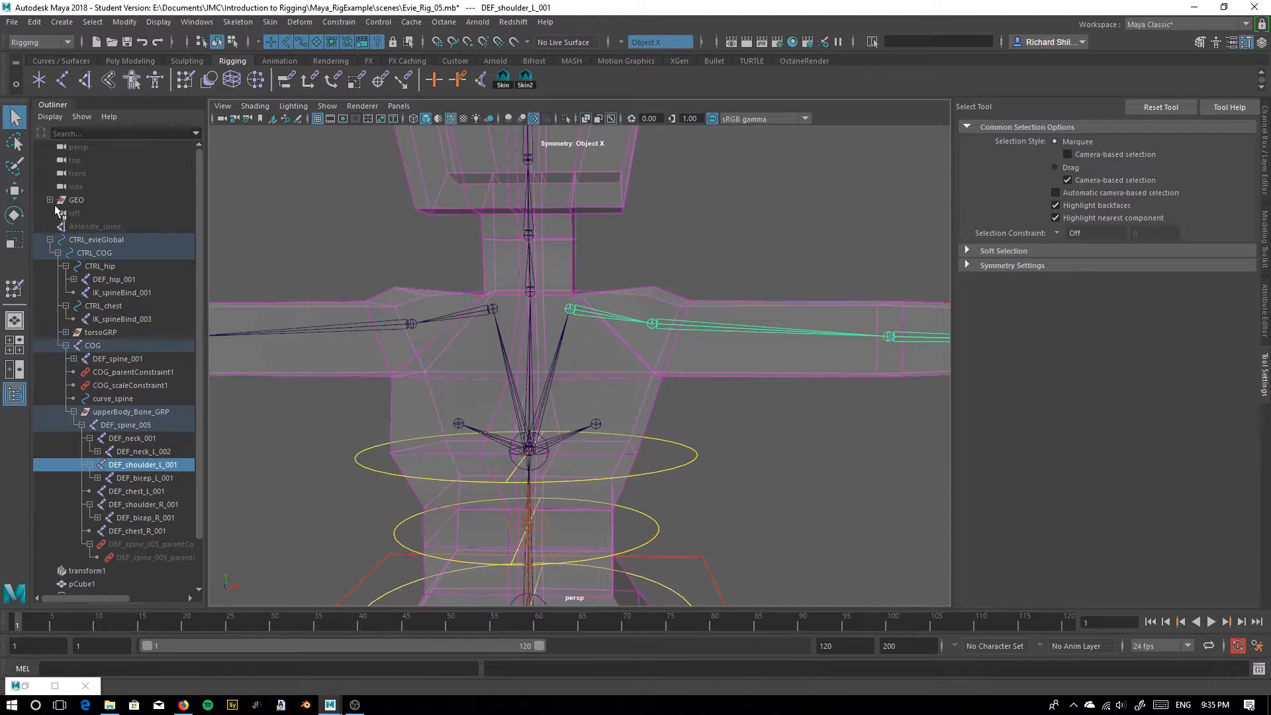
{"action": "key", "text": "e"}
{"action": "left_click_drag", "start_coordinate": [632, 310], "coordinate": [625, 200]}
{"action": "key", "text": "ctrl+z"}
Rotate the DEF_bicep_L_001 joint downward to test the armpit deformation, and undo the rotations
{"action": "left_click", "coordinate": [731, 333]}
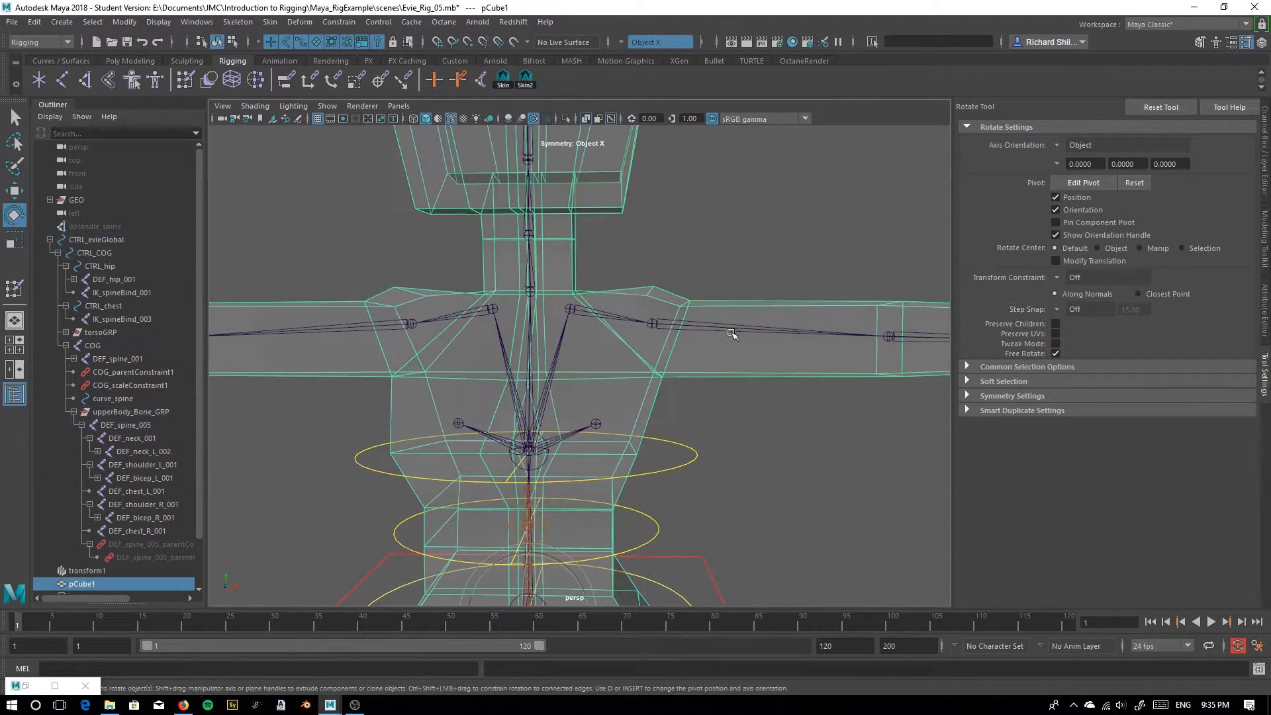
{"action": "left_click", "coordinate": [719, 328]}
{"action": "left_click_drag", "start_coordinate": [649, 264], "coordinate": [634, 390]}
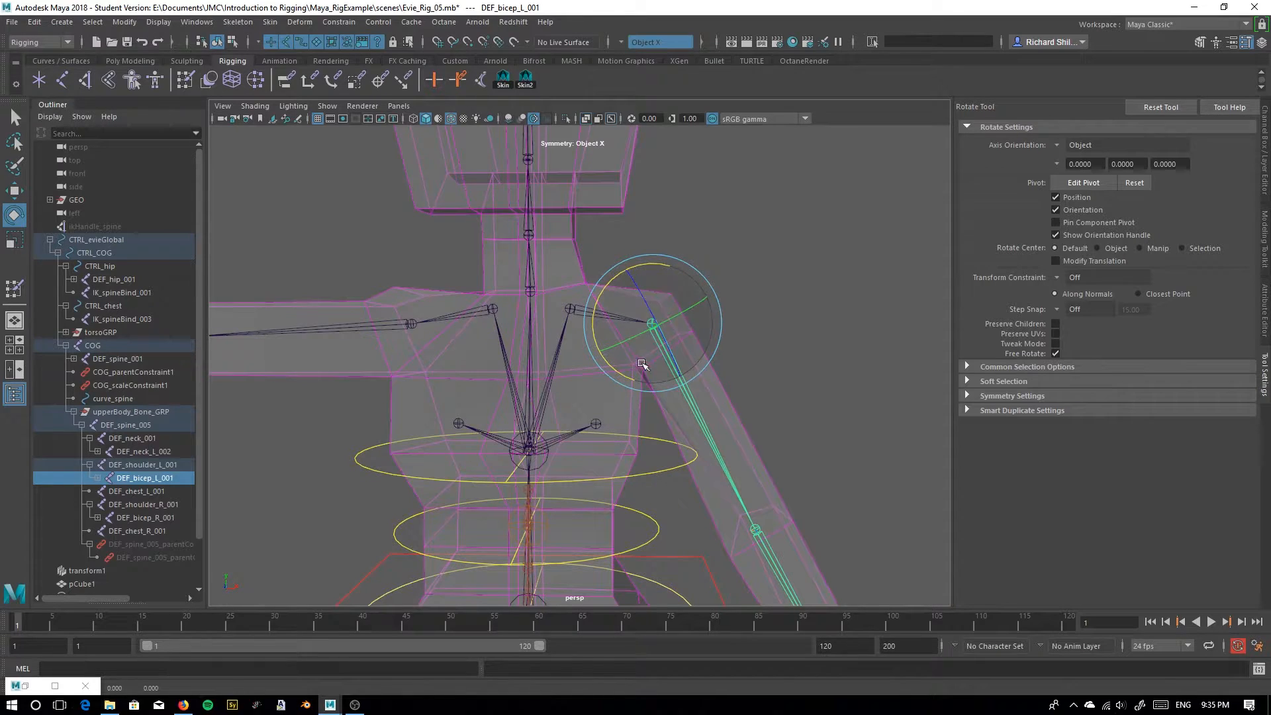
{"action": "left_click_drag", "start_coordinate": [652, 269], "coordinate": [622, 292]}
{"action": "key", "text": "ctrl+z"}
{"action": "key", "text": "ctrl+z"}
Paint skin weights for DEF_chest_L_001 around the left chest and armpit at value 0.5
{"action": "left_click_drag", "start_coordinate": [589, 413], "coordinate": [521, 396], "text": "alt"}
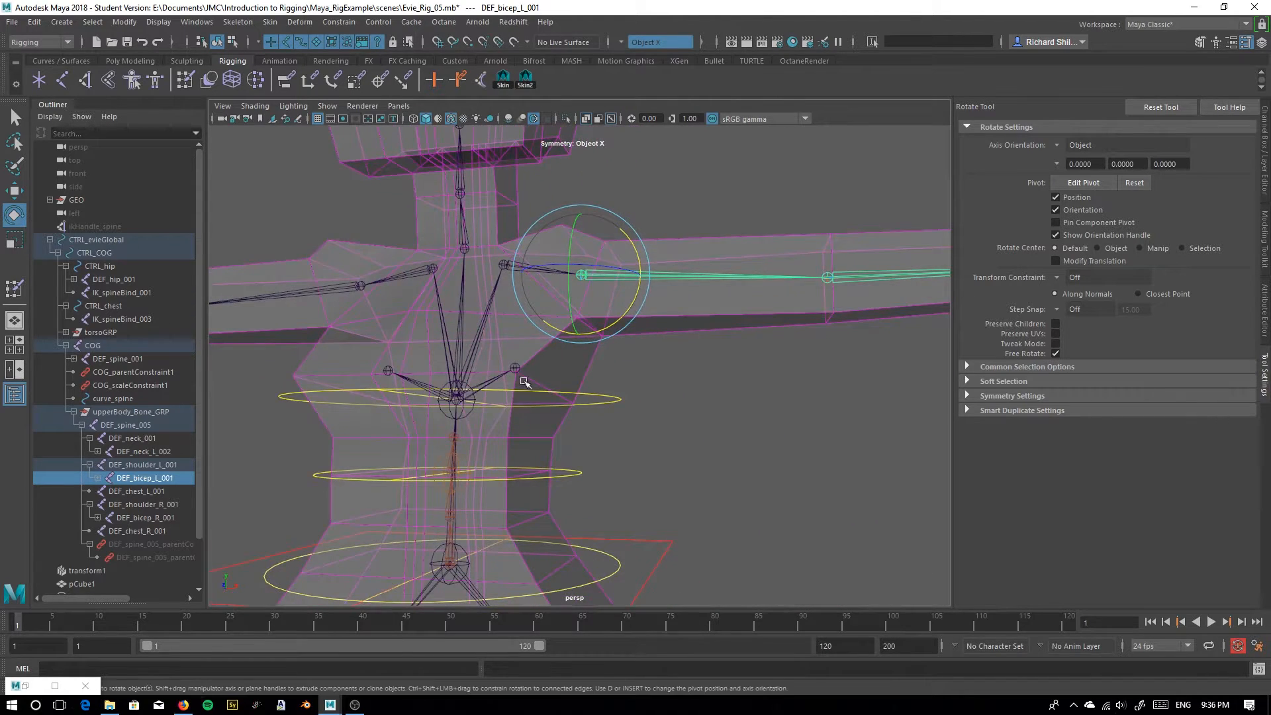
{"action": "right_click_drag", "start_coordinate": [521, 395], "coordinate": [571, 400], "text": "alt"}
{"action": "left_click", "coordinate": [599, 363]}
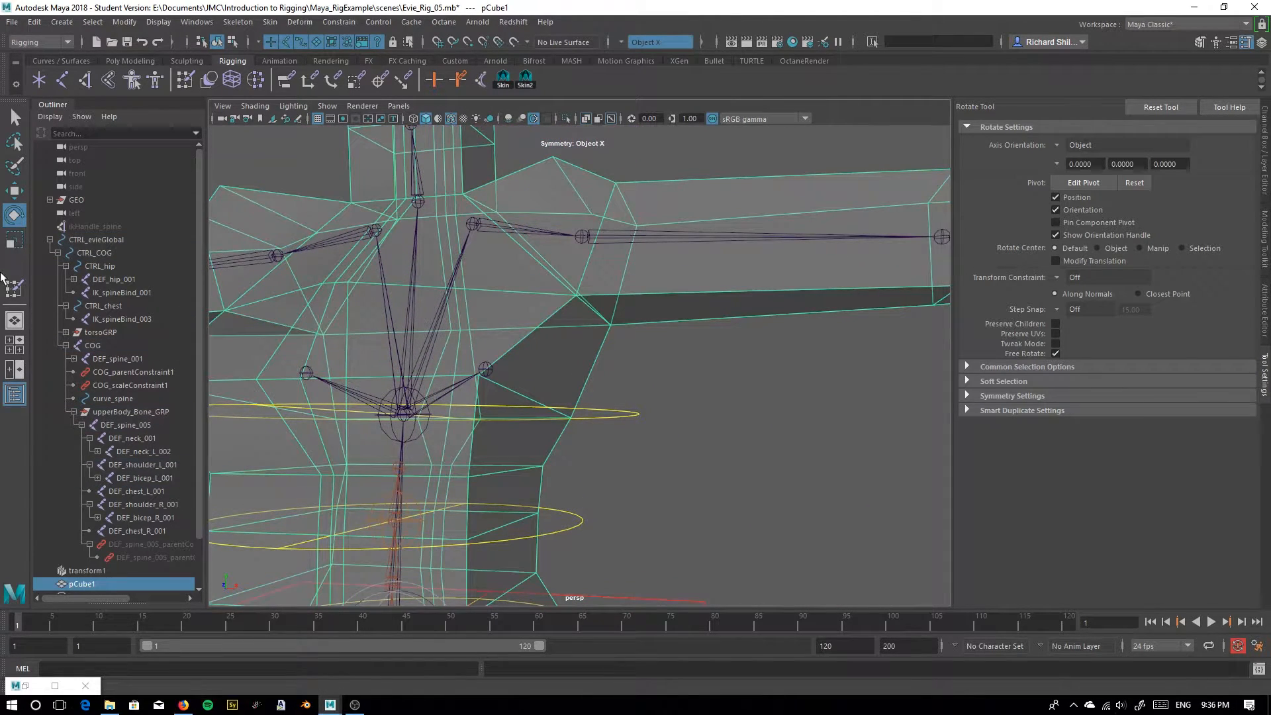
{"action": "key", "text": "y"}
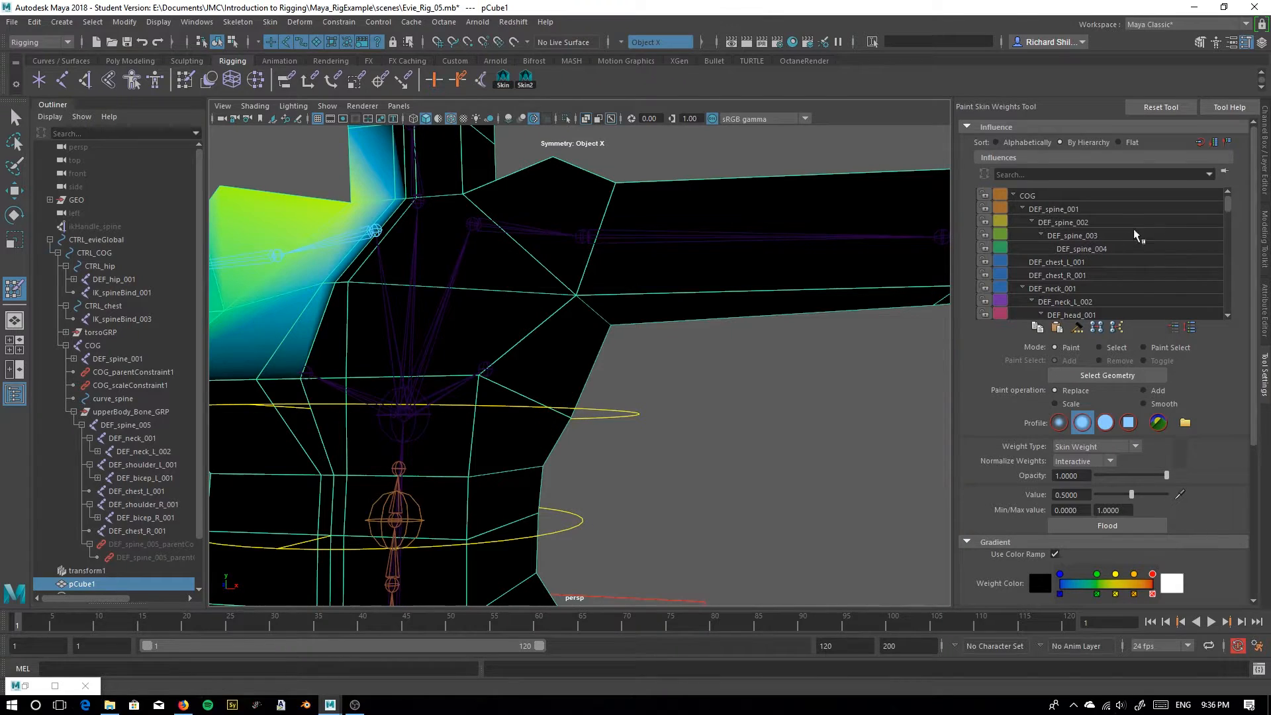
{"action": "left_click", "coordinate": [1077, 263]}
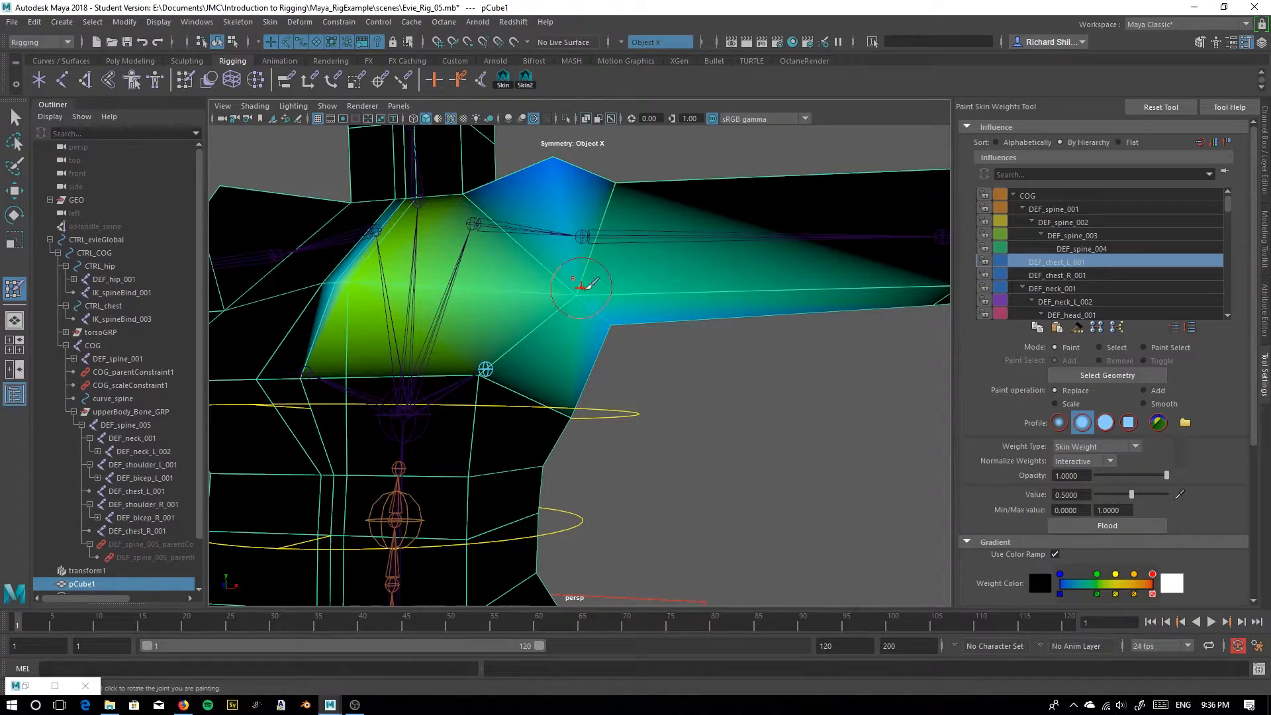
{"action": "right_click_drag", "start_coordinate": [579, 286], "coordinate": [615, 298], "text": "alt"}
{"action": "mouse_move", "coordinate": [579, 252]}
{"action": "left_mouse_down"}
{"action": "mouse_move", "coordinate": [598, 288]}
{"action": "mouse_move", "coordinate": [374, 312]}
{"action": "left_mouse_up"}
{"action": "middle_click_drag", "start_coordinate": [375, 312], "coordinate": [625, 298], "text": "alt"}
{"action": "left_click_drag", "start_coordinate": [624, 298], "coordinate": [433, 314], "text": "alt"}
Rotate DEF_bicep_L_001 again to check the left armpit's repainted weights, and undo the rotation
{"action": "left_click", "coordinate": [14, 120]}
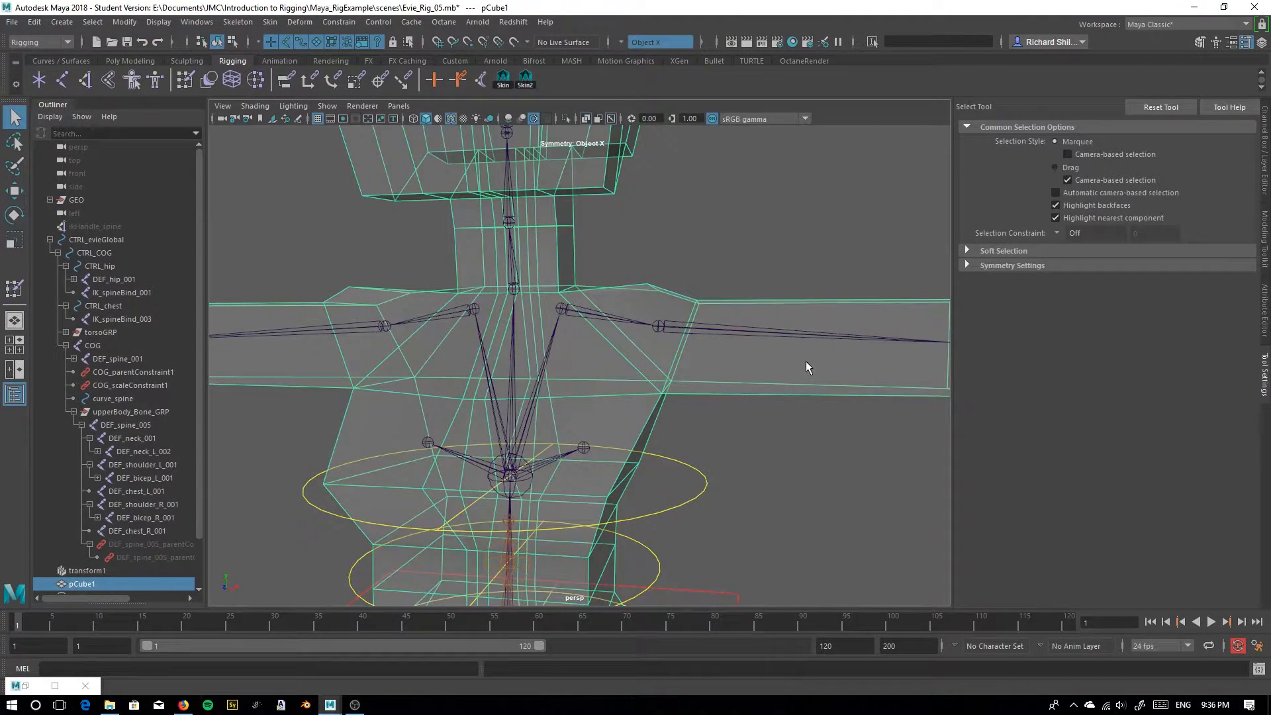
{"action": "left_click", "coordinate": [761, 321]}
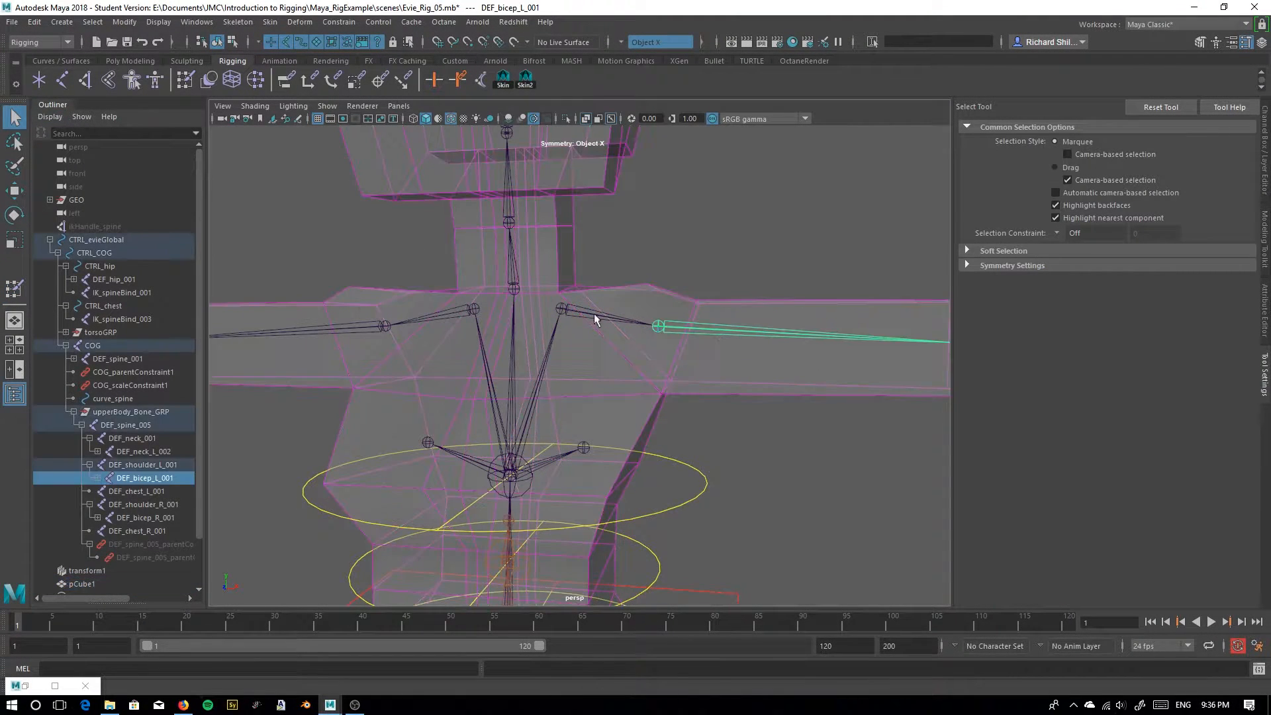
{"action": "left_click", "coordinate": [20, 216]}
{"action": "left_click_drag", "start_coordinate": [697, 280], "coordinate": [664, 333]}
{"action": "key", "text": "ctrl+z"}
Rotate the DEF_forearm_L_001 joint to test the left elbow's deformation, and undo the rotation
{"action": "left_click_drag", "start_coordinate": [397, 355], "coordinate": [429, 382], "text": "alt"}
{"action": "right_click_drag", "start_coordinate": [598, 317], "coordinate": [639, 341], "text": "alt"}
{"action": "middle_click_drag", "start_coordinate": [699, 364], "coordinate": [510, 331], "text": "alt"}
{"action": "right_click_drag", "start_coordinate": [854, 390], "coordinate": [775, 380], "text": "alt"}
{"action": "left_click_drag", "start_coordinate": [774, 380], "coordinate": [739, 390], "text": "alt"}
{"action": "middle_click_drag", "start_coordinate": [738, 391], "coordinate": [686, 360], "text": "alt"}
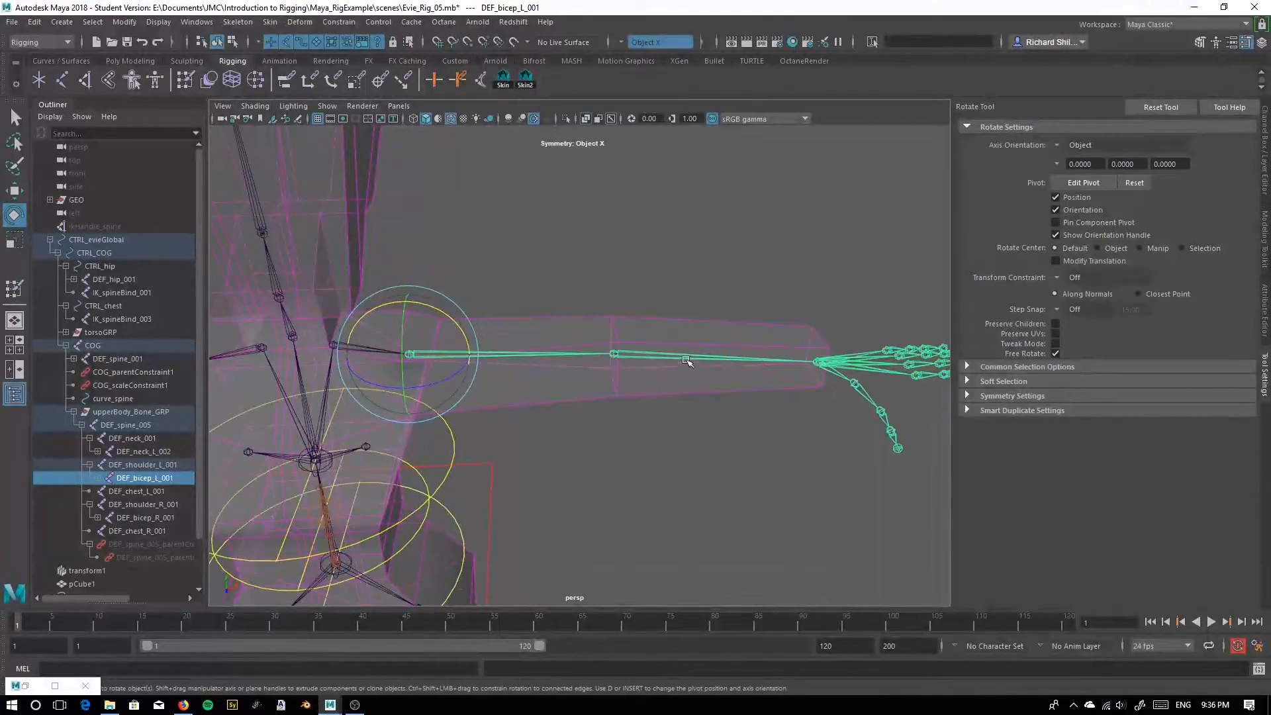
{"action": "left_click_drag", "start_coordinate": [680, 371], "coordinate": [650, 366]}
{"action": "key", "text": "ctrl+z"}
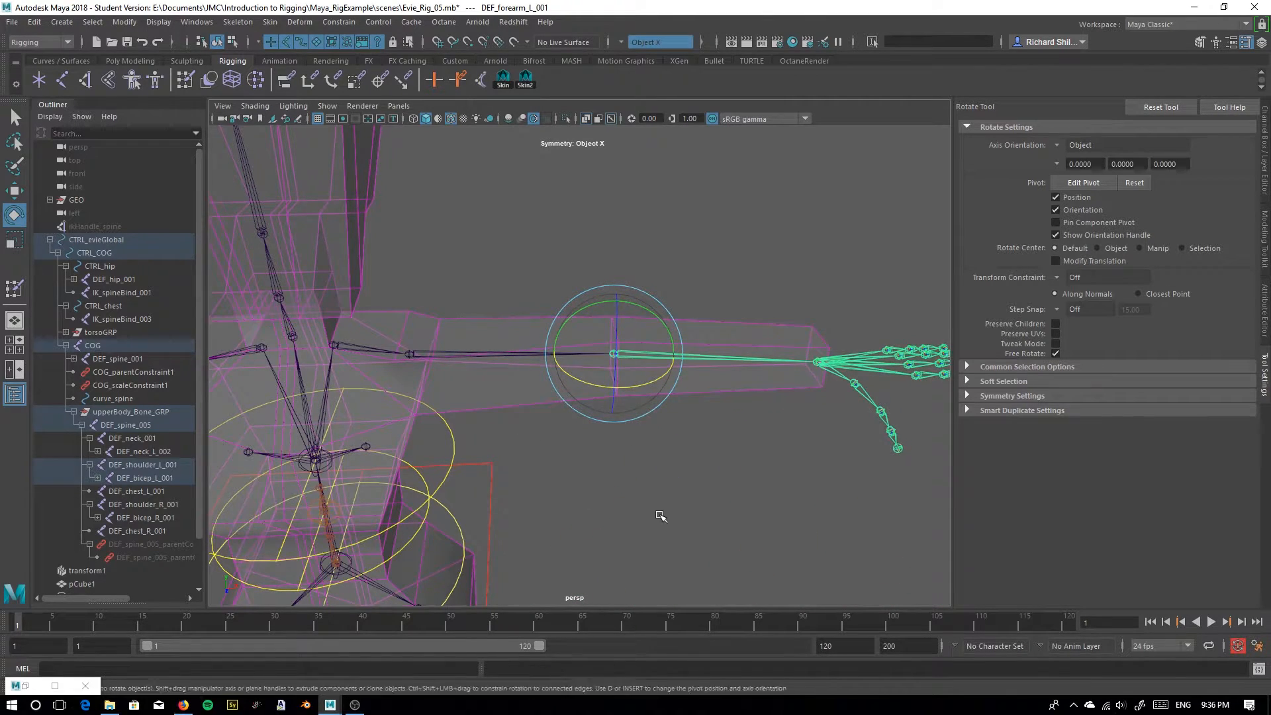
Resume Paint Skin Weights on the body mesh and paint around the left elbow at value 1
{"action": "left_click", "coordinate": [556, 395]}
{"action": "left_click", "coordinate": [544, 398]}
{"action": "right_click_drag", "start_coordinate": [544, 398], "coordinate": [479, 399]}
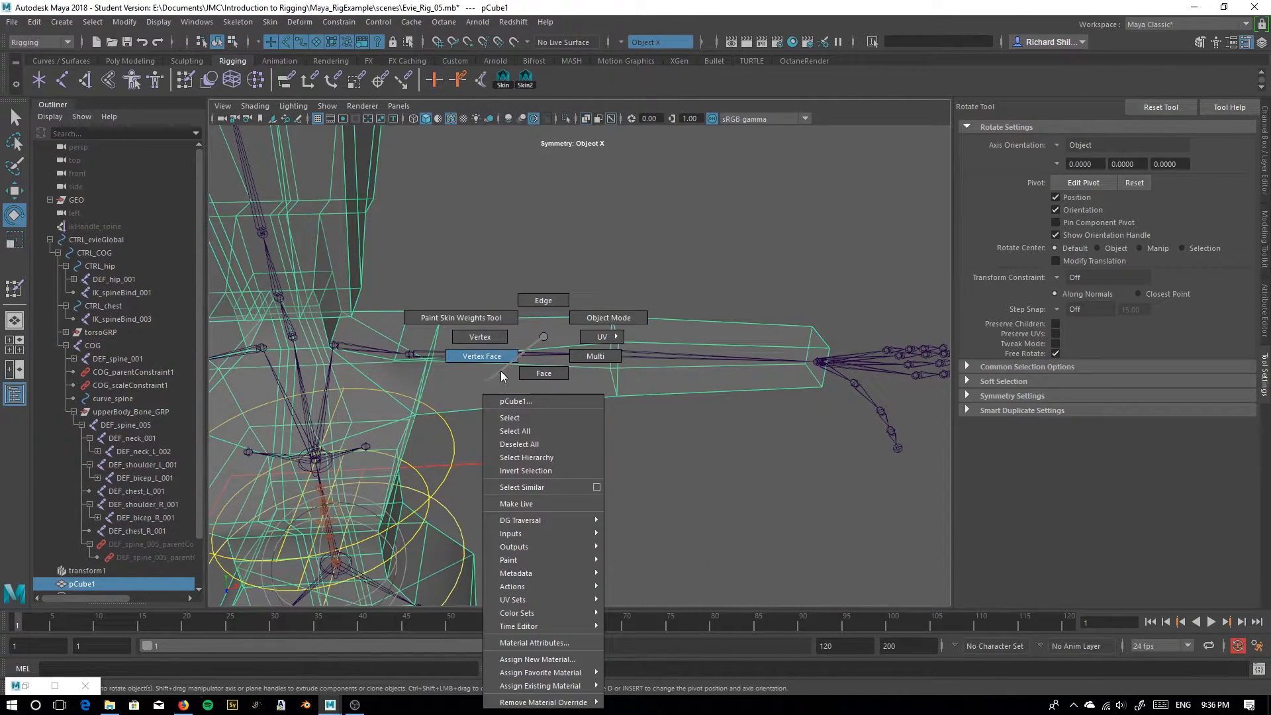
{"action": "right_click", "coordinate": [539, 337]}
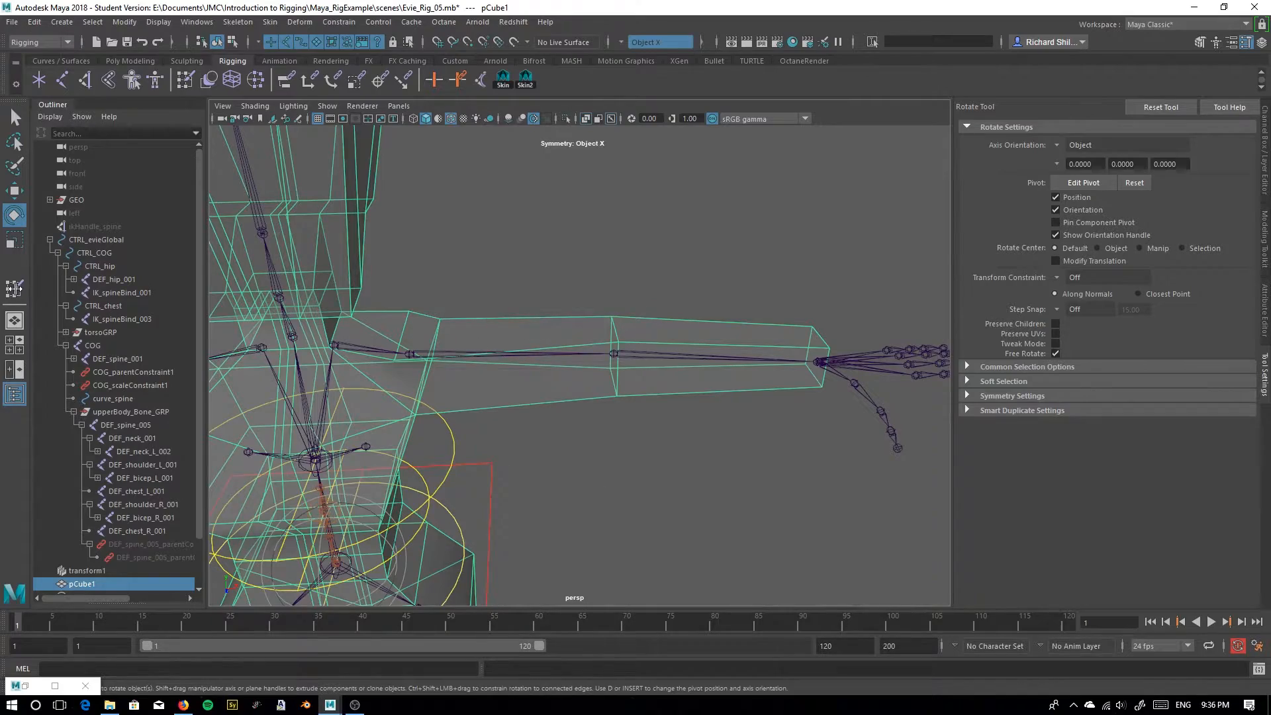
{"action": "left_click", "coordinate": [14, 288]}
{"action": "right_click_drag", "start_coordinate": [474, 301], "coordinate": [625, 375], "text": "alt"}
{"action": "mouse_move", "coordinate": [575, 411]}
{"action": "left_mouse_down", "text": "alt"}
{"action": "mouse_move", "coordinate": [427, 302]}
{"action": "mouse_move", "coordinate": [428, 443]}
{"action": "mouse_move", "coordinate": [495, 387]}
{"action": "left_mouse_up", "text": "alt"}
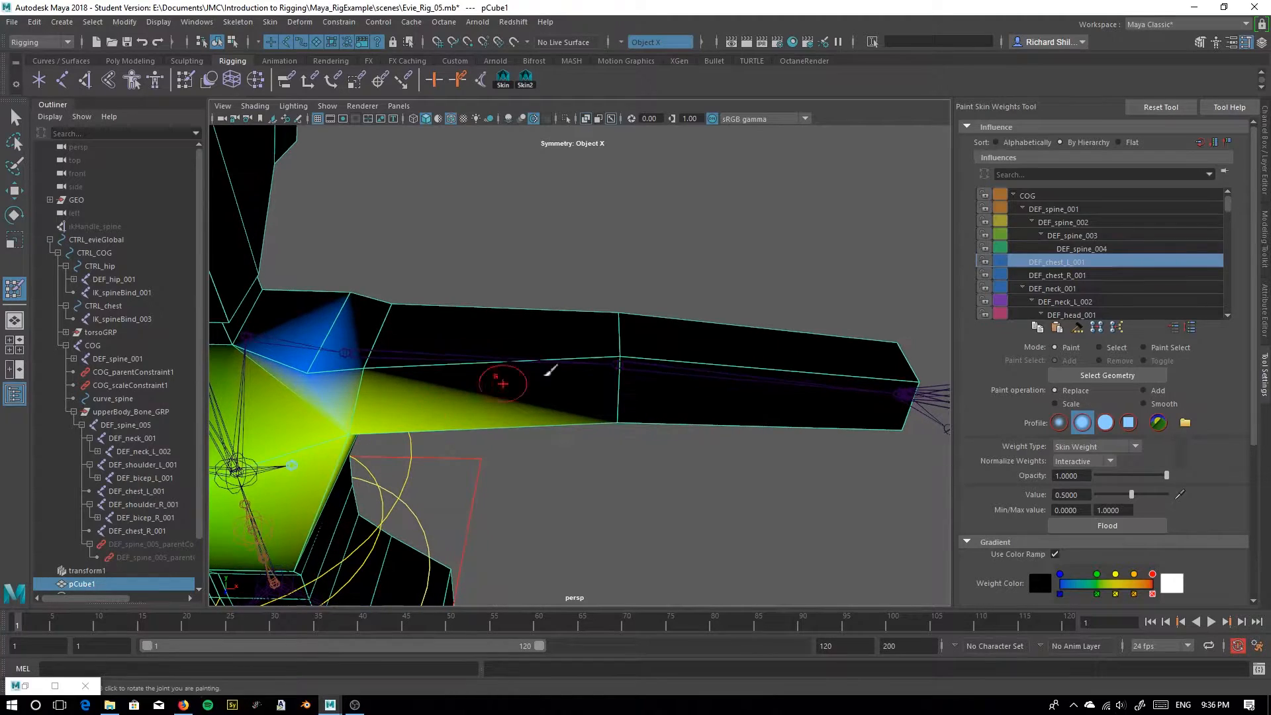
{"action": "left_click", "coordinate": [1064, 299]}
{"action": "scroll", "coordinate": [1061, 292], "scroll_direction": "down", "scroll_amount": 2}
{"action": "left_click_drag", "start_coordinate": [1132, 494], "coordinate": [1168, 495]}
{"action": "mouse_move", "coordinate": [618, 421]}
{"action": "left_mouse_down"}
{"action": "mouse_move", "coordinate": [621, 308]}
{"action": "mouse_move", "coordinate": [624, 414]}
{"action": "mouse_move", "coordinate": [652, 318]}
{"action": "left_mouse_up"}
Paint skin weights for DEF_bicep_L_001 along the left arm at value 1, then over the arm with value 0
{"action": "left_click", "coordinate": [1066, 262]}
{"action": "mouse_move", "coordinate": [625, 325]}
{"action": "left_mouse_down"}
{"action": "mouse_move", "coordinate": [655, 295]}
{"action": "mouse_move", "coordinate": [641, 474]}
{"action": "mouse_move", "coordinate": [752, 400]}
{"action": "left_mouse_up"}
{"action": "left_click_drag", "start_coordinate": [1166, 495], "coordinate": [1095, 494]}
{"action": "mouse_move", "coordinate": [781, 364]}
{"action": "left_mouse_down"}
{"action": "mouse_move", "coordinate": [787, 382]}
{"action": "mouse_move", "coordinate": [562, 380]}
{"action": "mouse_move", "coordinate": [530, 344]}
{"action": "left_mouse_up"}
{"action": "mouse_move", "coordinate": [392, 311]}
{"action": "left_mouse_down"}
{"action": "mouse_move", "coordinate": [389, 332]}
{"action": "mouse_move", "coordinate": [627, 369]}
{"action": "mouse_move", "coordinate": [662, 361]}
{"action": "left_mouse_up"}
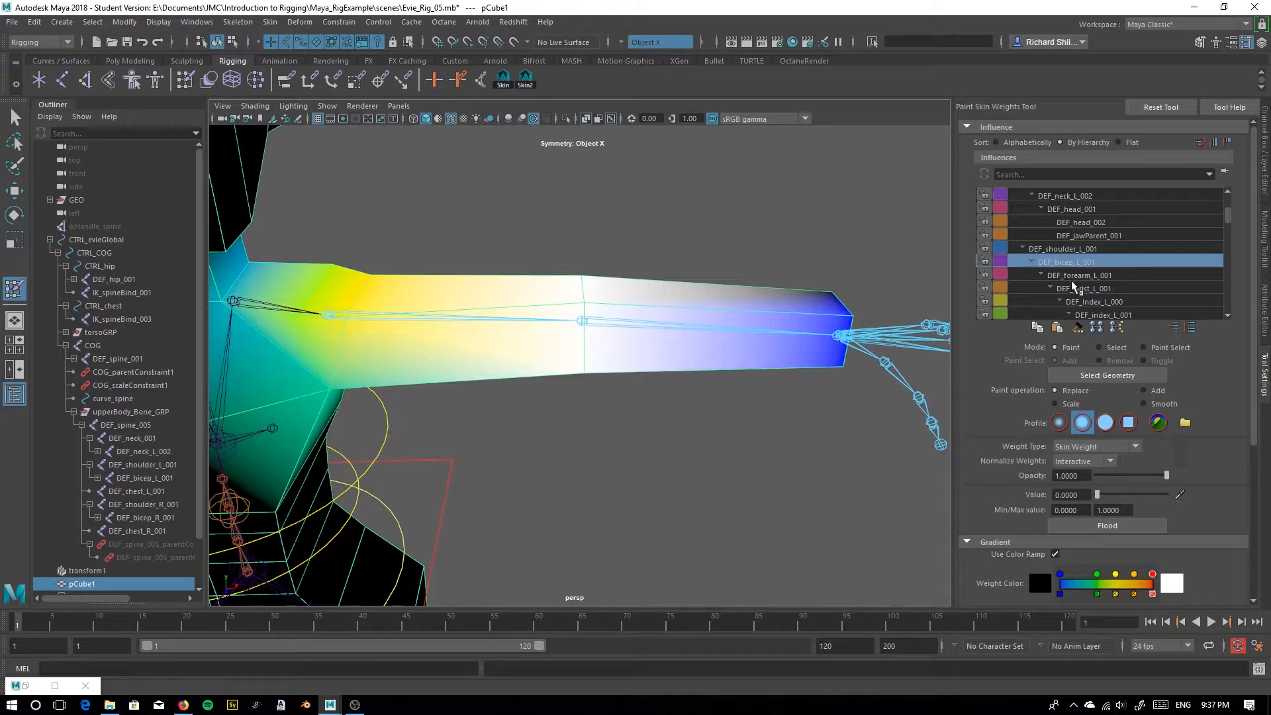
Paint skin weights for DEF_forearm_L_001 at 0.5 around the left elbow and at 1 on the wrist end
{"action": "left_click", "coordinate": [1060, 276]}
{"action": "left_click_drag", "start_coordinate": [331, 318], "coordinate": [397, 363], "text": "alt"}
{"action": "left_click_drag", "start_coordinate": [1097, 494], "coordinate": [1131, 495]}
{"action": "mouse_move", "coordinate": [874, 454]}
{"action": "left_mouse_down", "text": "alt"}
{"action": "mouse_move", "coordinate": [582, 349]}
{"action": "mouse_move", "coordinate": [502, 372]}
{"action": "mouse_move", "coordinate": [563, 331]}
{"action": "left_mouse_up", "text": "alt"}
{"action": "left_click_drag", "start_coordinate": [1131, 494], "coordinate": [1167, 494]}
{"action": "left_click_drag", "start_coordinate": [687, 356], "coordinate": [670, 415]}
{"action": "mouse_move", "coordinate": [669, 416]}
{"action": "left_mouse_down", "text": "alt"}
{"action": "mouse_move", "coordinate": [675, 344]}
{"action": "mouse_move", "coordinate": [500, 366]}
{"action": "mouse_move", "coordinate": [505, 440]}
{"action": "left_mouse_up", "text": "alt"}
{"action": "scroll", "coordinate": [500, 345], "scroll_direction": "up", "scroll_amount": 5}
{"action": "mouse_move", "coordinate": [504, 440]}
{"action": "left_mouse_down", "text": "alt"}
{"action": "mouse_move", "coordinate": [510, 332]}
{"action": "mouse_move", "coordinate": [486, 248]}
{"action": "left_mouse_up", "text": "alt"}
{"action": "mouse_move", "coordinate": [486, 248]}
{"action": "left_mouse_down", "text": "alt"}
{"action": "mouse_move", "coordinate": [676, 420]}
{"action": "mouse_move", "coordinate": [581, 363]}
{"action": "left_mouse_up", "text": "alt"}
{"action": "scroll", "coordinate": [525, 454], "scroll_direction": "down", "scroll_amount": 3}
{"action": "left_click_drag", "start_coordinate": [525, 454], "coordinate": [615, 389], "text": "alt"}
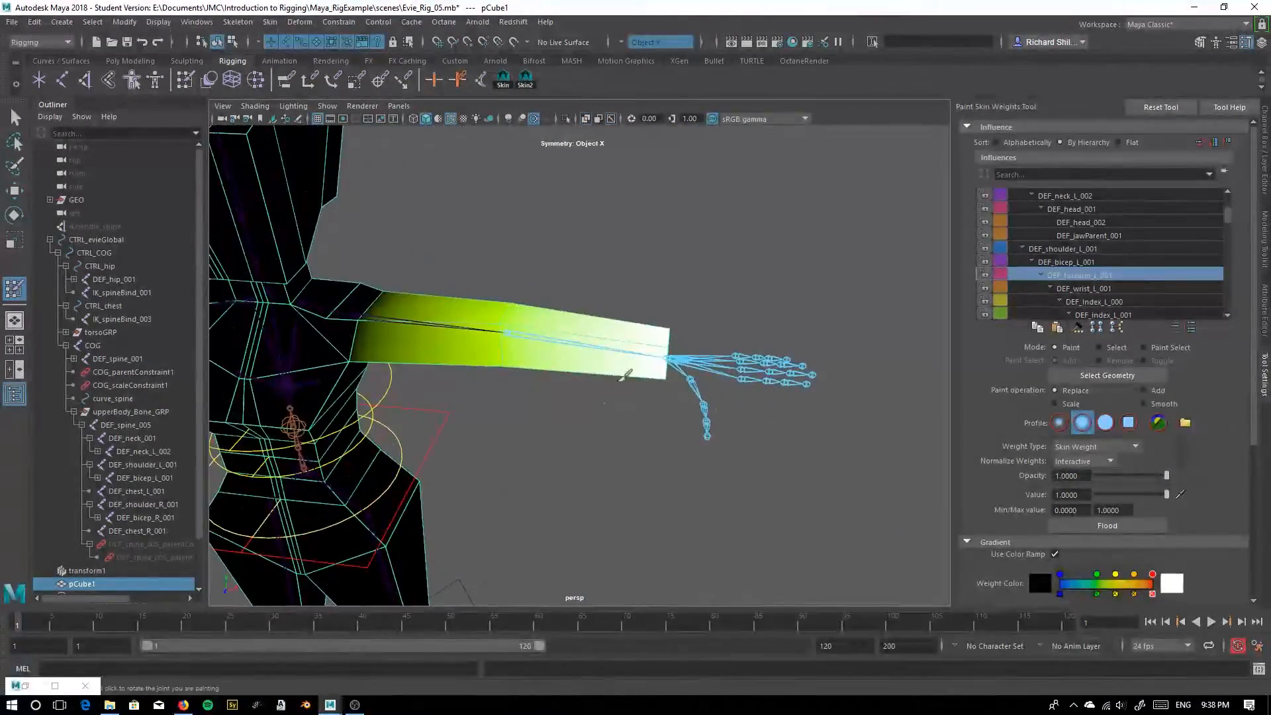
Paint skin weights for DEF_wrist_L_001 at value 0.5 on all sides of the left forearm's wrist end
{"action": "middle_click_drag", "start_coordinate": [616, 387], "coordinate": [559, 396], "text": "alt"}
{"action": "right_click_drag", "start_coordinate": [588, 297], "coordinate": [666, 470], "text": "alt"}
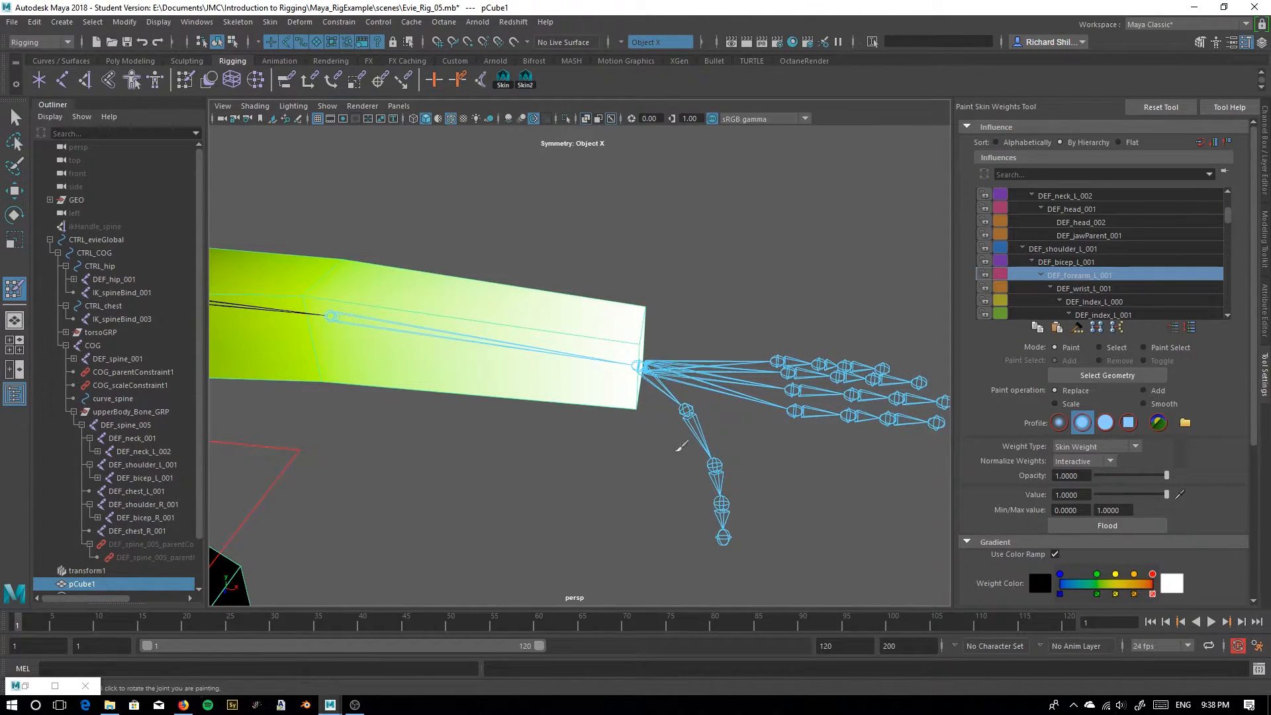
{"action": "left_click_drag", "start_coordinate": [584, 335], "coordinate": [565, 286], "text": "alt"}
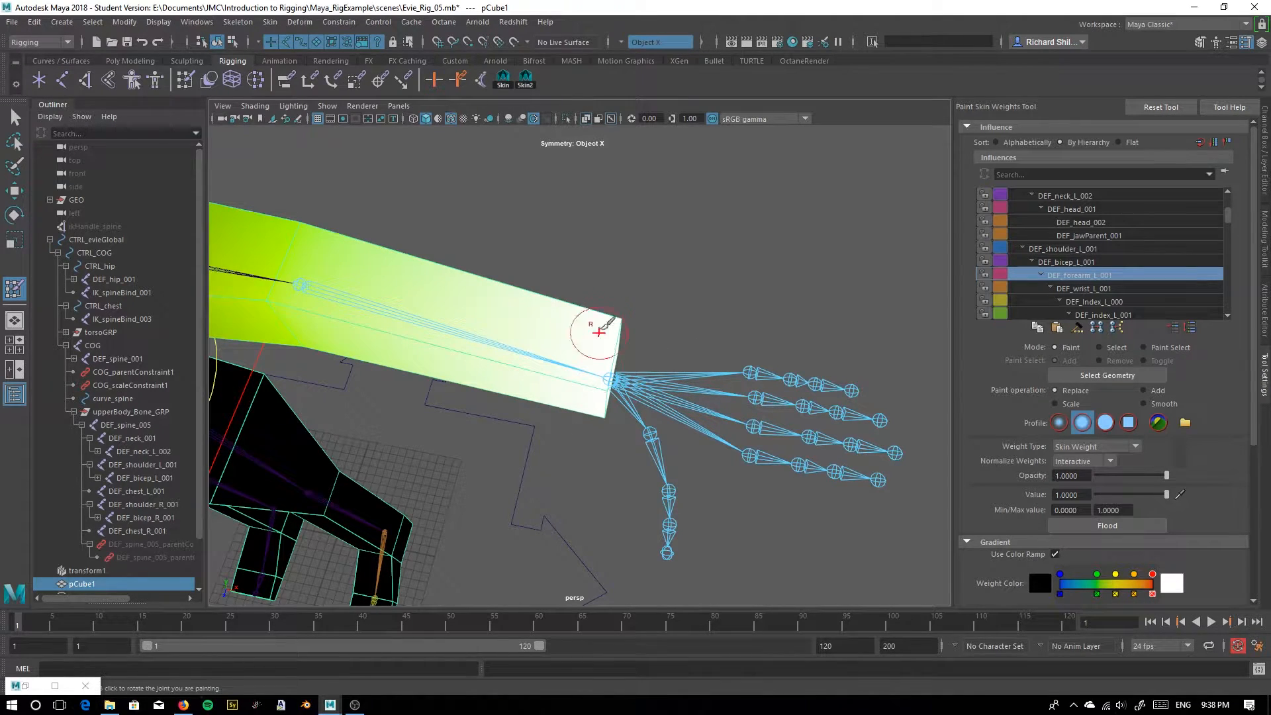
{"action": "scroll", "coordinate": [1105, 264], "scroll_direction": "down", "scroll_amount": 1}
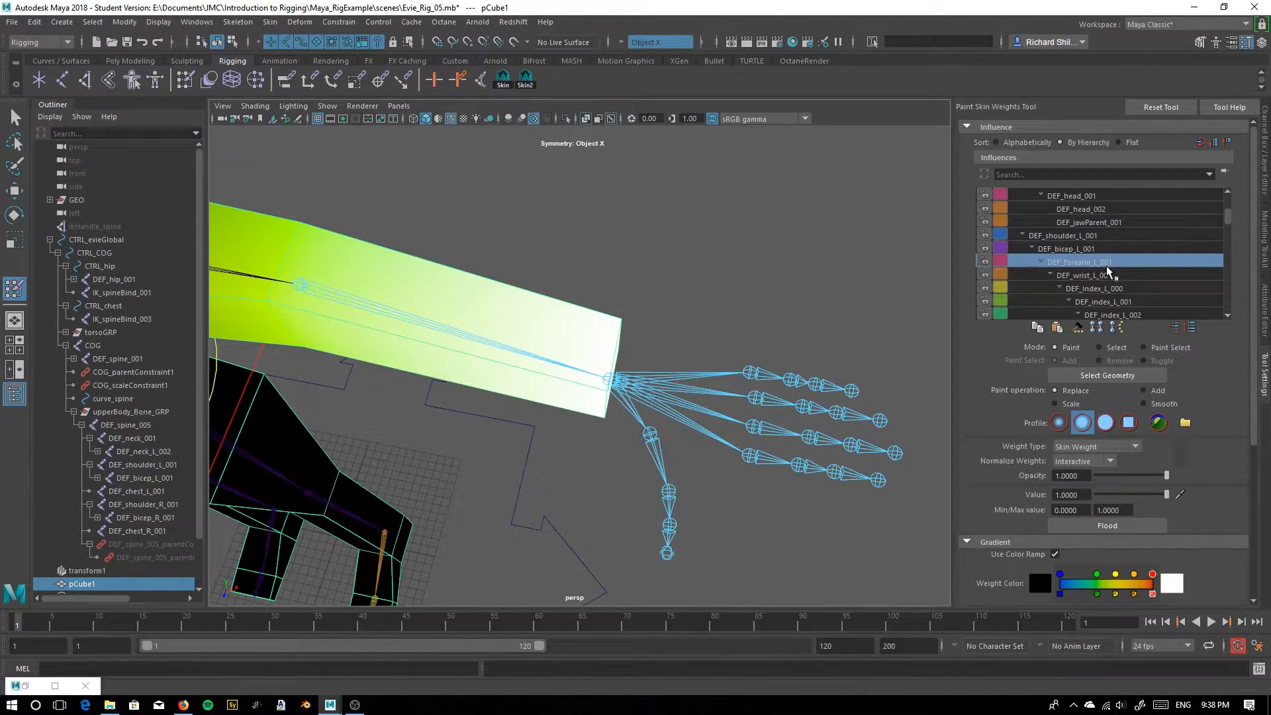
{"action": "left_click", "coordinate": [1078, 274]}
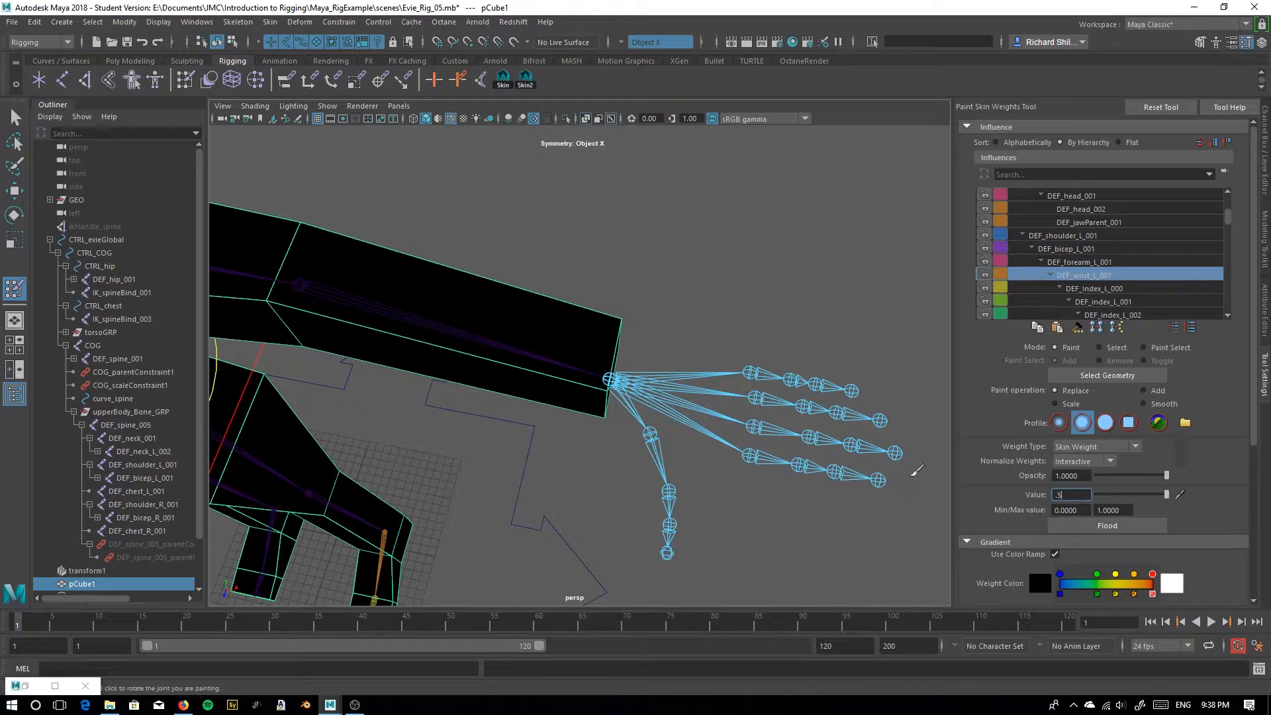
{"action": "mouse_move", "coordinate": [591, 371]}
{"action": "left_mouse_down"}
{"action": "mouse_move", "coordinate": [606, 409]}
{"action": "mouse_move", "coordinate": [583, 358]}
{"action": "left_mouse_up"}
{"action": "mouse_move", "coordinate": [610, 305]}
{"action": "left_mouse_down"}
{"action": "mouse_move", "coordinate": [612, 395]}
{"action": "mouse_move", "coordinate": [581, 439]}
{"action": "left_mouse_up"}
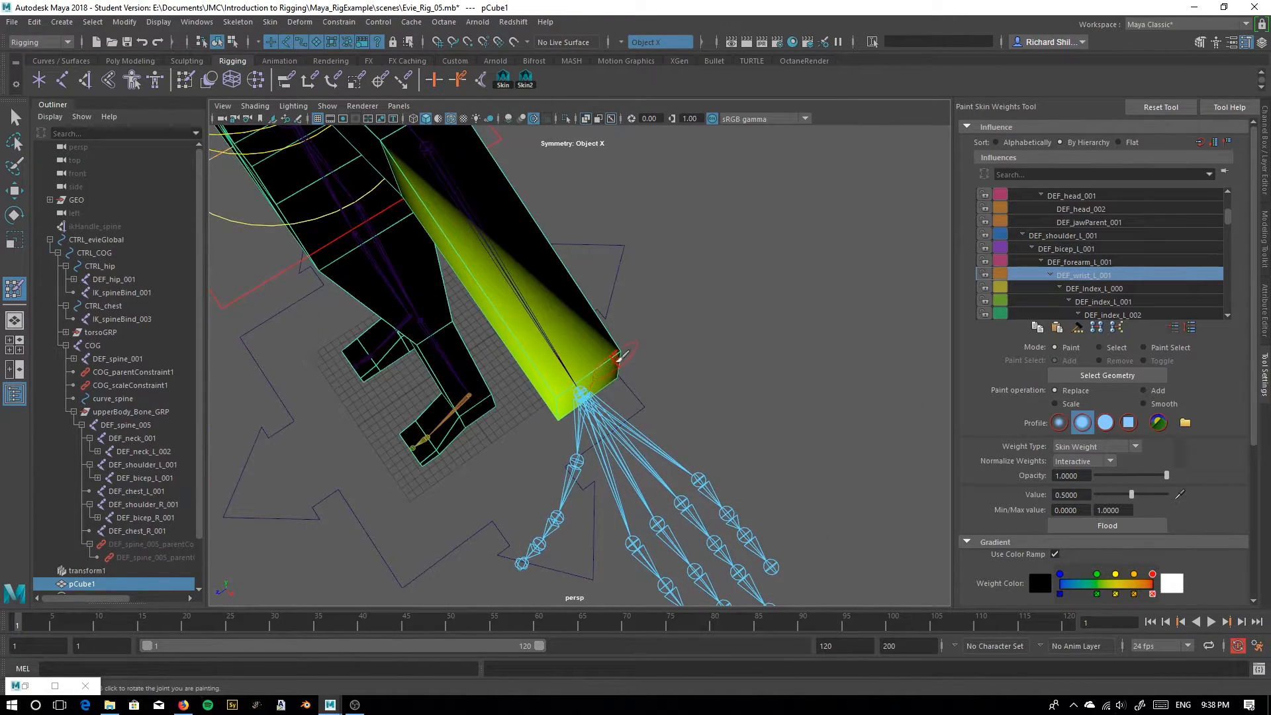
{"action": "left_click_drag", "start_coordinate": [619, 364], "coordinate": [630, 352]}
{"action": "left_click_drag", "start_coordinate": [628, 417], "coordinate": [632, 343], "text": "alt"}
{"action": "left_click_drag", "start_coordinate": [625, 295], "coordinate": [619, 374]}
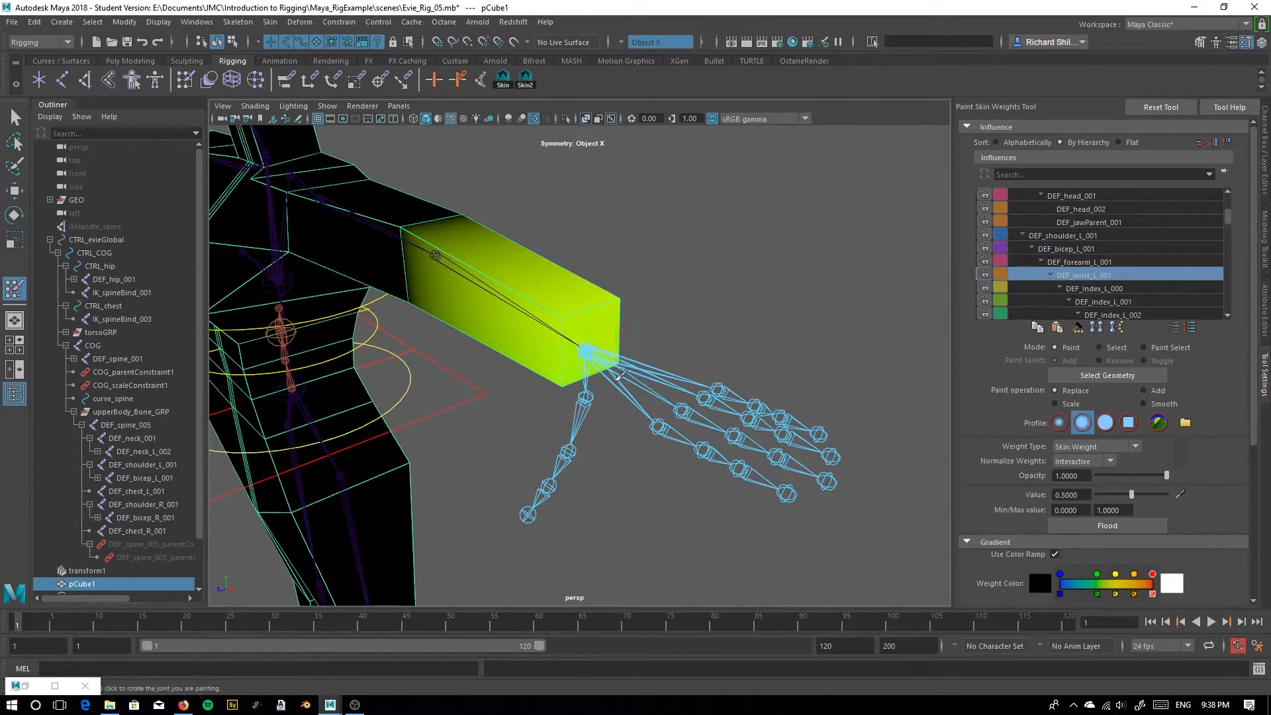
Mirror the body mesh's skin weights across YZ, positive to negative, using closest point on surface and closest joint association
{"action": "right_click_drag", "start_coordinate": [581, 442], "coordinate": [493, 474], "text": "alt"}
{"action": "left_click_drag", "start_coordinate": [493, 474], "coordinate": [534, 446], "text": "alt"}
{"action": "middle_click_drag", "start_coordinate": [410, 434], "coordinate": [494, 394], "text": "alt"}
{"action": "left_click_drag", "start_coordinate": [494, 395], "coordinate": [540, 354], "text": "alt"}
{"action": "middle_click_drag", "start_coordinate": [540, 354], "coordinate": [504, 474], "text": "alt"}
{"action": "left_click_drag", "start_coordinate": [505, 474], "coordinate": [507, 434], "text": "alt"}
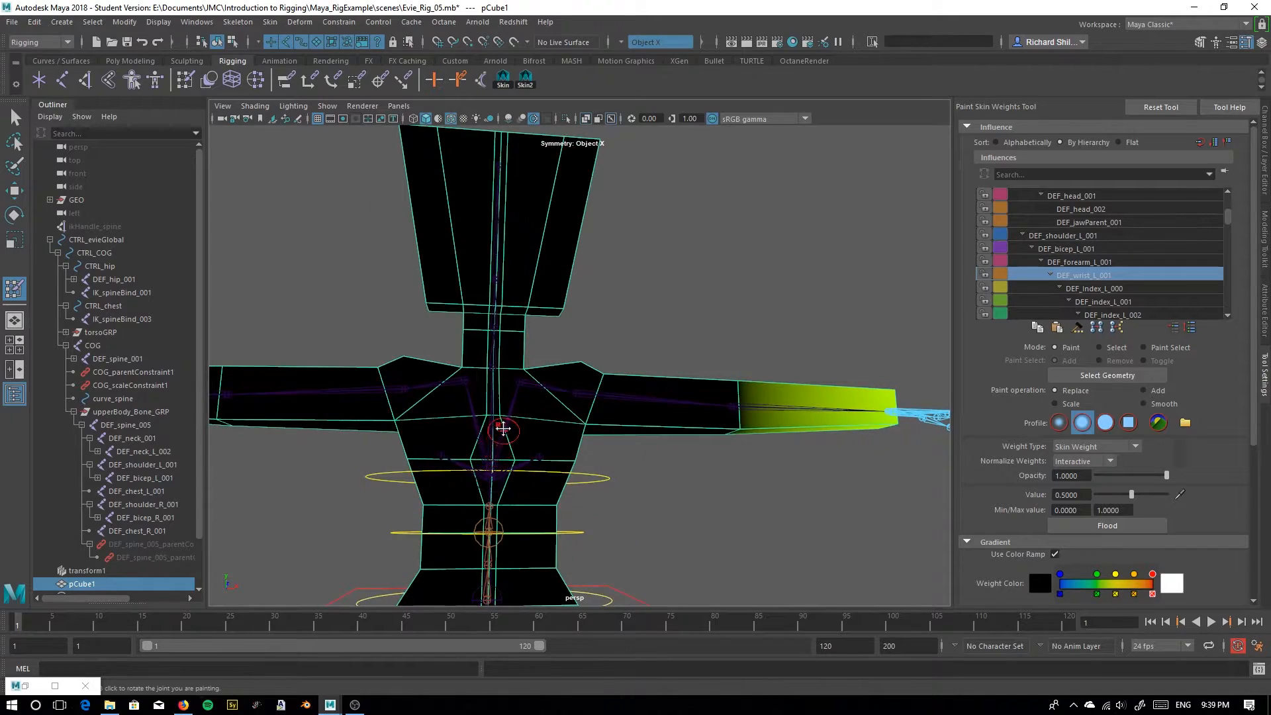
{"action": "middle_click_drag", "start_coordinate": [506, 434], "coordinate": [501, 308], "text": "alt"}
{"action": "left_click", "coordinate": [15, 117]}
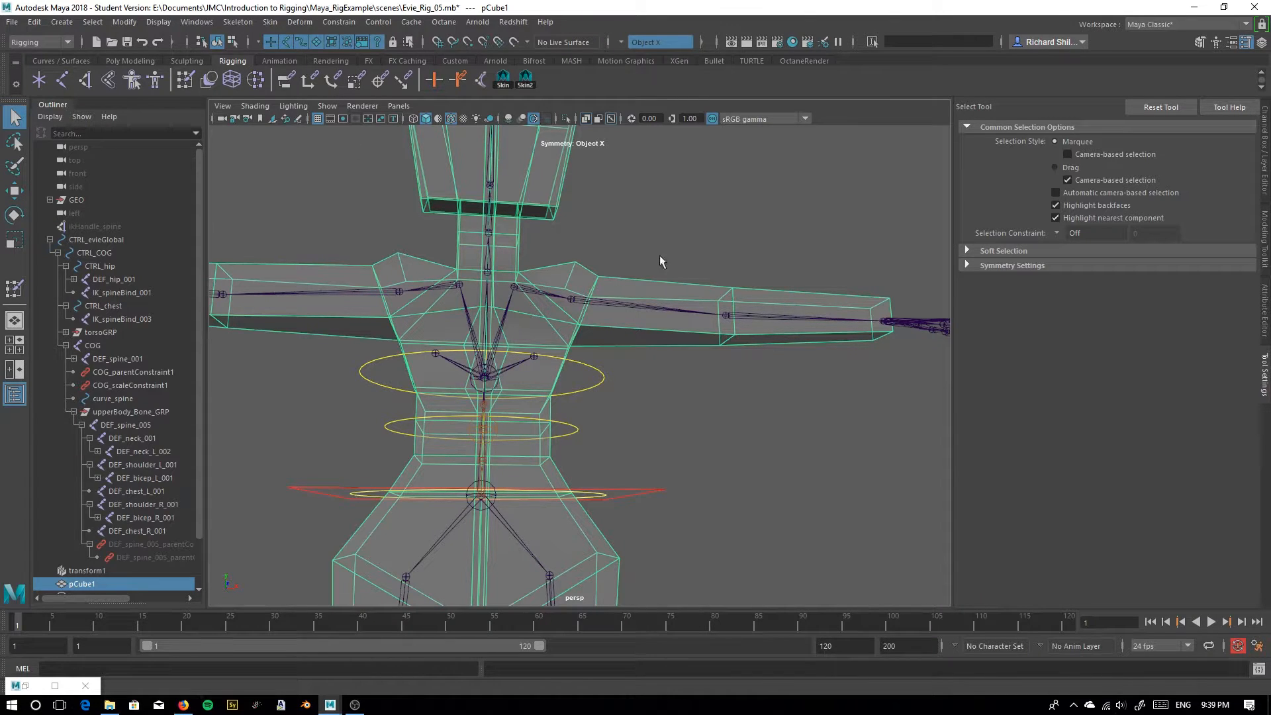
{"action": "left_click", "coordinate": [270, 22]}
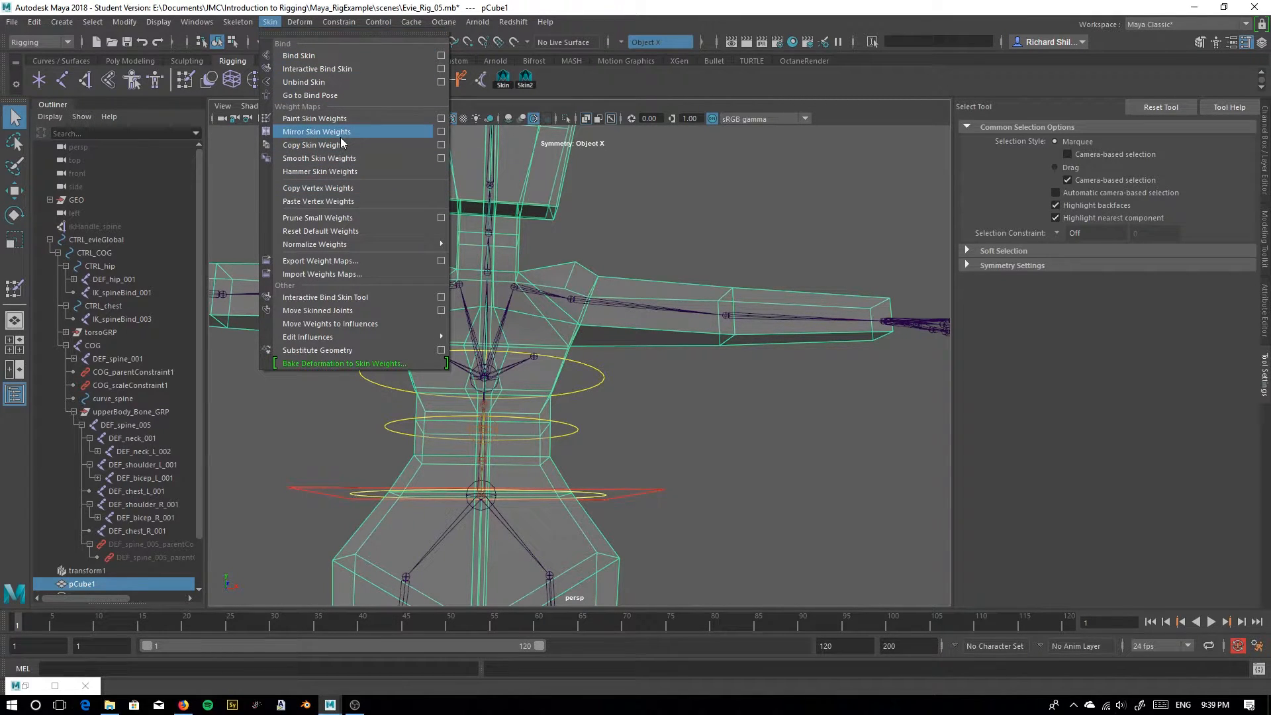
{"action": "left_click", "coordinate": [440, 132]}
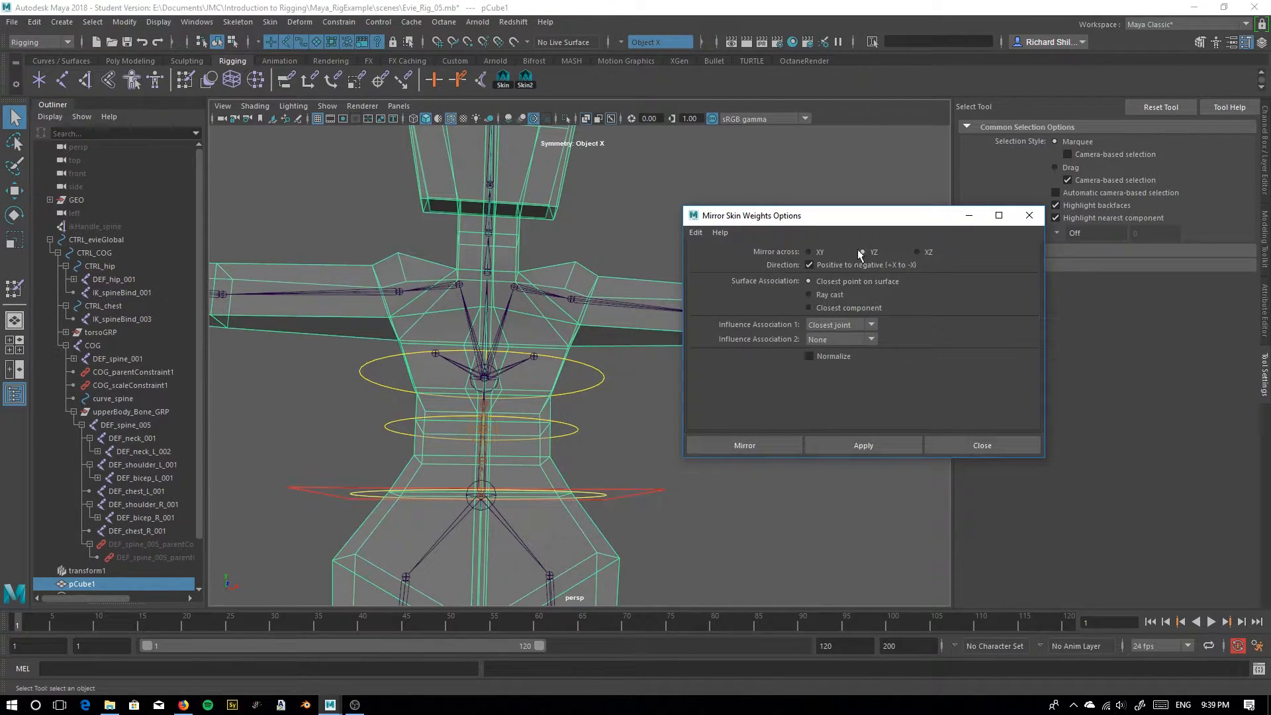
{"action": "left_click", "coordinate": [864, 449]}
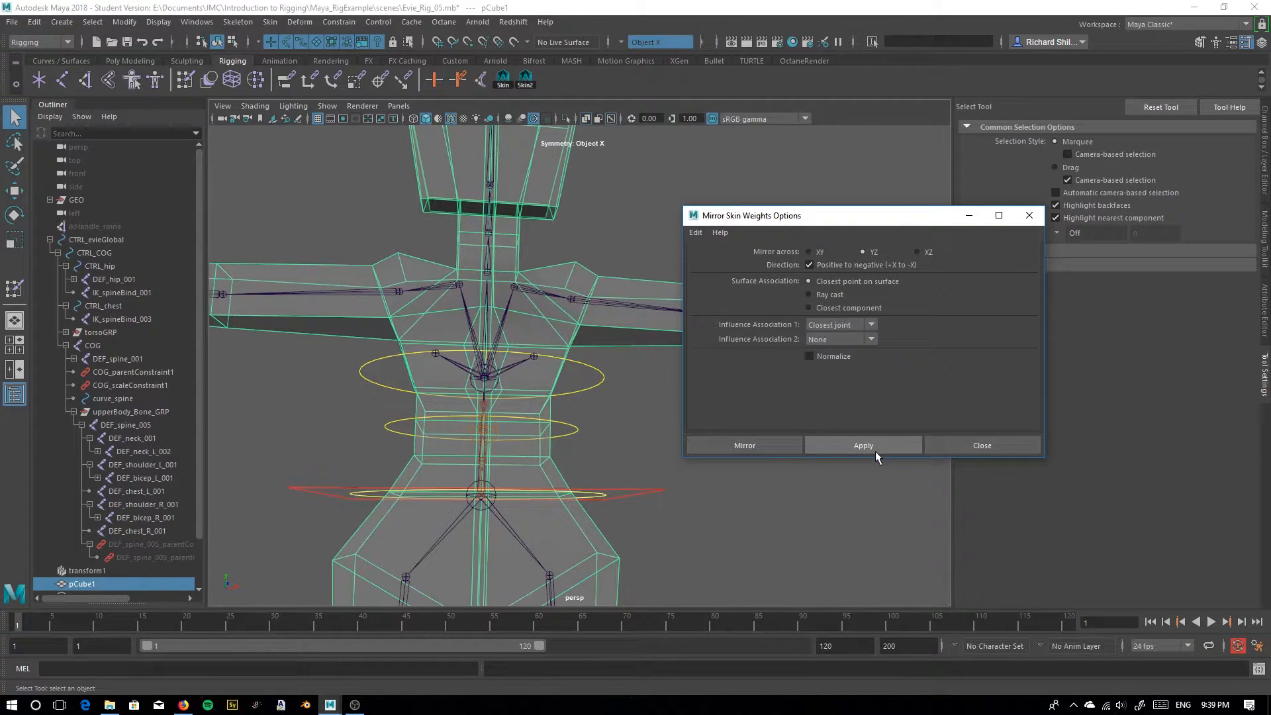
{"action": "left_click", "coordinate": [875, 451]}
{"action": "left_click", "coordinate": [969, 215]}
Resume Paint Skin Weights on the body mesh and inspect the mirrored weights of DEF_shoulder_R_001, DEF_forearm_R_001 and DEF_wrist_R_001
{"action": "left_click_drag", "start_coordinate": [425, 292], "coordinate": [468, 366], "text": "alt"}
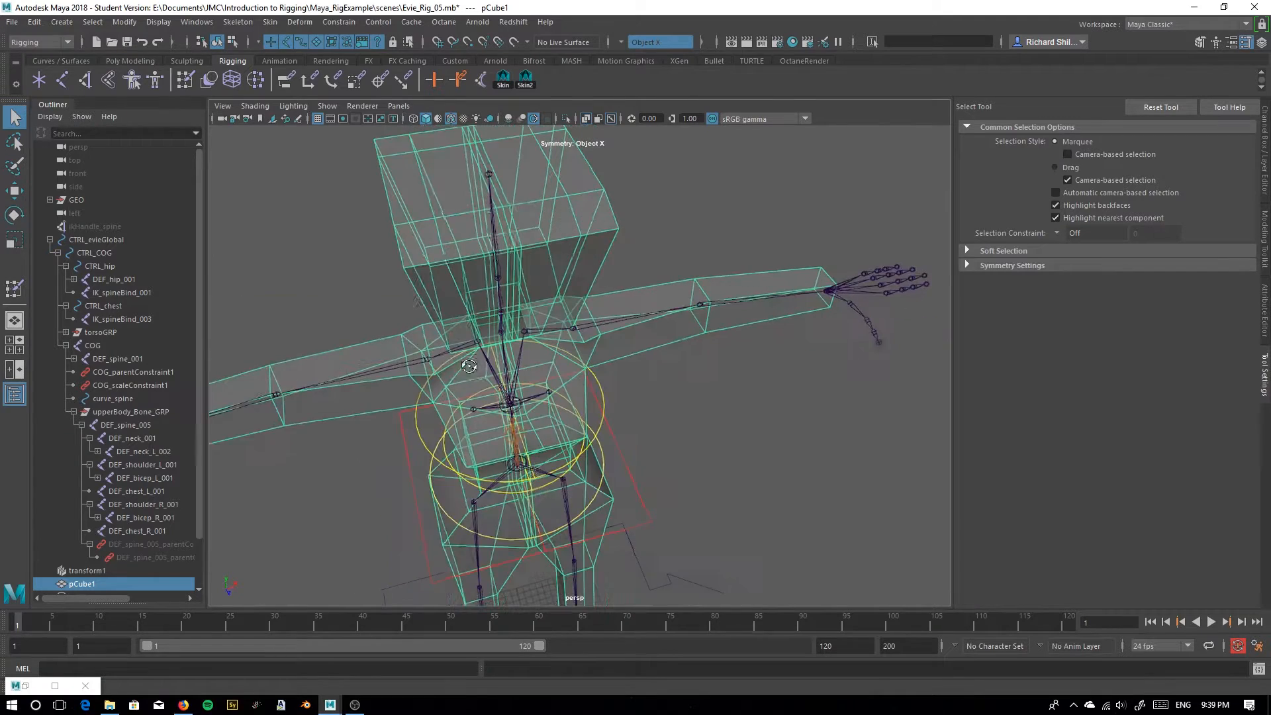
{"action": "middle_click_drag", "start_coordinate": [468, 366], "coordinate": [506, 310], "text": "alt"}
{"action": "left_click", "coordinate": [15, 289]}
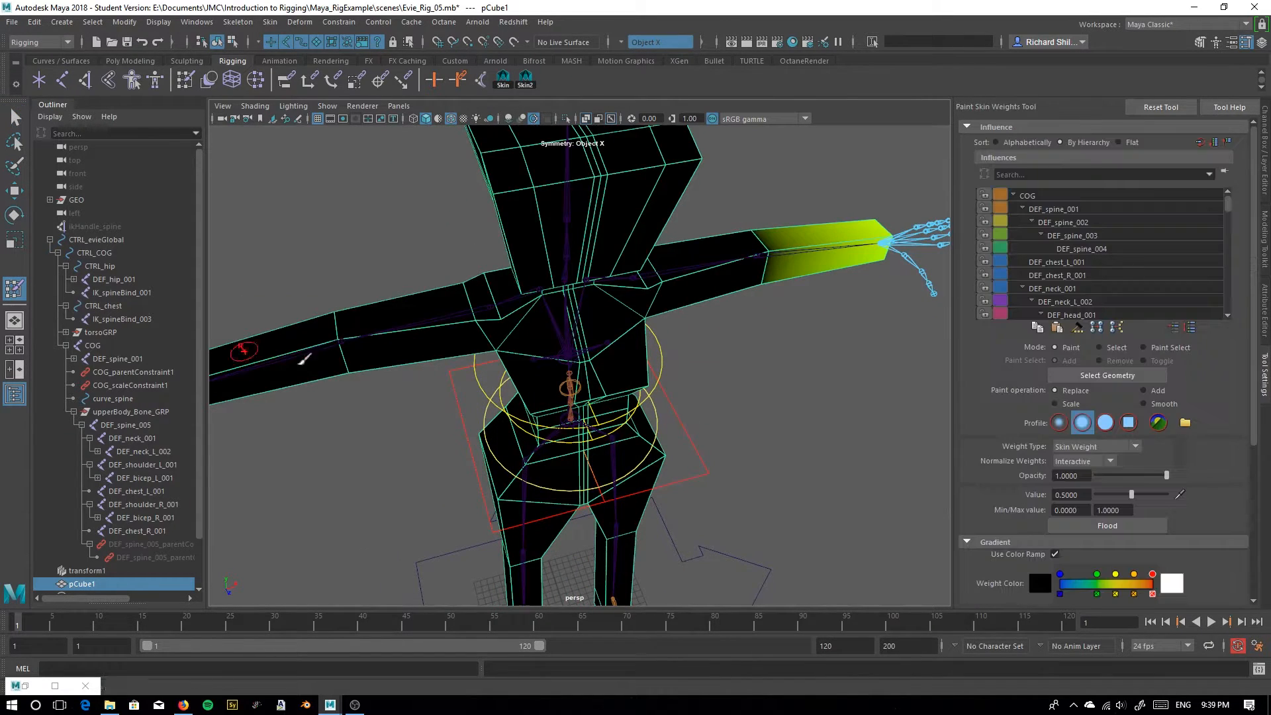
{"action": "scroll", "coordinate": [1075, 273], "scroll_direction": "down", "scroll_amount": 4}
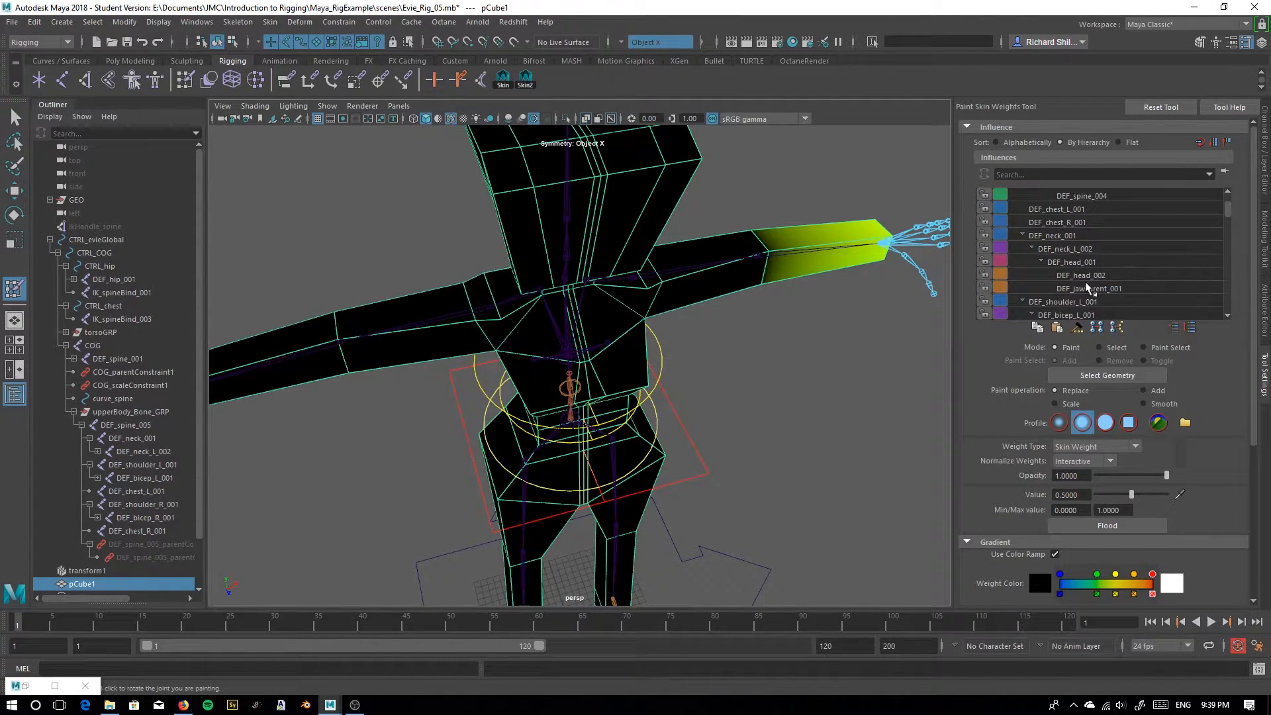
{"action": "scroll", "coordinate": [1074, 244], "scroll_direction": "down", "scroll_amount": 1}
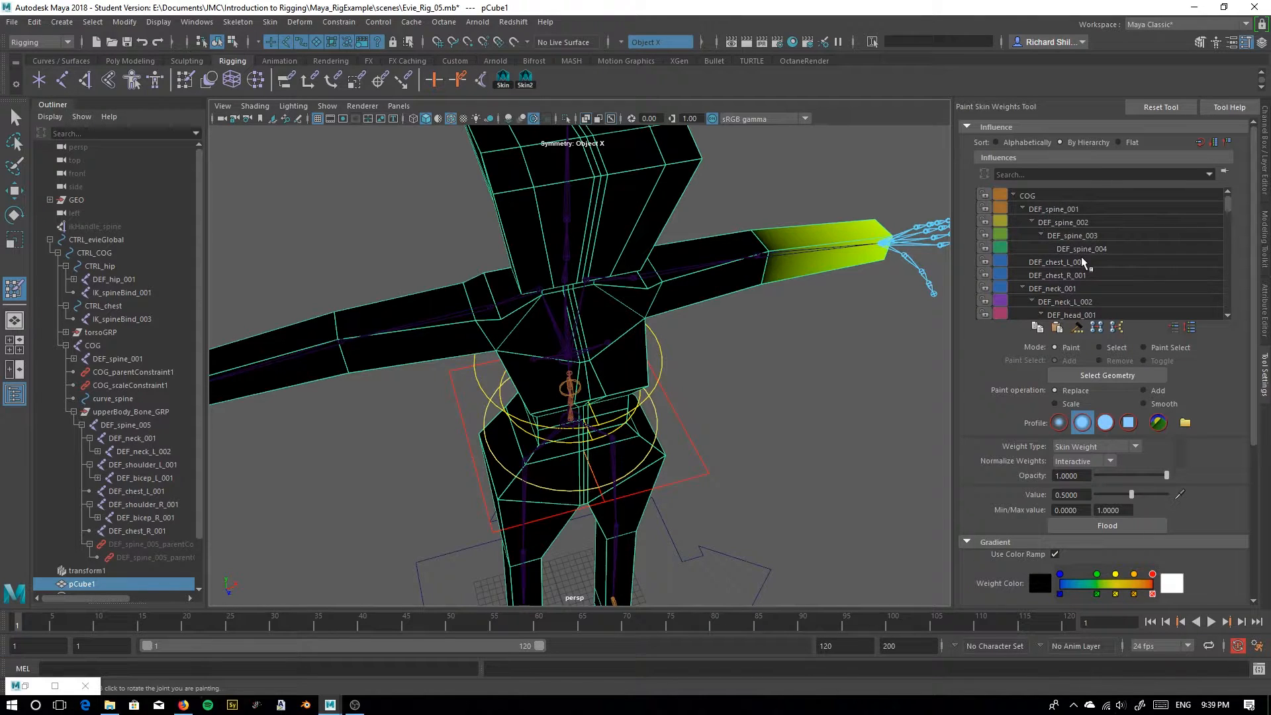
{"action": "scroll", "coordinate": [1082, 254], "scroll_direction": "down", "scroll_amount": 15}
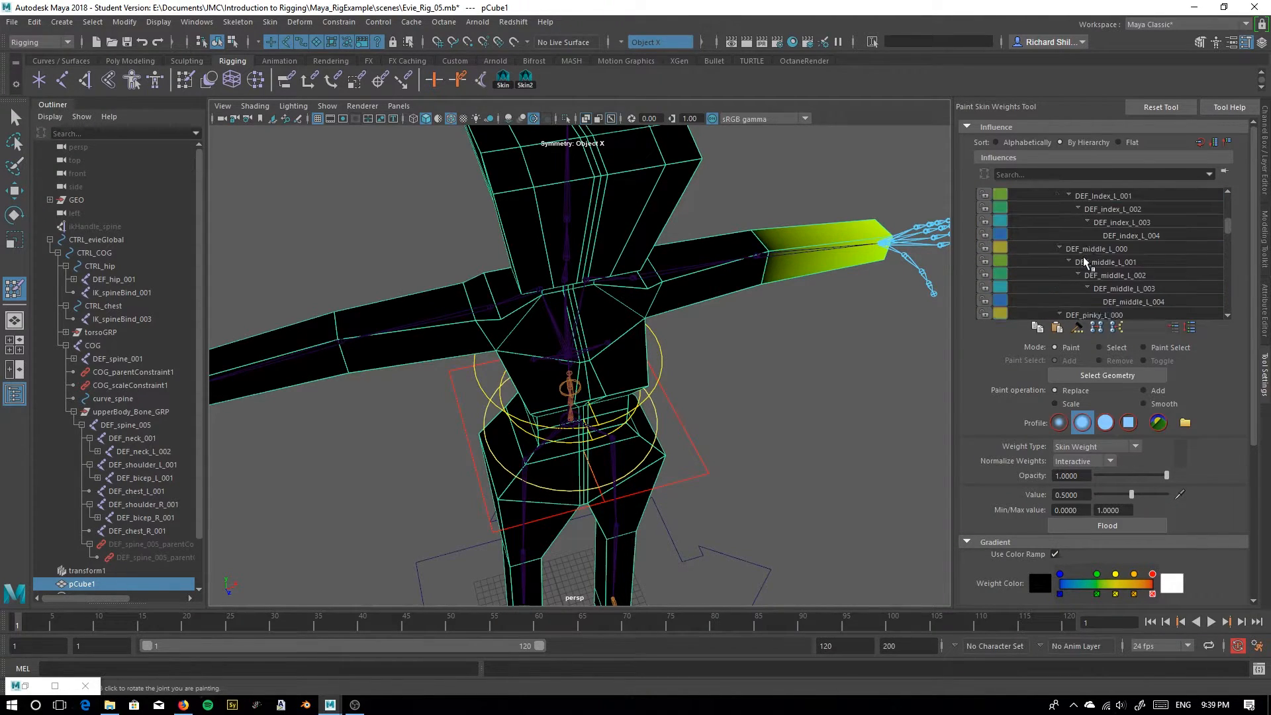
{"action": "scroll", "coordinate": [1084, 260], "scroll_direction": "up", "scroll_amount": 5}
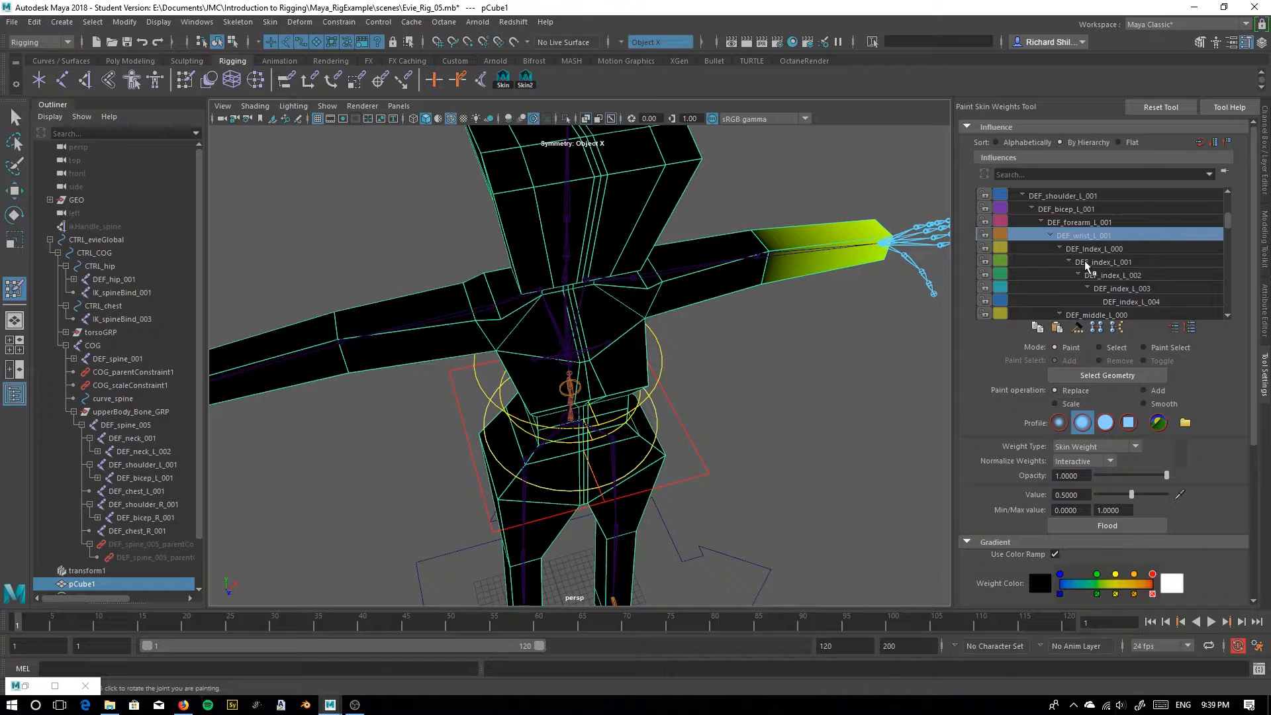
{"action": "scroll", "coordinate": [1084, 261], "scroll_direction": "down", "scroll_amount": 20}
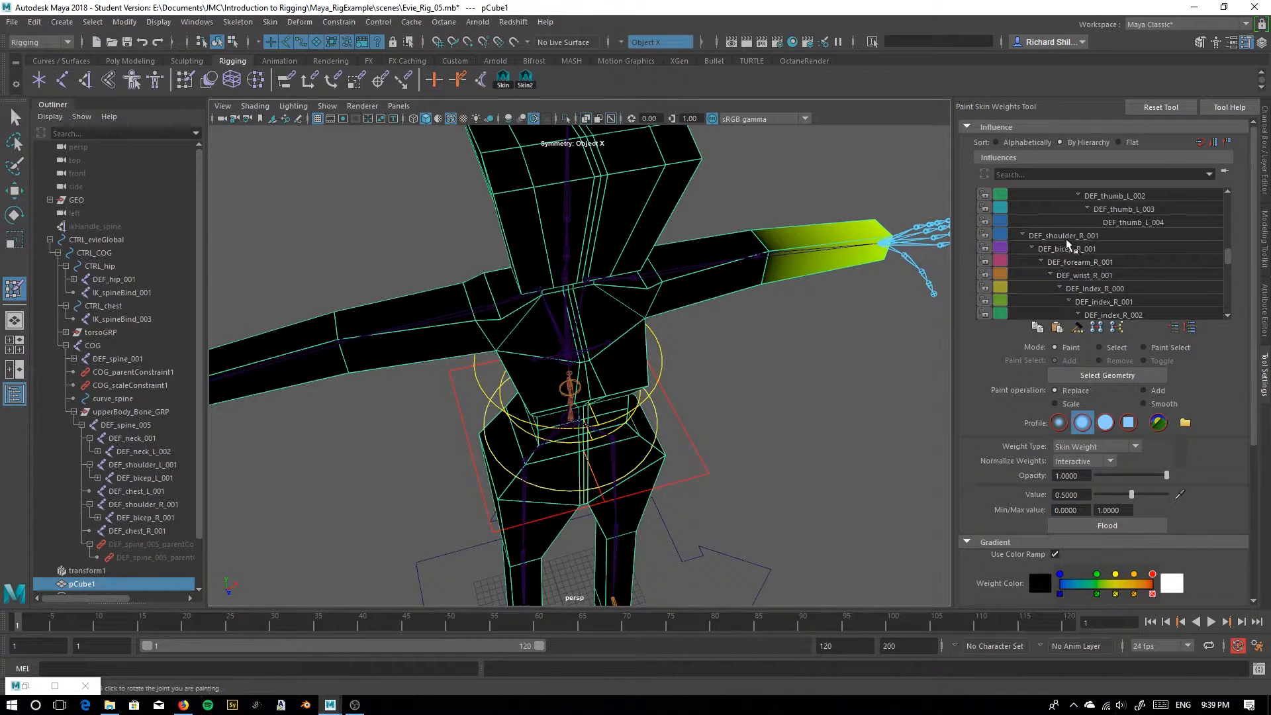
{"action": "left_click", "coordinate": [1063, 237]}
{"action": "left_click", "coordinate": [1066, 258]}
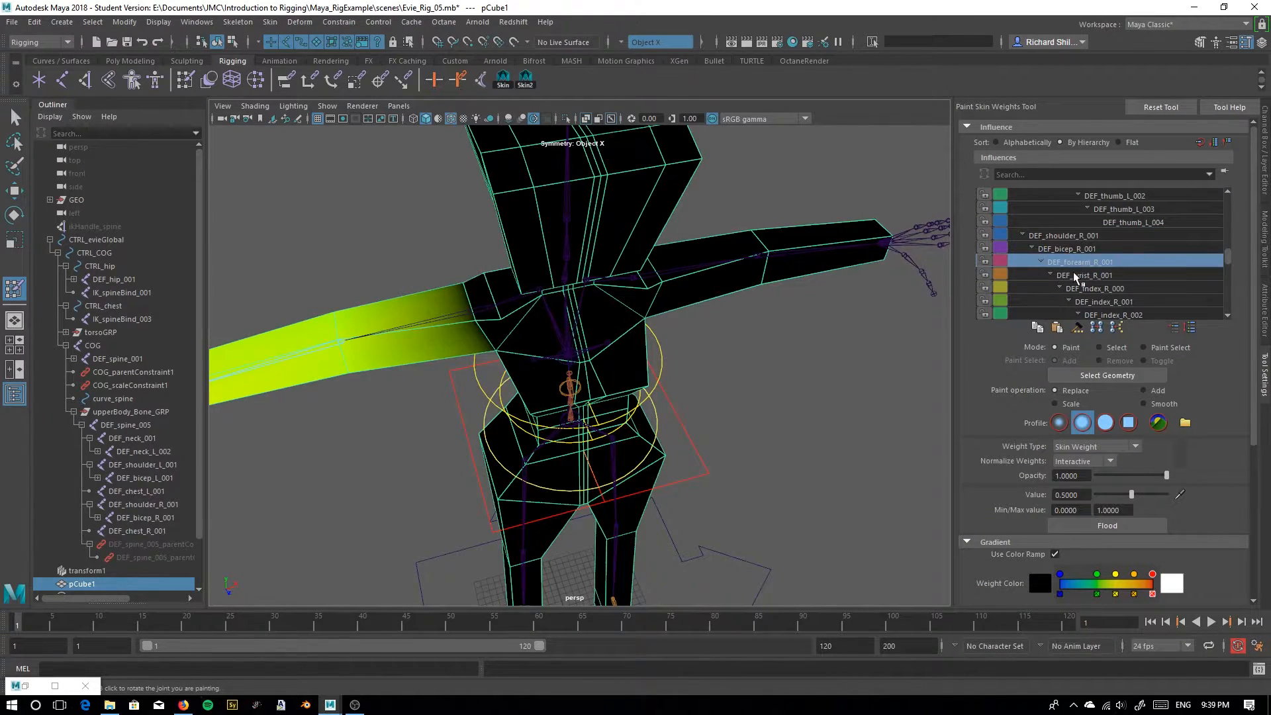
{"action": "left_click", "coordinate": [1075, 274]}
Set the paint value to 0 and paint DEF_wrist_R_001 weights away from the front of the right elbow
{"action": "scroll", "coordinate": [570, 361], "scroll_direction": "down", "scroll_amount": 5}
{"action": "left_click_drag", "start_coordinate": [452, 419], "coordinate": [563, 338], "text": "alt"}
{"action": "scroll", "coordinate": [598, 417], "scroll_direction": "up", "scroll_amount": 4}
{"action": "left_click_drag", "start_coordinate": [598, 417], "coordinate": [572, 370], "text": "alt"}
{"action": "scroll", "coordinate": [572, 369], "scroll_direction": "up", "scroll_amount": 4}
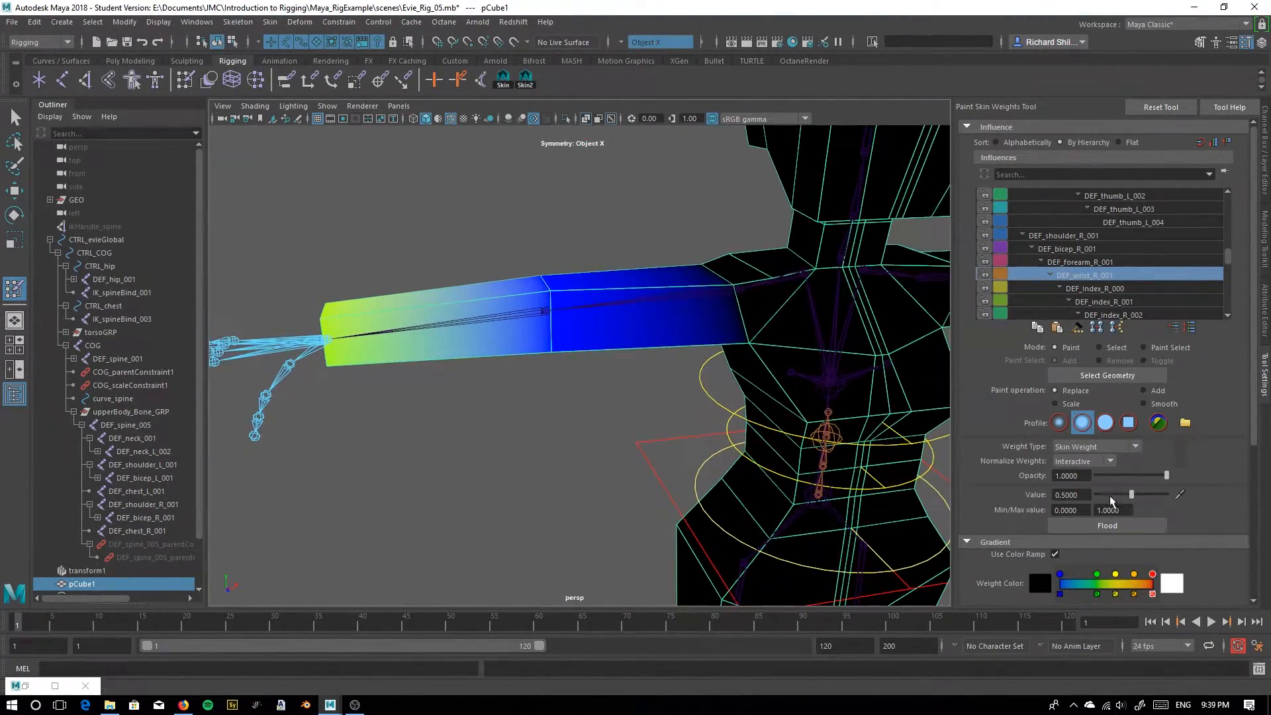
{"action": "left_click_drag", "start_coordinate": [1131, 494], "coordinate": [1097, 494]}
{"action": "left_click", "coordinate": [555, 292]}
{"action": "left_click_drag", "start_coordinate": [555, 291], "coordinate": [716, 359], "text": "alt"}
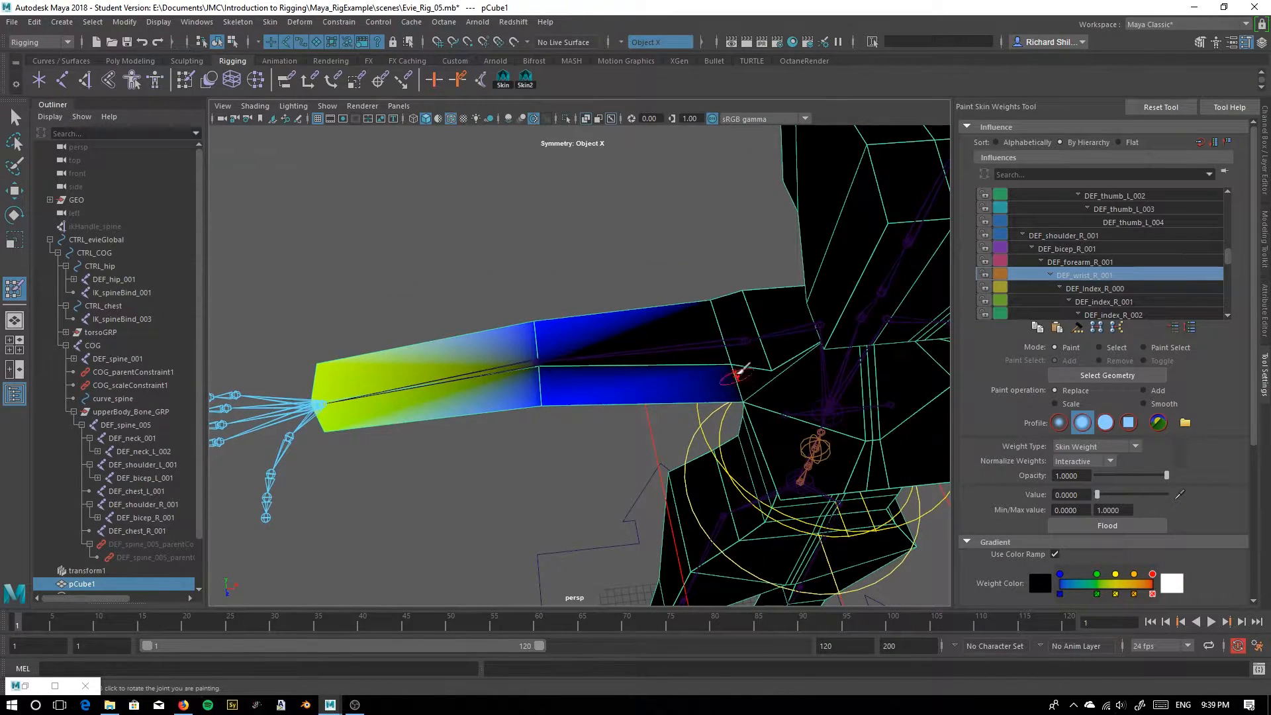
{"action": "mouse_move", "coordinate": [538, 322]}
{"action": "left_mouse_down", "text": "alt"}
{"action": "mouse_move", "coordinate": [539, 417]}
{"action": "mouse_move", "coordinate": [544, 283]}
{"action": "left_mouse_up", "text": "alt"}
{"action": "right_click_drag", "start_coordinate": [539, 260], "coordinate": [555, 341], "text": "alt"}
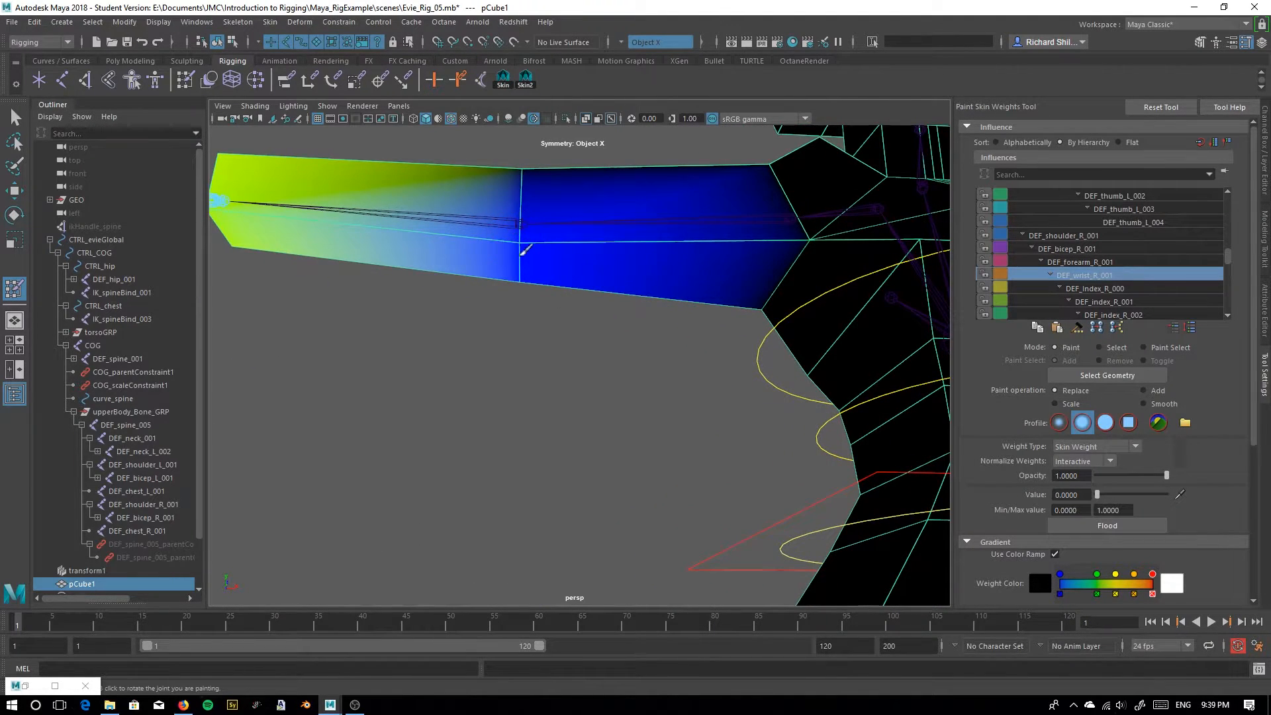
Paint the remaining DEF_wrist_R_001 weights at value 0 on the back and underside of the right elbow
{"action": "left_click_drag", "start_coordinate": [523, 274], "coordinate": [659, 218], "text": "alt"}
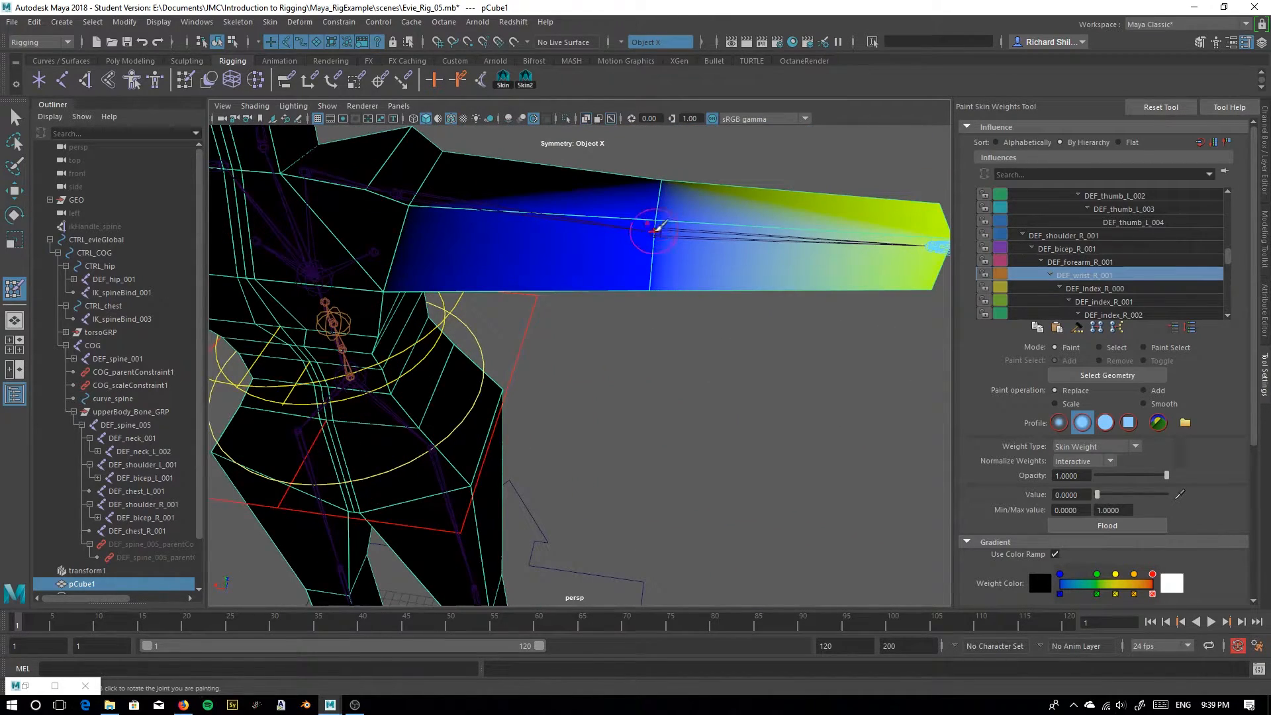
{"action": "right_click_drag", "start_coordinate": [674, 201], "coordinate": [718, 283], "text": "alt"}
{"action": "middle_click_drag", "start_coordinate": [717, 283], "coordinate": [695, 380], "text": "alt"}
{"action": "left_click_drag", "start_coordinate": [675, 219], "coordinate": [681, 268]}
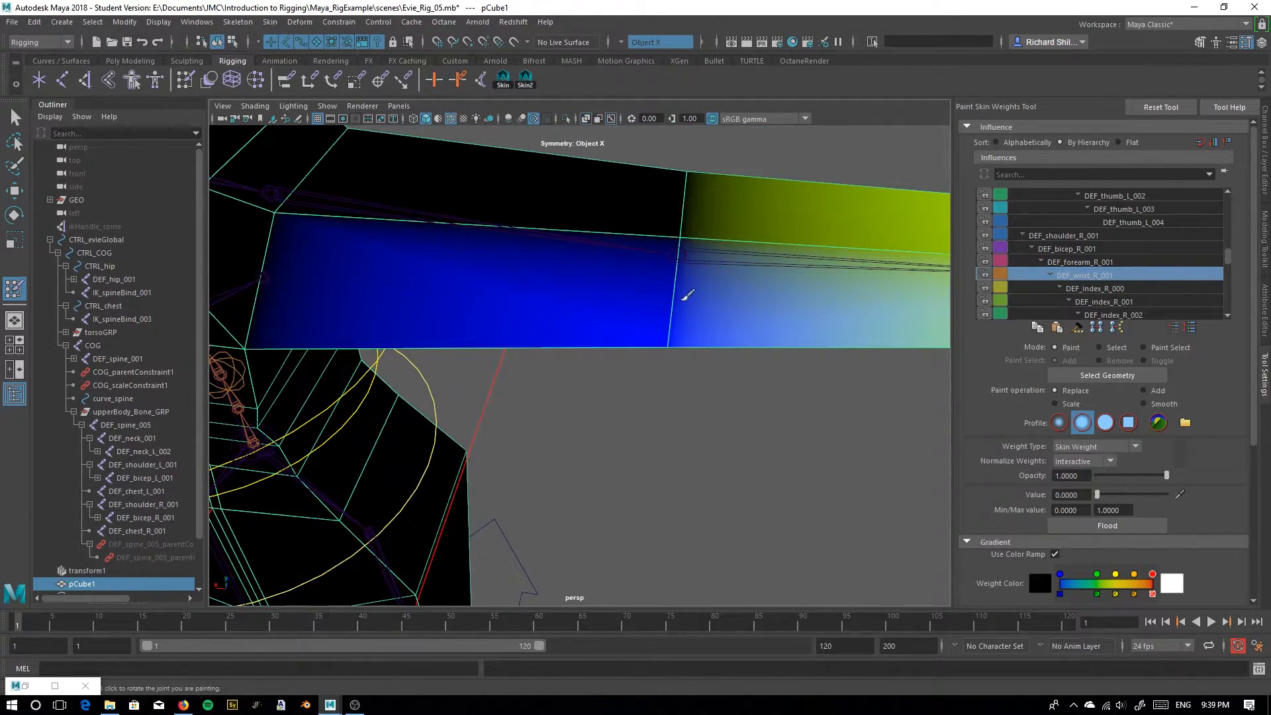
{"action": "left_click_drag", "start_coordinate": [664, 341], "coordinate": [663, 281], "text": "alt"}
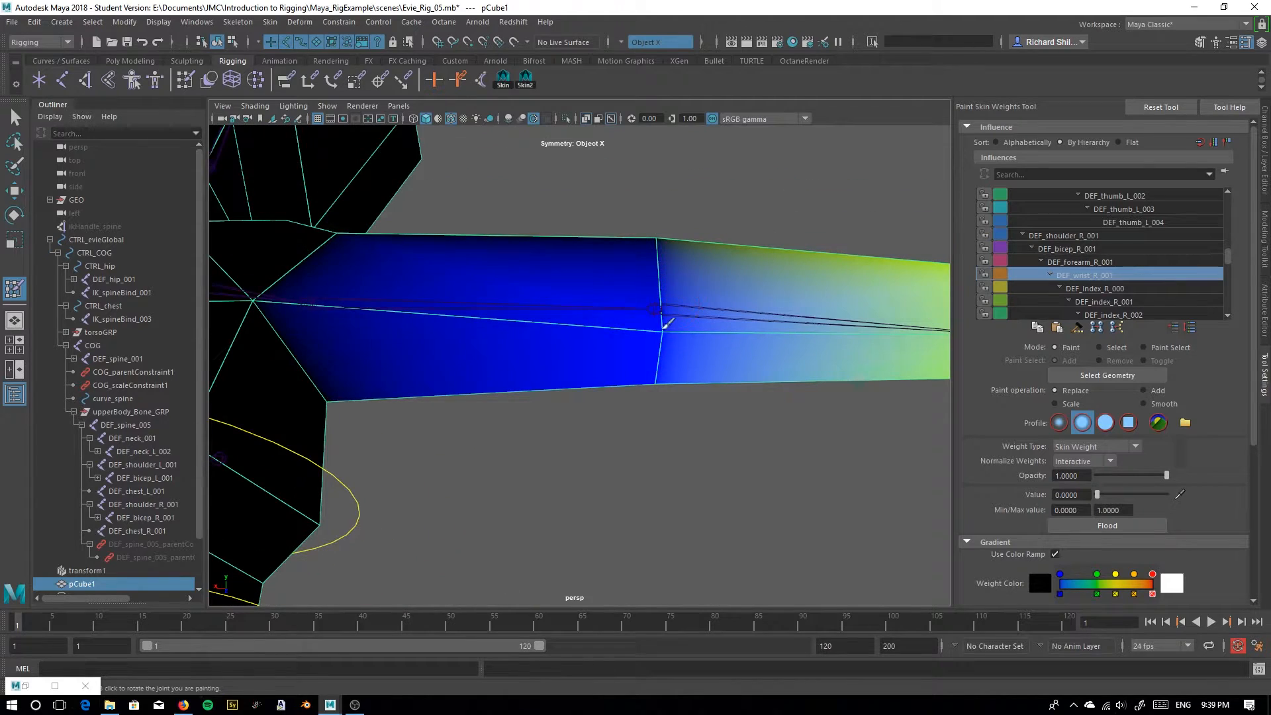
{"action": "left_click_drag", "start_coordinate": [657, 389], "coordinate": [665, 324], "text": "alt"}
{"action": "left_click", "coordinate": [662, 372]}
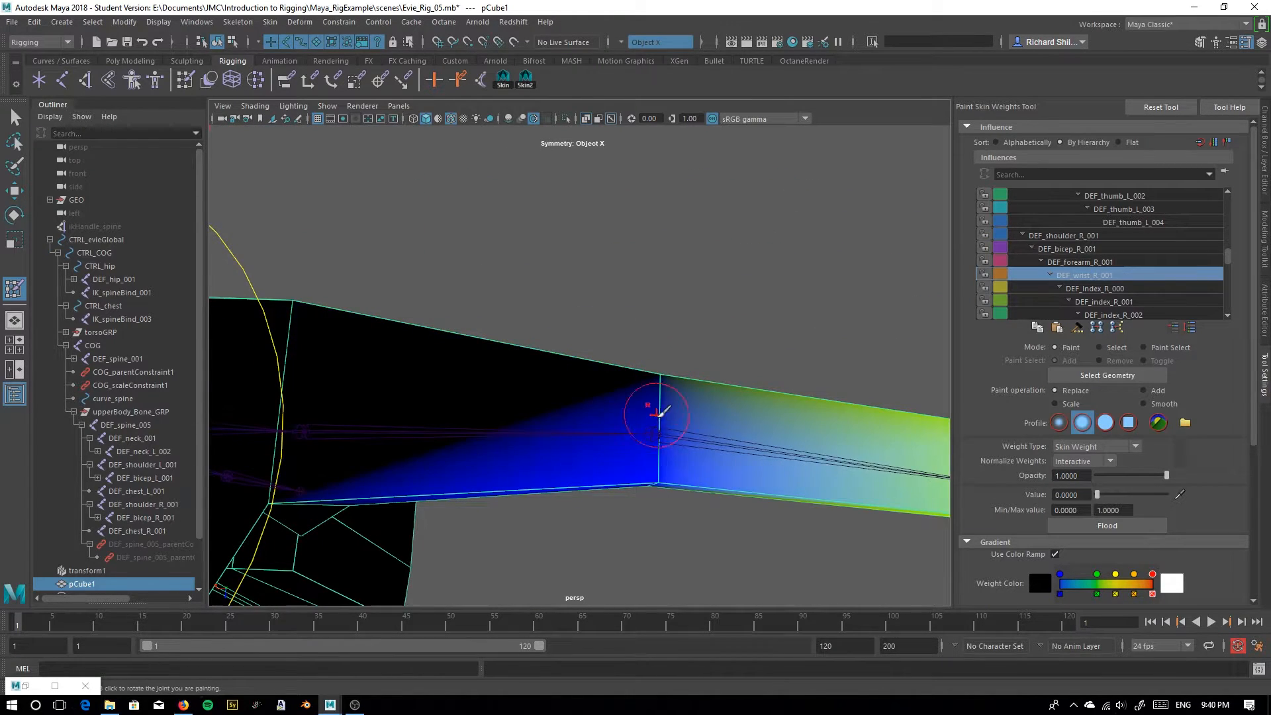
{"action": "left_click_drag", "start_coordinate": [652, 415], "coordinate": [652, 448], "text": "alt"}
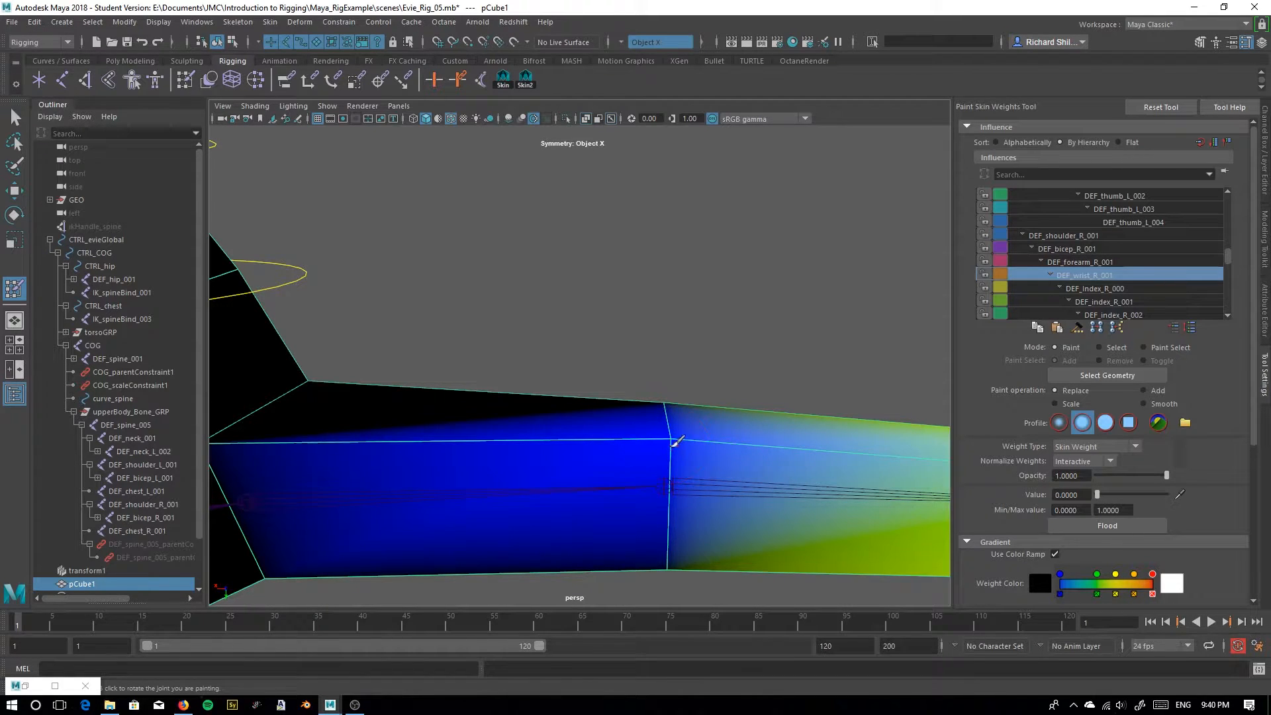
{"action": "mouse_move", "coordinate": [682, 429]}
{"action": "left_mouse_down", "text": "alt"}
{"action": "mouse_move", "coordinate": [642, 457]}
{"action": "mouse_move", "coordinate": [662, 357]}
{"action": "mouse_move", "coordinate": [760, 519]}
{"action": "mouse_move", "coordinate": [629, 380]}
{"action": "mouse_move", "coordinate": [556, 579]}
{"action": "left_mouse_up", "text": "alt"}
Test-rotate the DEF_forearm_L_001 joint to check the left elbow's deformation, and undo the rotation
{"action": "scroll", "coordinate": [616, 441], "scroll_direction": "down", "scroll_amount": 5}
{"action": "scroll", "coordinate": [557, 578], "scroll_direction": "down", "scroll_amount": 4}
{"action": "left_click_drag", "start_coordinate": [701, 457], "coordinate": [515, 382], "text": "alt"}
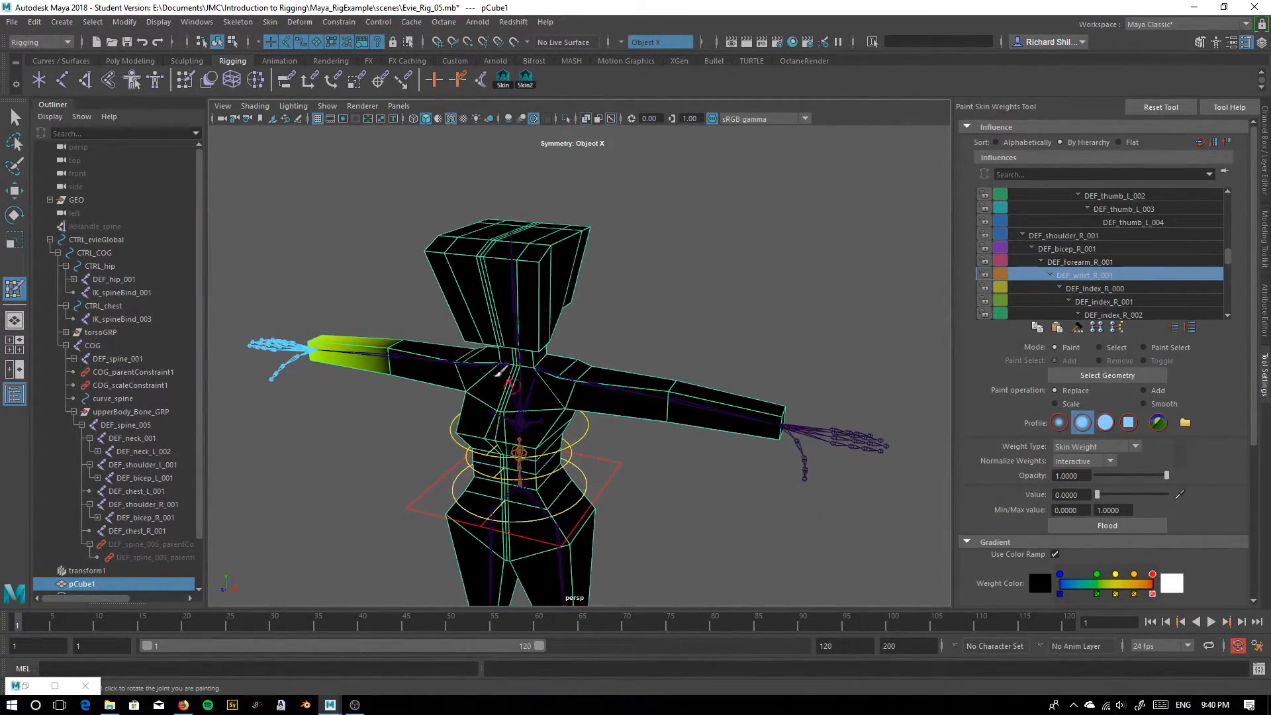
{"action": "left_click", "coordinate": [16, 119]}
{"action": "left_click", "coordinate": [733, 417]}
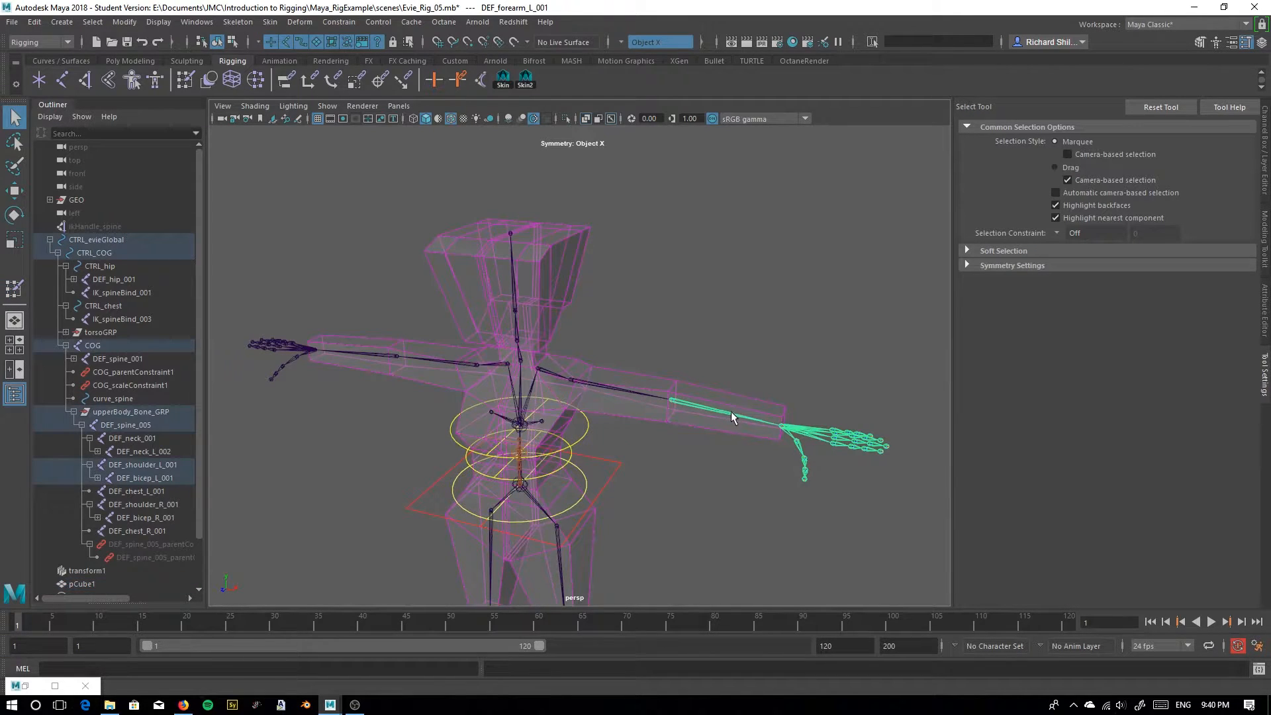
{"action": "left_click", "coordinate": [18, 220]}
{"action": "left_click_drag", "start_coordinate": [676, 400], "coordinate": [609, 450], "text": "alt"}
{"action": "key", "text": "ctrl+z"}
Test-rotate the DEF_forearm_R_001 joint to check the right elbow's deformation, and undo the rotation
{"action": "left_click_drag", "start_coordinate": [512, 486], "coordinate": [369, 388], "text": "alt"}
{"action": "left_click", "coordinate": [310, 401]}
{"action": "left_click_drag", "start_coordinate": [283, 445], "coordinate": [529, 475], "text": "alt"}
{"action": "key", "text": "ctrl+z"}
{"action": "left_click_drag", "start_coordinate": [483, 518], "coordinate": [395, 430], "text": "alt"}
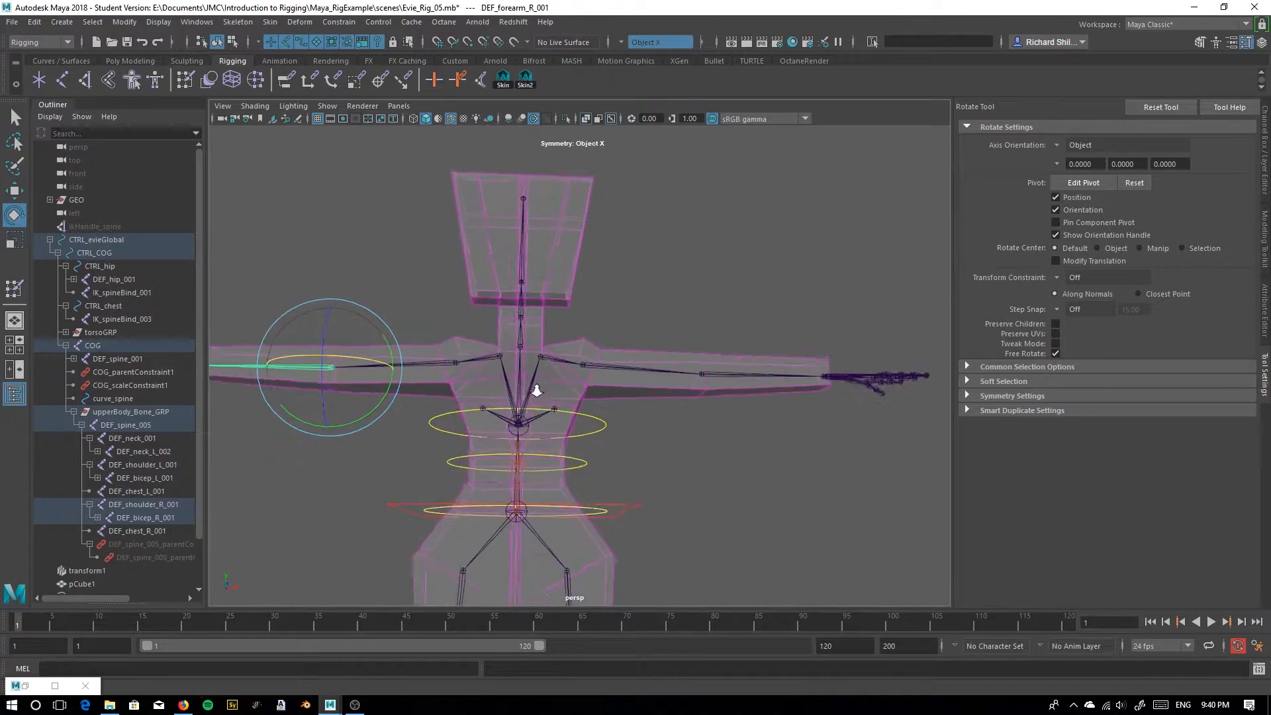
Test-rotate the DEF_shoulder_R_001 joint to check the right shoulder's deformation, and undo the rotation
{"action": "right_click_drag", "start_coordinate": [527, 380], "coordinate": [579, 392], "text": "alt"}
{"action": "middle_click_drag", "start_coordinate": [579, 392], "coordinate": [607, 415], "text": "alt"}
{"action": "left_click", "coordinate": [483, 388]}
{"action": "left_click_drag", "start_coordinate": [480, 422], "coordinate": [466, 424]}
{"action": "key", "text": "ctrl+z"}
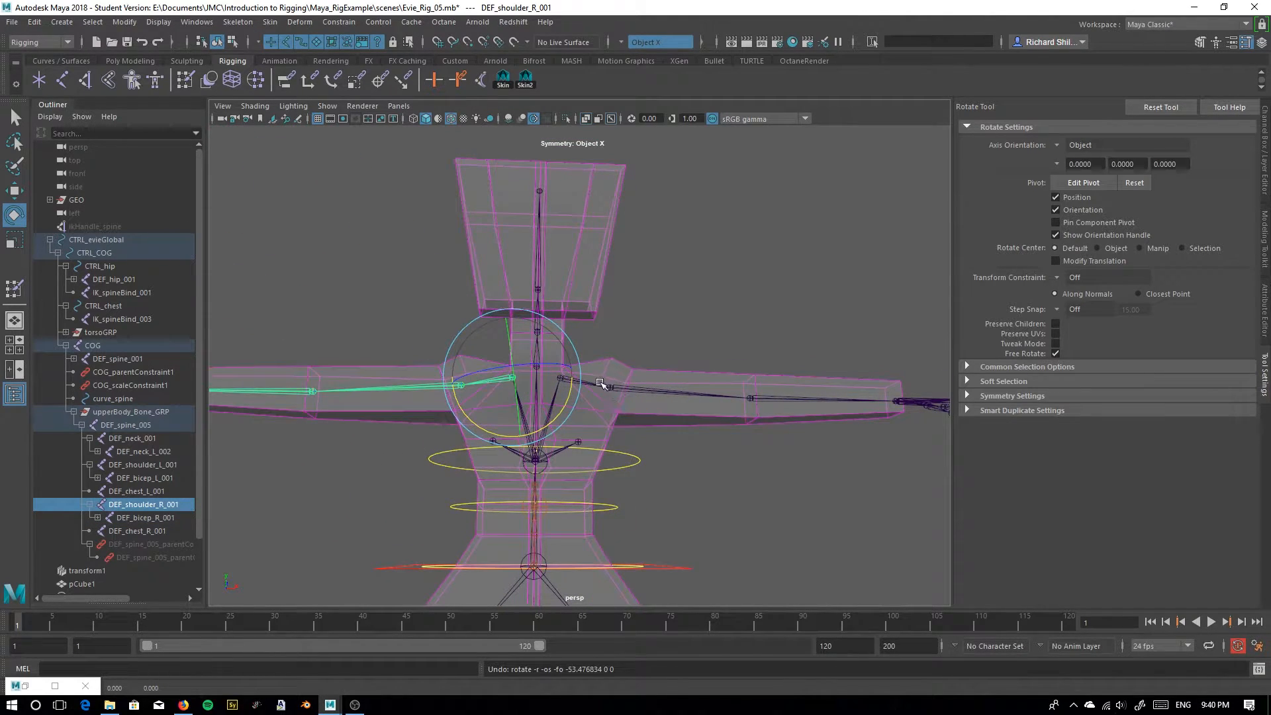
Test-rotate the DEF_shoulder_L_001 joint to check the left shoulder's deformation, and undo the rotation
{"action": "left_click", "coordinate": [594, 385]}
{"action": "left_click_drag", "start_coordinate": [588, 427], "coordinate": [630, 369]}
{"action": "right_click_drag", "start_coordinate": [623, 397], "coordinate": [566, 459], "text": "alt"}
{"action": "key", "text": "ctrl+z"}
Select the body mesh and resume Paint Skin Weights with DEF_head_001 as the influence
{"action": "left_click_drag", "start_coordinate": [418, 472], "coordinate": [409, 493], "text": "alt"}
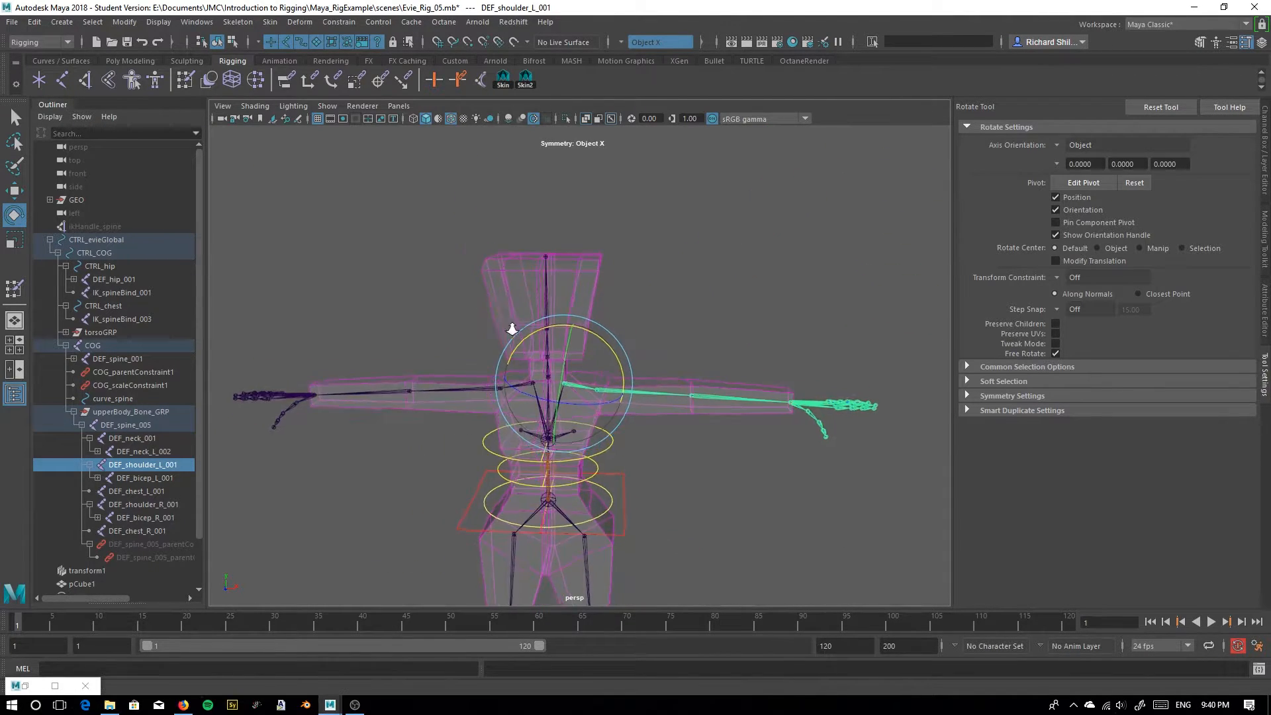
{"action": "right_click_drag", "start_coordinate": [510, 319], "coordinate": [635, 413], "text": "alt"}
{"action": "middle_click_drag", "start_coordinate": [414, 350], "coordinate": [486, 371], "text": "alt"}
{"action": "left_click_drag", "start_coordinate": [486, 370], "coordinate": [477, 316], "text": "alt"}
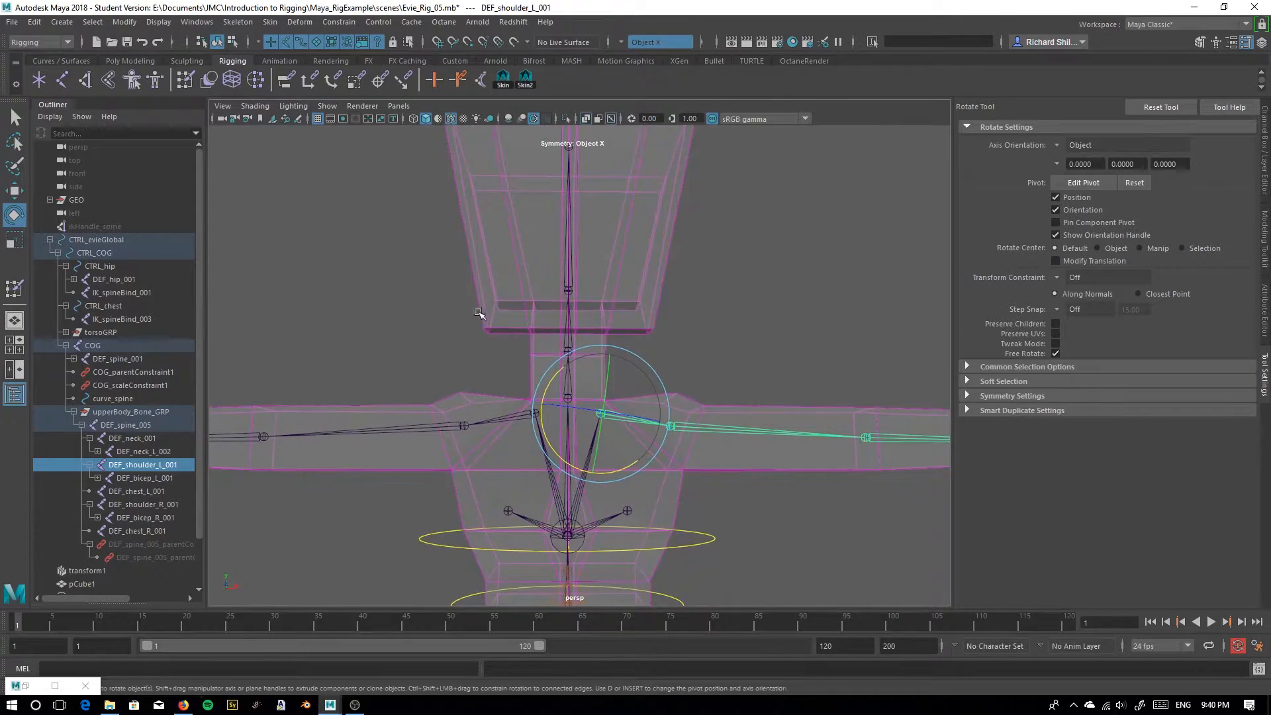
{"action": "middle_click_drag", "start_coordinate": [477, 317], "coordinate": [449, 314], "text": "alt"}
{"action": "left_click", "coordinate": [603, 308]}
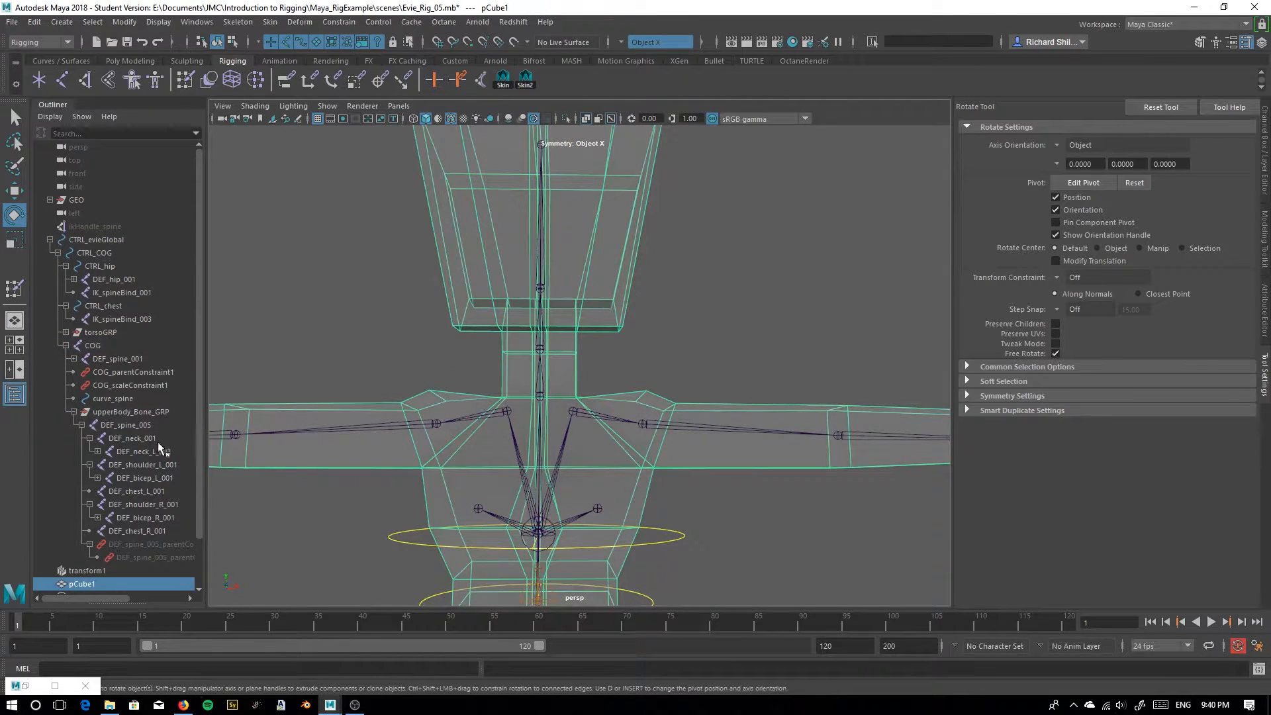
{"action": "left_click", "coordinate": [15, 289]}
{"action": "scroll", "coordinate": [1165, 245], "scroll_direction": "up", "scroll_amount": 3}
{"action": "left_click", "coordinate": [1092, 276]}
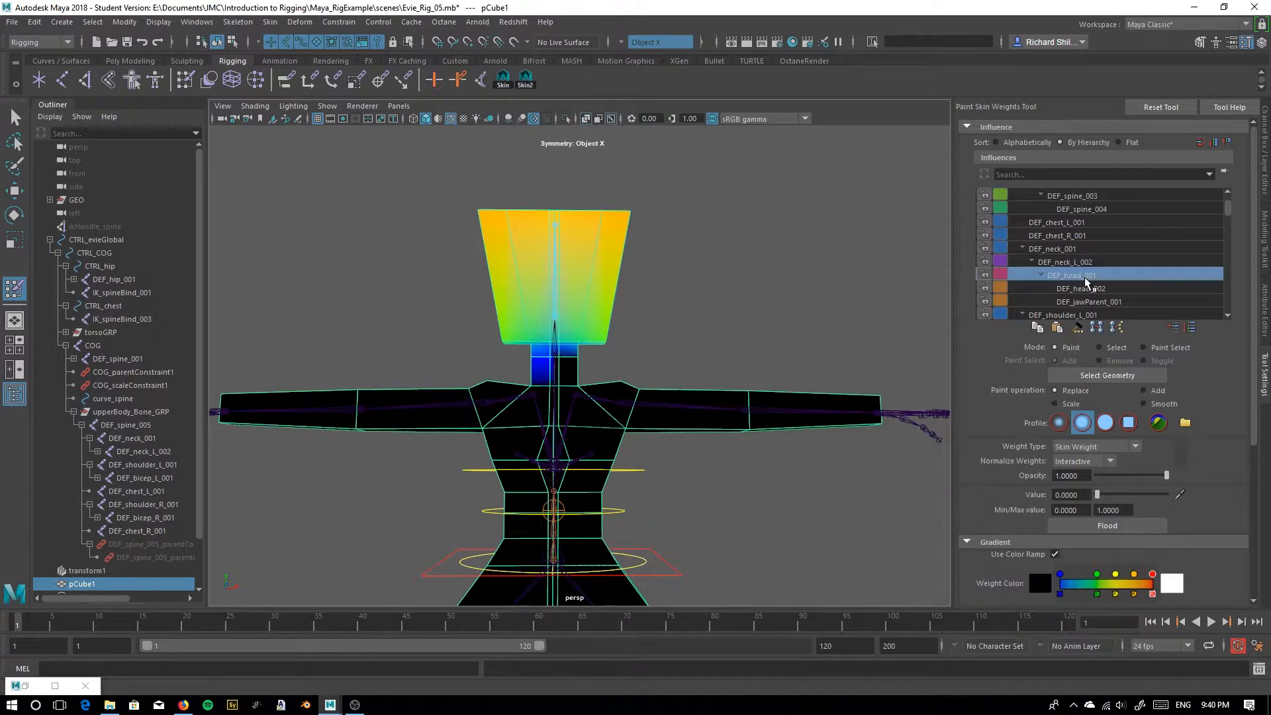
Check the DEF_head_002 influence, then paint DEF_head_001 weights at value 1 over the front and top of the head
{"action": "left_click_drag", "start_coordinate": [582, 292], "coordinate": [668, 298], "text": "alt"}
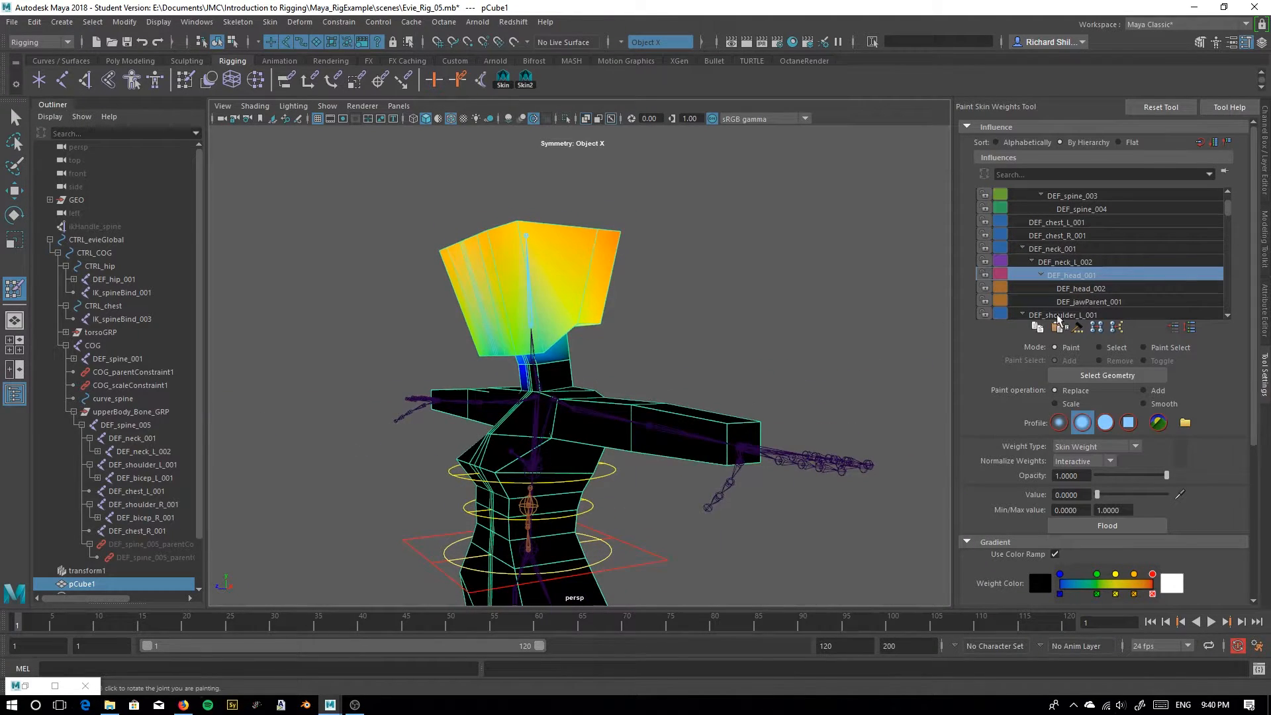
{"action": "left_click", "coordinate": [1090, 289]}
{"action": "left_click", "coordinate": [1093, 276]}
{"action": "left_click_drag", "start_coordinate": [1098, 495], "coordinate": [1237, 497]}
{"action": "left_click_drag", "start_coordinate": [511, 254], "coordinate": [534, 243], "text": "alt"}
{"action": "scroll", "coordinate": [490, 249], "scroll_direction": "up", "scroll_amount": 2}
{"action": "mouse_move", "coordinate": [418, 201]}
{"action": "left_mouse_down"}
{"action": "mouse_move", "coordinate": [552, 196]}
{"action": "mouse_move", "coordinate": [542, 227]}
{"action": "mouse_move", "coordinate": [468, 190]}
{"action": "left_mouse_up"}
{"action": "middle_click_drag", "start_coordinate": [468, 190], "coordinate": [460, 256], "text": "alt"}
{"action": "mouse_move", "coordinate": [458, 256]}
{"action": "left_mouse_down"}
{"action": "mouse_move", "coordinate": [669, 256]}
{"action": "mouse_move", "coordinate": [503, 230]}
{"action": "mouse_move", "coordinate": [593, 253]}
{"action": "mouse_move", "coordinate": [514, 282]}
{"action": "left_mouse_up"}
{"action": "mouse_move", "coordinate": [503, 286]}
{"action": "left_mouse_down"}
{"action": "mouse_move", "coordinate": [488, 292]}
{"action": "mouse_move", "coordinate": [502, 274]}
{"action": "mouse_move", "coordinate": [513, 347]}
{"action": "mouse_move", "coordinate": [487, 391]}
{"action": "mouse_move", "coordinate": [489, 366]}
{"action": "left_mouse_up"}
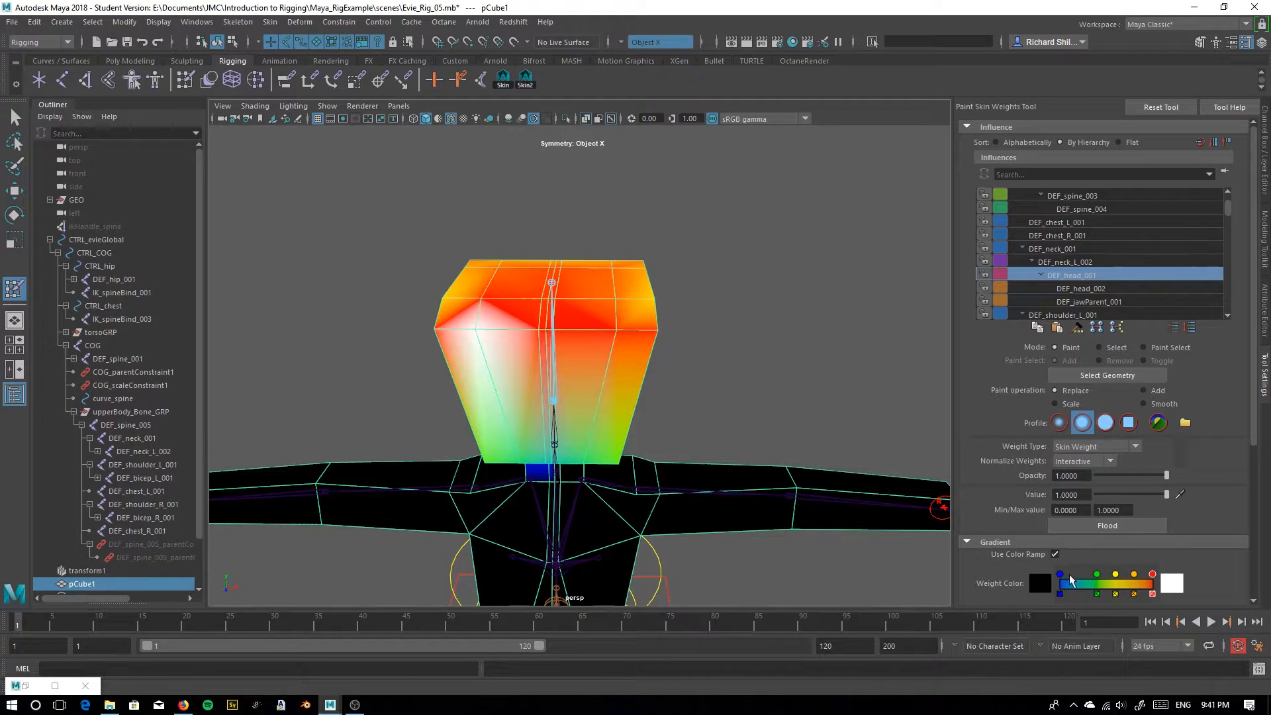
Set the brush's upper radius to 1.2 for painting DEF_head_001 weights on the head
{"action": "scroll", "coordinate": [1079, 542], "scroll_direction": "down", "scroll_amount": 5}
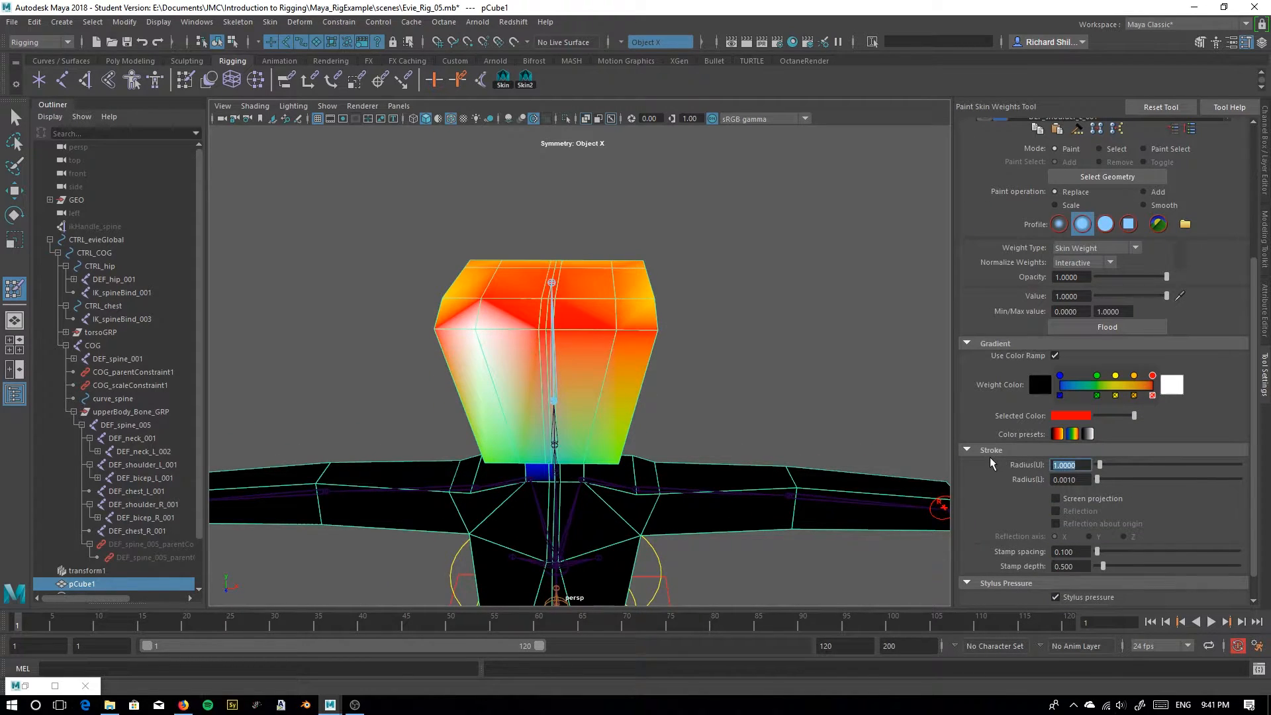
{"action": "mouse_move", "coordinate": [581, 334]}
{"action": "left_mouse_down", "text": "alt"}
{"action": "mouse_move", "coordinate": [586, 368]}
{"action": "mouse_move", "coordinate": [561, 326]}
{"action": "left_mouse_up", "text": "alt"}
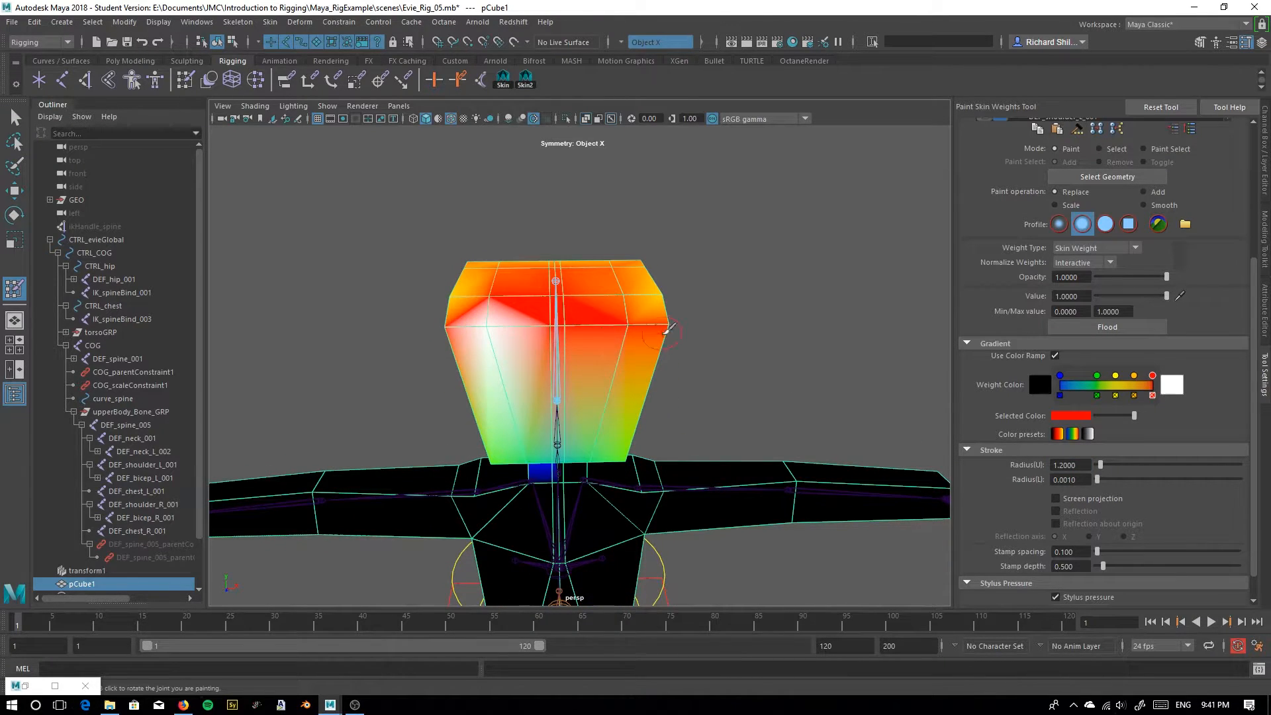
{"action": "scroll", "coordinate": [669, 327], "scroll_direction": "up", "scroll_amount": 4}
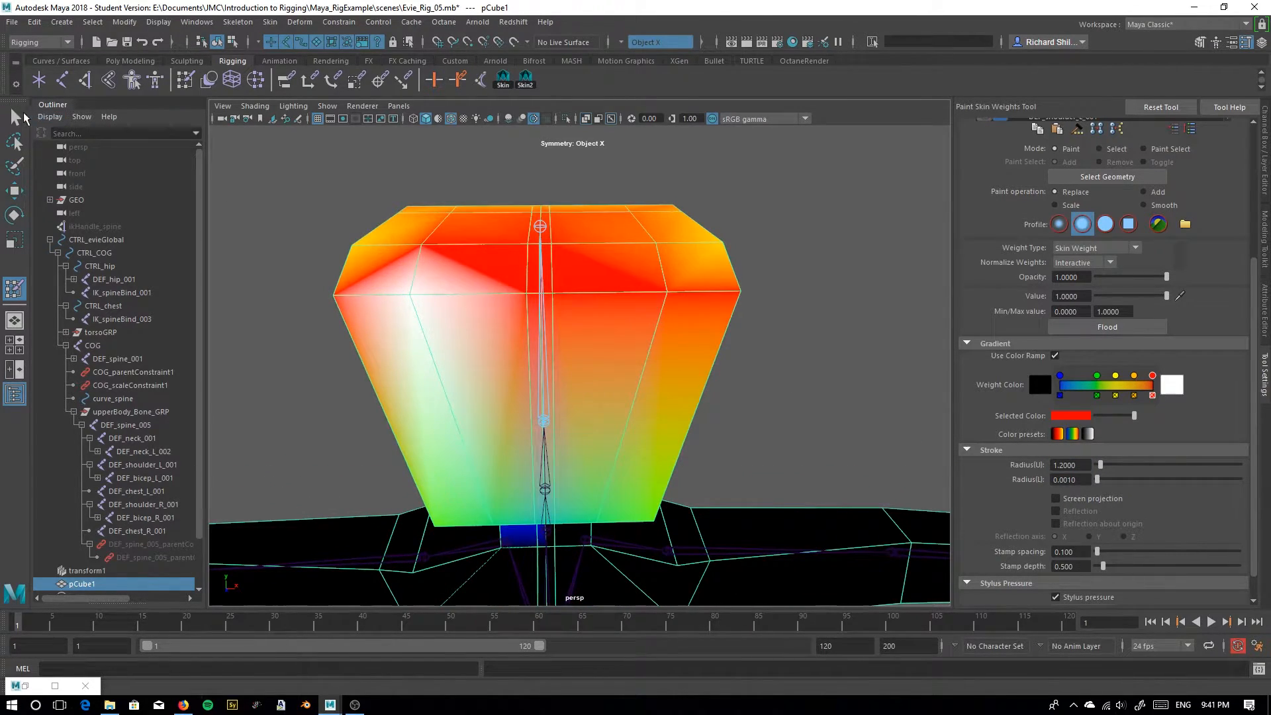
{"action": "scroll", "coordinate": [1118, 306], "scroll_direction": "up", "scroll_amount": 3}
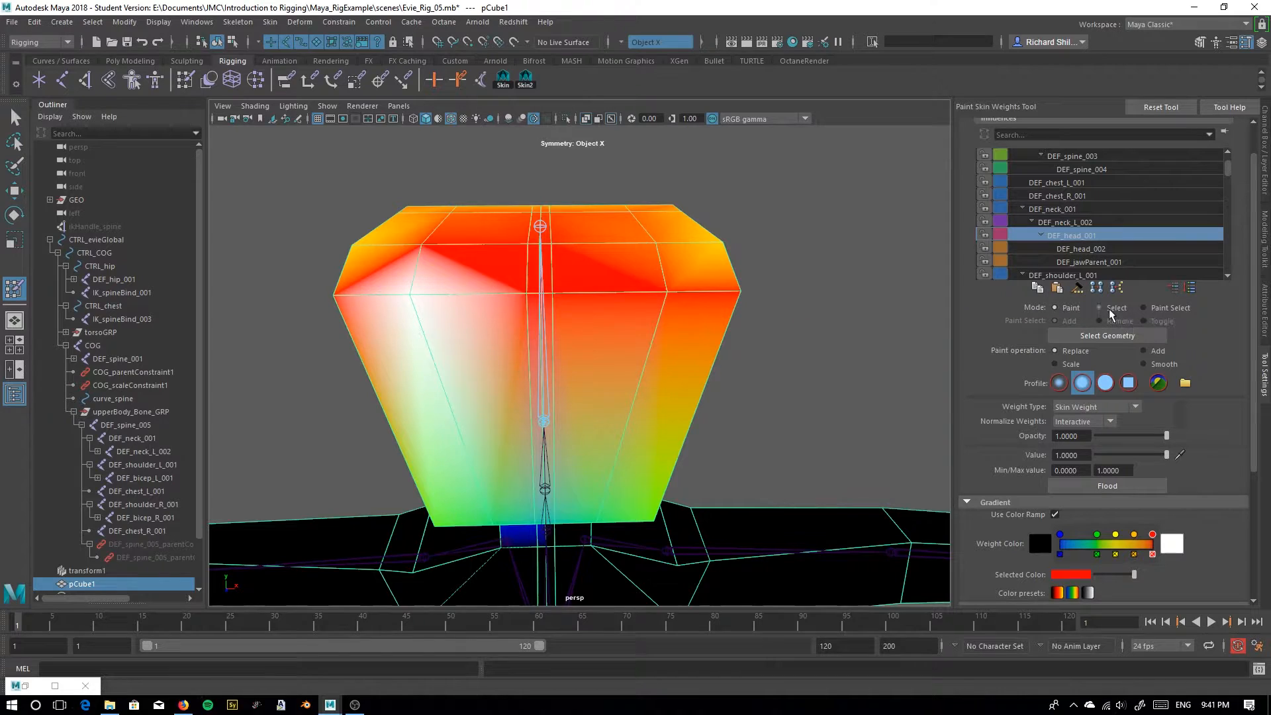
{"action": "left_click", "coordinate": [1145, 308]}
{"action": "left_click", "coordinate": [1145, 308]}
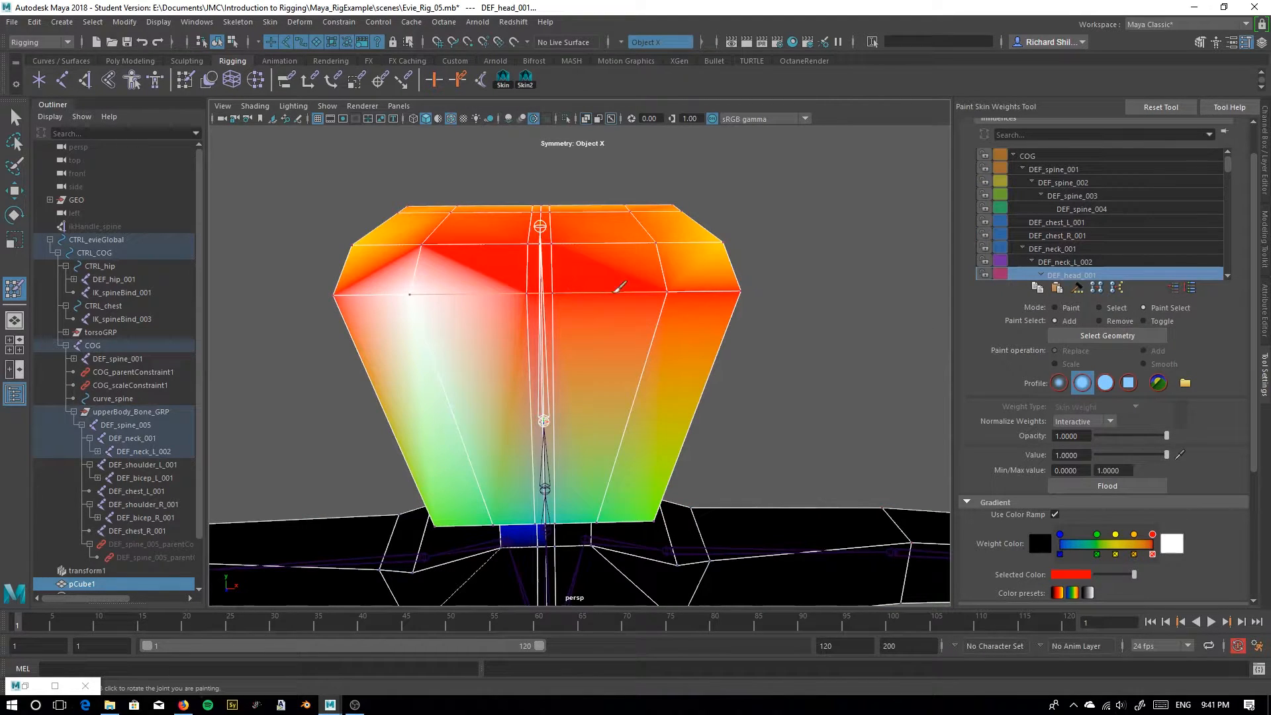
{"action": "left_click_drag", "start_coordinate": [656, 259], "coordinate": [646, 285], "text": "alt"}
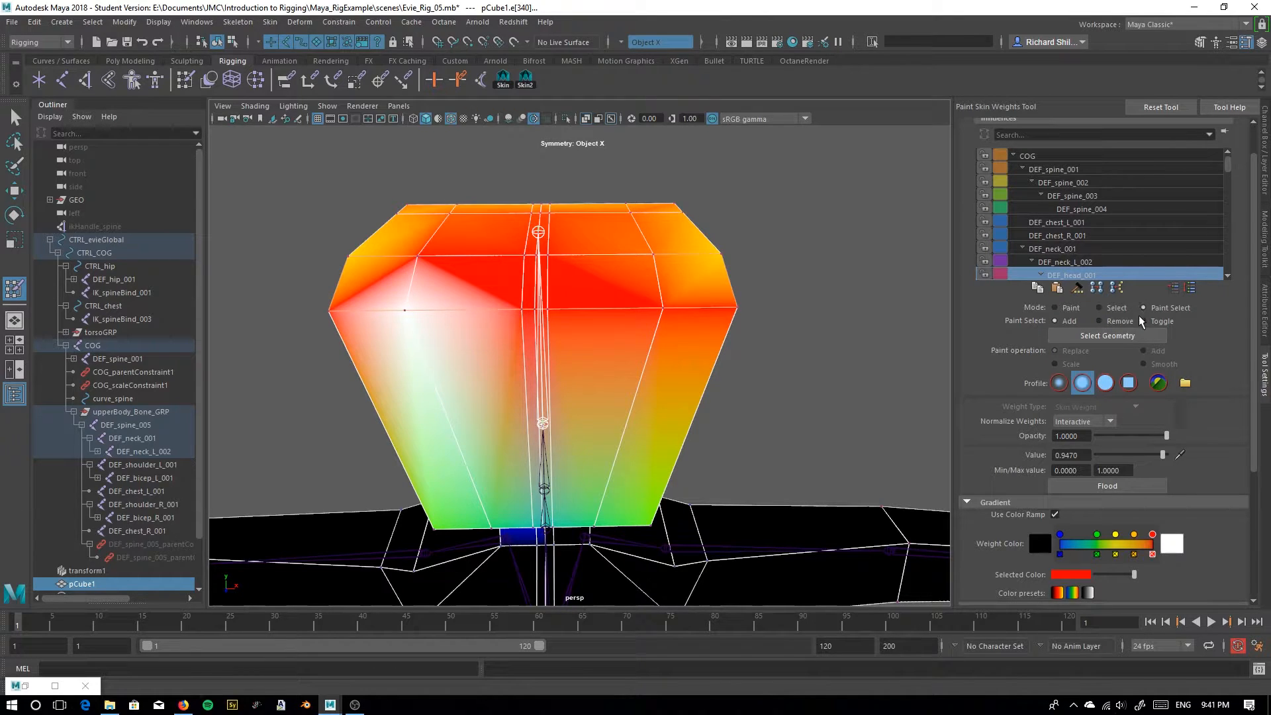
Switch skin painting to Select mode and select all the vertices of the head
{"action": "left_click", "coordinate": [1117, 311]}
{"action": "left_click_drag", "start_coordinate": [303, 154], "coordinate": [887, 327]}
{"action": "left_click_drag", "start_coordinate": [593, 377], "coordinate": [547, 284], "text": "alt"}
{"action": "right_click_drag", "start_coordinate": [546, 279], "coordinate": [479, 281]}
{"action": "left_click_drag", "start_coordinate": [271, 143], "coordinate": [767, 270]}
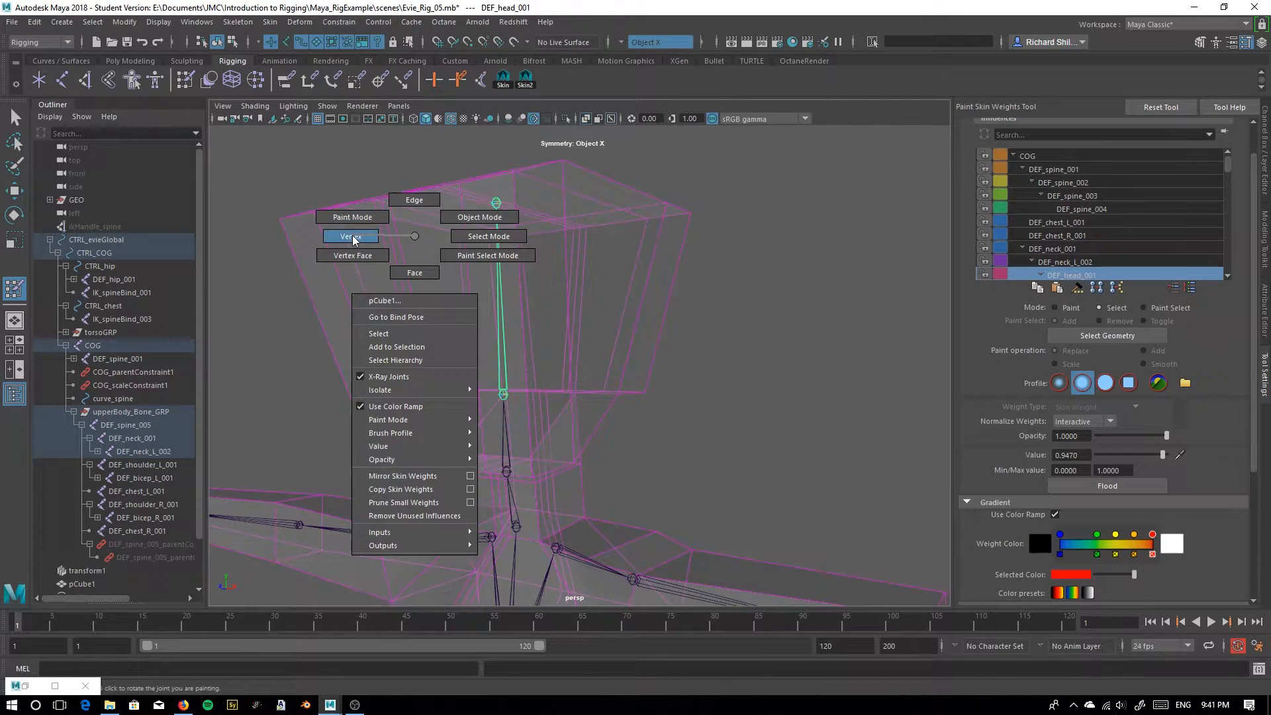
{"action": "left_click", "coordinate": [351, 236]}
{"action": "left_click_drag", "start_coordinate": [372, 210], "coordinate": [612, 369]}
{"action": "left_click_drag", "start_coordinate": [611, 369], "coordinate": [371, 397], "text": "alt"}
{"action": "left_click_drag", "start_coordinate": [435, 429], "coordinate": [507, 447], "text": "alt"}
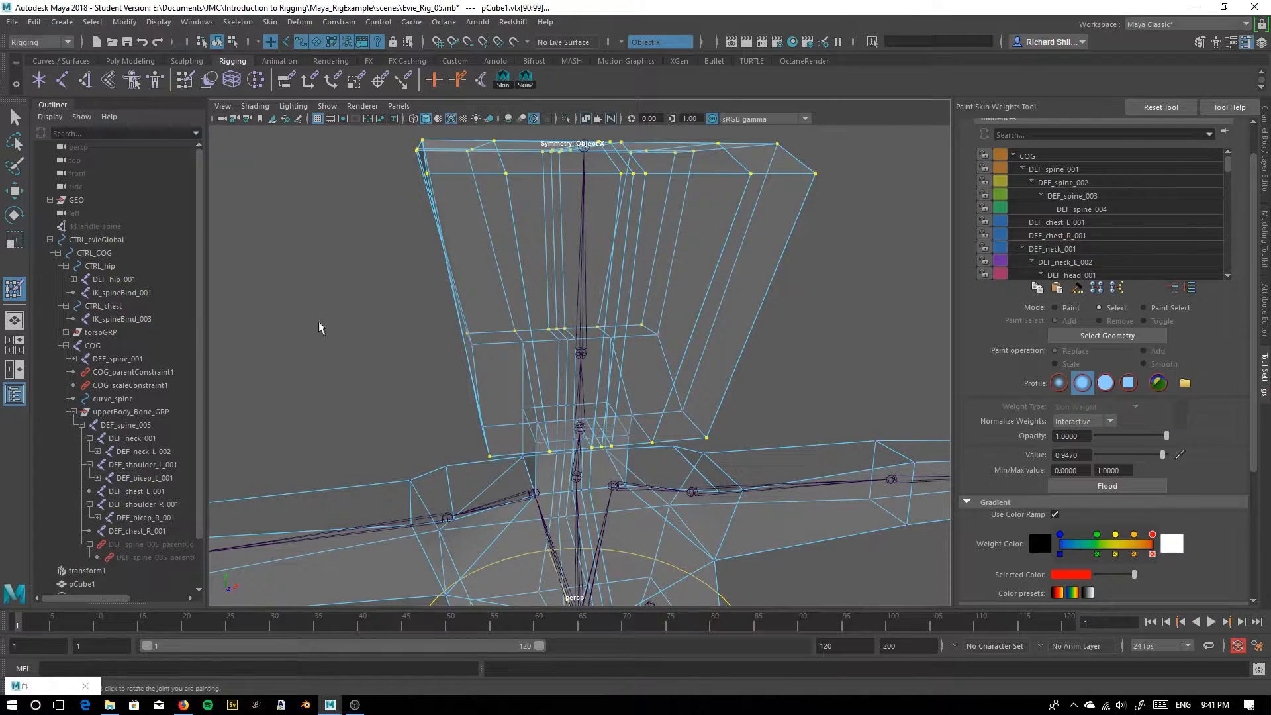
Return to Paint mode and flood the selected head vertices with a DEF_head_001 weight of 1
{"action": "left_click", "coordinate": [1067, 308]}
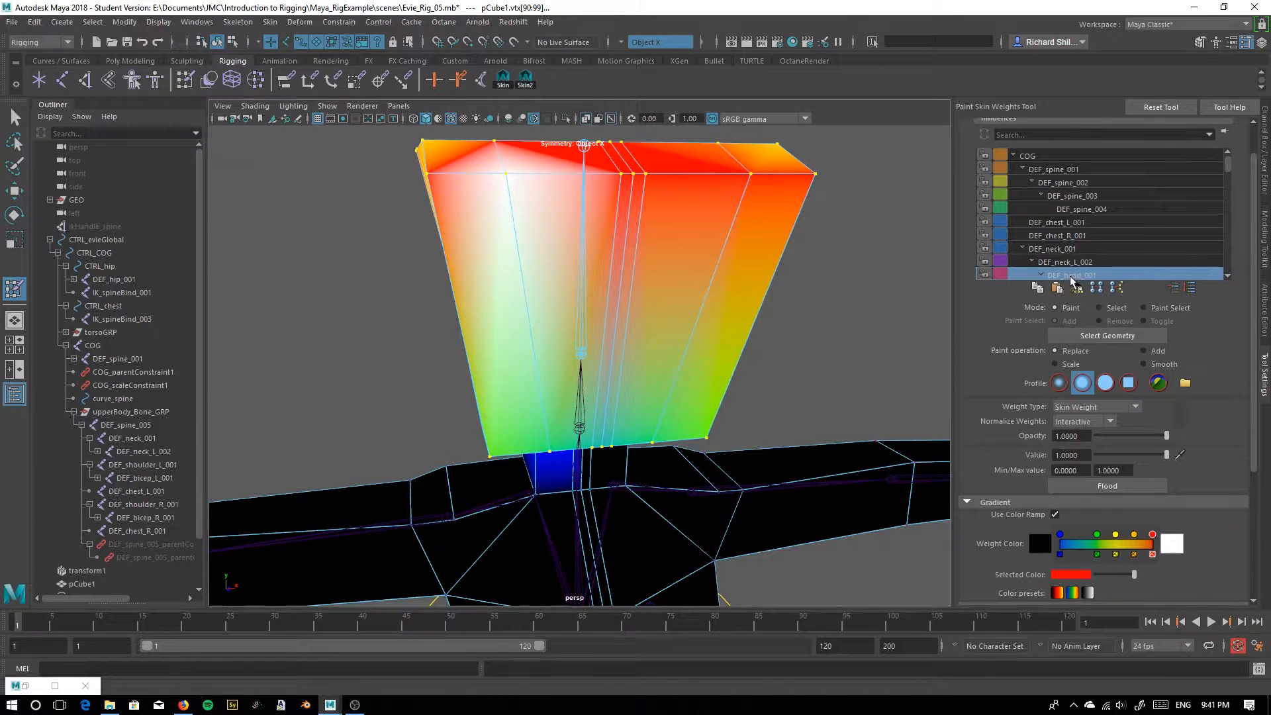
{"action": "left_click", "coordinate": [1107, 486]}
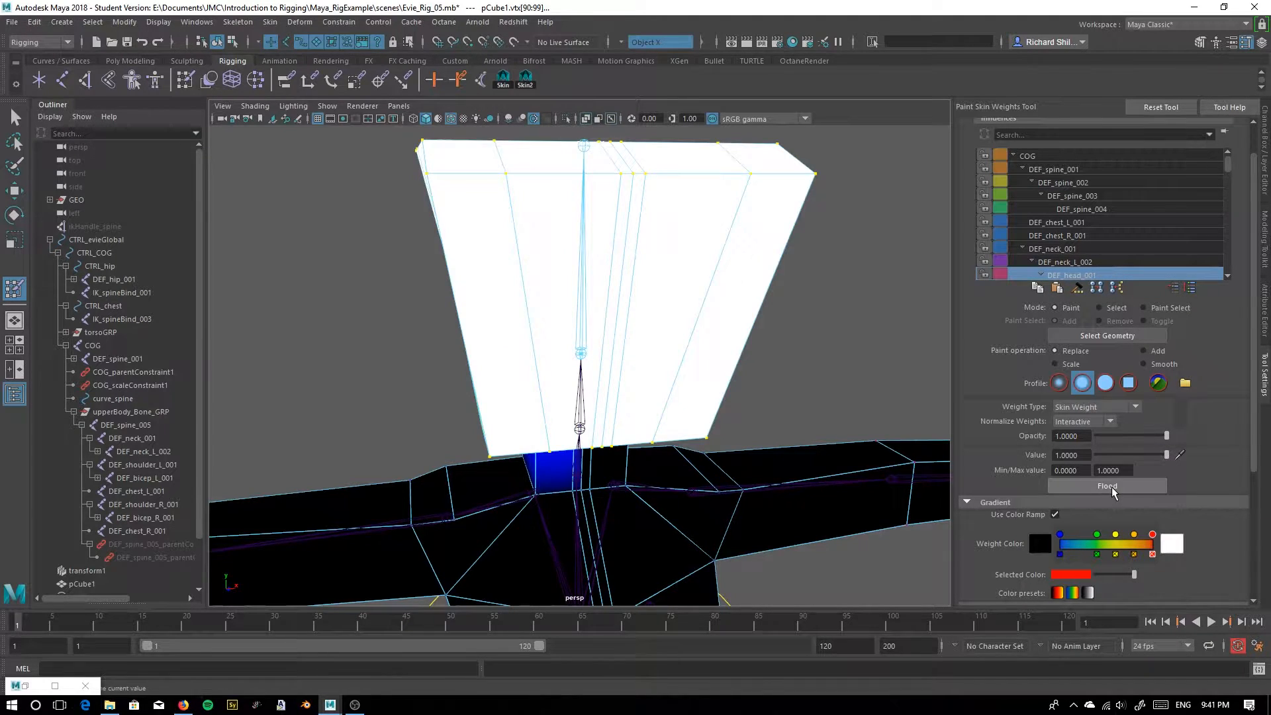
{"action": "scroll", "coordinate": [652, 347], "scroll_direction": "down", "scroll_amount": 3}
{"action": "mouse_move", "coordinate": [652, 347]}
{"action": "left_mouse_down", "text": "alt"}
{"action": "mouse_move", "coordinate": [460, 329]}
{"action": "mouse_move", "coordinate": [546, 296]}
{"action": "mouse_move", "coordinate": [511, 312]}
{"action": "mouse_move", "coordinate": [556, 304]}
{"action": "mouse_move", "coordinate": [676, 321]}
{"action": "mouse_move", "coordinate": [543, 316]}
{"action": "mouse_move", "coordinate": [568, 318]}
{"action": "mouse_move", "coordinate": [537, 299]}
{"action": "left_mouse_up", "text": "alt"}
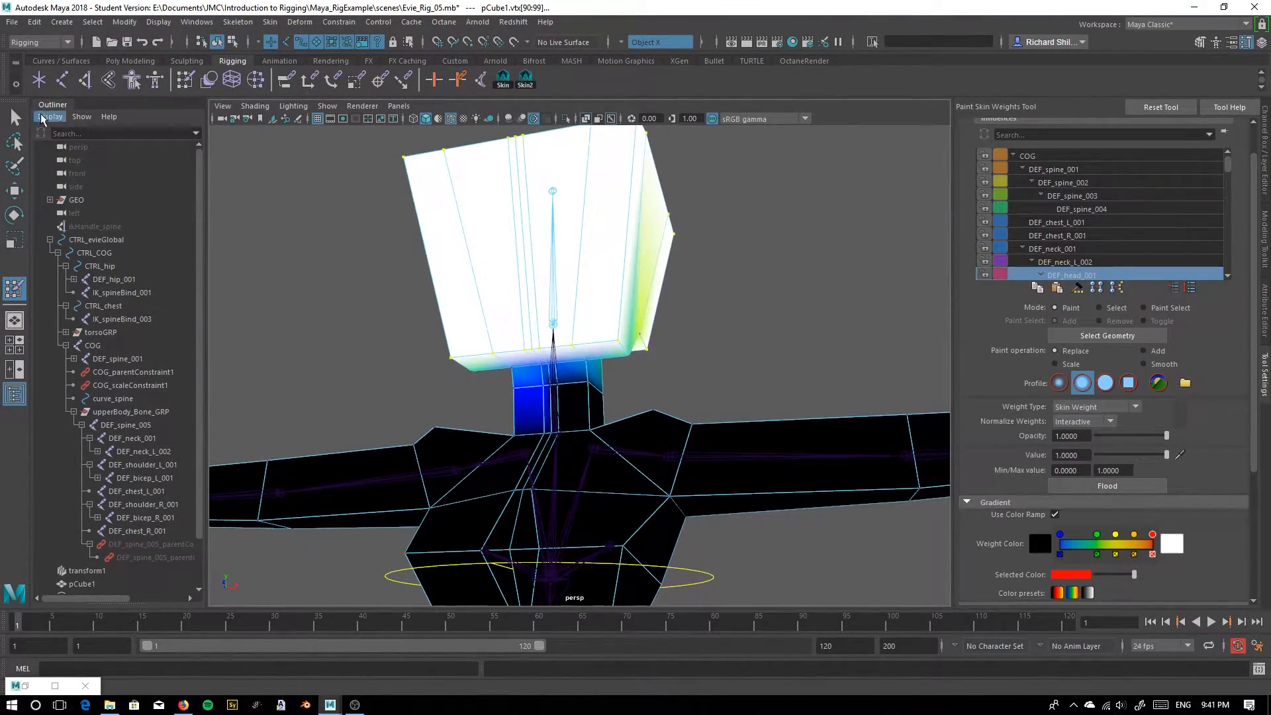
{"action": "left_click", "coordinate": [14, 118]}
{"action": "scroll", "coordinate": [704, 332], "scroll_direction": "up", "scroll_amount": 3}
{"action": "right_click_drag", "start_coordinate": [587, 315], "coordinate": [523, 317]}
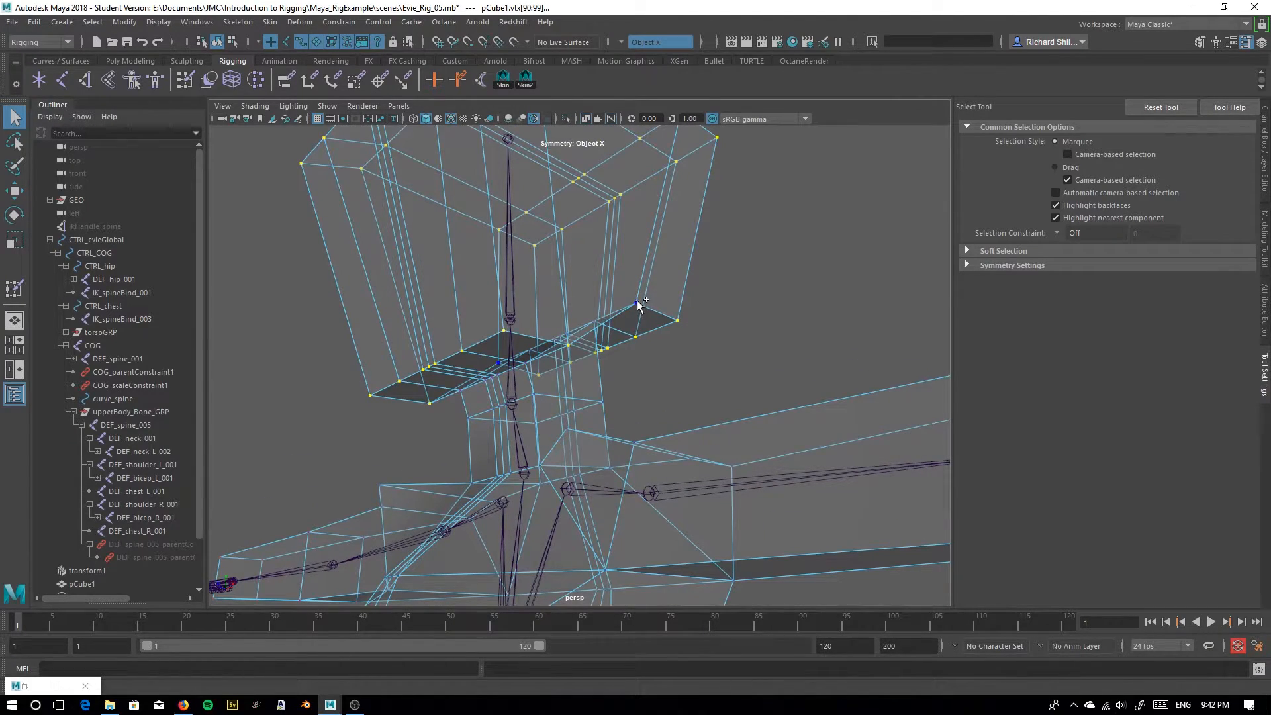
{"action": "left_click_drag", "start_coordinate": [325, 310], "coordinate": [429, 319], "text": "alt"}
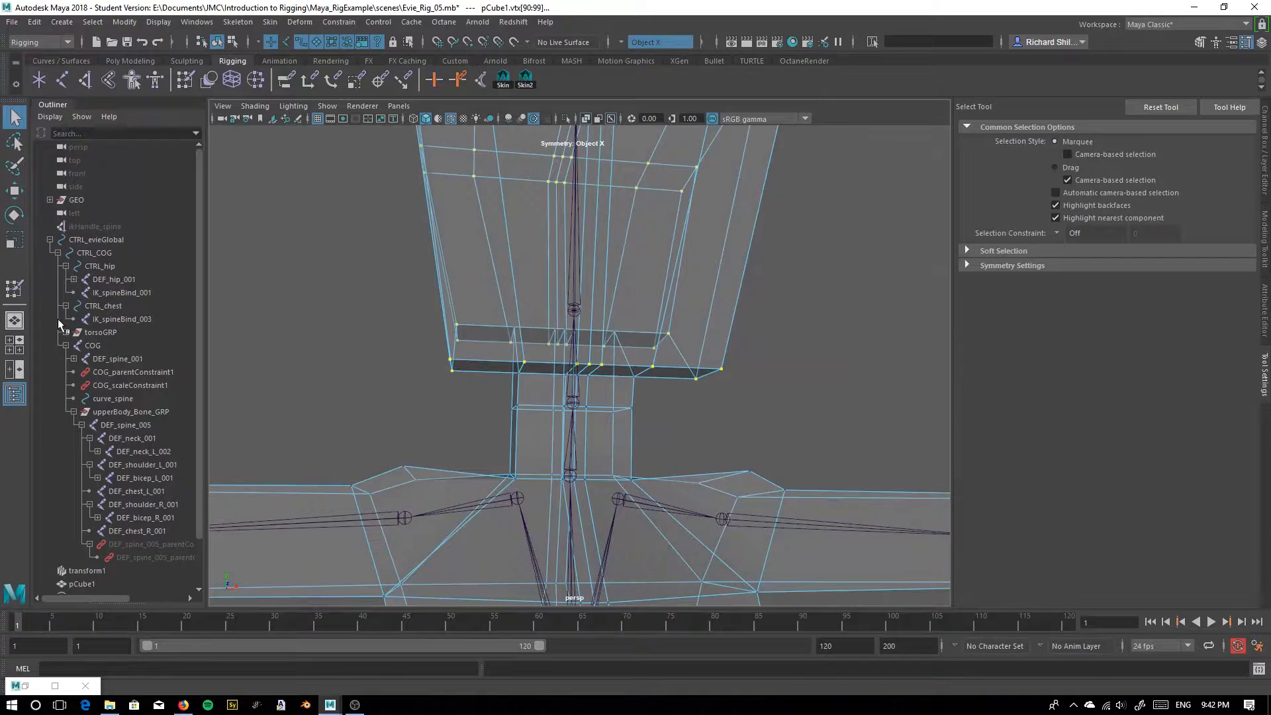
{"action": "left_click", "coordinate": [15, 288]}
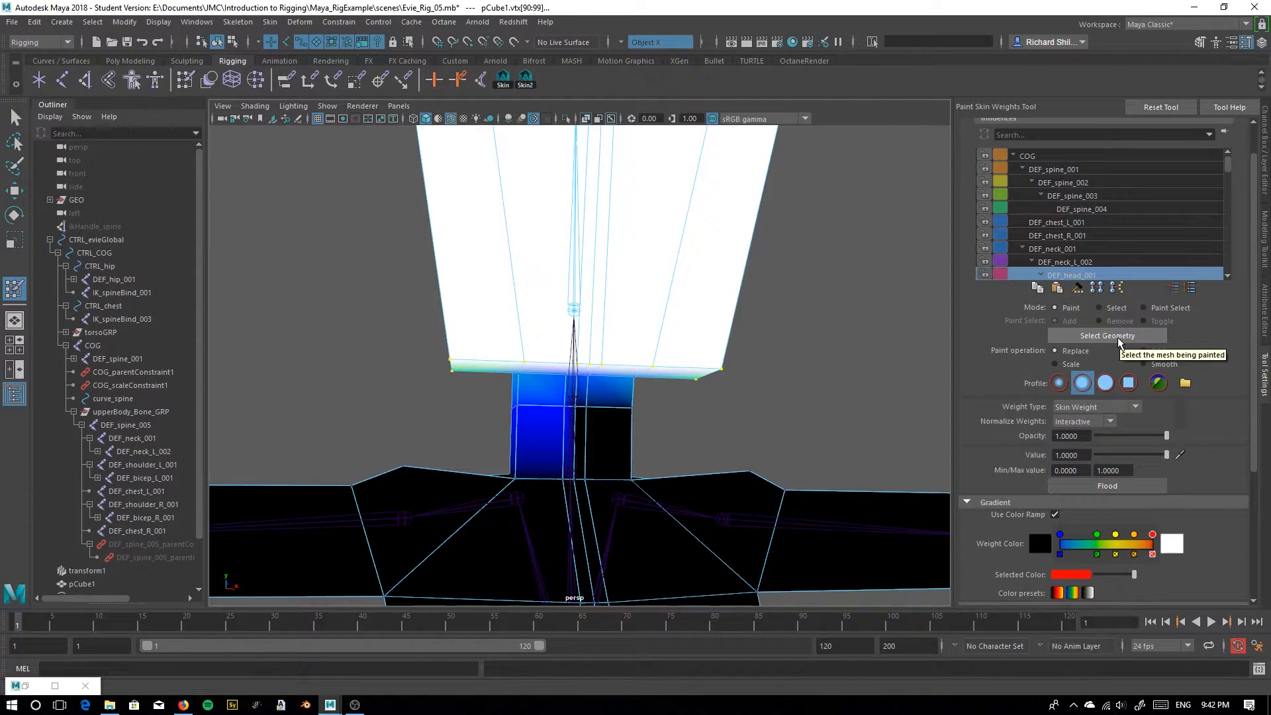
{"action": "scroll", "coordinate": [580, 341], "scroll_direction": "down", "scroll_amount": 2}
{"action": "left_click_drag", "start_coordinate": [580, 341], "coordinate": [517, 298], "text": "alt"}
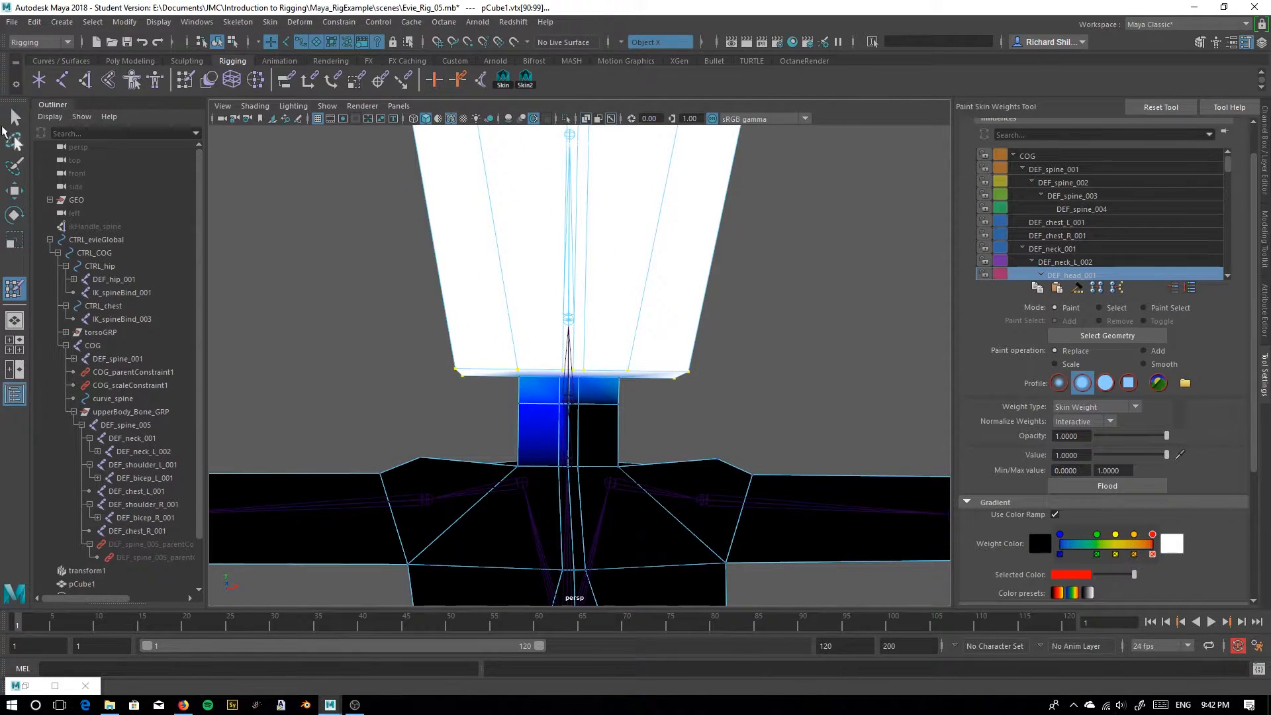
{"action": "key", "text": "q"}
{"action": "right_click_drag", "start_coordinate": [479, 228], "coordinate": [406, 235]}
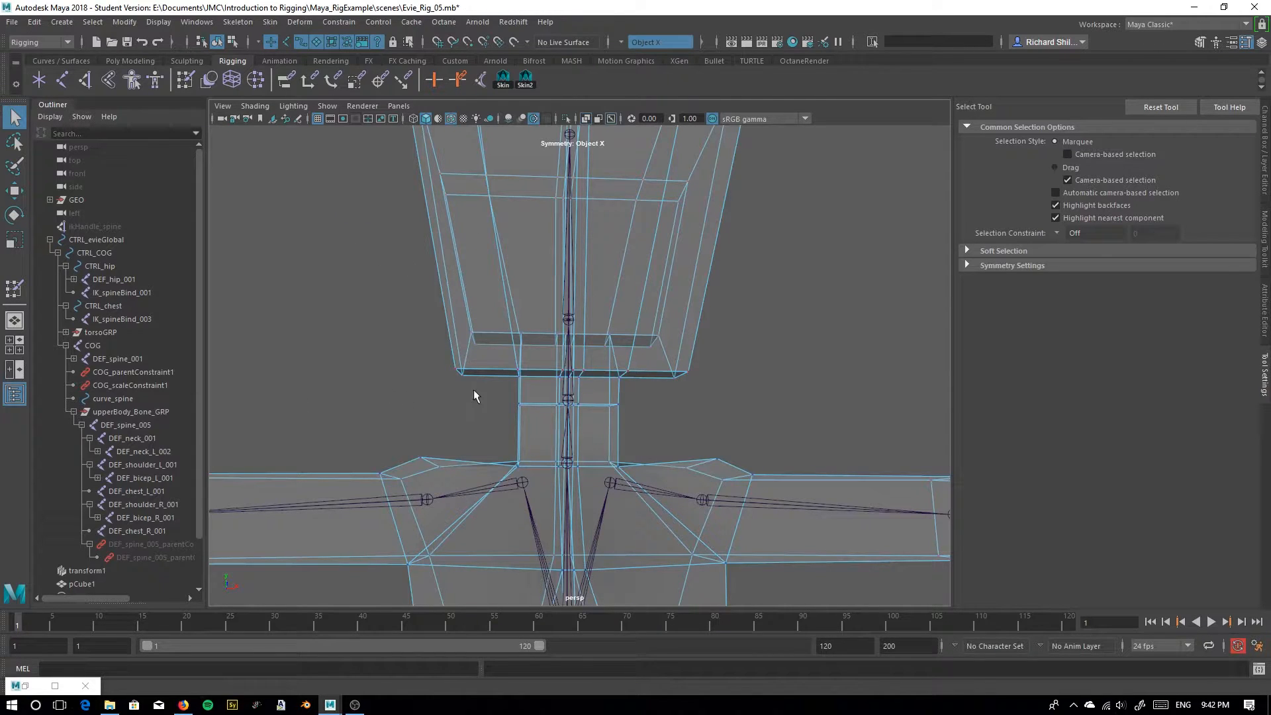
{"action": "left_click", "coordinate": [15, 288]}
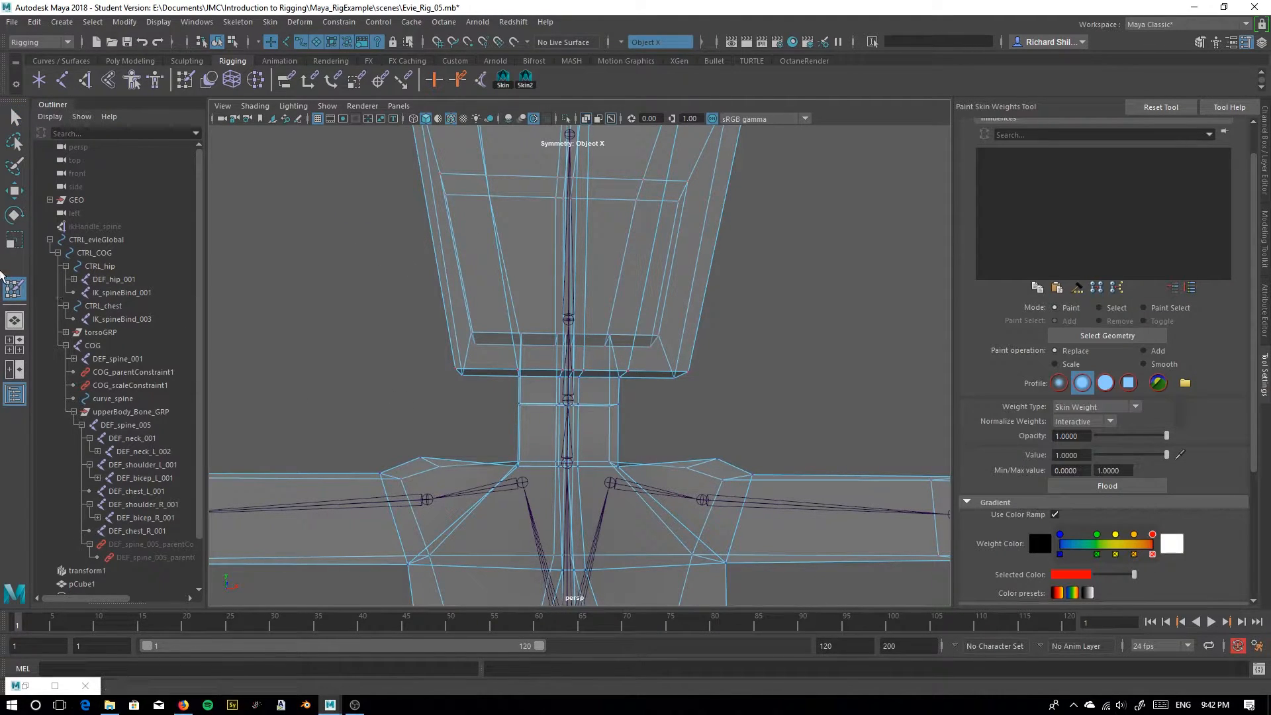
Return to object mode, select the body mesh and resume Paint Skin Weights with DEF_head_001 as the influence
{"action": "left_click", "coordinate": [13, 114]}
{"action": "right_click_drag", "start_coordinate": [542, 238], "coordinate": [630, 220]}
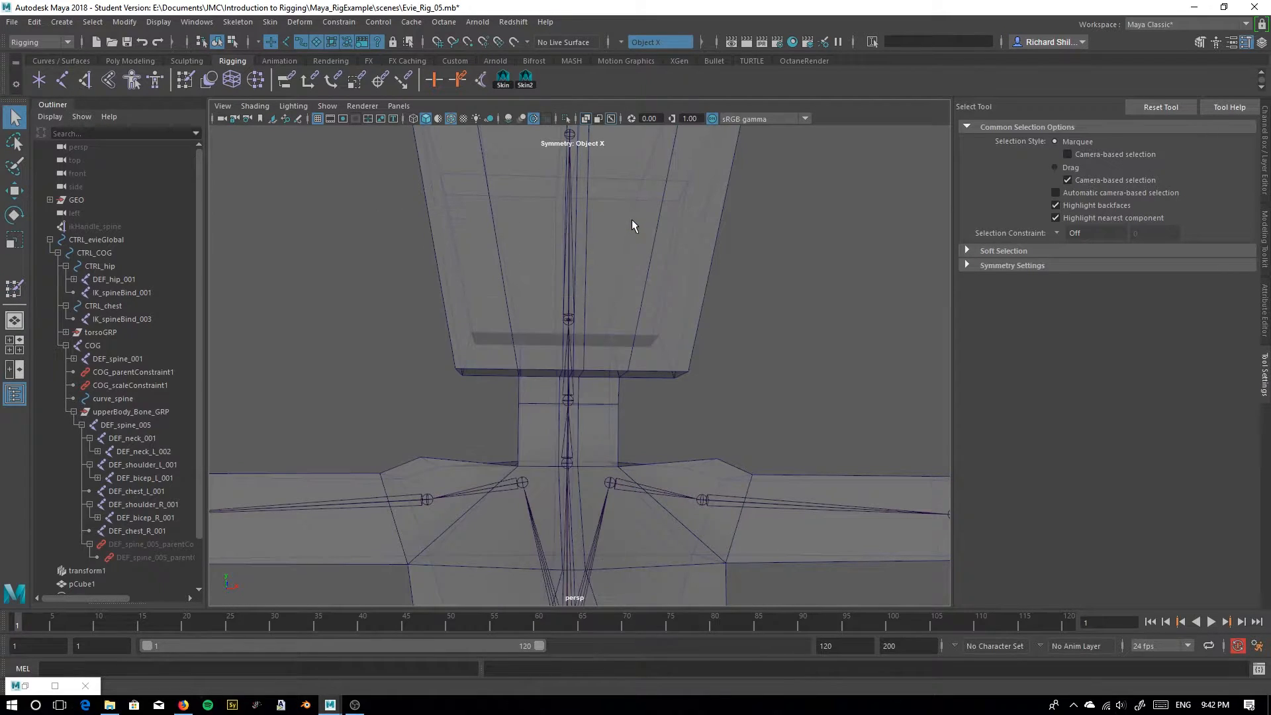
{"action": "left_click", "coordinate": [633, 219]}
{"action": "left_click", "coordinate": [13, 288]}
{"action": "mouse_move", "coordinate": [503, 420]}
{"action": "left_mouse_down", "text": "alt"}
{"action": "mouse_move", "coordinate": [542, 409]}
{"action": "mouse_move", "coordinate": [570, 376]}
{"action": "mouse_move", "coordinate": [632, 364]}
{"action": "left_mouse_up", "text": "alt"}
{"action": "left_click_drag", "start_coordinate": [566, 437], "coordinate": [638, 355], "text": "alt"}
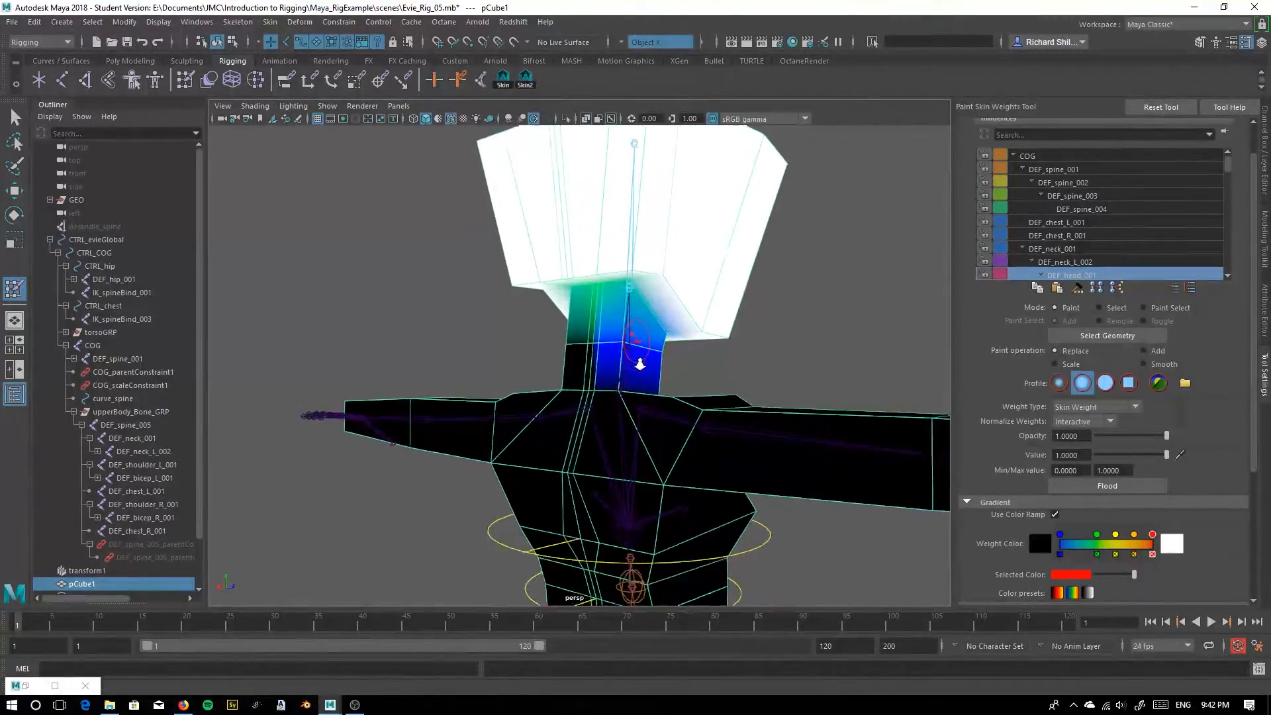
Set the brush value to 0 and upper radius to 1, and paint out DEF_head_001 weights around the middle of the neck
{"action": "scroll", "coordinate": [597, 416], "scroll_direction": "up", "scroll_amount": 5}
{"action": "mouse_move", "coordinate": [597, 417]}
{"action": "left_mouse_down", "text": "alt"}
{"action": "mouse_move", "coordinate": [586, 427]}
{"action": "mouse_move", "coordinate": [686, 322]}
{"action": "mouse_move", "coordinate": [558, 355]}
{"action": "mouse_move", "coordinate": [520, 245]}
{"action": "mouse_move", "coordinate": [555, 258]}
{"action": "mouse_move", "coordinate": [513, 308]}
{"action": "left_mouse_up", "text": "alt"}
{"action": "left_click_drag", "start_coordinate": [536, 417], "coordinate": [523, 342], "text": "alt"}
{"action": "right_click_drag", "start_coordinate": [523, 343], "coordinate": [496, 406], "text": "alt"}
{"action": "mouse_move", "coordinate": [514, 307]}
{"action": "left_mouse_down", "text": "alt"}
{"action": "mouse_move", "coordinate": [539, 371]}
{"action": "mouse_move", "coordinate": [493, 281]}
{"action": "mouse_move", "coordinate": [473, 503]}
{"action": "left_mouse_up", "text": "alt"}
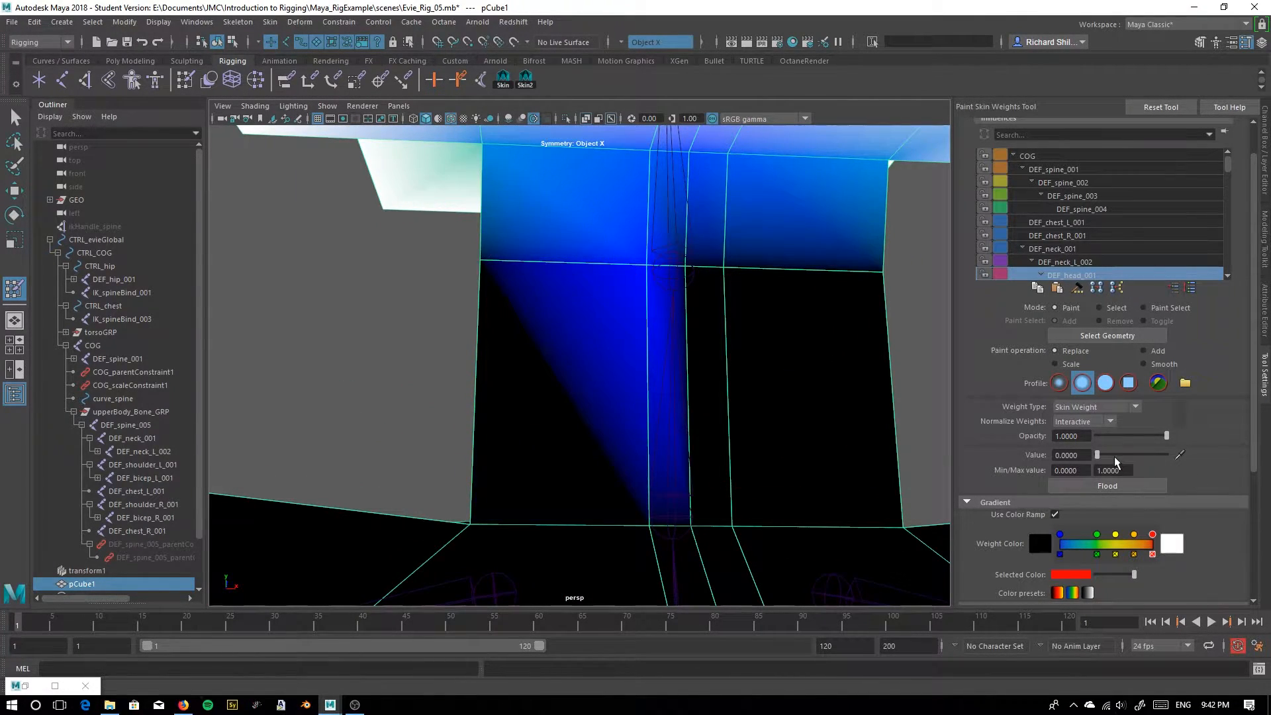
{"action": "scroll", "coordinate": [1086, 557], "scroll_direction": "down", "scroll_amount": 4}
{"action": "left_click_drag", "start_coordinate": [1078, 464], "coordinate": [1006, 460]}
{"action": "type", "text": "1"}
{"action": "key", "text": "Return"}
{"action": "mouse_move", "coordinate": [673, 278]}
{"action": "left_mouse_down"}
{"action": "mouse_move", "coordinate": [638, 257]}
{"action": "mouse_move", "coordinate": [471, 320]}
{"action": "mouse_move", "coordinate": [587, 315]}
{"action": "left_mouse_up"}
{"action": "mouse_move", "coordinate": [467, 286]}
{"action": "left_mouse_down", "text": "alt"}
{"action": "mouse_move", "coordinate": [496, 306]}
{"action": "mouse_move", "coordinate": [625, 309]}
{"action": "mouse_move", "coordinate": [519, 380]}
{"action": "mouse_move", "coordinate": [618, 434]}
{"action": "mouse_move", "coordinate": [593, 442]}
{"action": "left_mouse_up", "text": "alt"}
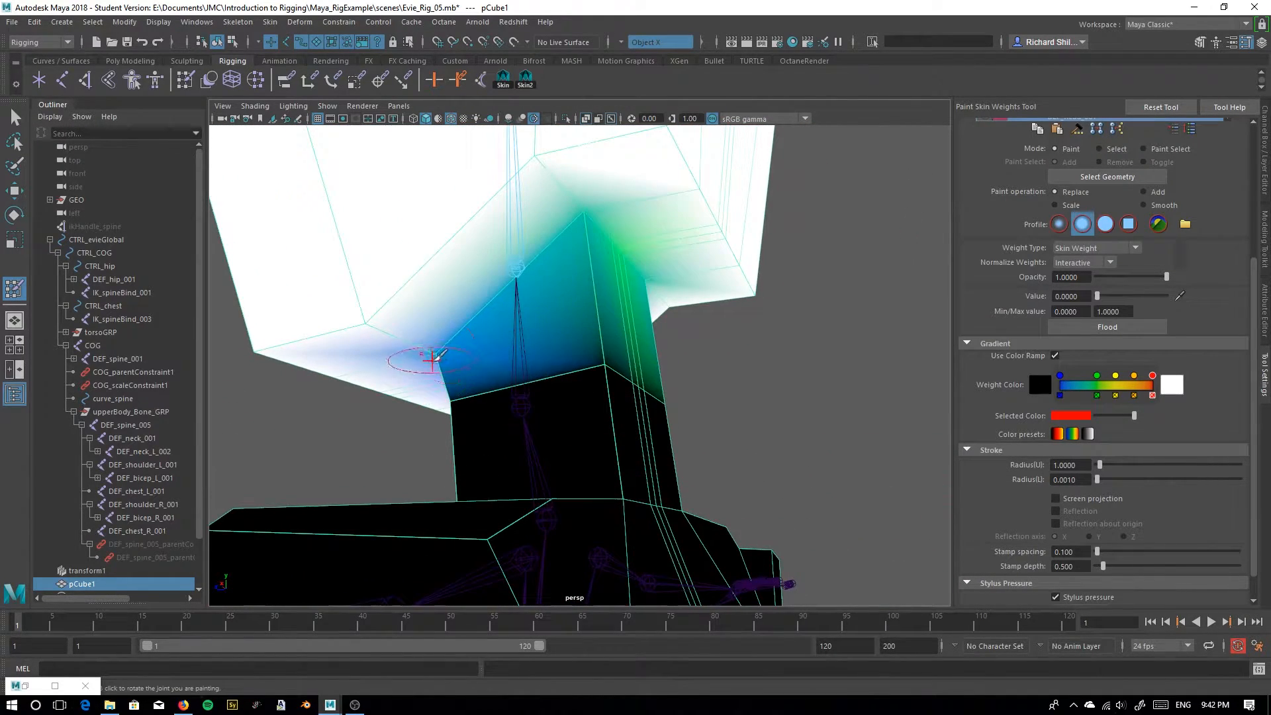
Paint DEF_head_001 weights at value 0.5 on the vertices around the top of the neck where it meets the head
{"action": "left_click_drag", "start_coordinate": [651, 301], "coordinate": [540, 239], "text": "alt"}
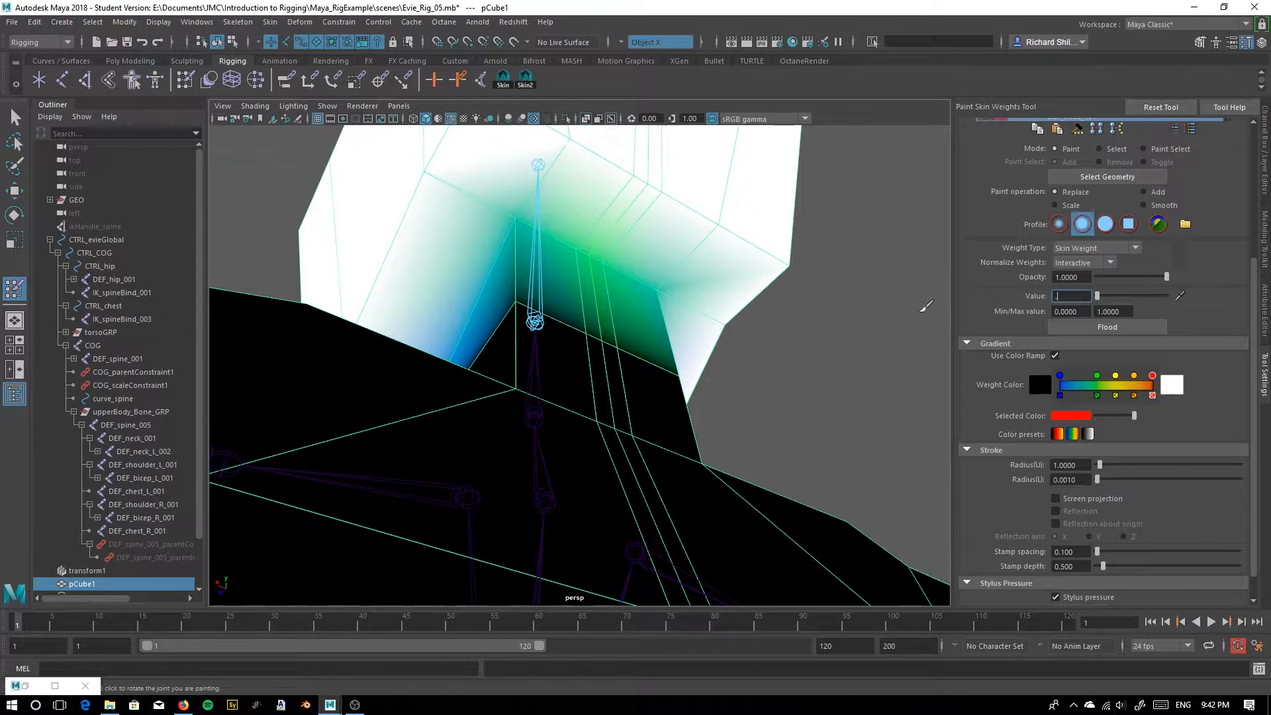
{"action": "mouse_move", "coordinate": [497, 169]}
{"action": "left_mouse_down", "text": "alt"}
{"action": "mouse_move", "coordinate": [540, 264]}
{"action": "mouse_move", "coordinate": [573, 442]}
{"action": "left_mouse_up", "text": "alt"}
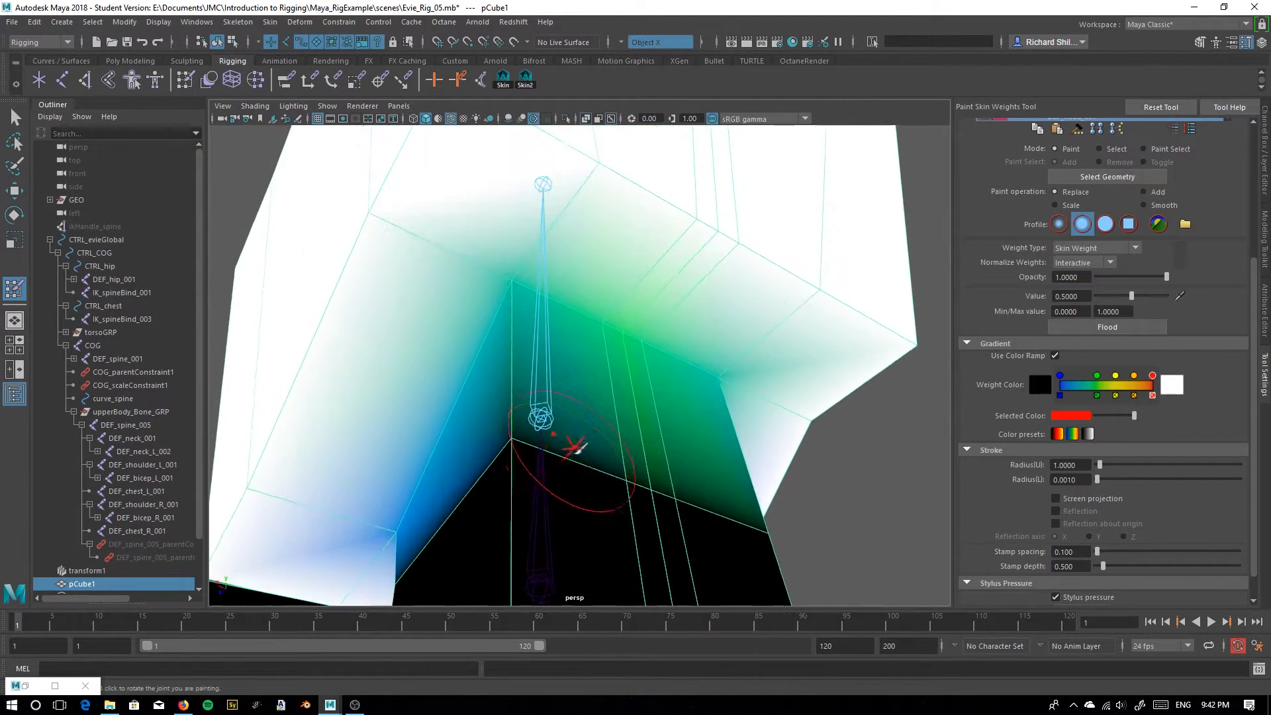
{"action": "left_click_drag", "start_coordinate": [437, 344], "coordinate": [461, 366], "text": "alt"}
{"action": "left_click", "coordinate": [504, 292]}
{"action": "mouse_move", "coordinate": [590, 302]}
{"action": "left_mouse_down"}
{"action": "mouse_move", "coordinate": [689, 329]}
{"action": "mouse_move", "coordinate": [619, 325]}
{"action": "left_mouse_up"}
{"action": "left_click", "coordinate": [682, 221]}
{"action": "left_click", "coordinate": [686, 219]}
{"action": "mouse_move", "coordinate": [771, 252]}
{"action": "left_mouse_down", "text": "alt"}
{"action": "mouse_move", "coordinate": [613, 300]}
{"action": "mouse_move", "coordinate": [544, 349]}
{"action": "left_mouse_up", "text": "alt"}
{"action": "left_click", "coordinate": [607, 358]}
{"action": "left_click", "coordinate": [610, 361]}
{"action": "mouse_move", "coordinate": [712, 398]}
{"action": "left_mouse_down", "text": "alt"}
{"action": "mouse_move", "coordinate": [533, 347]}
{"action": "mouse_move", "coordinate": [618, 355]}
{"action": "left_mouse_up", "text": "alt"}
{"action": "left_click_drag", "start_coordinate": [722, 364], "coordinate": [628, 351], "text": "alt"}
{"action": "left_click", "coordinate": [639, 297]}
{"action": "left_click_drag", "start_coordinate": [655, 279], "coordinate": [527, 482], "text": "alt"}
{"action": "middle_click_drag", "start_coordinate": [527, 482], "coordinate": [521, 405], "text": "alt"}
{"action": "mouse_move", "coordinate": [521, 405]}
{"action": "left_mouse_down", "text": "alt"}
{"action": "mouse_move", "coordinate": [517, 379]}
{"action": "mouse_move", "coordinate": [468, 364]}
{"action": "mouse_move", "coordinate": [521, 393]}
{"action": "left_mouse_up", "text": "alt"}
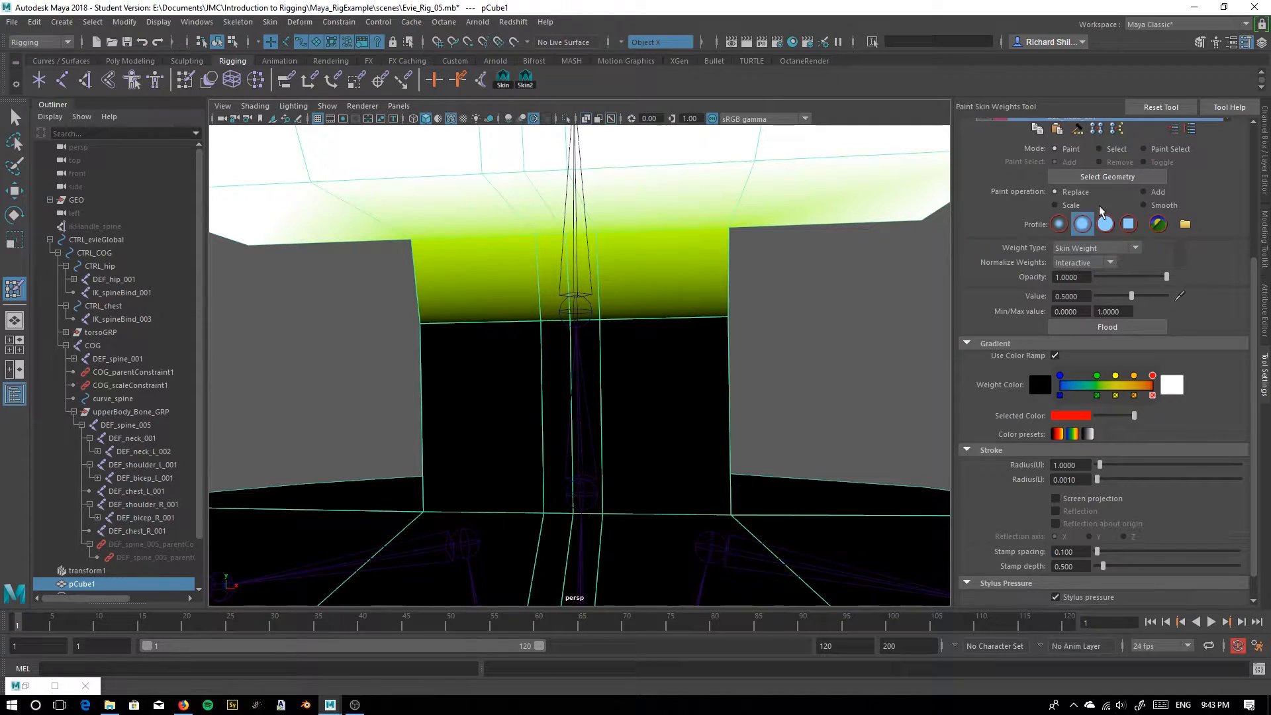
Choose the DEF_neck_L_002 influence and paint its weights at value 0.5 around the middle of the neck
{"action": "scroll", "coordinate": [1101, 211], "scroll_direction": "up", "scroll_amount": 4}
{"action": "left_click", "coordinate": [1077, 263]}
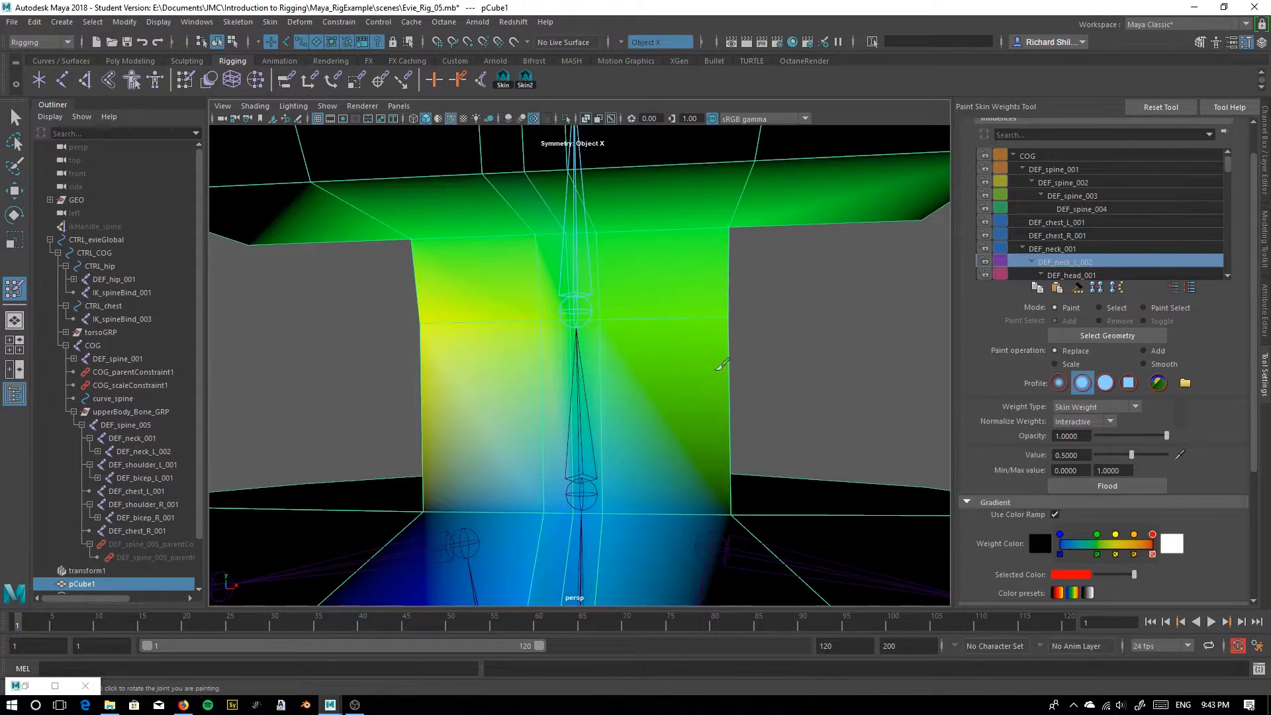
{"action": "mouse_move", "coordinate": [695, 318]}
{"action": "left_mouse_down", "text": "alt"}
{"action": "mouse_move", "coordinate": [638, 326]}
{"action": "mouse_move", "coordinate": [538, 312]}
{"action": "left_mouse_up", "text": "alt"}
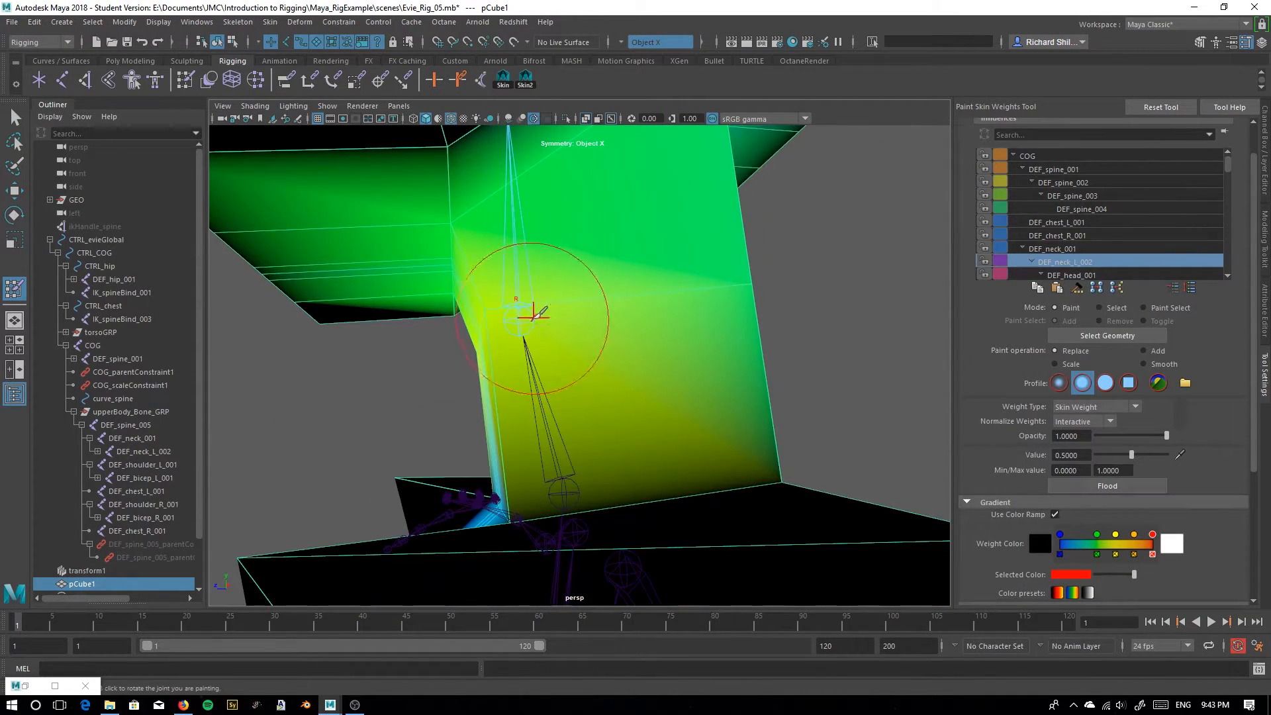
{"action": "left_click_drag", "start_coordinate": [778, 285], "coordinate": [792, 305], "text": "alt"}
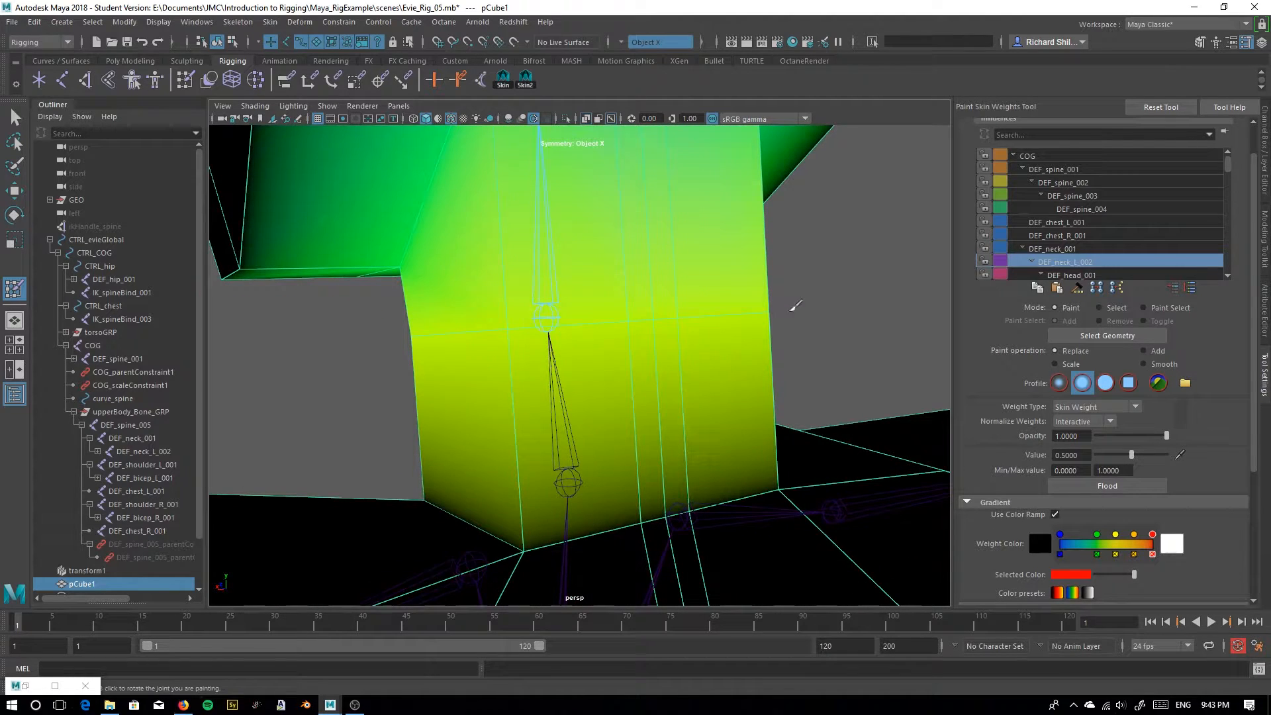
Choose the DEF_neck_001 influence and paint its weights at value 0.5 around the neck
{"action": "left_click", "coordinate": [1075, 250]}
{"action": "mouse_move", "coordinate": [618, 369]}
{"action": "left_mouse_down", "text": "alt"}
{"action": "mouse_move", "coordinate": [469, 366]}
{"action": "mouse_move", "coordinate": [463, 390]}
{"action": "left_mouse_up", "text": "alt"}
{"action": "mouse_move", "coordinate": [468, 340]}
{"action": "left_mouse_down"}
{"action": "mouse_move", "coordinate": [789, 305]}
{"action": "mouse_move", "coordinate": [592, 335]}
{"action": "mouse_move", "coordinate": [760, 366]}
{"action": "mouse_move", "coordinate": [627, 377]}
{"action": "mouse_move", "coordinate": [622, 320]}
{"action": "mouse_move", "coordinate": [783, 364]}
{"action": "mouse_move", "coordinate": [682, 447]}
{"action": "left_mouse_up"}
{"action": "left_click_drag", "start_coordinate": [599, 392], "coordinate": [525, 346], "text": "alt"}
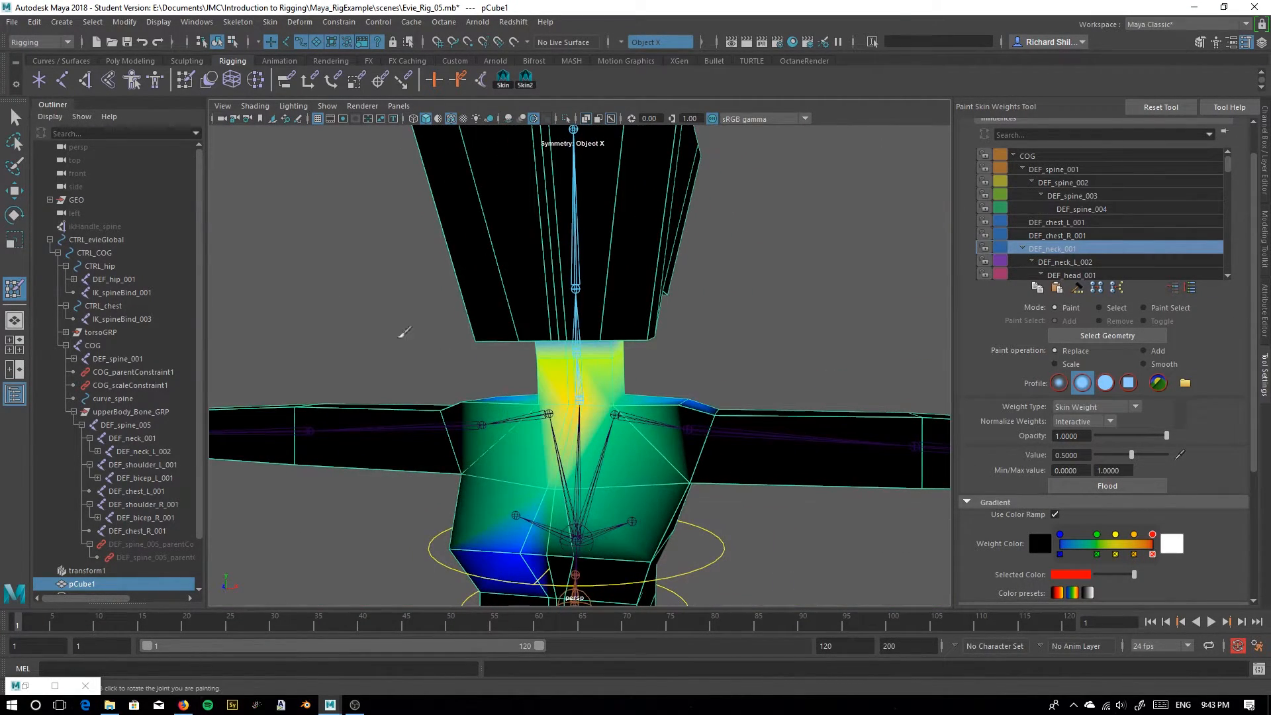
Set the brush value to 0 and paint out DEF_neck_001 weights on the side of the lower chest
{"action": "left_click_drag", "start_coordinate": [586, 432], "coordinate": [880, 407], "text": "alt"}
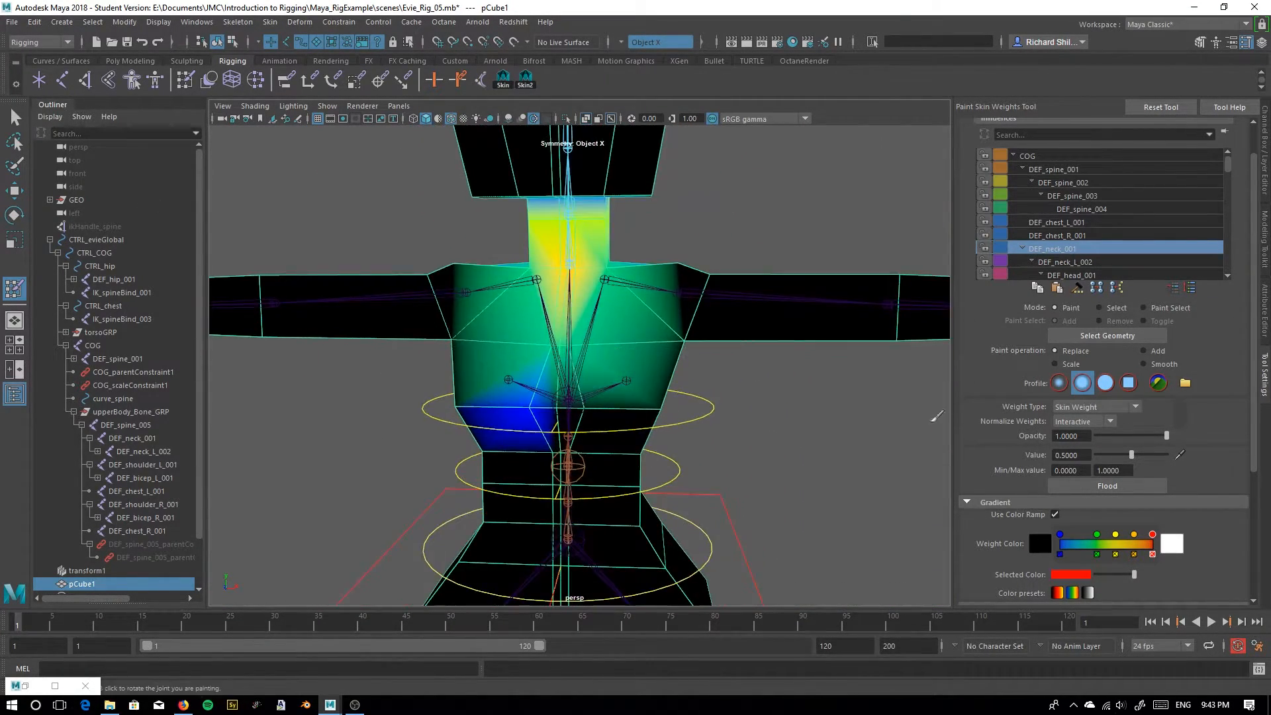
{"action": "left_click_drag", "start_coordinate": [494, 411], "coordinate": [508, 390], "text": "alt"}
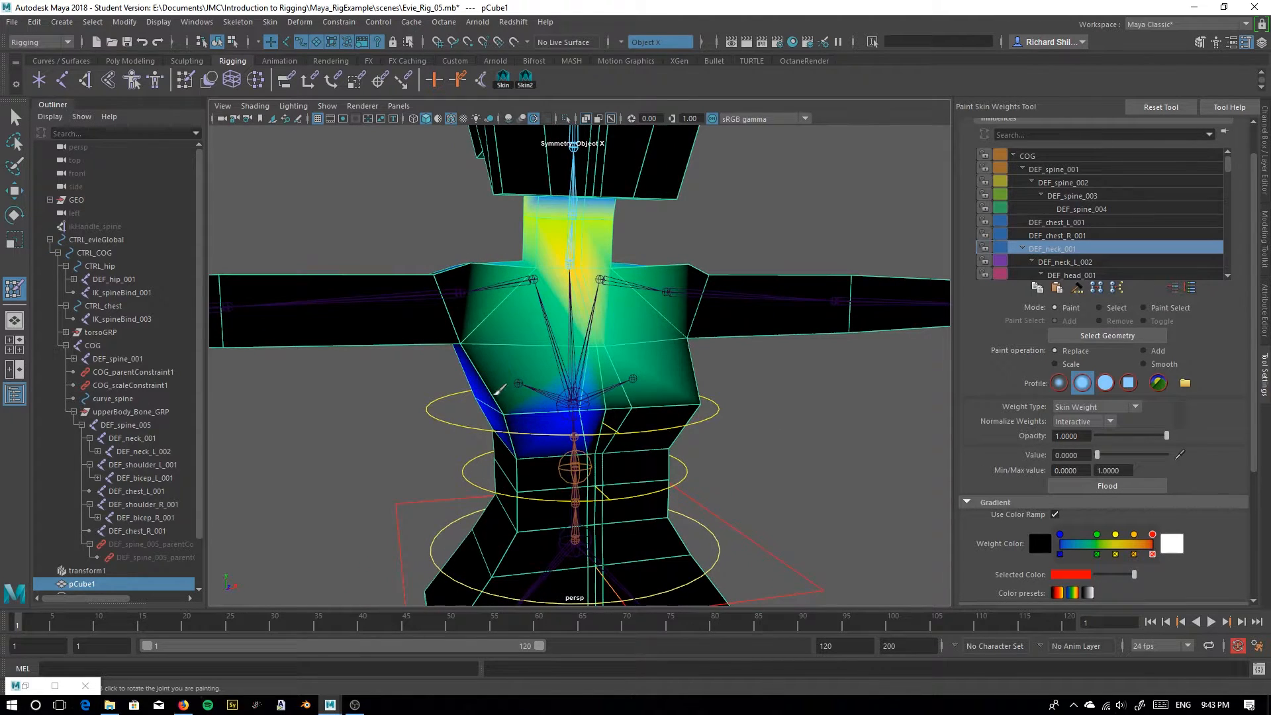
{"action": "right_click_drag", "start_coordinate": [599, 414], "coordinate": [622, 485], "text": "alt"}
{"action": "left_click_drag", "start_coordinate": [425, 455], "coordinate": [505, 434], "text": "alt"}
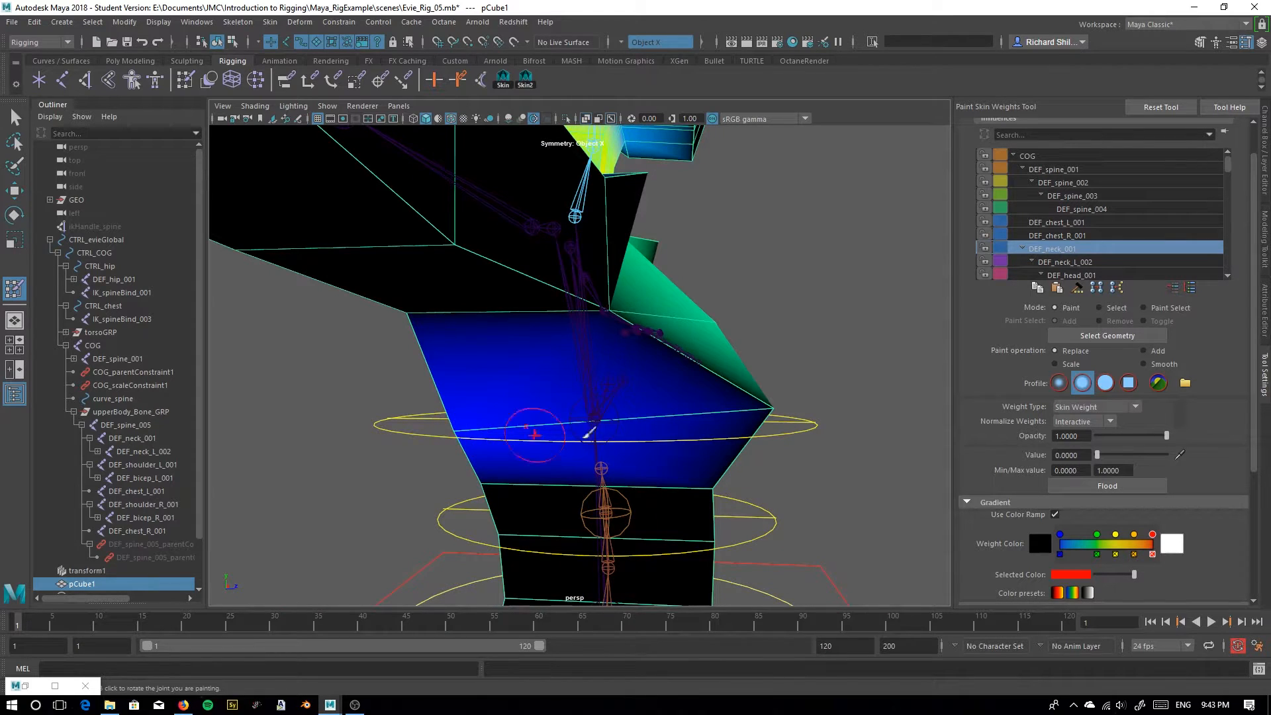
{"action": "left_click_drag", "start_coordinate": [585, 451], "coordinate": [632, 400], "text": "alt"}
{"action": "right_click_drag", "start_coordinate": [633, 399], "coordinate": [788, 497], "text": "alt"}
{"action": "right_click_drag", "start_coordinate": [900, 437], "coordinate": [828, 410], "text": "alt"}
{"action": "middle_click_drag", "start_coordinate": [827, 411], "coordinate": [668, 372], "text": "alt"}
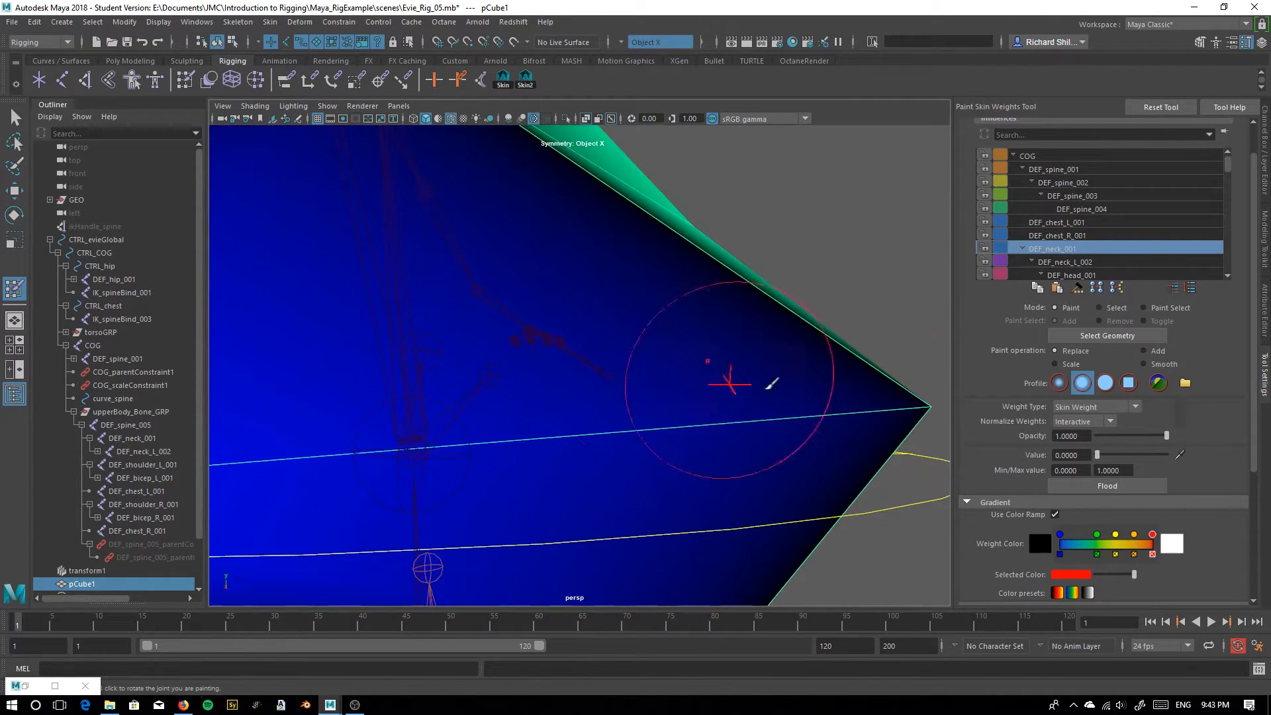
{"action": "mouse_move", "coordinate": [500, 438]}
{"action": "left_mouse_down", "text": "alt"}
{"action": "mouse_move", "coordinate": [529, 417]}
{"action": "mouse_move", "coordinate": [629, 401]}
{"action": "left_mouse_up", "text": "alt"}
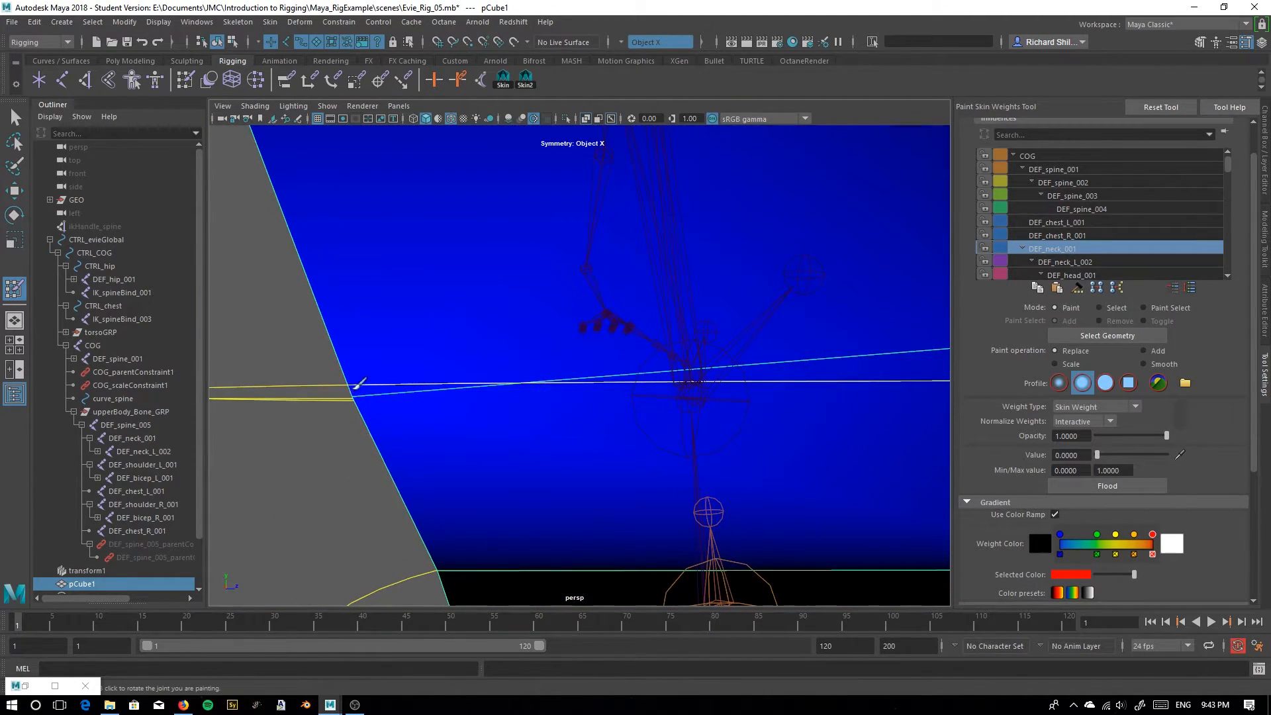
{"action": "left_click_drag", "start_coordinate": [351, 395], "coordinate": [378, 400]}
{"action": "left_click_drag", "start_coordinate": [329, 448], "coordinate": [517, 441], "text": "alt"}
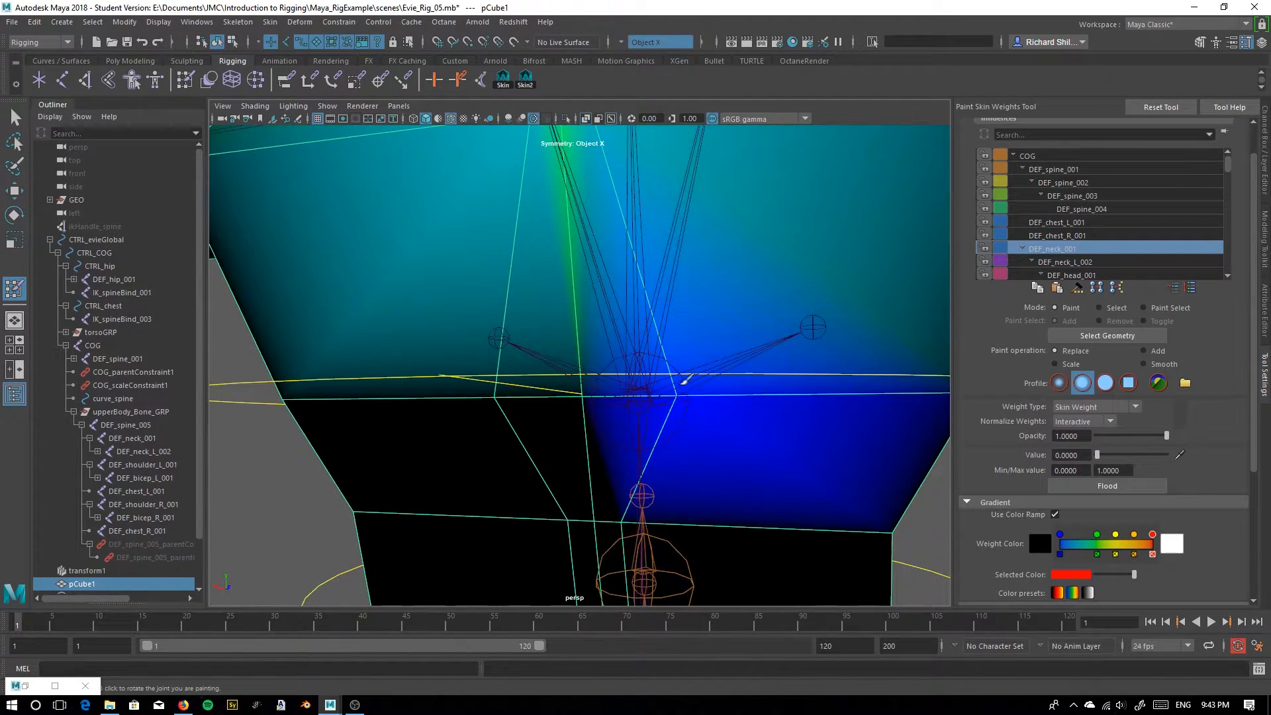
Paint DEF_neck_001 weights to 0 on the remaining lower-chest vertices and across the mid-chest edge loop
{"action": "right_click_drag", "start_coordinate": [747, 391], "coordinate": [567, 384], "text": "alt"}
{"action": "left_click_drag", "start_coordinate": [567, 384], "coordinate": [612, 378], "text": "alt"}
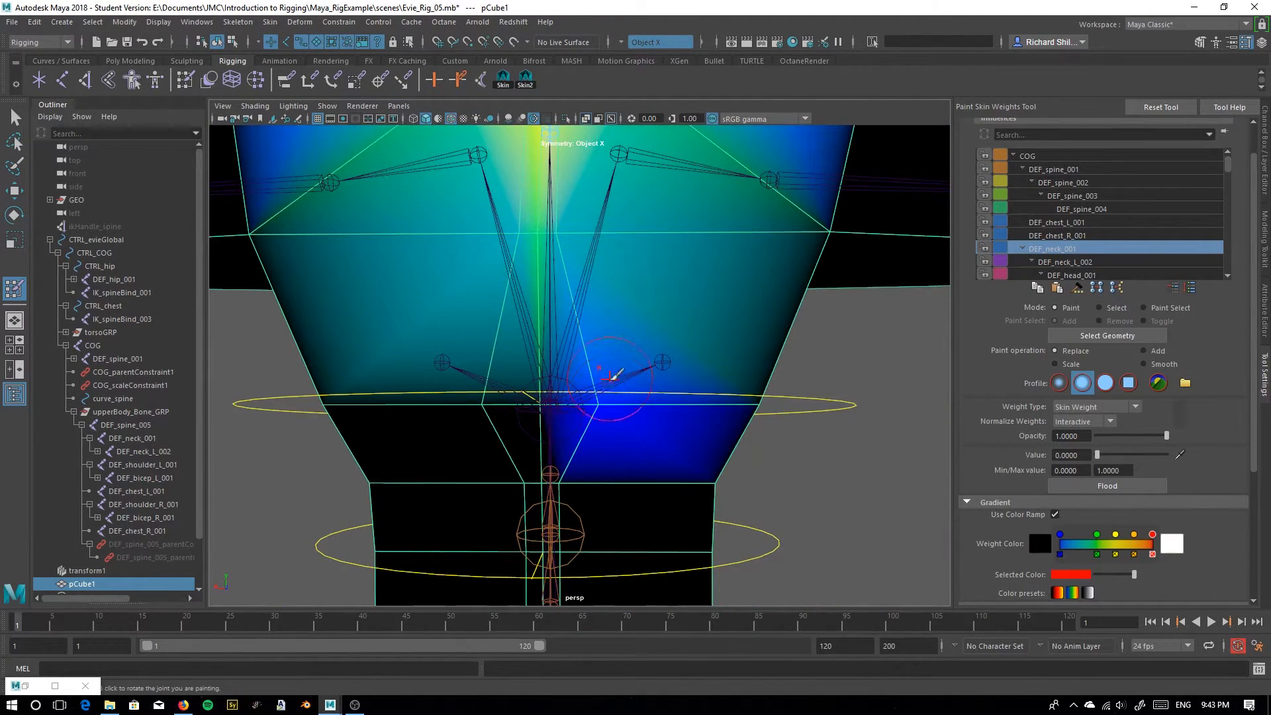
{"action": "scroll", "coordinate": [596, 408], "scroll_direction": "up", "scroll_amount": 4}
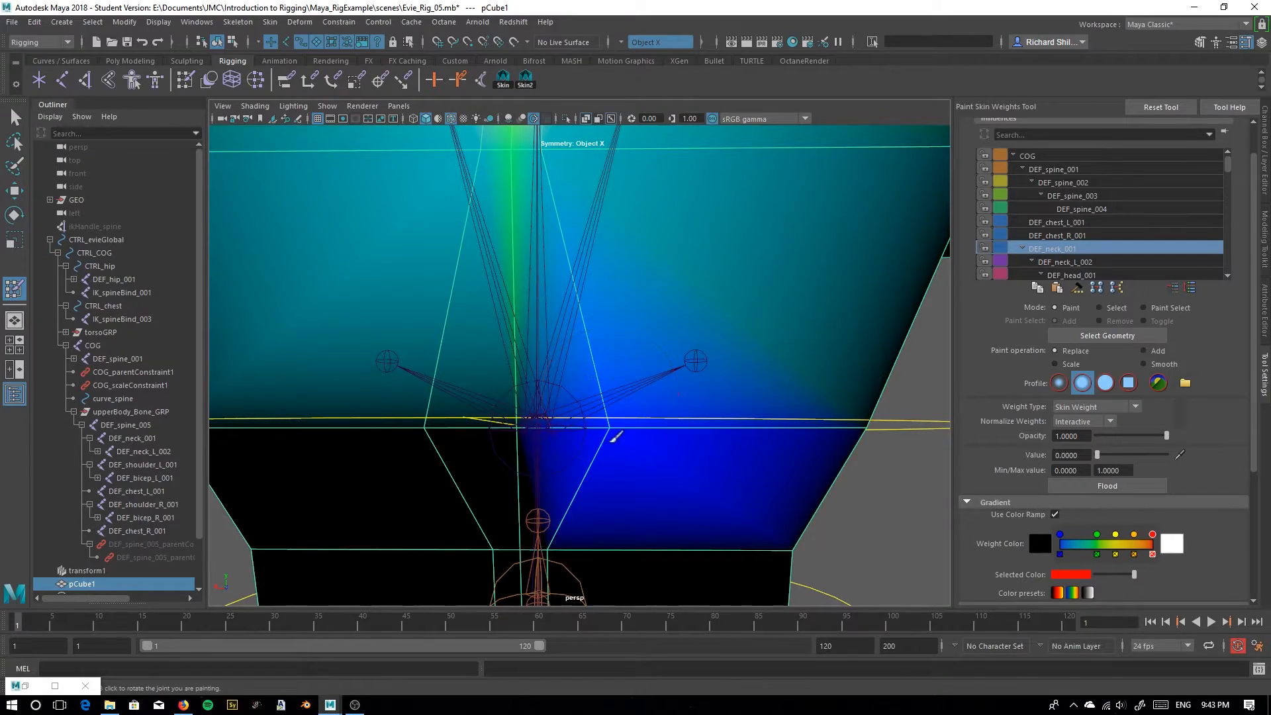
{"action": "scroll", "coordinate": [596, 440], "scroll_direction": "down", "scroll_amount": 5}
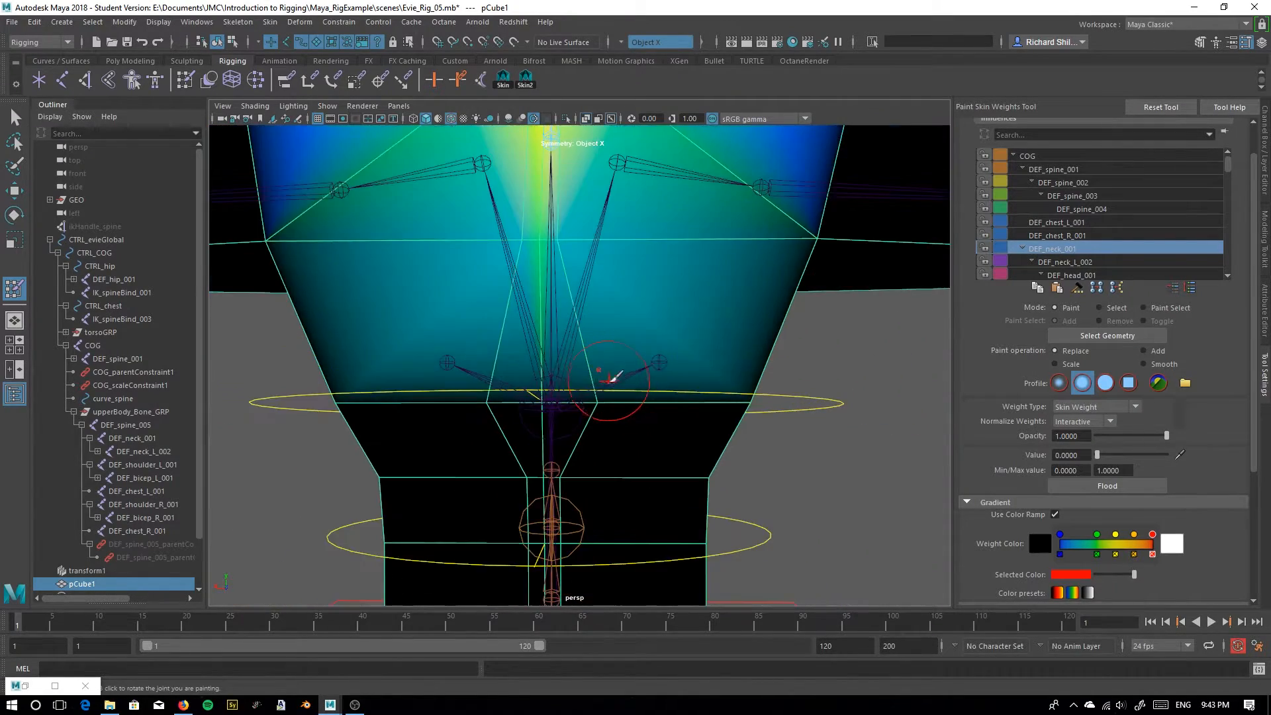
{"action": "mouse_move", "coordinate": [513, 480]}
{"action": "left_mouse_down", "text": "alt"}
{"action": "mouse_move", "coordinate": [431, 420]}
{"action": "mouse_move", "coordinate": [471, 419]}
{"action": "mouse_move", "coordinate": [381, 395]}
{"action": "left_mouse_up", "text": "alt"}
{"action": "left_click_drag", "start_coordinate": [539, 410], "coordinate": [651, 407]}
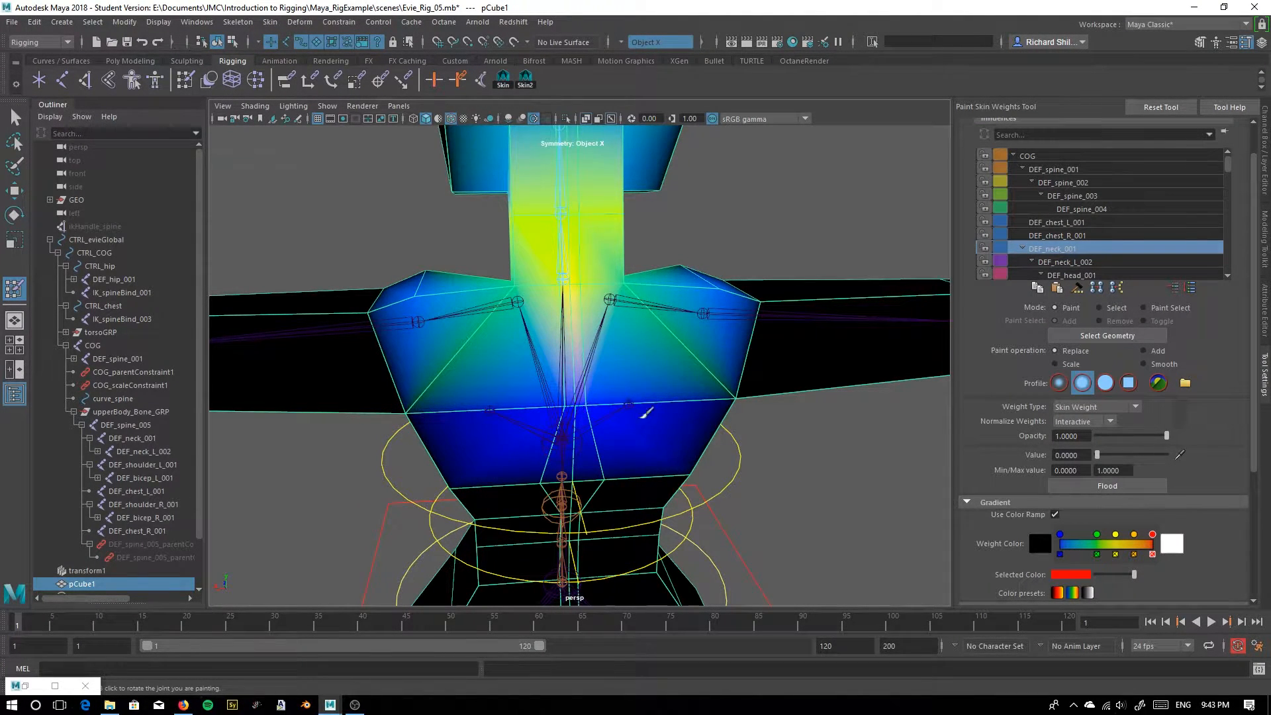
{"action": "mouse_move", "coordinate": [534, 402]}
{"action": "left_mouse_down"}
{"action": "mouse_move", "coordinate": [604, 392]}
{"action": "mouse_move", "coordinate": [549, 401]}
{"action": "left_mouse_up"}
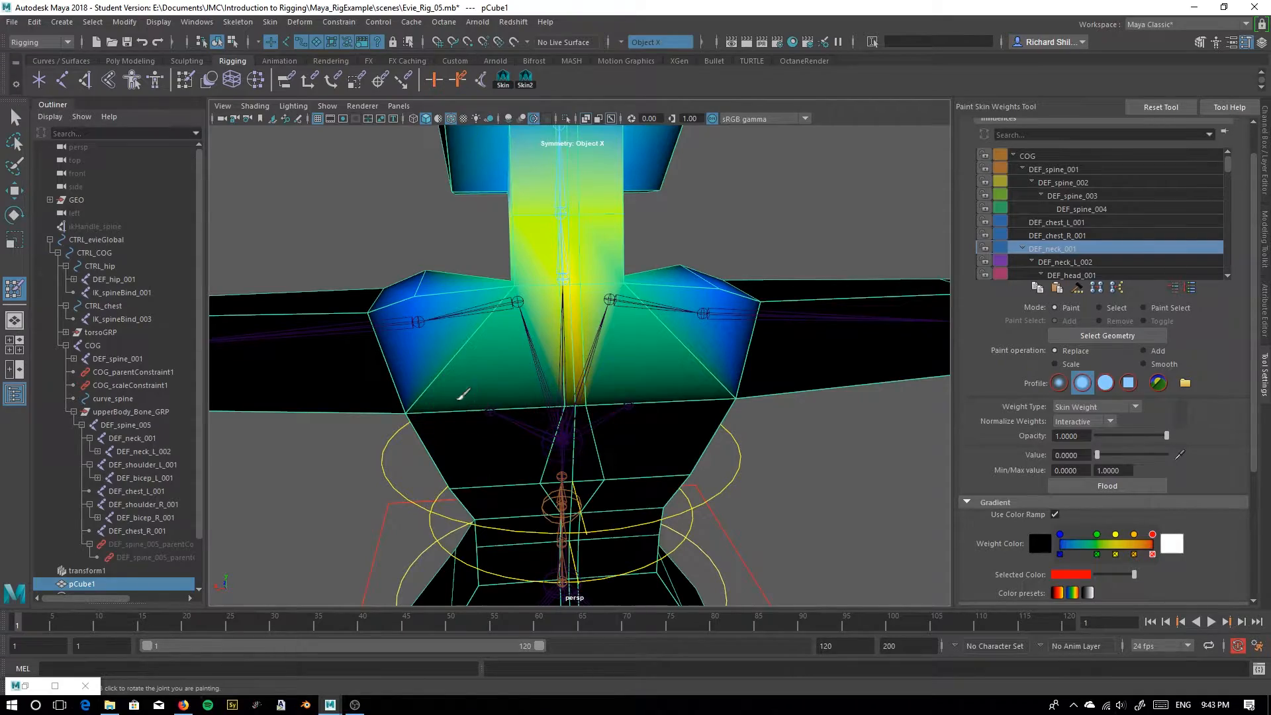
Paint DEF_neck_001 weights to 0 on the front lower-chest vertex beside the centre line
{"action": "left_click_drag", "start_coordinate": [346, 407], "coordinate": [588, 451], "text": "alt"}
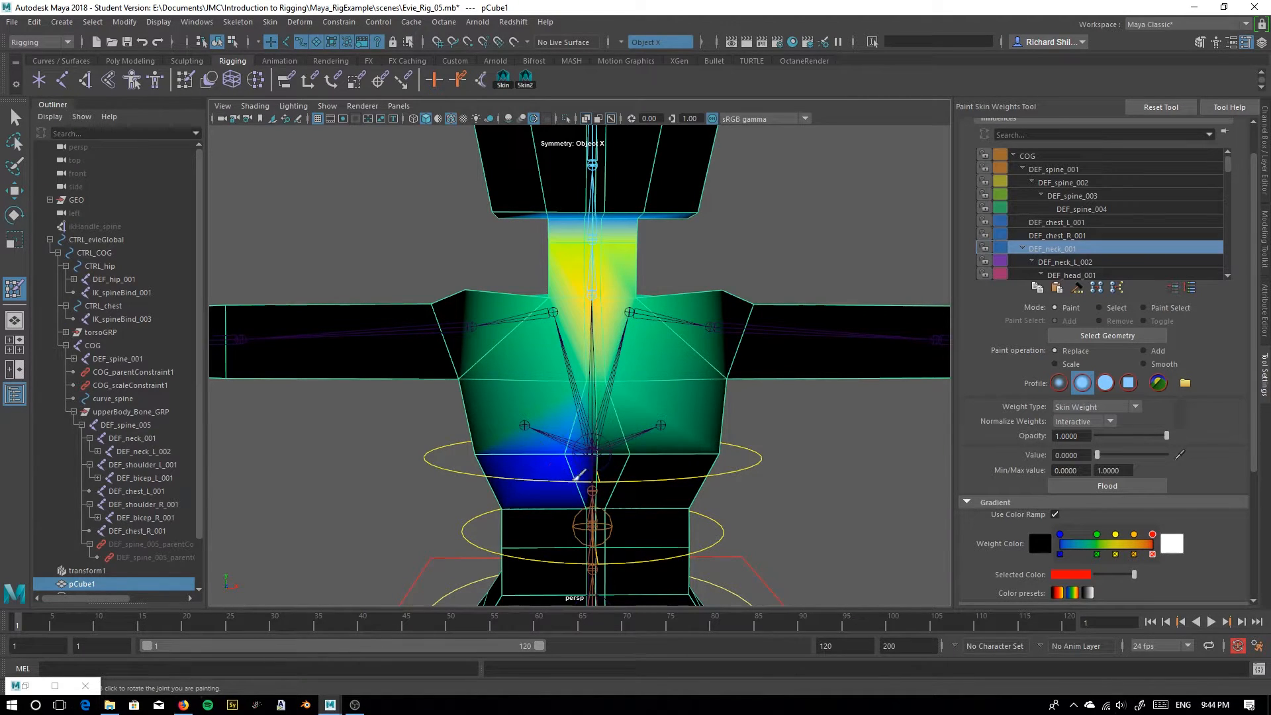
{"action": "left_click_drag", "start_coordinate": [537, 498], "coordinate": [536, 470], "text": "alt"}
{"action": "right_click_drag", "start_coordinate": [536, 470], "coordinate": [622, 554], "text": "alt"}
{"action": "middle_click_drag", "start_coordinate": [621, 553], "coordinate": [622, 477], "text": "alt"}
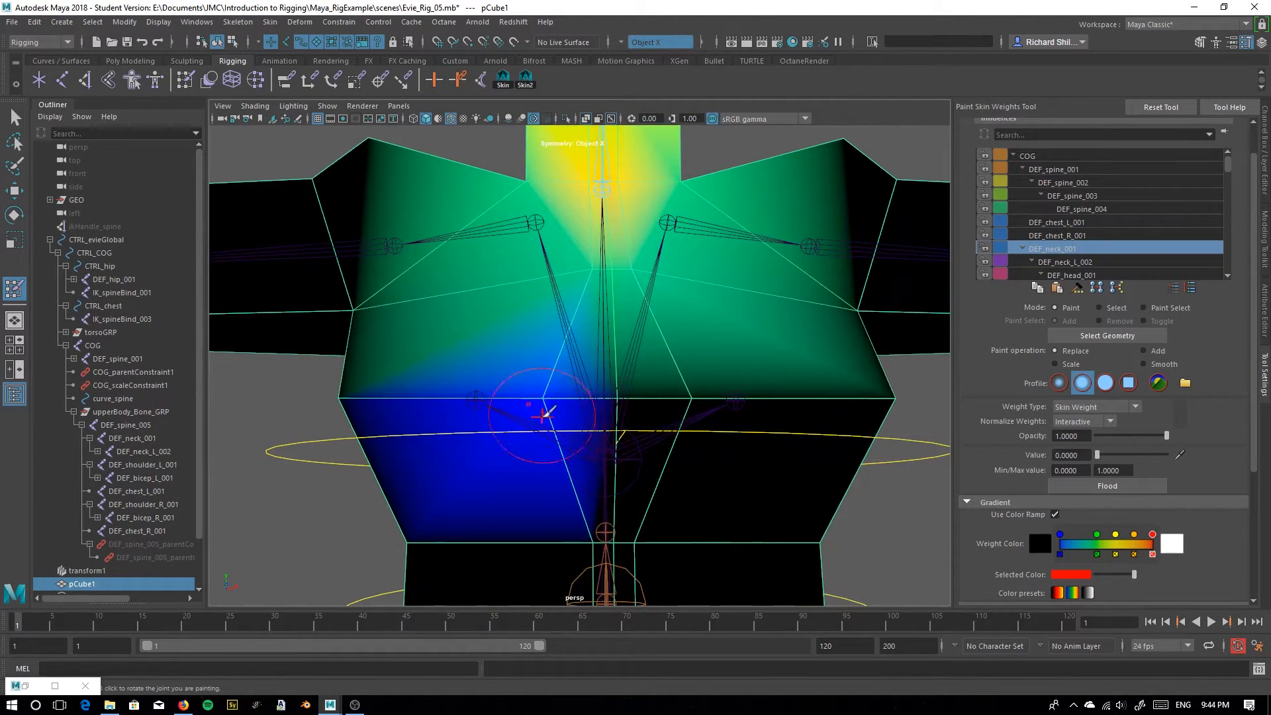
{"action": "left_click", "coordinate": [542, 400]}
{"action": "right_click_drag", "start_coordinate": [598, 450], "coordinate": [518, 401], "text": "alt"}
{"action": "left_click_drag", "start_coordinate": [518, 401], "coordinate": [491, 445], "text": "alt"}
{"action": "right_click_drag", "start_coordinate": [519, 363], "coordinate": [489, 409], "text": "alt"}
{"action": "left_click_drag", "start_coordinate": [489, 409], "coordinate": [498, 385], "text": "alt"}
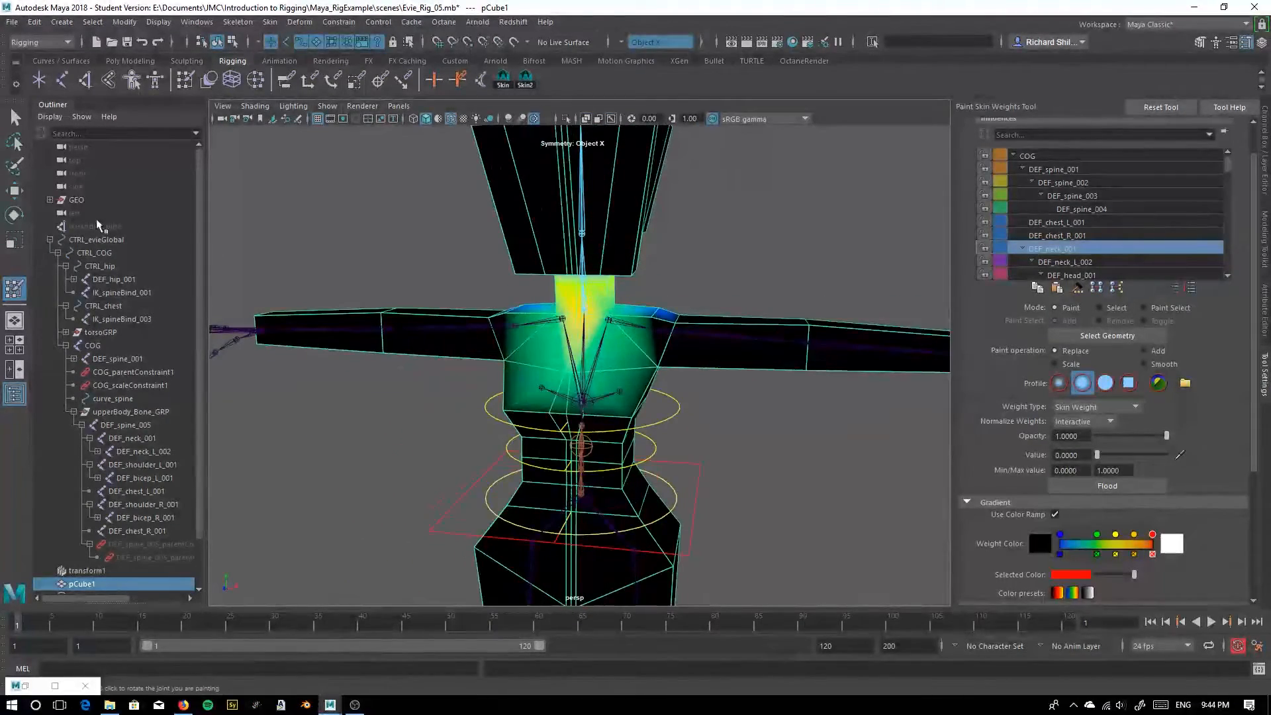
Leave weight painting, test-rotate the DEF_head_001 and DEF_neck_001 joints to check the deformation, and undo the rotations
{"action": "left_click", "coordinate": [16, 117]}
{"action": "right_click_drag", "start_coordinate": [650, 254], "coordinate": [578, 260], "text": "alt"}
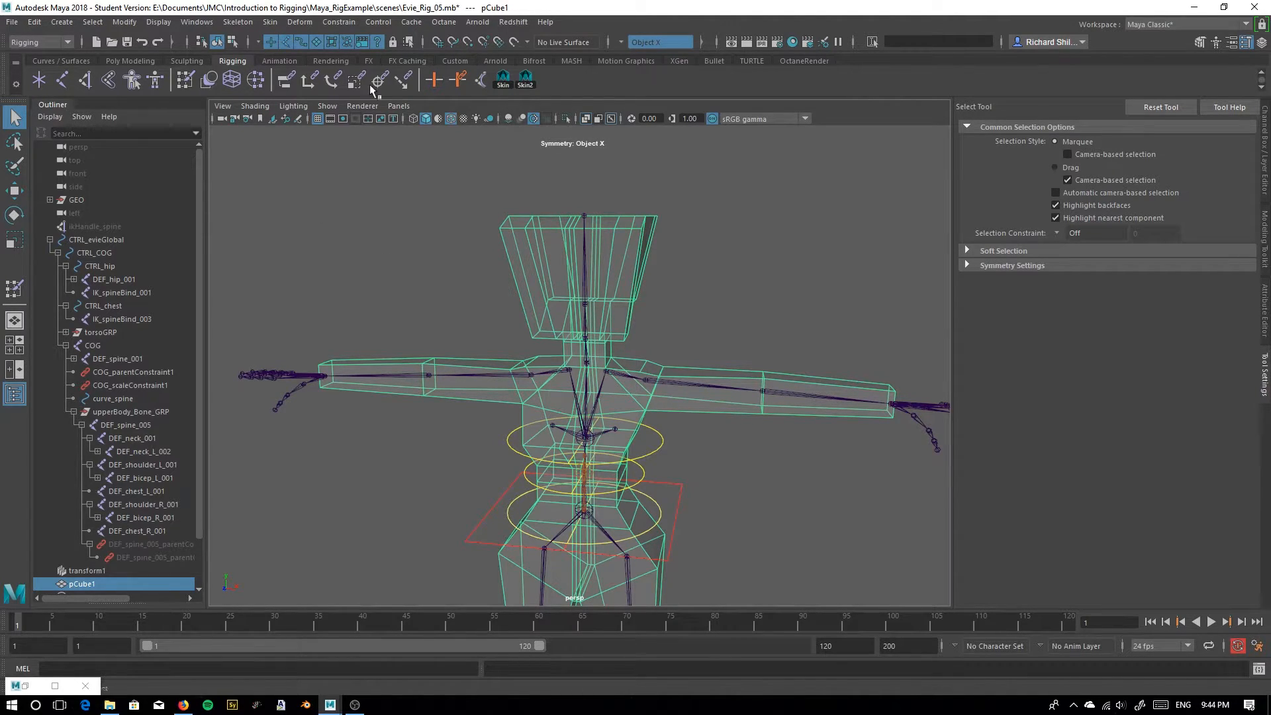
{"action": "left_click", "coordinate": [585, 282]}
{"action": "left_click", "coordinate": [14, 216]}
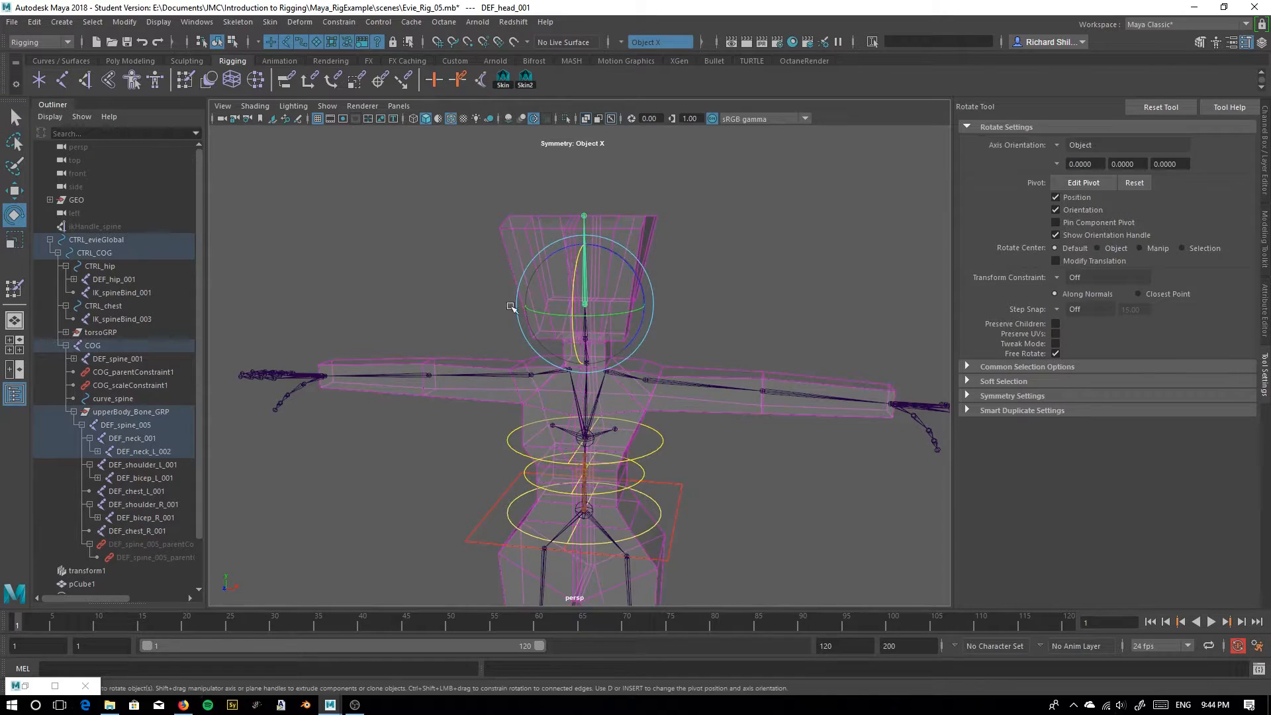
{"action": "left_click_drag", "start_coordinate": [466, 302], "coordinate": [518, 290], "text": "alt"}
{"action": "right_click_drag", "start_coordinate": [518, 290], "coordinate": [578, 277], "text": "alt"}
{"action": "left_click_drag", "start_coordinate": [579, 272], "coordinate": [570, 318]}
{"action": "left_click", "coordinate": [656, 316]}
{"action": "left_click", "coordinate": [590, 352]}
{"action": "key", "text": "ctrl+z"}
{"action": "left_click_drag", "start_coordinate": [487, 526], "coordinate": [558, 494], "text": "alt"}
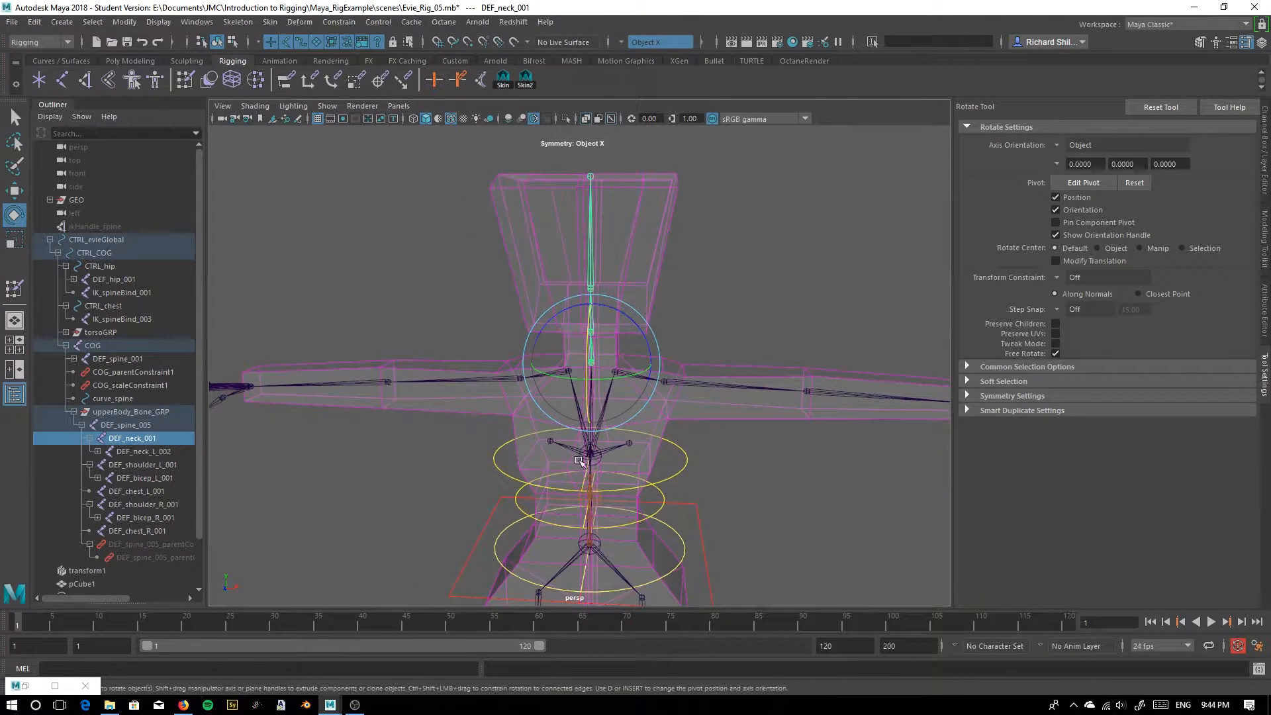
Resume painting skin weights on the low-poly mesh and paint out DEF_neck_001 weights on the lower chest
{"action": "left_click", "coordinate": [523, 337]}
{"action": "mouse_move", "coordinate": [522, 337]}
{"action": "right_mouse_down"}
{"action": "mouse_move", "coordinate": [517, 394]}
{"action": "mouse_move", "coordinate": [463, 319]}
{"action": "right_mouse_up"}
{"action": "scroll", "coordinate": [574, 360], "scroll_direction": "up", "scroll_amount": 4}
{"action": "mouse_move", "coordinate": [610, 430]}
{"action": "left_mouse_down"}
{"action": "mouse_move", "coordinate": [587, 403]}
{"action": "mouse_move", "coordinate": [530, 431]}
{"action": "mouse_move", "coordinate": [607, 482]}
{"action": "mouse_move", "coordinate": [607, 505]}
{"action": "mouse_move", "coordinate": [603, 416]}
{"action": "mouse_move", "coordinate": [616, 421]}
{"action": "mouse_move", "coordinate": [600, 452]}
{"action": "mouse_move", "coordinate": [576, 445]}
{"action": "mouse_move", "coordinate": [549, 495]}
{"action": "left_mouse_up"}
{"action": "scroll", "coordinate": [615, 421], "scroll_direction": "up", "scroll_amount": 3}
{"action": "mouse_move", "coordinate": [466, 501]}
{"action": "left_mouse_down", "text": "alt"}
{"action": "mouse_move", "coordinate": [695, 465]}
{"action": "mouse_move", "coordinate": [593, 427]}
{"action": "left_mouse_up", "text": "alt"}
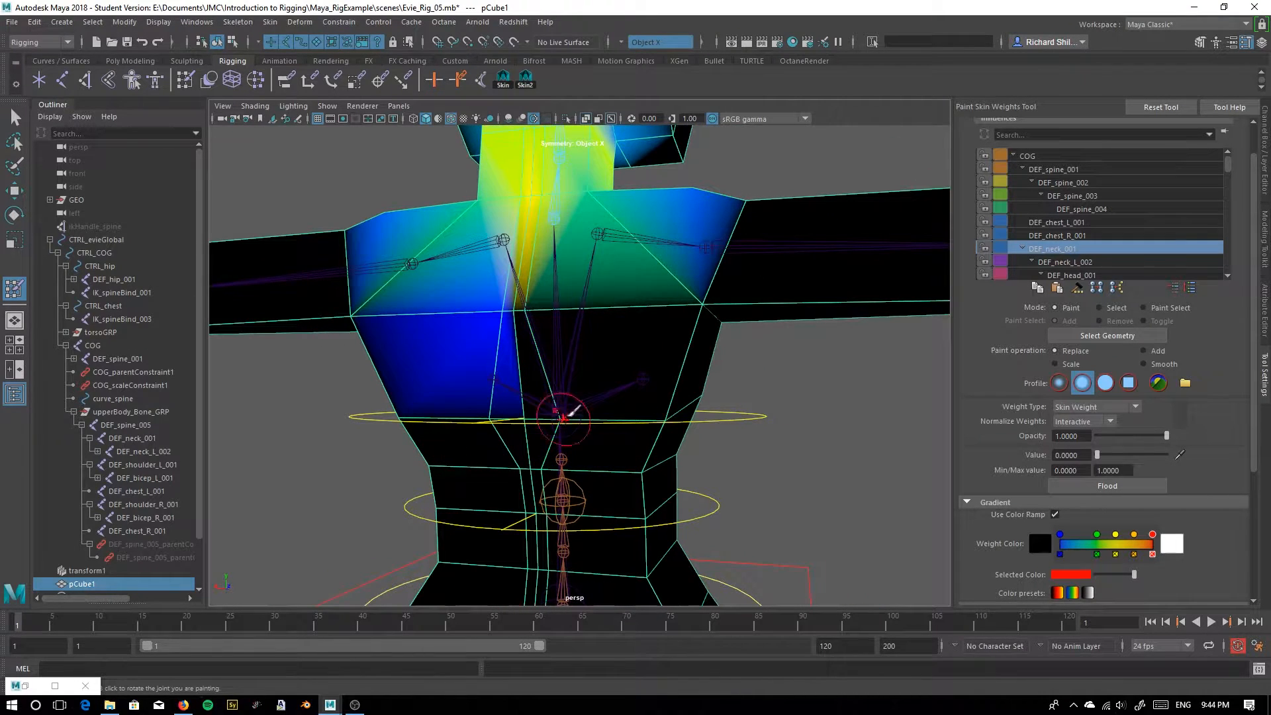
Paint DEF_neck_001 weights to 0 on the remaining armpit-level vertices beside the chest's centre line
{"action": "left_click_drag", "start_coordinate": [472, 405], "coordinate": [542, 395], "text": "alt"}
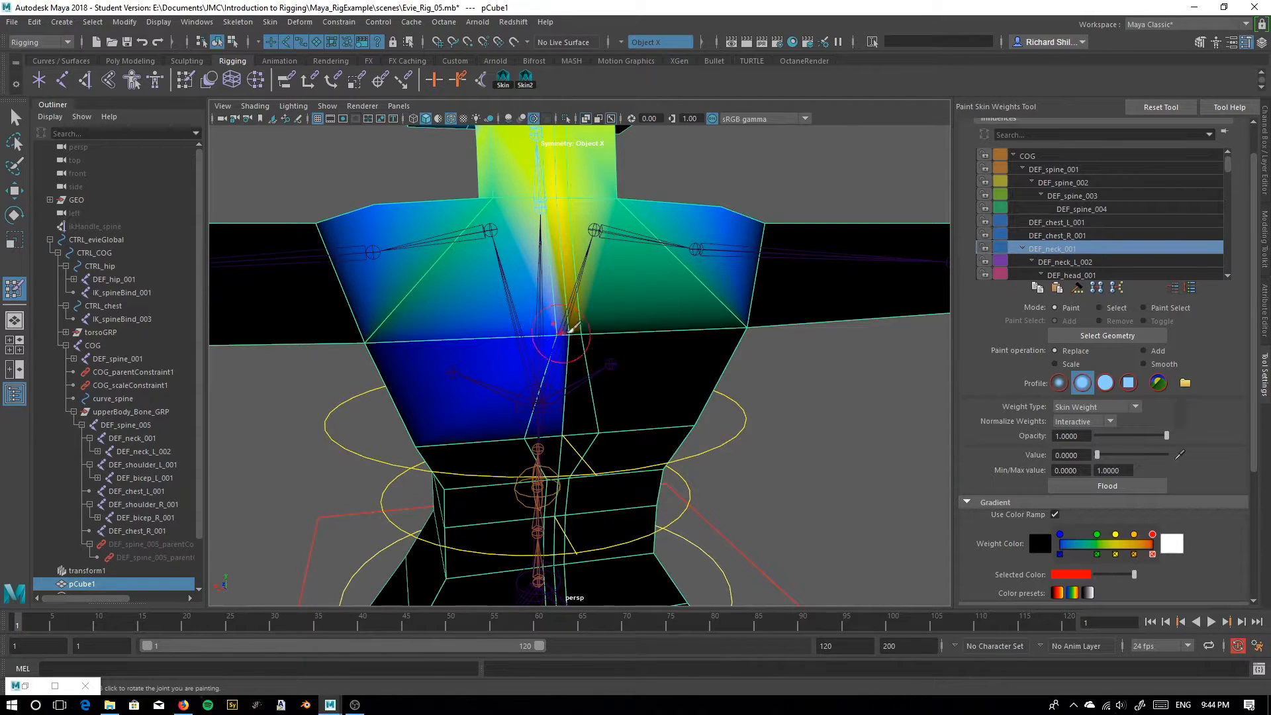
{"action": "scroll", "coordinate": [542, 334], "scroll_direction": "up", "scroll_amount": 3}
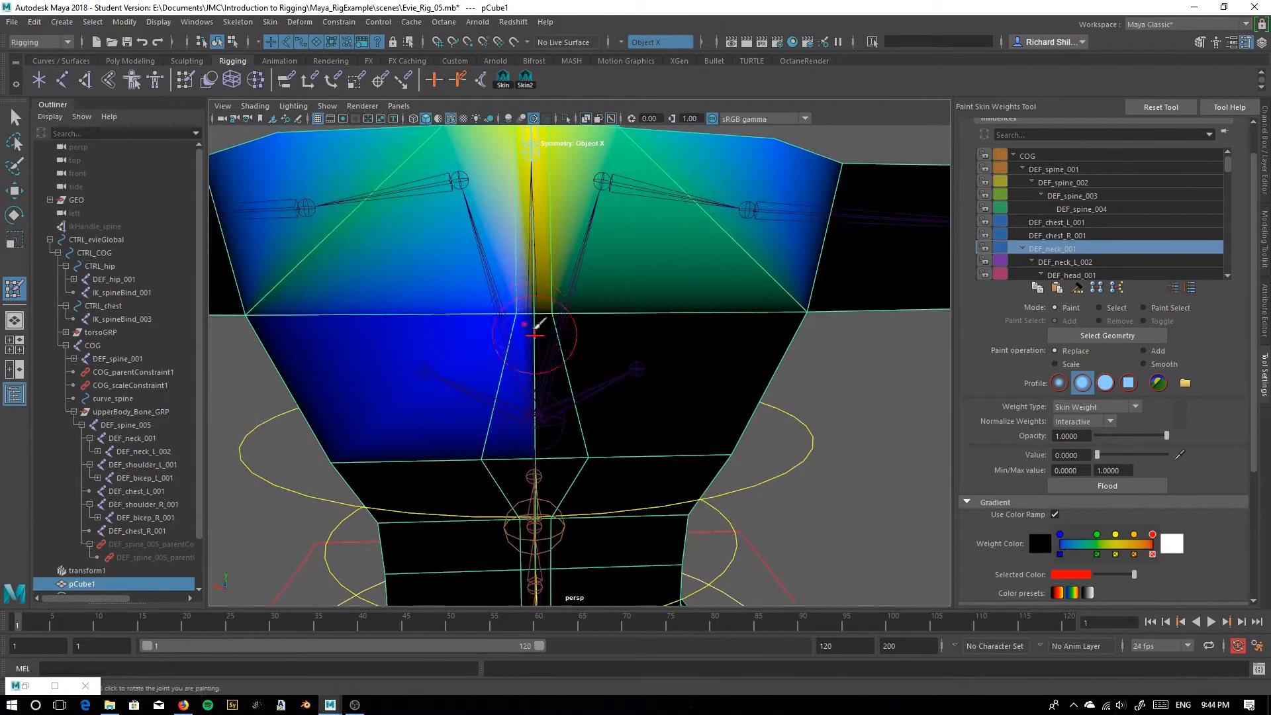
{"action": "left_click_drag", "start_coordinate": [502, 280], "coordinate": [548, 379], "text": "alt"}
{"action": "scroll", "coordinate": [548, 380], "scroll_direction": "up", "scroll_amount": 3}
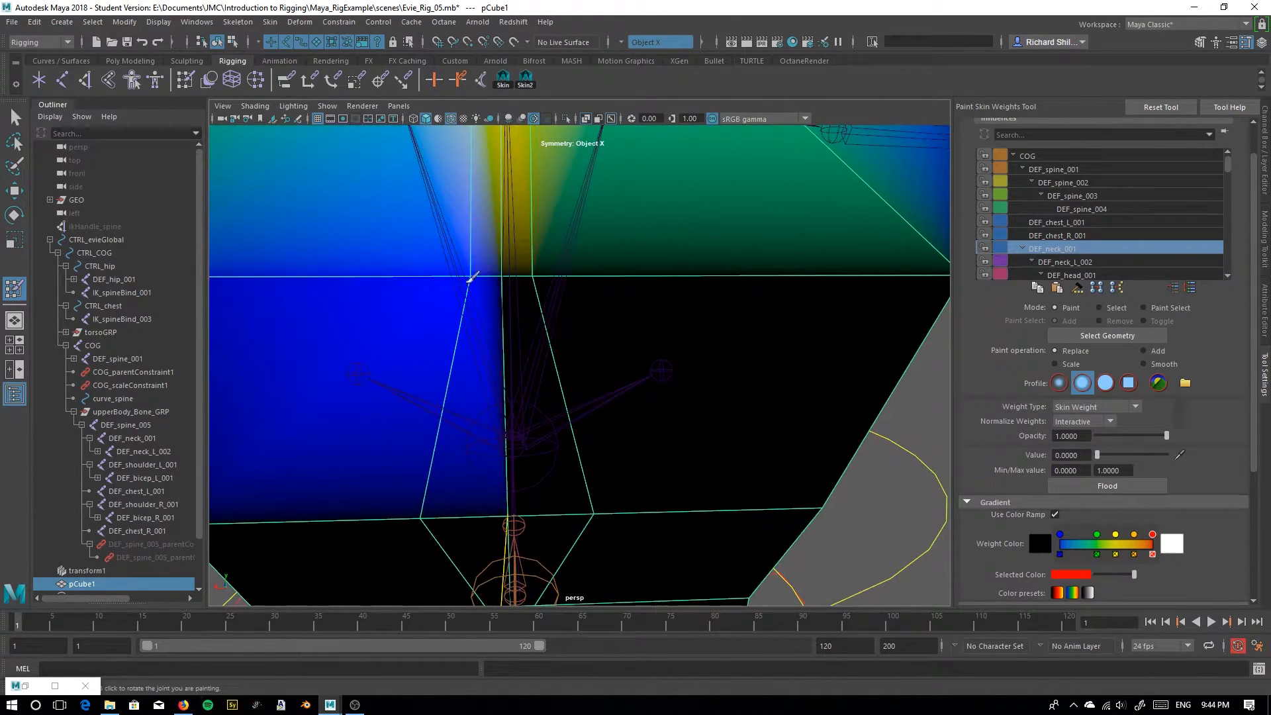
{"action": "left_click", "coordinate": [478, 276]}
{"action": "scroll", "coordinate": [488, 280], "scroll_direction": "down", "scroll_amount": 5}
{"action": "mouse_move", "coordinate": [417, 450]}
{"action": "left_mouse_down", "text": "alt"}
{"action": "mouse_move", "coordinate": [459, 432]}
{"action": "mouse_move", "coordinate": [675, 443]}
{"action": "mouse_move", "coordinate": [670, 405]}
{"action": "left_mouse_up", "text": "alt"}
{"action": "scroll", "coordinate": [662, 401], "scroll_direction": "down", "scroll_amount": 5}
{"action": "left_click_drag", "start_coordinate": [562, 398], "coordinate": [453, 336], "text": "alt"}
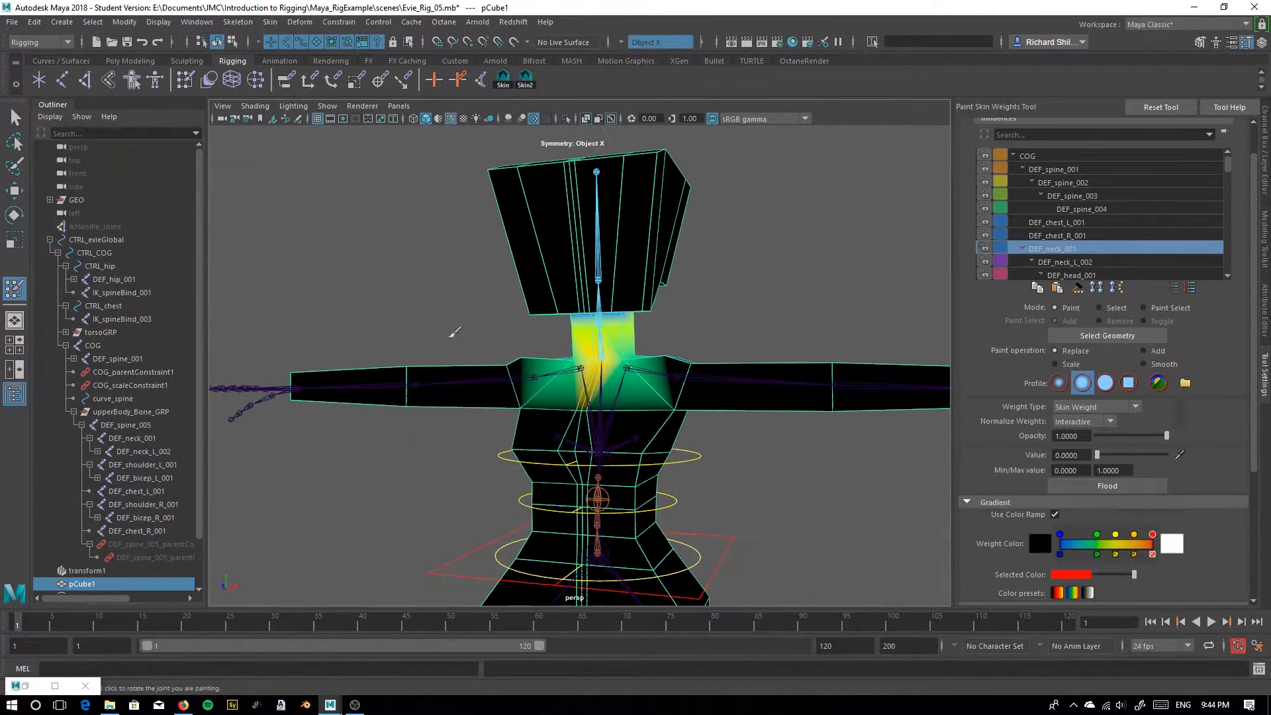
Test-rotate the neck joints and DEF_head_001 one by one to check the neck deformation, undoing each rotation
{"action": "left_click", "coordinate": [13, 118]}
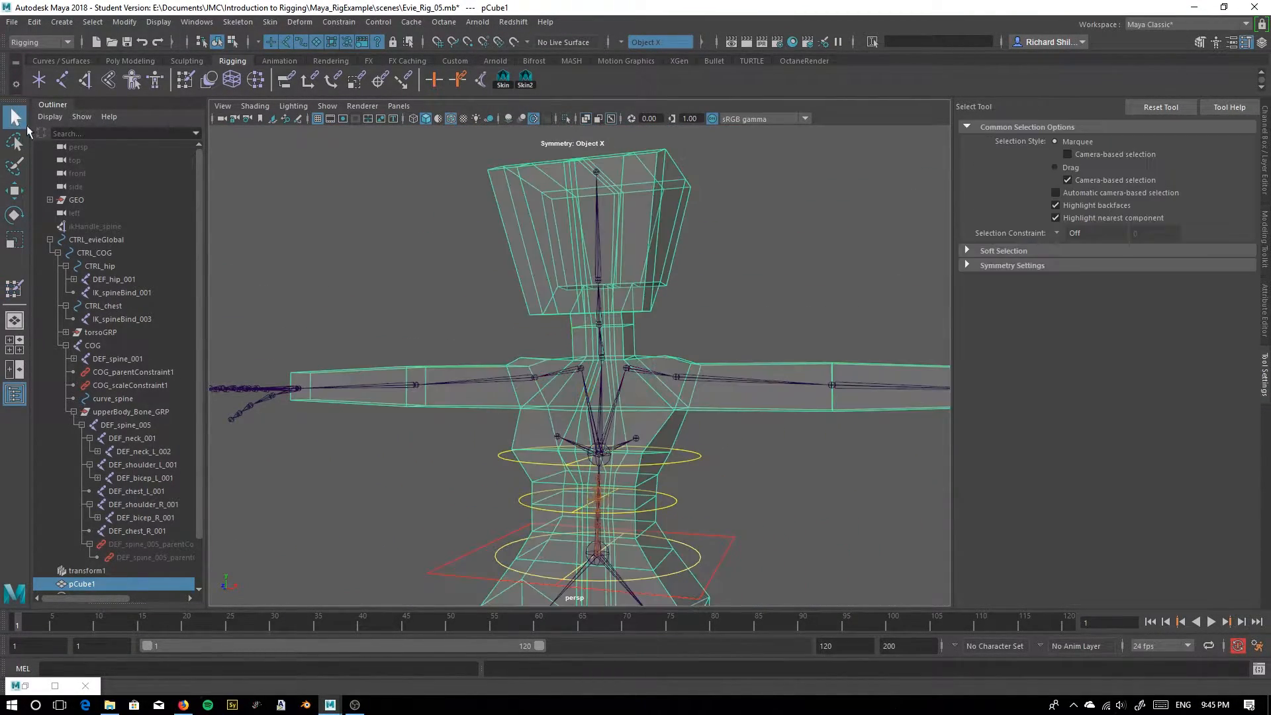
{"action": "left_click", "coordinate": [601, 344]}
{"action": "left_click", "coordinate": [10, 219]}
{"action": "left_click_drag", "start_coordinate": [594, 323], "coordinate": [579, 263]}
{"action": "left_click", "coordinate": [719, 286]}
{"action": "left_click", "coordinate": [603, 304]}
{"action": "key", "text": "ctrl+z"}
{"action": "left_click", "coordinate": [686, 257]}
{"action": "left_click", "coordinate": [597, 243]}
{"action": "key", "text": "ctrl+z"}
{"action": "scroll", "coordinate": [638, 278], "scroll_direction": "down", "scroll_amount": 3}
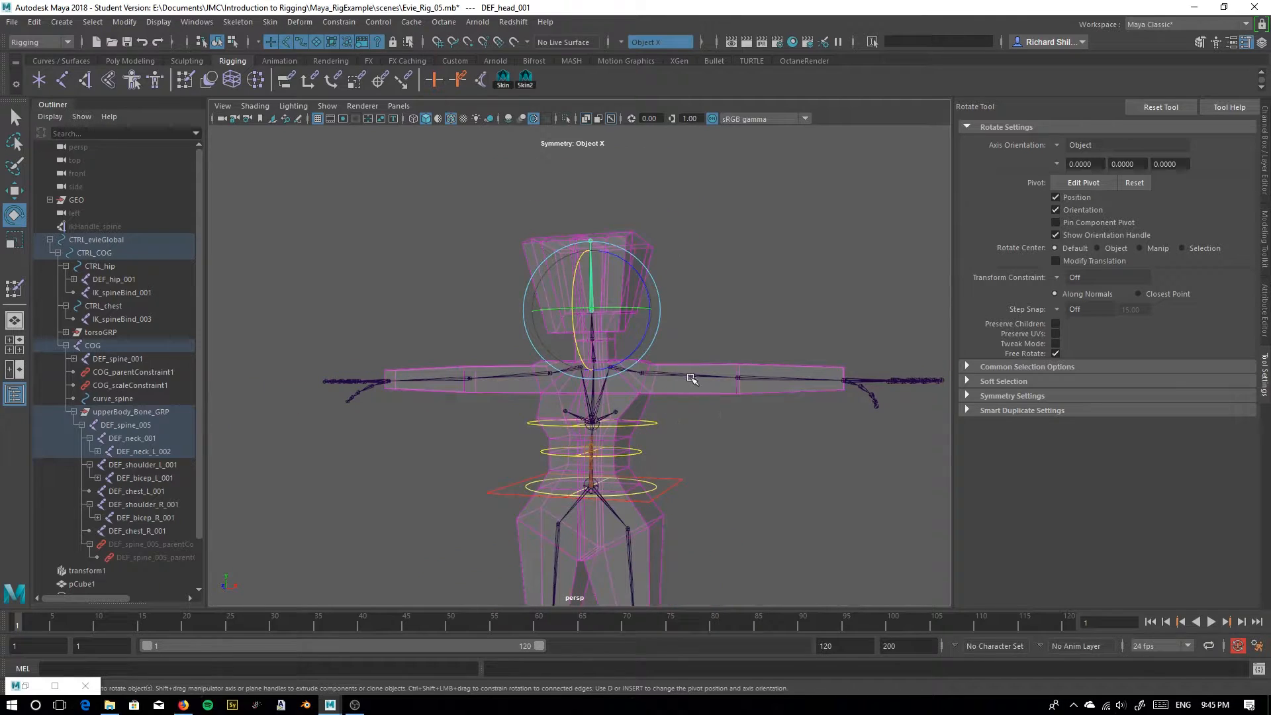
Test-rotate DEF_shoulder_L_001 and the opposite shoulder joint to check the shoulder deformation, undoing each rotation
{"action": "left_click", "coordinate": [692, 377]}
{"action": "left_click_drag", "start_coordinate": [692, 377], "coordinate": [695, 417], "text": "alt"}
{"action": "scroll", "coordinate": [652, 373], "scroll_direction": "up", "scroll_amount": 2}
{"action": "left_click", "coordinate": [652, 373]}
{"action": "left_click_drag", "start_coordinate": [660, 326], "coordinate": [646, 233]}
{"action": "key", "text": "ctrl+z"}
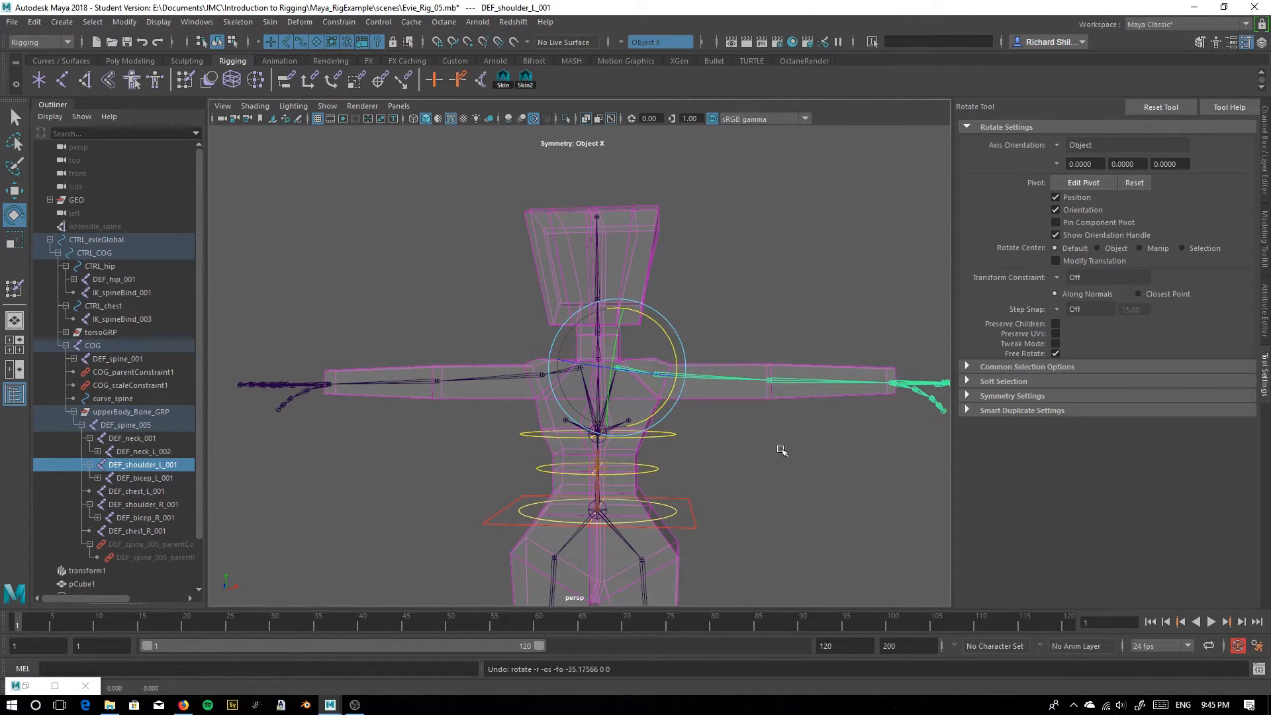
{"action": "left_click", "coordinate": [761, 443]}
{"action": "left_click", "coordinate": [554, 372]}
{"action": "left_click_drag", "start_coordinate": [618, 316], "coordinate": [669, 363]}
{"action": "key", "text": "ctrl+z"}
Test-rotate DEF_thigh_L_001 and the opposite thigh joint to check the hip deformation, and undo the rotations
{"action": "left_click_drag", "start_coordinate": [702, 455], "coordinate": [650, 476], "text": "alt"}
{"action": "left_click", "coordinate": [627, 434]}
{"action": "key", "text": "ctrl+z"}
{"action": "left_click_drag", "start_coordinate": [669, 423], "coordinate": [703, 370]}
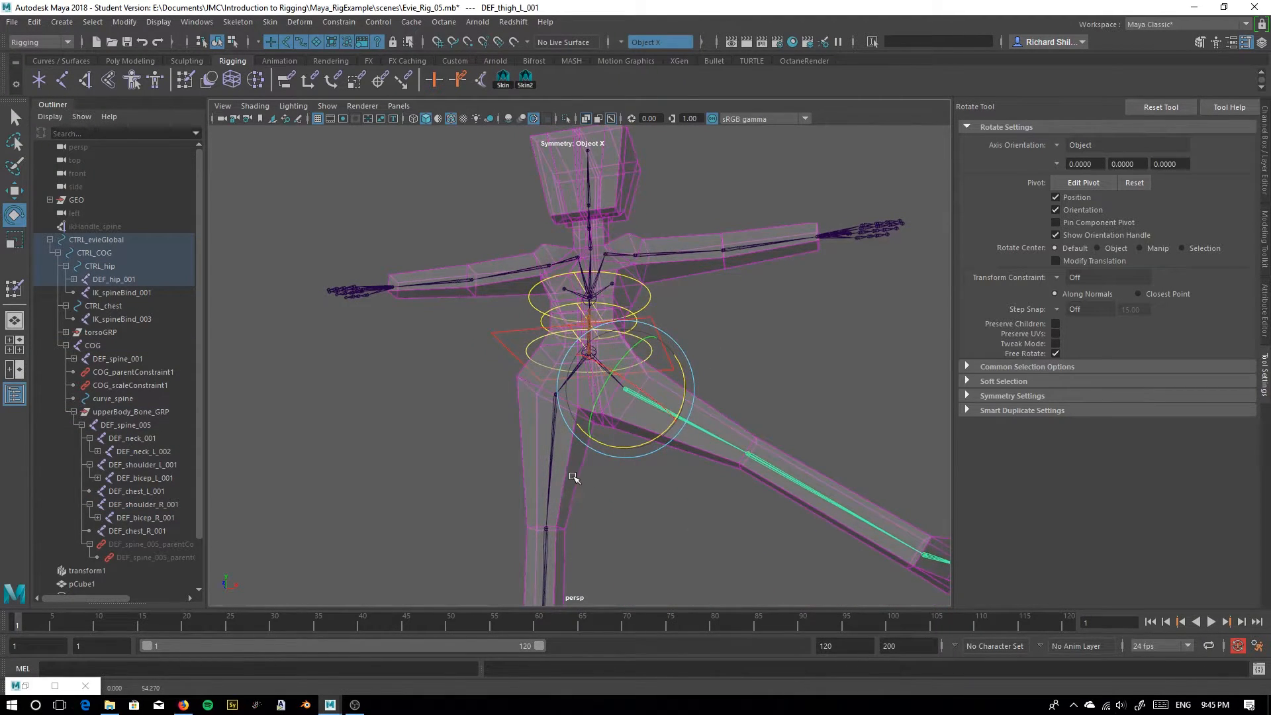
{"action": "left_click", "coordinate": [550, 473]}
{"action": "left_click_drag", "start_coordinate": [596, 450], "coordinate": [620, 518]}
{"action": "key", "text": "ctrl+z"}
{"action": "key", "text": "ctrl+z"}
{"action": "key", "text": "ctrl+z"}
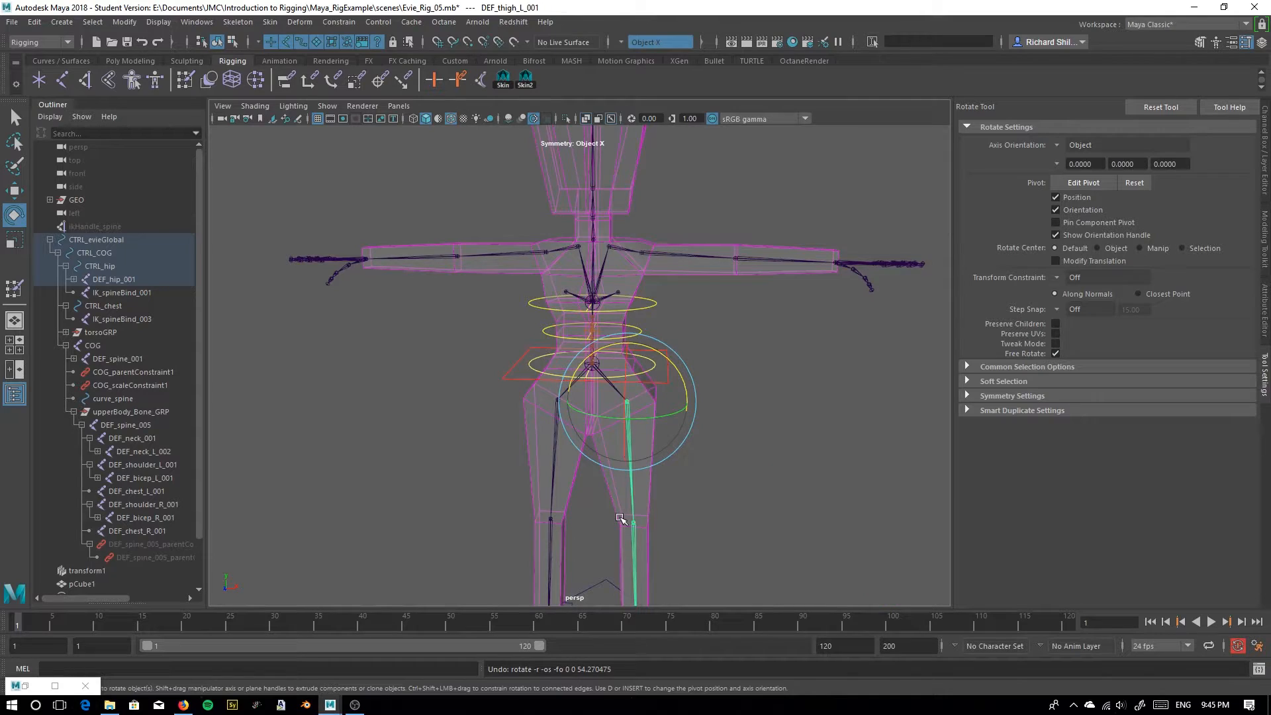
Clear the selection and make the HI_RESGEO display layer visible
{"action": "left_click", "coordinate": [719, 483]}
{"action": "scroll", "coordinate": [703, 394], "scroll_direction": "down", "scroll_amount": 3}
{"action": "left_click_drag", "start_coordinate": [703, 396], "coordinate": [649, 403], "text": "alt"}
{"action": "middle_click_drag", "start_coordinate": [686, 364], "coordinate": [680, 368], "text": "alt"}
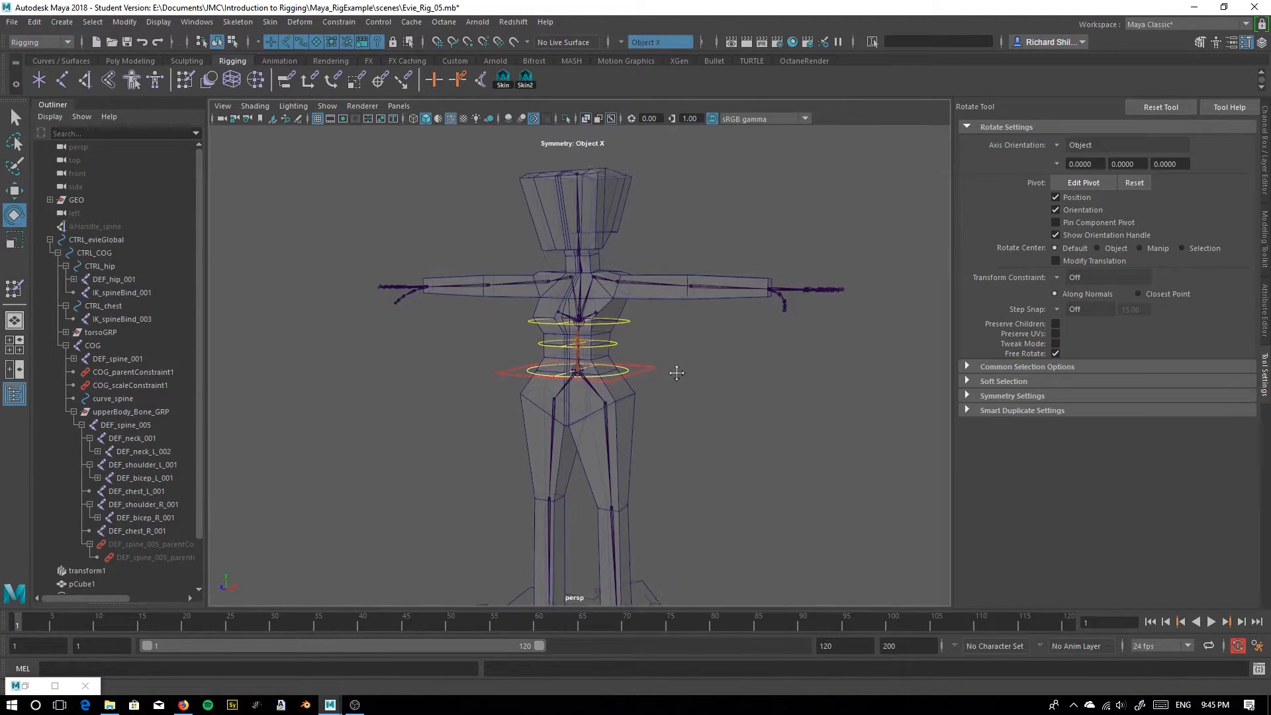
{"action": "left_click", "coordinate": [1265, 182]}
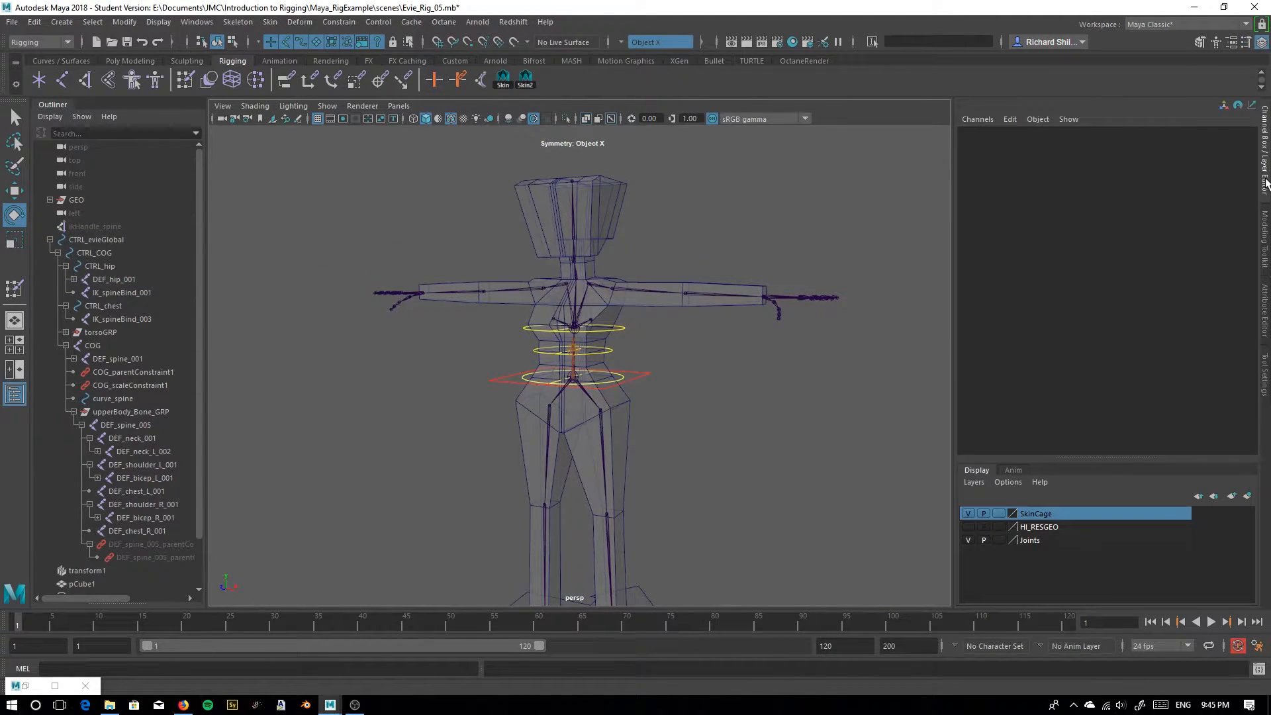
{"action": "left_click", "coordinate": [967, 527]}
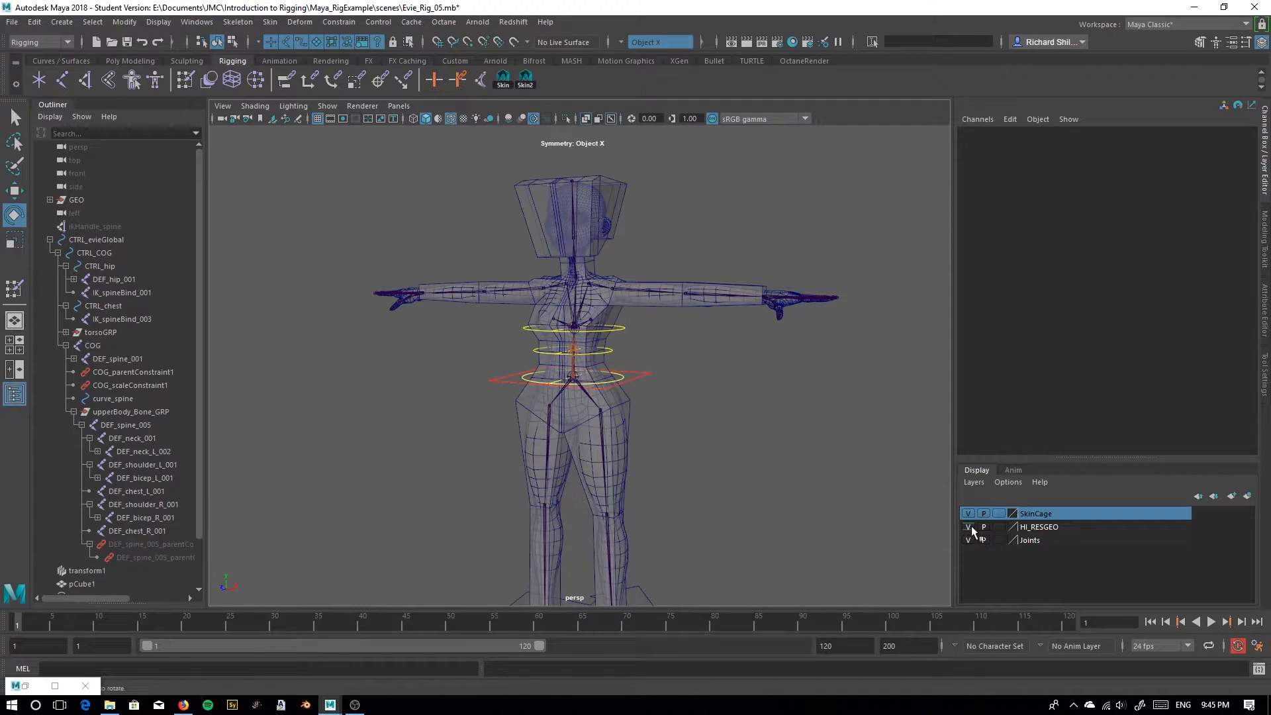
Select the high-resolution GEO_body mesh
{"action": "left_click_drag", "start_coordinate": [689, 480], "coordinate": [454, 303], "text": "alt"}
{"action": "left_click", "coordinate": [455, 301]}
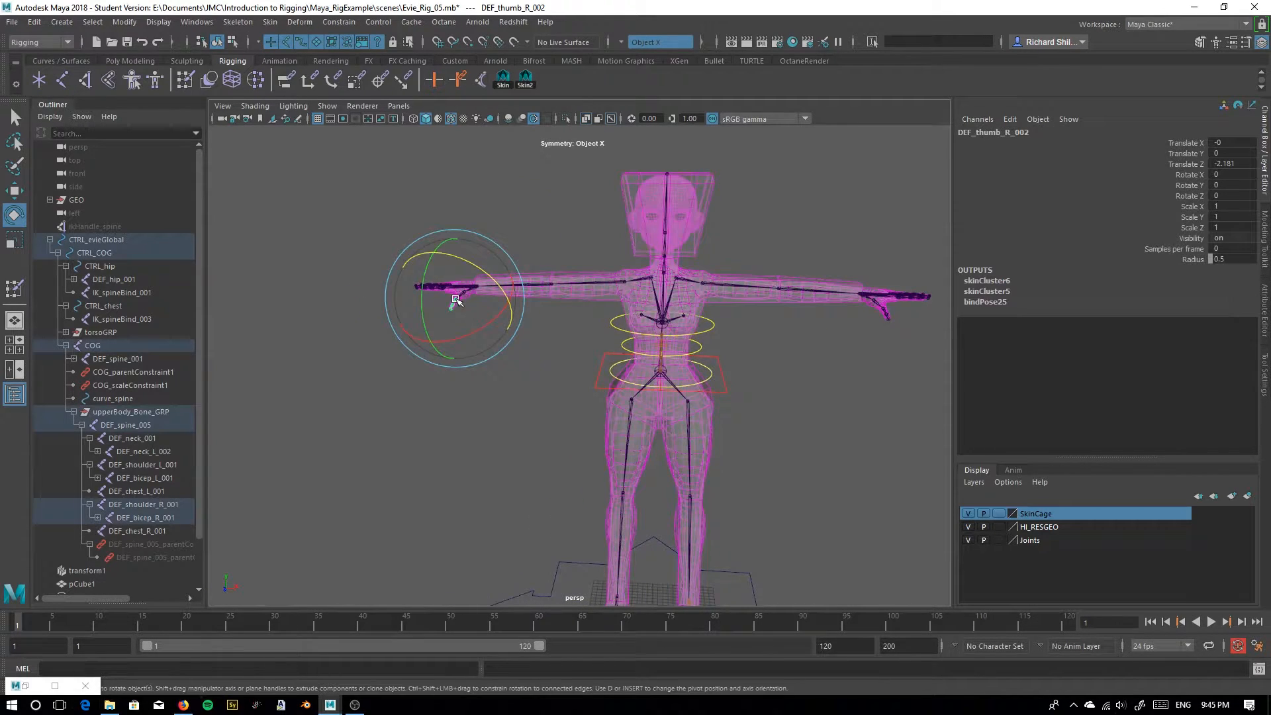
{"action": "left_click", "coordinate": [496, 379]}
{"action": "left_click", "coordinate": [472, 293]}
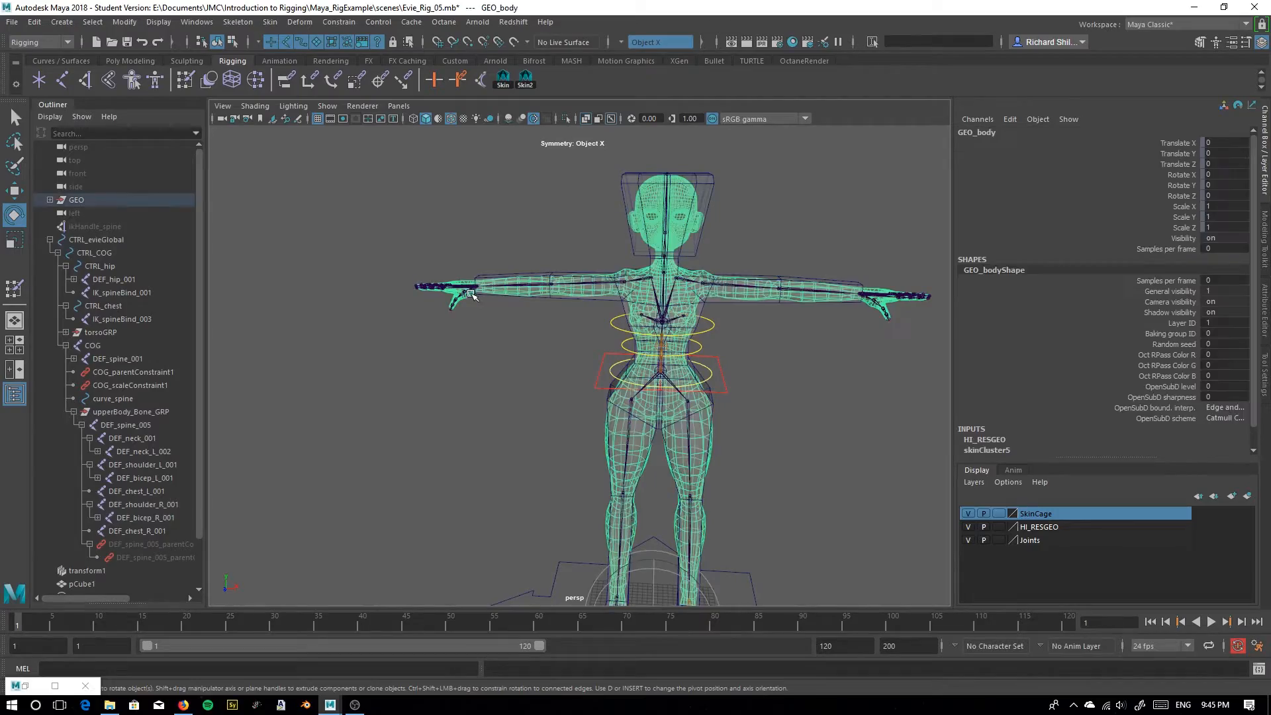
{"action": "scroll", "coordinate": [490, 304], "scroll_direction": "up", "scroll_amount": 3}
{"action": "scroll", "coordinate": [450, 306], "scroll_direction": "up", "scroll_amount": 3}
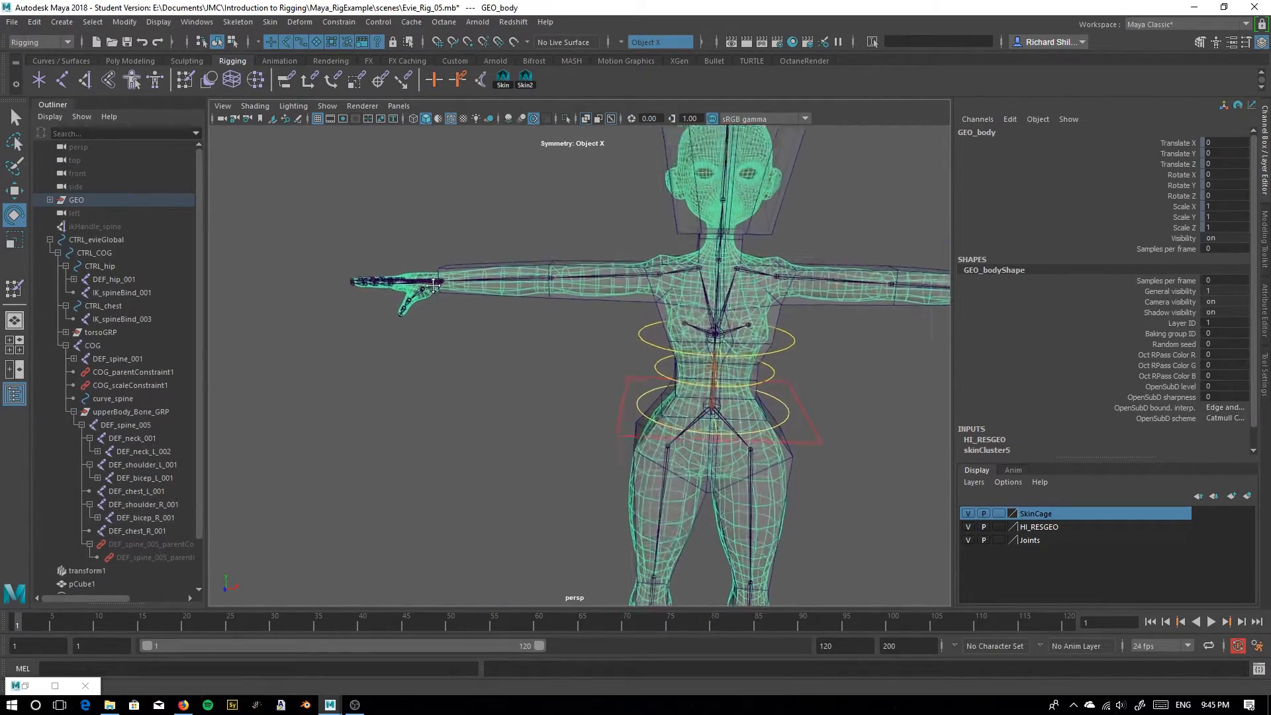
Examine how the high-resolution arm, hand and finger joints sit relative to the end of the low-poly cage
{"action": "left_click_drag", "start_coordinate": [389, 488], "coordinate": [445, 362], "text": "alt"}
{"action": "left_click_drag", "start_coordinate": [508, 455], "coordinate": [558, 342], "text": "alt"}
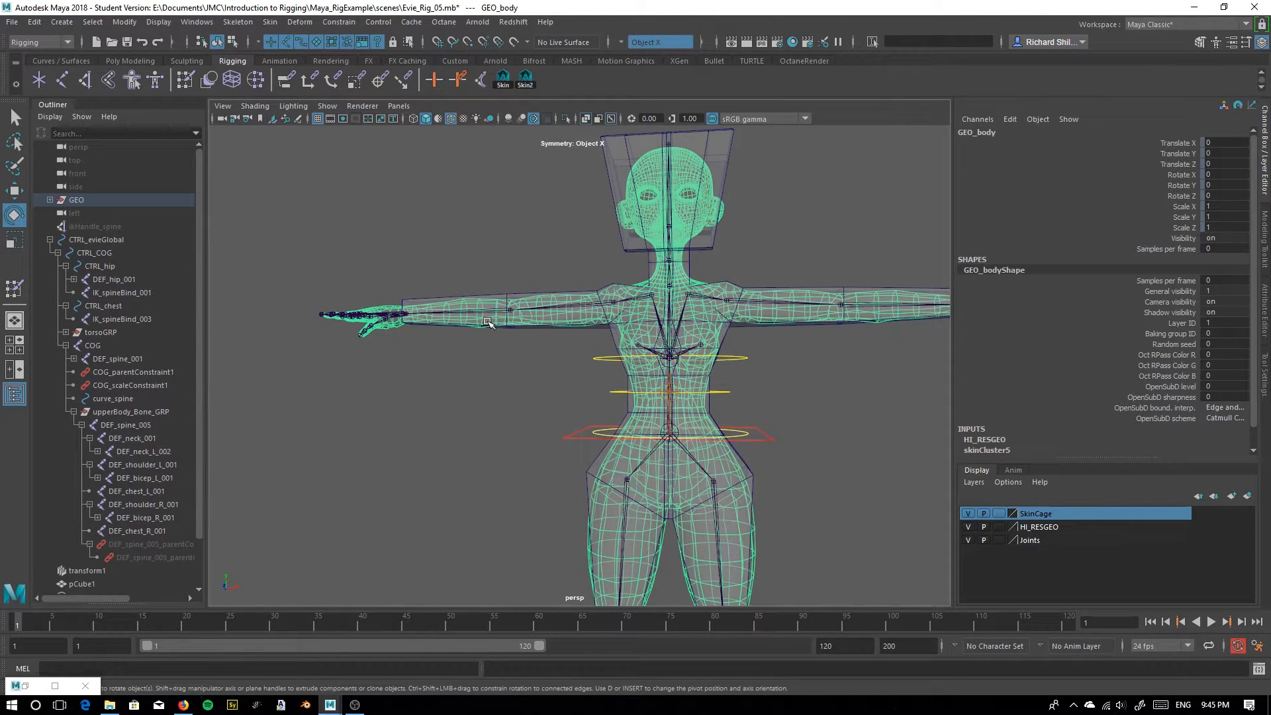
{"action": "left_click_drag", "start_coordinate": [386, 361], "coordinate": [429, 400], "text": "alt"}
{"action": "right_click_drag", "start_coordinate": [415, 367], "coordinate": [417, 420], "text": "alt"}
{"action": "left_click_drag", "start_coordinate": [380, 419], "coordinate": [377, 411], "text": "alt"}
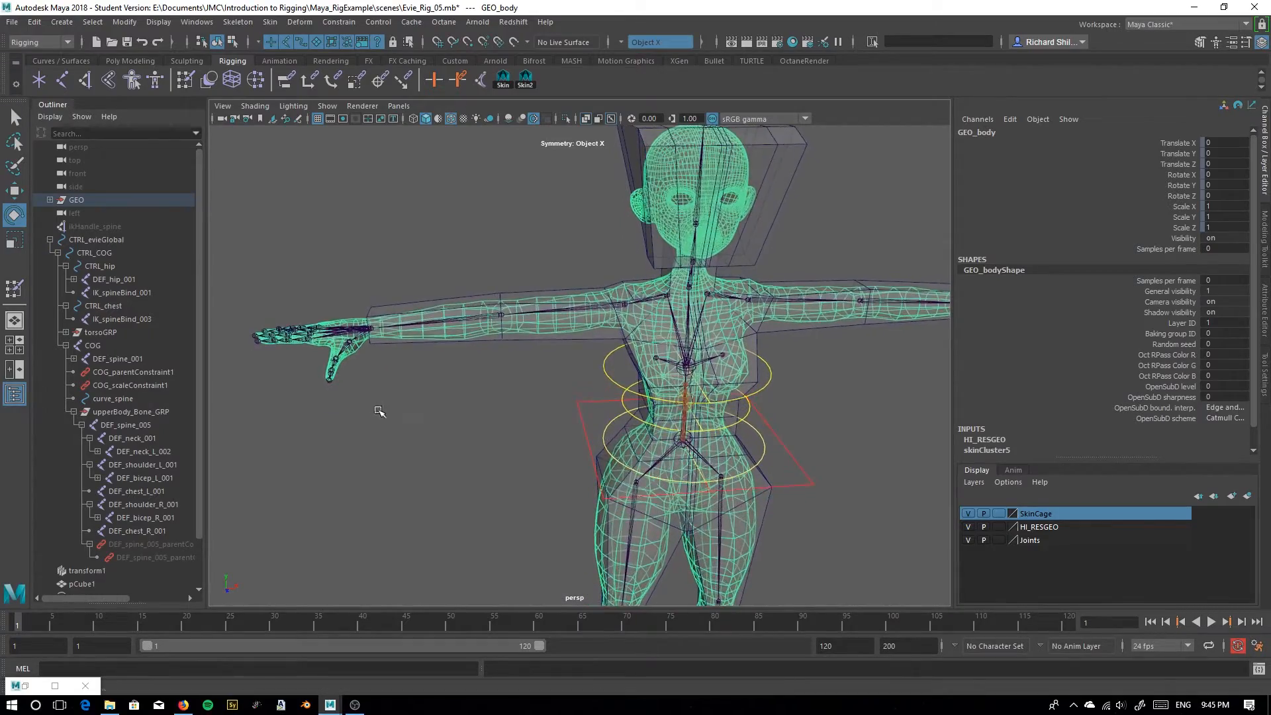
{"action": "middle_click_drag", "start_coordinate": [377, 412], "coordinate": [445, 448], "text": "alt"}
{"action": "left_click_drag", "start_coordinate": [445, 449], "coordinate": [440, 349], "text": "alt"}
{"action": "right_click_drag", "start_coordinate": [440, 349], "coordinate": [636, 401], "text": "alt"}
{"action": "middle_click_drag", "start_coordinate": [636, 400], "coordinate": [760, 403], "text": "alt"}
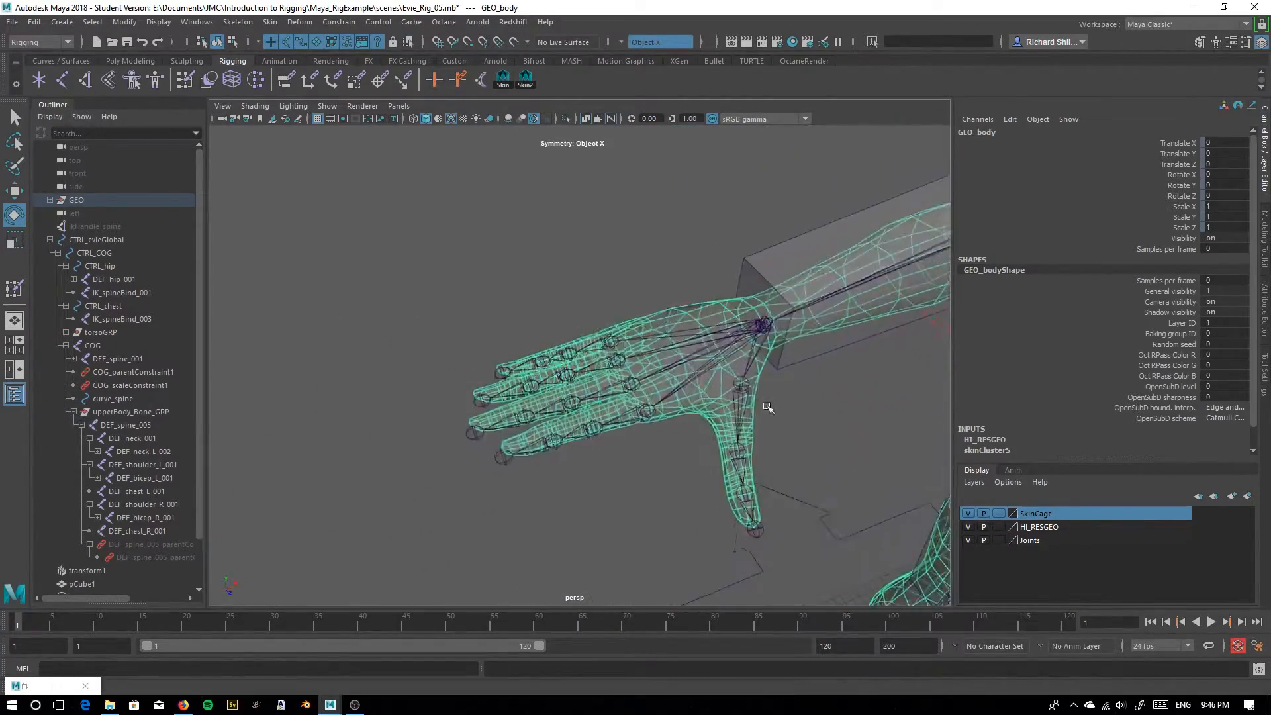
Test-rotate DEF_thumb_R_001 to check the high-resolution thumb's deformation, and undo the rotation
{"action": "left_click_drag", "start_coordinate": [760, 403], "coordinate": [665, 354], "text": "alt"}
{"action": "left_click", "coordinate": [691, 305]}
{"action": "mouse_move", "coordinate": [704, 291]}
{"action": "left_mouse_down"}
{"action": "mouse_move", "coordinate": [669, 331]}
{"action": "mouse_move", "coordinate": [689, 287]}
{"action": "left_mouse_up"}
{"action": "key", "text": "ctrl+z"}
{"action": "left_click_drag", "start_coordinate": [573, 278], "coordinate": [560, 305], "text": "alt"}
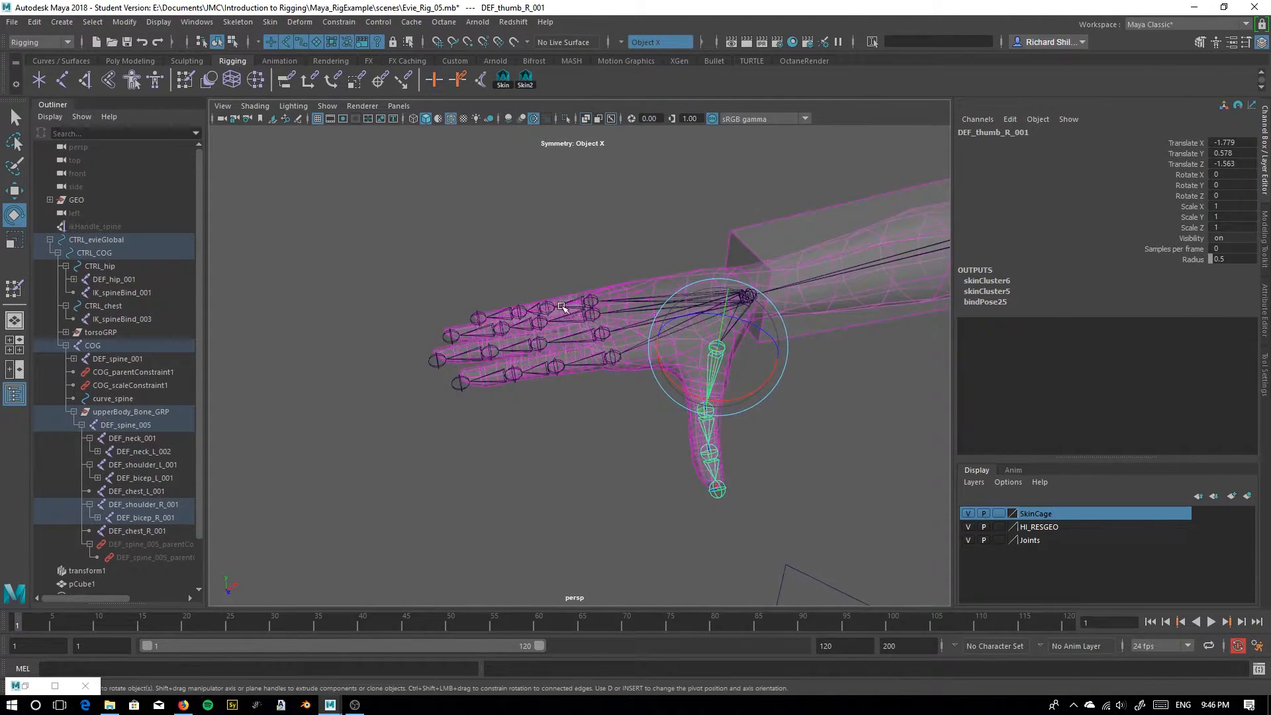
Test-curl the right index finger by rotating its three joints together, and undo the rotation
{"action": "right_click_drag", "start_coordinate": [560, 306], "coordinate": [604, 368], "text": "alt"}
{"action": "left_click", "coordinate": [601, 364]}
{"action": "left_click", "coordinate": [508, 381], "text": "shift"}
{"action": "left_click", "coordinate": [452, 382], "text": "shift"}
{"action": "left_click_drag", "start_coordinate": [429, 339], "coordinate": [412, 385]}
{"action": "key", "text": "ctrl+z"}
Test-curl the right middle finger by rotating its joints together from DEF_middle_R_002, and undo the rotation
{"action": "left_click", "coordinate": [560, 315]}
{"action": "left_click", "coordinate": [466, 327], "text": "shift"}
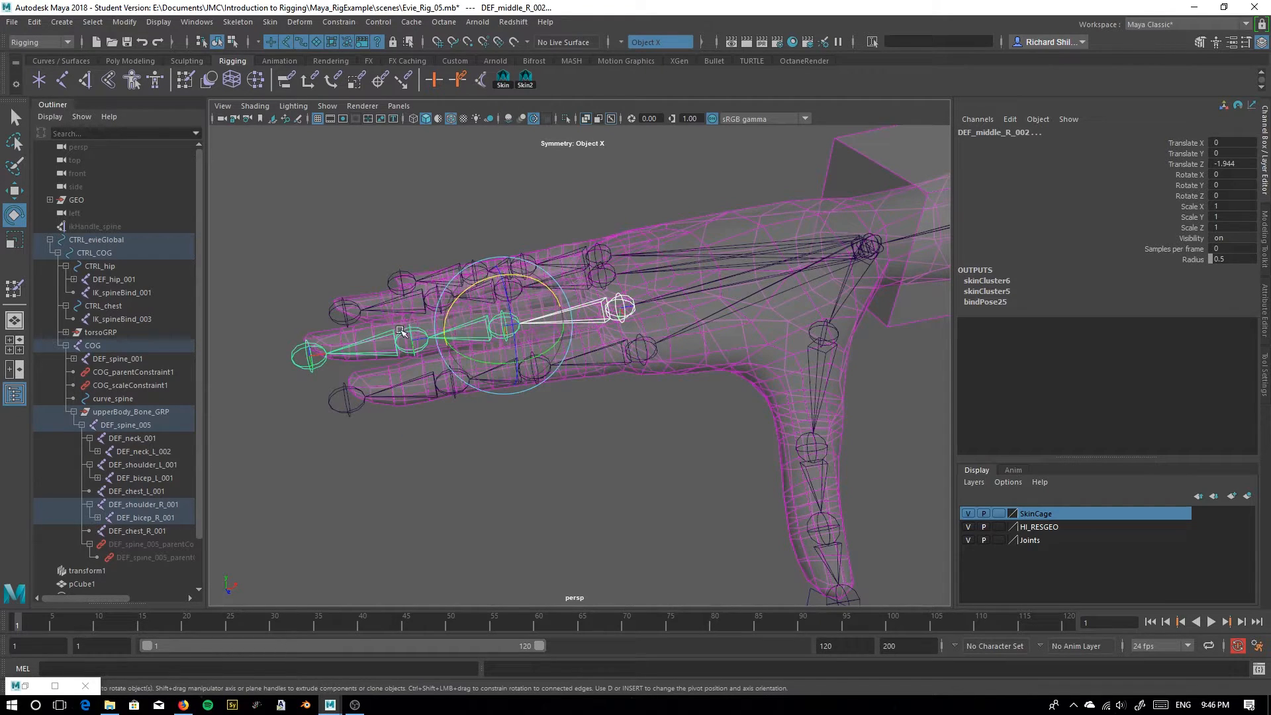
{"action": "left_click", "coordinate": [379, 337], "text": "shift"}
{"action": "left_click_drag", "start_coordinate": [384, 300], "coordinate": [359, 367]}
{"action": "key", "text": "ctrl+z"}
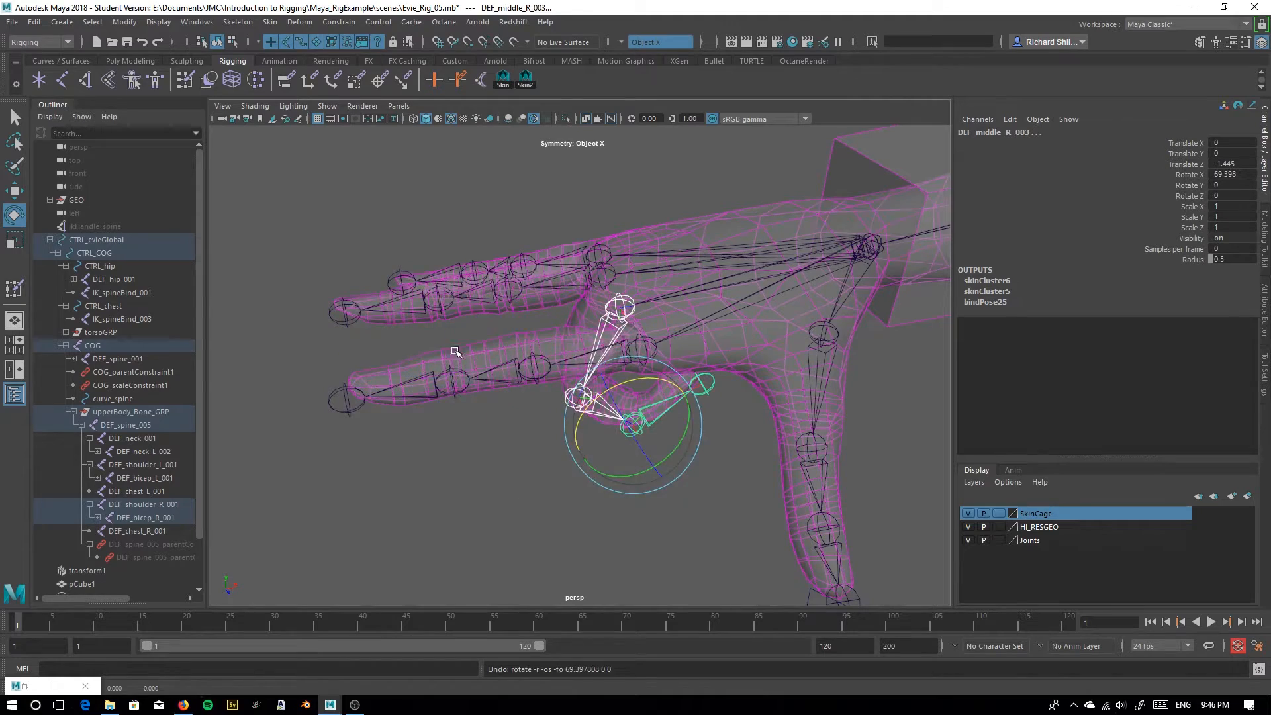
Select the low-poly cage mesh pCube1 and save the scene
{"action": "scroll", "coordinate": [464, 354], "scroll_direction": "down", "scroll_amount": 5}
{"action": "middle_click_drag", "start_coordinate": [713, 416], "coordinate": [505, 378], "text": "alt"}
{"action": "scroll", "coordinate": [543, 358], "scroll_direction": "down", "scroll_amount": 6}
{"action": "left_click_drag", "start_coordinate": [660, 442], "coordinate": [601, 359], "text": "alt"}
{"action": "left_click", "coordinate": [527, 356]}
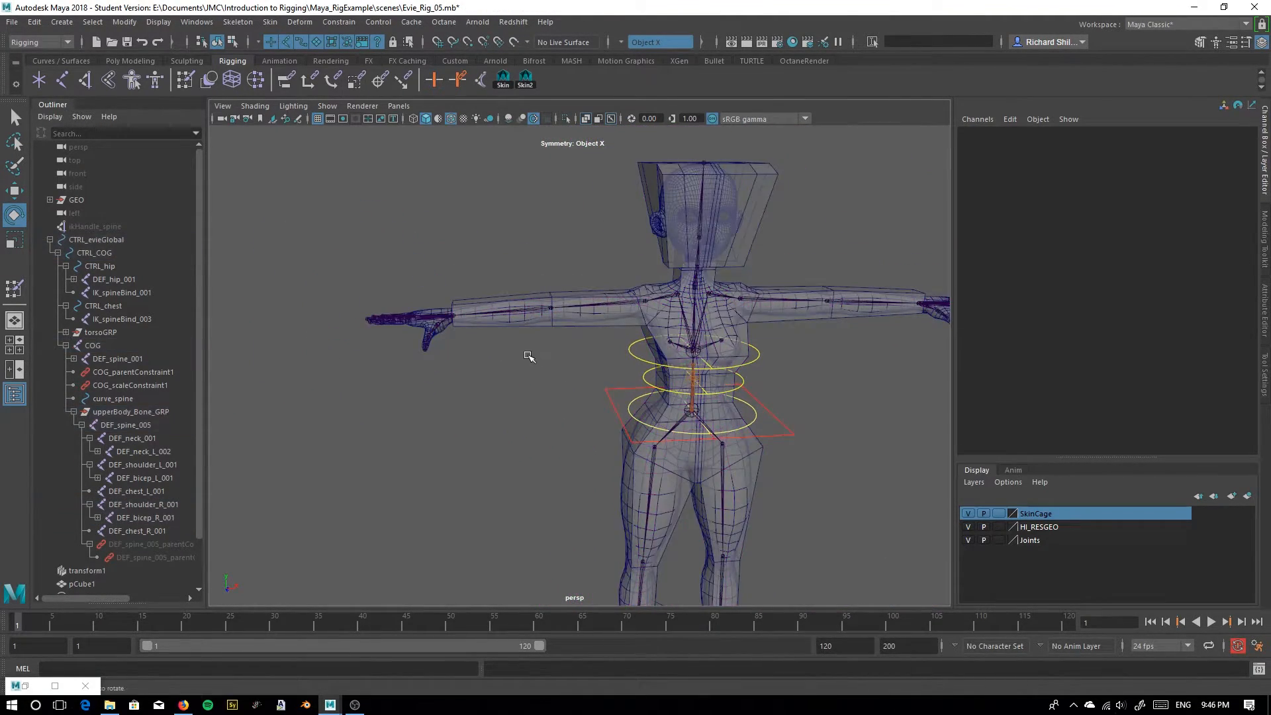
{"action": "scroll", "coordinate": [412, 333], "scroll_direction": "up", "scroll_amount": 4}
{"action": "left_click", "coordinate": [559, 314]}
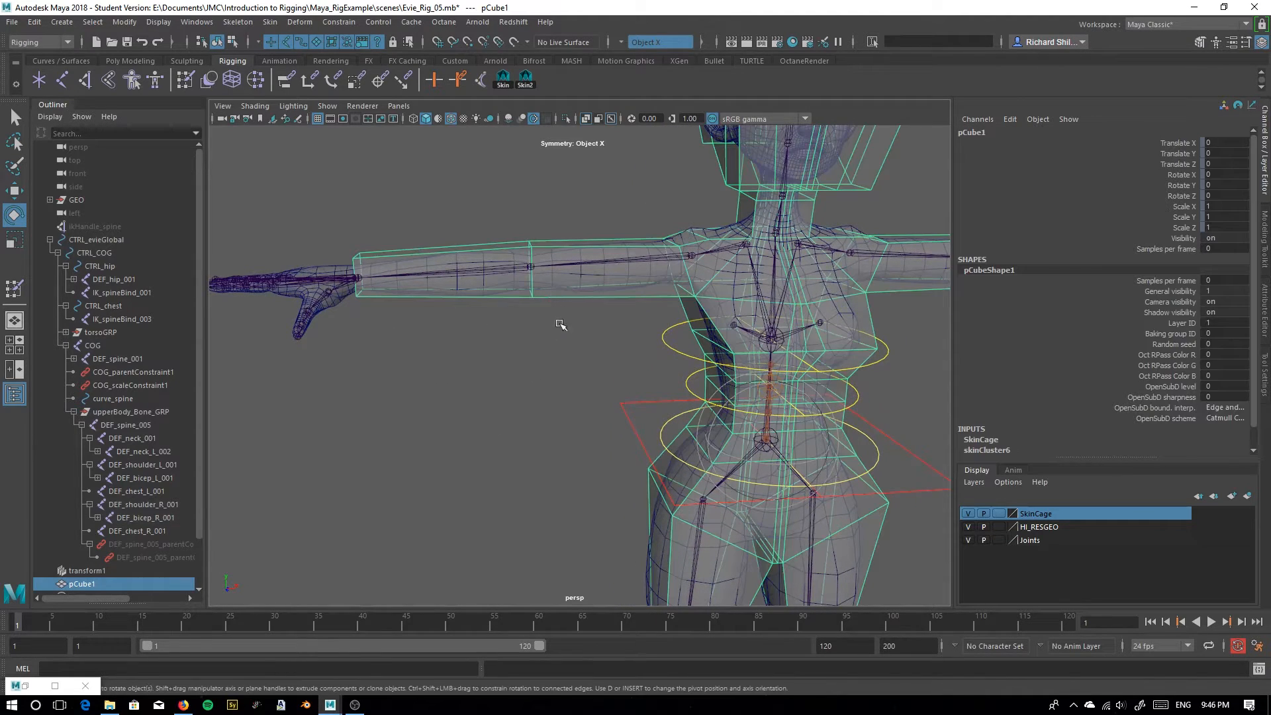
{"action": "key", "text": "ctrl+s"}
{"action": "left_click", "coordinate": [613, 365]}
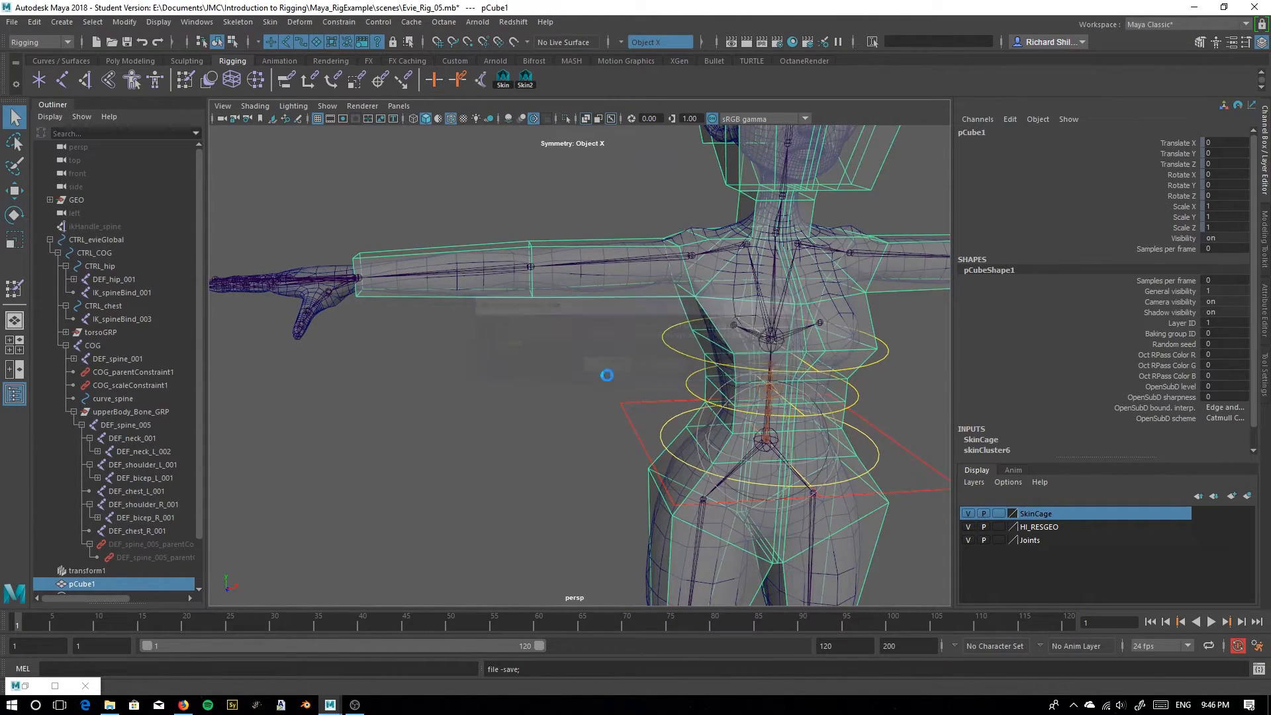
Add GEO_body to the cage selection and copy the skin weights onto it with Closest point on surface, Closest joint and Normalize
{"action": "left_click_drag", "start_coordinate": [436, 371], "coordinate": [487, 381], "text": "alt"}
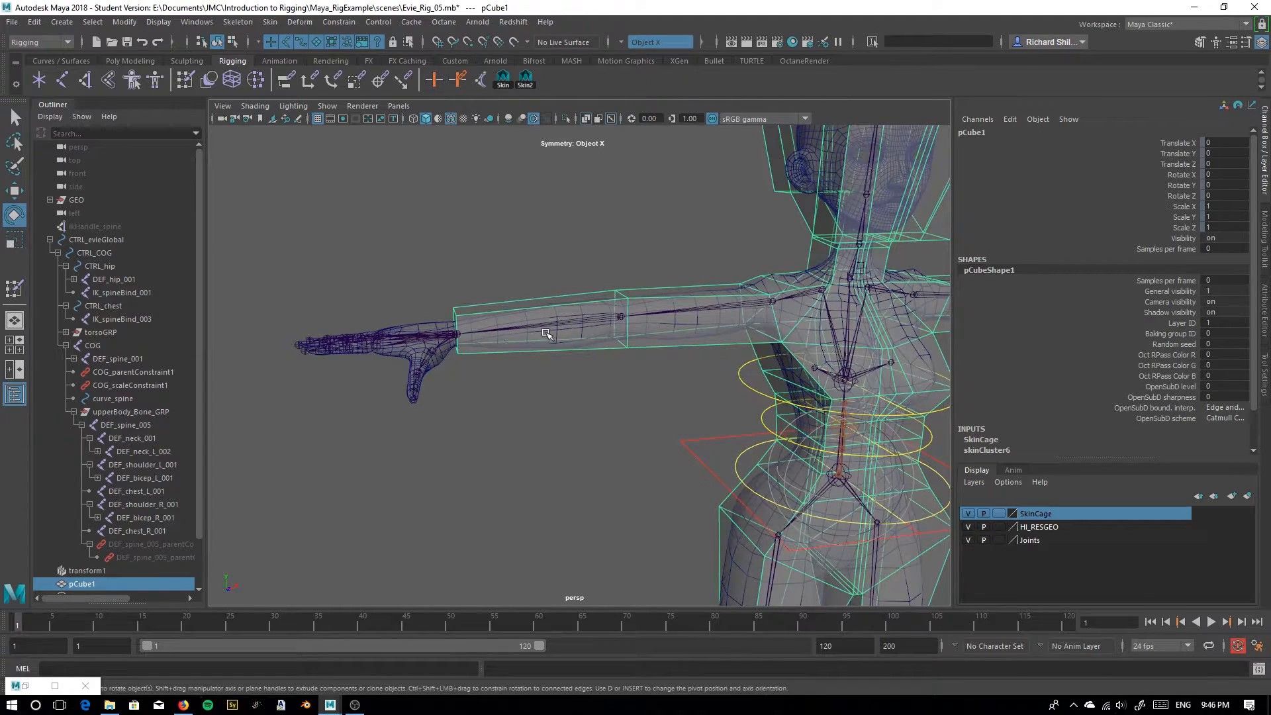
{"action": "mouse_move", "coordinate": [474, 321]}
{"action": "left_mouse_down", "text": "alt"}
{"action": "mouse_move", "coordinate": [539, 368]}
{"action": "mouse_move", "coordinate": [473, 334]}
{"action": "left_mouse_up", "text": "alt"}
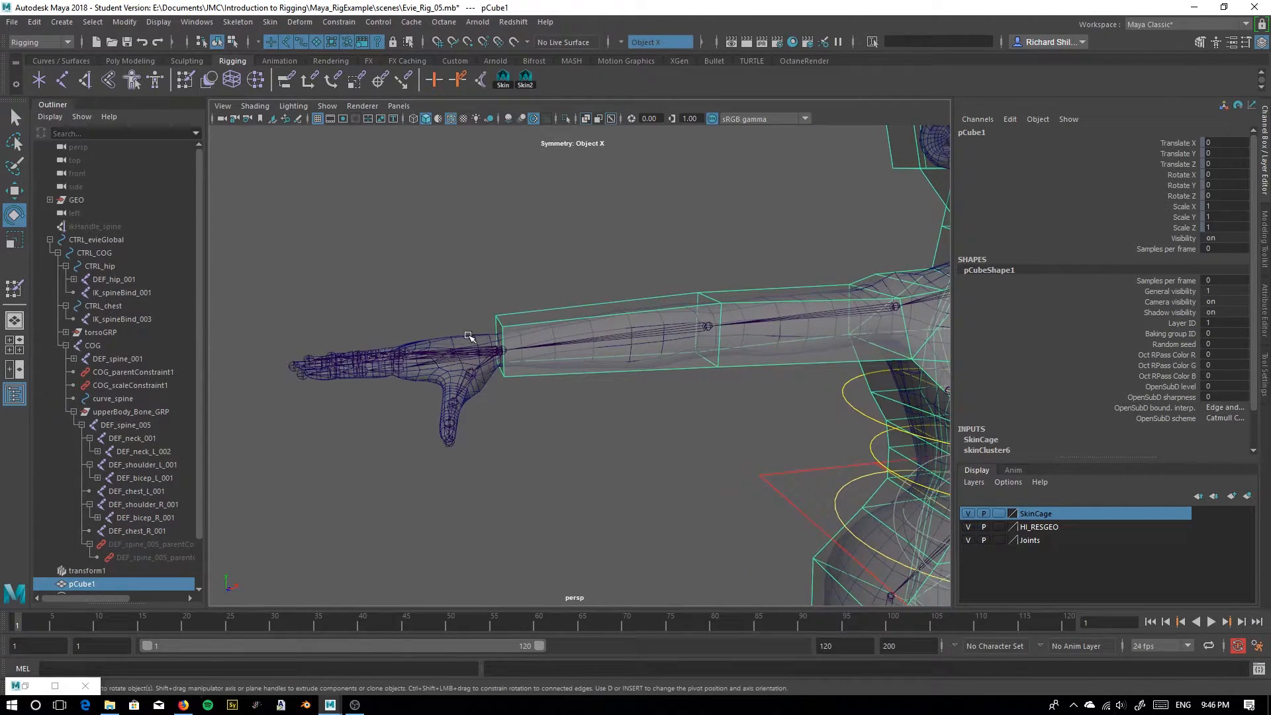
{"action": "left_click", "coordinate": [471, 338]}
{"action": "left_click", "coordinate": [269, 22]}
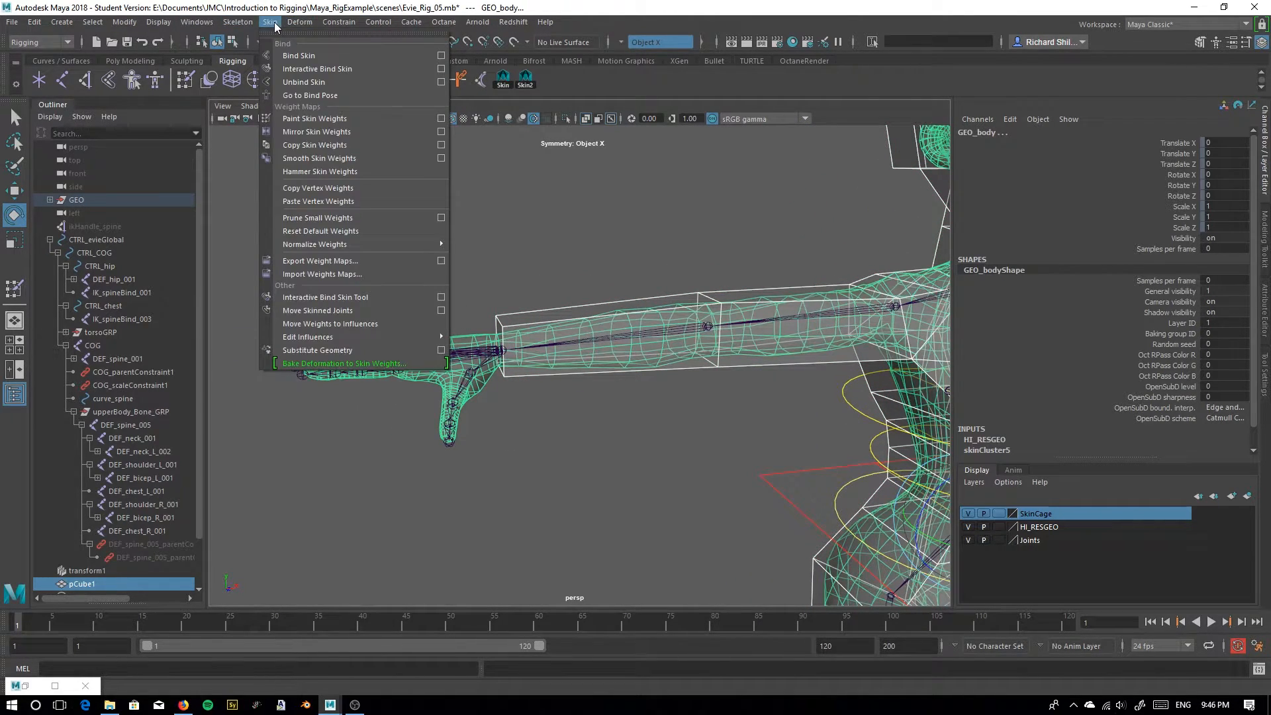
{"action": "left_click", "coordinate": [439, 146]}
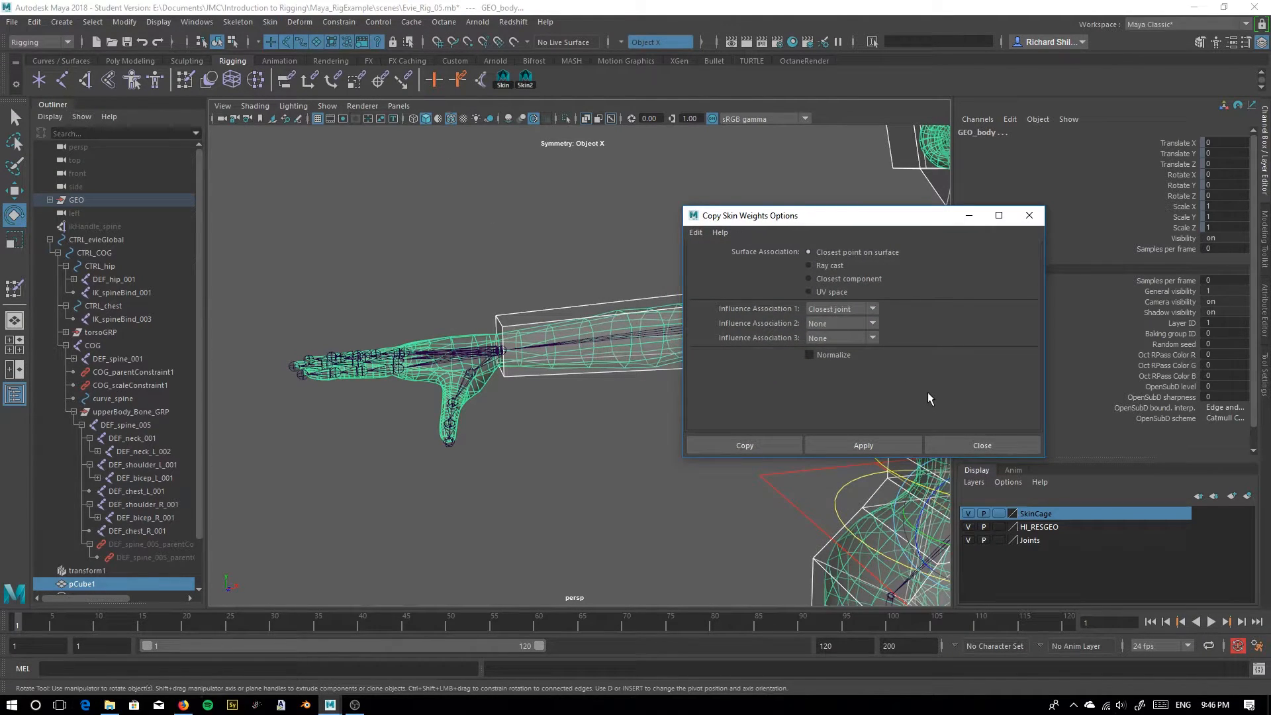
{"action": "left_click", "coordinate": [696, 232]}
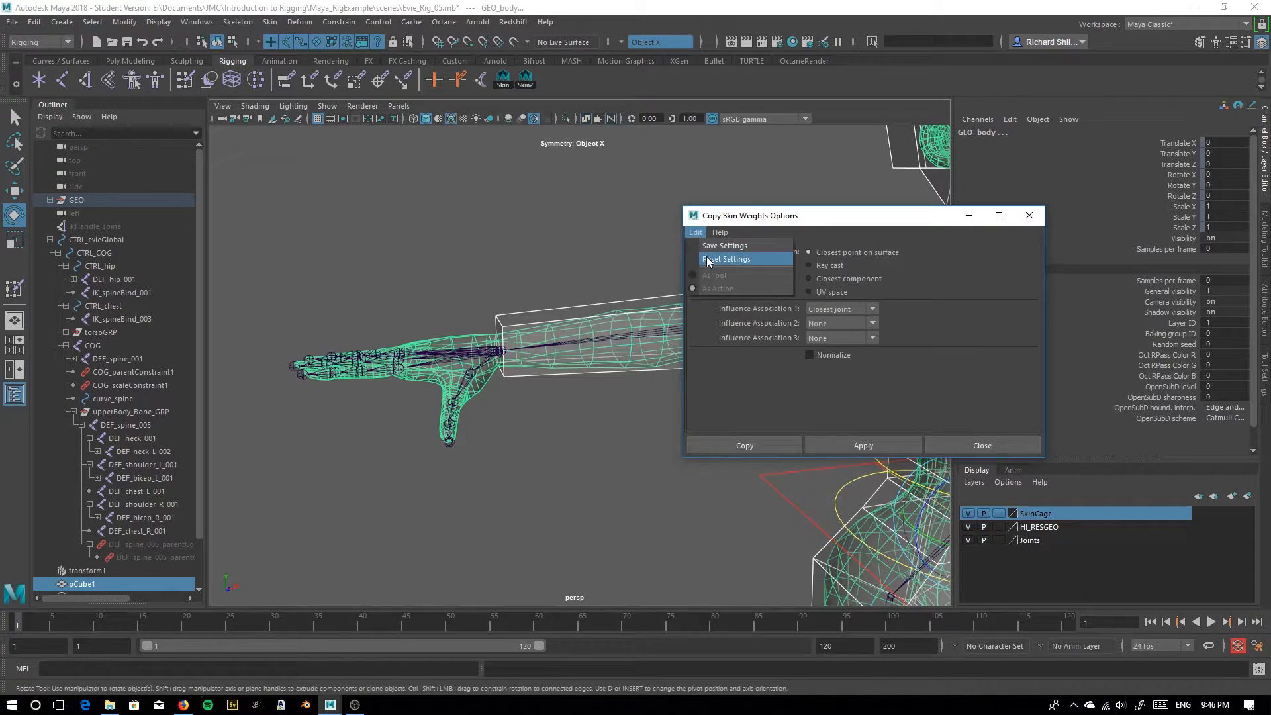
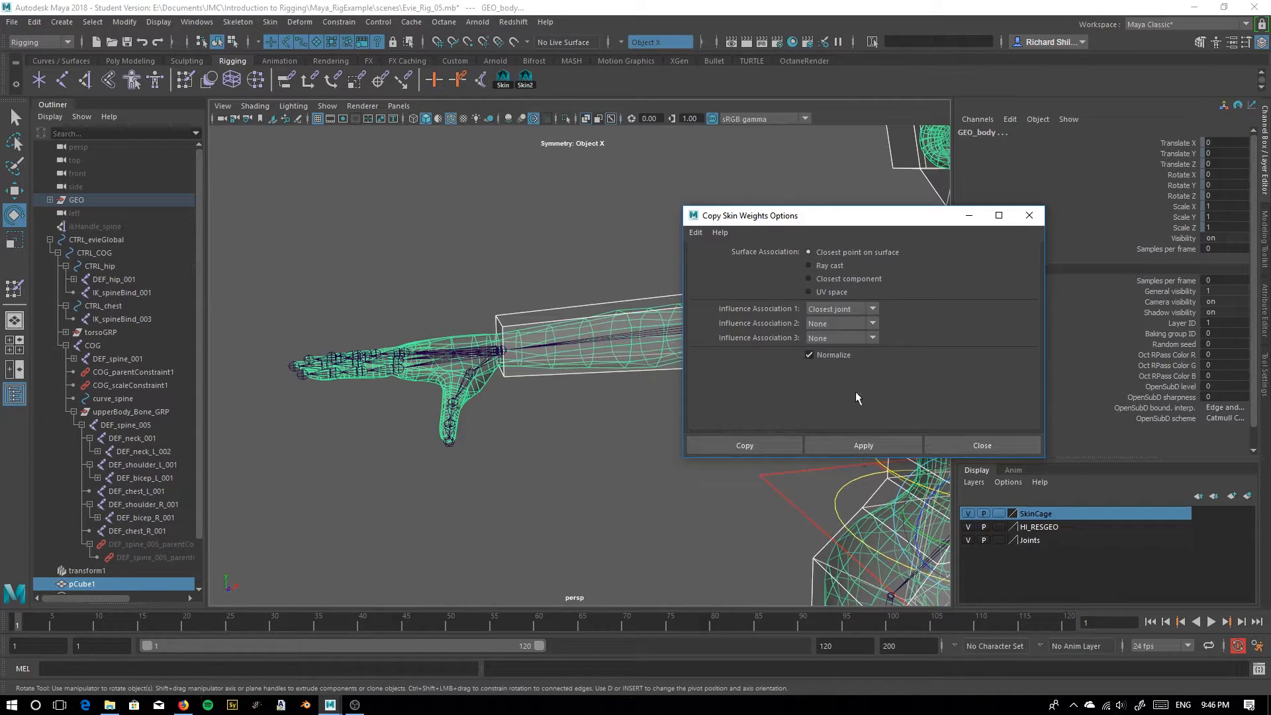
{"action": "left_click", "coordinate": [863, 446]}
Minimize the Copy Skin Weights options and hide the low-poly cage mesh around the character
{"action": "scroll", "coordinate": [543, 397], "scroll_direction": "down", "scroll_amount": 3}
{"action": "middle_click_drag", "start_coordinate": [543, 397], "coordinate": [369, 386], "text": "alt"}
{"action": "left_click", "coordinate": [969, 216]}
{"action": "left_click_drag", "start_coordinate": [832, 316], "coordinate": [709, 246], "text": "alt"}
{"action": "left_click", "coordinate": [691, 253]}
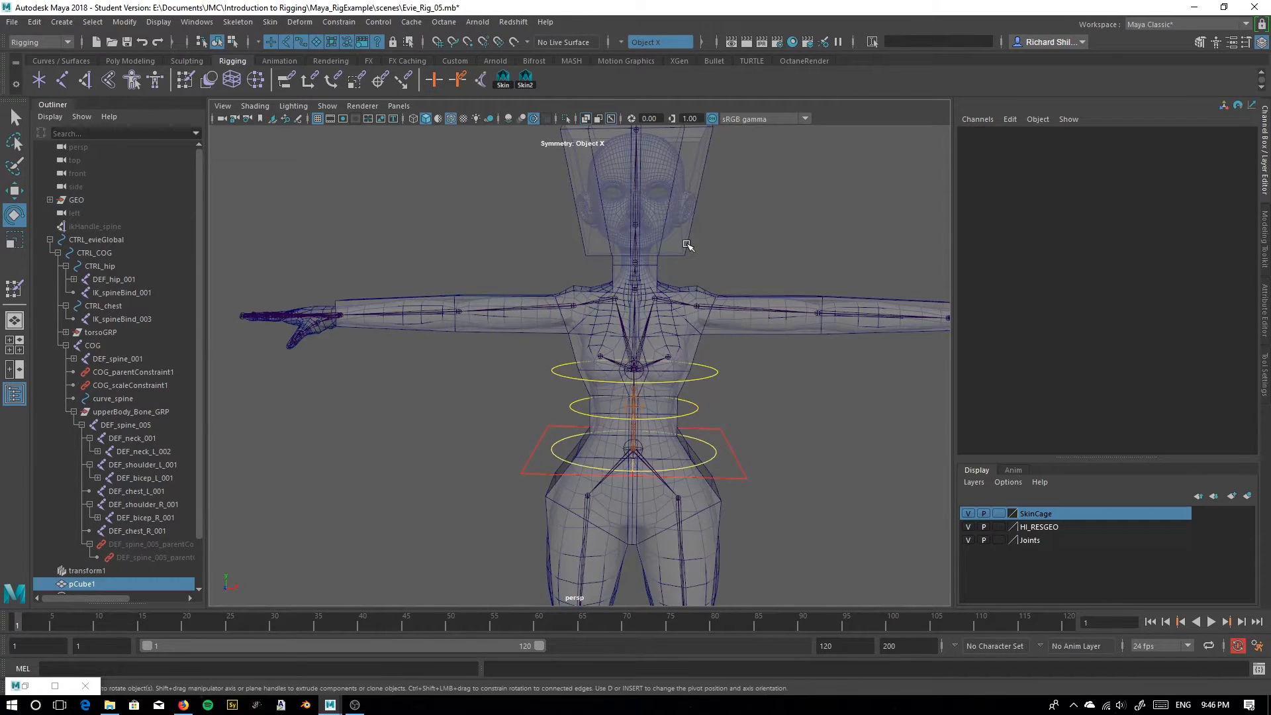
{"action": "left_click", "coordinate": [689, 246]}
{"action": "key", "text": "ctrl+h"}
Test-bend the left elbow by rotating DEF_forearm_L_001 about 100° in X, and undo the rotation
{"action": "right_click_drag", "start_coordinate": [733, 363], "coordinate": [800, 429], "text": "alt"}
{"action": "left_click_drag", "start_coordinate": [799, 429], "coordinate": [589, 515], "text": "alt"}
{"action": "left_click", "coordinate": [733, 361]}
{"action": "right_click_drag", "start_coordinate": [589, 515], "coordinate": [736, 503], "text": "alt"}
{"action": "middle_click_drag", "start_coordinate": [737, 470], "coordinate": [584, 402], "text": "alt"}
{"action": "left_click_drag", "start_coordinate": [611, 363], "coordinate": [366, 438]}
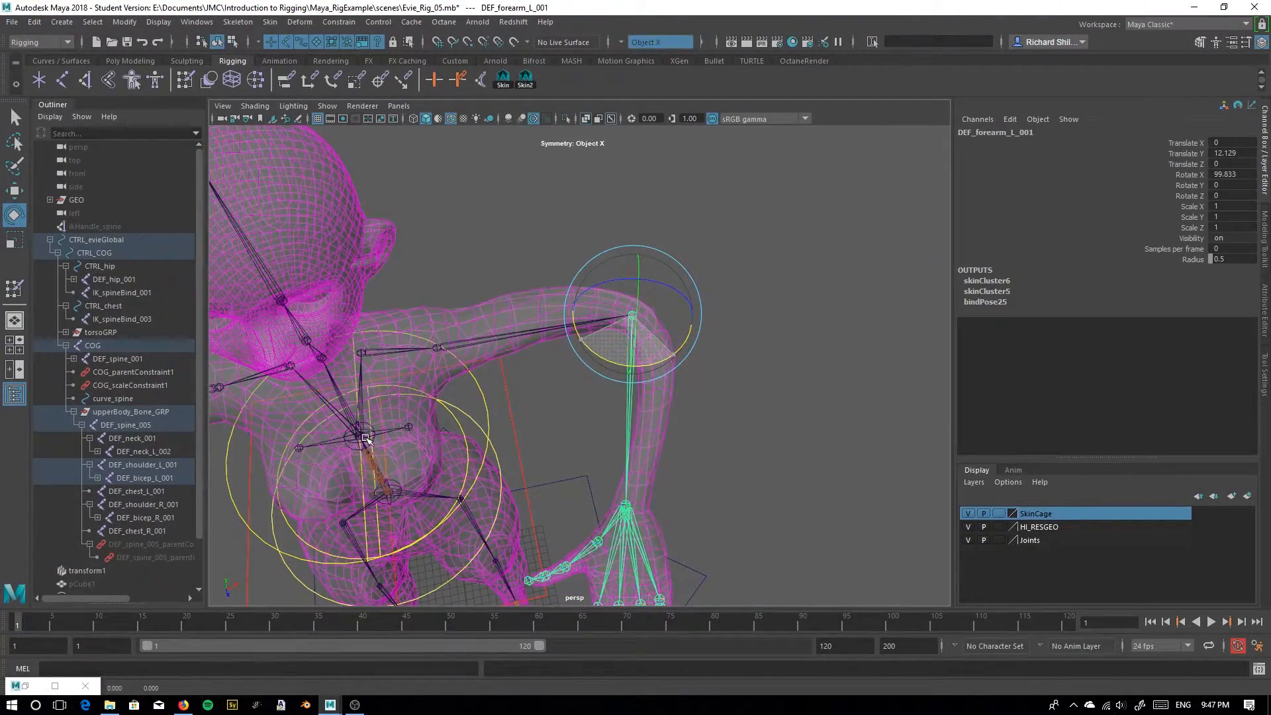
{"action": "key", "text": "ctrl+z"}
{"action": "scroll", "coordinate": [541, 427], "scroll_direction": "down", "scroll_amount": 3}
{"action": "left_click_drag", "start_coordinate": [542, 427], "coordinate": [439, 417], "text": "alt"}
{"action": "middle_click_drag", "start_coordinate": [439, 417], "coordinate": [532, 294], "text": "alt"}
{"action": "middle_click_drag", "start_coordinate": [544, 406], "coordinate": [643, 270], "text": "alt"}
{"action": "left_click", "coordinate": [633, 368]}
{"action": "left_click_drag", "start_coordinate": [634, 368], "coordinate": [574, 354], "text": "alt"}
{"action": "key", "text": "ctrl+z"}
Test-stretch the torso by moving CTRL_hip down about 8 units in Y, and undo the move
{"action": "middle_click_drag", "start_coordinate": [618, 221], "coordinate": [635, 372], "text": "alt"}
{"action": "left_click_drag", "start_coordinate": [635, 372], "coordinate": [589, 290], "text": "alt"}
{"action": "left_click", "coordinate": [654, 289]}
{"action": "left_click", "coordinate": [17, 191]}
{"action": "left_click_drag", "start_coordinate": [588, 233], "coordinate": [595, 222]}
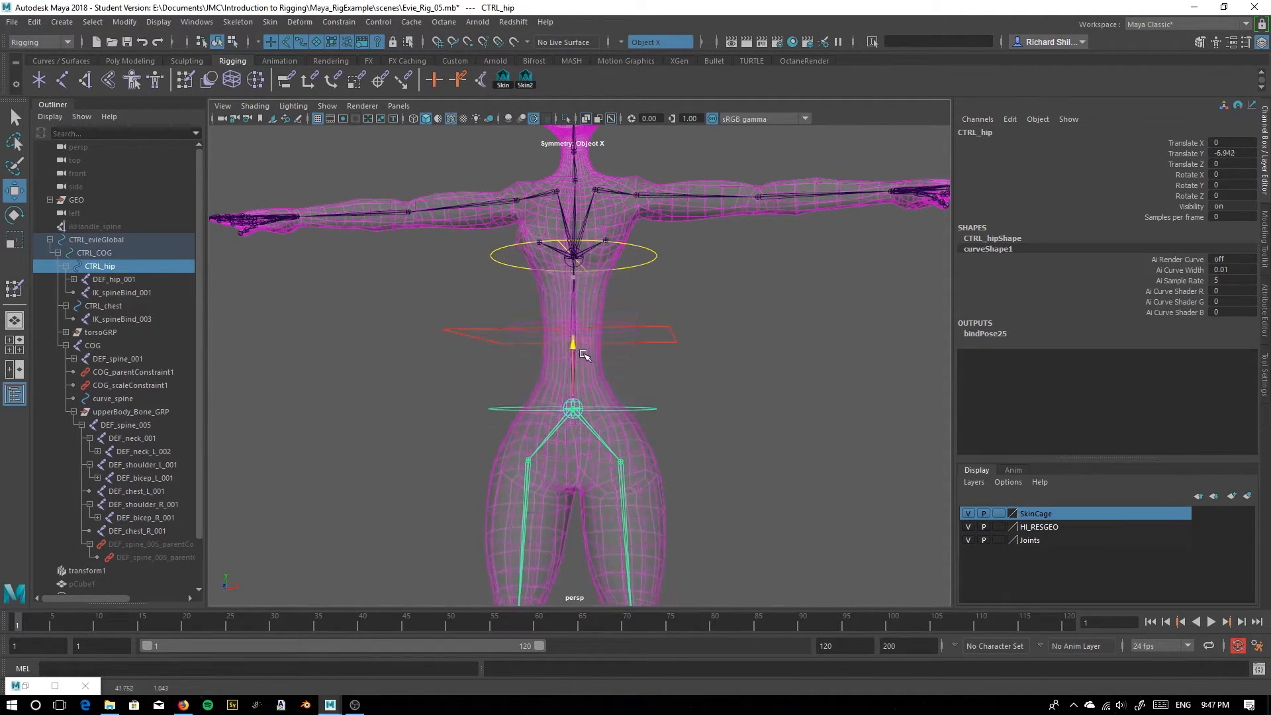
{"action": "left_click_drag", "start_coordinate": [680, 320], "coordinate": [685, 344], "text": "alt"}
{"action": "scroll", "coordinate": [682, 344], "scroll_direction": "up", "scroll_amount": 3}
{"action": "left_click_drag", "start_coordinate": [575, 282], "coordinate": [588, 260]}
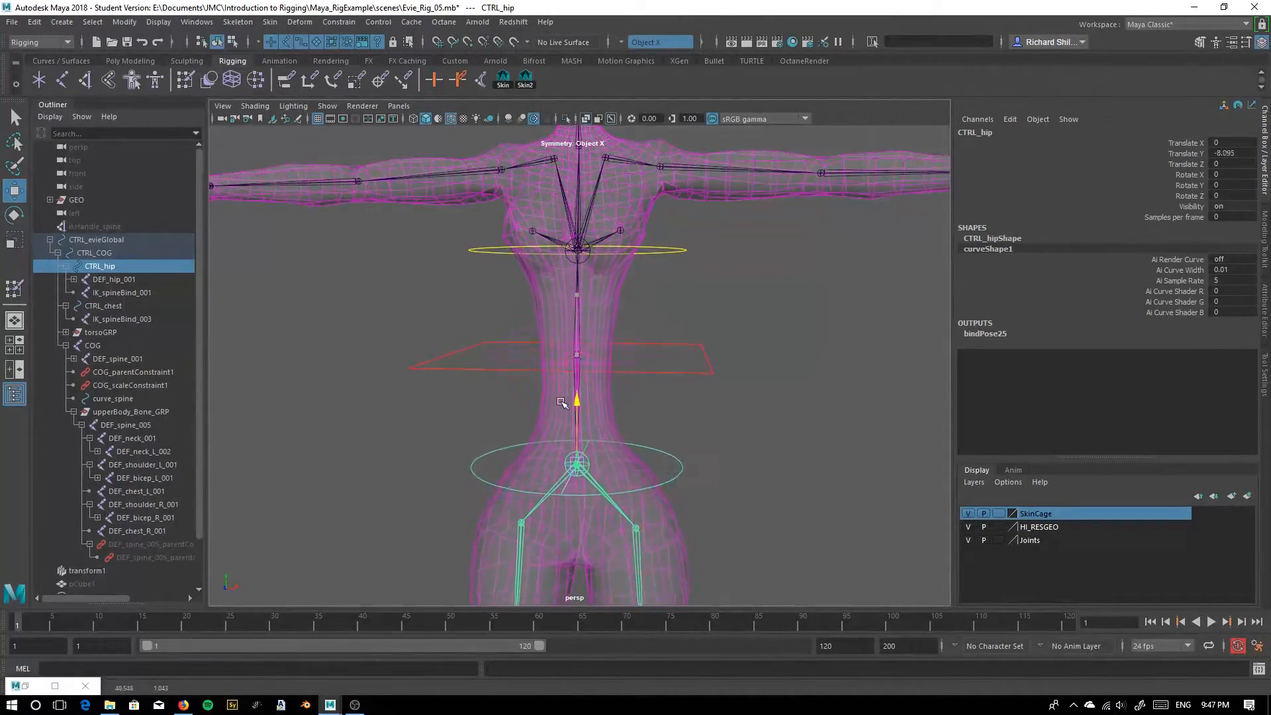
{"action": "left_click_drag", "start_coordinate": [561, 393], "coordinate": [568, 381]}
{"action": "key", "text": "ctrl+z"}
Test-move CTRL_chest vertically to check the upper torso's deformation, and undo the move
{"action": "left_click", "coordinate": [682, 252]}
{"action": "middle_click_drag", "start_coordinate": [636, 257], "coordinate": [633, 305], "text": "alt"}
{"action": "left_click_drag", "start_coordinate": [584, 240], "coordinate": [589, 178]}
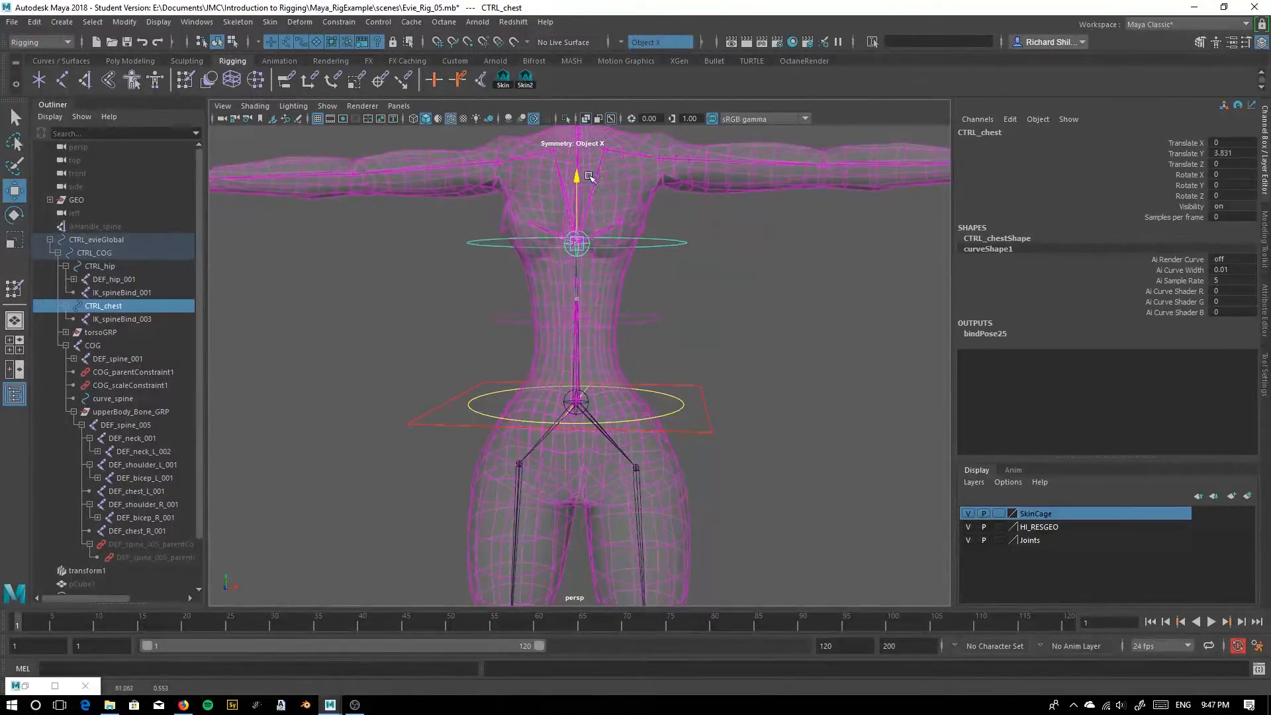
{"action": "key", "text": "ctrl+z"}
Test-bend the left knee twice by rotating DEF_shin_L_001 just over 100° in X, undoing each rotation
{"action": "middle_click_drag", "start_coordinate": [589, 177], "coordinate": [659, 303], "text": "alt"}
{"action": "middle_click_drag", "start_coordinate": [702, 483], "coordinate": [707, 248], "text": "alt"}
{"action": "left_click_drag", "start_coordinate": [547, 509], "coordinate": [421, 448], "text": "alt"}
{"action": "middle_click_drag", "start_coordinate": [421, 448], "coordinate": [491, 292], "text": "alt"}
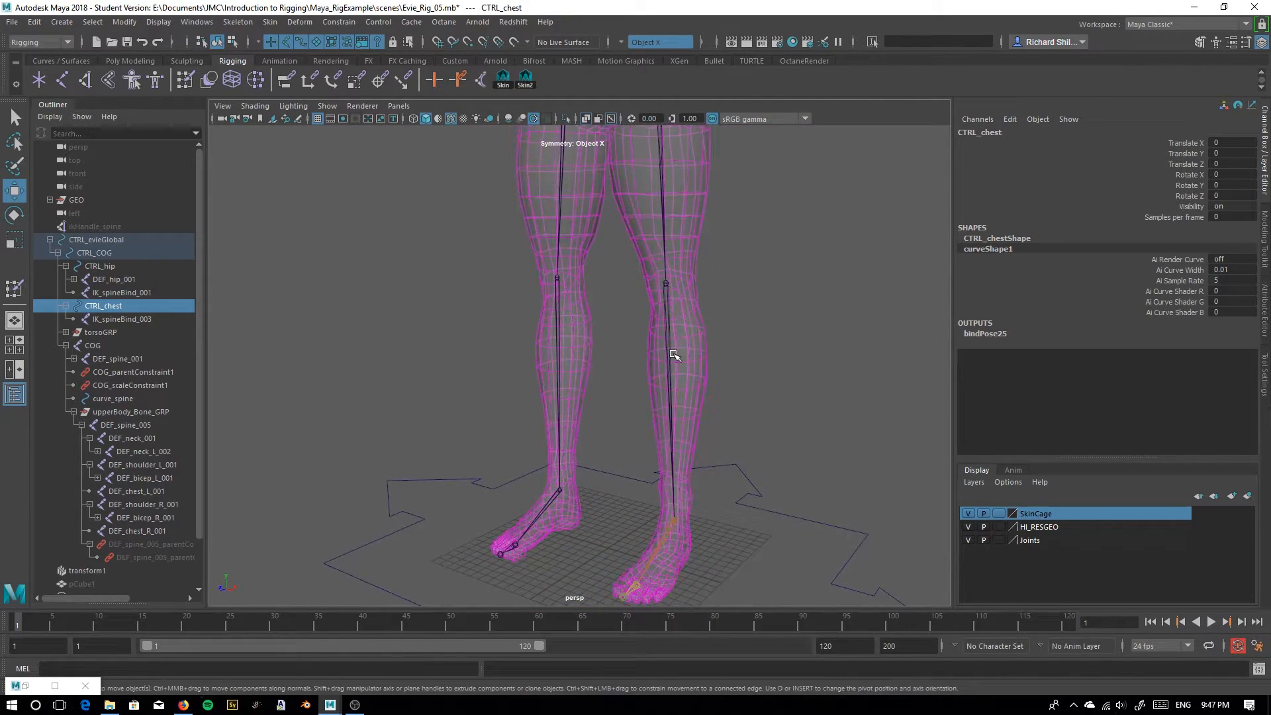
{"action": "left_click", "coordinate": [670, 357]}
{"action": "key", "text": "e"}
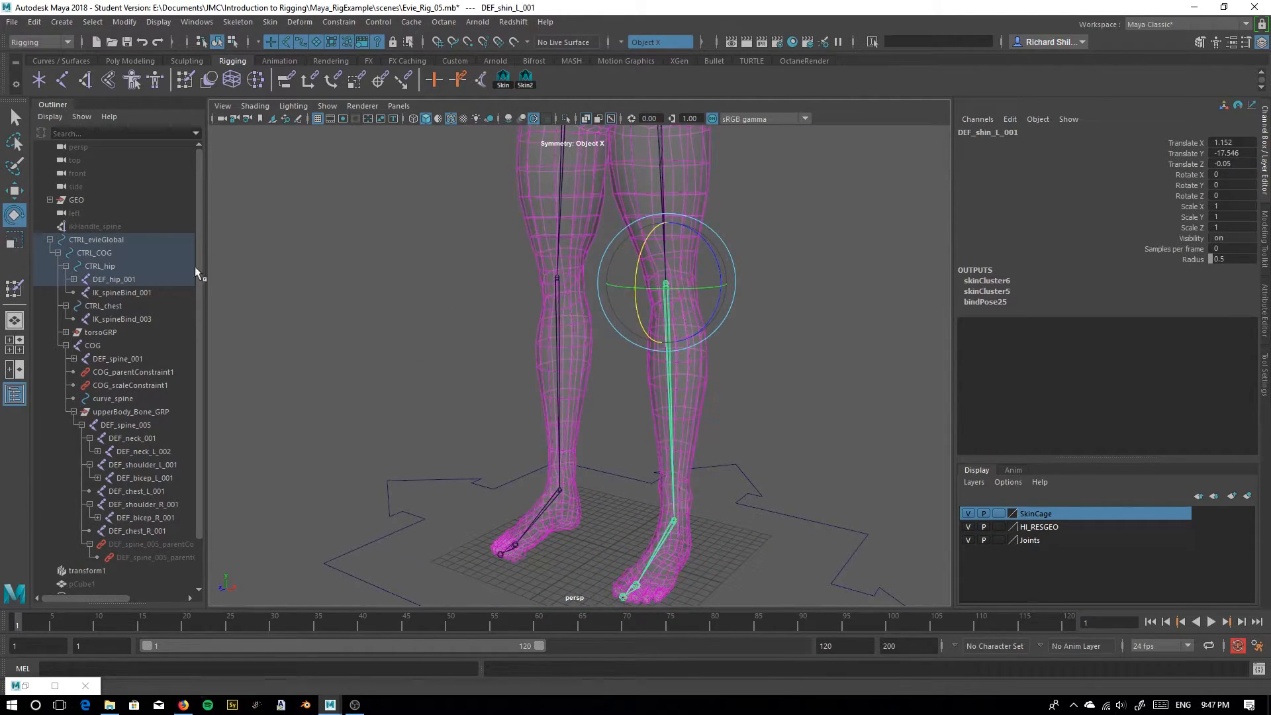
{"action": "left_click_drag", "start_coordinate": [639, 252], "coordinate": [642, 340]}
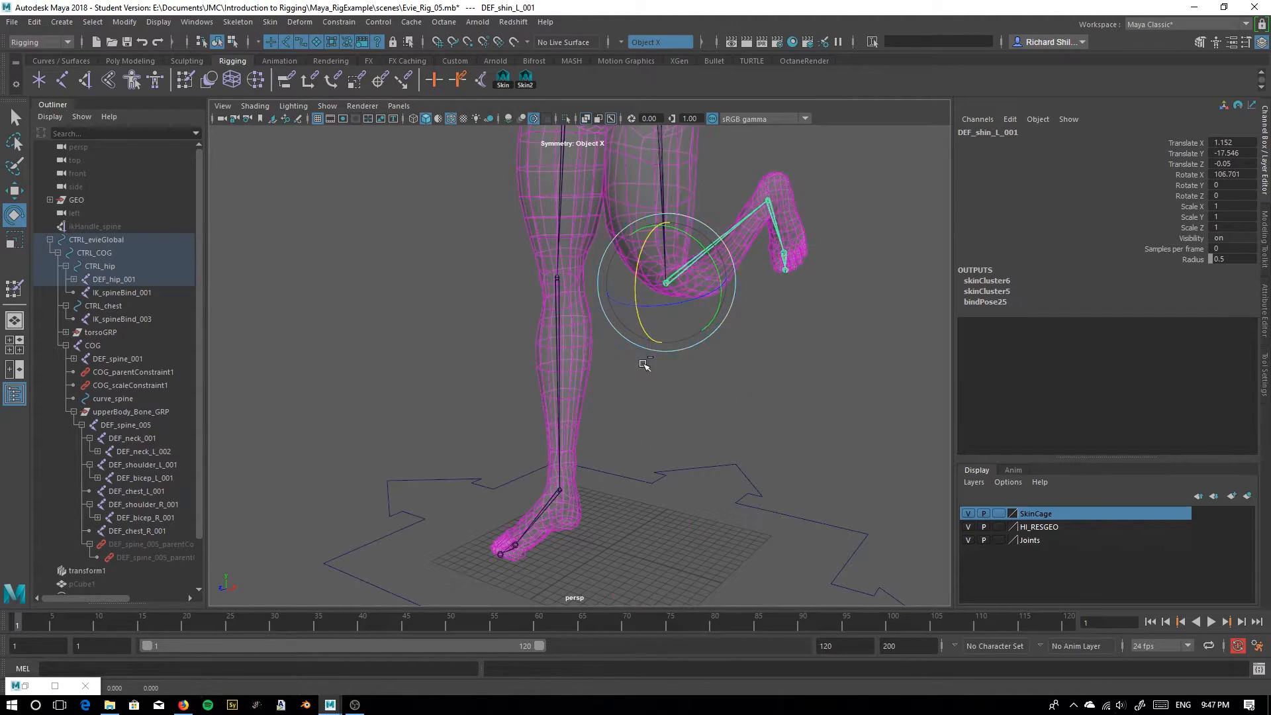
{"action": "key", "text": "ctrl+z"}
{"action": "left_click_drag", "start_coordinate": [554, 374], "coordinate": [527, 364], "text": "alt"}
{"action": "left_click_drag", "start_coordinate": [597, 246], "coordinate": [619, 344]}
{"action": "key", "text": "ctrl+z"}
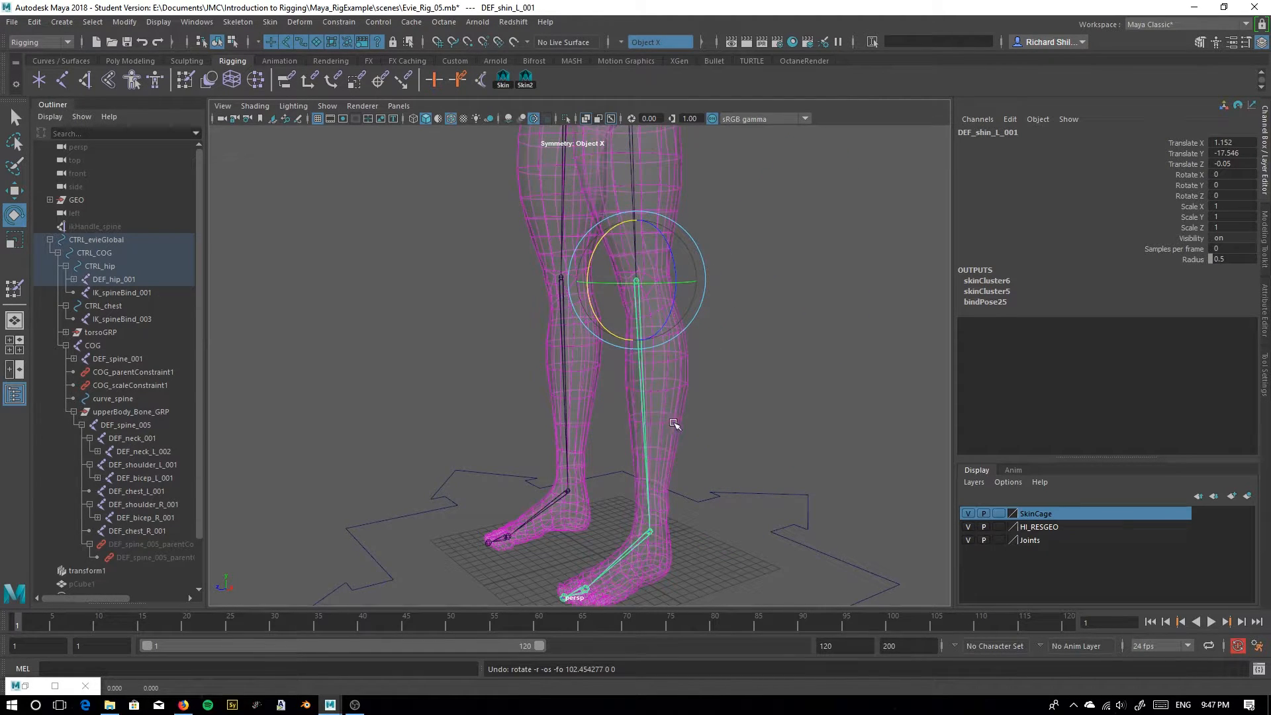
Test-move CTRL_hip down about 5 units and test-rotate it to check the hip deformation, undoing both changes
{"action": "mouse_move", "coordinate": [677, 381]}
{"action": "left_mouse_down", "text": "alt"}
{"action": "mouse_move", "coordinate": [662, 397]}
{"action": "mouse_move", "coordinate": [657, 373]}
{"action": "left_mouse_up", "text": "alt"}
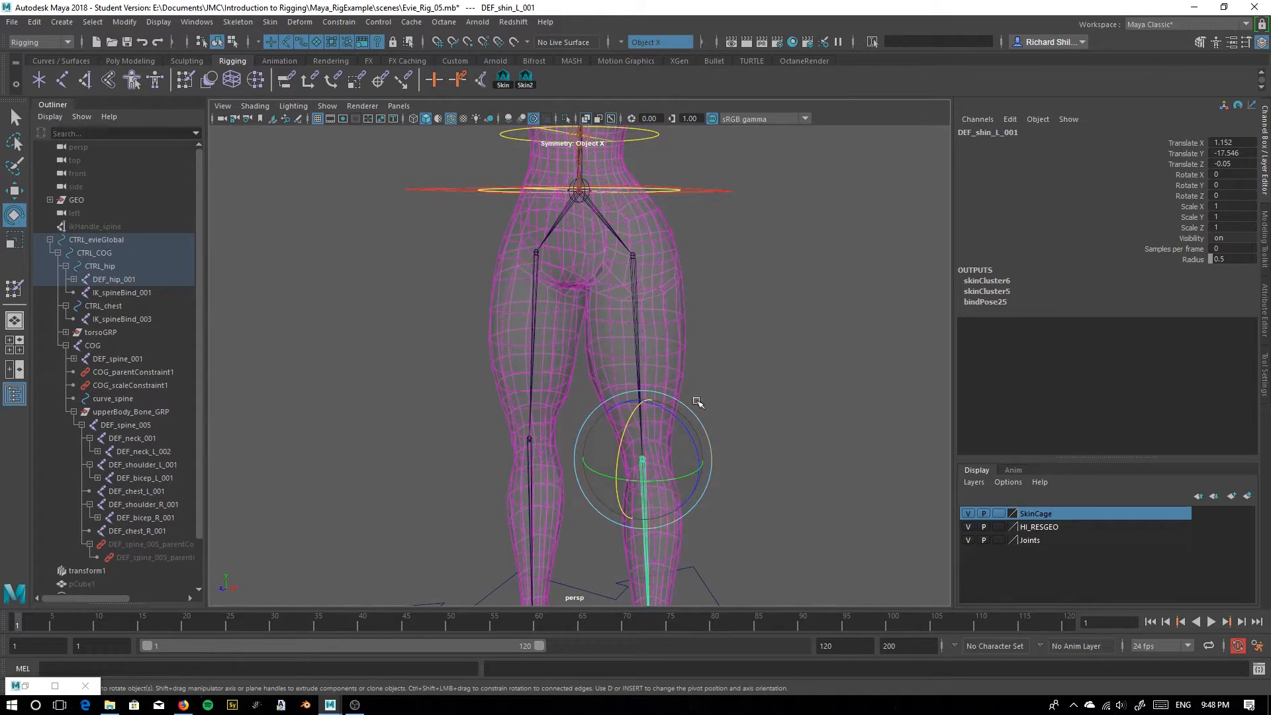
{"action": "left_click_drag", "start_coordinate": [612, 374], "coordinate": [546, 404], "text": "alt"}
{"action": "right_click_drag", "start_coordinate": [546, 404], "coordinate": [603, 399], "text": "alt"}
{"action": "left_click_drag", "start_coordinate": [603, 399], "coordinate": [542, 402], "text": "alt"}
{"action": "right_click_drag", "start_coordinate": [542, 402], "coordinate": [692, 395], "text": "alt"}
{"action": "left_click", "coordinate": [692, 395]}
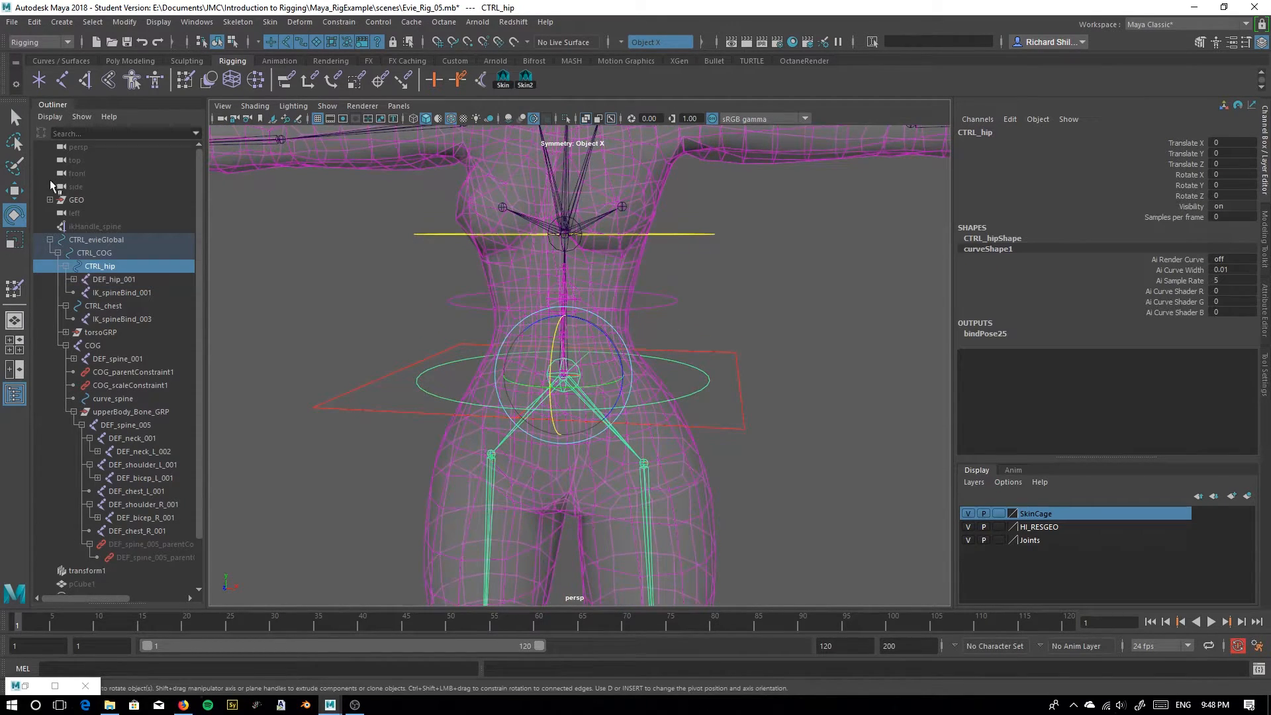
{"action": "key", "text": "w"}
{"action": "left_click_drag", "start_coordinate": [574, 321], "coordinate": [577, 342]}
{"action": "key", "text": "e"}
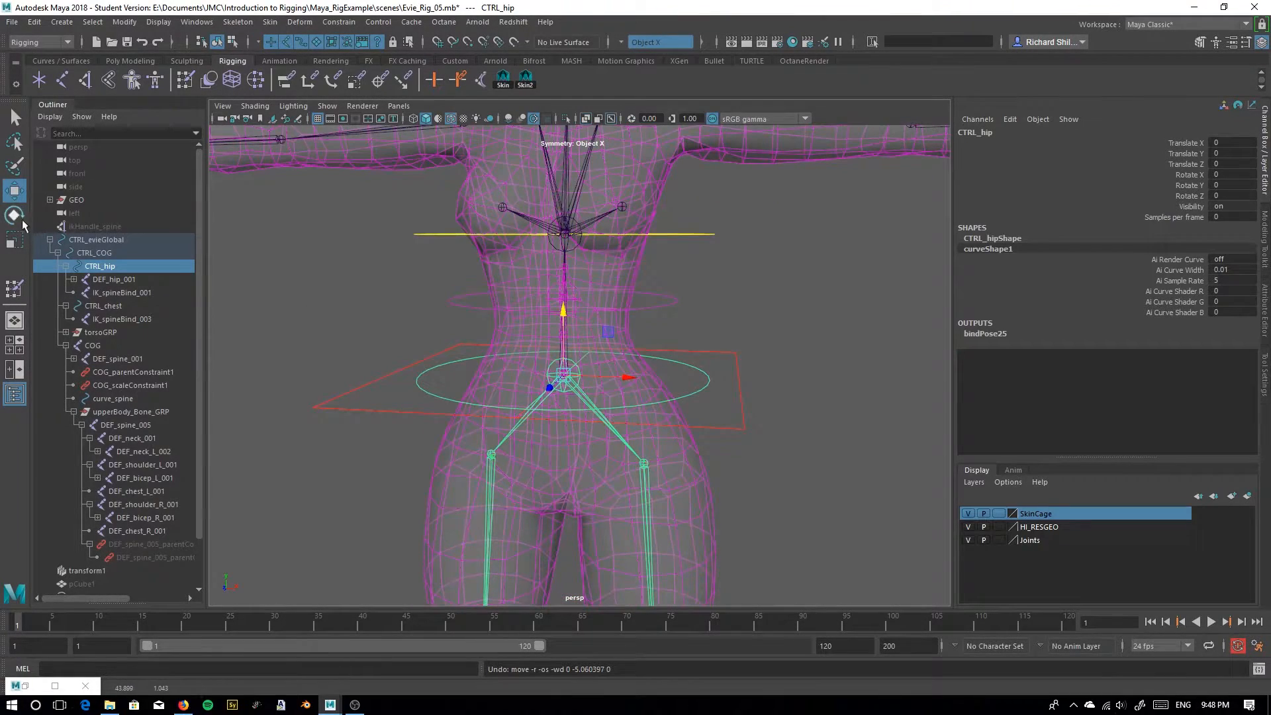
{"action": "mouse_move", "coordinate": [586, 377]}
{"action": "left_mouse_down"}
{"action": "mouse_move", "coordinate": [564, 397]}
{"action": "mouse_move", "coordinate": [602, 378]}
{"action": "mouse_move", "coordinate": [582, 364]}
{"action": "mouse_move", "coordinate": [571, 379]}
{"action": "left_mouse_up"}
{"action": "key", "text": "ctrl+z"}
Set the Joints display layer to reference
{"action": "left_click_drag", "start_coordinate": [478, 492], "coordinate": [503, 441], "text": "alt"}
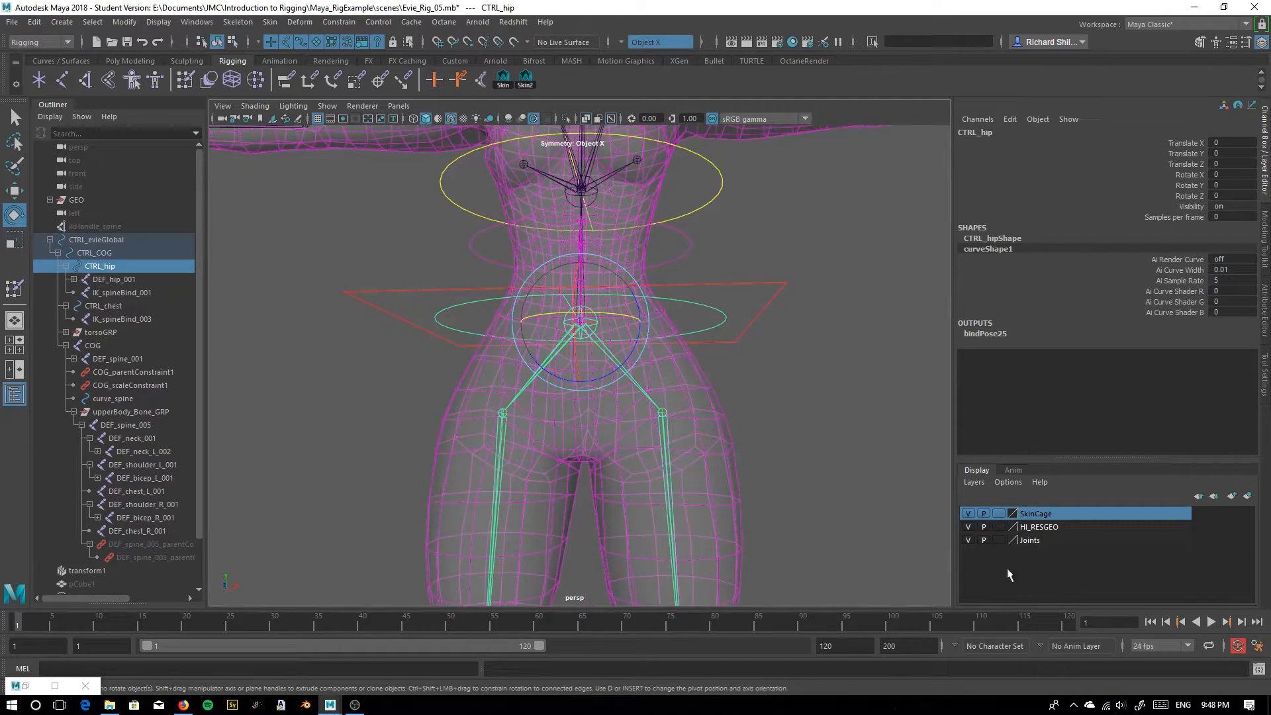
{"action": "left_click", "coordinate": [999, 539]}
{"action": "left_click", "coordinate": [999, 540]}
Hide all objects except the selected CTRL_hip, and undo the hiding
{"action": "key", "text": "alt+h"}
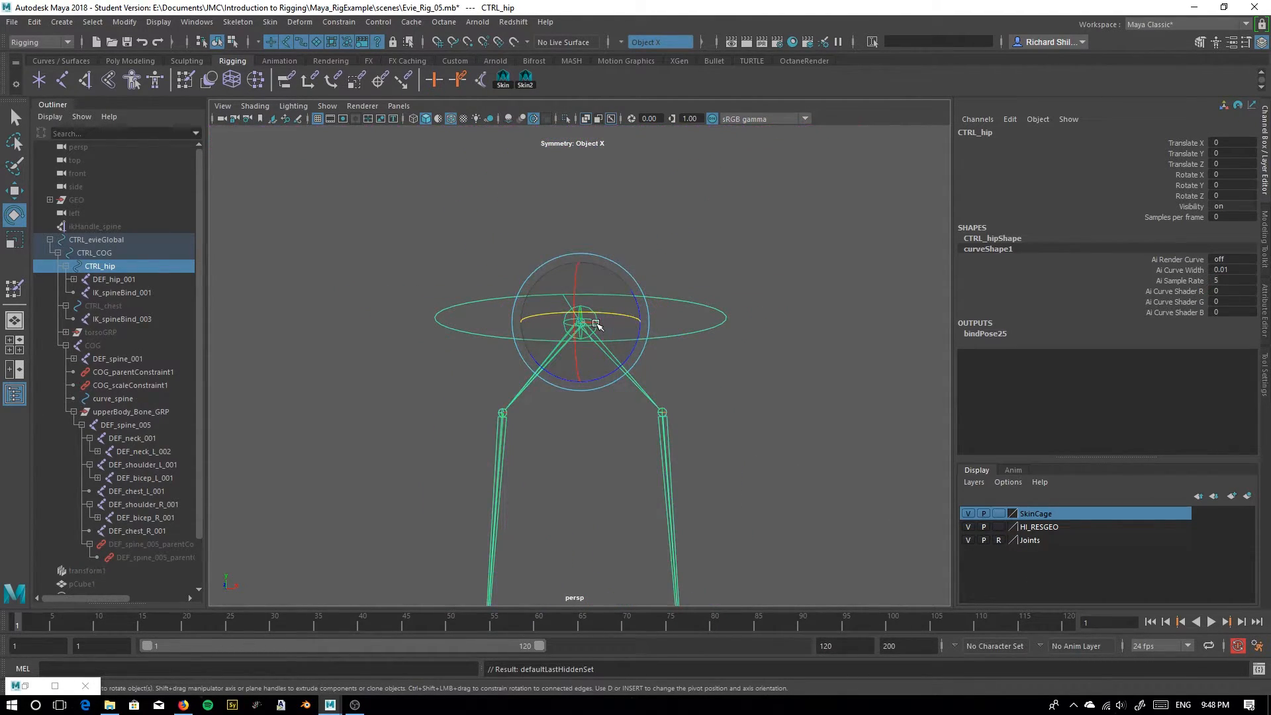
{"action": "left_click", "coordinate": [375, 297]}
{"action": "key", "text": "ctrl+z"}
{"action": "key", "text": "ctrl+z"}
Show all hidden objects in the scene and select the low-poly cage mesh pCube1
{"action": "left_click", "coordinate": [93, 22]}
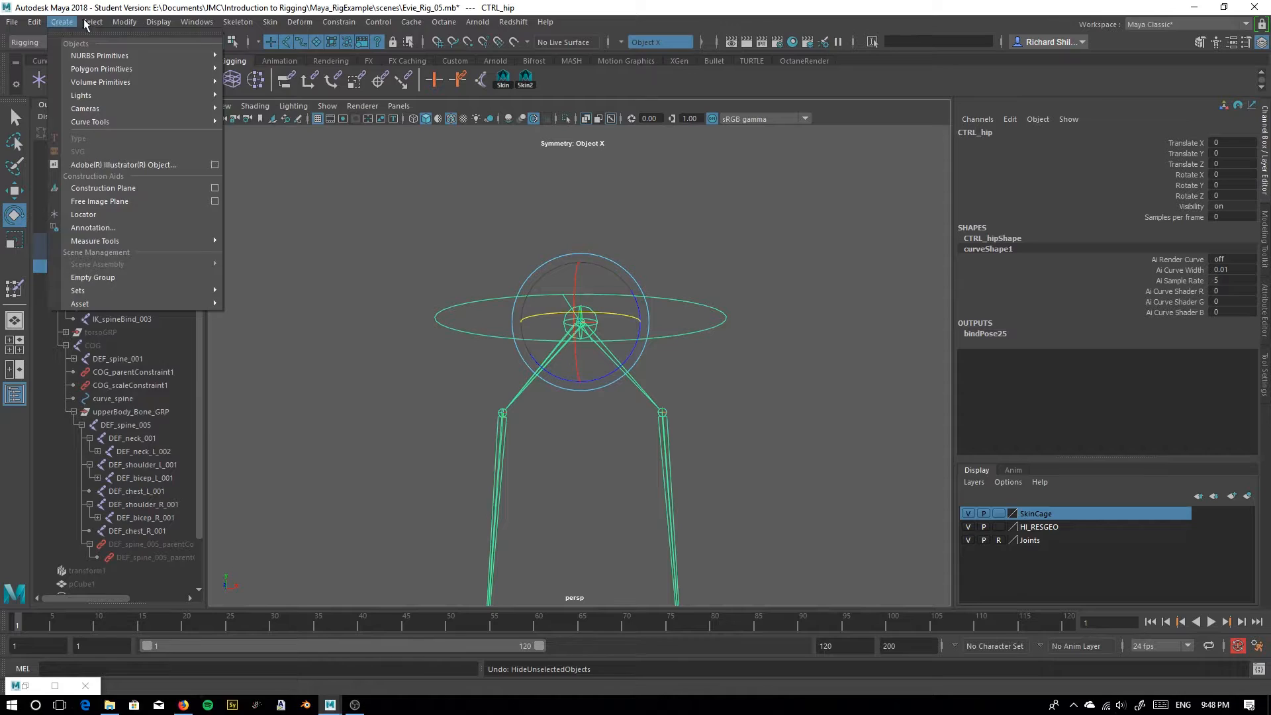
{"action": "mouse_move", "coordinate": [160, 23]}
{"action": "mouse_move", "coordinate": [183, 106]}
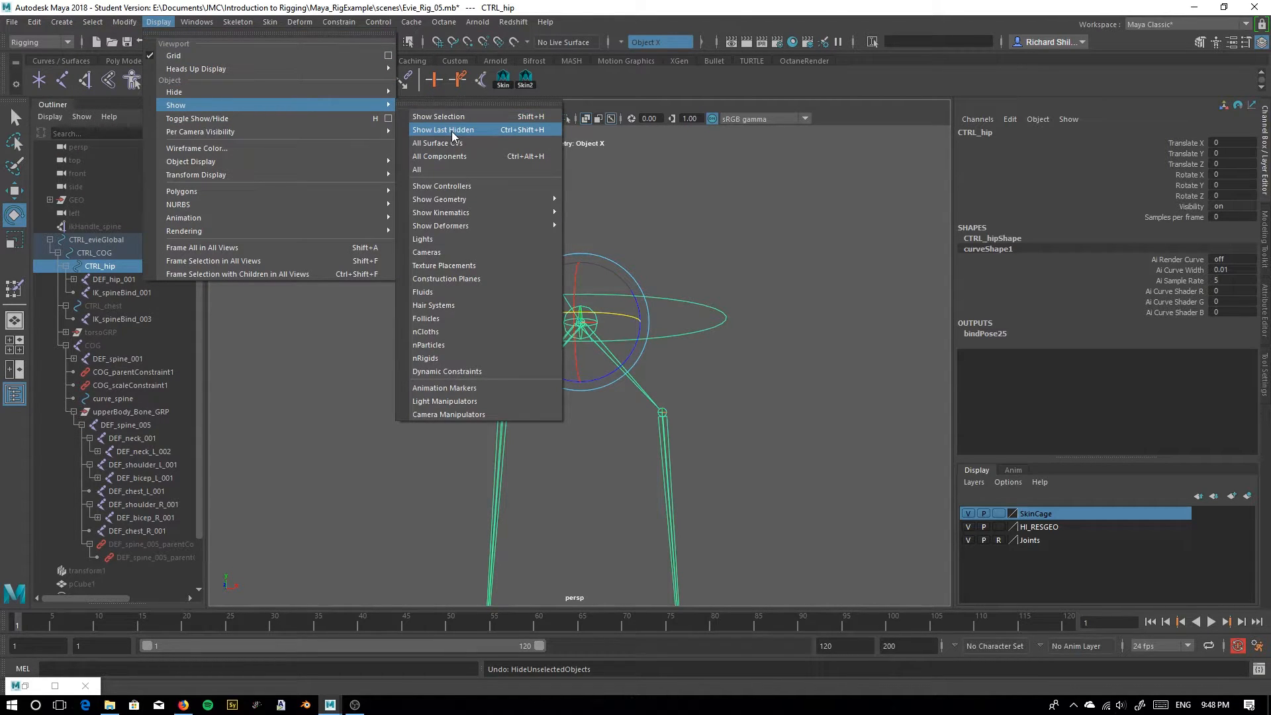
{"action": "left_click", "coordinate": [443, 170]}
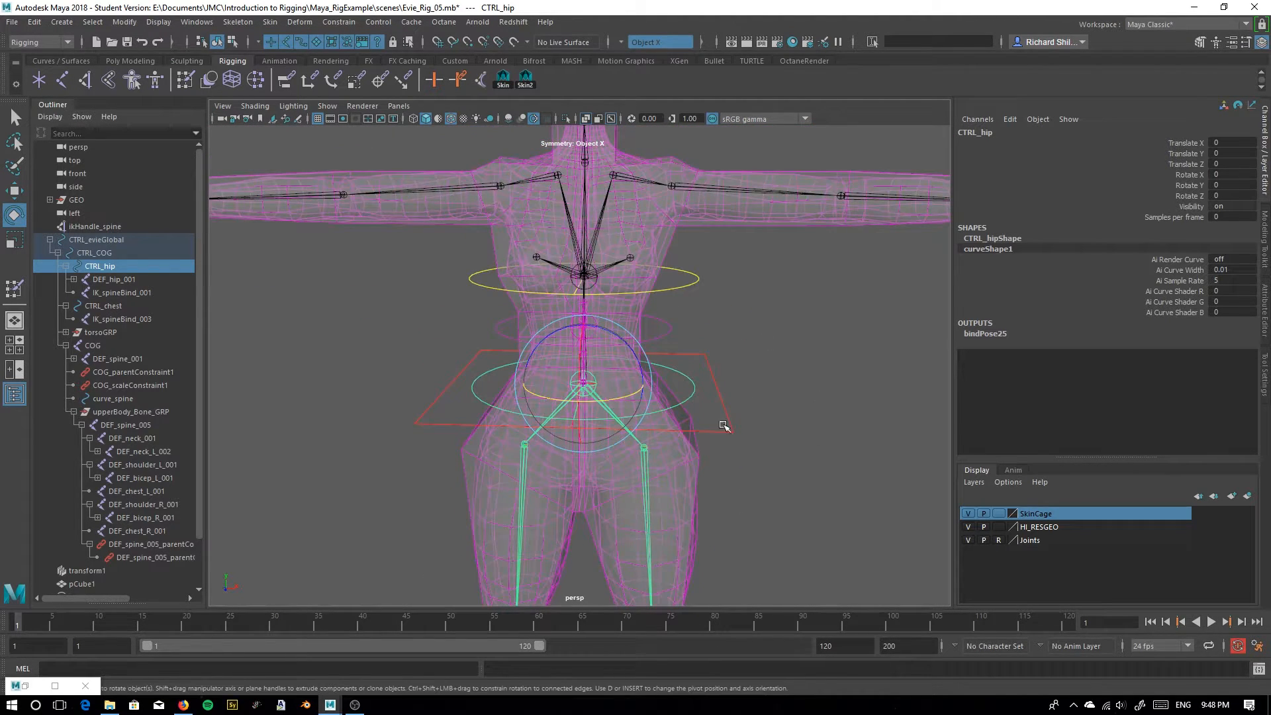
{"action": "left_click_drag", "start_coordinate": [739, 407], "coordinate": [718, 429], "text": "alt"}
{"action": "left_click", "coordinate": [717, 422]}
{"action": "left_click", "coordinate": [710, 414]}
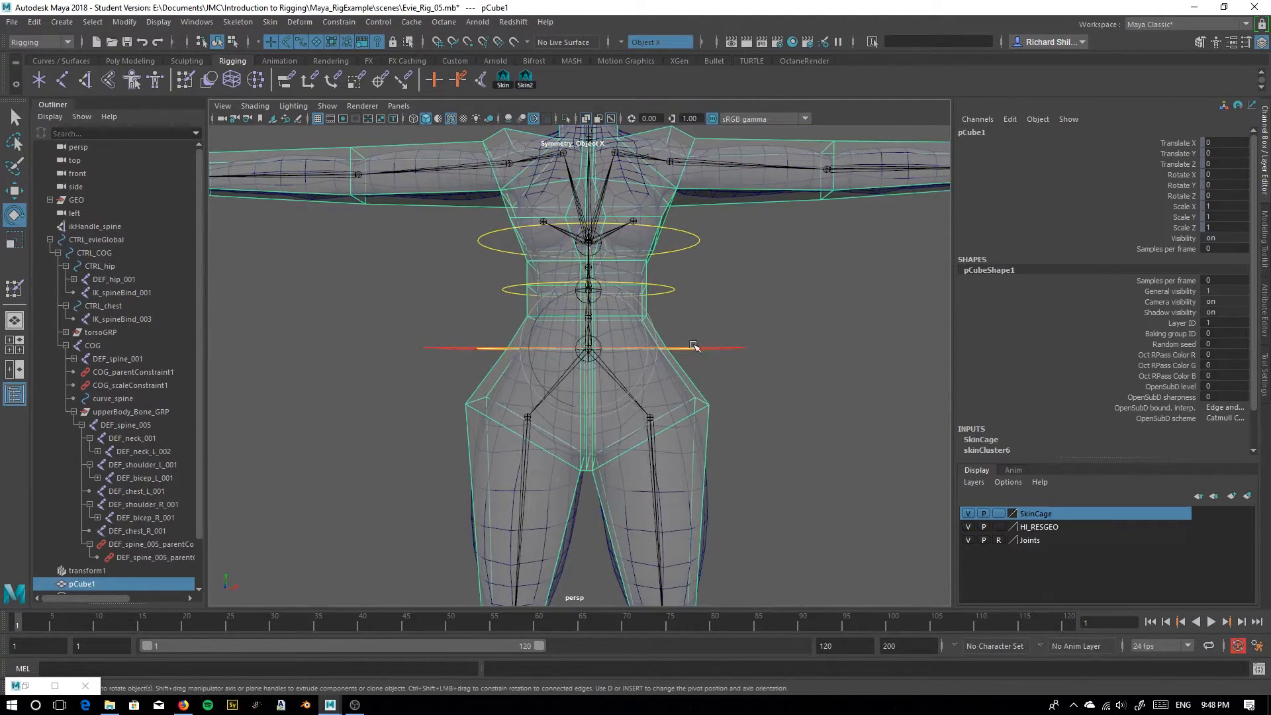
Examine how the cage's edge loops line up with the joints at the waist, hips, knees and arms
{"action": "scroll", "coordinate": [702, 364], "scroll_direction": "up", "scroll_amount": 3}
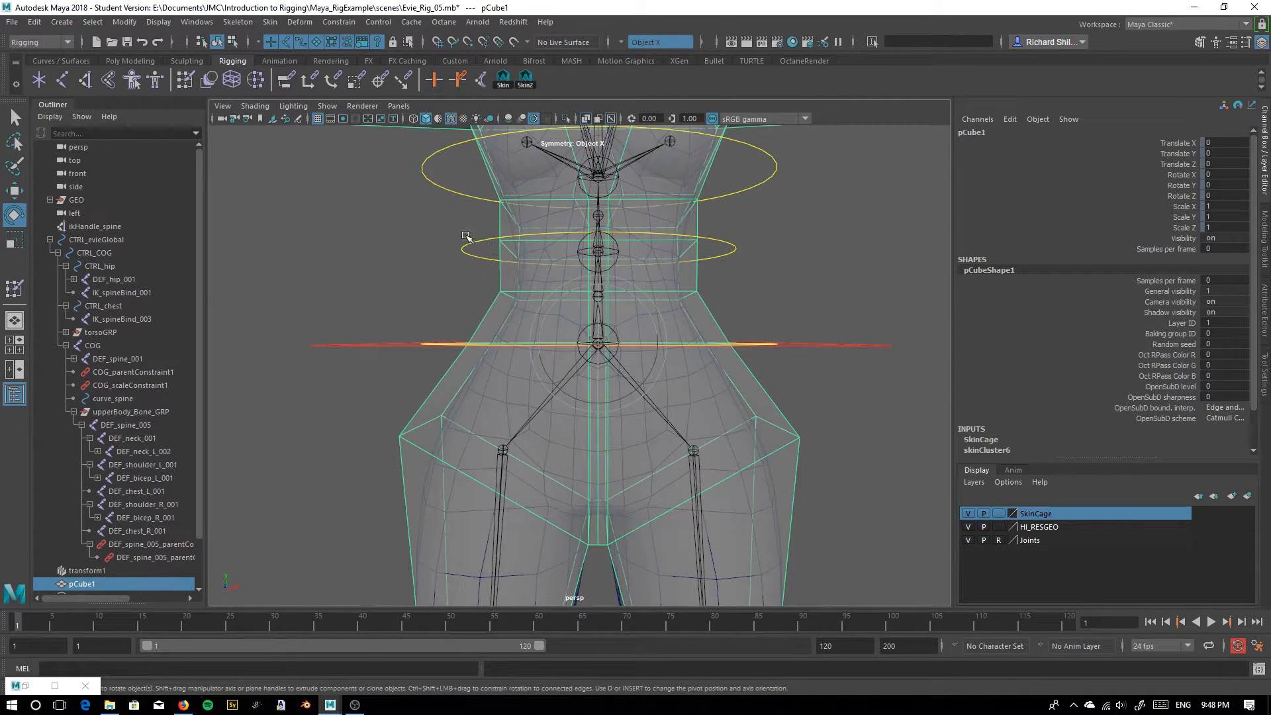
{"action": "left_click_drag", "start_coordinate": [554, 269], "coordinate": [554, 273], "text": "alt"}
{"action": "scroll", "coordinate": [732, 282], "scroll_direction": "down", "scroll_amount": 5}
{"action": "middle_click_drag", "start_coordinate": [613, 556], "coordinate": [602, 358], "text": "alt"}
{"action": "left_click_drag", "start_coordinate": [603, 357], "coordinate": [680, 378], "text": "alt"}
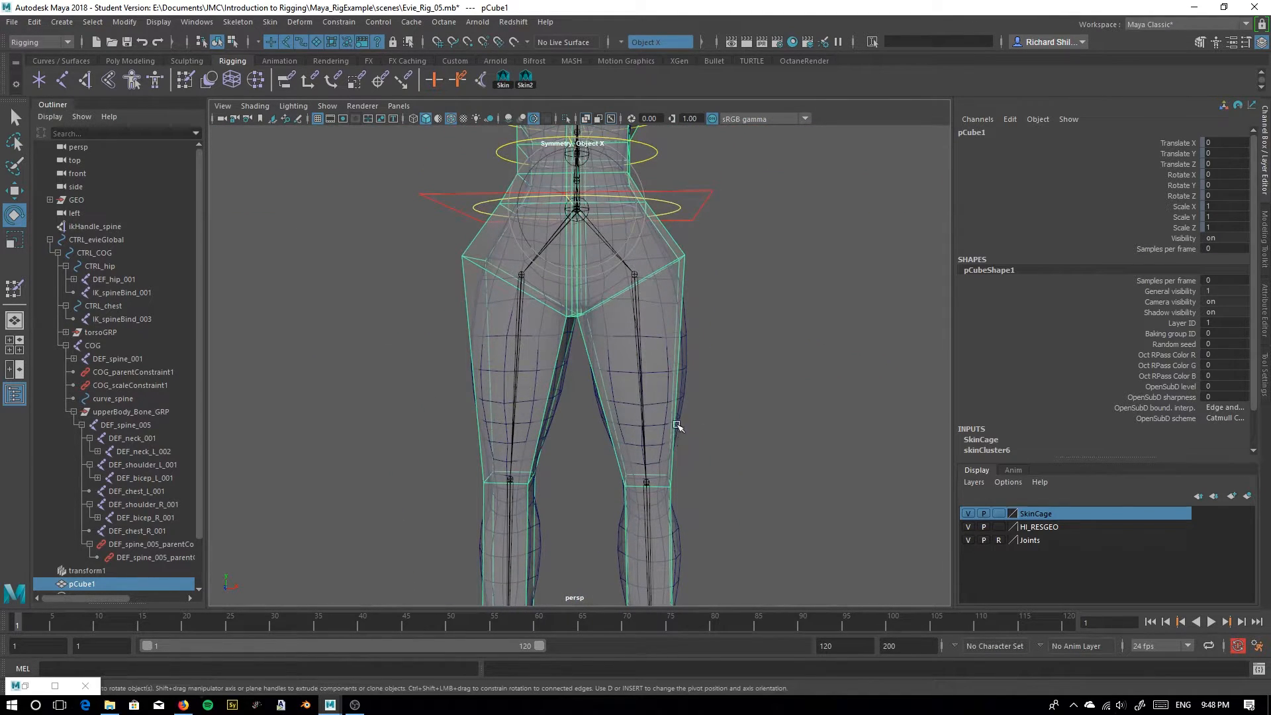
{"action": "mouse_move", "coordinate": [579, 388]}
{"action": "left_mouse_down", "text": "alt"}
{"action": "mouse_move", "coordinate": [563, 406]}
{"action": "mouse_move", "coordinate": [589, 410]}
{"action": "left_mouse_up", "text": "alt"}
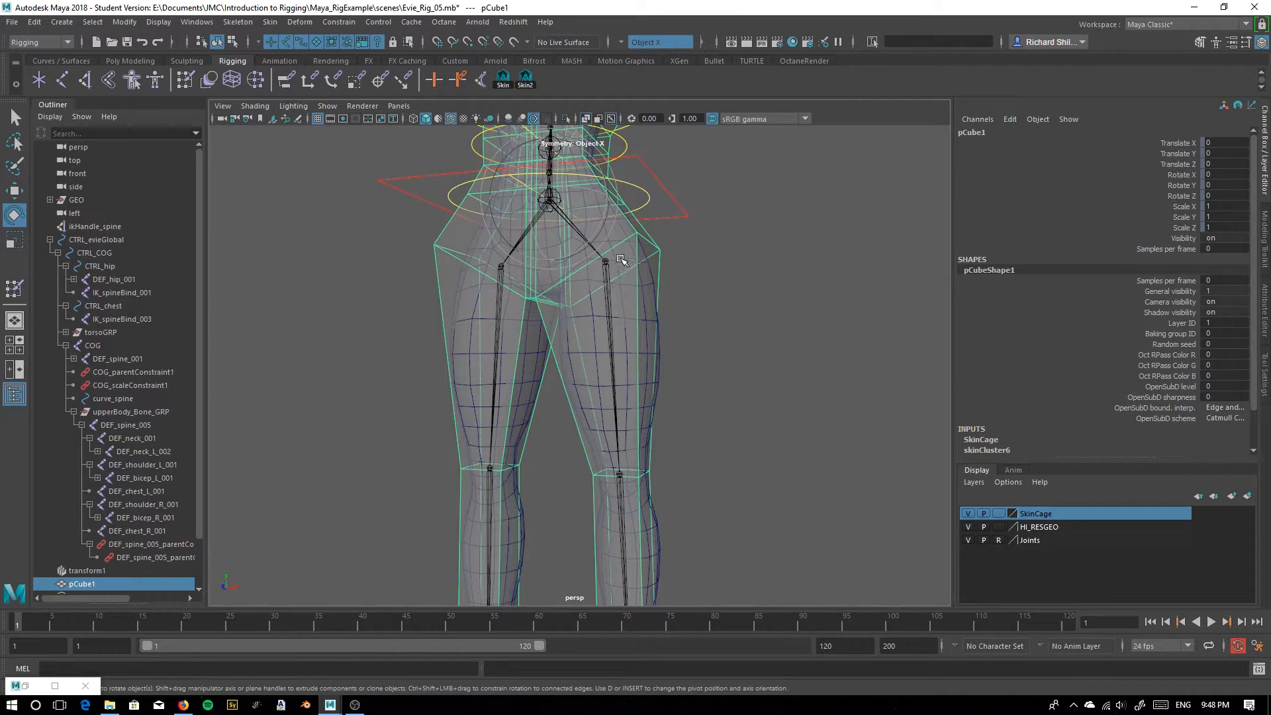
{"action": "left_click_drag", "start_coordinate": [628, 452], "coordinate": [551, 471], "text": "alt"}
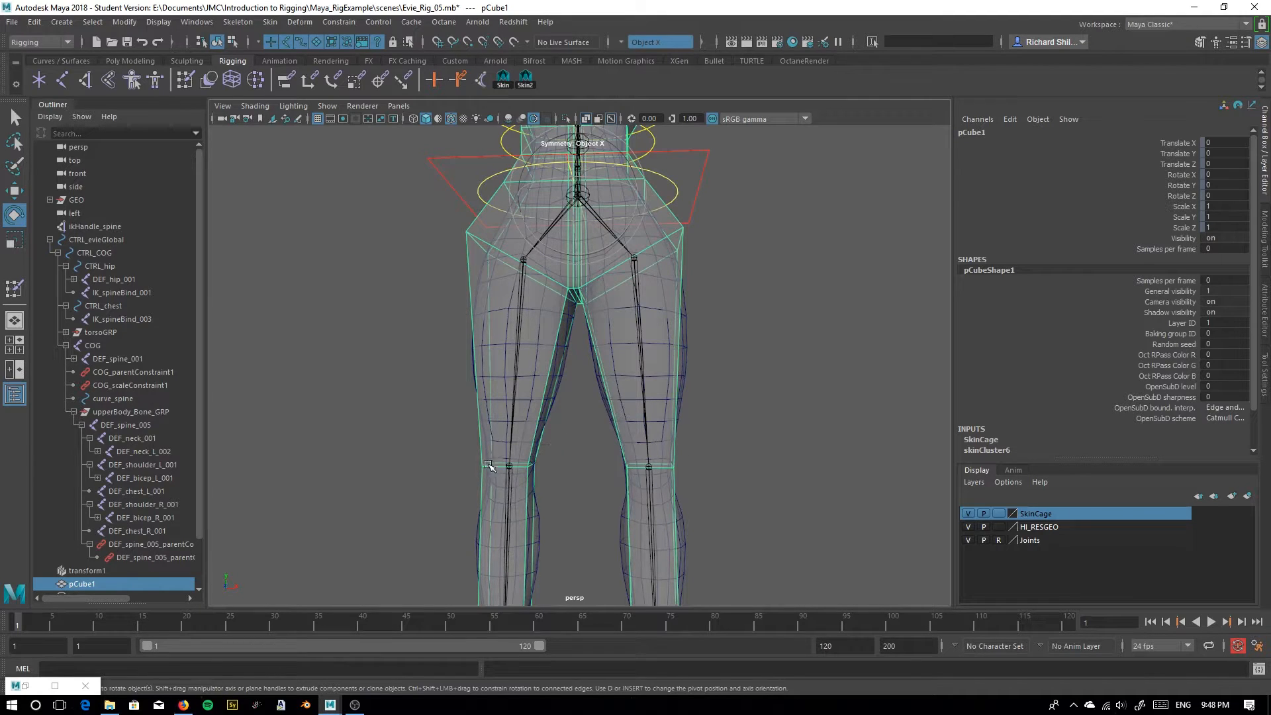
{"action": "middle_click_drag", "start_coordinate": [591, 274], "coordinate": [600, 397], "text": "alt"}
{"action": "left_click_drag", "start_coordinate": [575, 371], "coordinate": [553, 385], "text": "alt"}
{"action": "middle_click_drag", "start_coordinate": [554, 385], "coordinate": [545, 295], "text": "alt"}
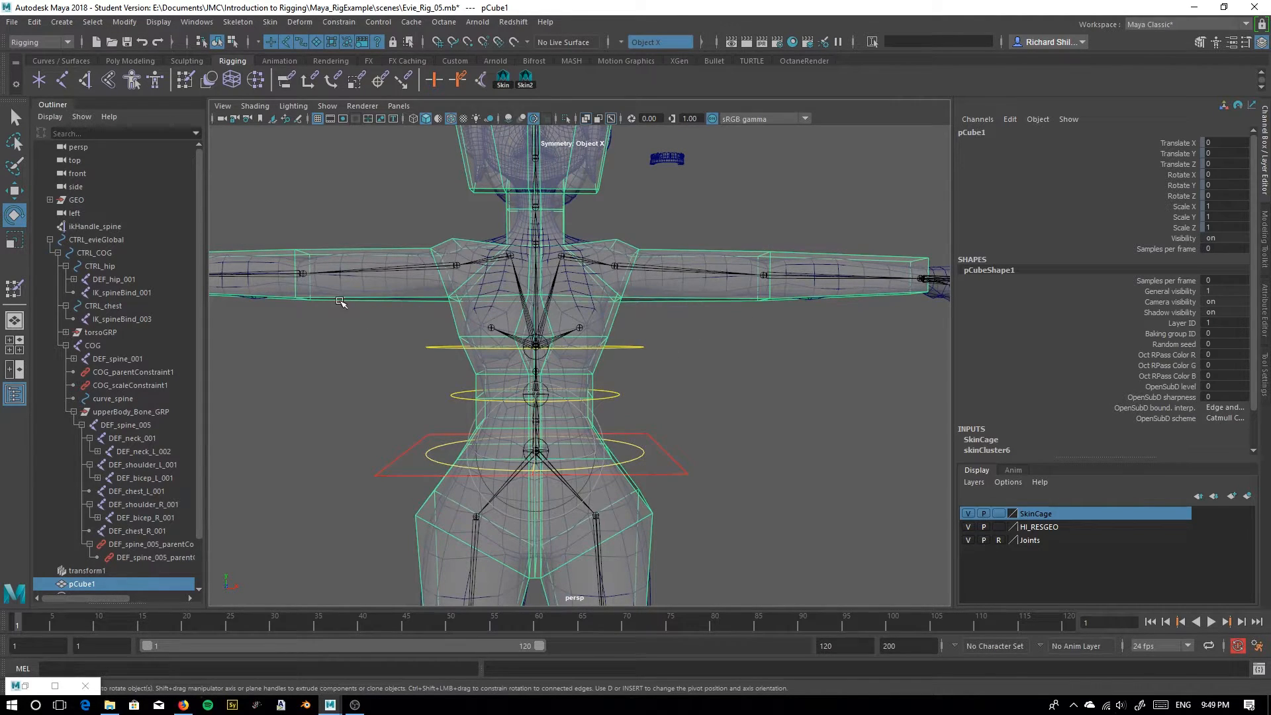
{"action": "middle_click_drag", "start_coordinate": [524, 483], "coordinate": [511, 422], "text": "alt"}
{"action": "middle_click_drag", "start_coordinate": [395, 247], "coordinate": [397, 454], "text": "alt"}
{"action": "middle_click_drag", "start_coordinate": [378, 356], "coordinate": [379, 411], "text": "alt"}
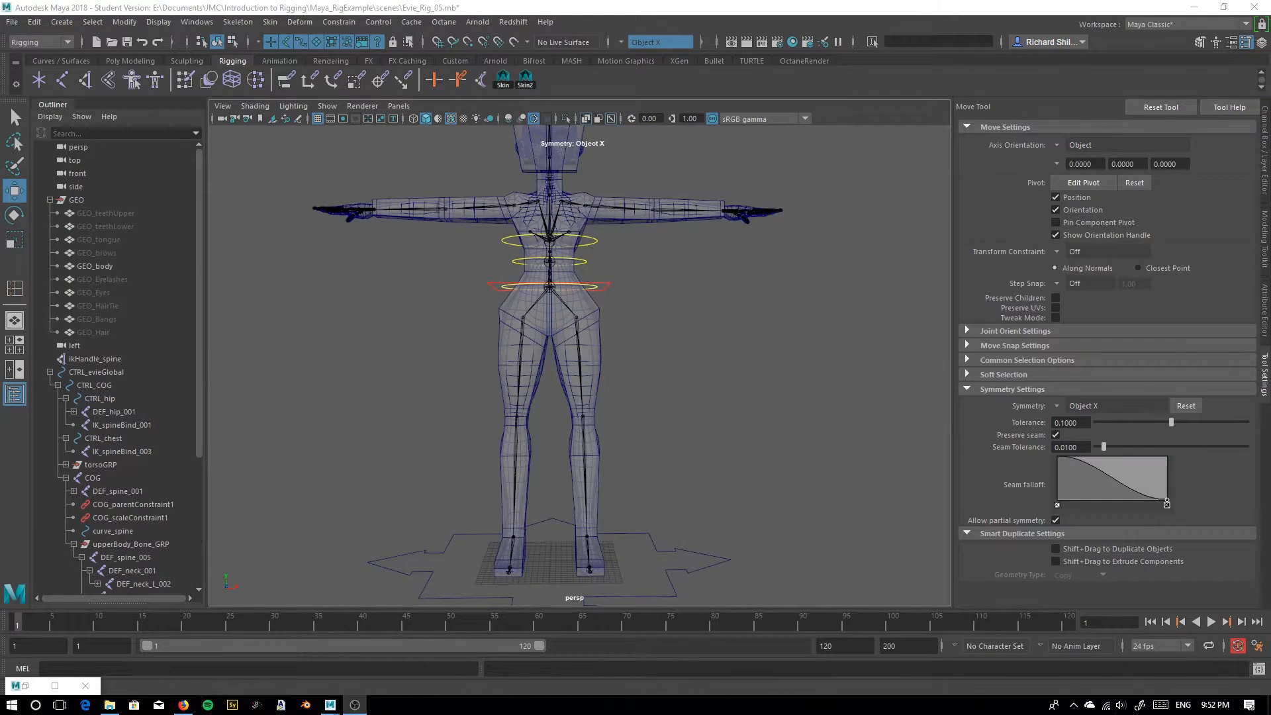
Select the cage pCube1 and examine its additional edge loops around the hips, thighs, knees and left elbow
{"action": "middle_click_drag", "start_coordinate": [629, 352], "coordinate": [648, 410], "text": "alt"}
{"action": "right_click_drag", "start_coordinate": [626, 342], "coordinate": [689, 439], "text": "alt"}
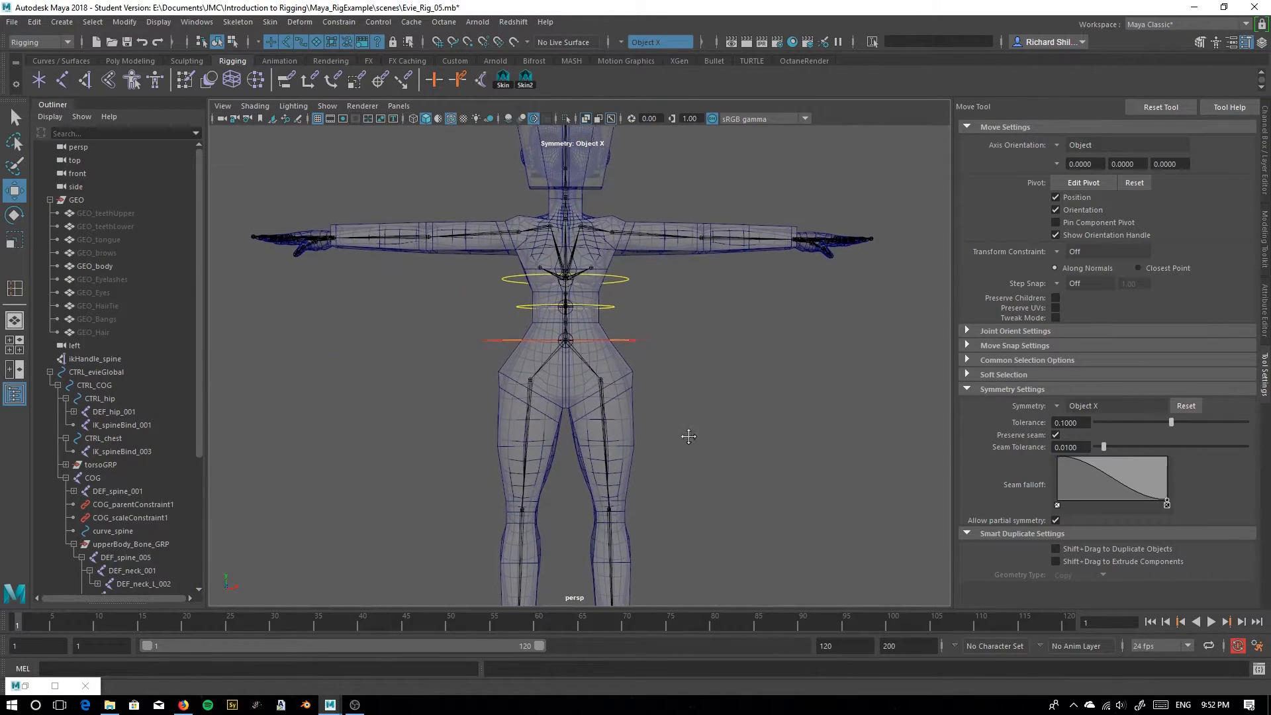
{"action": "middle_click_drag", "start_coordinate": [690, 439], "coordinate": [636, 479], "text": "alt"}
{"action": "right_click_drag", "start_coordinate": [636, 479], "coordinate": [762, 551], "text": "alt"}
{"action": "left_click_drag", "start_coordinate": [722, 393], "coordinate": [726, 395]}
{"action": "middle_click_drag", "start_coordinate": [787, 380], "coordinate": [608, 403], "text": "alt"}
{"action": "right_click_drag", "start_coordinate": [891, 493], "coordinate": [741, 424], "text": "alt"}
{"action": "middle_click_drag", "start_coordinate": [632, 464], "coordinate": [718, 300], "text": "alt"}
{"action": "right_click_drag", "start_coordinate": [718, 301], "coordinate": [595, 324], "text": "alt"}
{"action": "left_click_drag", "start_coordinate": [596, 325], "coordinate": [570, 304], "text": "alt"}
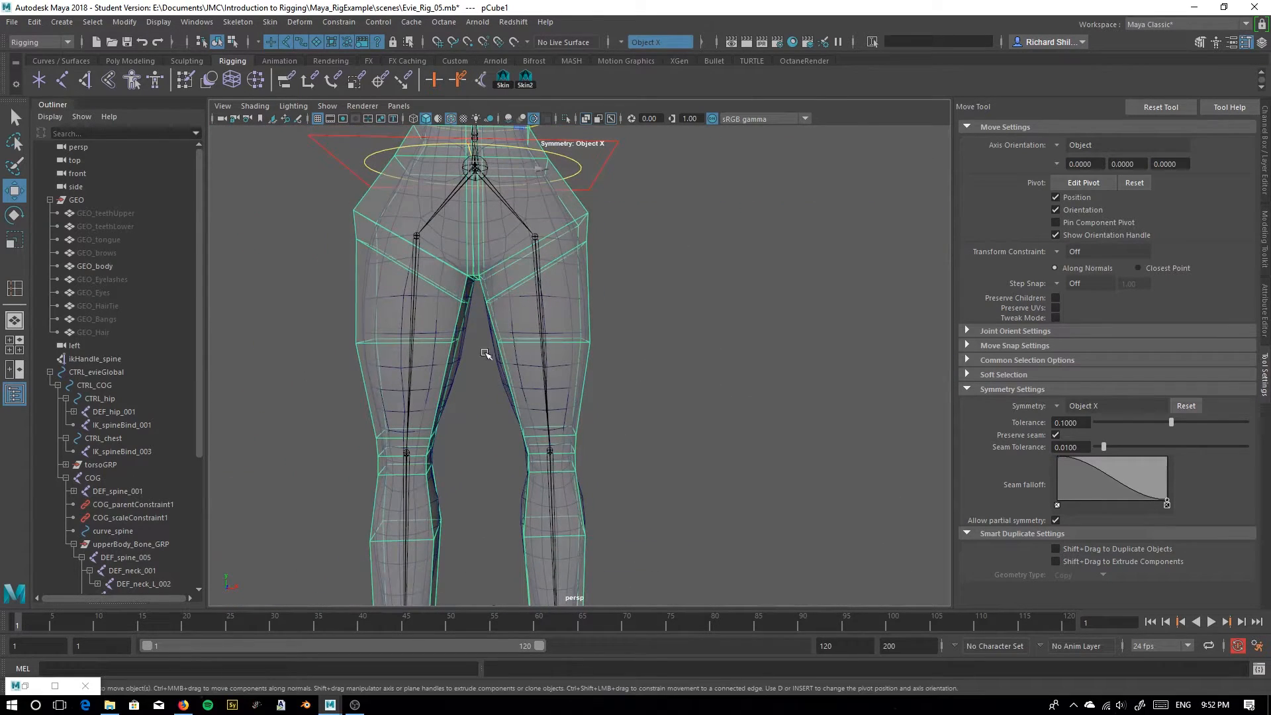
{"action": "middle_click_drag", "start_coordinate": [568, 458], "coordinate": [590, 391], "text": "alt"}
{"action": "middle_click_drag", "start_coordinate": [672, 272], "coordinate": [587, 426], "text": "alt"}
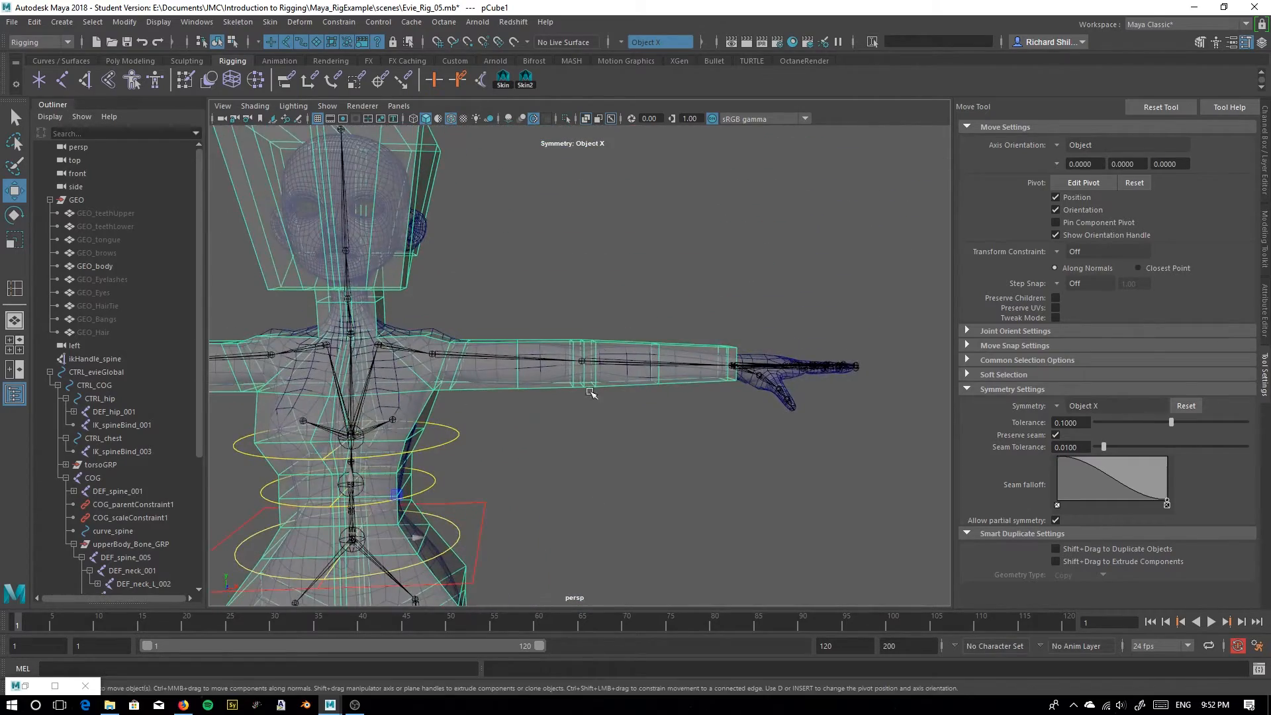
{"action": "right_click_drag", "start_coordinate": [587, 426], "coordinate": [798, 617], "text": "alt"}
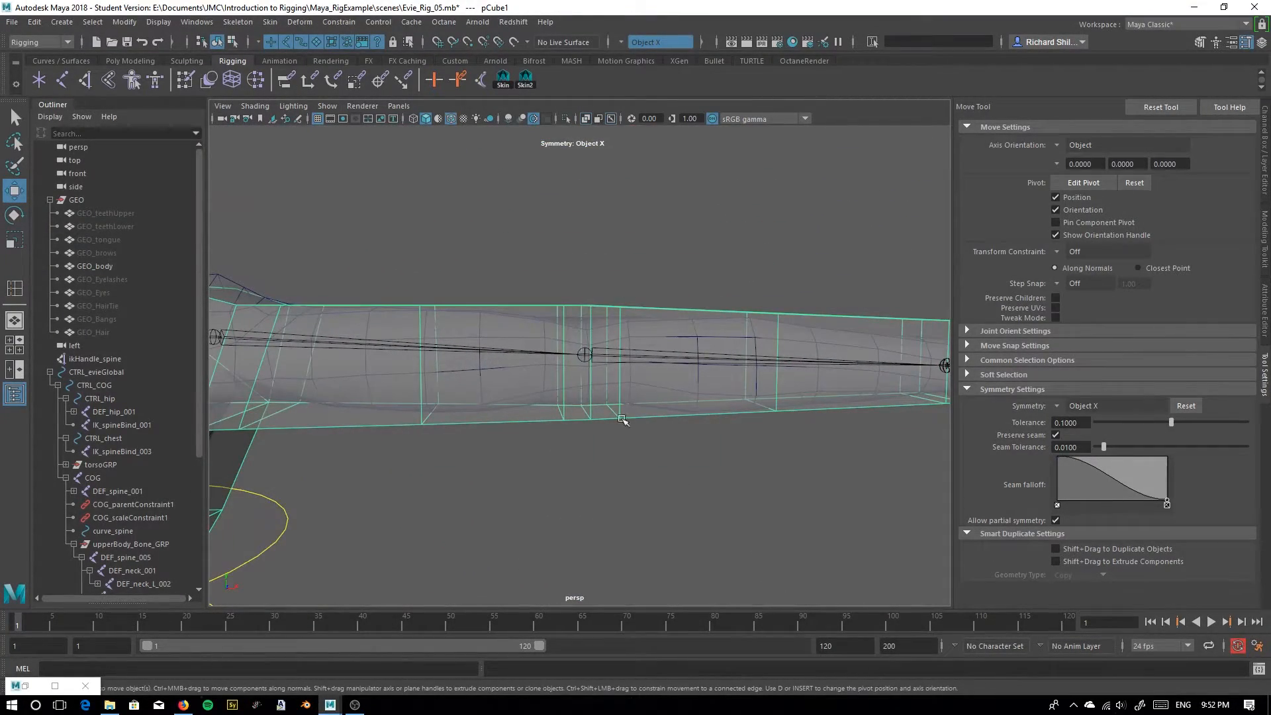
{"action": "scroll", "coordinate": [626, 443], "scroll_direction": "down", "scroll_amount": 5}
{"action": "left_click_drag", "start_coordinate": [549, 440], "coordinate": [523, 486], "text": "alt"}
{"action": "middle_click_drag", "start_coordinate": [550, 480], "coordinate": [697, 341], "text": "alt"}
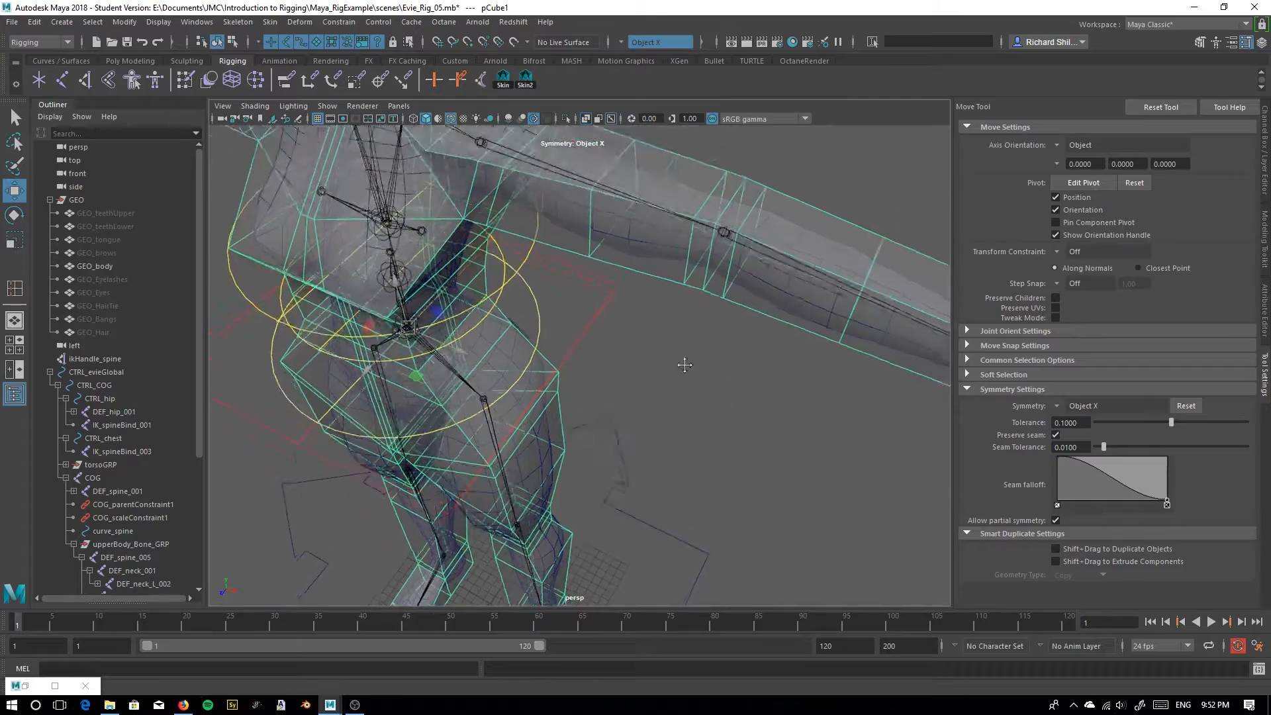
Examine how the cage's edge loops line up with the joints at the left shoulder, elbow and wrist
{"action": "left_click_drag", "start_coordinate": [697, 341], "coordinate": [700, 289], "text": "alt"}
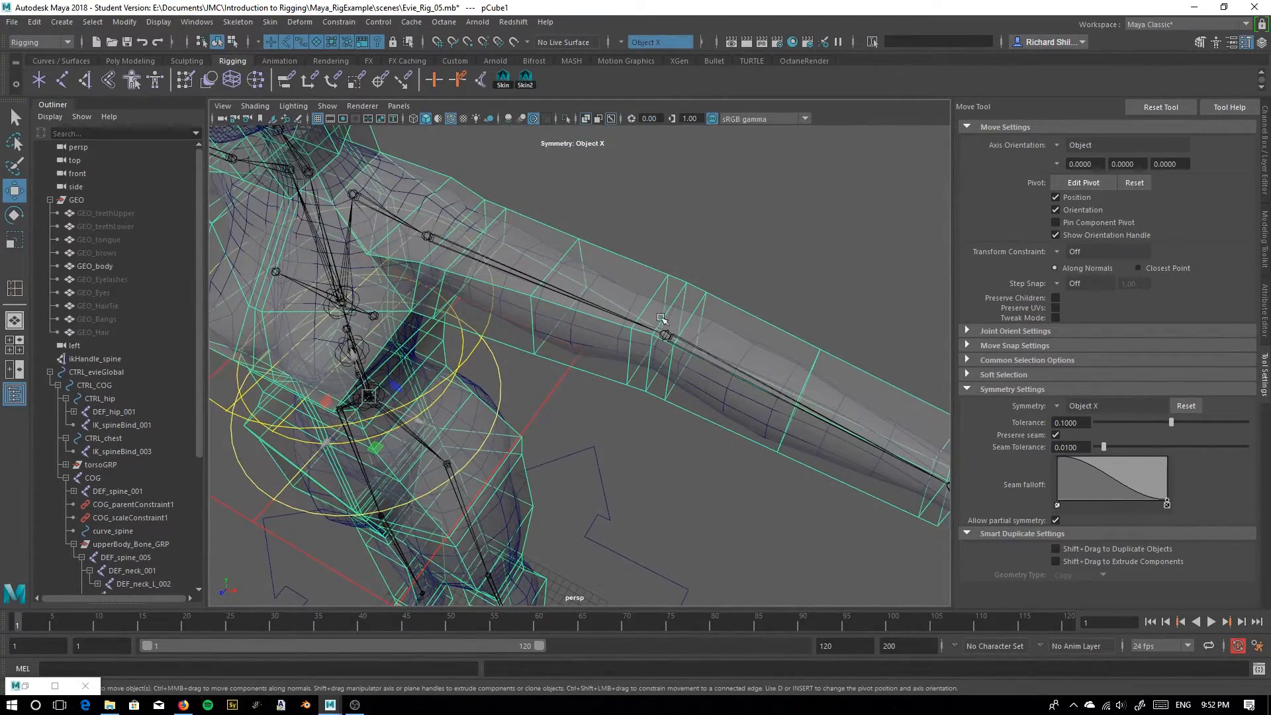
{"action": "scroll", "coordinate": [520, 522], "scroll_direction": "down", "scroll_amount": 5}
{"action": "middle_click_drag", "start_coordinate": [519, 521], "coordinate": [576, 243], "text": "alt"}
{"action": "left_click_drag", "start_coordinate": [576, 244], "coordinate": [595, 199], "text": "alt"}
{"action": "scroll", "coordinate": [563, 292], "scroll_direction": "down", "scroll_amount": 2}
{"action": "middle_click_drag", "start_coordinate": [596, 198], "coordinate": [653, 332], "text": "alt"}
{"action": "right_click_drag", "start_coordinate": [653, 332], "coordinate": [735, 488], "text": "alt"}
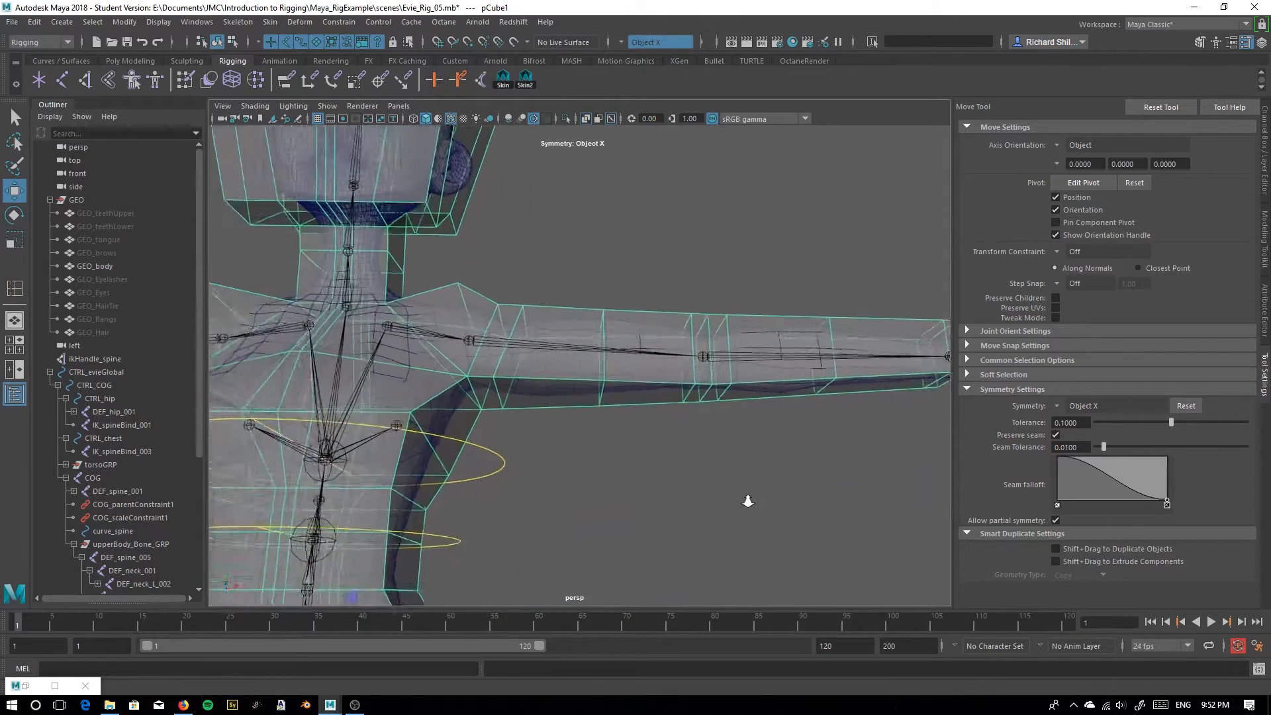
{"action": "middle_click_drag", "start_coordinate": [695, 397], "coordinate": [693, 450], "text": "alt"}
{"action": "left_click_drag", "start_coordinate": [693, 450], "coordinate": [636, 523], "text": "alt"}
{"action": "mouse_move", "coordinate": [636, 523]}
{"action": "middle_mouse_down", "text": "alt"}
{"action": "mouse_move", "coordinate": [626, 384]}
{"action": "mouse_move", "coordinate": [626, 531]}
{"action": "middle_mouse_up", "text": "alt"}
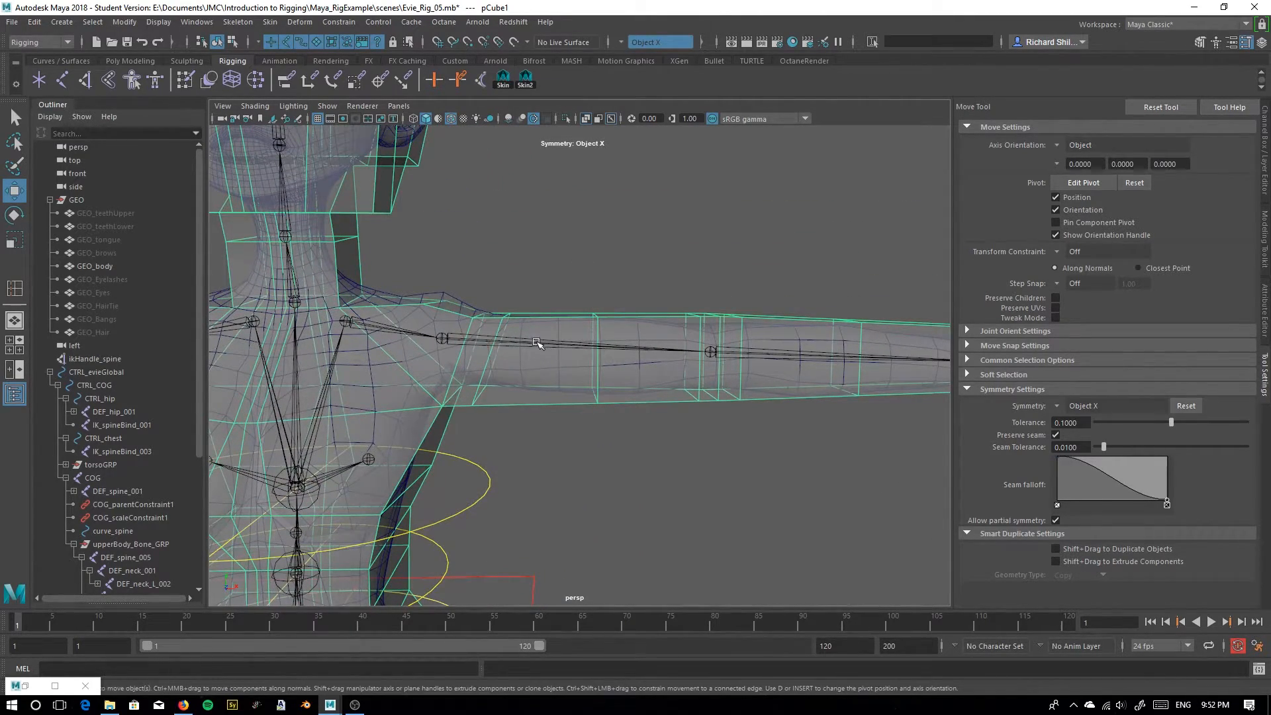
{"action": "left_click_drag", "start_coordinate": [669, 363], "coordinate": [729, 385], "text": "alt"}
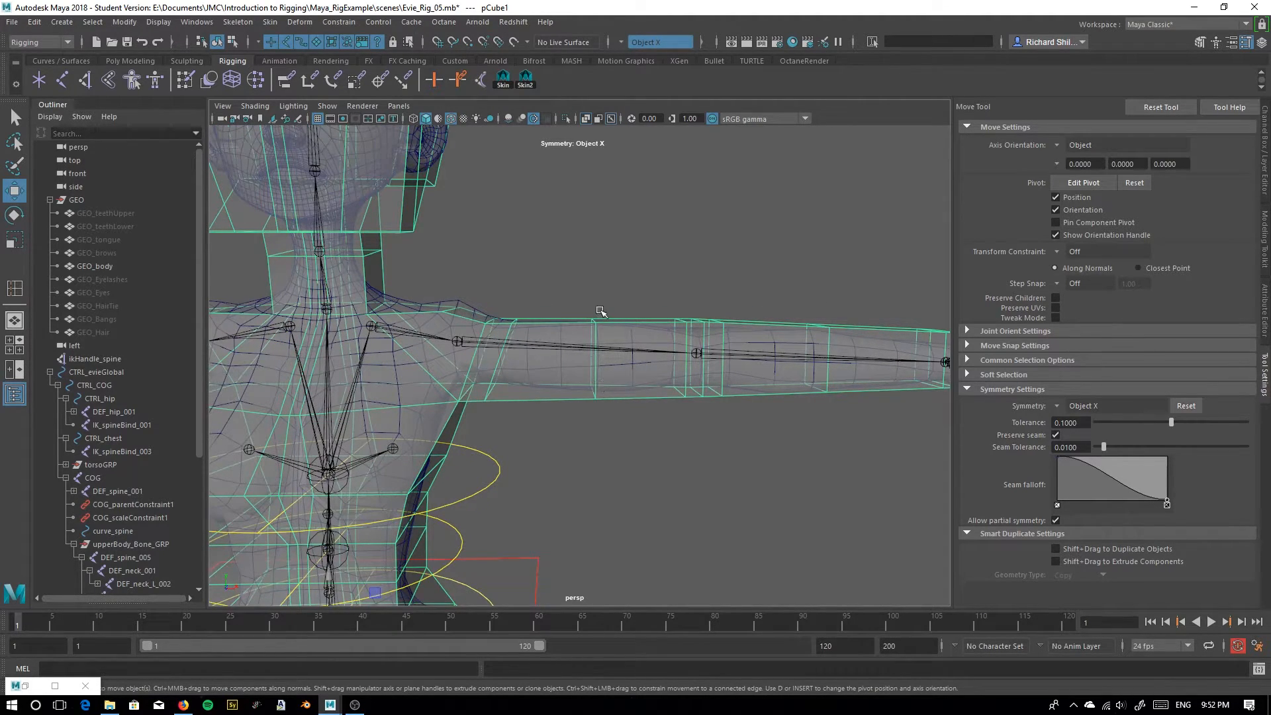
Paint DEF_bicep_L_001 skin weight with Replace at value 1 onto the front of the cage's middle left upper-arm loop
{"action": "mouse_move", "coordinate": [530, 395]}
{"action": "right_mouse_down"}
{"action": "mouse_move", "coordinate": [527, 375]}
{"action": "mouse_move", "coordinate": [463, 317]}
{"action": "right_mouse_up"}
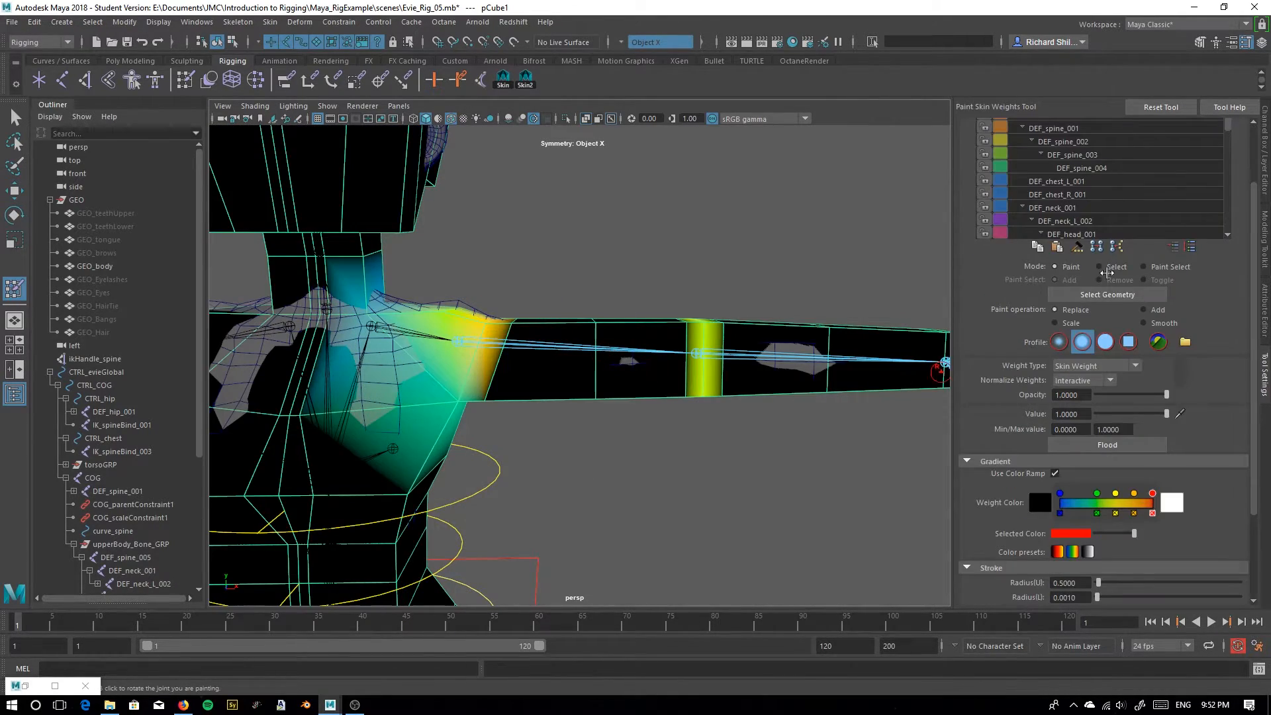
{"action": "scroll", "coordinate": [1091, 189], "scroll_direction": "down", "scroll_amount": 3}
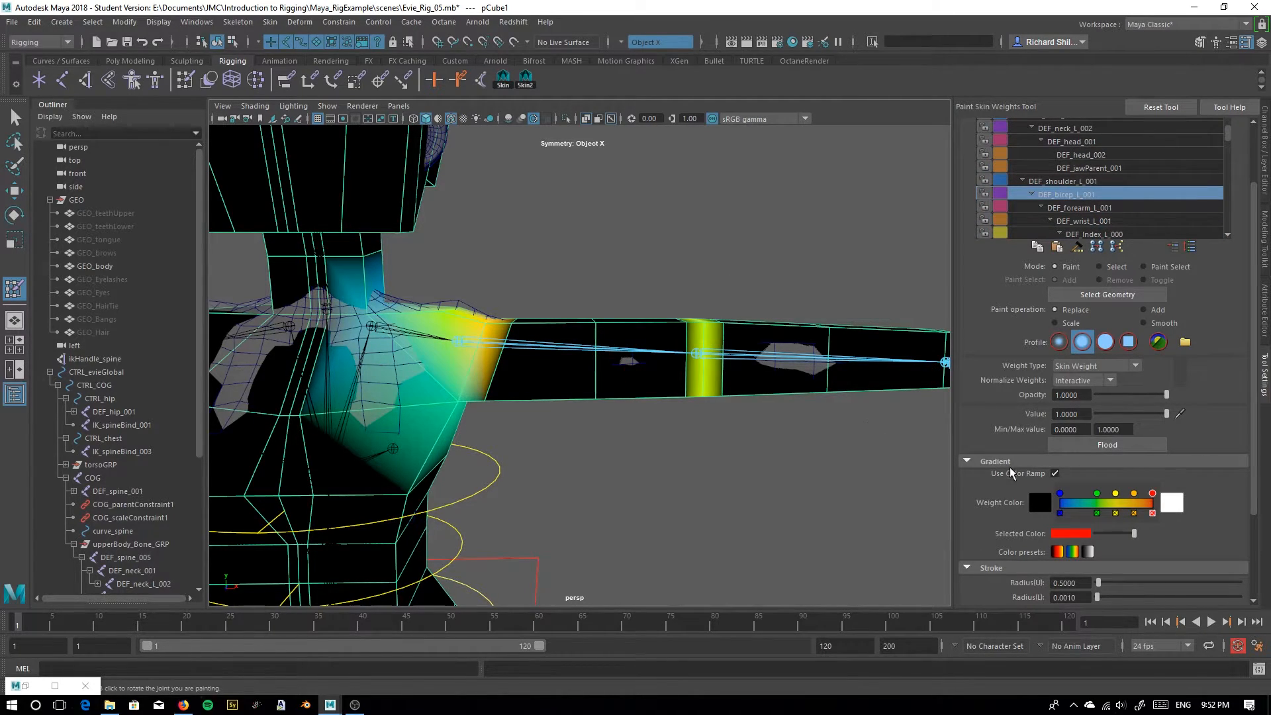
{"action": "left_click_drag", "start_coordinate": [599, 317], "coordinate": [605, 349]}
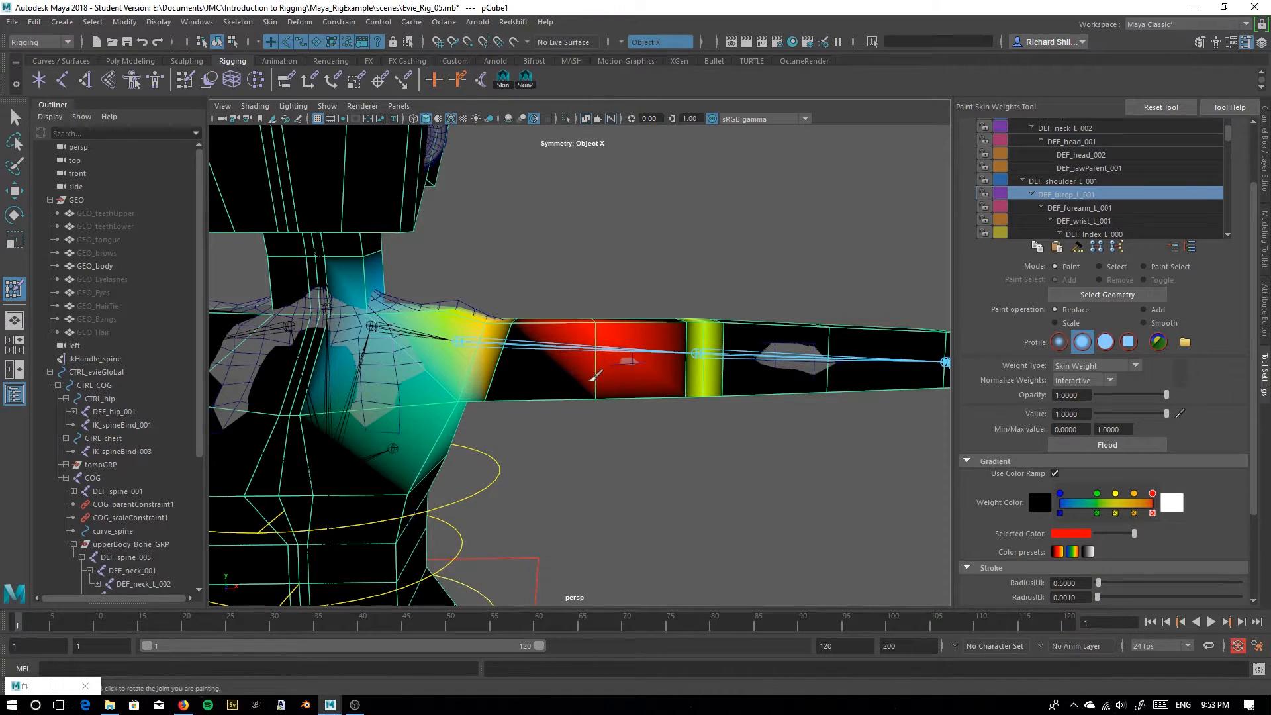
{"action": "scroll", "coordinate": [629, 430], "scroll_direction": "up", "scroll_amount": 3}
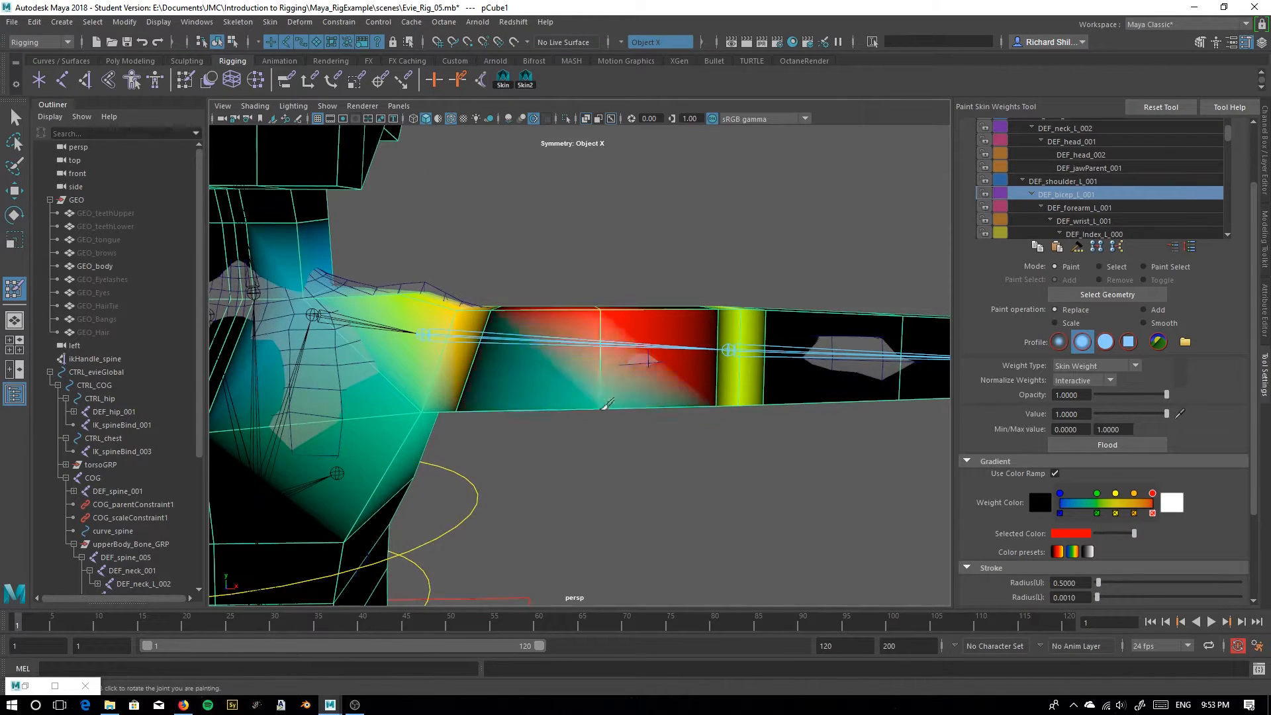
{"action": "left_click_drag", "start_coordinate": [604, 406], "coordinate": [615, 334]}
{"action": "mouse_move", "coordinate": [611, 275]}
{"action": "left_mouse_down", "text": "alt"}
{"action": "mouse_move", "coordinate": [630, 292]}
{"action": "mouse_move", "coordinate": [632, 371]}
{"action": "left_mouse_up", "text": "alt"}
{"action": "left_click_drag", "start_coordinate": [652, 211], "coordinate": [661, 352], "text": "alt"}
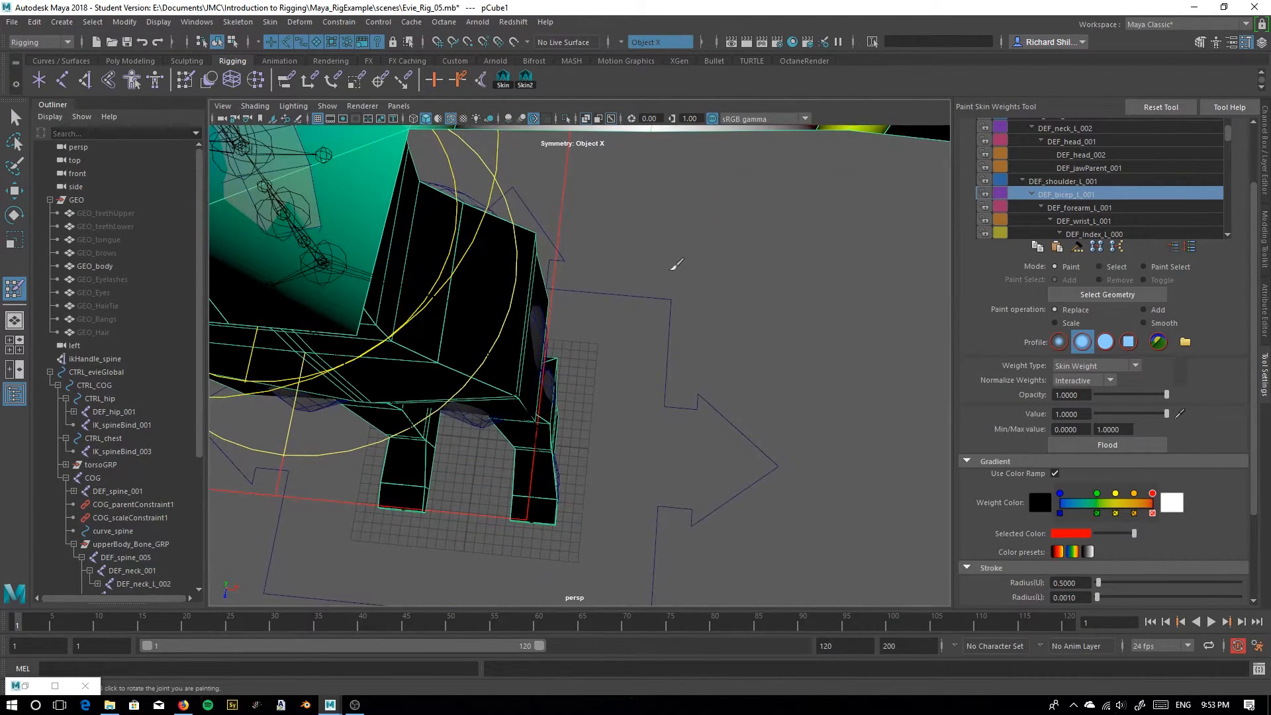
Paint DEF_bicep_L_001 weight at value 1 onto the underside of the cage's middle left upper-arm loop
{"action": "key", "text": "f"}
{"action": "scroll", "coordinate": [735, 309], "scroll_direction": "up", "scroll_amount": 5}
{"action": "mouse_move", "coordinate": [728, 311]}
{"action": "middle_mouse_down", "text": "alt"}
{"action": "mouse_move", "coordinate": [535, 371]}
{"action": "mouse_move", "coordinate": [509, 446]}
{"action": "middle_mouse_up", "text": "alt"}
{"action": "scroll", "coordinate": [510, 445], "scroll_direction": "down", "scroll_amount": 5}
{"action": "left_click_drag", "start_coordinate": [510, 445], "coordinate": [534, 429], "text": "alt"}
{"action": "scroll", "coordinate": [550, 403], "scroll_direction": "up", "scroll_amount": 4}
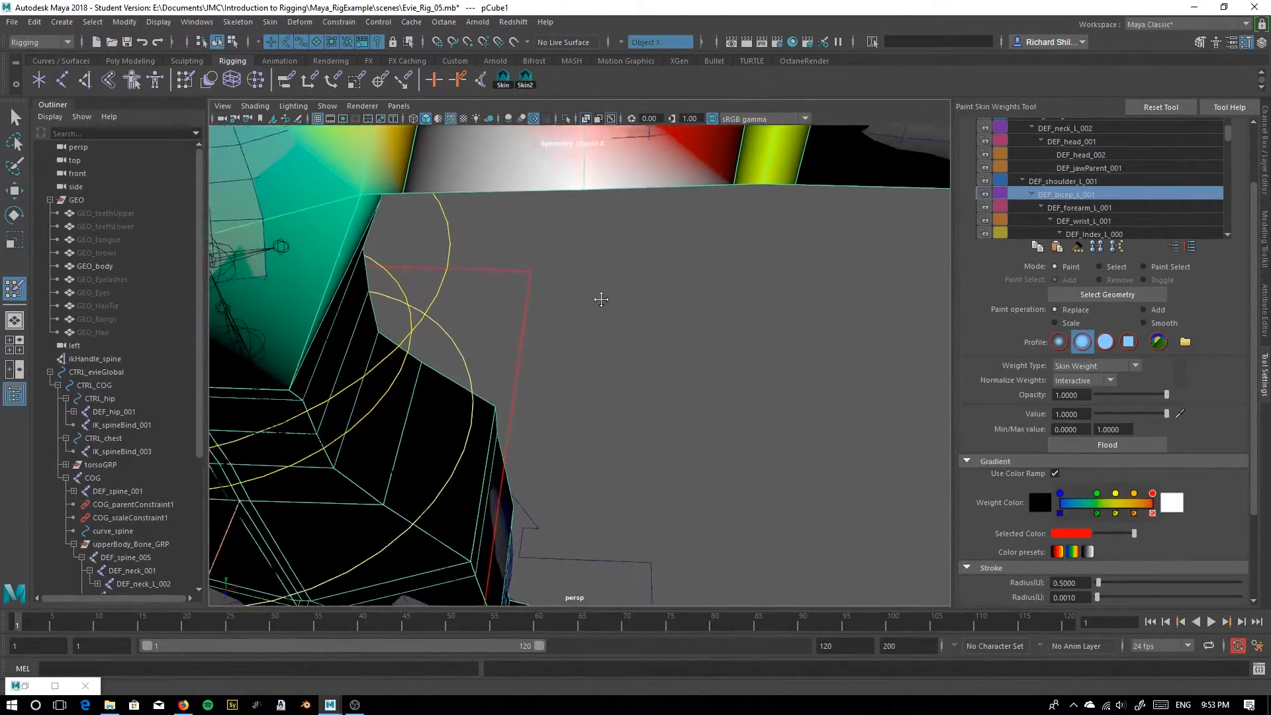
{"action": "middle_click_drag", "start_coordinate": [598, 218], "coordinate": [578, 370], "text": "alt"}
{"action": "left_click_drag", "start_coordinate": [570, 346], "coordinate": [569, 353]}
{"action": "left_click", "coordinate": [573, 252]}
Paint DEF_bicep_L_001 weight at value 1 onto the back of the left upper arm and its loop near the elbow
{"action": "mouse_move", "coordinate": [589, 412]}
{"action": "left_mouse_down", "text": "alt"}
{"action": "mouse_move", "coordinate": [438, 402]}
{"action": "mouse_move", "coordinate": [372, 238]}
{"action": "left_mouse_up", "text": "alt"}
{"action": "middle_click_drag", "start_coordinate": [372, 239], "coordinate": [443, 375], "text": "alt"}
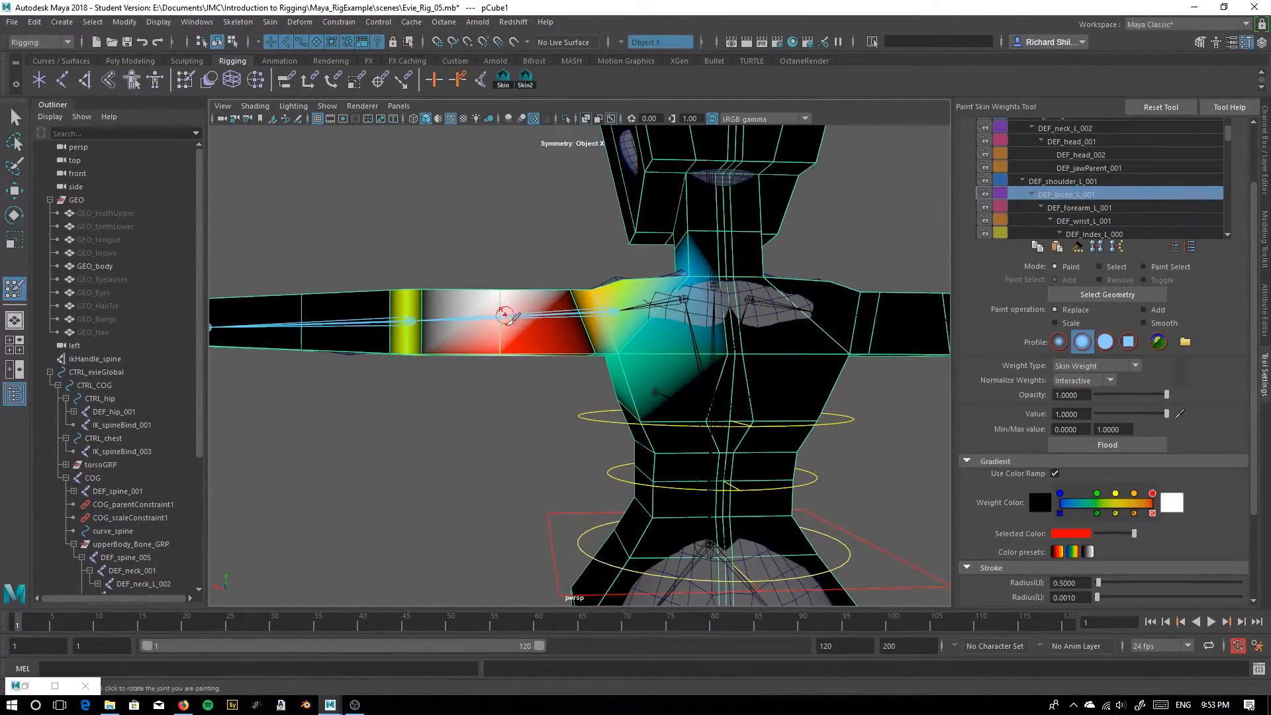
{"action": "left_click_drag", "start_coordinate": [504, 307], "coordinate": [510, 290], "text": "alt"}
{"action": "right_click_drag", "start_coordinate": [509, 290], "coordinate": [499, 334], "text": "alt"}
{"action": "mouse_move", "coordinate": [468, 323]}
{"action": "left_mouse_down"}
{"action": "mouse_move", "coordinate": [417, 340]}
{"action": "mouse_move", "coordinate": [502, 346]}
{"action": "mouse_move", "coordinate": [475, 386]}
{"action": "left_mouse_up"}
{"action": "middle_click_drag", "start_coordinate": [476, 386], "coordinate": [509, 368], "text": "alt"}
{"action": "right_click_drag", "start_coordinate": [508, 368], "coordinate": [538, 376], "text": "alt"}
{"action": "mouse_move", "coordinate": [533, 273]}
{"action": "left_mouse_down"}
{"action": "mouse_move", "coordinate": [496, 383]}
{"action": "mouse_move", "coordinate": [524, 312]}
{"action": "mouse_move", "coordinate": [554, 346]}
{"action": "mouse_move", "coordinate": [539, 519]}
{"action": "mouse_move", "coordinate": [734, 470]}
{"action": "left_mouse_up"}
{"action": "middle_click_drag", "start_coordinate": [736, 469], "coordinate": [730, 402], "text": "alt"}
{"action": "left_click", "coordinate": [606, 397]}
{"action": "left_click", "coordinate": [604, 404]}
Paint DEF_bicep_L_001 weight at value 1 around the upper-arm loop nearest the left shoulder
{"action": "middle_click_drag", "start_coordinate": [604, 405], "coordinate": [887, 318], "text": "alt"}
{"action": "left_click", "coordinate": [494, 295]}
{"action": "left_click", "coordinate": [517, 293]}
{"action": "left_click_drag", "start_coordinate": [480, 387], "coordinate": [501, 316], "text": "alt"}
{"action": "left_click", "coordinate": [458, 364]}
{"action": "left_click", "coordinate": [466, 346]}
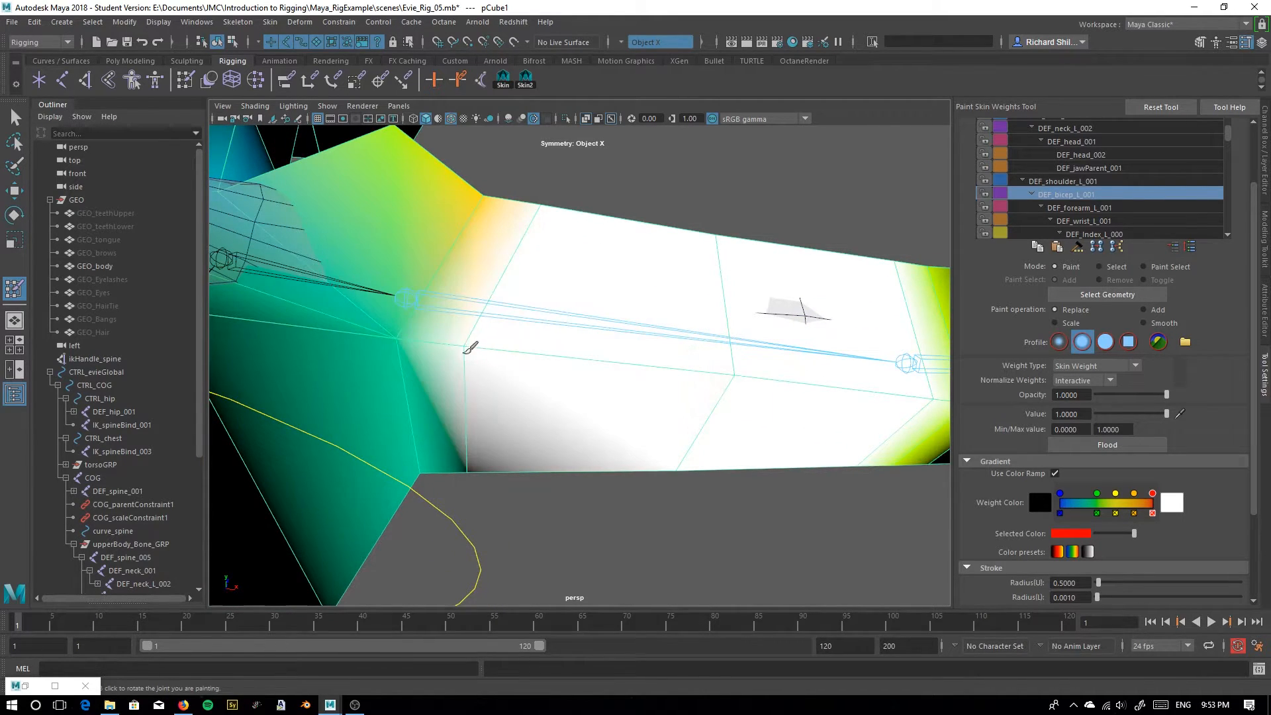
{"action": "left_click", "coordinate": [470, 469]}
{"action": "left_click", "coordinate": [468, 470]}
{"action": "left_click_drag", "start_coordinate": [471, 464], "coordinate": [502, 357], "text": "alt"}
{"action": "left_click", "coordinate": [480, 262]}
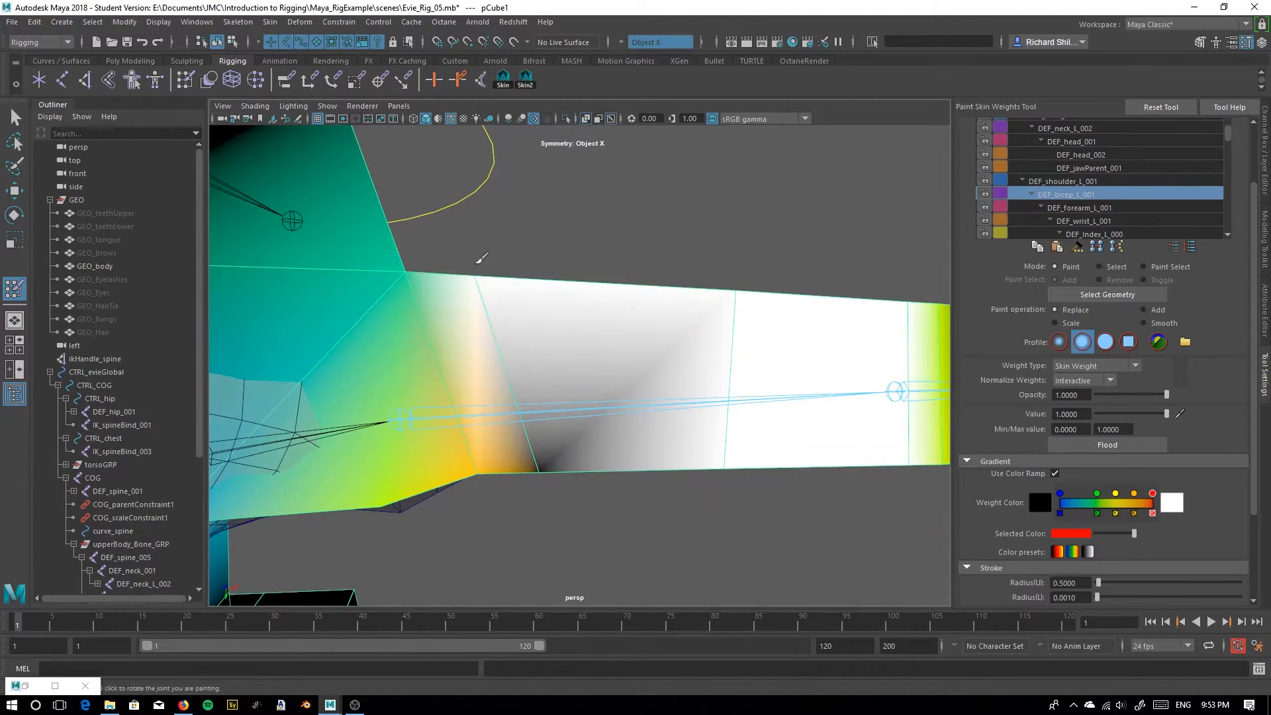
{"action": "left_click", "coordinate": [539, 460]}
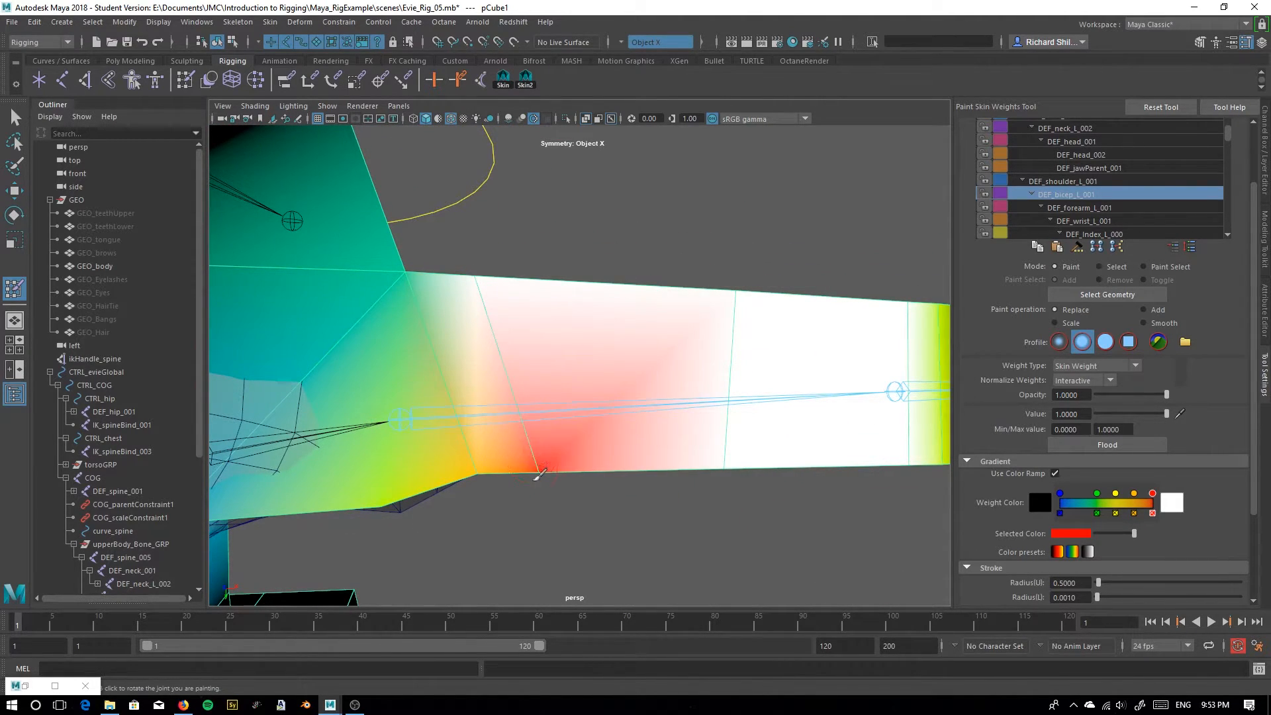
{"action": "left_click", "coordinate": [539, 475]}
Paint DEF_forearm_L_001 weight at value 1 all around the cage's middle left forearm loop
{"action": "mouse_move", "coordinate": [567, 289]}
{"action": "left_mouse_down", "text": "alt"}
{"action": "mouse_move", "coordinate": [576, 431]}
{"action": "mouse_move", "coordinate": [673, 232]}
{"action": "mouse_move", "coordinate": [734, 351]}
{"action": "mouse_move", "coordinate": [705, 373]}
{"action": "left_mouse_up", "text": "alt"}
{"action": "left_click", "coordinate": [1077, 208]}
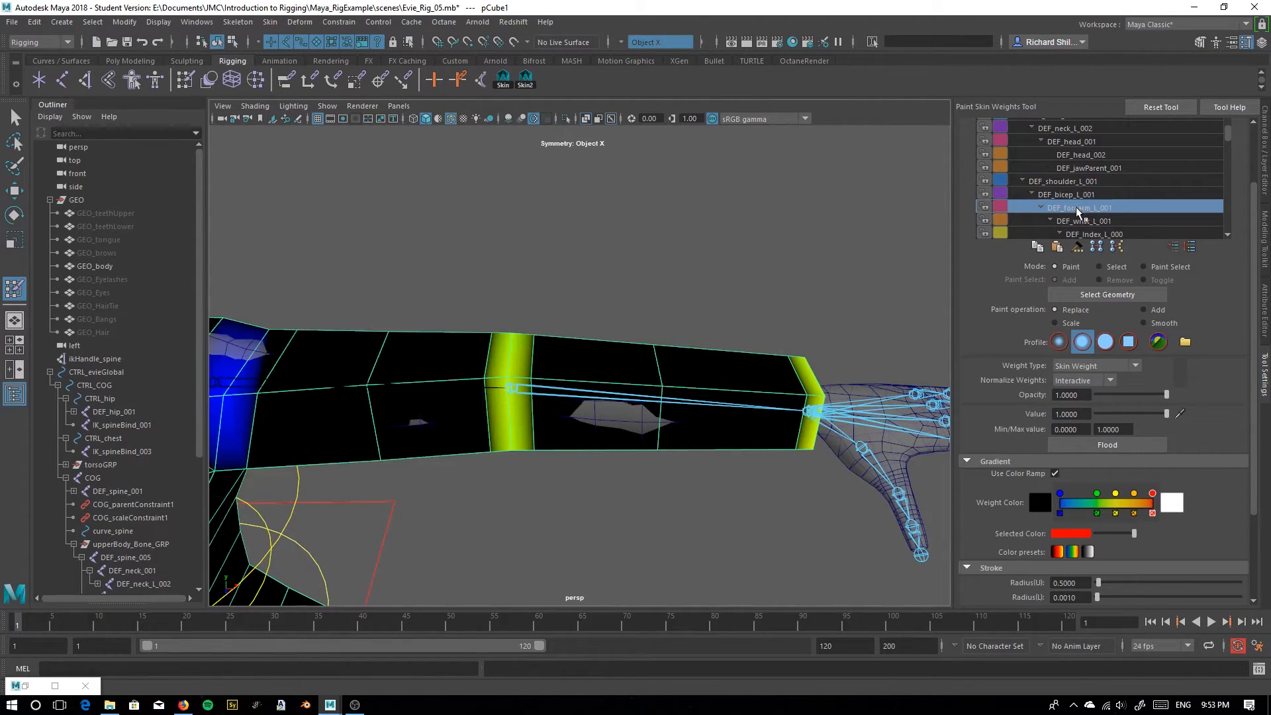
{"action": "scroll", "coordinate": [655, 371], "scroll_direction": "up", "scroll_amount": 3}
{"action": "left_click", "coordinate": [698, 401]}
{"action": "left_click", "coordinate": [697, 391]}
{"action": "left_click", "coordinate": [678, 324]}
{"action": "mouse_move", "coordinate": [680, 339]}
{"action": "left_mouse_down", "text": "alt"}
{"action": "mouse_move", "coordinate": [710, 363]}
{"action": "mouse_move", "coordinate": [681, 418]}
{"action": "left_mouse_up", "text": "alt"}
{"action": "mouse_move", "coordinate": [686, 495]}
{"action": "left_mouse_down", "text": "alt"}
{"action": "mouse_move", "coordinate": [658, 415]}
{"action": "mouse_move", "coordinate": [670, 351]}
{"action": "mouse_move", "coordinate": [659, 242]}
{"action": "left_mouse_up", "text": "alt"}
{"action": "left_click", "coordinate": [659, 241]}
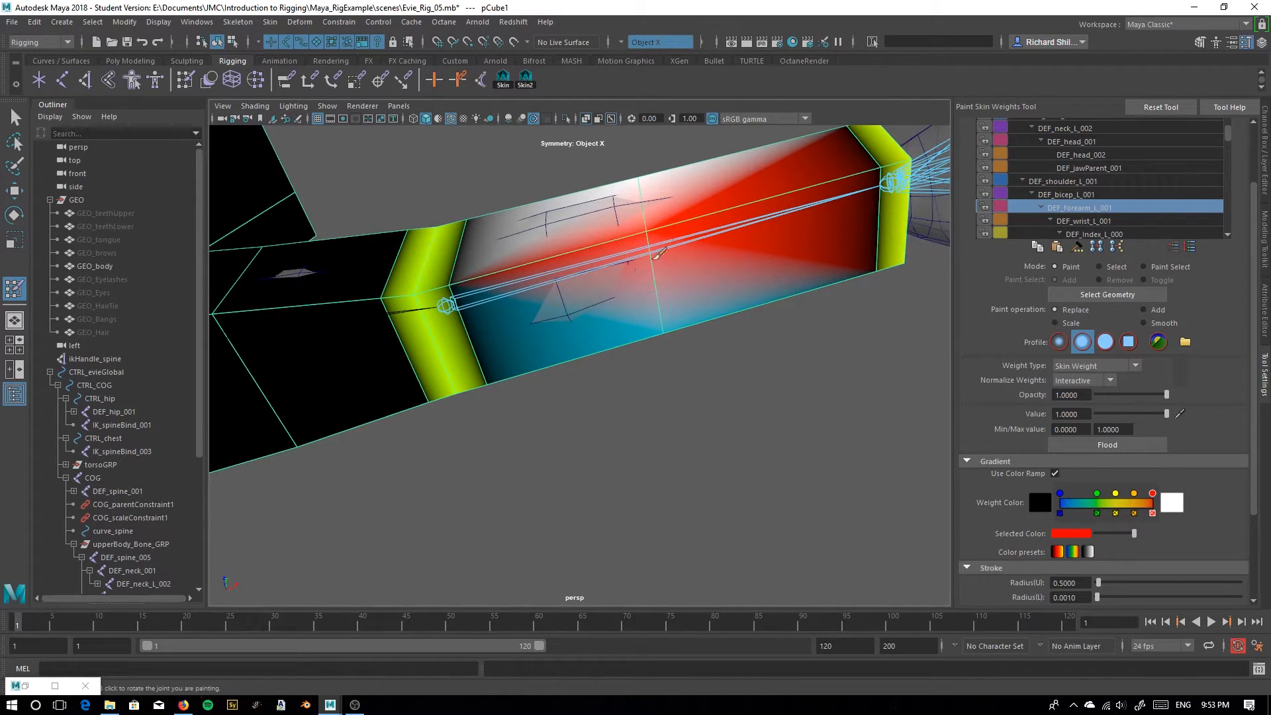
{"action": "left_click", "coordinate": [645, 247]}
{"action": "left_click_drag", "start_coordinate": [669, 331], "coordinate": [655, 274], "text": "alt"}
{"action": "left_click", "coordinate": [652, 297]}
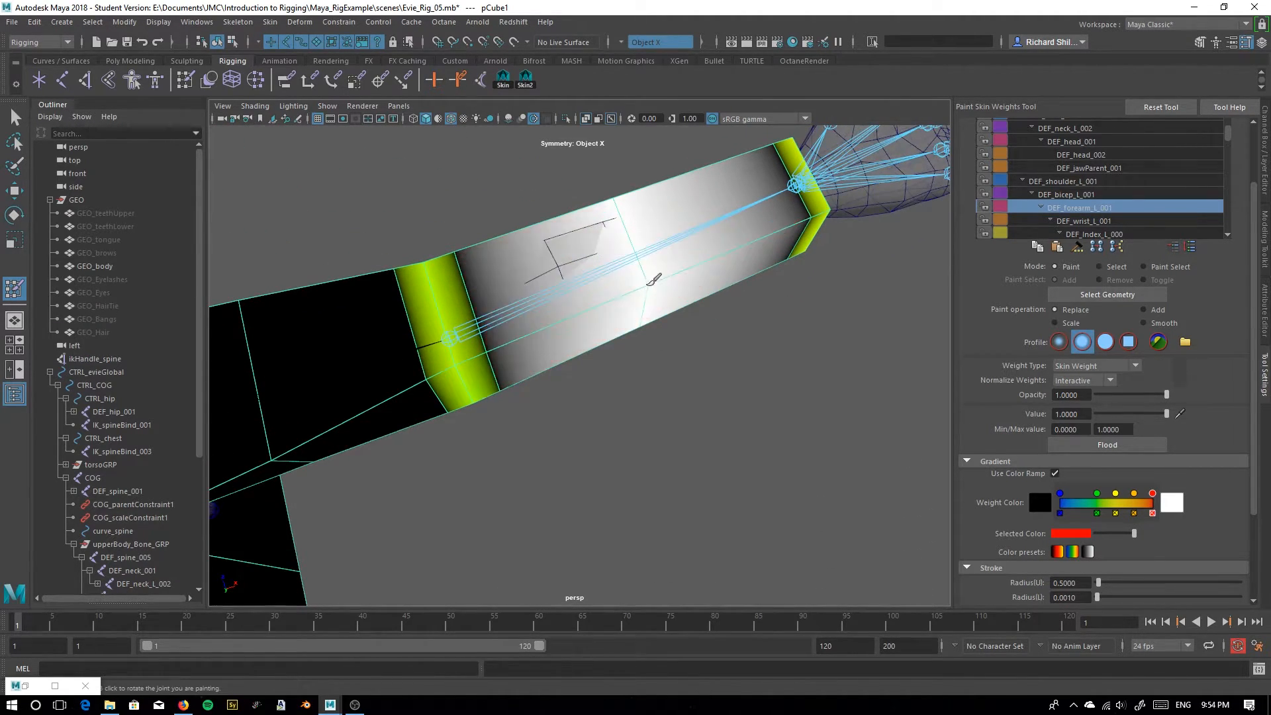
Select the cage vertices of the loop just past the left elbow and flood them with DEF_forearm_L_001 weight 1
{"action": "left_click", "coordinate": [1116, 267]}
{"action": "mouse_move", "coordinate": [496, 278]}
{"action": "left_mouse_down", "text": "alt"}
{"action": "mouse_move", "coordinate": [507, 345]}
{"action": "mouse_move", "coordinate": [468, 360]}
{"action": "mouse_move", "coordinate": [400, 212]}
{"action": "left_mouse_up", "text": "alt"}
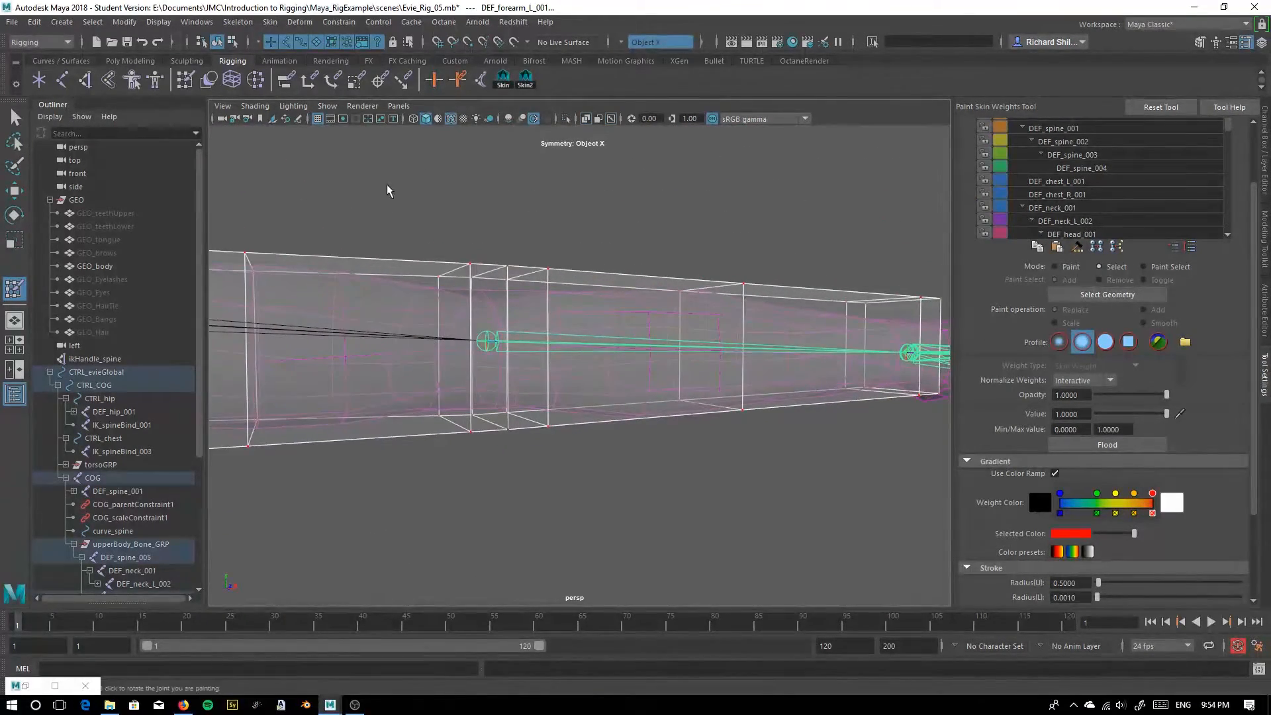
{"action": "left_click_drag", "start_coordinate": [562, 335], "coordinate": [485, 497], "text": "alt"}
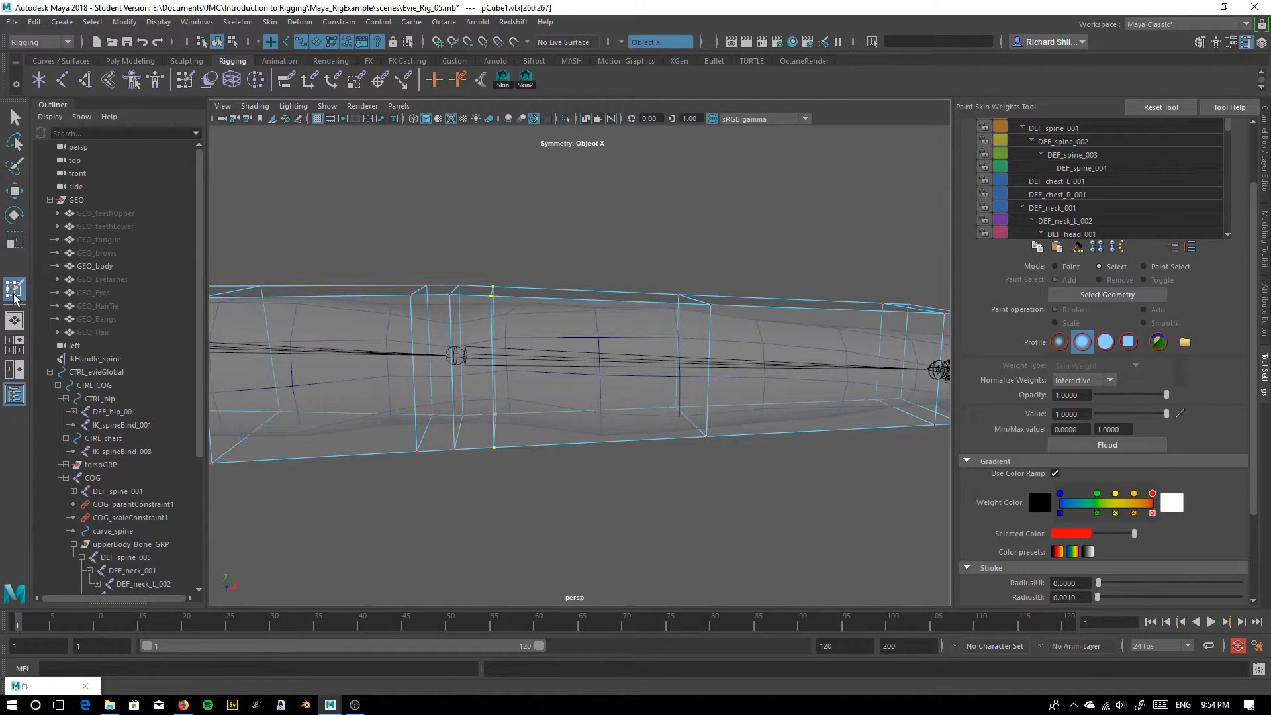
{"action": "left_click", "coordinate": [1056, 267]}
{"action": "left_click", "coordinate": [1076, 445]}
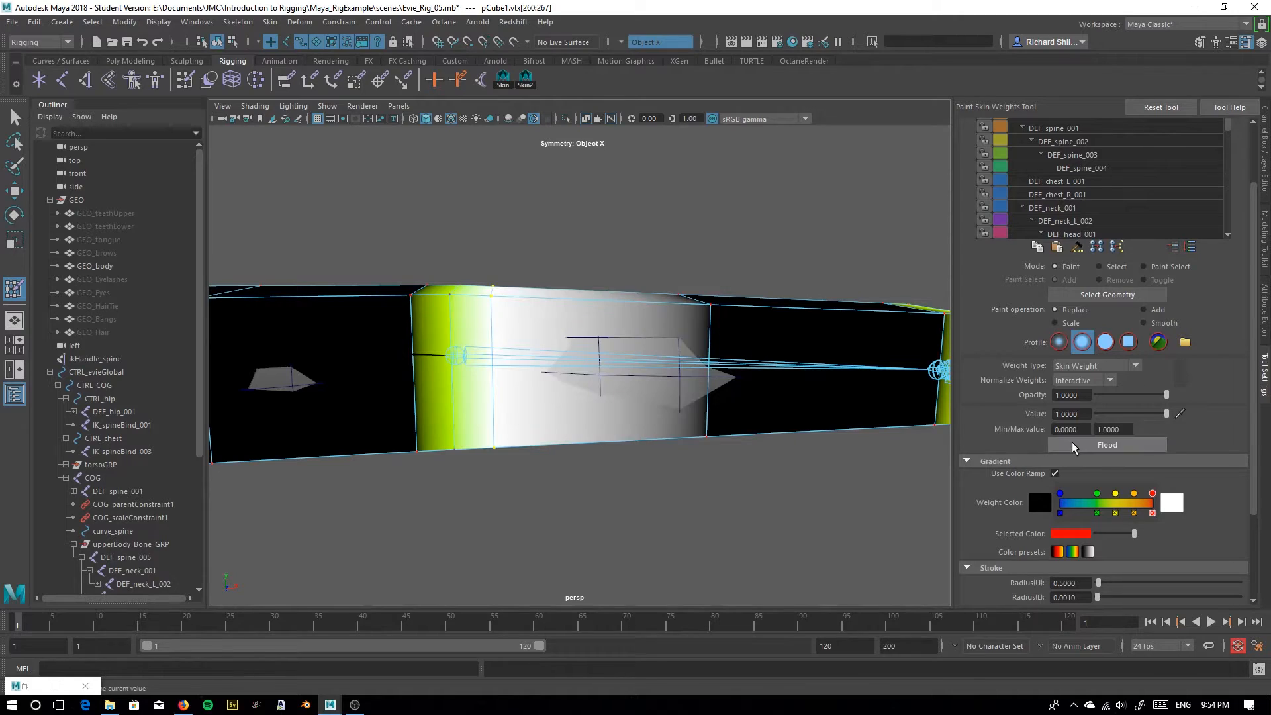
{"action": "left_click_drag", "start_coordinate": [608, 413], "coordinate": [628, 386], "text": "alt"}
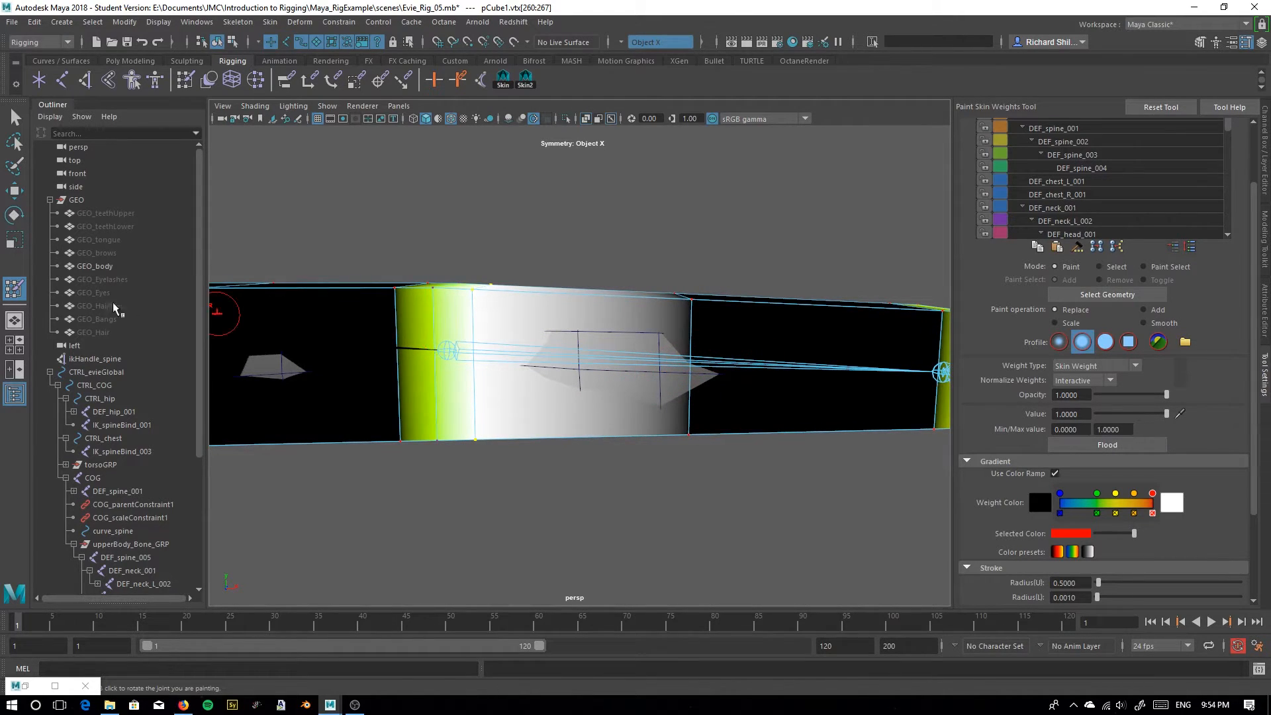
Select the vertices of the cage's middle left forearm loop and flood them with DEF_forearm_L_001 weight 1
{"action": "left_click", "coordinate": [1099, 266]}
{"action": "left_click_drag", "start_coordinate": [629, 242], "coordinate": [679, 350]}
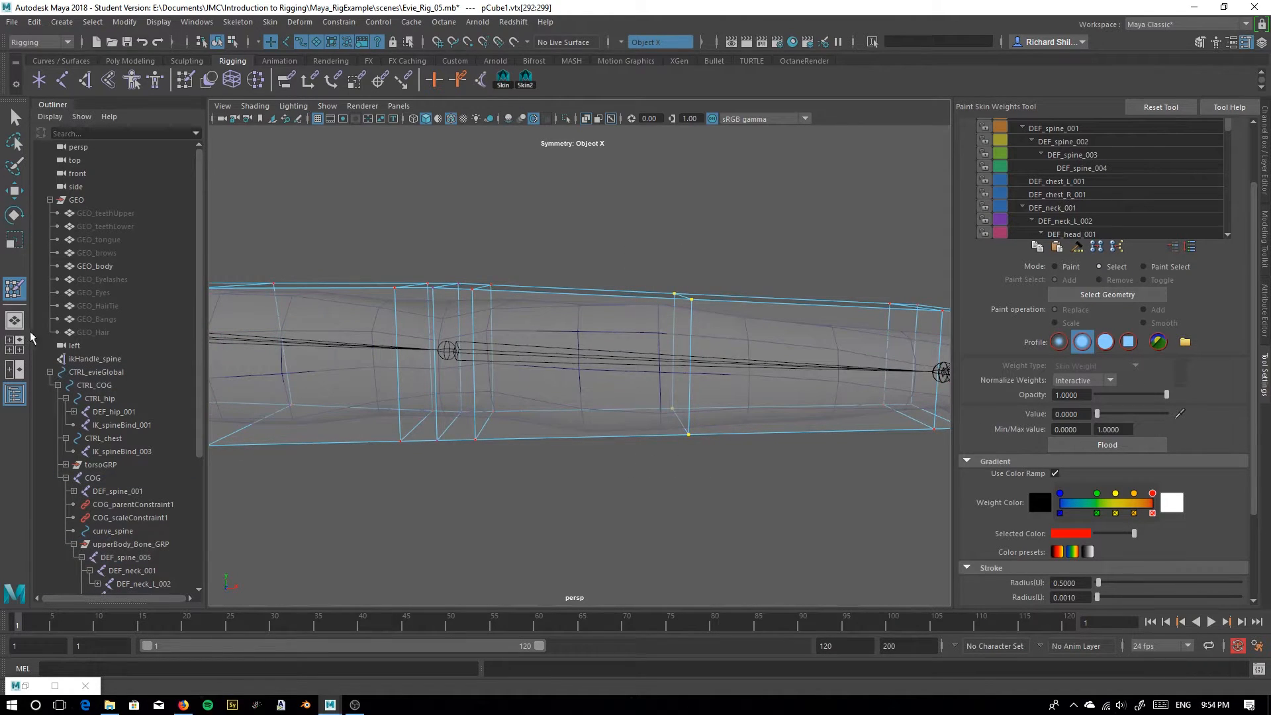
{"action": "left_click", "coordinate": [1079, 444]}
{"action": "scroll", "coordinate": [630, 394], "scroll_direction": "down", "scroll_amount": 4}
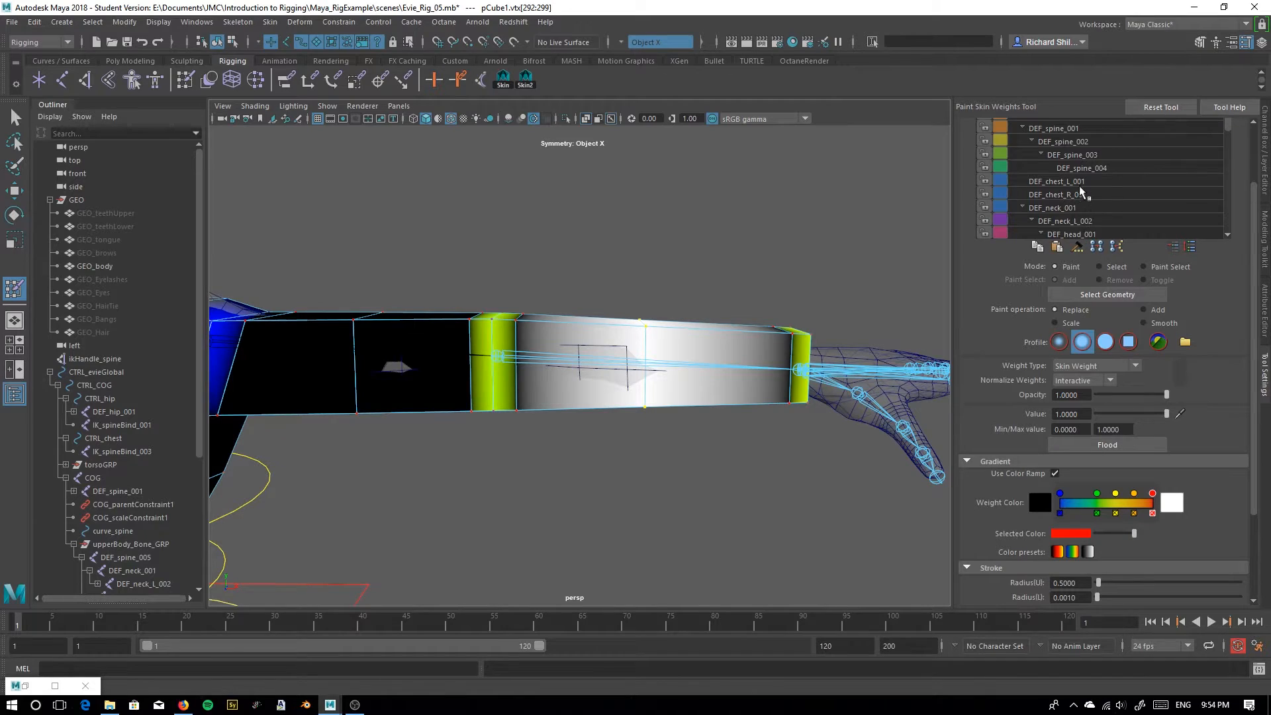
Undo the recent vertex floods and flood the loop just past the left elbow with DEF_forearm_L_001 weight 1 again
{"action": "key", "text": "ctrl+z"}
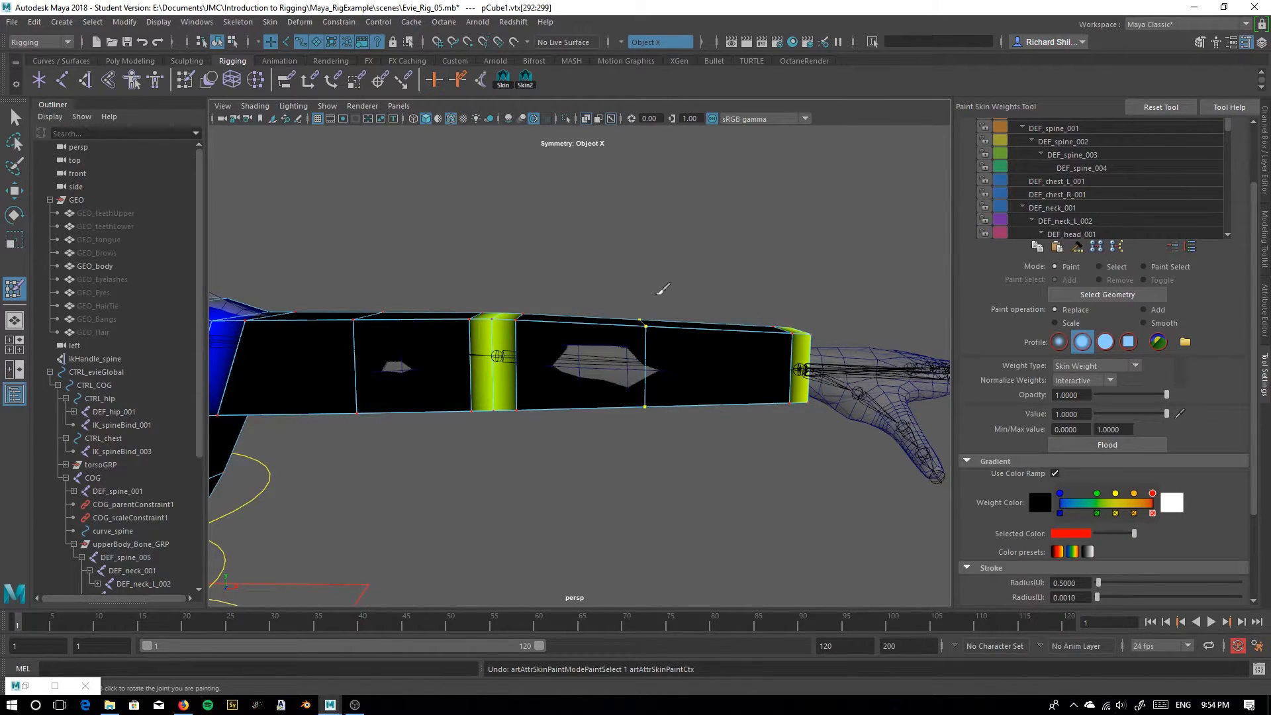
{"action": "key", "text": "ctrl+z"}
{"action": "key", "text": "ctrl+z"}
{"action": "scroll", "coordinate": [1138, 197], "scroll_direction": "down", "scroll_amount": 1}
{"action": "scroll", "coordinate": [1135, 198], "scroll_direction": "down", "scroll_amount": 2}
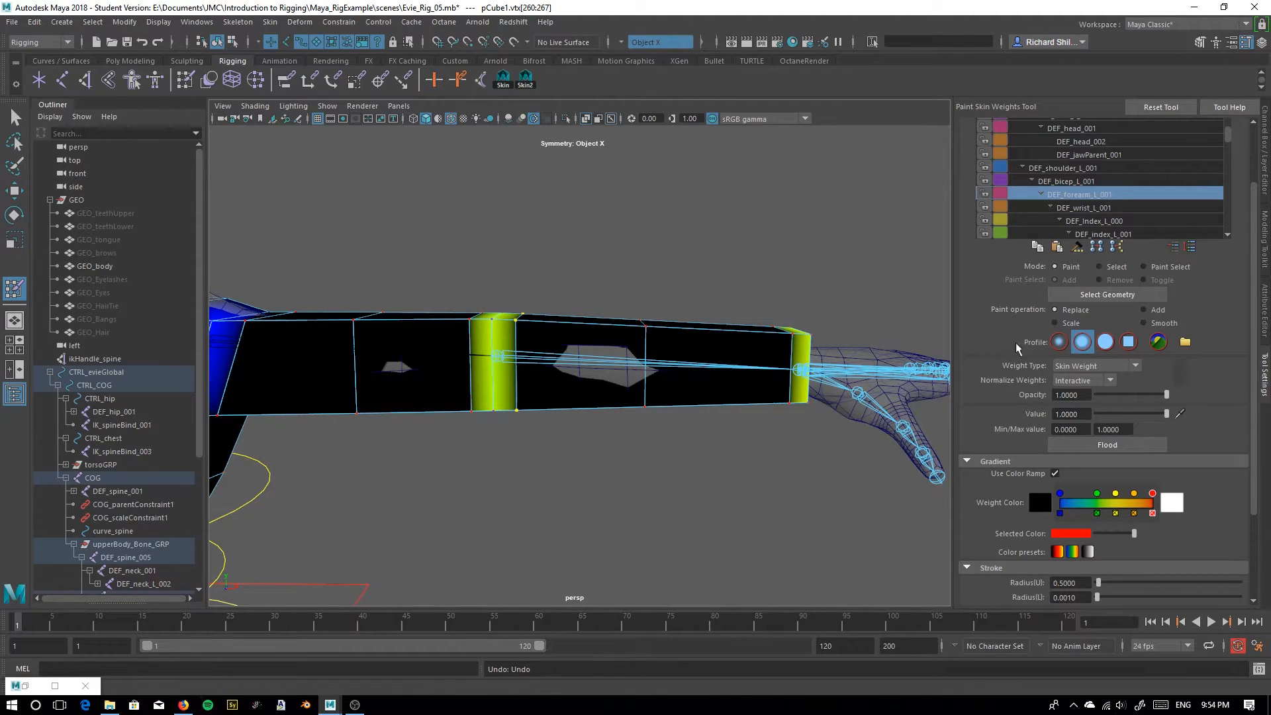
{"action": "left_click", "coordinate": [1057, 445]}
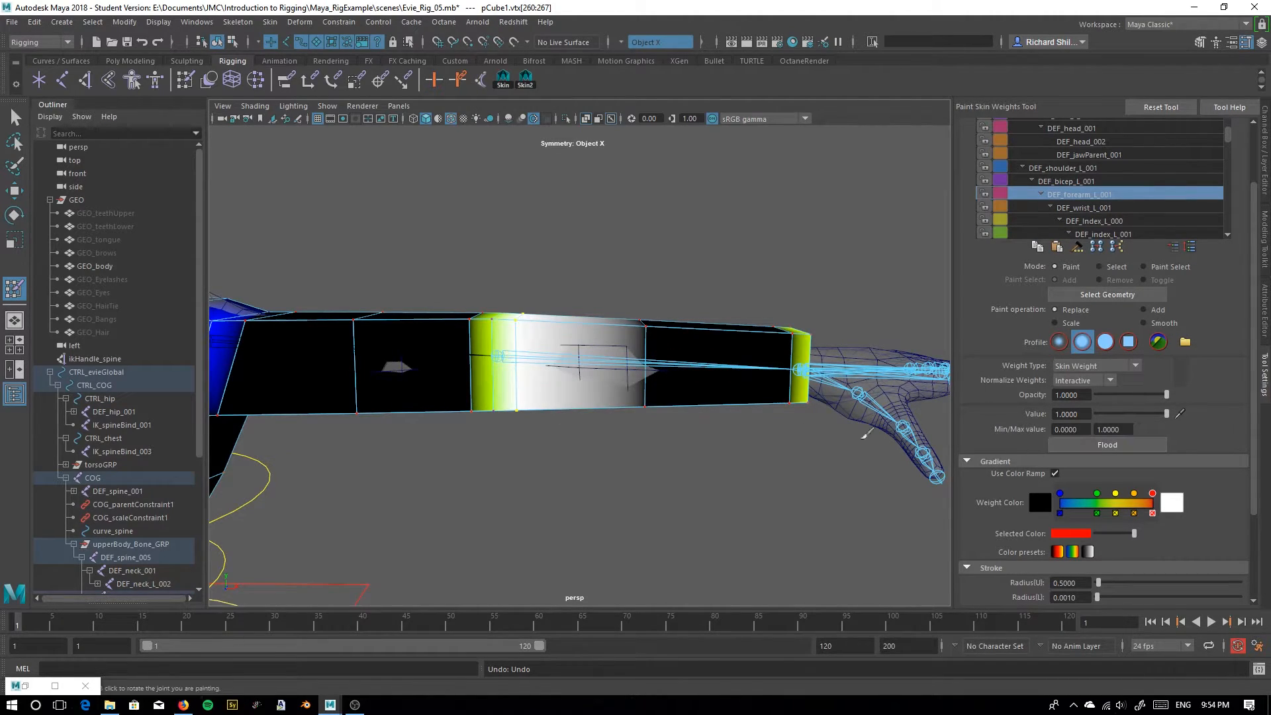
Try painting DEF_forearm_L_001 weight onto the middle left forearm loop, undo it and show the DEF_bicep_L_001 influence
{"action": "left_click", "coordinate": [14, 116]}
{"action": "mouse_move", "coordinate": [639, 360]}
{"action": "right_mouse_down"}
{"action": "mouse_move", "coordinate": [658, 326]}
{"action": "mouse_move", "coordinate": [591, 307]}
{"action": "right_mouse_up"}
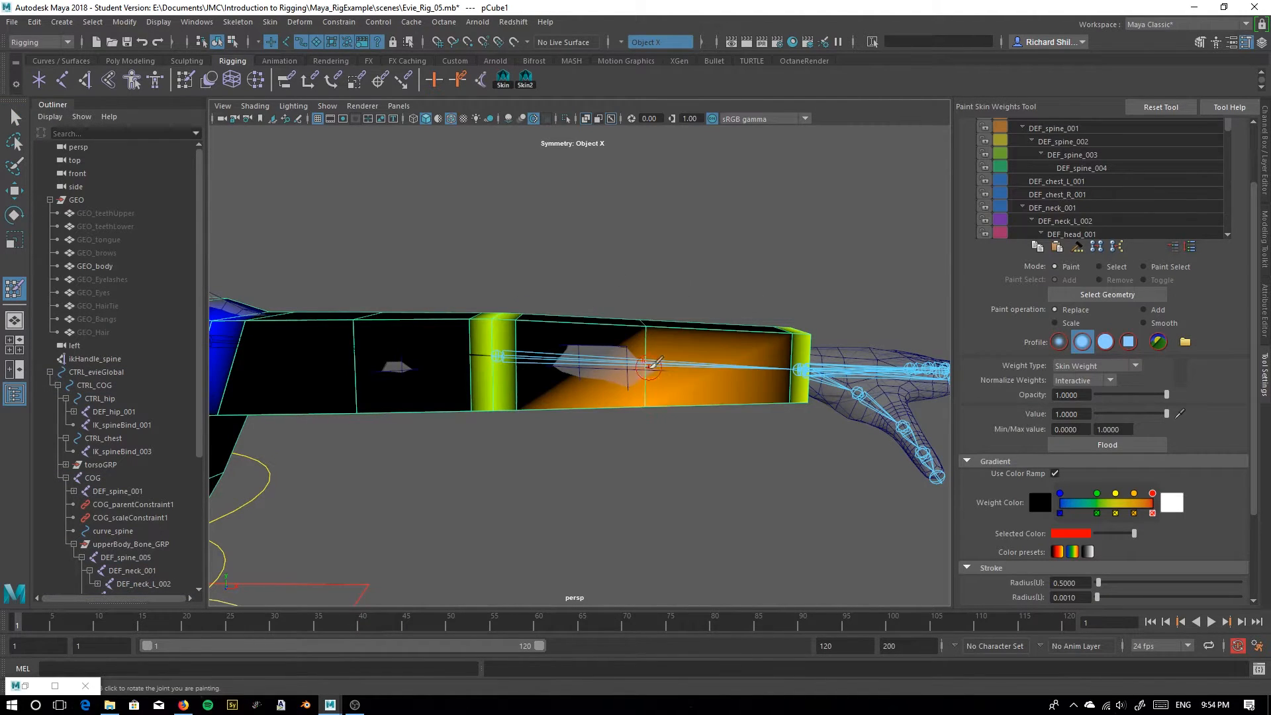
{"action": "scroll", "coordinate": [1099, 198], "scroll_direction": "down", "scroll_amount": 2}
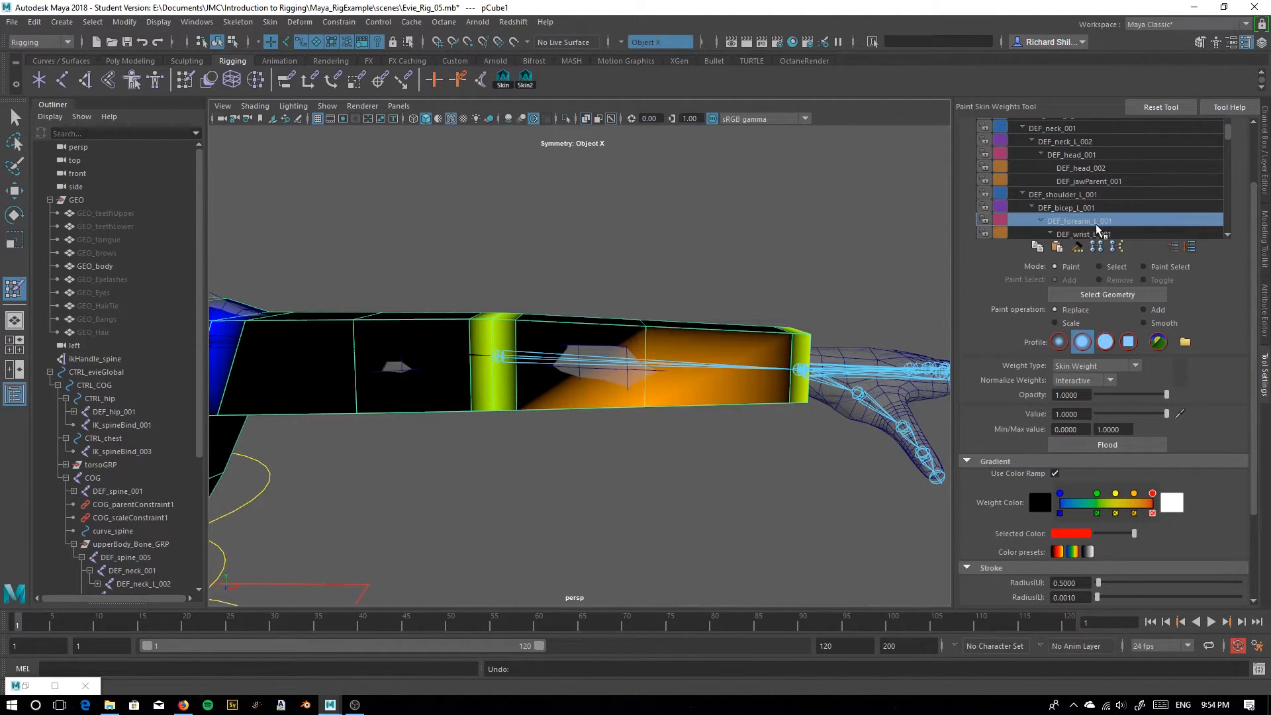
{"action": "double_click", "coordinate": [1096, 221]}
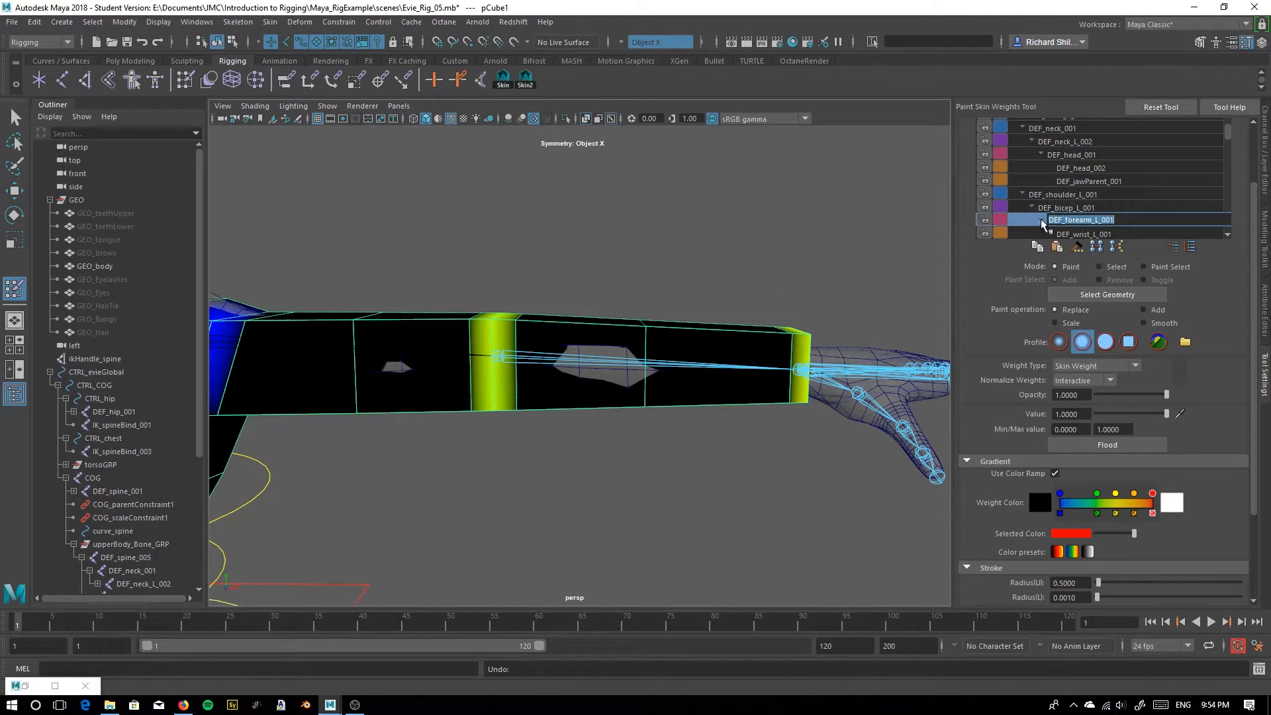
{"action": "left_click", "coordinate": [1041, 221]}
{"action": "left_click", "coordinate": [1073, 209]}
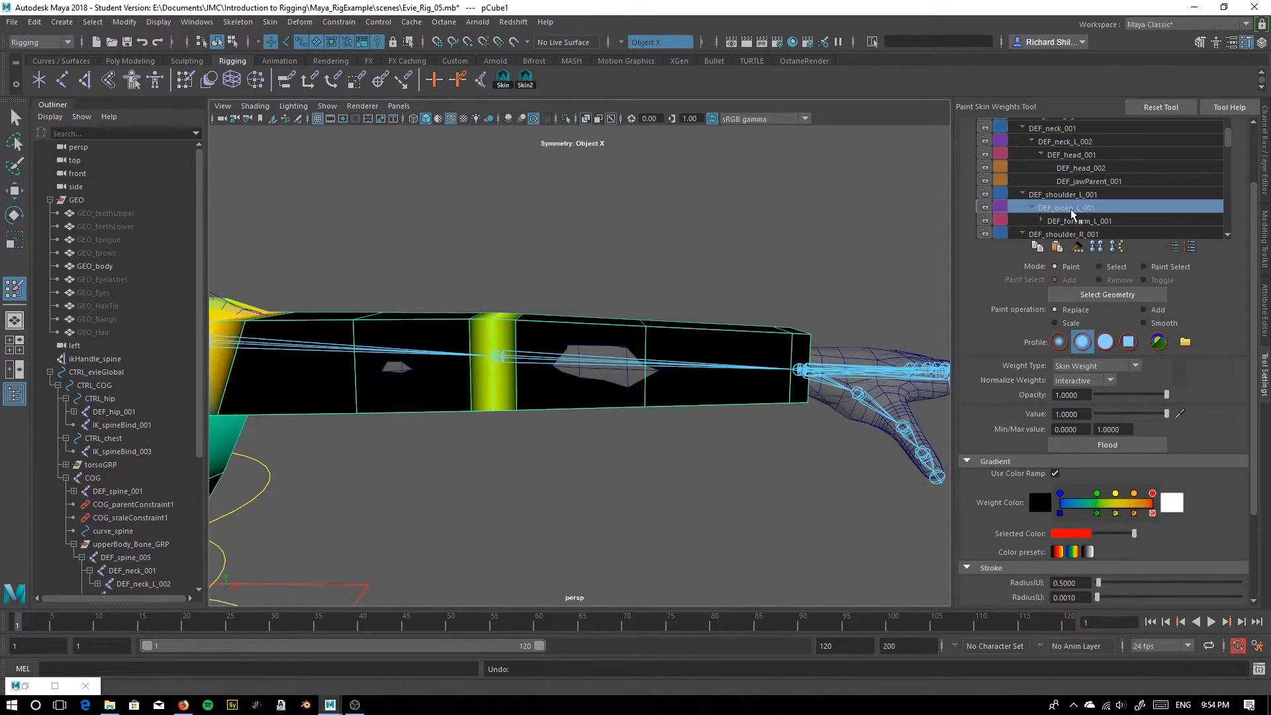
Leave skin weight painting for the Select Tool and bring the whole upper body of the cage into view
{"action": "left_click", "coordinate": [15, 118]}
{"action": "scroll", "coordinate": [106, 162], "scroll_direction": "down", "scroll_amount": 5}
{"action": "scroll", "coordinate": [324, 324], "scroll_direction": "down", "scroll_amount": 4}
{"action": "mouse_move", "coordinate": [338, 341]}
{"action": "middle_mouse_down", "text": "alt"}
{"action": "mouse_move", "coordinate": [599, 284]}
{"action": "mouse_move", "coordinate": [497, 303]}
{"action": "mouse_move", "coordinate": [659, 337]}
{"action": "middle_mouse_up", "text": "alt"}
{"action": "scroll", "coordinate": [638, 344], "scroll_direction": "down", "scroll_amount": 5}
{"action": "scroll", "coordinate": [638, 343], "scroll_direction": "up", "scroll_amount": 3}
{"action": "middle_click_drag", "start_coordinate": [375, 356], "coordinate": [368, 330], "text": "alt"}
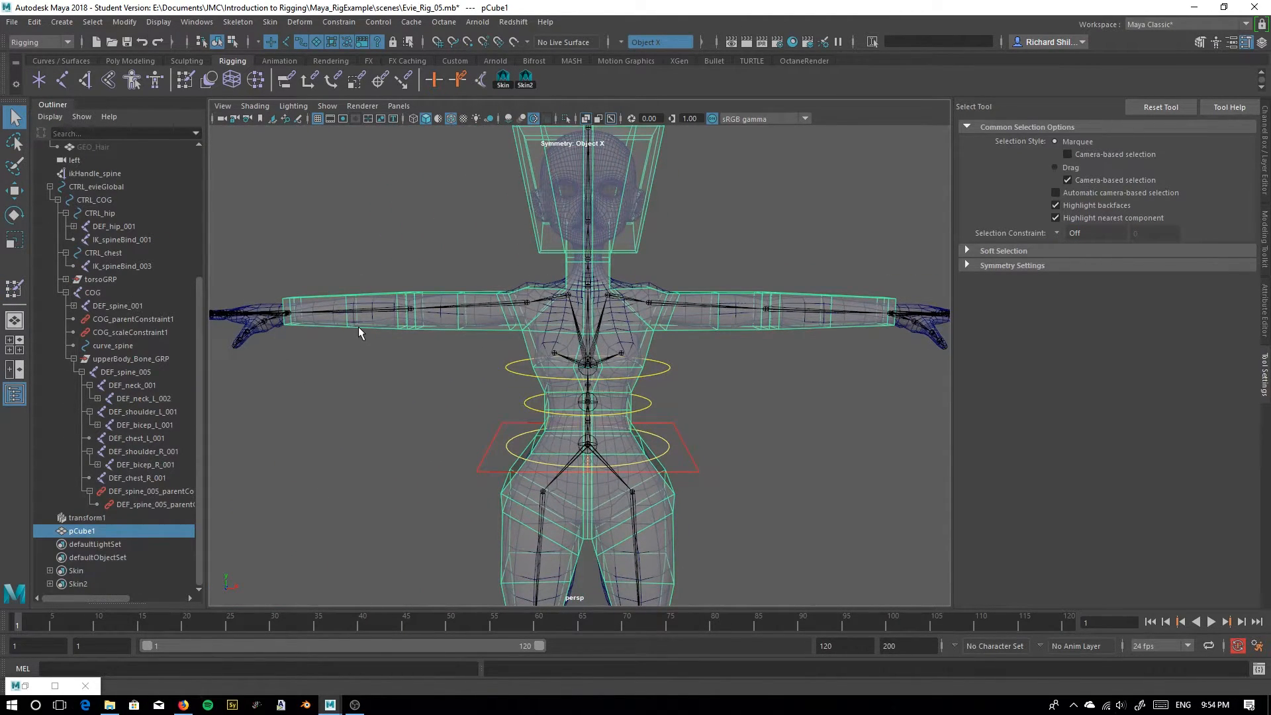
{"action": "left_click", "coordinate": [73, 26]}
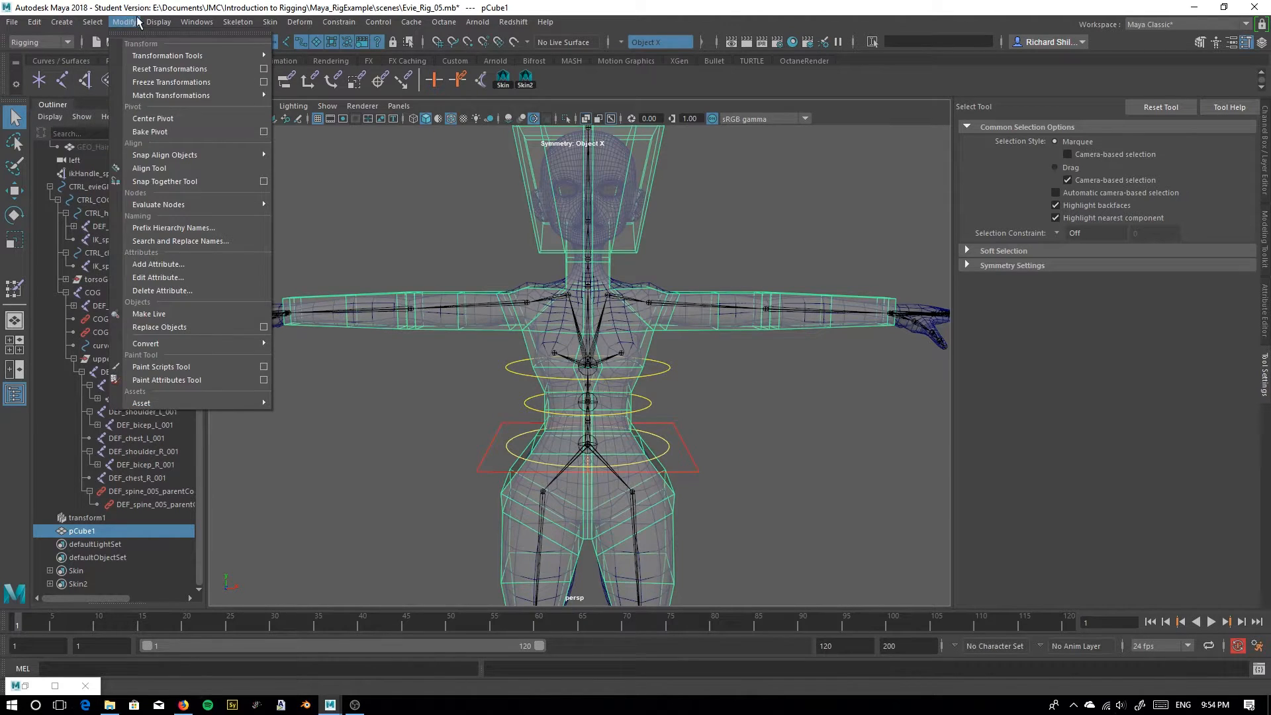
{"action": "left_click", "coordinate": [61, 22]}
{"action": "left_click", "coordinate": [62, 22]}
{"action": "mouse_move", "coordinate": [100, 25]}
{"action": "mouse_move", "coordinate": [300, 22]}
{"action": "left_click", "coordinate": [496, 2]}
{"action": "middle_click_drag", "start_coordinate": [585, 557], "coordinate": [570, 442], "text": "alt"}
{"action": "middle_click_drag", "start_coordinate": [605, 279], "coordinate": [601, 358], "text": "alt"}
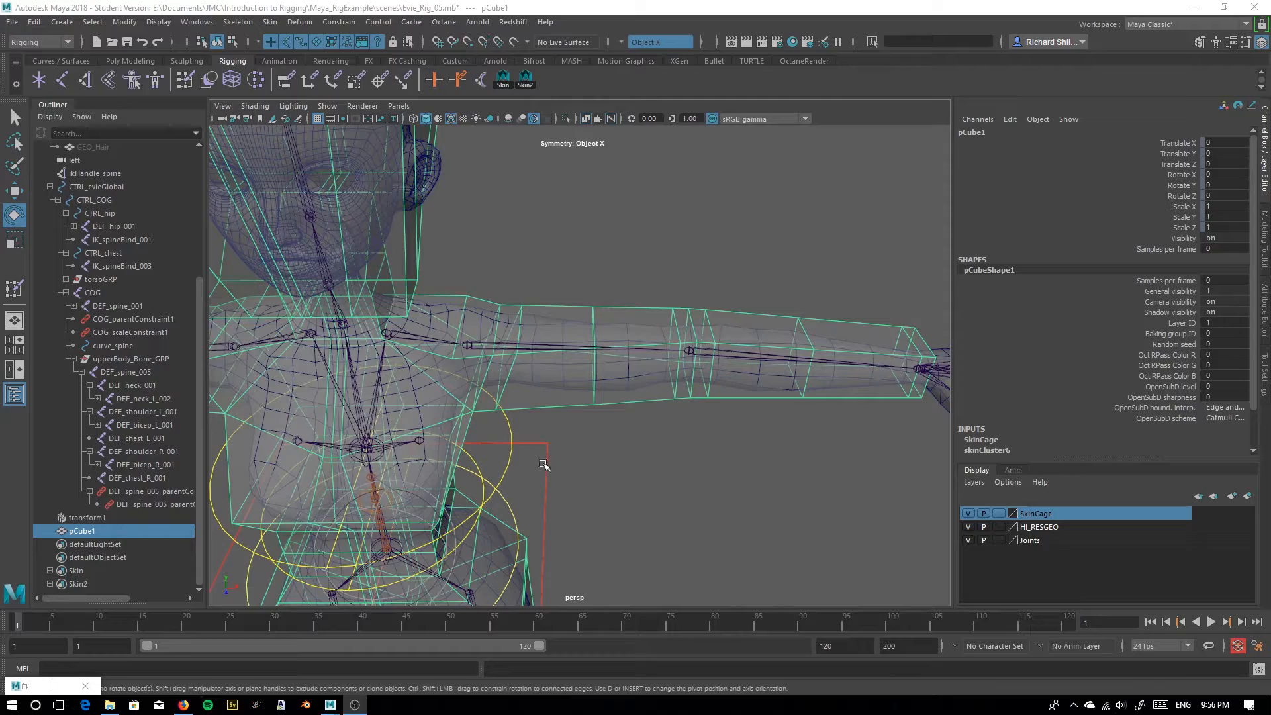
Select the high-resolution GEO_body mesh at the character's left hand
{"action": "scroll", "coordinate": [448, 443], "scroll_direction": "down", "scroll_amount": 5}
{"action": "left_click_drag", "start_coordinate": [525, 414], "coordinate": [584, 403], "text": "alt"}
{"action": "scroll", "coordinate": [585, 403], "scroll_direction": "up", "scroll_amount": 4}
{"action": "left_click_drag", "start_coordinate": [599, 457], "coordinate": [917, 382], "text": "alt"}
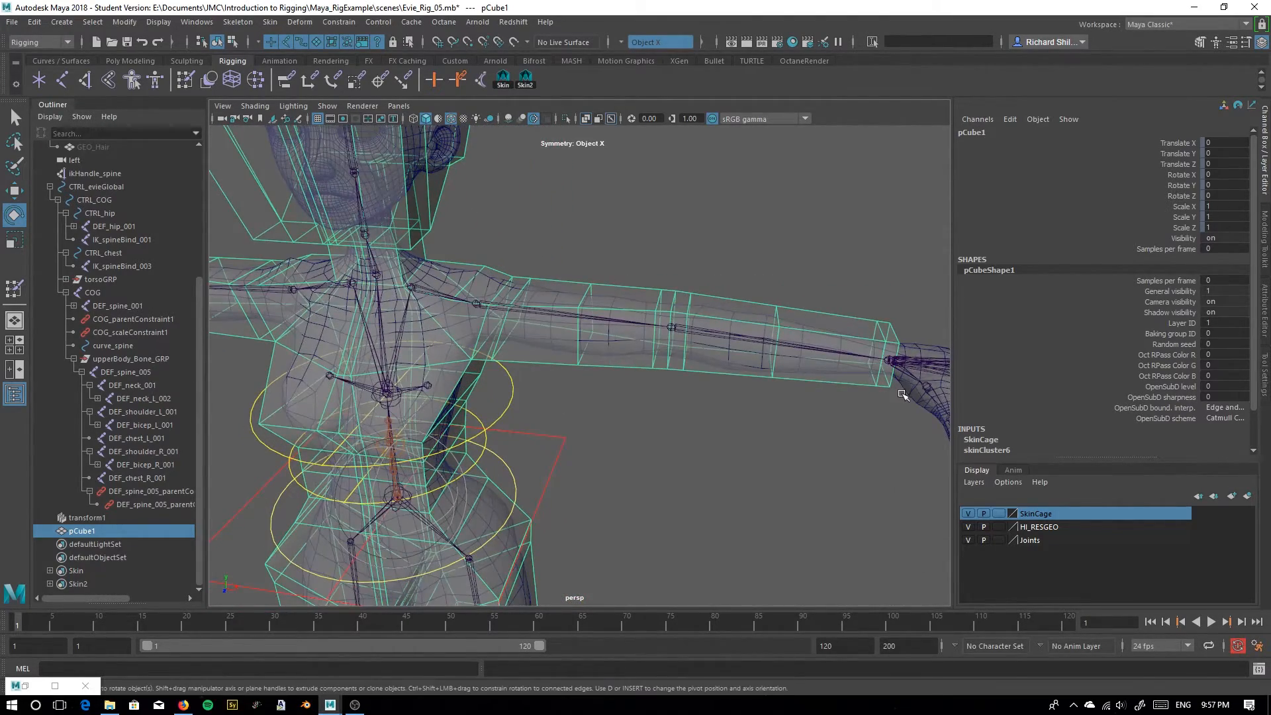
{"action": "left_click", "coordinate": [908, 393]}
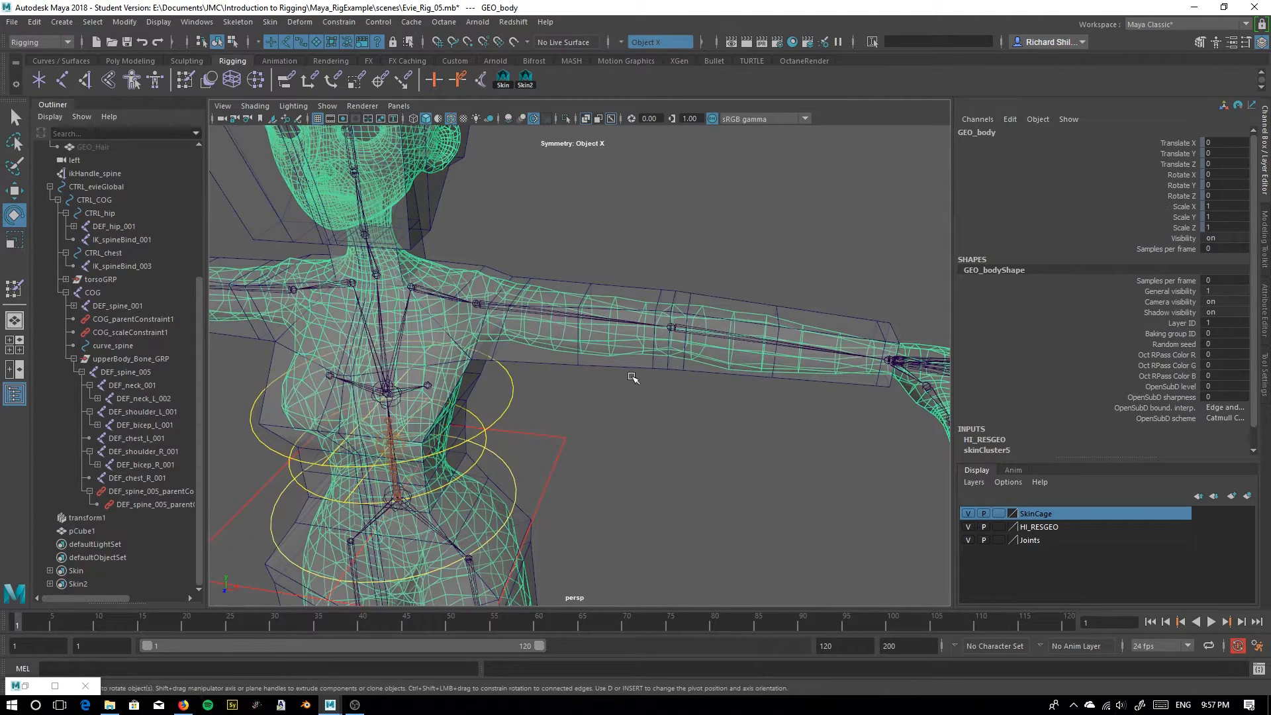
Select the left forearm joint DEF_forearm_L_001, test-rotate it at the elbow and undo the rotation
{"action": "left_click", "coordinate": [611, 377]}
{"action": "left_click", "coordinate": [730, 341]}
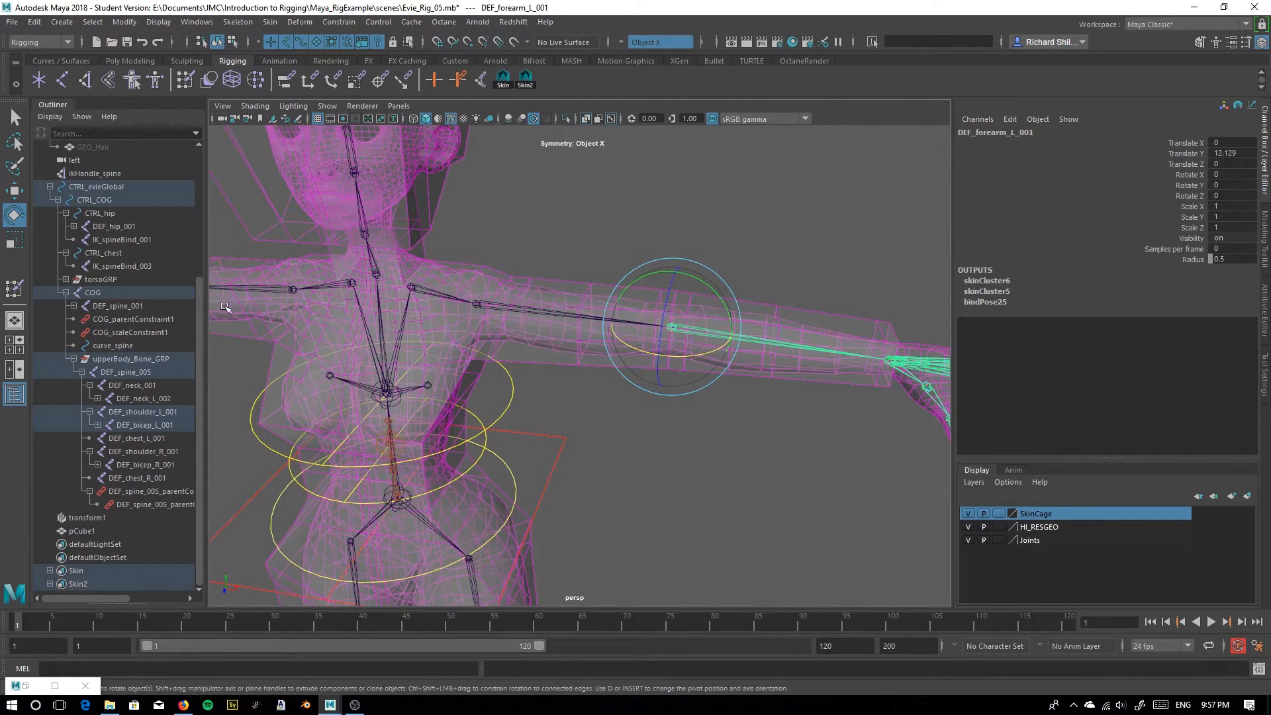
{"action": "left_click_drag", "start_coordinate": [688, 362], "coordinate": [602, 335]}
{"action": "key", "text": "ctrl+z"}
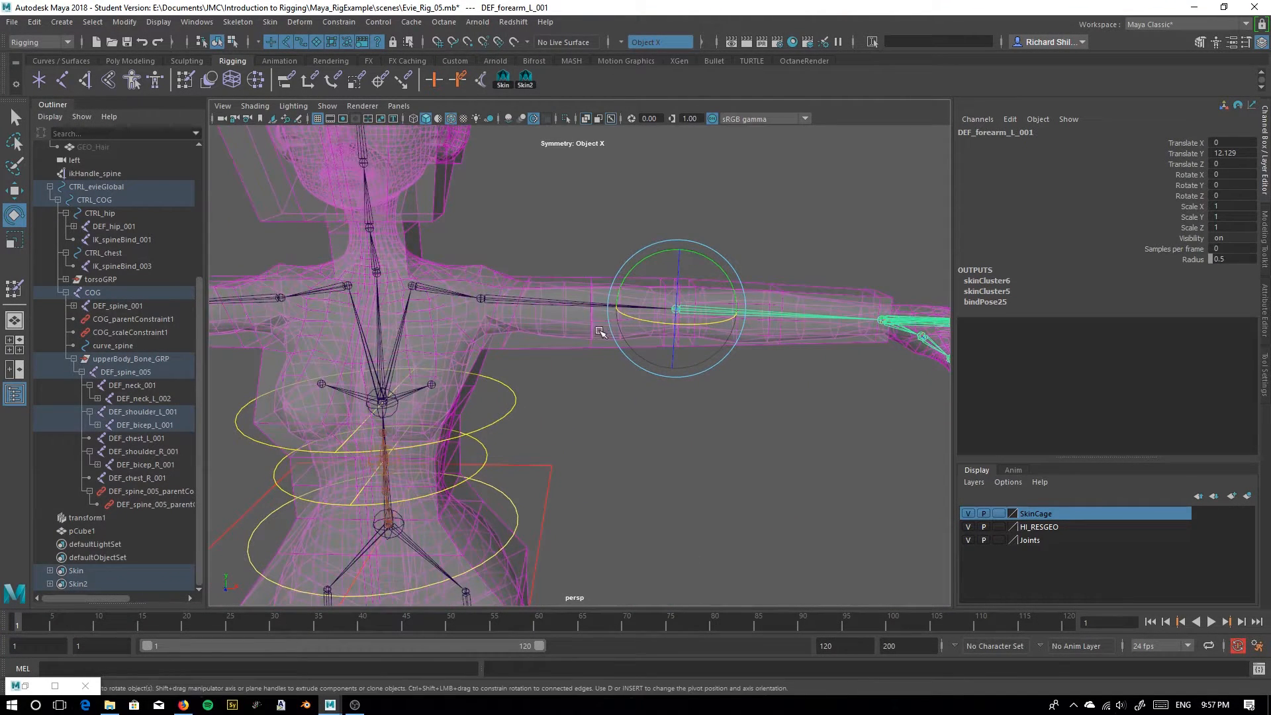
Open the cage pCube1 for skin weight painting and paint DEF_bicep_L_001 weight 1 onto the middle left upper-arm loop
{"action": "left_click", "coordinate": [552, 351]}
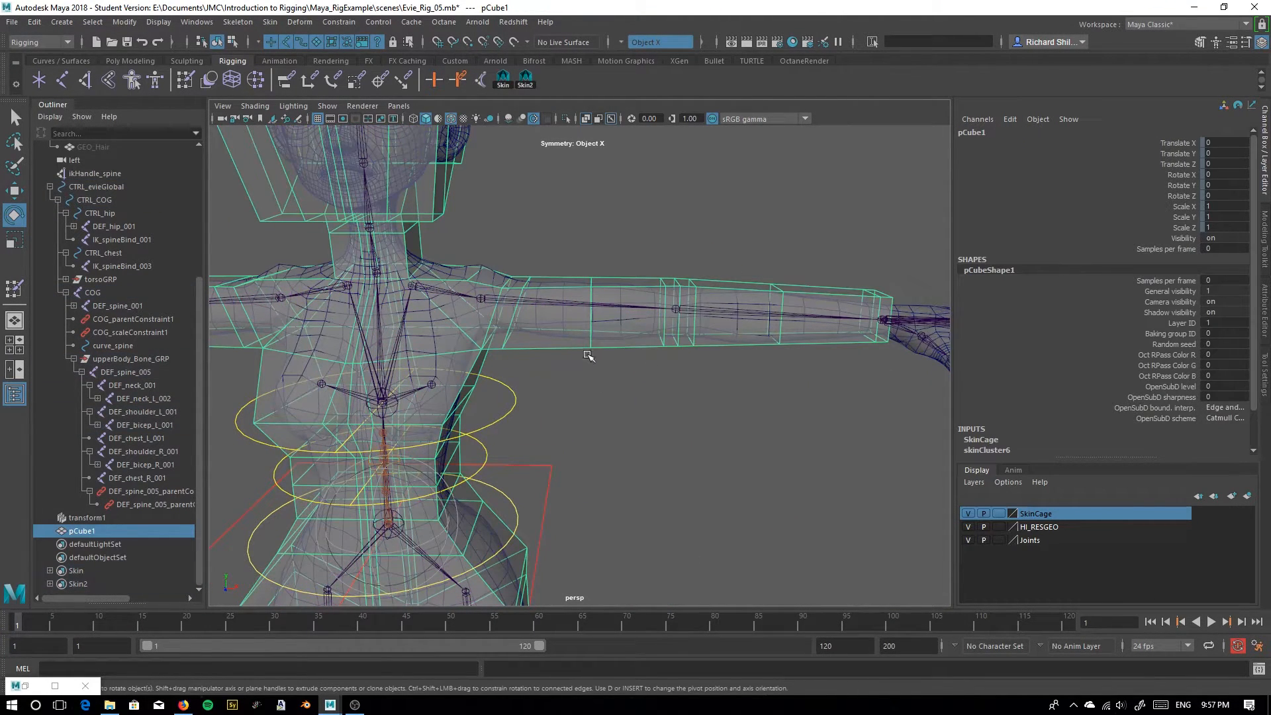
{"action": "left_click", "coordinate": [15, 290]}
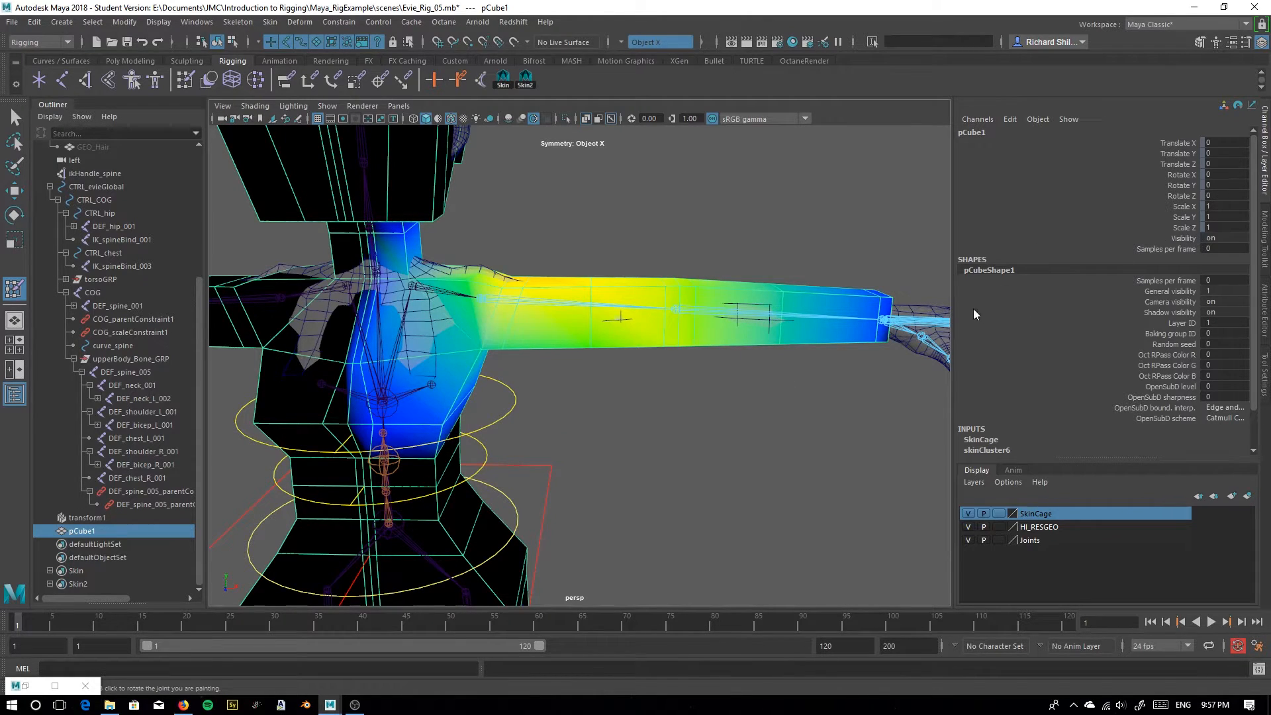
{"action": "double_click", "coordinate": [14, 291]}
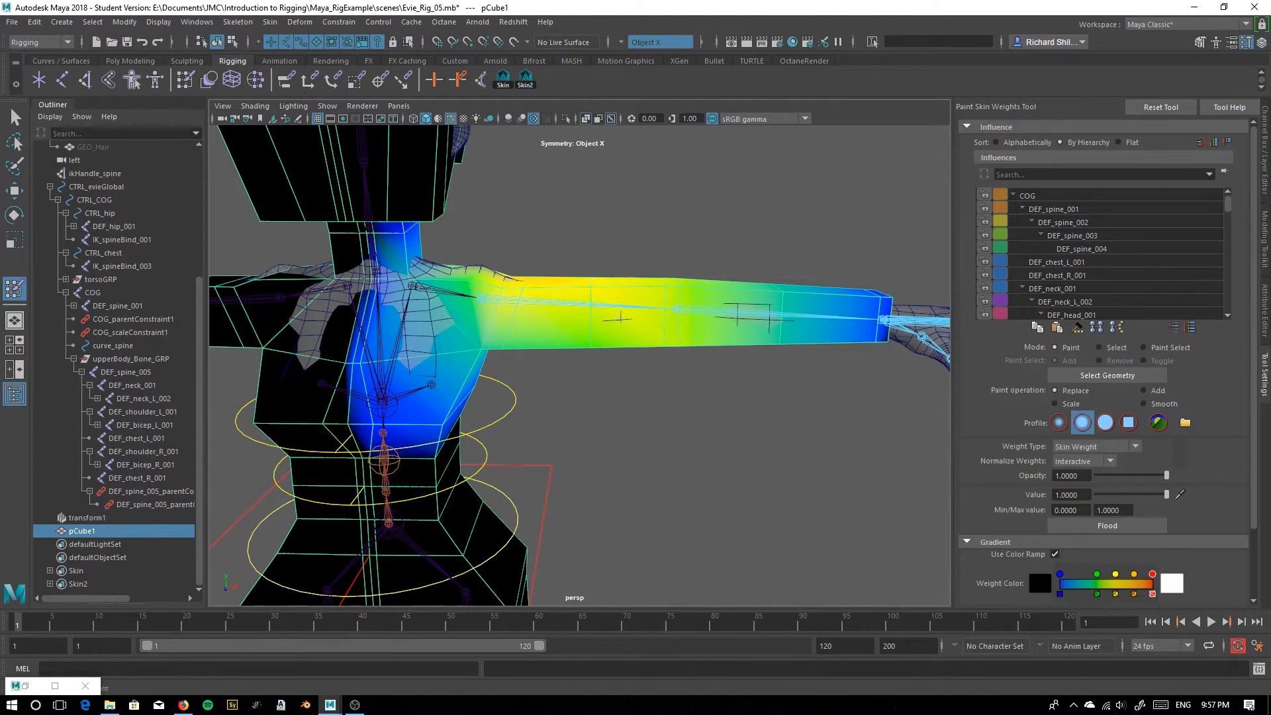
{"action": "scroll", "coordinate": [1083, 271], "scroll_direction": "down", "scroll_amount": 3}
{"action": "left_click", "coordinate": [1073, 249]}
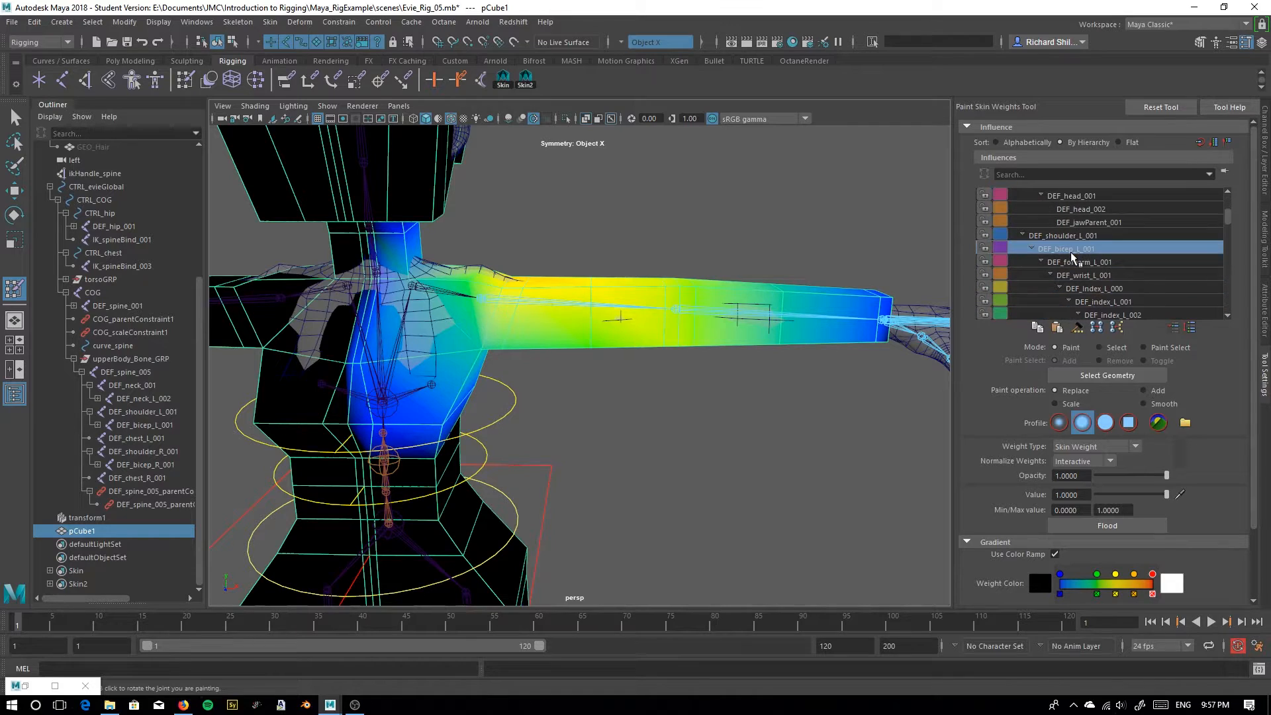
{"action": "right_click_drag", "start_coordinate": [623, 313], "coordinate": [640, 362], "text": "alt"}
{"action": "left_click_drag", "start_coordinate": [597, 241], "coordinate": [591, 356]}
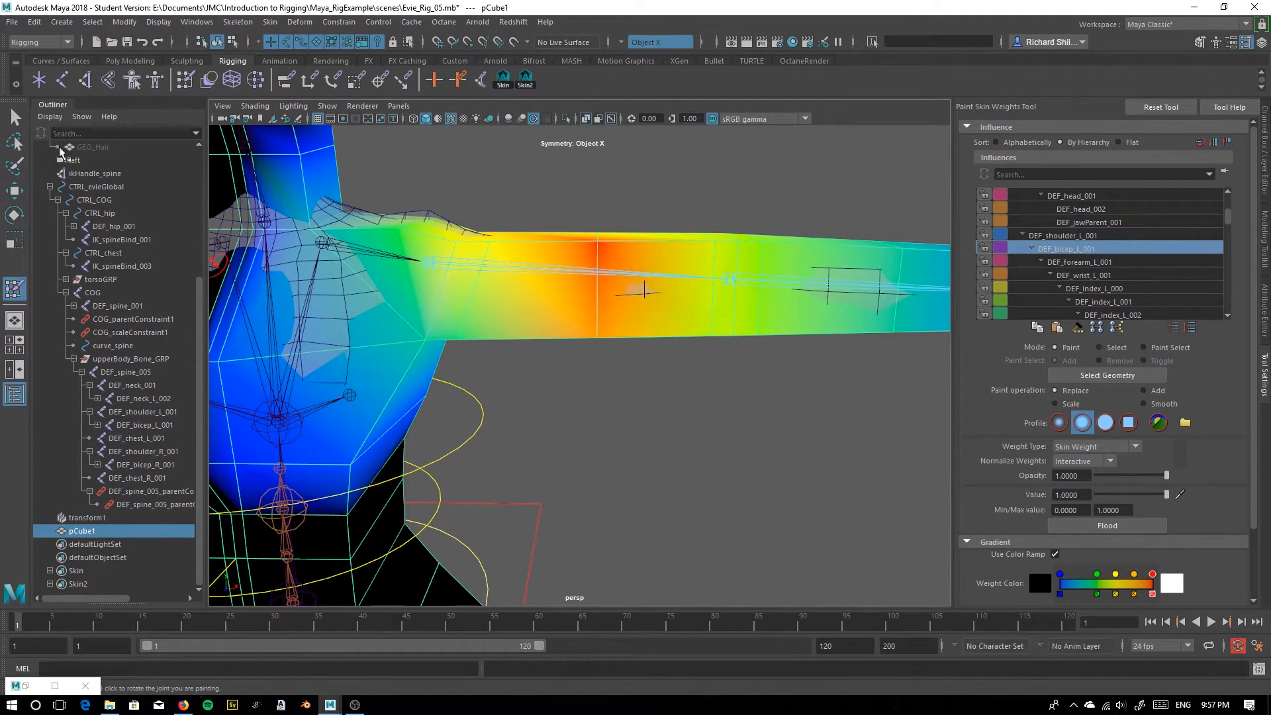
Flood the middle left upper-arm loop and the loop just before the elbow with DEF_bicep_L_001 weight 1
{"action": "left_click", "coordinate": [1100, 348]}
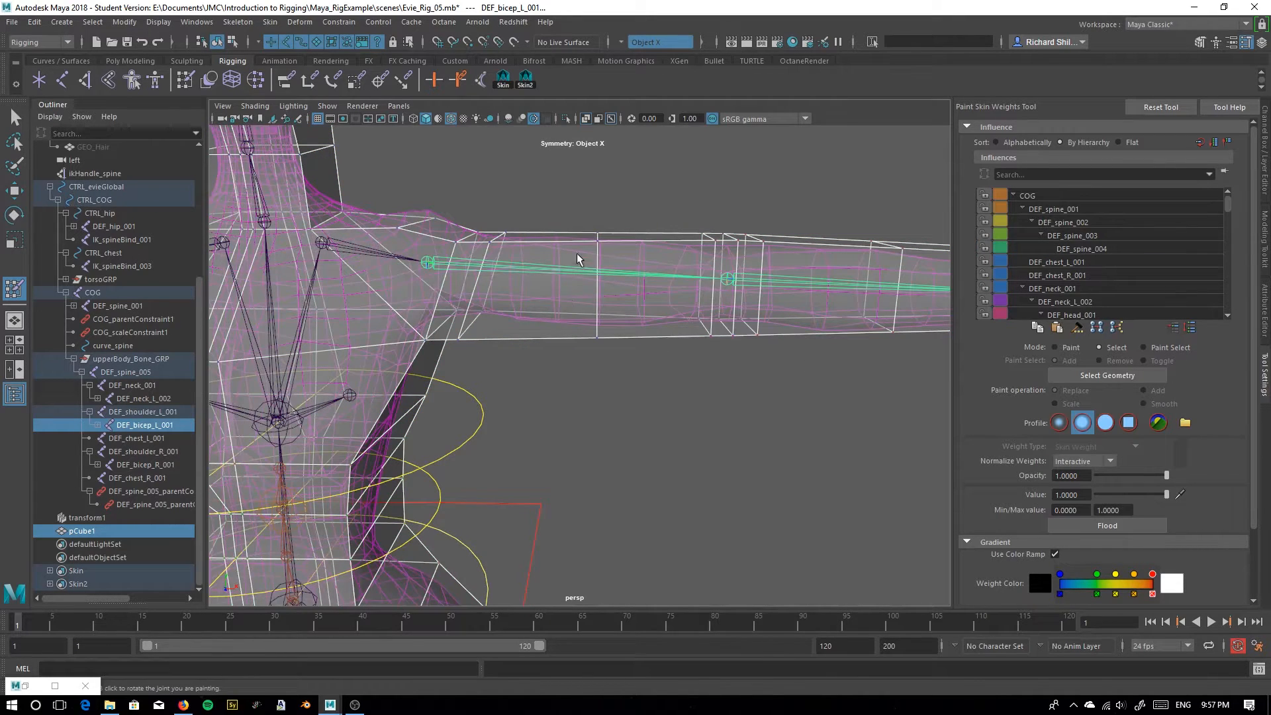
{"action": "left_click_drag", "start_coordinate": [578, 184], "coordinate": [635, 401]}
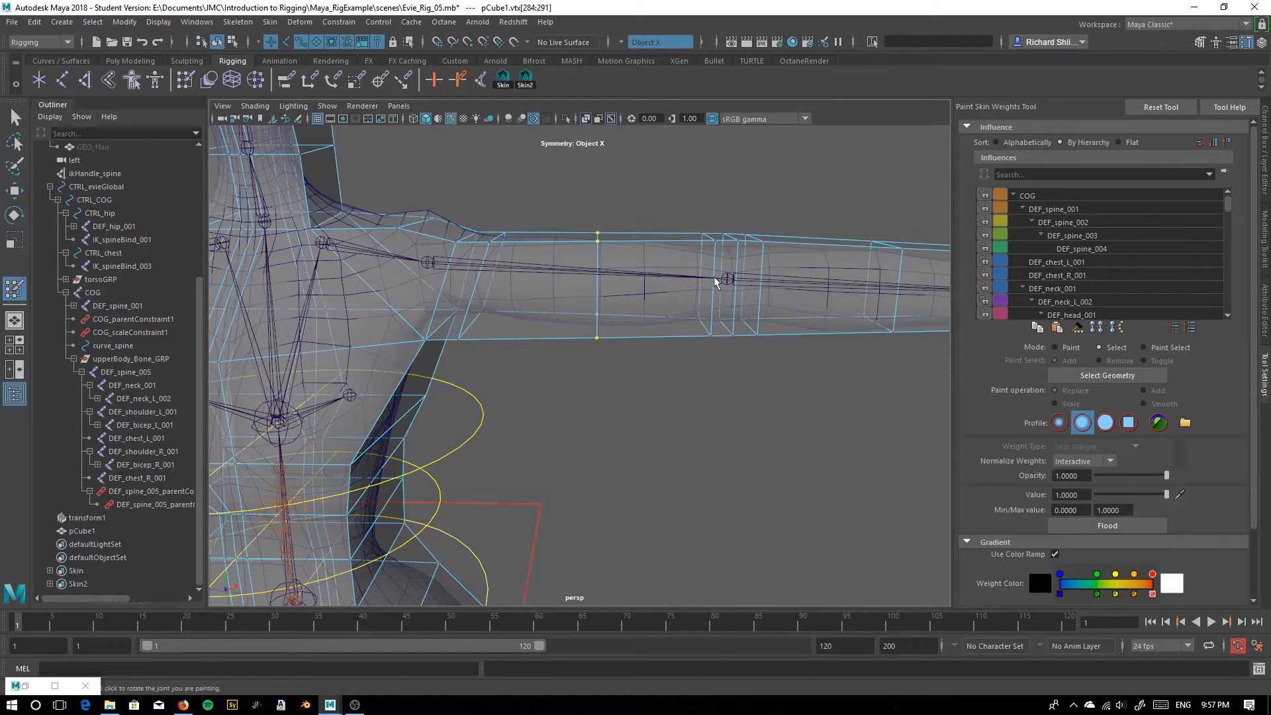
{"action": "left_click_drag", "start_coordinate": [654, 309], "coordinate": [655, 275], "text": "alt"}
{"action": "left_click_drag", "start_coordinate": [660, 186], "coordinate": [715, 368], "text": "shift"}
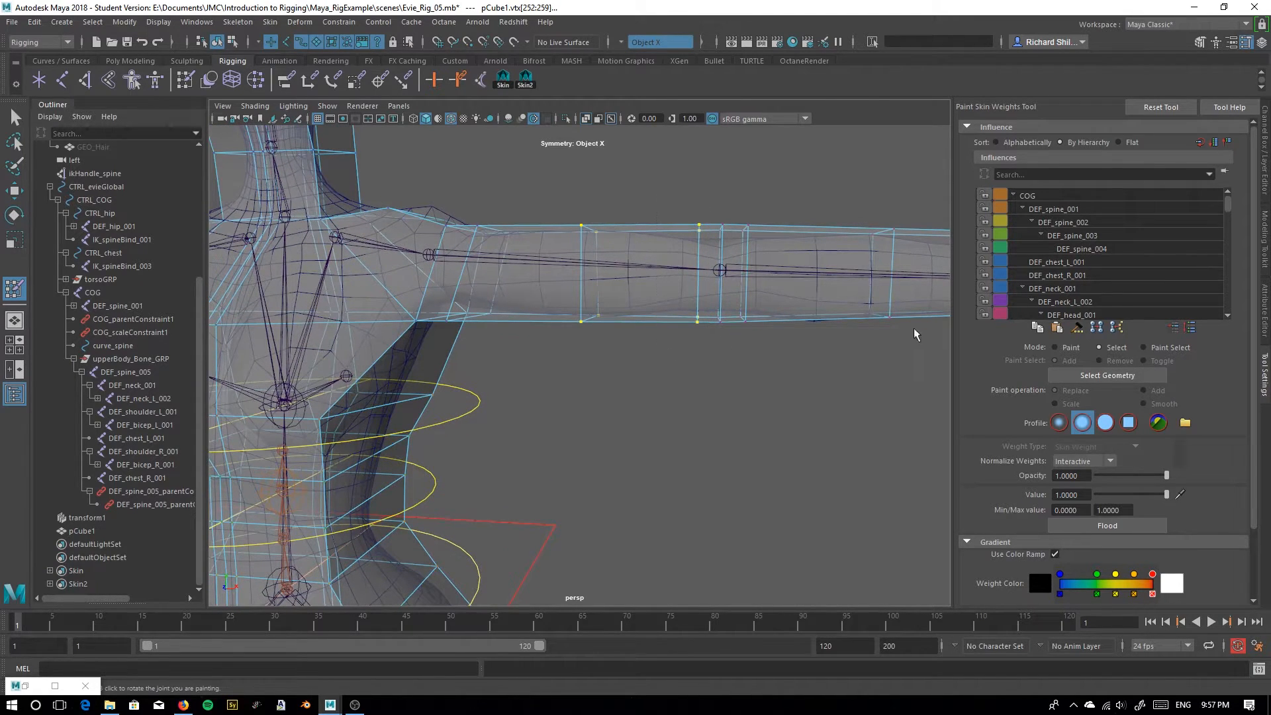
{"action": "left_click", "coordinate": [1057, 347]}
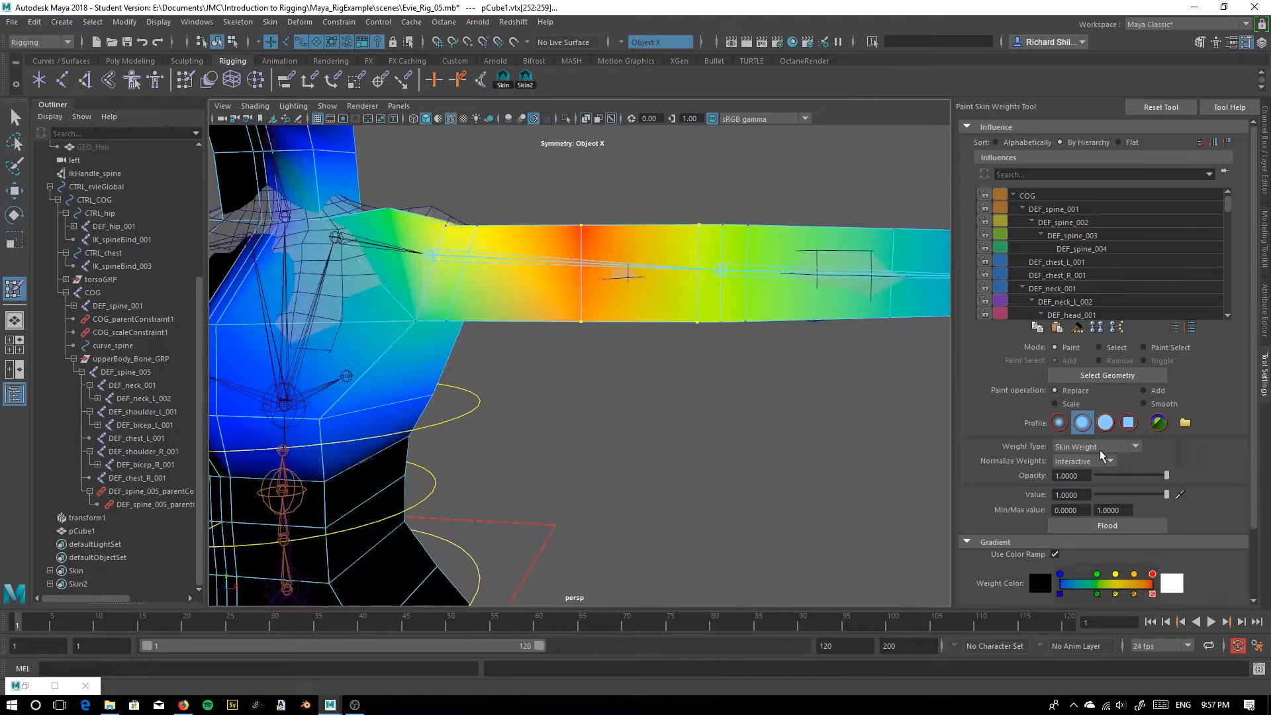
{"action": "left_click", "coordinate": [1105, 526]}
Flood the loops just past the left elbow, at mid-forearm and near the wrist with DEF_forearm_L_001 weight 1
{"action": "scroll", "coordinate": [1086, 286], "scroll_direction": "down", "scroll_amount": 3}
{"action": "left_click", "coordinate": [1079, 274]}
{"action": "middle_click_drag", "start_coordinate": [783, 278], "coordinate": [641, 312], "text": "alt"}
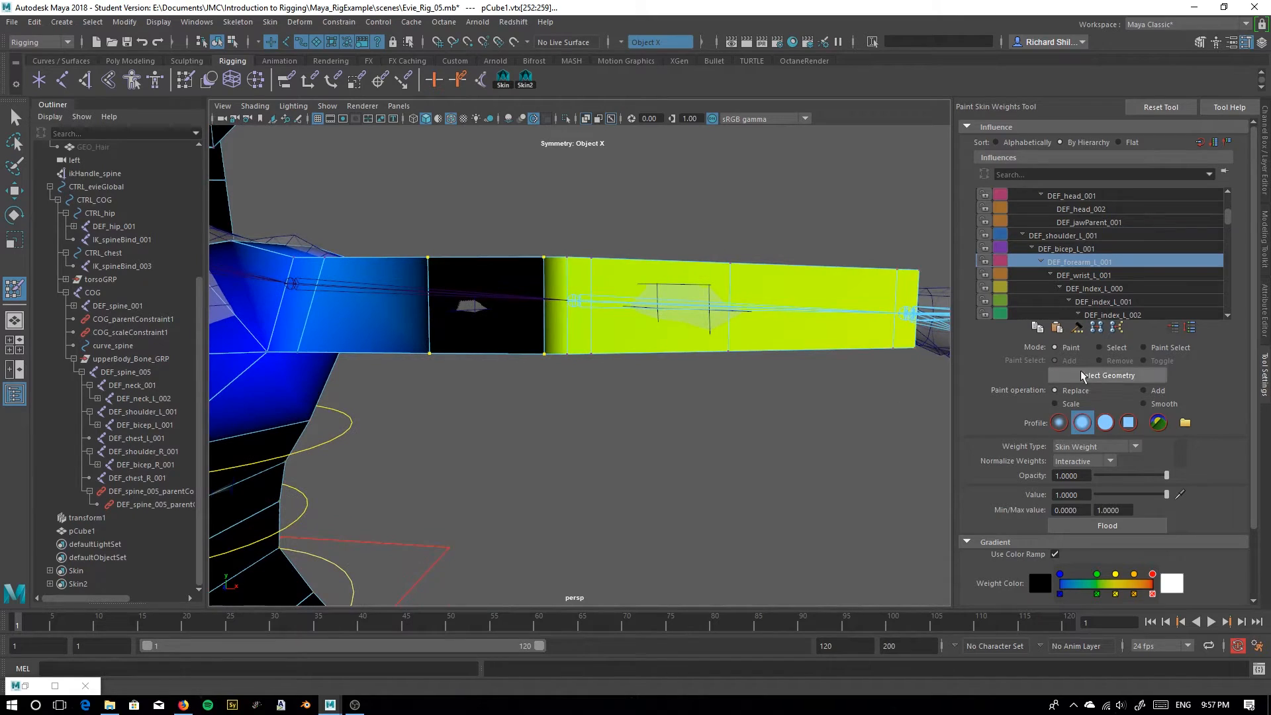
{"action": "left_click", "coordinate": [1100, 348]}
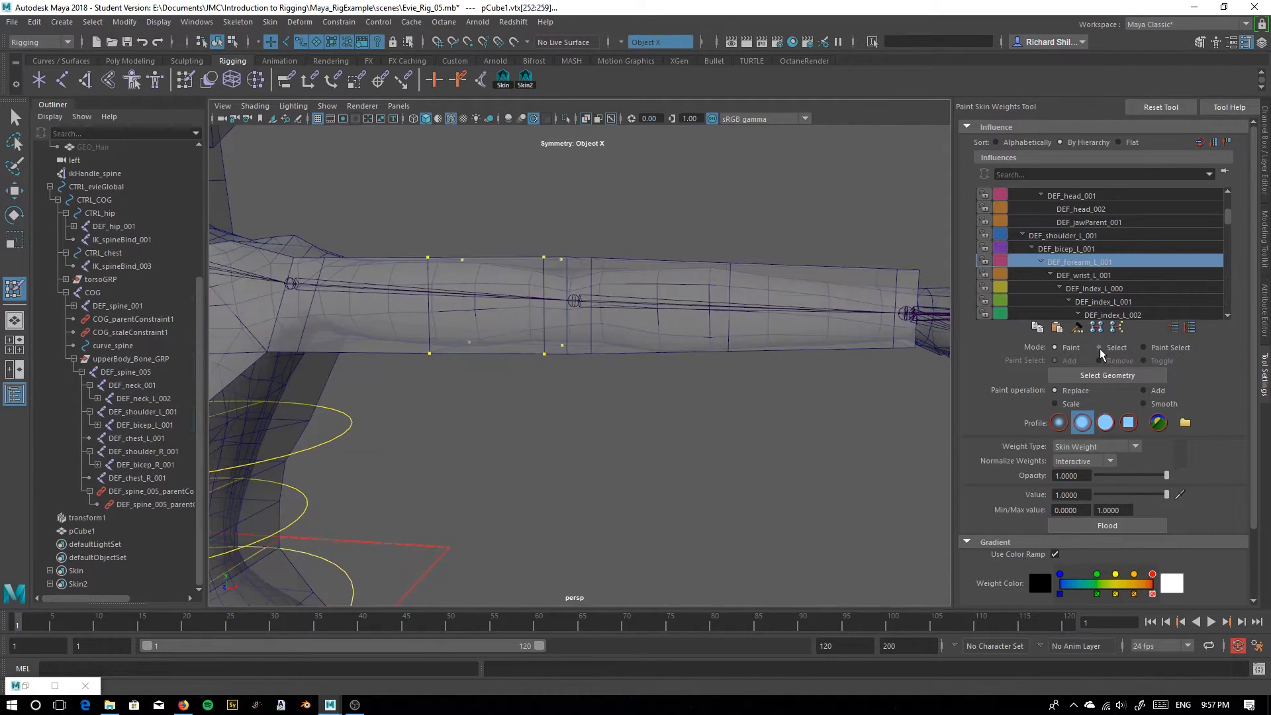
{"action": "left_click_drag", "start_coordinate": [616, 341], "coordinate": [650, 349], "text": "alt"}
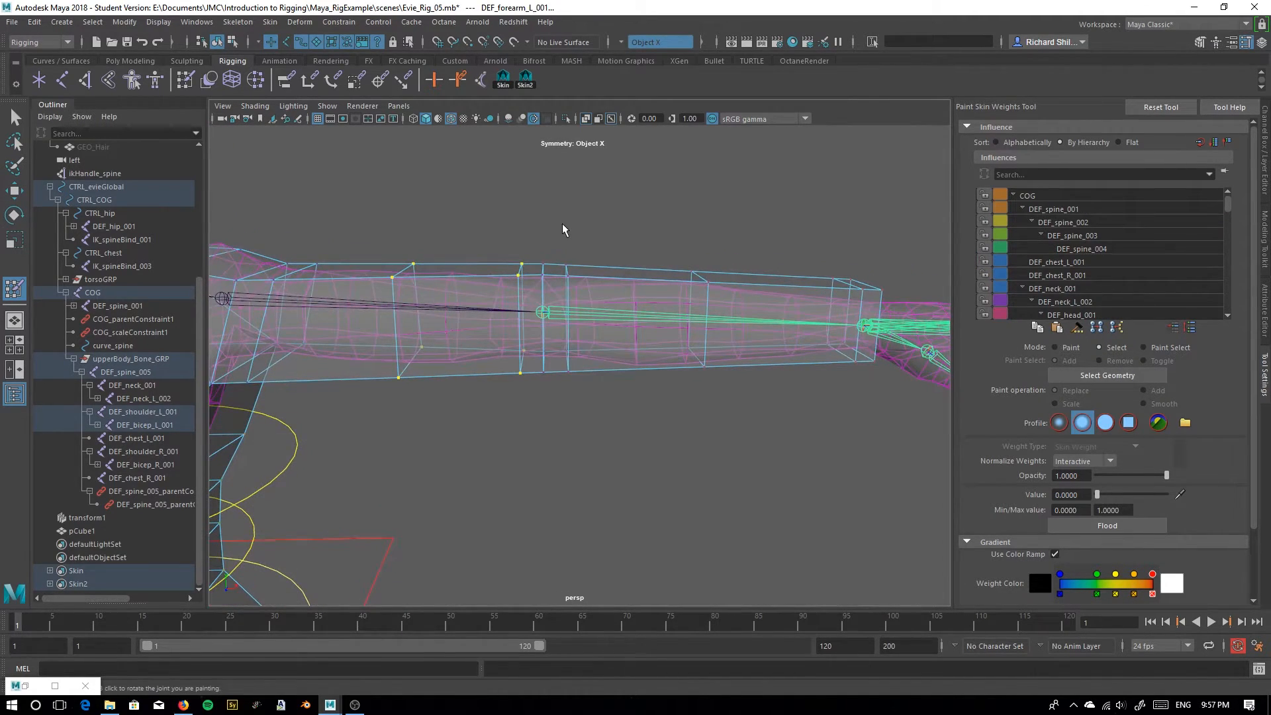
{"action": "left_click_drag", "start_coordinate": [560, 231], "coordinate": [674, 383]}
{"action": "left_click_drag", "start_coordinate": [646, 200], "coordinate": [786, 439], "text": "shift"}
{"action": "left_click_drag", "start_coordinate": [773, 217], "coordinate": [828, 392], "text": "shift"}
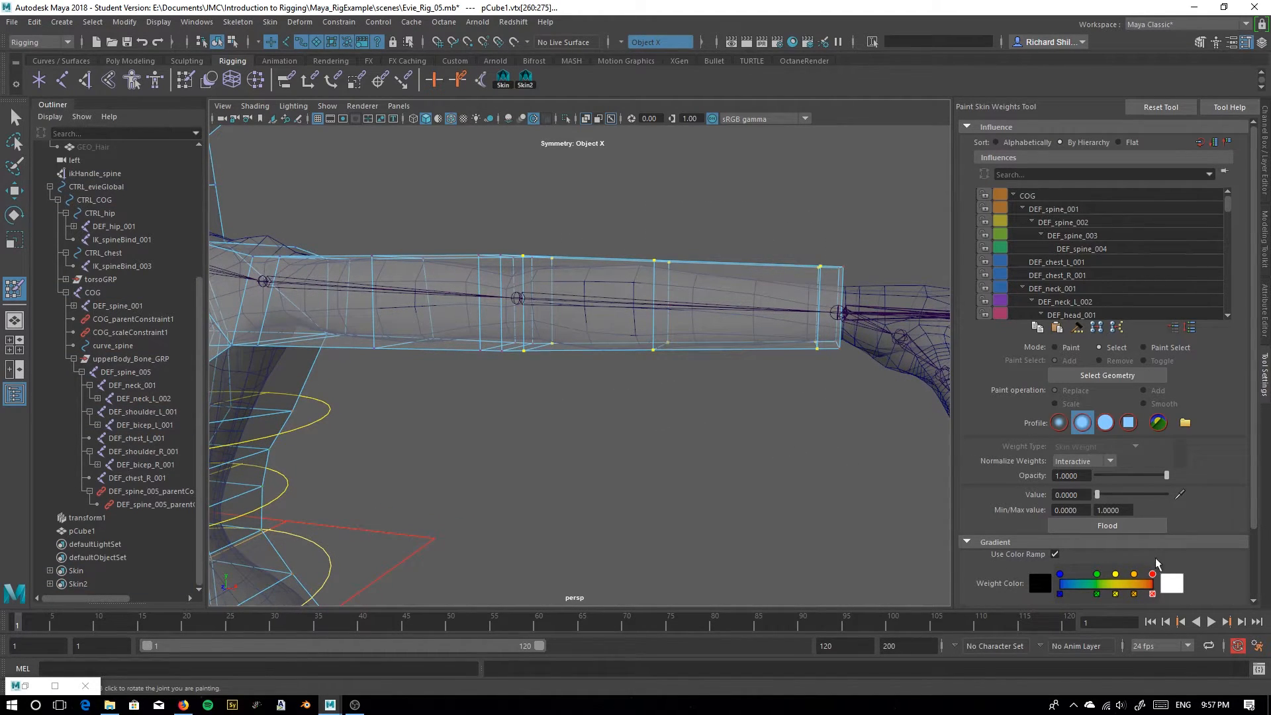
{"action": "left_click", "coordinate": [1068, 348]}
{"action": "left_click", "coordinate": [1099, 525]}
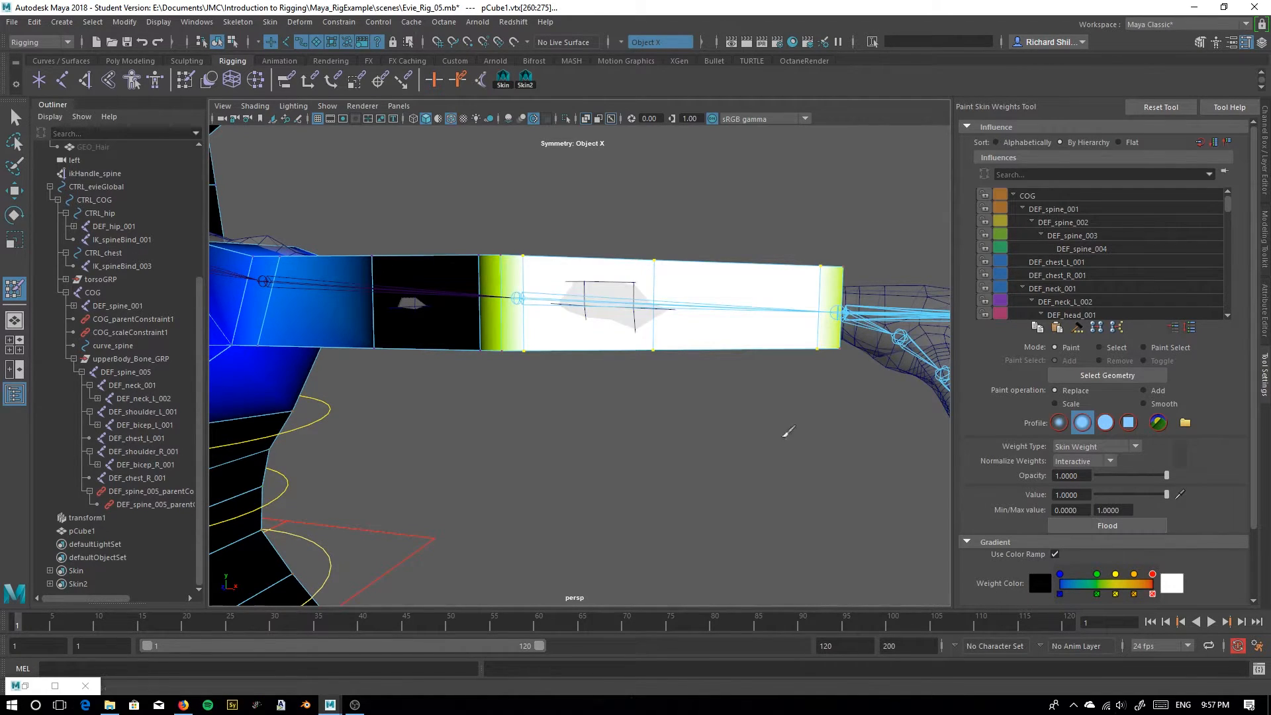
Flood the cage vertices around the shoulders and chest with DEF_forearm_L_001 weight 0
{"action": "scroll", "coordinate": [580, 360], "scroll_direction": "down", "scroll_amount": 3}
{"action": "middle_click_drag", "start_coordinate": [540, 378], "coordinate": [701, 408], "text": "alt"}
{"action": "left_click_drag", "start_coordinate": [701, 407], "coordinate": [584, 370], "text": "alt"}
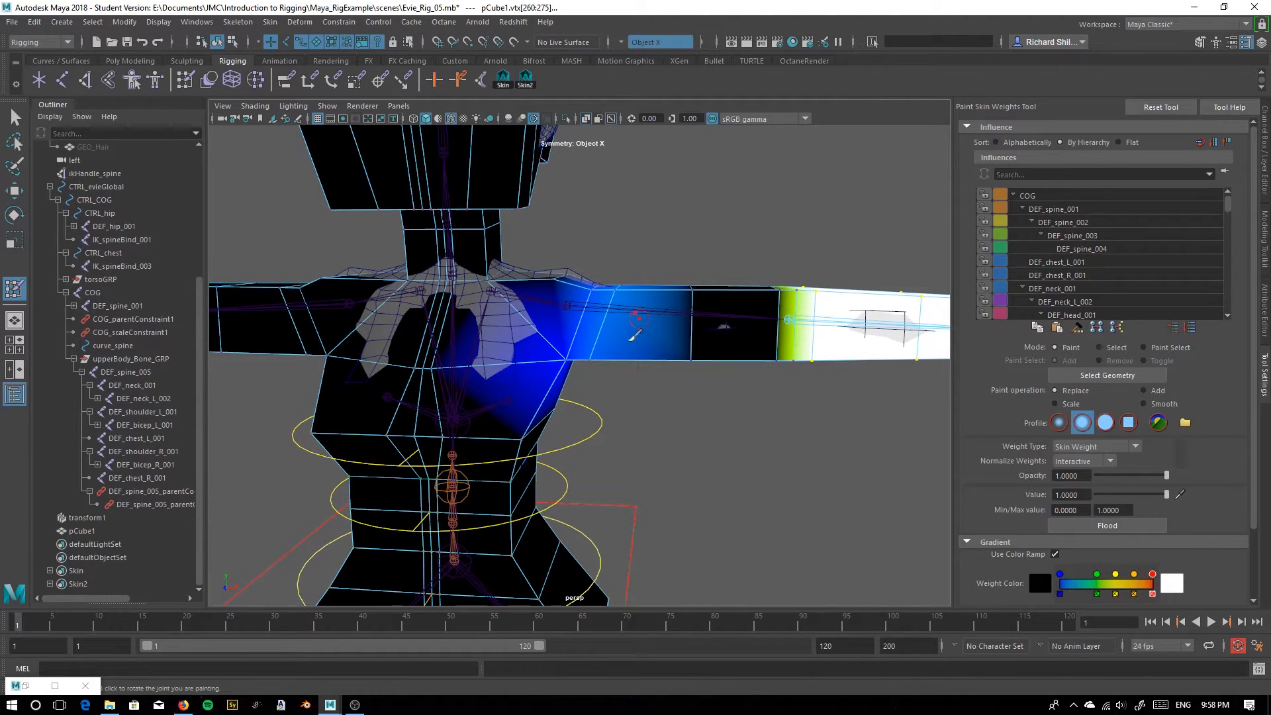
{"action": "scroll", "coordinate": [1059, 298], "scroll_direction": "down", "scroll_amount": 3}
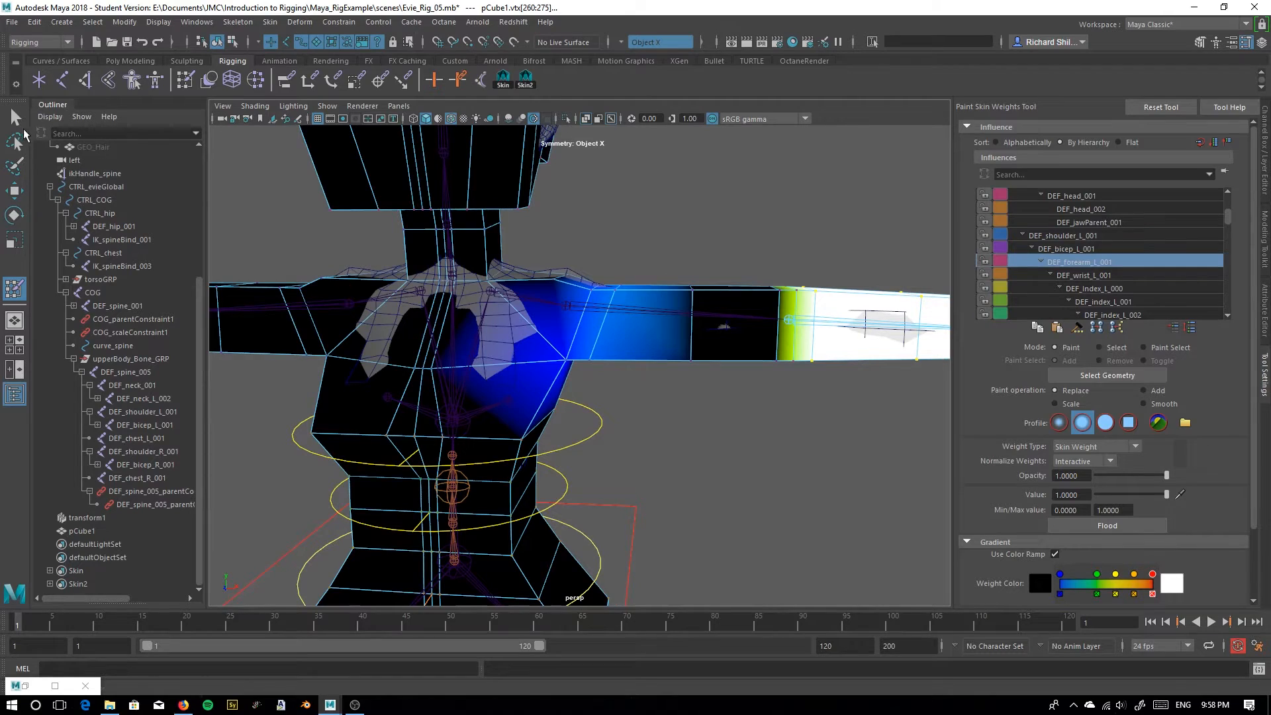
{"action": "key", "text": "q"}
{"action": "right_click_drag", "start_coordinate": [626, 336], "coordinate": [565, 337]}
{"action": "left_click_drag", "start_coordinate": [506, 386], "coordinate": [511, 366], "text": "alt"}
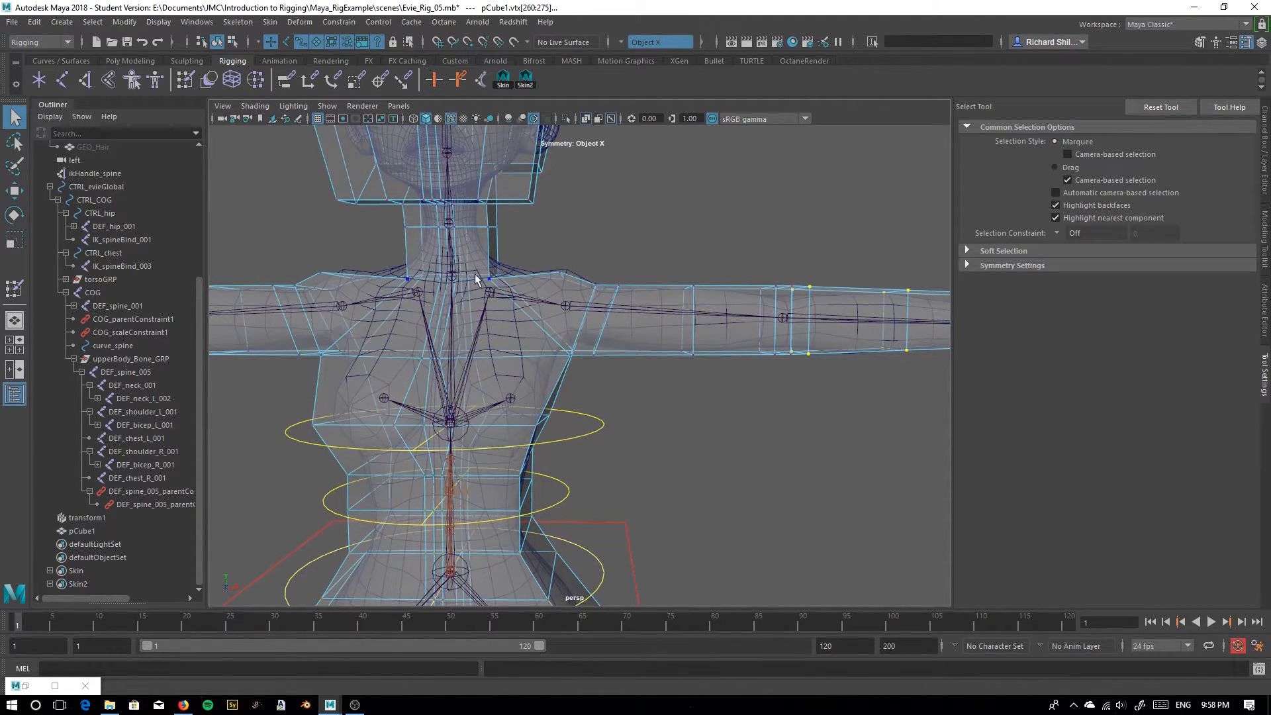
{"action": "left_click_drag", "start_coordinate": [502, 301], "coordinate": [641, 462]}
{"action": "left_click", "coordinate": [15, 288]}
{"action": "scroll", "coordinate": [1089, 291], "scroll_direction": "down", "scroll_amount": 2}
{"action": "left_click", "coordinate": [1093, 303]}
{"action": "scroll", "coordinate": [1095, 306], "scroll_direction": "down", "scroll_amount": 1}
{"action": "left_click_drag", "start_coordinate": [1112, 498], "coordinate": [957, 540]}
{"action": "left_click", "coordinate": [1077, 528]}
Leave weight painting, bend the left forearm joint about a right angle to test the elbow deformation, and undo the bend
{"action": "scroll", "coordinate": [547, 398], "scroll_direction": "down", "scroll_amount": 4}
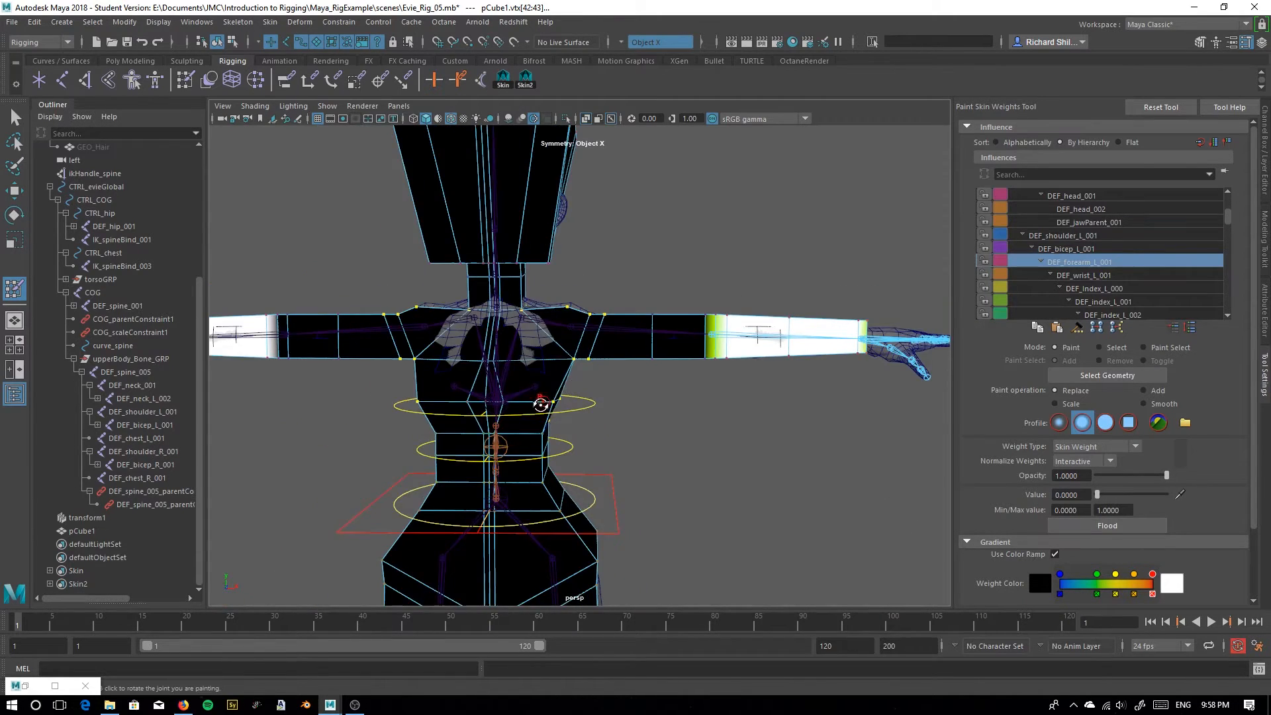
{"action": "scroll", "coordinate": [545, 397], "scroll_direction": "down", "scroll_amount": 2}
{"action": "left_click", "coordinate": [16, 119]}
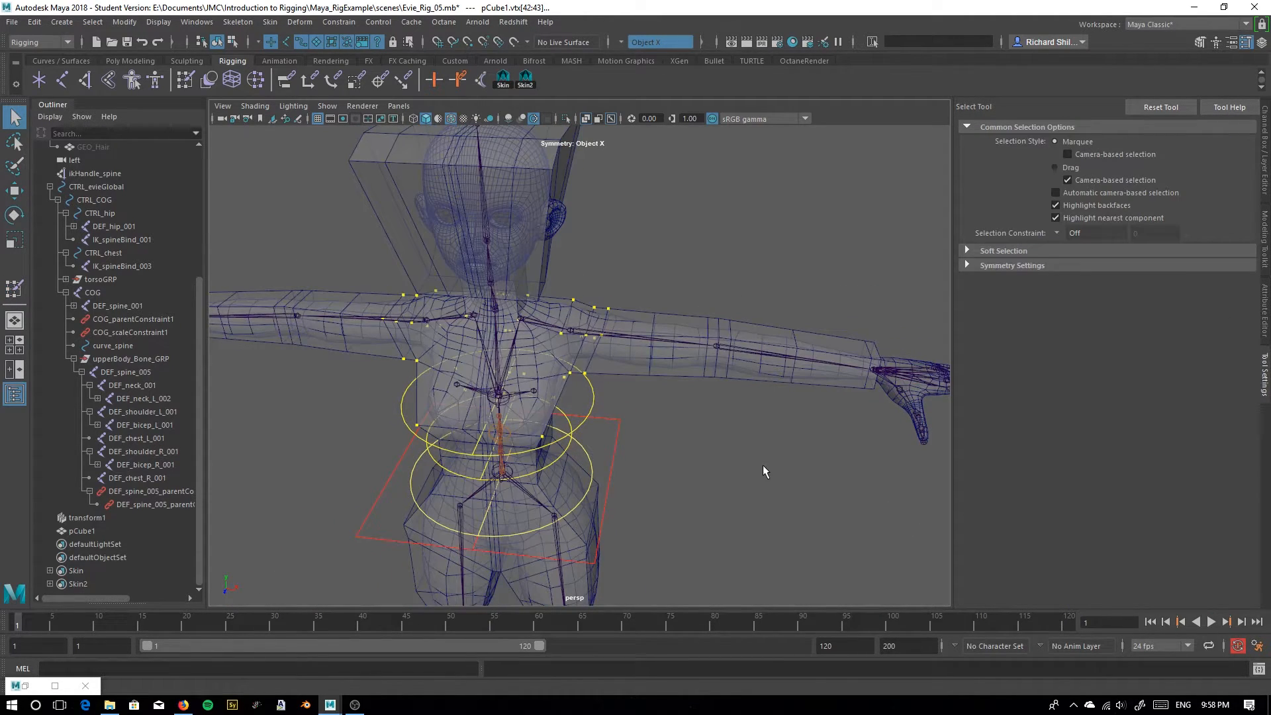
{"action": "left_click", "coordinate": [739, 372]}
{"action": "left_click_drag", "start_coordinate": [774, 405], "coordinate": [714, 397], "text": "alt"}
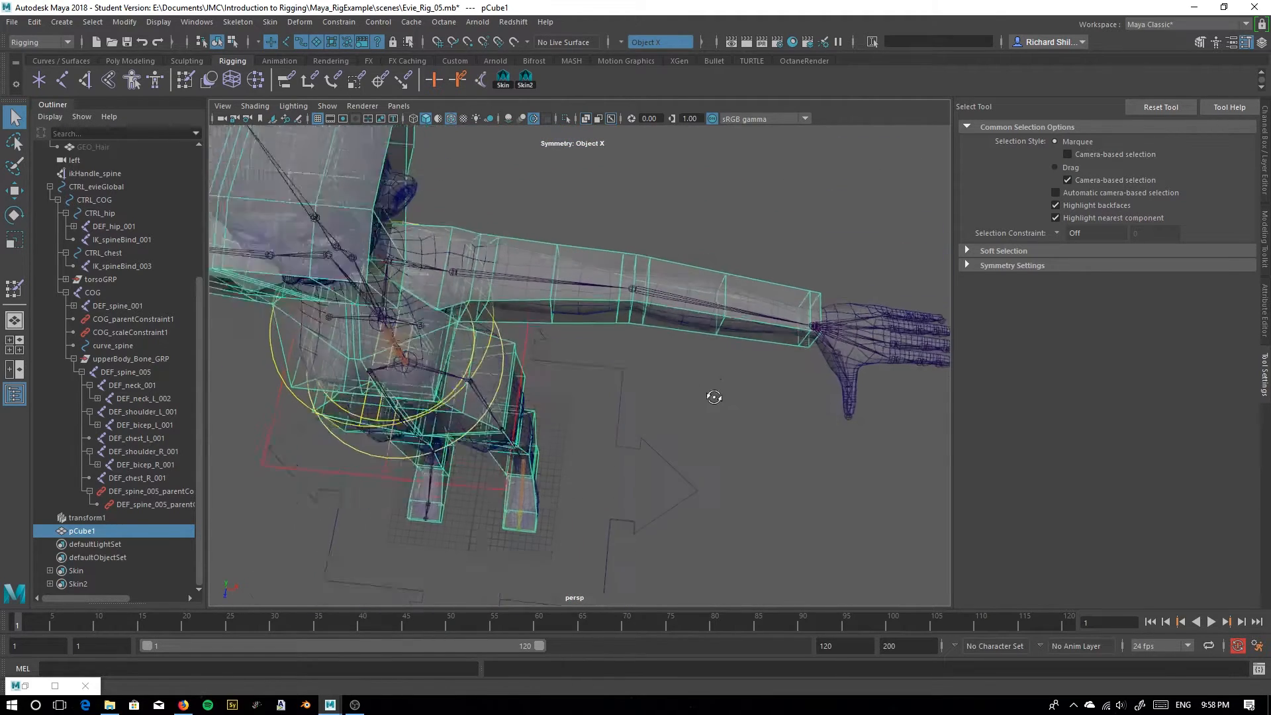
{"action": "left_click", "coordinate": [692, 313]}
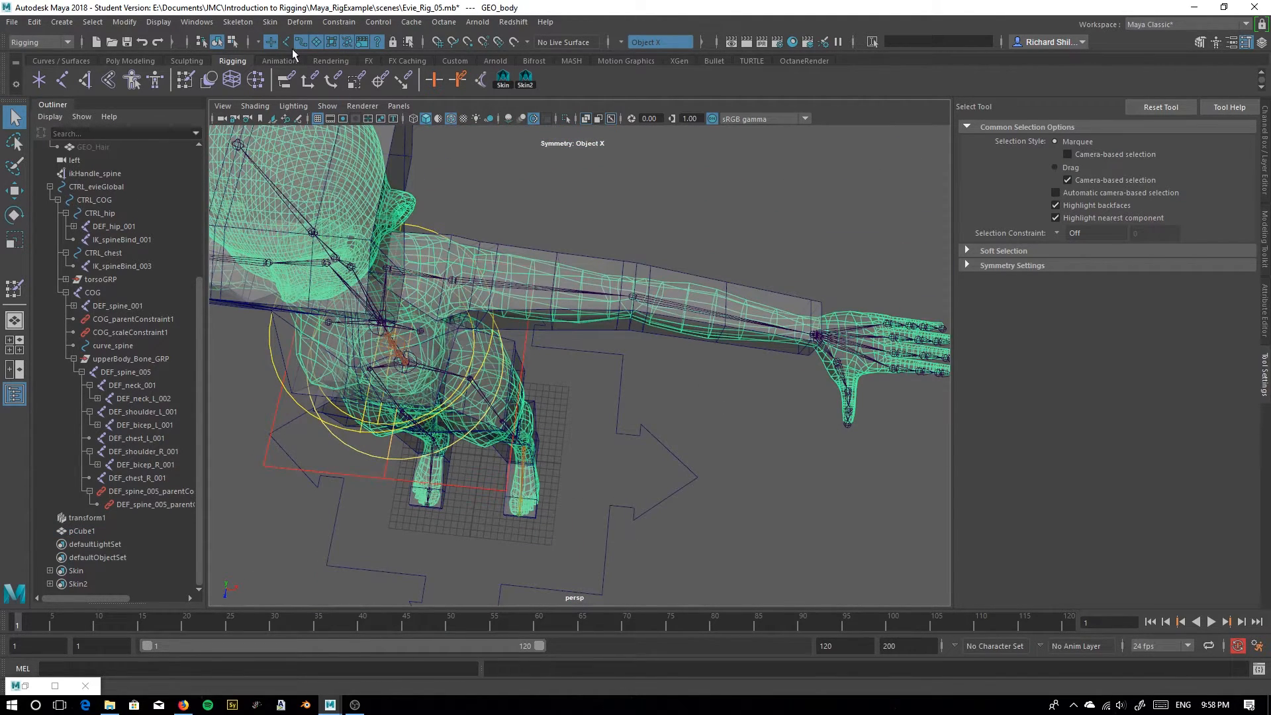
{"action": "left_click", "coordinate": [733, 366]}
{"action": "left_click", "coordinate": [691, 305]}
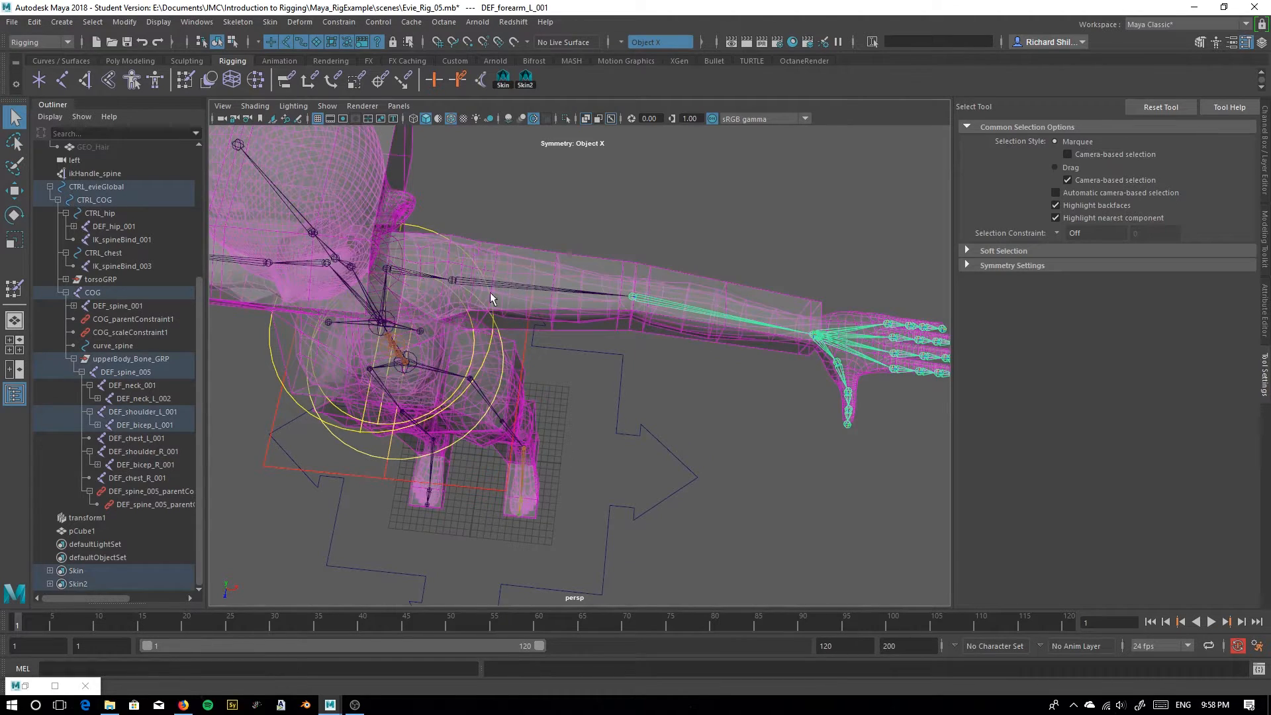
{"action": "left_click", "coordinate": [13, 216]}
{"action": "left_click_drag", "start_coordinate": [655, 351], "coordinate": [430, 381]}
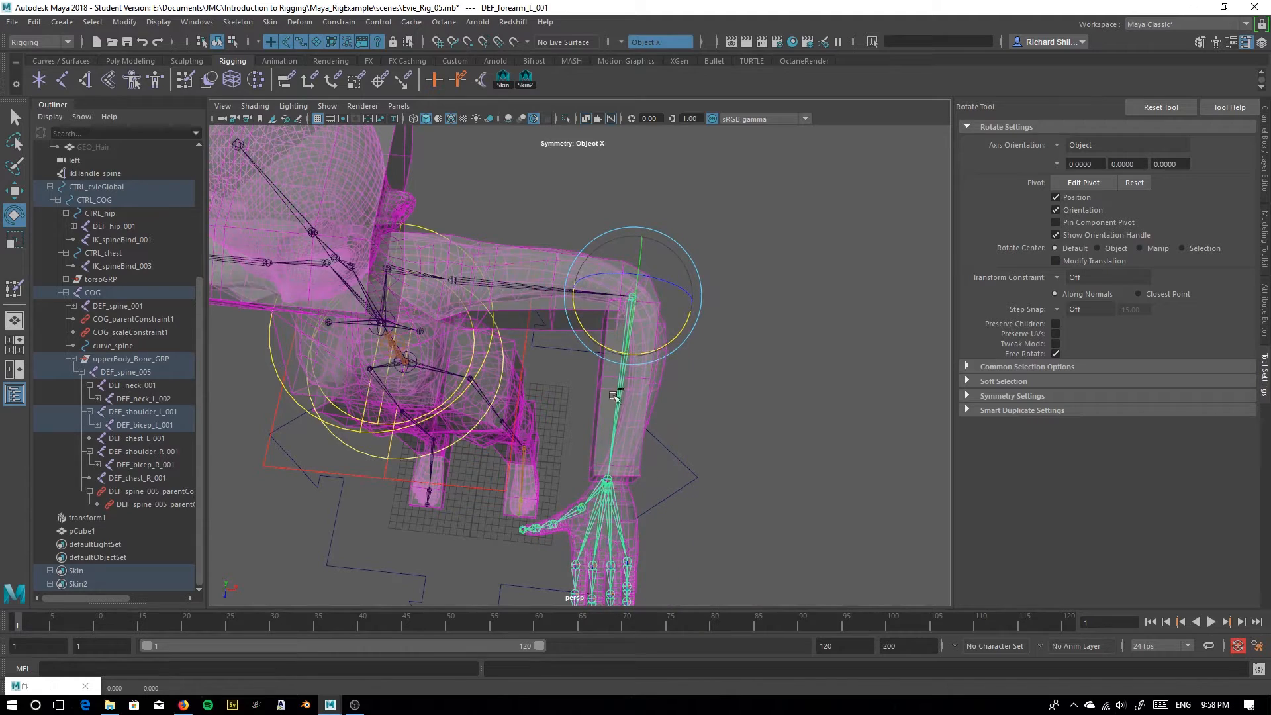
{"action": "key", "text": "ctrl+z"}
Select the left shin joint DEF_shin_L_001 to identify the joint controlling the lower leg
{"action": "left_click_drag", "start_coordinate": [606, 433], "coordinate": [580, 407], "text": "alt"}
{"action": "middle_click_drag", "start_coordinate": [580, 407], "coordinate": [570, 450], "text": "alt"}
{"action": "left_click_drag", "start_coordinate": [537, 442], "coordinate": [579, 391], "text": "alt"}
{"action": "left_click", "coordinate": [592, 384]}
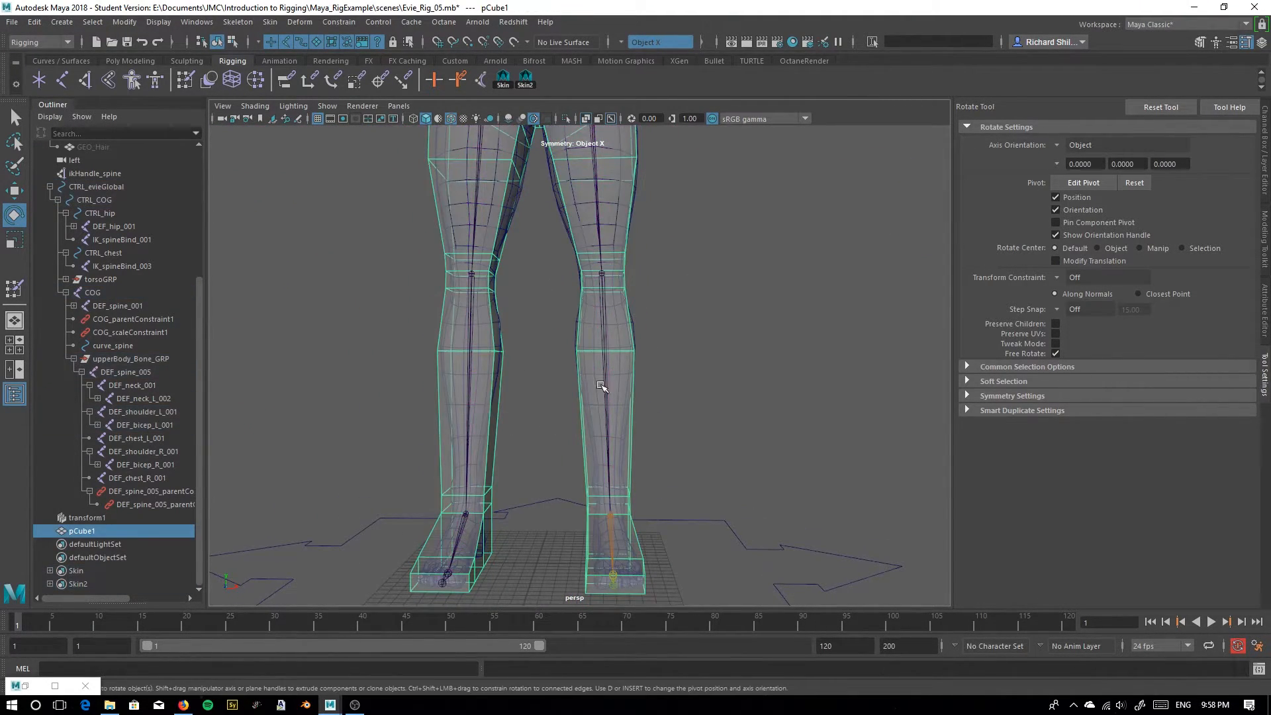
{"action": "left_click", "coordinate": [606, 407]}
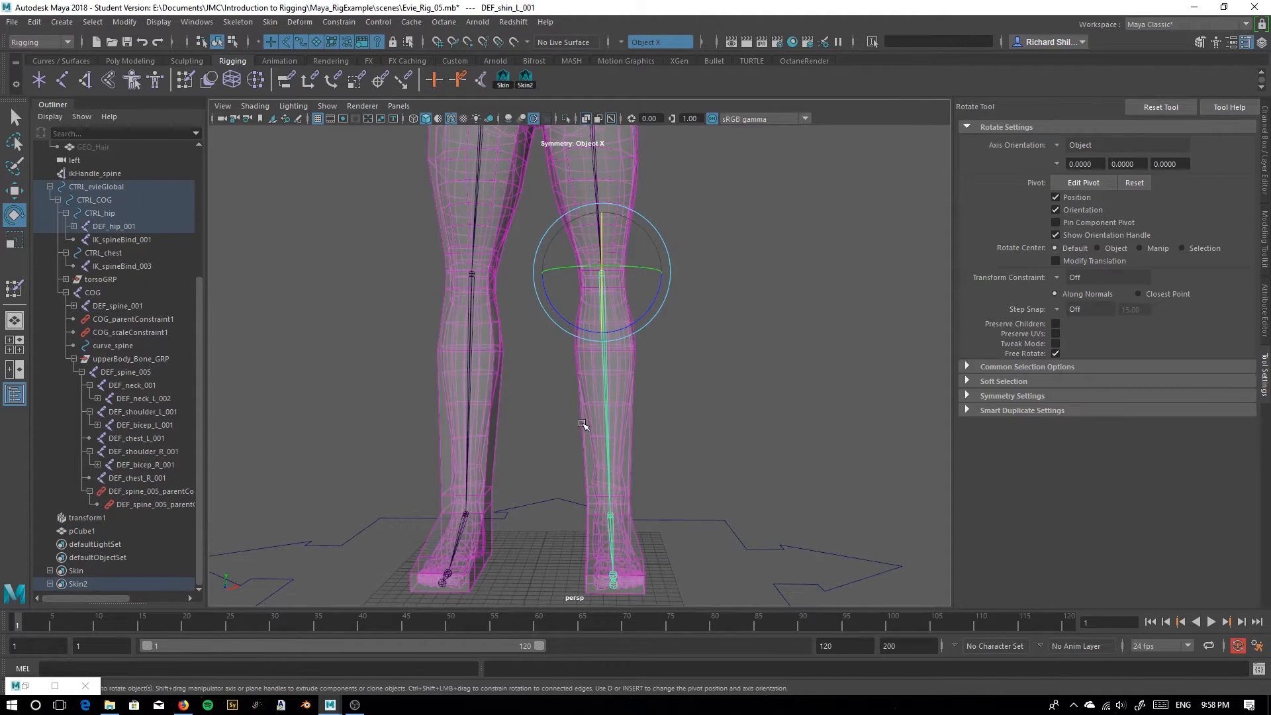
{"action": "left_click", "coordinate": [582, 423]}
{"action": "left_click", "coordinate": [606, 409]}
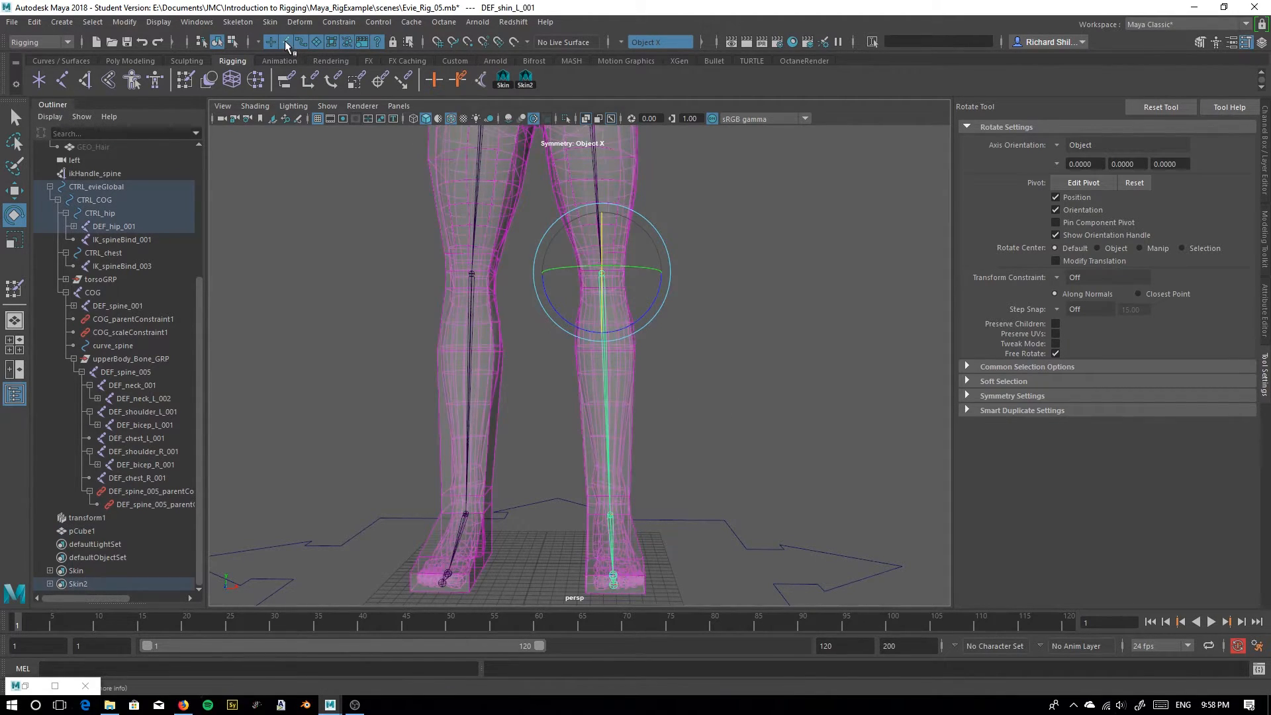
Select the cage's vertex loop just below both knees and activate the Paint Skin Weights Tool on it
{"action": "left_click", "coordinate": [624, 402]}
{"action": "right_click_drag", "start_coordinate": [629, 414], "coordinate": [567, 341]}
{"action": "left_click_drag", "start_coordinate": [533, 320], "coordinate": [750, 383]}
{"action": "left_click", "coordinate": [14, 288]}
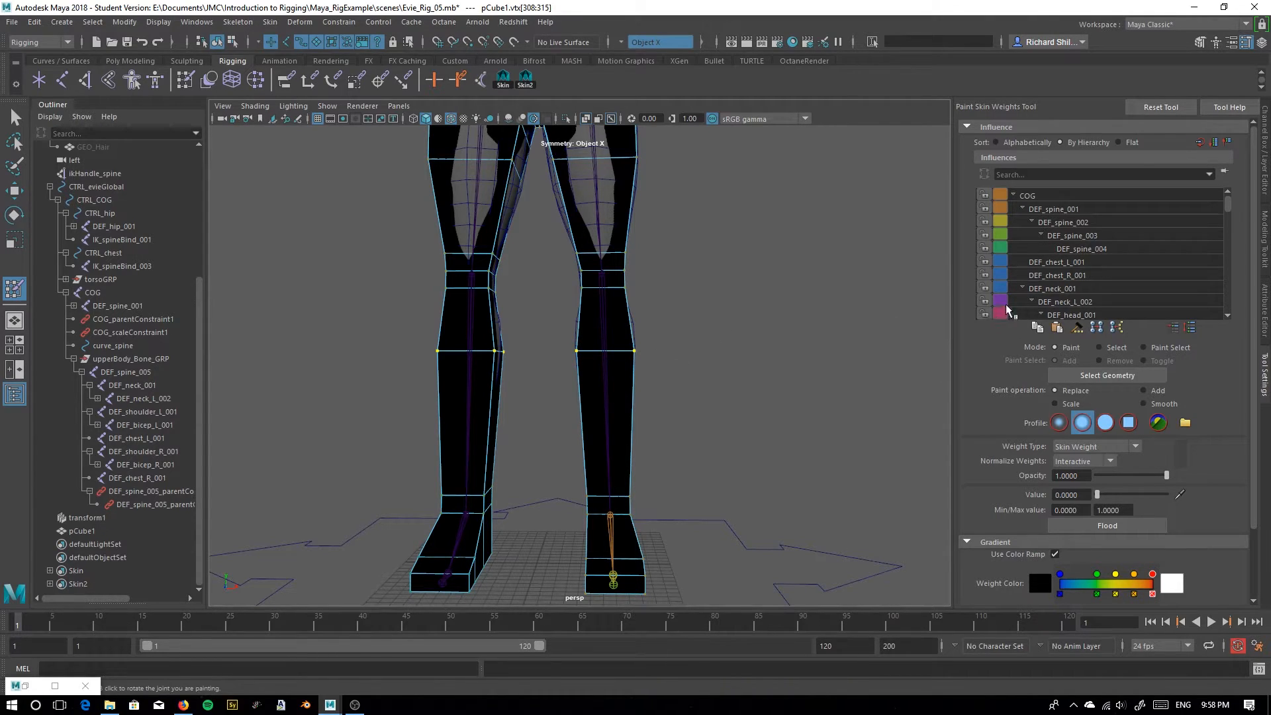
Choose DEF_thigh_L_001 as the influence for painting the cage's skin weights
{"action": "scroll", "coordinate": [1033, 285], "scroll_direction": "down", "scroll_amount": 5}
{"action": "left_click", "coordinate": [1085, 274]}
{"action": "scroll", "coordinate": [1096, 267], "scroll_direction": "down", "scroll_amount": 2}
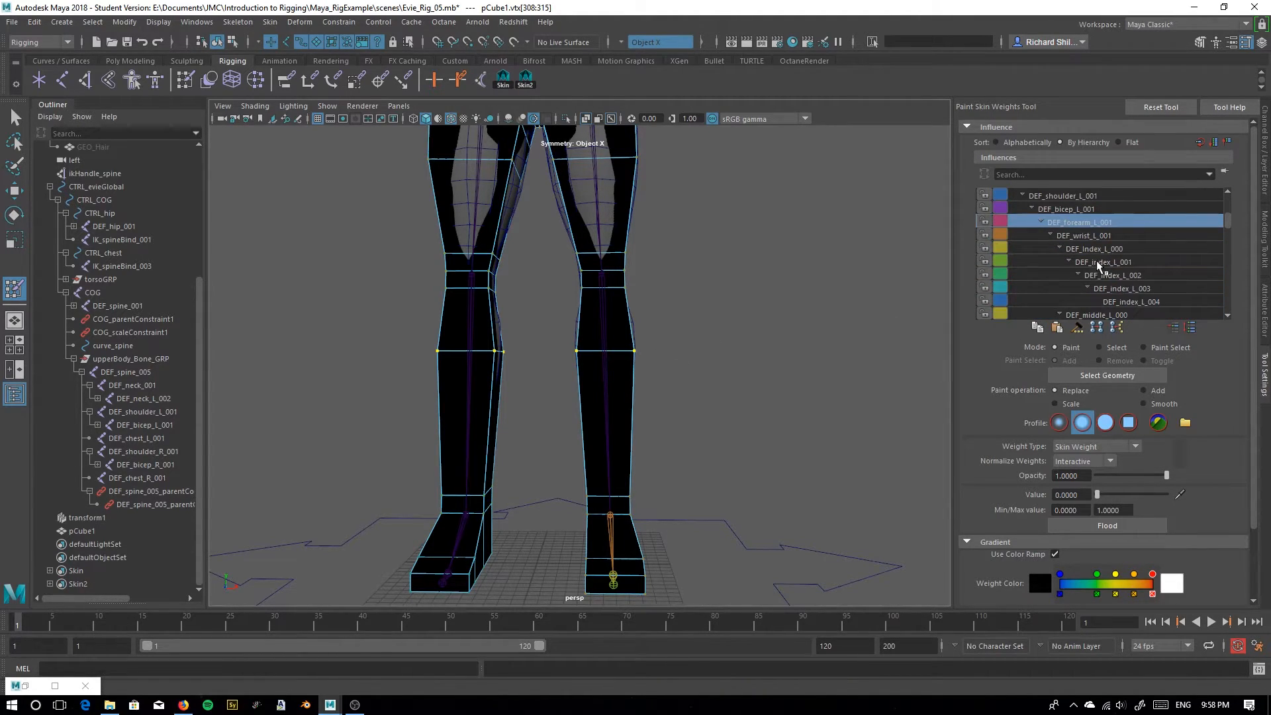
{"action": "left_click", "coordinate": [1093, 237]}
{"action": "scroll", "coordinate": [1089, 245], "scroll_direction": "down", "scroll_amount": 6}
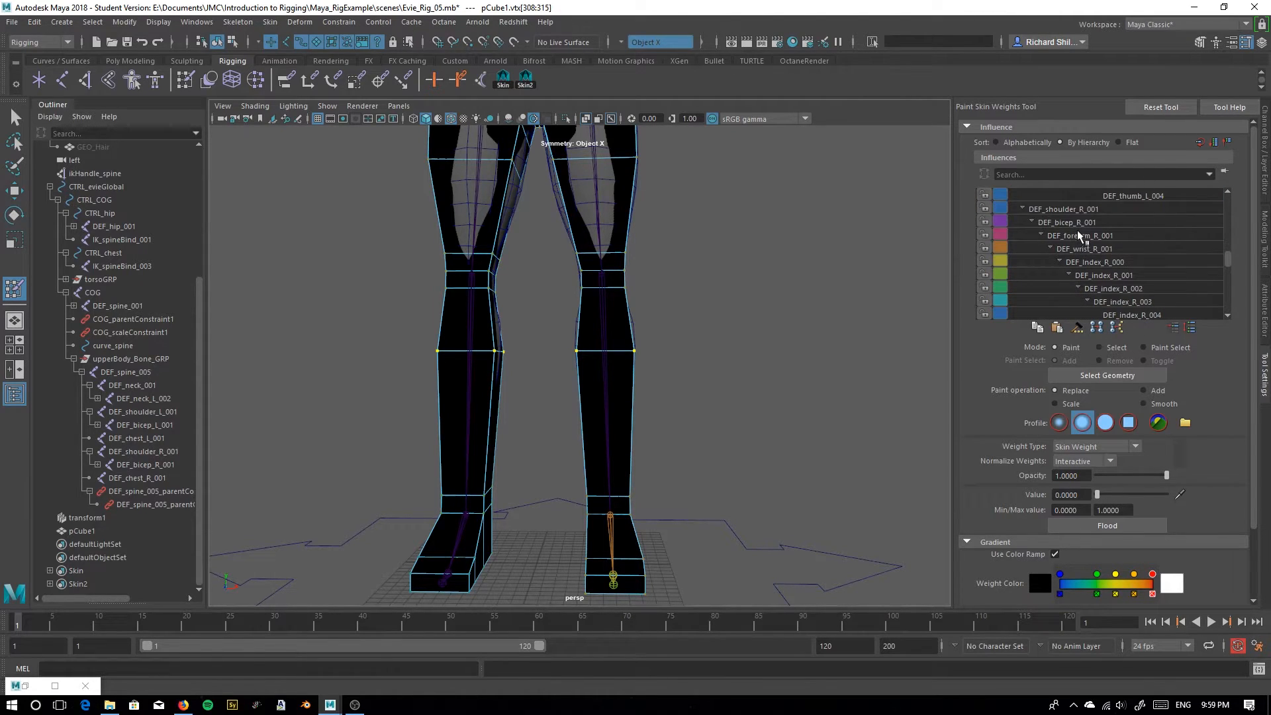
{"action": "scroll", "coordinate": [1139, 268], "scroll_direction": "down", "scroll_amount": 1}
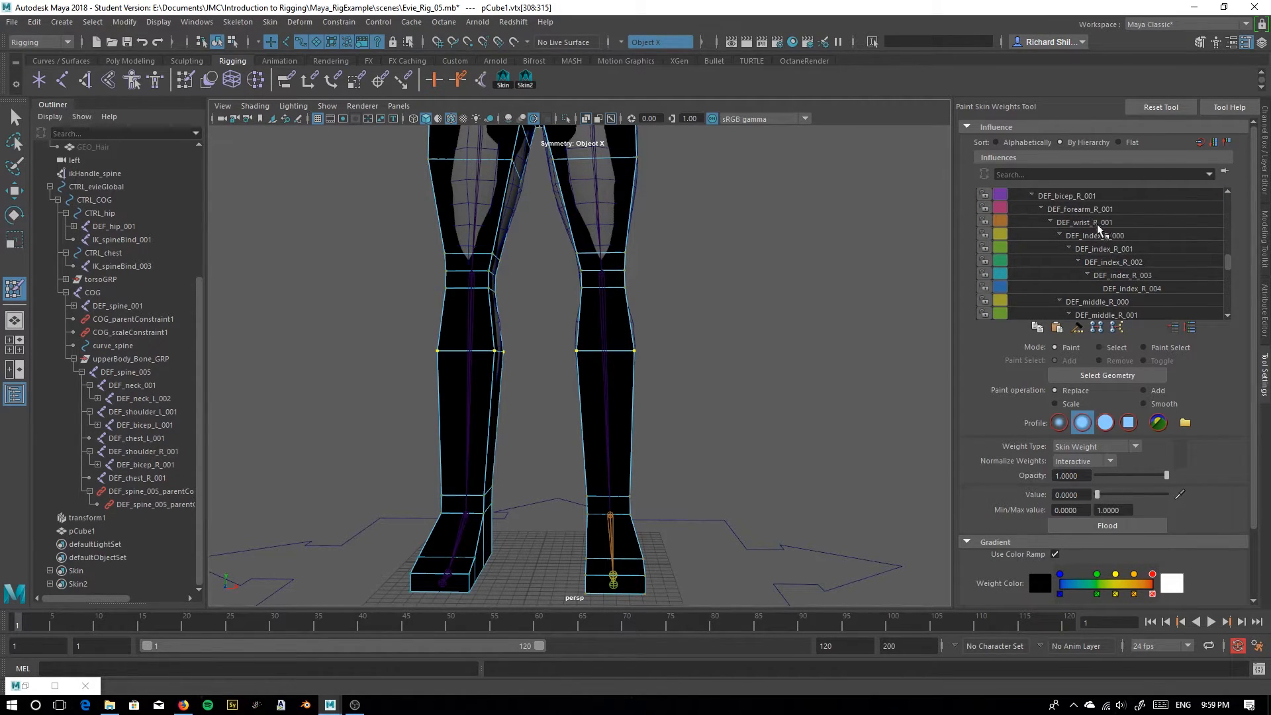
{"action": "scroll", "coordinate": [1097, 232], "scroll_direction": "up", "scroll_amount": 1}
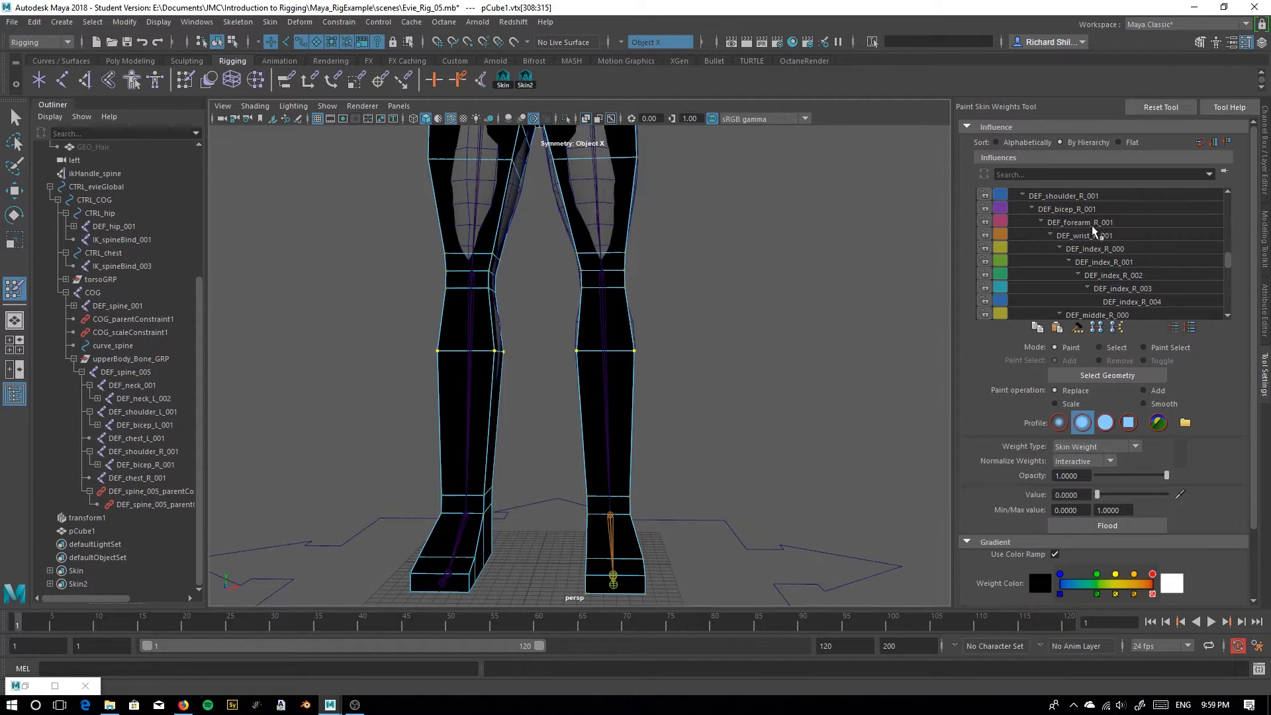
{"action": "scroll", "coordinate": [1112, 236], "scroll_direction": "down", "scroll_amount": 2}
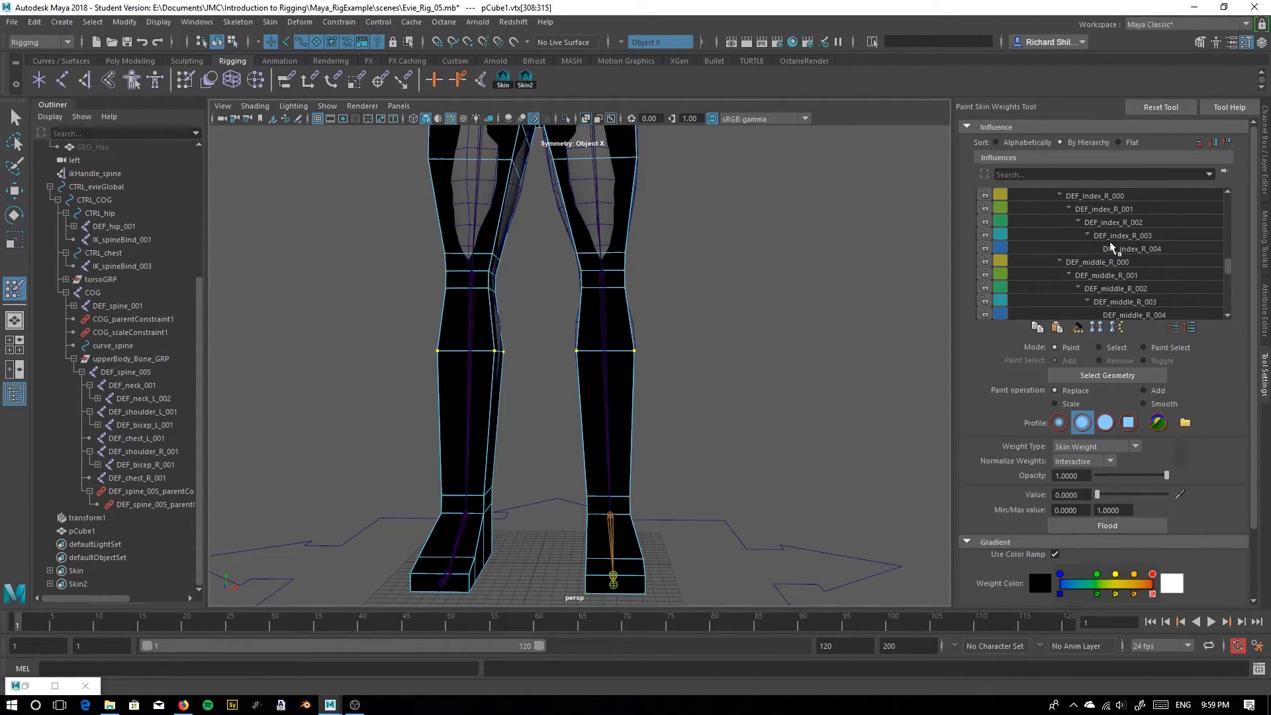
{"action": "scroll", "coordinate": [1113, 246], "scroll_direction": "down", "scroll_amount": 5}
{"action": "scroll", "coordinate": [1116, 261], "scroll_direction": "up", "scroll_amount": 5}
{"action": "scroll", "coordinate": [1117, 263], "scroll_direction": "up", "scroll_amount": 8}
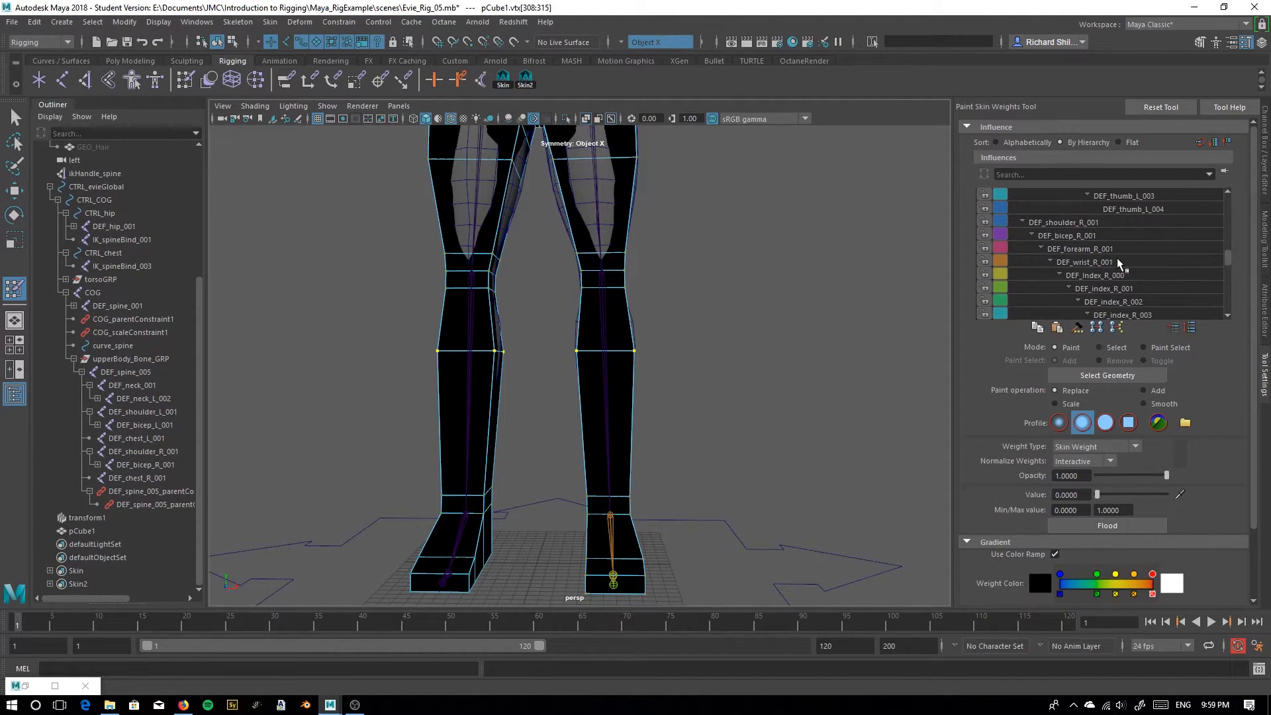
{"action": "scroll", "coordinate": [1102, 258], "scroll_direction": "up", "scroll_amount": 12}
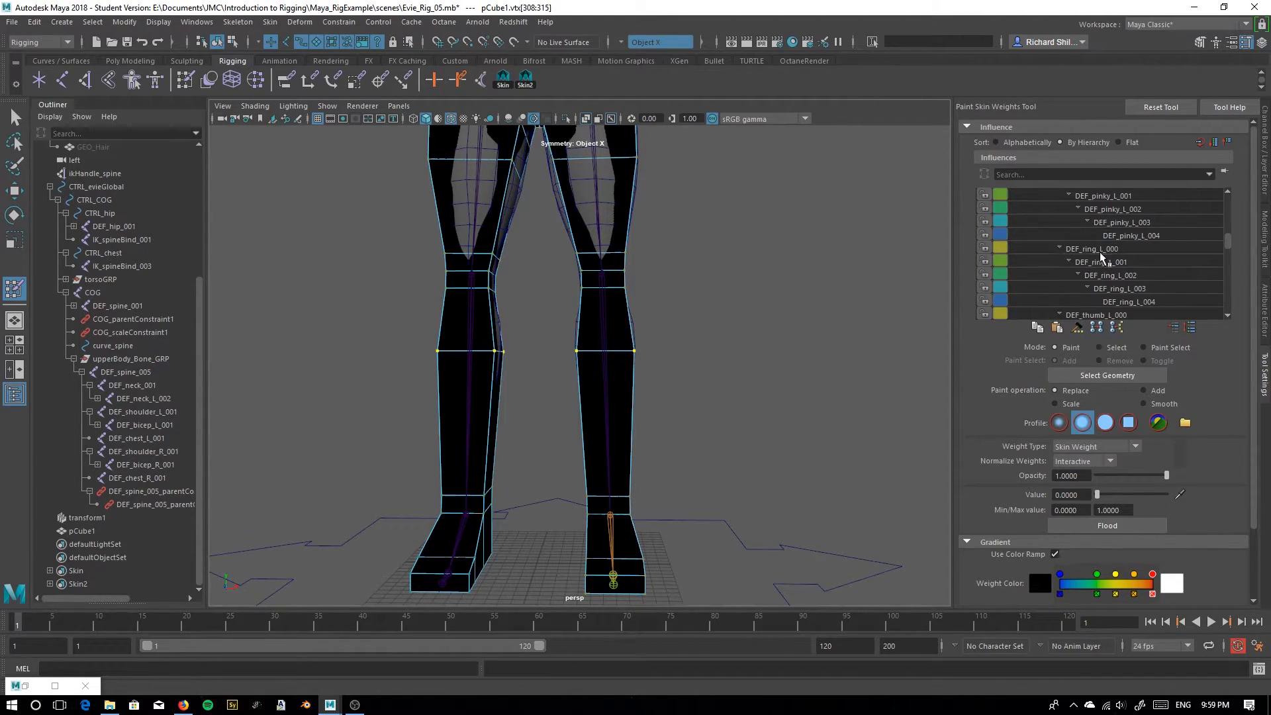
{"action": "scroll", "coordinate": [1097, 258], "scroll_direction": "down", "scroll_amount": 10}
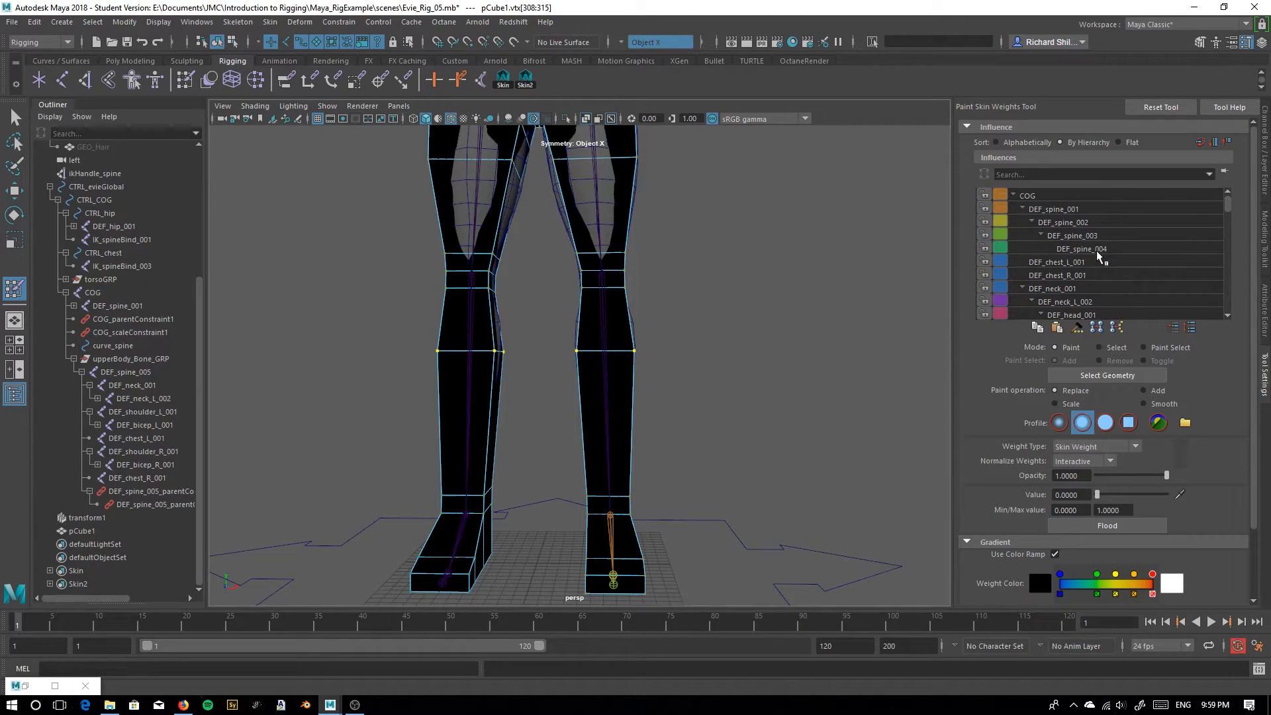
{"action": "scroll", "coordinate": [1097, 265], "scroll_direction": "down", "scroll_amount": 14}
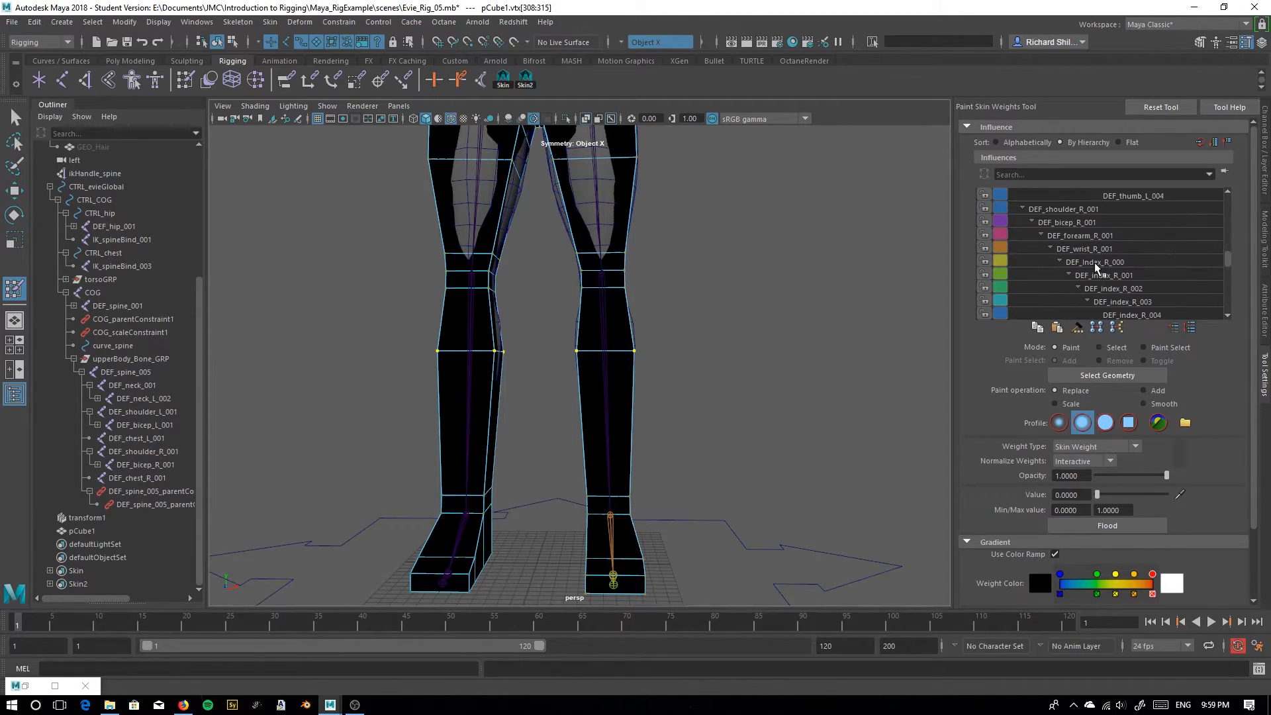
{"action": "scroll", "coordinate": [1083, 291], "scroll_direction": "down", "scroll_amount": 2}
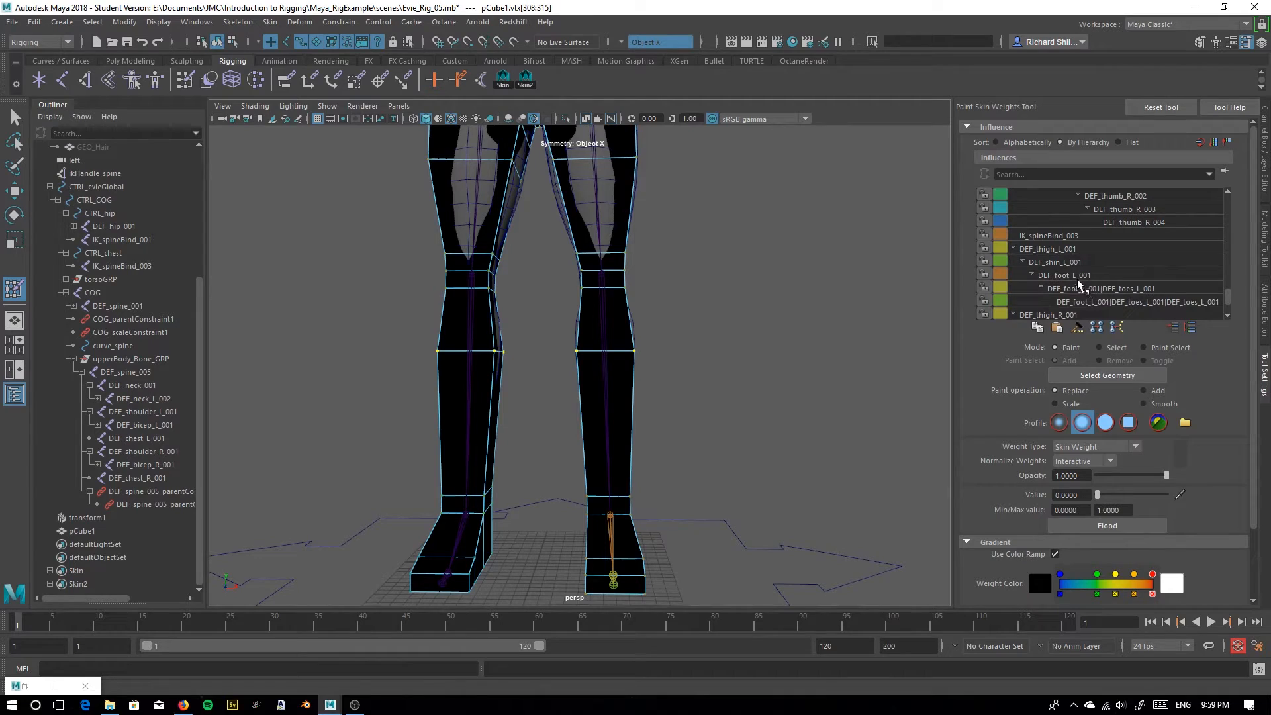
{"action": "left_click", "coordinate": [1060, 250]}
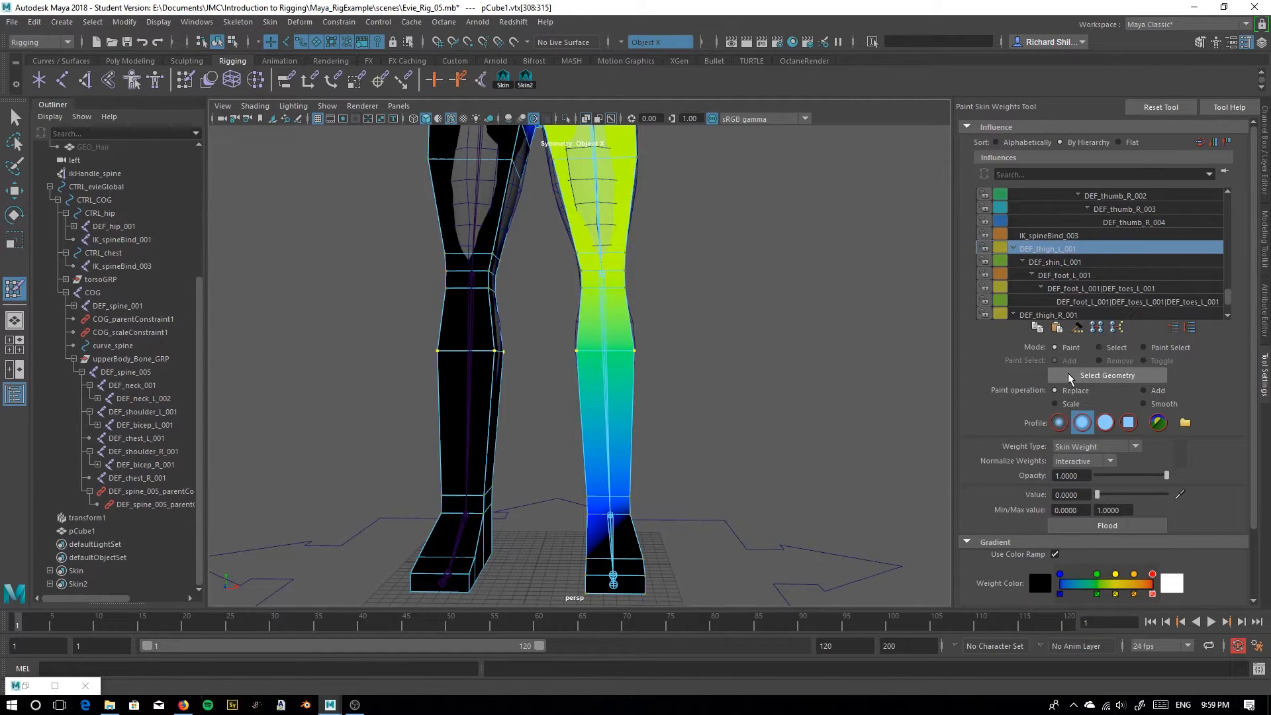
Try flooding the selected loop below both knees with DEF_thigh_L_001 weight 0 and with weight 1, undoing each flood
{"action": "left_click", "coordinate": [1085, 524]}
{"action": "key", "text": "ctrl+z"}
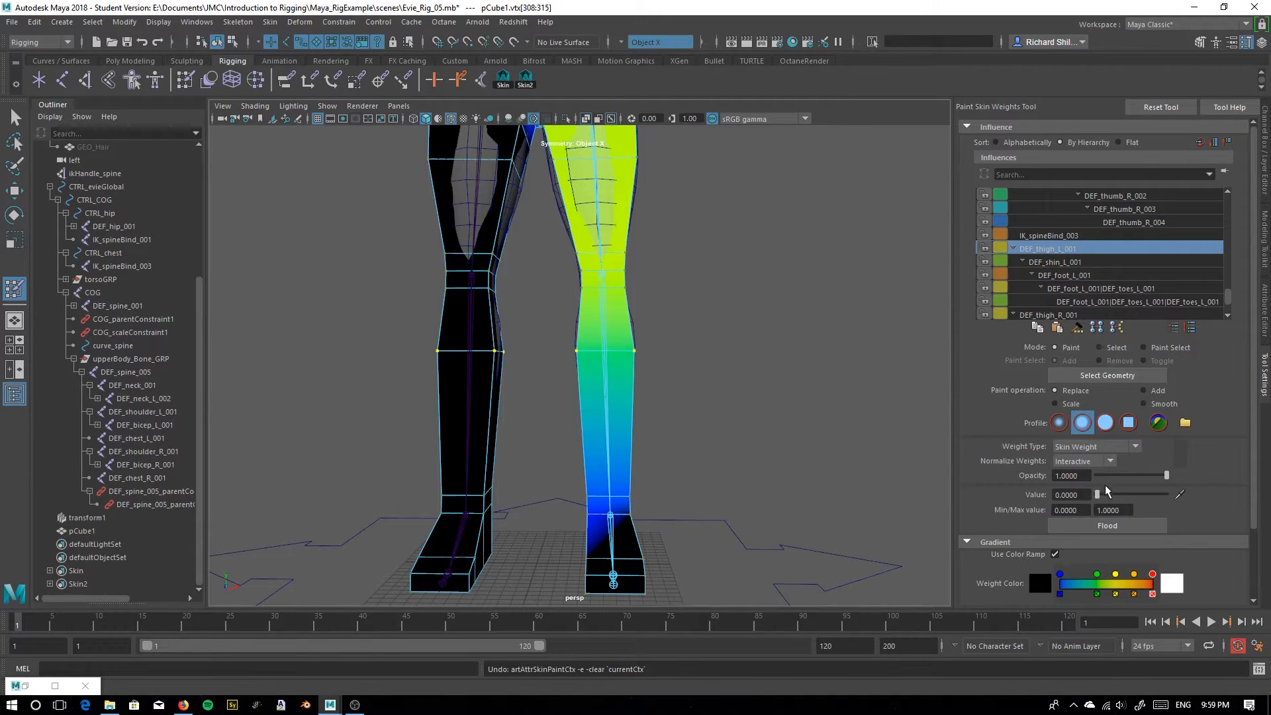
{"action": "left_click", "coordinate": [1122, 526]}
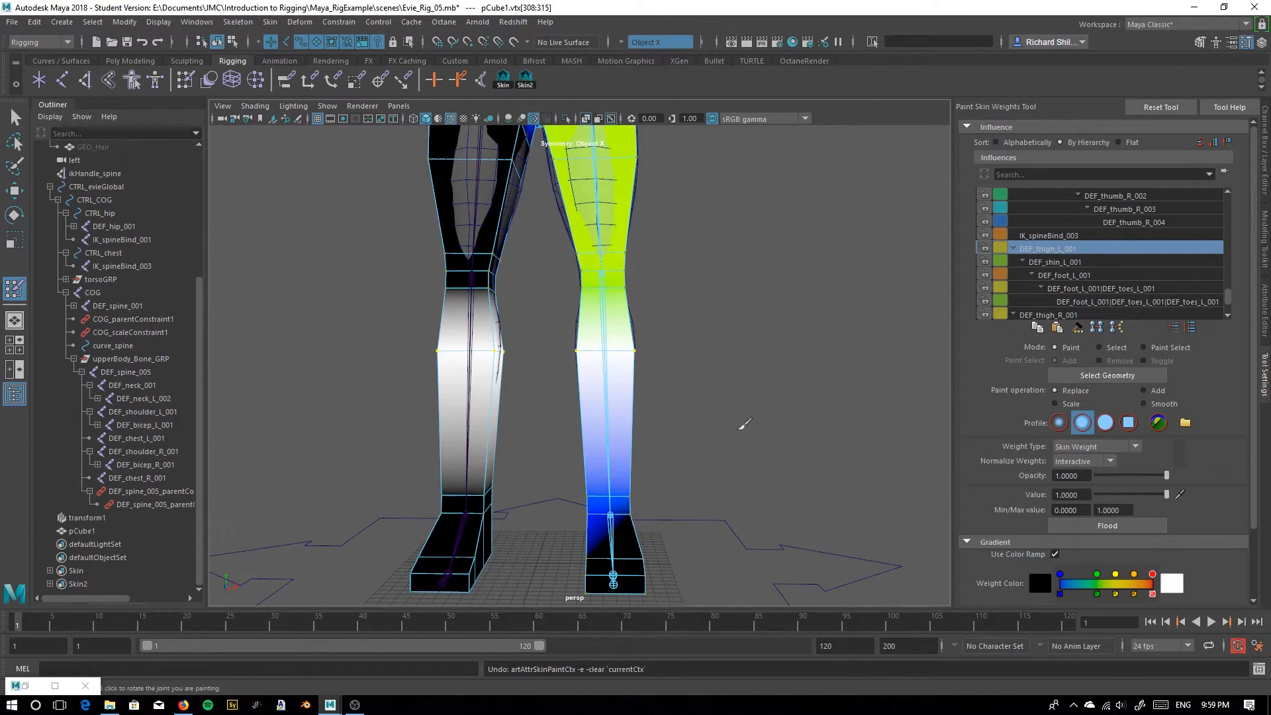
{"action": "key", "text": "ctrl+z"}
Return the cage to object selection, turn symmetry off, and reactivate the Paint Skin Weights Tool
{"action": "key", "text": "q"}
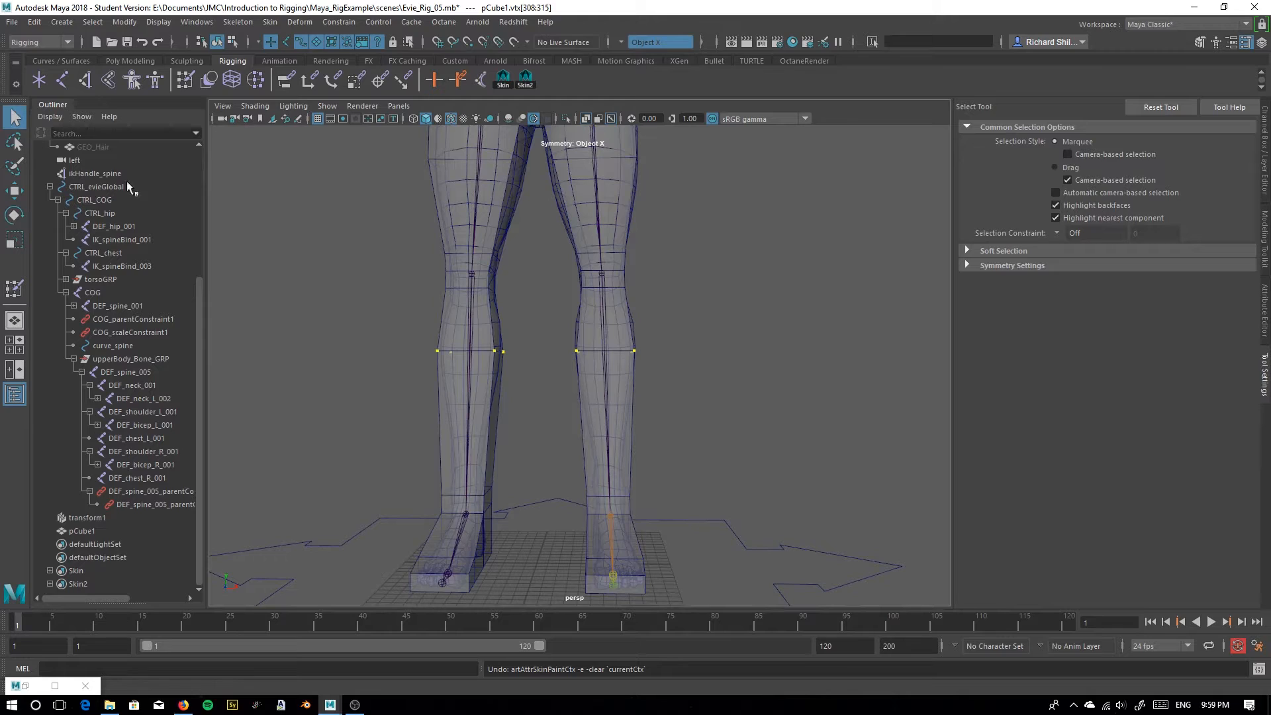
{"action": "key", "text": "F8"}
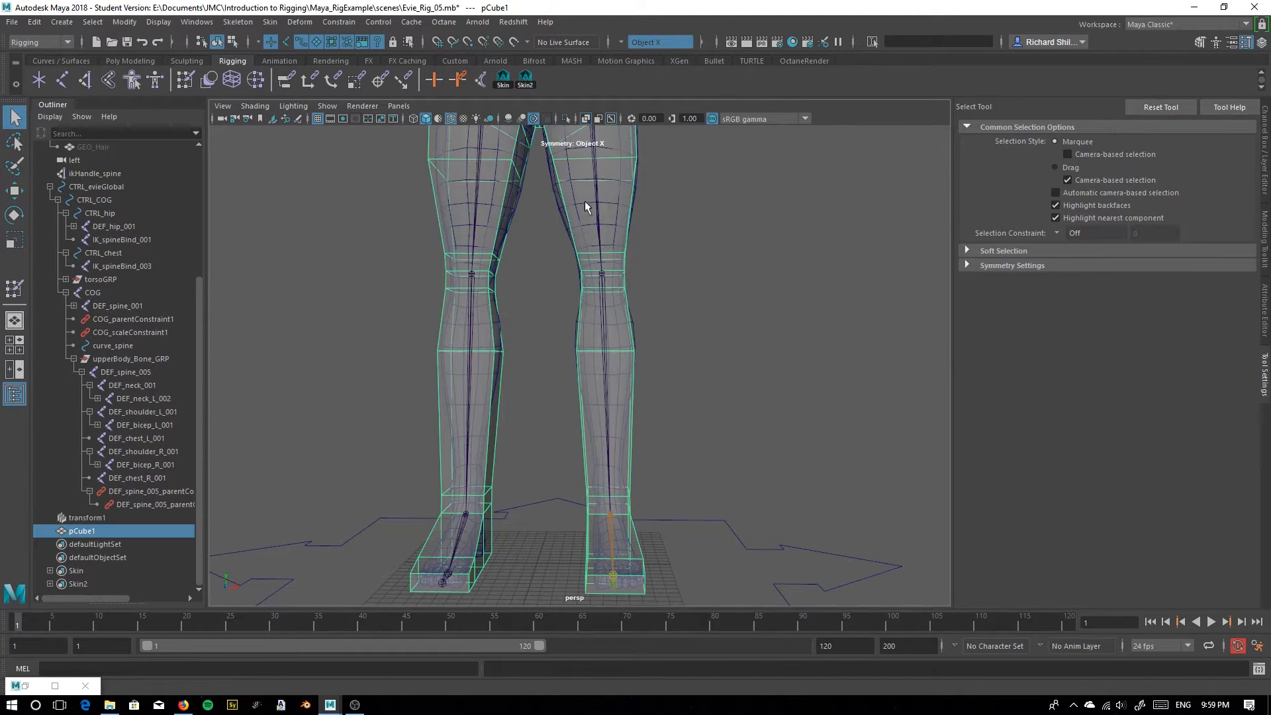
{"action": "left_click", "coordinate": [629, 42]}
{"action": "left_click", "coordinate": [648, 47]}
{"action": "right_click_drag", "start_coordinate": [546, 361], "coordinate": [507, 319]}
Compare how the DEF_shin_L_001 and DEF_thigh_L_001 weights are distributed over the cage's left leg
{"action": "scroll", "coordinate": [1041, 295], "scroll_direction": "down", "scroll_amount": 10}
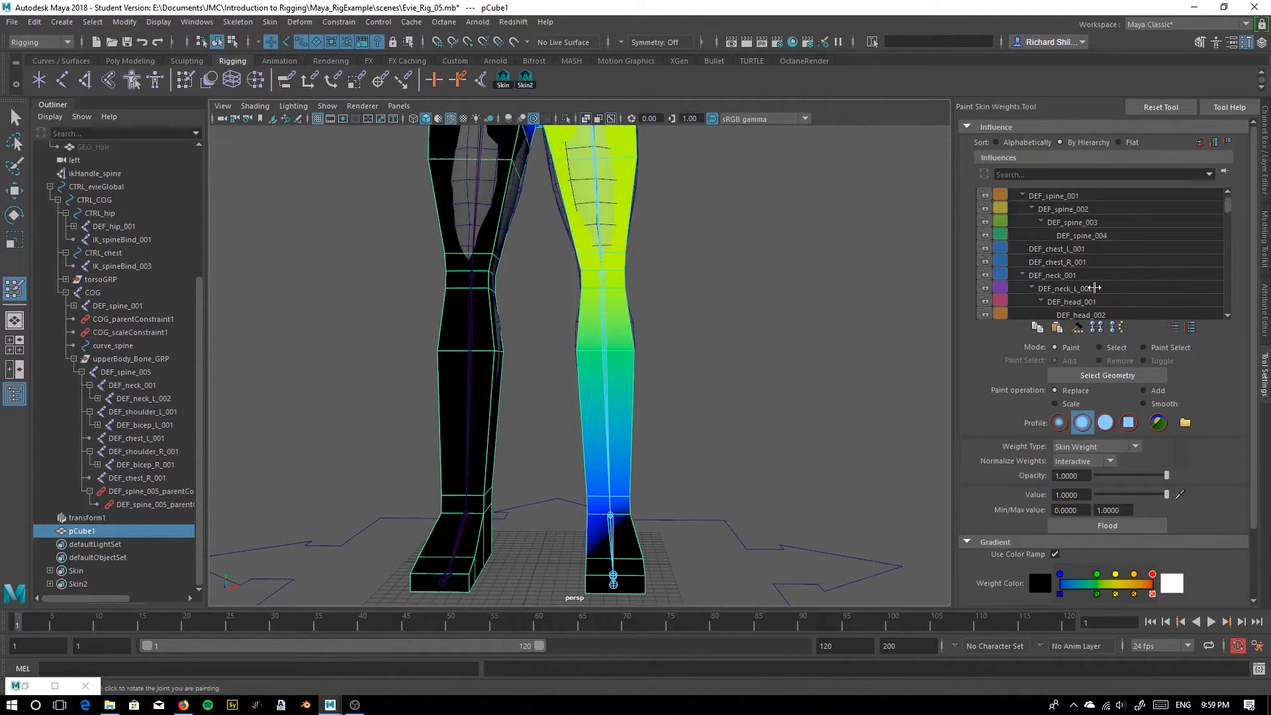
{"action": "scroll", "coordinate": [1093, 291], "scroll_direction": "down", "scroll_amount": 10}
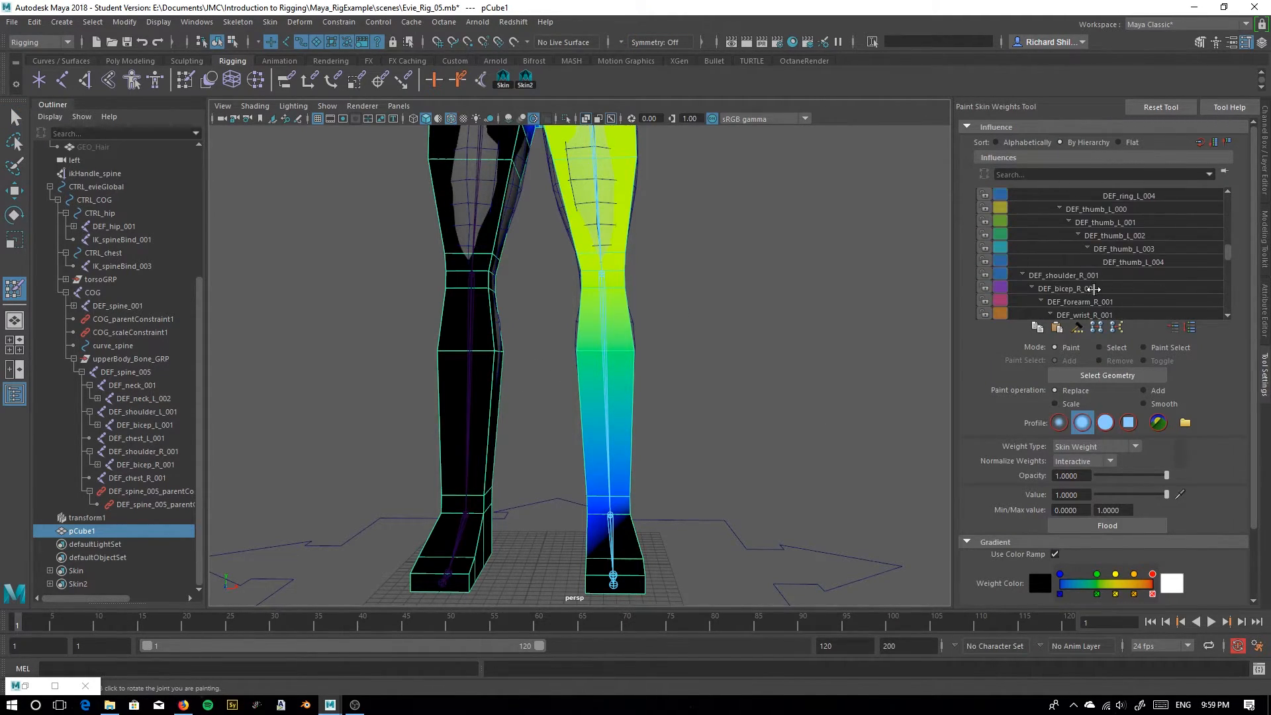
{"action": "scroll", "coordinate": [1086, 291], "scroll_direction": "down", "scroll_amount": 2}
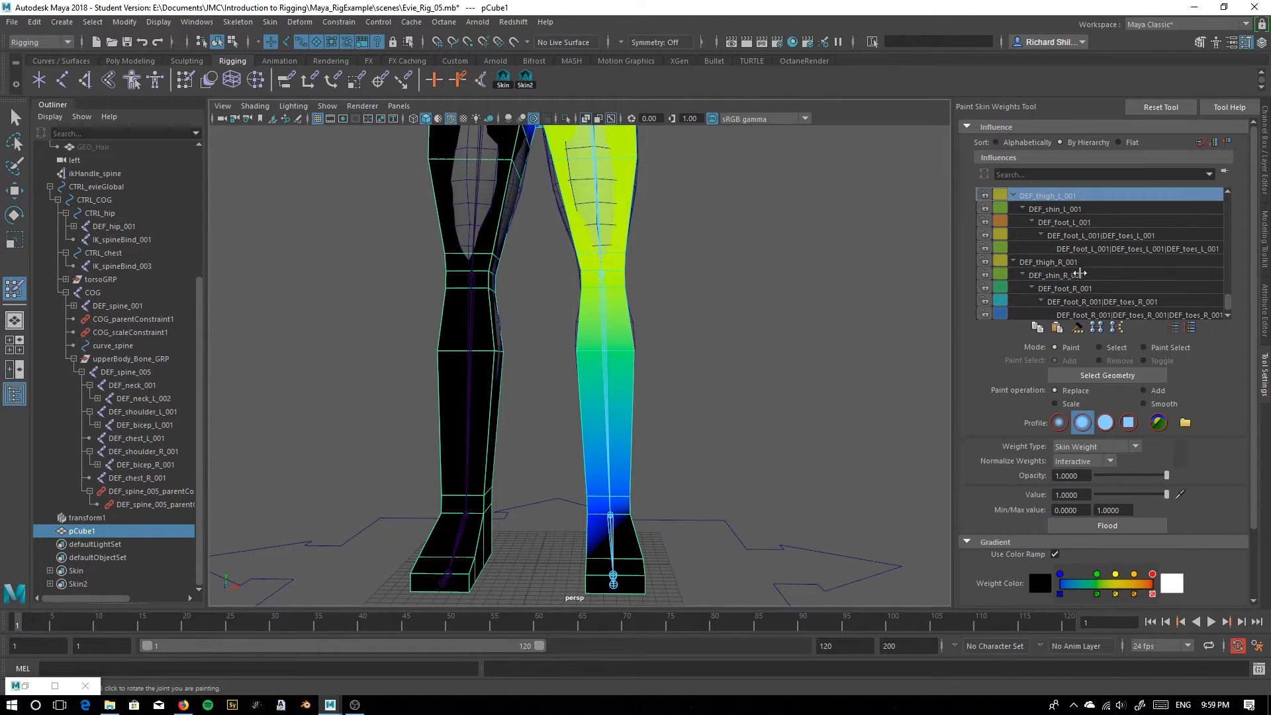
{"action": "scroll", "coordinate": [1053, 214], "scroll_direction": "down", "scroll_amount": 1}
{"action": "scroll", "coordinate": [1068, 278], "scroll_direction": "up", "scroll_amount": 6}
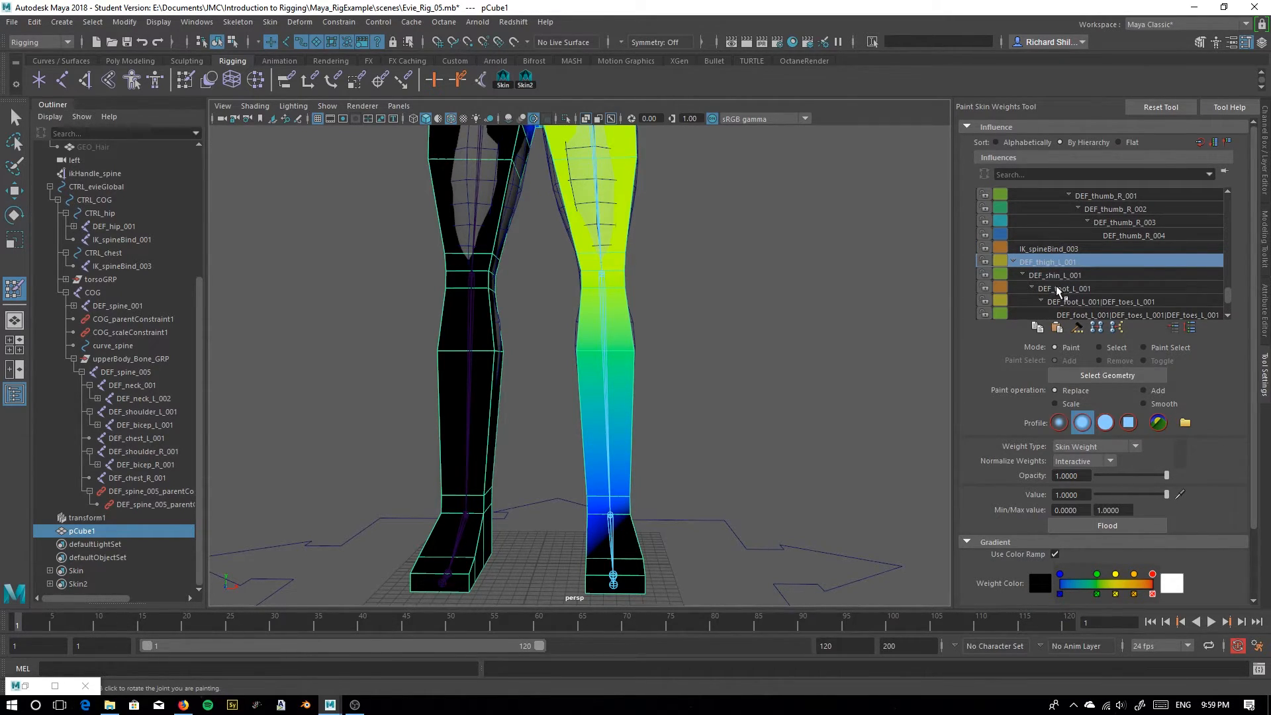
{"action": "left_click", "coordinate": [1053, 277]}
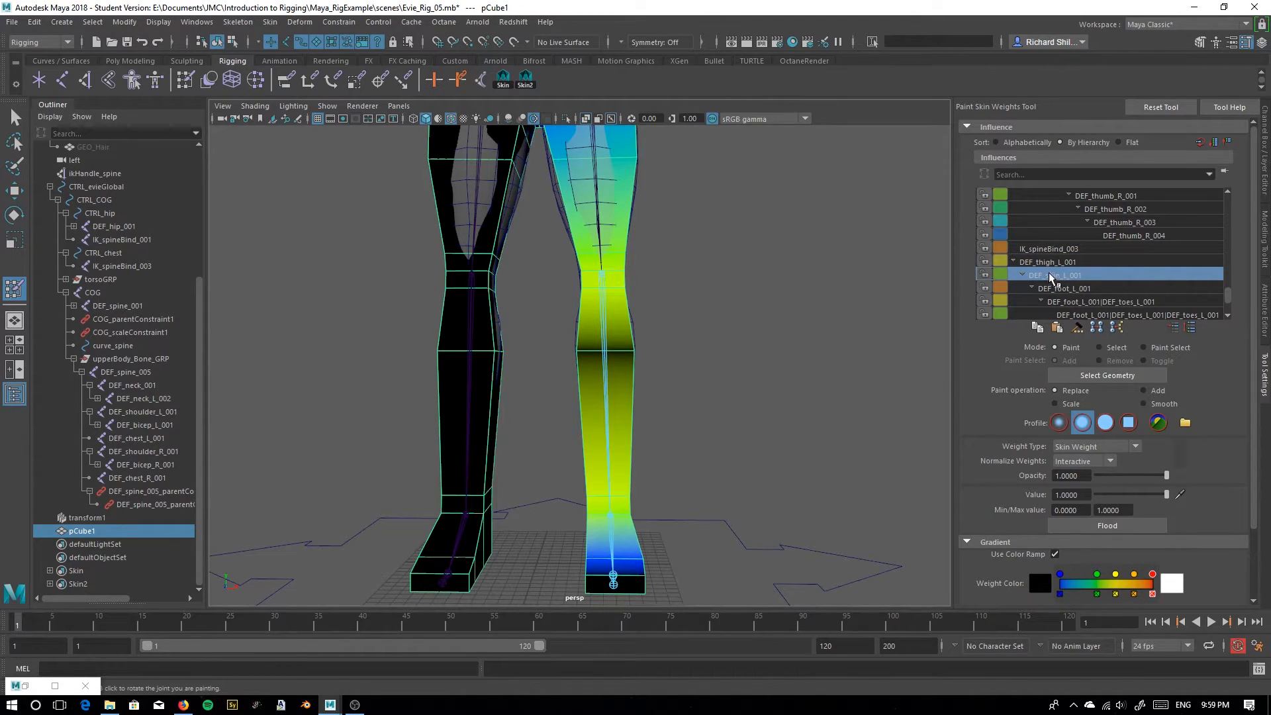
{"action": "left_click", "coordinate": [1054, 263]}
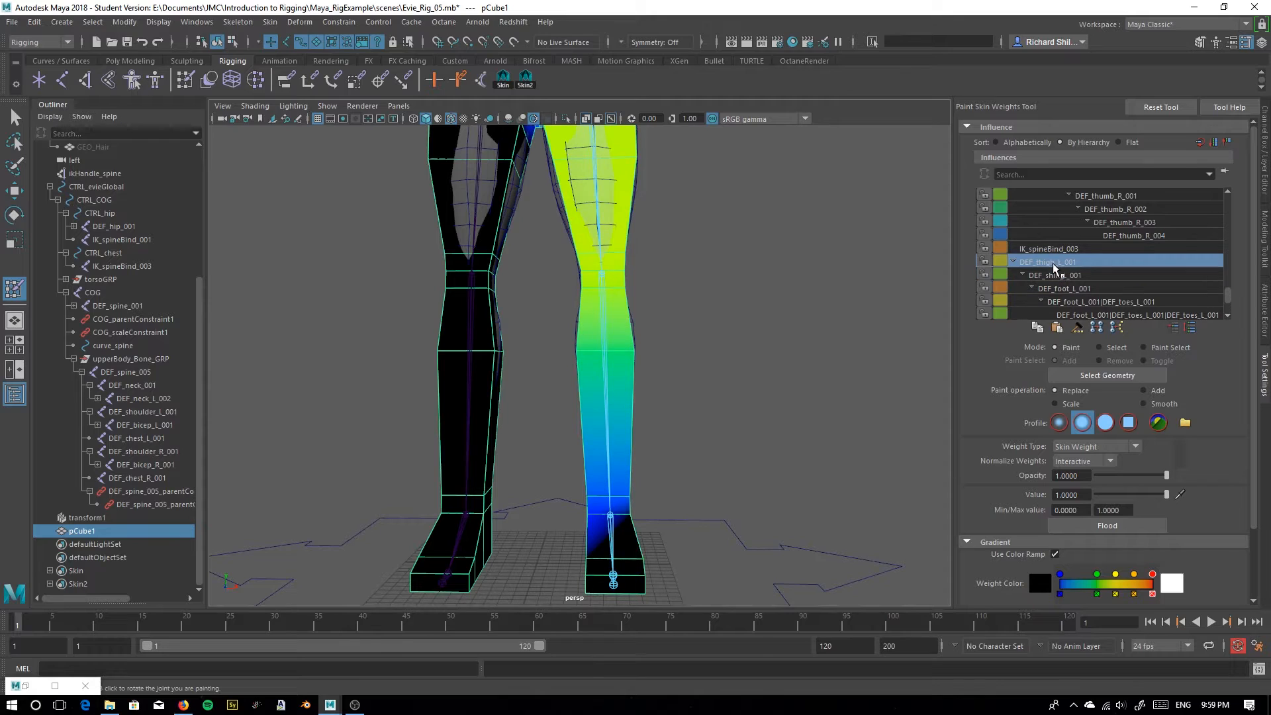
Paint DEF_thigh_L_001 weight 1 onto the cage's mid-thigh edge loop all around the left leg
{"action": "middle_click_drag", "start_coordinate": [724, 206], "coordinate": [760, 415], "text": "alt"}
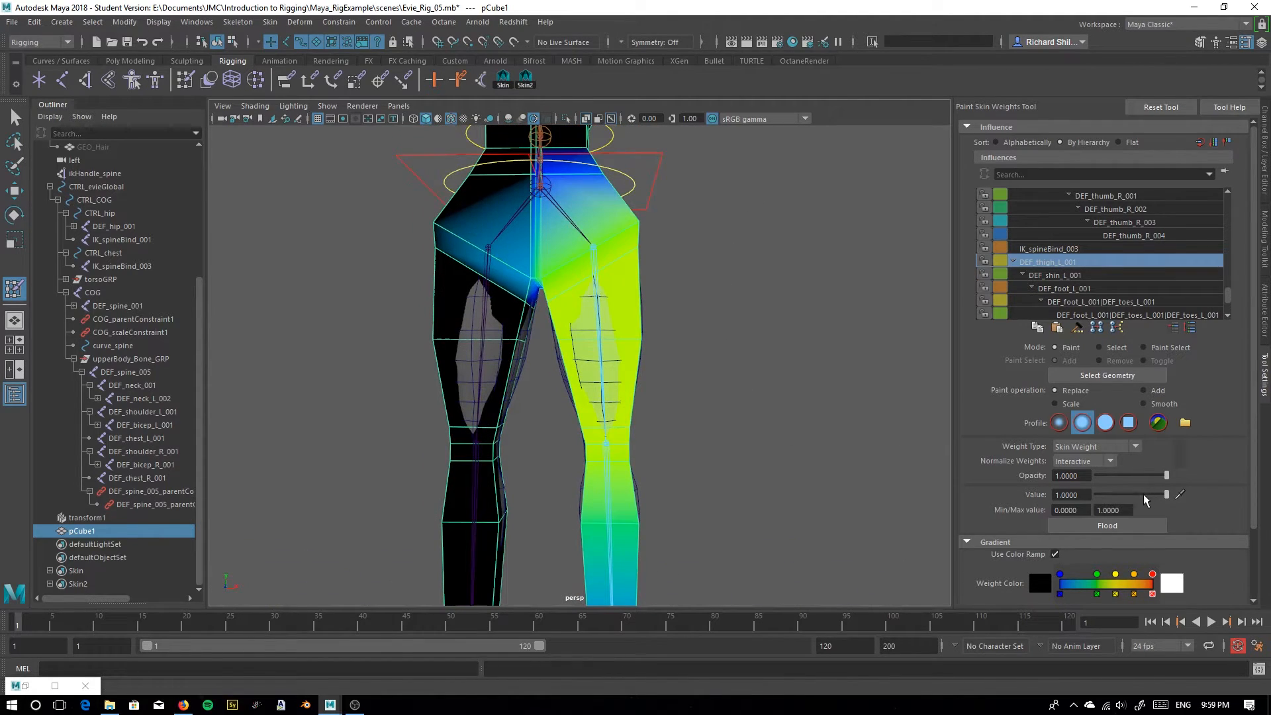
{"action": "scroll", "coordinate": [606, 387], "scroll_direction": "up", "scroll_amount": 2}
{"action": "left_click_drag", "start_coordinate": [560, 332], "coordinate": [732, 337]}
{"action": "right_click_drag", "start_coordinate": [644, 323], "coordinate": [775, 428], "text": "alt"}
{"action": "mouse_move", "coordinate": [636, 307]}
{"action": "left_mouse_down"}
{"action": "mouse_move", "coordinate": [842, 288]}
{"action": "mouse_move", "coordinate": [483, 284]}
{"action": "left_mouse_up"}
{"action": "mouse_move", "coordinate": [780, 288]}
{"action": "left_mouse_down"}
{"action": "mouse_move", "coordinate": [622, 344]}
{"action": "mouse_move", "coordinate": [570, 335]}
{"action": "mouse_move", "coordinate": [897, 323]}
{"action": "mouse_move", "coordinate": [800, 351]}
{"action": "mouse_move", "coordinate": [346, 320]}
{"action": "mouse_move", "coordinate": [497, 292]}
{"action": "mouse_move", "coordinate": [594, 293]}
{"action": "mouse_move", "coordinate": [284, 235]}
{"action": "left_mouse_up"}
{"action": "scroll", "coordinate": [574, 306], "scroll_direction": "down", "scroll_amount": 5}
{"action": "mouse_move", "coordinate": [516, 417]}
{"action": "left_mouse_down", "text": "alt"}
{"action": "mouse_move", "coordinate": [831, 397]}
{"action": "mouse_move", "coordinate": [729, 364]}
{"action": "mouse_move", "coordinate": [676, 397]}
{"action": "left_mouse_up", "text": "alt"}
Try to select the vertex loop just above the left knee, then leave weight painting and return to object selection
{"action": "left_click", "coordinate": [1109, 348]}
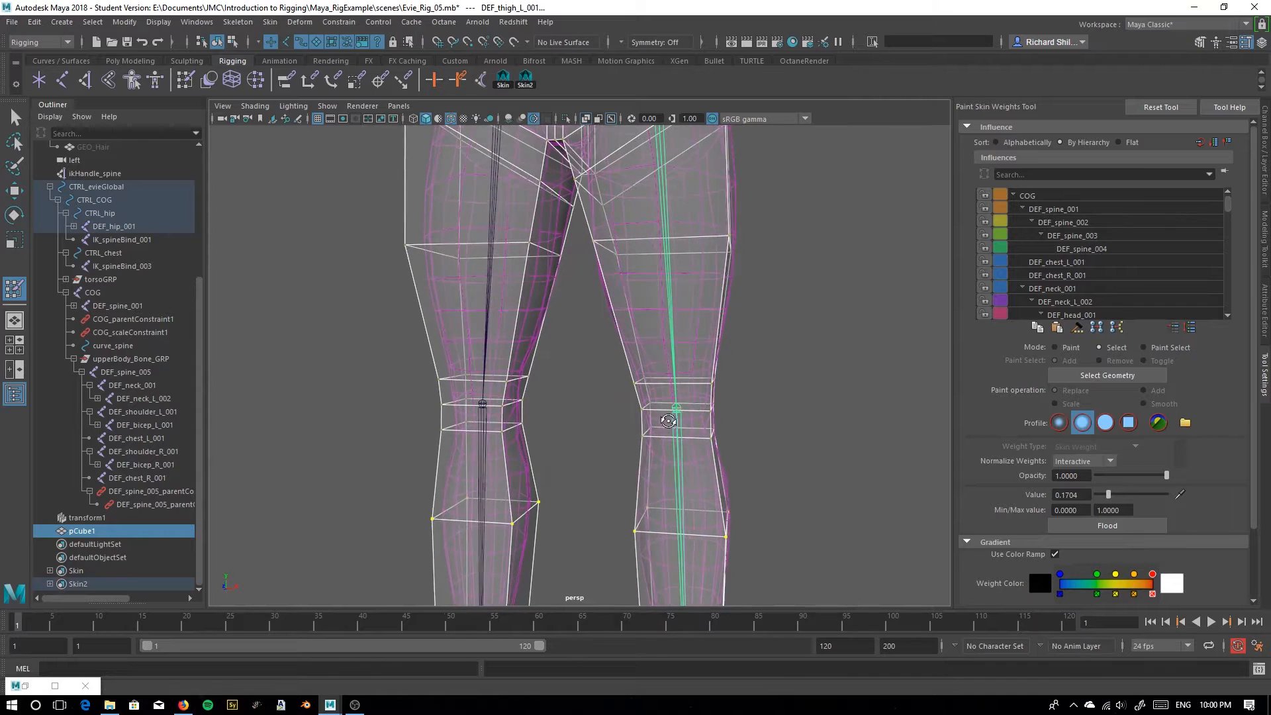
{"action": "mouse_move", "coordinate": [692, 387]}
{"action": "right_mouse_down"}
{"action": "mouse_move", "coordinate": [615, 372]}
{"action": "mouse_move", "coordinate": [628, 397]}
{"action": "right_mouse_up"}
{"action": "left_click_drag", "start_coordinate": [591, 350], "coordinate": [755, 401]}
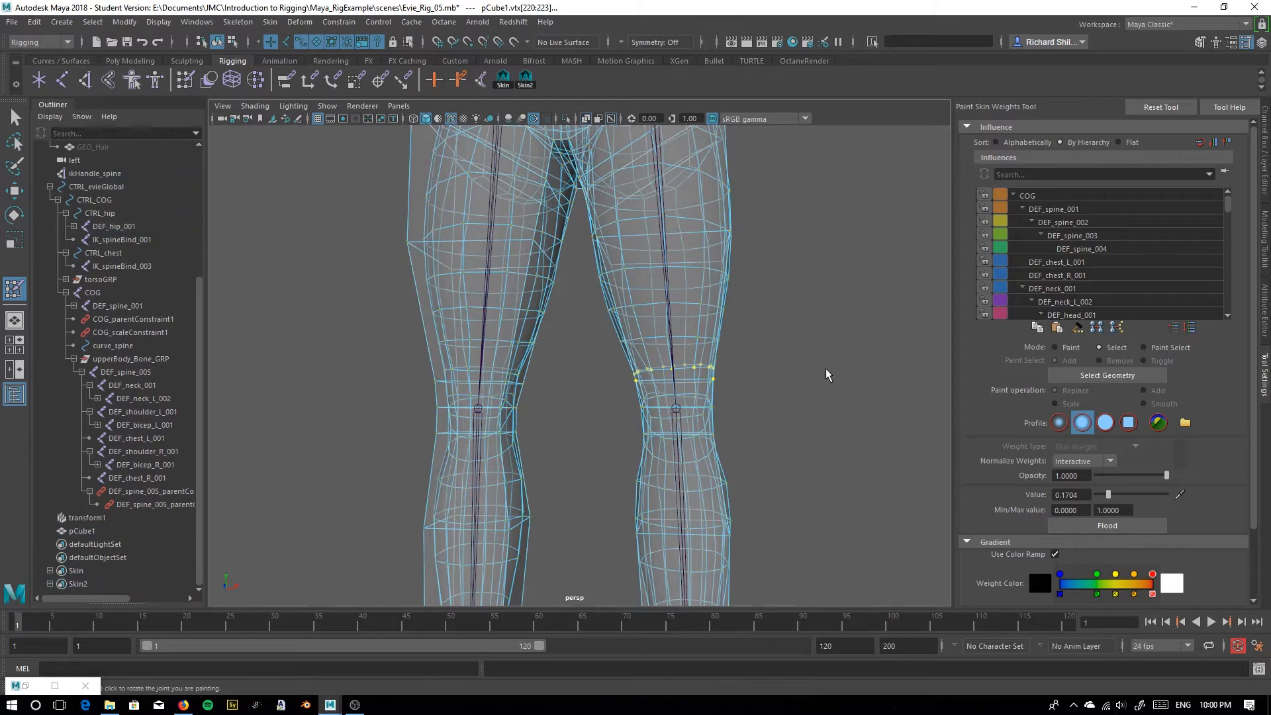
{"action": "left_click", "coordinate": [16, 122]}
{"action": "right_click_drag", "start_coordinate": [661, 338], "coordinate": [772, 317]}
{"action": "left_click", "coordinate": [772, 318]}
{"action": "left_click", "coordinate": [694, 288]}
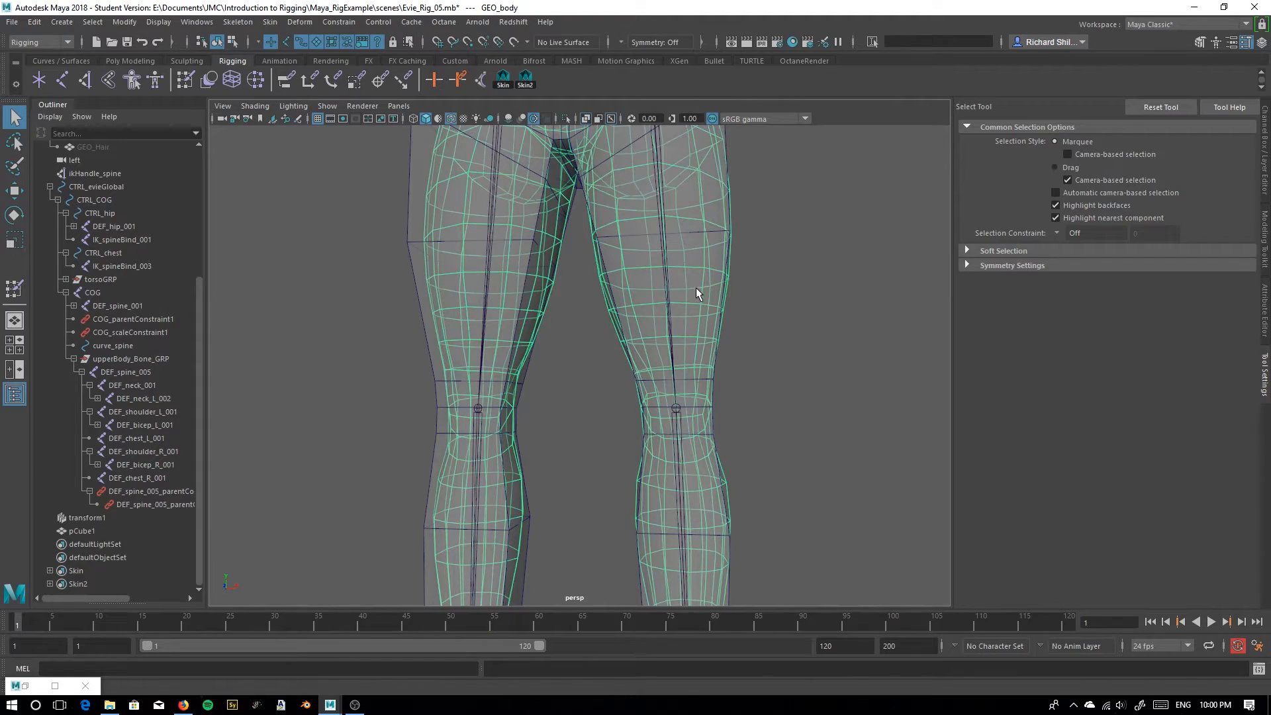
Set the HI_RESGEO display layer to template so the high-resolution body cannot be selected
{"action": "left_click", "coordinate": [1264, 180]}
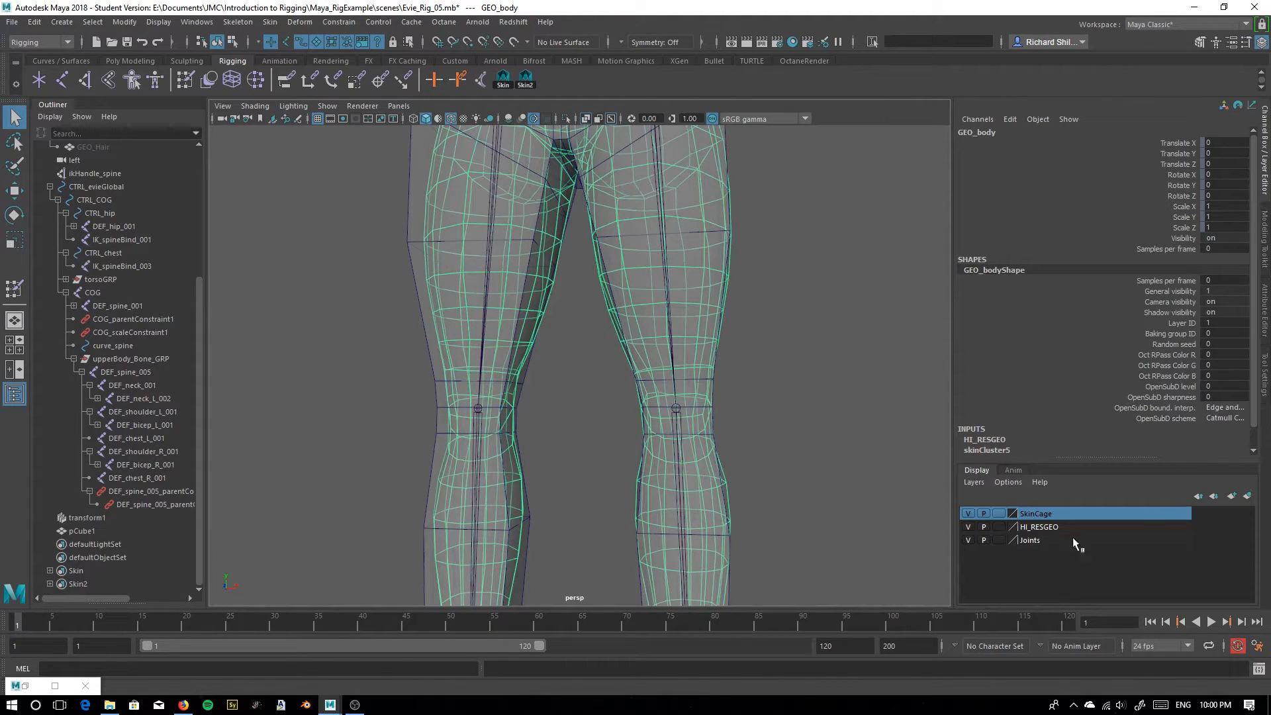
{"action": "left_click", "coordinate": [968, 528]}
{"action": "left_click", "coordinate": [968, 528]}
{"action": "left_click", "coordinate": [993, 526]}
{"action": "left_click", "coordinate": [996, 526]}
{"action": "left_click", "coordinate": [999, 527]}
Select the cage's vertex loop just above the left knee and flood it with DEF_thigh_L_001 weight 1
{"action": "left_click", "coordinate": [697, 387]}
{"action": "right_click_drag", "start_coordinate": [698, 387], "coordinate": [652, 348]}
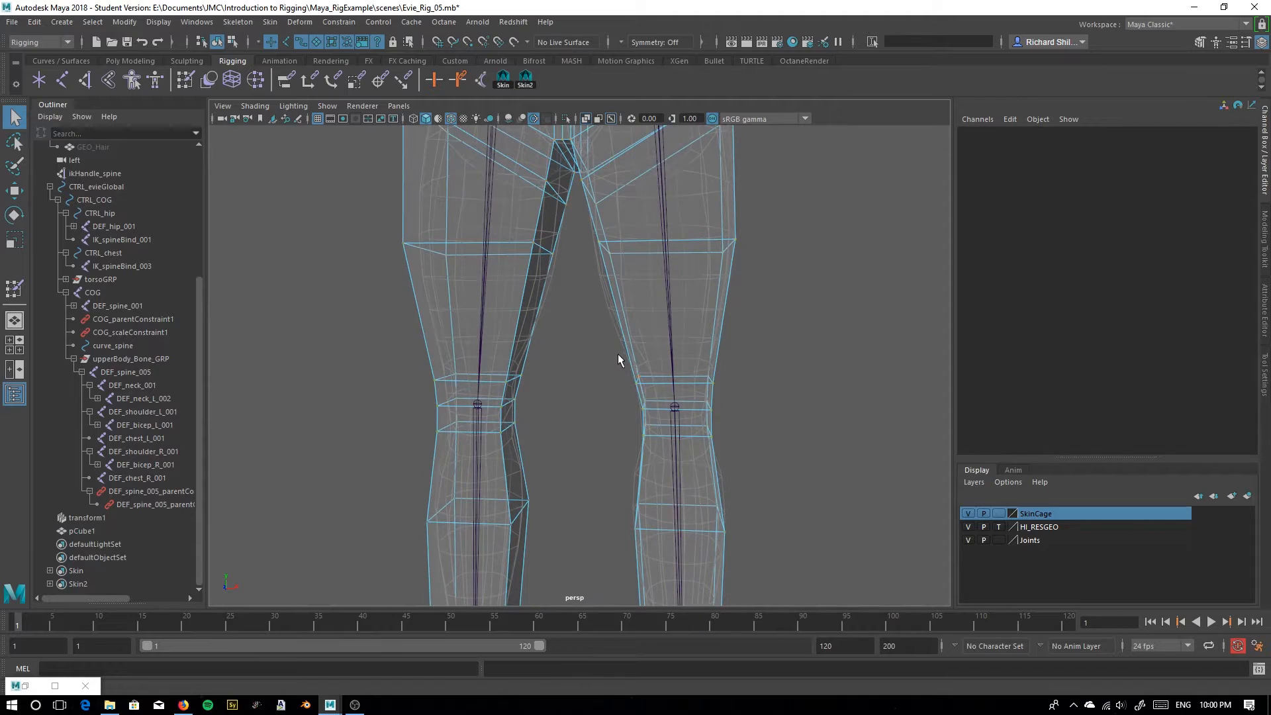
{"action": "left_click_drag", "start_coordinate": [729, 393], "coordinate": [728, 393]}
{"action": "left_click", "coordinate": [15, 289]}
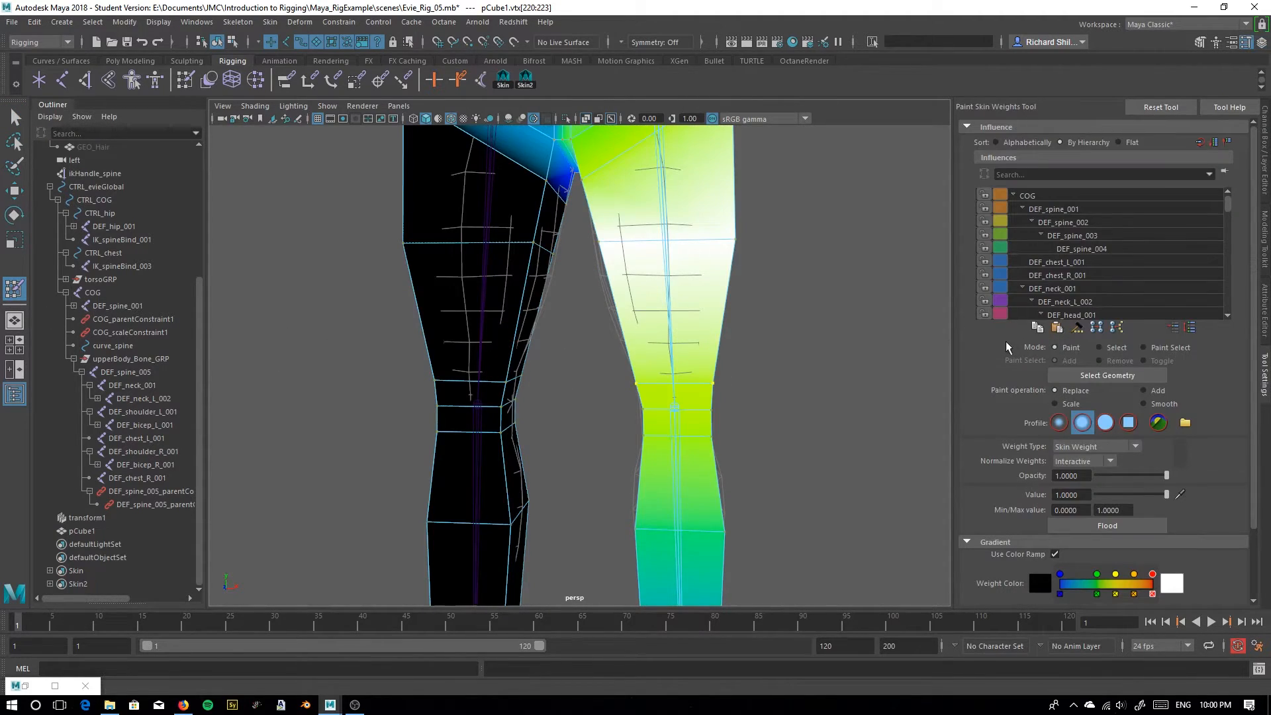
{"action": "scroll", "coordinate": [1075, 270], "scroll_direction": "down", "scroll_amount": 10}
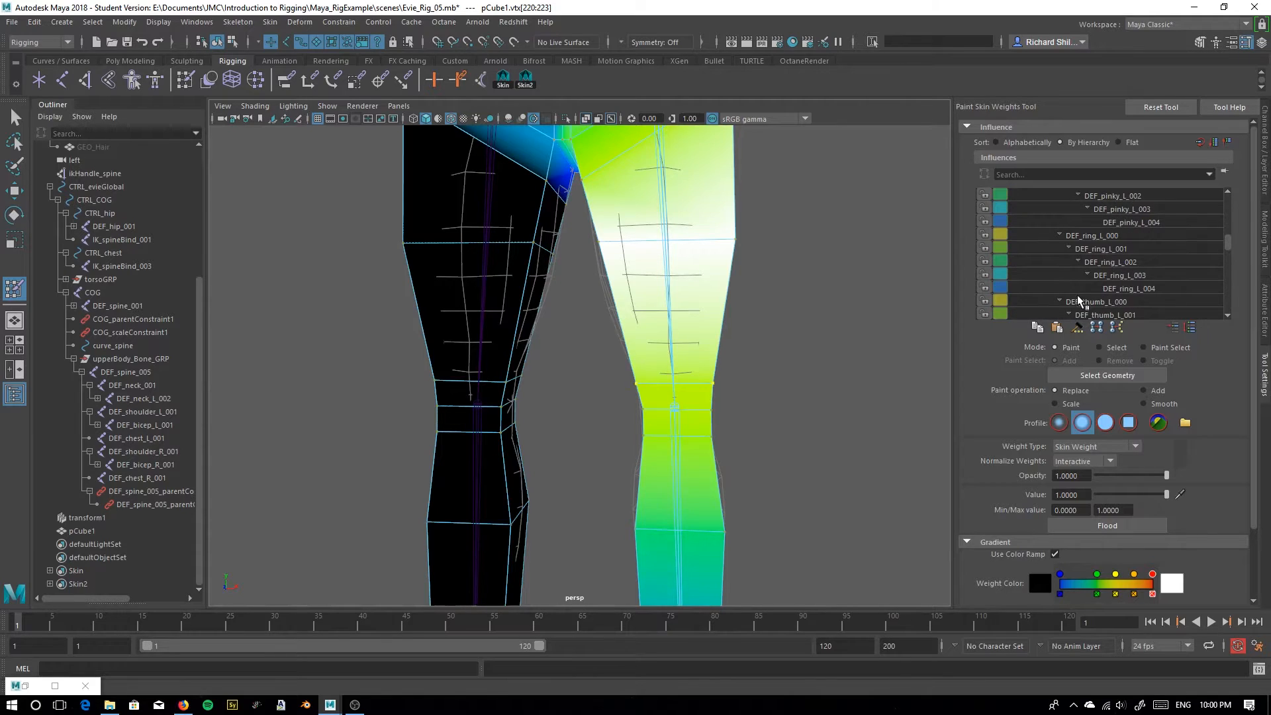
{"action": "scroll", "coordinate": [1065, 311], "scroll_direction": "down", "scroll_amount": 7}
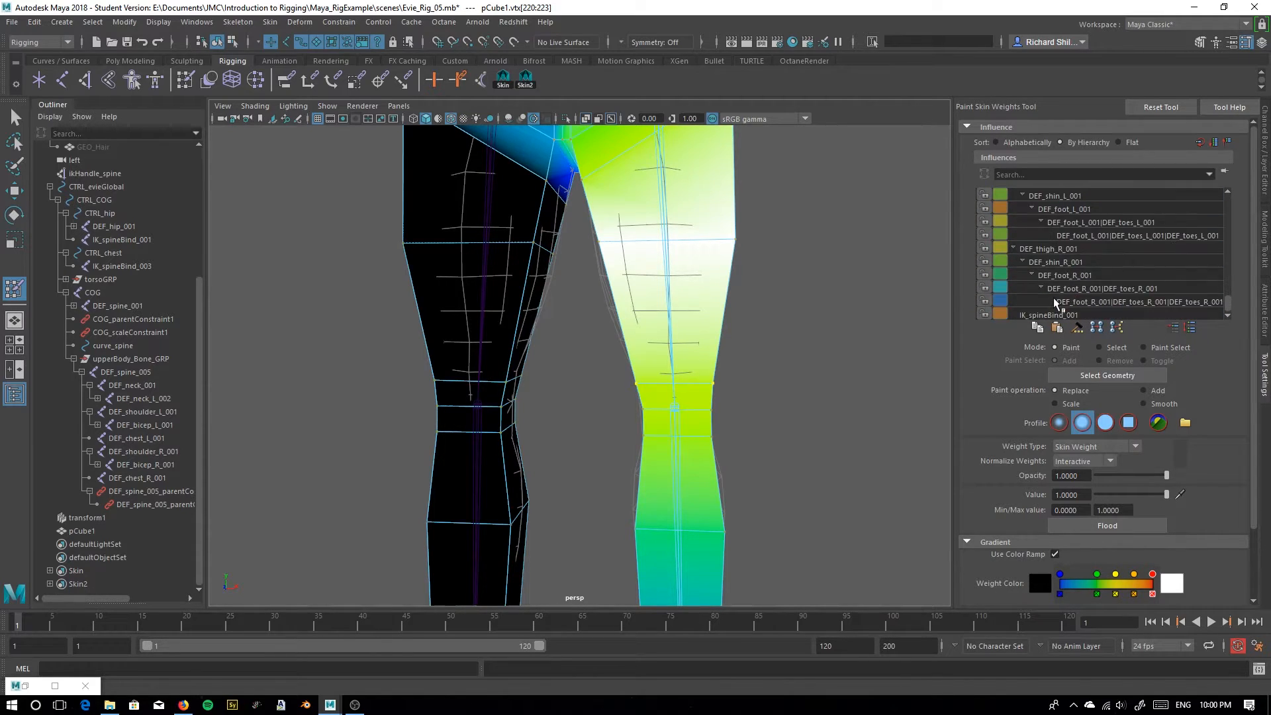
{"action": "left_click", "coordinate": [1107, 525]}
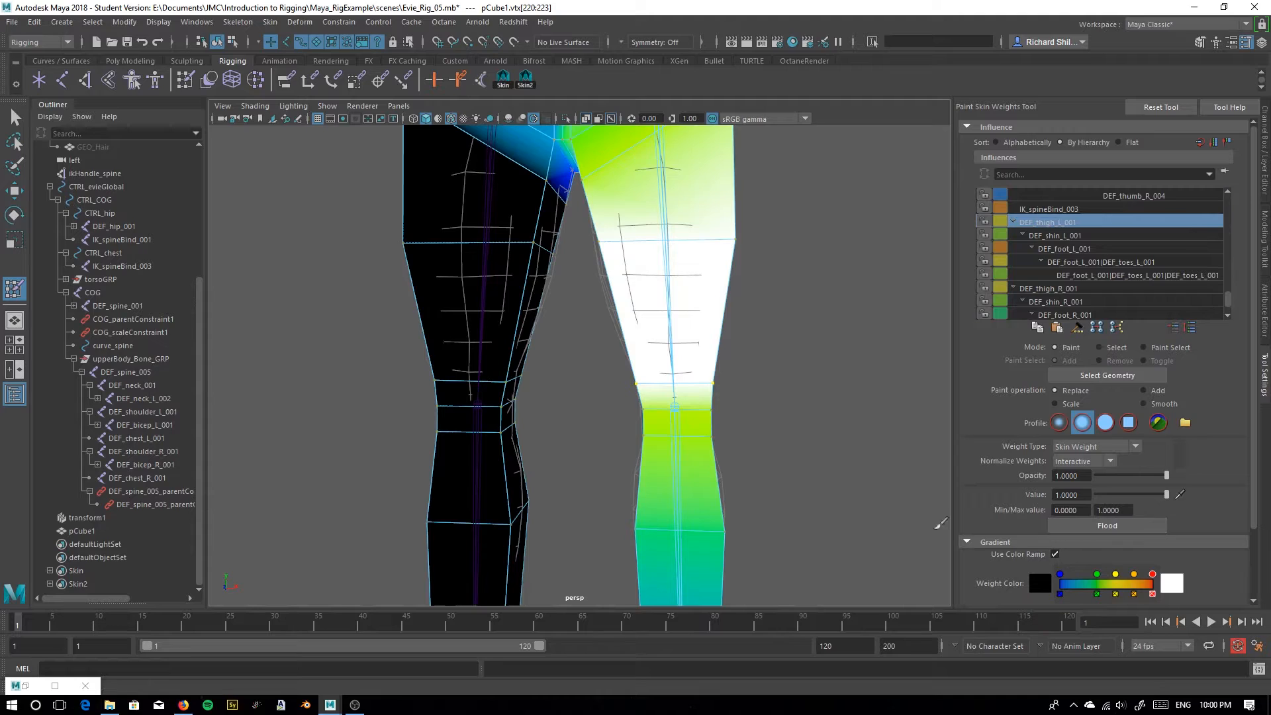
Select the cage vertices just below the left knee, around the calf and above the ankle, and flood them with DEF_shin_L_001 weight 1
{"action": "middle_click_drag", "start_coordinate": [724, 505], "coordinate": [726, 445], "text": "alt"}
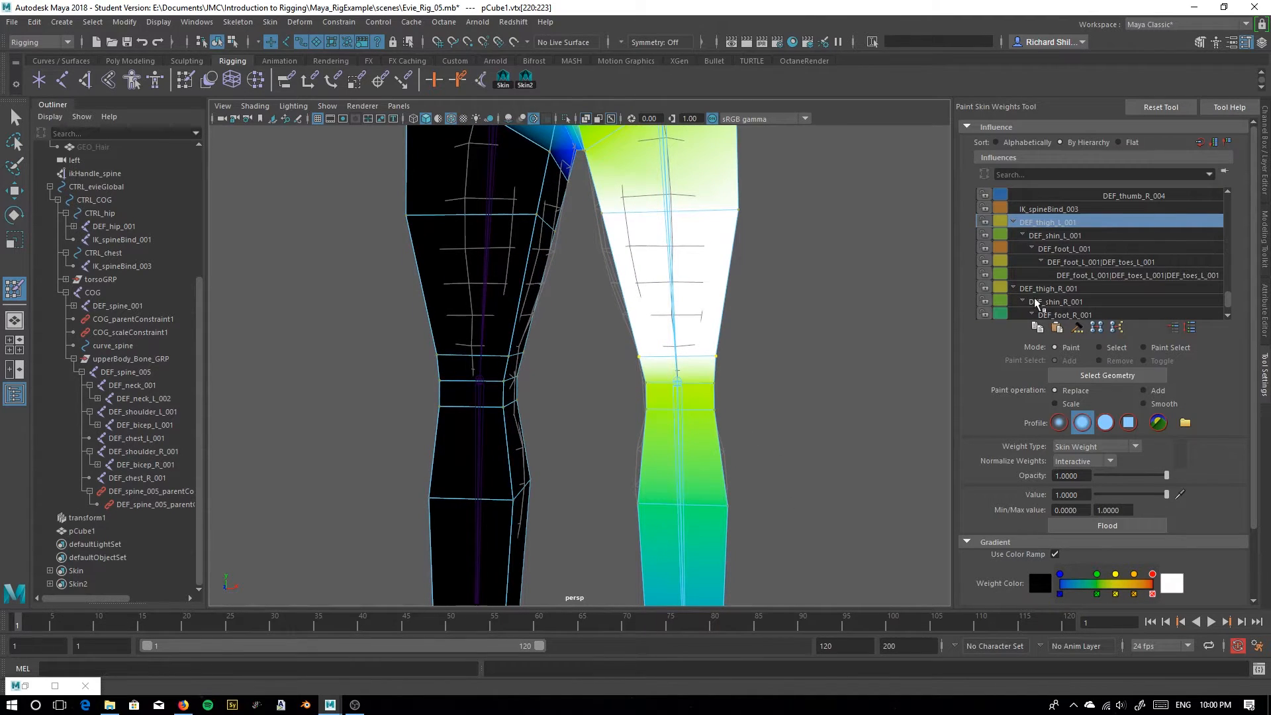
{"action": "left_click", "coordinate": [1073, 237]}
{"action": "middle_click_drag", "start_coordinate": [791, 403], "coordinate": [791, 396], "text": "alt"}
{"action": "left_click", "coordinate": [1100, 348]}
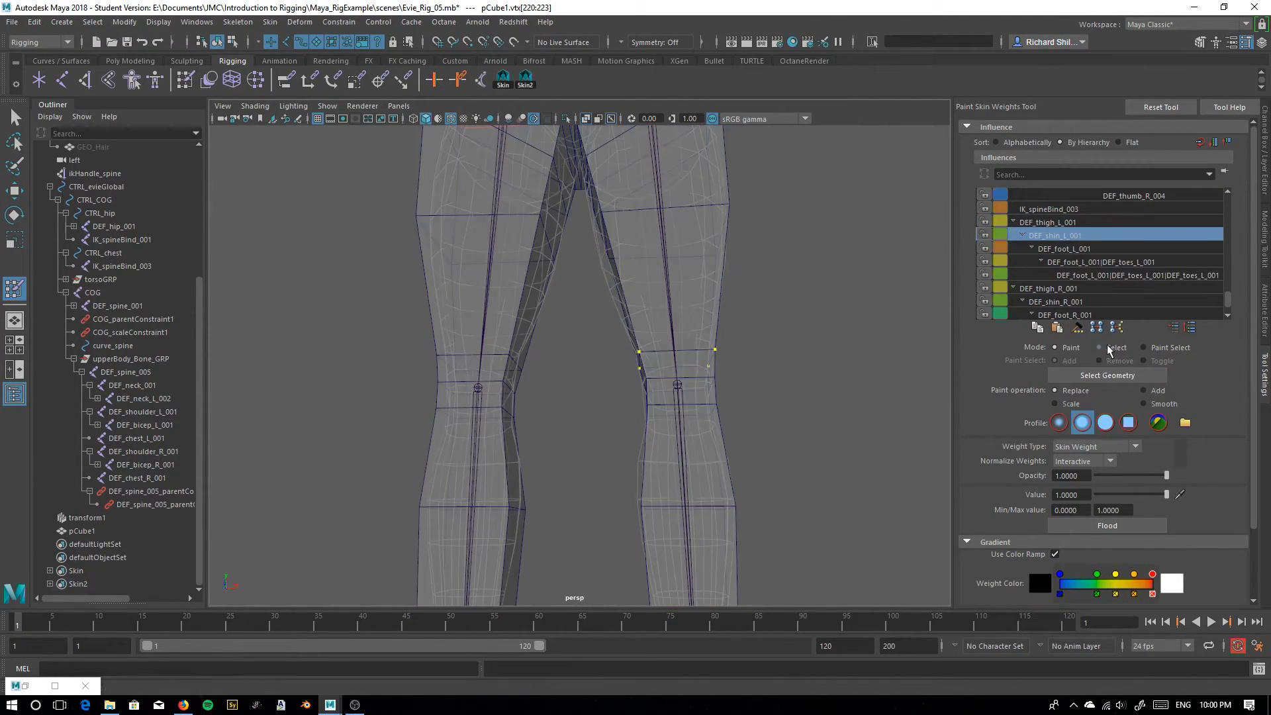
{"action": "left_click_drag", "start_coordinate": [627, 395], "coordinate": [782, 436]}
{"action": "middle_click_drag", "start_coordinate": [629, 482], "coordinate": [622, 434], "text": "alt"}
{"action": "left_click_drag", "start_coordinate": [580, 430], "coordinate": [800, 487], "text": "shift"}
{"action": "left_click_drag", "start_coordinate": [702, 520], "coordinate": [695, 499], "text": "alt"}
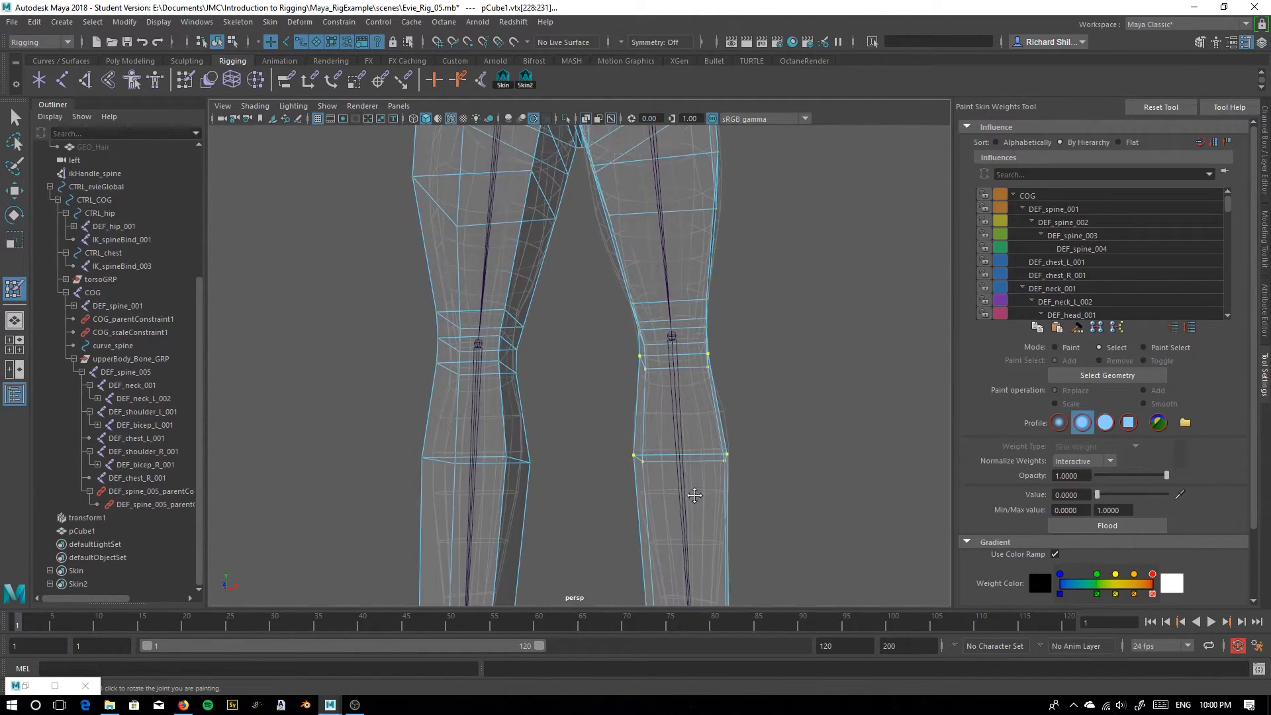
{"action": "scroll", "coordinate": [695, 500], "scroll_direction": "down", "scroll_amount": 3}
{"action": "middle_click_drag", "start_coordinate": [695, 508], "coordinate": [682, 416], "text": "alt"}
{"action": "left_click_drag", "start_coordinate": [580, 474], "coordinate": [590, 484], "text": "alt"}
{"action": "left_click_drag", "start_coordinate": [582, 436], "coordinate": [637, 471], "text": "shift"}
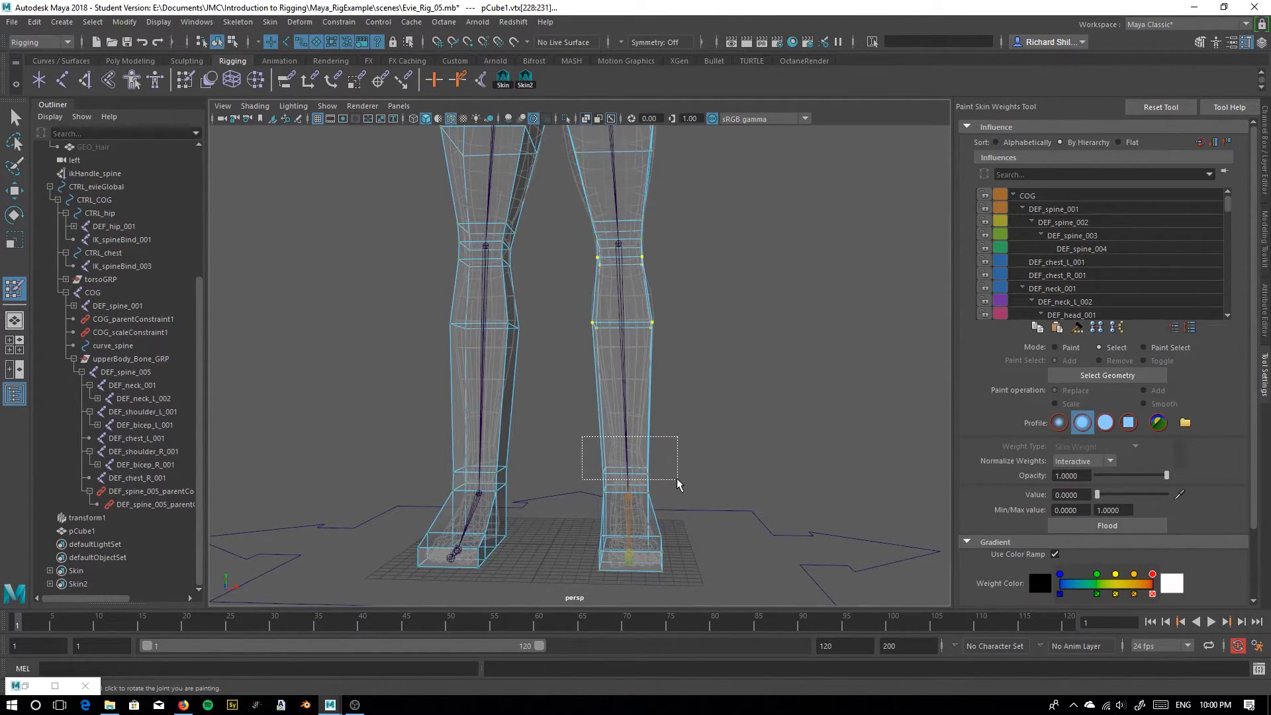
{"action": "left_click", "coordinate": [1058, 348]}
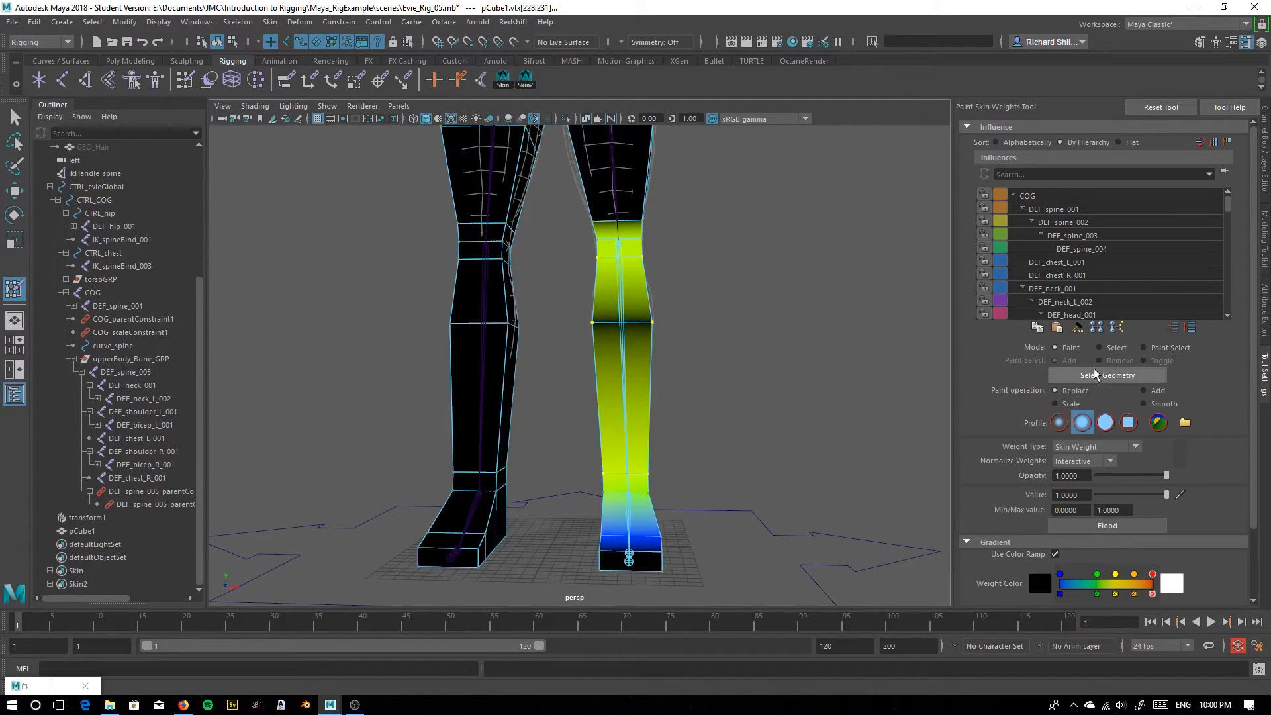
{"action": "left_click", "coordinate": [1107, 525]}
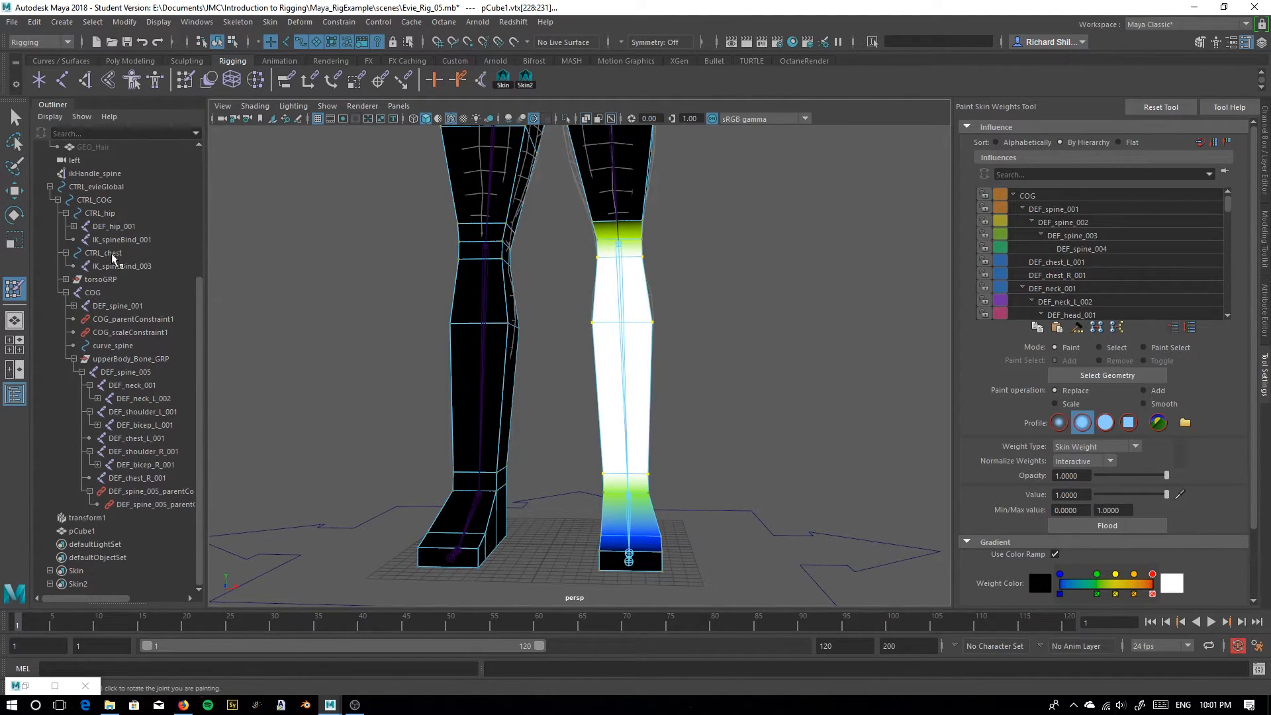
Select the cage vertices around both hips, the crotch and upper thighs, and flood them with DEF_shin_L_001 weight 0
{"action": "left_click", "coordinate": [201, 290]}
{"action": "left_click_drag", "start_coordinate": [328, 328], "coordinate": [434, 338], "text": "alt"}
{"action": "middle_click_drag", "start_coordinate": [611, 215], "coordinate": [629, 381], "text": "alt"}
{"action": "left_click_drag", "start_coordinate": [647, 376], "coordinate": [592, 392], "text": "alt"}
{"action": "middle_click_drag", "start_coordinate": [667, 319], "coordinate": [646, 412], "text": "alt"}
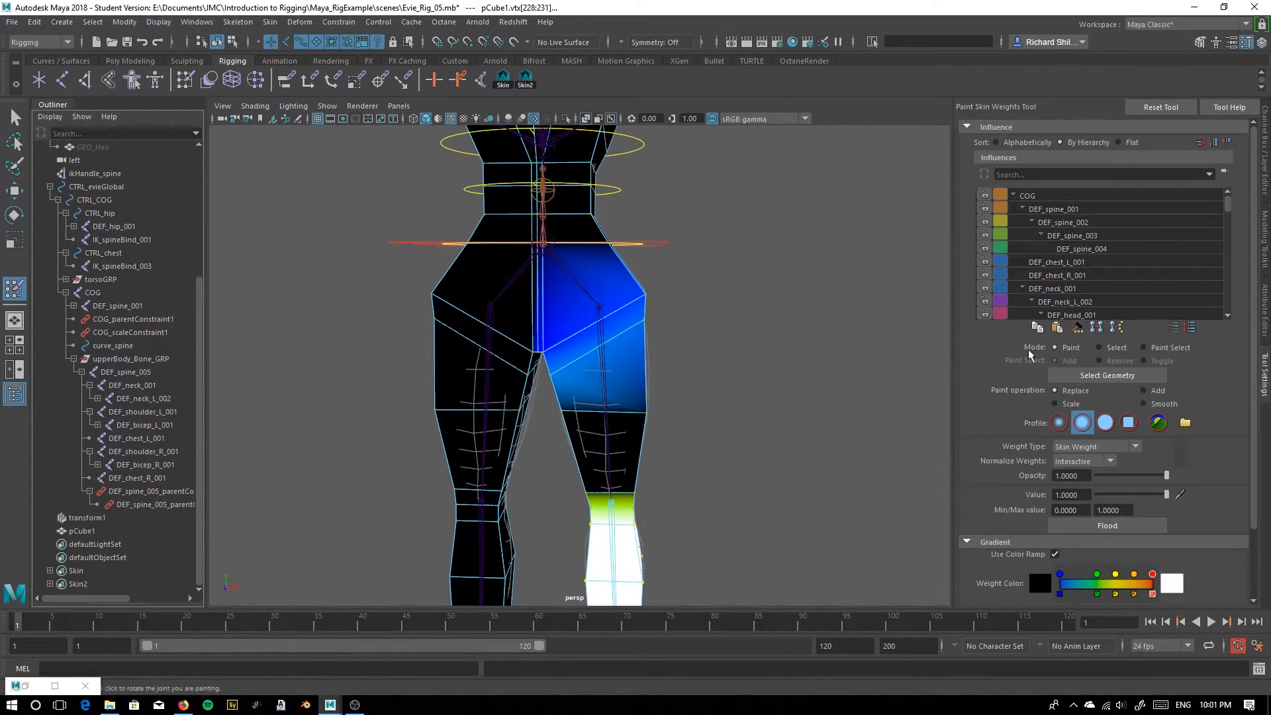
{"action": "left_click", "coordinate": [1125, 348]}
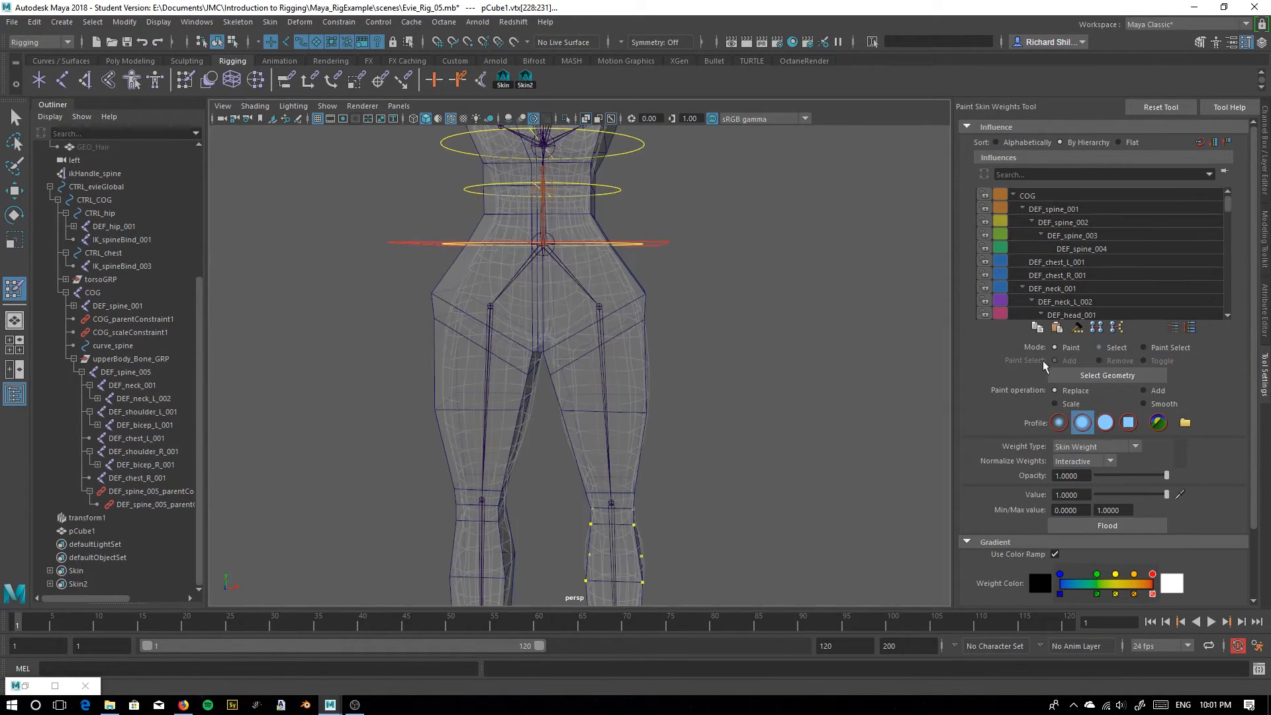
{"action": "mouse_move", "coordinate": [727, 250]}
{"action": "left_mouse_down"}
{"action": "mouse_move", "coordinate": [477, 400]}
{"action": "mouse_move", "coordinate": [382, 438]}
{"action": "left_mouse_up"}
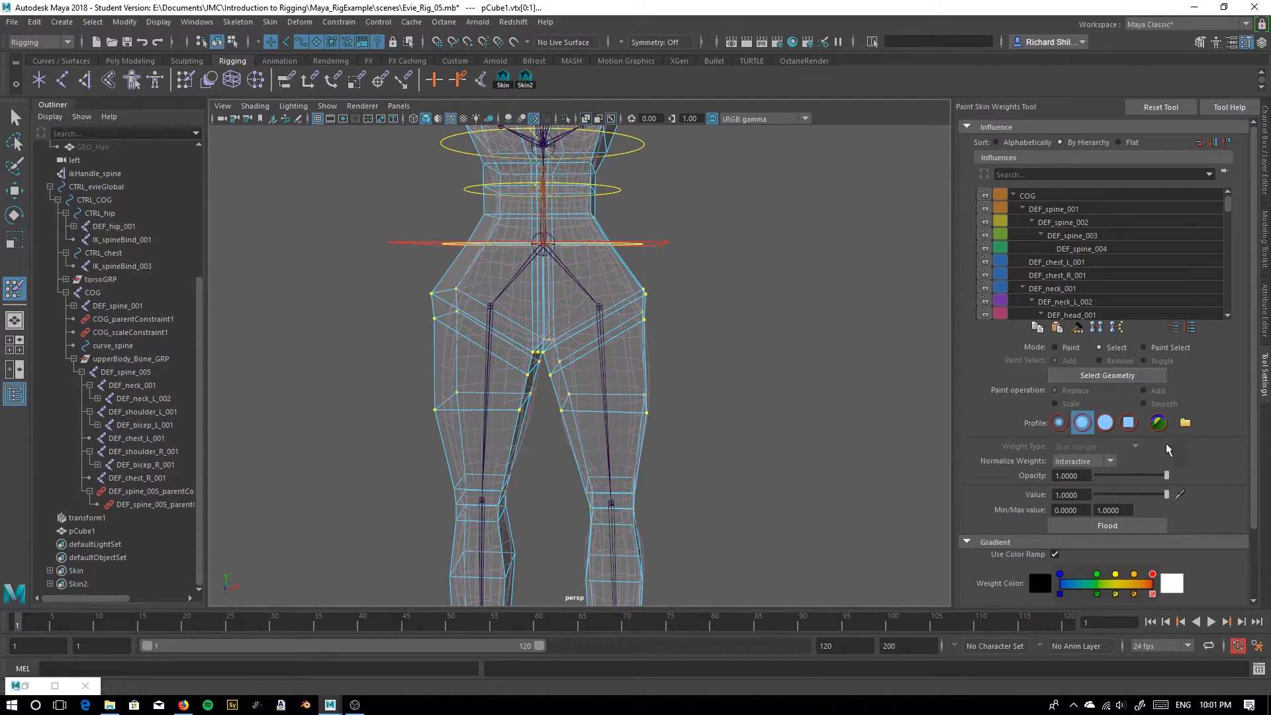
{"action": "left_click", "coordinate": [1070, 349]}
{"action": "left_click", "coordinate": [1061, 525]}
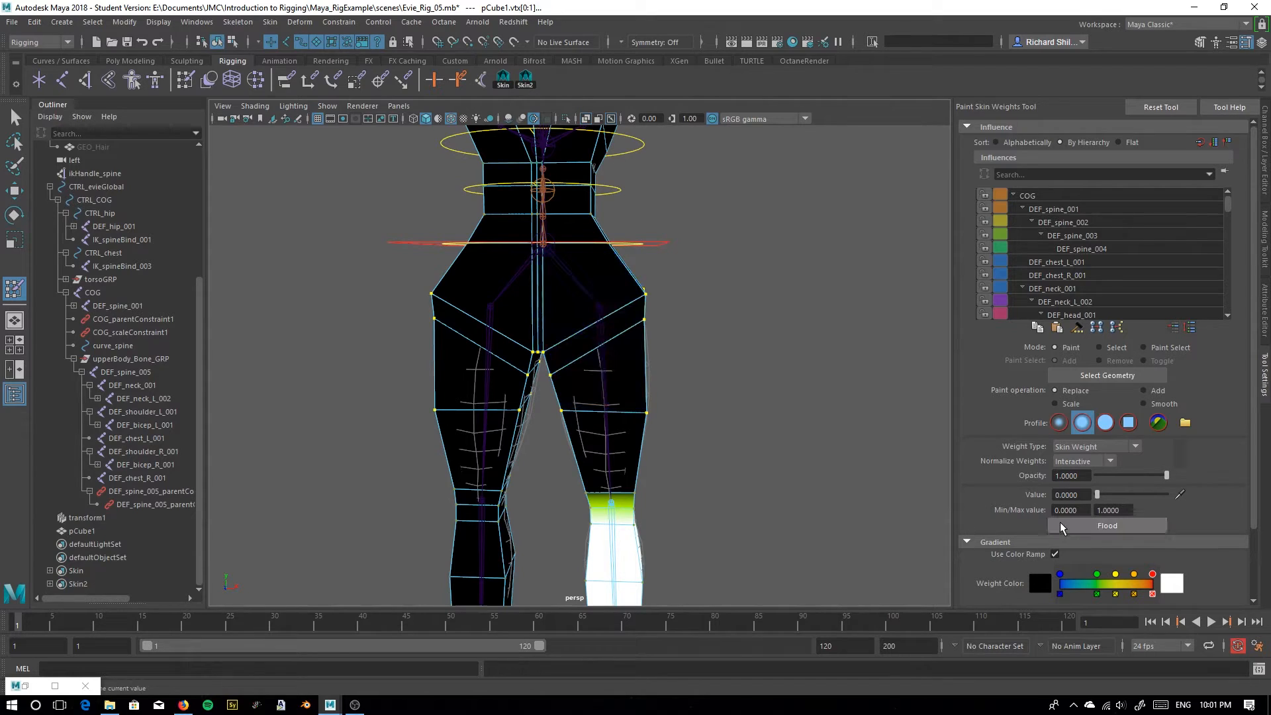
Rotate the DEF_shin_L_001 joint to test how the left knee bends, and undo the rotation
{"action": "scroll", "coordinate": [662, 361], "scroll_direction": "down", "scroll_amount": 3}
{"action": "left_click", "coordinate": [15, 117]}
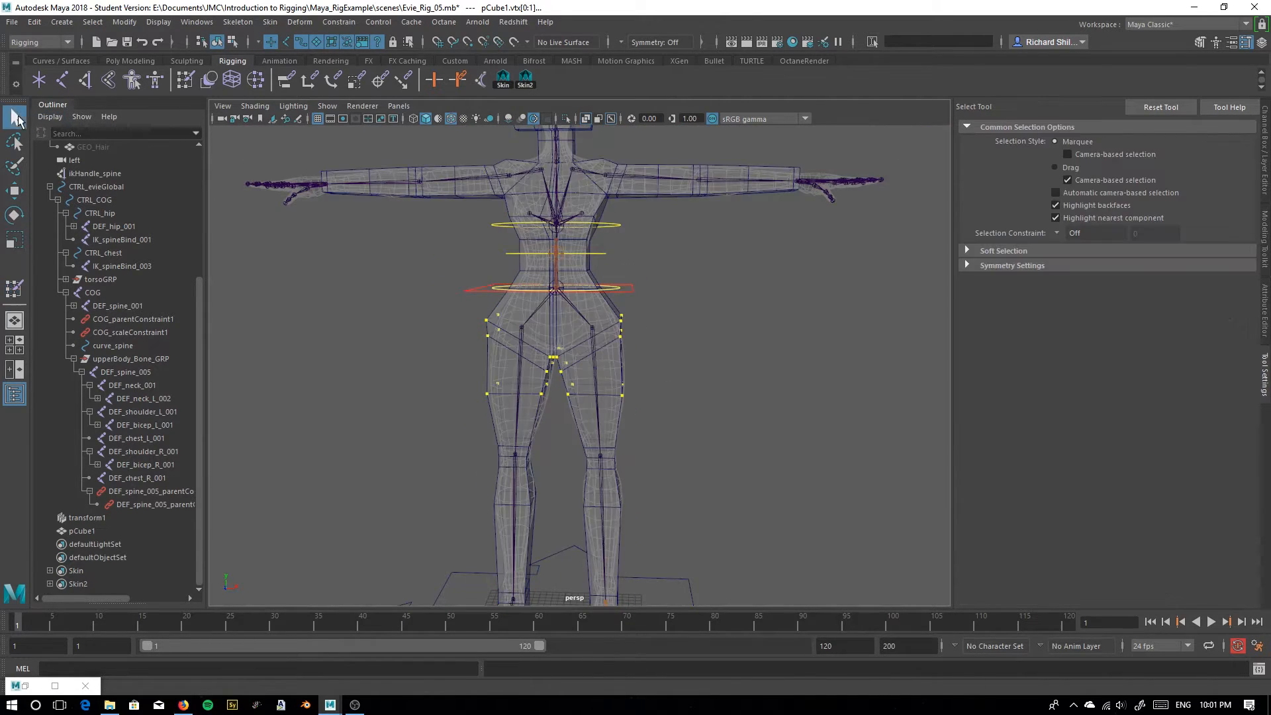
{"action": "left_click_drag", "start_coordinate": [741, 387], "coordinate": [652, 381], "text": "alt"}
{"action": "middle_click_drag", "start_coordinate": [664, 374], "coordinate": [678, 287], "text": "alt"}
{"action": "right_click_drag", "start_coordinate": [678, 286], "coordinate": [685, 526], "text": "alt"}
{"action": "middle_click_drag", "start_coordinate": [685, 525], "coordinate": [638, 337], "text": "alt"}
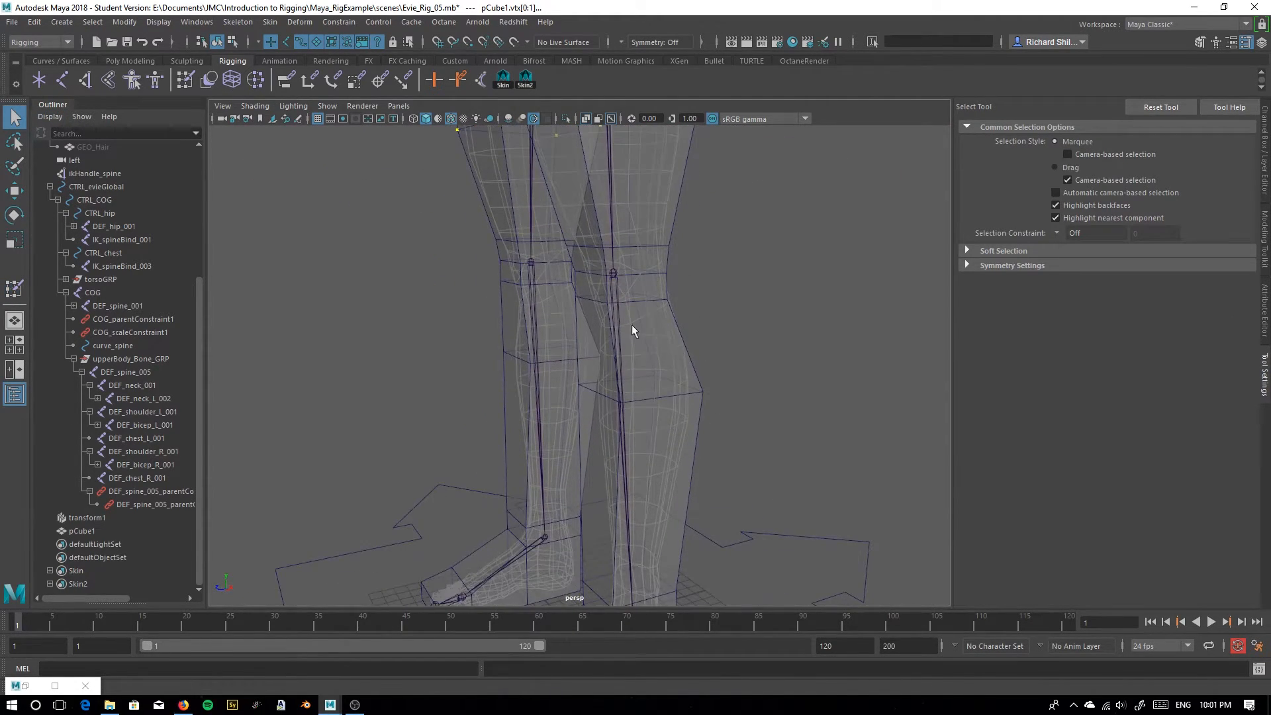
{"action": "left_click", "coordinate": [625, 466]}
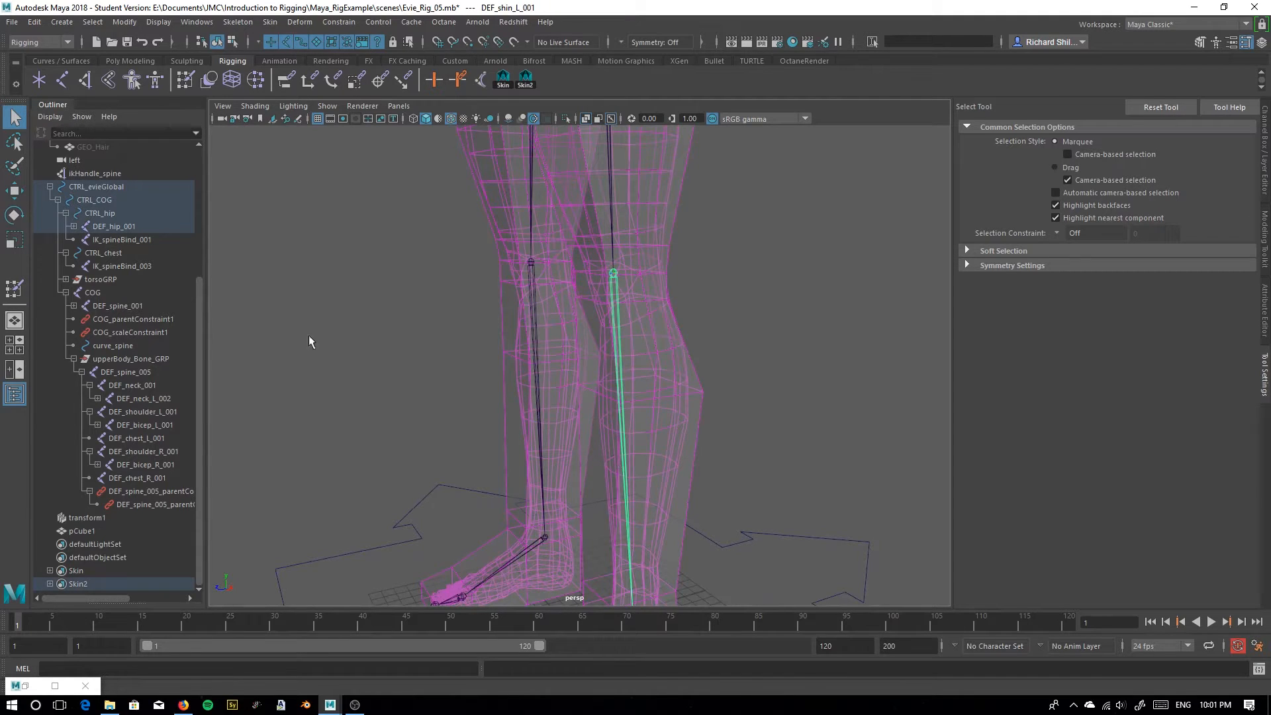
{"action": "left_click", "coordinate": [13, 213]}
{"action": "left_click_drag", "start_coordinate": [582, 237], "coordinate": [570, 326]}
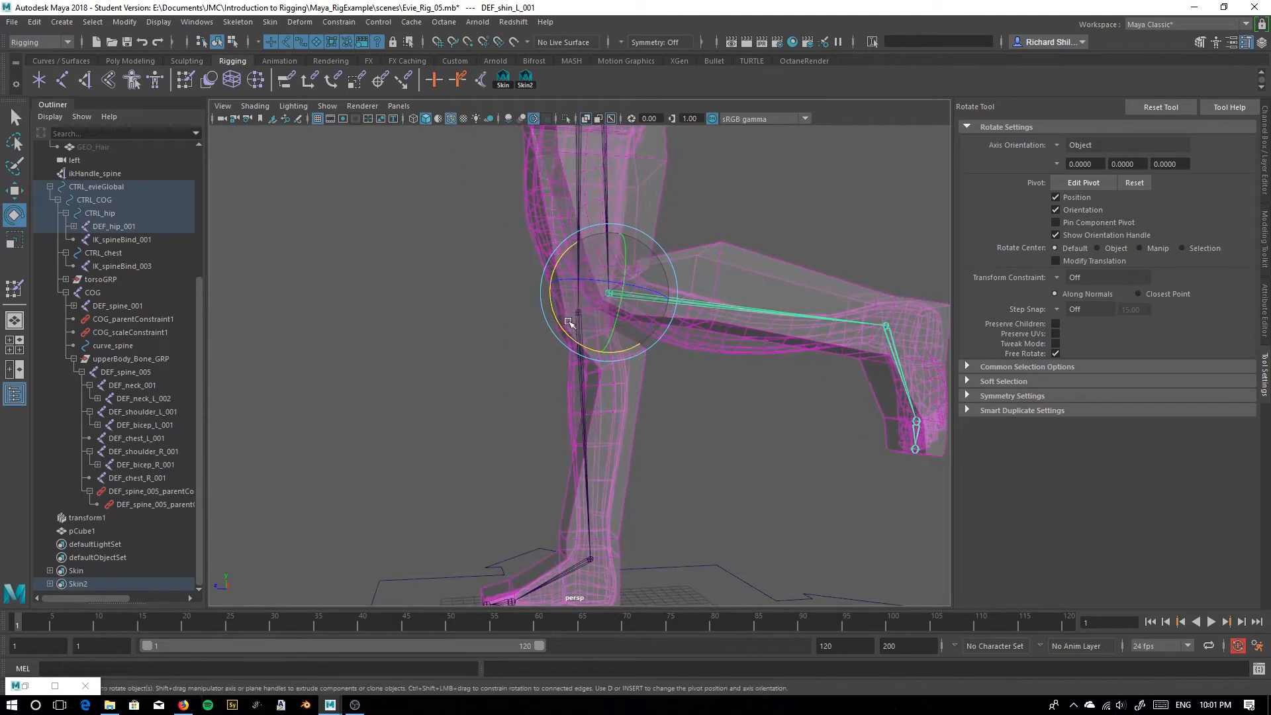
{"action": "middle_click_drag", "start_coordinate": [675, 266], "coordinate": [634, 374], "text": "alt"}
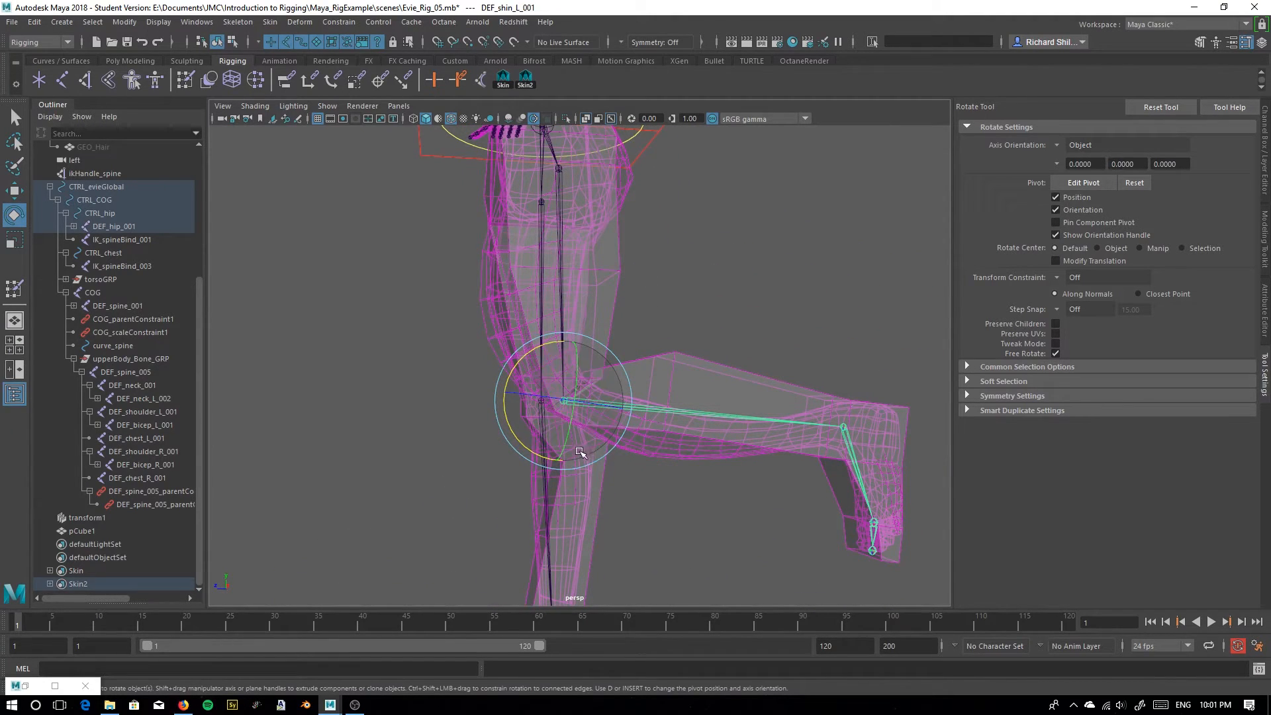
{"action": "mouse_move", "coordinate": [528, 448]}
{"action": "left_mouse_down"}
{"action": "mouse_move", "coordinate": [483, 340]}
{"action": "mouse_move", "coordinate": [523, 457]}
{"action": "mouse_move", "coordinate": [530, 424]}
{"action": "left_mouse_up"}
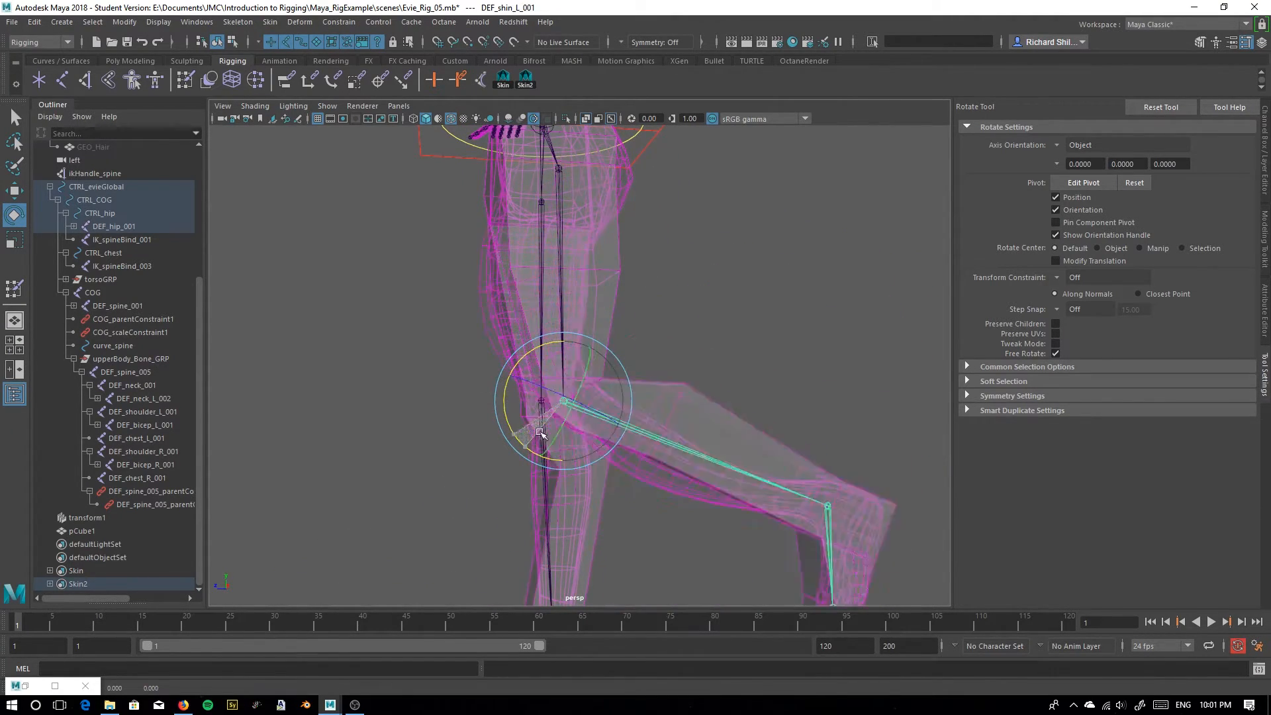
{"action": "left_click_drag", "start_coordinate": [530, 413], "coordinate": [559, 449]}
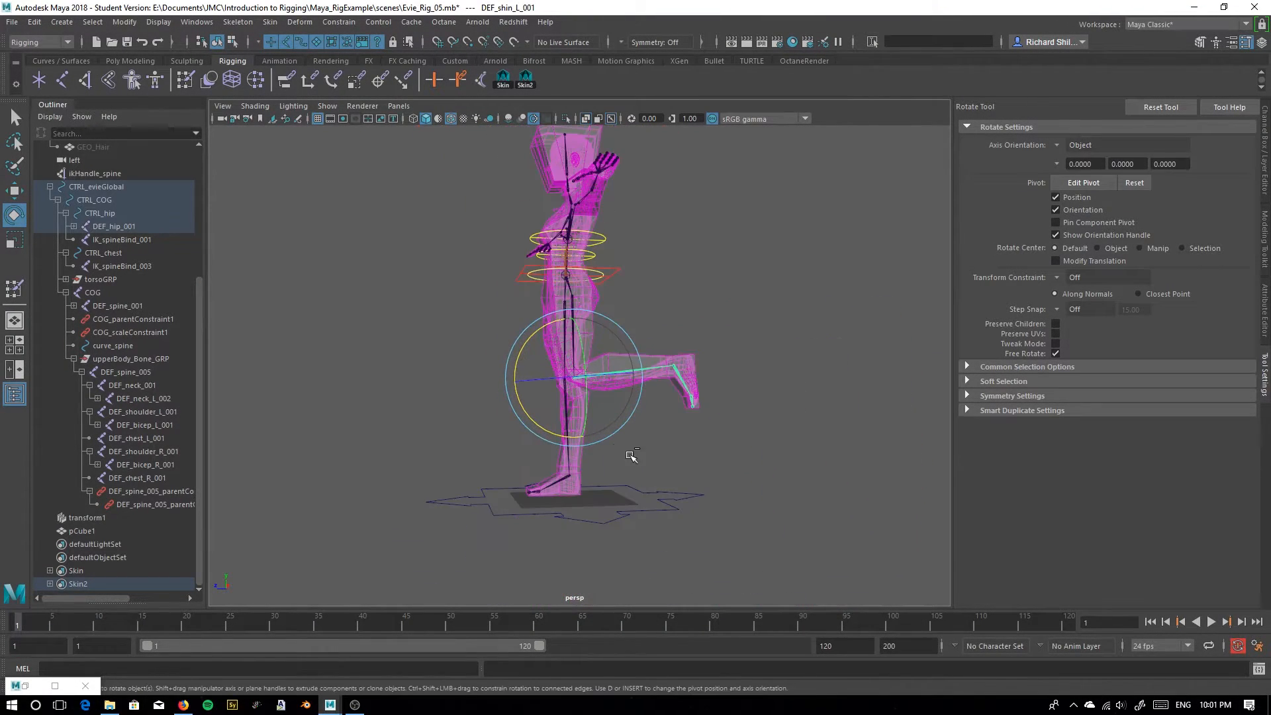
{"action": "left_click_drag", "start_coordinate": [627, 464], "coordinate": [431, 442]}
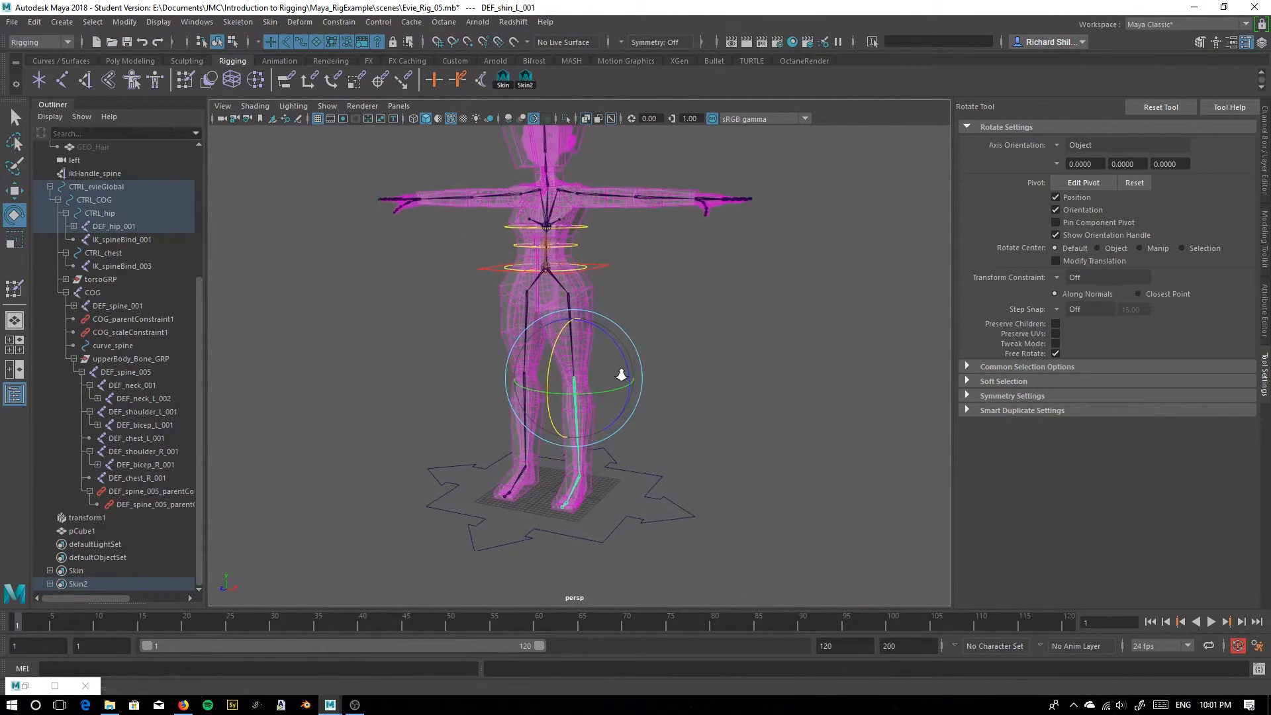
Mirror the skin weights of the pCube1 cage to the other side of the body
{"action": "right_click_drag", "start_coordinate": [622, 375], "coordinate": [737, 505], "text": "alt"}
{"action": "left_click_drag", "start_coordinate": [558, 459], "coordinate": [599, 423], "text": "alt"}
{"action": "middle_click_drag", "start_coordinate": [592, 391], "coordinate": [640, 308], "text": "alt"}
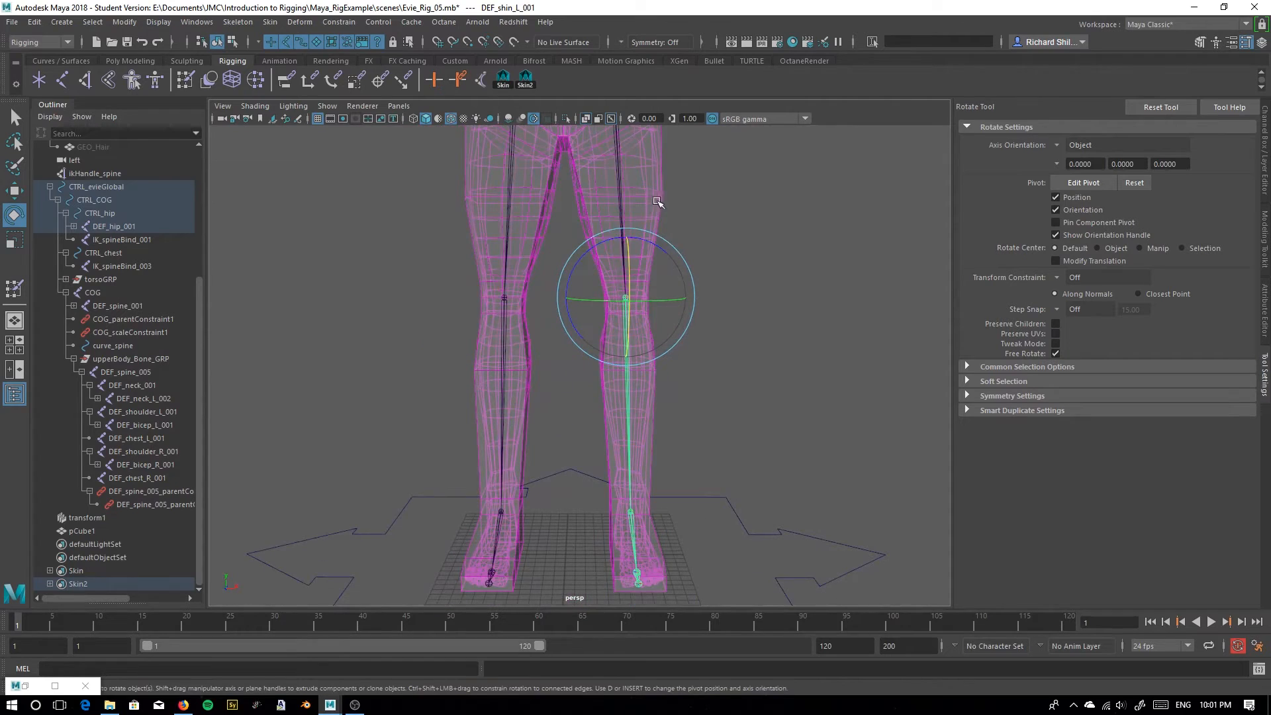
{"action": "left_click", "coordinate": [664, 178]}
{"action": "left_click", "coordinate": [239, 21]}
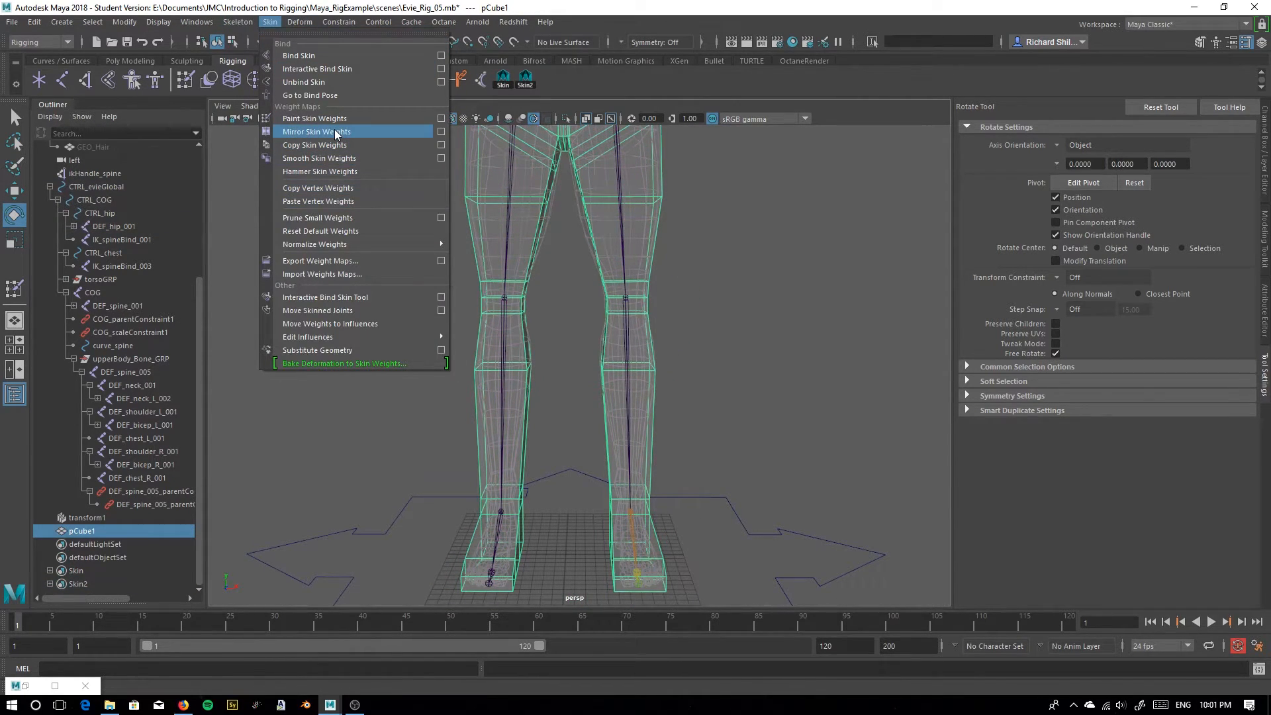
{"action": "left_click", "coordinate": [338, 132]}
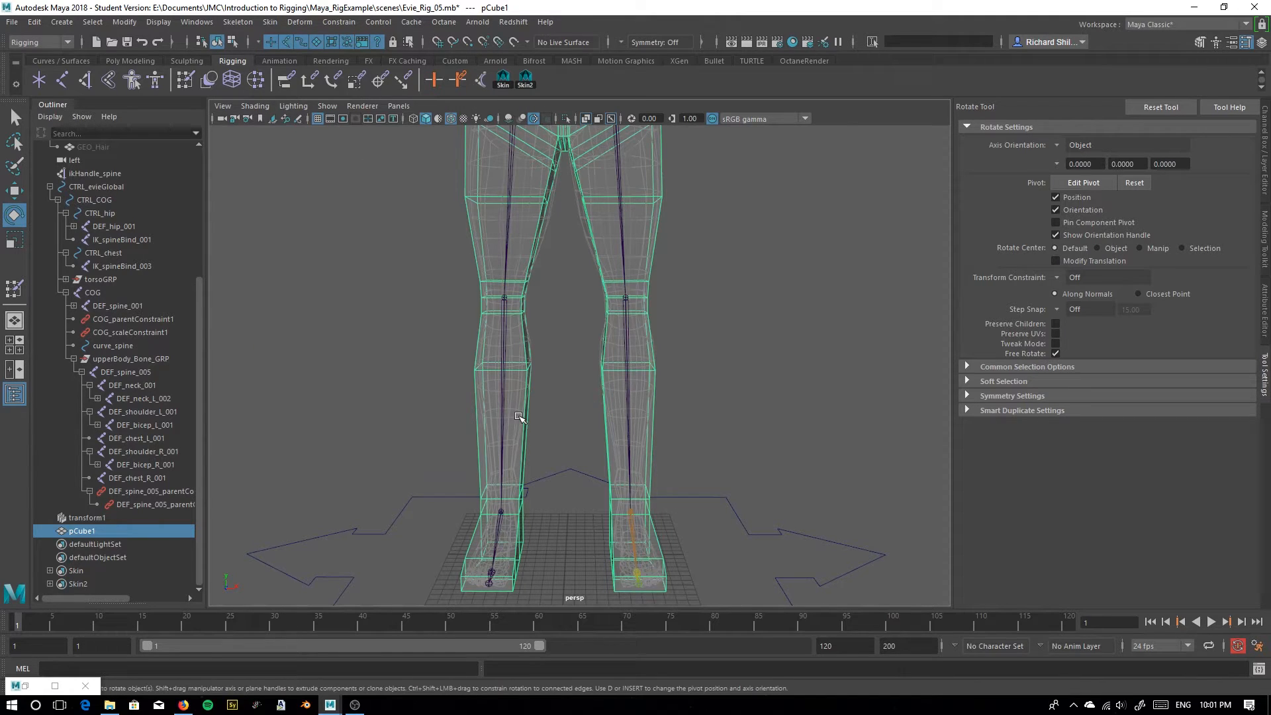
Rotate the DEF_shin_R_001 joint to test the mirrored knee weights, and undo the rotation
{"action": "left_click", "coordinate": [504, 405]}
{"action": "left_click_drag", "start_coordinate": [561, 479], "coordinate": [662, 474], "text": "alt"}
{"action": "left_click_drag", "start_coordinate": [590, 261], "coordinate": [576, 401]}
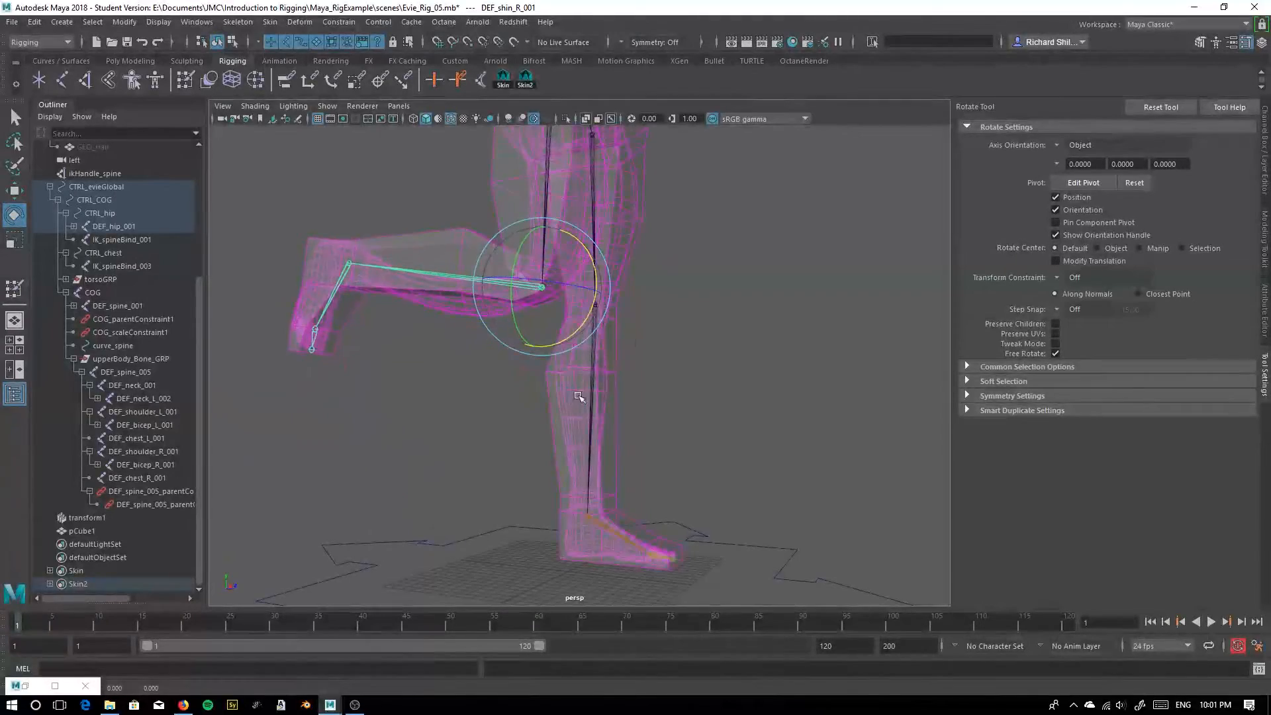
{"action": "scroll", "coordinate": [715, 252], "scroll_direction": "down", "scroll_amount": 2}
{"action": "middle_click_drag", "start_coordinate": [734, 217], "coordinate": [788, 442], "text": "alt"}
{"action": "key", "text": "ctrl+z"}
Rotate the right forearm and right bicep joints in turn to test the arm deformation, undoing each rotation
{"action": "left_click_drag", "start_coordinate": [629, 355], "coordinate": [357, 292], "text": "alt"}
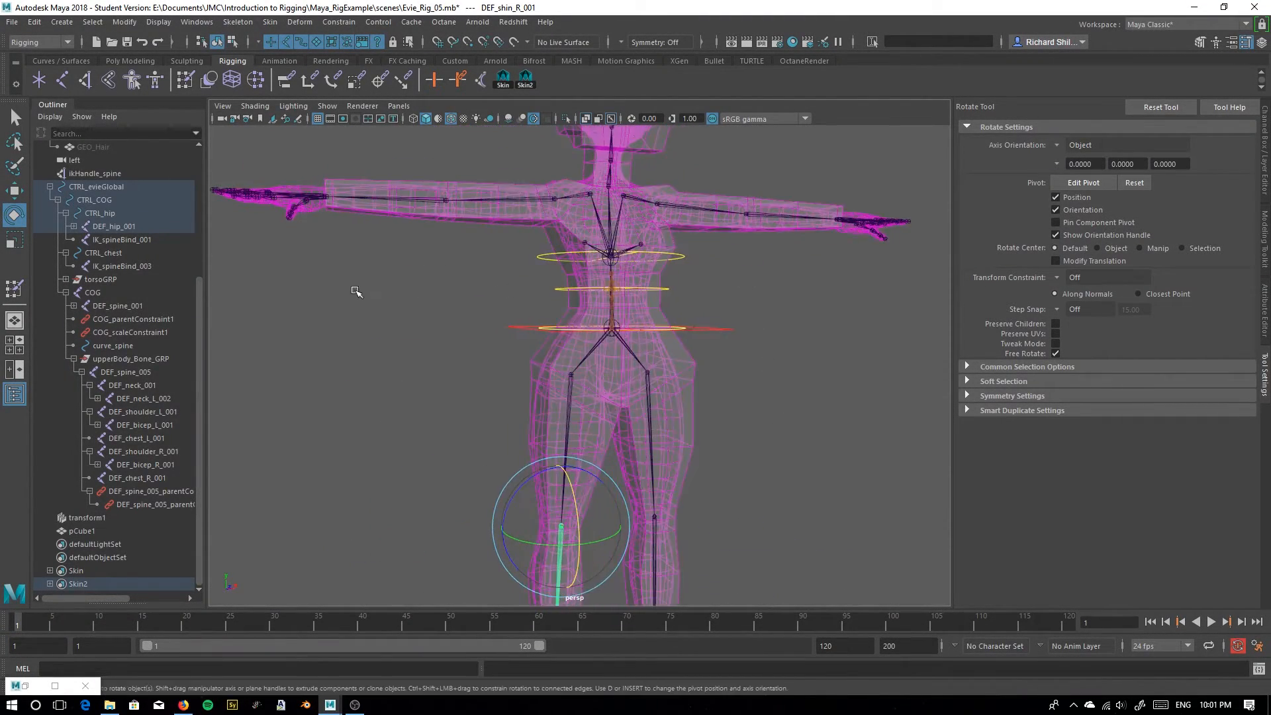
{"action": "middle_click_drag", "start_coordinate": [357, 292], "coordinate": [434, 402], "text": "alt"}
{"action": "scroll", "coordinate": [525, 363], "scroll_direction": "up", "scroll_amount": 5}
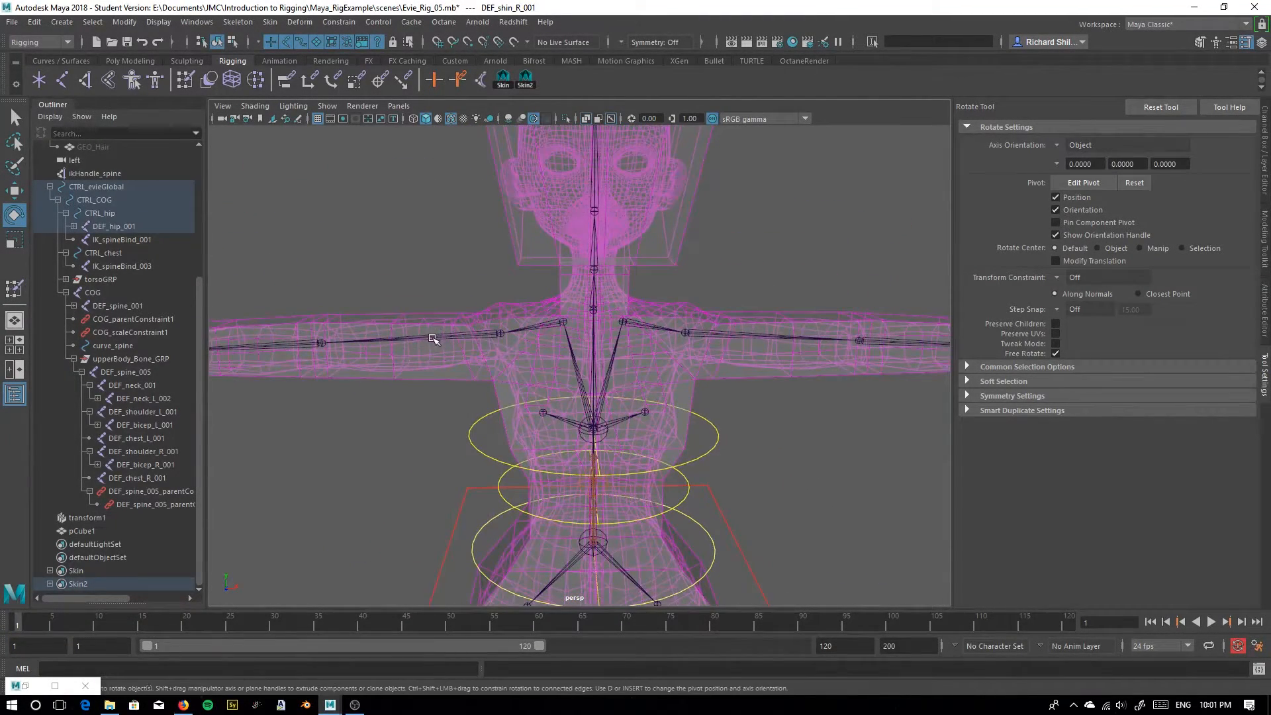
{"action": "left_click", "coordinate": [434, 339]}
{"action": "left_click_drag", "start_coordinate": [433, 339], "coordinate": [537, 349], "text": "alt"}
{"action": "key", "text": "ctrl+z"}
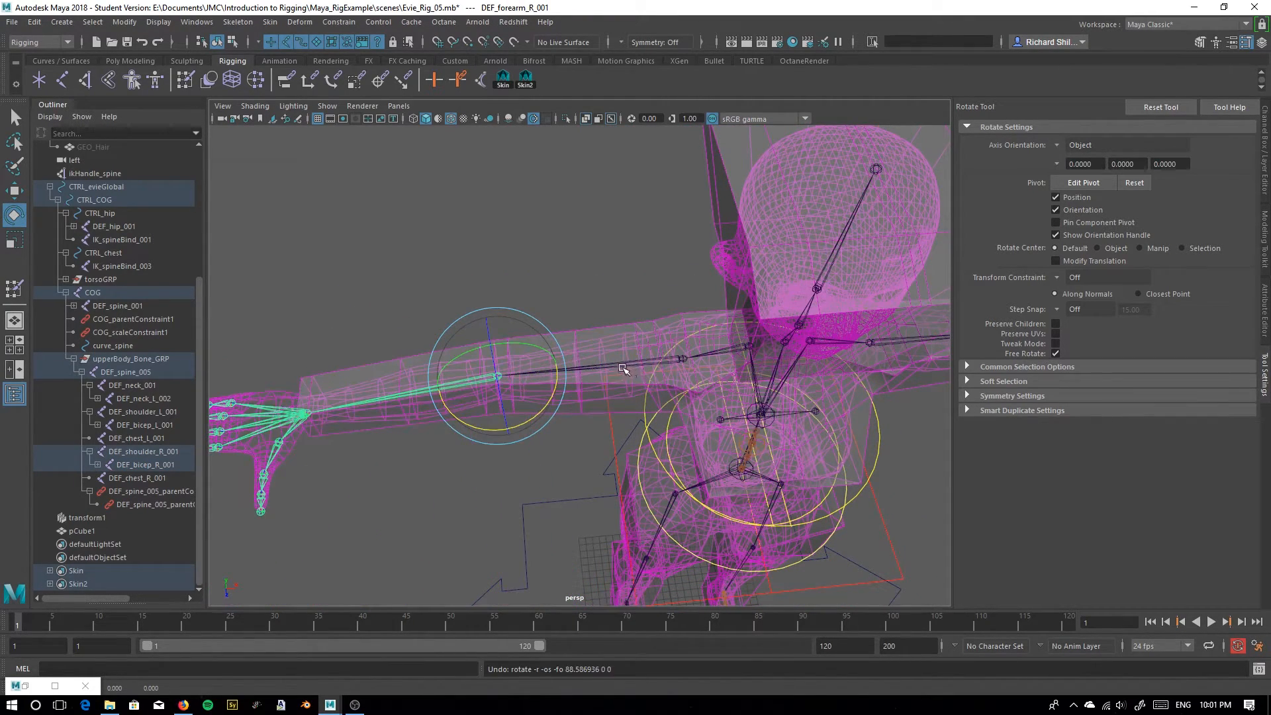
{"action": "left_click", "coordinate": [625, 369]}
{"action": "left_click_drag", "start_coordinate": [636, 392], "coordinate": [656, 430]}
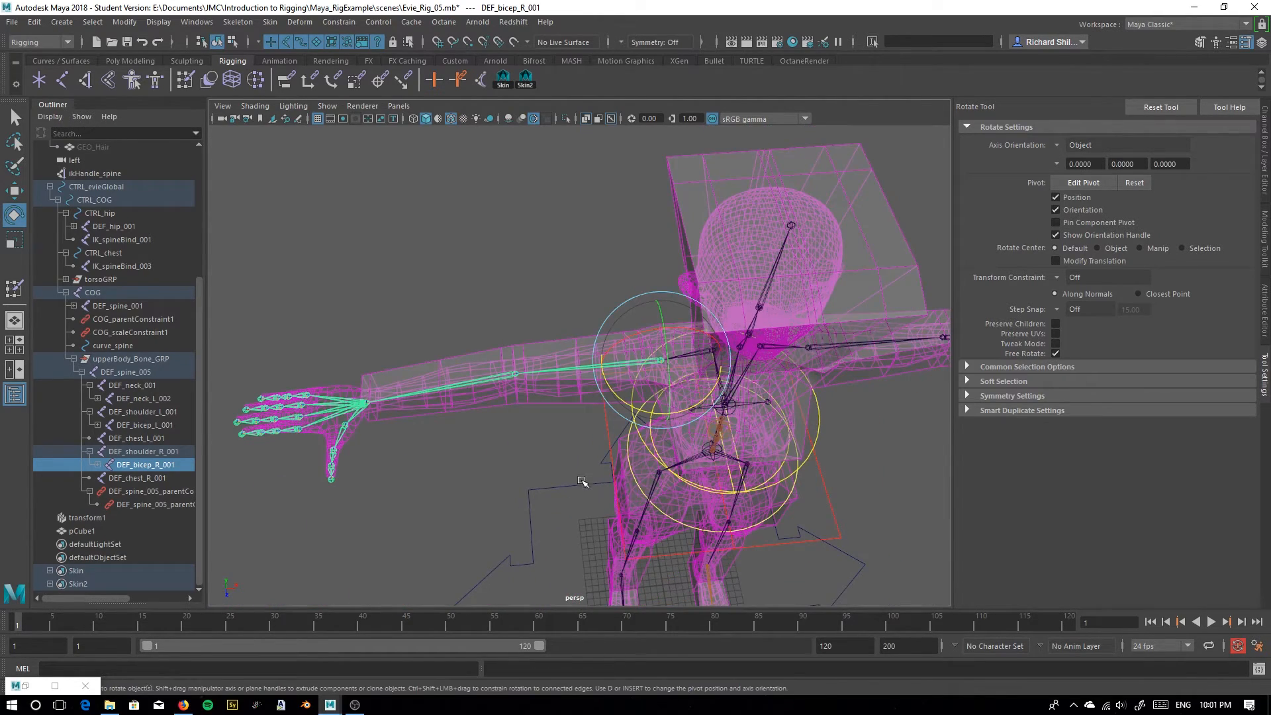
Rotate the DEF_head_001 joint to test the head and neck deformation, and undo the rotation
{"action": "middle_click_drag", "start_coordinate": [627, 372], "coordinate": [530, 376], "text": "alt"}
{"action": "right_click_drag", "start_coordinate": [540, 367], "coordinate": [696, 246], "text": "alt"}
{"action": "left_click", "coordinate": [628, 213]}
{"action": "left_click_drag", "start_coordinate": [625, 248], "coordinate": [560, 311], "text": "alt"}
{"action": "mouse_move", "coordinate": [563, 269]}
{"action": "left_mouse_down"}
{"action": "mouse_move", "coordinate": [539, 236]}
{"action": "mouse_move", "coordinate": [561, 278]}
{"action": "left_mouse_up"}
{"action": "key", "text": "ctrl+z"}
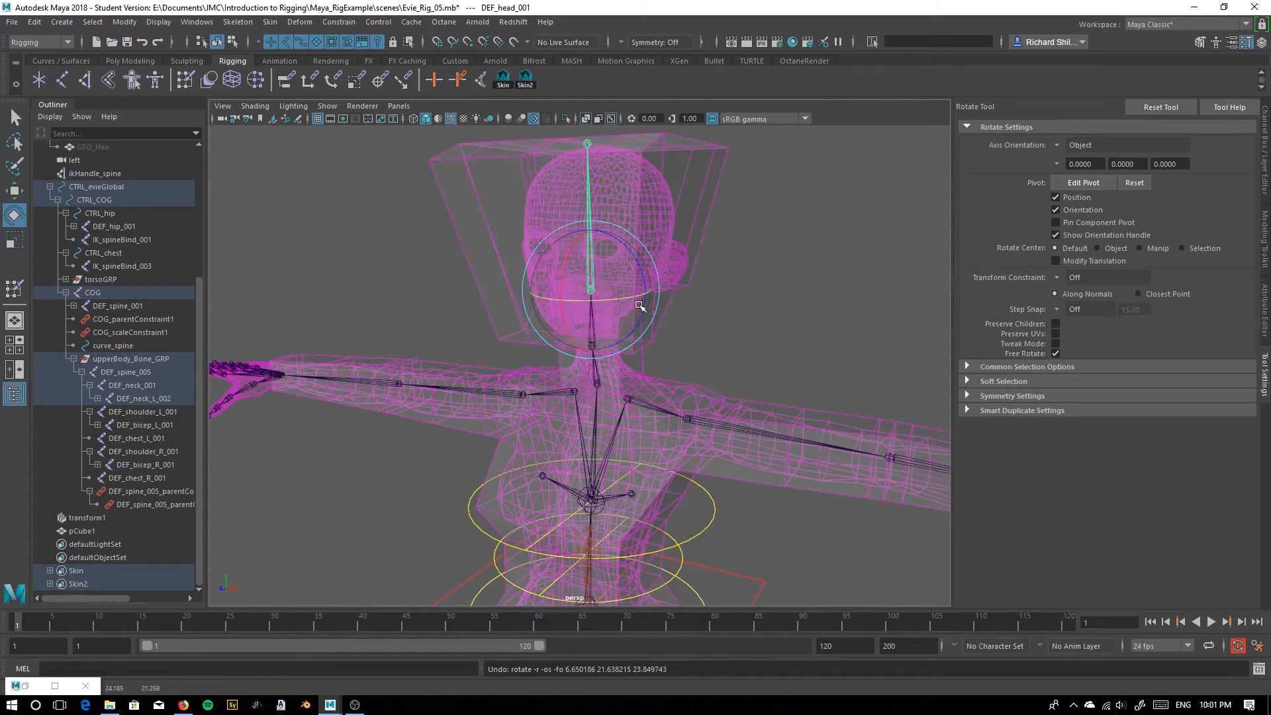
Set the Joints display layer to reference so the joints cannot be selected
{"action": "right_click_drag", "start_coordinate": [633, 301], "coordinate": [450, 421], "text": "alt"}
{"action": "left_click_drag", "start_coordinate": [450, 420], "coordinate": [476, 451], "text": "alt"}
{"action": "middle_click_drag", "start_coordinate": [476, 450], "coordinate": [465, 346], "text": "alt"}
{"action": "right_click_drag", "start_coordinate": [465, 346], "coordinate": [437, 420], "text": "alt"}
{"action": "left_click_drag", "start_coordinate": [437, 419], "coordinate": [466, 408], "text": "alt"}
{"action": "middle_click_drag", "start_coordinate": [466, 408], "coordinate": [405, 367], "text": "alt"}
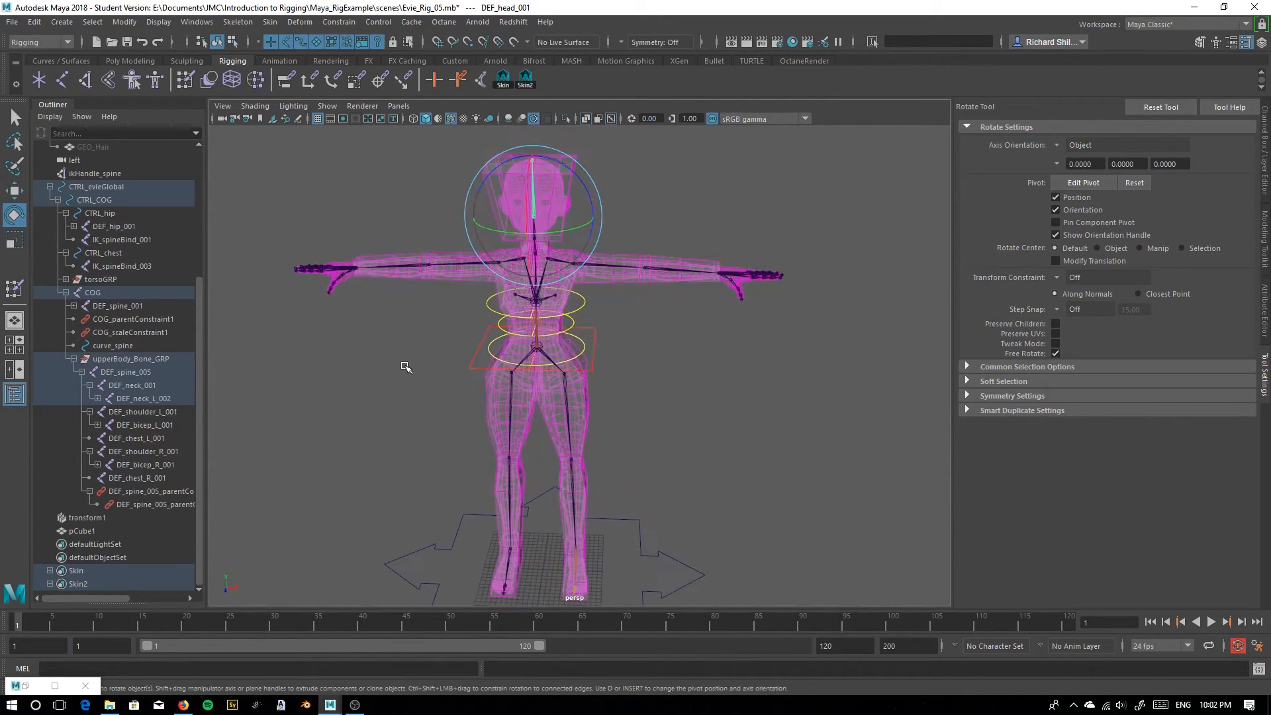
{"action": "left_click", "coordinate": [1264, 152]}
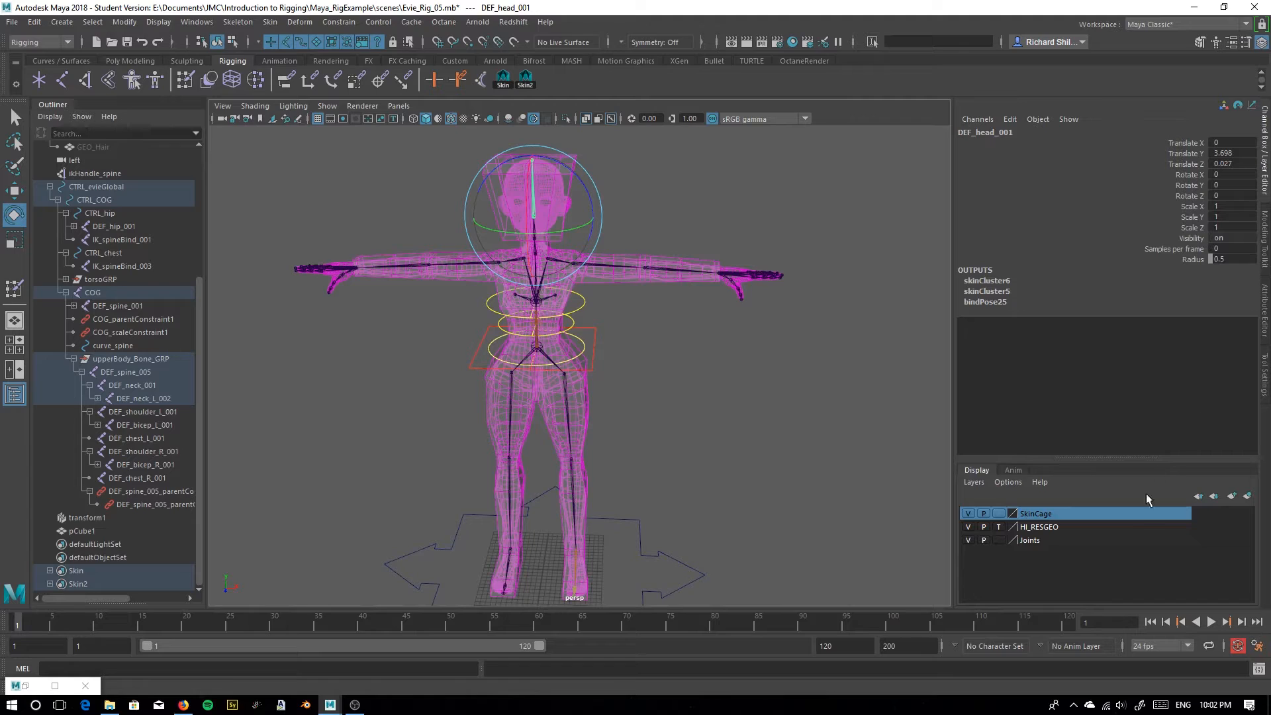
{"action": "left_click", "coordinate": [998, 540]}
{"action": "left_click", "coordinate": [999, 540]}
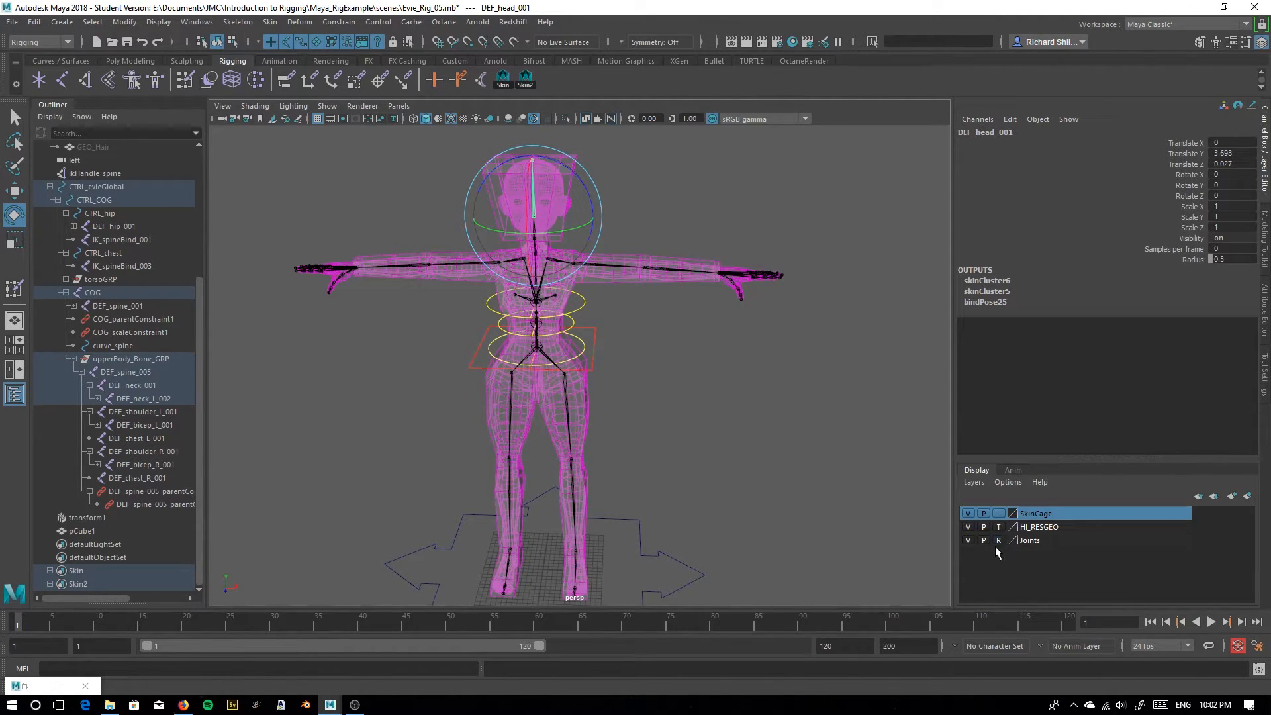
Select the pCube1 skin cage at the character's right arm
{"action": "mouse_move", "coordinate": [430, 291]}
{"action": "left_mouse_down", "text": "alt"}
{"action": "mouse_move", "coordinate": [404, 277]}
{"action": "mouse_move", "coordinate": [417, 314]}
{"action": "mouse_move", "coordinate": [406, 378]}
{"action": "mouse_move", "coordinate": [398, 318]}
{"action": "left_mouse_up", "text": "alt"}
{"action": "right_click_drag", "start_coordinate": [397, 318], "coordinate": [570, 397], "text": "alt"}
{"action": "middle_click_drag", "start_coordinate": [570, 397], "coordinate": [713, 419], "text": "alt"}
{"action": "left_click_drag", "start_coordinate": [713, 419], "coordinate": [400, 358], "text": "alt"}
{"action": "left_click", "coordinate": [478, 335]}
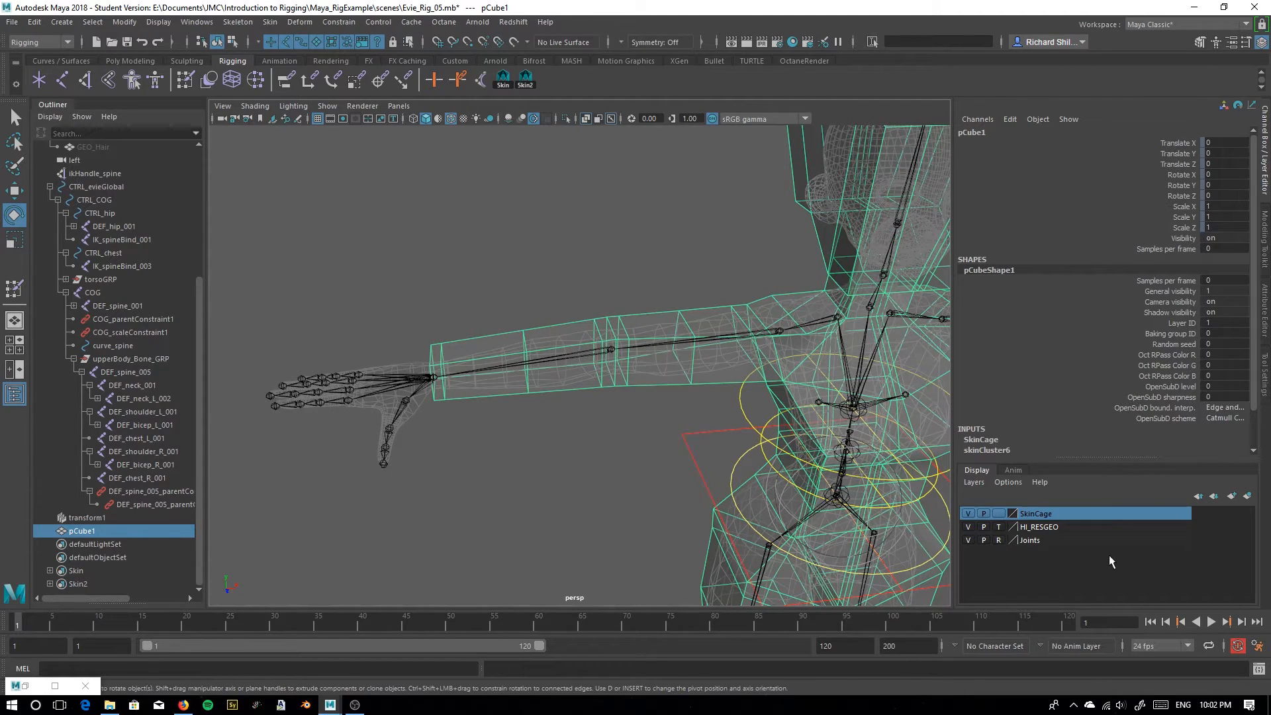
Set the Joints display layer to template and the HI_RESGEO display layer to reference
{"action": "left_click", "coordinate": [999, 540]}
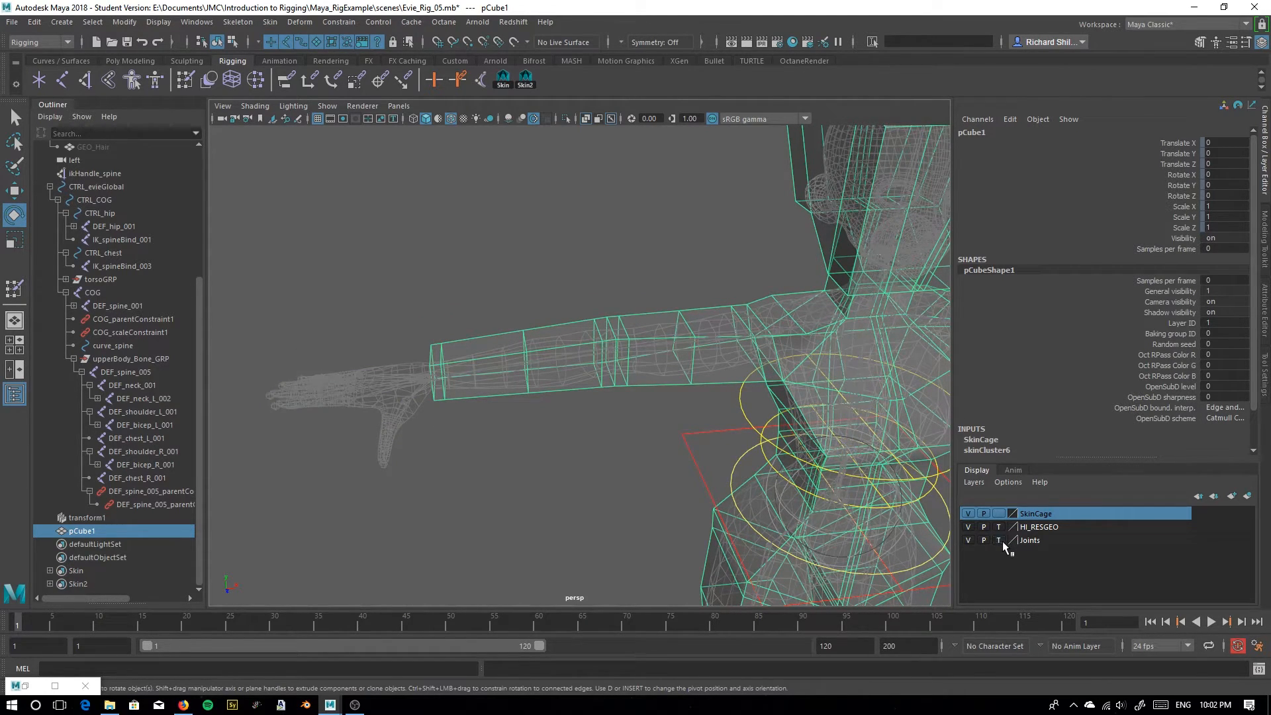
{"action": "double_click", "coordinate": [1000, 541]}
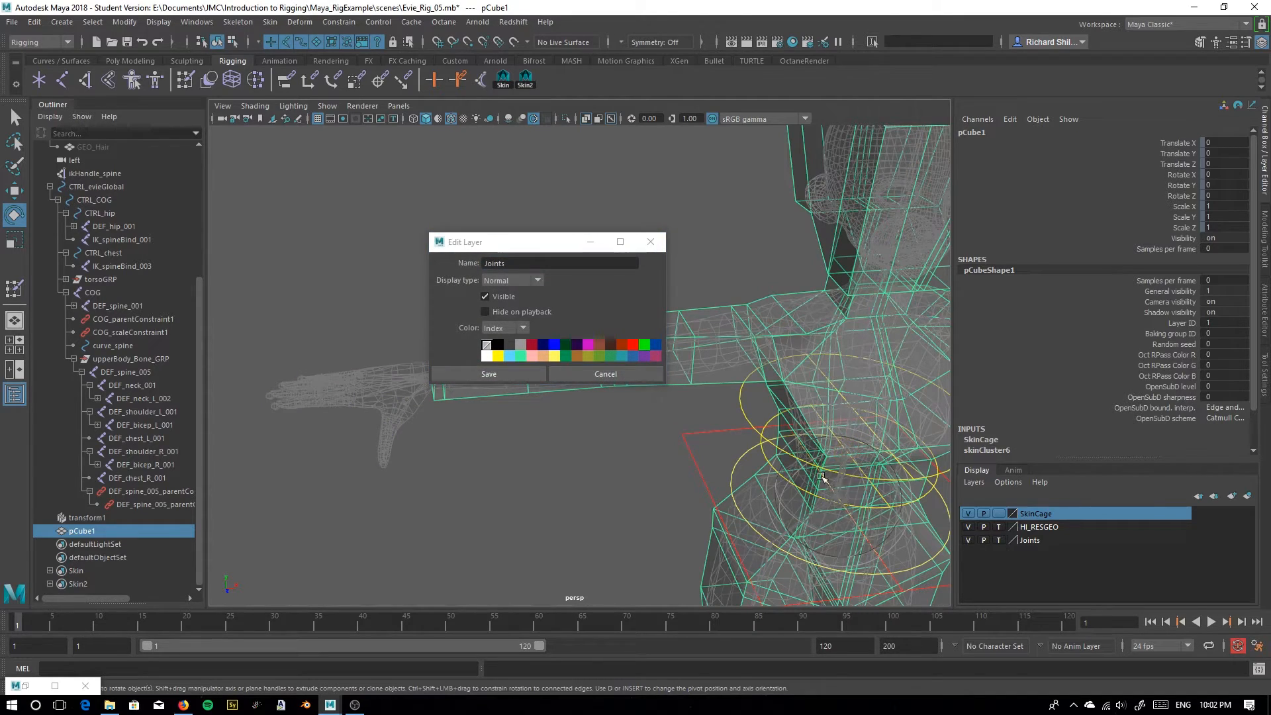
{"action": "left_click", "coordinate": [610, 376]}
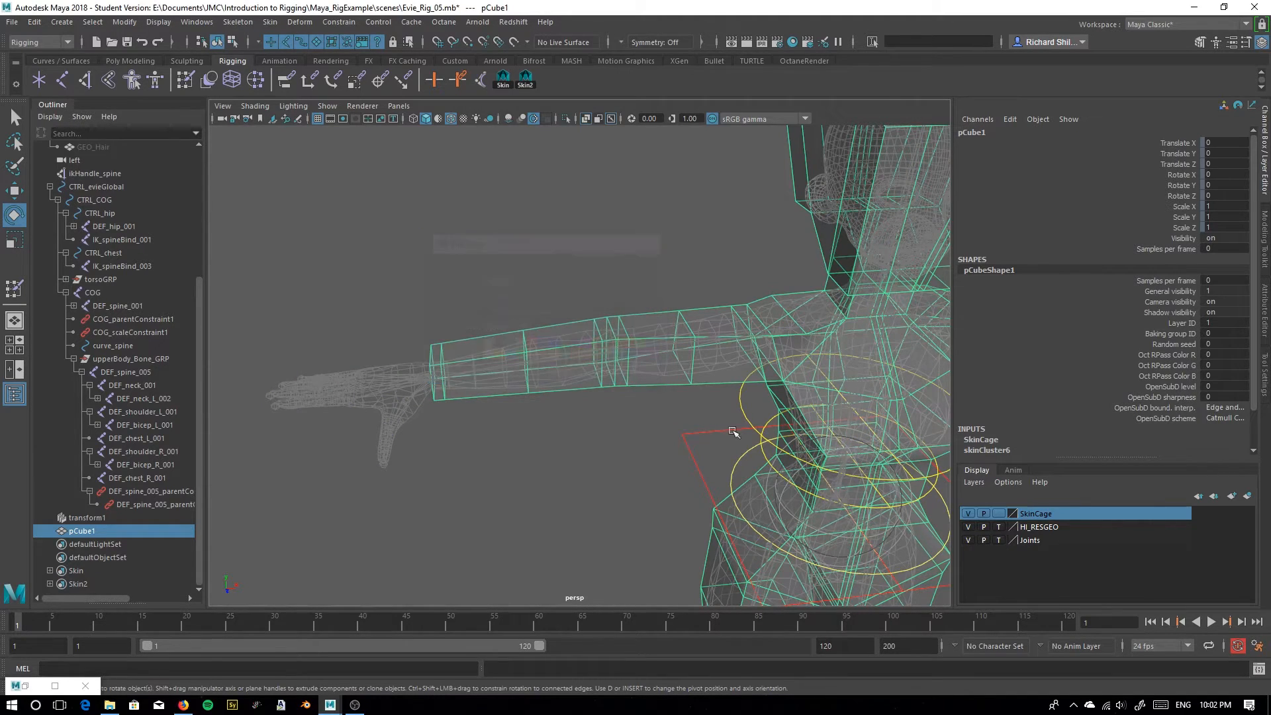
{"action": "left_click", "coordinate": [998, 527]}
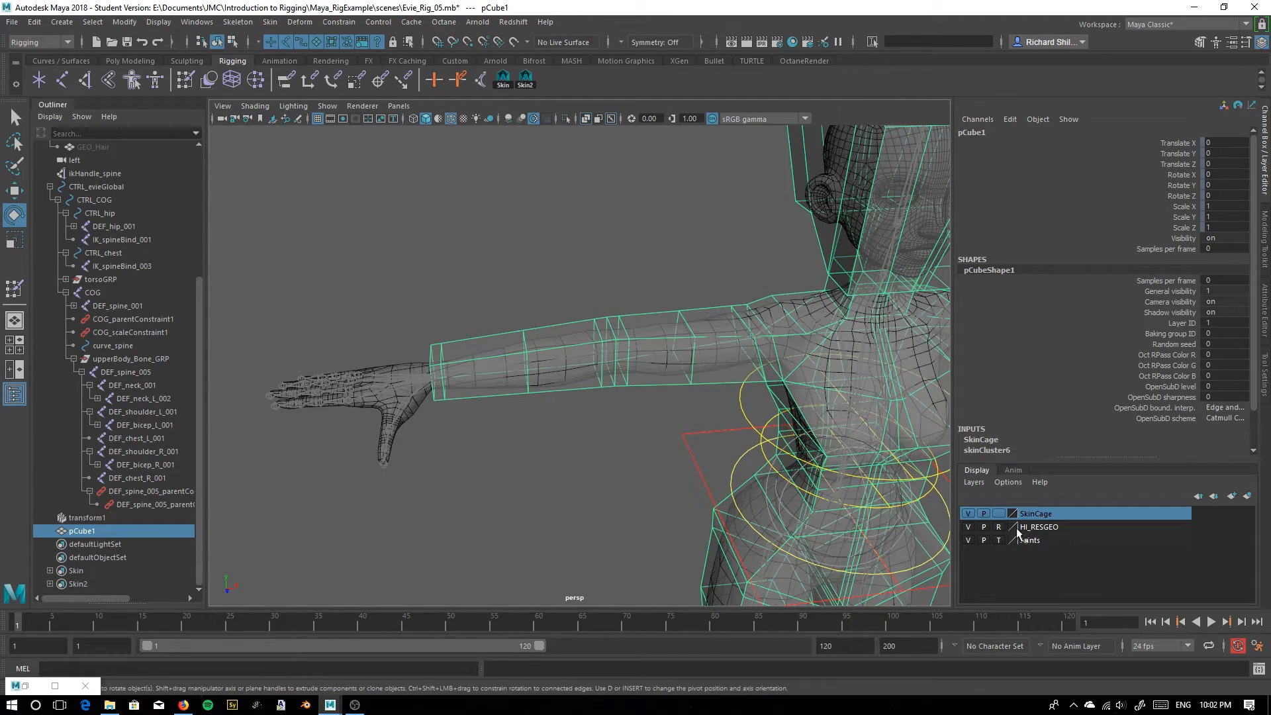
Set the HI_RESGEO layer to normal, add GEO_body to the pCube1 selection, and copy the skin weights from the cage to it
{"action": "left_click", "coordinate": [999, 527]}
{"action": "left_click", "coordinate": [414, 424]}
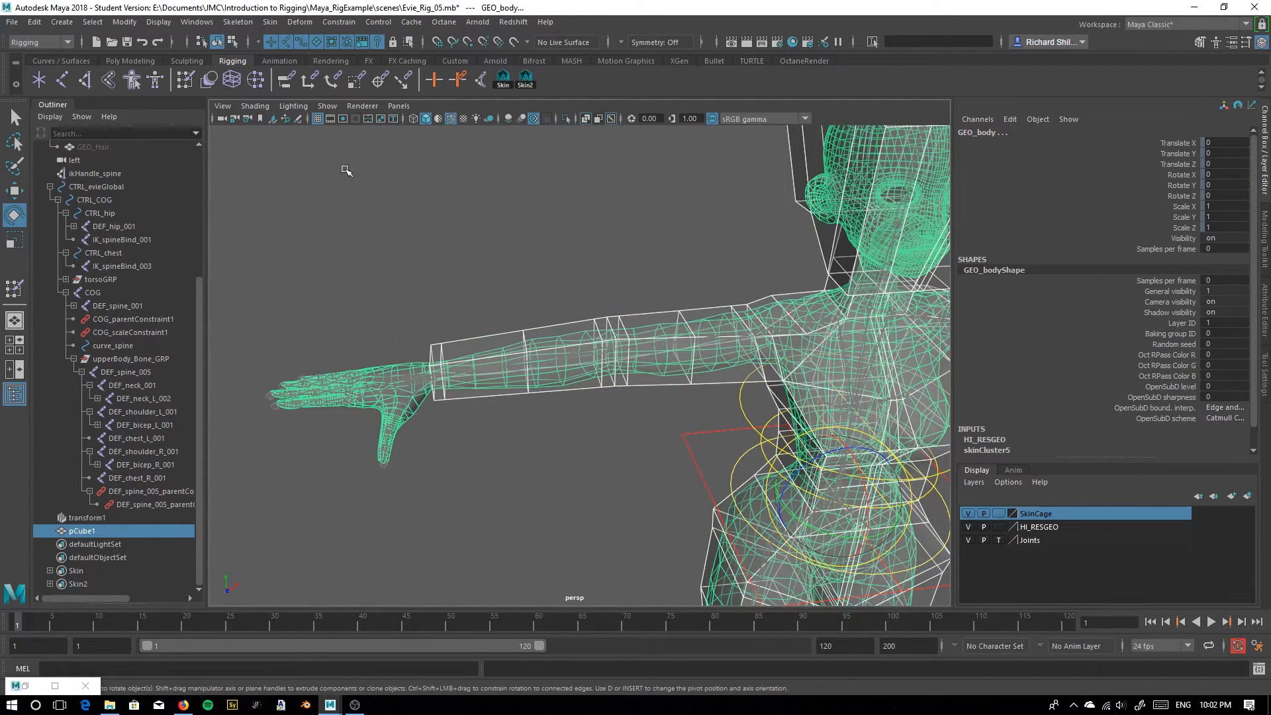
{"action": "left_click", "coordinate": [271, 23]}
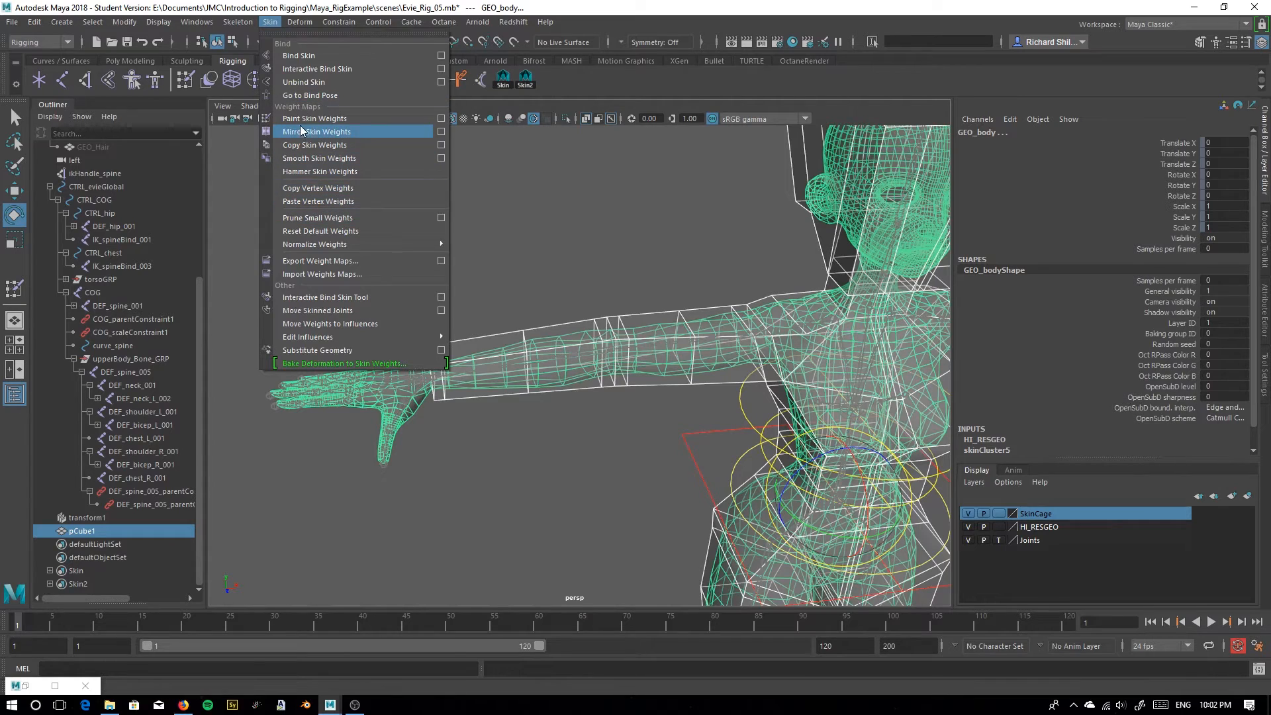
{"action": "left_click", "coordinate": [297, 147]}
{"action": "scroll", "coordinate": [523, 318], "scroll_direction": "down", "scroll_amount": 5}
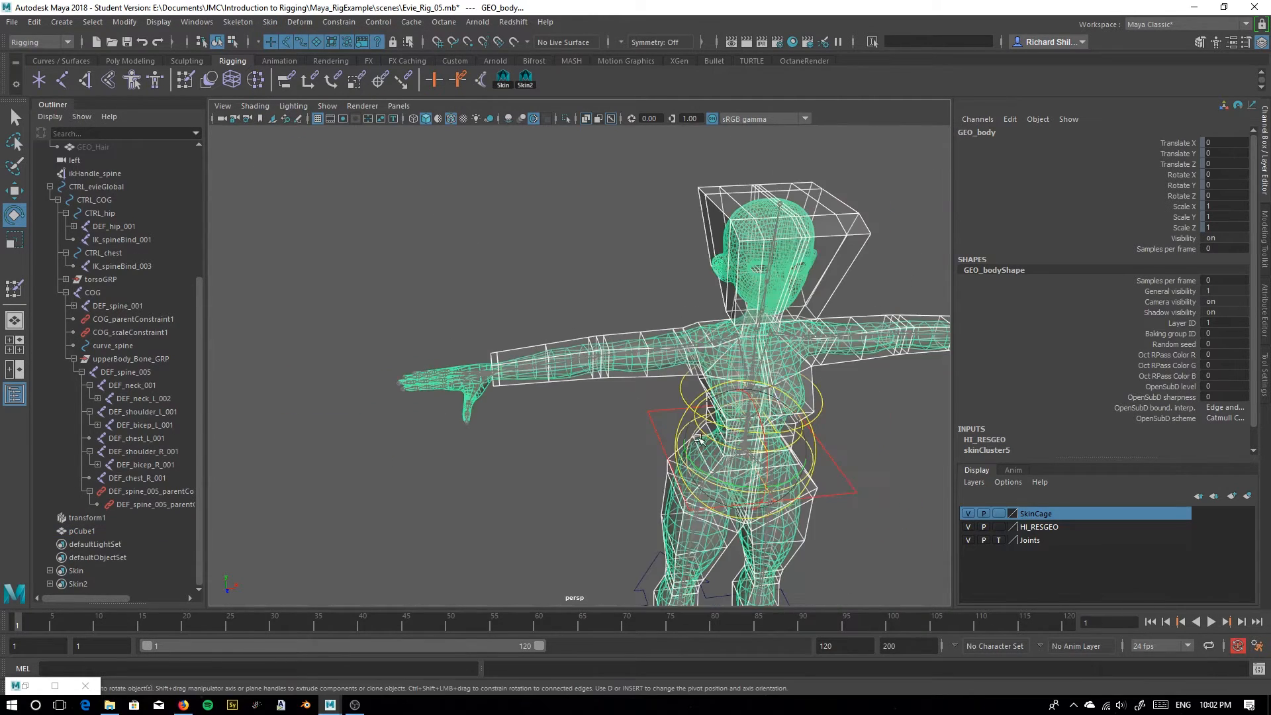
{"action": "middle_click_drag", "start_coordinate": [637, 397], "coordinate": [593, 373], "text": "alt"}
Hide the SkinCage display layer and set the Joints display layer to normal so the joints can be selected
{"action": "left_click", "coordinate": [585, 356]}
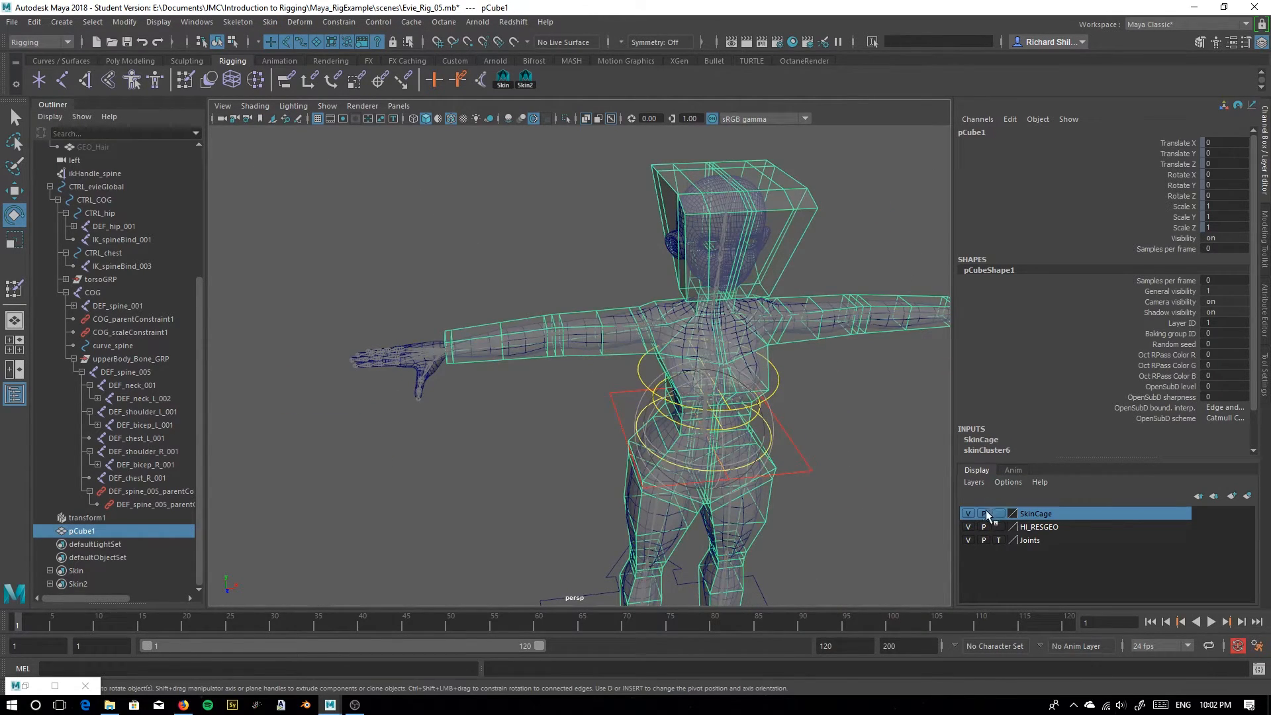
{"action": "left_click", "coordinate": [968, 514]}
{"action": "left_click", "coordinate": [572, 393]}
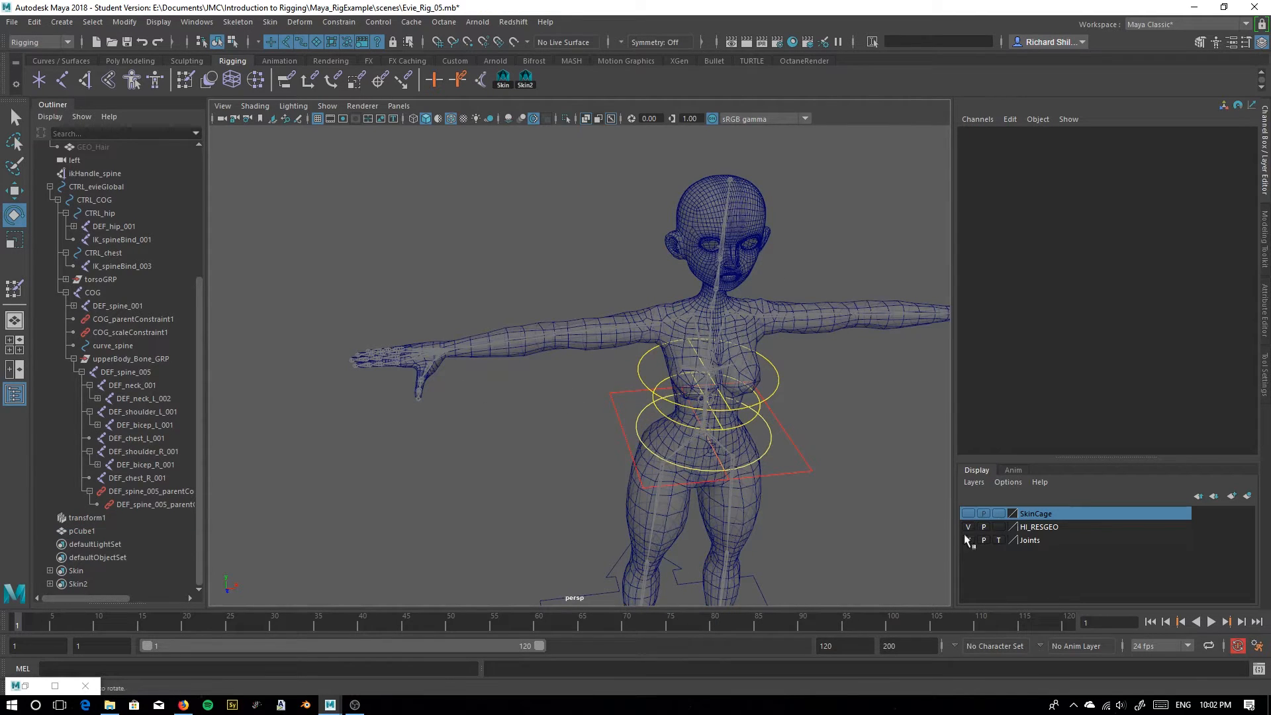
{"action": "left_click", "coordinate": [999, 540]}
{"action": "left_click_drag", "start_coordinate": [437, 361], "coordinate": [536, 418], "text": "alt"}
{"action": "scroll", "coordinate": [536, 418], "scroll_direction": "up", "scroll_amount": 4}
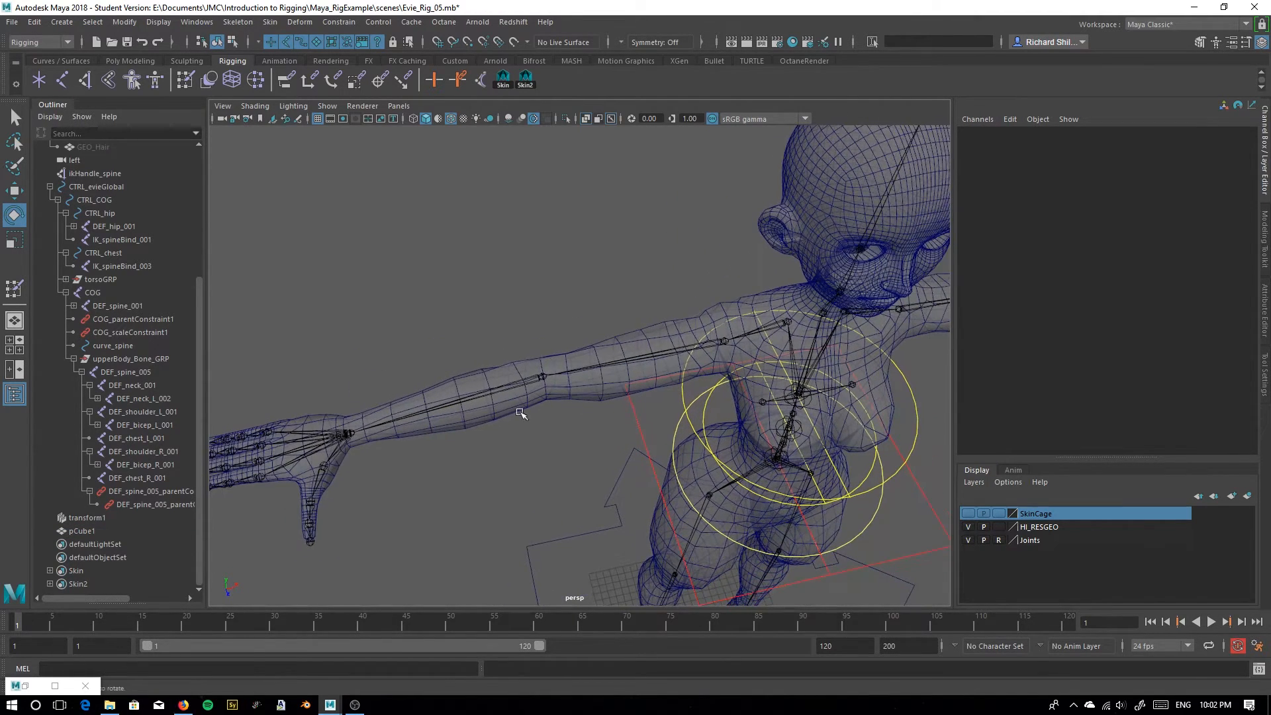
{"action": "left_click", "coordinate": [499, 393]}
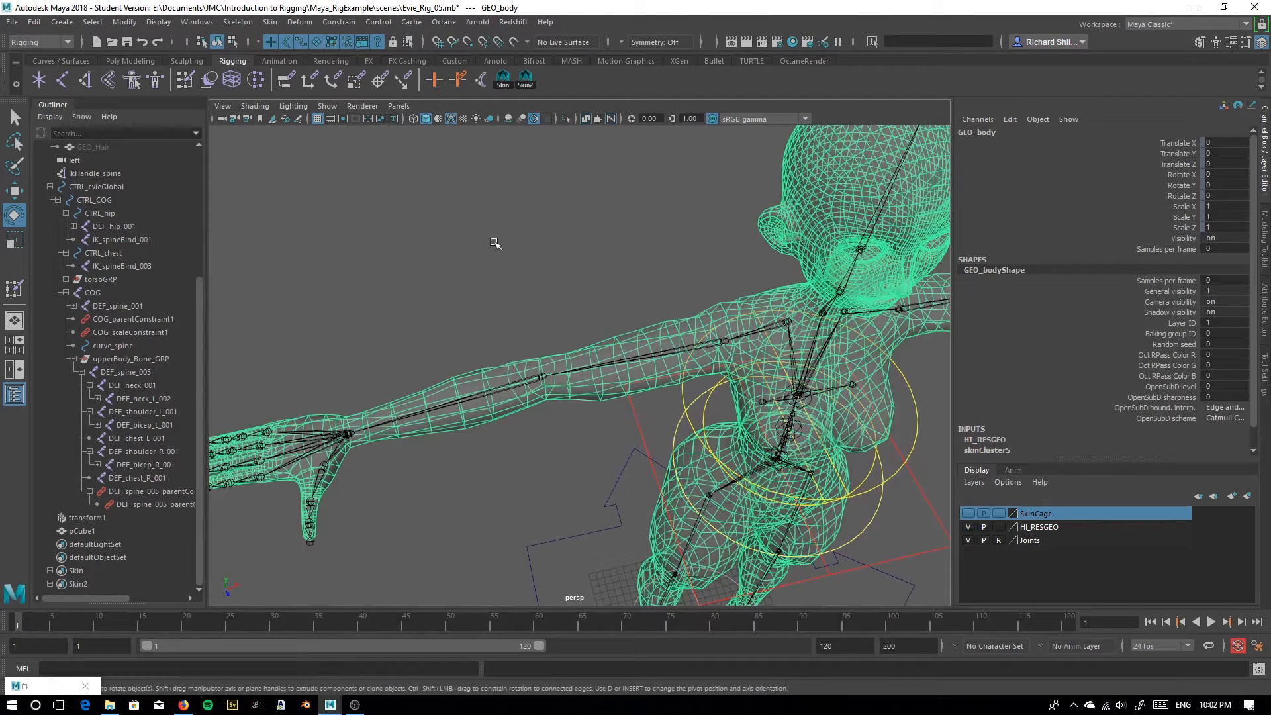
{"action": "left_click", "coordinate": [999, 540]}
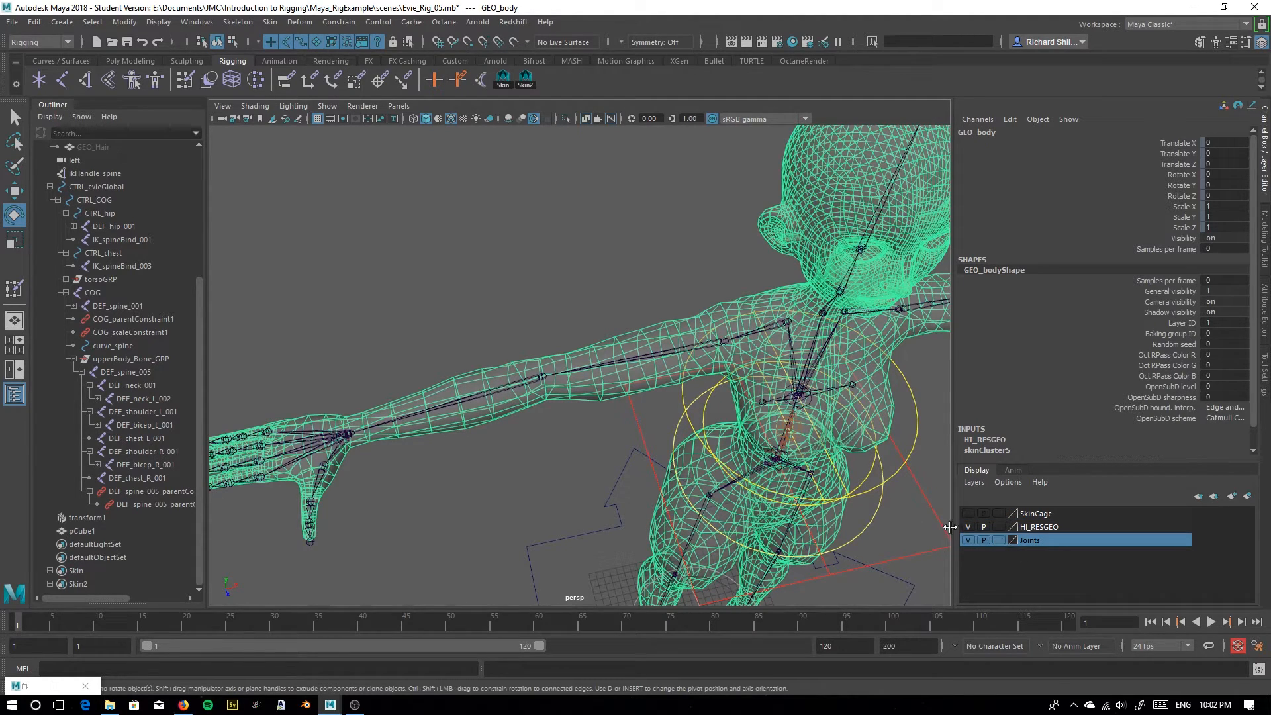
Rotate the forearm joint of the character's right arm to test the GEO_body deformation, and undo the rotation
{"action": "left_click", "coordinate": [528, 383]}
{"action": "left_click_drag", "start_coordinate": [532, 433], "coordinate": [644, 409]}
{"action": "middle_click_drag", "start_coordinate": [838, 394], "coordinate": [581, 361], "text": "alt"}
{"action": "key", "text": "ctrl+z"}
{"action": "left_click_drag", "start_coordinate": [773, 345], "coordinate": [518, 259], "text": "alt"}
{"action": "left_click", "coordinate": [717, 364]}
{"action": "key", "text": "ctrl+z"}
Rotate the DEF_bicep_L_001 joint down to test the shoulder and armpit deformation of GEO_body, and undo the rotation
{"action": "left_click", "coordinate": [542, 264]}
{"action": "left_click_drag", "start_coordinate": [535, 198], "coordinate": [547, 229]}
{"action": "left_click_drag", "start_coordinate": [534, 240], "coordinate": [522, 264]}
{"action": "scroll", "coordinate": [594, 276], "scroll_direction": "down", "scroll_amount": 2}
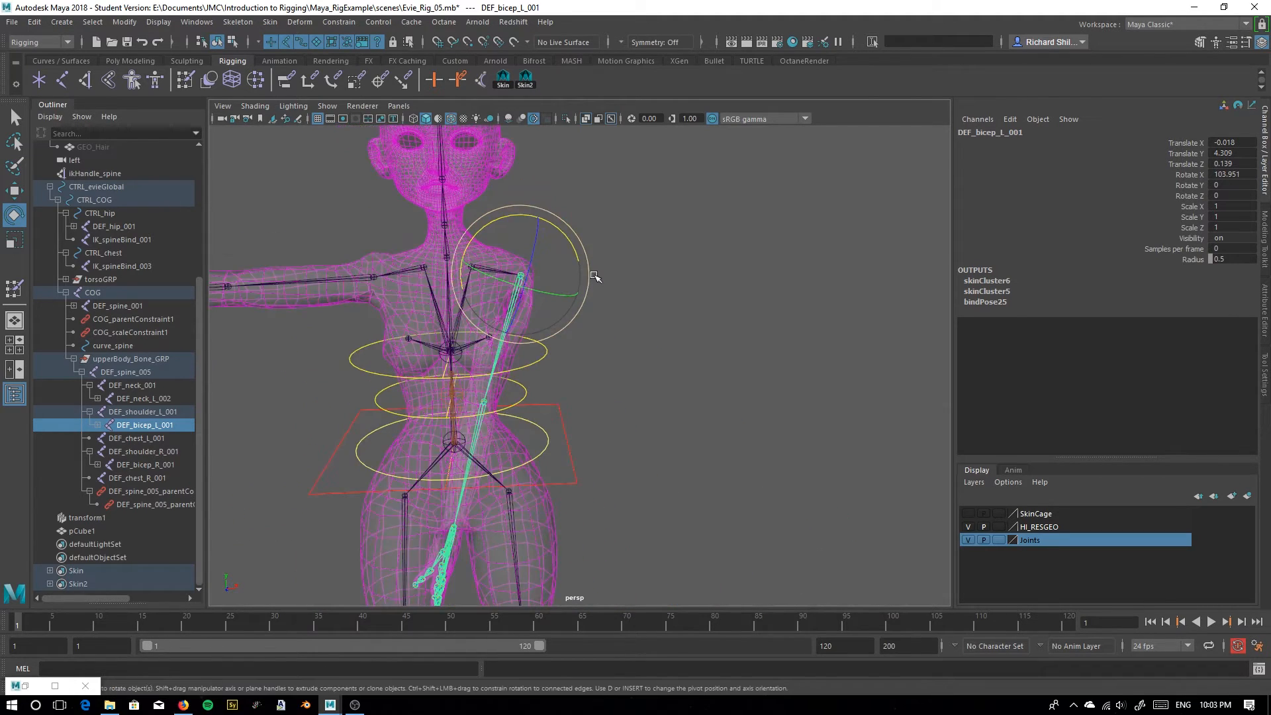
{"action": "middle_click_drag", "start_coordinate": [594, 276], "coordinate": [667, 266], "text": "alt"}
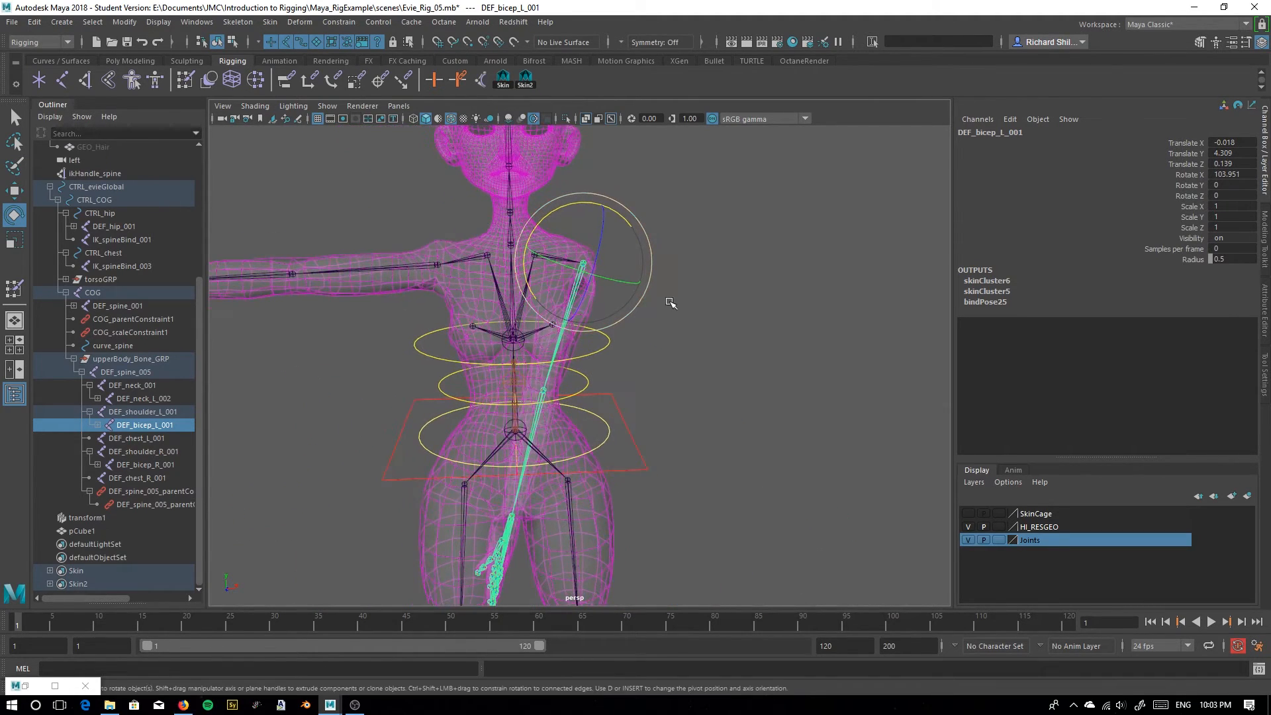
{"action": "key", "text": "ctrl+z"}
Bend the DEF_shin_L_001 joint backward to test the knee deformation of GEO_body, and undo the rotations
{"action": "left_click_drag", "start_coordinate": [569, 387], "coordinate": [533, 396], "text": "alt"}
{"action": "middle_click_drag", "start_coordinate": [532, 395], "coordinate": [558, 246], "text": "alt"}
{"action": "left_click_drag", "start_coordinate": [560, 246], "coordinate": [647, 346], "text": "alt"}
{"action": "left_click", "coordinate": [608, 260]}
{"action": "key", "text": "ctrl+z"}
{"action": "middle_click_drag", "start_coordinate": [512, 515], "coordinate": [519, 391], "text": "alt"}
{"action": "left_click_drag", "start_coordinate": [589, 325], "coordinate": [547, 297], "text": "alt"}
{"action": "left_click", "coordinate": [619, 363]}
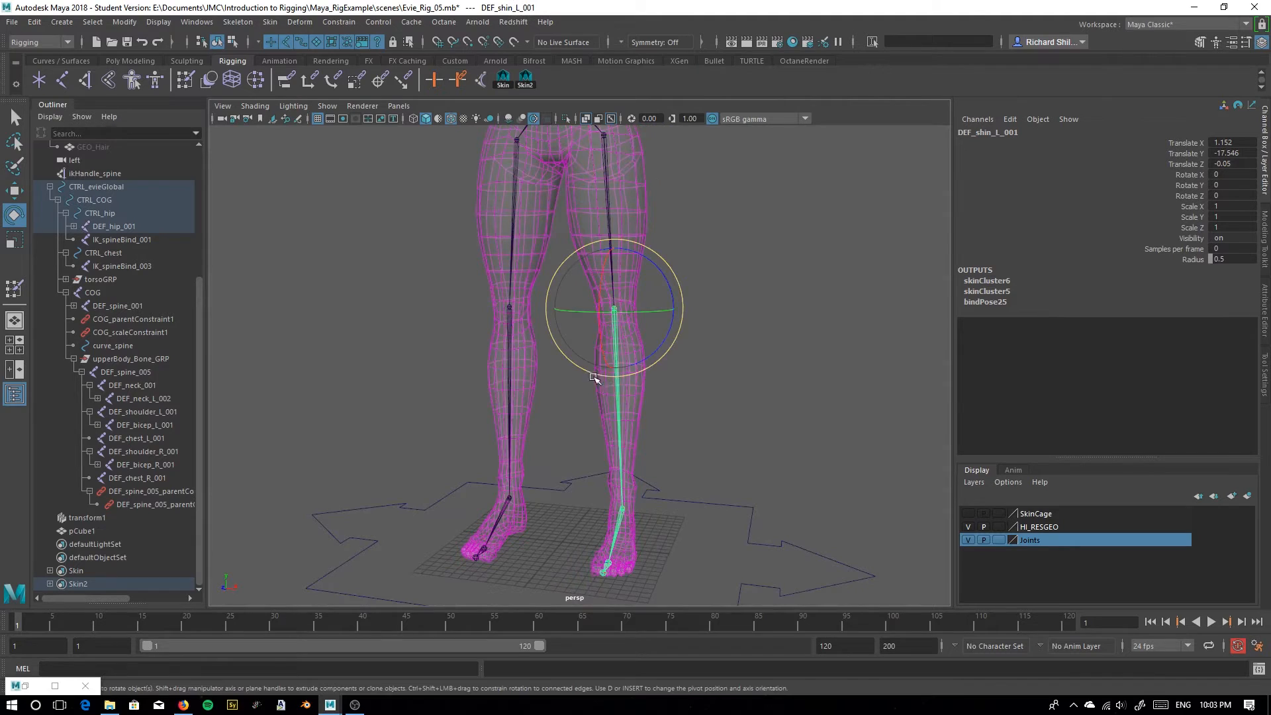
{"action": "left_click_drag", "start_coordinate": [602, 377], "coordinate": [529, 375], "text": "alt"}
{"action": "left_click_drag", "start_coordinate": [595, 338], "coordinate": [520, 354]}
{"action": "left_click_drag", "start_coordinate": [692, 294], "coordinate": [687, 273]}
{"action": "key", "text": "ctrl+z"}
{"action": "key", "text": "ctrl+z"}
{"action": "key", "text": "ctrl+z"}
{"action": "key", "text": "ctrl+z"}
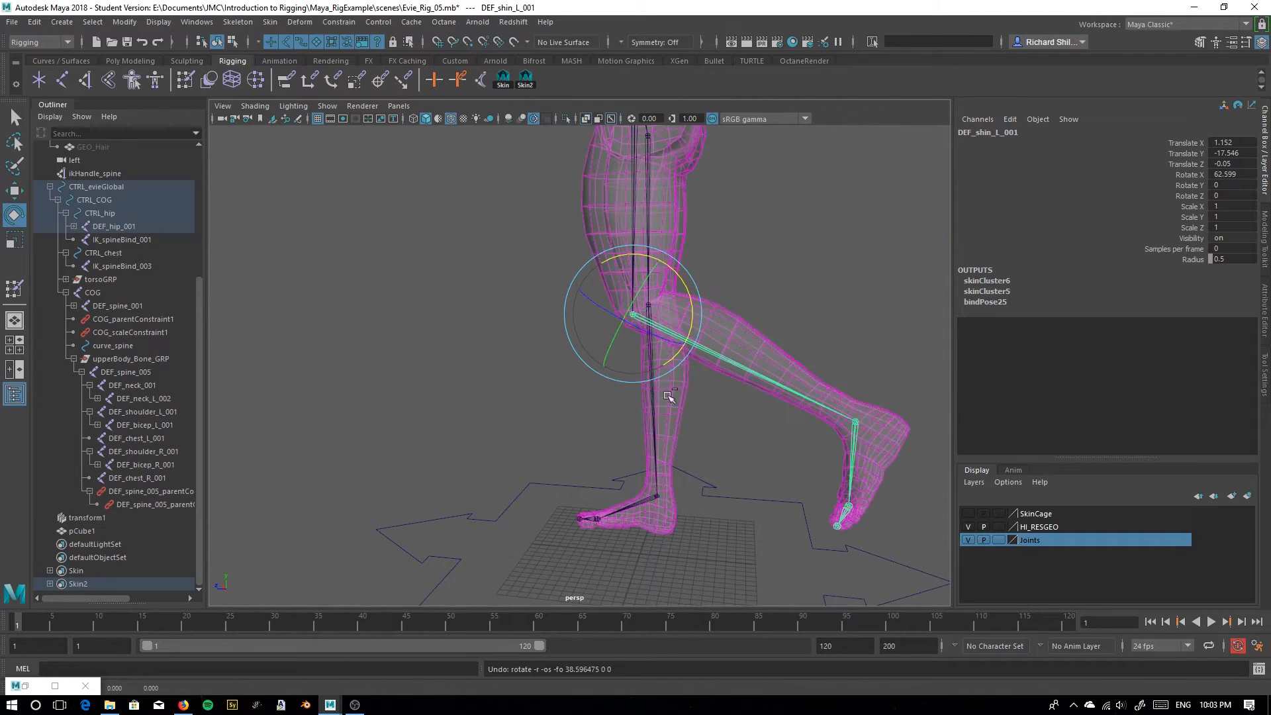
{"action": "left_click_drag", "start_coordinate": [485, 311], "coordinate": [776, 468], "text": "alt"}
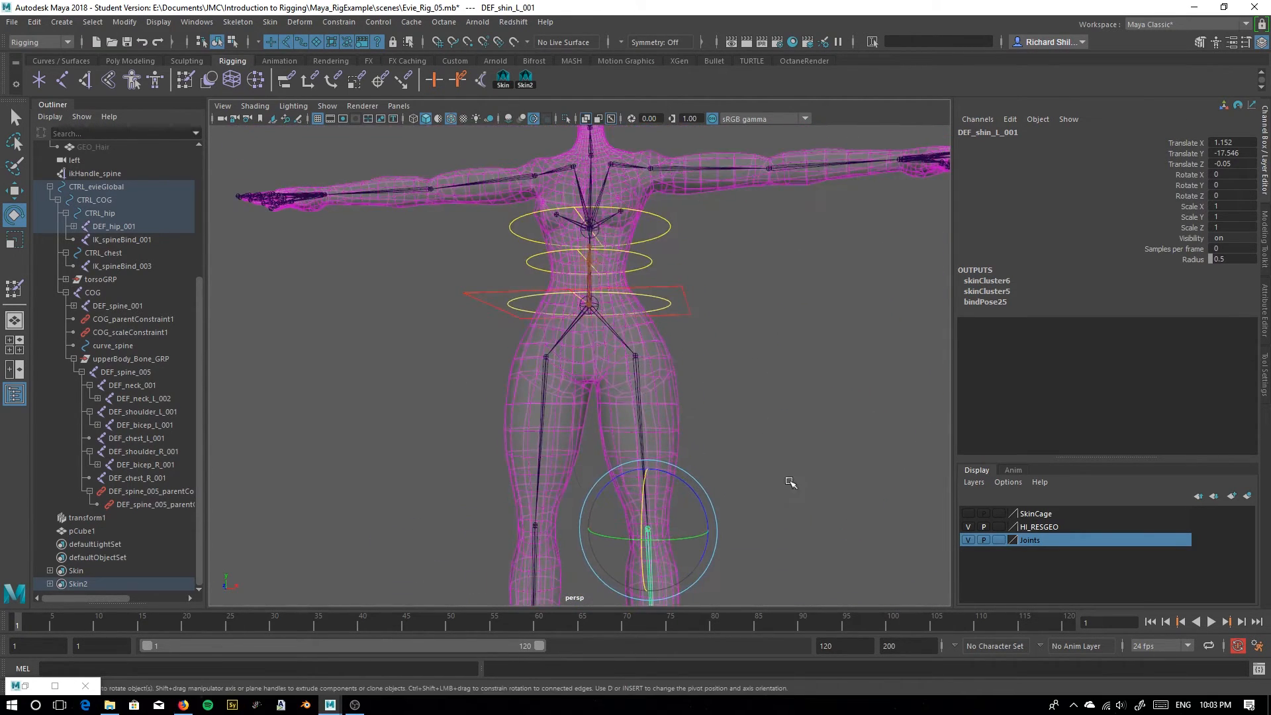
Show the SkinCage layer as selectable and set the HI_RESGEO and Joints display layers to reference
{"action": "left_click", "coordinate": [968, 514]}
{"action": "left_click", "coordinate": [998, 514]}
{"action": "left_click", "coordinate": [998, 513]}
{"action": "left_click", "coordinate": [999, 540]}
{"action": "left_click", "coordinate": [999, 541]}
{"action": "left_click", "coordinate": [998, 530]}
{"action": "left_click", "coordinate": [999, 527]}
{"action": "left_click", "coordinate": [998, 527]}
{"action": "left_click", "coordinate": [998, 514]}
Select the pCube1 cage's vertex loop around the top of the character's left upper arm, including the armpit
{"action": "left_click_drag", "start_coordinate": [678, 273], "coordinate": [689, 305], "text": "alt"}
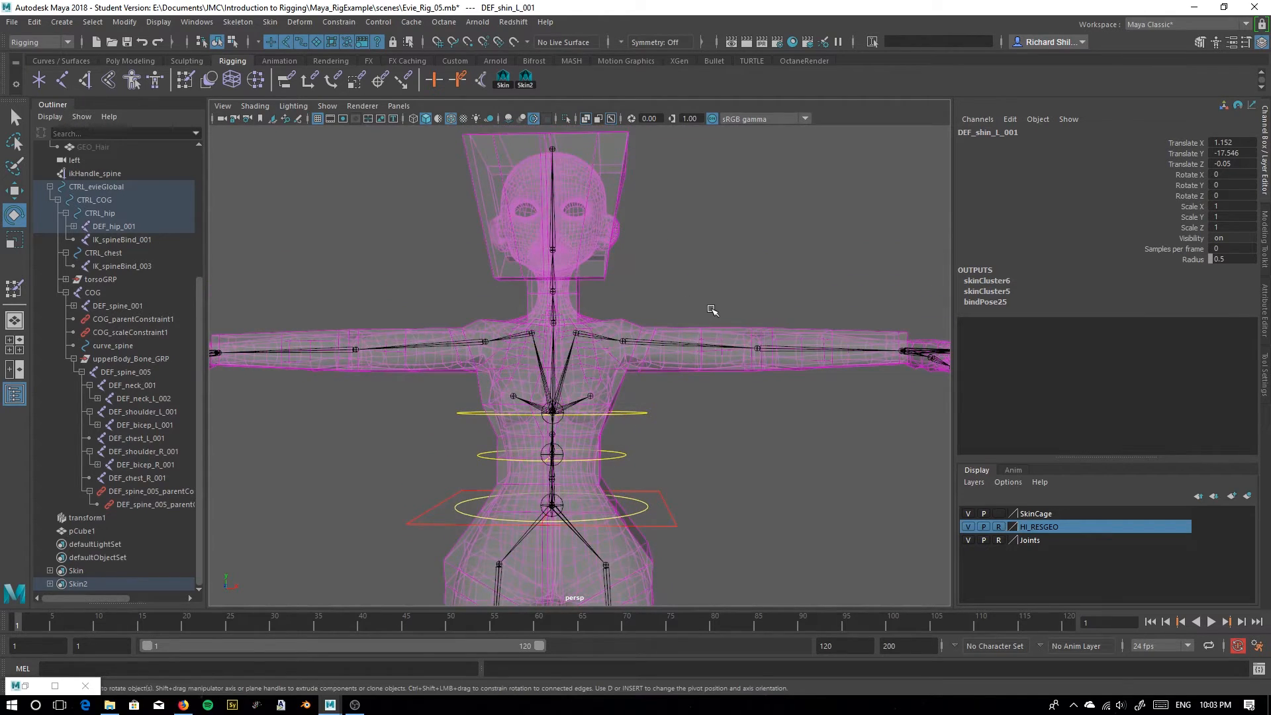
{"action": "right_click_drag", "start_coordinate": [676, 292], "coordinate": [727, 361], "text": "alt"}
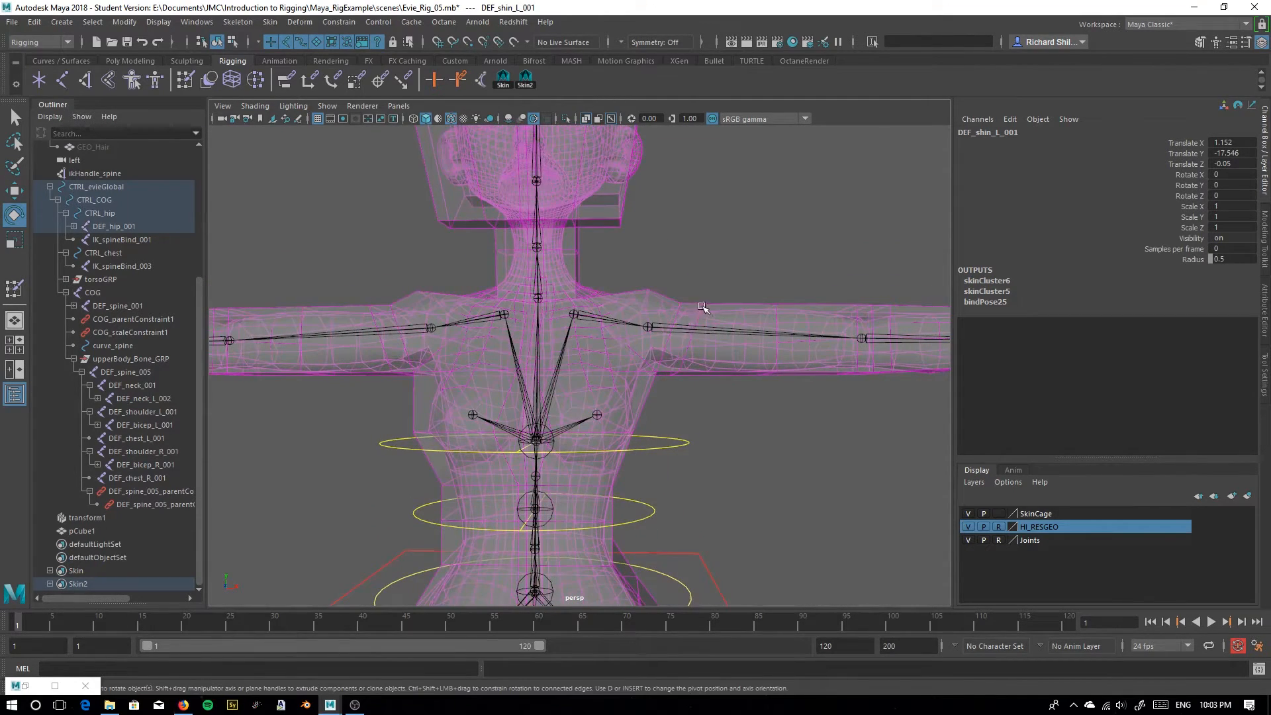
{"action": "left_click", "coordinate": [715, 367]}
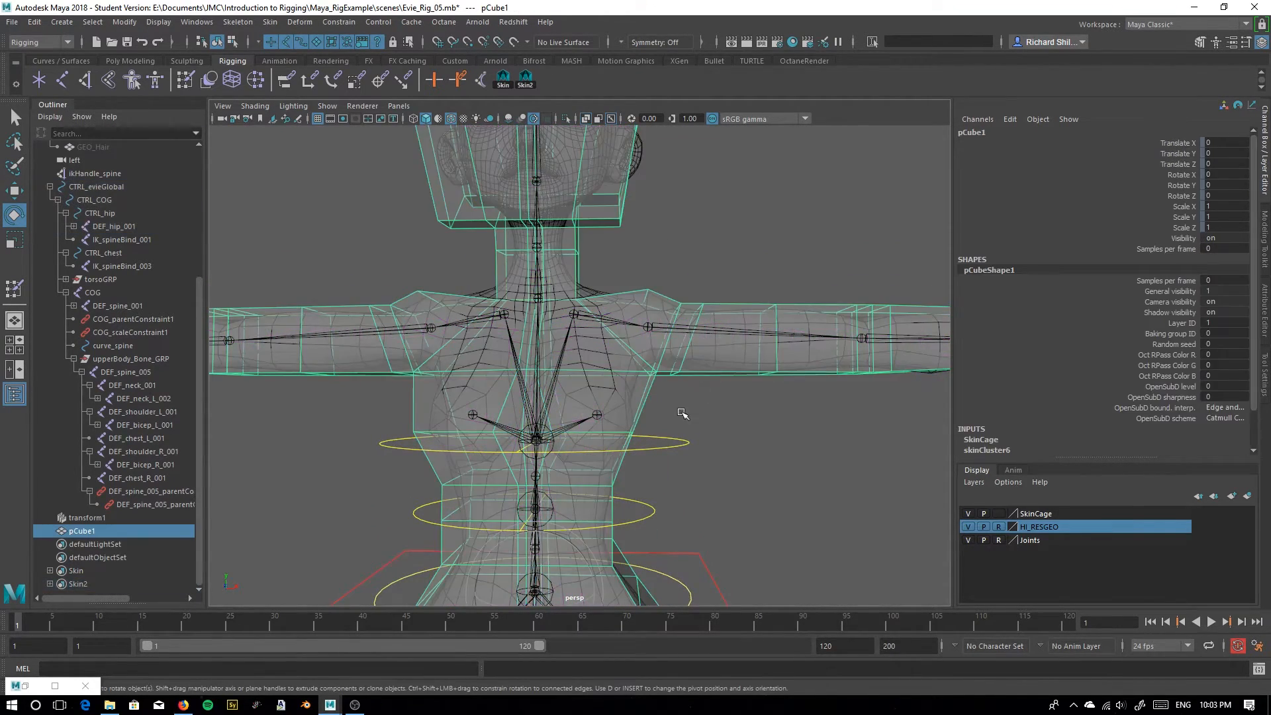
{"action": "right_click_drag", "start_coordinate": [713, 384], "coordinate": [643, 358]}
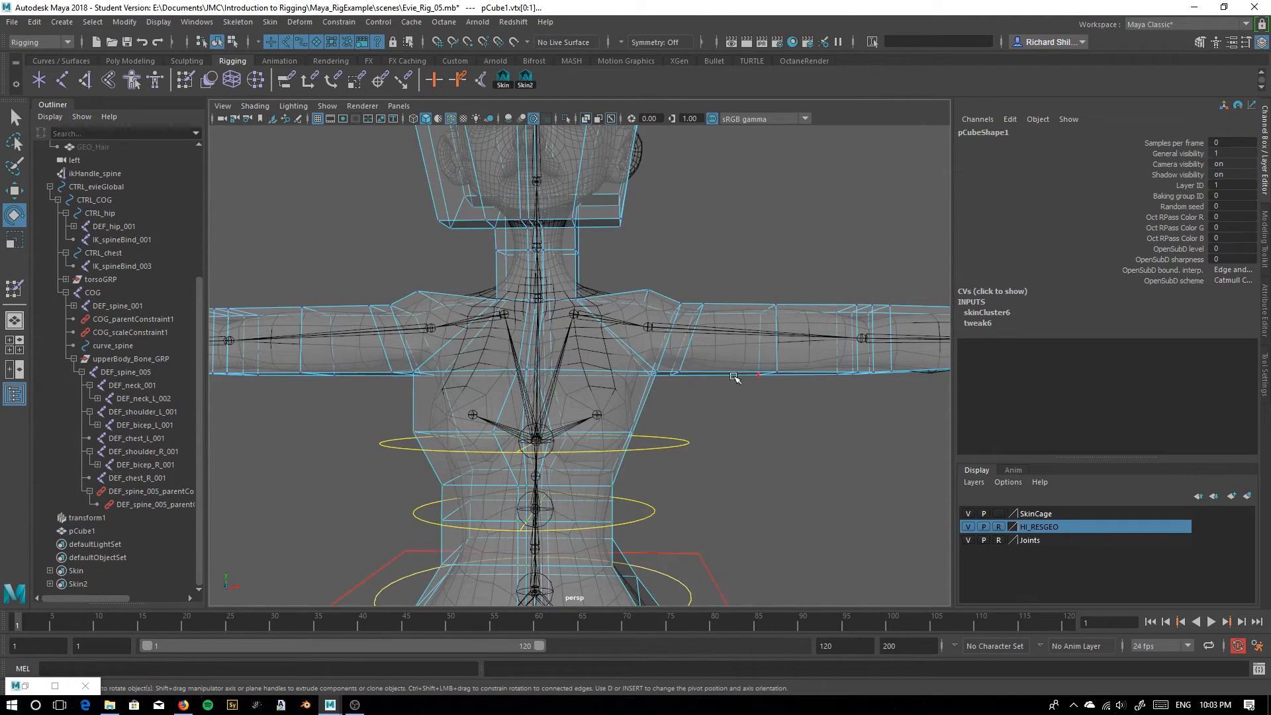
{"action": "left_click_drag", "start_coordinate": [720, 278], "coordinate": [678, 363]}
{"action": "left_click_drag", "start_coordinate": [720, 429], "coordinate": [662, 372]}
{"action": "left_click_drag", "start_coordinate": [662, 372], "coordinate": [681, 419], "text": "alt"}
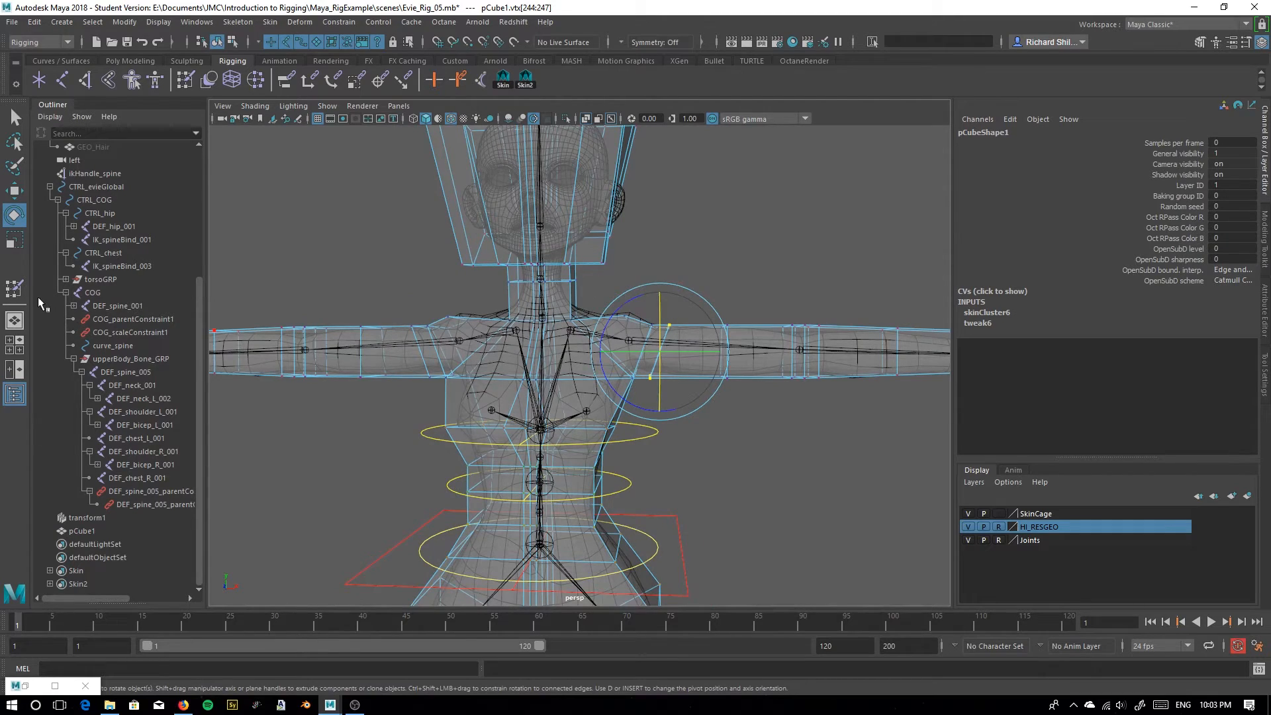
Open the Paint Skin Weights Tool and choose the DEF_bicep_L_001 influence for the selected vertices
{"action": "left_click", "coordinate": [15, 289]}
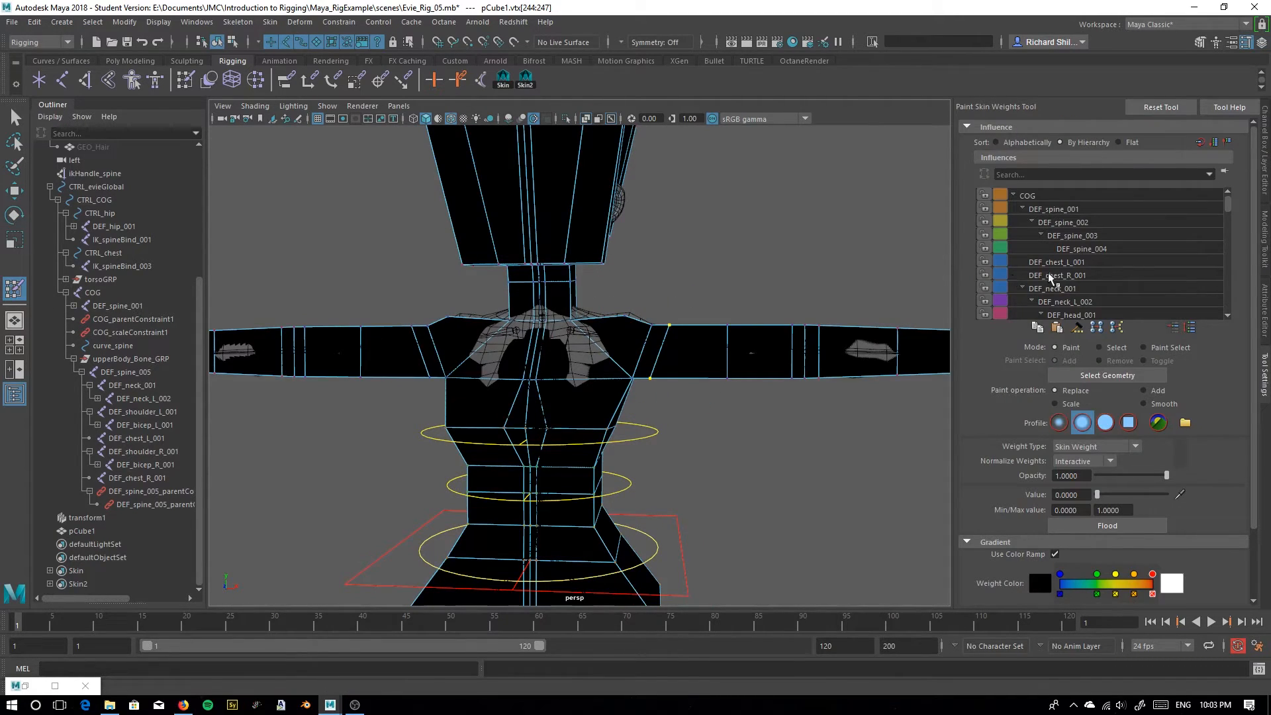
{"action": "scroll", "coordinate": [1102, 266], "scroll_direction": "down", "scroll_amount": 3}
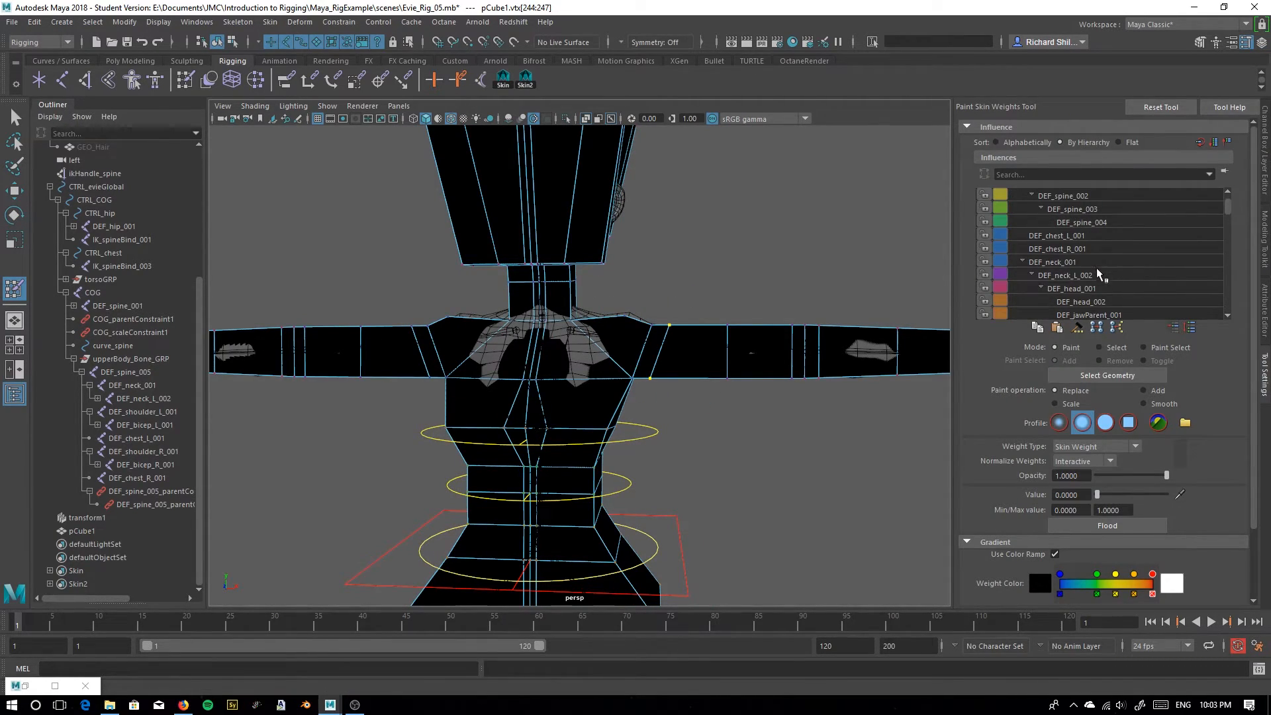
{"action": "scroll", "coordinate": [1102, 266], "scroll_direction": "down", "scroll_amount": 4}
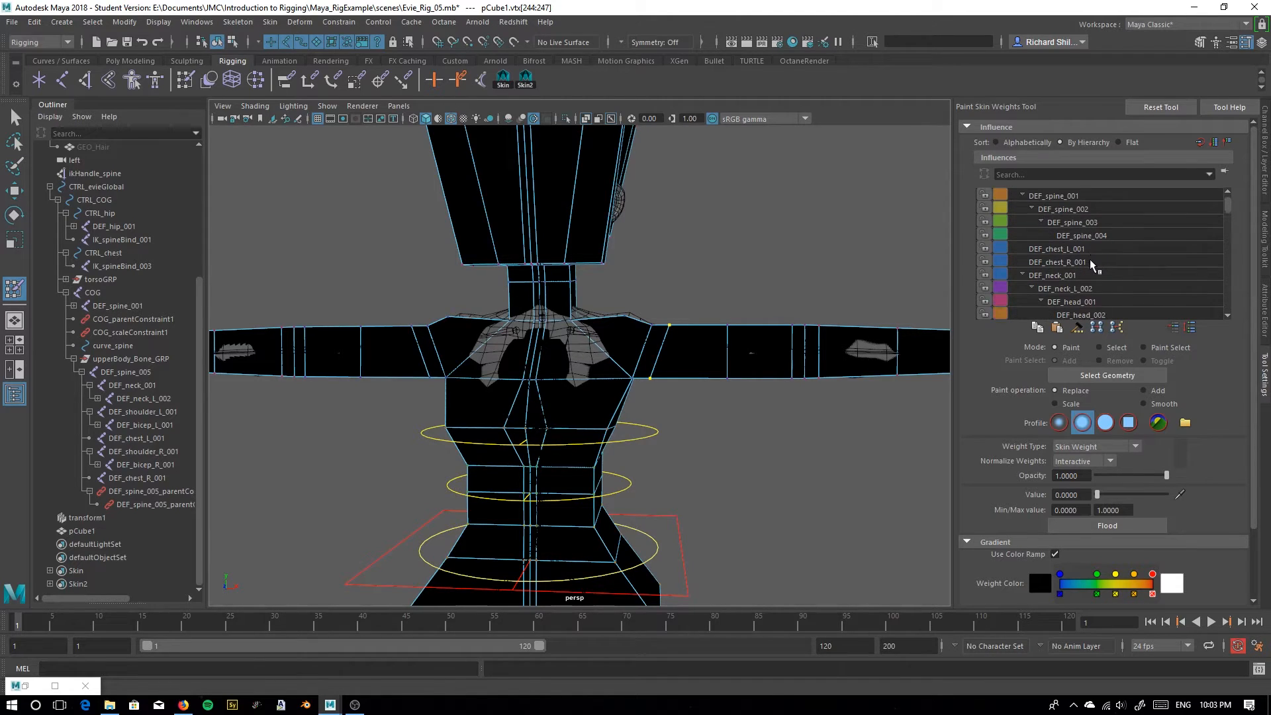
{"action": "scroll", "coordinate": [1067, 263], "scroll_direction": "down", "scroll_amount": 8}
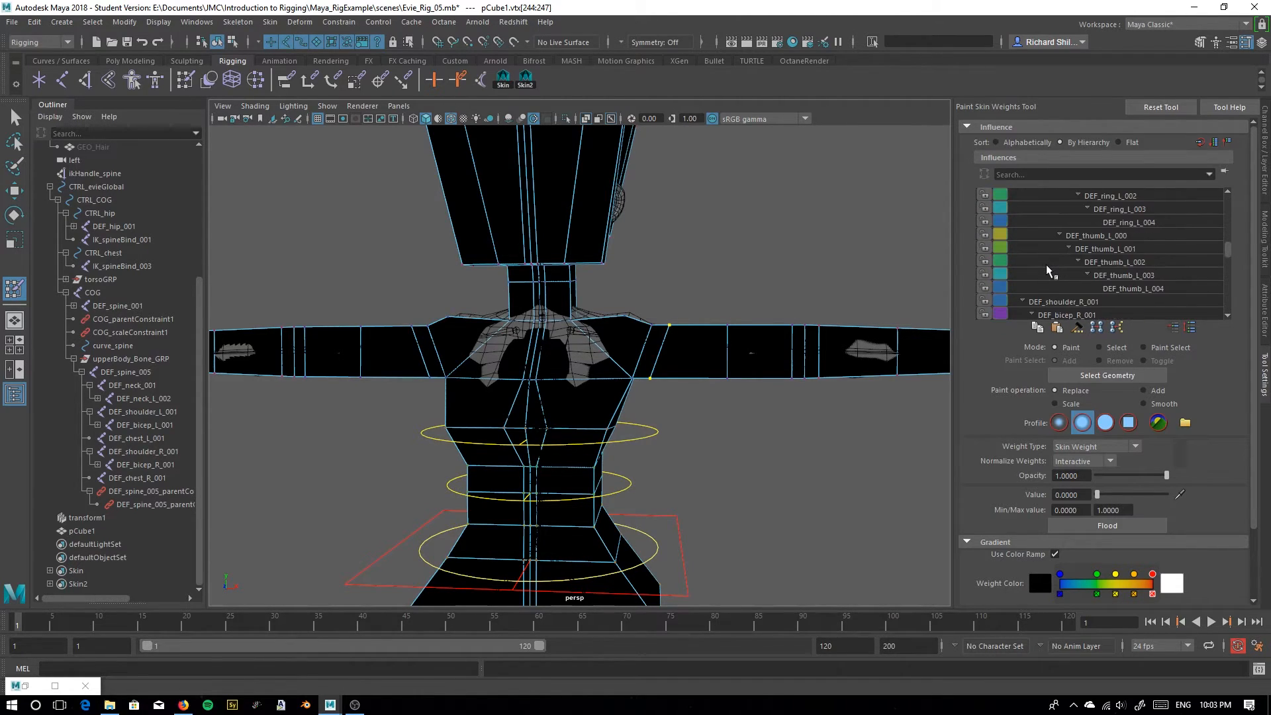
{"action": "scroll", "coordinate": [1064, 250], "scroll_direction": "down", "scroll_amount": 10}
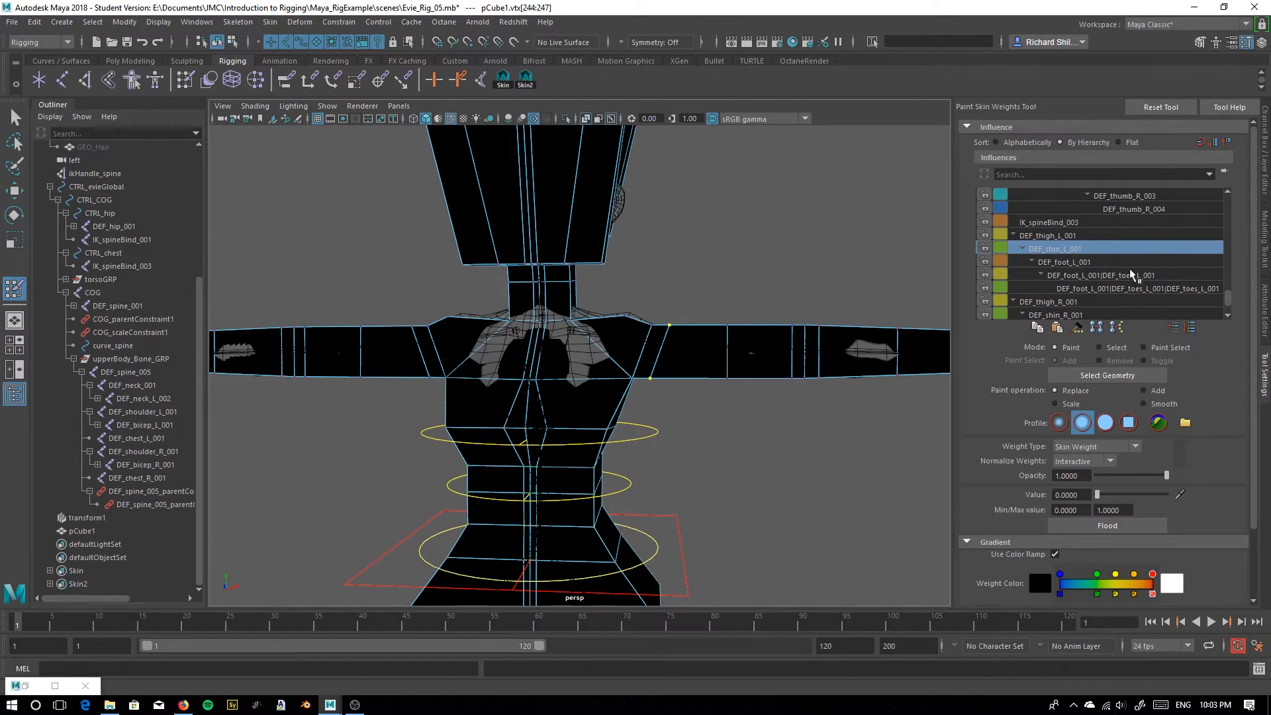
{"action": "left_click_drag", "start_coordinate": [1228, 302], "coordinate": [1231, 221]}
{"action": "left_click", "coordinate": [1062, 265]}
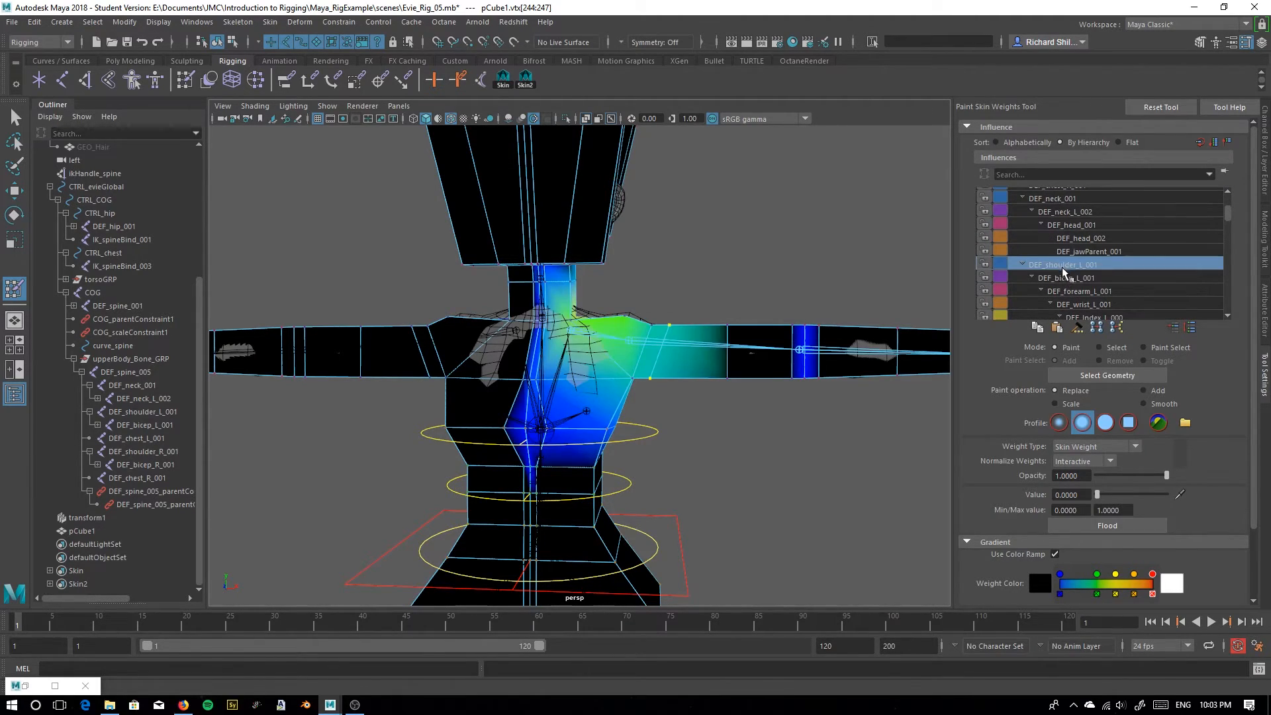
{"action": "left_click", "coordinate": [1077, 278]}
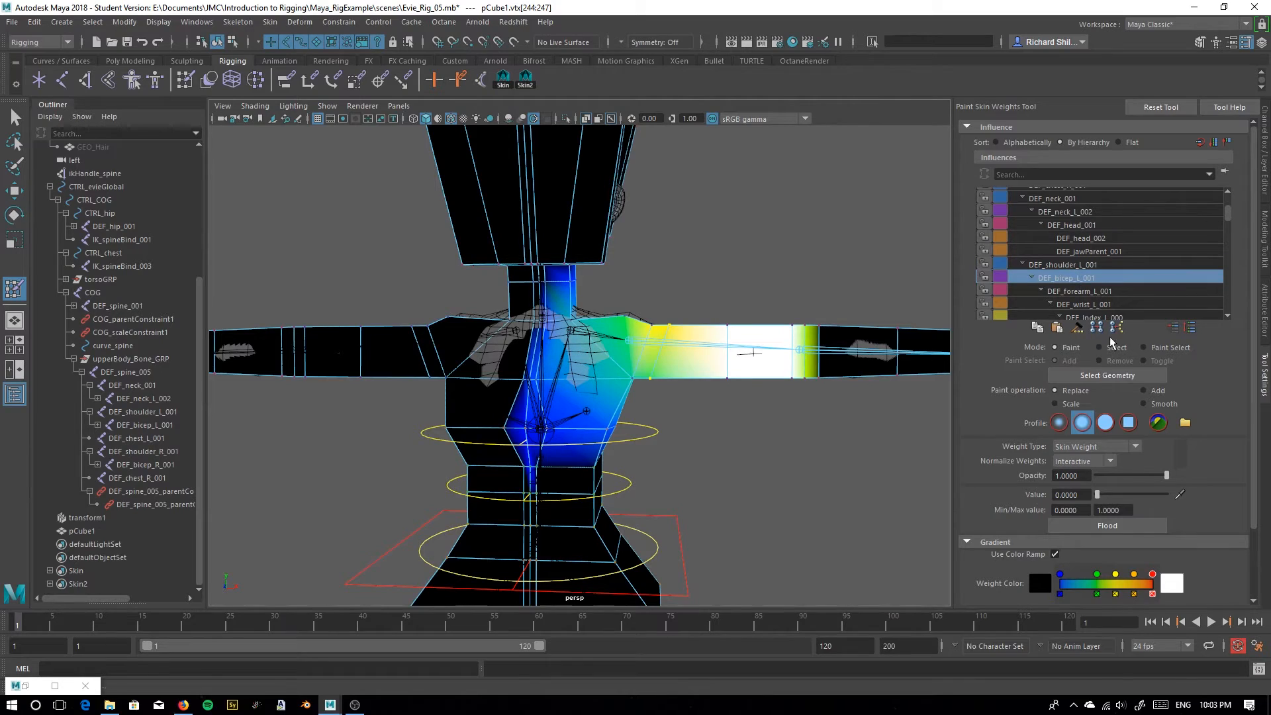
Flood the selected upper-arm vertices with a replace value of 1 for the DEF_bicep_L_001 influence
{"action": "left_click", "coordinate": [1095, 524]}
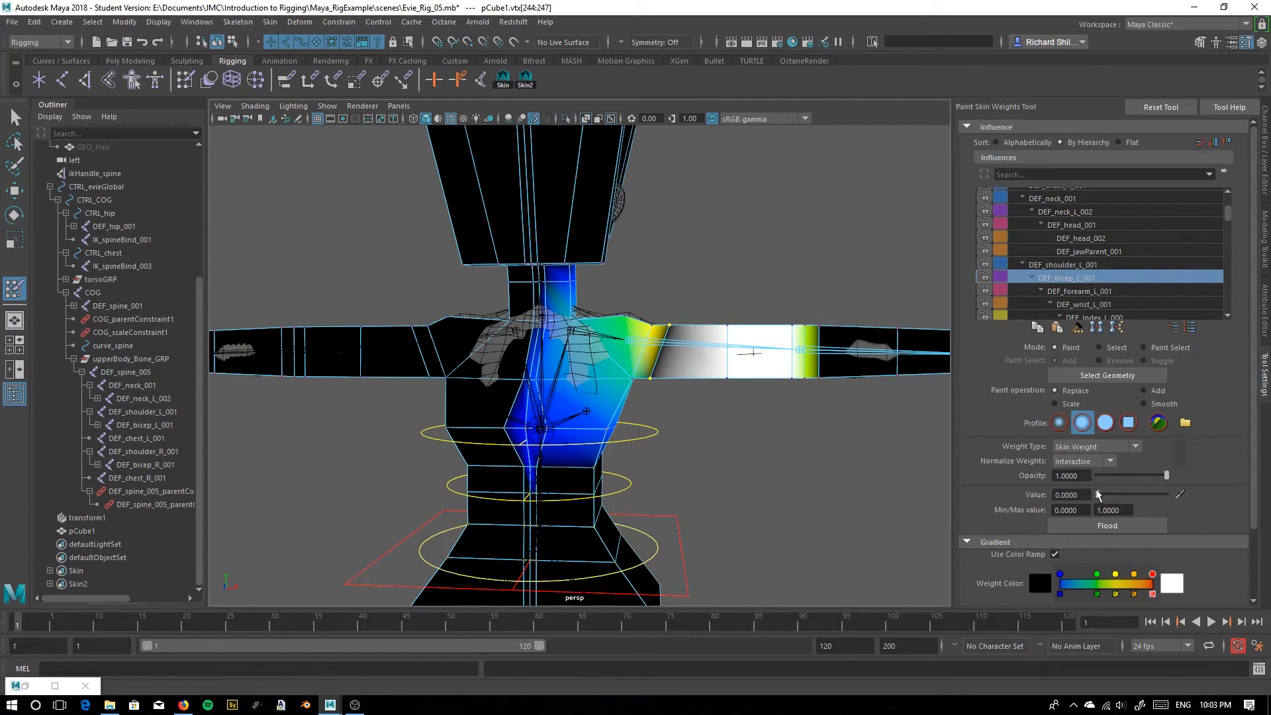
{"action": "left_click", "coordinate": [1133, 525]}
{"action": "key", "text": "ctrl+z"}
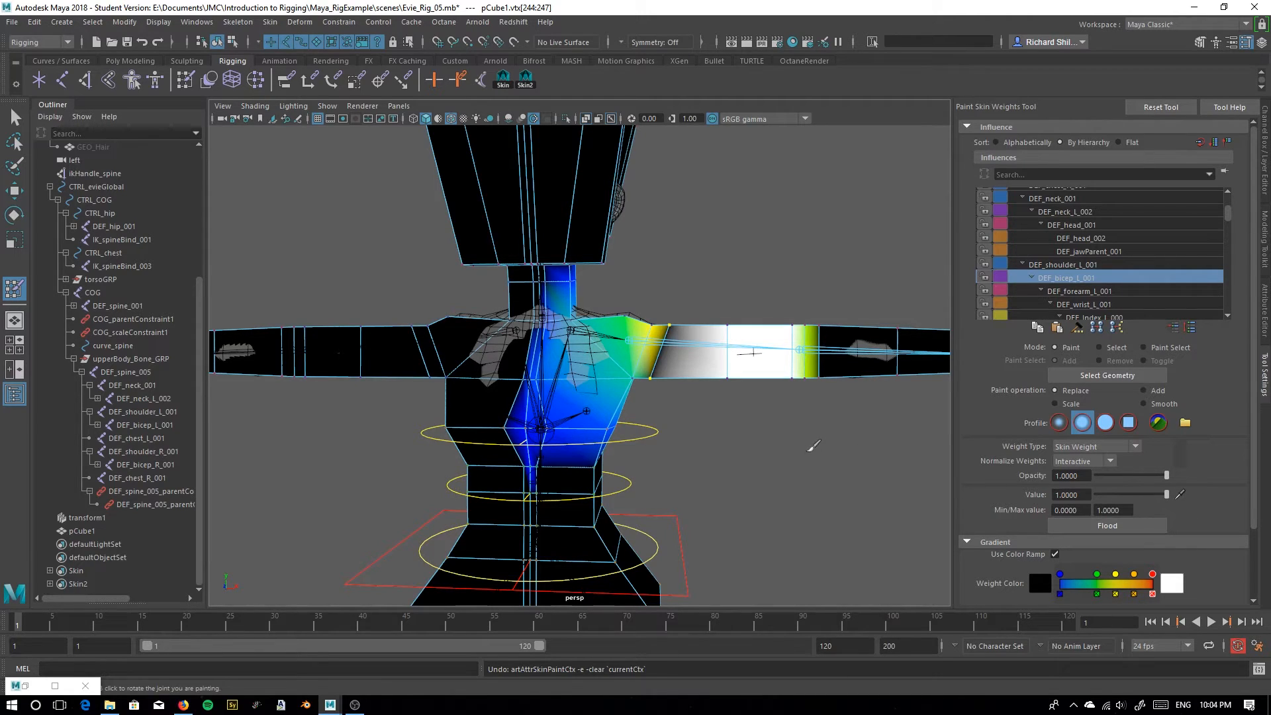
{"action": "key", "text": "ctrl+z"}
{"action": "left_click", "coordinate": [1098, 526]}
{"action": "left_click_drag", "start_coordinate": [645, 407], "coordinate": [672, 442], "text": "alt"}
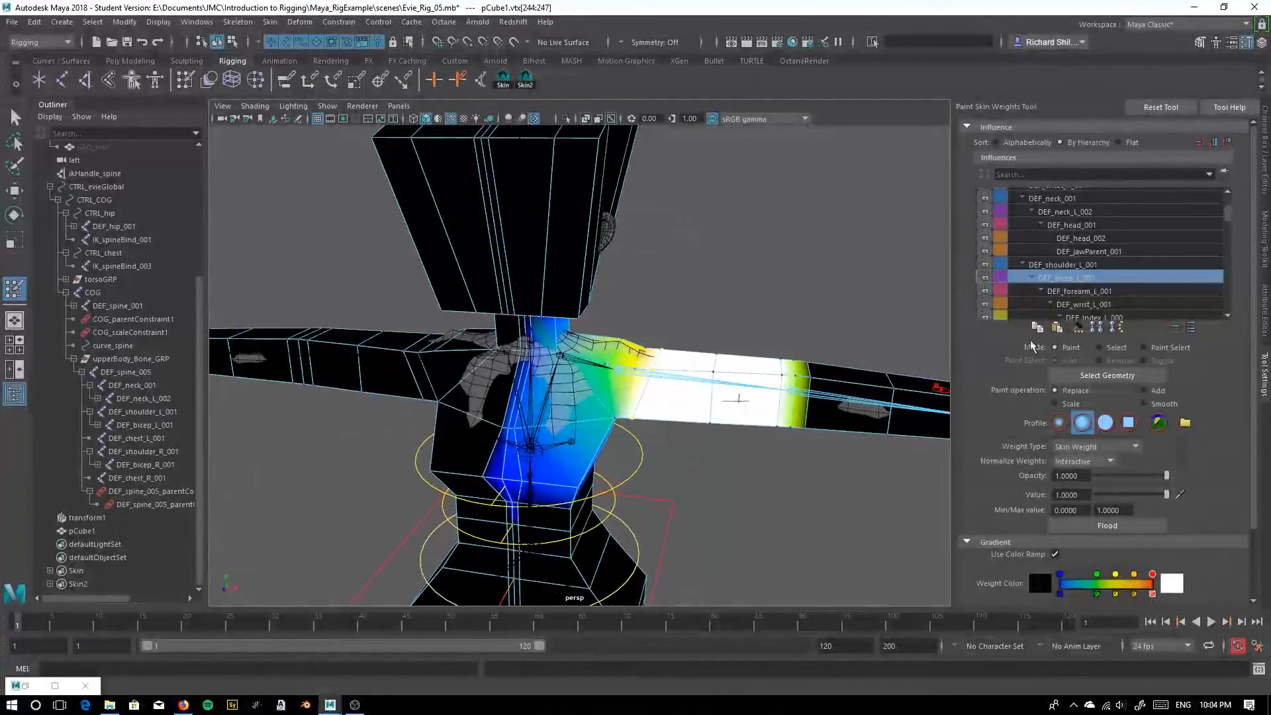
Return pCube1 to object selection and mirror its skin weights to the other side
{"action": "left_click", "coordinate": [14, 117]}
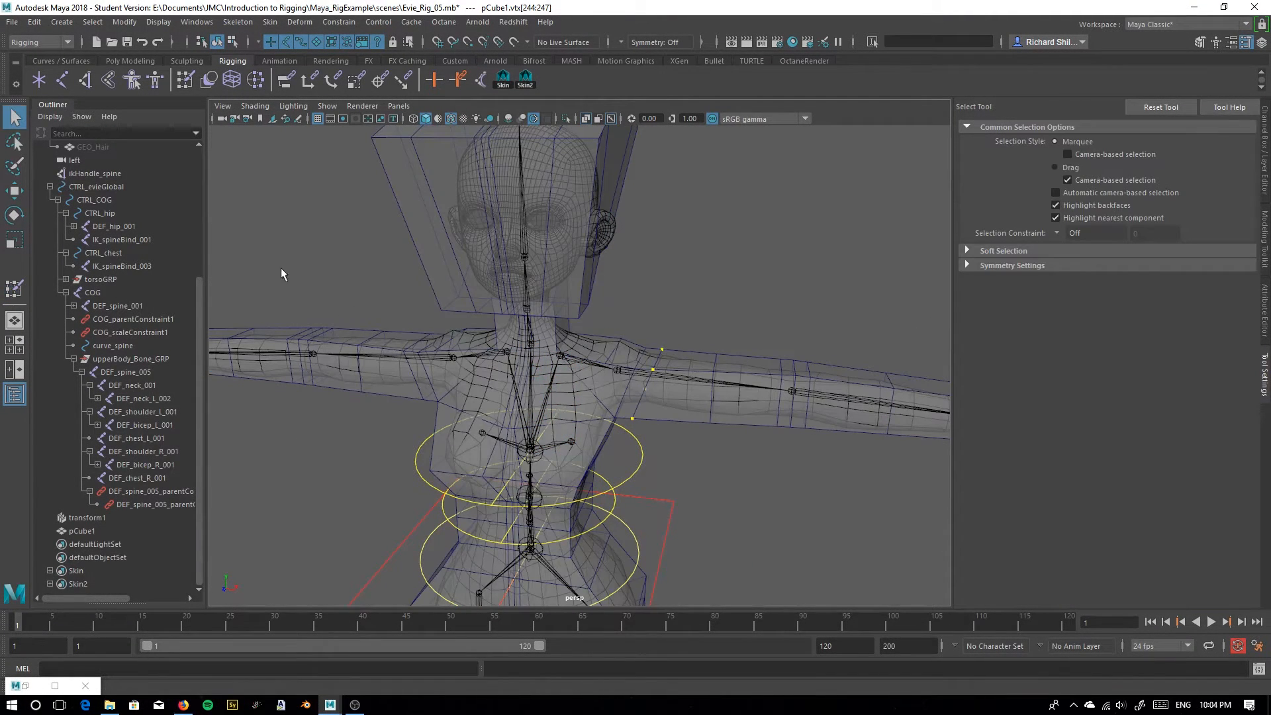
{"action": "right_click_drag", "start_coordinate": [695, 412], "coordinate": [729, 327]}
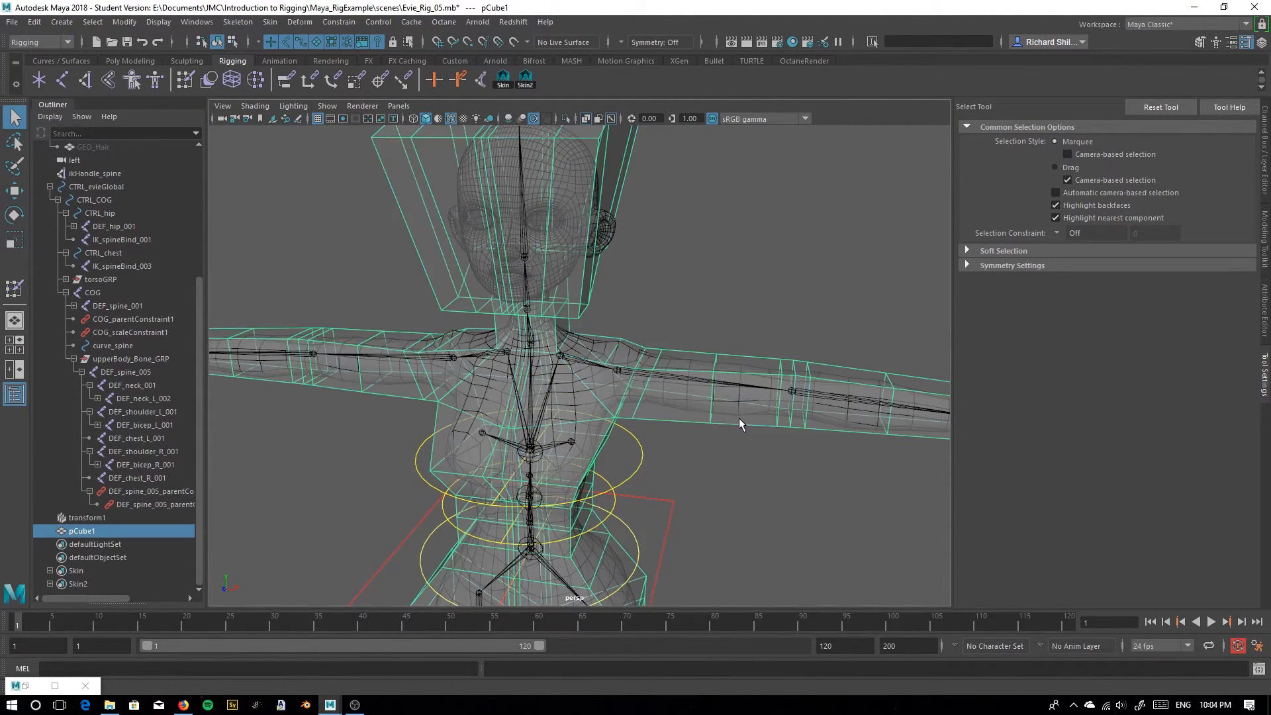
{"action": "left_click", "coordinate": [237, 22]}
{"action": "mouse_move", "coordinate": [270, 22]}
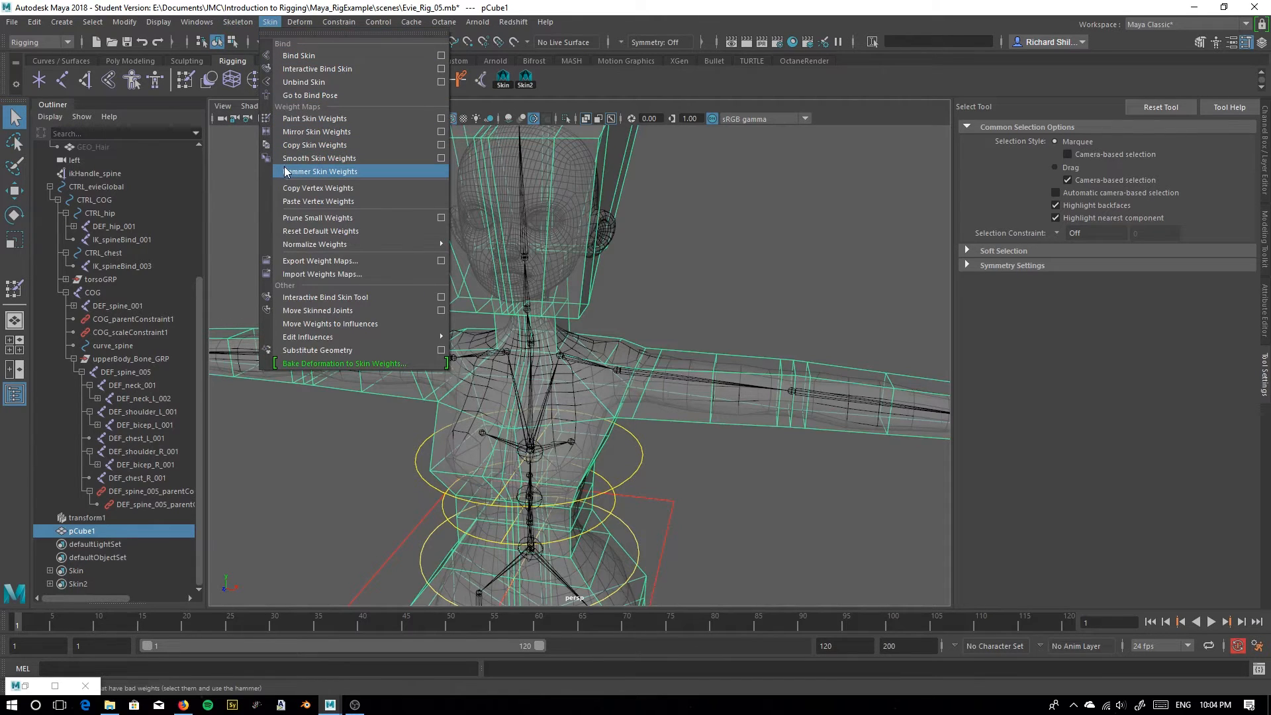
{"action": "left_click", "coordinate": [322, 135]}
{"action": "left_click_drag", "start_coordinate": [703, 443], "coordinate": [787, 454], "text": "alt"}
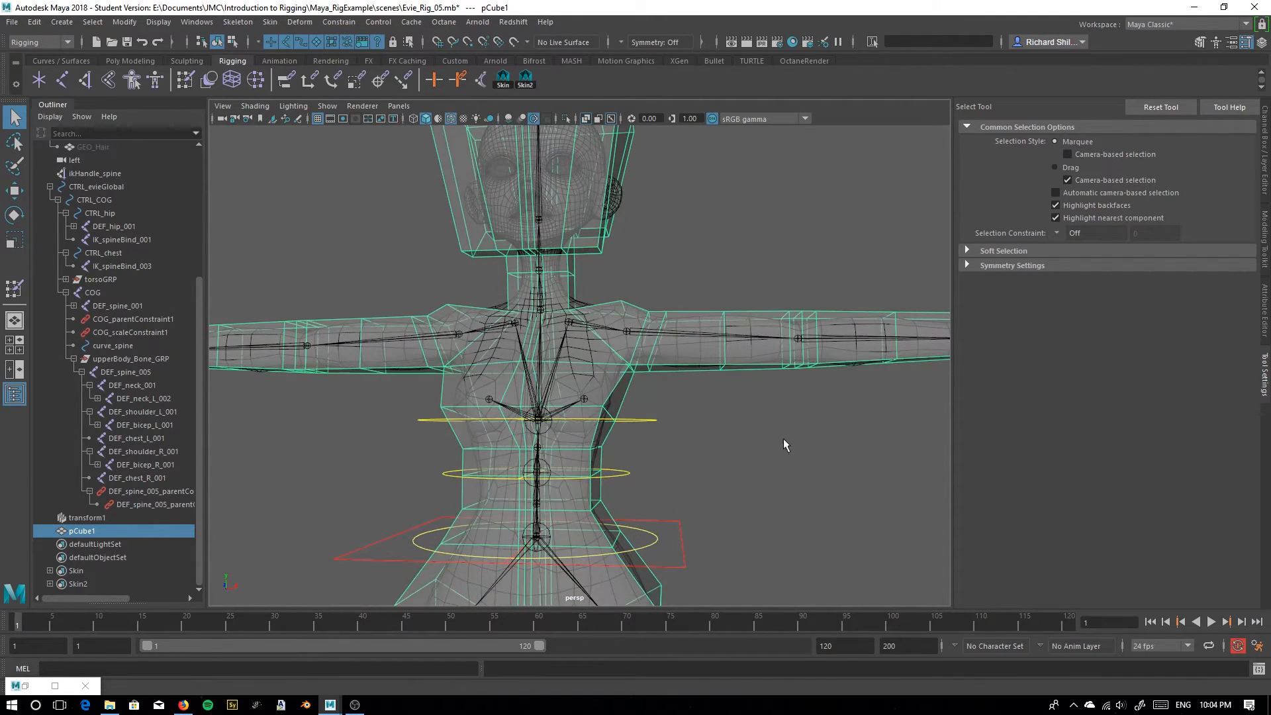
{"action": "middle_click_drag", "start_coordinate": [509, 433], "coordinate": [599, 382], "text": "alt"}
Rotate the DEF_bicep_L_001 joint to test the corrected armpit weights, undo the rotation, and clear the selection
{"action": "left_click", "coordinate": [1265, 180]}
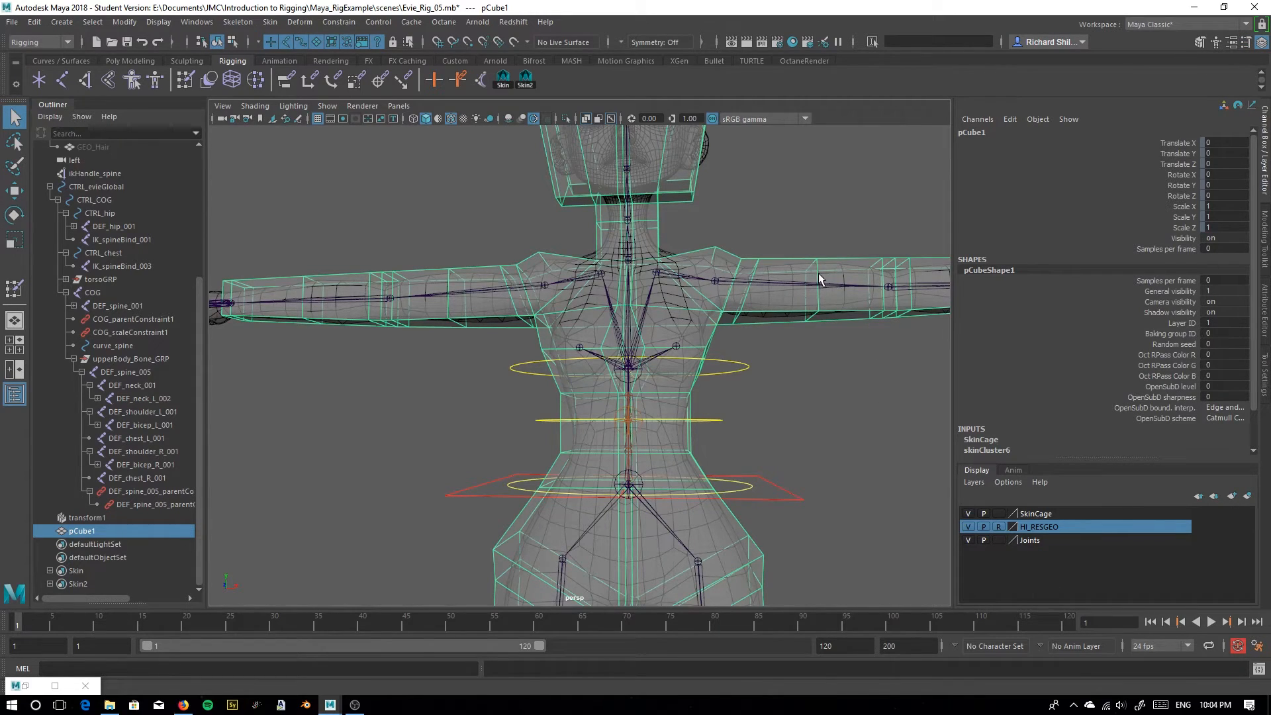
{"action": "left_click", "coordinate": [780, 283]}
{"action": "left_click", "coordinate": [18, 223]}
{"action": "left_click_drag", "start_coordinate": [768, 313], "coordinate": [696, 369]}
{"action": "key", "text": "ctrl+z"}
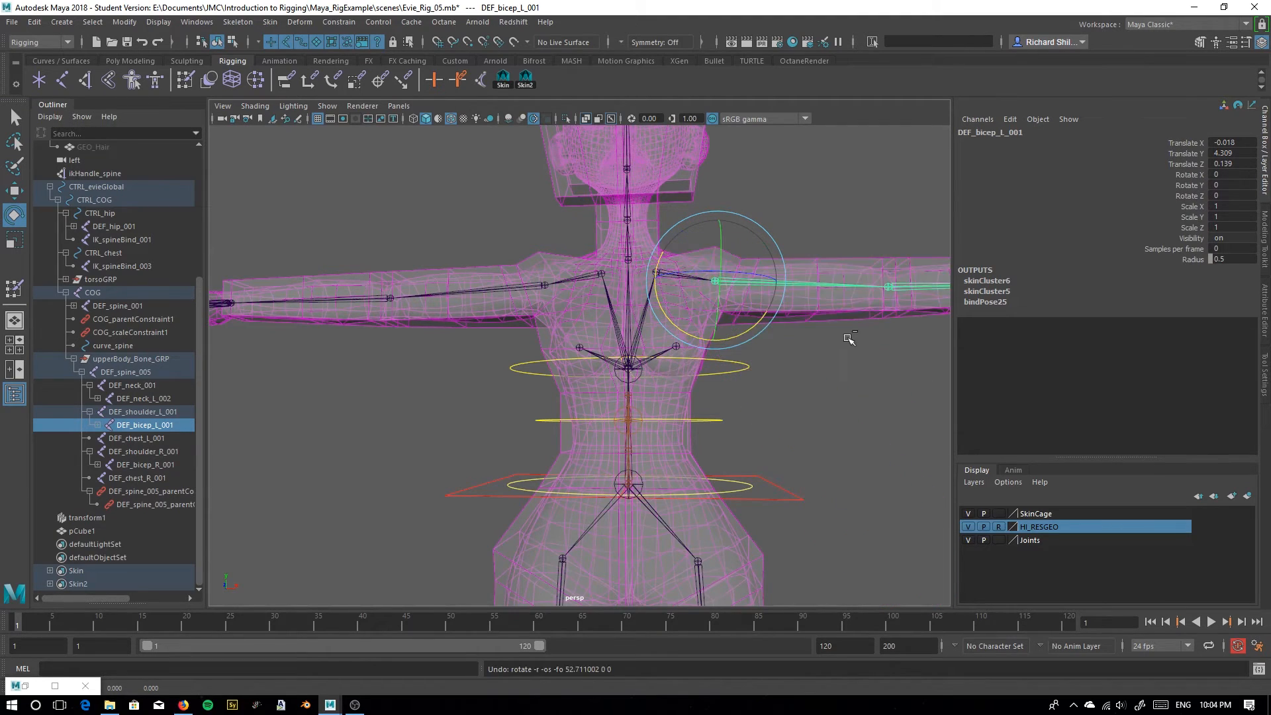
{"action": "left_click", "coordinate": [763, 406]}
Select pCube1's upper-thigh vertices on the character's left leg and open the Paint Skin Weights Tool
{"action": "left_click_drag", "start_coordinate": [805, 360], "coordinate": [809, 382], "text": "alt"}
{"action": "left_click_drag", "start_coordinate": [779, 341], "coordinate": [743, 364], "text": "alt"}
{"action": "left_click", "coordinate": [706, 339]}
{"action": "right_click_drag", "start_coordinate": [727, 319], "coordinate": [652, 320]}
{"action": "left_click_drag", "start_coordinate": [646, 331], "coordinate": [637, 395], "text": "alt"}
{"action": "left_click_drag", "start_coordinate": [708, 314], "coordinate": [704, 322], "text": "shift"}
{"action": "double_click", "coordinate": [15, 289]}
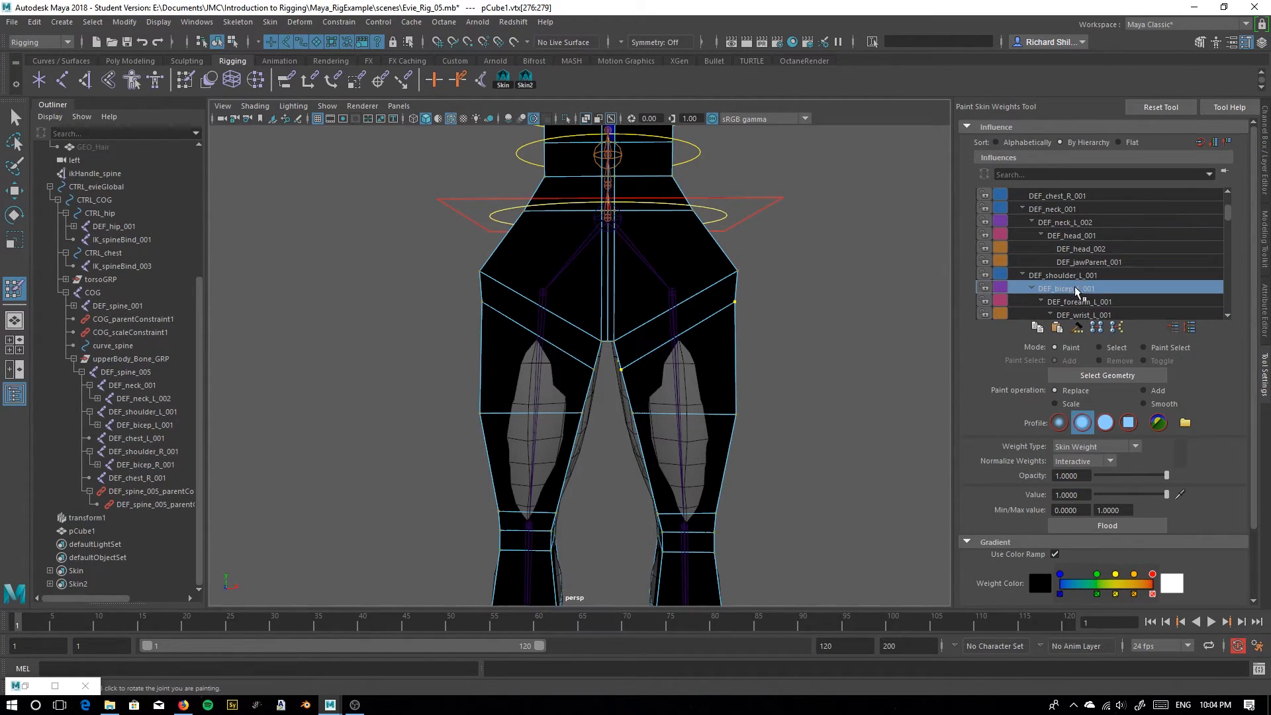
Choose the DEF_thigh_L_001 influence and replace the selected upper-thigh vertices' weights with a value of 1
{"action": "scroll", "coordinate": [1101, 286], "scroll_direction": "up", "scroll_amount": 4}
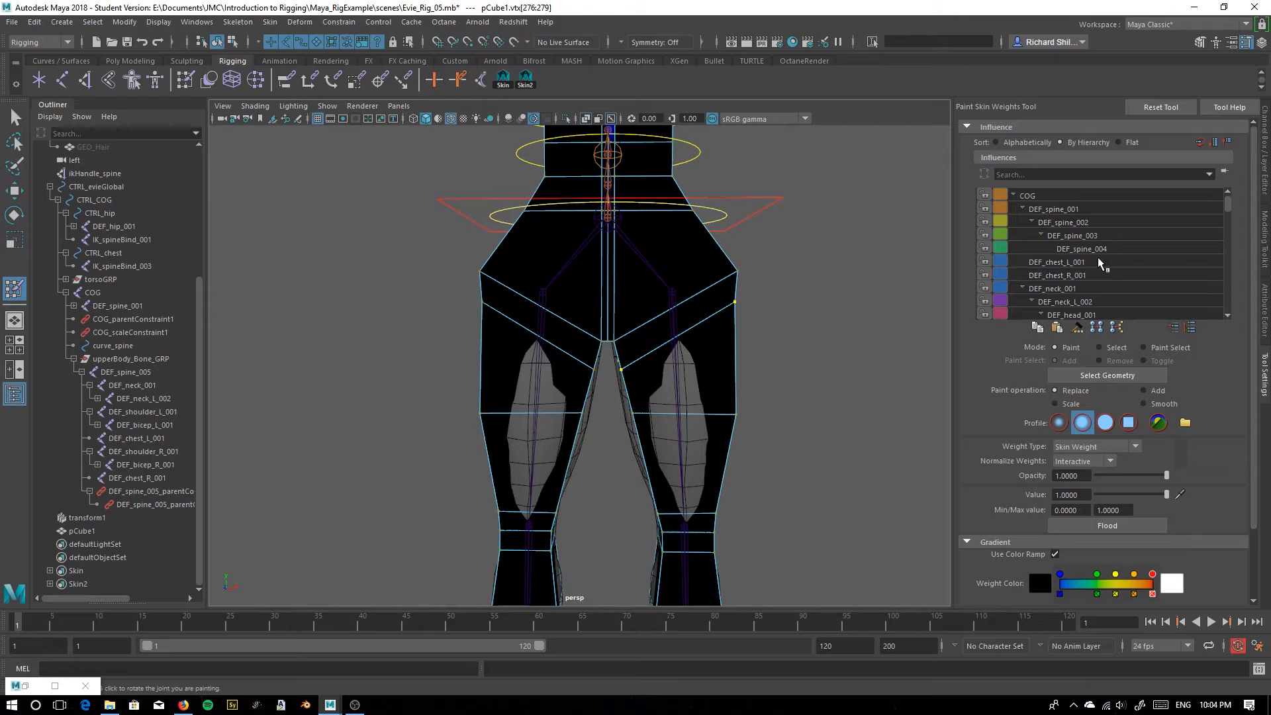
{"action": "scroll", "coordinate": [1099, 262], "scroll_direction": "down", "scroll_amount": 2}
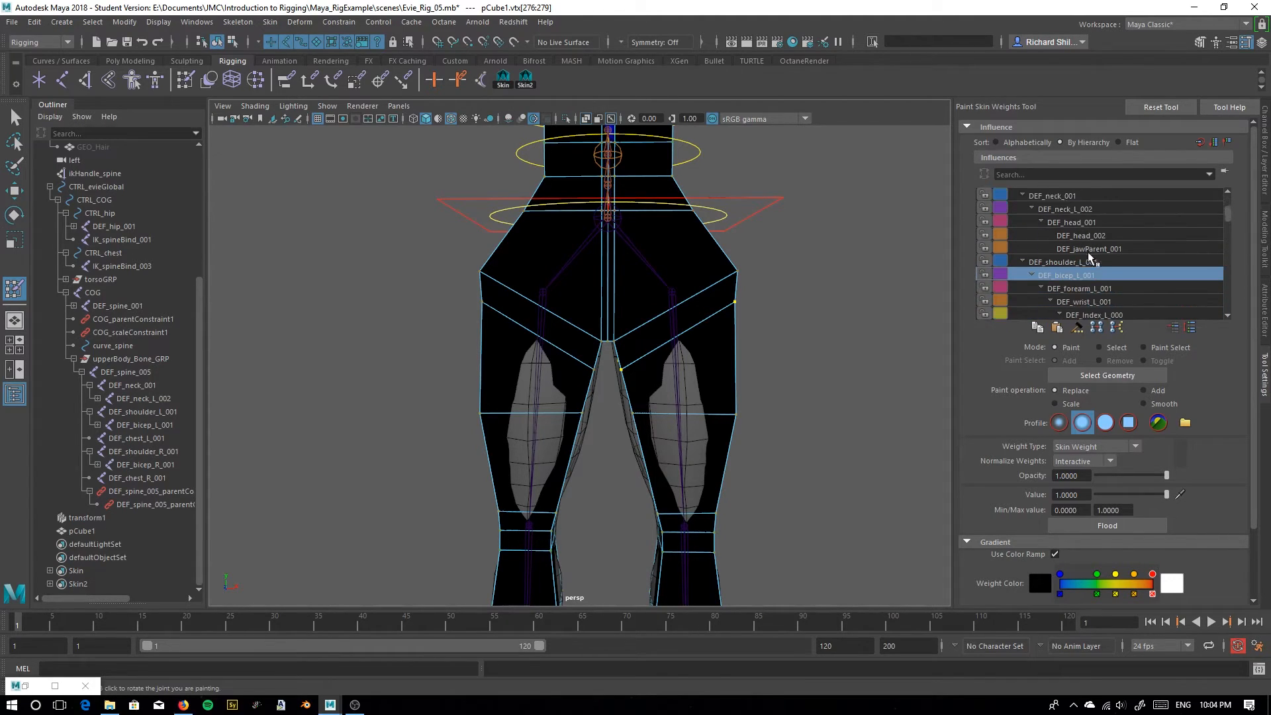
{"action": "scroll", "coordinate": [1088, 256], "scroll_direction": "down", "scroll_amount": 10}
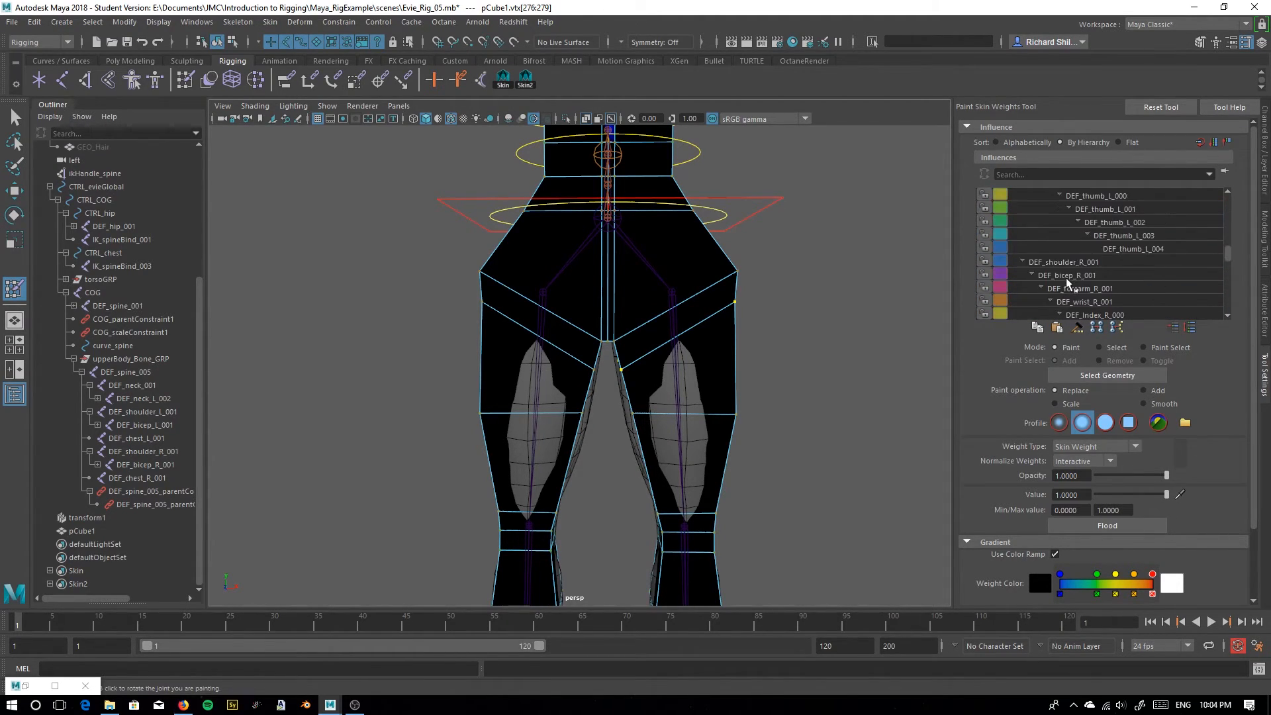
{"action": "scroll", "coordinate": [1068, 282], "scroll_direction": "down", "scroll_amount": 6}
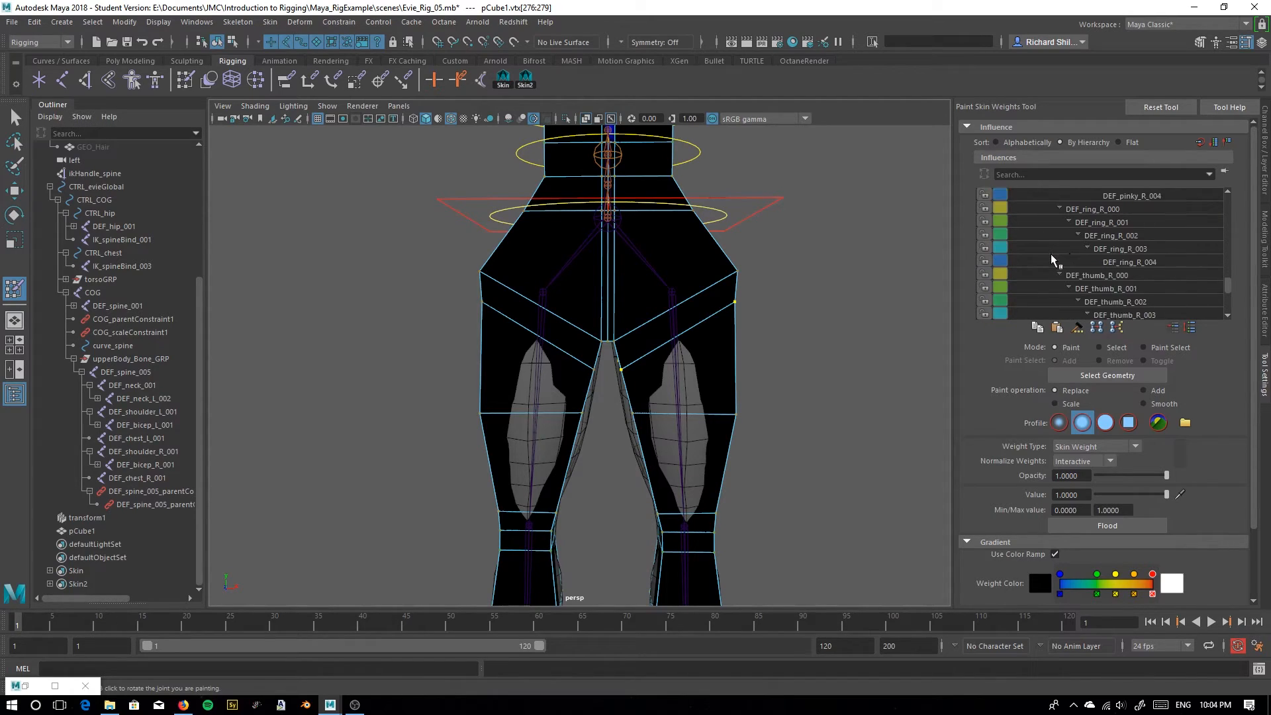
{"action": "scroll", "coordinate": [1052, 263], "scroll_direction": "down", "scroll_amount": 2}
{"action": "left_click", "coordinate": [1052, 223]}
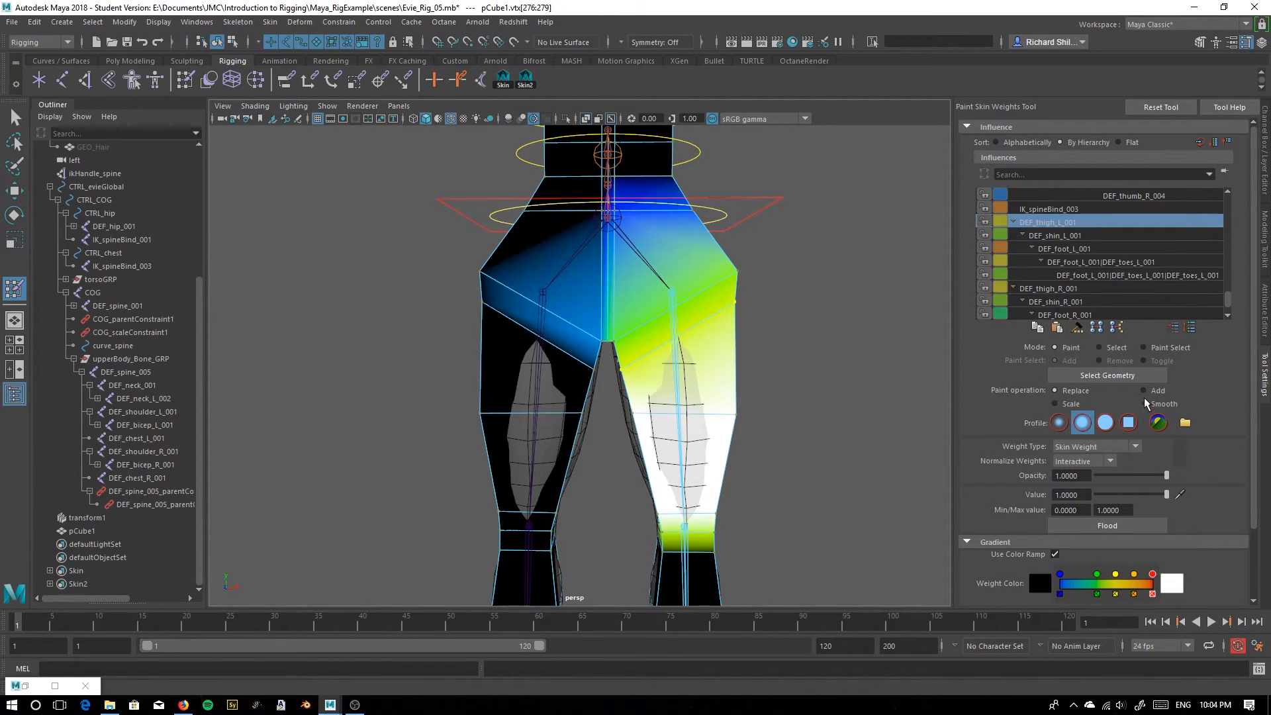
{"action": "left_click_drag", "start_coordinate": [662, 358], "coordinate": [735, 312]}
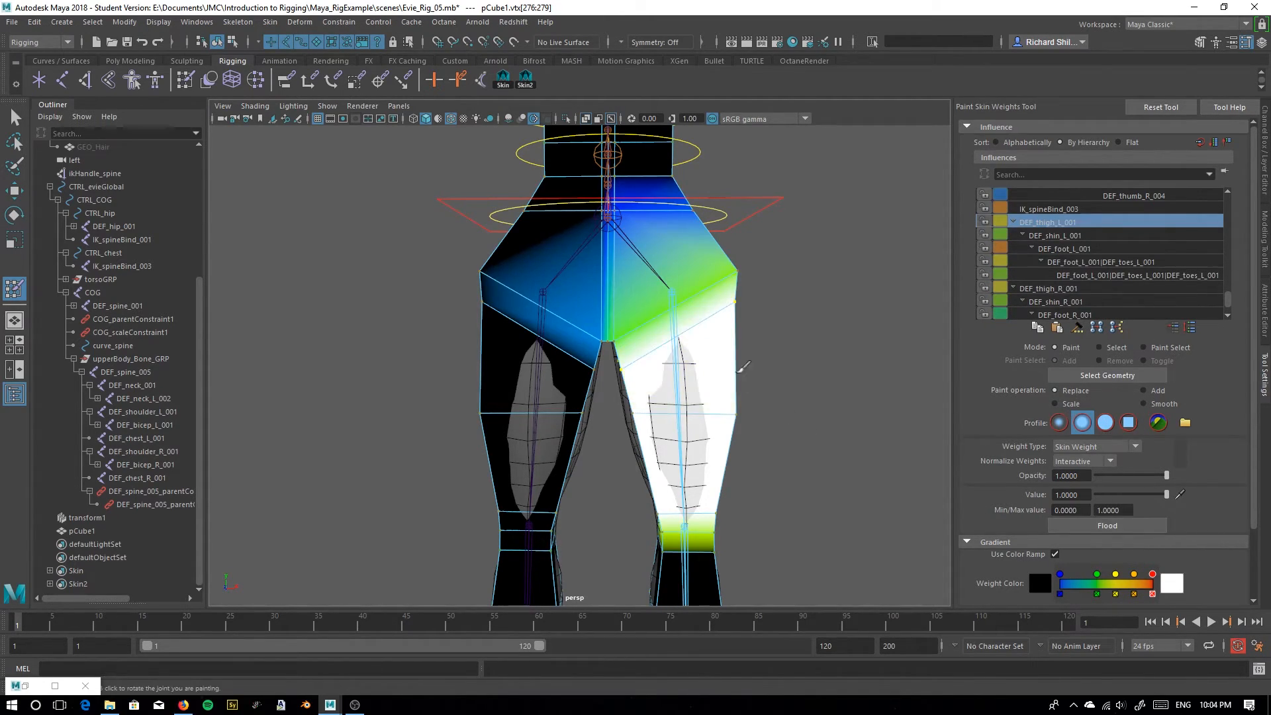
Return pCube1 to object selection, mirror its skin weights to the other side, and clear the selection
{"action": "left_click_drag", "start_coordinate": [666, 339], "coordinate": [632, 323], "text": "alt"}
{"action": "left_click", "coordinate": [13, 118]}
{"action": "right_click", "coordinate": [460, 242]}
{"action": "left_click", "coordinate": [475, 251]}
{"action": "right_click", "coordinate": [485, 249]}
{"action": "left_click", "coordinate": [269, 22]}
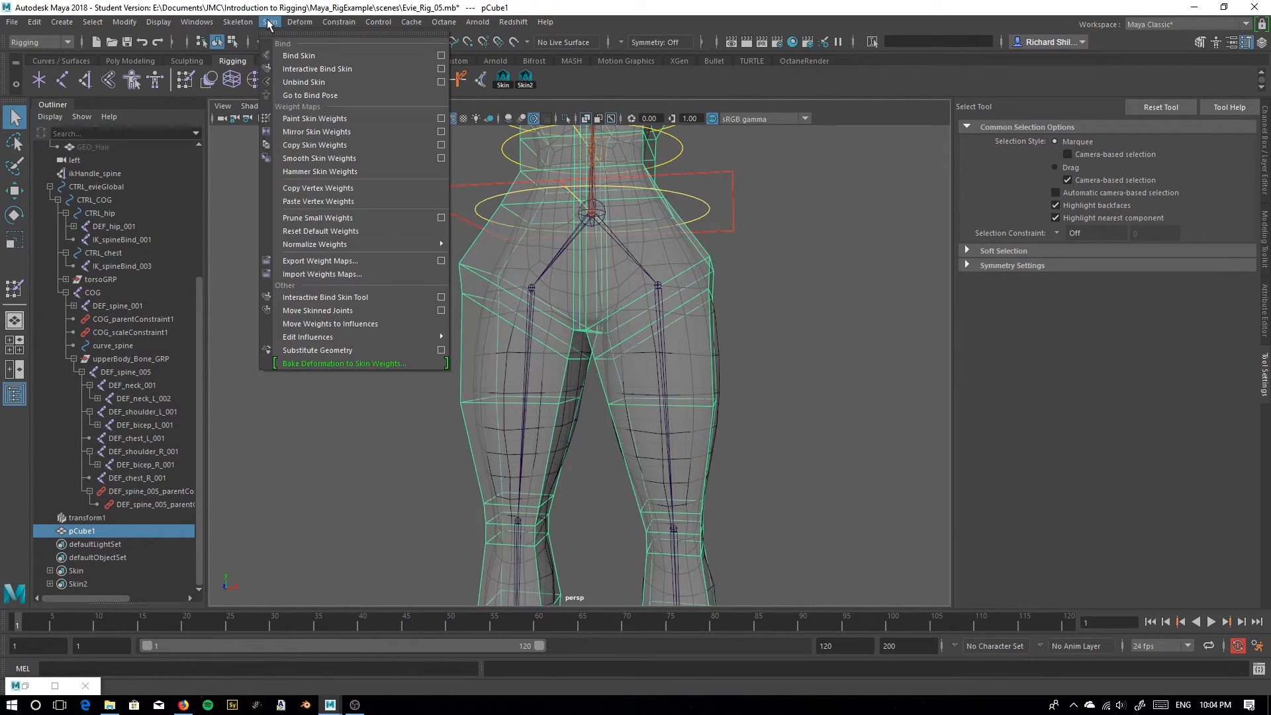
{"action": "left_click", "coordinate": [308, 134]}
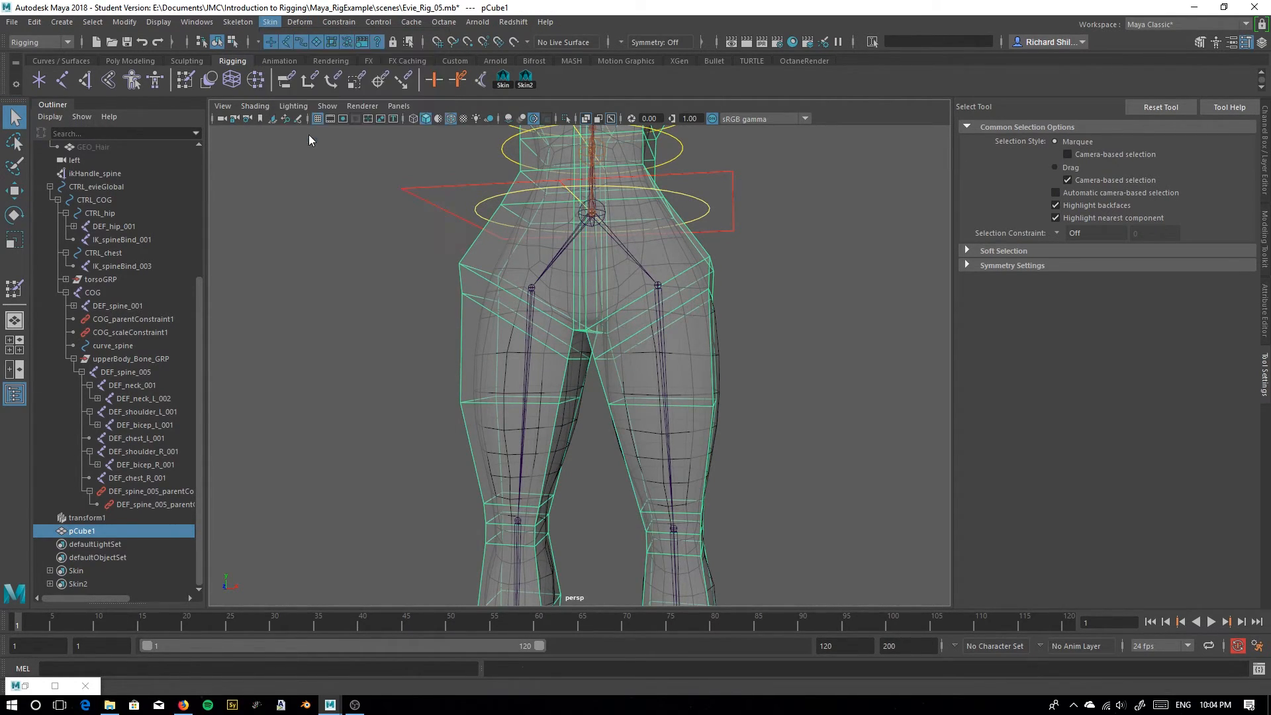
{"action": "left_click", "coordinate": [339, 376]}
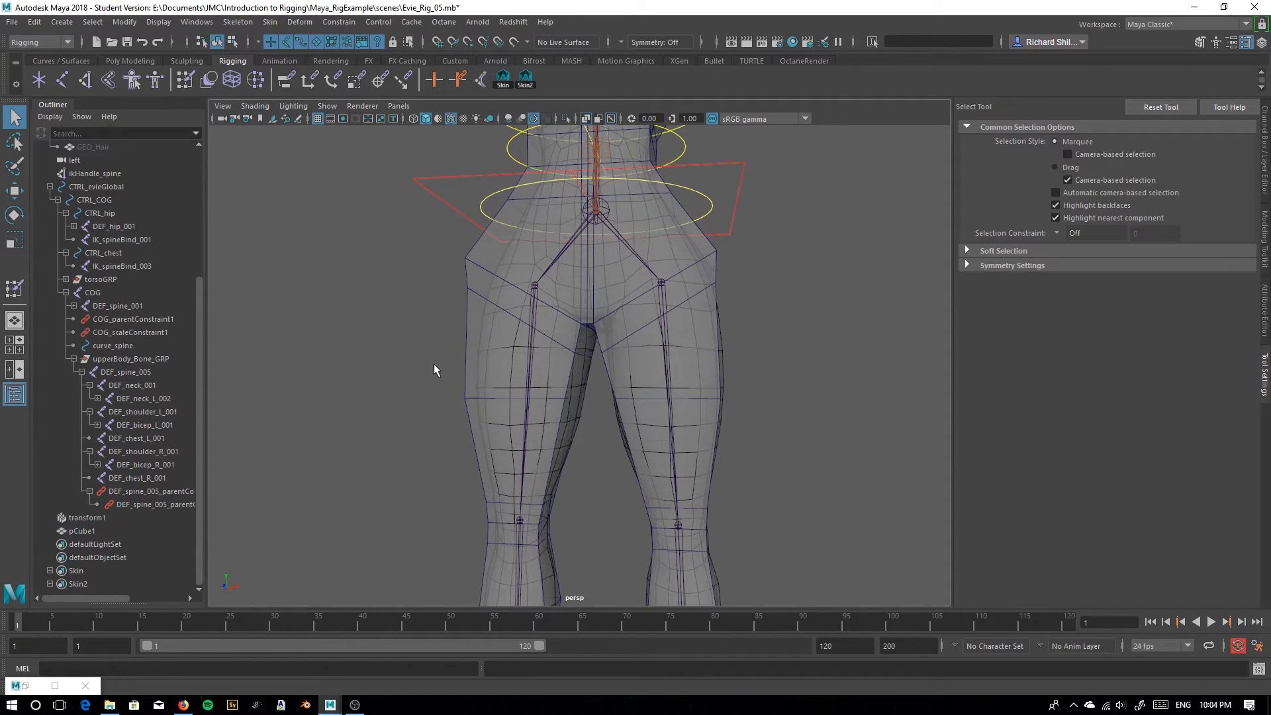
Set the HI_RESGEO layer to normal display so the body mesh is selectable, keeping SkinCage and Joints normal too
{"action": "left_click", "coordinate": [1263, 176]}
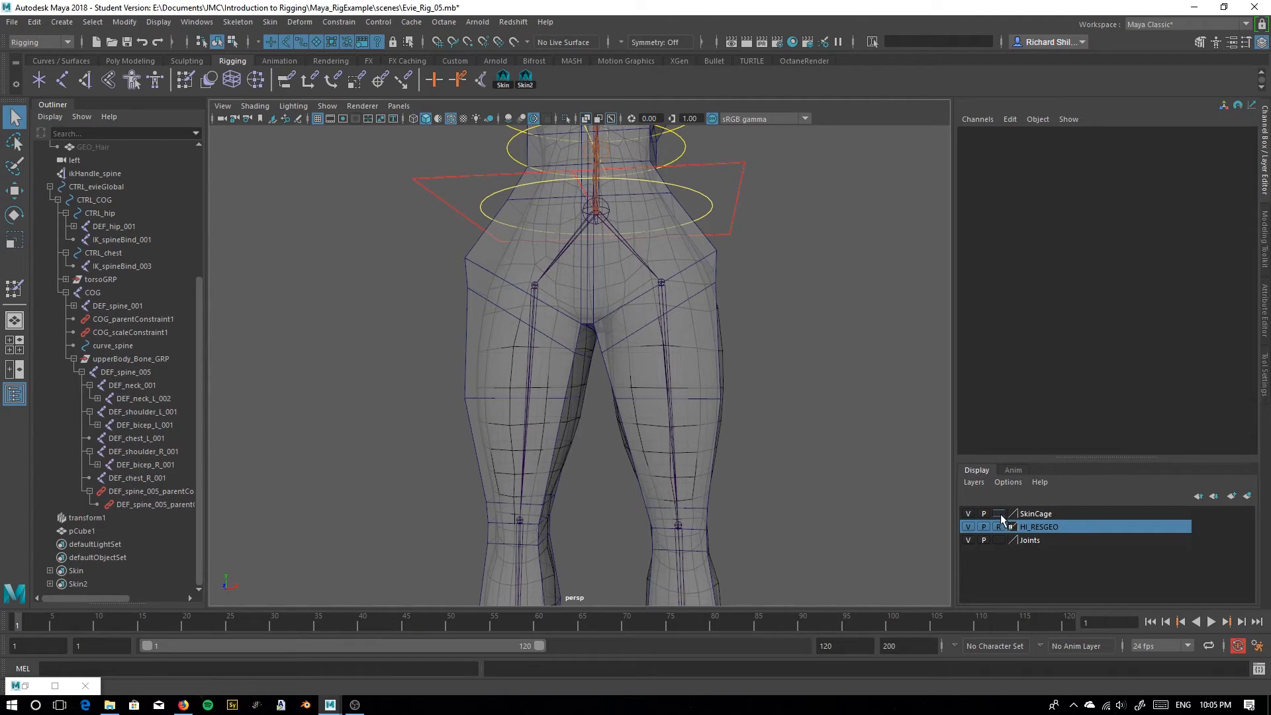
{"action": "left_click", "coordinate": [999, 541]}
{"action": "left_click", "coordinate": [998, 541]}
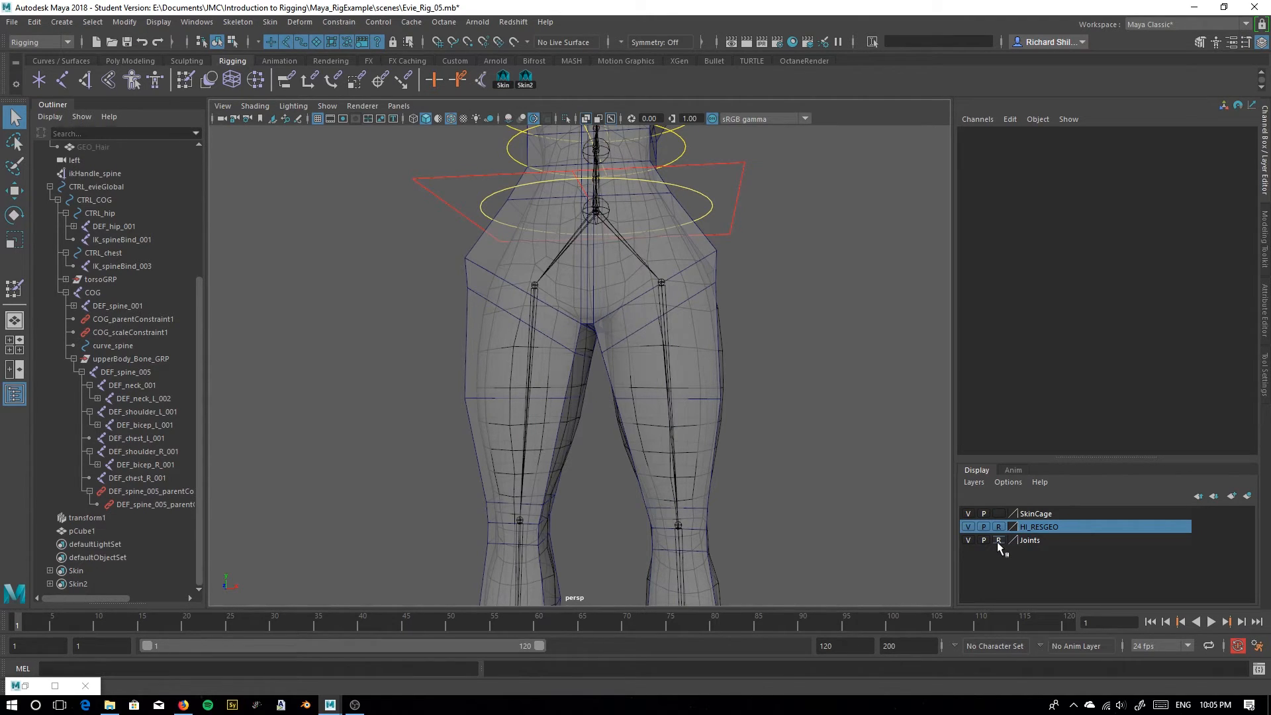
{"action": "left_click", "coordinate": [1004, 515]}
{"action": "left_click", "coordinate": [1003, 515]}
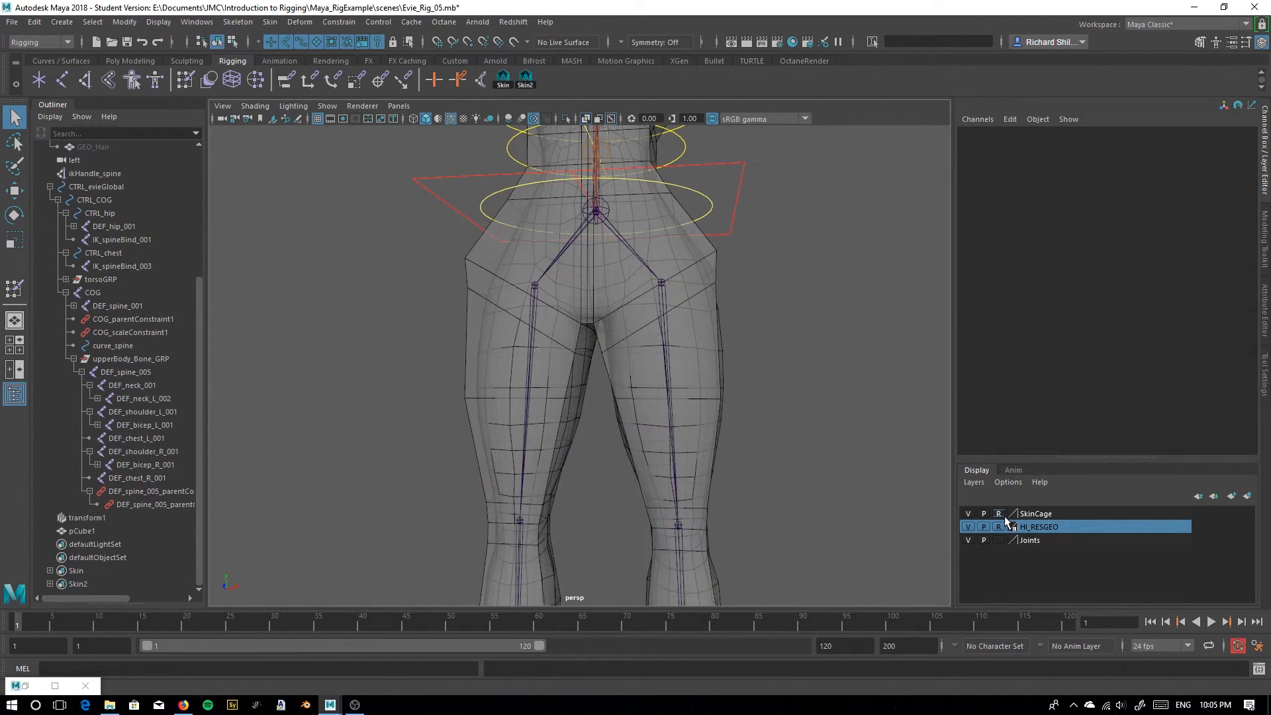
{"action": "left_click", "coordinate": [1000, 515]}
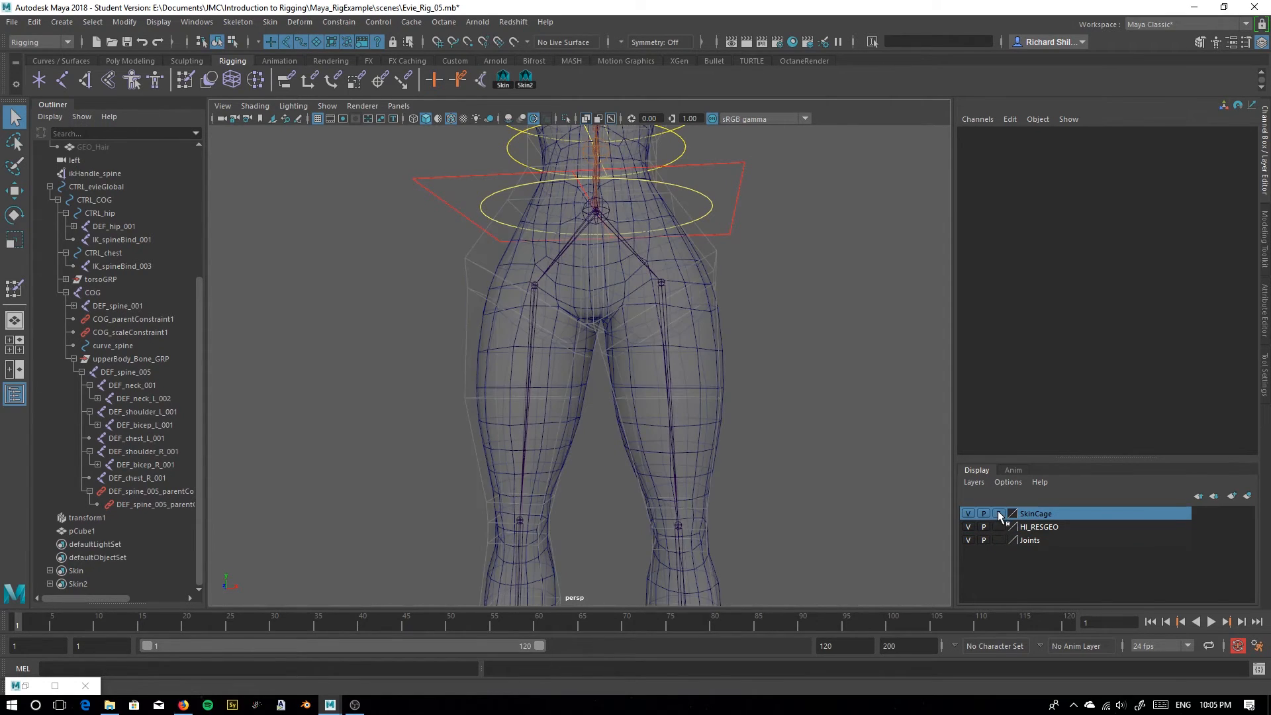
{"action": "left_click", "coordinate": [999, 515]}
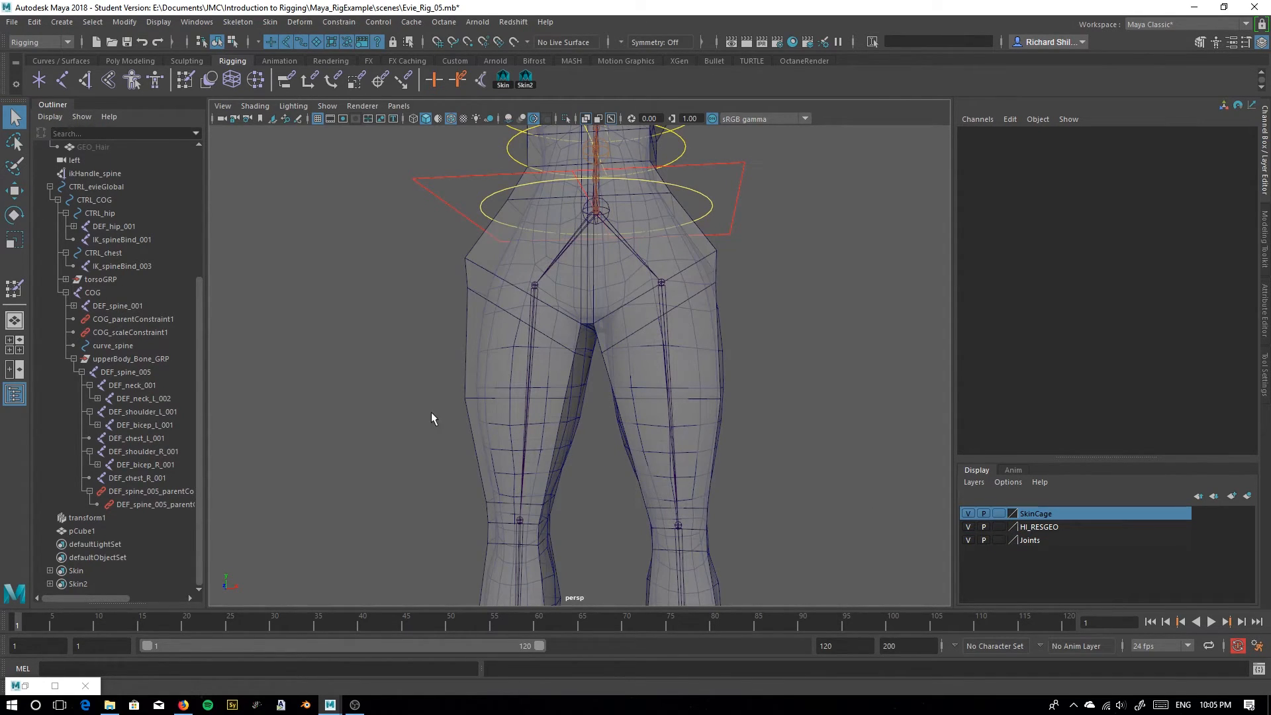
Copy the skin weights from the pCube1 cage to GEO_body and hide the SkinCage layer
{"action": "left_click", "coordinate": [478, 414]}
{"action": "left_click", "coordinate": [573, 418], "text": "shift"}
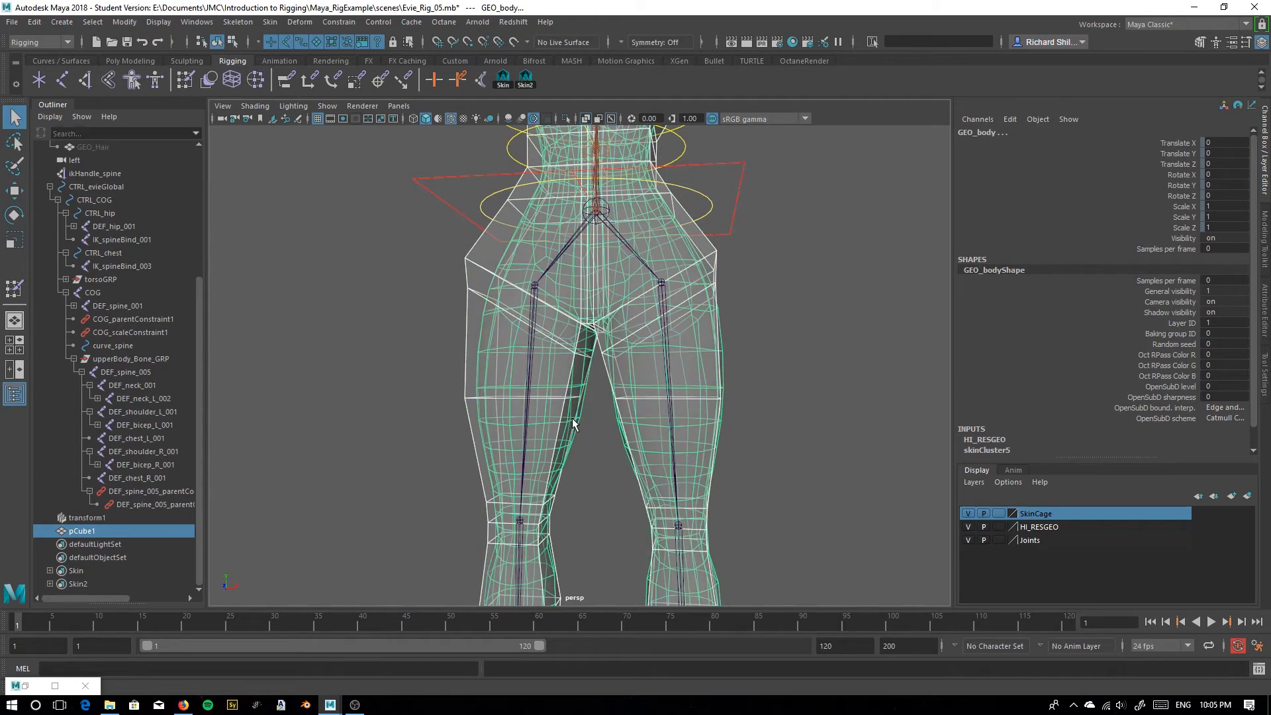
{"action": "left_click", "coordinate": [245, 24]}
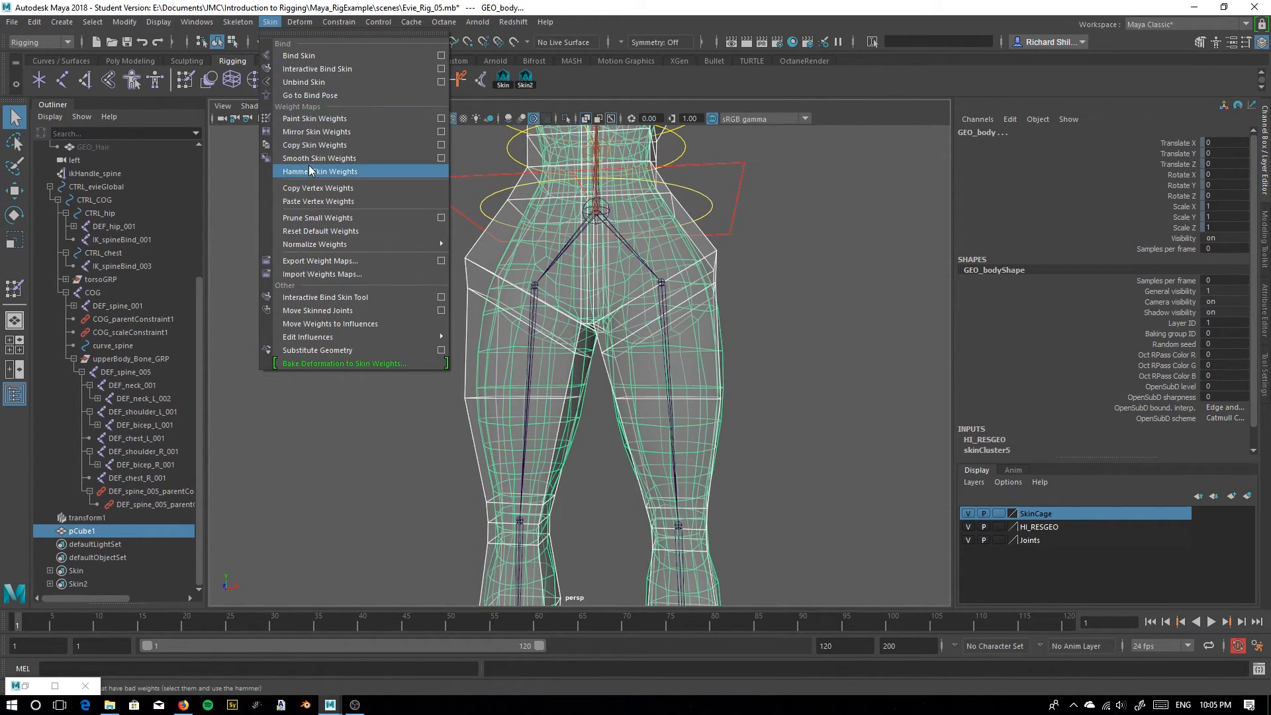
{"action": "left_click", "coordinate": [328, 145]}
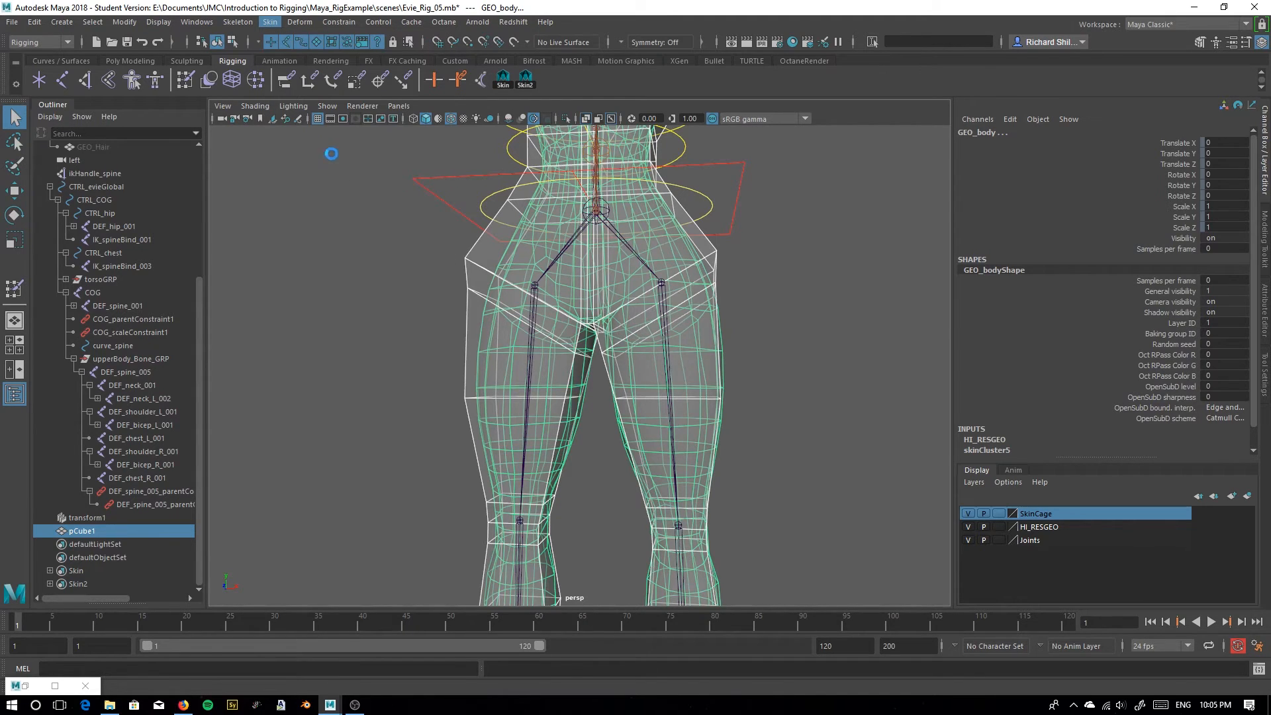
{"action": "scroll", "coordinate": [708, 300], "scroll_direction": "down", "scroll_amount": 4}
{"action": "middle_click_drag", "start_coordinate": [708, 301], "coordinate": [670, 387], "text": "alt"}
{"action": "left_click", "coordinate": [715, 455]}
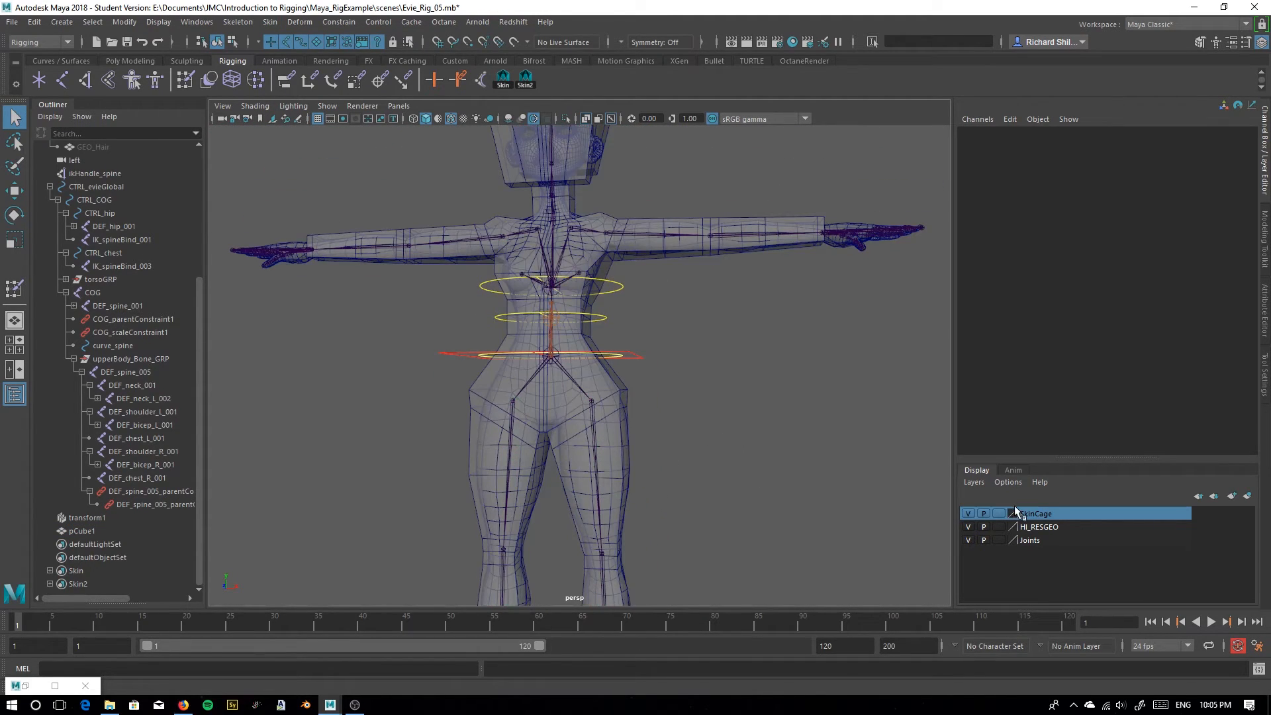
{"action": "left_click", "coordinate": [968, 514]}
{"action": "left_click_drag", "start_coordinate": [682, 331], "coordinate": [678, 371], "text": "alt"}
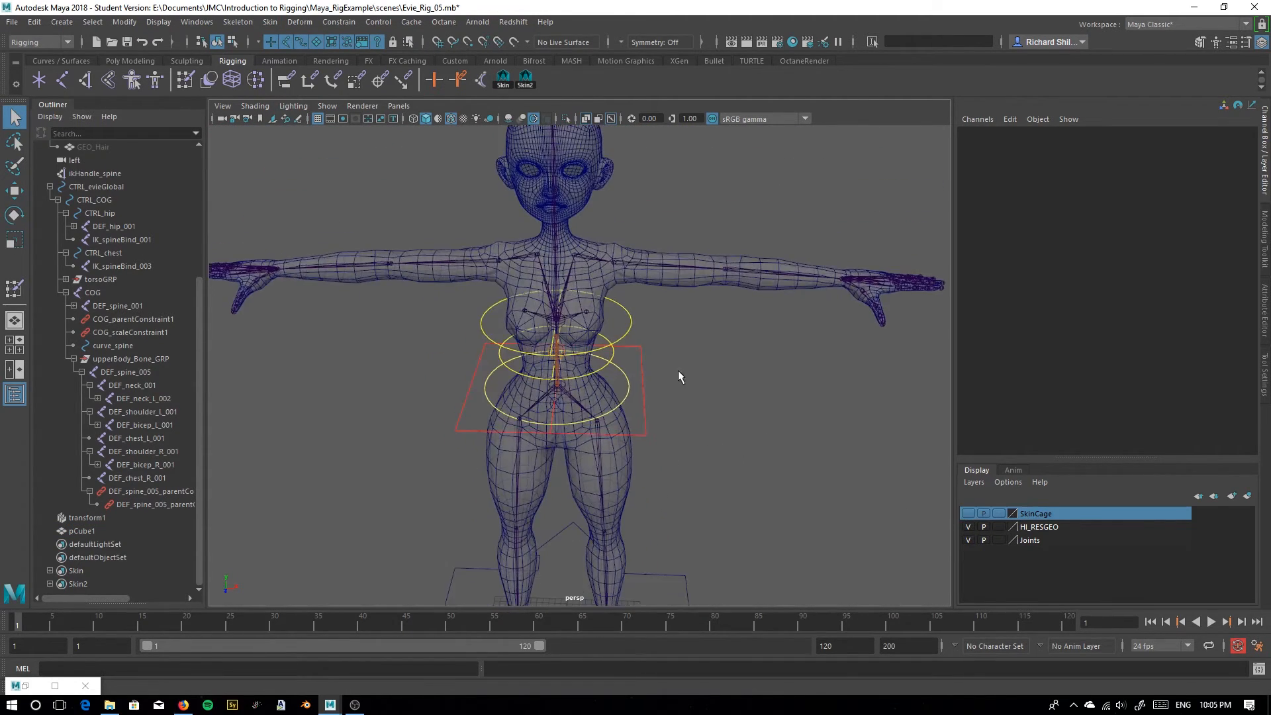
Rotate the DEF_bicep_L_001 joint downward to test the shoulder deformation on GEO_body, undoing each rotation
{"action": "left_click", "coordinate": [683, 266]}
{"action": "left_click", "coordinate": [13, 215]}
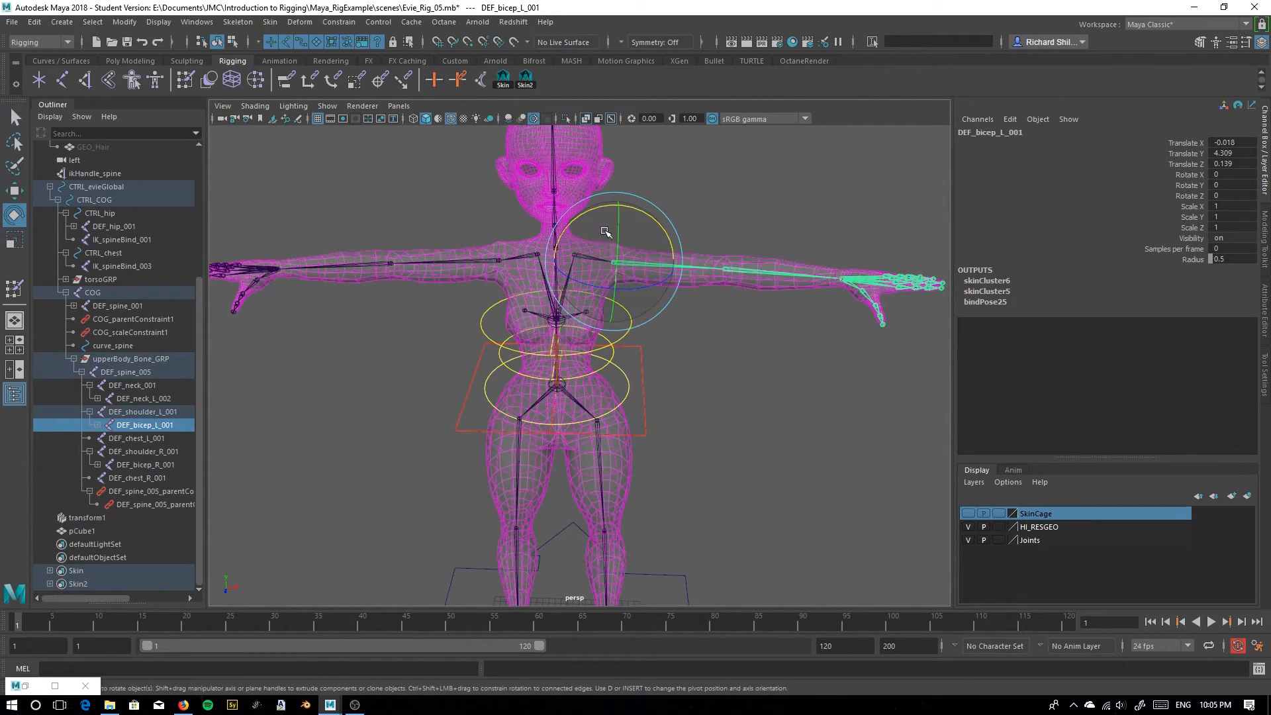
{"action": "left_click_drag", "start_coordinate": [656, 220], "coordinate": [671, 291]}
{"action": "right_click_drag", "start_coordinate": [672, 295], "coordinate": [735, 336], "text": "alt"}
{"action": "middle_click_drag", "start_coordinate": [699, 235], "coordinate": [704, 314], "text": "alt"}
{"action": "left_click_drag", "start_coordinate": [527, 336], "coordinate": [522, 297], "text": "alt"}
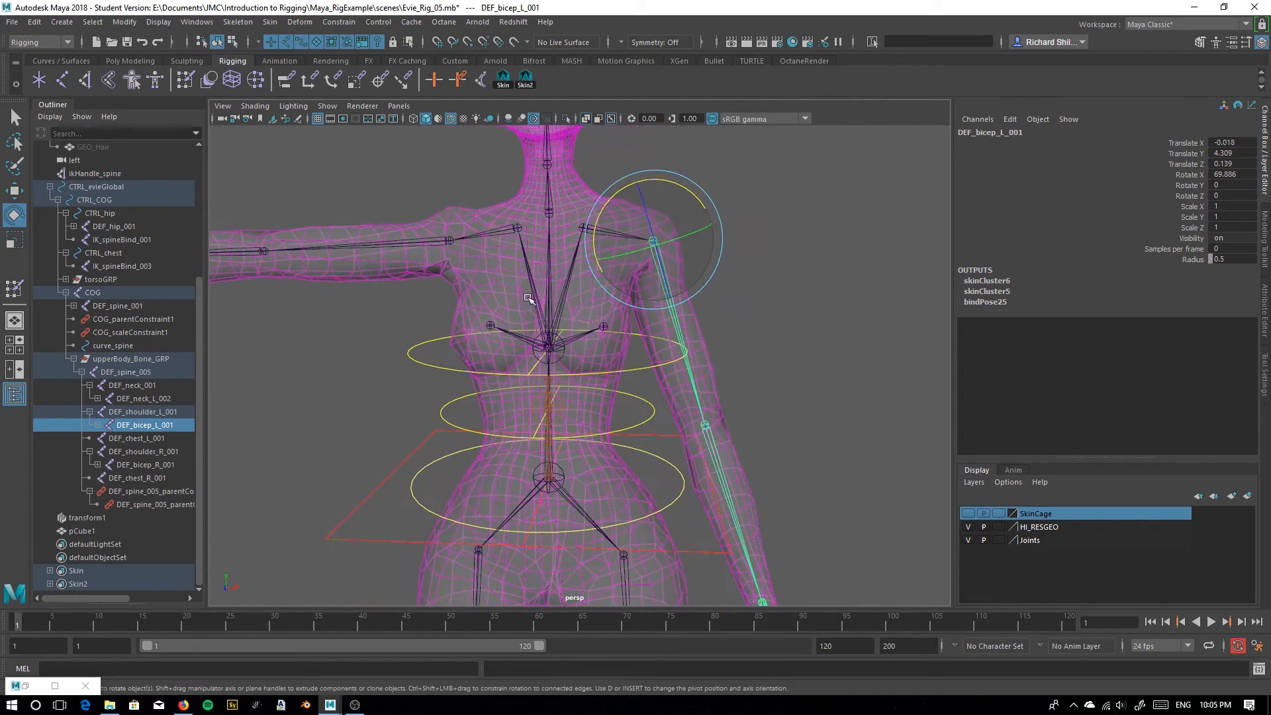
{"action": "key", "text": "ctrl+z"}
{"action": "left_click_drag", "start_coordinate": [693, 194], "coordinate": [724, 275]}
{"action": "key", "text": "ctrl+z"}
{"action": "scroll", "coordinate": [715, 380], "scroll_direction": "down", "scroll_amount": 3}
Move the CTRL_chest and CTRL_hip controls vertically to test the torso deformation, and undo the hip move
{"action": "left_click", "coordinate": [653, 361]}
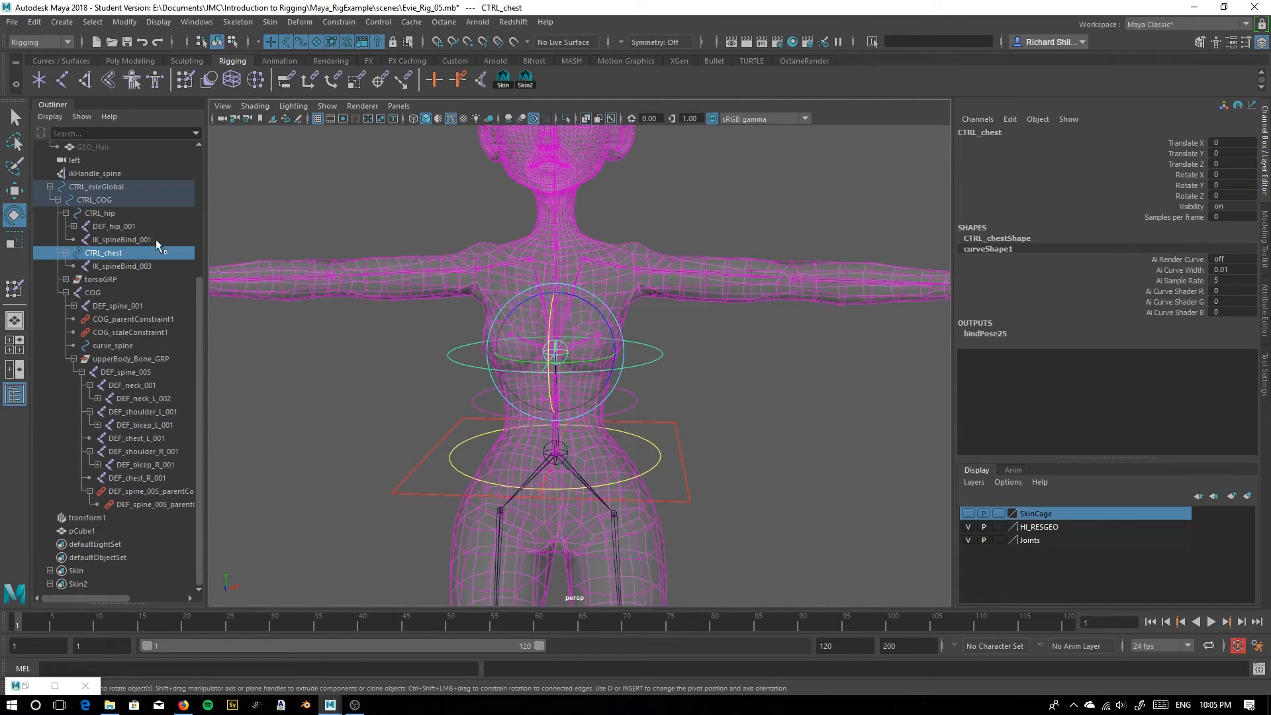
{"action": "left_click", "coordinate": [16, 192]}
{"action": "left_click_drag", "start_coordinate": [555, 291], "coordinate": [582, 294]}
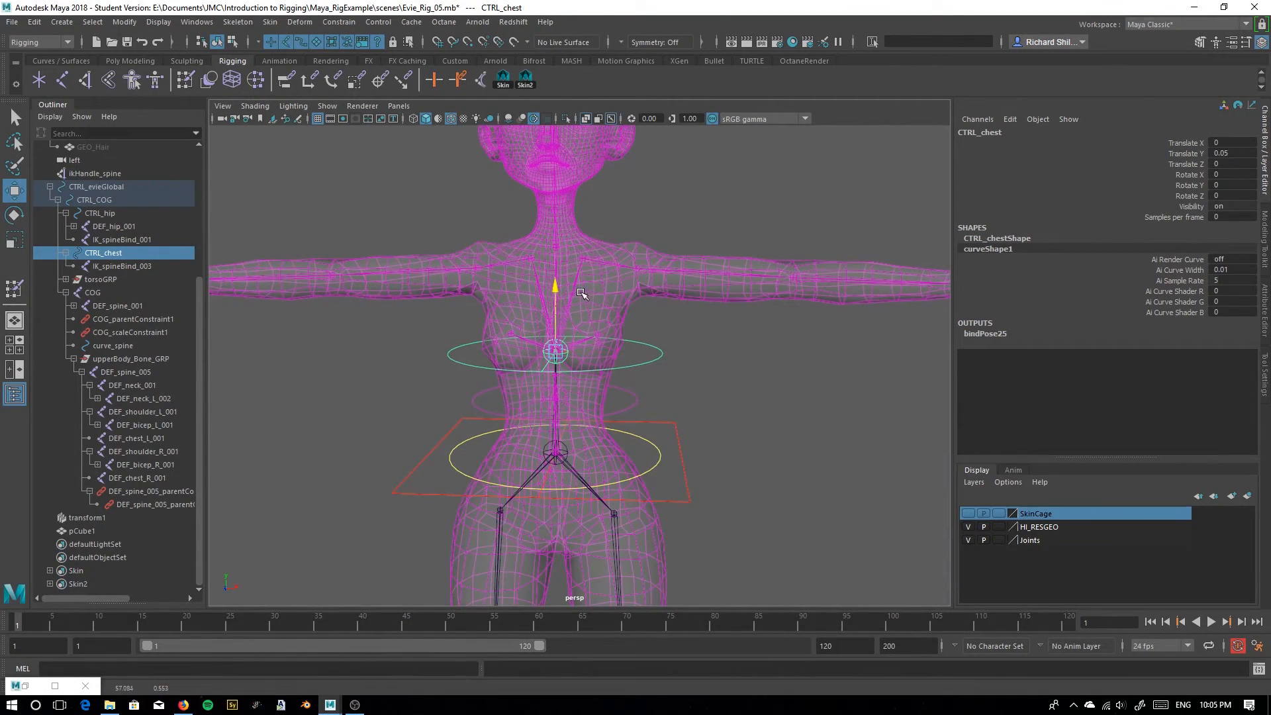
{"action": "left_click", "coordinate": [657, 468]}
{"action": "key", "text": "f"}
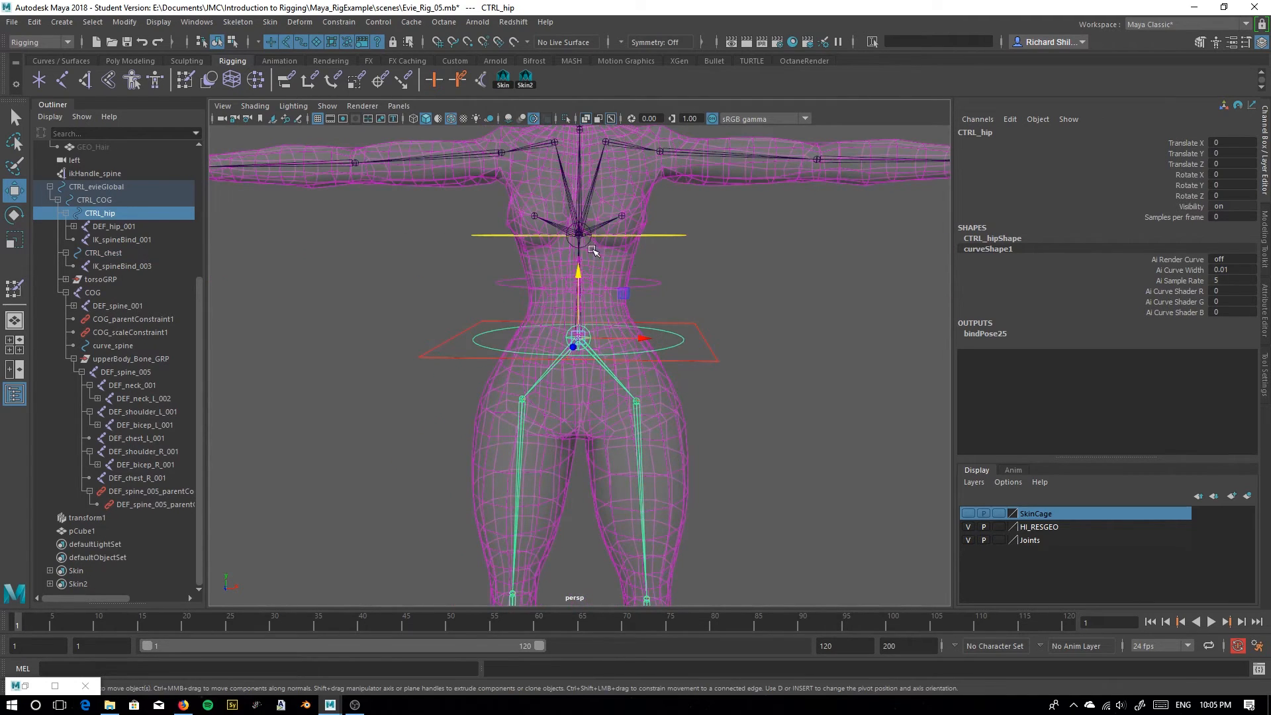
{"action": "left_click_drag", "start_coordinate": [576, 290], "coordinate": [594, 246]}
{"action": "key", "text": "ctrl+z"}
Rotate the DEF_shin_L_001 joint repeatedly to test the knee deformation from several angles, undoing each rotation
{"action": "middle_click_drag", "start_coordinate": [675, 537], "coordinate": [619, 284], "text": "alt"}
{"action": "left_click_drag", "start_coordinate": [619, 285], "coordinate": [604, 326], "text": "alt"}
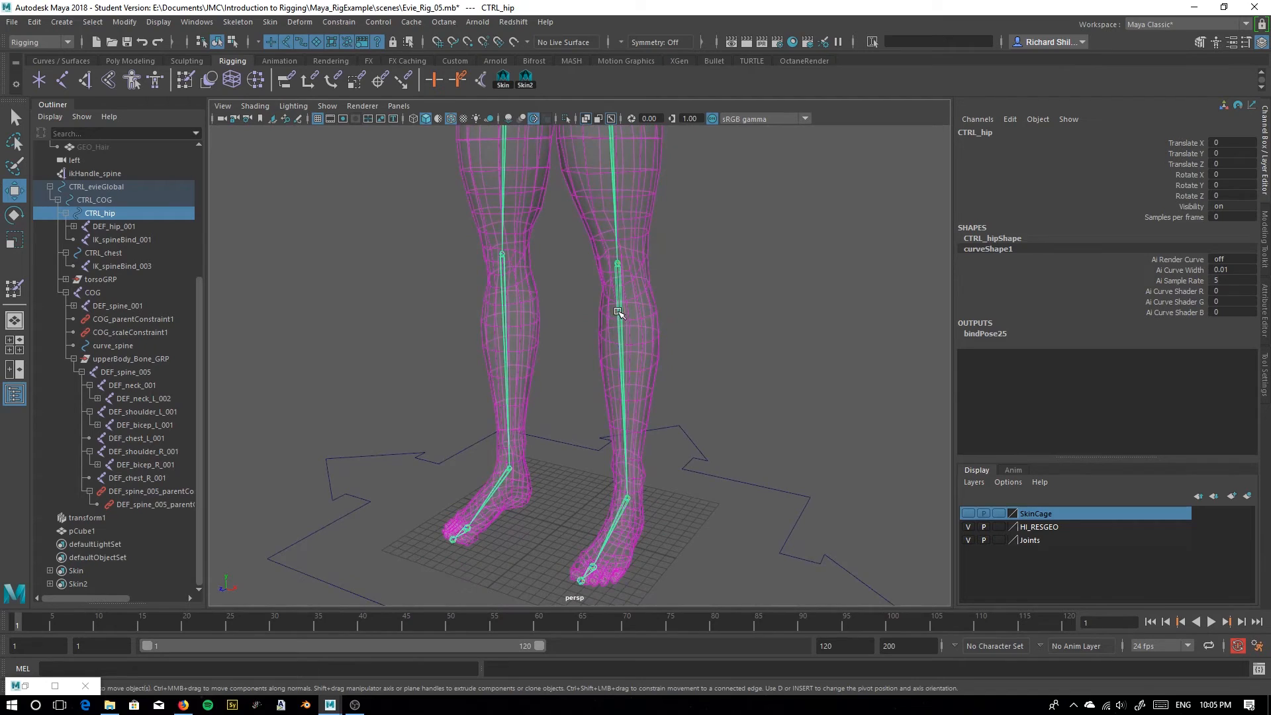
{"action": "left_click", "coordinate": [620, 309]}
{"action": "key", "text": "e"}
{"action": "left_click_drag", "start_coordinate": [598, 229], "coordinate": [588, 302]}
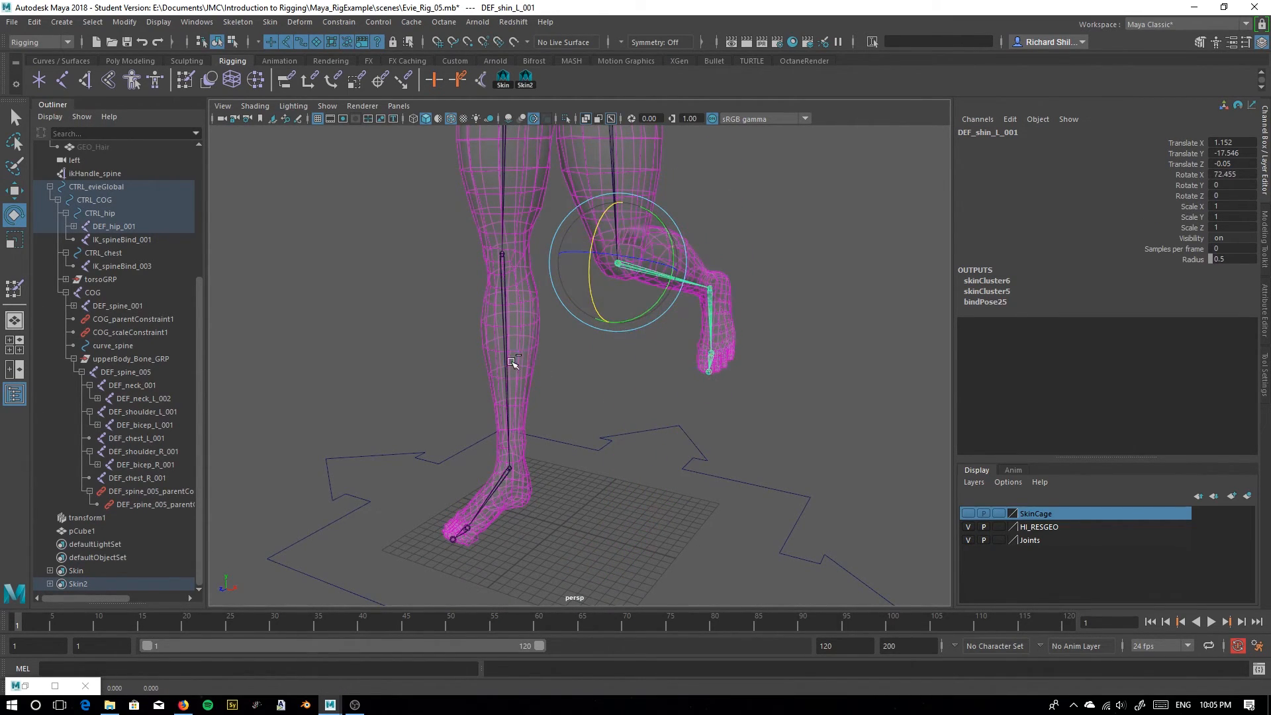
{"action": "key", "text": "ctrl+z"}
{"action": "left_click_drag", "start_coordinate": [562, 372], "coordinate": [517, 335], "text": "alt"}
{"action": "left_click_drag", "start_coordinate": [547, 226], "coordinate": [542, 278]}
{"action": "key", "text": "ctrl+z"}
{"action": "left_click_drag", "start_coordinate": [543, 382], "coordinate": [530, 354], "text": "alt"}
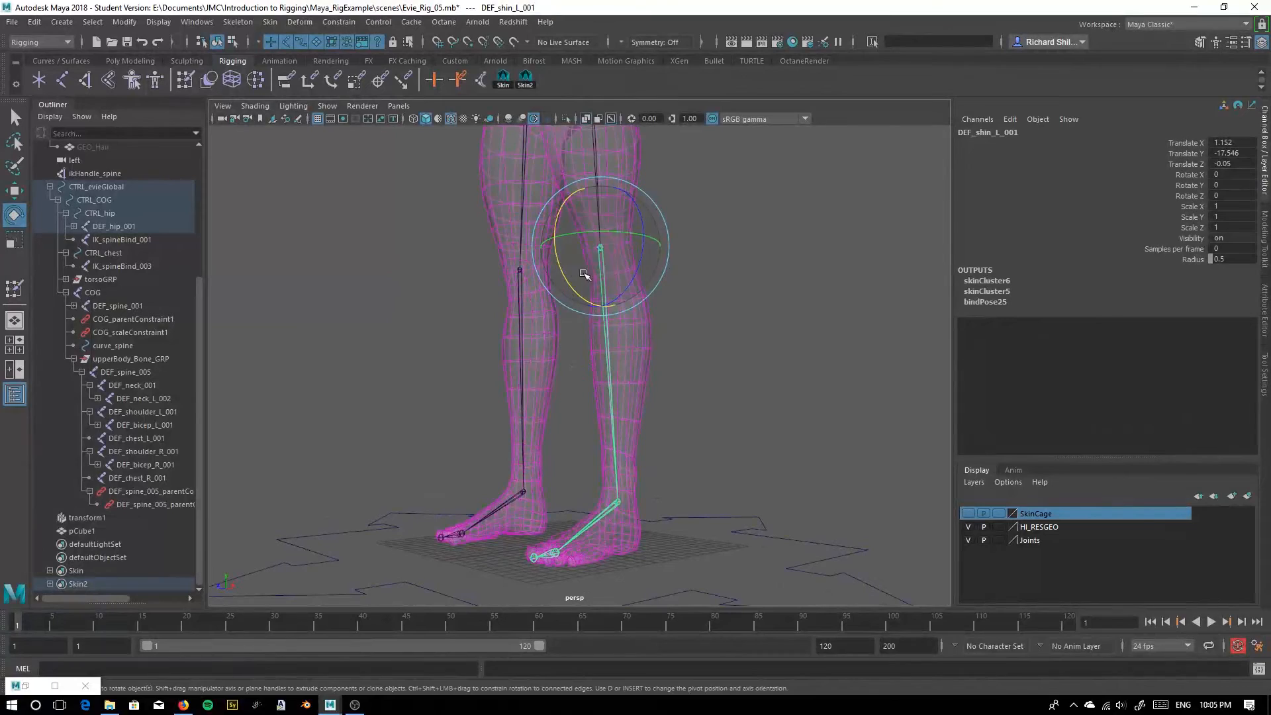
{"action": "left_click_drag", "start_coordinate": [575, 272], "coordinate": [619, 300]}
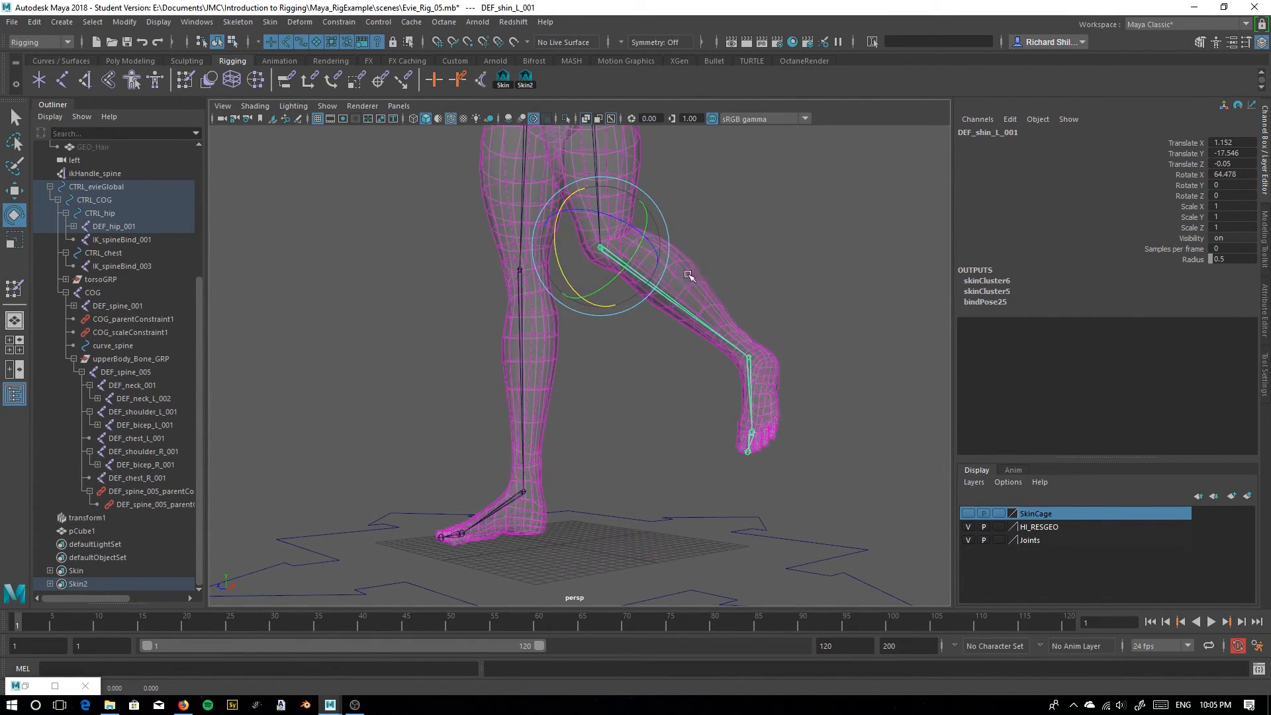
{"action": "key", "text": "ctrl+z"}
Rotate the DEF_foot_L_001 joint to test the ankle deformation and undo the rotation
{"action": "left_click", "coordinate": [601, 516]}
{"action": "left_click_drag", "start_coordinate": [581, 471], "coordinate": [605, 478]}
{"action": "key", "text": "ctrl+z"}
Rotate the DEF_head_001 joint sideways and forward or back to test the head and neck deformation
{"action": "middle_click_drag", "start_coordinate": [638, 284], "coordinate": [626, 590], "text": "alt"}
{"action": "left_click_drag", "start_coordinate": [602, 338], "coordinate": [682, 337], "text": "alt"}
{"action": "middle_click_drag", "start_coordinate": [682, 338], "coordinate": [689, 456], "text": "alt"}
{"action": "left_click_drag", "start_coordinate": [689, 456], "coordinate": [578, 379], "text": "alt"}
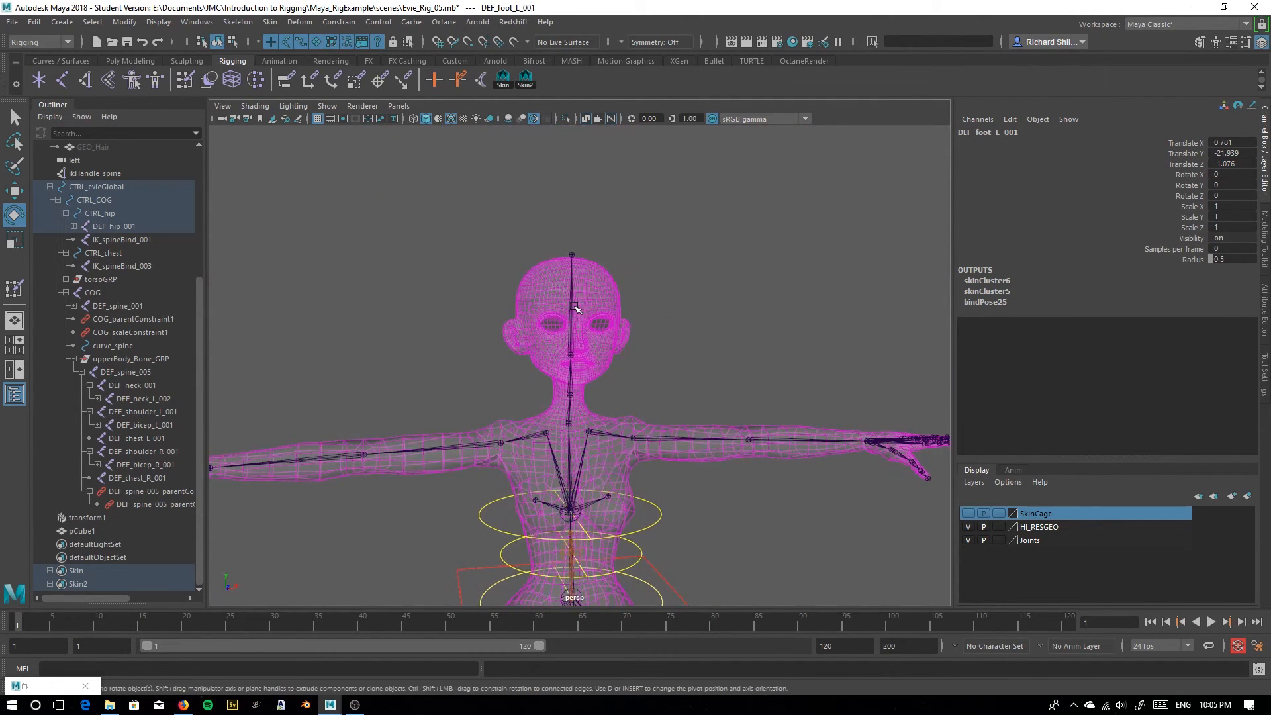
{"action": "left_click", "coordinate": [576, 308]}
{"action": "left_click_drag", "start_coordinate": [558, 291], "coordinate": [505, 305]}
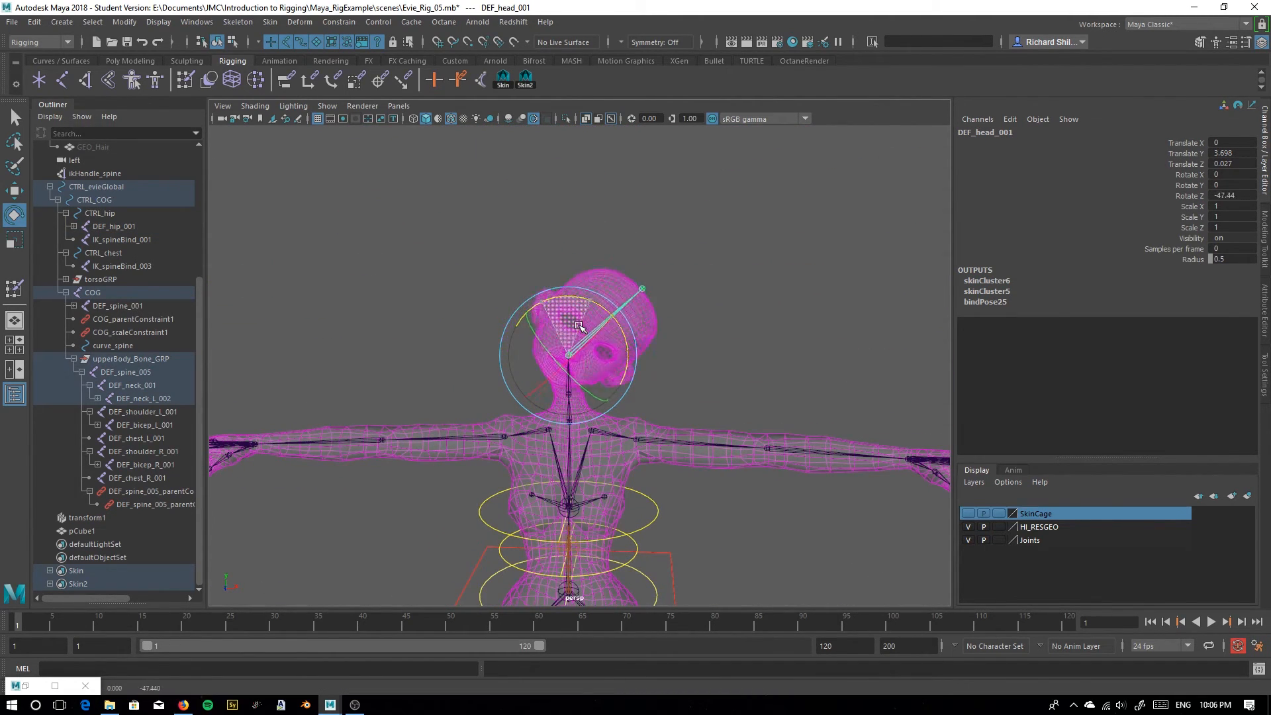
{"action": "left_click_drag", "start_coordinate": [464, 400], "coordinate": [338, 372], "text": "alt"}
{"action": "right_click_drag", "start_coordinate": [338, 371], "coordinate": [450, 387], "text": "alt"}
{"action": "left_click_drag", "start_coordinate": [522, 389], "coordinate": [515, 383]}
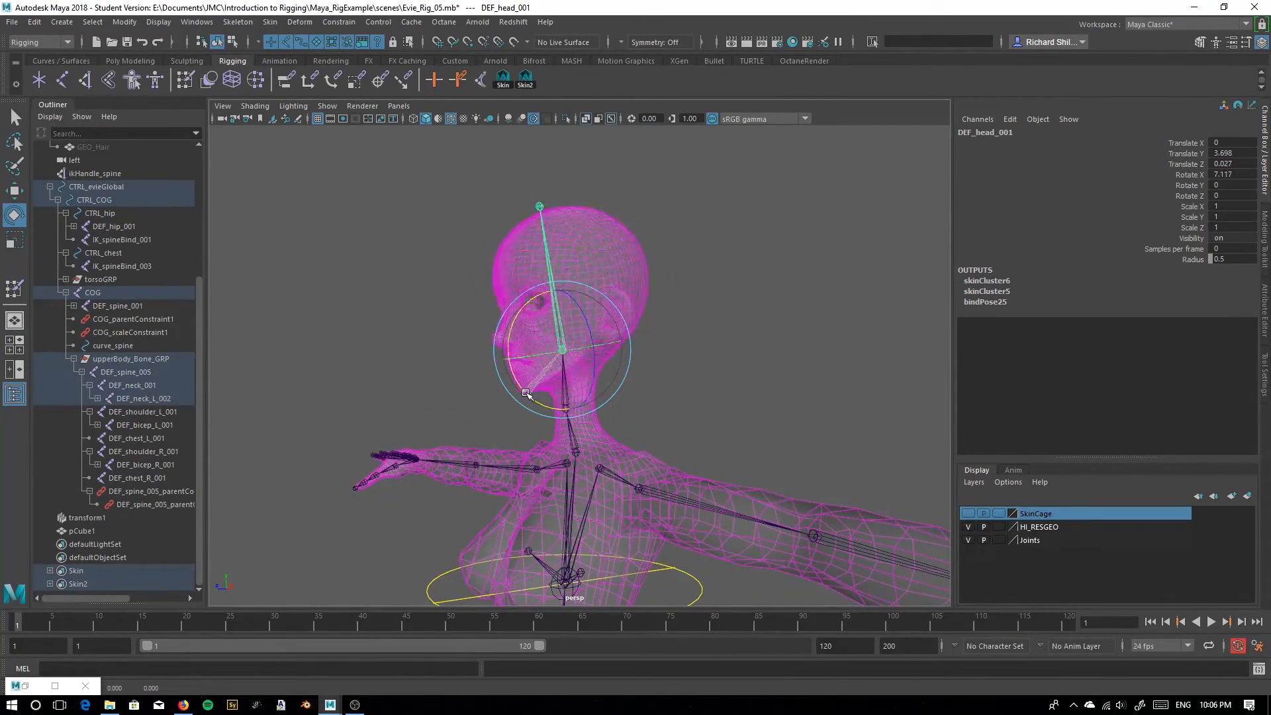
Rotate the DEF_neck_001 joint to test the base of the neck, and undo the neck and remaining head rotations
{"action": "left_click_drag", "start_coordinate": [434, 478], "coordinate": [546, 474], "text": "alt"}
{"action": "right_click_drag", "start_coordinate": [546, 474], "coordinate": [616, 475], "text": "alt"}
{"action": "left_click", "coordinate": [562, 456]}
{"action": "left_click_drag", "start_coordinate": [554, 455], "coordinate": [556, 503]}
{"action": "key", "text": "ctrl+z"}
{"action": "key", "text": "ctrl+z"}
{"action": "left_click_drag", "start_coordinate": [533, 454], "coordinate": [585, 443]}
{"action": "key", "text": "ctrl+z"}
{"action": "scroll", "coordinate": [661, 415], "scroll_direction": "down", "scroll_amount": 2}
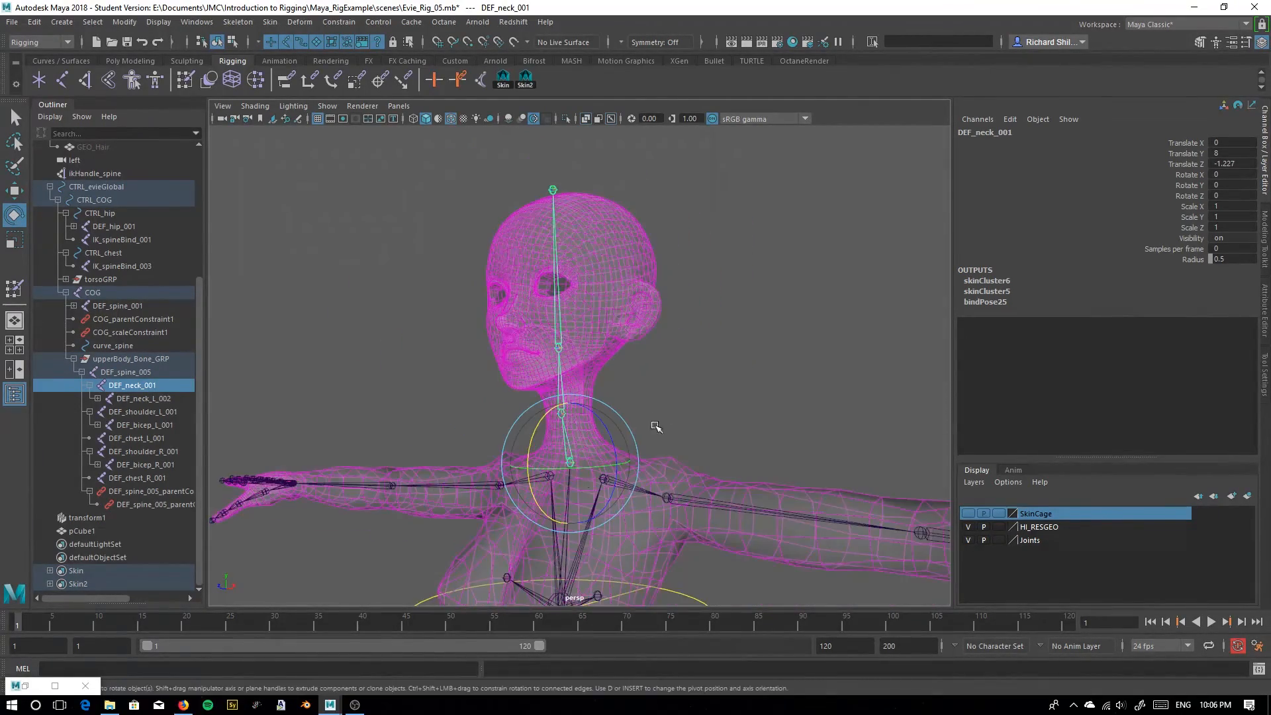
Rotate the DEF_bicep_L_001 joint downward to test the left shoulder deformation, and undo the rotation
{"action": "left_click_drag", "start_coordinate": [662, 414], "coordinate": [698, 494], "text": "alt"}
{"action": "middle_click_drag", "start_coordinate": [697, 494], "coordinate": [682, 425], "text": "alt"}
{"action": "left_click", "coordinate": [720, 431]}
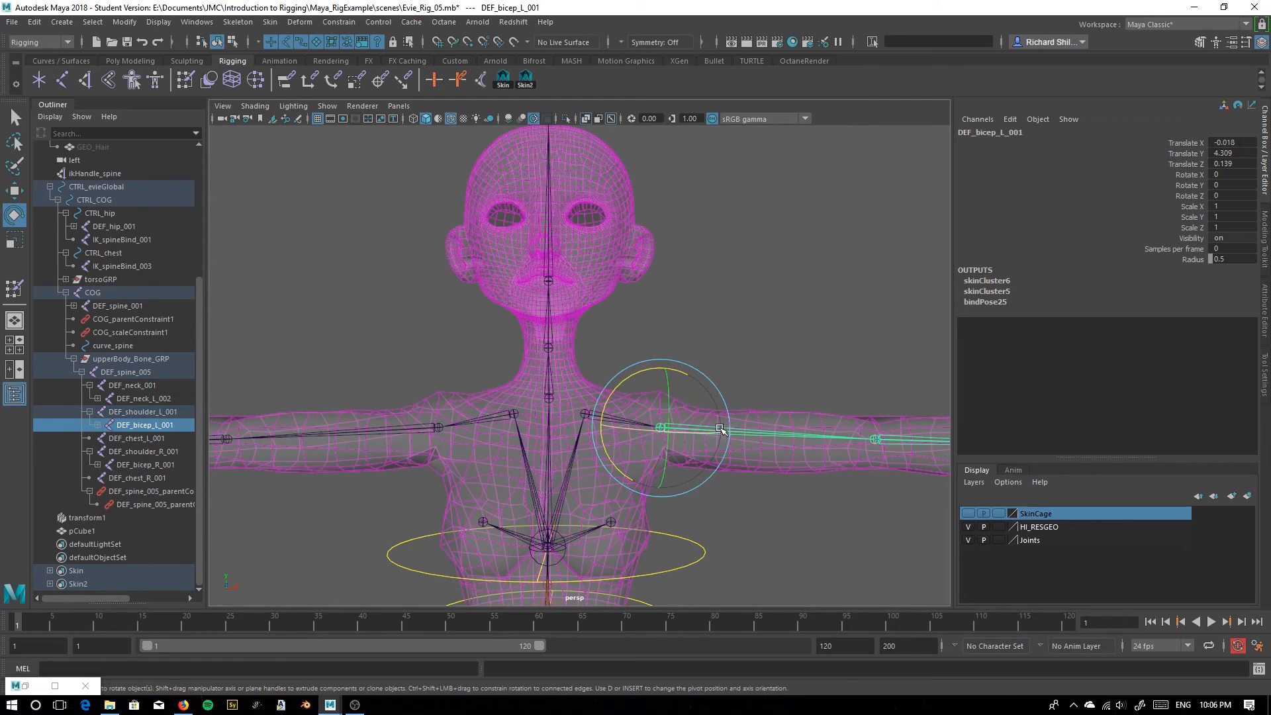
{"action": "left_click_drag", "start_coordinate": [682, 374], "coordinate": [711, 426]}
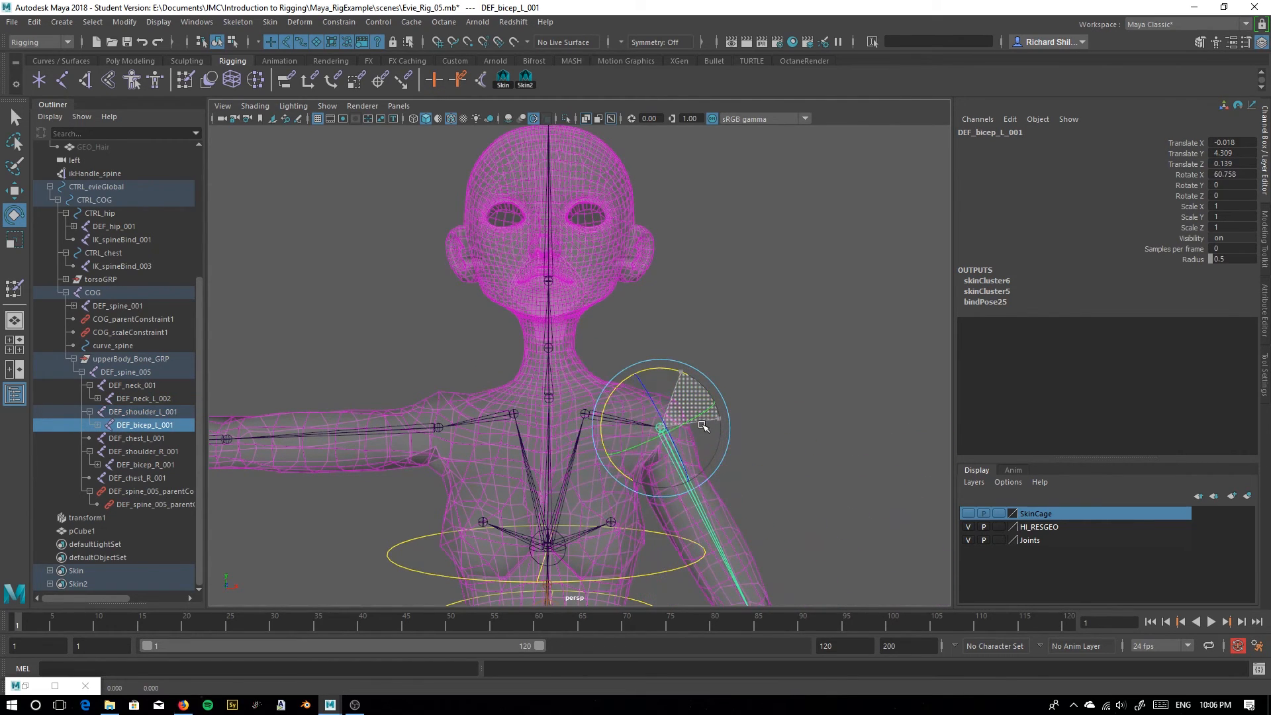
{"action": "right_click_drag", "start_coordinate": [702, 434], "coordinate": [515, 483], "text": "alt"}
{"action": "key", "text": "ctrl+z"}
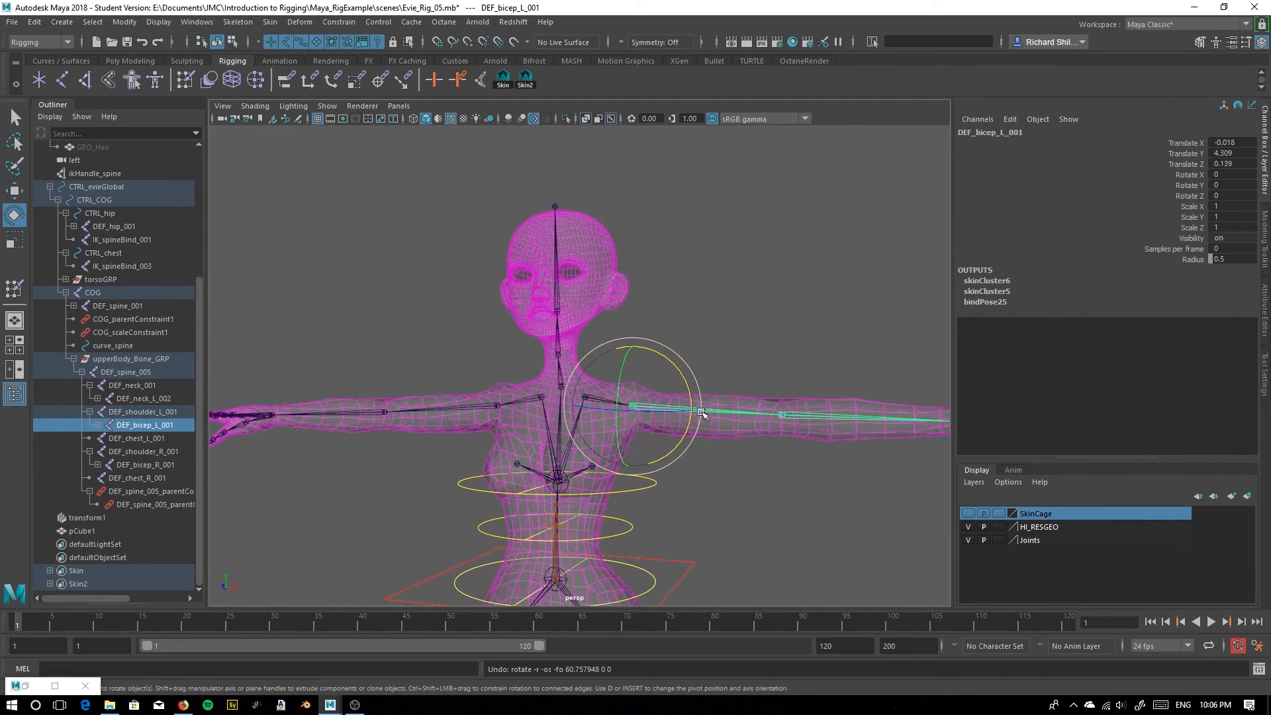
Turn off X-Ray and Wireframe on Shaded in the viewport and clear the GEO_body selection
{"action": "left_click", "coordinate": [254, 106]}
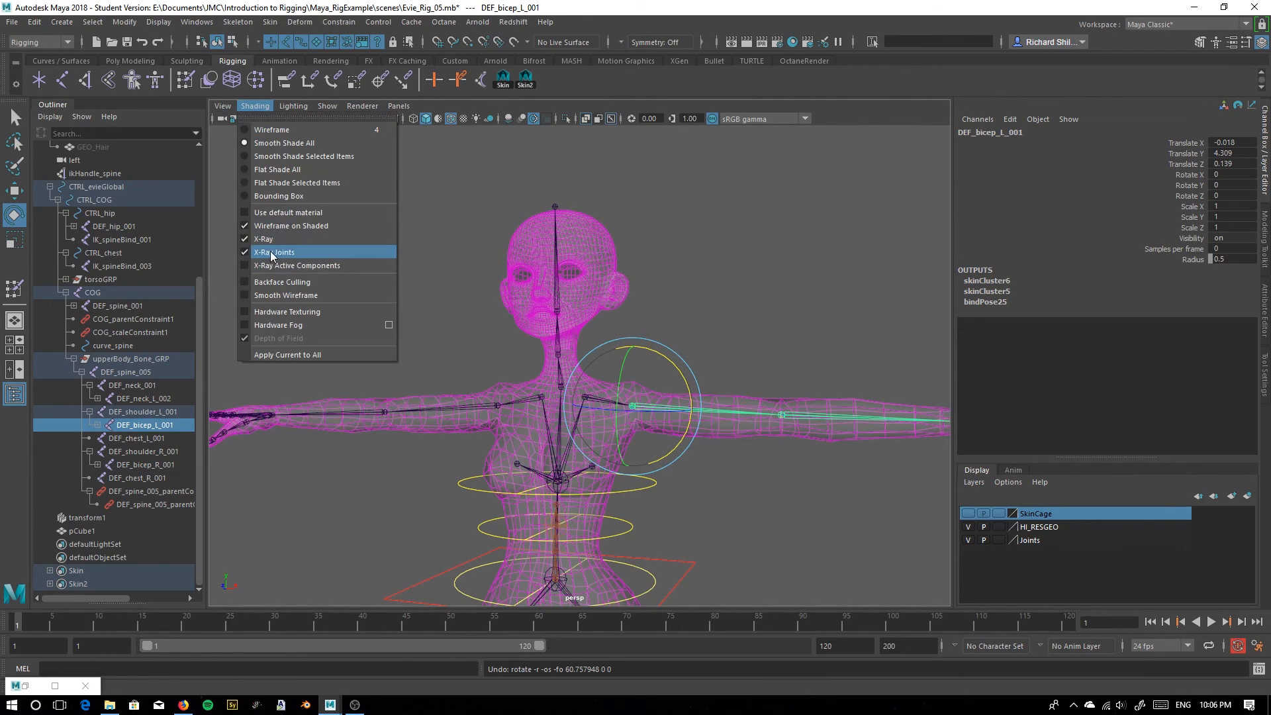
{"action": "left_click", "coordinate": [255, 239]}
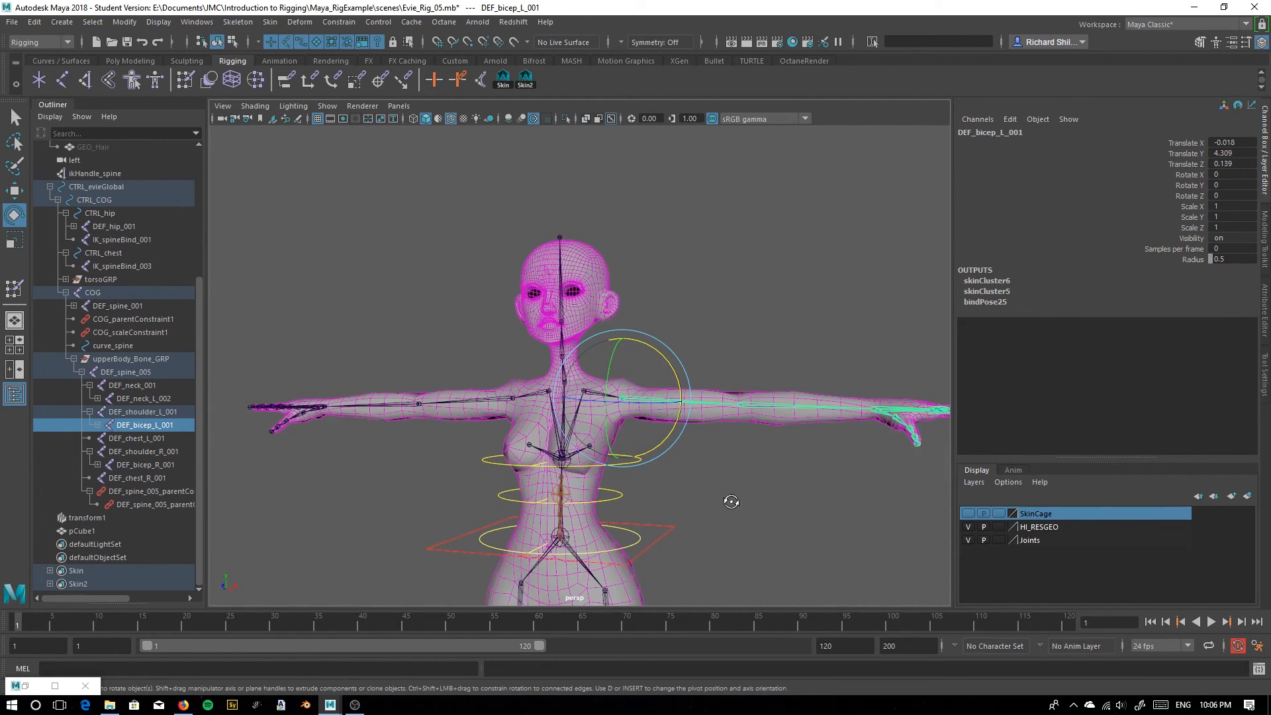
{"action": "left_click", "coordinate": [760, 471]}
{"action": "left_click", "coordinate": [684, 408]}
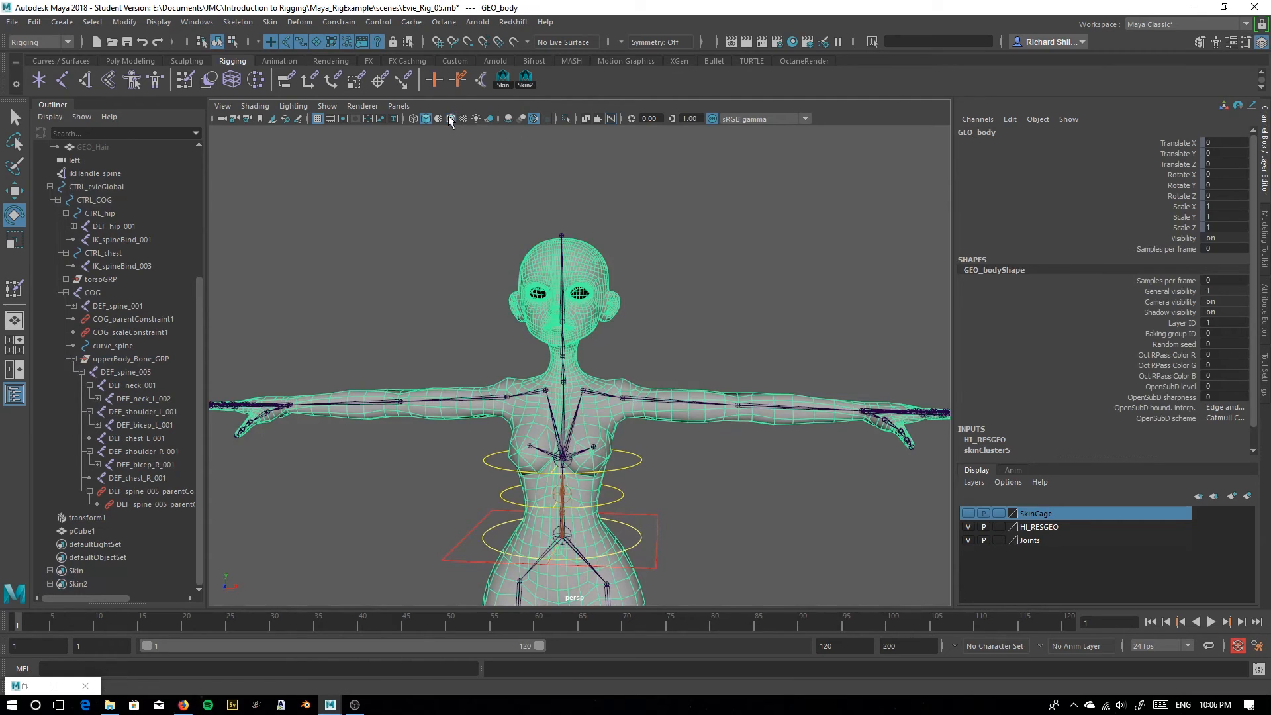
{"action": "left_click", "coordinate": [633, 262]}
Rotate the DEF_bicep_L_001 and DEF_bicep_R_001 joints to check both shoulders' deformation on the plain shaded body, undoing each rotation
{"action": "left_click", "coordinate": [662, 402]}
{"action": "left_click_drag", "start_coordinate": [674, 365], "coordinate": [664, 431]}
{"action": "key", "text": "ctrl+z"}
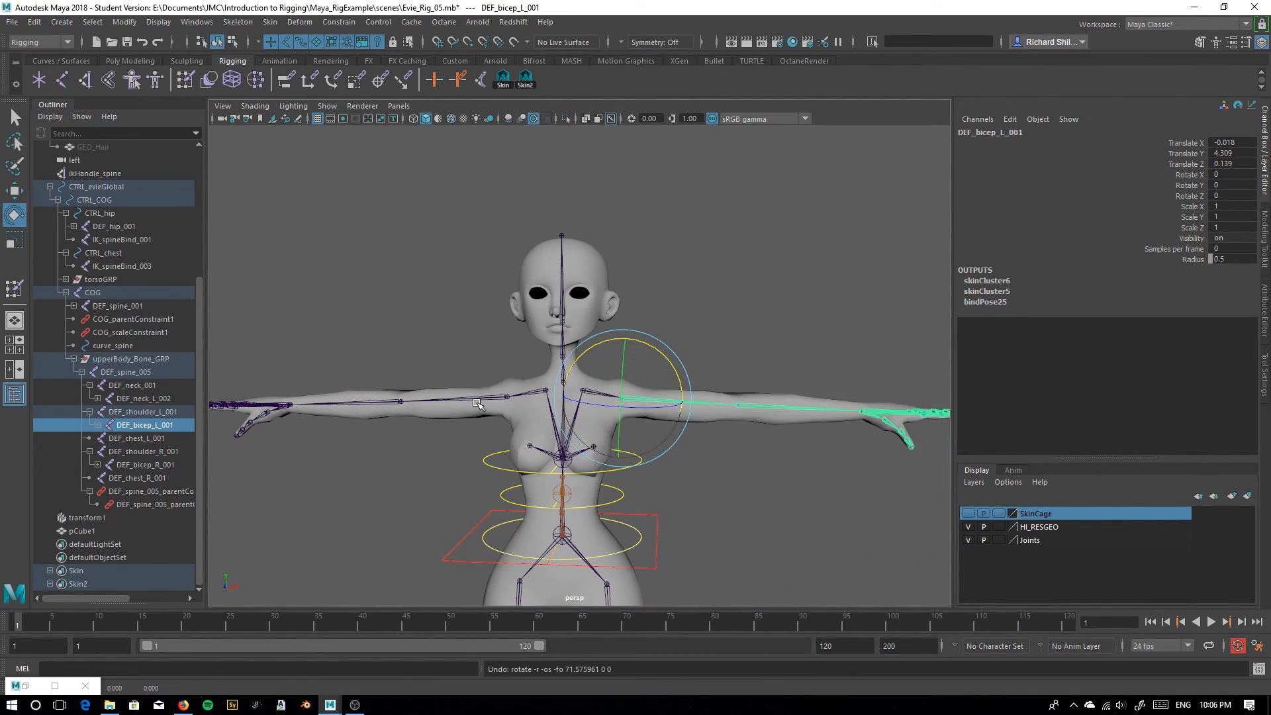
{"action": "left_click", "coordinate": [476, 400]}
{"action": "left_click", "coordinate": [476, 400]}
{"action": "left_click_drag", "start_coordinate": [526, 339], "coordinate": [358, 316]}
{"action": "left_click_drag", "start_coordinate": [486, 327], "coordinate": [565, 480], "text": "alt"}
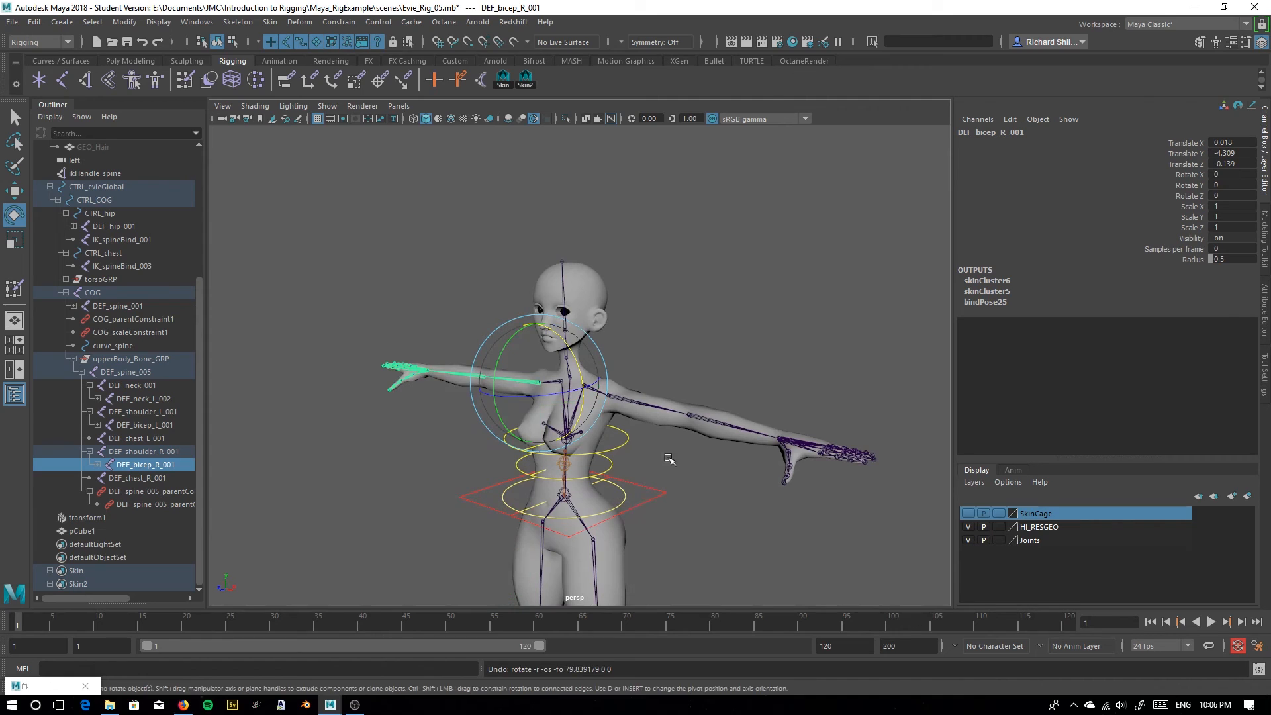
Rotate the DEF_forearm_L_001 joint about 88 degrees in X to test the elbow deformation, and undo the rotation
{"action": "left_click", "coordinate": [706, 420]}
{"action": "left_click_drag", "start_coordinate": [707, 421], "coordinate": [521, 422], "text": "alt"}
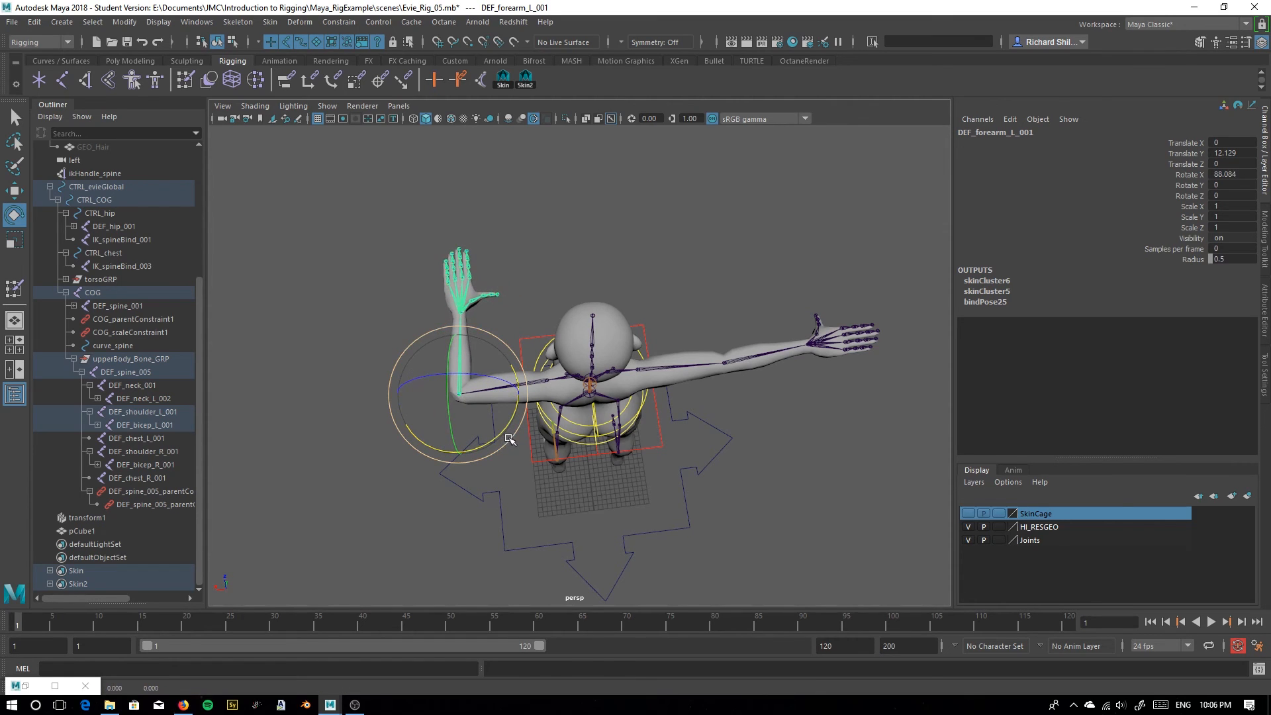
{"action": "left_click_drag", "start_coordinate": [275, 503], "coordinate": [551, 423], "text": "alt"}
Rotate the DEF_shin_L_001 and DEF_foot_L_001 joints to test the knee and ankle deformation on the shaded body, undoing each rotation
{"action": "middle_click_drag", "start_coordinate": [551, 530], "coordinate": [574, 212], "text": "alt"}
{"action": "left_click_drag", "start_coordinate": [616, 388], "coordinate": [540, 377], "text": "alt"}
{"action": "middle_click_drag", "start_coordinate": [540, 377], "coordinate": [467, 310], "text": "alt"}
{"action": "right_click_drag", "start_coordinate": [467, 309], "coordinate": [477, 358], "text": "alt"}
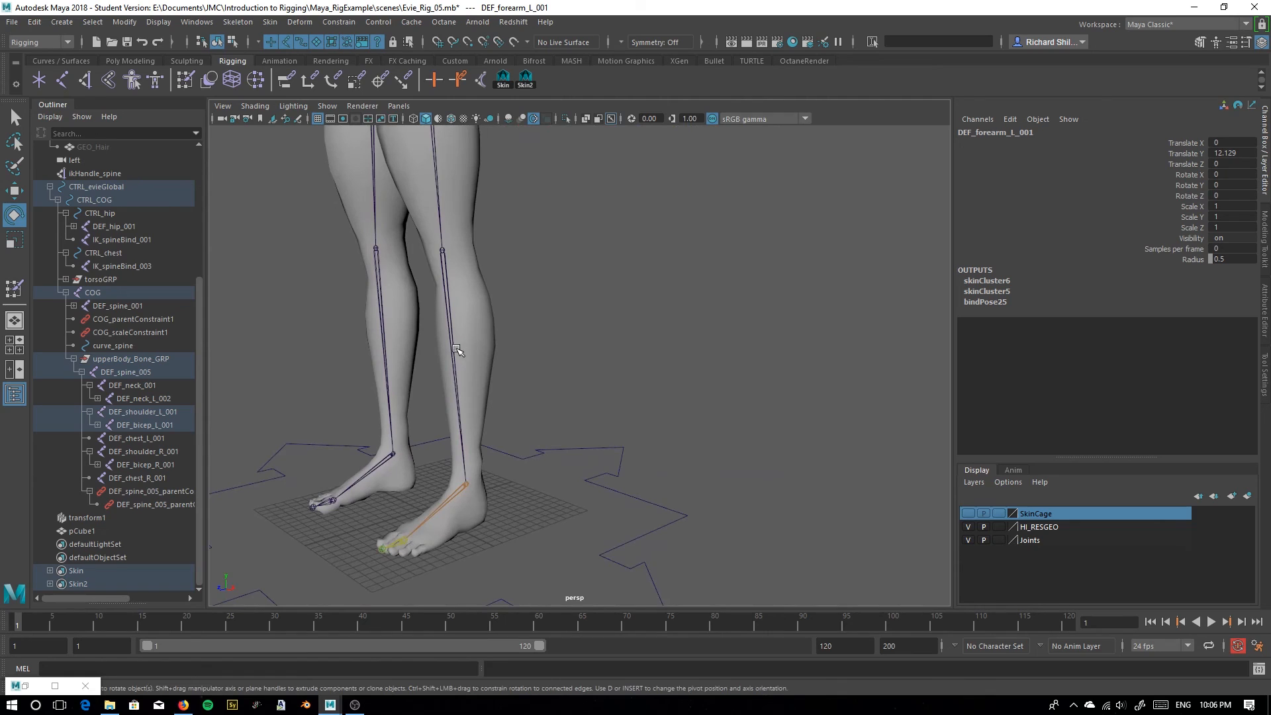
{"action": "left_click", "coordinate": [446, 309]}
{"action": "left_click_drag", "start_coordinate": [398, 212], "coordinate": [420, 297]}
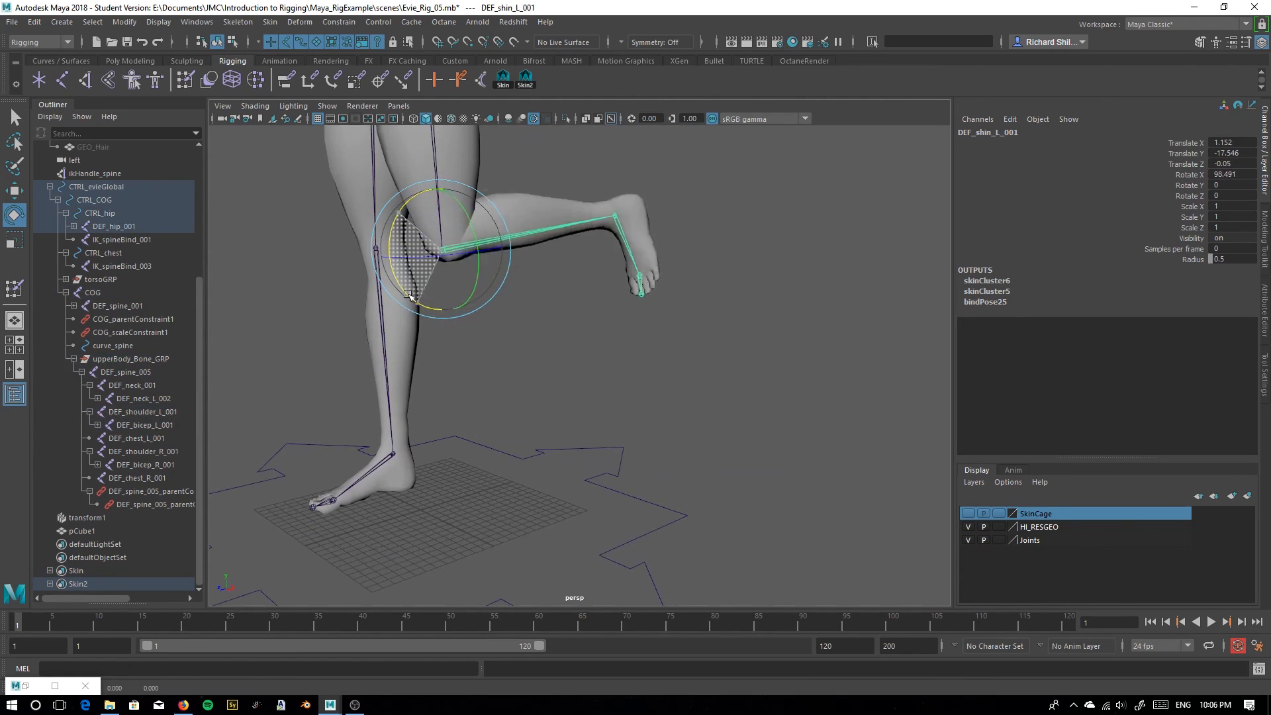
{"action": "key", "text": "ctrl+z"}
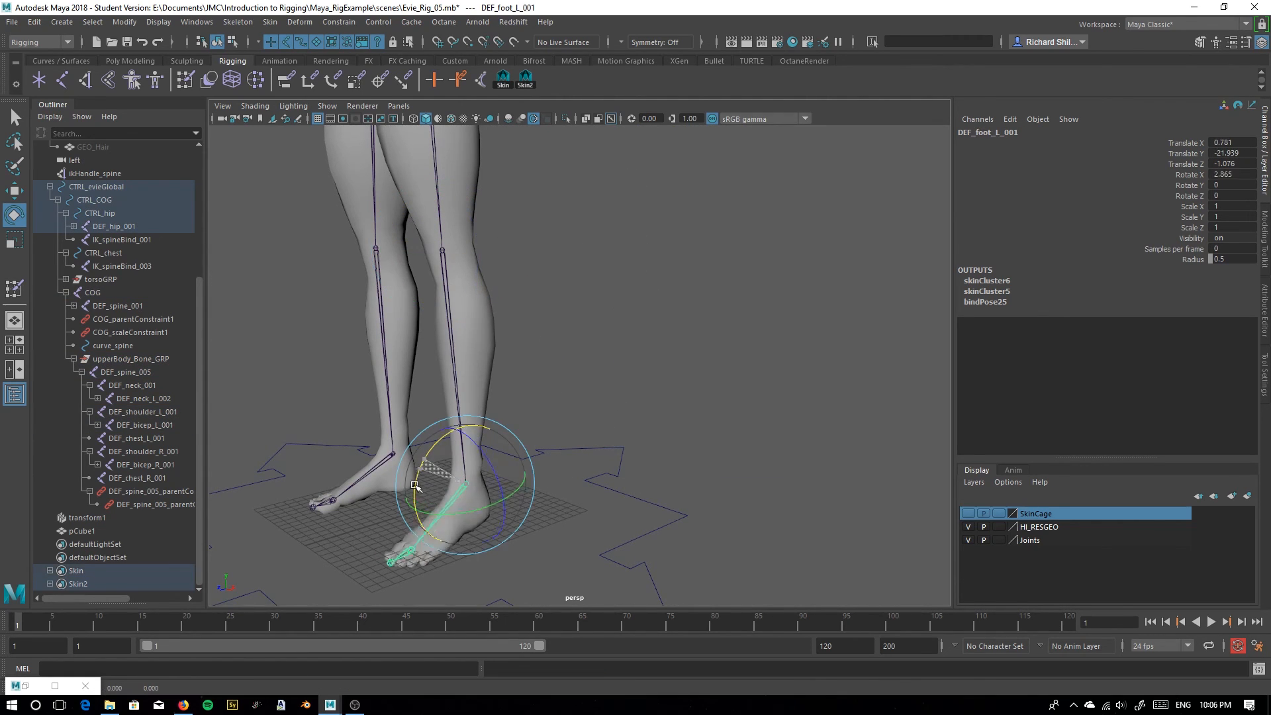
{"action": "key", "text": "ctrl+z"}
Examine the shaded body from the legs and hips up to the torso and shoulders from several angles
{"action": "middle_click_drag", "start_coordinate": [524, 312], "coordinate": [550, 358], "text": "alt"}
{"action": "left_click_drag", "start_coordinate": [550, 358], "coordinate": [599, 361], "text": "alt"}
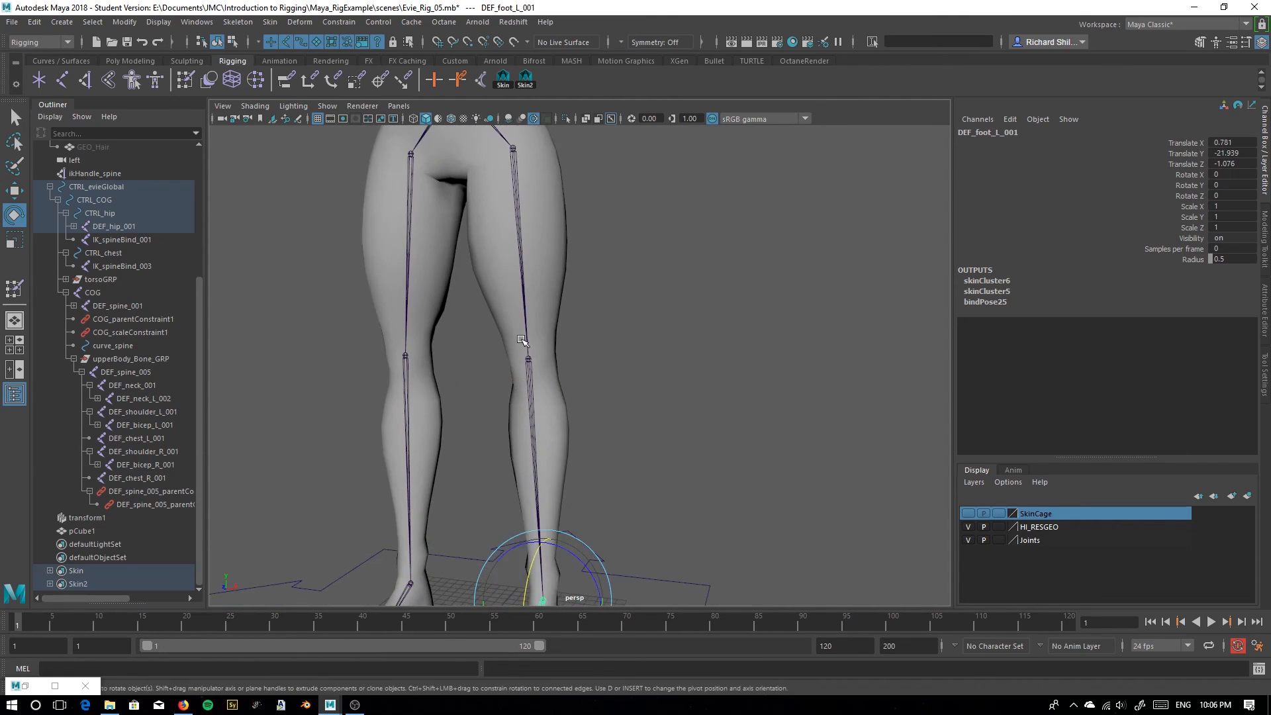
{"action": "middle_click_drag", "start_coordinate": [437, 285], "coordinate": [462, 420], "text": "alt"}
{"action": "left_click_drag", "start_coordinate": [463, 420], "coordinate": [654, 384], "text": "alt"}
{"action": "right_click_drag", "start_coordinate": [654, 384], "coordinate": [629, 361], "text": "alt"}
{"action": "middle_click_drag", "start_coordinate": [655, 355], "coordinate": [676, 391], "text": "alt"}
{"action": "left_click_drag", "start_coordinate": [602, 392], "coordinate": [474, 403], "text": "alt"}
{"action": "middle_click_drag", "start_coordinate": [474, 403], "coordinate": [539, 468], "text": "alt"}
{"action": "left_click_drag", "start_coordinate": [464, 404], "coordinate": [489, 450], "text": "alt"}
{"action": "right_click_drag", "start_coordinate": [454, 333], "coordinate": [541, 419], "text": "alt"}
Rotate the DEF_bicep_R_001 joint to test the right shoulder deformation from above and behind the arm, and undo the rotation
{"action": "left_click", "coordinate": [606, 364]}
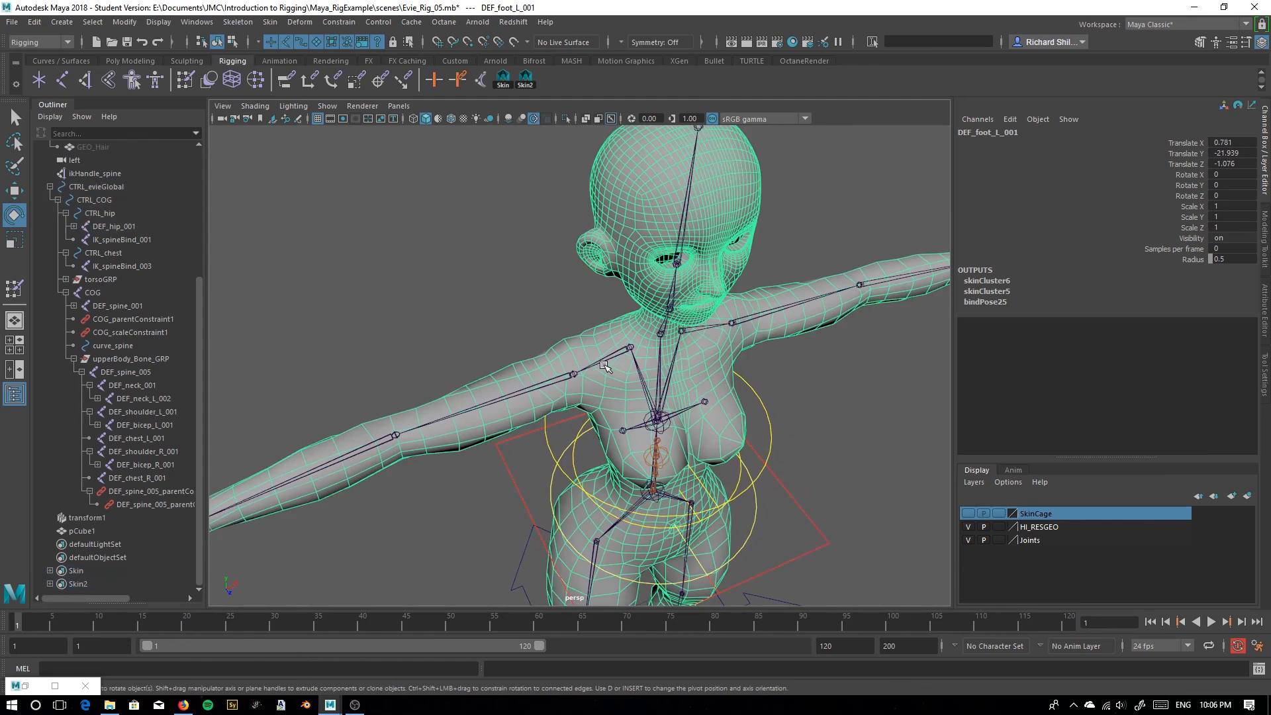
{"action": "left_click", "coordinate": [605, 361]}
{"action": "left_click", "coordinate": [473, 403]}
{"action": "left_click", "coordinate": [465, 411]}
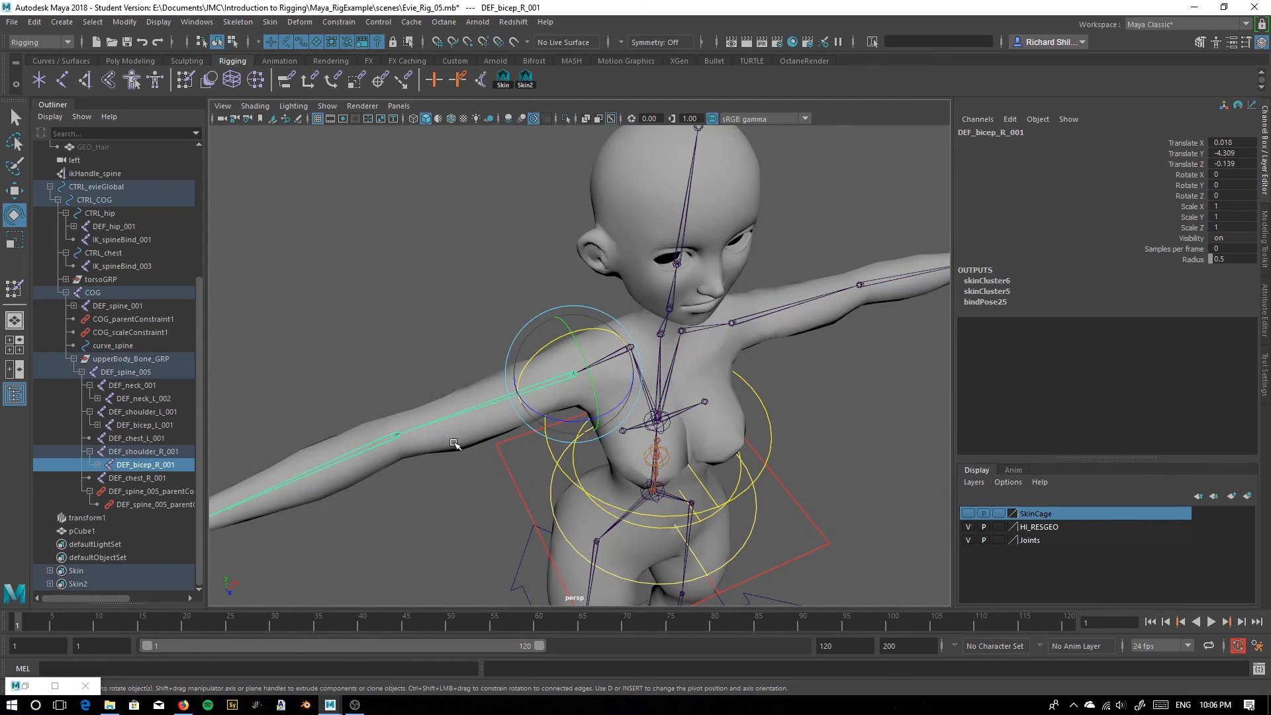
{"action": "left_click_drag", "start_coordinate": [551, 419], "coordinate": [627, 430]}
{"action": "key", "text": "ctrl+z"}
Examine the whole skinned character from the front, from the head down to the thighs
{"action": "right_click_drag", "start_coordinate": [741, 460], "coordinate": [684, 440], "text": "alt"}
{"action": "left_click_drag", "start_coordinate": [683, 439], "coordinate": [468, 375], "text": "alt"}
{"action": "middle_click_drag", "start_coordinate": [547, 448], "coordinate": [548, 403], "text": "alt"}
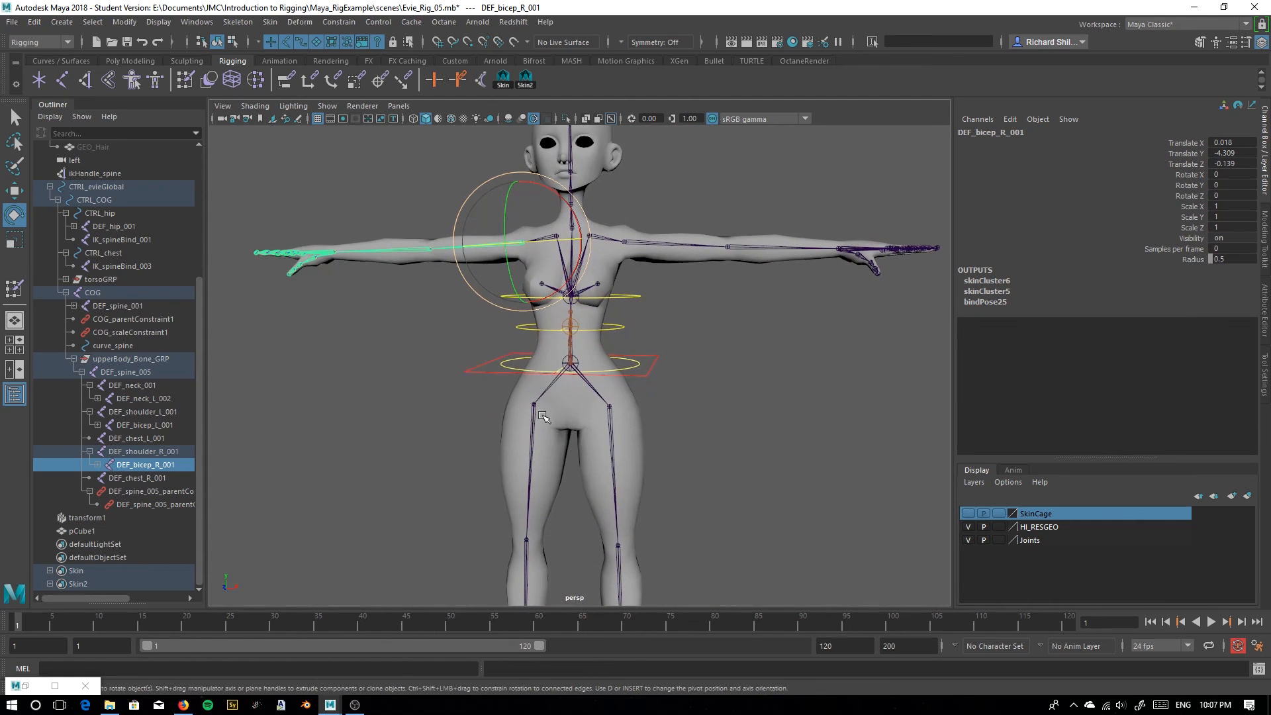
{"action": "left_click_drag", "start_coordinate": [511, 457], "coordinate": [522, 463], "text": "alt"}
{"action": "middle_click_drag", "start_coordinate": [573, 412], "coordinate": [589, 478], "text": "alt"}
{"action": "left_click_drag", "start_coordinate": [516, 488], "coordinate": [525, 468], "text": "alt"}
{"action": "middle_click_drag", "start_coordinate": [570, 410], "coordinate": [506, 427], "text": "alt"}
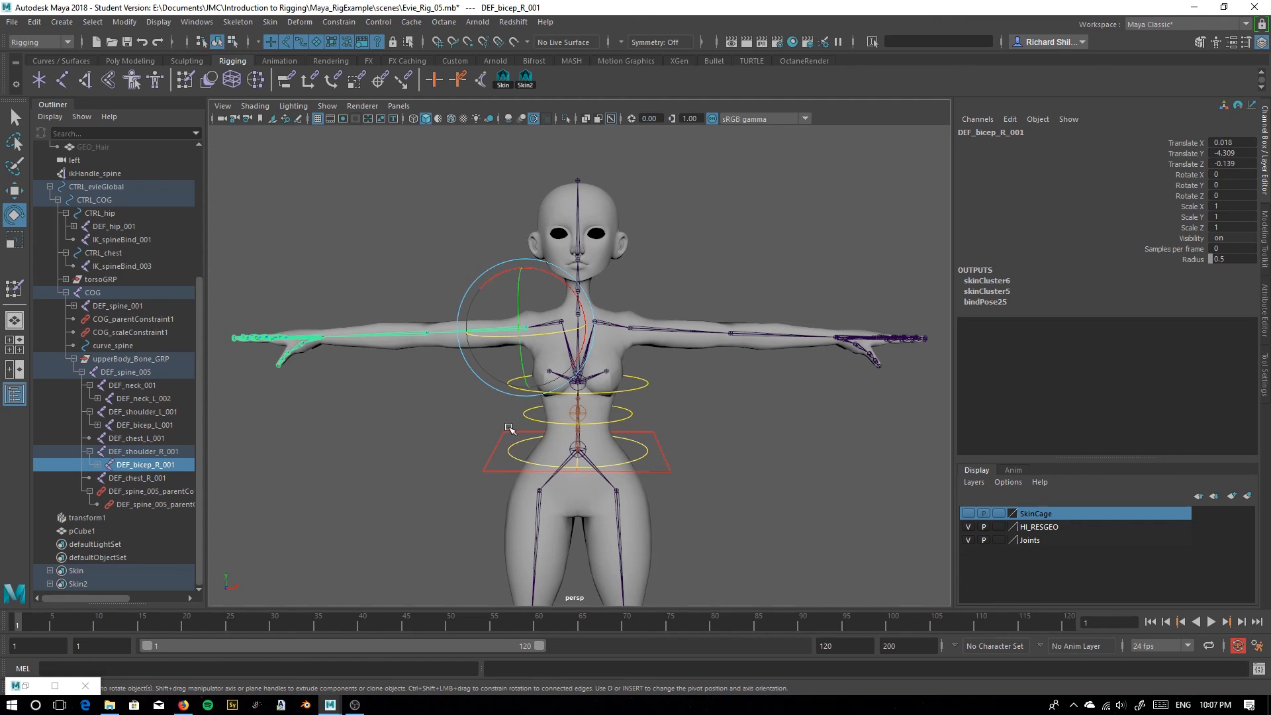
{"action": "mouse_move", "coordinate": [429, 423]}
{"action": "left_mouse_down", "text": "alt"}
{"action": "mouse_move", "coordinate": [405, 420]}
{"action": "mouse_move", "coordinate": [434, 421]}
{"action": "mouse_move", "coordinate": [425, 437]}
{"action": "left_mouse_up", "text": "alt"}
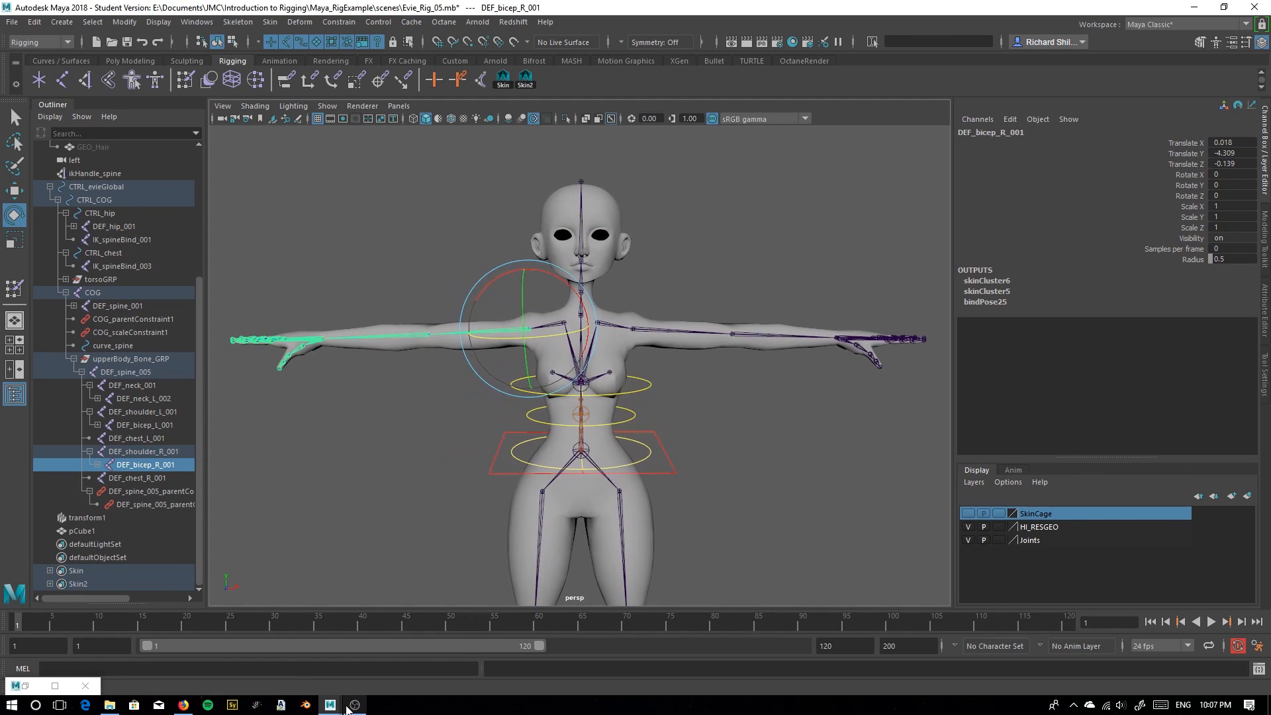